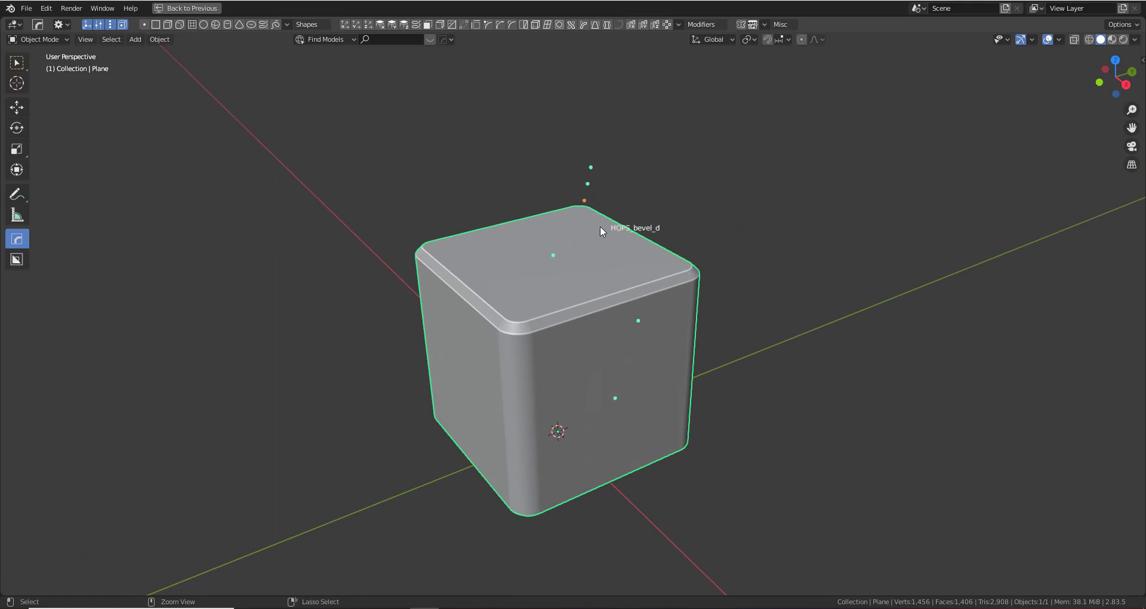
Reduce the block's height to roughly half and stretch the block along Y into an elongated slab
click(555, 257)
click(557, 357)
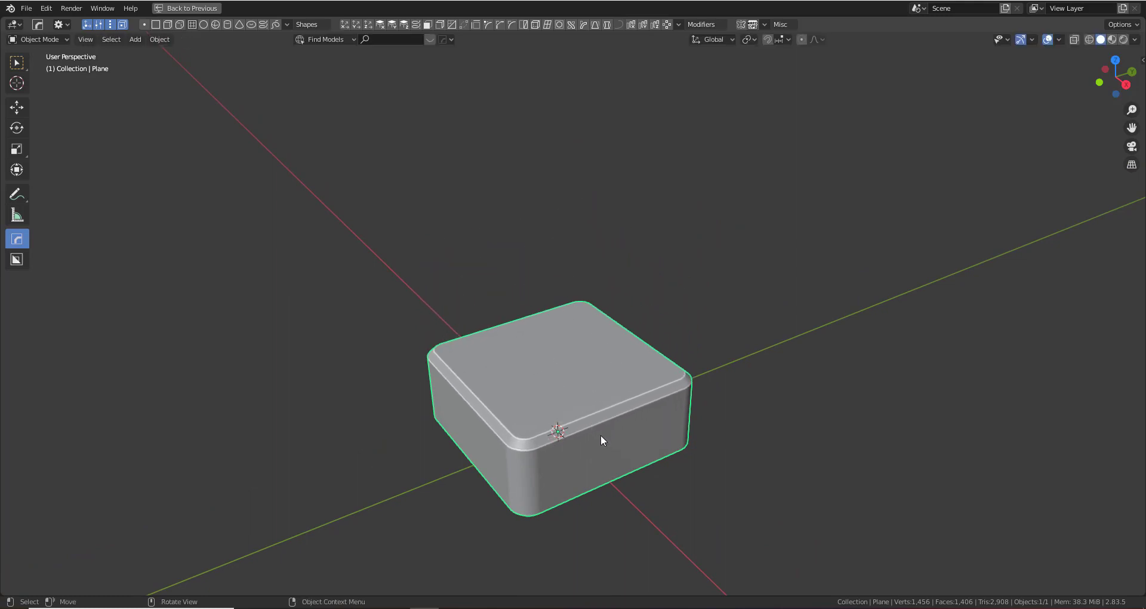
middle_drag(600, 435, 611, 309)
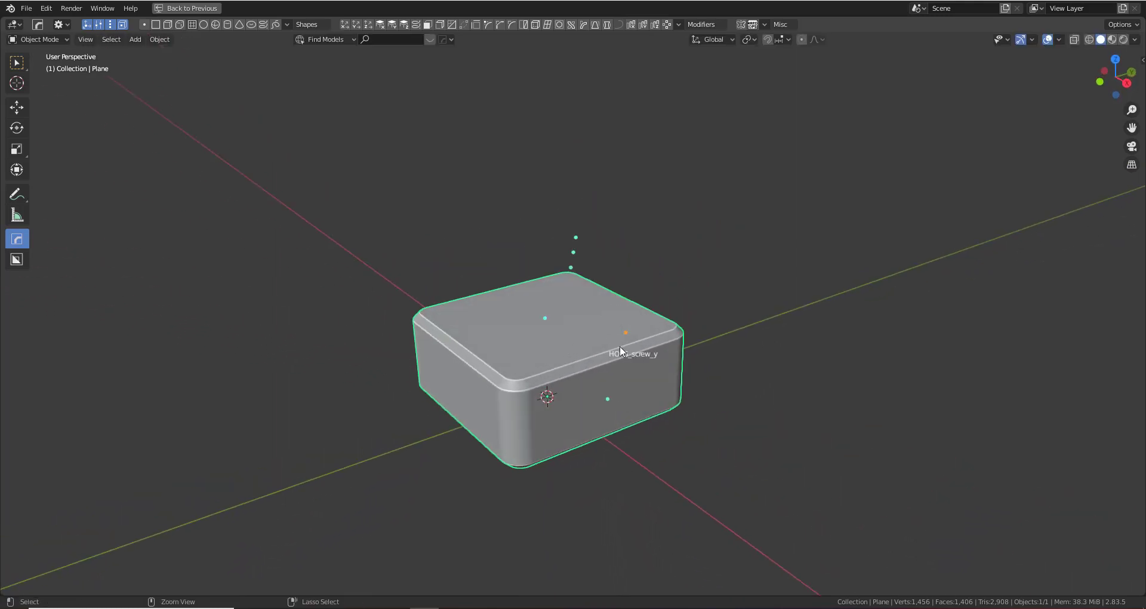
click(623, 334)
click(682, 312)
Widen the slab along X and adjust its length along Y
middle_drag(664, 335, 687, 387)
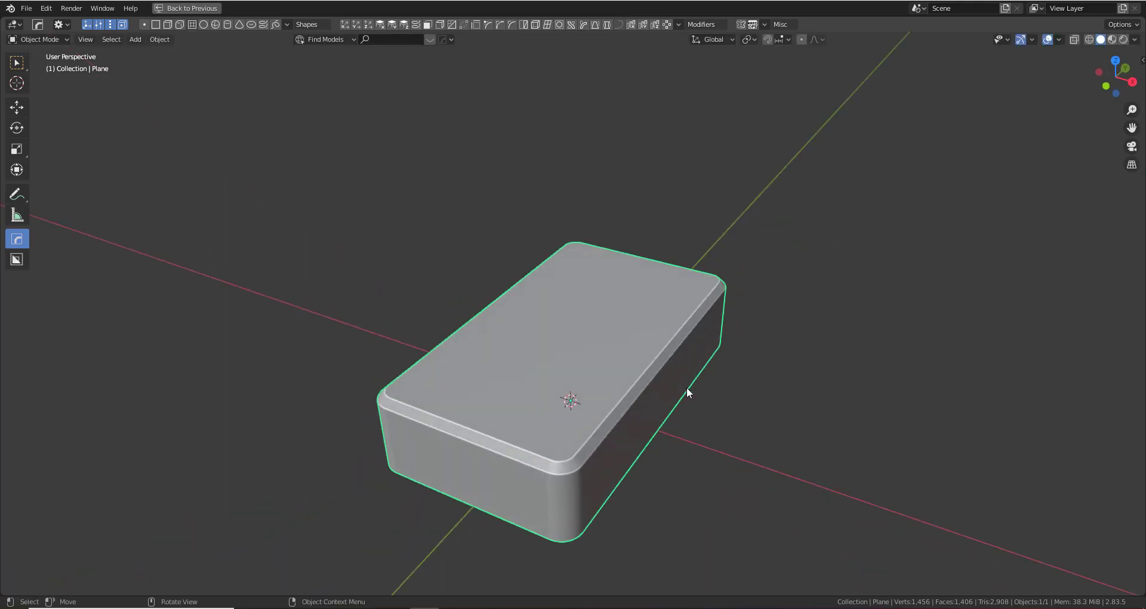
click(661, 393)
click(678, 383)
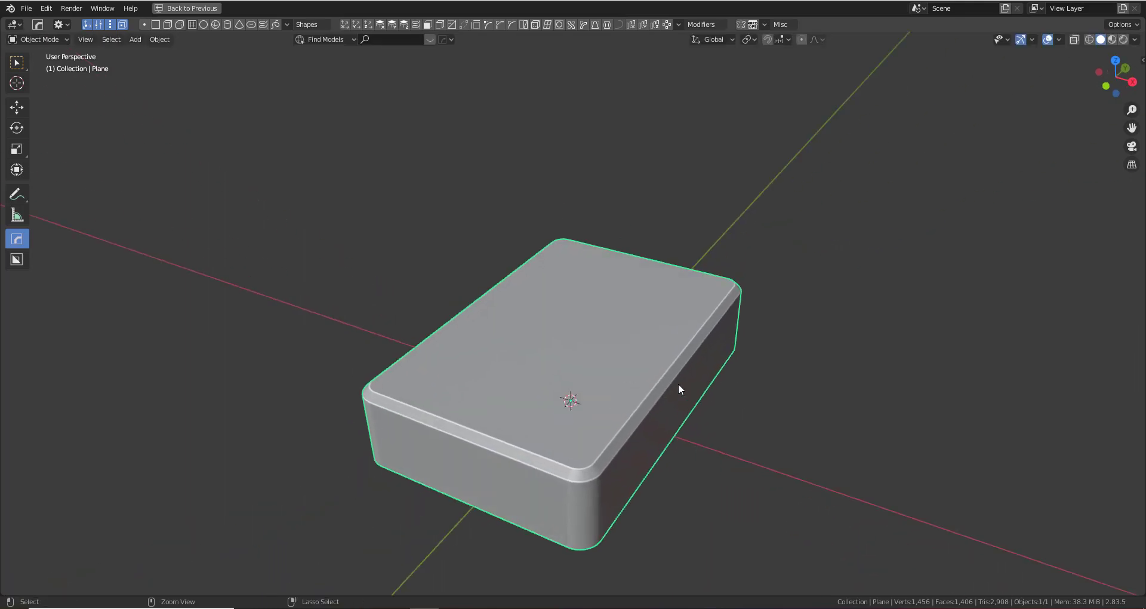
ctrl+click(653, 292)
click(656, 276)
Round the slab's vertical corners more strongly, with a bevel width of about 0.35
scroll(655, 304, down, 3)
middle_drag(654, 326, 619, 317)
scroll(615, 340, up, 5)
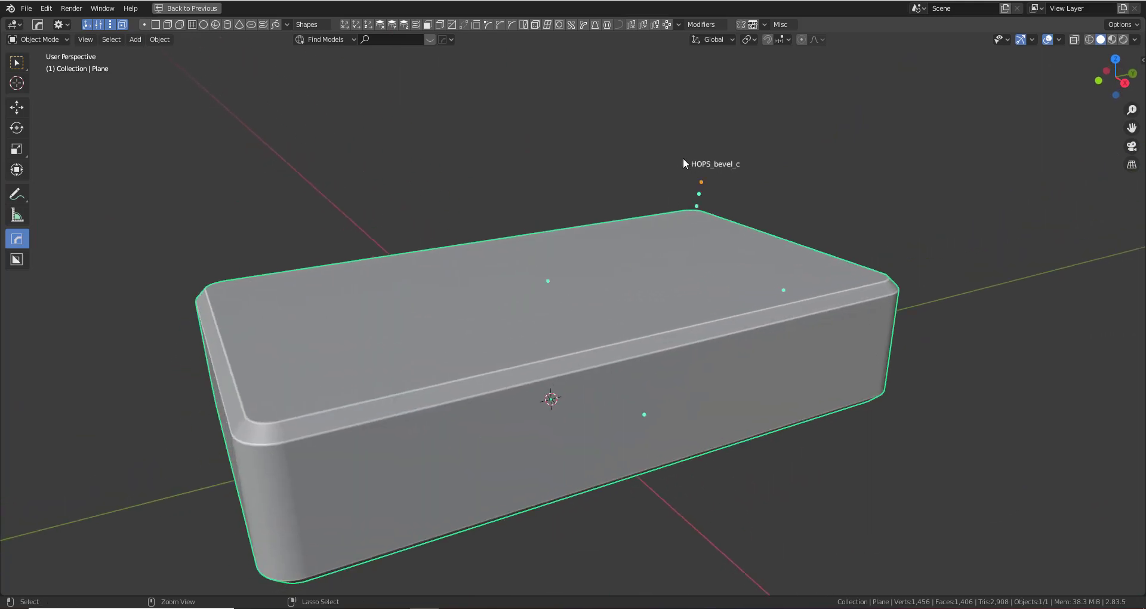
click(697, 207)
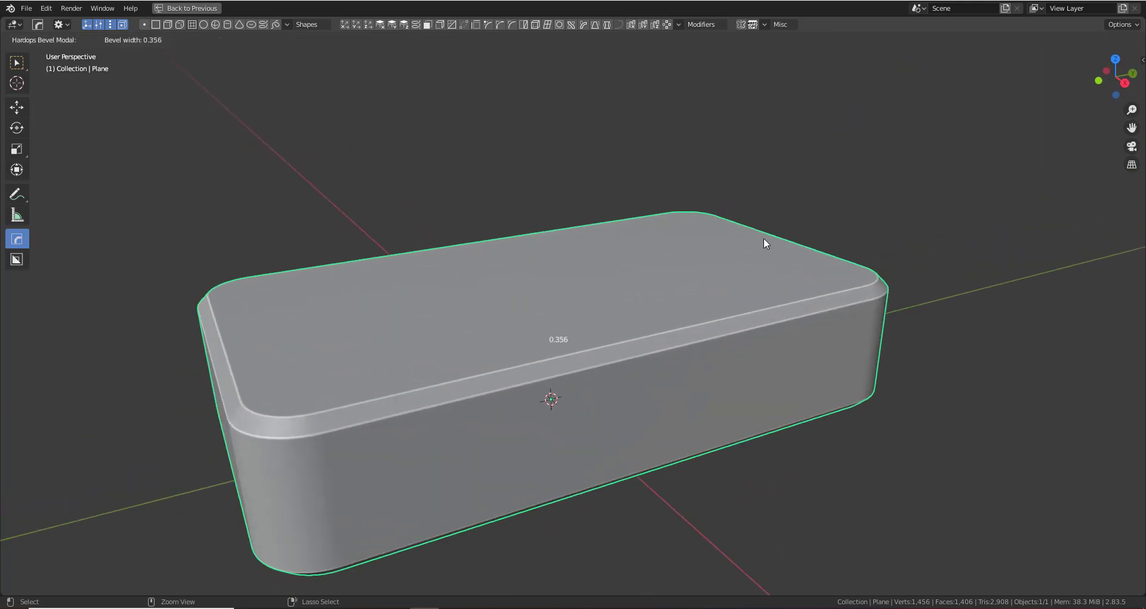
click(752, 230)
Widen the chamfer around the slab's upper and lower edges to about 0.18 and the fine edge bevel to about 0.02
click(698, 196)
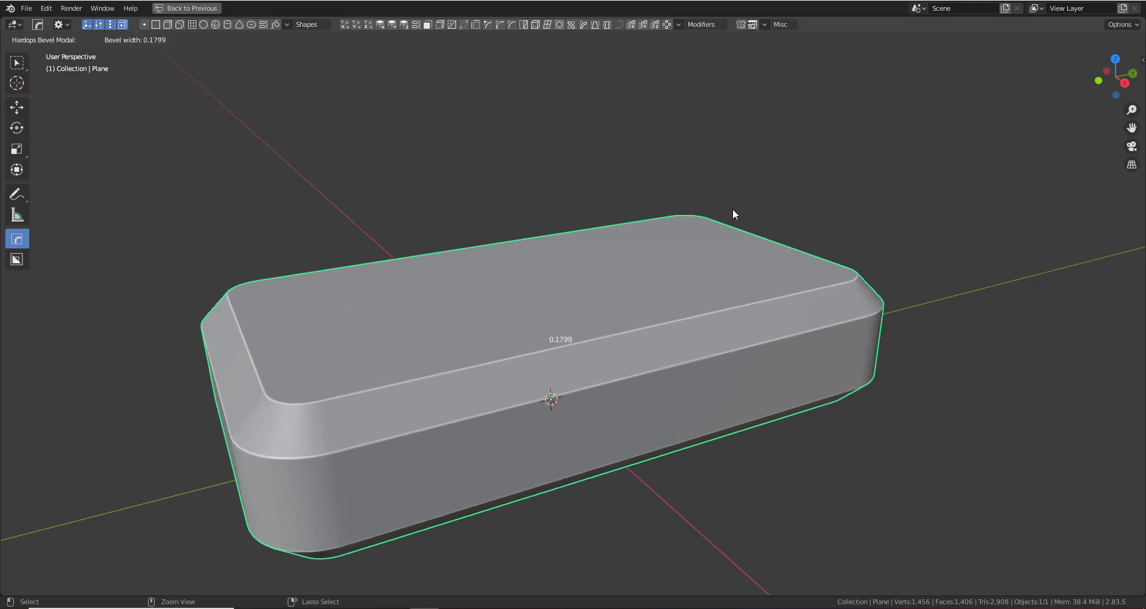
click(735, 210)
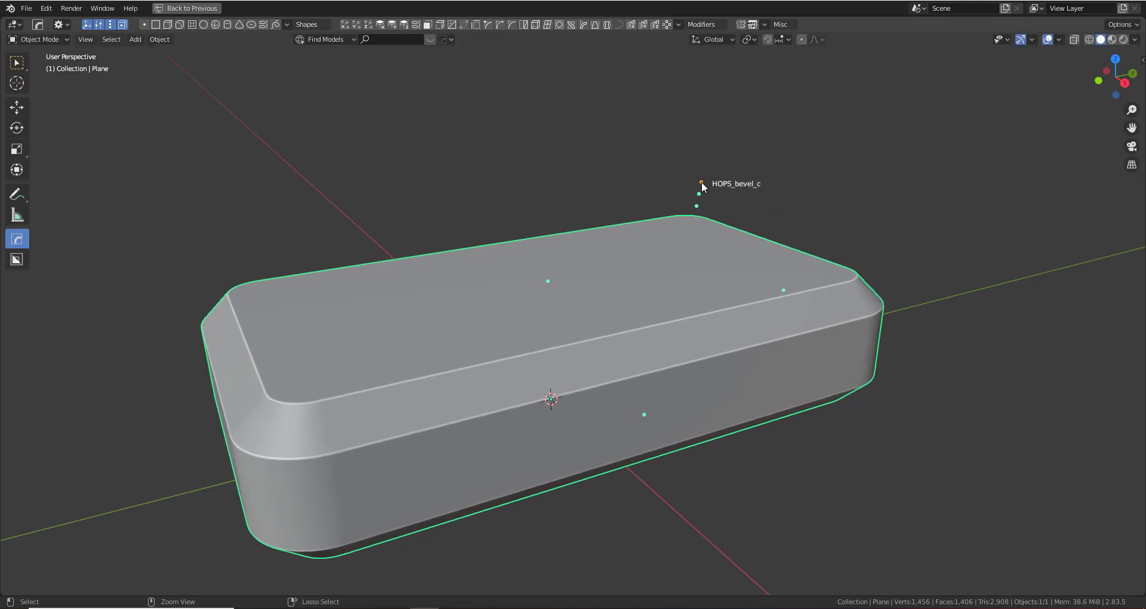
click(701, 181)
click(706, 184)
shift+middle_drag(678, 401, 709, 367)
scroll(671, 328, down, 2)
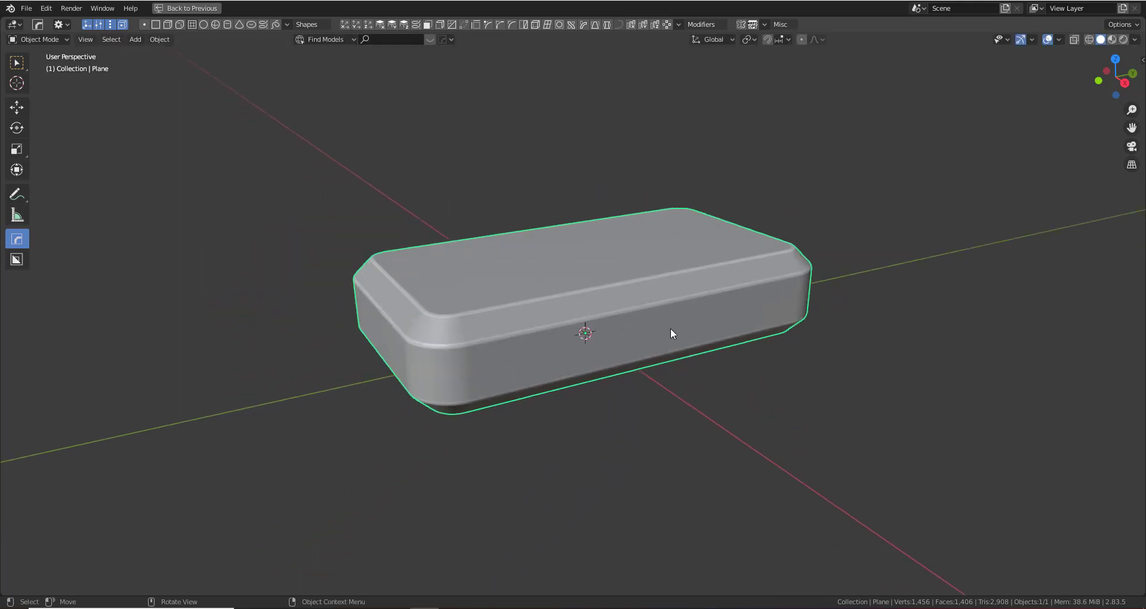
Try the alternate Sharpen operation on the slab, then undo it
key(q)
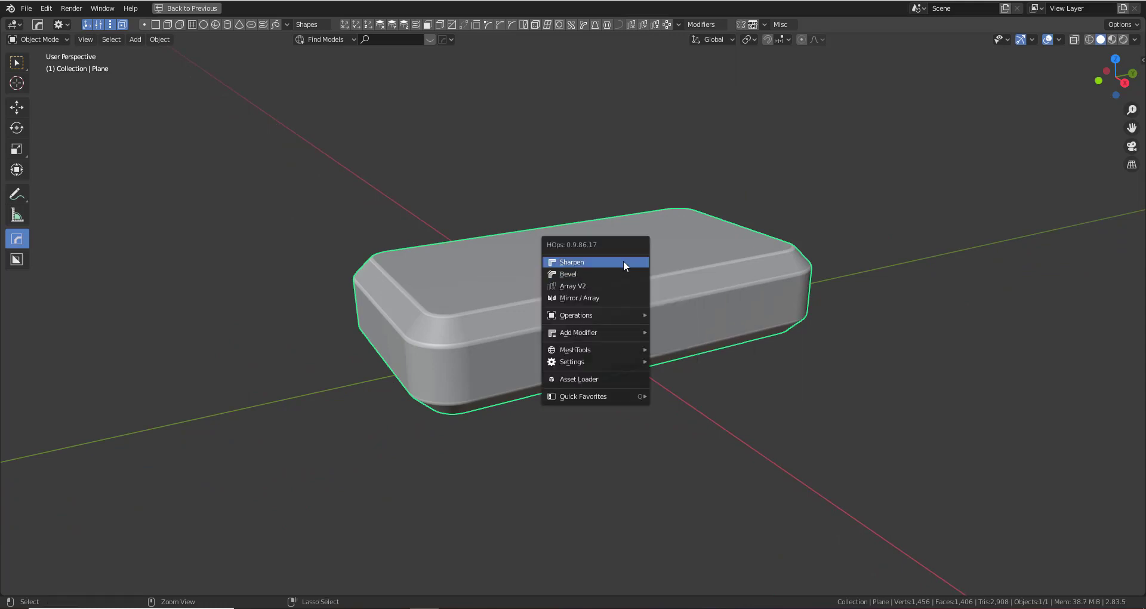
ctrl+click(623, 260)
middle_drag(695, 329, 701, 283)
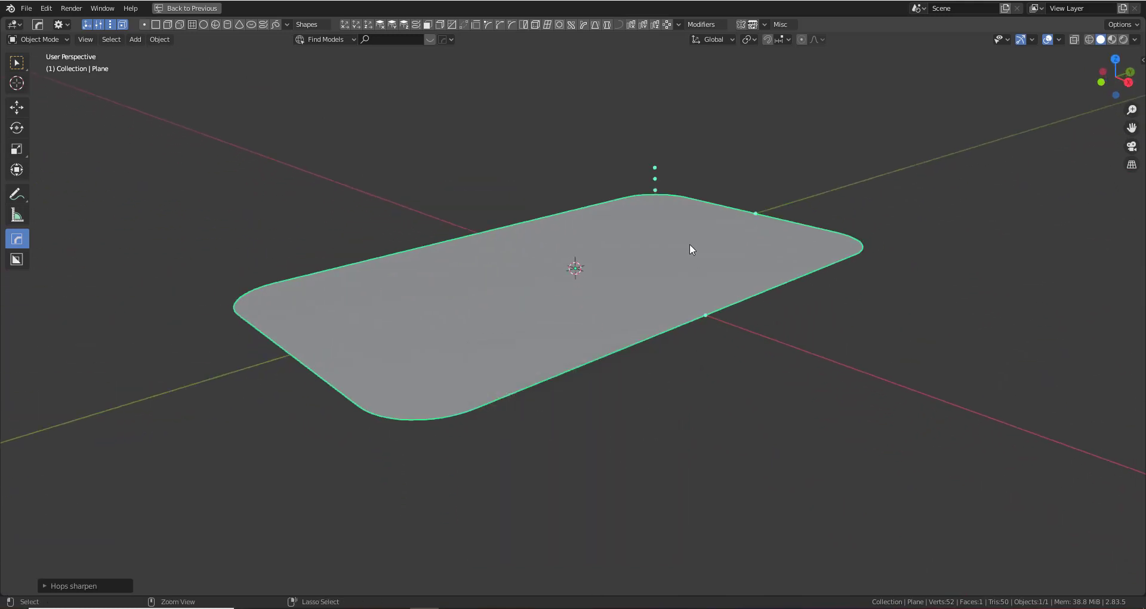
key(ctrl+z)
middle_drag(689, 250, 689, 321)
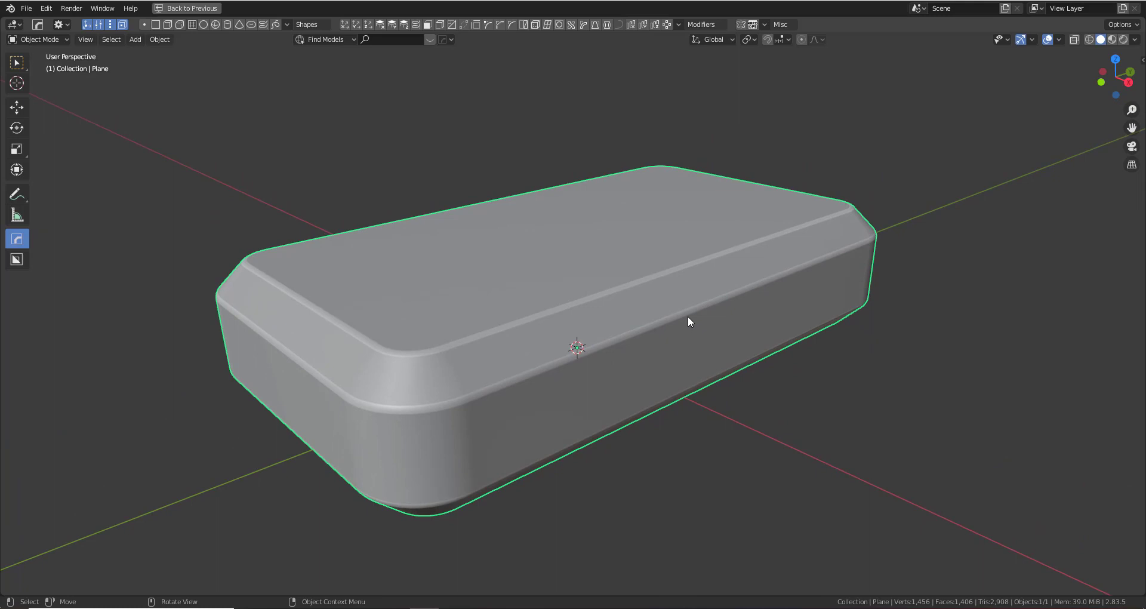
Run Smart Apply on the slab and review which modifiers are left in its stack
key(q)
mouse_move(669, 404)
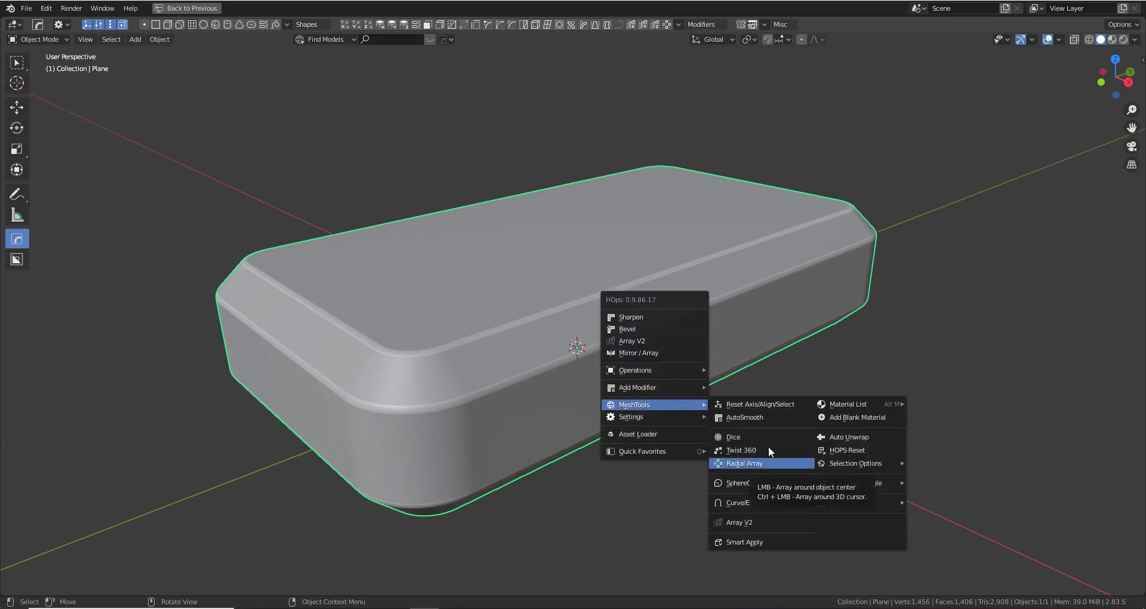
click(750, 542)
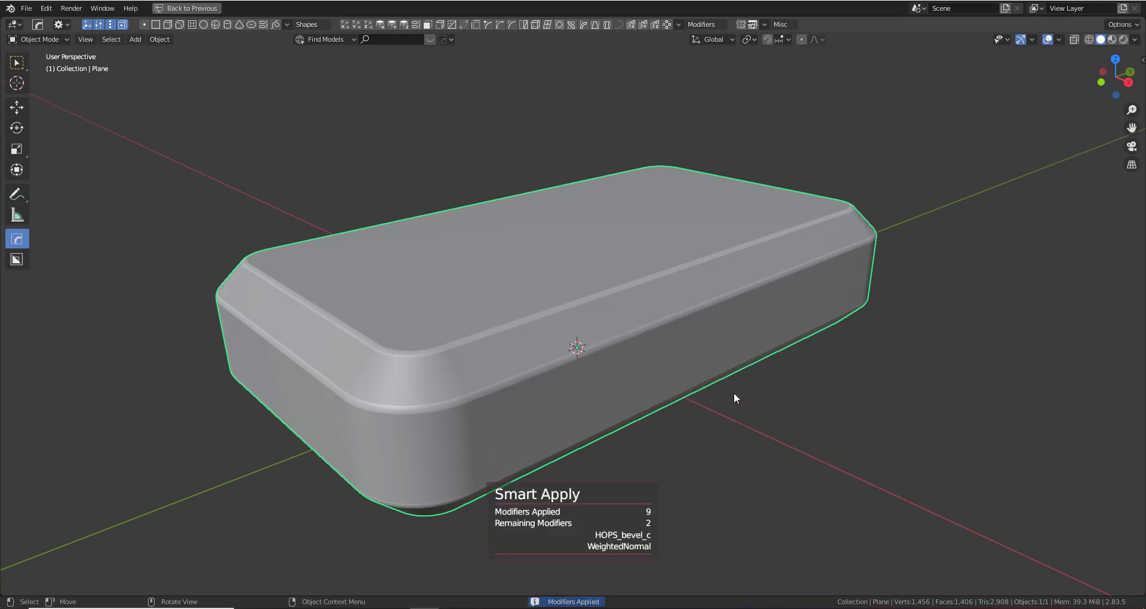
key(ctrl+space)
click(957, 275)
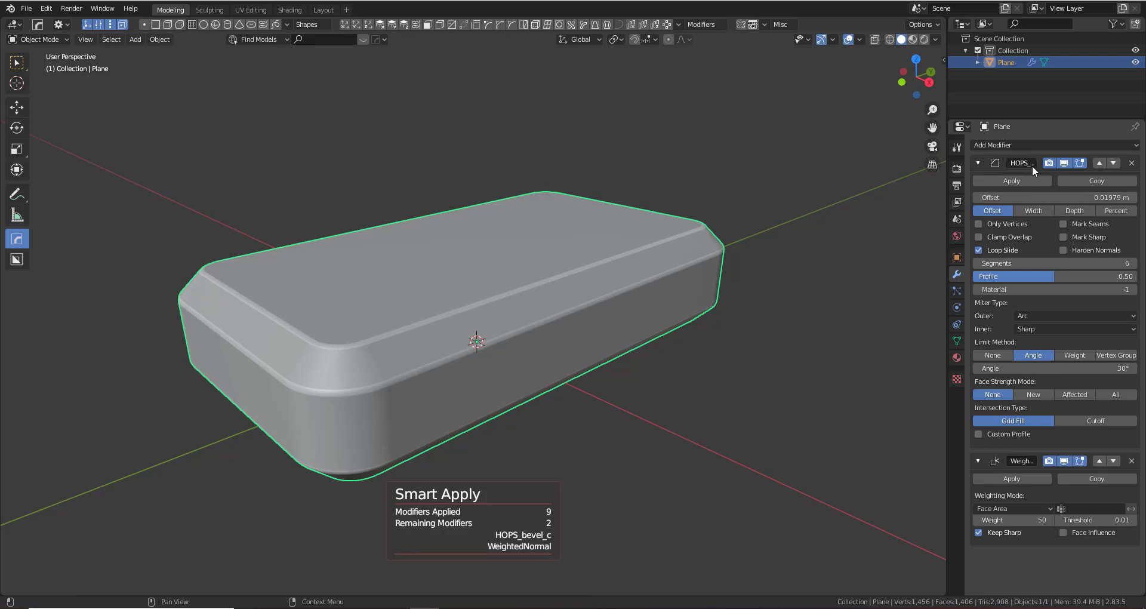
key(ctrl+space)
Reduce the slab's fine edge bevel to a width of about 0.004
middle_drag(710, 218, 699, 224)
scroll(699, 224, up, 1)
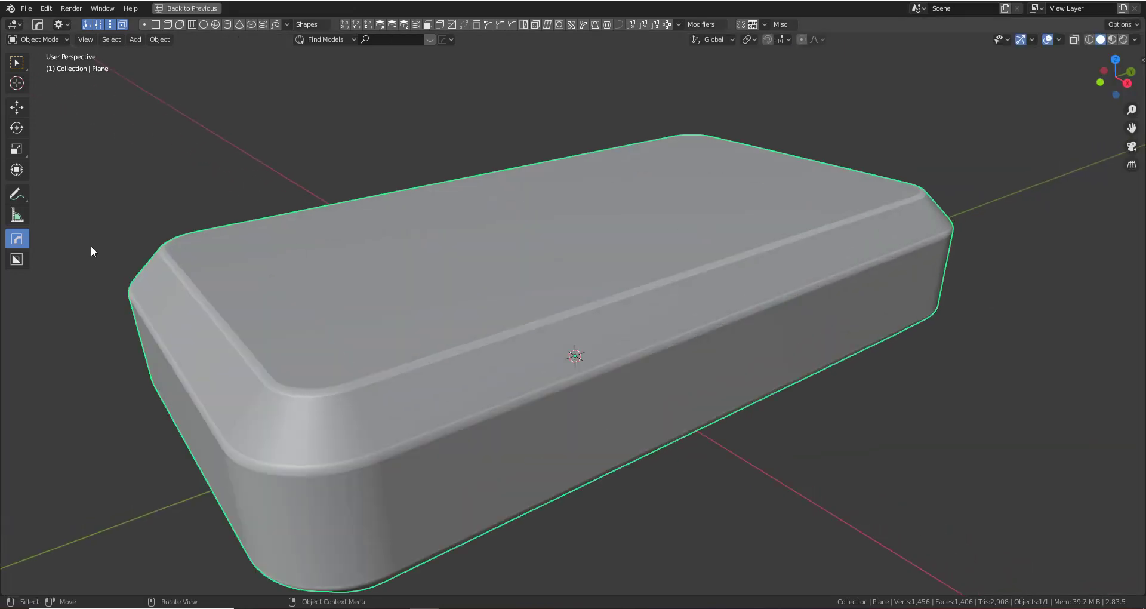
shift+middle_drag(382, 266, 430, 279)
scroll(442, 281, down, 1)
scroll(442, 281, down, 1)
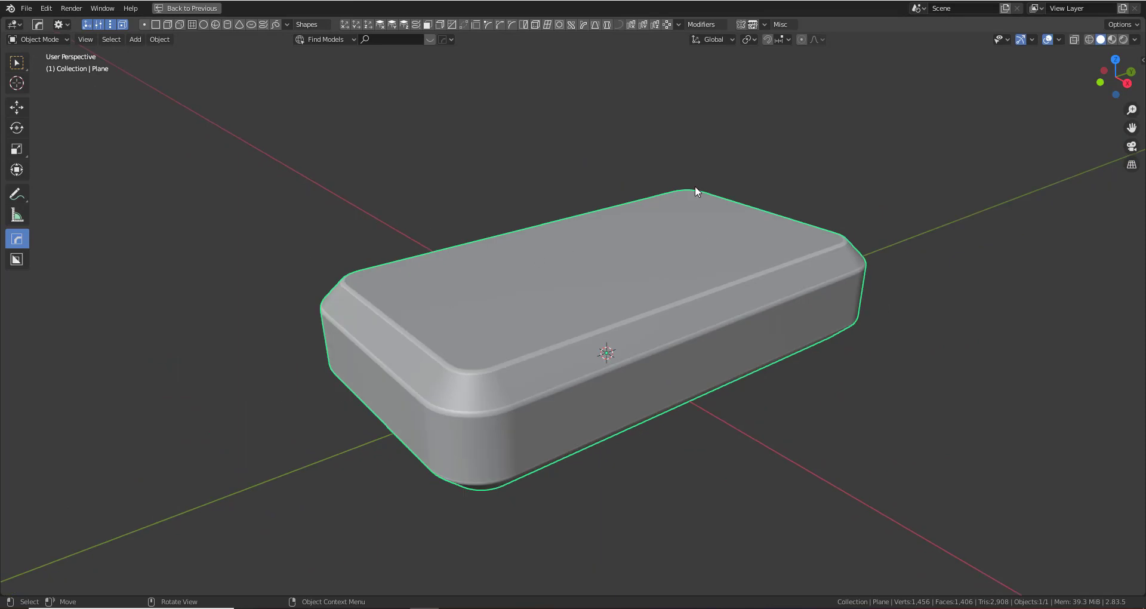
key(ctrl)
key(ctrl)
ctrl+click(689, 179)
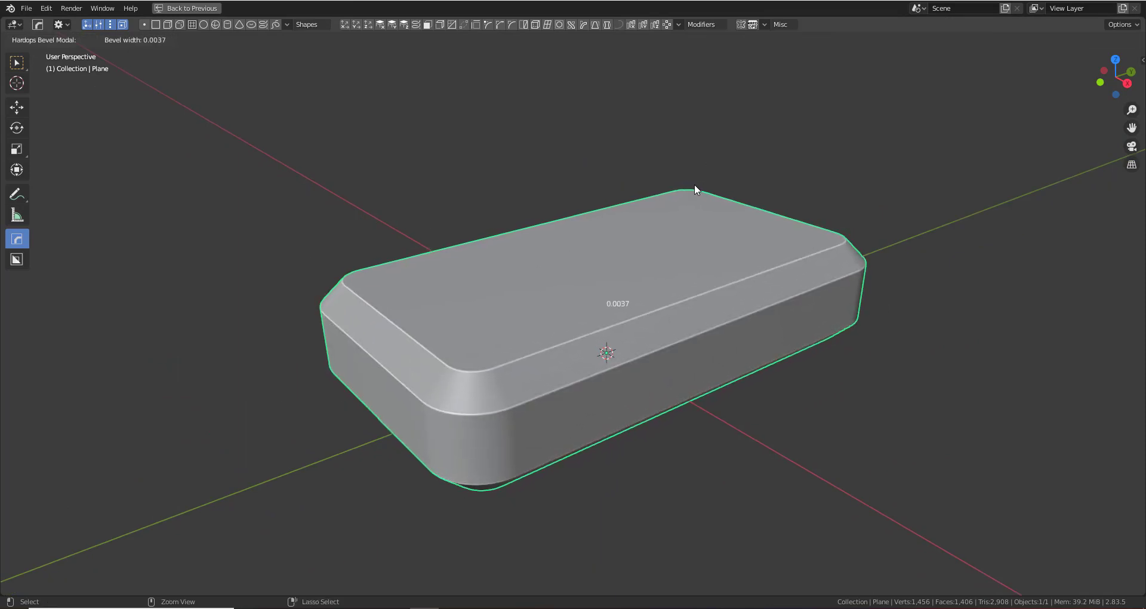
click(696, 185)
scroll(690, 266, up, 3)
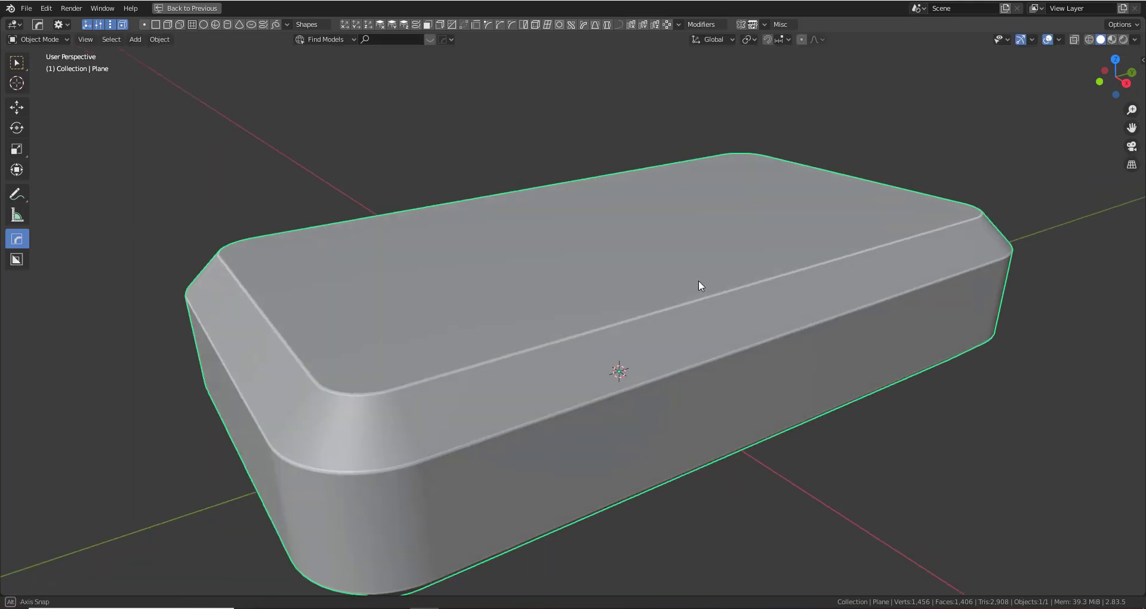
Examine the slab and the gun reference image beneath it from several angles, including from below
scroll(709, 282, down, 2)
middle_drag(709, 281, 667, 288)
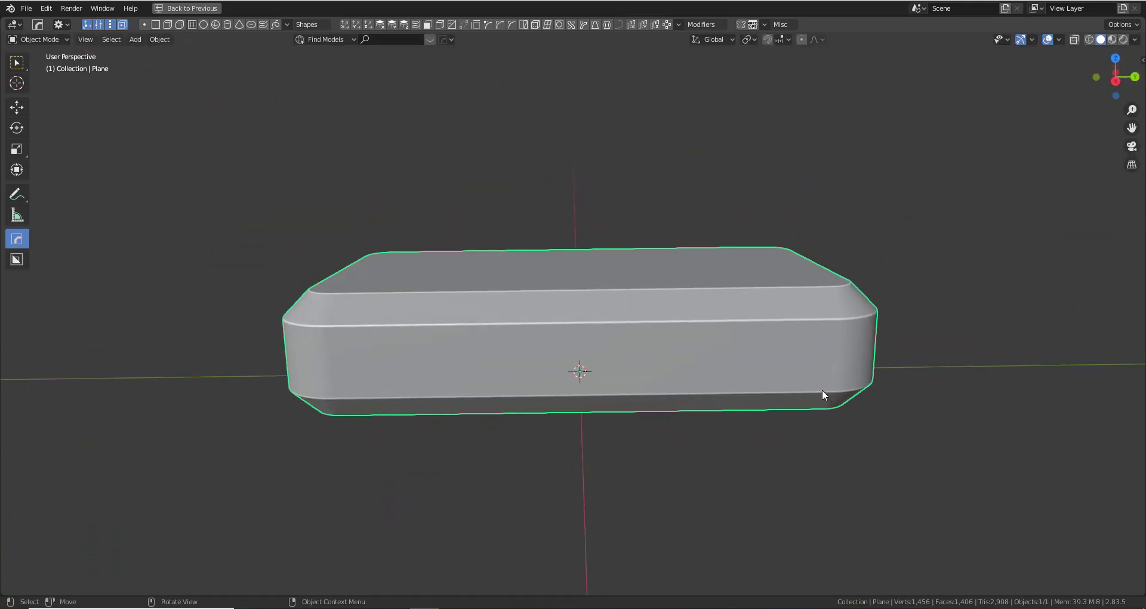
middle_drag(821, 389, 867, 386)
scroll(814, 416, up, 3)
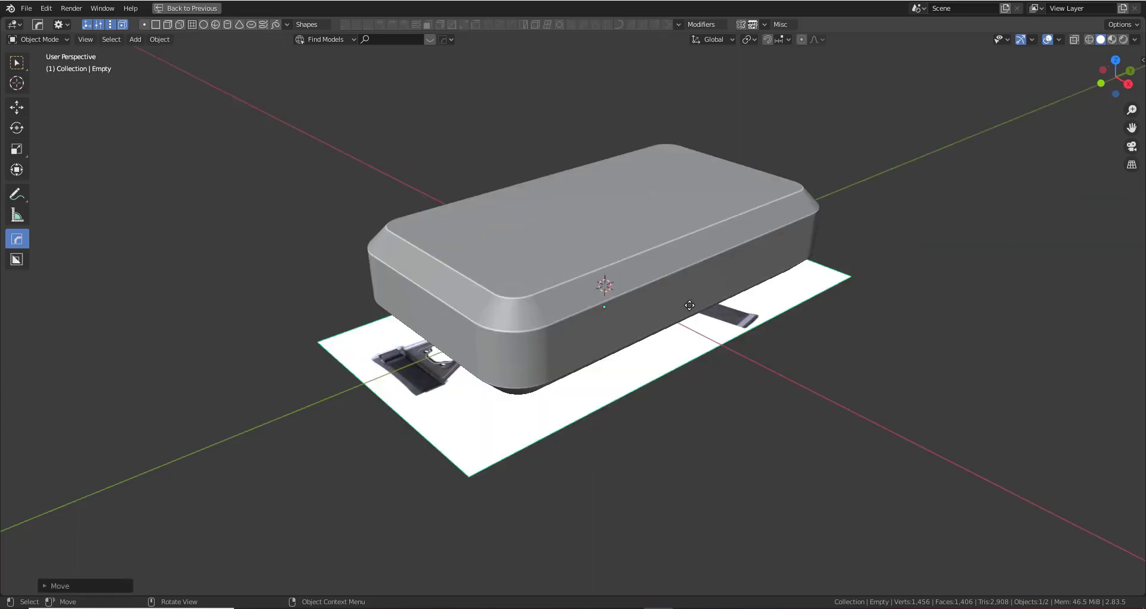
middle_drag(690, 306, 887, 124)
scroll(820, 260, up, 2)
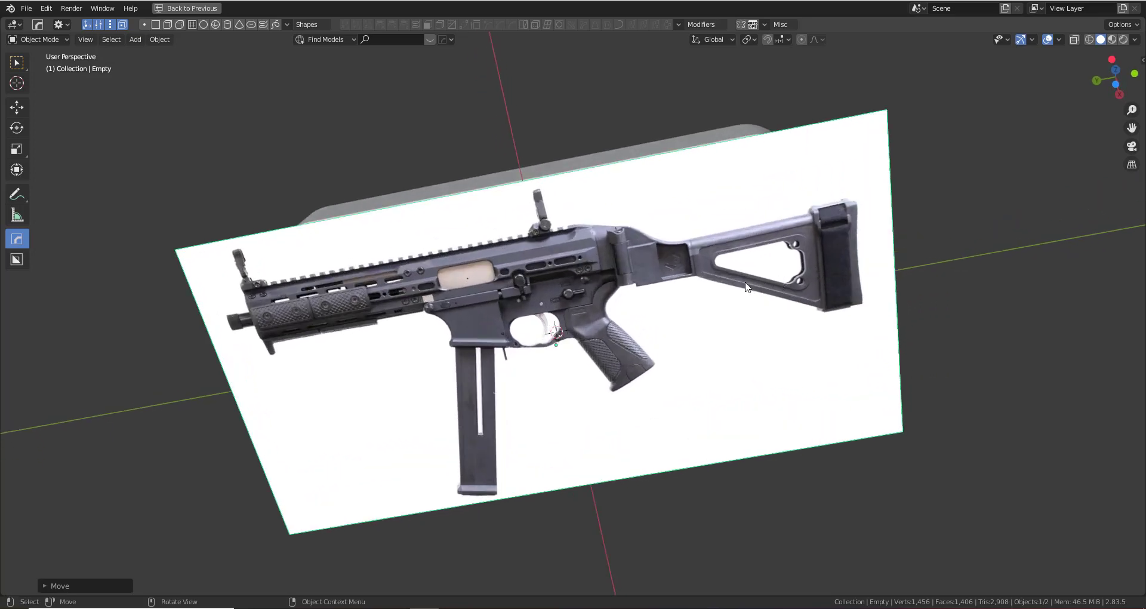
middle_drag(748, 283, 579, 394)
scroll(581, 399, down, 3)
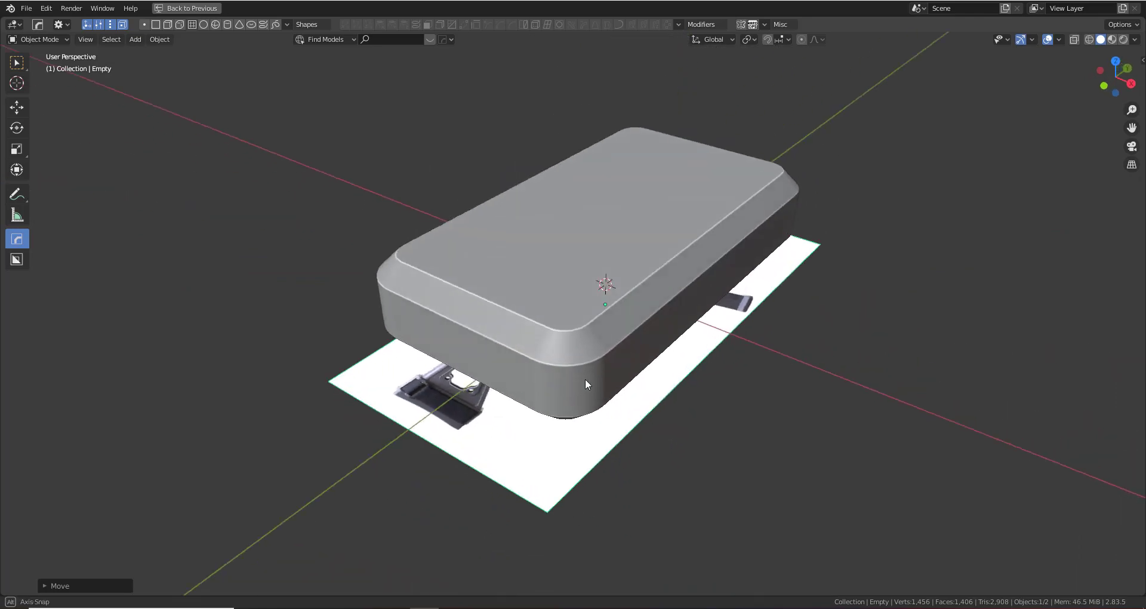
Select the slab and view it from the top with X-Ray enabled, so the gun reference image shows through
click(591, 373)
middle_drag(609, 348, 651, 394)
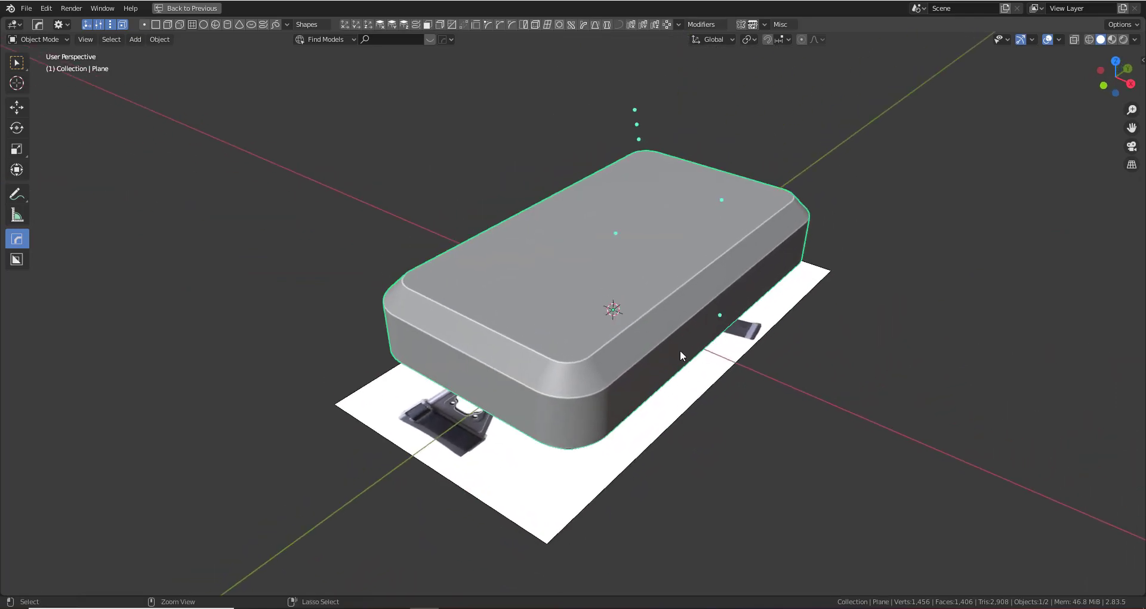
mouse_move(704, 309)
middle_down()
mouse_move(708, 358)
mouse_move(657, 389)
mouse_move(629, 325)
mouse_move(647, 383)
mouse_move(780, 281)
mouse_move(759, 330)
mouse_move(652, 361)
mouse_move(669, 389)
mouse_move(760, 404)
mouse_move(823, 371)
mouse_move(675, 245)
mouse_move(682, 307)
middle_up()
scroll(682, 307, up, 1)
scroll(682, 307, down, 1)
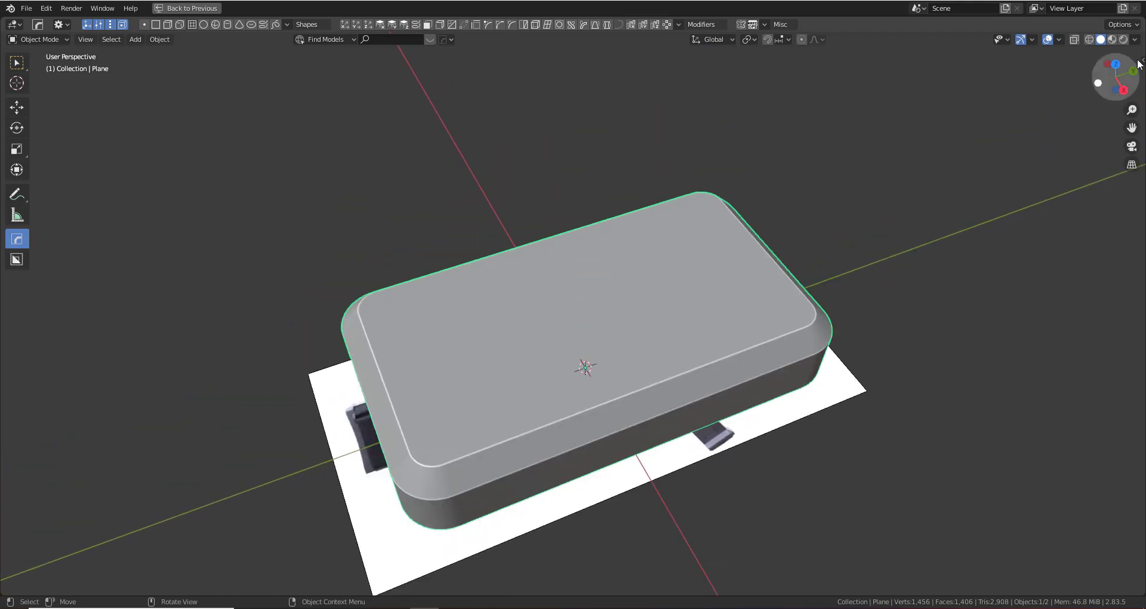
click(1116, 65)
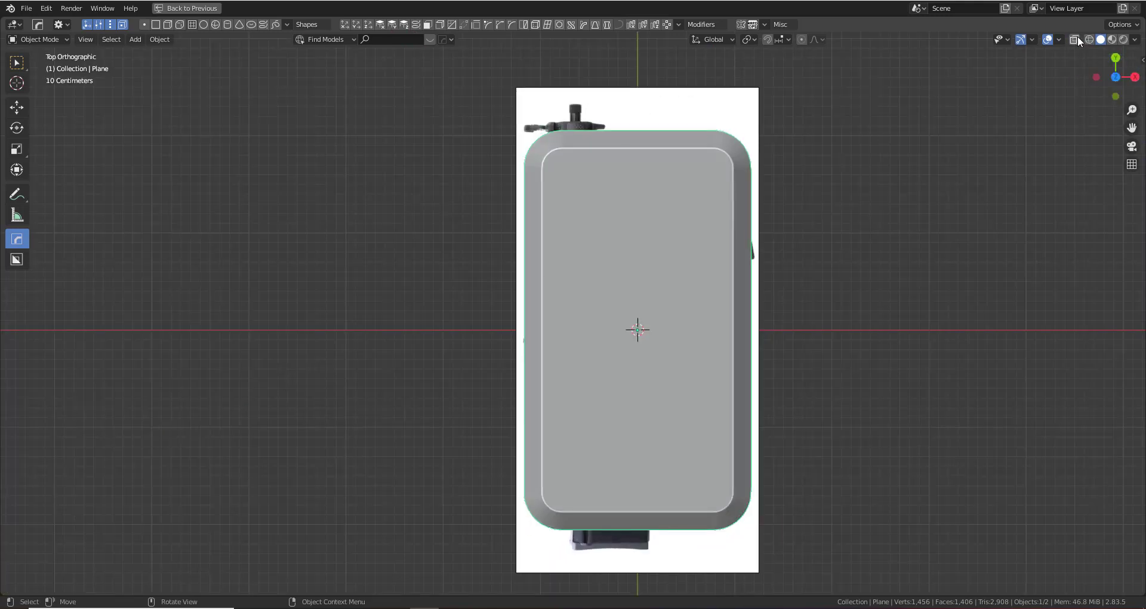
click(1074, 39)
scroll(572, 313, down, 1)
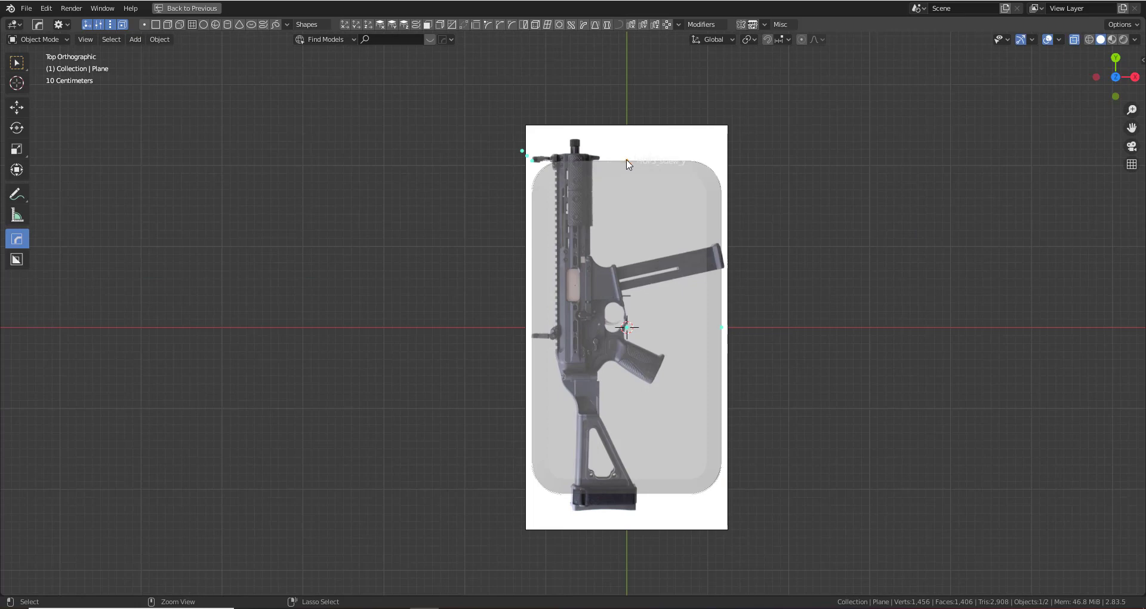
Enlarge the slab along Y and X until it surrounds the gun image with a margin, with an X offset of about 2.8
drag(626, 160, 635, 112)
drag(734, 332, 758, 327)
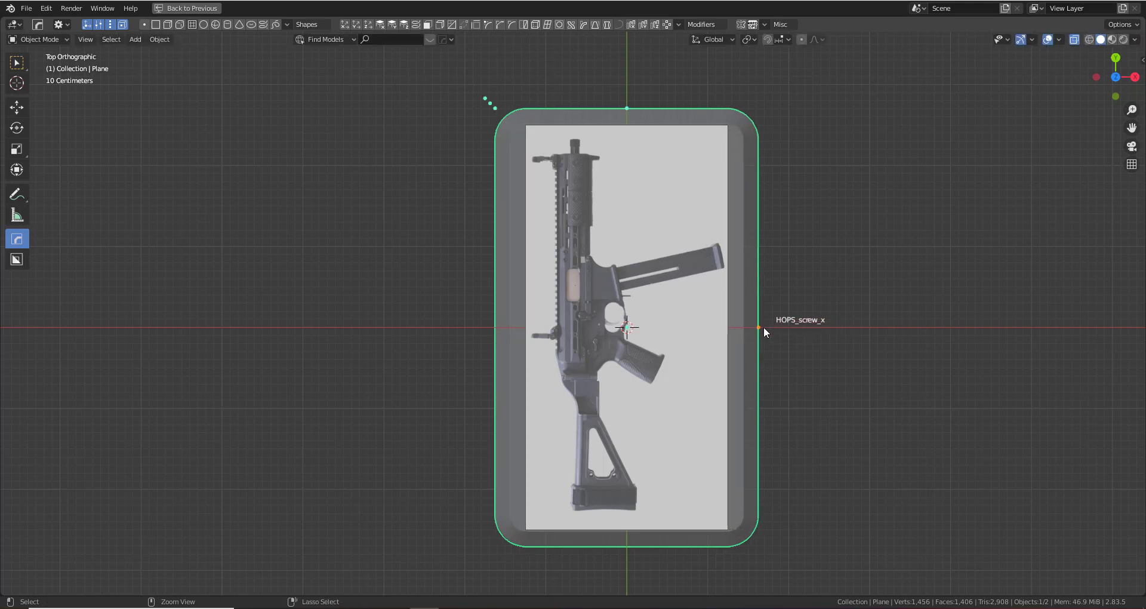
drag(764, 327, 768, 327)
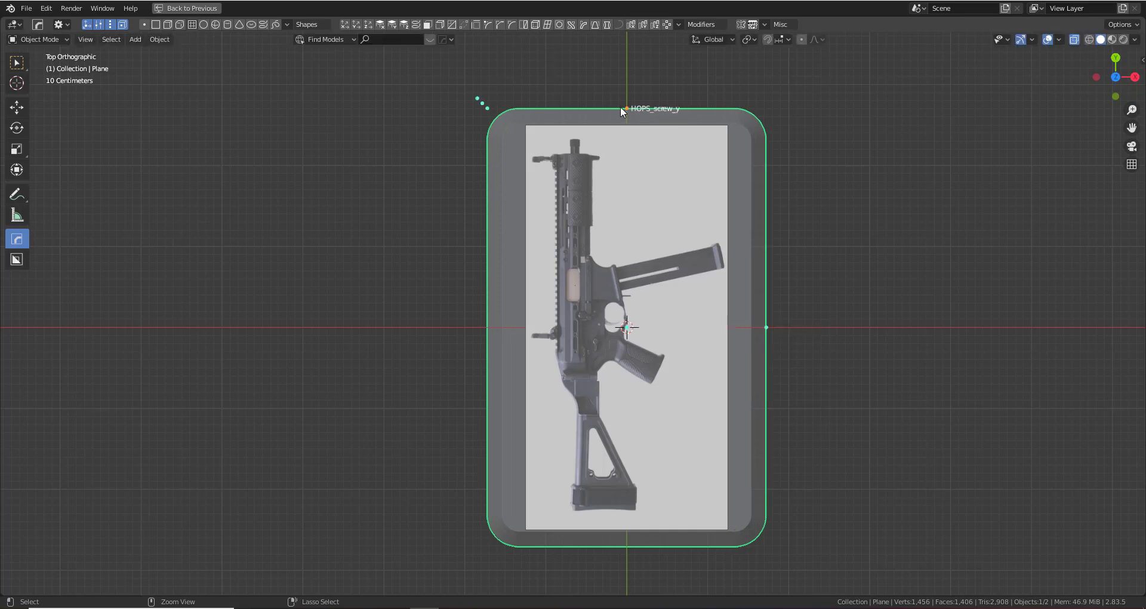
drag(621, 107, 623, 95)
click(773, 328)
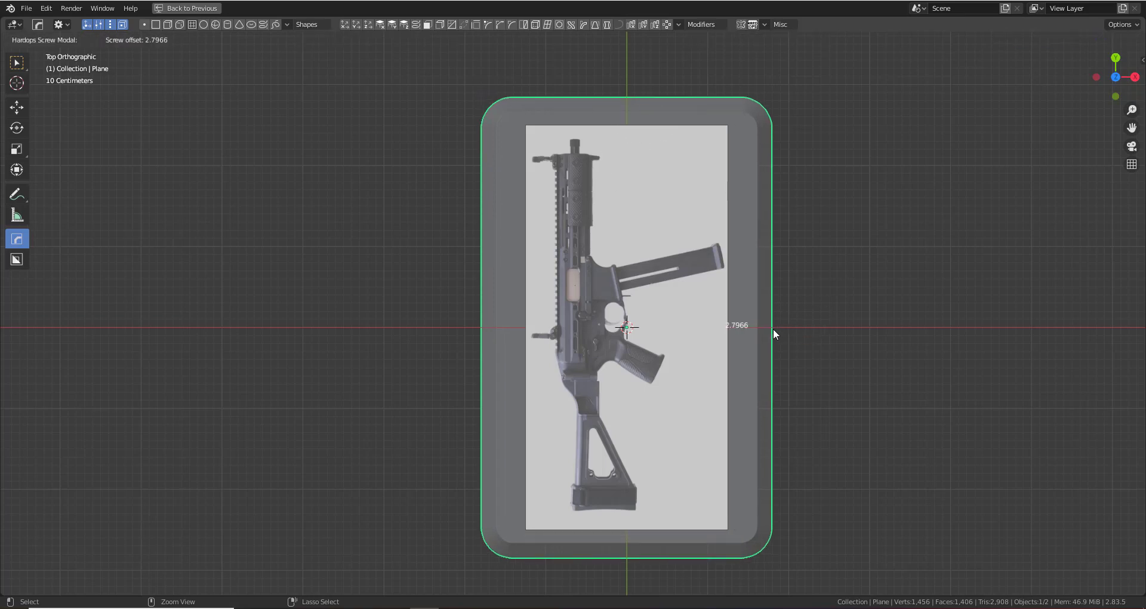
Delete the gun reference image below the slab and switch X-Ray off
middle_drag(772, 328, 698, 221)
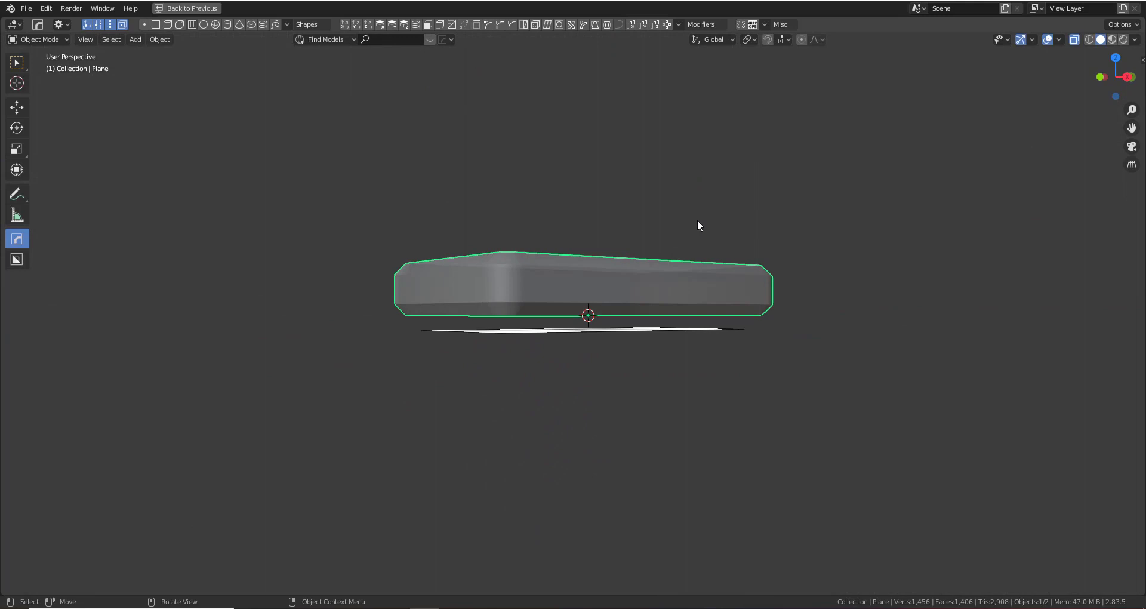
click(621, 333)
key(x)
click(823, 349)
middle_drag(748, 322, 727, 366)
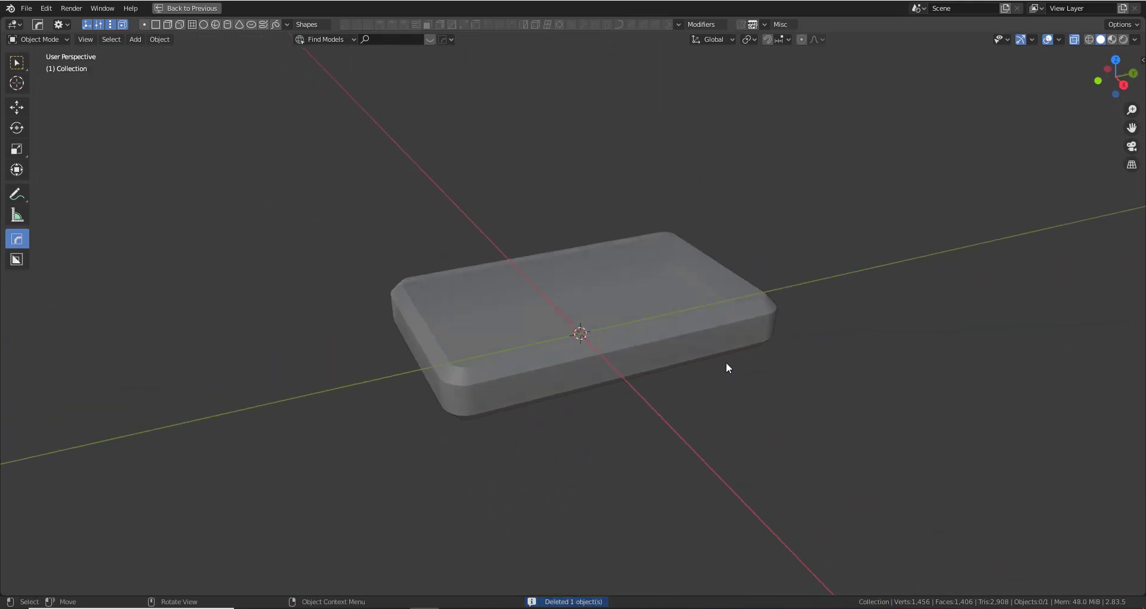
click(1074, 40)
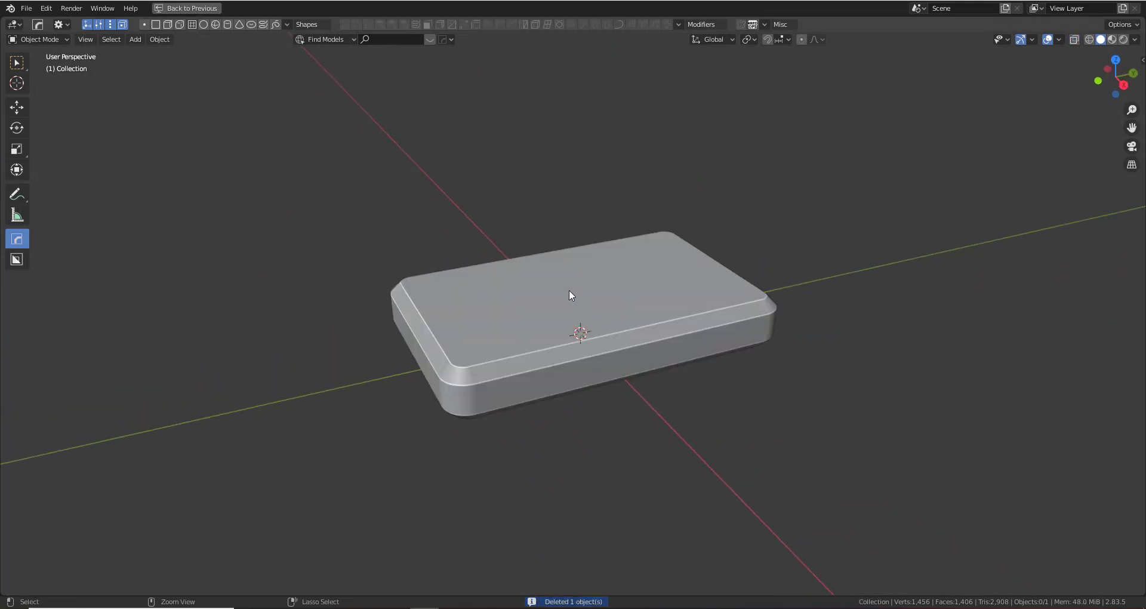
Increase the slab's solidify thickness to about 1.2
click(582, 302)
ctrl+drag(579, 290, 581, 272)
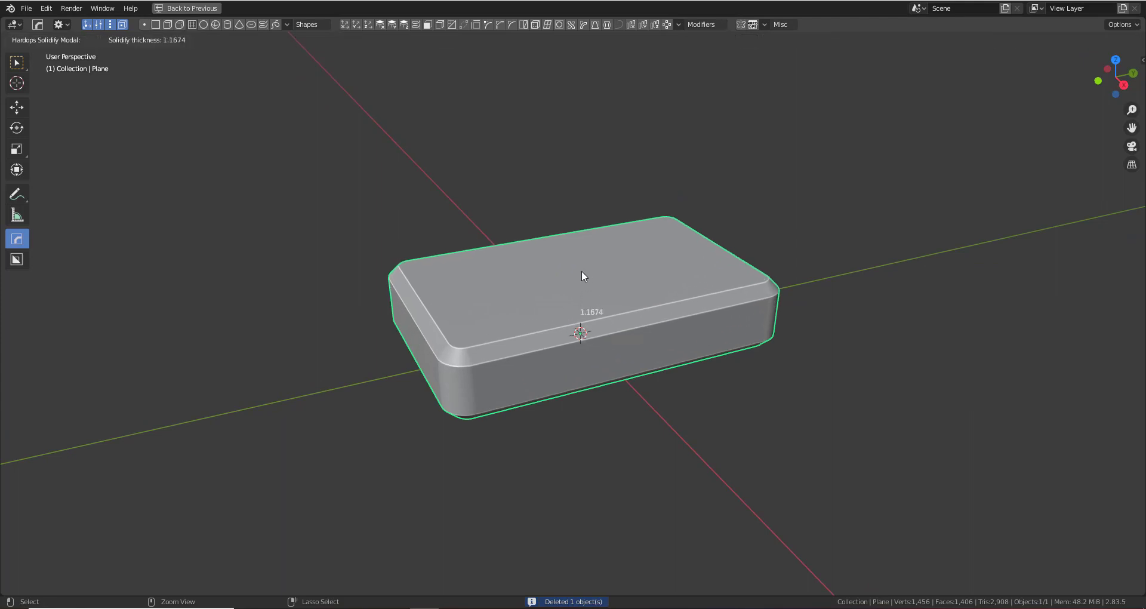
click(581, 268)
Run HardOps Smart Apply on the slab, keeping the final bevel and weighted normal modifiers live
middle_drag(581, 268, 698, 299)
key(q)
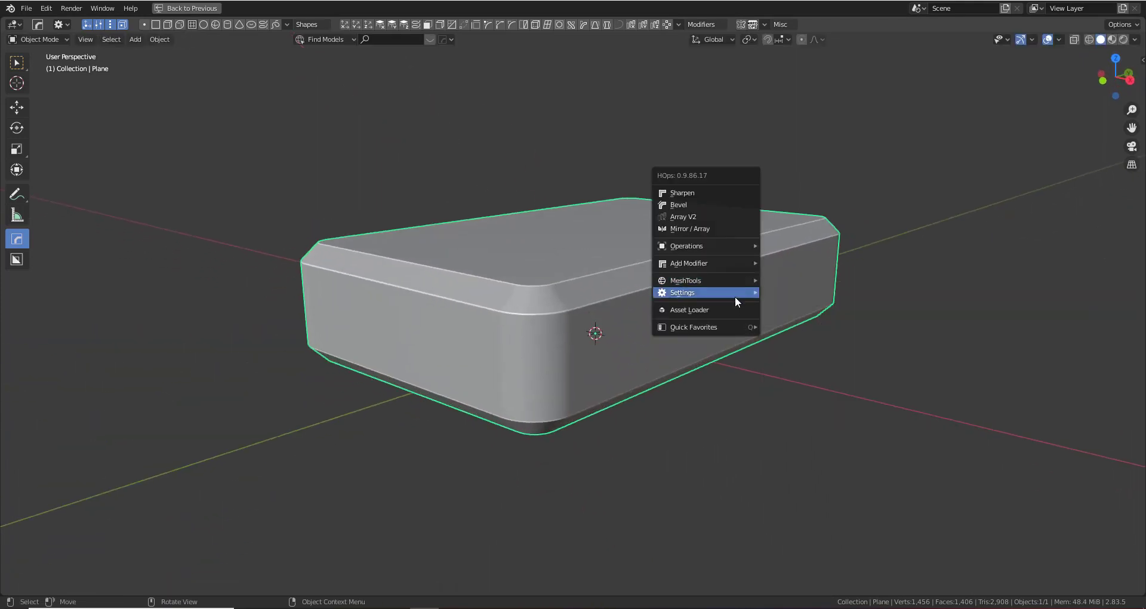
mouse_move(749, 279)
click(819, 417)
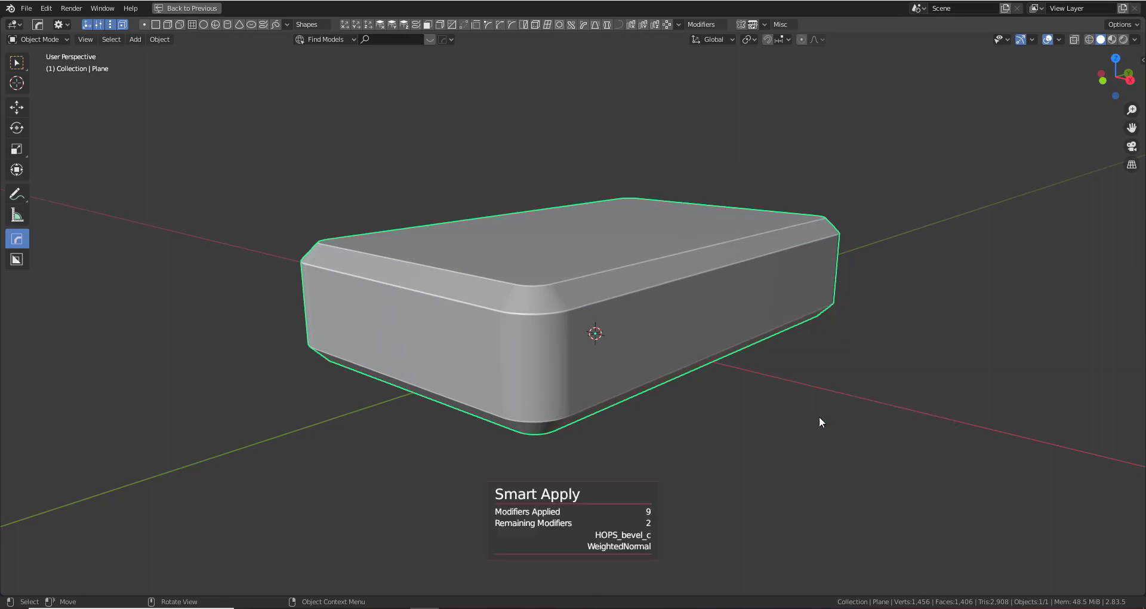
Mirror the slab across its Y axis with a HardOps Mirror modifier
middle_drag(819, 417, 734, 364)
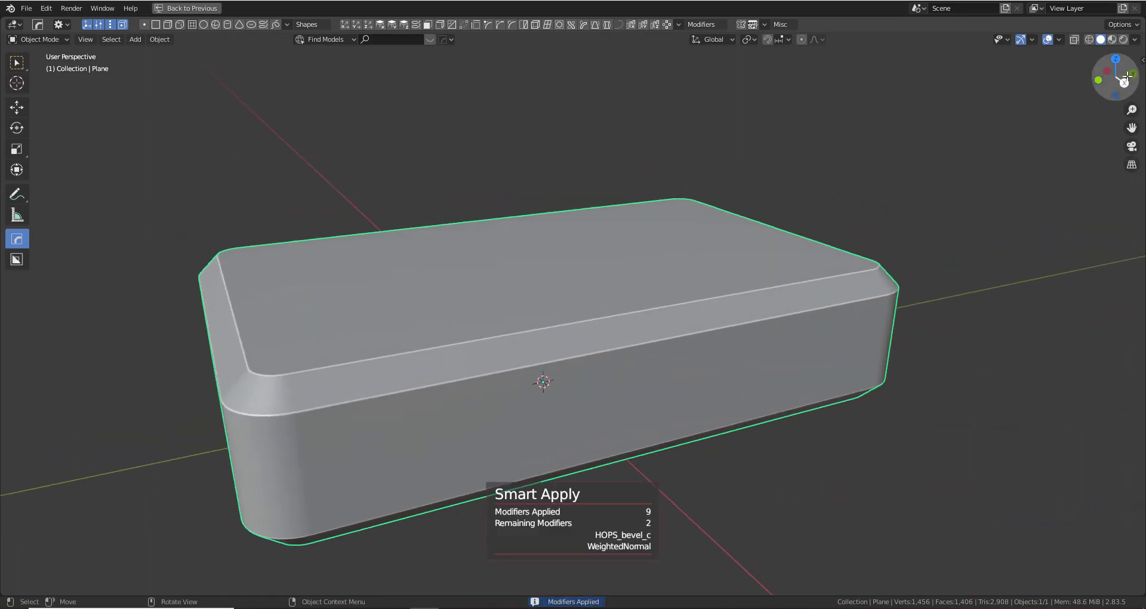
scroll(542, 314, down, 3)
key(alt+x)
click(457, 371)
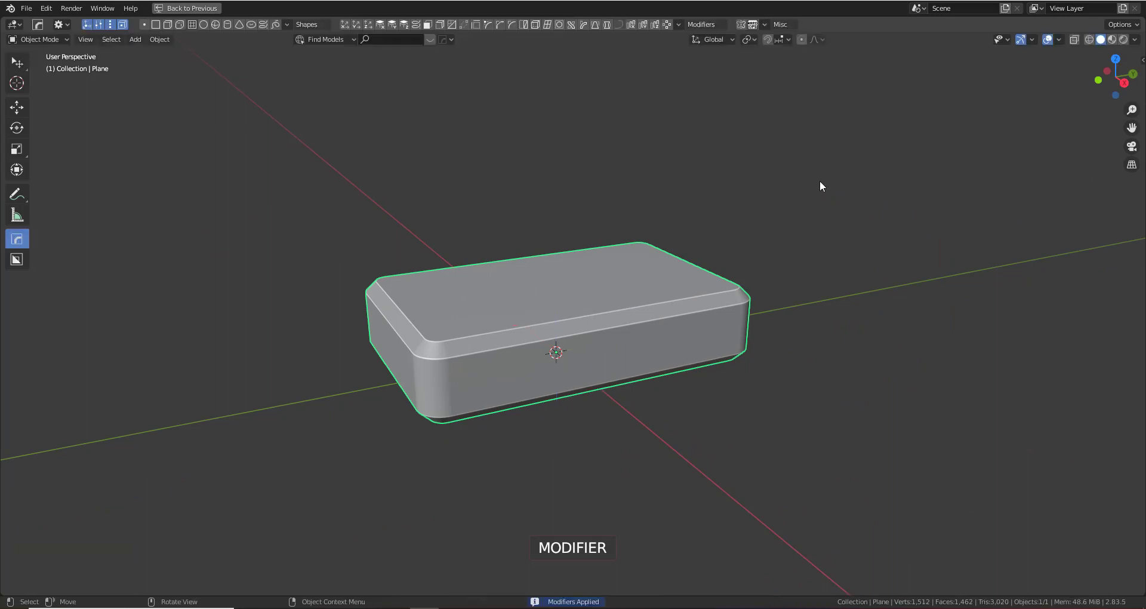
View the slab from the right and set BoxCutter to an Ngon Slice aligned to the view
click(1123, 83)
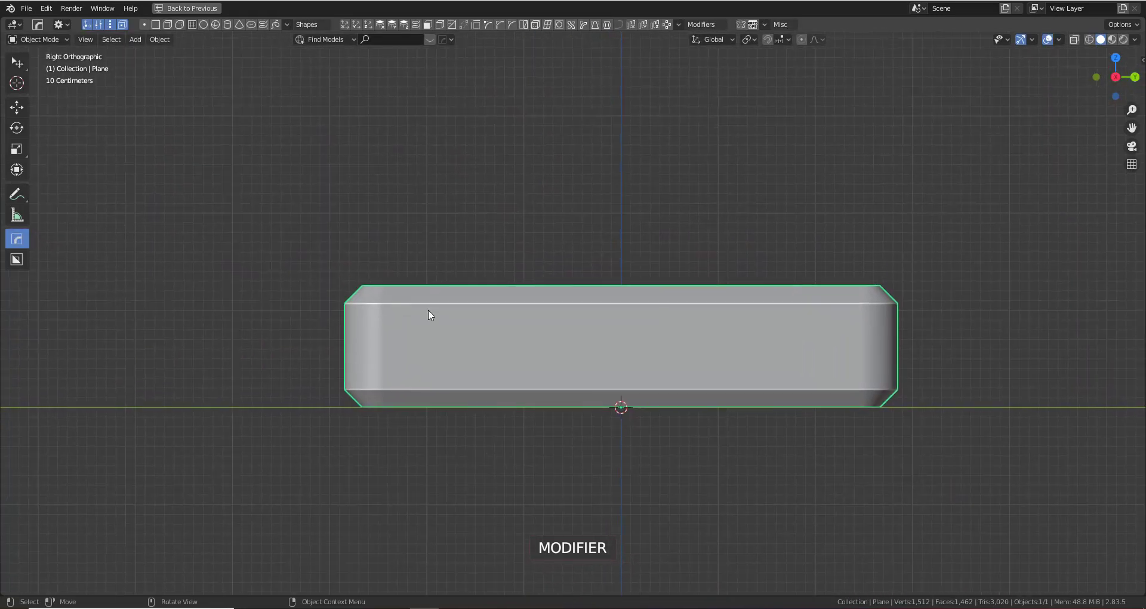
key(shift+grave)
key(Escape)
key(alt+w)
key(d)
mouse_move(486, 252)
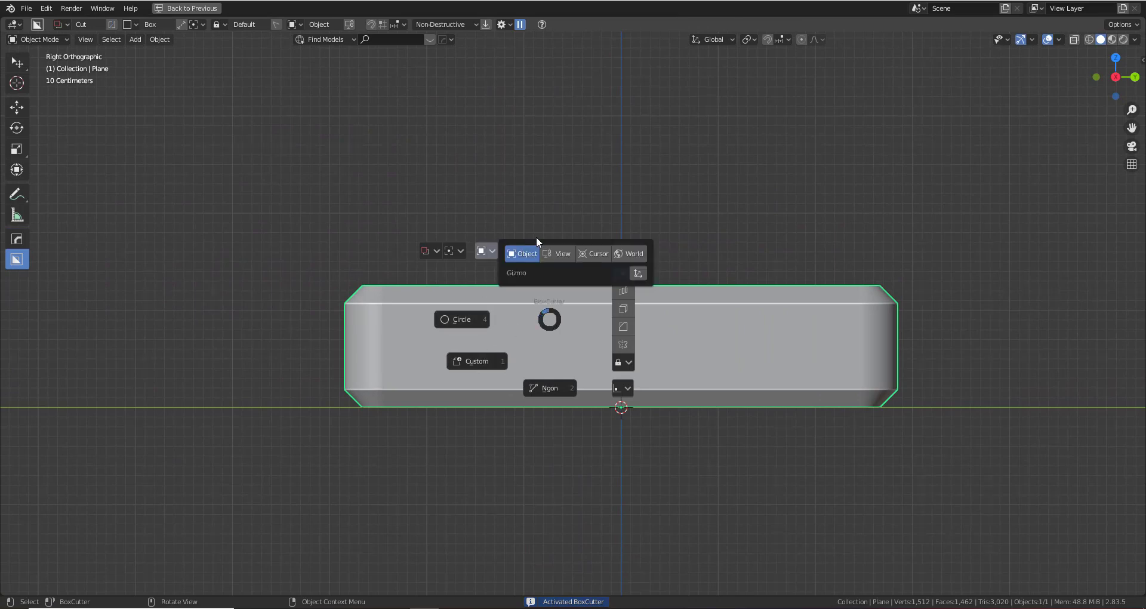
click(558, 253)
mouse_move(428, 250)
click(471, 255)
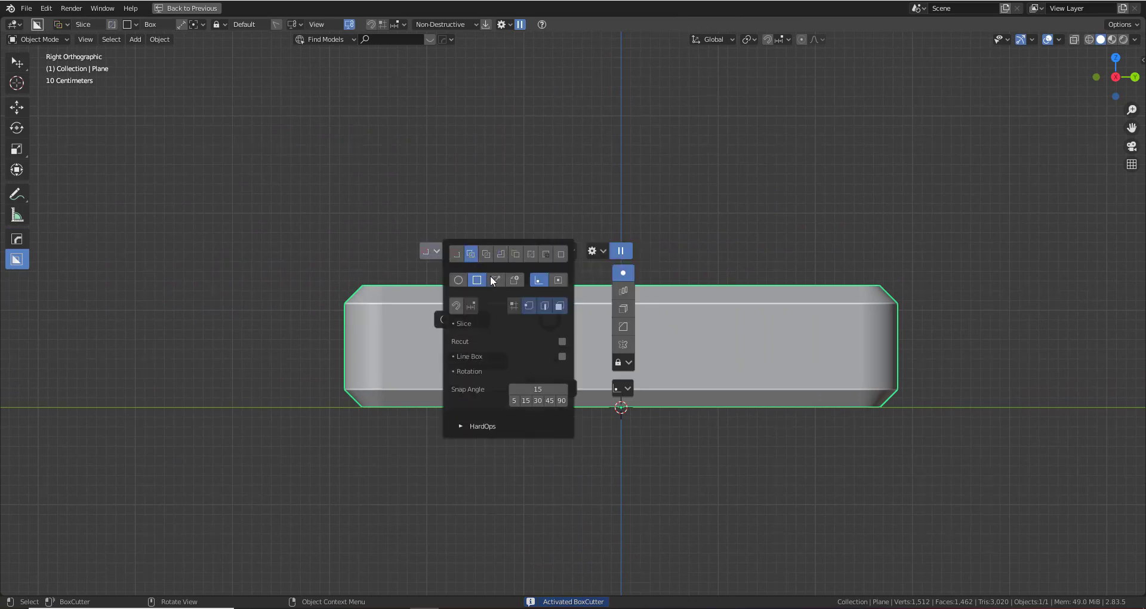
click(495, 279)
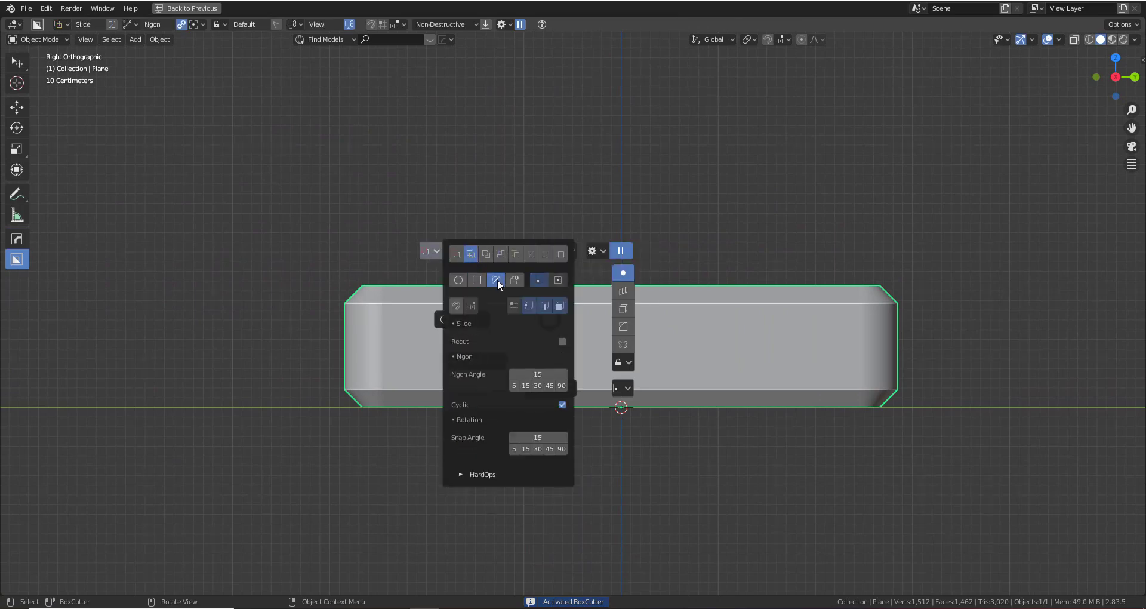
Slice the slab into a lid and base along a roughly mid-height line with a raised trapezoidal step in the middle
click(272, 342)
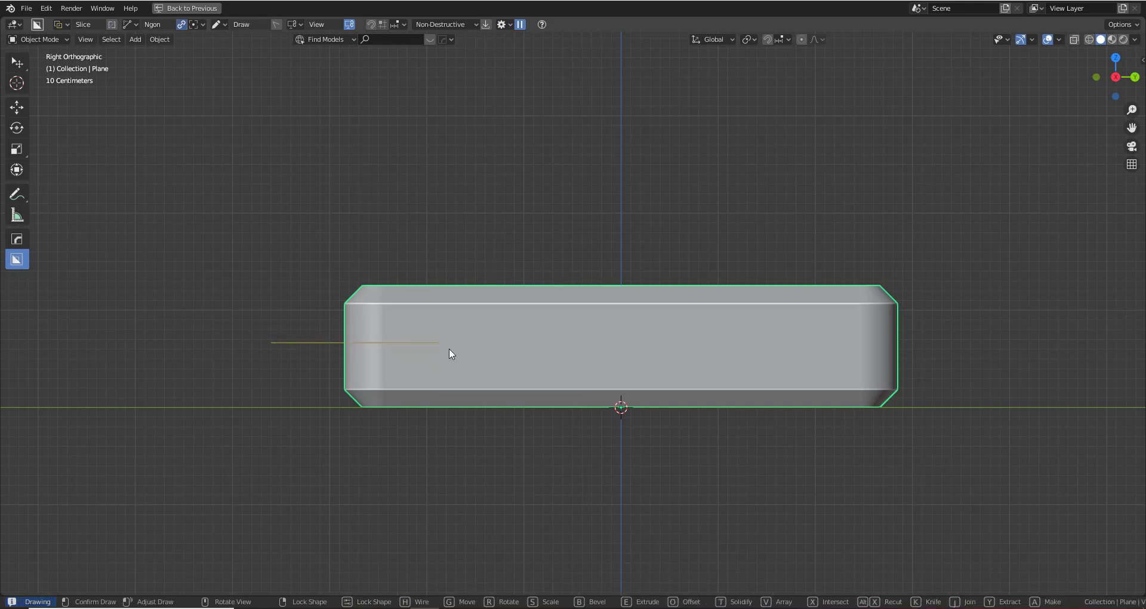
click(488, 345)
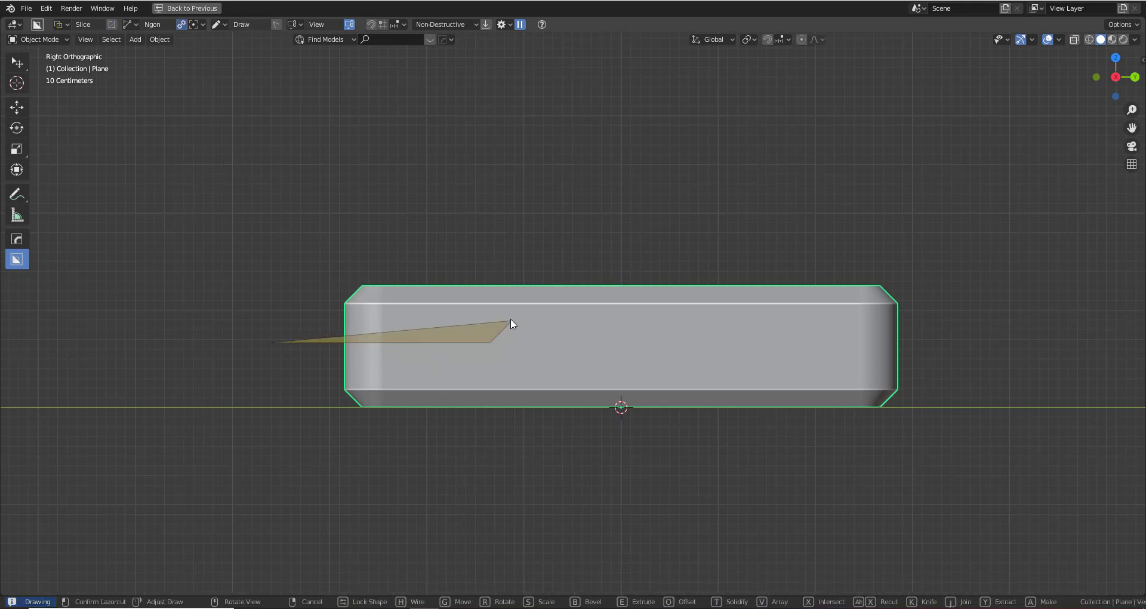
click(503, 317)
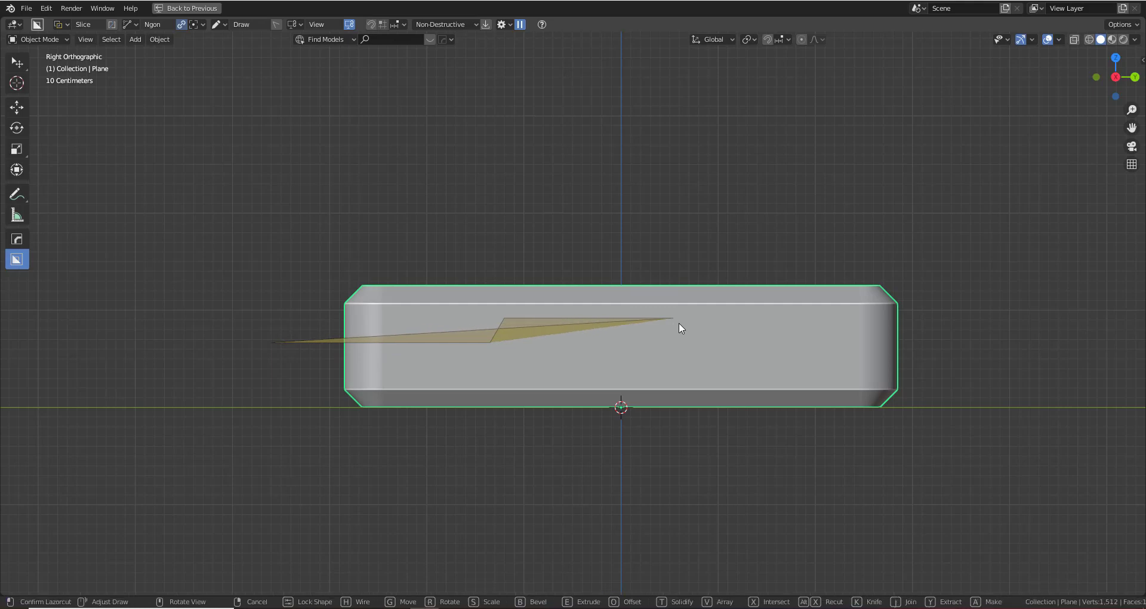
click(700, 320)
click(708, 338)
click(987, 338)
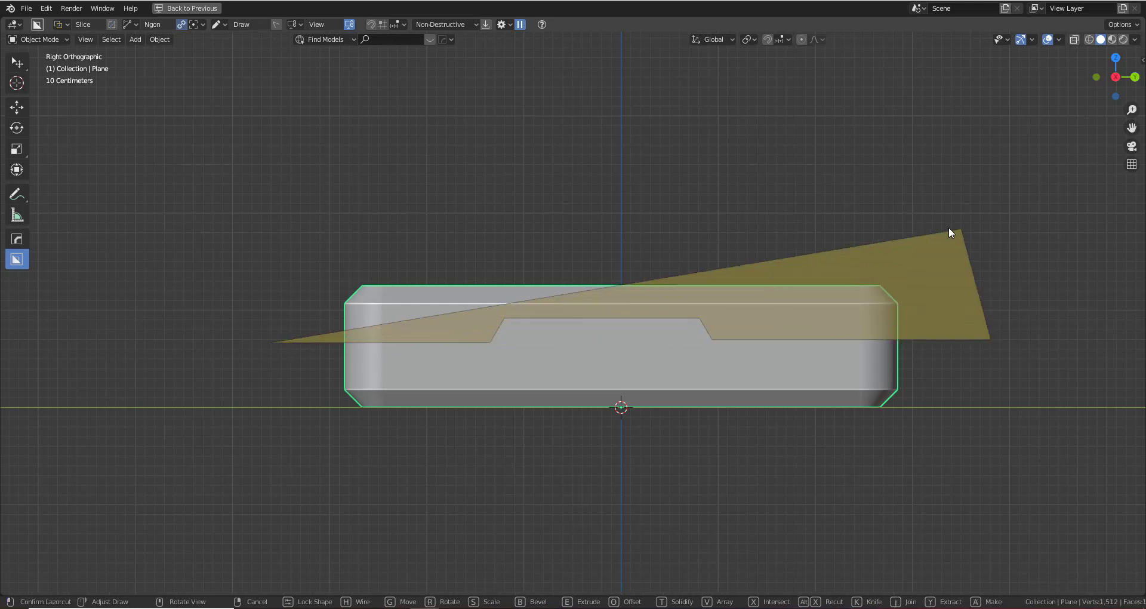
click(852, 100)
click(275, 101)
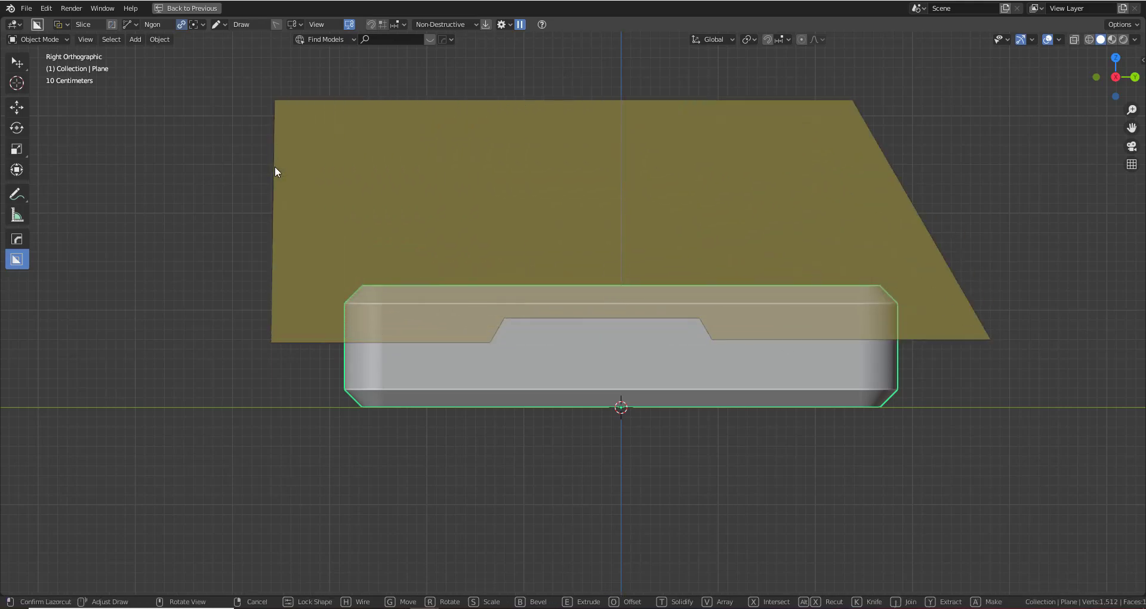
key(space)
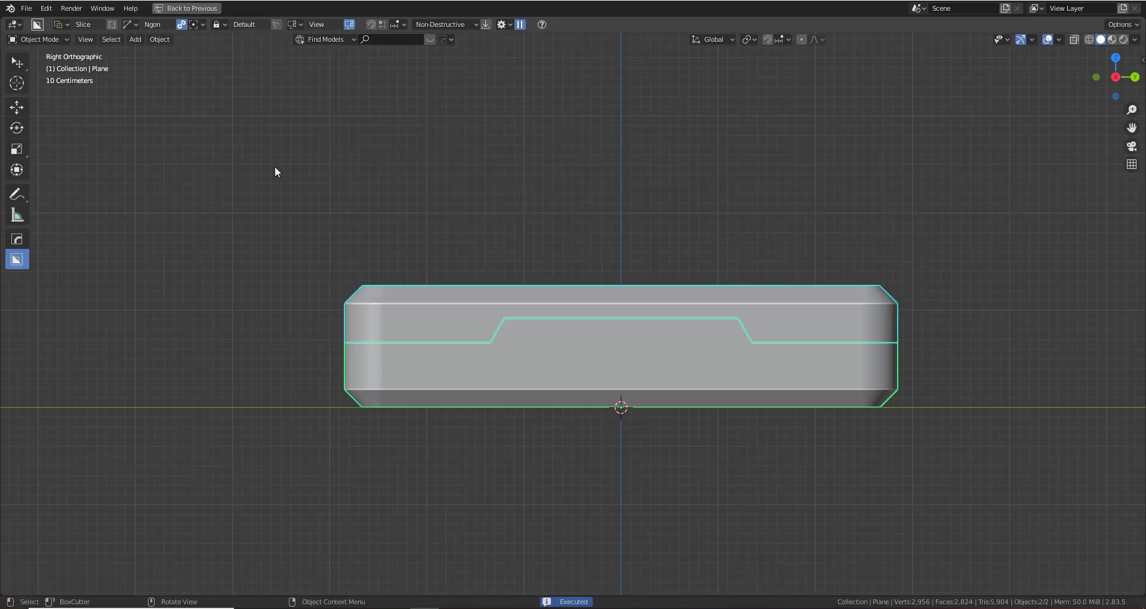
Move the base's Mirror modifier to the top of its stack, above the bevel and Boolean
middle_drag(276, 167, 537, 292)
key(ctrl+alt+space)
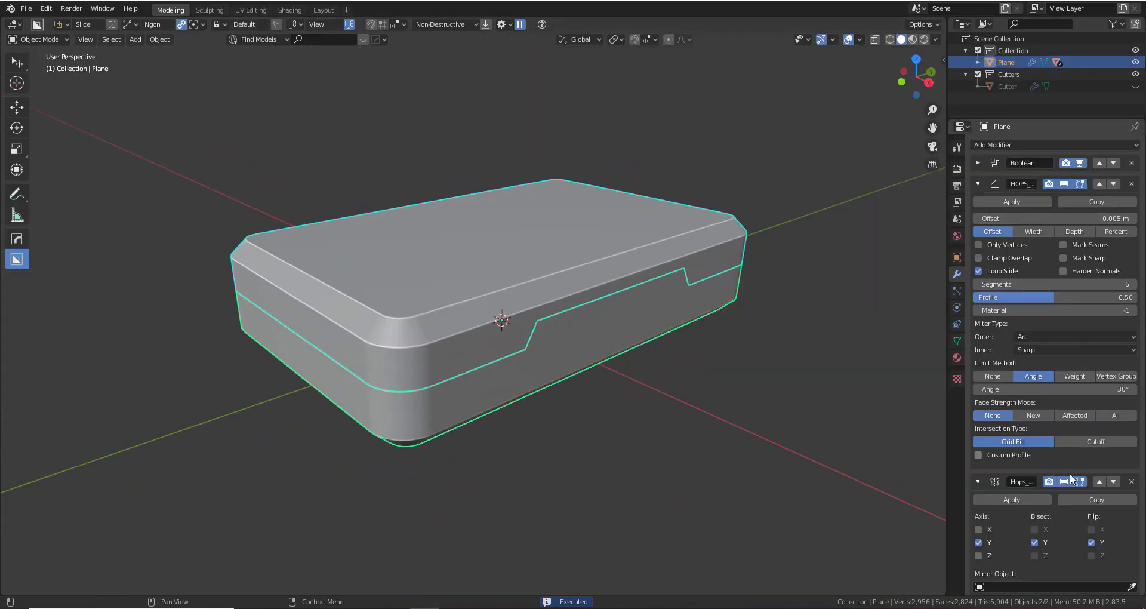
click(1098, 481)
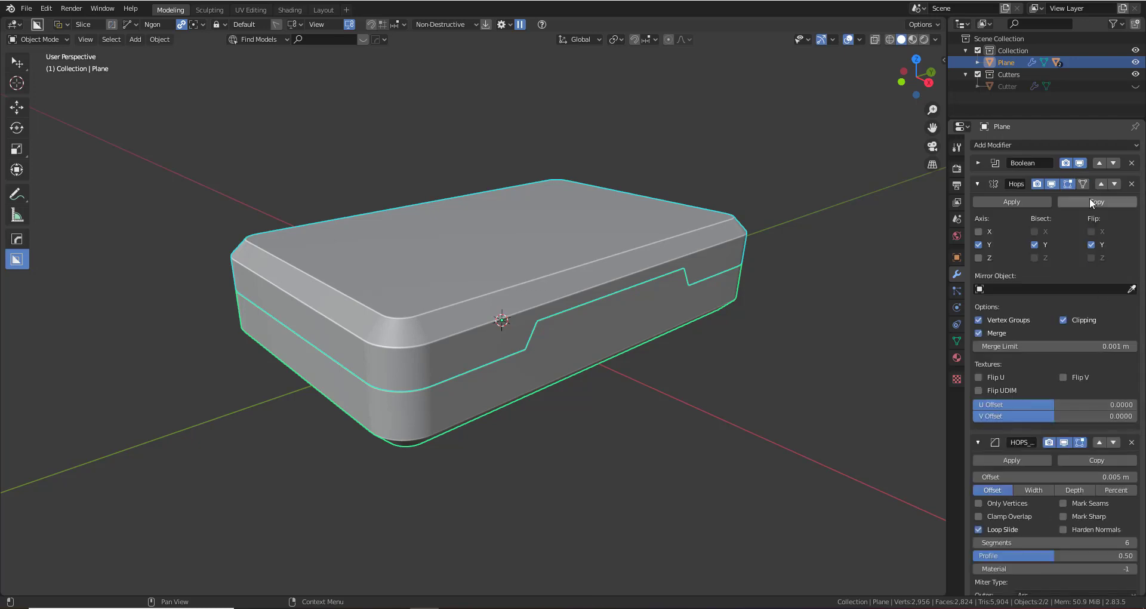
click(1099, 184)
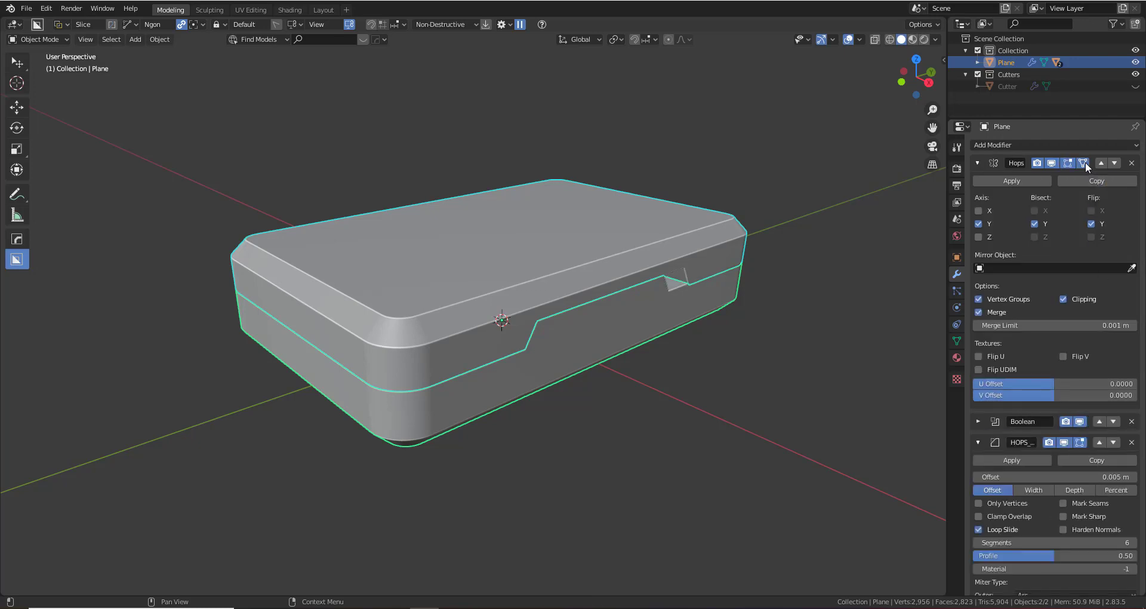
Select the lid and move its Mirror modifier above the bevel and Boolean as well
scroll(611, 388, up, 2)
middle_drag(611, 387, 568, 377)
click(567, 377)
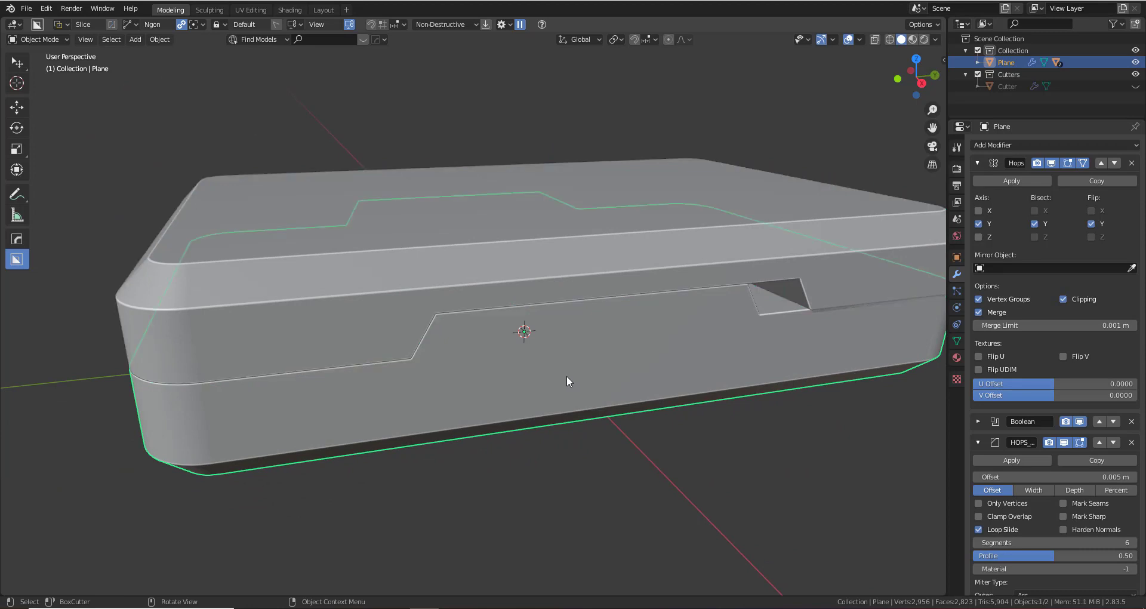
click(707, 228)
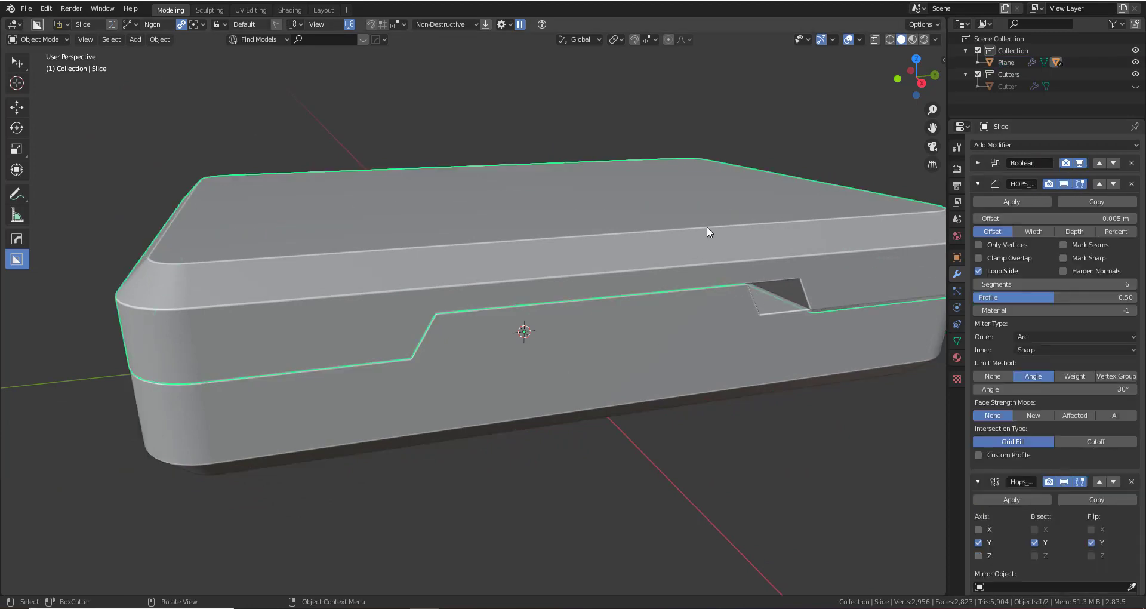
click(1099, 482)
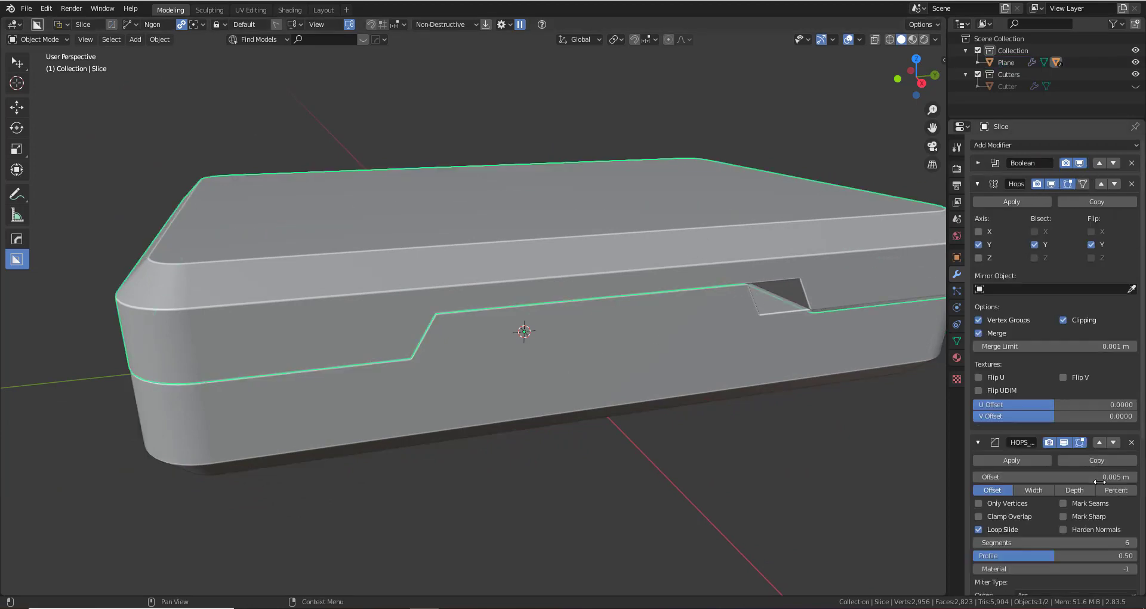
click(1101, 184)
scroll(646, 336, down, 2)
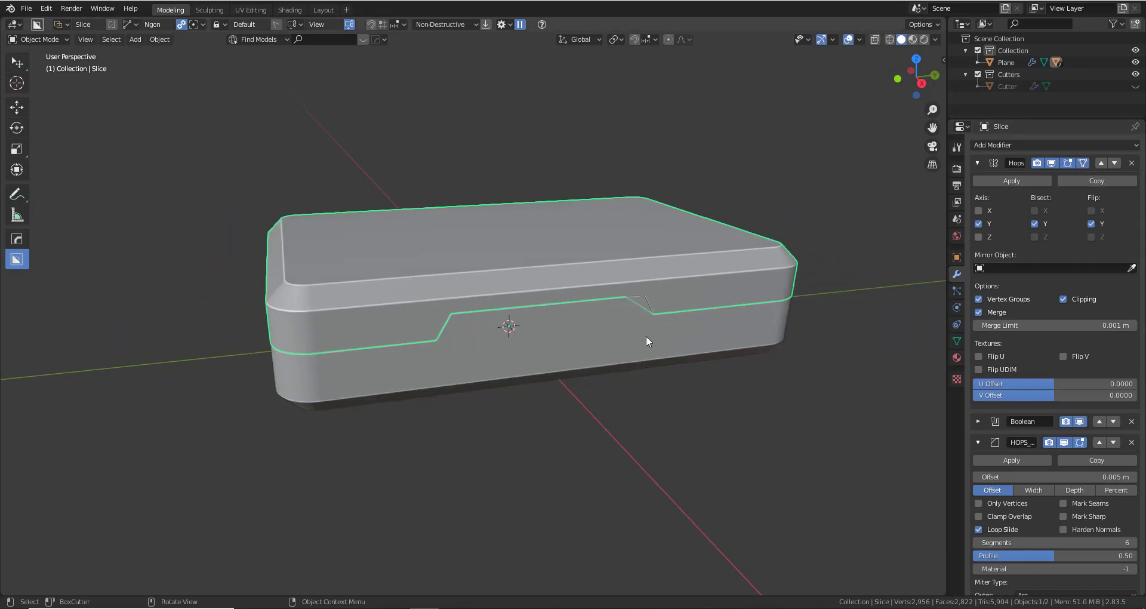
Select the base and increase its bevel width to about 0.0153 m
click(645, 339)
mouse_move(626, 405)
middle_down()
mouse_move(558, 404)
mouse_move(613, 404)
middle_up()
scroll(610, 402, up, 5)
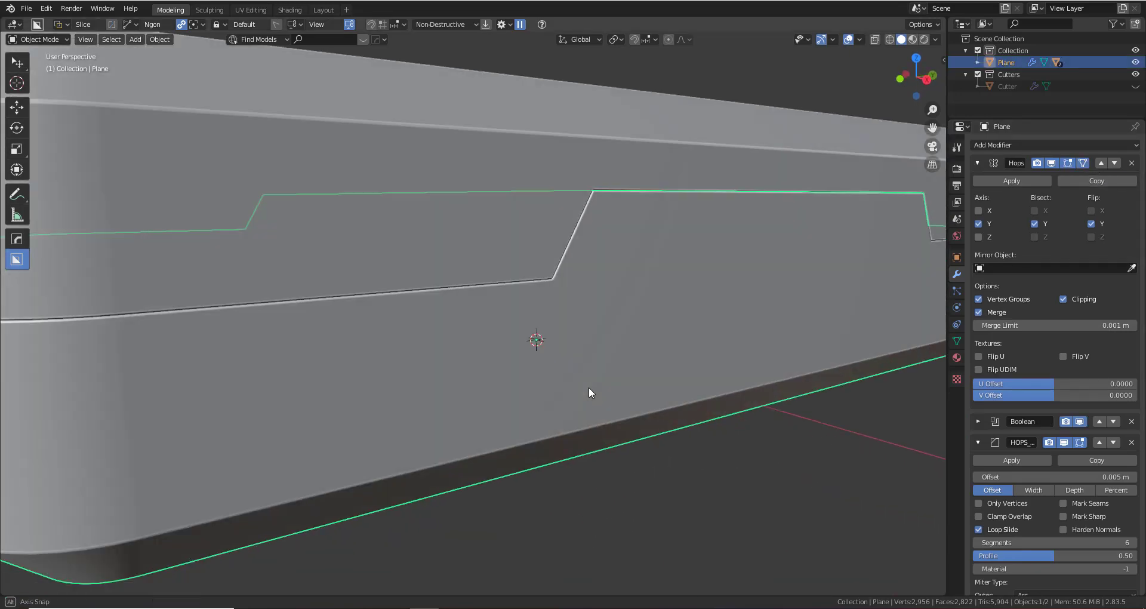
key(q)
click(607, 237)
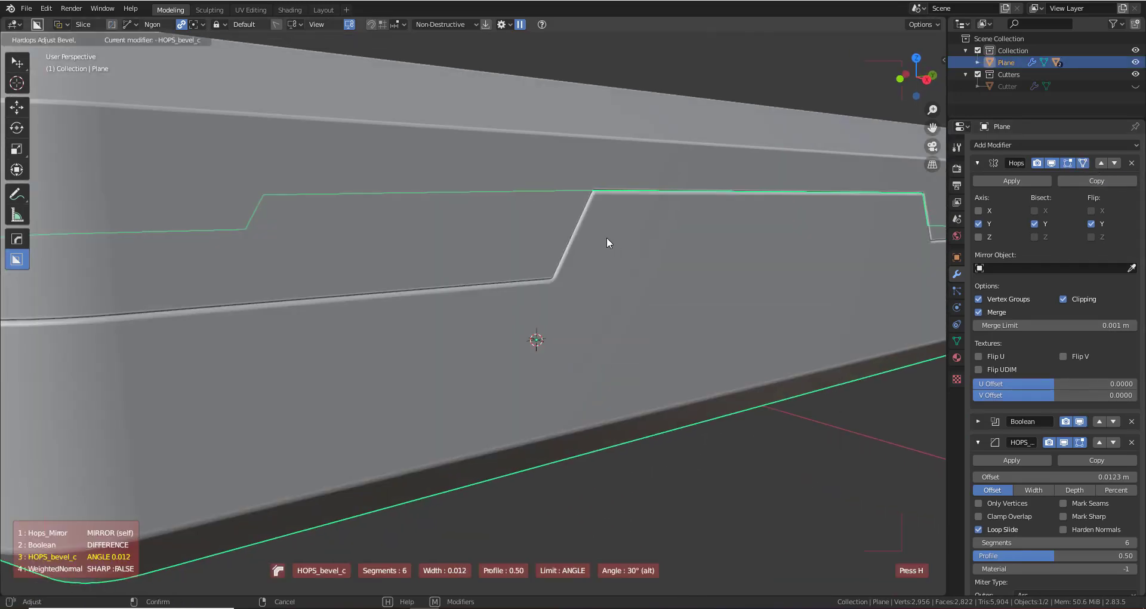
click(602, 235)
Select the lid and increase its bevel width to about 0.015 m
click(664, 234)
key(q)
click(663, 234)
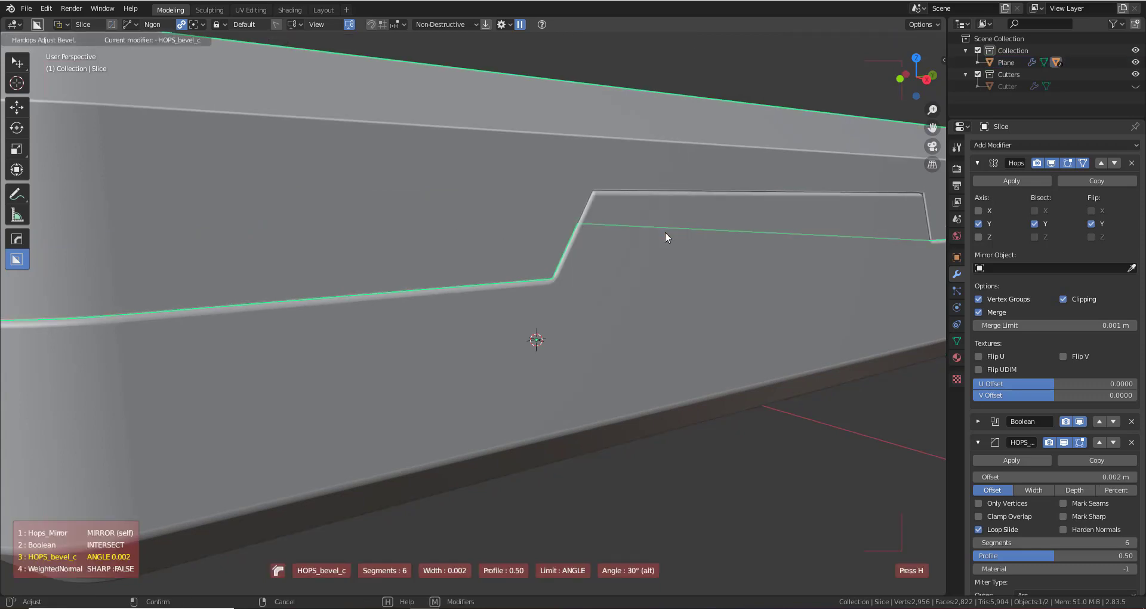
click(658, 231)
Select the base and apply its Boolean cut with HardOps, keeping the Mirror and bevel modifiers live
scroll(636, 287, down, 8)
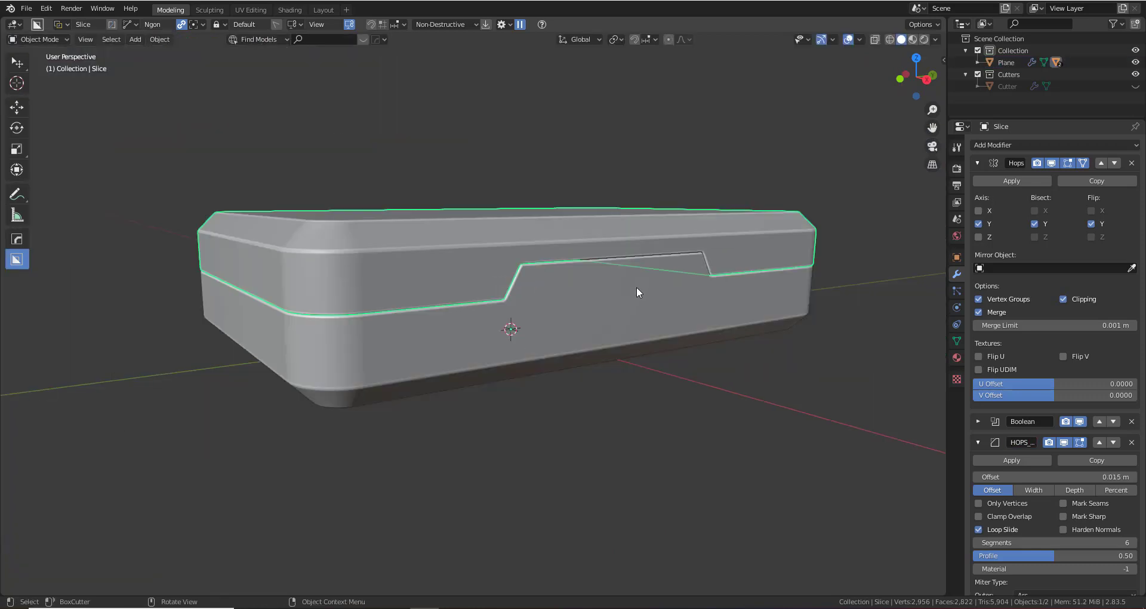
middle_drag(625, 376, 661, 401)
scroll(552, 399, up, 3)
click(660, 401)
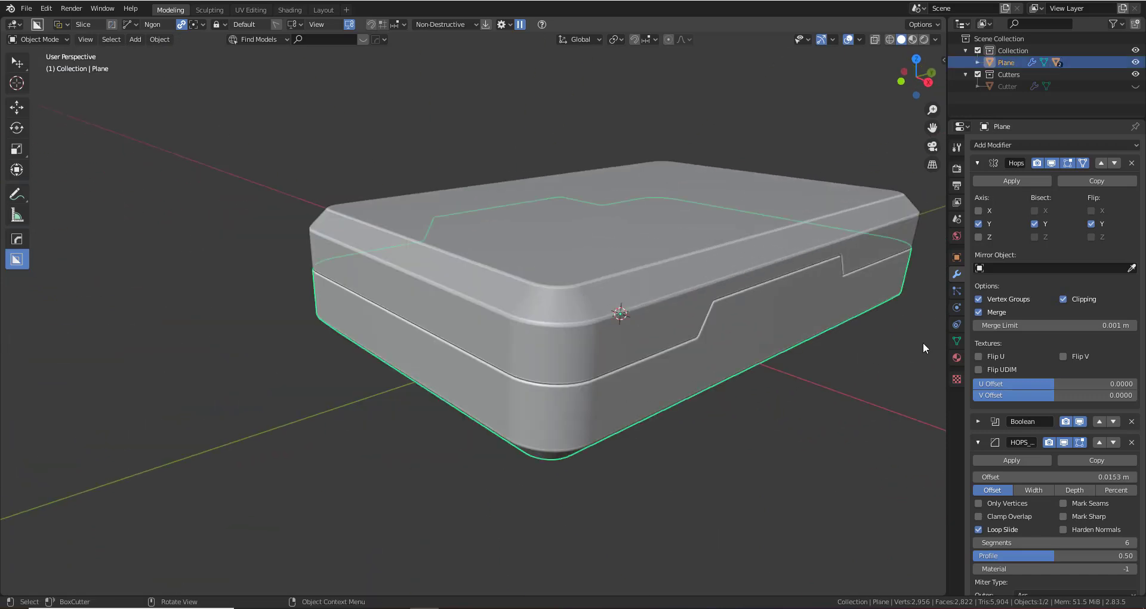
key(q)
click(753, 309)
click(690, 278)
Select the lid and move its Boolean modifier above the Mirror modifier
middle_drag(690, 277, 611, 209)
click(622, 305)
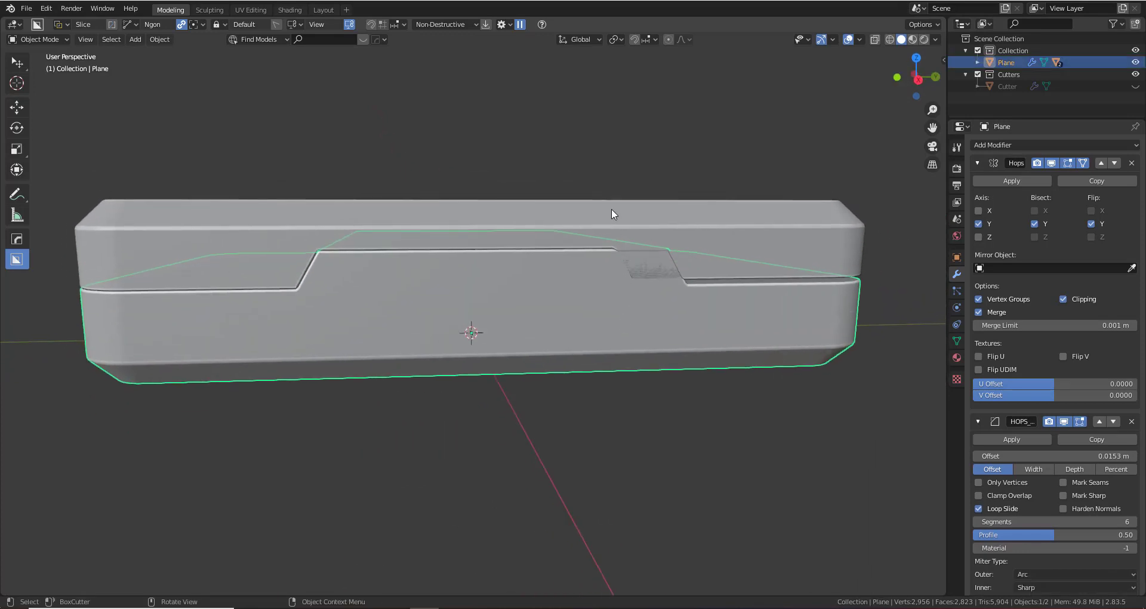
click(614, 227)
middle_drag(612, 293, 745, 356)
click(1098, 421)
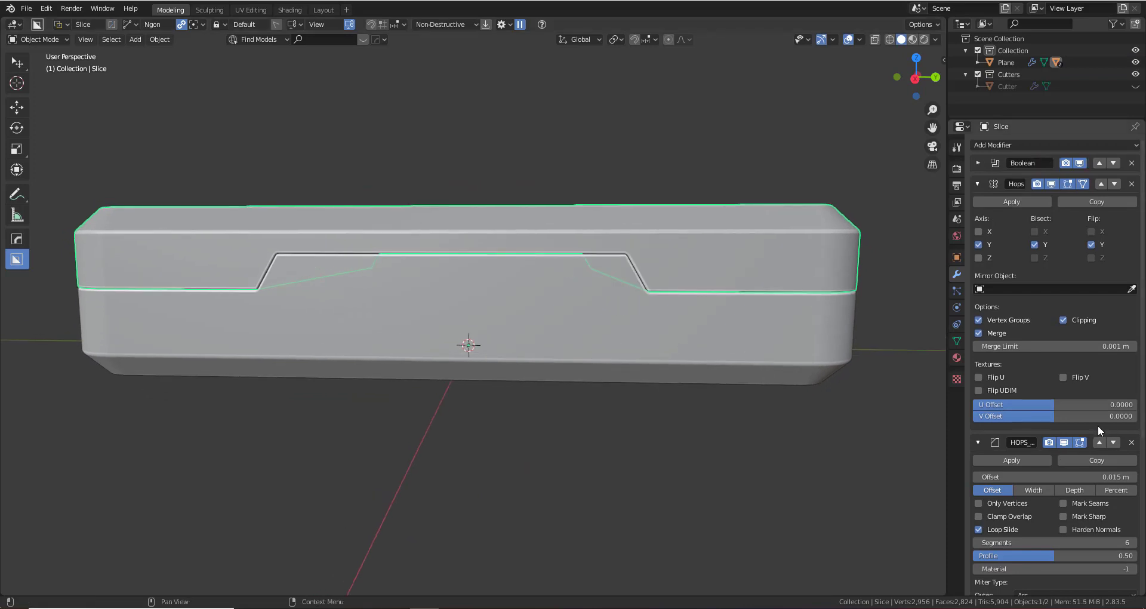
Run HardOps Sharpen on the lid to apply its Boolean cut, and sharpen the base as well
click(587, 311)
middle_drag(577, 282, 609, 299)
click(586, 261)
key(q)
click(747, 216)
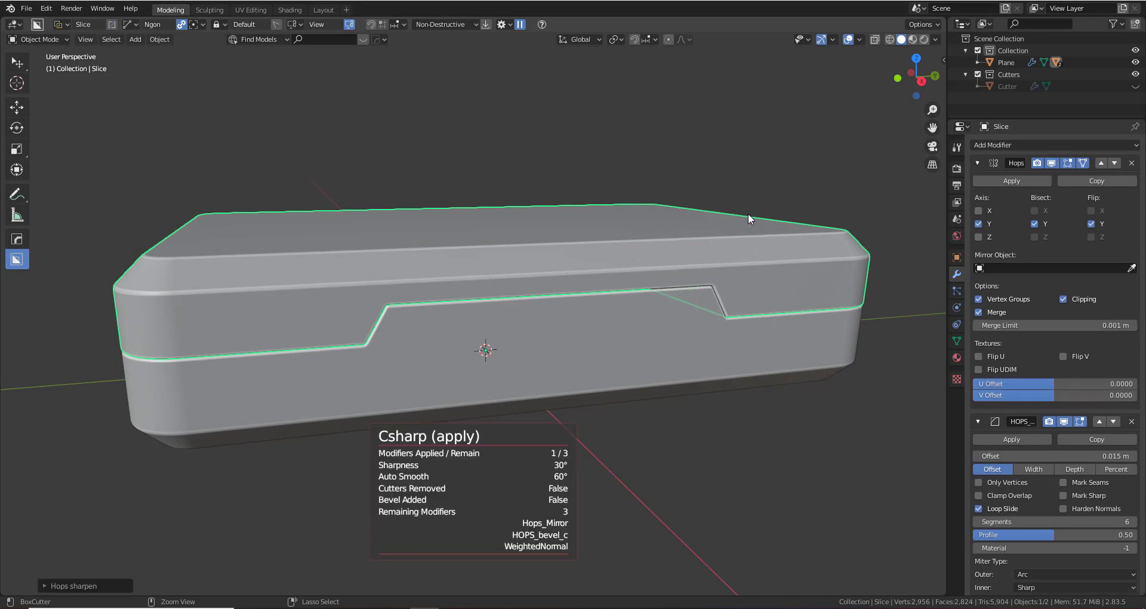
key(q)
click(735, 245)
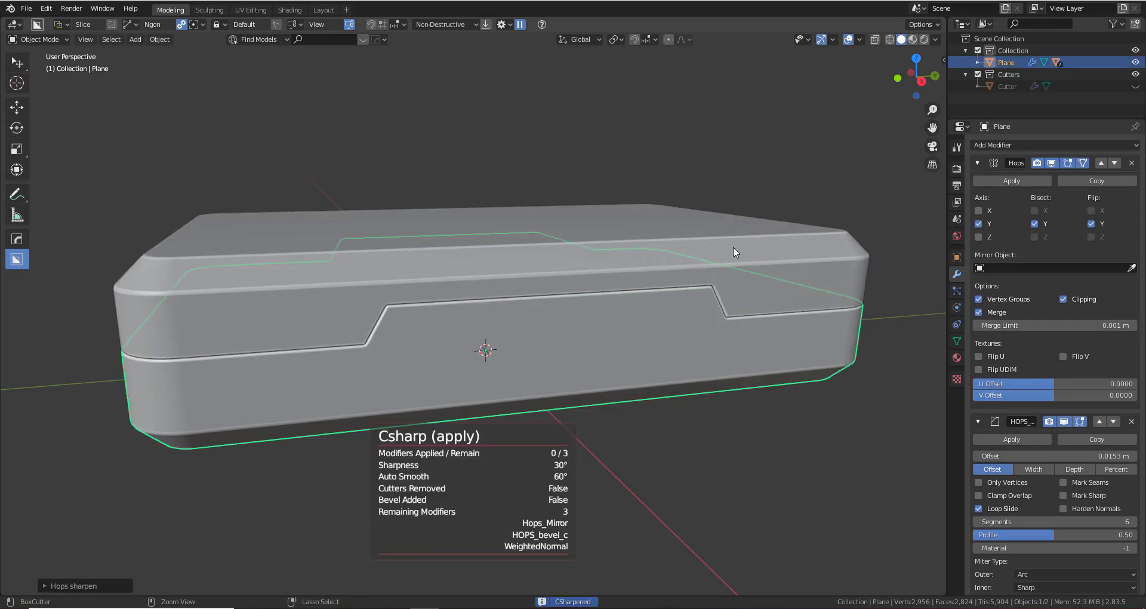
Check the split by hiding and revealing the lid, and move it away from the base temporarily
middle_drag(528, 316, 525, 278)
click(523, 279)
key(h)
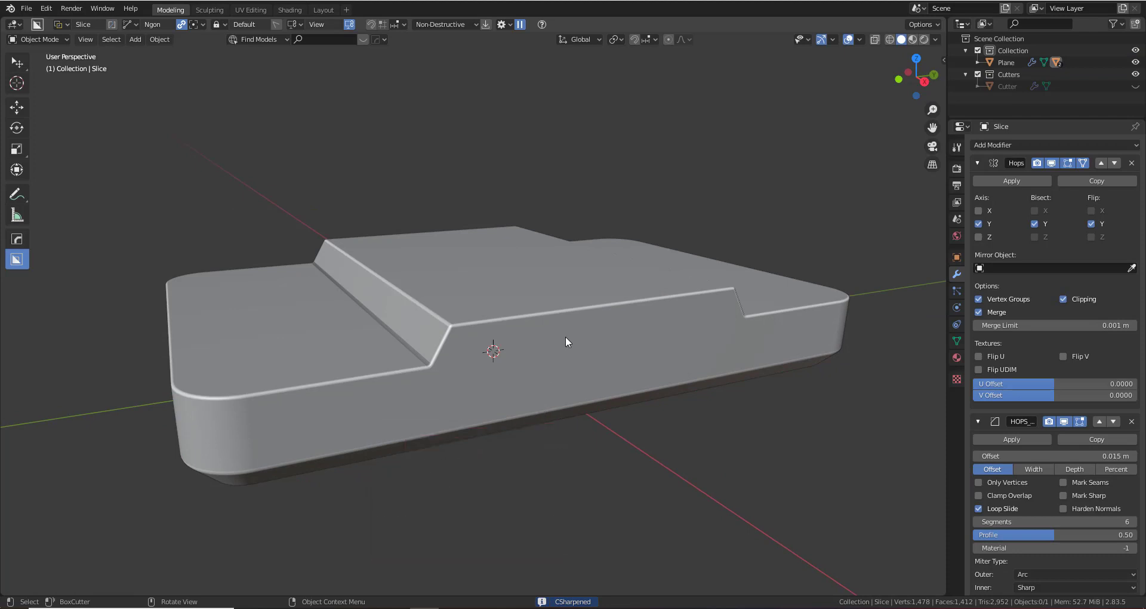
key(alt+h)
key(g)
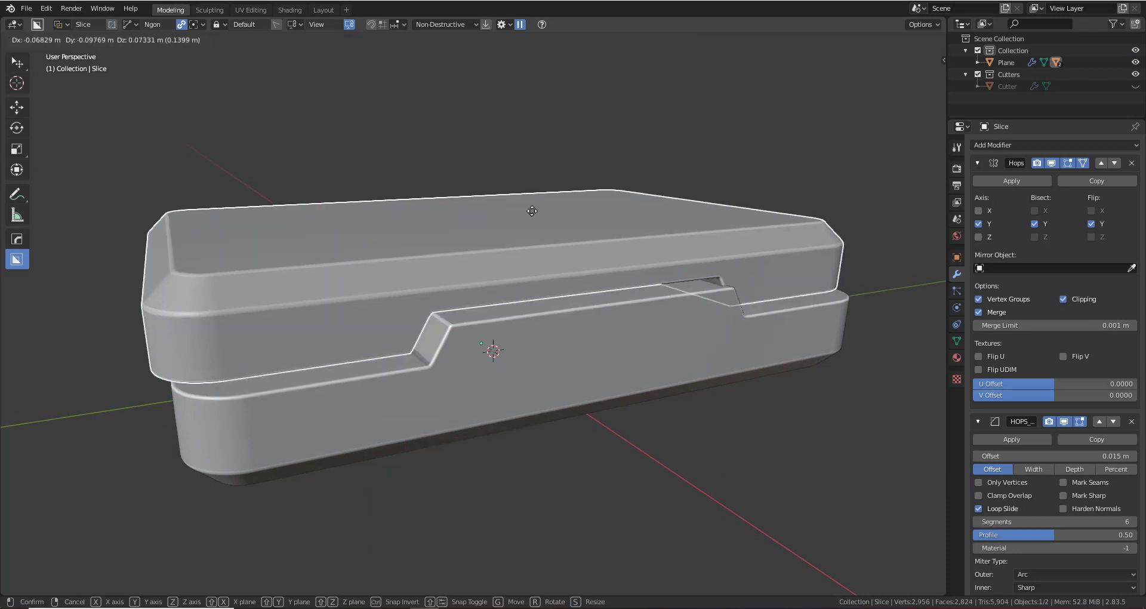
right_click(422, 205)
Add a cube at the 3D cursor and view the case from the top
middle_drag(524, 206, 566, 214)
scroll(579, 268, down, 1)
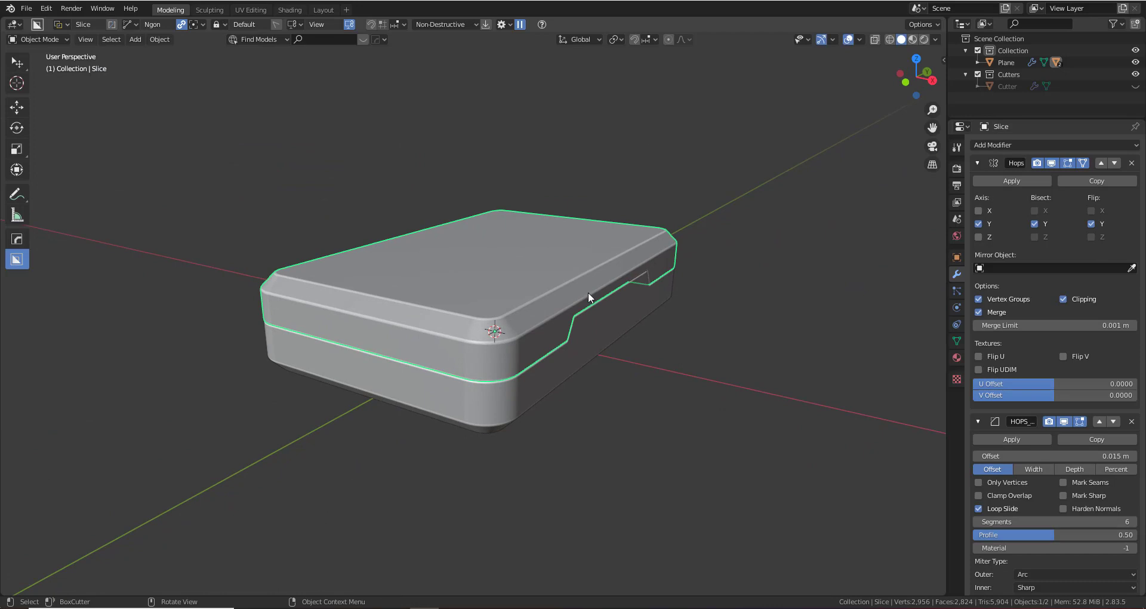
key(shift+a)
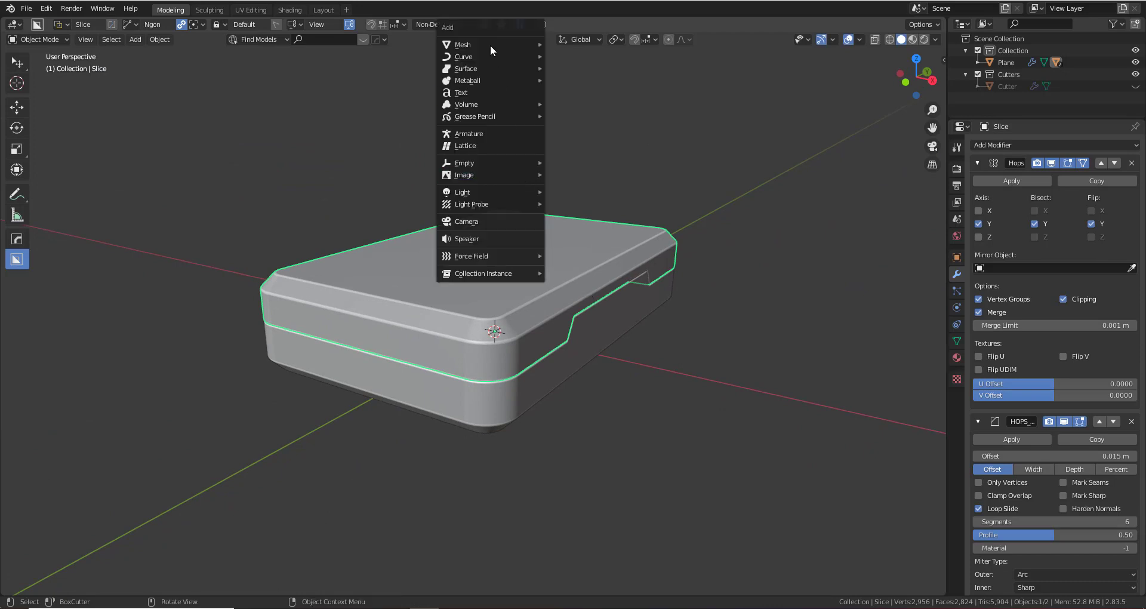
mouse_move(492, 44)
click(606, 52)
middle_drag(606, 52, 912, 81)
click(912, 60)
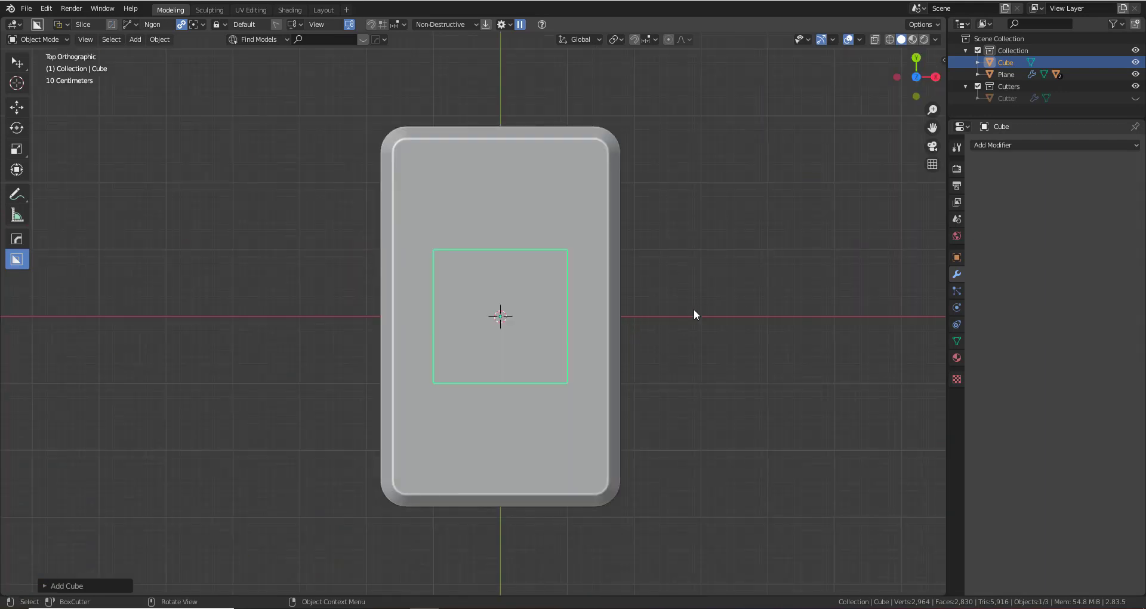
Scale the new cube uniformly, along Y and along X until it fits the lid's inner bevel outline
key(s)
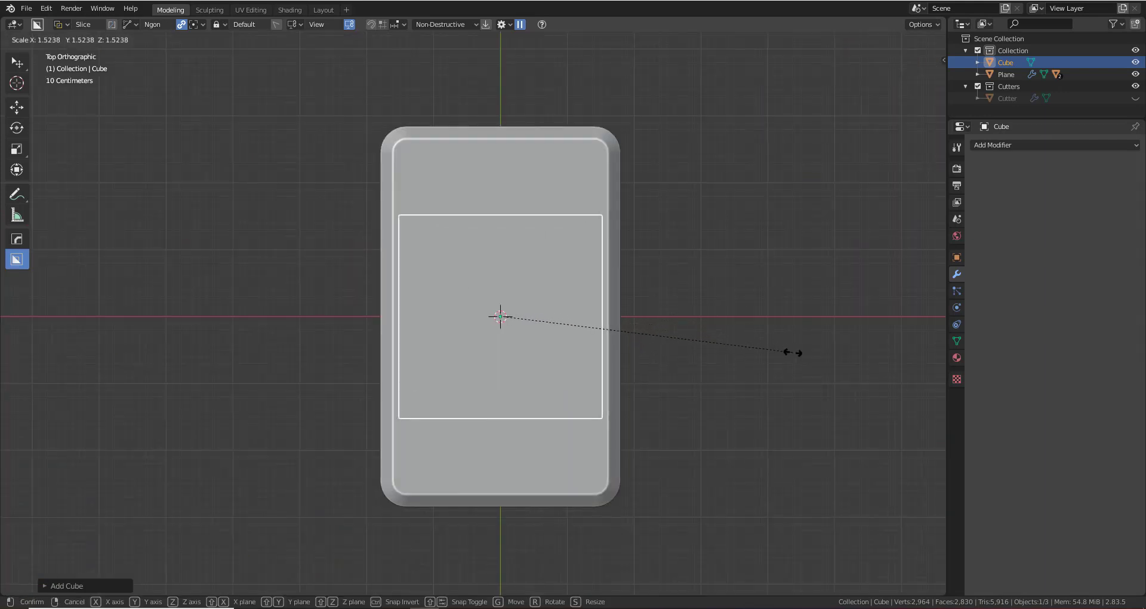
click(792, 352)
key(s)
key(y)
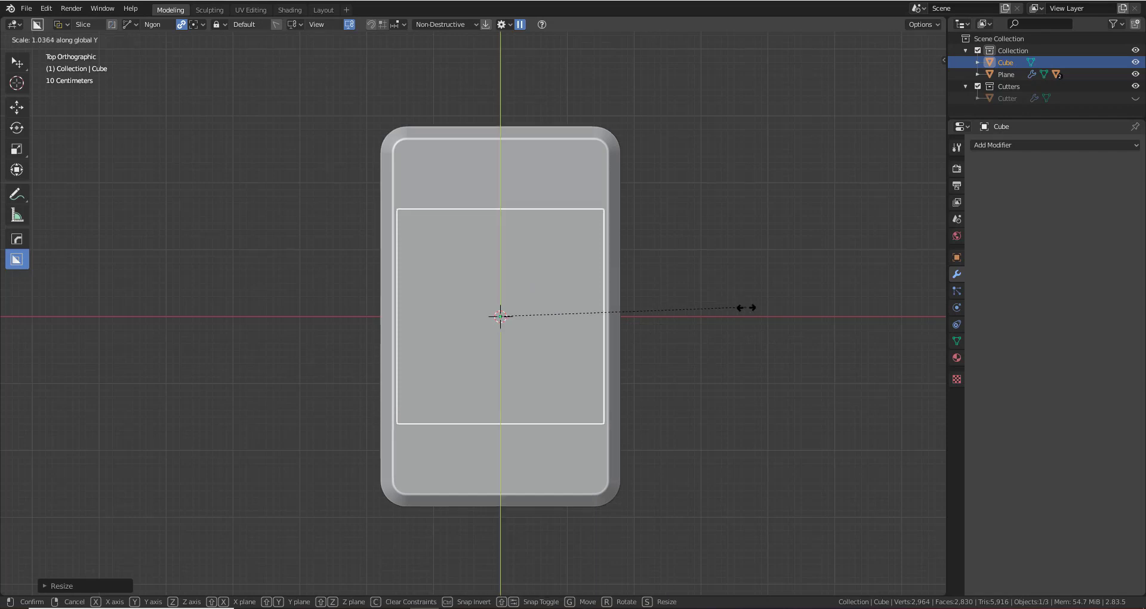
click(892, 420)
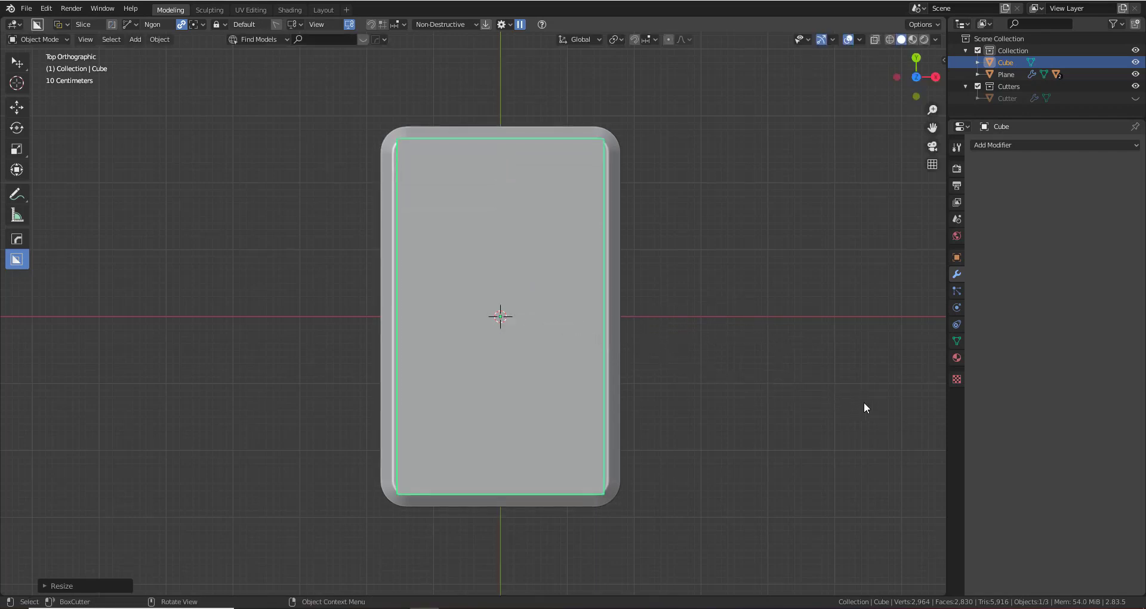
key(s)
key(x)
click(818, 379)
middle_drag(525, 334, 552, 252)
key(Tab)
key(2)
click(419, 324)
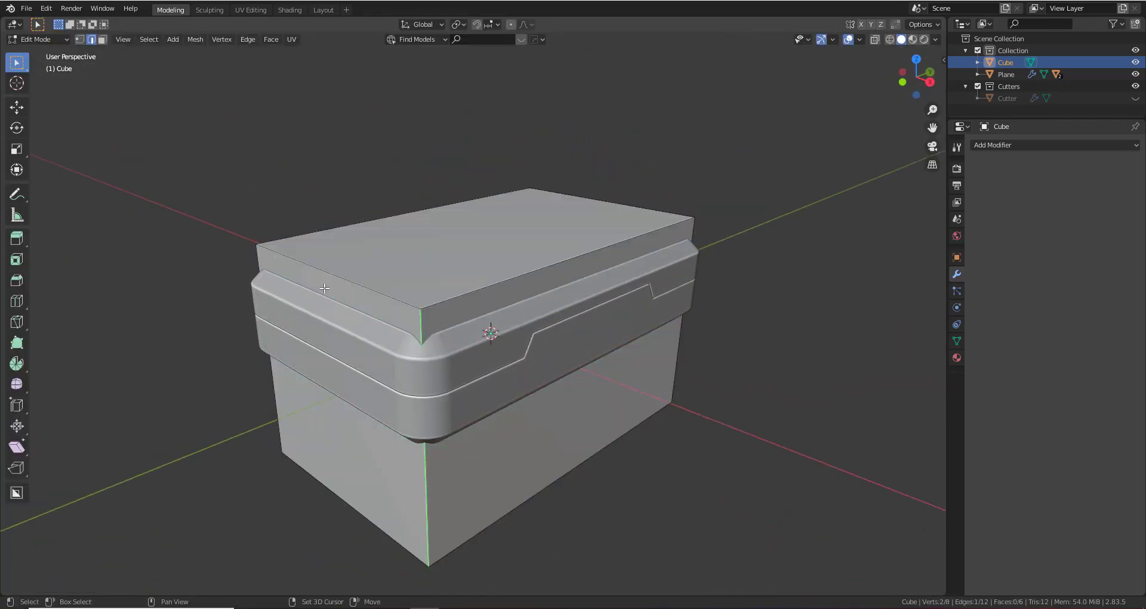
middle_drag(571, 306, 498, 312)
middle_drag(747, 313, 656, 326)
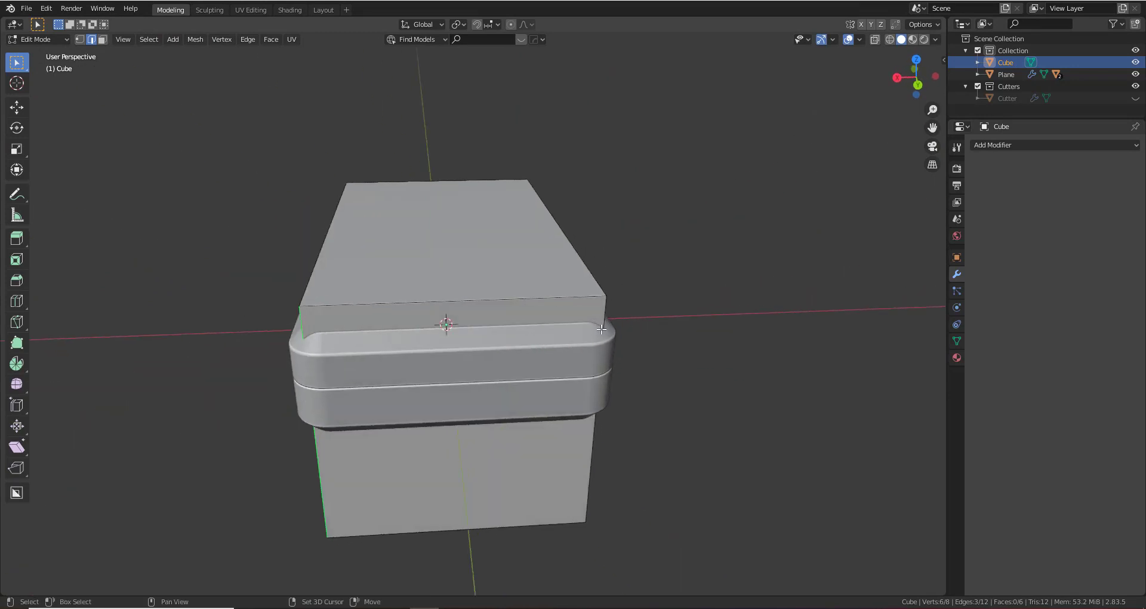
shift+click(596, 370)
middle_drag(587, 358, 727, 352)
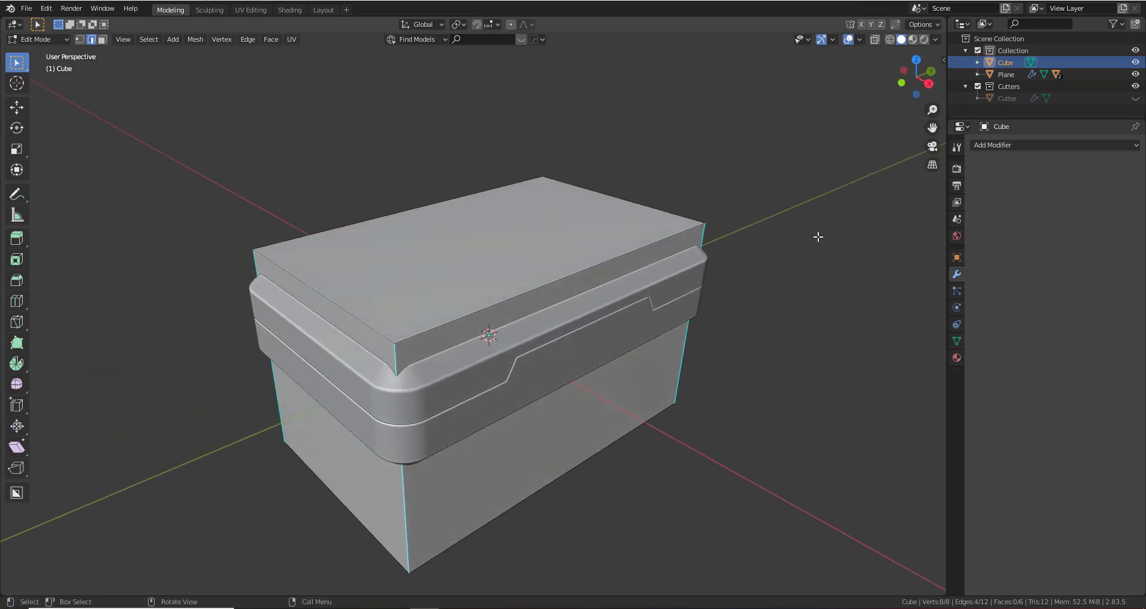
key(n)
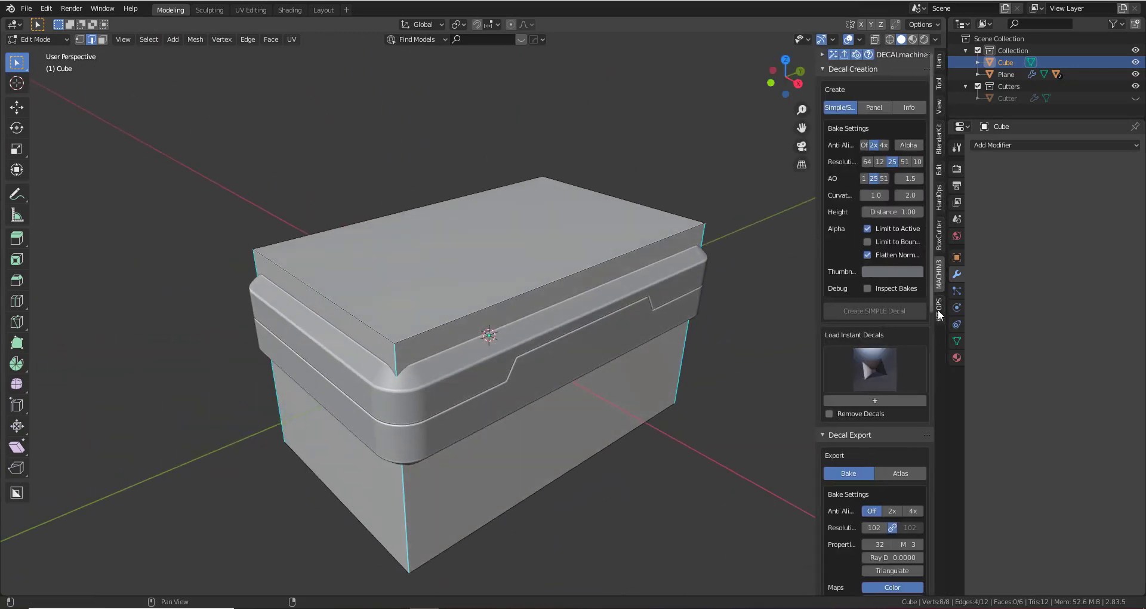
key(n)
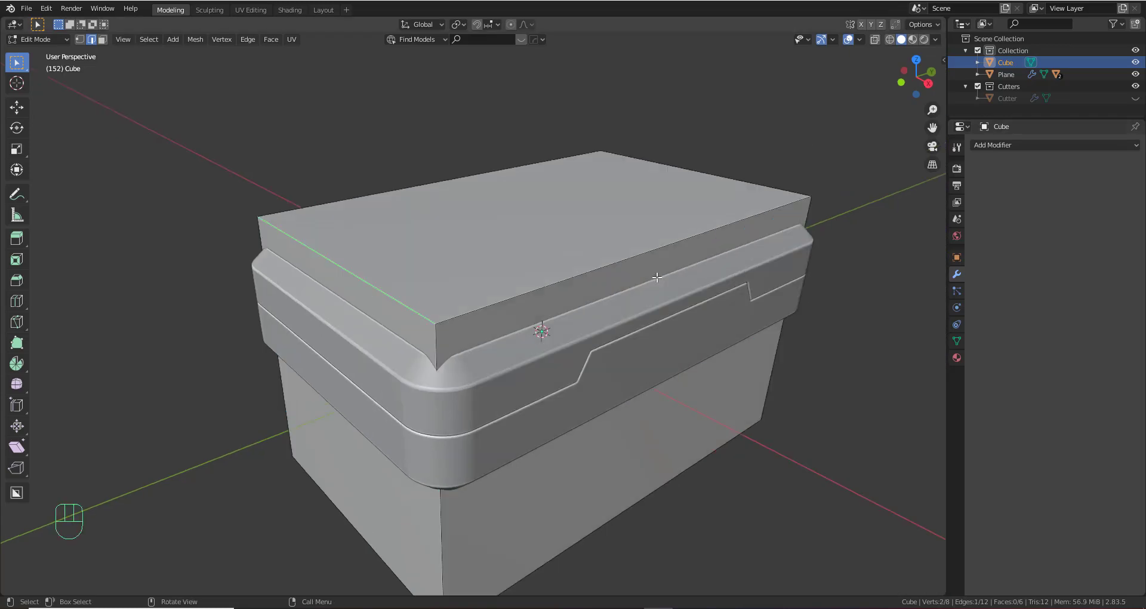
Return the cube to Object Mode and apply its scale
mouse_move(621, 298)
middle_down()
mouse_move(573, 298)
mouse_move(639, 268)
mouse_move(618, 301)
middle_up()
key(Tab)
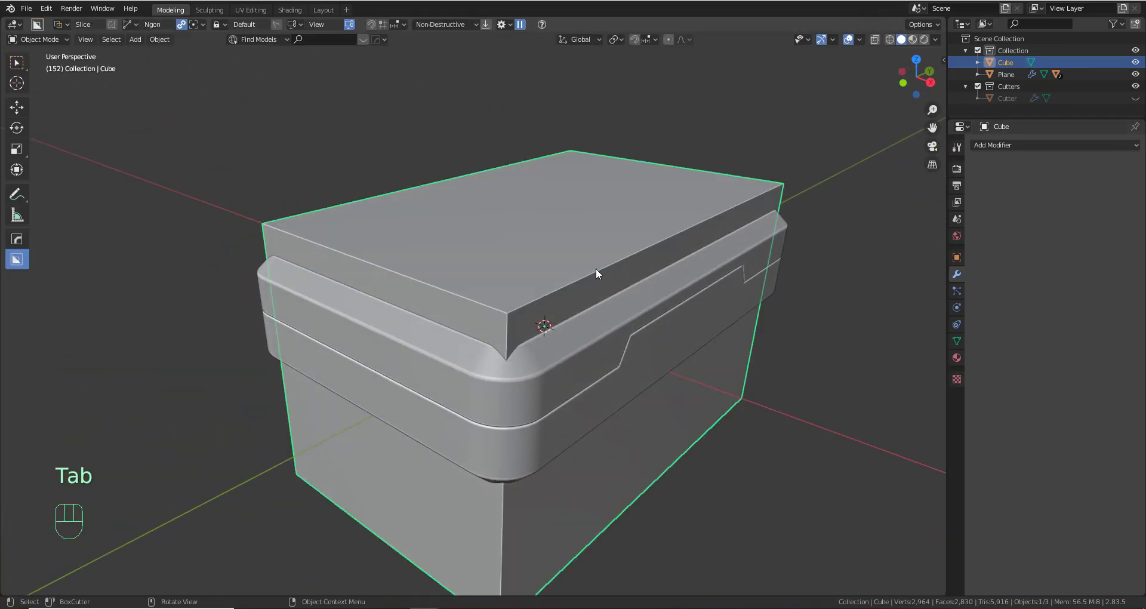
key(ctrl+a)
click(557, 290)
Bevel the cube's four vertical edges with 5 segments, about 0.2 m wide
key(Tab)
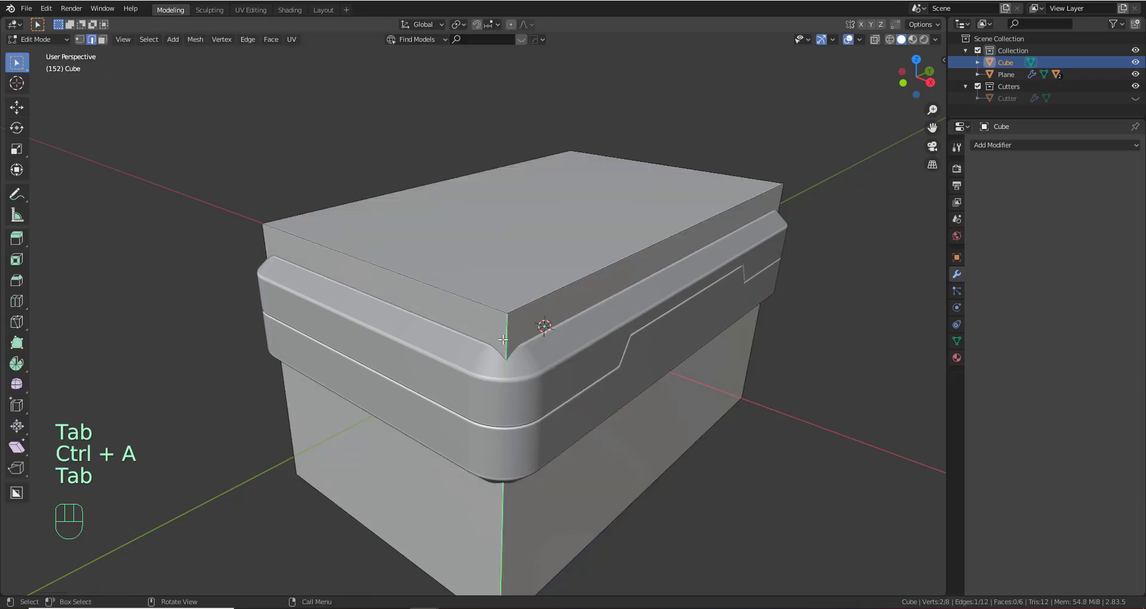
shift+click(272, 249)
middle_drag(272, 250, 469, 349)
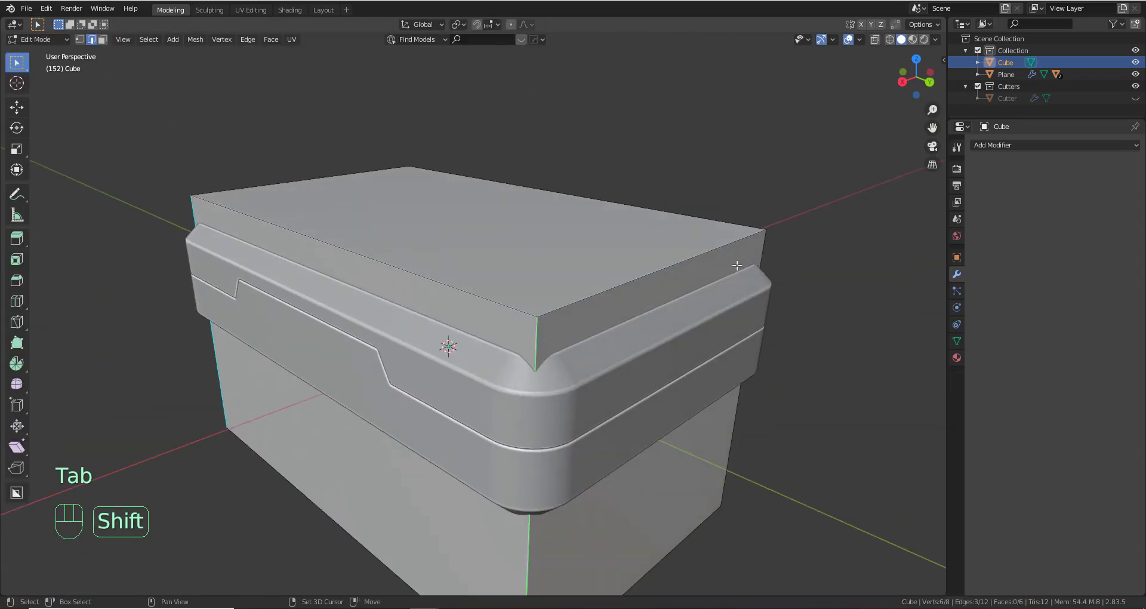
shift+click(737, 265)
middle_drag(737, 265, 758, 364)
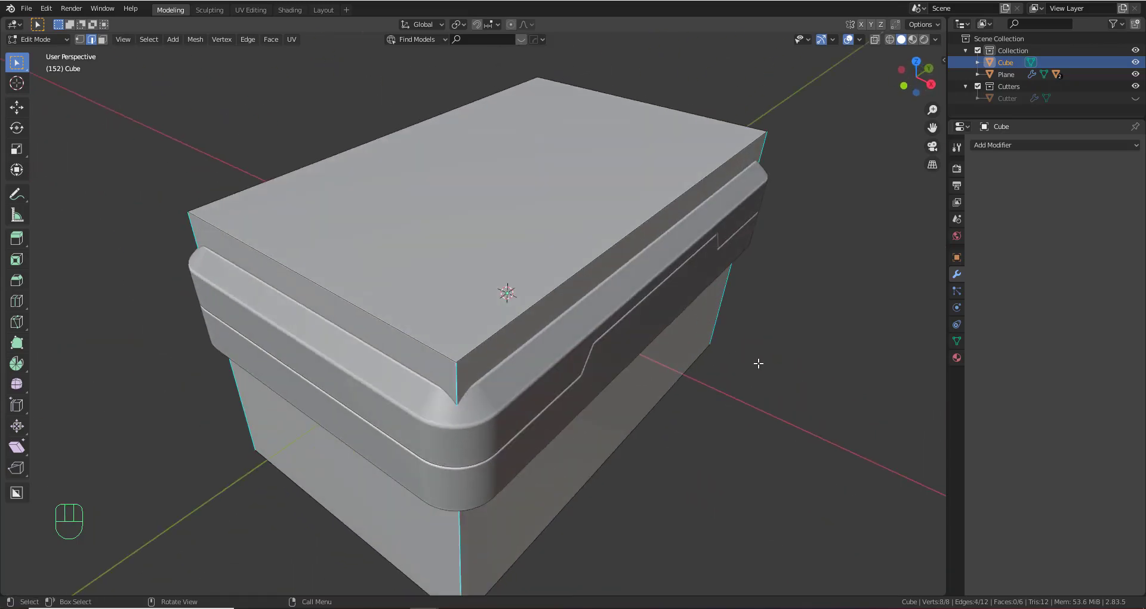
key(ctrl+b)
scroll(793, 366, up, 4)
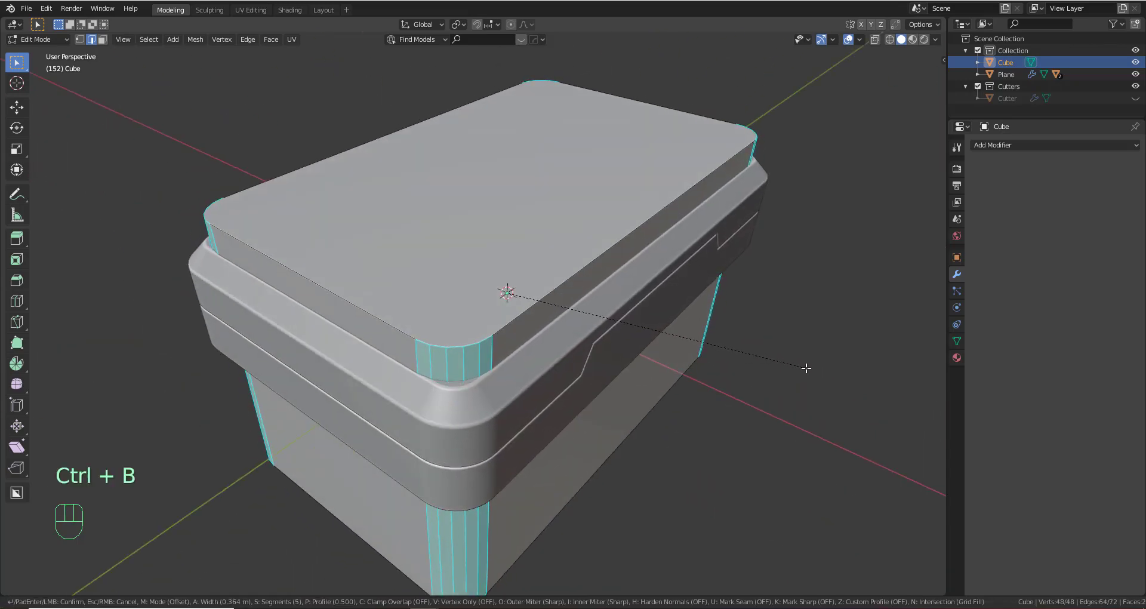
mouse_move(790, 364)
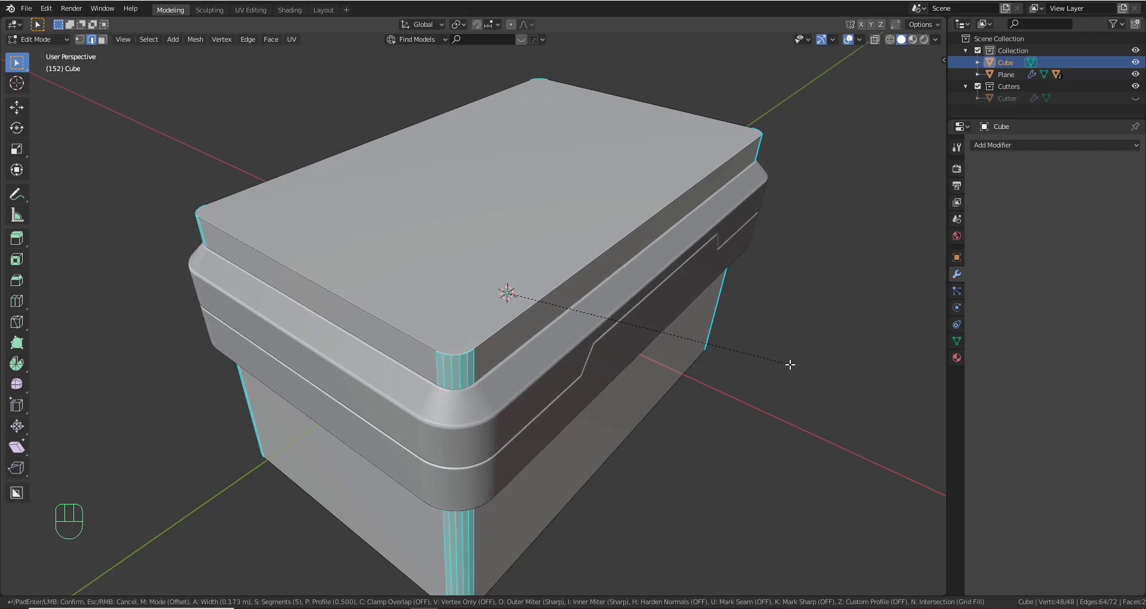
click(782, 363)
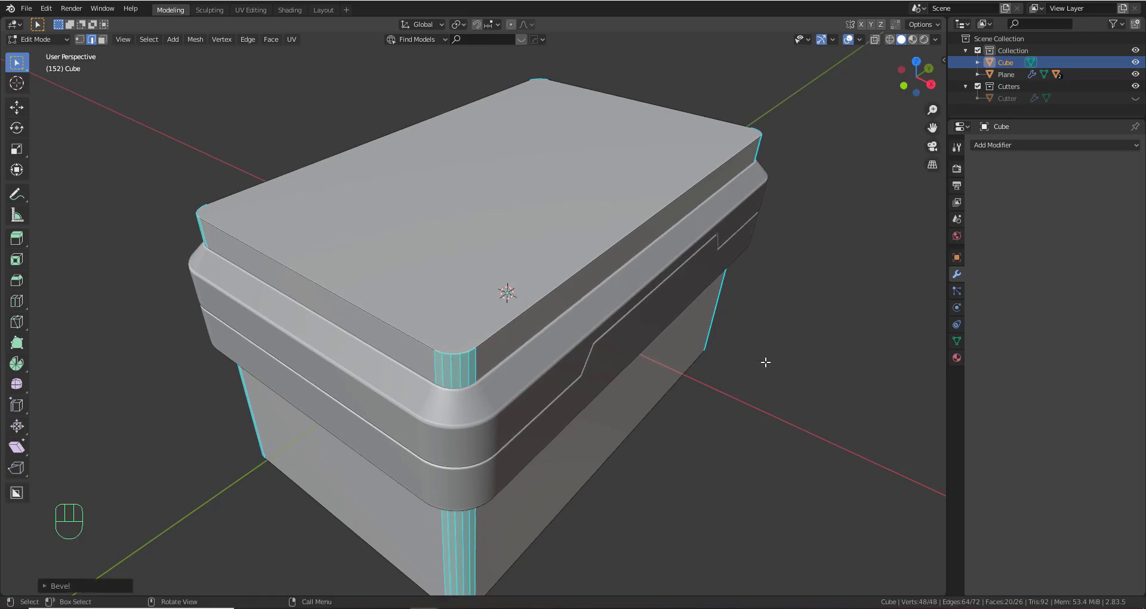
Hide the lid and raise the cube along Z until its bottom sits inside the base
key(Tab)
middle_drag(665, 335, 573, 284)
click(521, 233)
key(h)
click(454, 209)
key(g)
key(z)
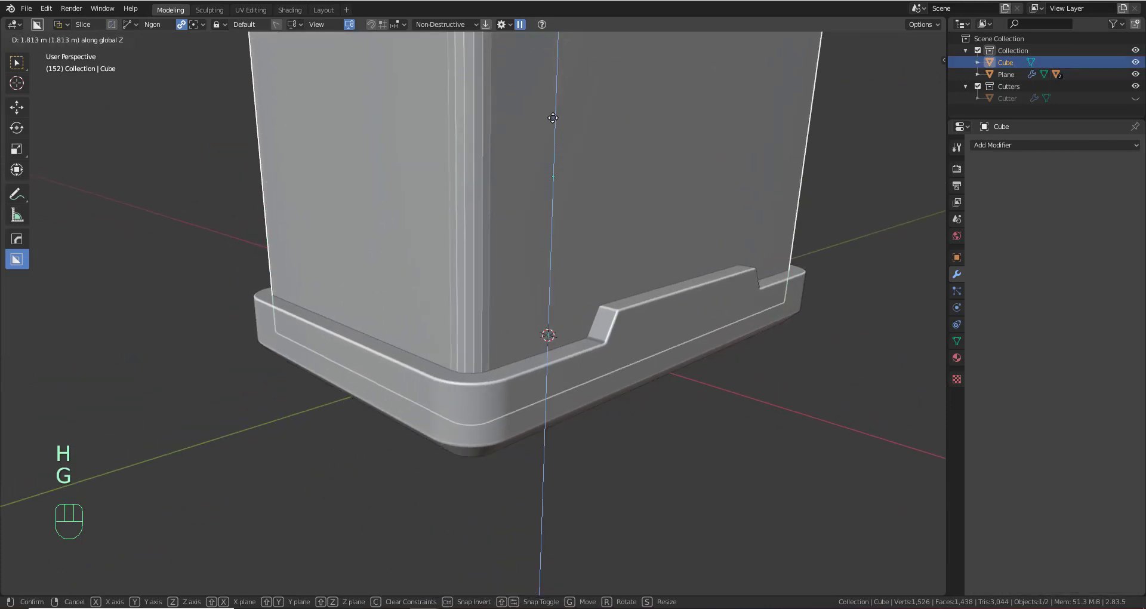
click(553, 151)
shift+middle_drag(554, 153, 559, 267)
Bevel the outlines of the cube's top and bottom faces with a single segment about 0.2 m wide
key(Tab)
middle_drag(520, 171, 529, 220)
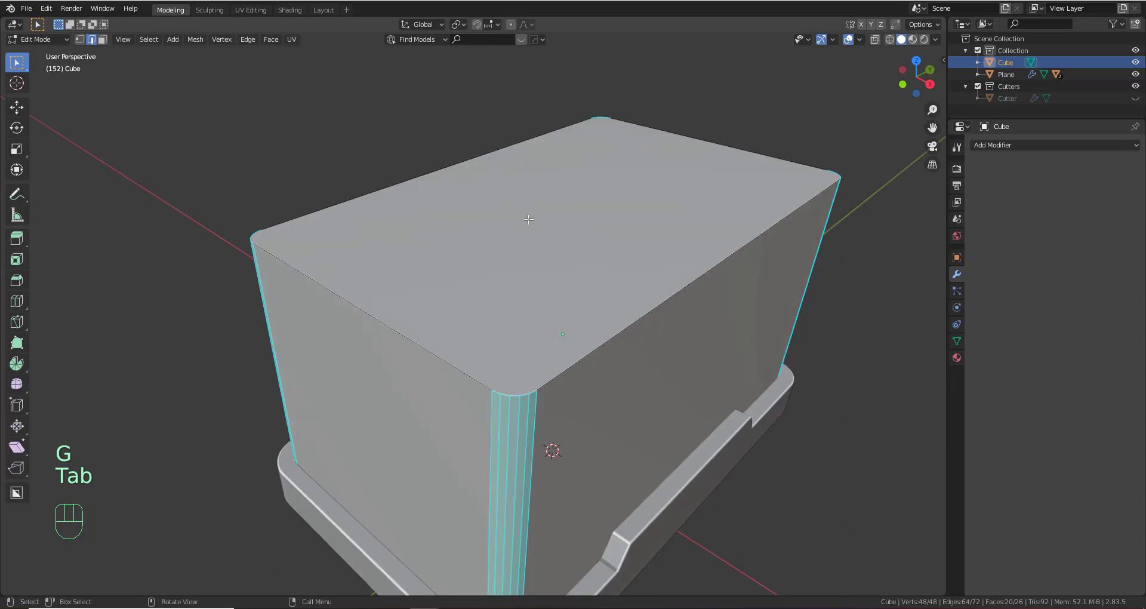
key(3)
click(583, 323)
shift+middle_drag(586, 329, 570, 295)
middle_drag(566, 212, 534, 302)
shift+click(550, 231)
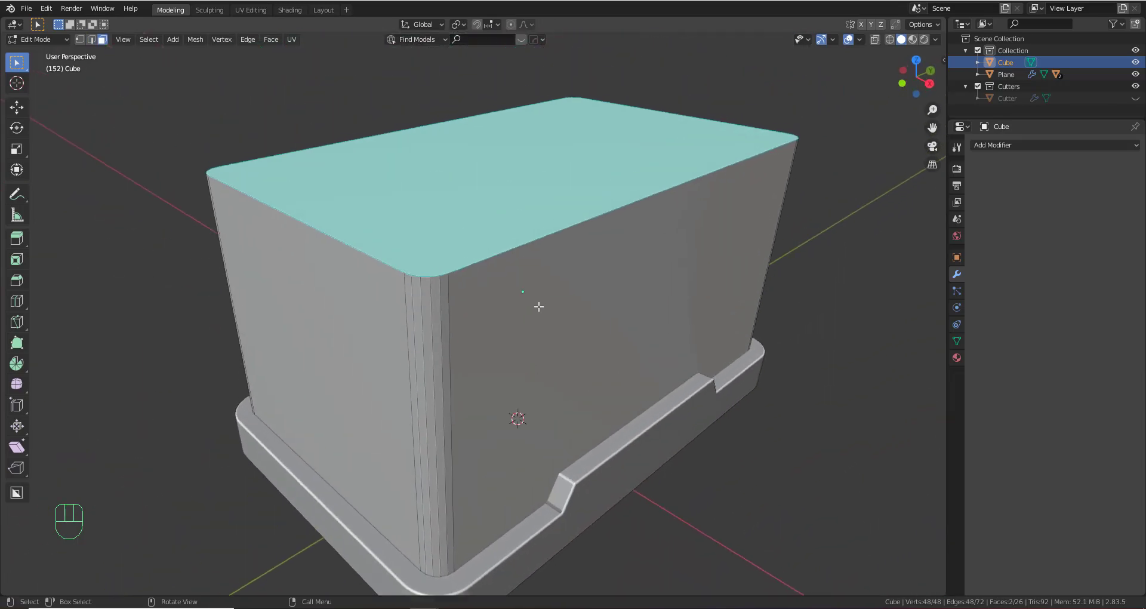
key(ctrl+b)
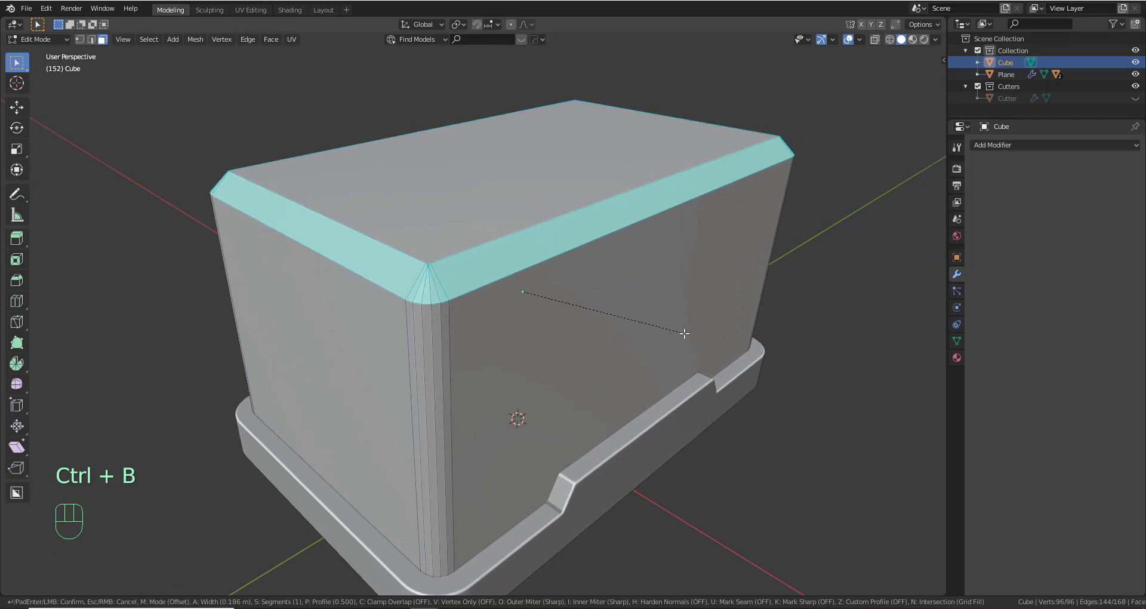
click(681, 331)
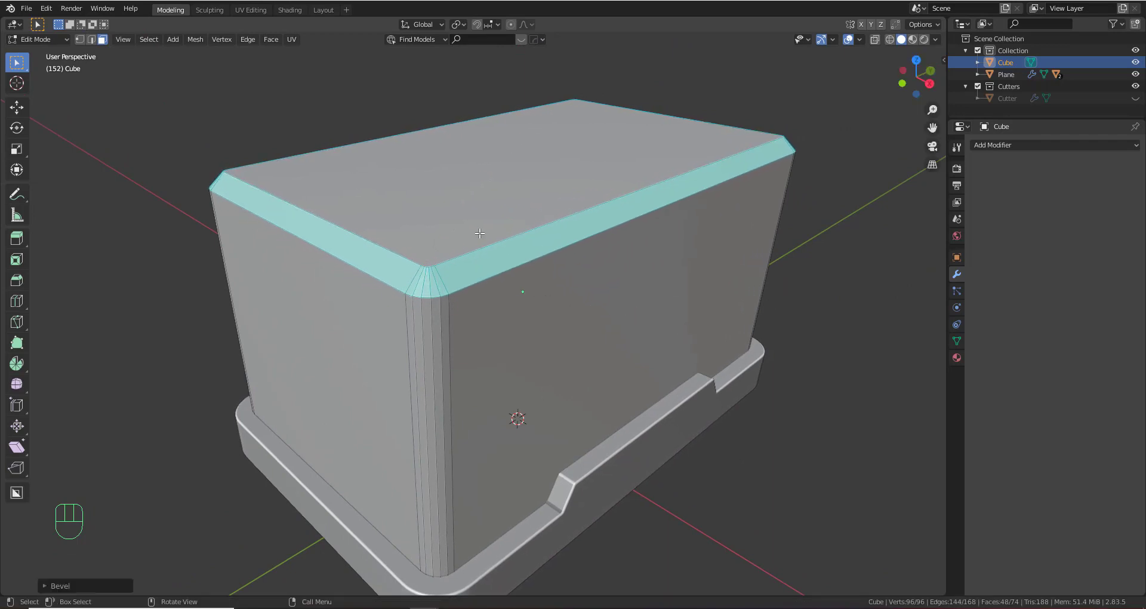
Duplicate the beveled cube and place the copy 5 m away along the Y axis
key(Tab)
middle_drag(596, 205, 533, 228)
key(shift+d)
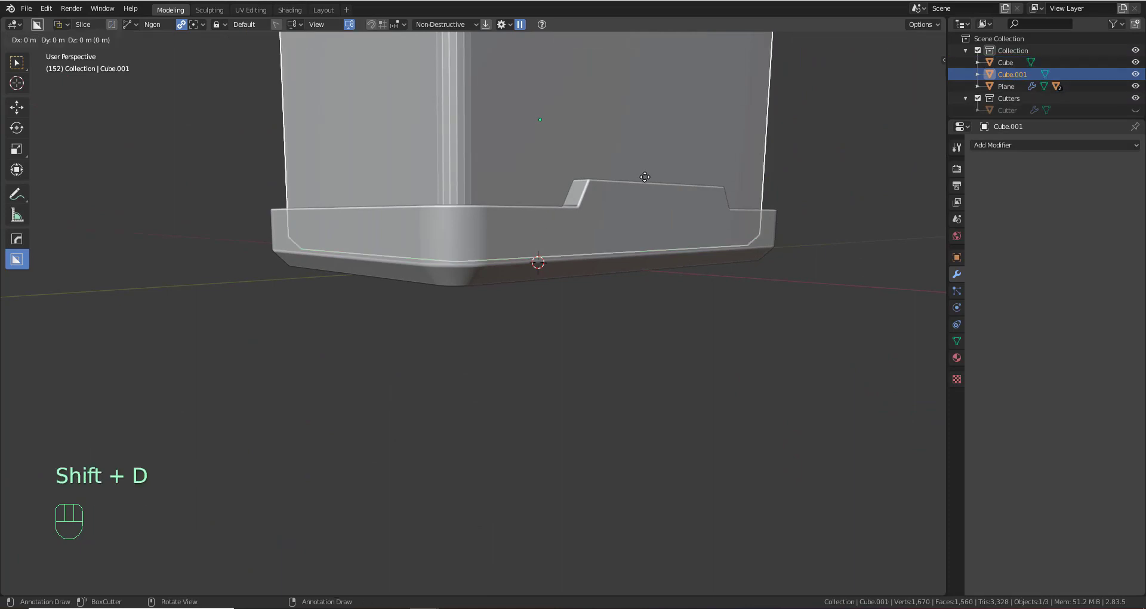
text(2)
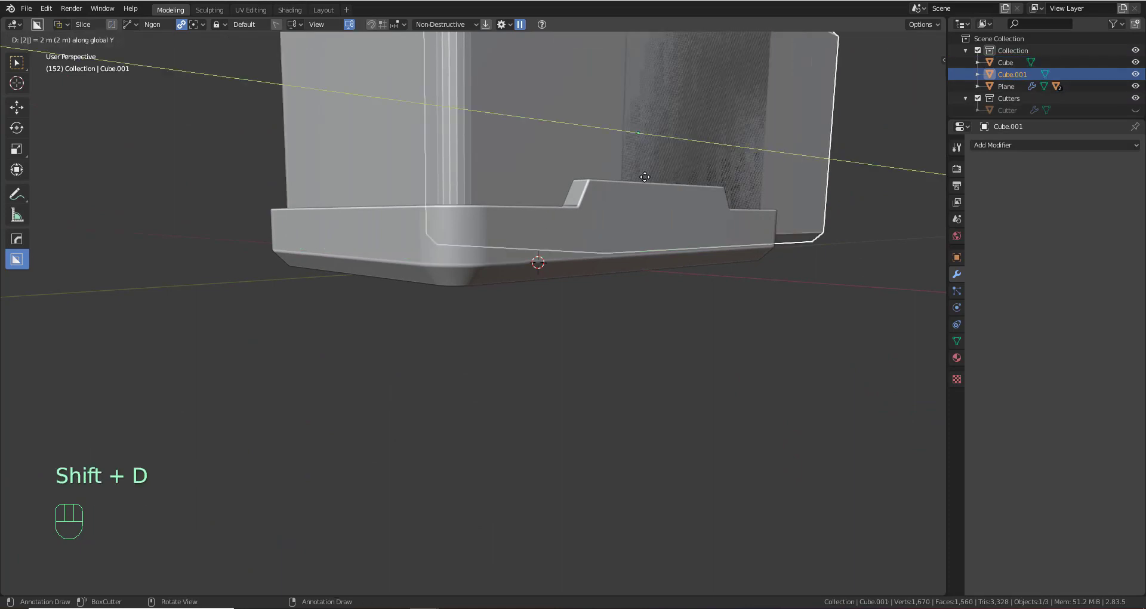
key(BackSpace)
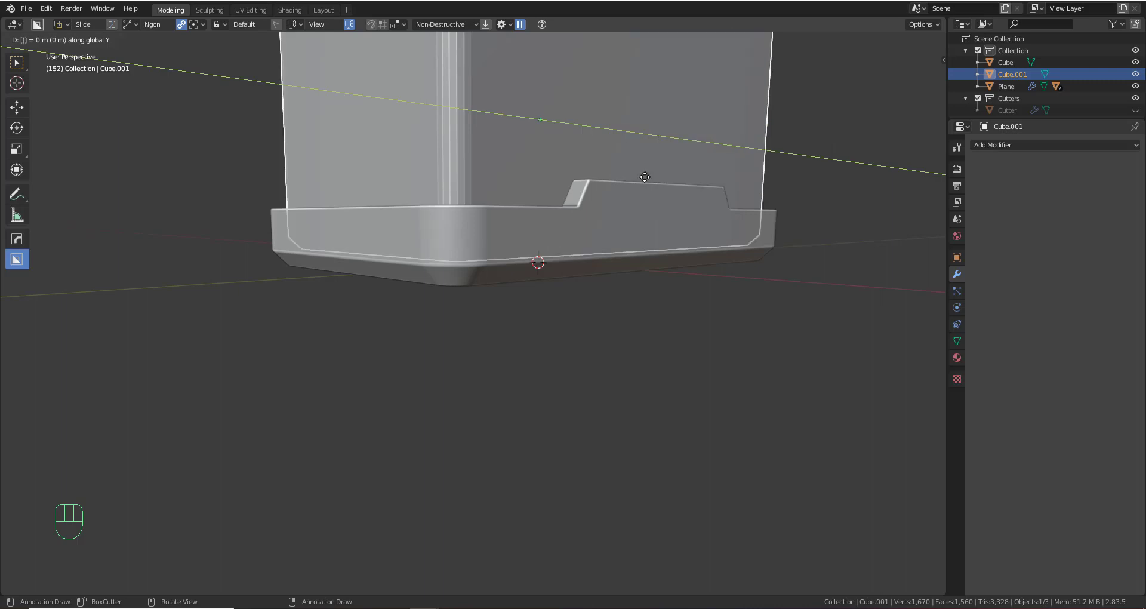
text(5)
key(Return)
scroll(646, 181, down, 1)
Subtract the original cube from the base with a HardOps Difference Boolean
middle_drag(646, 179, 485, 351)
click(565, 230)
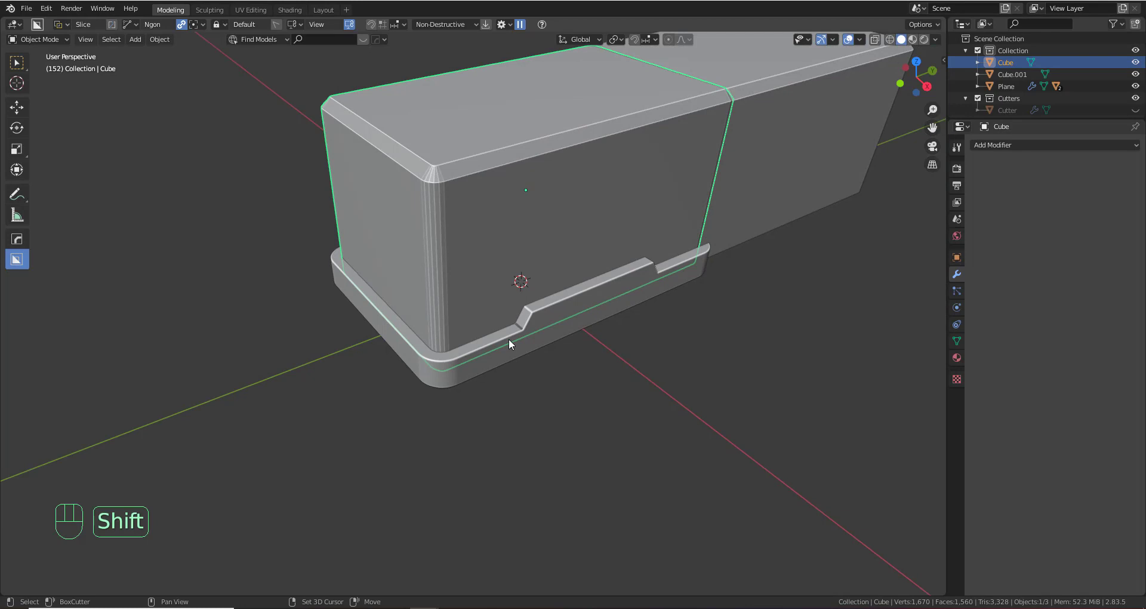
shift+click(508, 338)
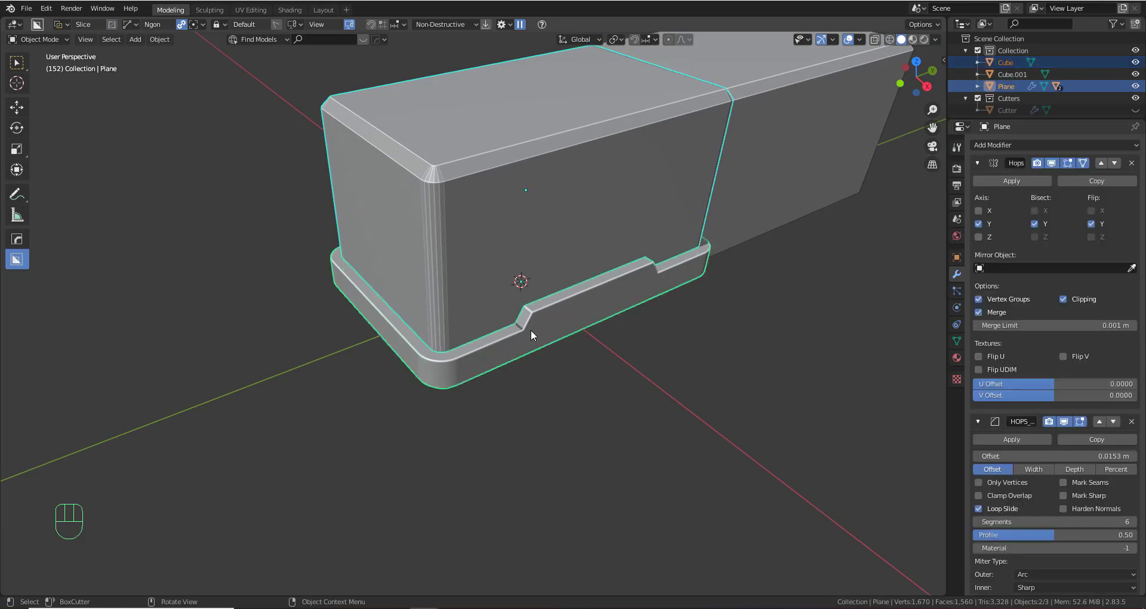
key(shift+q)
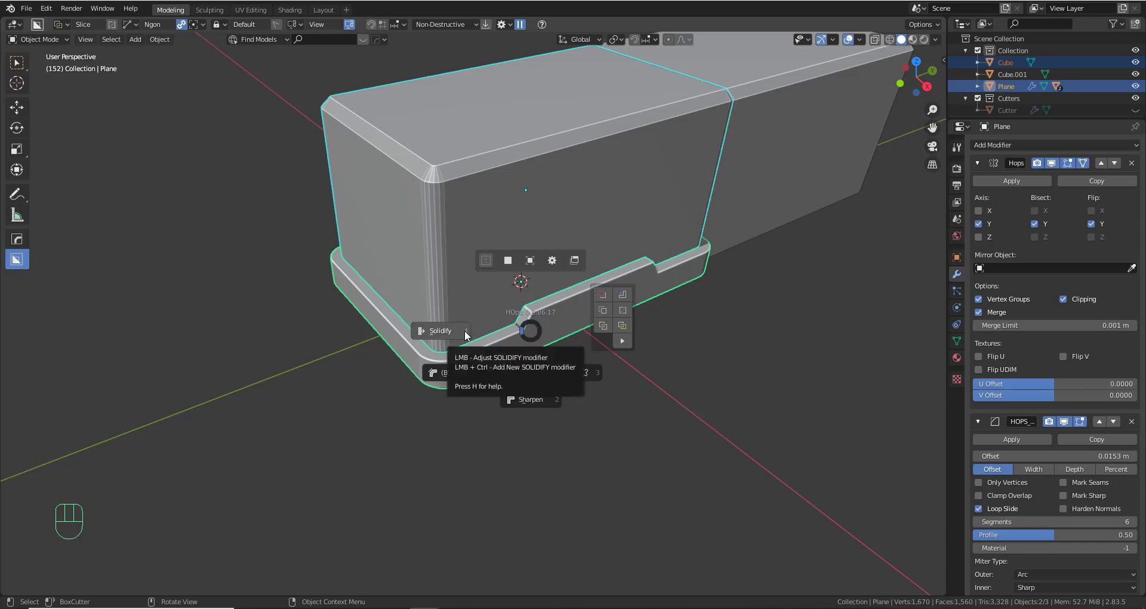
click(605, 295)
Adjust the cutter cube's height along Z so the base keeps a closed floor, and hide the cutter
mouse_move(605, 293)
middle_down()
mouse_move(564, 256)
mouse_move(615, 263)
mouse_move(589, 281)
middle_up()
key(g)
key(z)
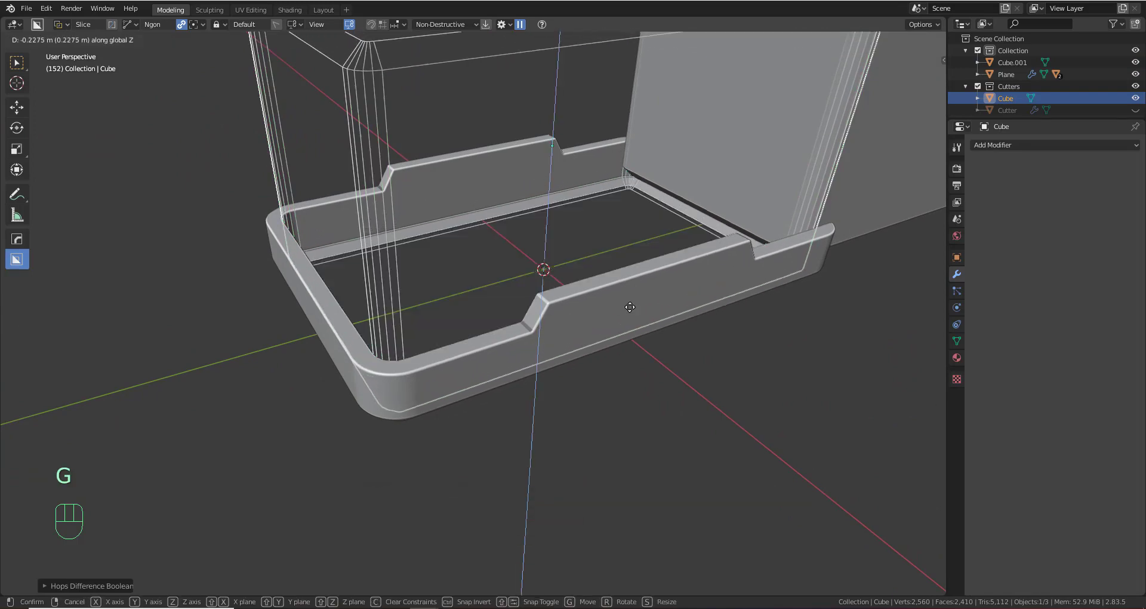
click(631, 299)
middle_drag(526, 282, 530, 317)
key(h)
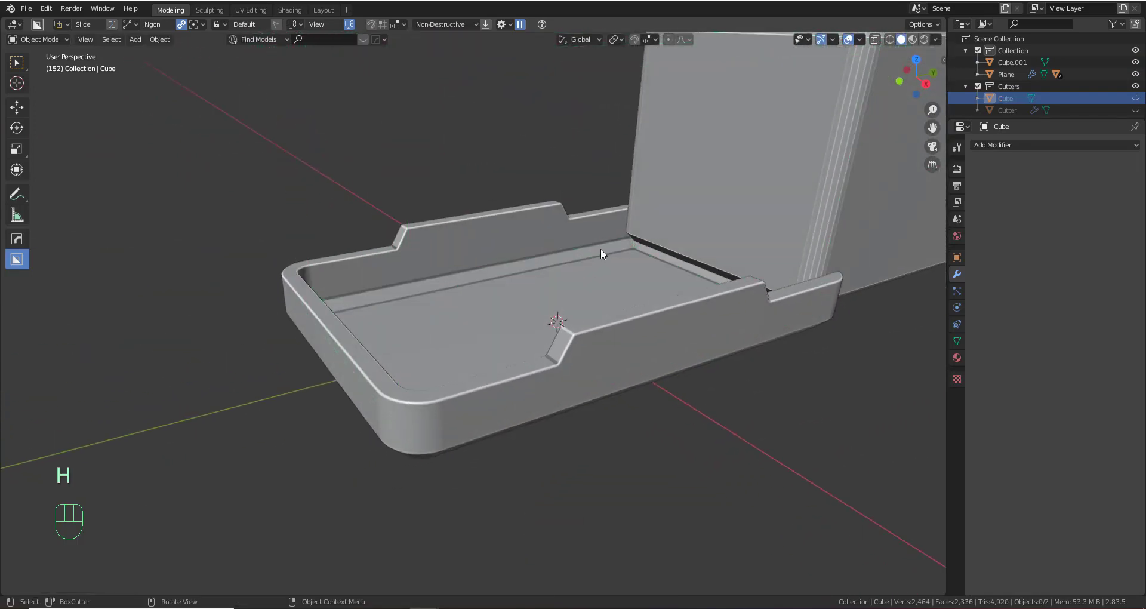
middle_drag(600, 248, 511, 270)
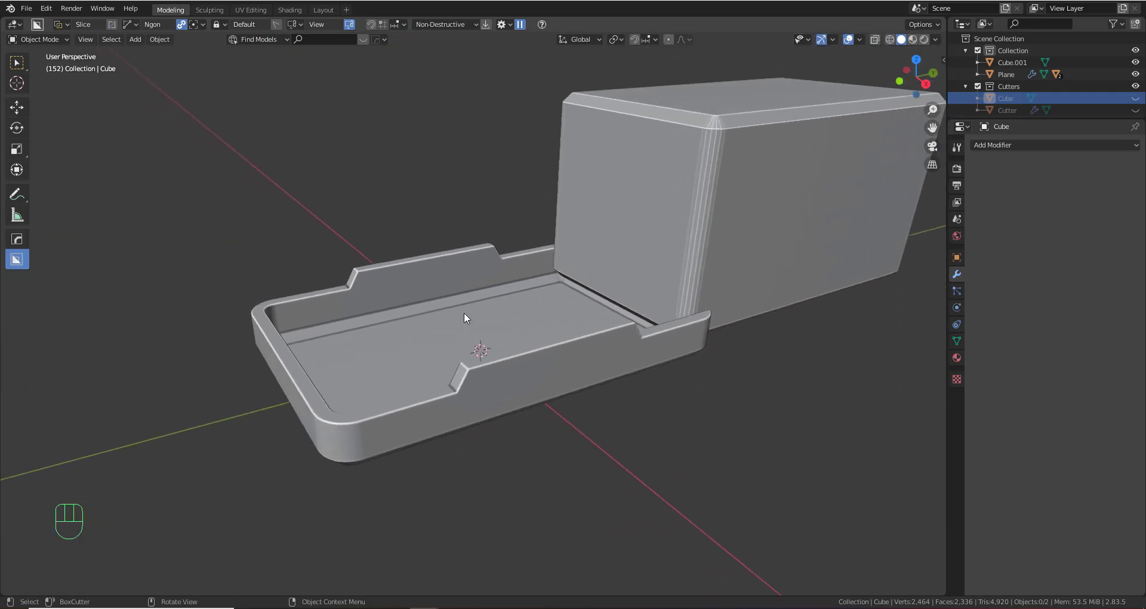
Reveal all hidden objects, hide the Cutters collection, and hide the base so only the lid and duplicate cube remain
key(alt+h)
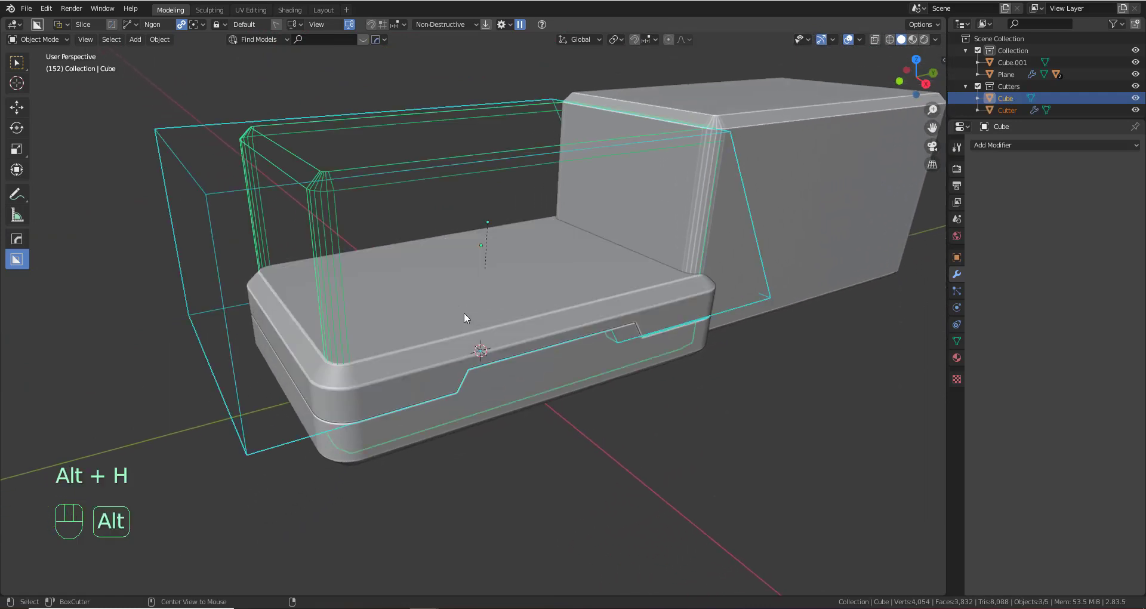
click(1135, 85)
shift+click(518, 254)
middle_drag(518, 254, 536, 359)
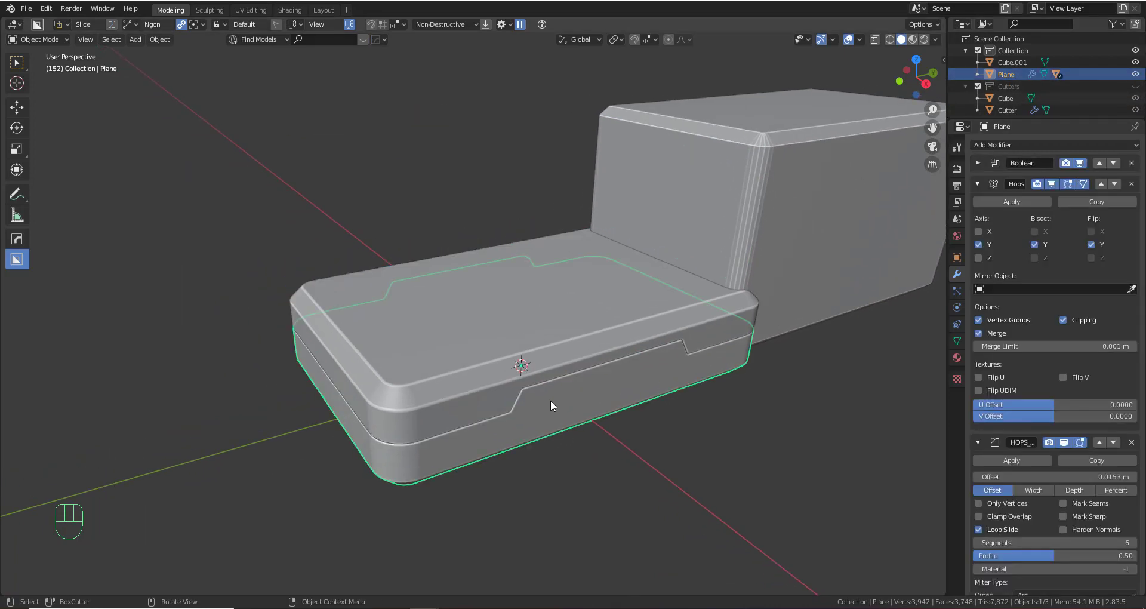
key(h)
Move the duplicate cube back along Y to the lid and lower it along Z until its top sits inside the lid
click(750, 259)
key(g)
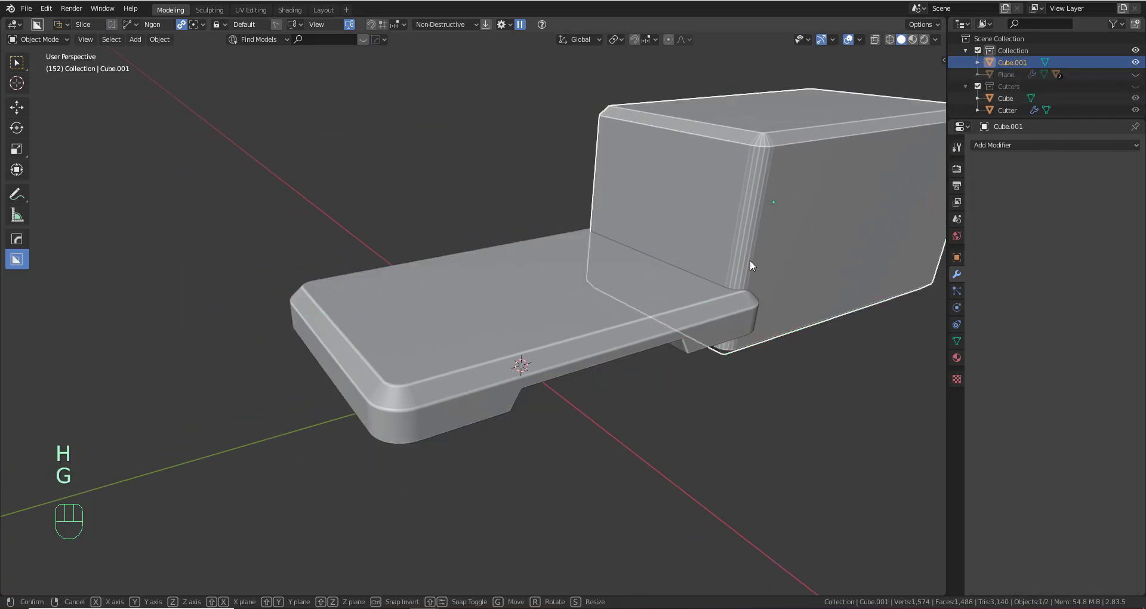
key(y)
click(749, 260)
key(g)
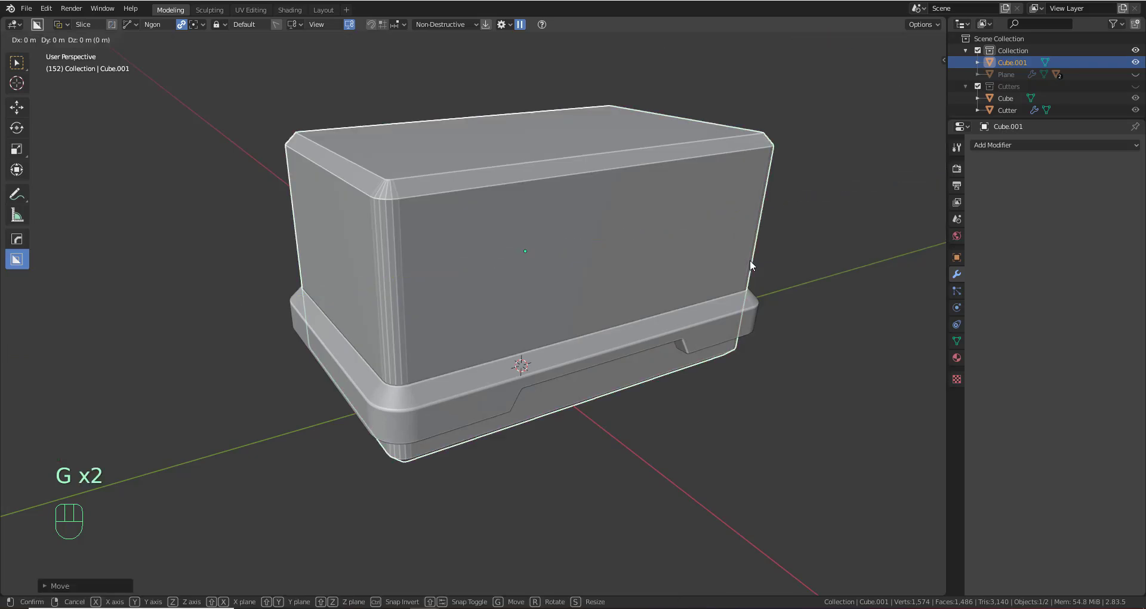
key(z)
click(772, 395)
Subtract the duplicate cube from the lid with a HardOps Difference Boolean, and check the hollowed underside
shift+click(535, 310)
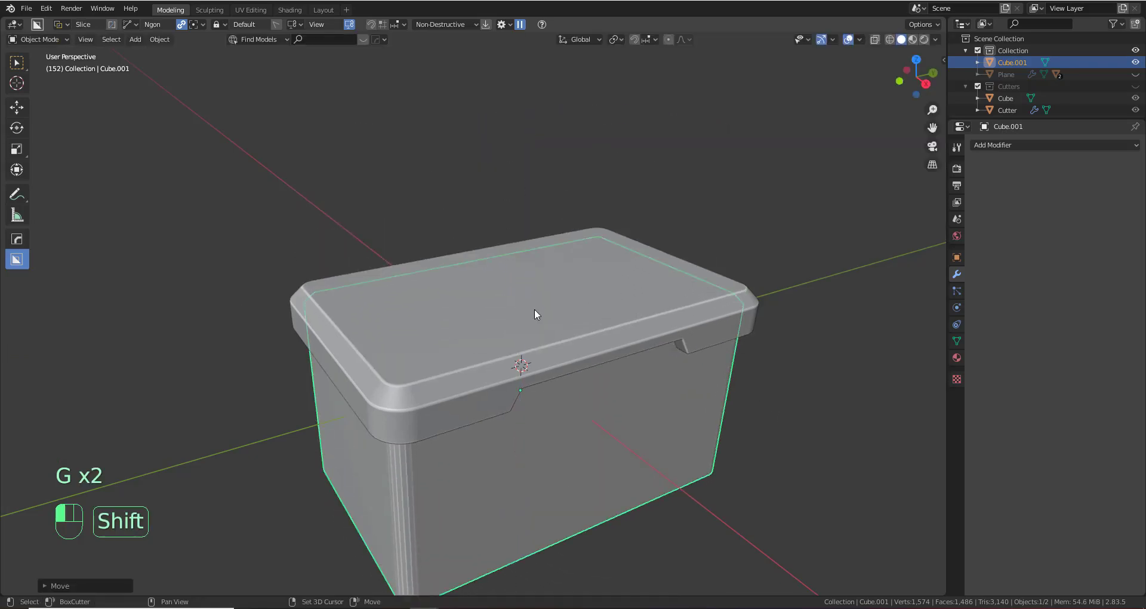
key(shift+q)
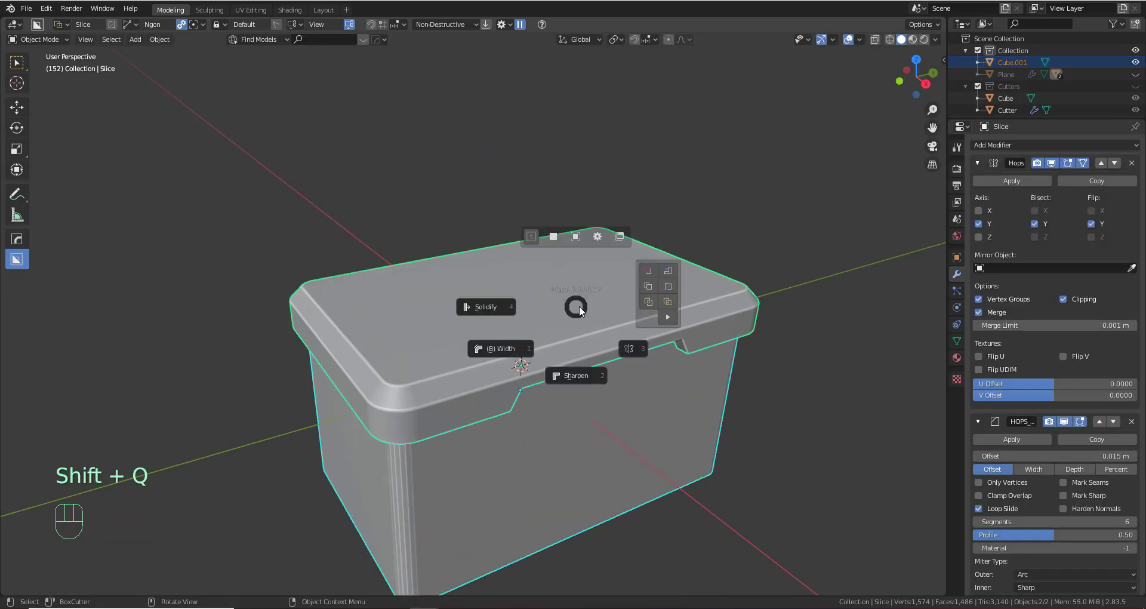
click(651, 272)
middle_drag(597, 410, 567, 256)
scroll(590, 250, up, 3)
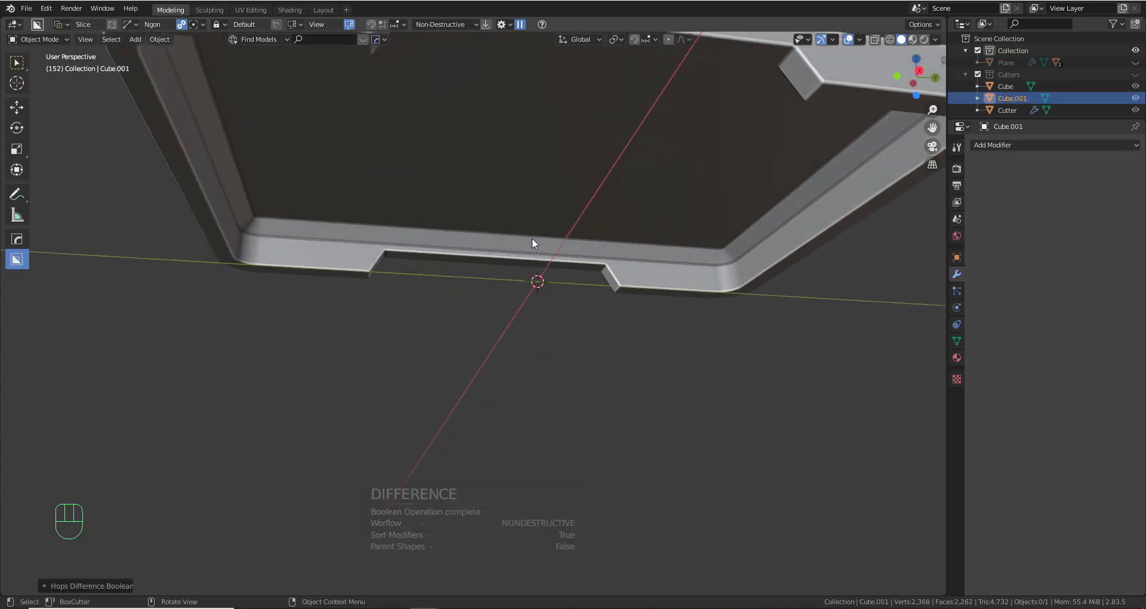
middle_drag(546, 296, 577, 355)
scroll(565, 287, down, 4)
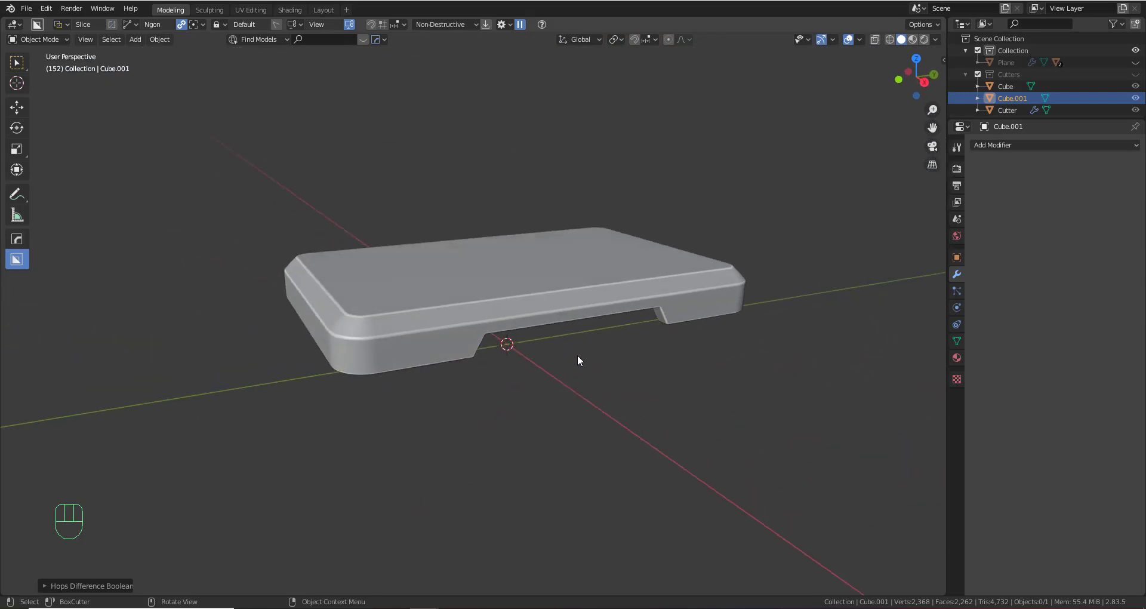
Save the file and reveal the hidden base so the whole case is shown
click(588, 298)
key(ctrl+s)
scroll(588, 298, up, 2)
middle_drag(665, 415, 606, 386)
middle_drag(606, 387, 450, 399)
key(alt+h)
scroll(612, 400, down, 3)
middle_drag(517, 382, 497, 331)
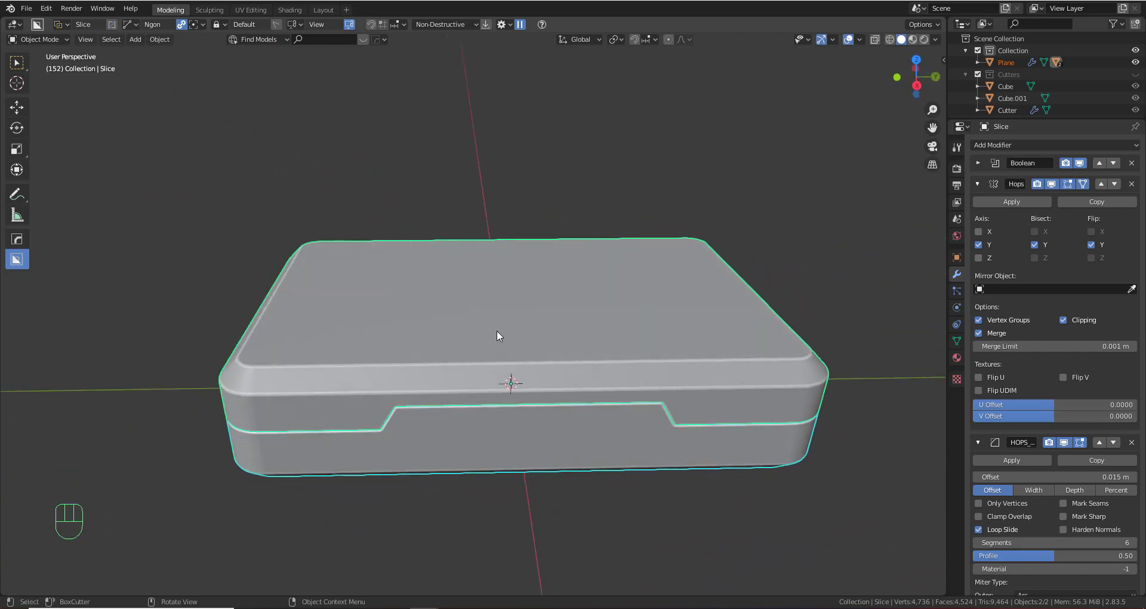
Add a cube, scale it down, raise it along Z onto the lid, and flatten it to about 0.23 along Z
key(shift+a)
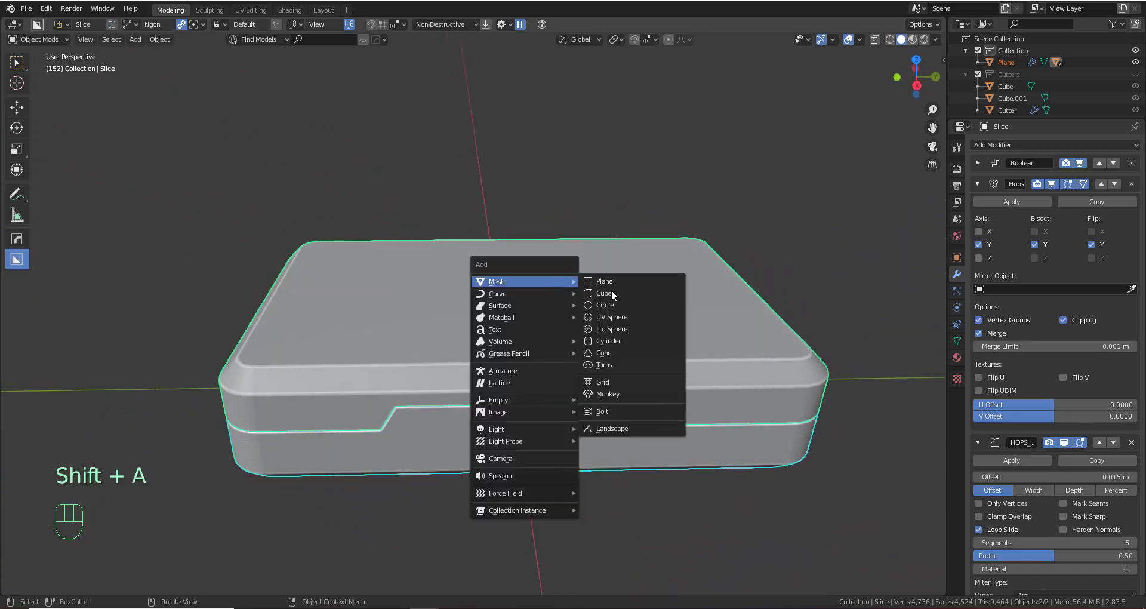
click(648, 293)
key(s)
click(761, 398)
key(g)
key(z)
click(754, 289)
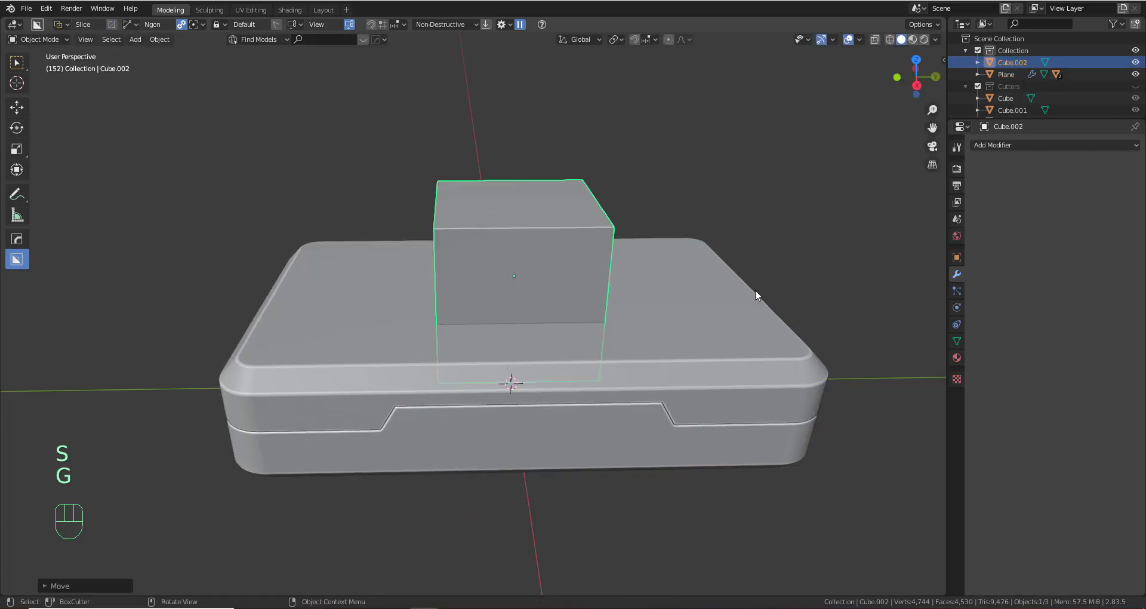
key(s)
key(z)
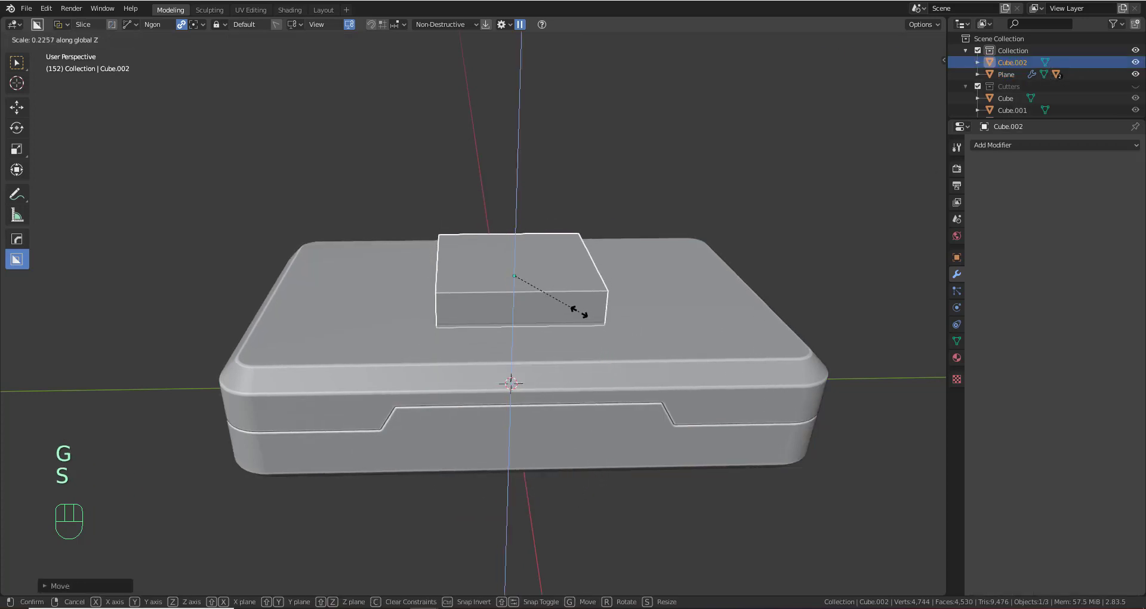
click(580, 311)
Stretch the flattened block along Y and move it about 1 m along X toward the lid's front edge
middle_drag(580, 310, 683, 378)
key(s)
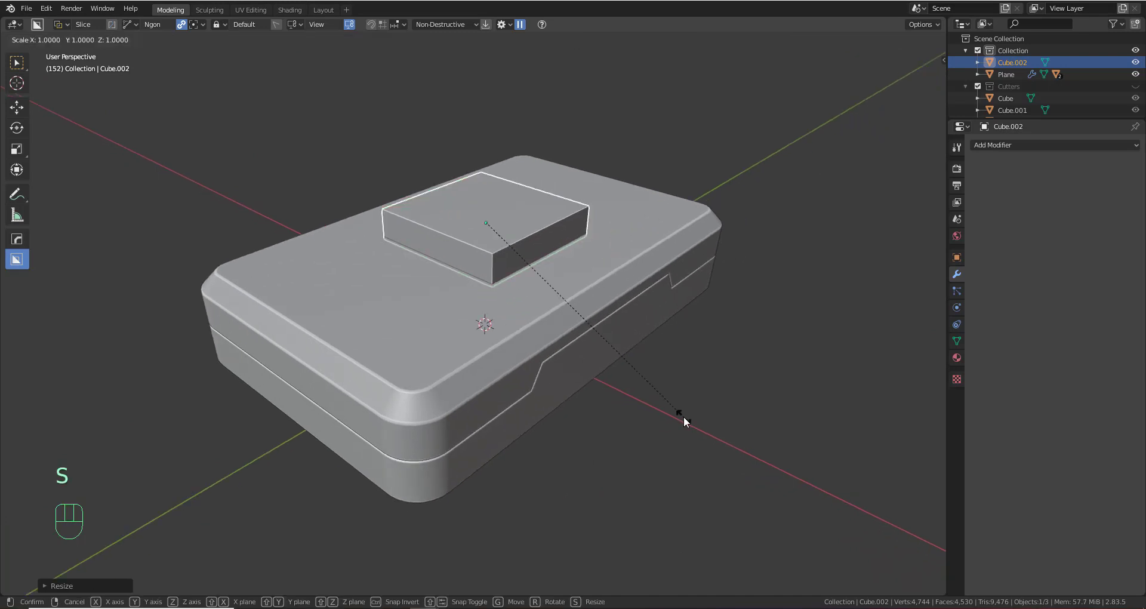
key(y)
click(889, 319)
key(g)
key(x)
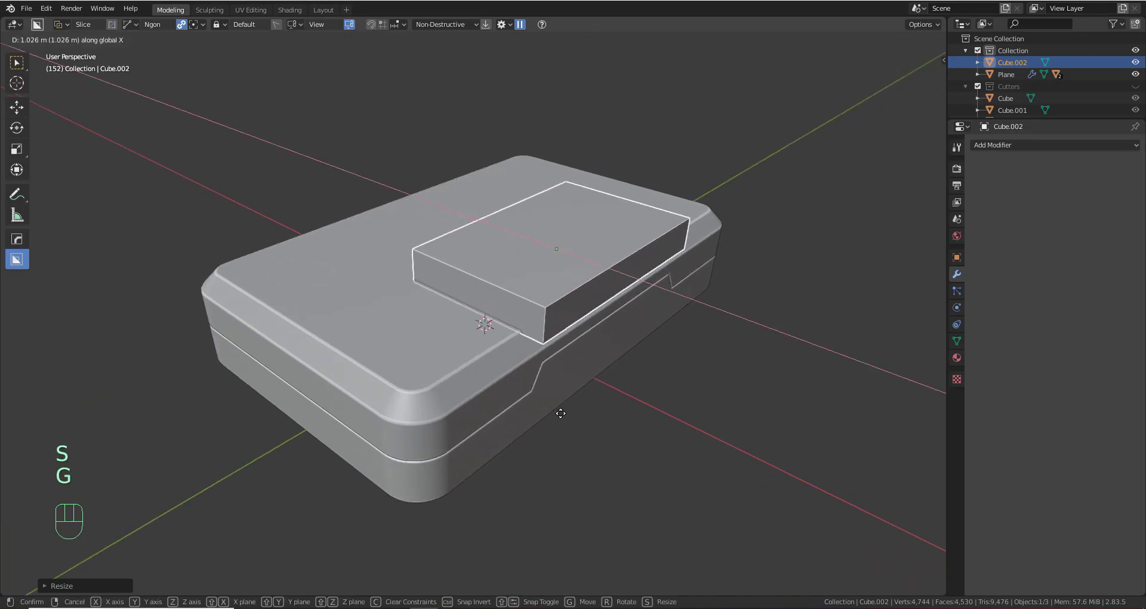
click(603, 408)
Scale the block down uniformly and shift it along X closer to the lid's front edge
key(s)
click(657, 357)
key(g)
key(x)
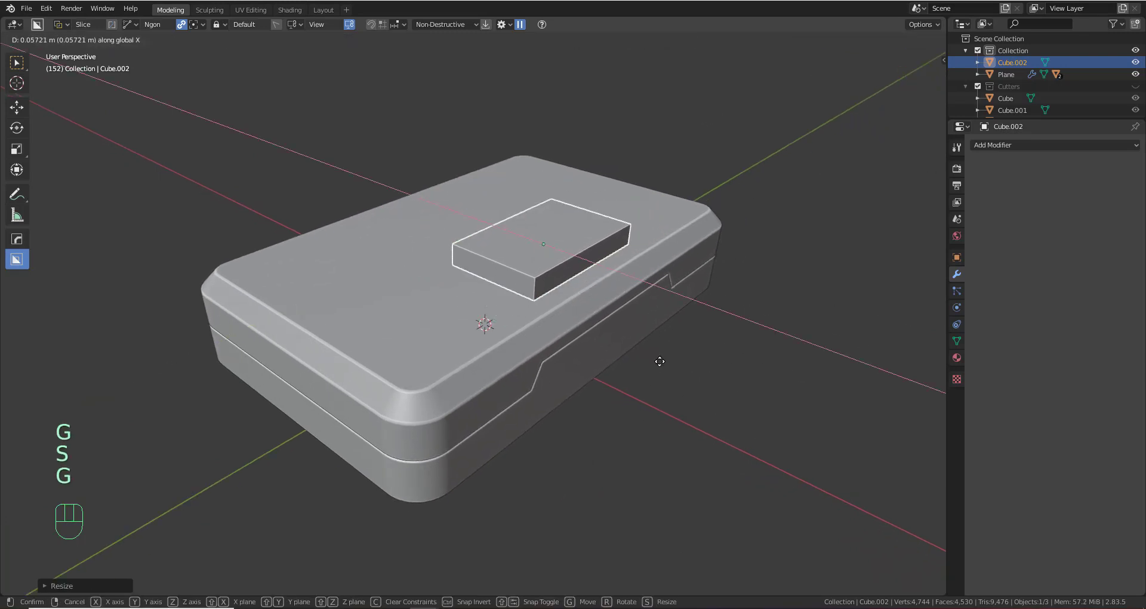
click(657, 373)
middle_drag(571, 336, 625, 394)
key(g)
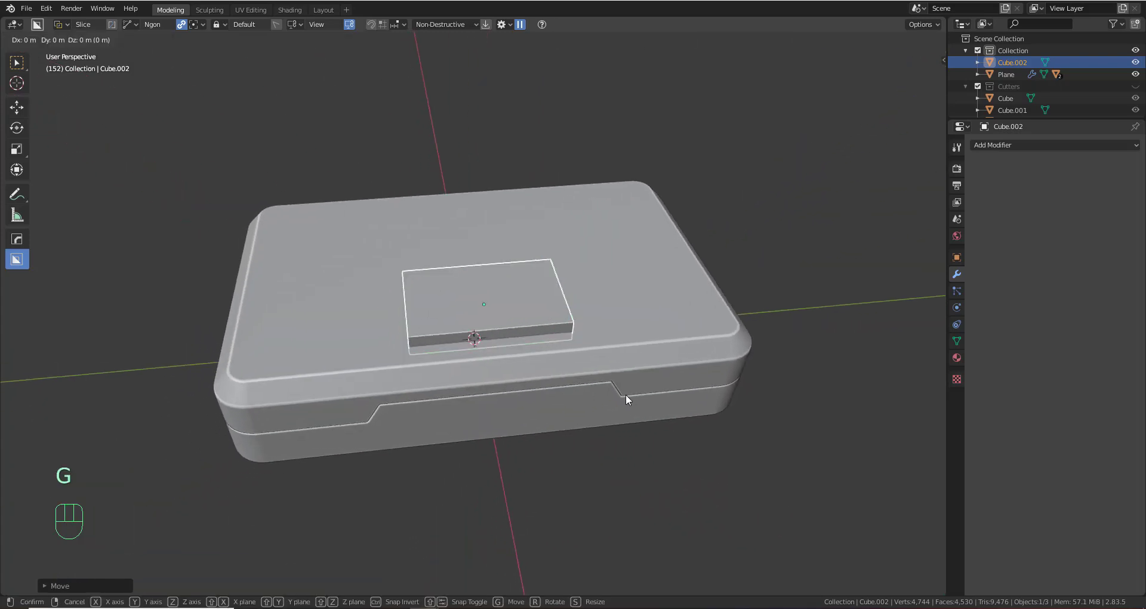
key(x)
click(627, 410)
Adjust the block's height along Z and nudge it about 0.07 m along X so it overhangs the lid's front bevel
middle_drag(525, 382, 625, 383)
scroll(569, 381, up, 3)
key(g)
key(z)
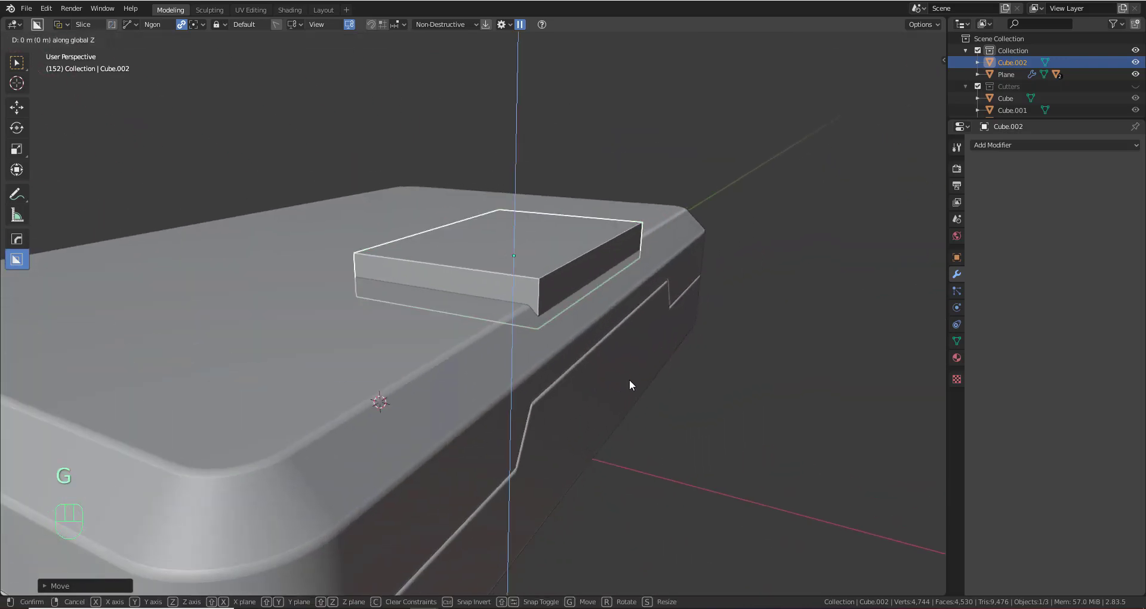
click(637, 390)
key(g)
key(x)
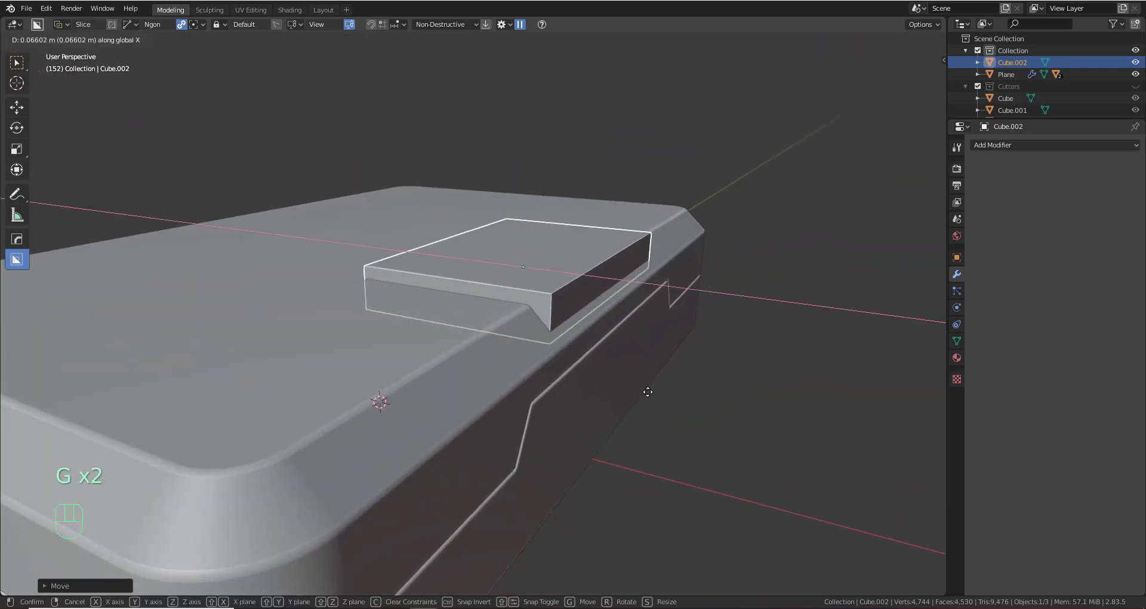
click(649, 396)
Cut an edge loop across the block along Y near its front end and bevel it into two closely spaced loops
scroll(573, 361, up, 3)
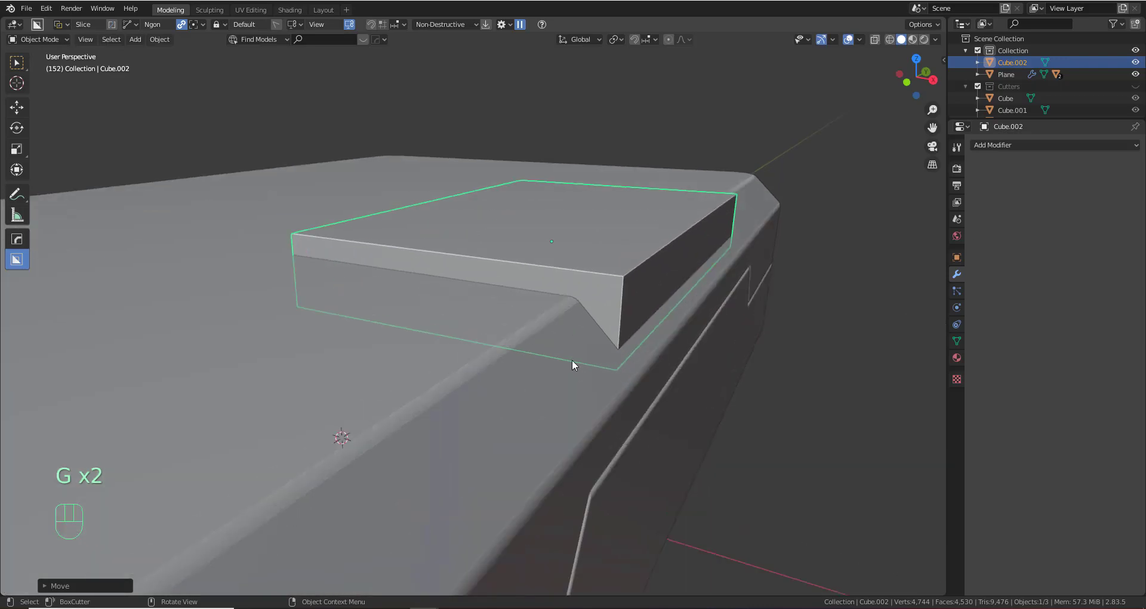
mouse_move(572, 359)
middle_down()
mouse_move(600, 343)
mouse_move(577, 379)
middle_up()
scroll(600, 345, up, 2)
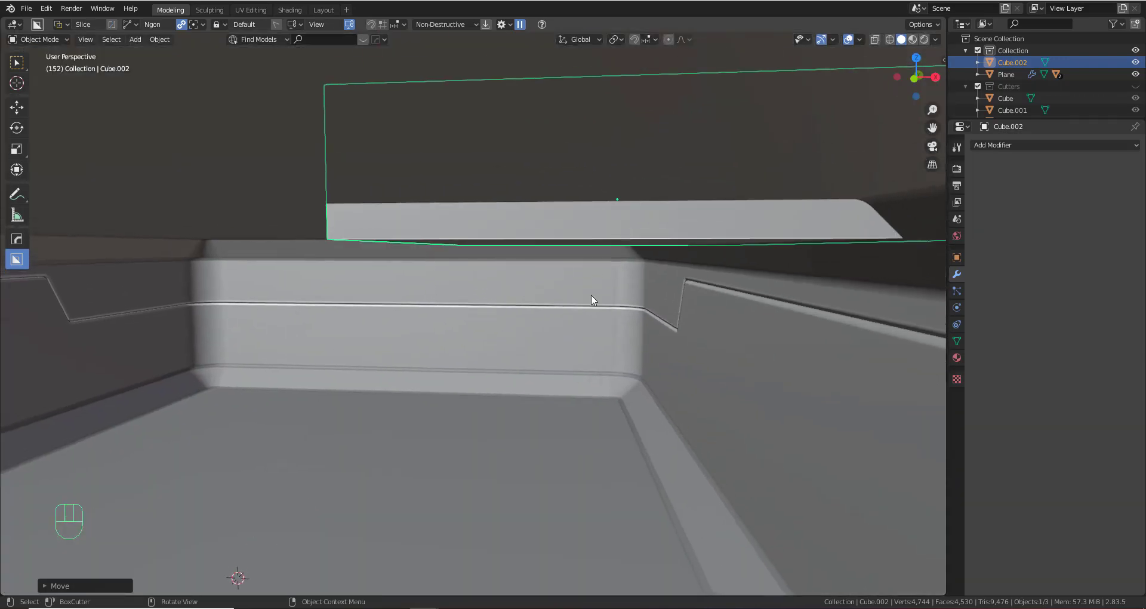
key(Tab)
middle_drag(615, 325, 648, 226)
key(Tab)
key(Tab)
key(ctrl+r)
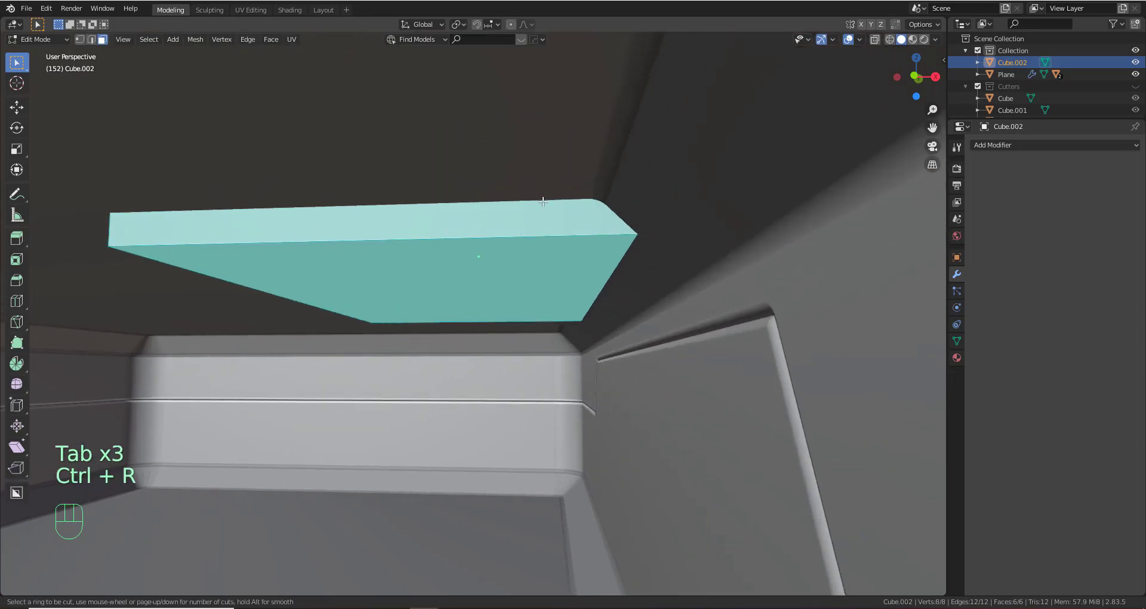
click(489, 232)
click(532, 265)
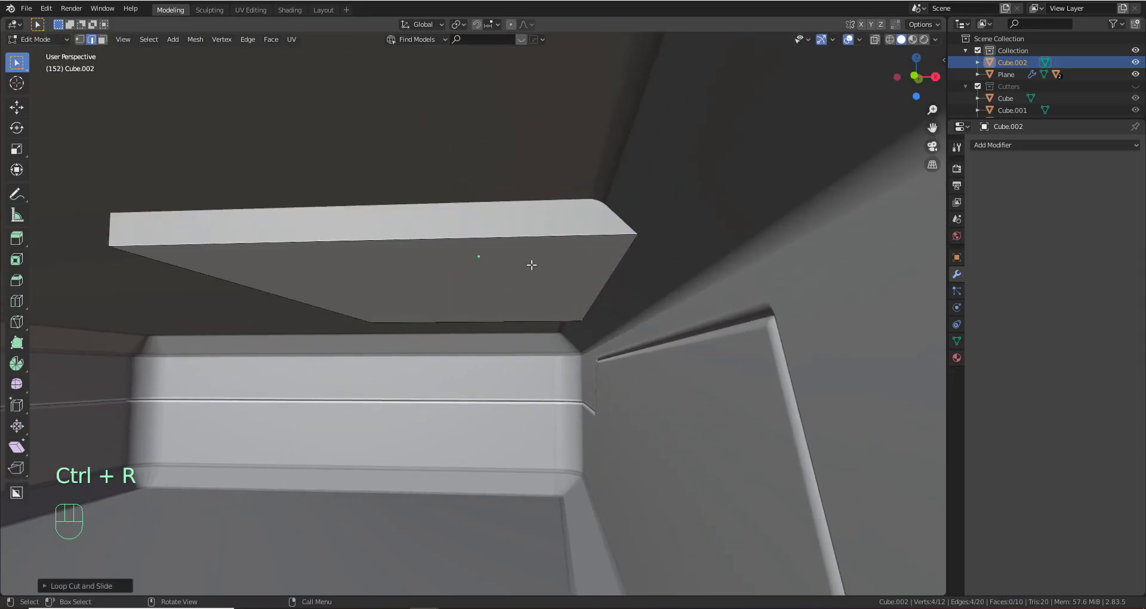
key(ctrl+b)
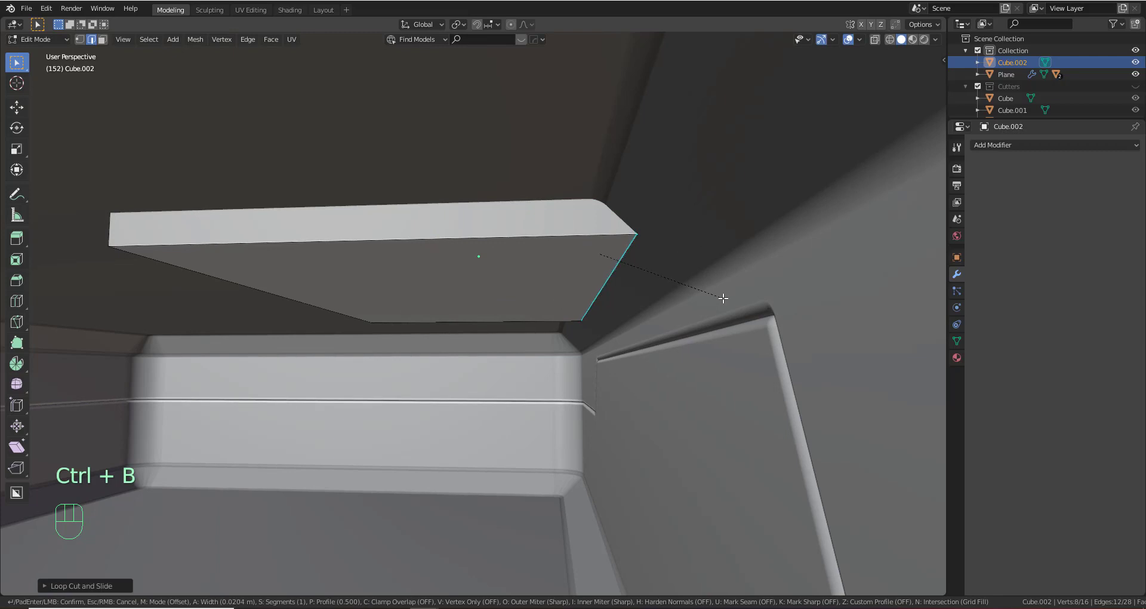
click(643, 290)
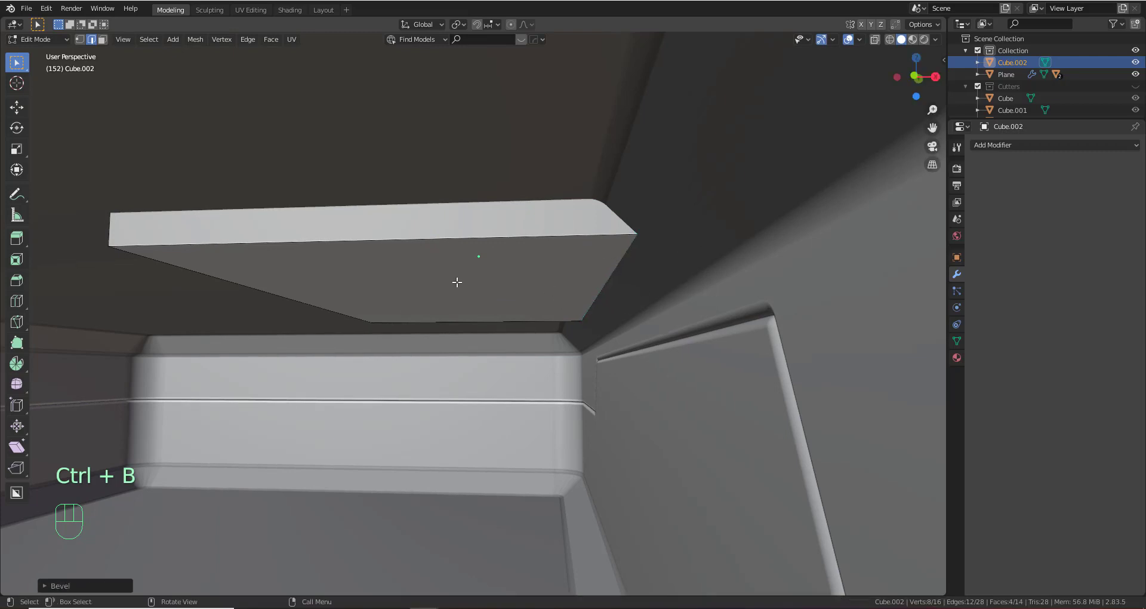
Raise the underside face behind the loops along Z, leaving the front section hanging down over the lid's bevel
key(3)
click(426, 272)
key(g)
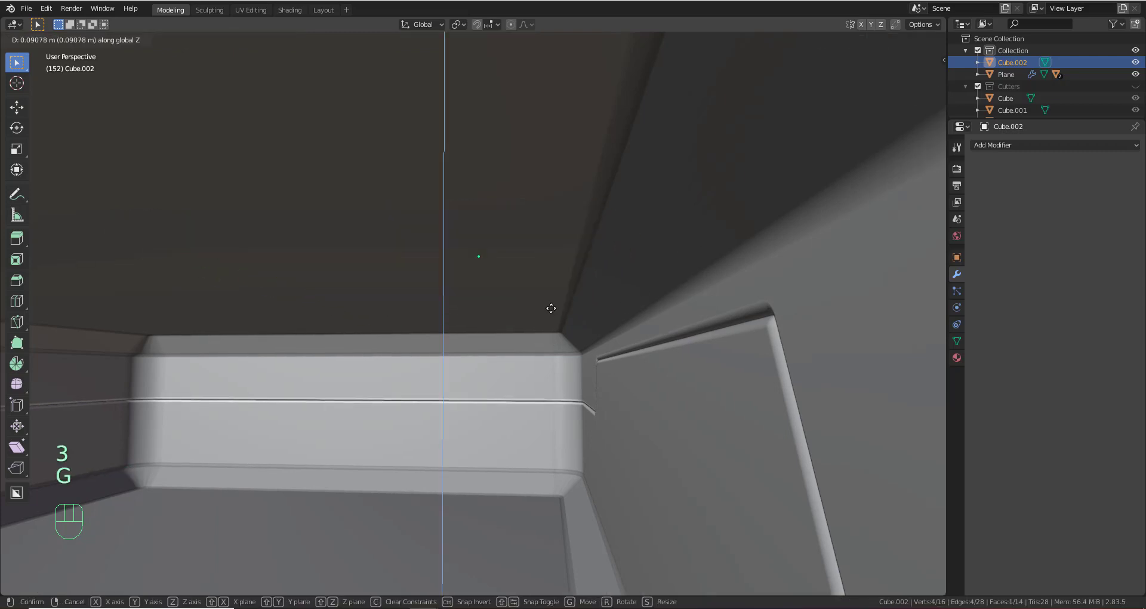
click(529, 293)
middle_drag(529, 293, 602, 372)
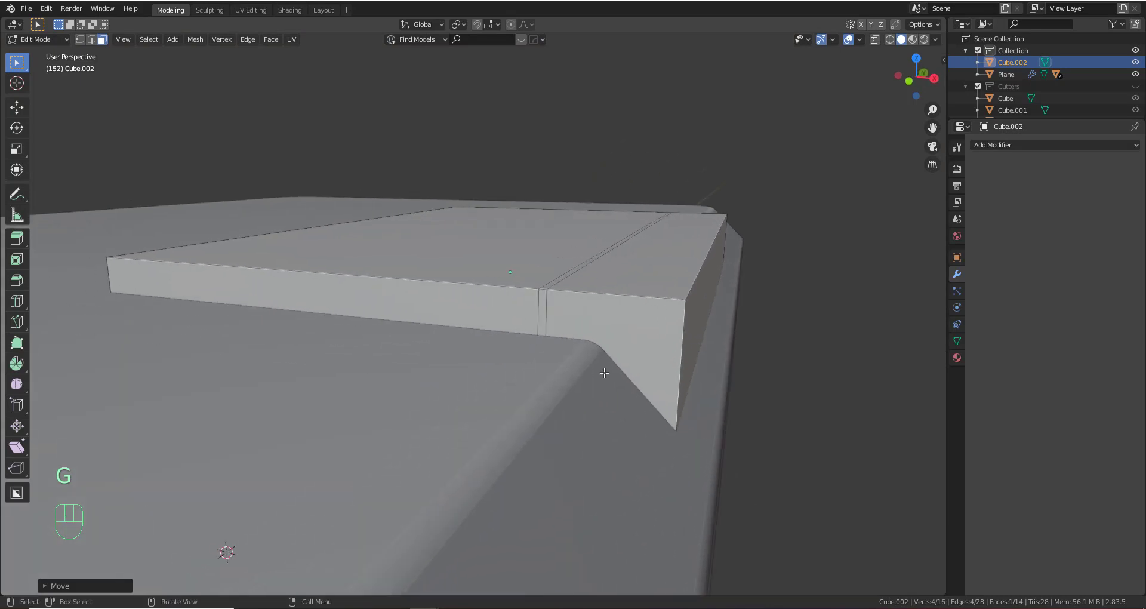
key(g)
key(z)
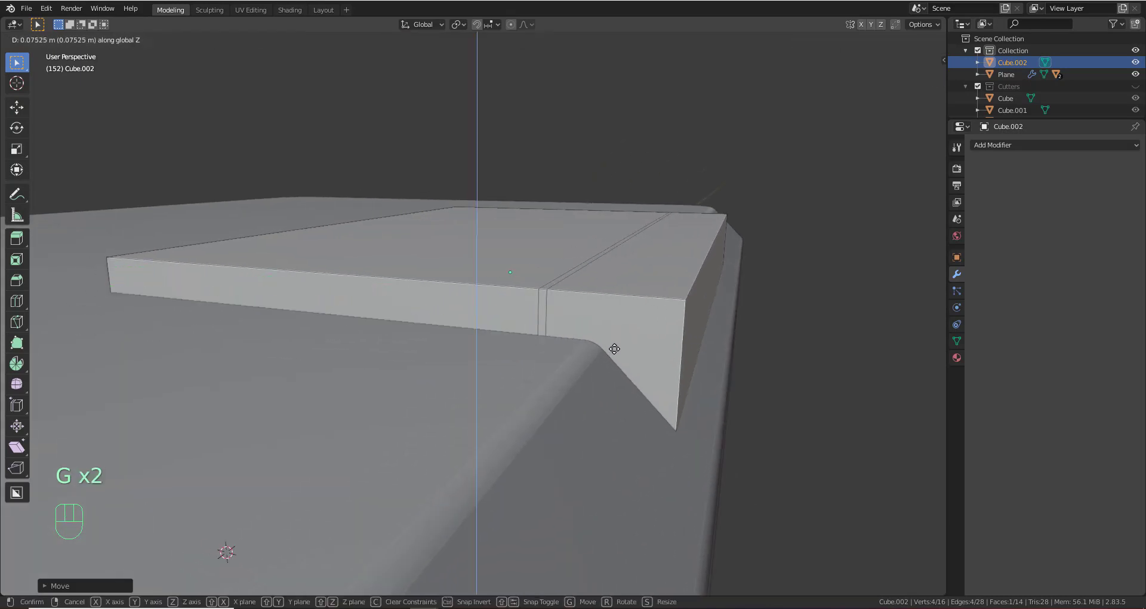
click(610, 357)
Select the block's upper front edge and try to bevel it
scroll(561, 396, down, 4)
middle_drag(610, 357, 557, 383)
key(Tab)
key(Tab)
click(436, 361)
click(539, 361)
scroll(539, 370, up, 2)
key(2)
click(598, 365)
middle_drag(645, 364, 718, 354)
key(ctrl+b)
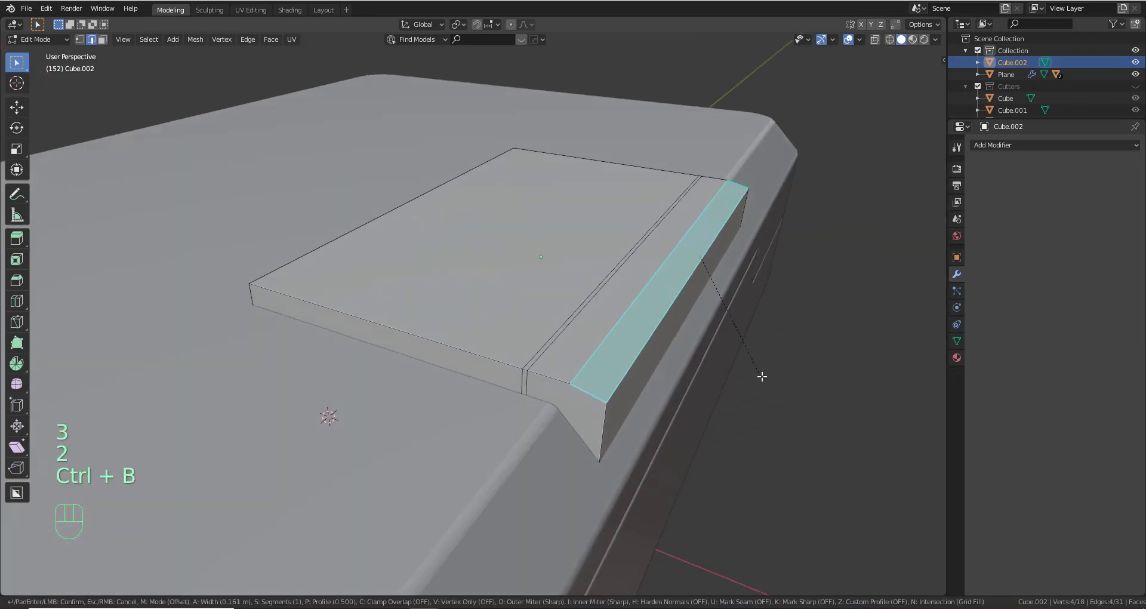
right_click(713, 342)
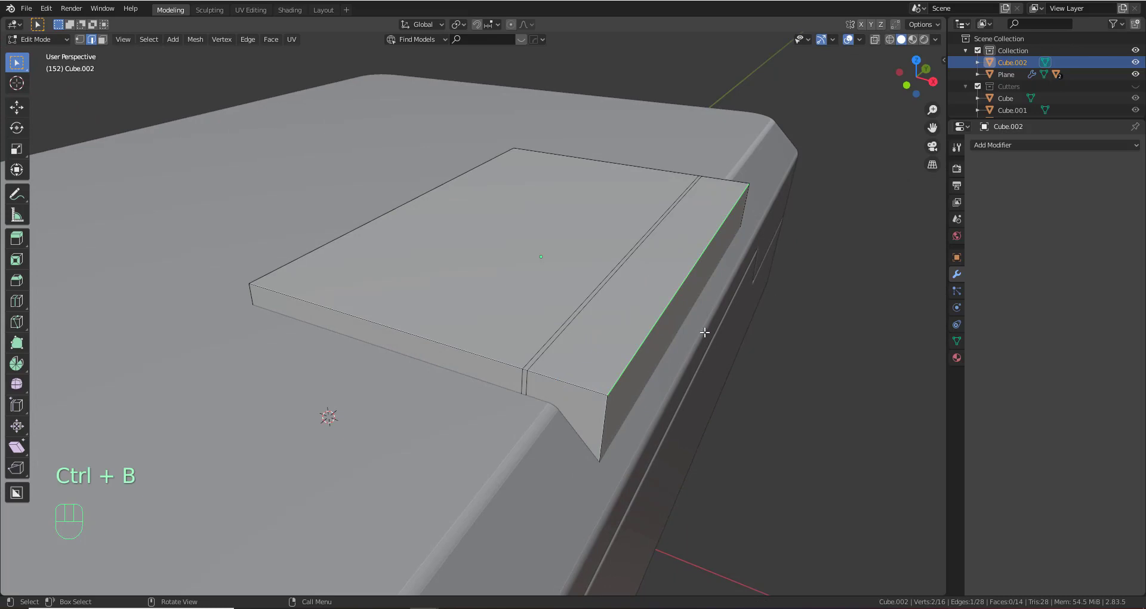
Apply the block's scale and bevel its upper front edge about 0.13 m with one segment to follow the lid's slope
key(Tab)
key(ctrl+a)
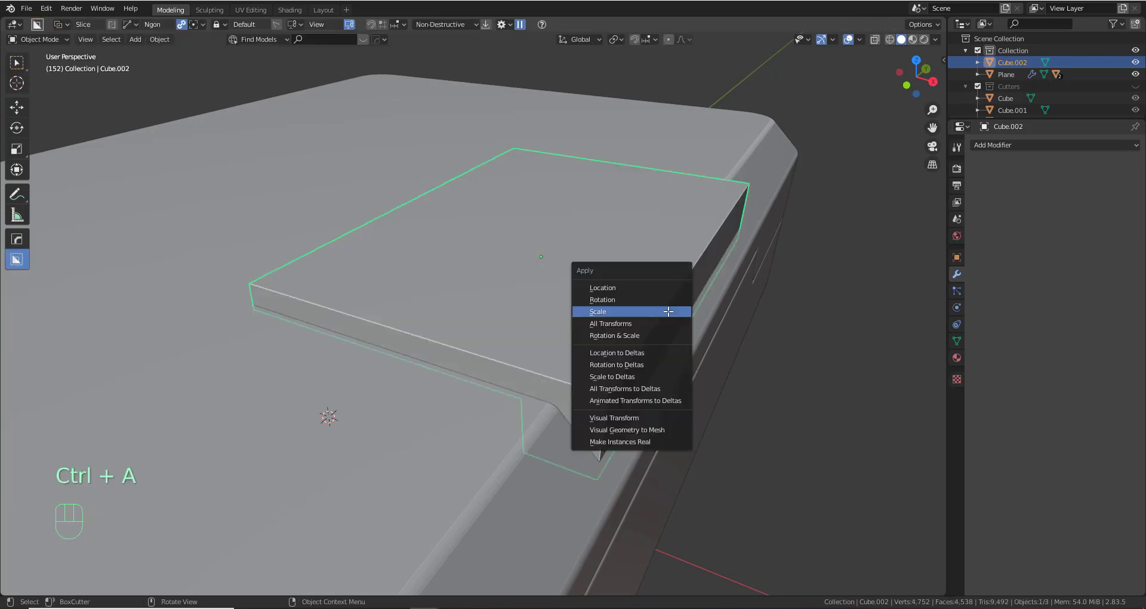
click(667, 310)
middle_drag(659, 363, 609, 364)
key(Tab)
key(ctrl+b)
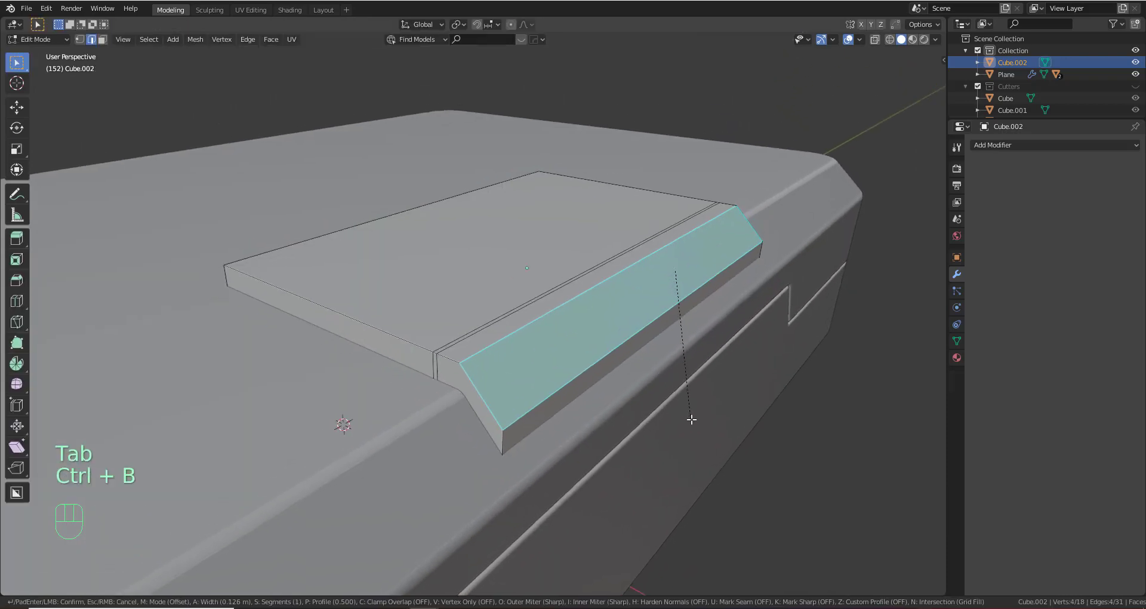
click(688, 418)
Select the top outline edges along both sides of the block, including the short vertical edges at its front corners
middle_drag(681, 405, 485, 446)
key(Tab)
scroll(607, 419, down, 1)
scroll(607, 420, down, 1)
scroll(597, 424, up, 2)
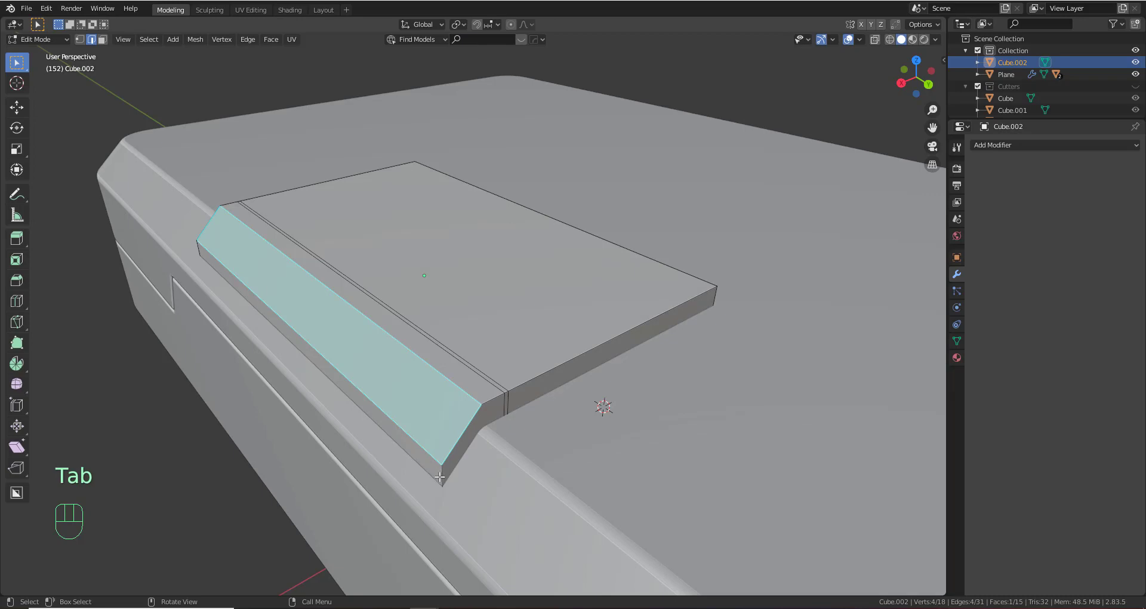
click(440, 477)
ctrl+click(684, 307)
middle_drag(352, 346, 500, 355)
shift+click(503, 436)
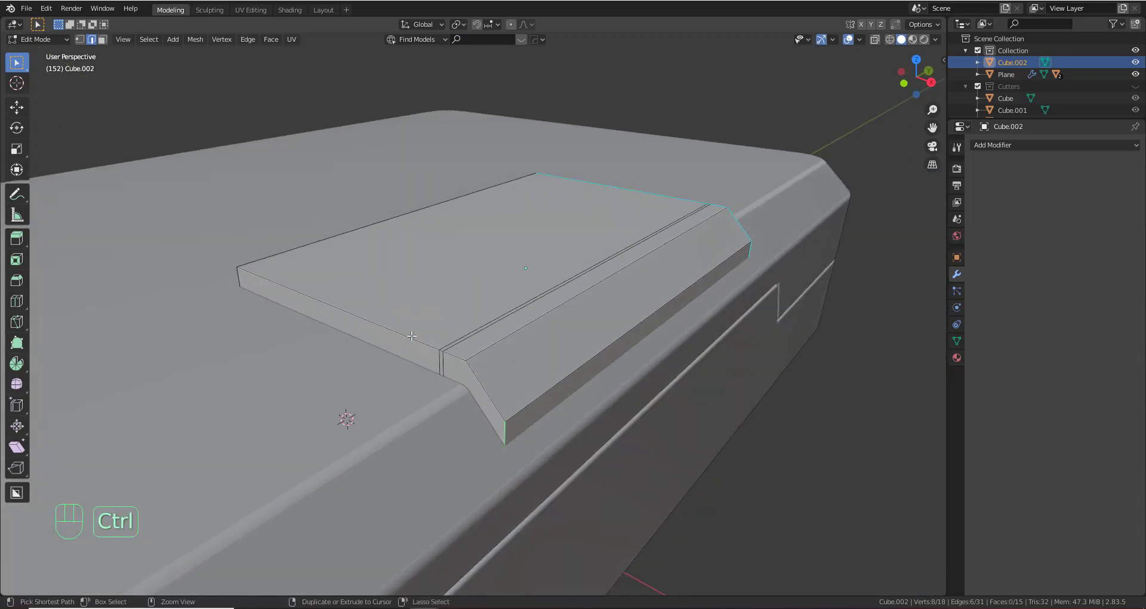
ctrl+click(367, 317)
middle_drag(367, 317, 561, 364)
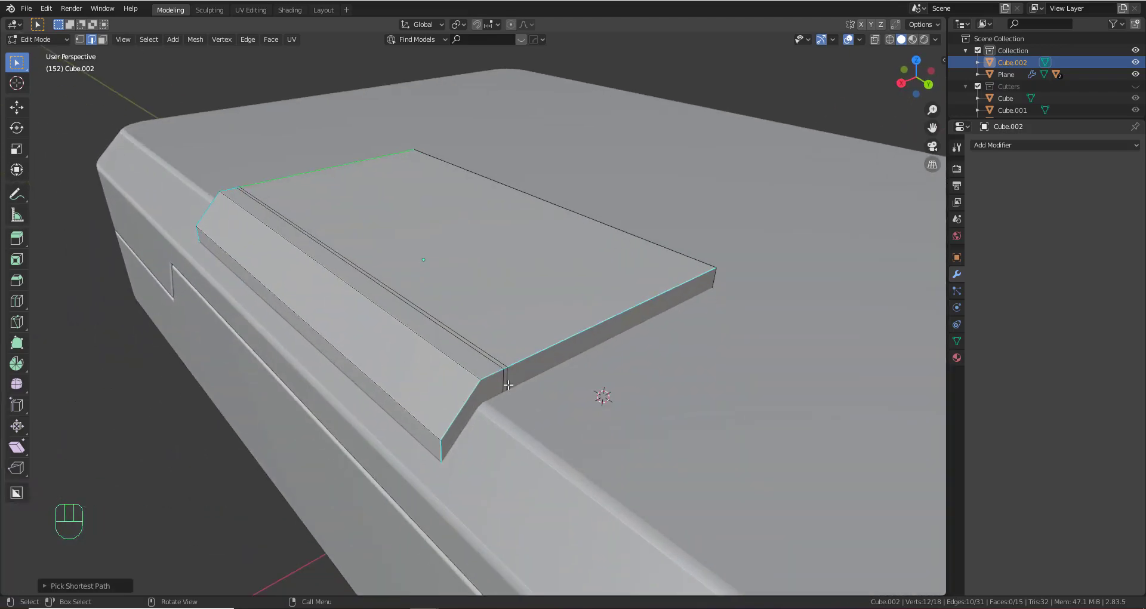
Try a bevel of about 0.028 m on the selected side edges and undo it
key(ctrl+b)
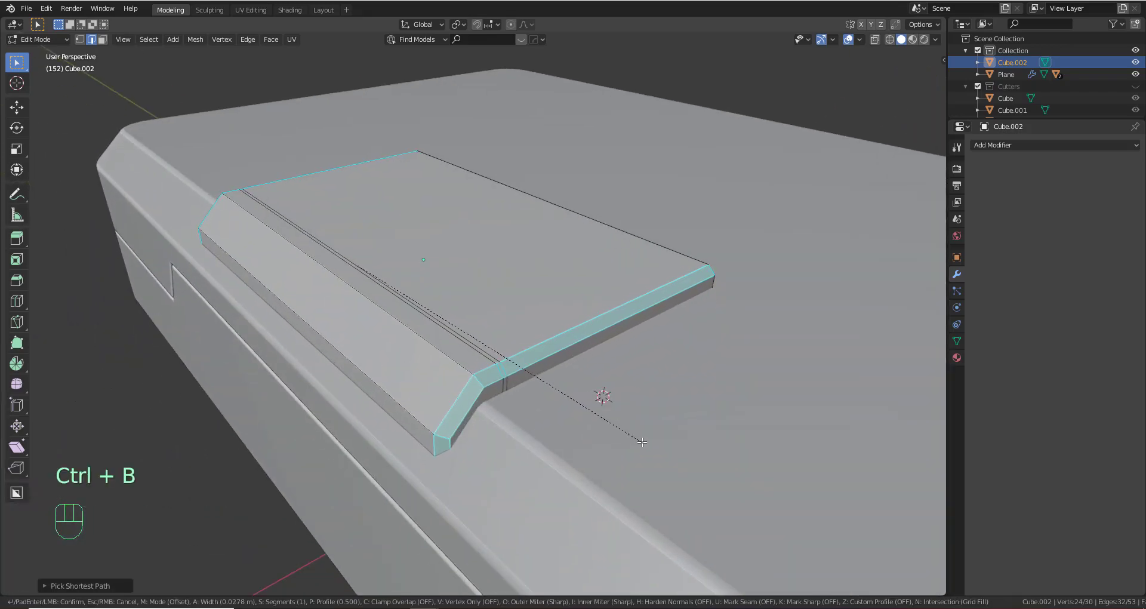
click(642, 442)
middle_drag(642, 441, 537, 411)
key(ctrl+z)
Add the rear top edge and both rear corner edges to the selection and bevel them all about 0.03 m with one segment
shift+click(416, 355)
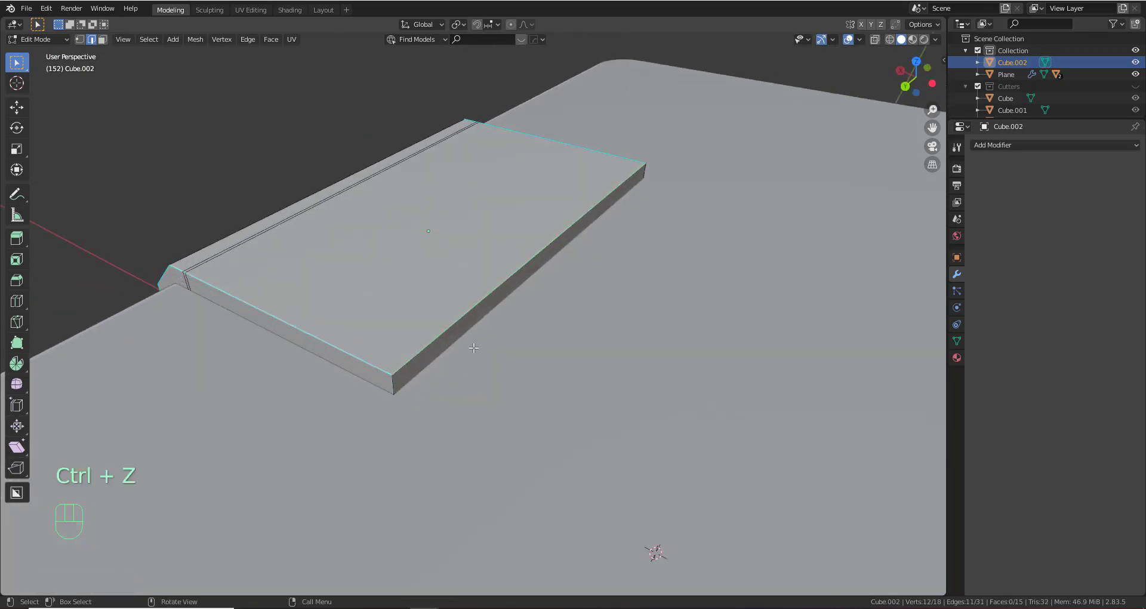
middle_drag(417, 356, 505, 340)
shift+click(498, 370)
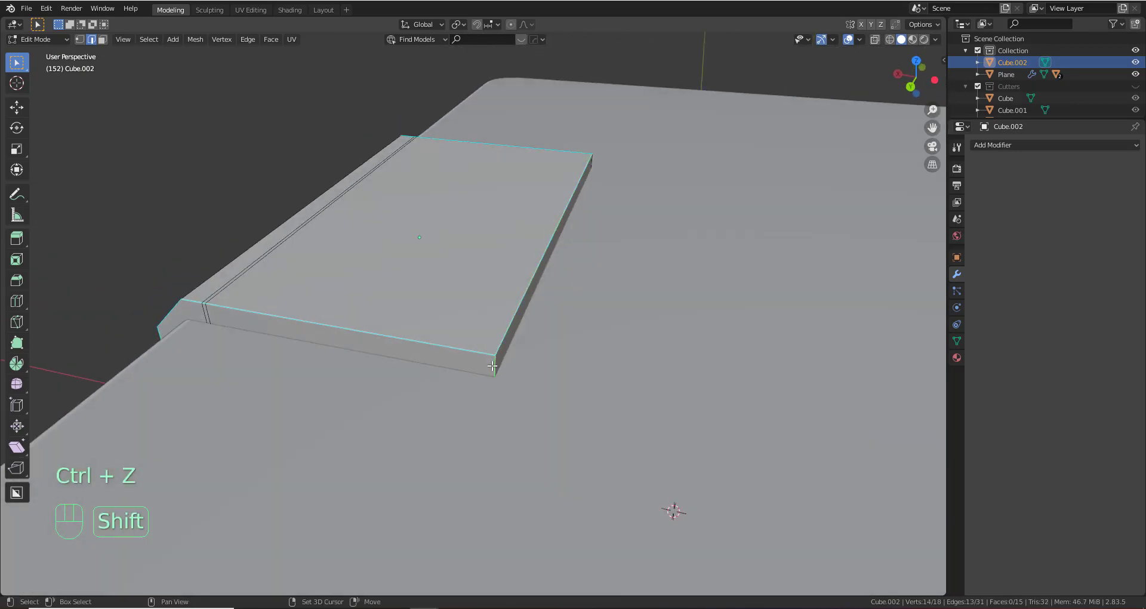
middle_drag(516, 414, 521, 375)
shift+click(490, 227)
middle_drag(623, 293, 604, 400)
shift+click(645, 338)
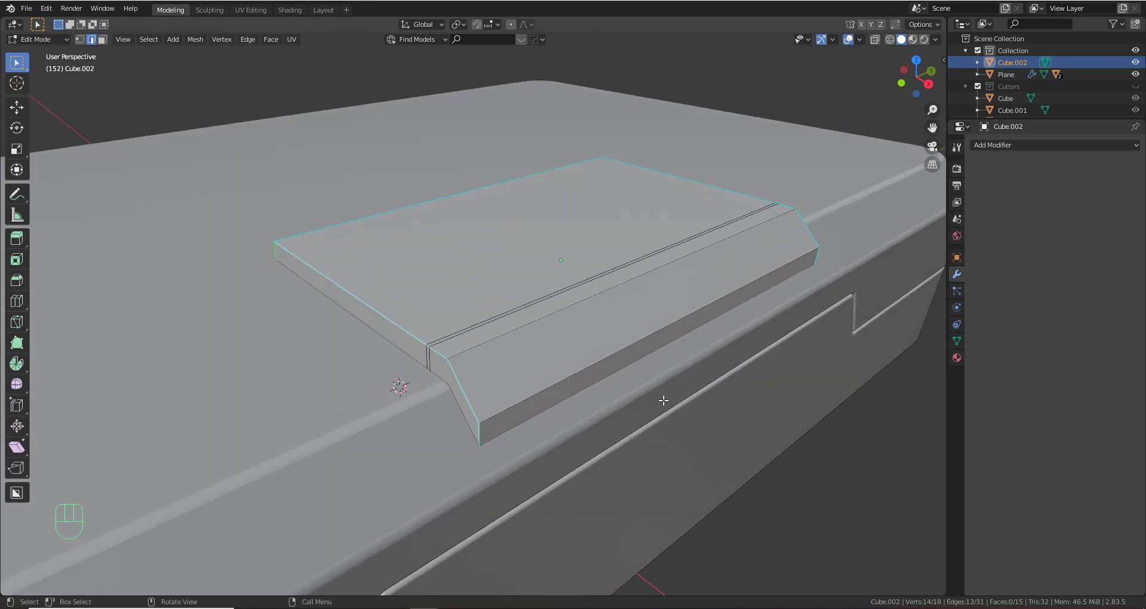
key(ctrl+b)
click(731, 426)
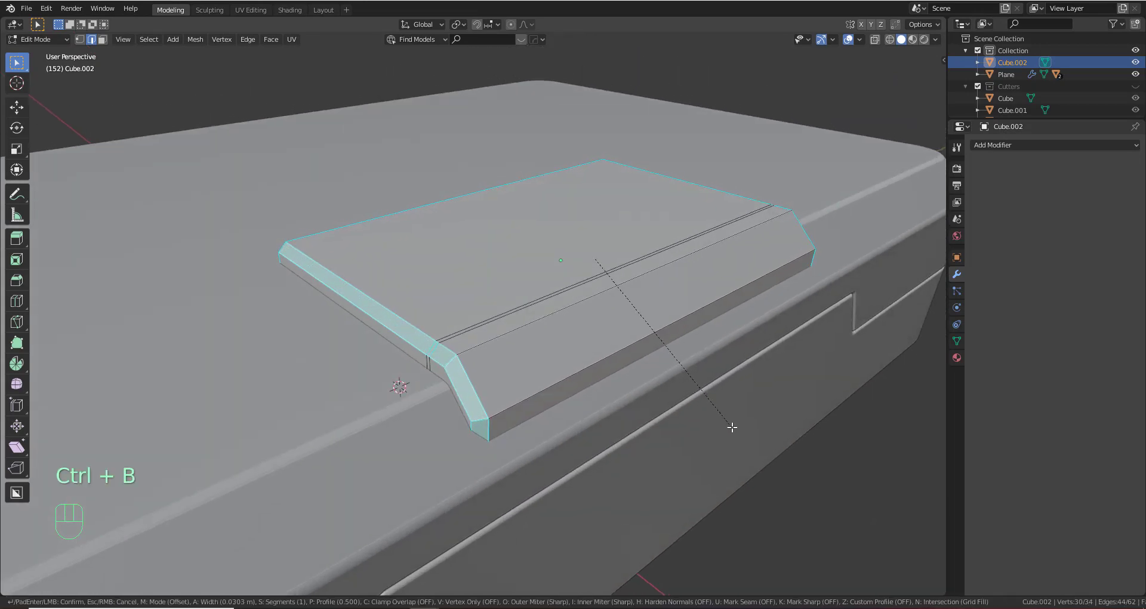
Leave mesh editing of the beveled plate and join it to the case lid with a non-destructive Union boolean
middle_drag(732, 428, 570, 338)
key(Tab)
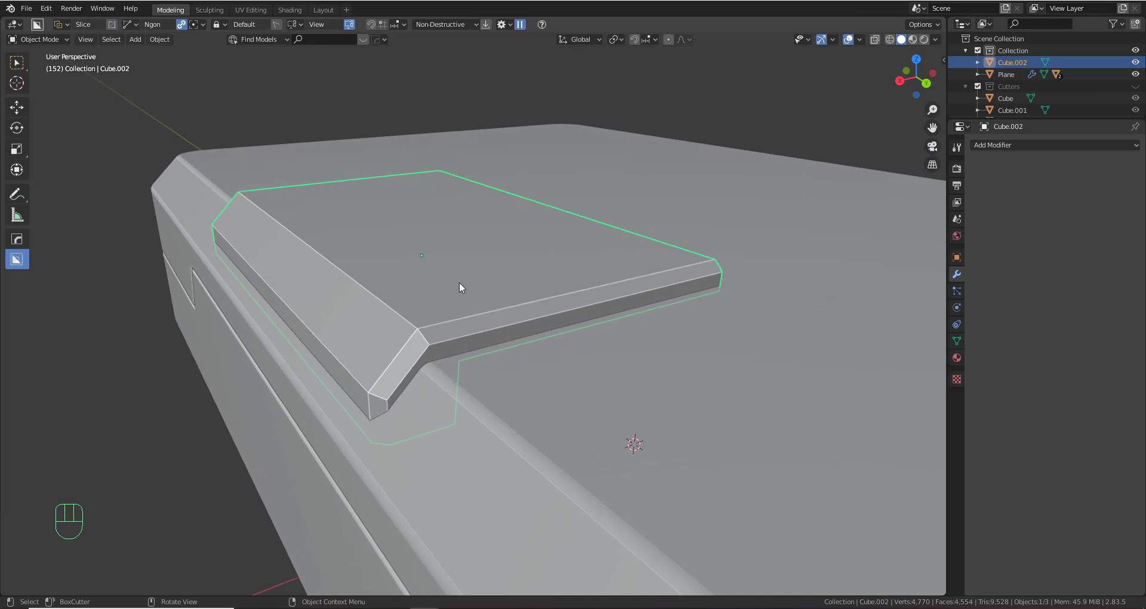
middle_drag(526, 324, 571, 363)
key(ctrl+space)
shift+click(623, 356)
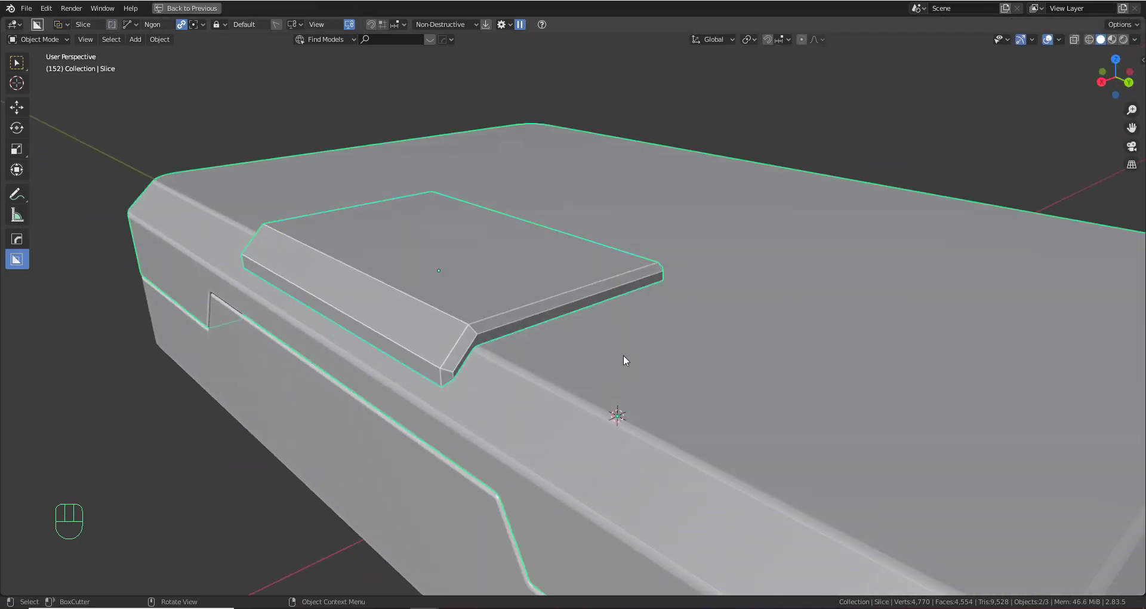
key(q)
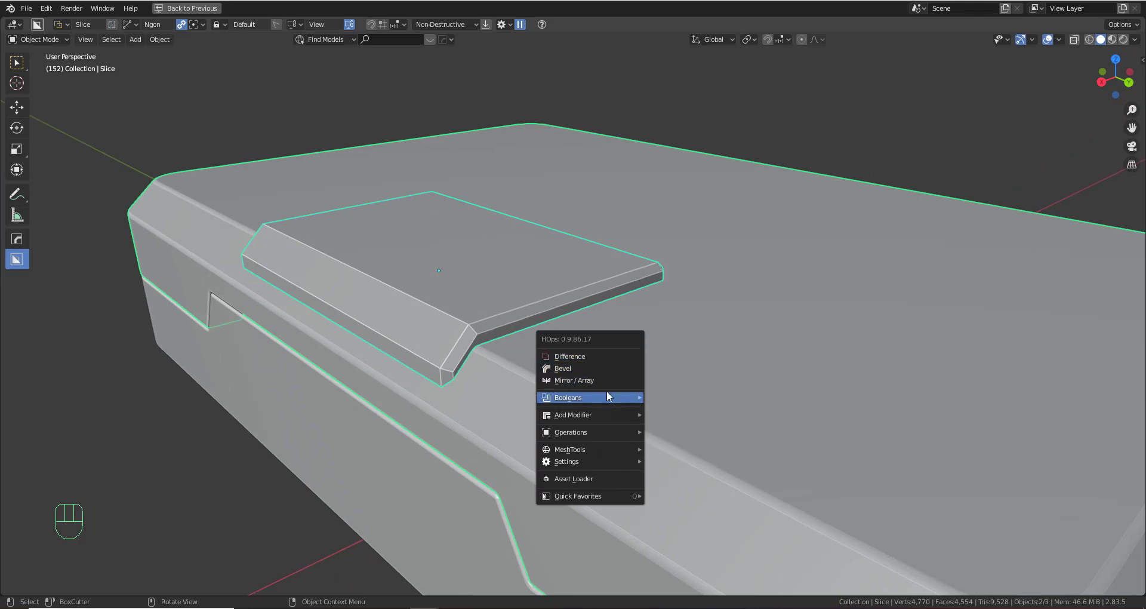
click(606, 392)
key(shift+q)
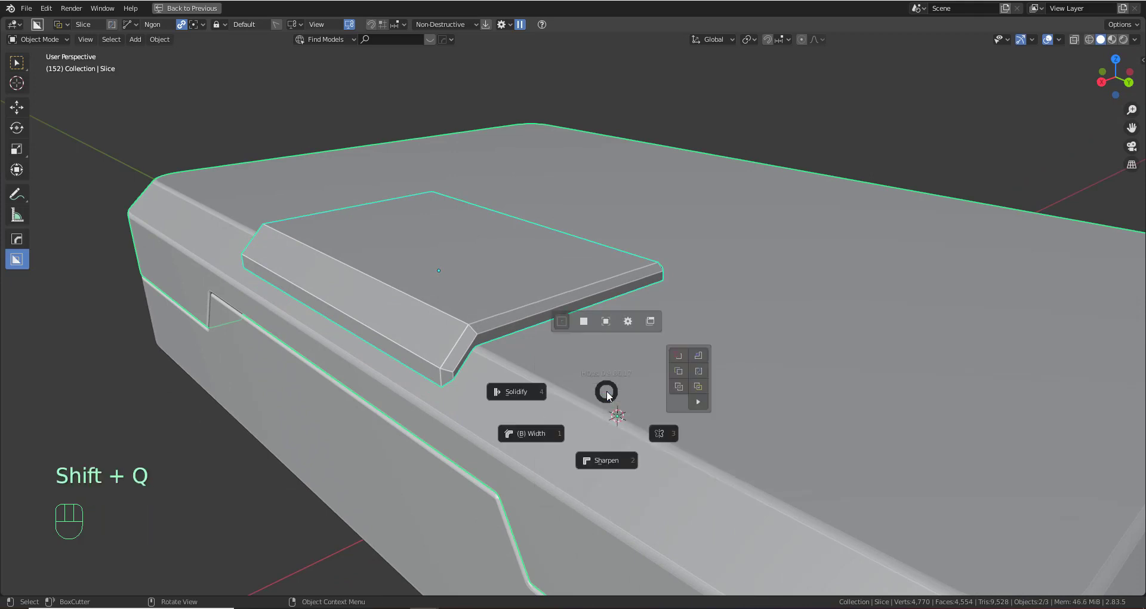
click(683, 367)
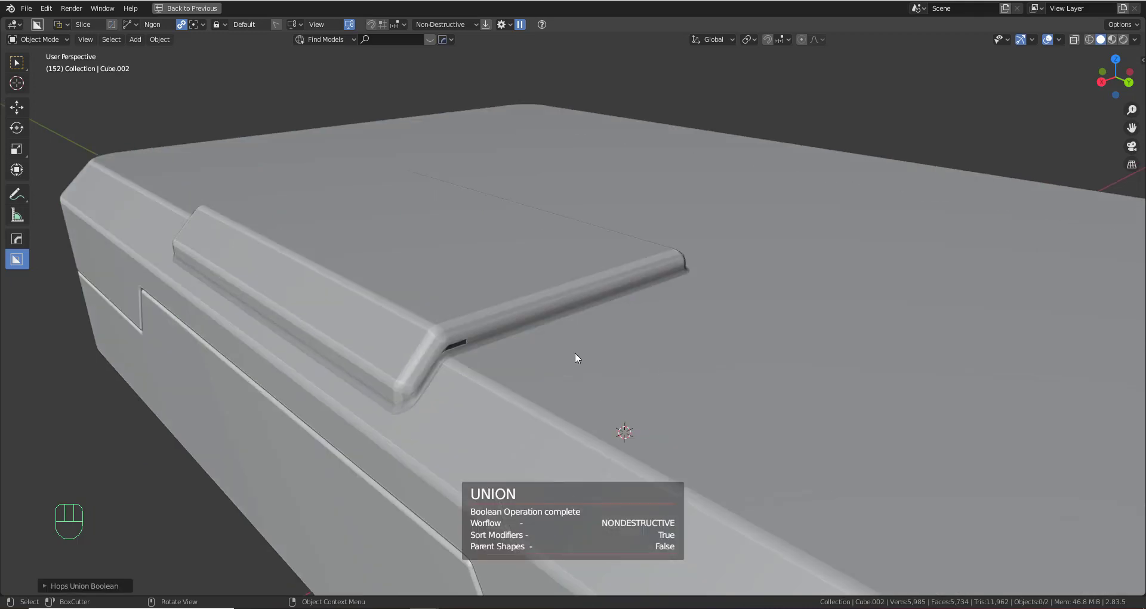
mouse_move(556, 347)
shift+middle_down()
mouse_move(590, 357)
mouse_move(571, 355)
shift+middle_up()
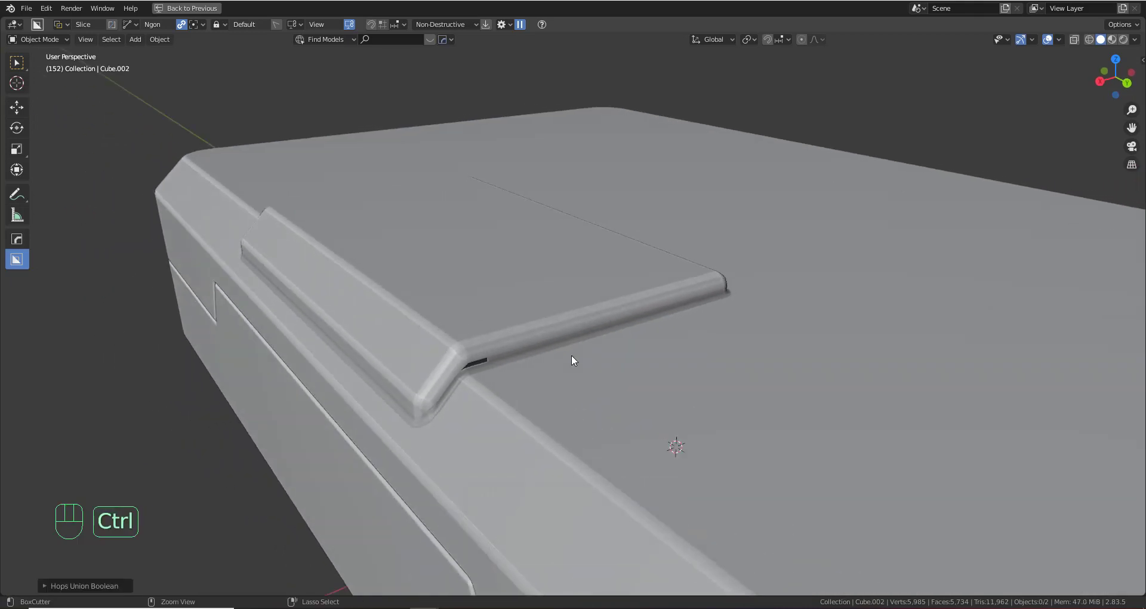
Show the Cutters collection with only the plate object Cube.002 visible, hiding Cube, Cube.001 and Cutter
key(ctrl+space)
click(1113, 95)
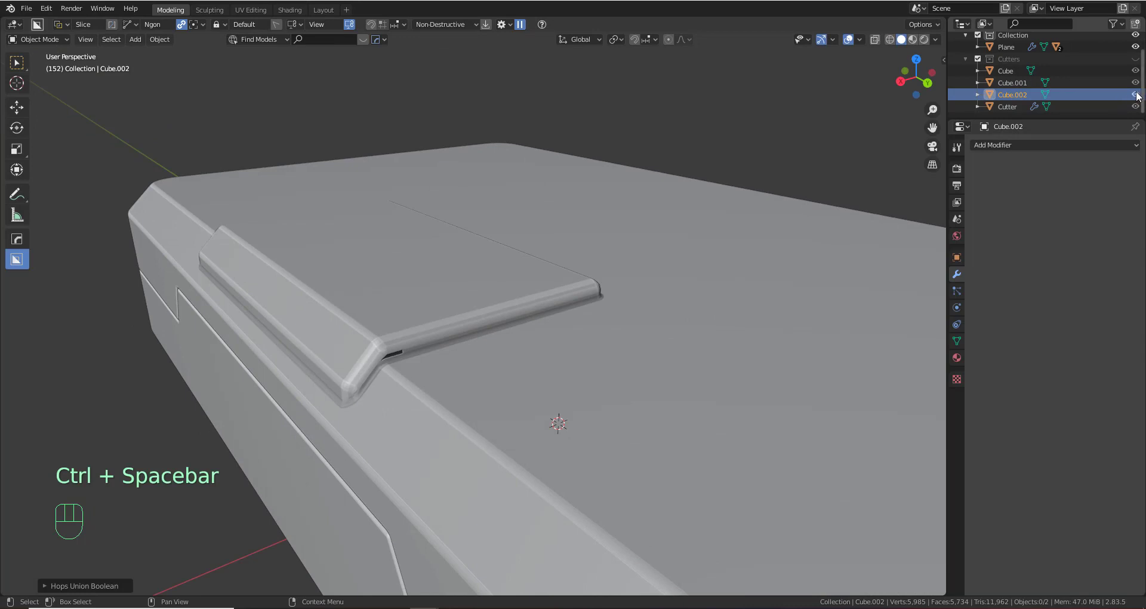
click(1135, 58)
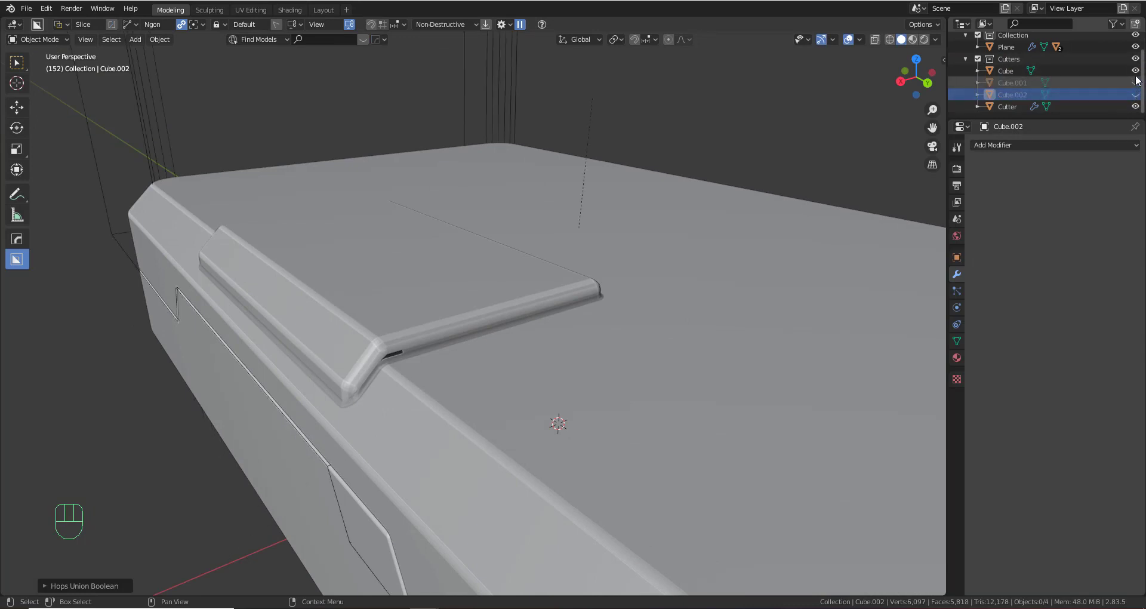
click(1135, 71)
click(1135, 95)
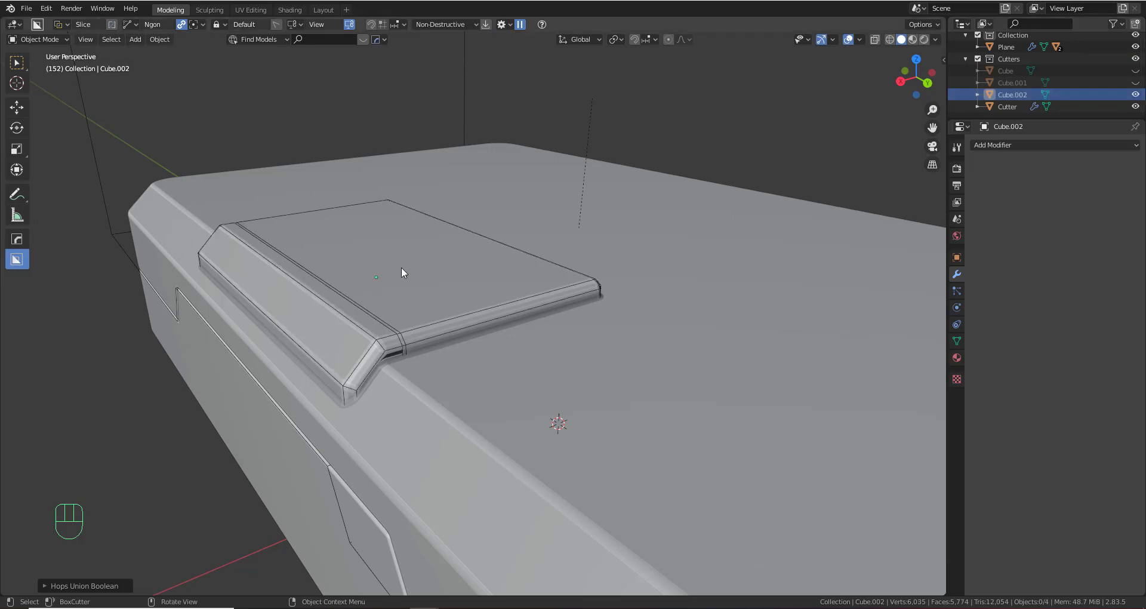
click(100, 202)
key(h)
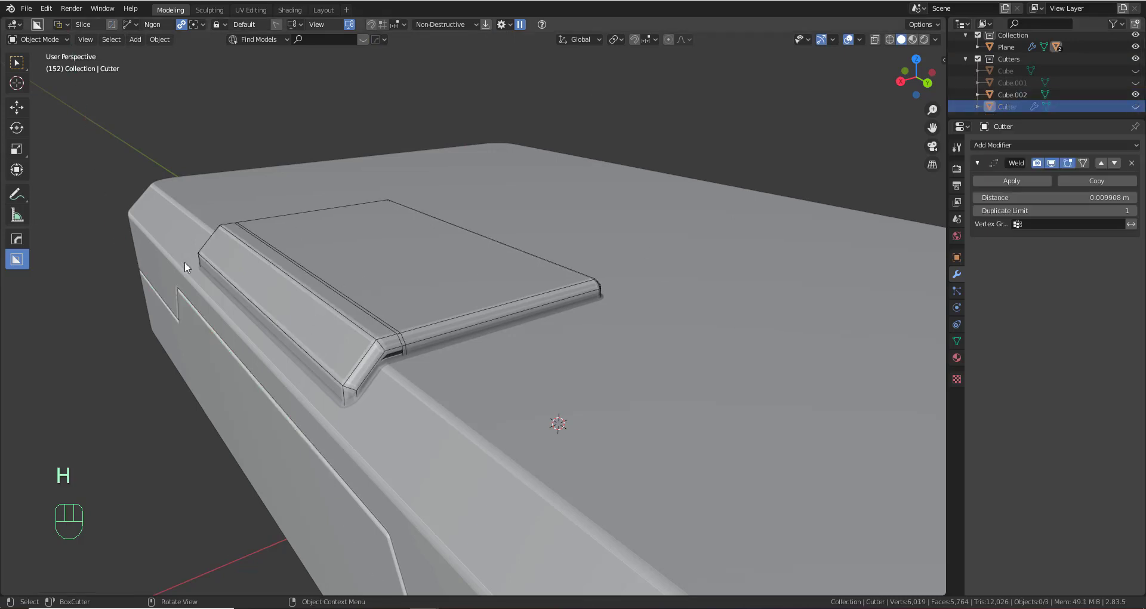
Select the plate cutter Cube.002 and shift it along the X axis to close the gap at its front bend
click(388, 331)
click(366, 341)
shift+middle_drag(438, 335, 515, 332)
middle_drag(514, 332, 591, 389)
key(g)
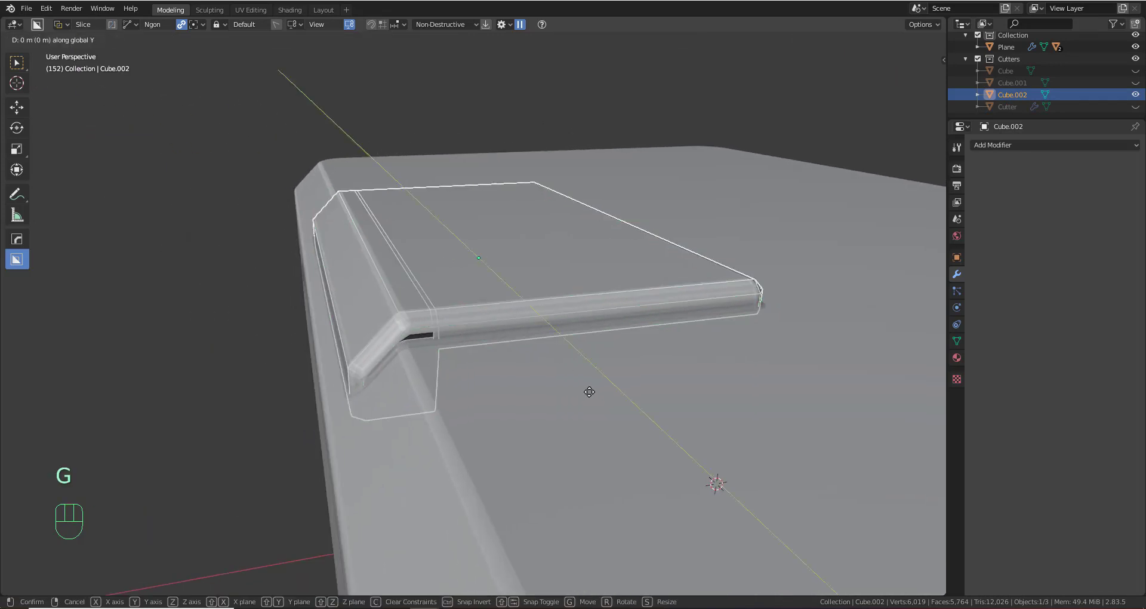
key(x)
click(493, 370)
middle_drag(493, 370, 493, 385)
scroll(492, 371, up, 1)
Fine-tune the plate cutter's position along the X and Z axes and hide it
key(g)
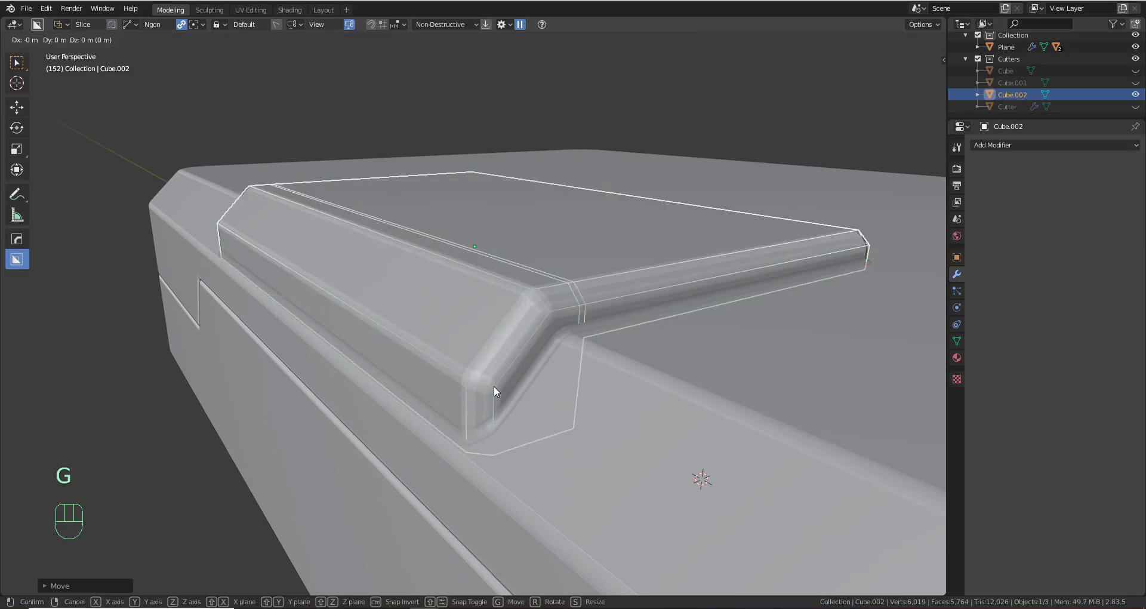
key(x)
click(499, 385)
middle_drag(630, 391, 615, 384)
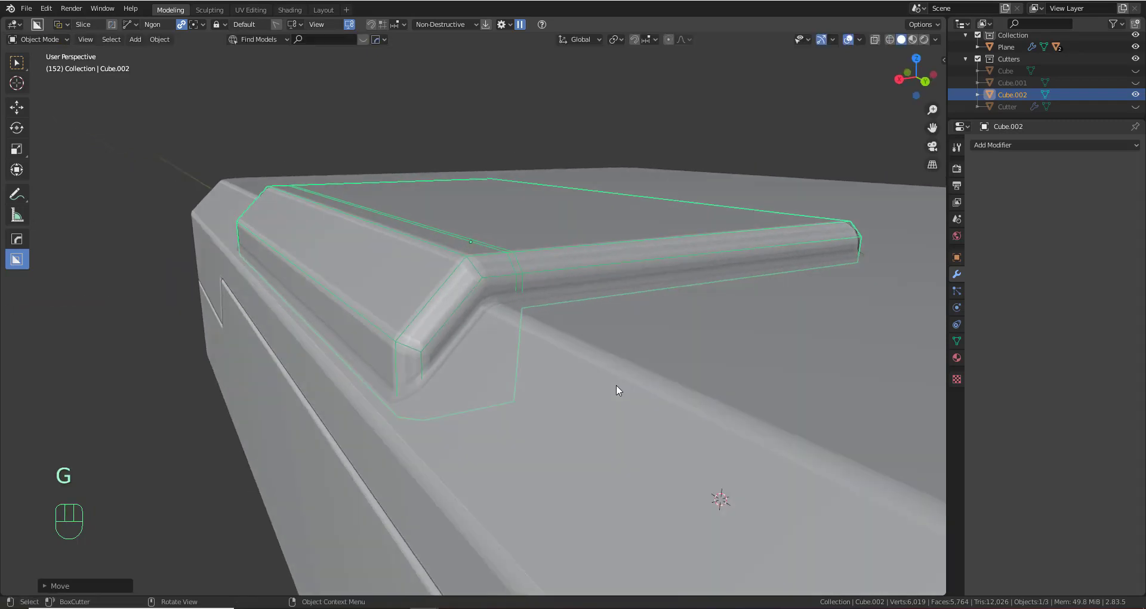
key(g)
key(z)
click(603, 353)
middle_drag(473, 367, 656, 377)
key(h)
Set the lid's HardOps bevel to a width of about 0.0095 m with 6 segments
key(q)
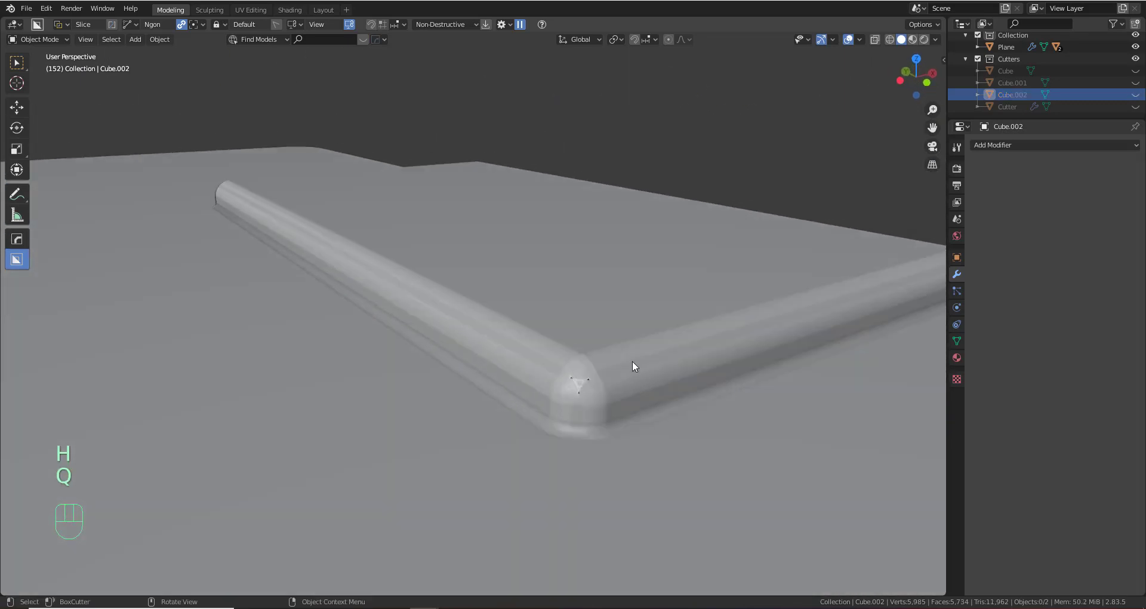
click(637, 360)
key(q)
click(667, 361)
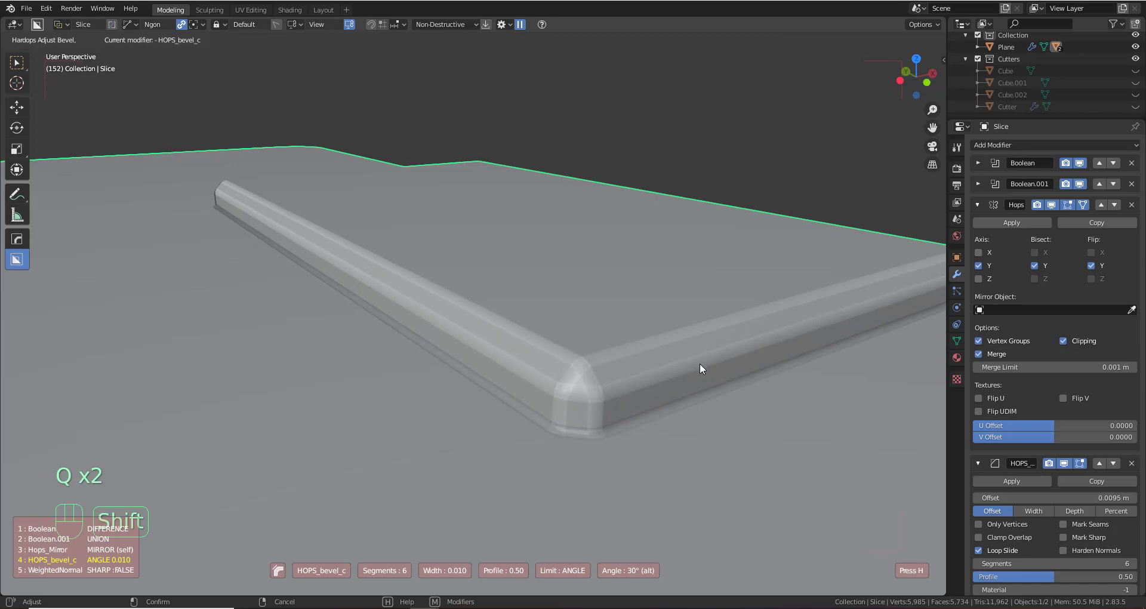
click(698, 364)
scroll(695, 366, down, 6)
middle_drag(695, 367, 558, 394)
scroll(552, 379, up, 3)
scroll(558, 394, up, 4)
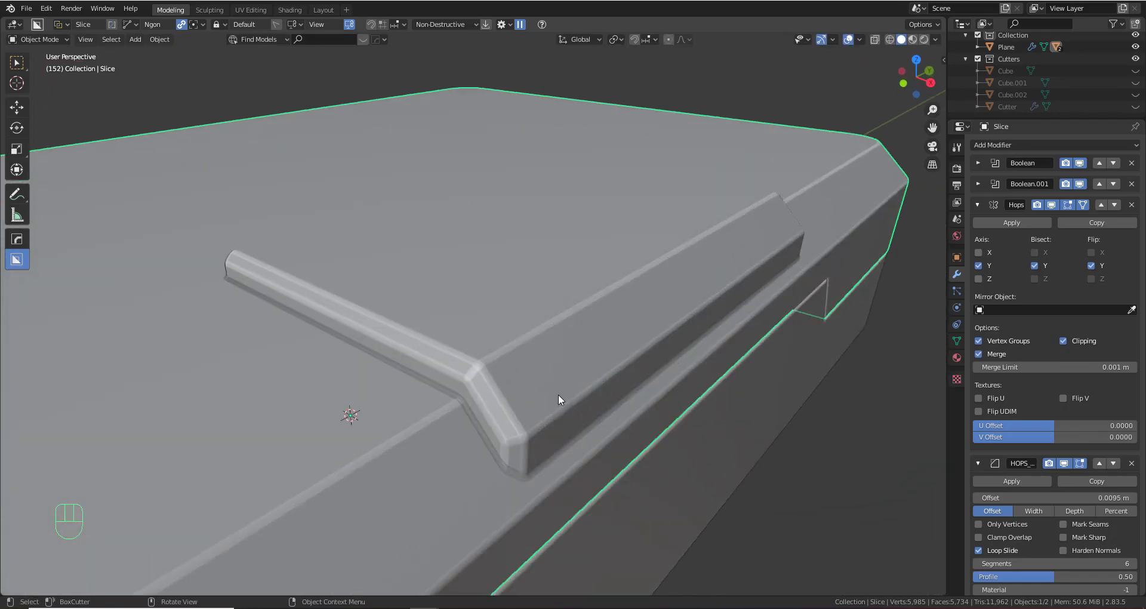
scroll(557, 393, down, 8)
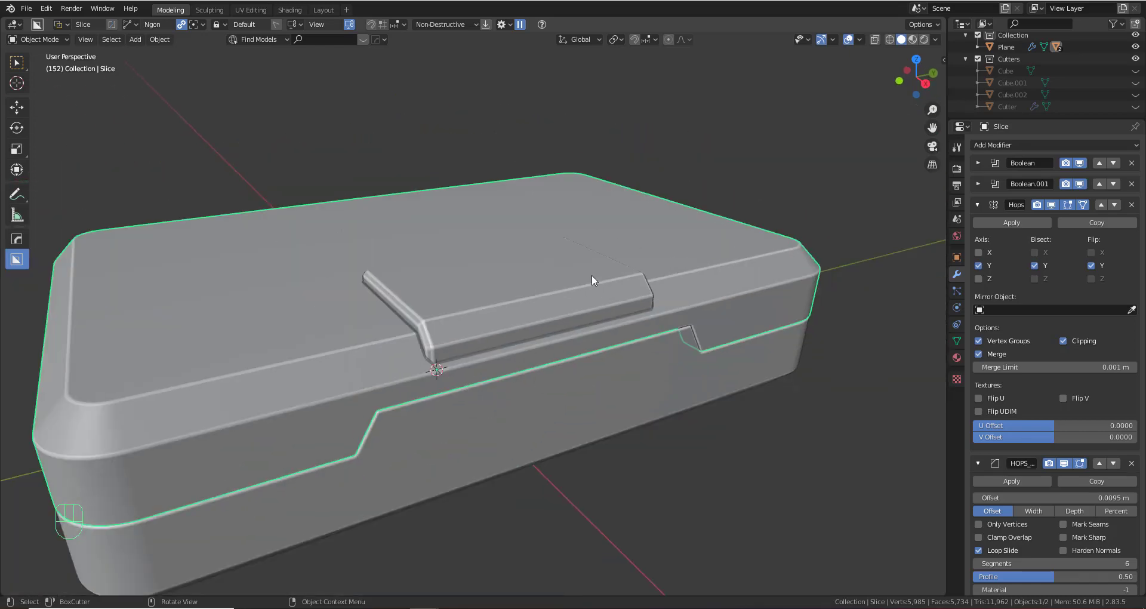
Run HardOps Csharp on the lid to apply its boolean modifiers while keeping the mirror, bevel and weighted normals
key(q)
click(590, 257)
scroll(675, 308, down, 2)
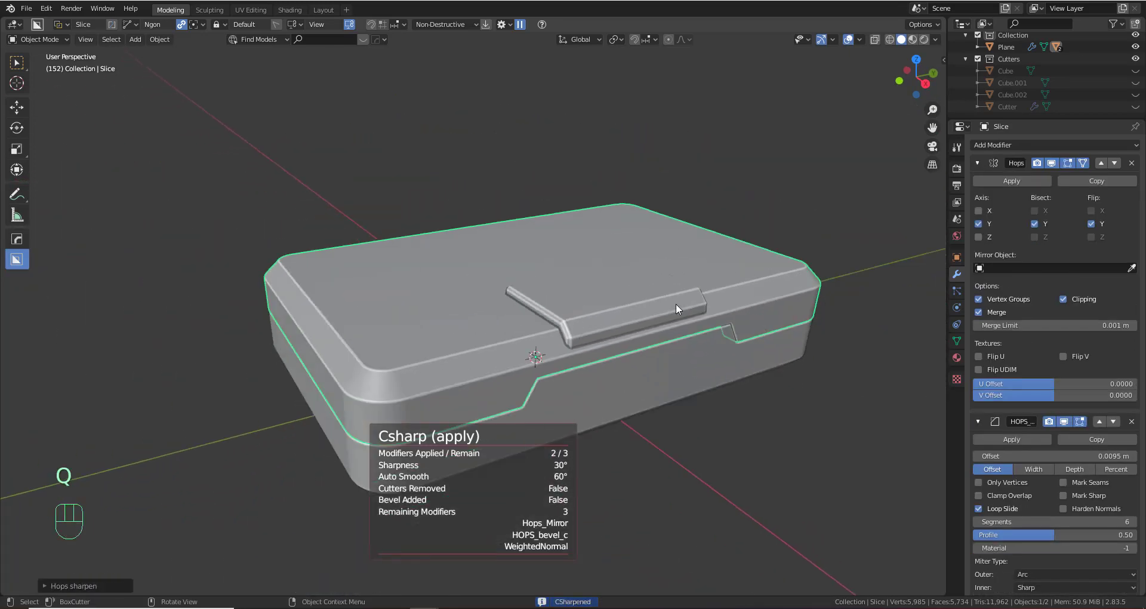
middle_drag(675, 303, 642, 408)
scroll(642, 408, up, 3)
middle_drag(586, 316, 621, 329)
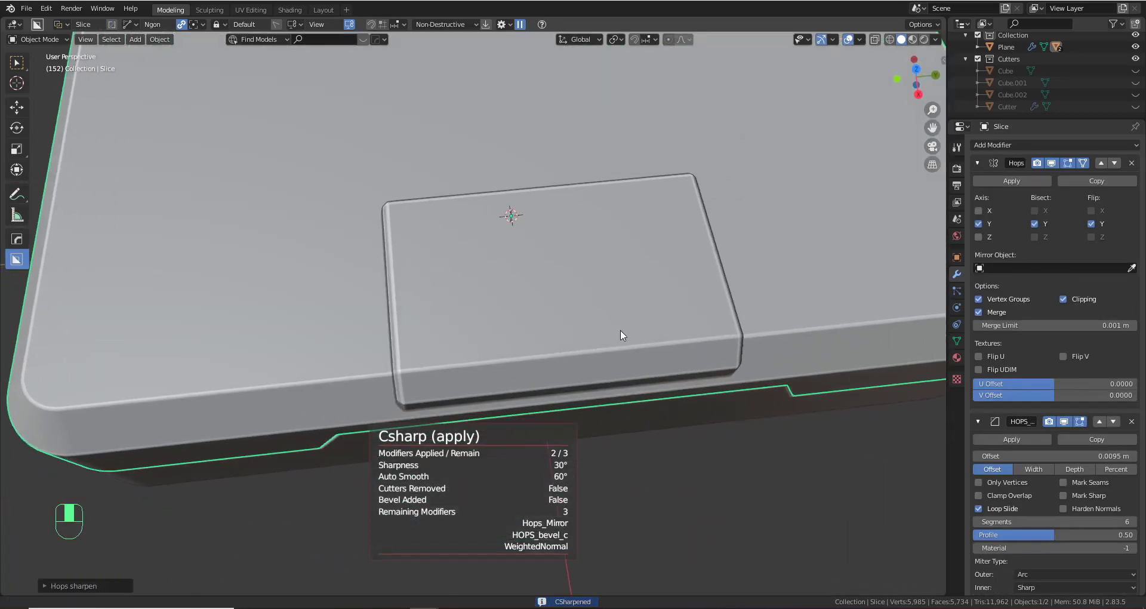
Slice a wide rectangular panel out of the rear part of the plate's top with an object-aligned BoxCutter box
key(d)
mouse_move(363, 179)
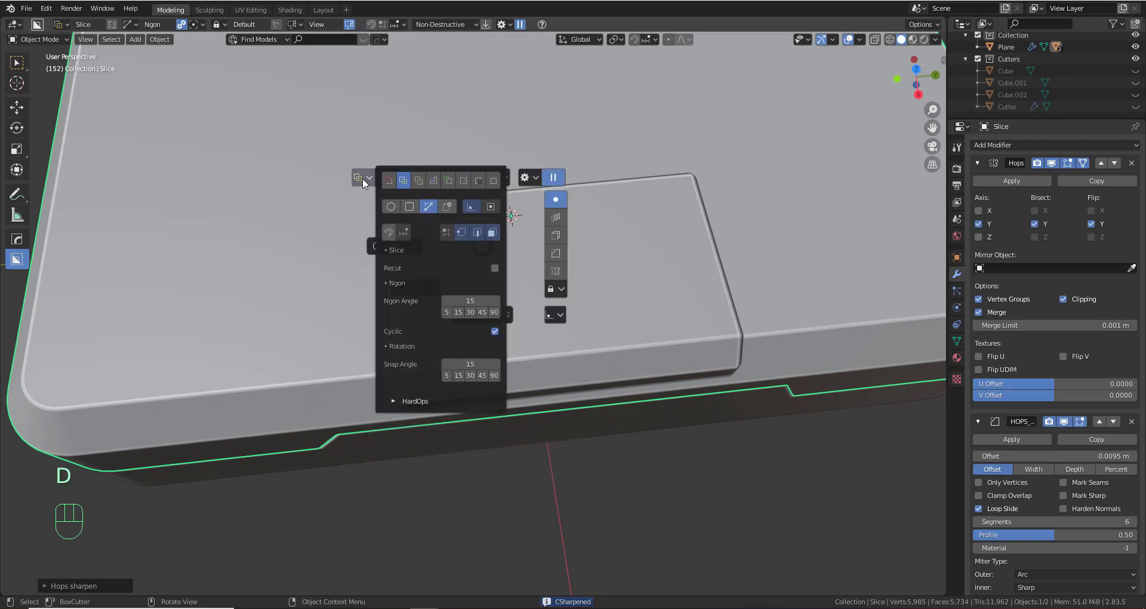
click(410, 207)
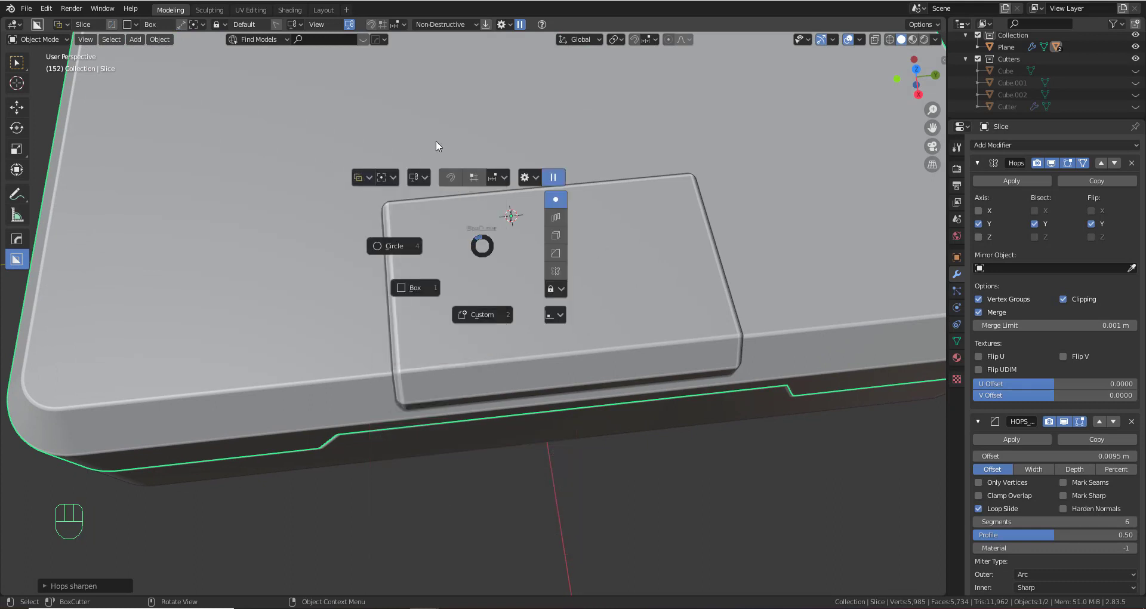
mouse_move(418, 178)
click(460, 180)
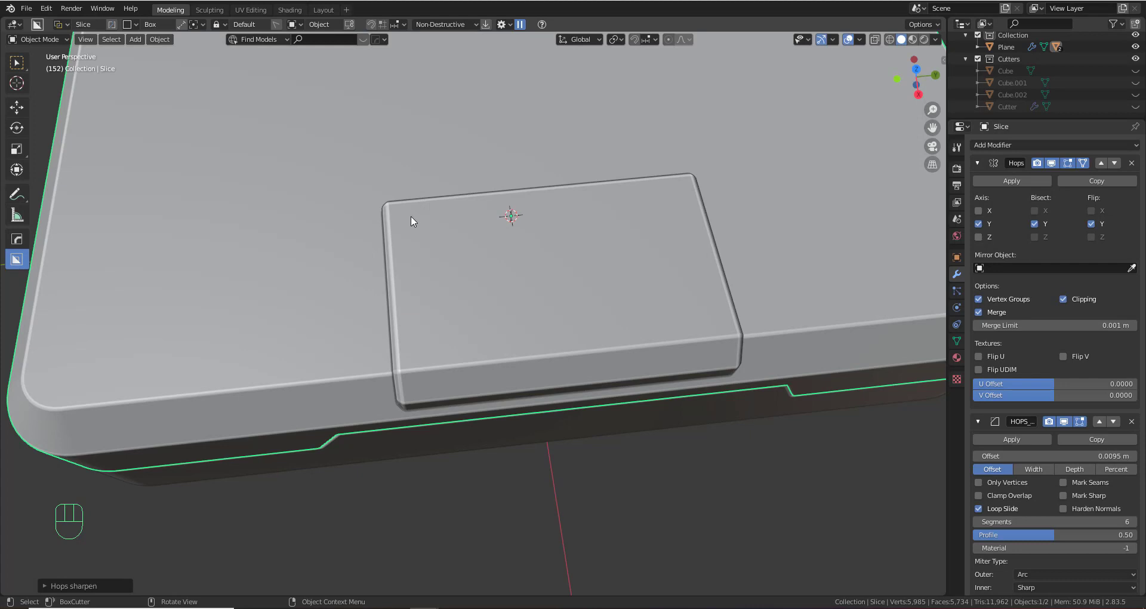
mouse_move(404, 214)
mouse_down()
mouse_move(514, 258)
mouse_move(703, 294)
mouse_move(712, 275)
mouse_move(716, 294)
mouse_move(707, 257)
mouse_up()
click(707, 265)
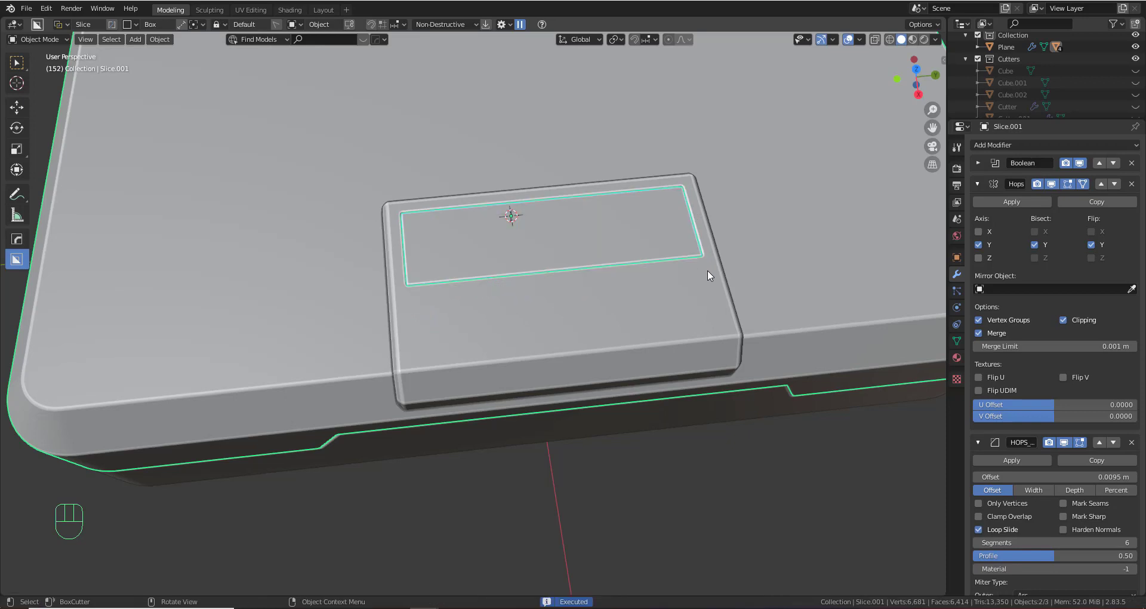
Sharpen the sliced pieces with HardOps Csharp, applying the slice boolean, and isolate the rectangular panel as the selection
scroll(519, 220, up, 3)
shift+middle_drag(518, 223, 478, 289)
key(q)
click(563, 231)
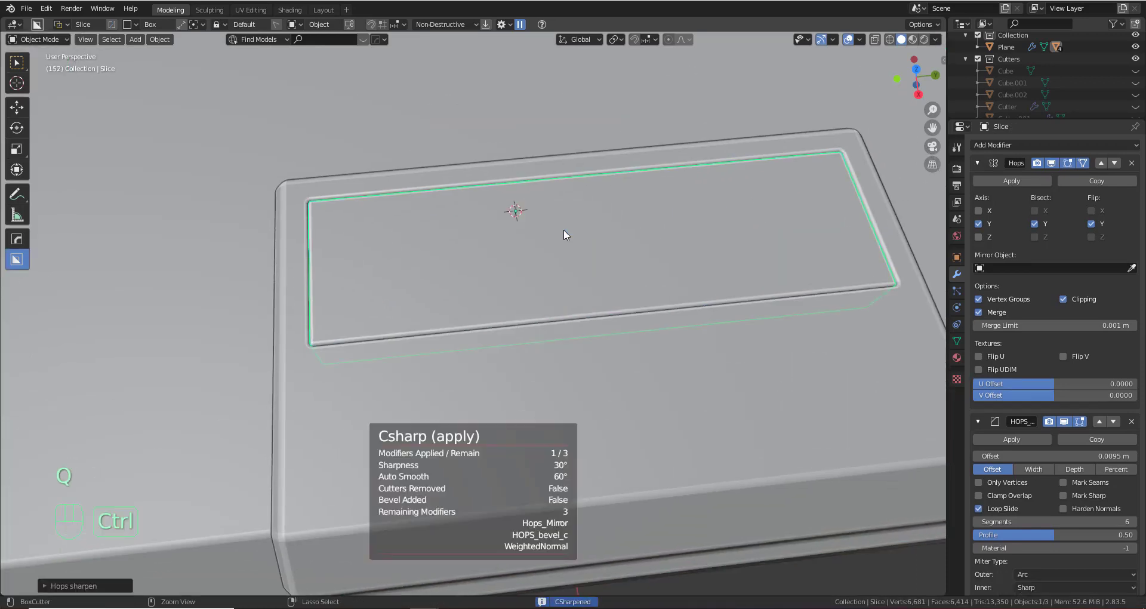
Scale the rectangular panel slightly down along Z and move it along Z so it sits recessed in the plate
key(s)
key(z)
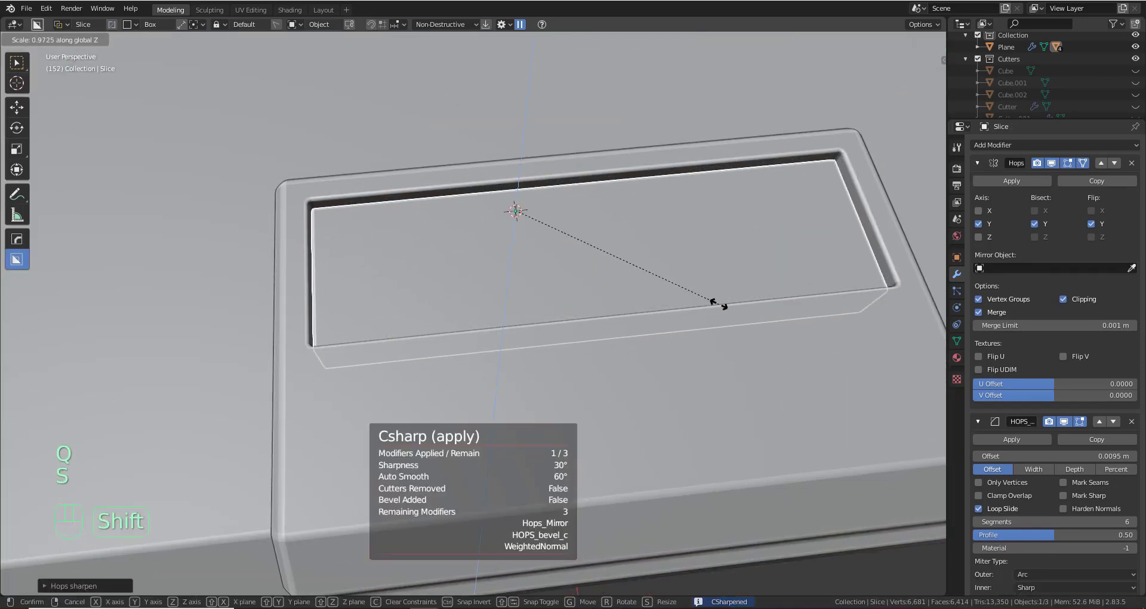
click(737, 310)
key(g)
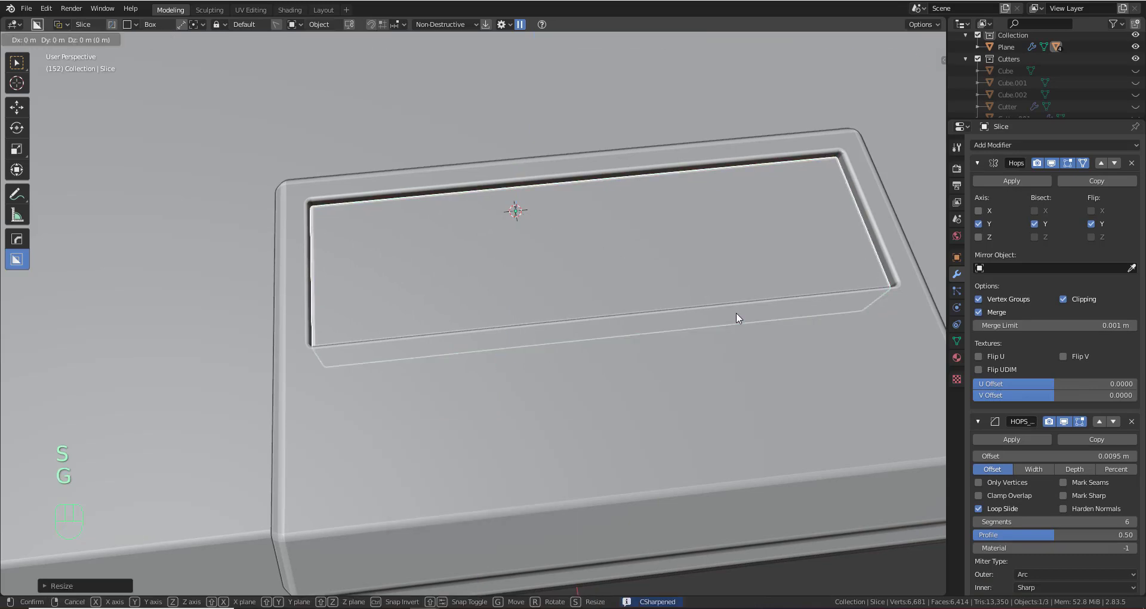
key(z)
click(747, 317)
scroll(747, 318, down, 4)
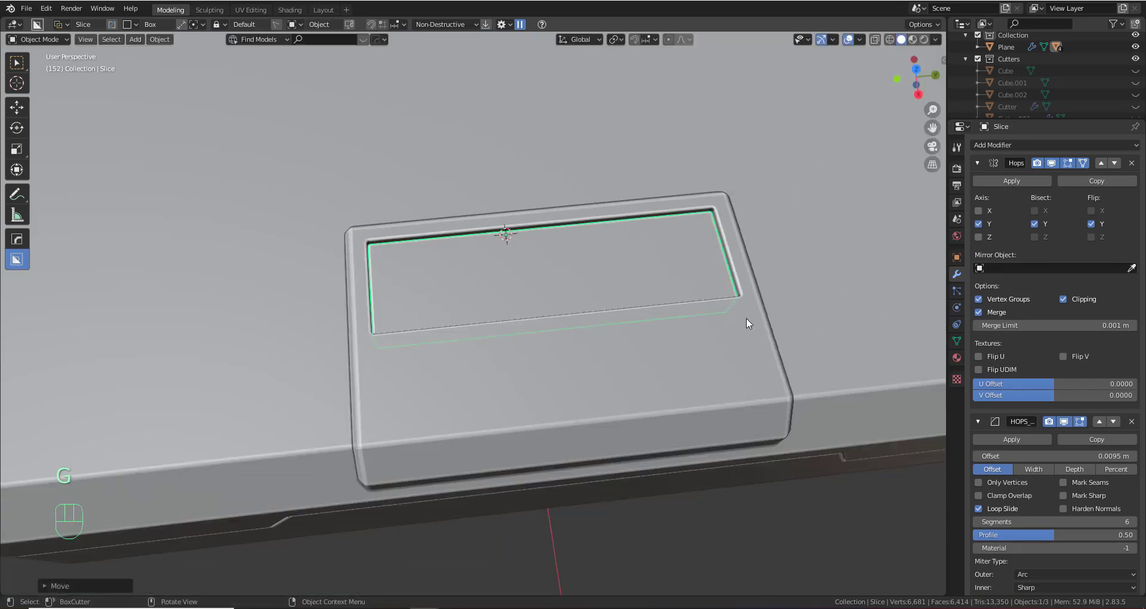
middle_drag(747, 318, 533, 363)
scroll(534, 365, up, 3)
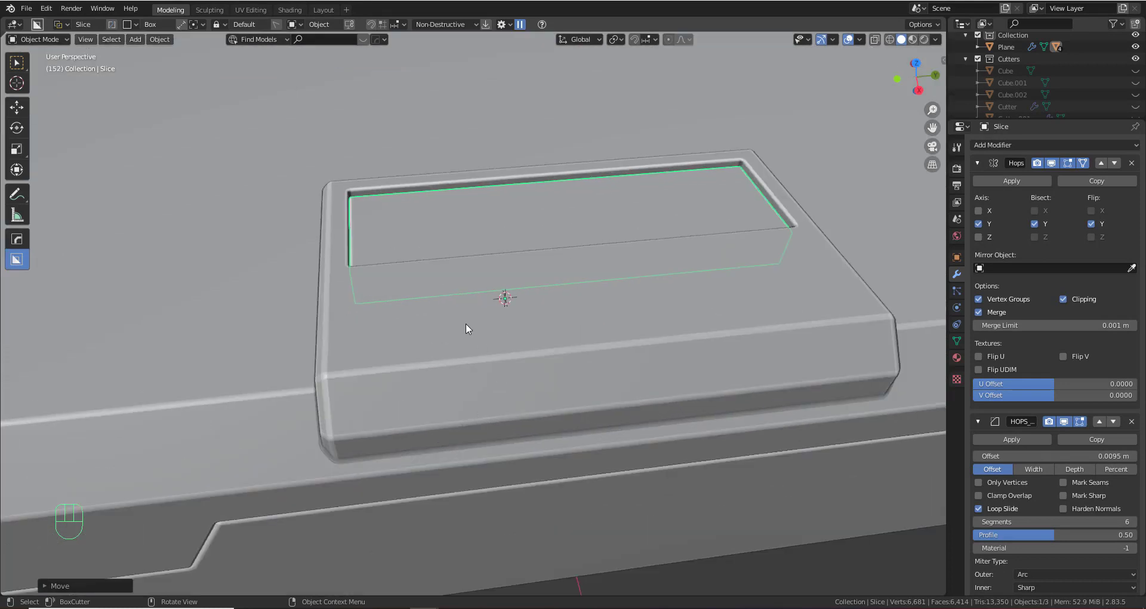
Draw a small rectangular slice shape on the plate in front of the recessed panel's corner and round its corners
click(465, 324)
middle_drag(465, 324, 451, 370)
click(385, 336)
key(d)
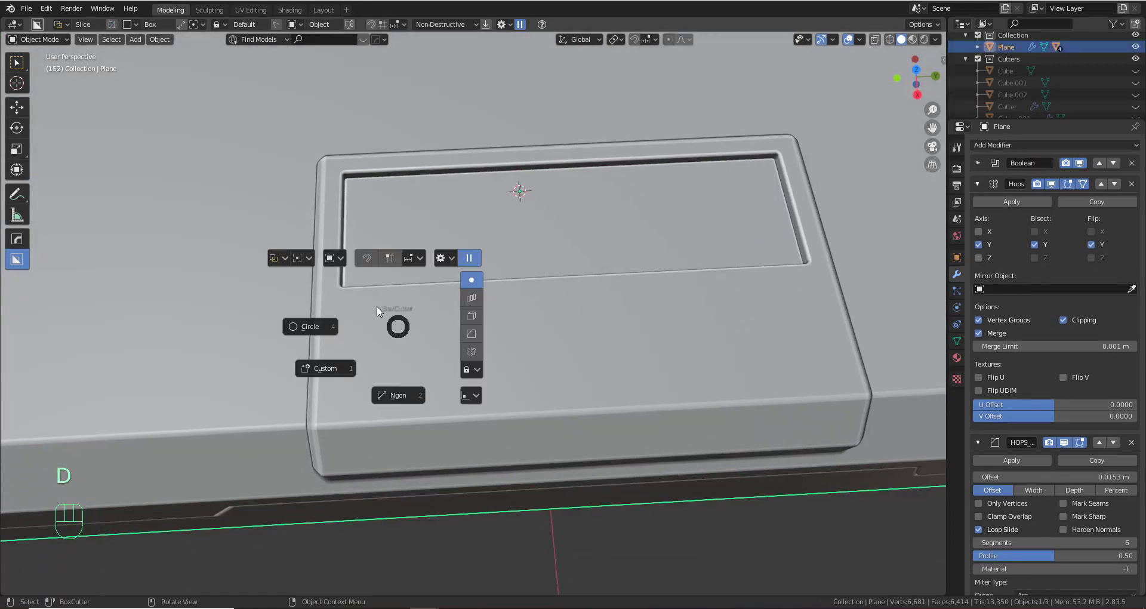
click(322, 347)
drag(359, 309, 437, 347)
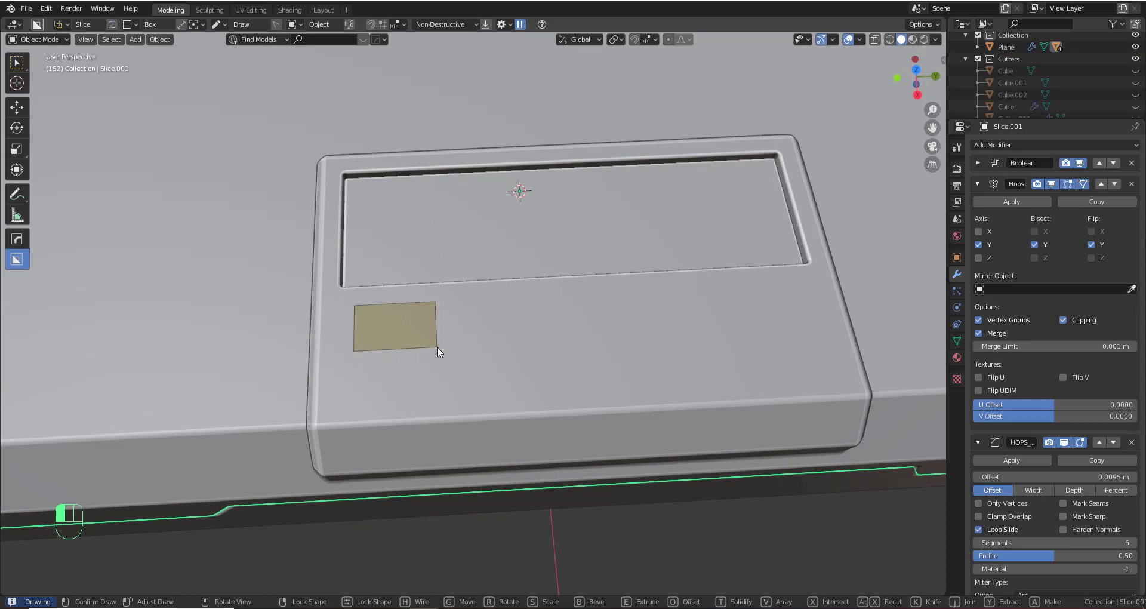
key(b)
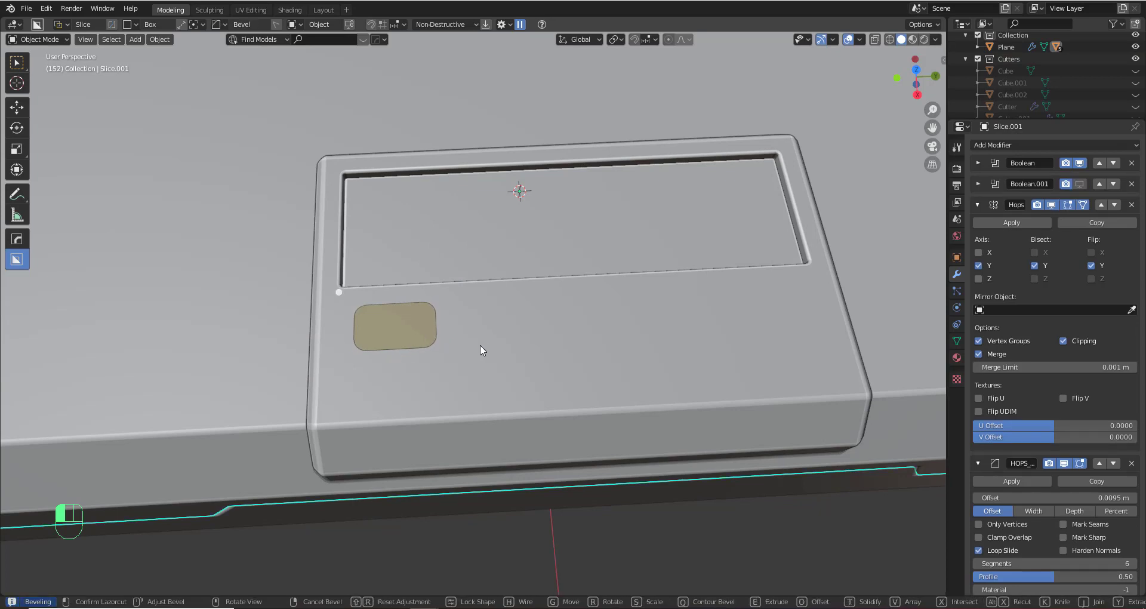
Try slicing a row of four rounded rectangles, arrayed along Y, into the plate, and undo the slice
key(v)
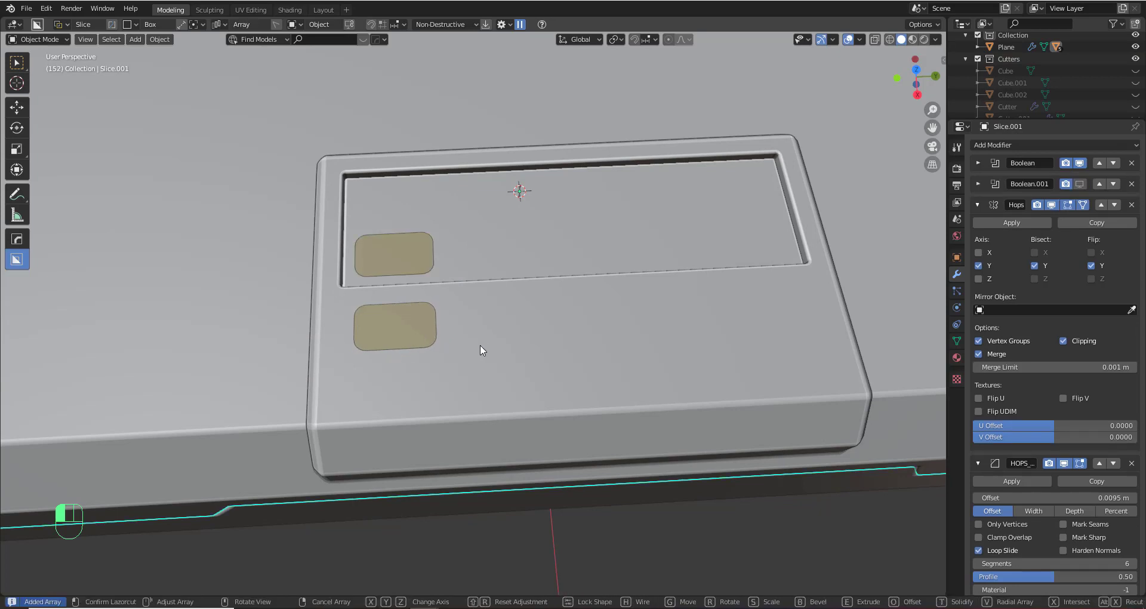
key(y)
drag(480, 345, 449, 345)
scroll(450, 345, up, 2)
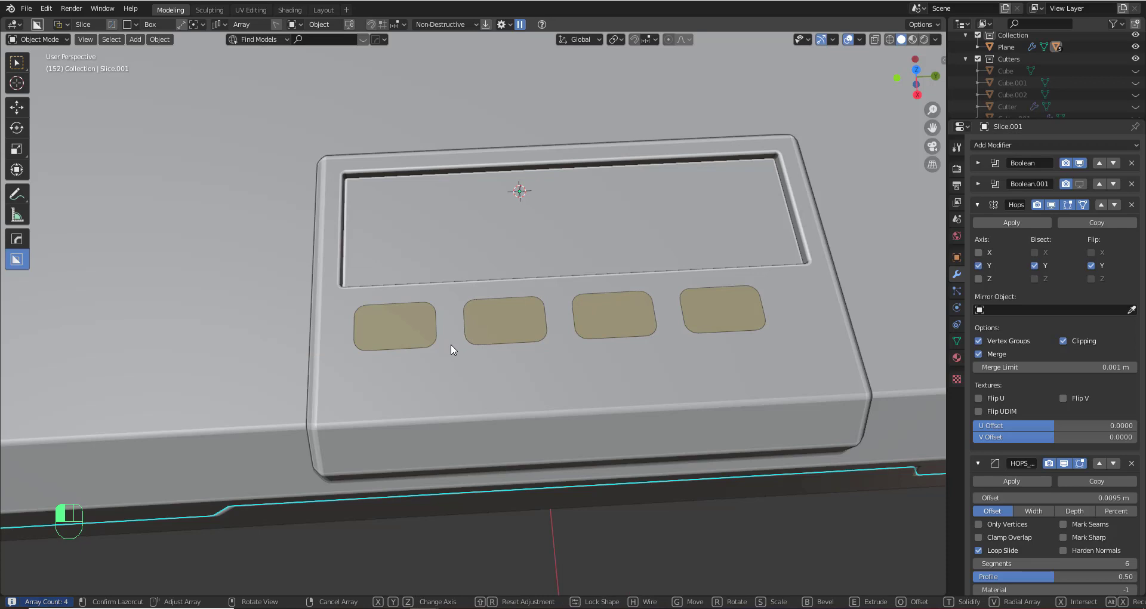
key(shift)
drag(450, 343, 395, 334)
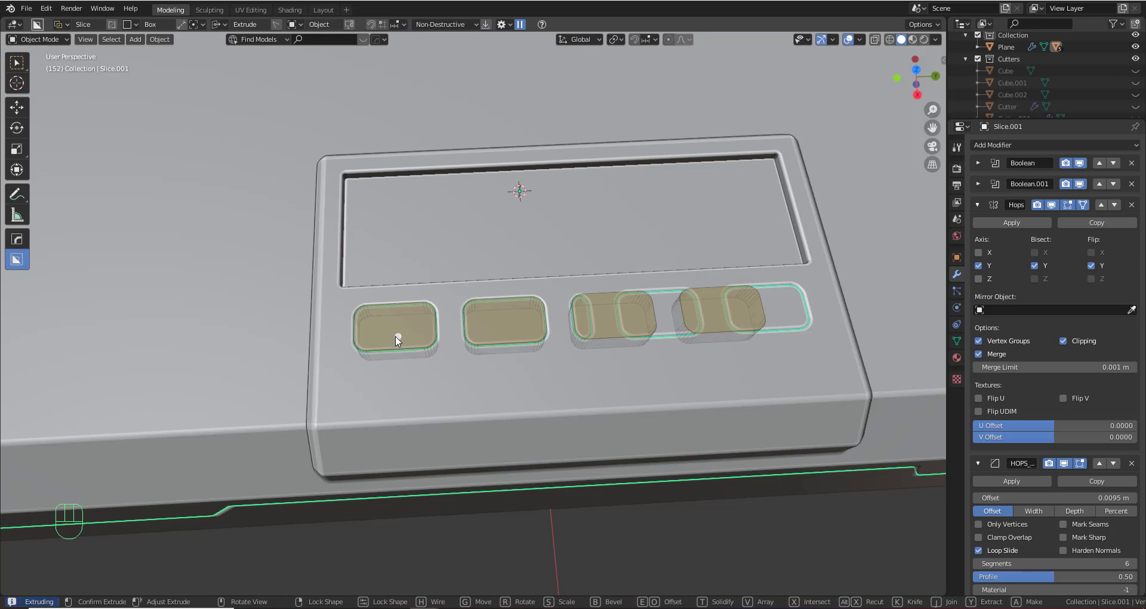
click(396, 337)
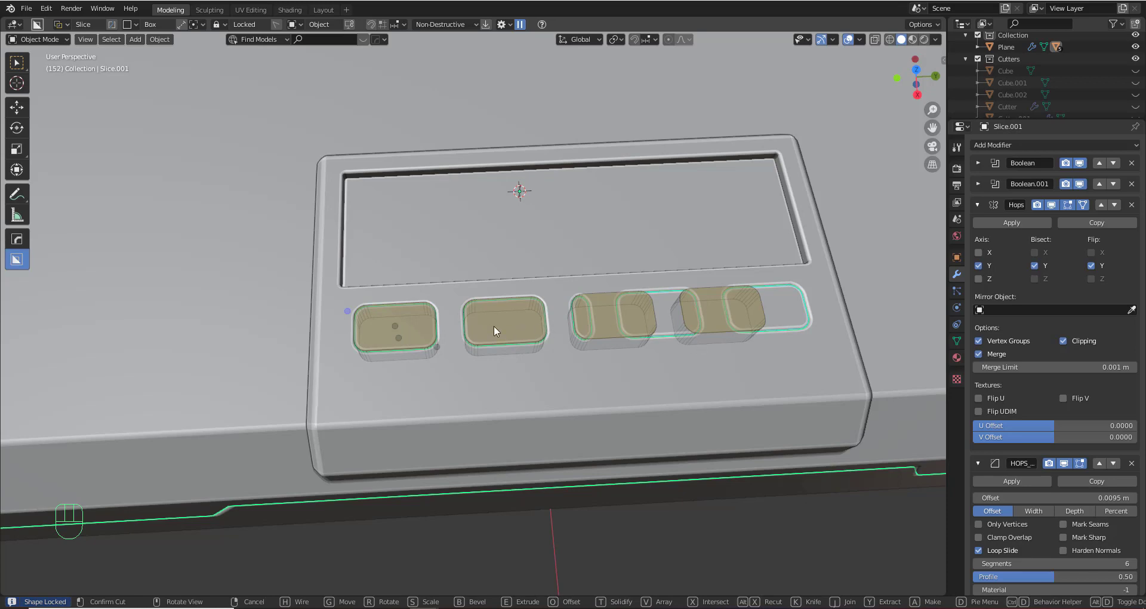
shift+click(656, 353)
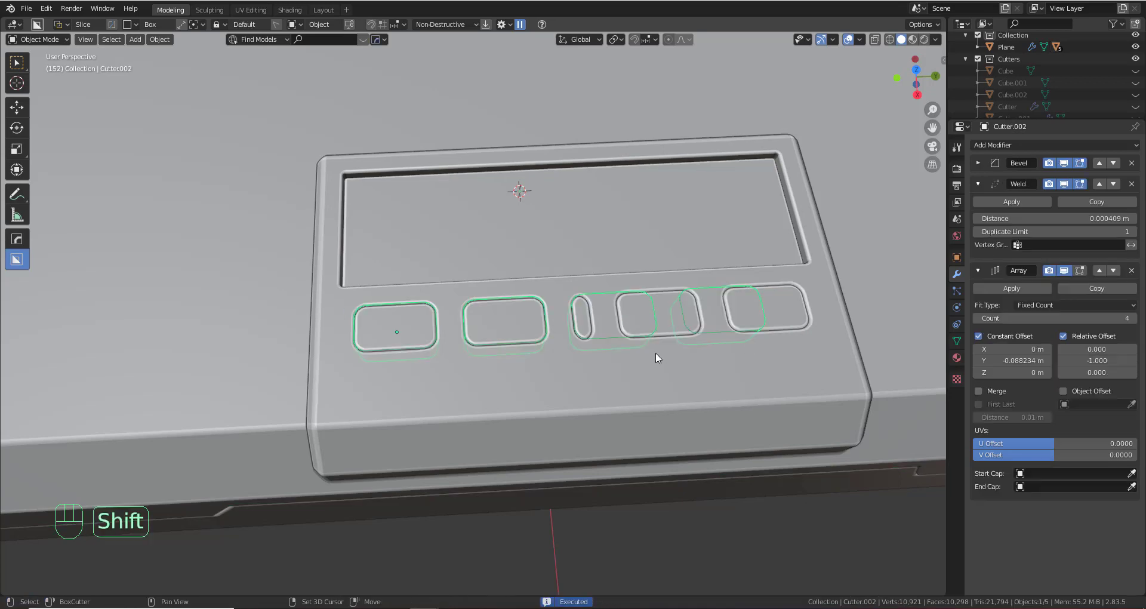
scroll(723, 353, up, 2)
scroll(725, 353, down, 1)
shift+middle_drag(844, 316, 776, 318)
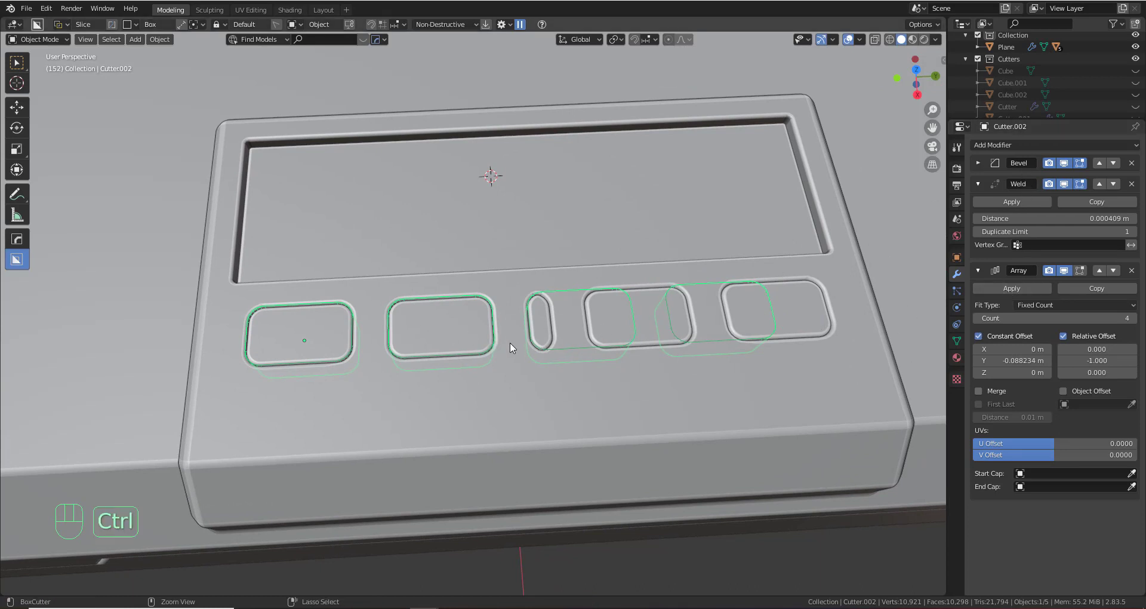
key(ctrl+z)
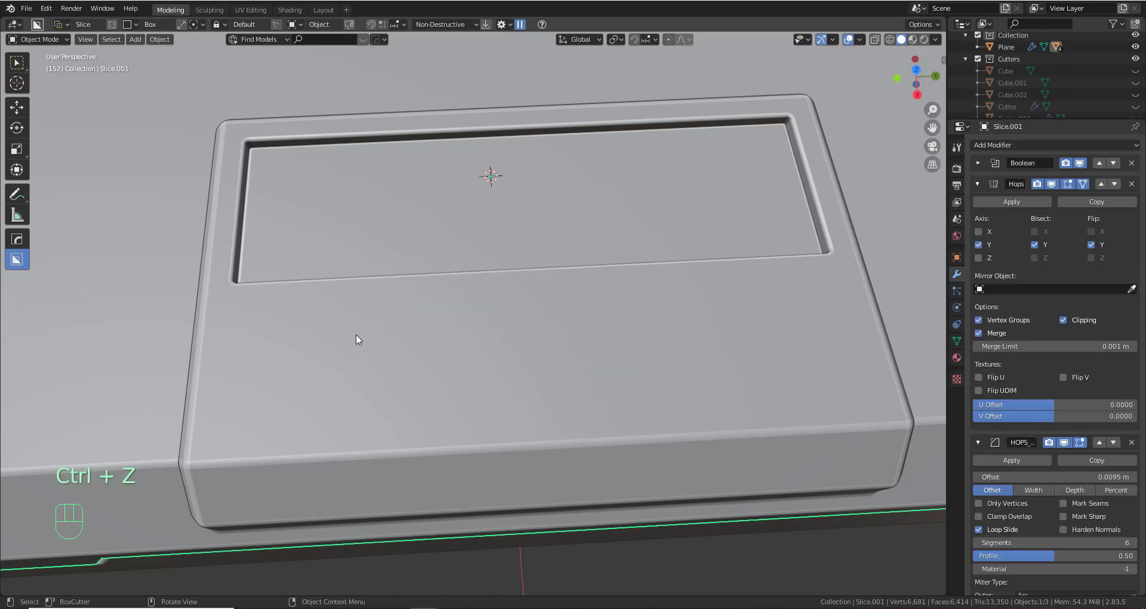
Slice four evenly spaced rounded rectangles into the plate in front of the recessed panel, using one BoxCutter shape arrayed along X
mouse_move(247, 301)
mouse_down()
mouse_move(358, 376)
mouse_move(404, 380)
mouse_up()
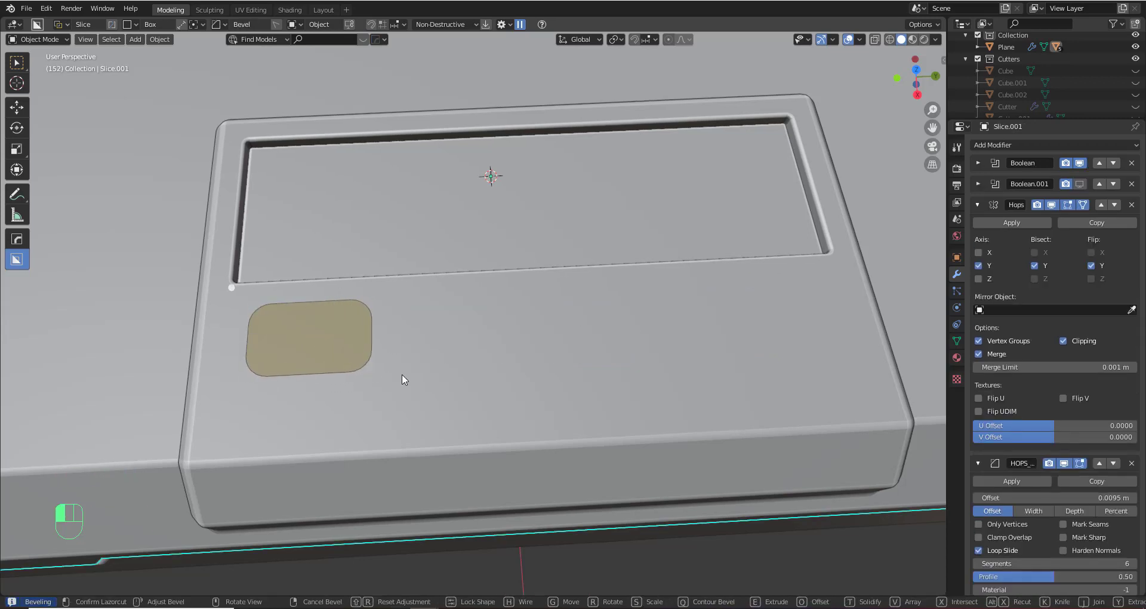
key(v)
key(x)
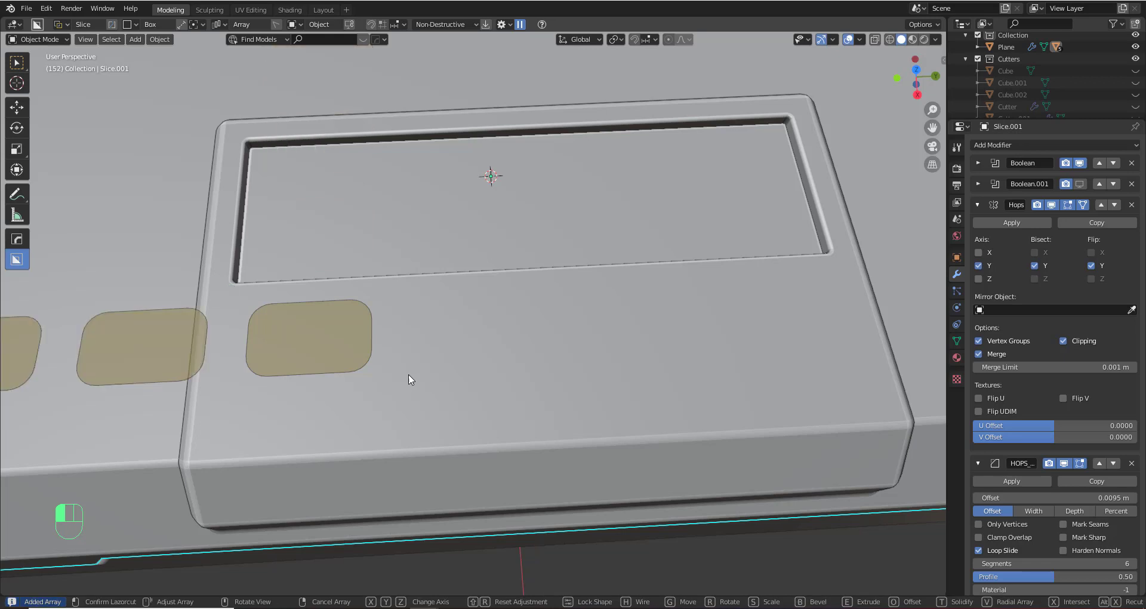
drag(409, 374, 380, 374)
key(shift)
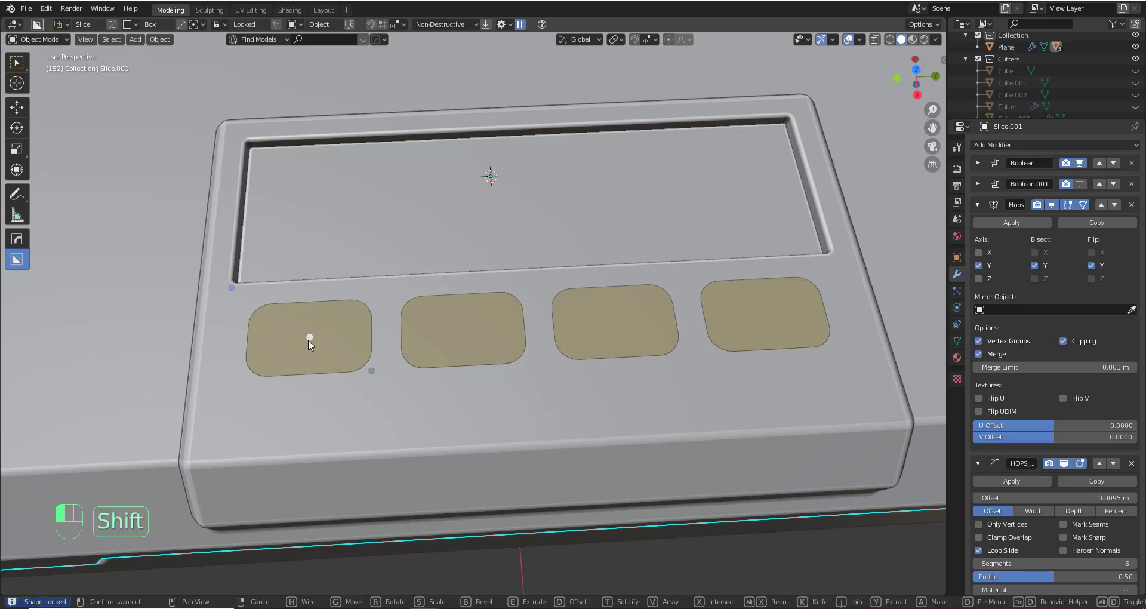
drag(308, 339, 307, 343)
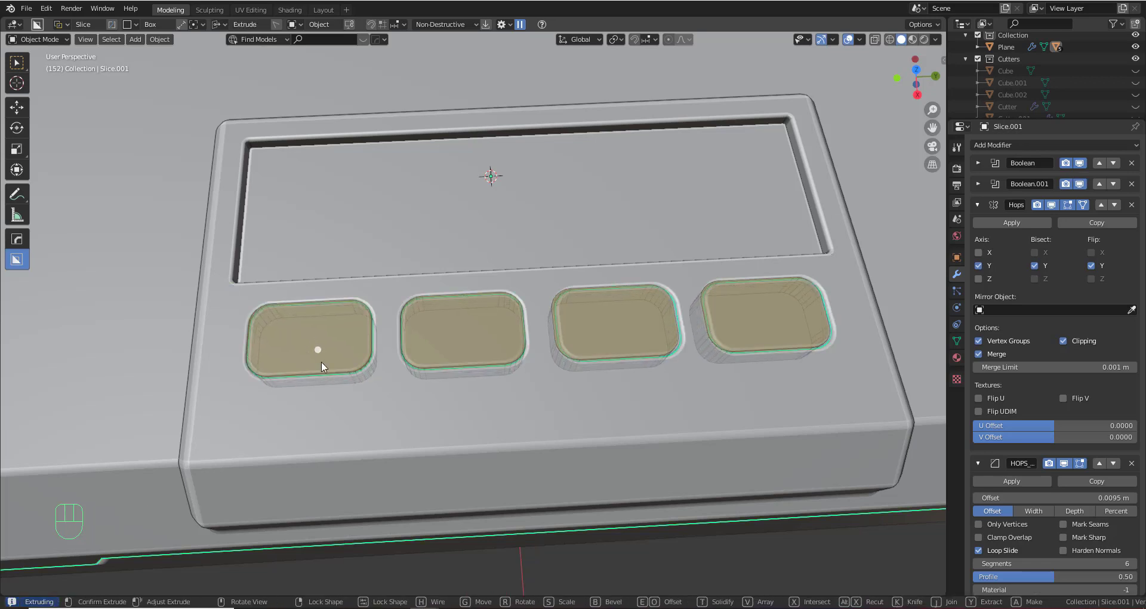
click(396, 401)
Sharpen the sliced button pieces with HardOps Csharp, applying their boolean modifiers
middle_drag(397, 401, 520, 300)
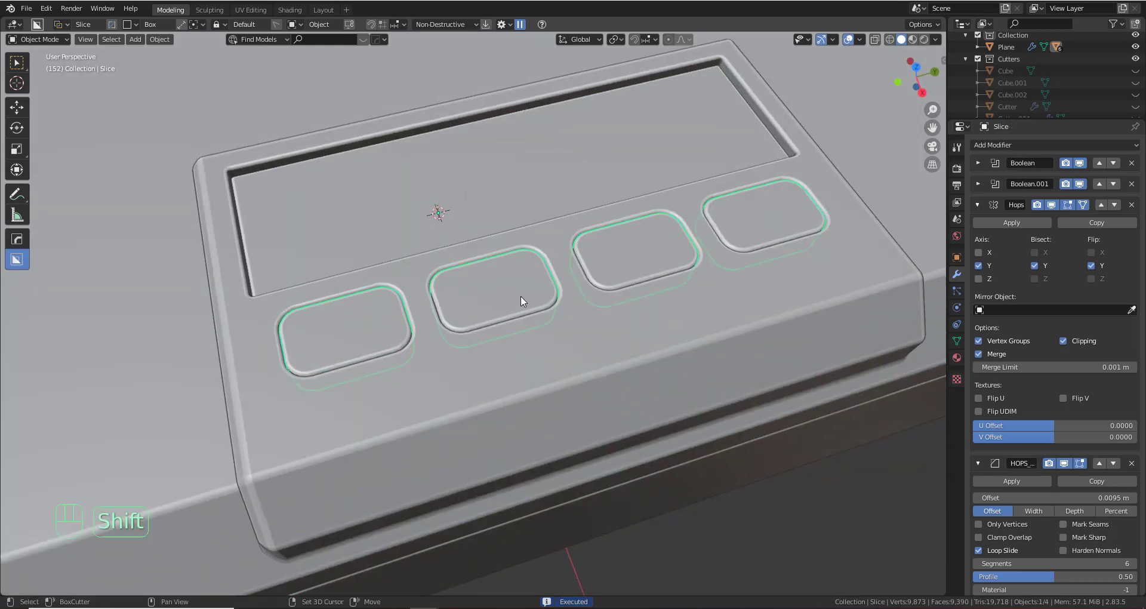
key(q)
ctrl+click(553, 278)
scroll(543, 339, up, 3)
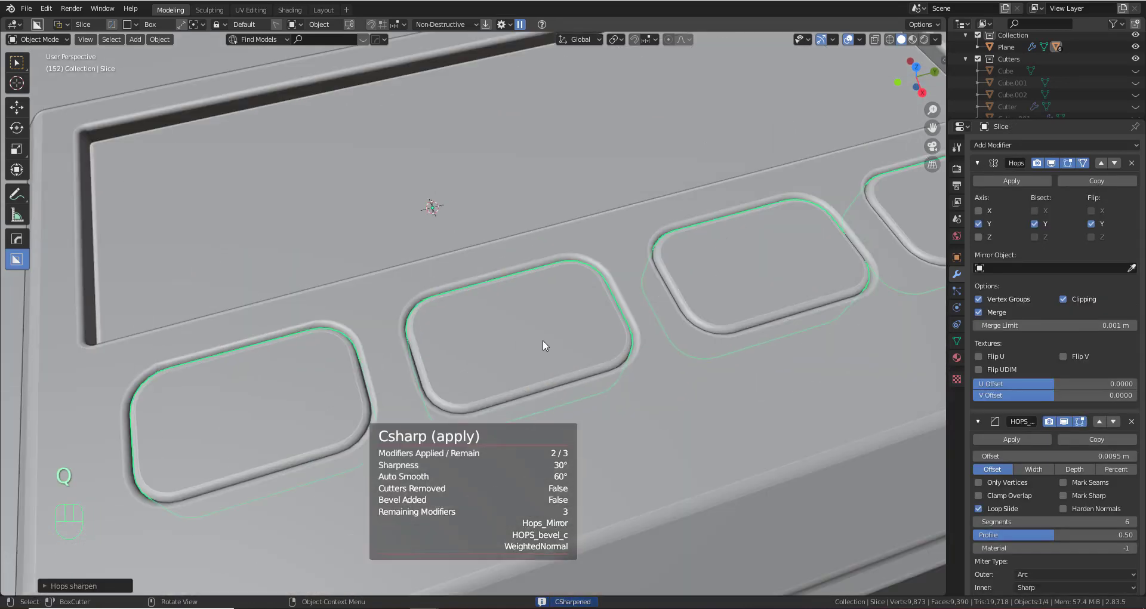
scroll(543, 344, down, 3)
Raise the four buttons along Z by about 0.02 m so they protrude from the plate, and deselect them
key(g)
key(z)
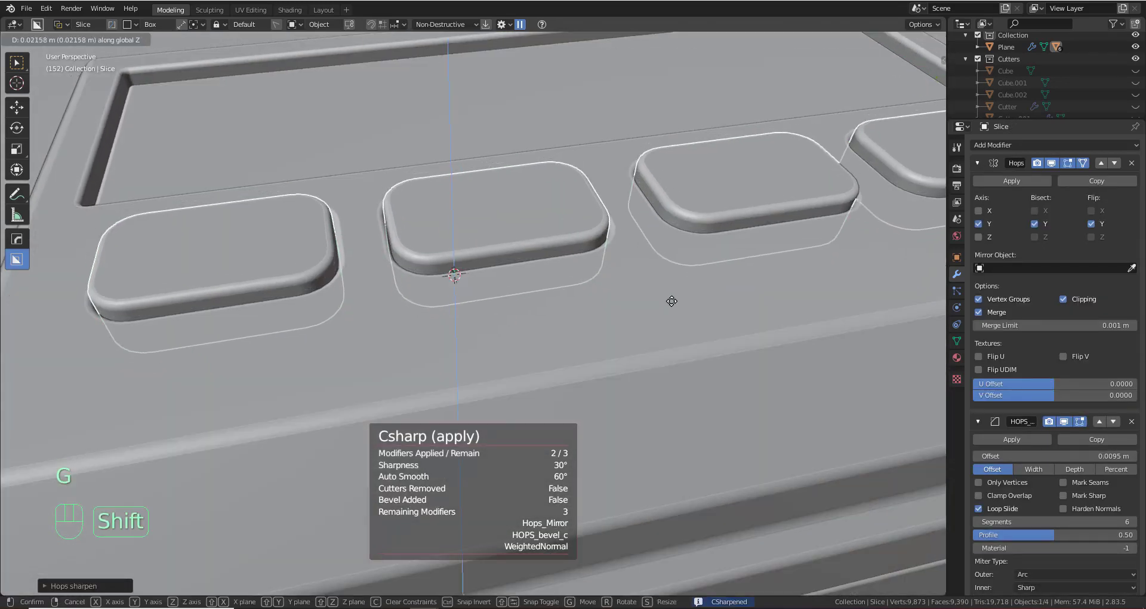
click(671, 301)
scroll(668, 298, down, 5)
click(864, 138)
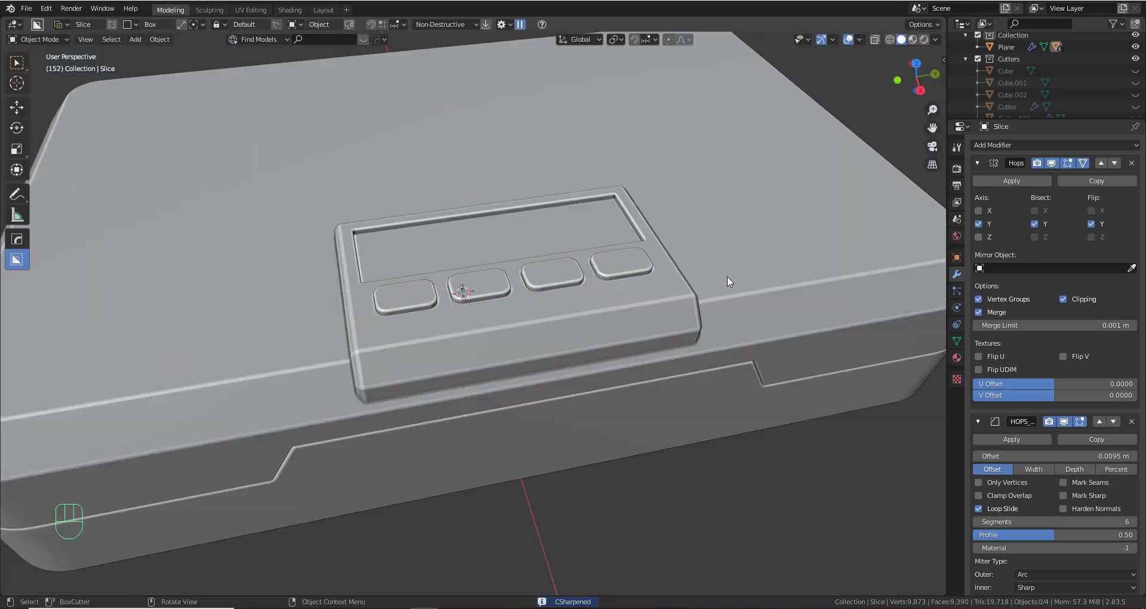
Select the lid with its plate and switch BoxCutter from Slice to Cut mode
scroll(537, 379, up, 3)
middle_drag(514, 392, 454, 385)
scroll(503, 407, up, 1)
scroll(350, 360, up, 1)
click(331, 379)
scroll(331, 380, down, 3)
middle_drag(332, 380, 388, 395)
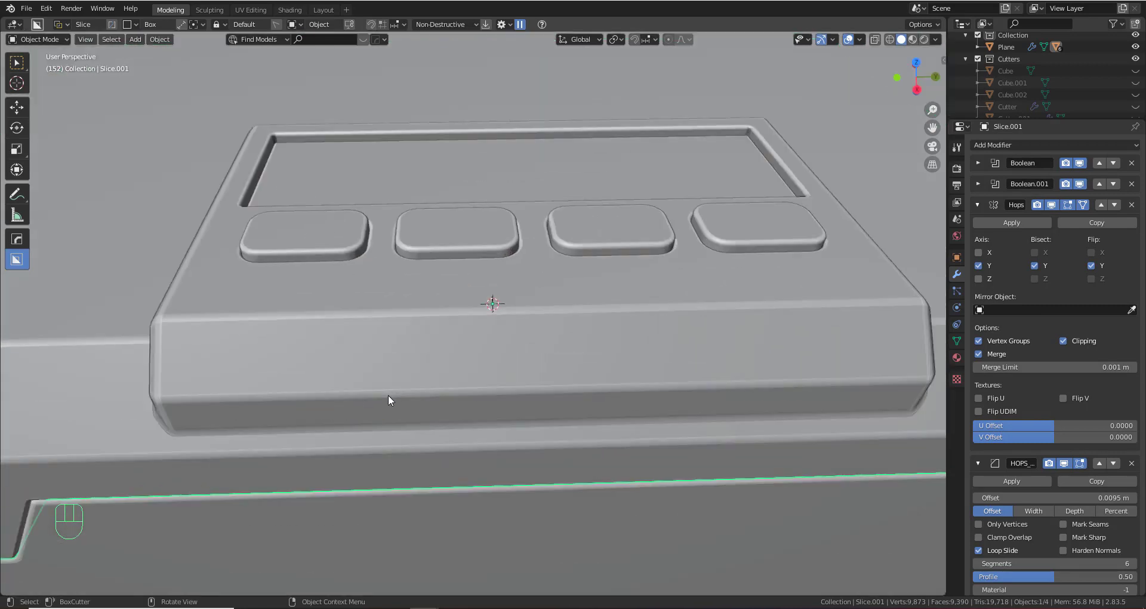
scroll(388, 395, up, 2)
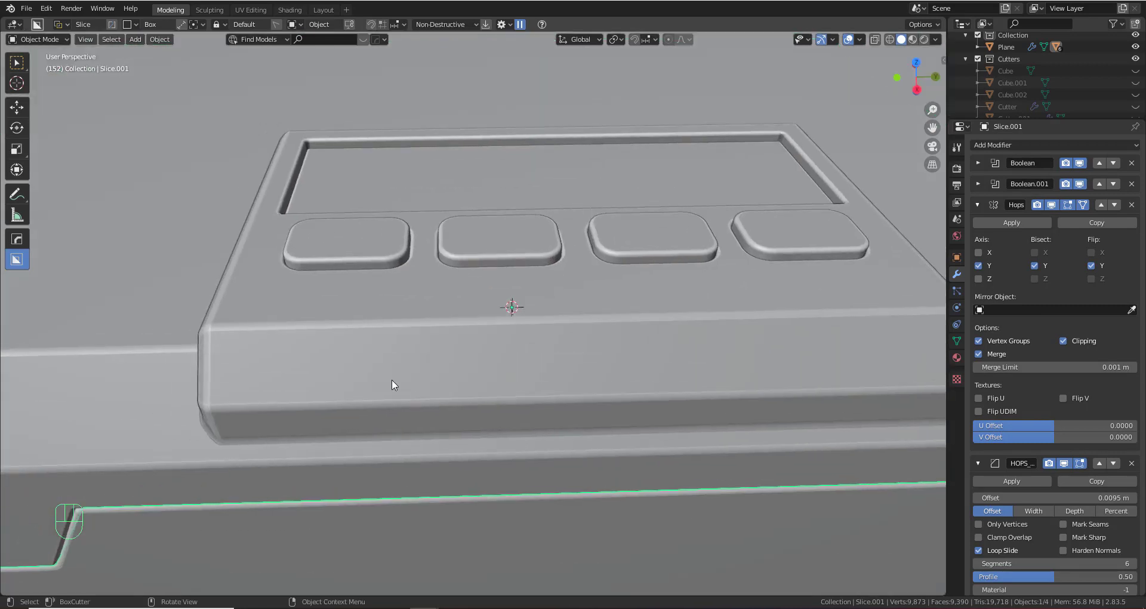
click(284, 346)
drag(274, 338, 514, 389)
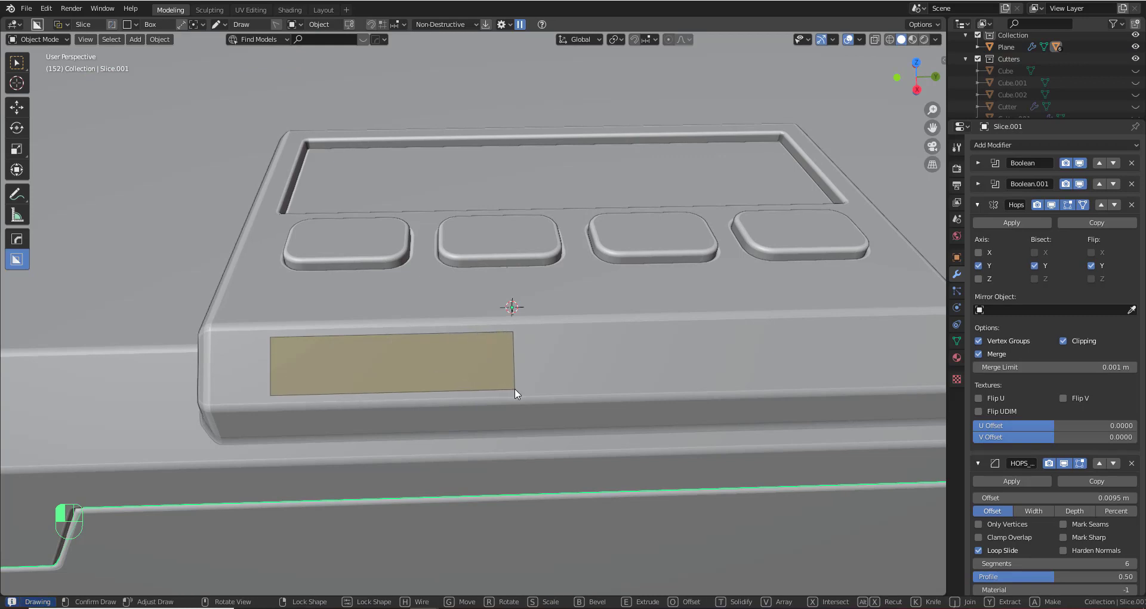
right_click(514, 388)
key(d)
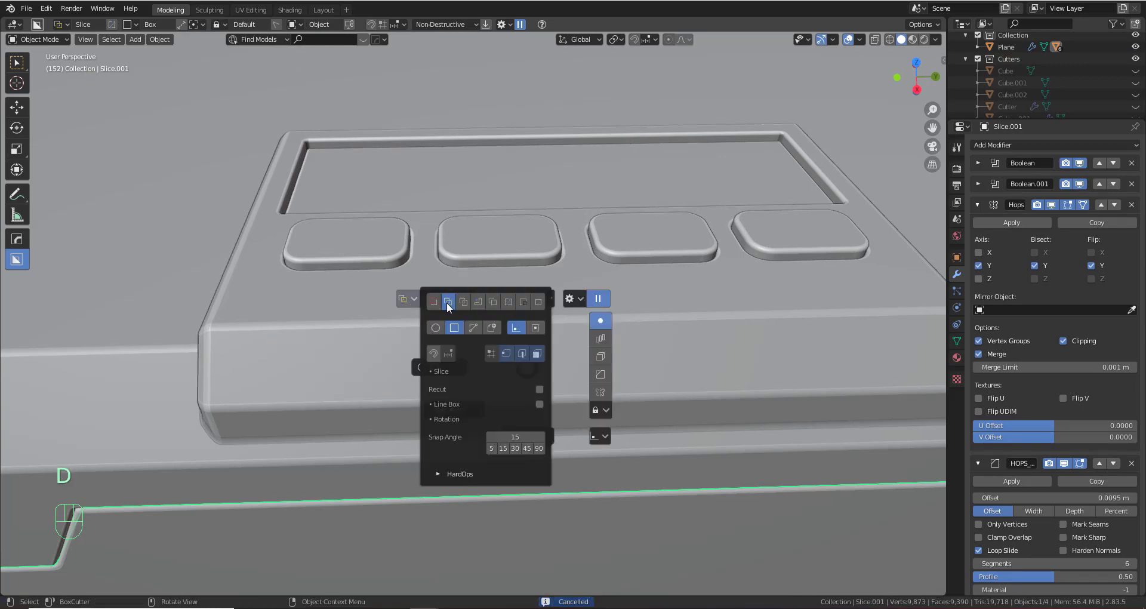
click(434, 302)
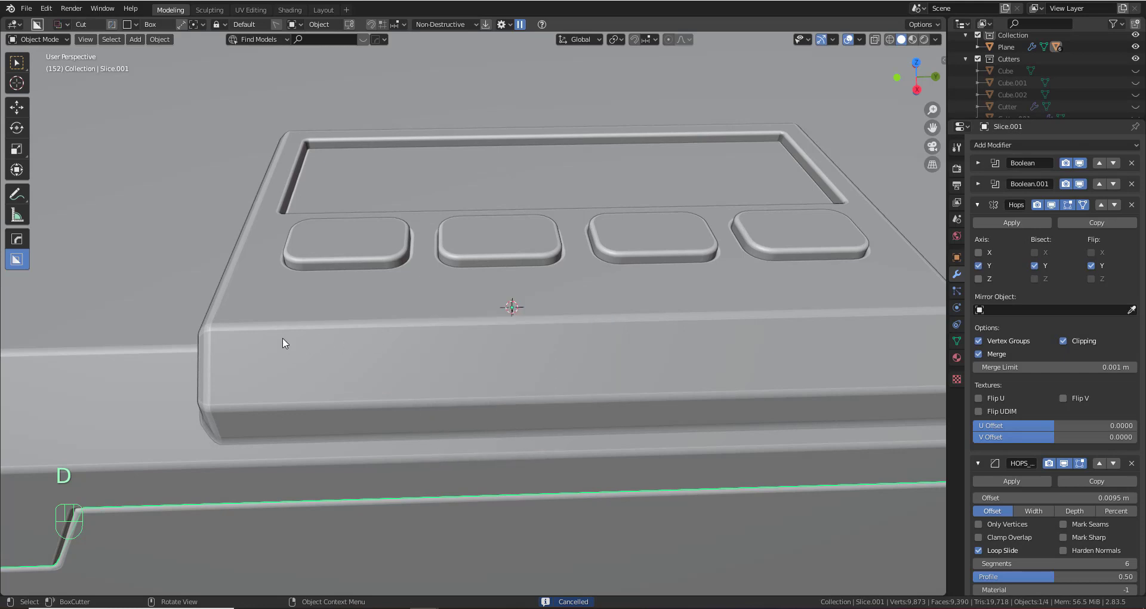
Cut a wide, shallow rectangular recess into the middle of the plate's sloped front face
mouse_move(282, 332)
mouse_down()
mouse_move(547, 393)
mouse_move(557, 385)
mouse_up()
key(Escape)
shift+middle_drag(574, 371, 474, 364)
drag(330, 337, 660, 380)
middle_drag(733, 393, 711, 392)
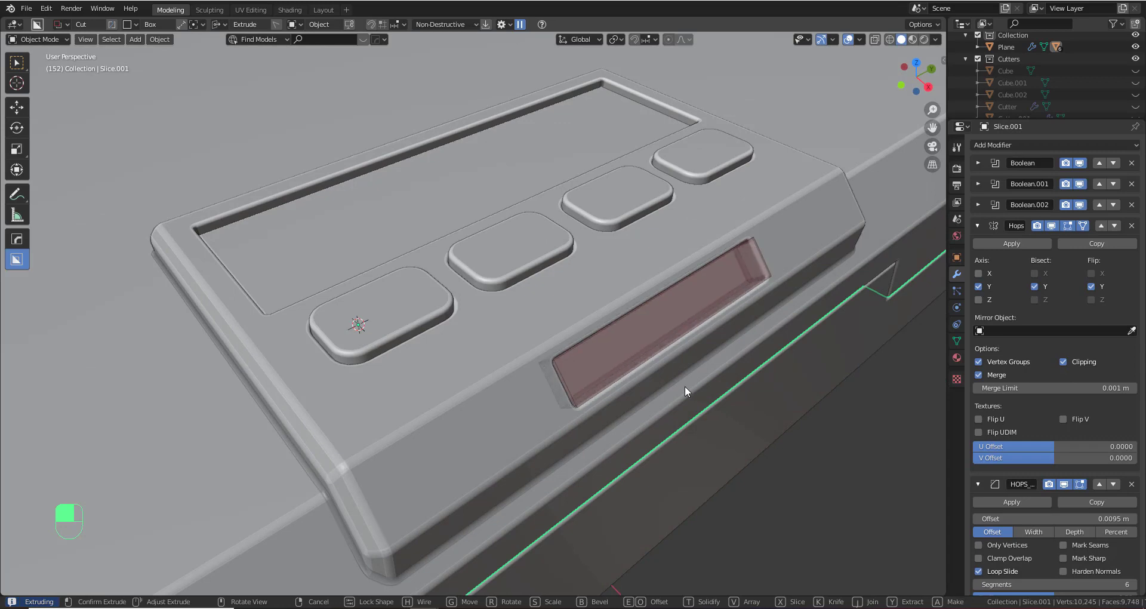
shift+click(685, 386)
middle_drag(685, 386, 689, 379)
middle_drag(656, 352, 656, 387)
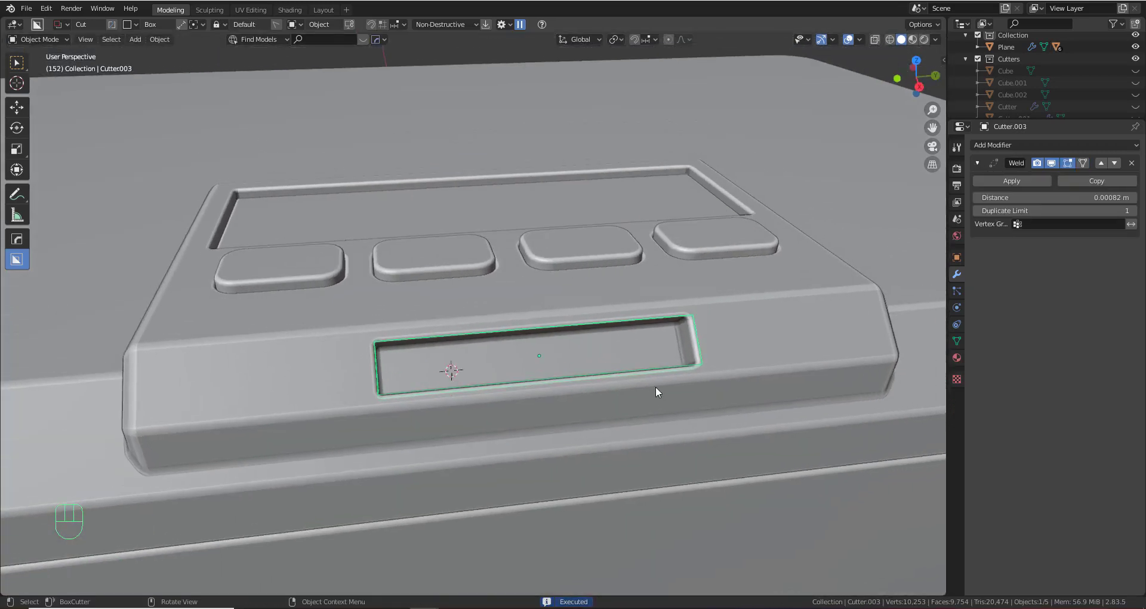
key(d)
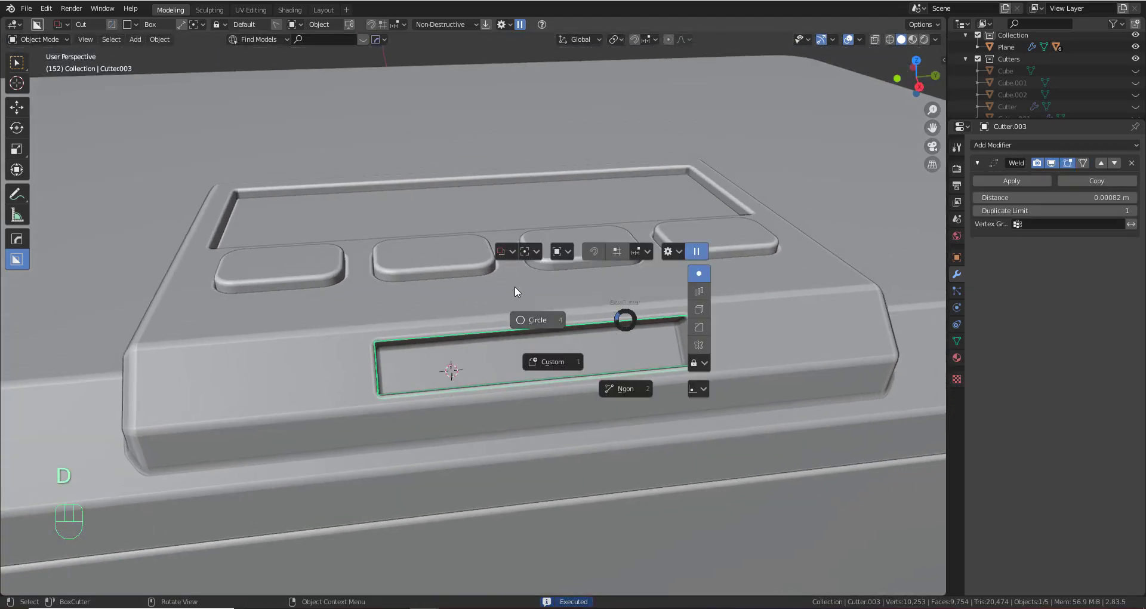
click(533, 321)
mouse_move(324, 232)
mouse_down()
mouse_move(481, 349)
mouse_move(707, 388)
mouse_up()
key(x)
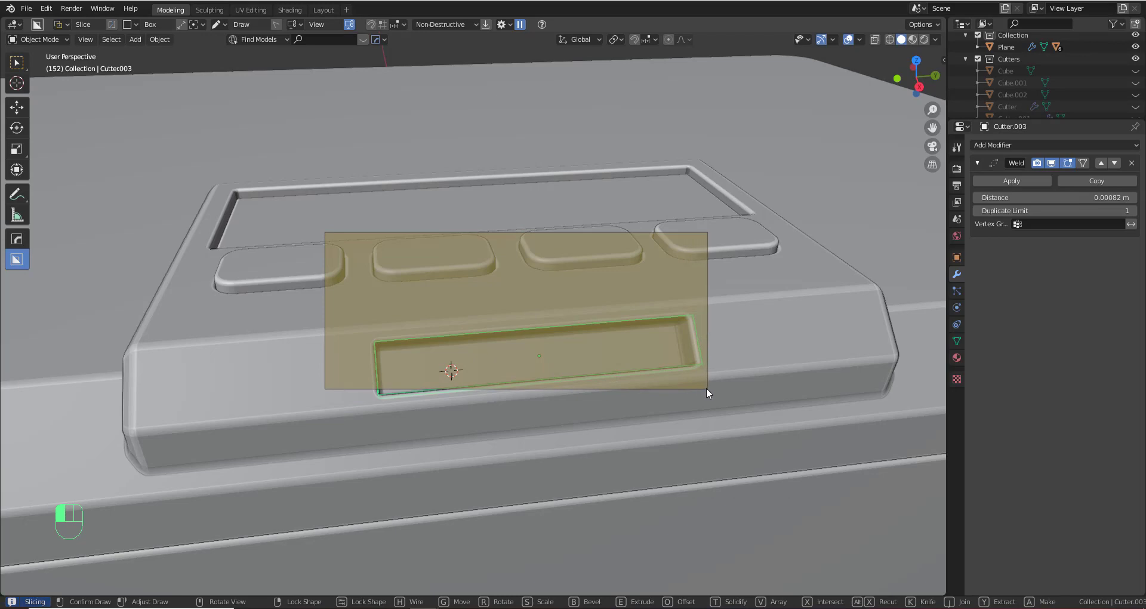
right_click(707, 387)
Hide the recess cutter and sharpen the lid with HardOps Csharp, applying its boolean cuts
middle_drag(510, 382, 560, 416)
scroll(542, 388, up, 1)
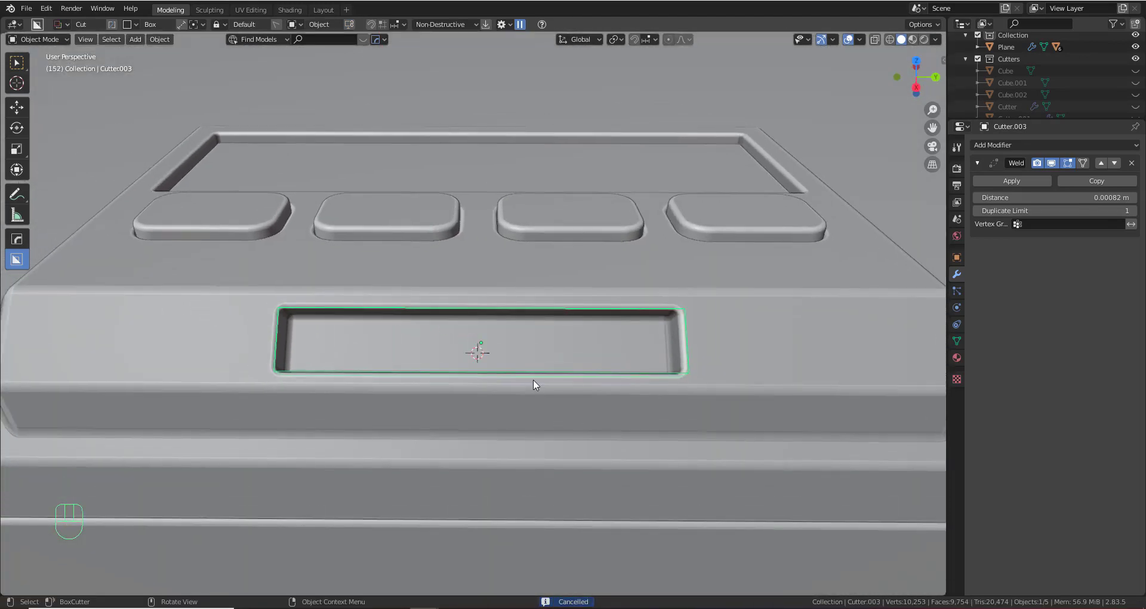
key(h)
click(361, 355)
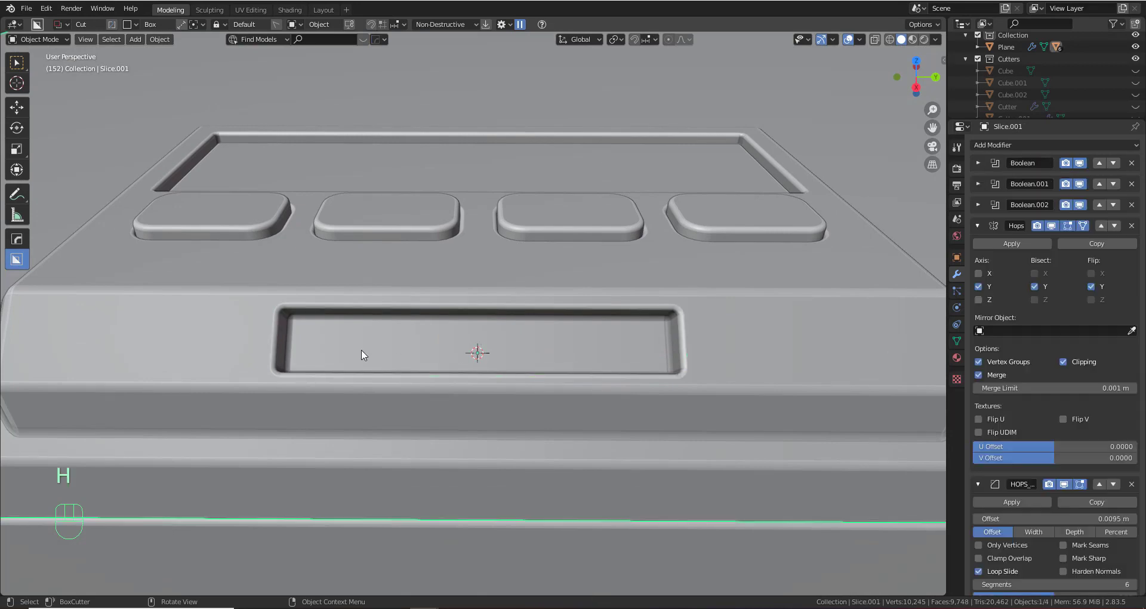
middle_drag(360, 356, 394, 336)
key(q)
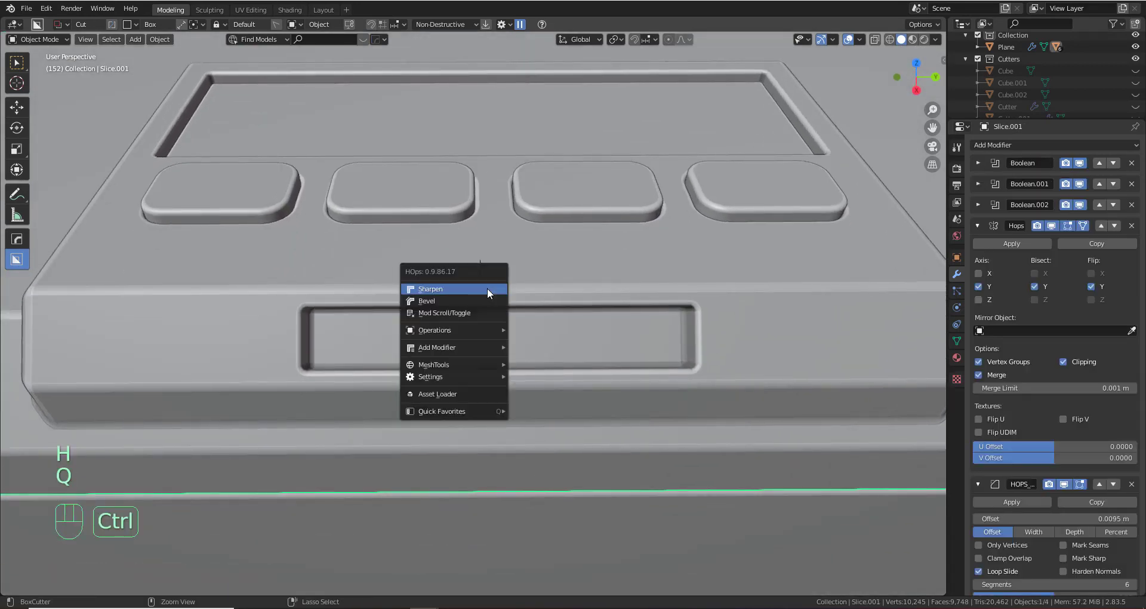
ctrl+click(487, 288)
Cut a long, thin horizontal slot into the floor of the sloped face's recess
drag(332, 331, 567, 349)
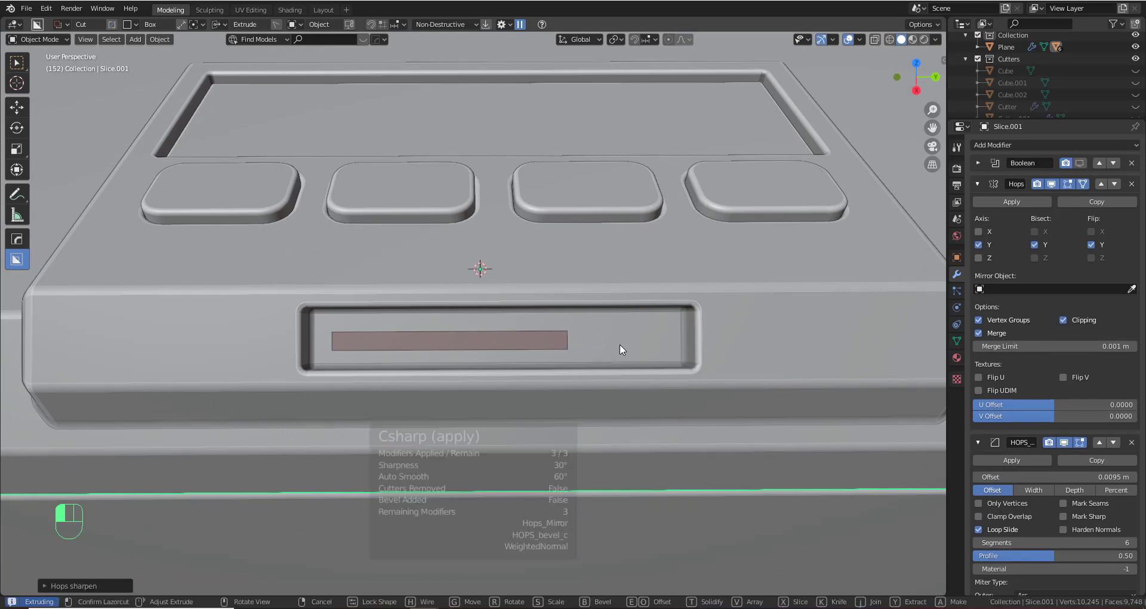
middle_drag(620, 344, 639, 344)
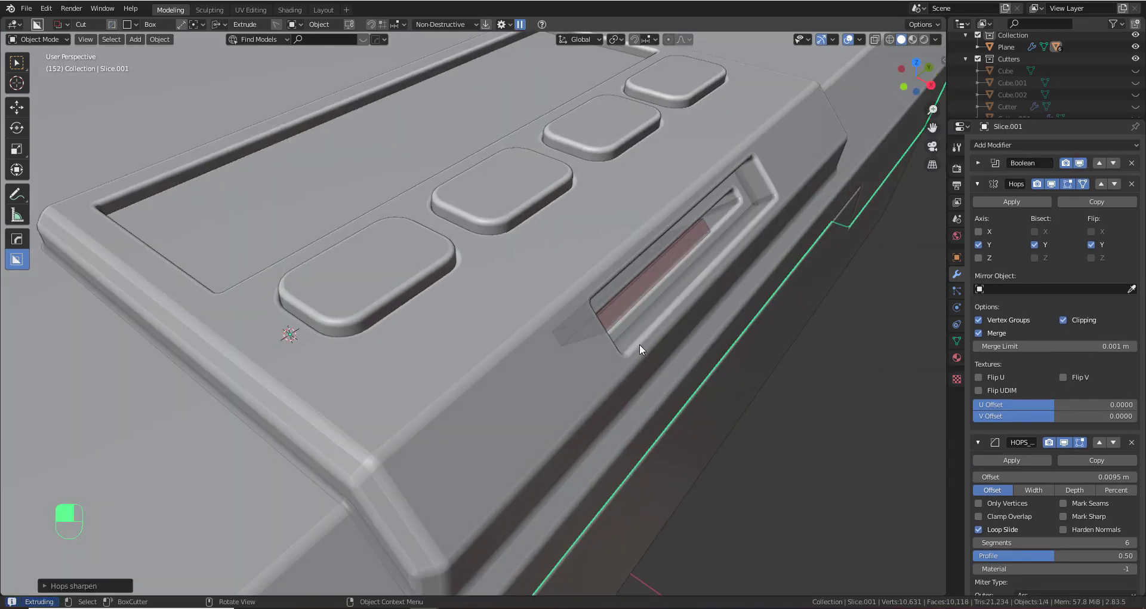
click(671, 336)
middle_drag(670, 336, 615, 335)
Switch BoxCutter to Make mode for creating a separate box
key(d)
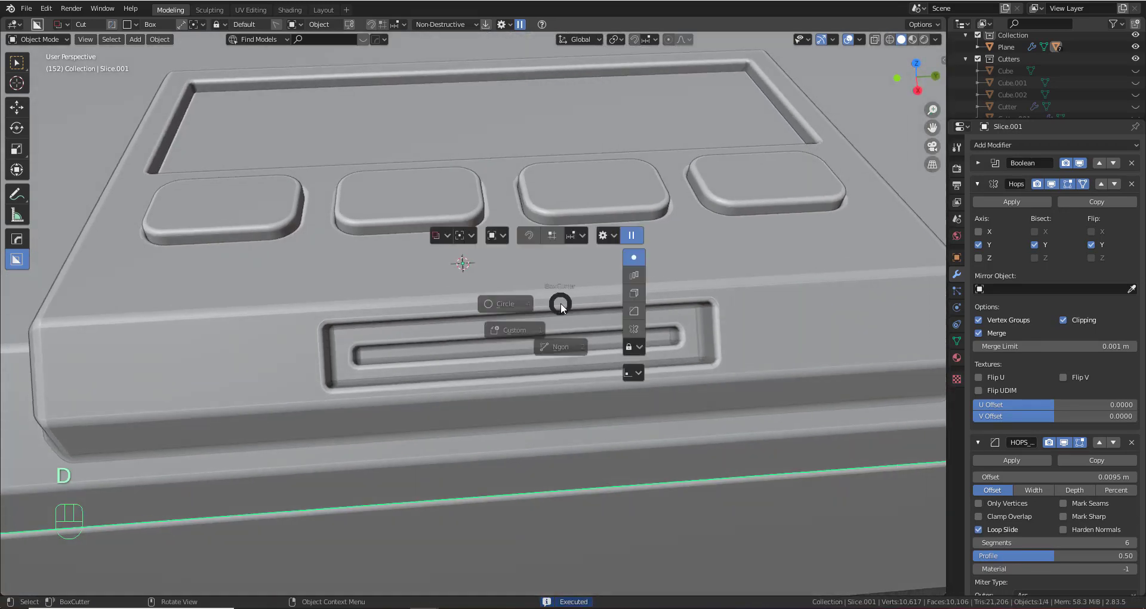
click(436, 237)
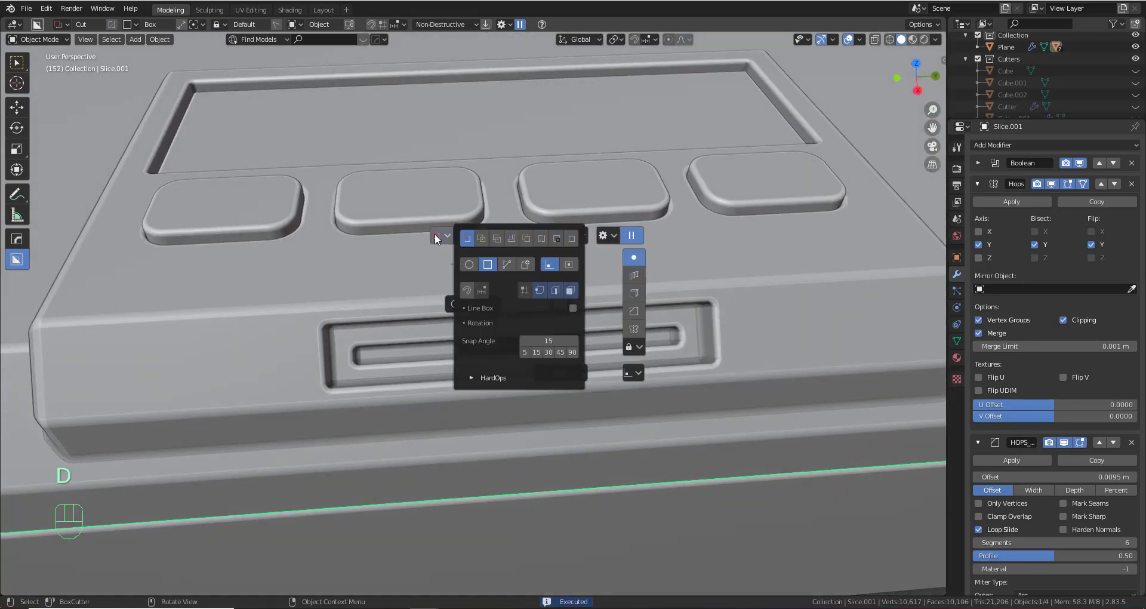
click(578, 240)
middle_drag(517, 334, 551, 305)
click(506, 305)
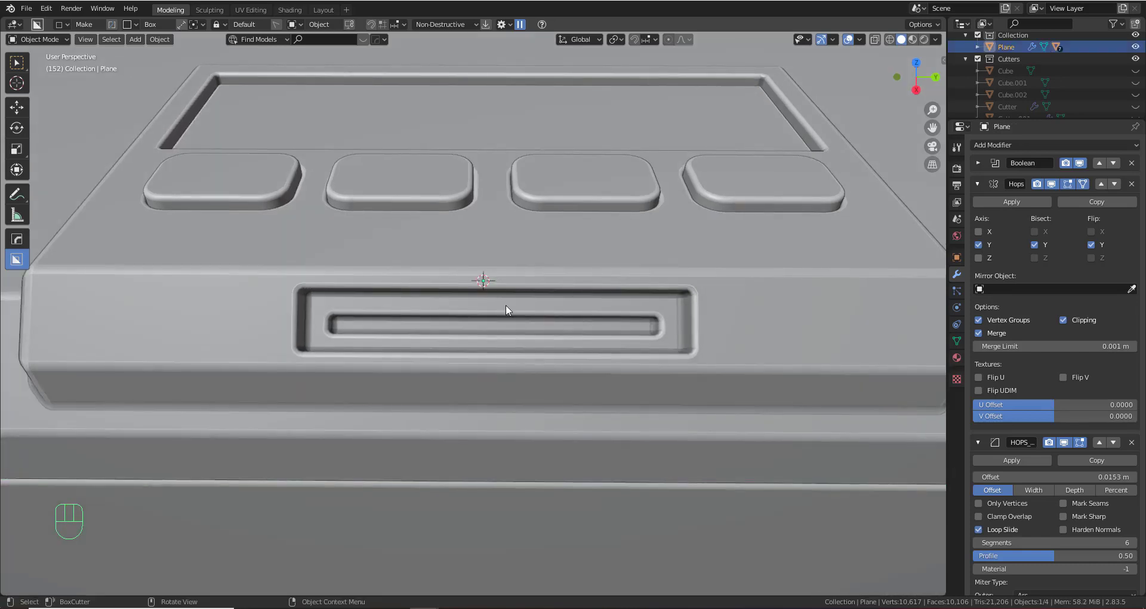
drag(444, 297, 658, 340)
key(Escape)
click(503, 302)
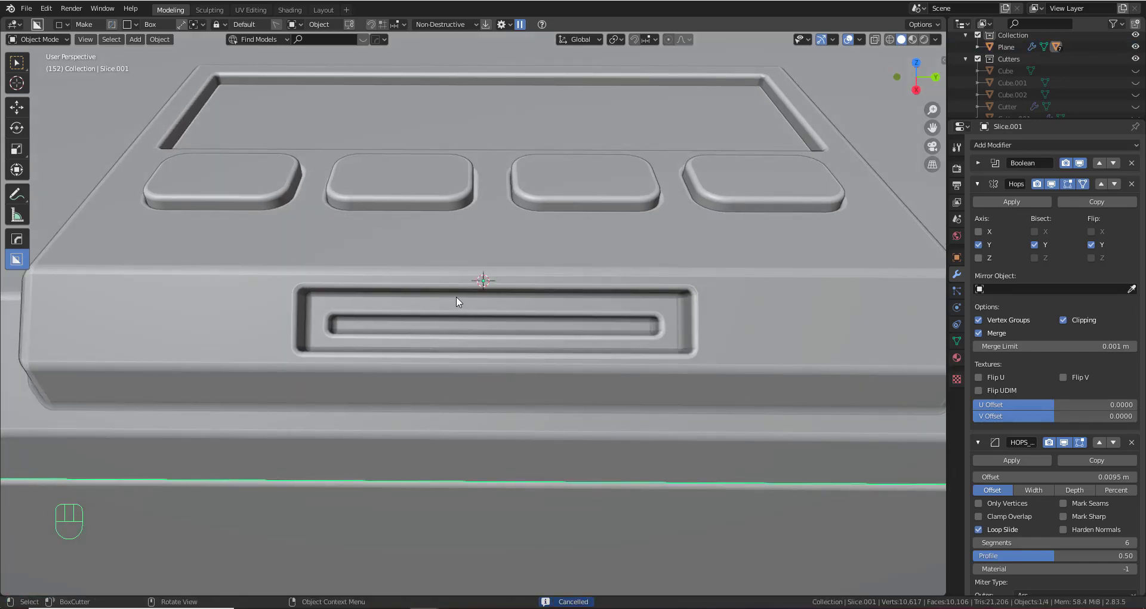
Create a separate rectangular box over more than half of the slotted recess on the sloped face, and switch to the front view
mouse_move(456, 297)
mouse_down()
mouse_move(478, 318)
mouse_move(661, 353)
mouse_move(675, 345)
mouse_up()
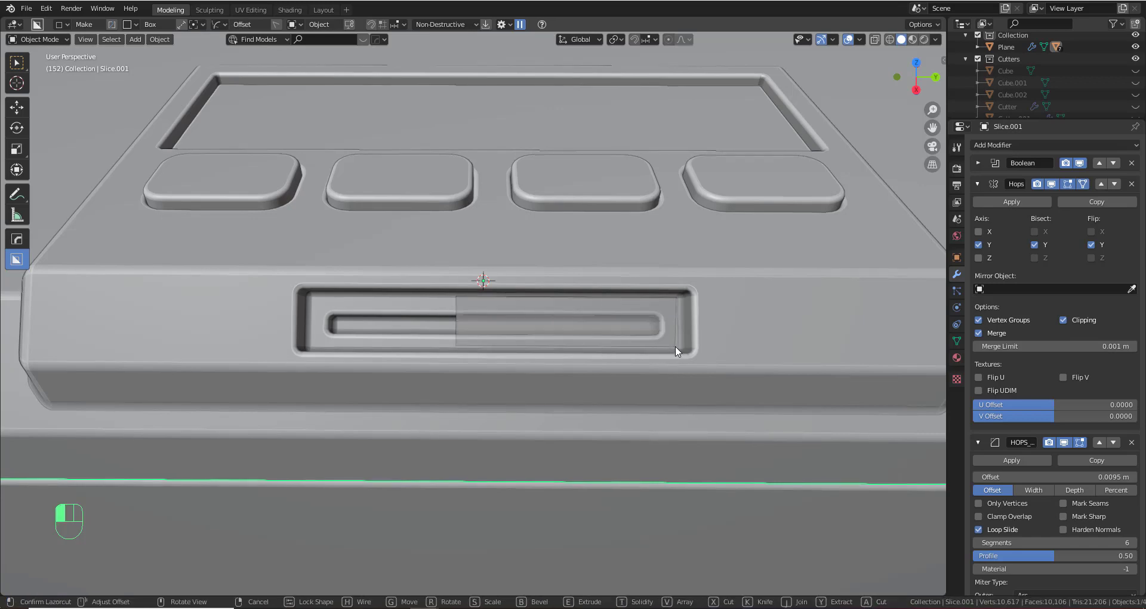
mouse_move(675, 346)
middle_down()
mouse_move(740, 329)
mouse_move(787, 263)
mouse_move(769, 177)
middle_up()
click(781, 262)
click(901, 83)
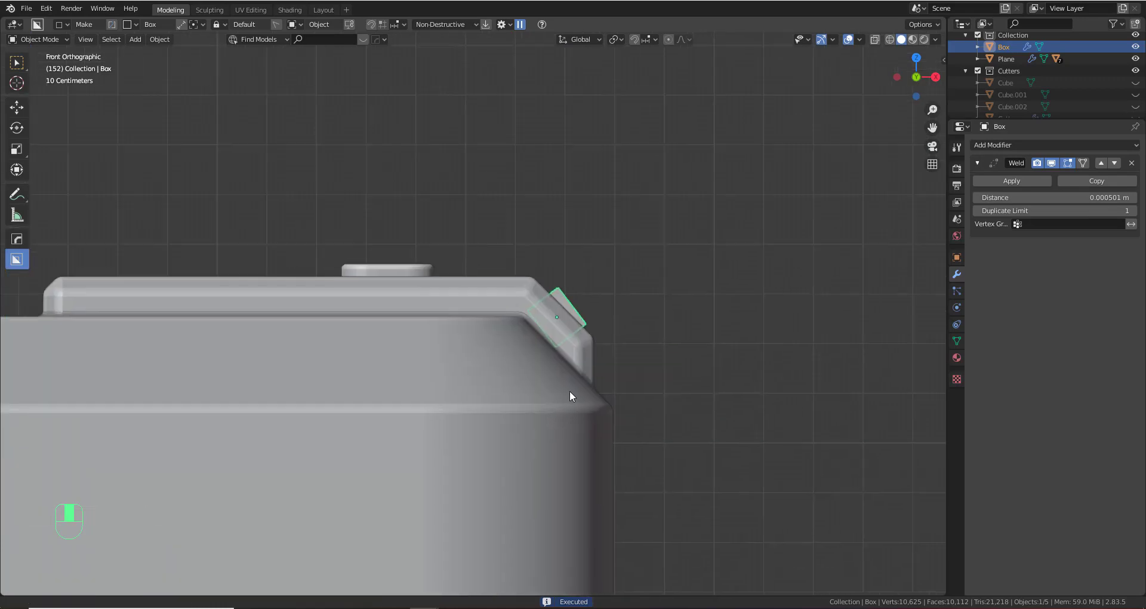
Rotate the separate box about its center so it lines up with the plate's sloped face
key(r)
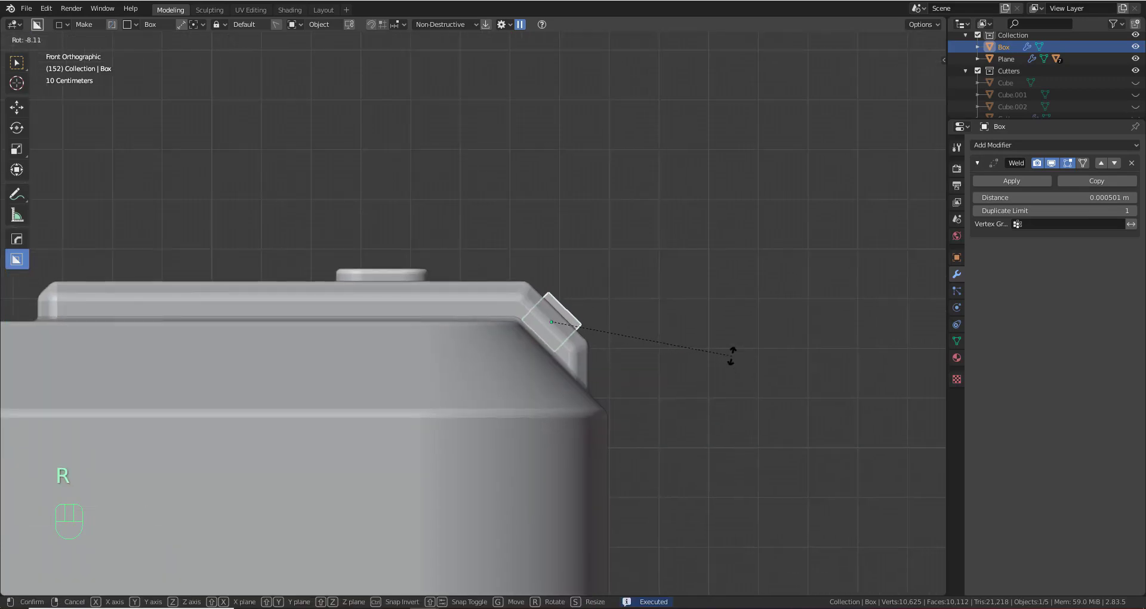
click(731, 355)
middle_drag(731, 355, 341, 313)
Lower the box's outer face along its local Z axis by about 0.014 m so it sits deeper in the recess
key(Tab)
key(3)
click(361, 327)
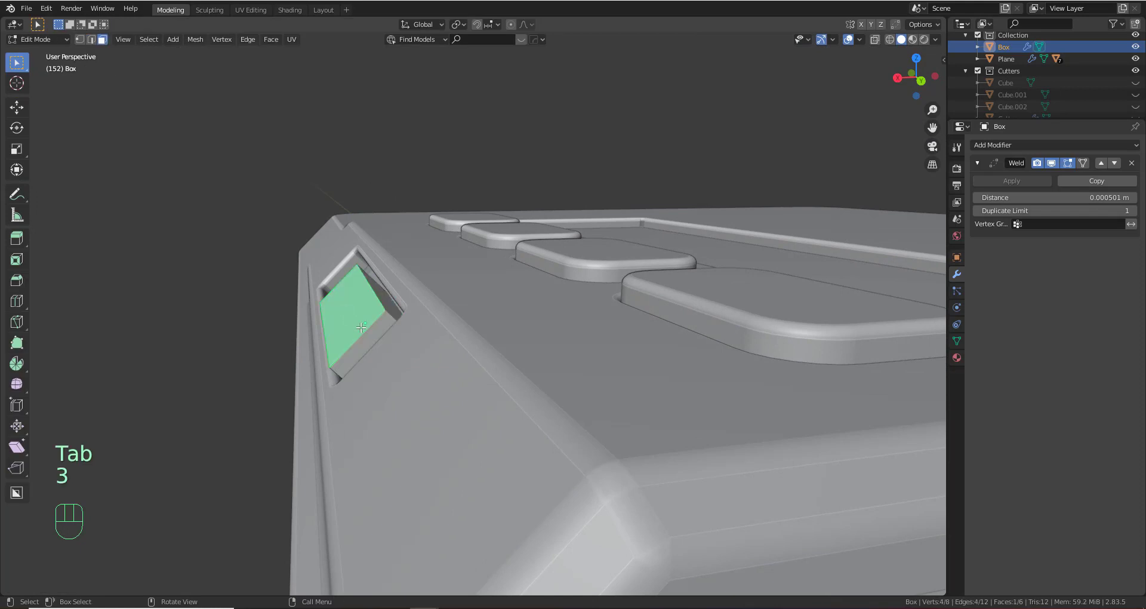
key(g)
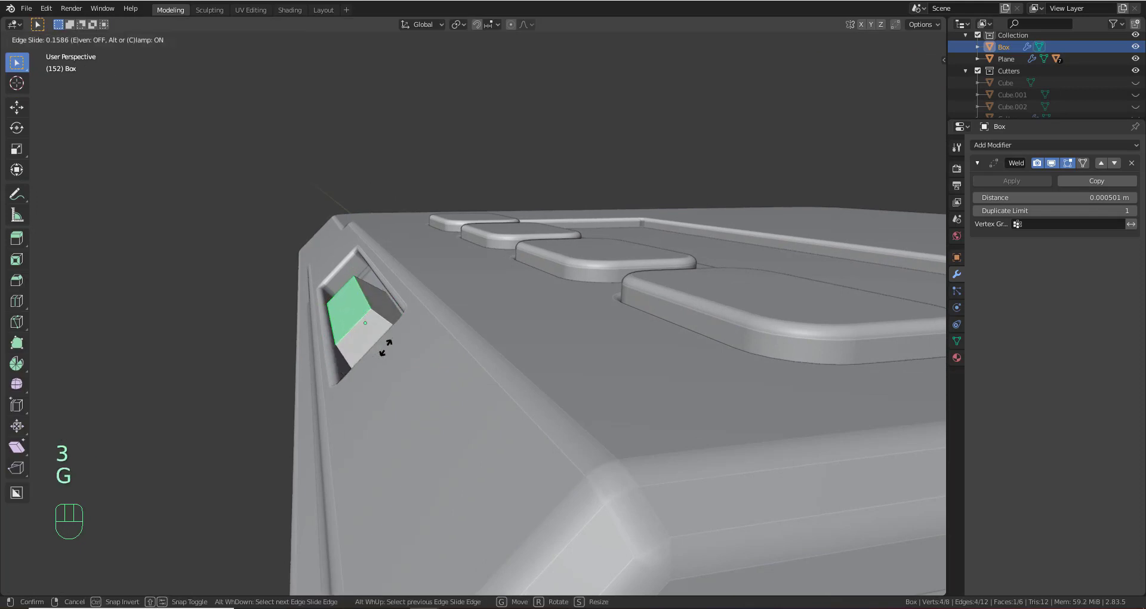
click(381, 336)
key(g)
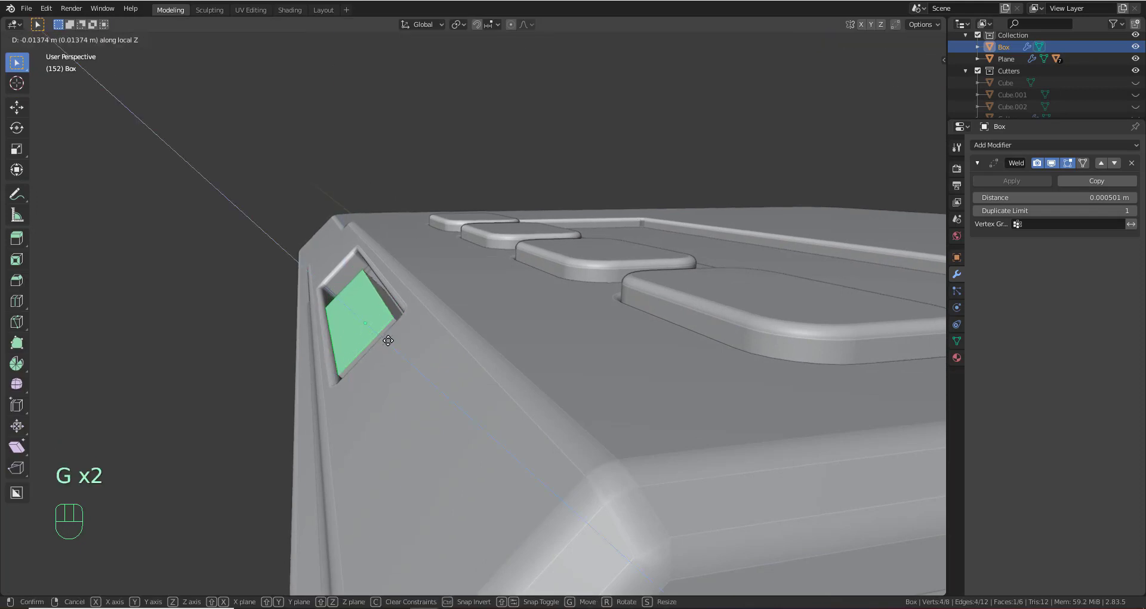
click(386, 340)
Add a single loop cut across the box, nearer the end facing the open slot, and bevel it into a narrow band
middle_drag(386, 341, 532, 351)
shift+middle_drag(478, 352, 471, 378)
key(ctrl+r)
scroll(456, 356, up, 2)
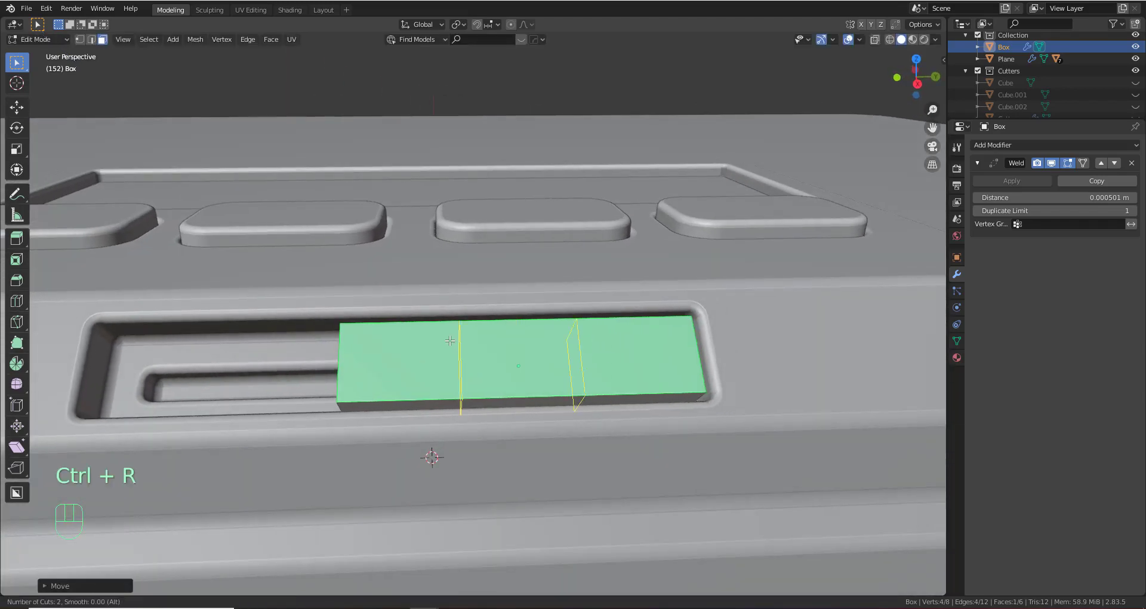
click(450, 340)
right_click(450, 340)
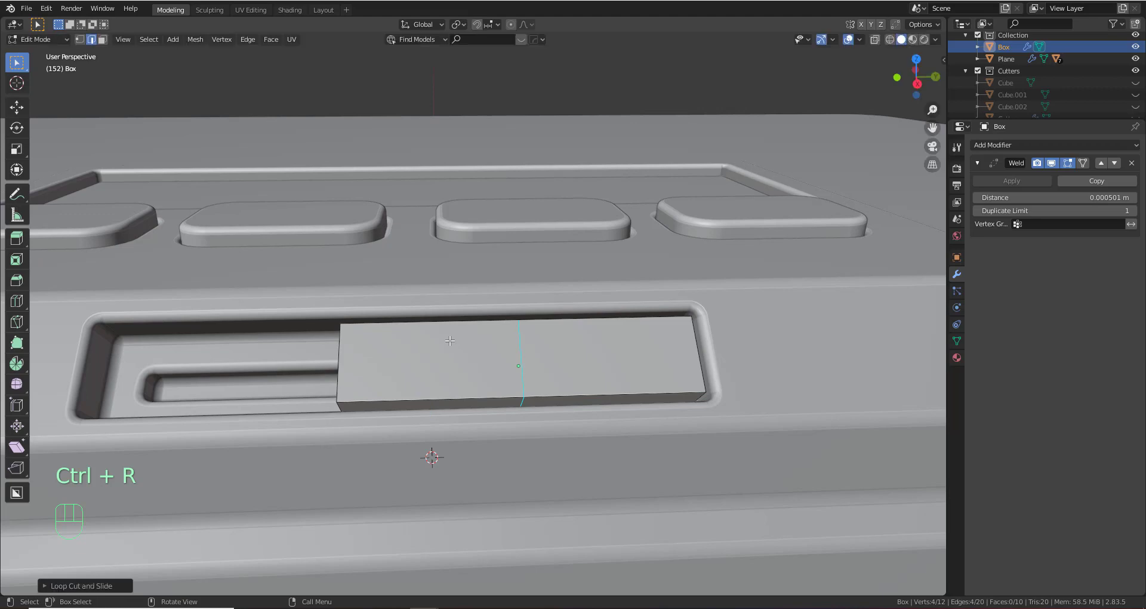
key(g)
key(g)
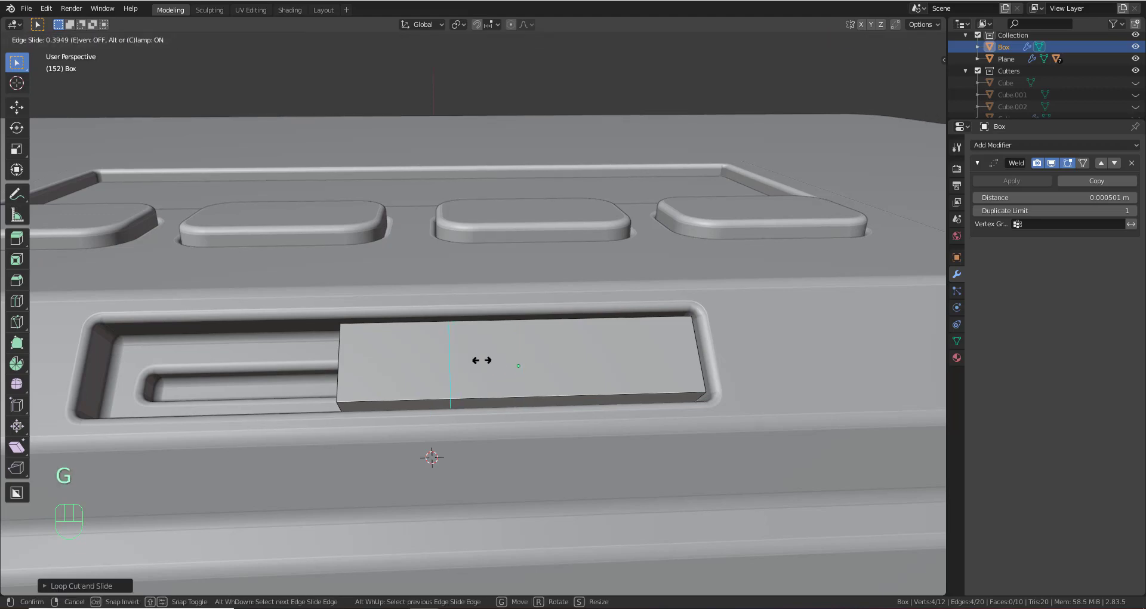
click(482, 360)
key(ctrl+b)
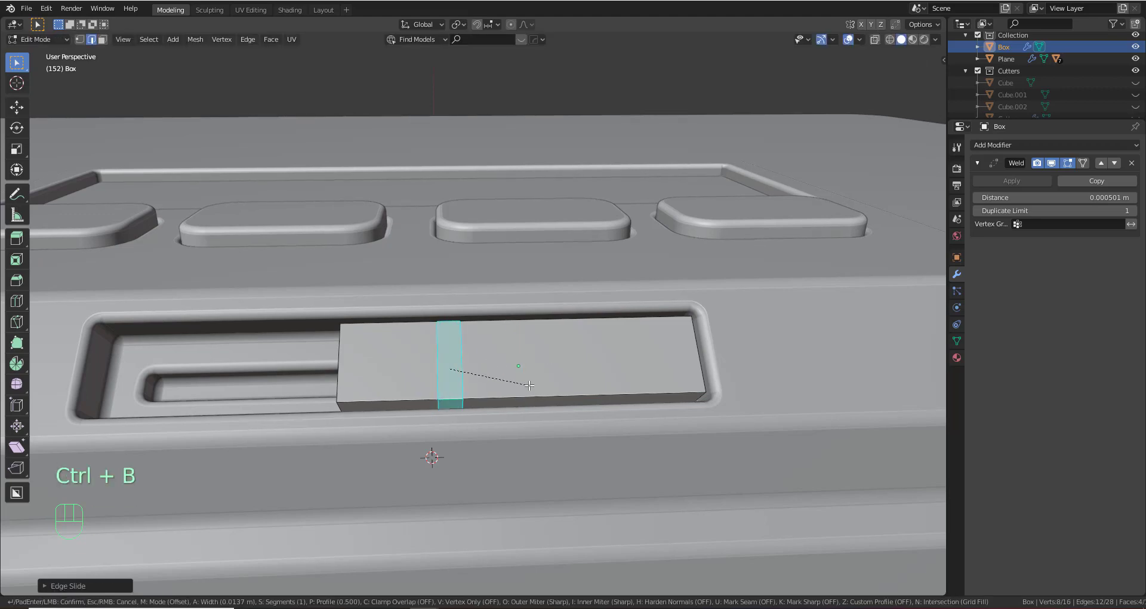
click(352, 365)
Raise the short outer face beside the band along local Z, forming a raised grip on the slider box
key(3)
click(391, 364)
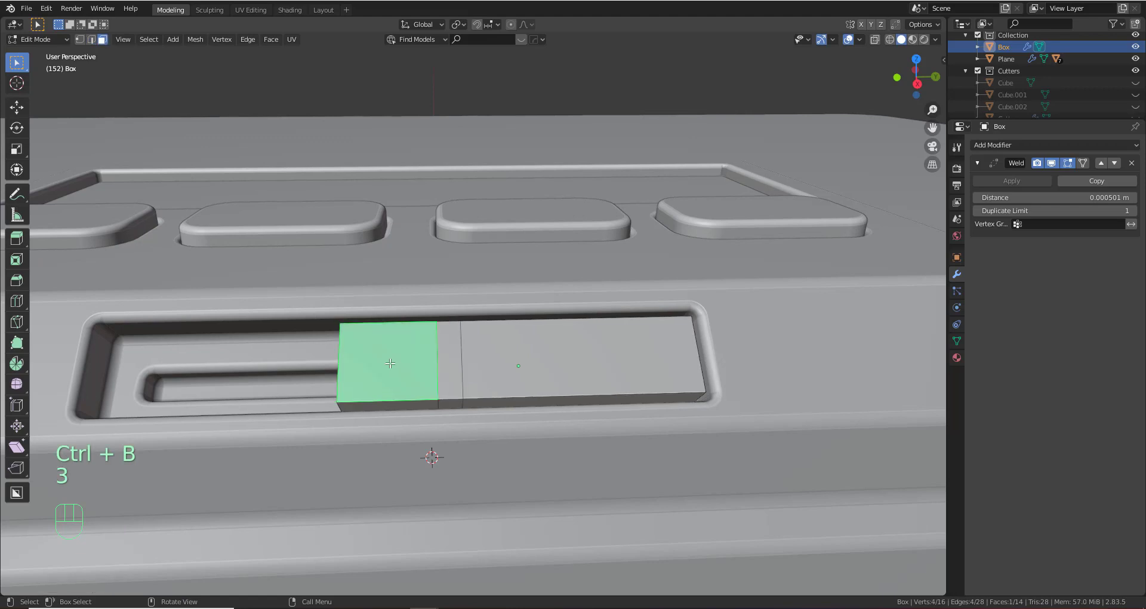
middle_drag(391, 364, 361, 353)
key(g)
key(z)
key(z)
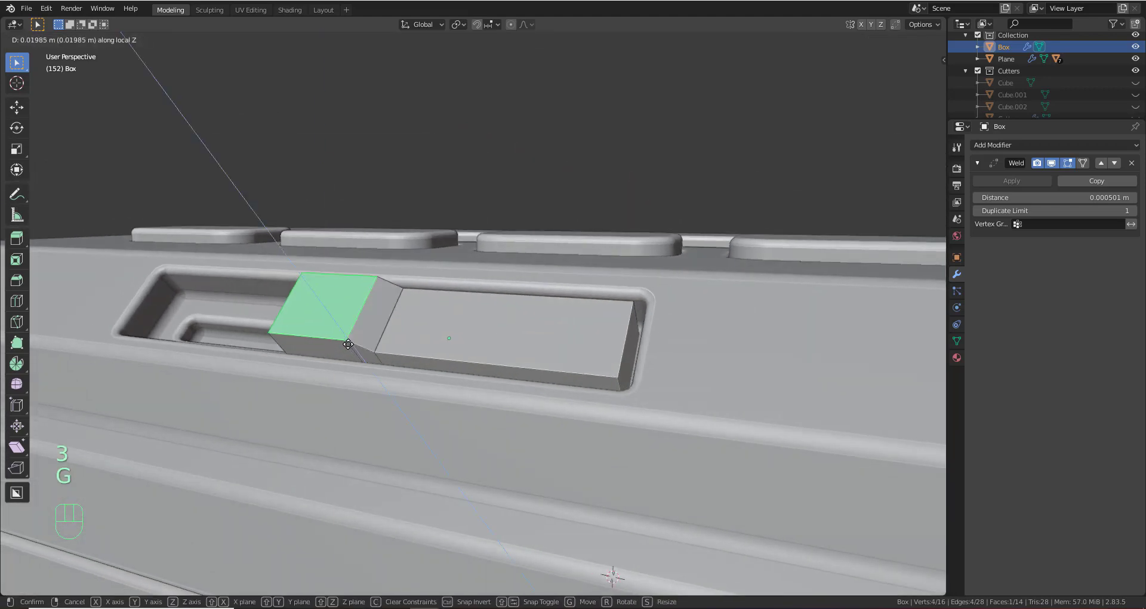
click(341, 340)
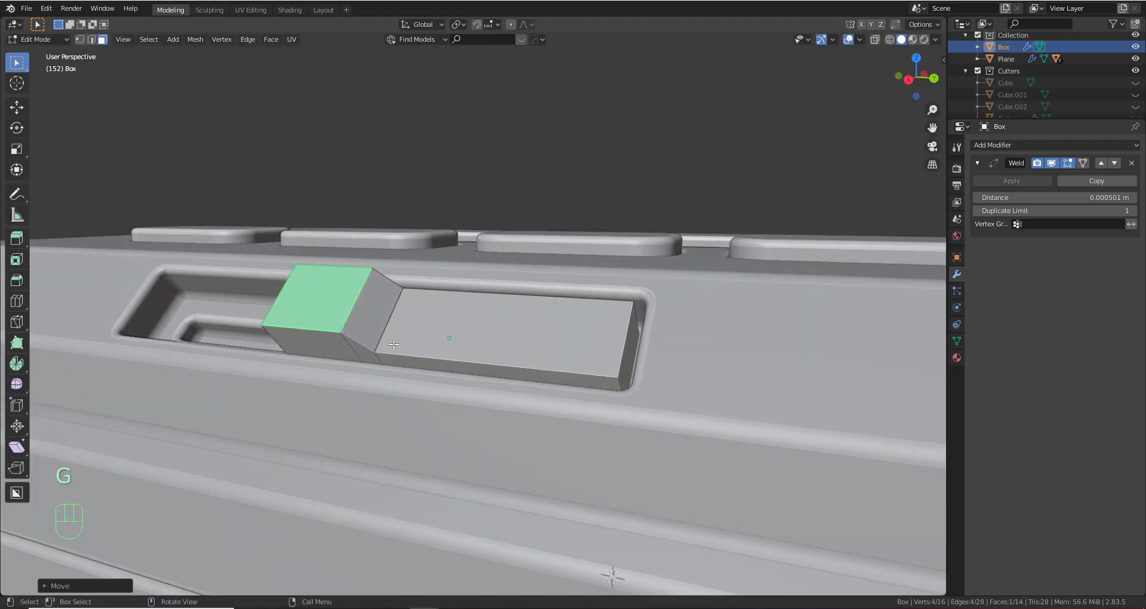
Round the grip's outer end edge facing the open slot with a multi-segment bevel
middle_drag(341, 340, 597, 382)
key(2)
key(ctrl+b)
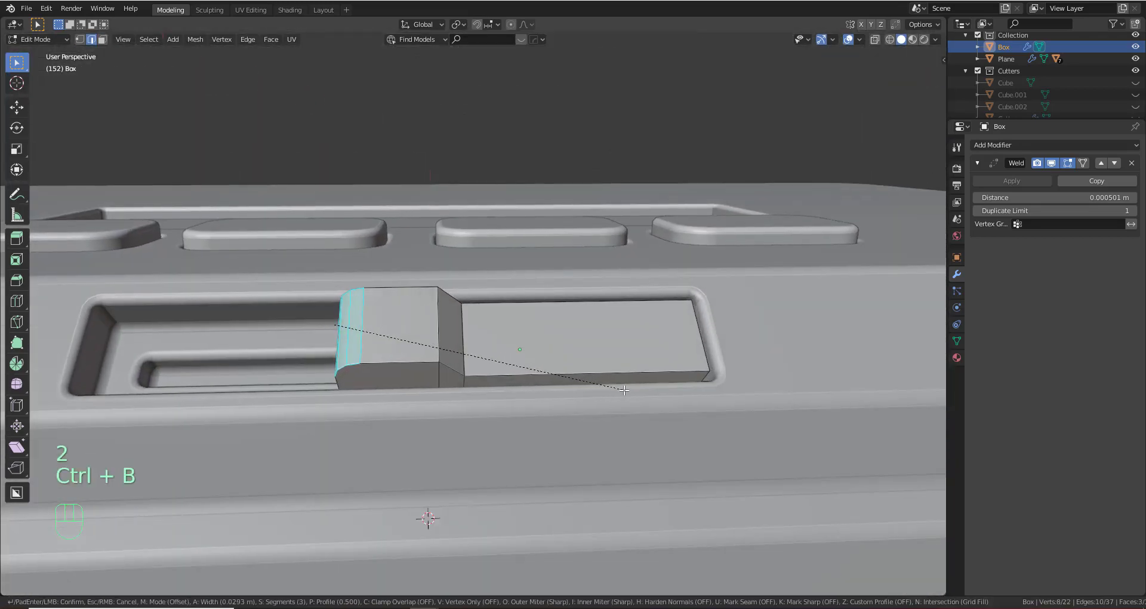
scroll(630, 392, up, 2)
click(640, 397)
Bevel the upper and lower edges of the grip's inner slope with five segments, about 0.012 m wide
click(447, 327)
shift+click(469, 348)
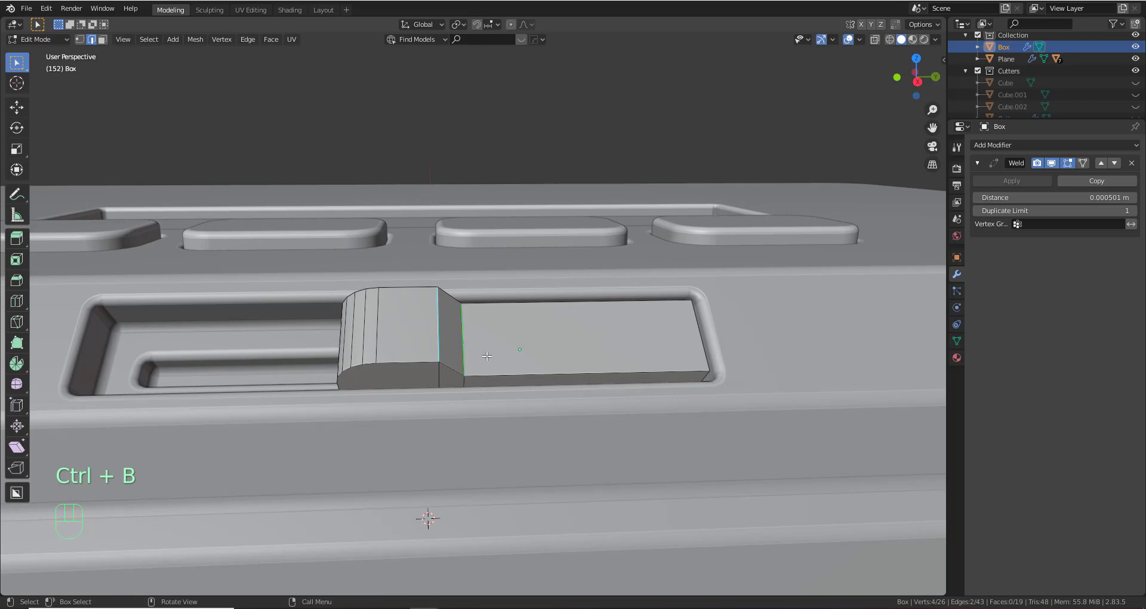
middle_drag(486, 356, 502, 364)
key(ctrl+b)
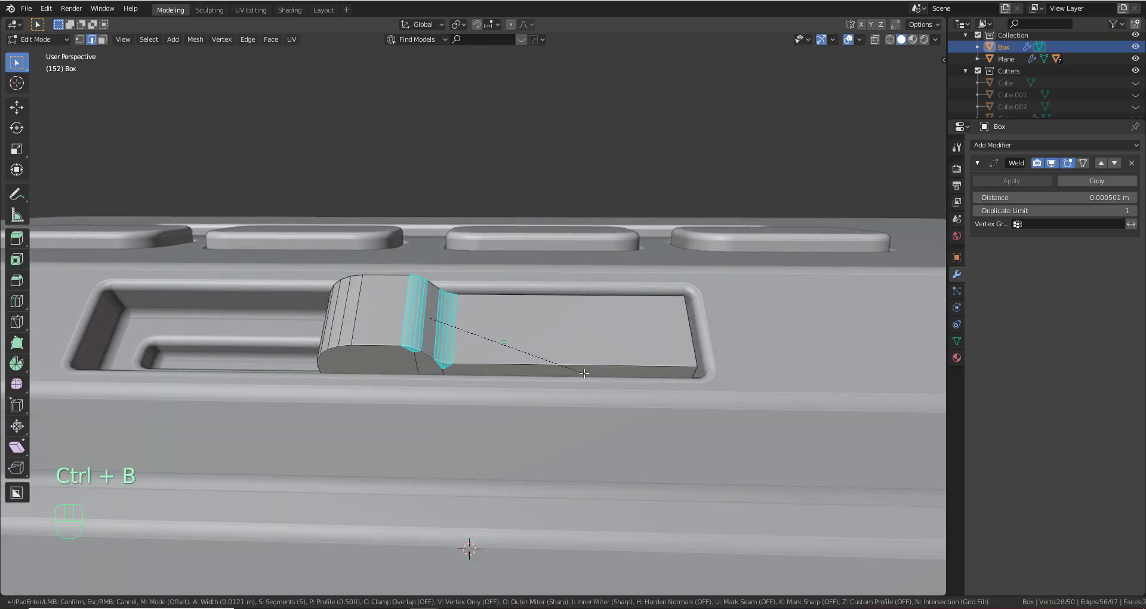
click(584, 373)
Add two loop cuts across the slider's long flat section and shift them closer to the grip
middle_drag(567, 341, 545, 386)
shift+middle_drag(546, 386, 517, 355)
key(ctrl+r)
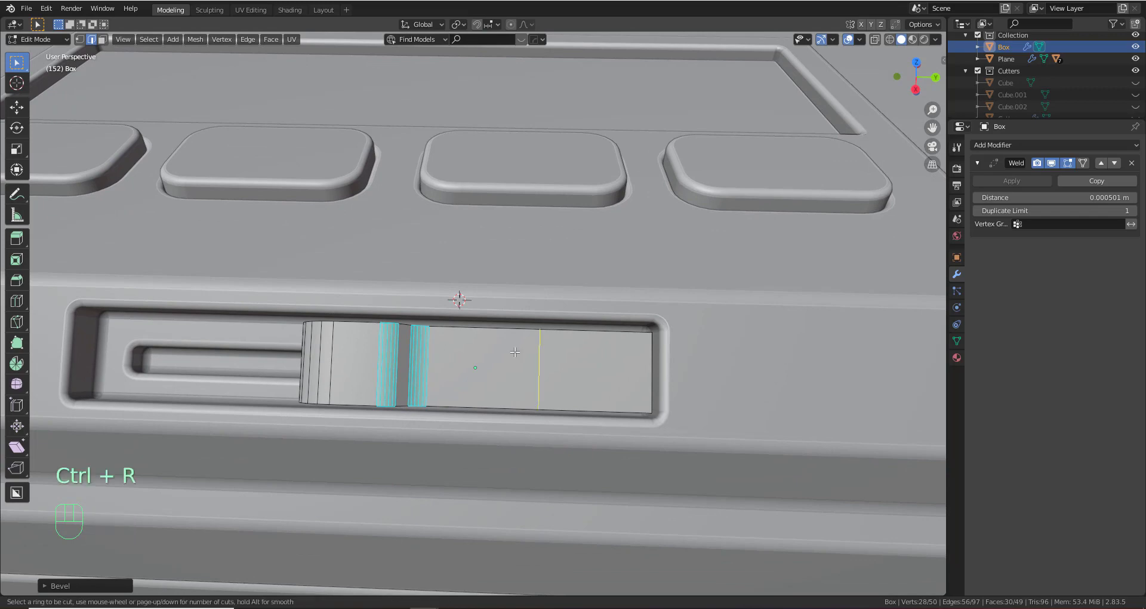
scroll(515, 352, up, 1)
click(515, 353)
click(515, 352)
key(g)
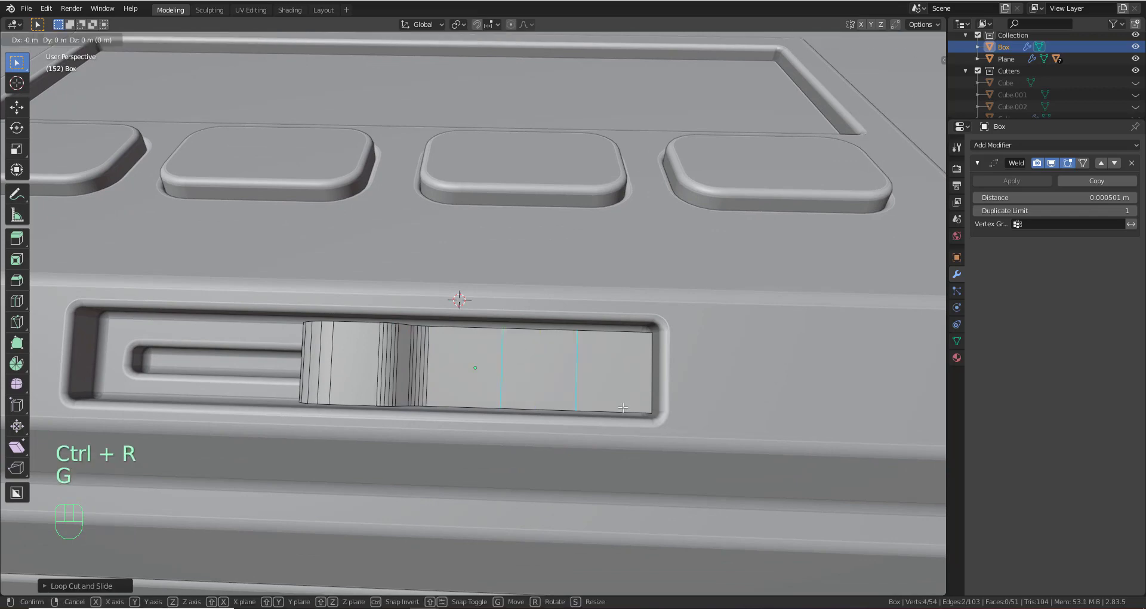
middle_click(618, 407)
click(590, 402)
middle_drag(591, 402, 615, 387)
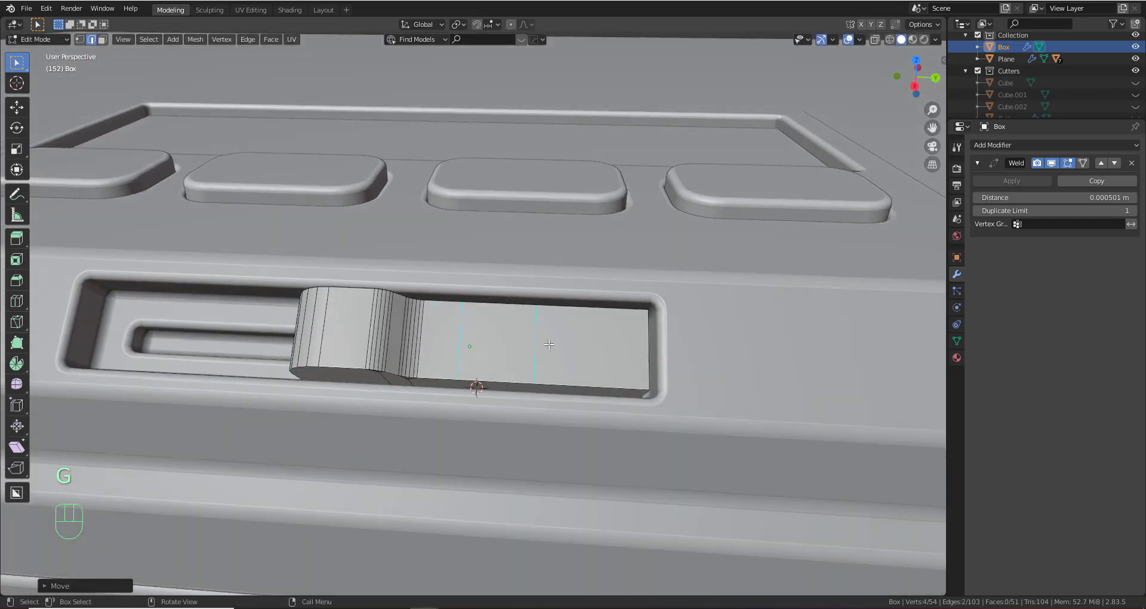
Bevel the two loops into narrow bands and sink the face between them to form a shallow notch
key(ctrl+b)
click(619, 390)
click(485, 352)
middle_drag(485, 352, 581, 313)
key(3)
click(470, 355)
key(g)
middle_click(432, 333)
click(431, 333)
Apply HardOps Csharp to the slider box and add a 30° bevel modifier to it
key(Tab)
key(q)
ctrl+click(582, 313)
key(q)
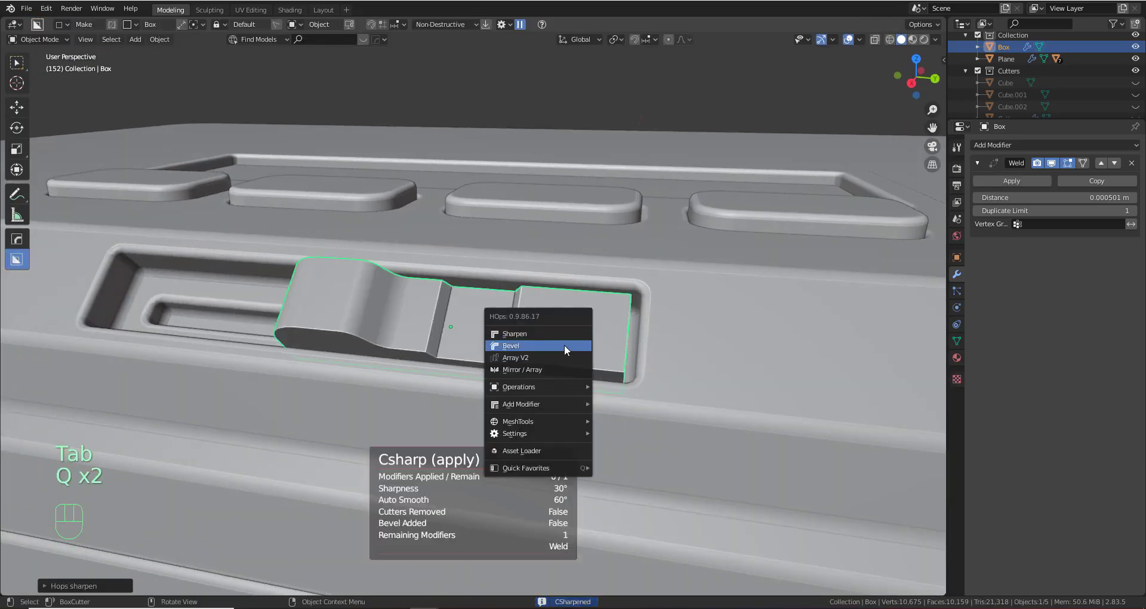
click(564, 346)
key(shift)
click(586, 115)
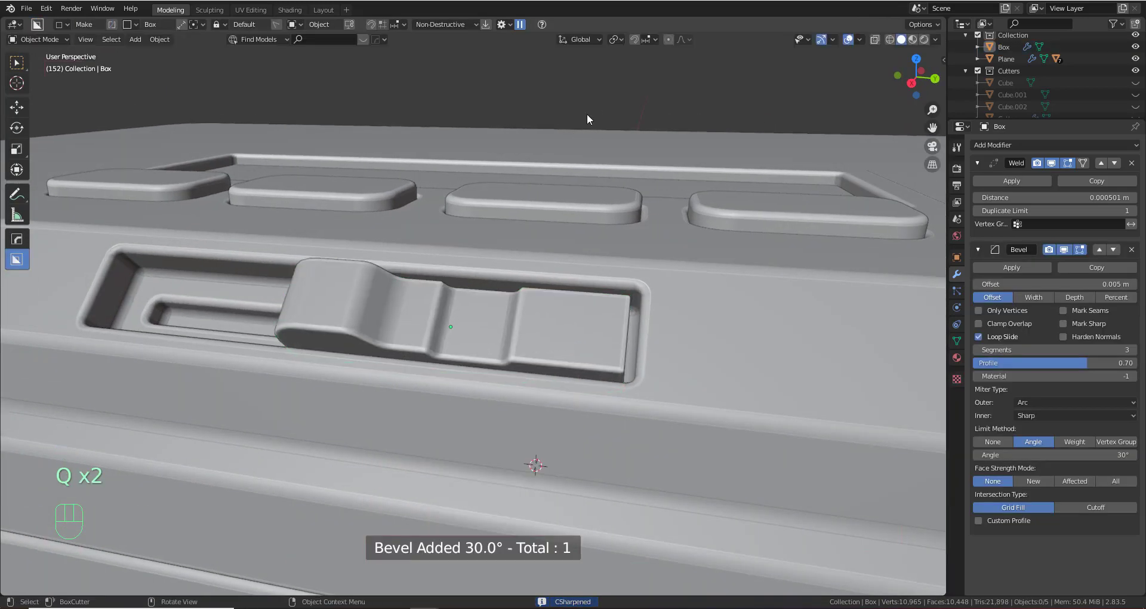
Nudge the finished slider box within its recess on the sloped face
scroll(418, 335, down, 6)
middle_drag(398, 358, 427, 381)
click(463, 327)
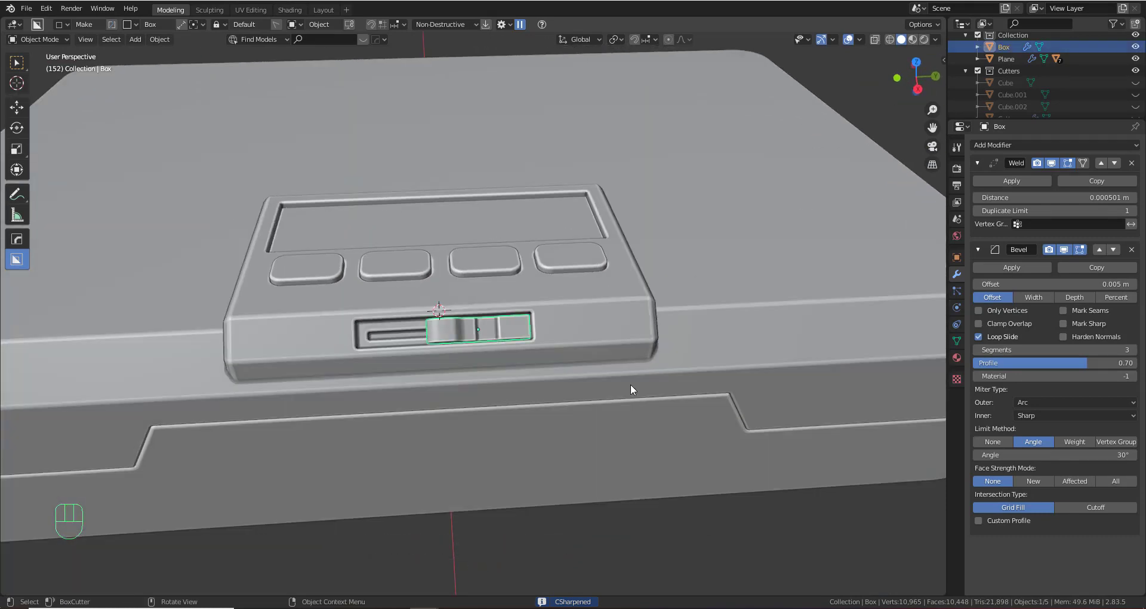
key(g)
click(593, 392)
scroll(593, 392, down, 8)
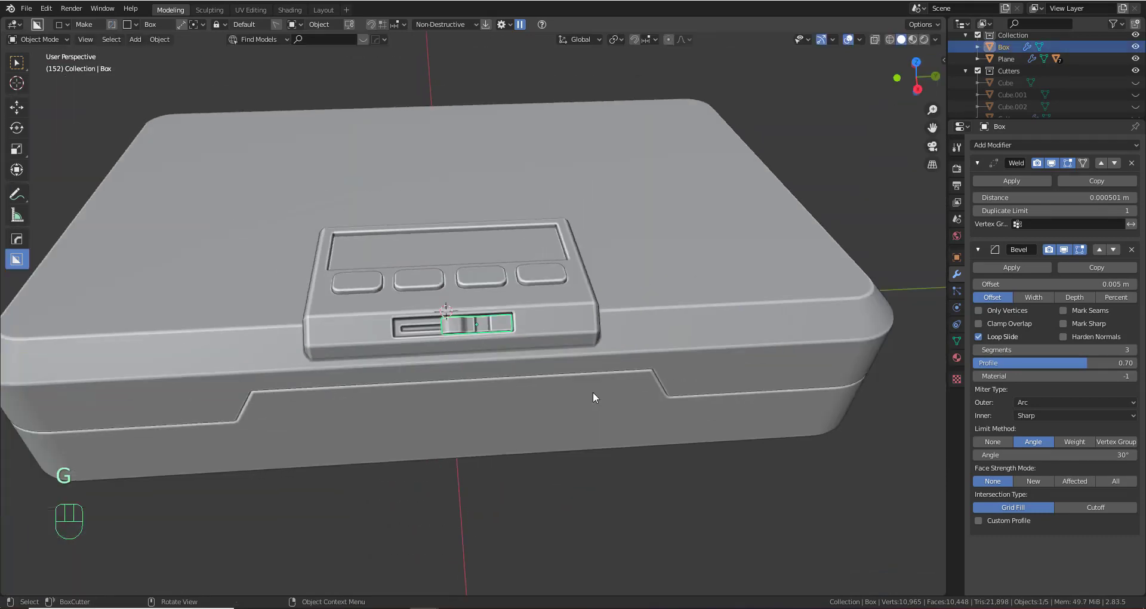
middle_drag(477, 355, 440, 409)
scroll(531, 323, up, 5)
scroll(496, 361, down, 4)
Select the case lid, switch to the right view, and set BoxCutter to cut box shapes aligned to the view
click(440, 409)
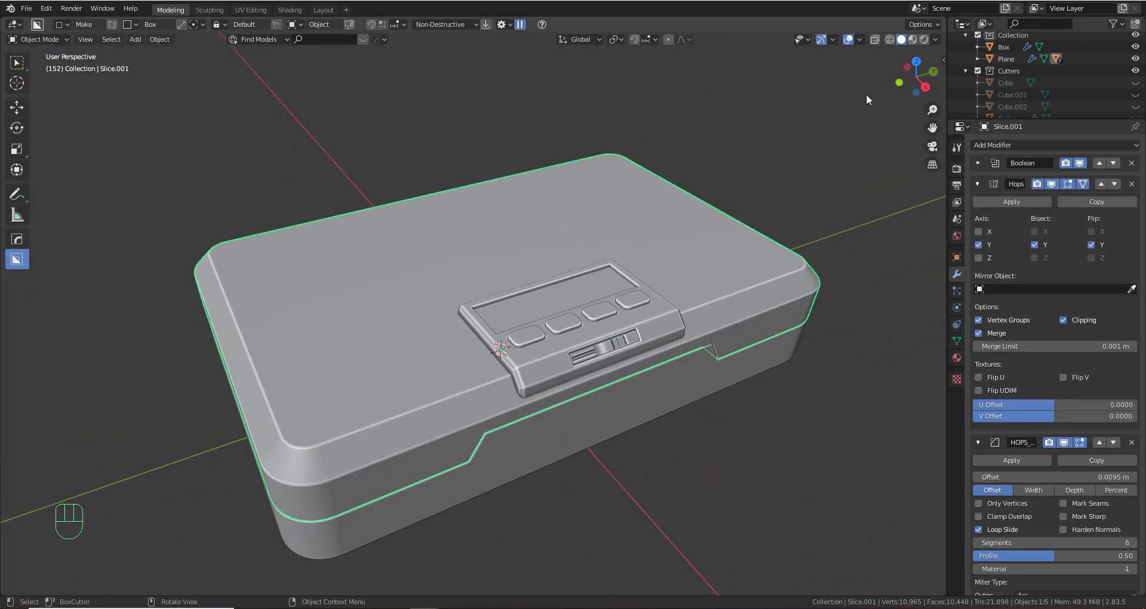
click(924, 84)
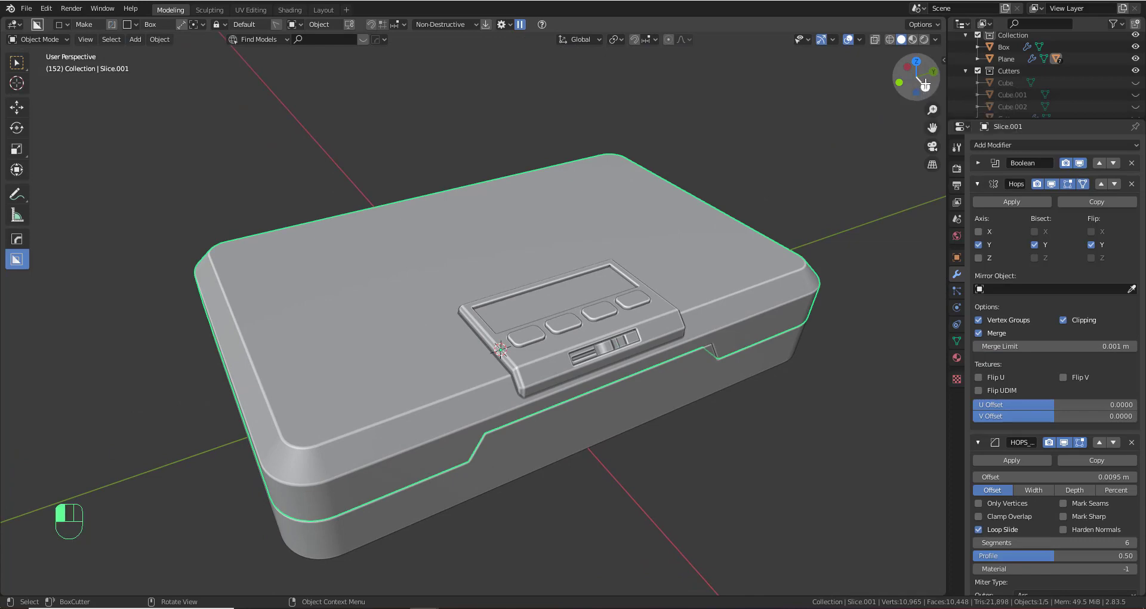
key(d)
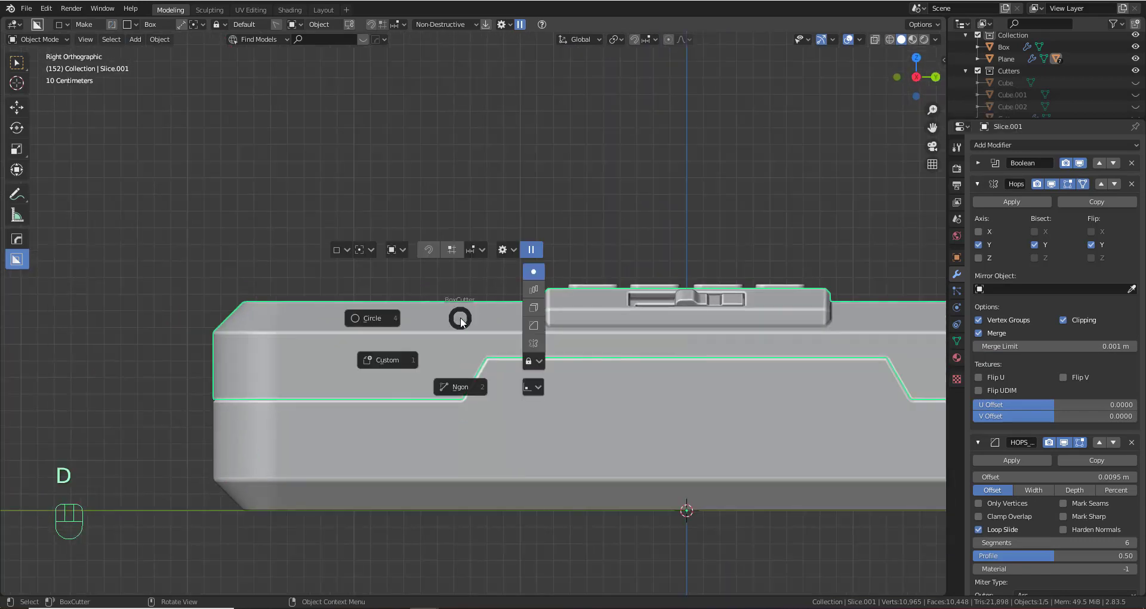
click(378, 326)
click(368, 253)
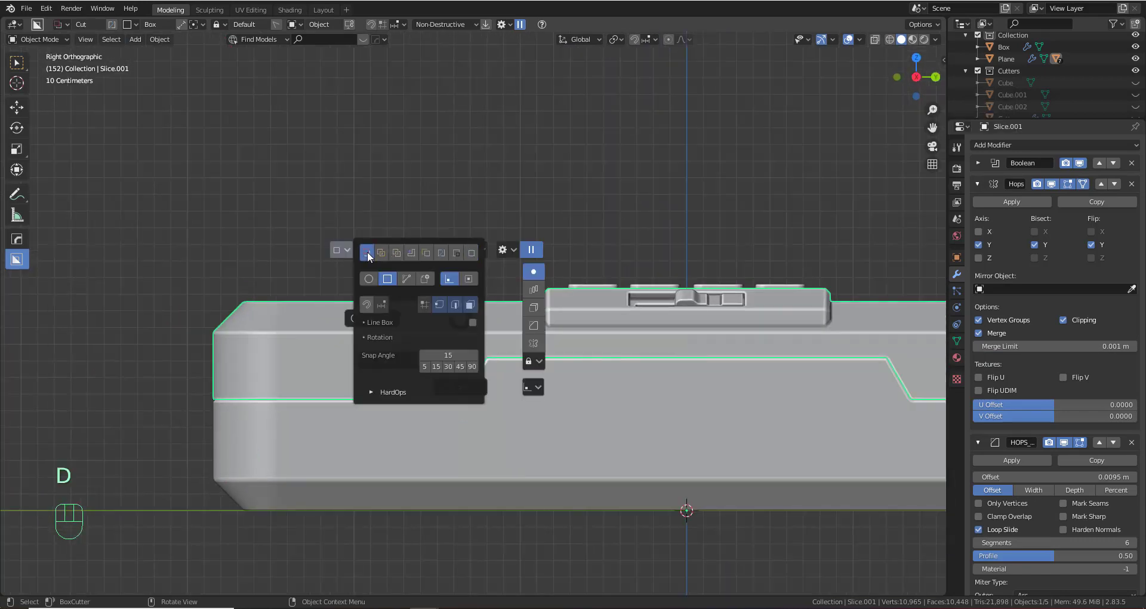
click(396, 250)
click(465, 252)
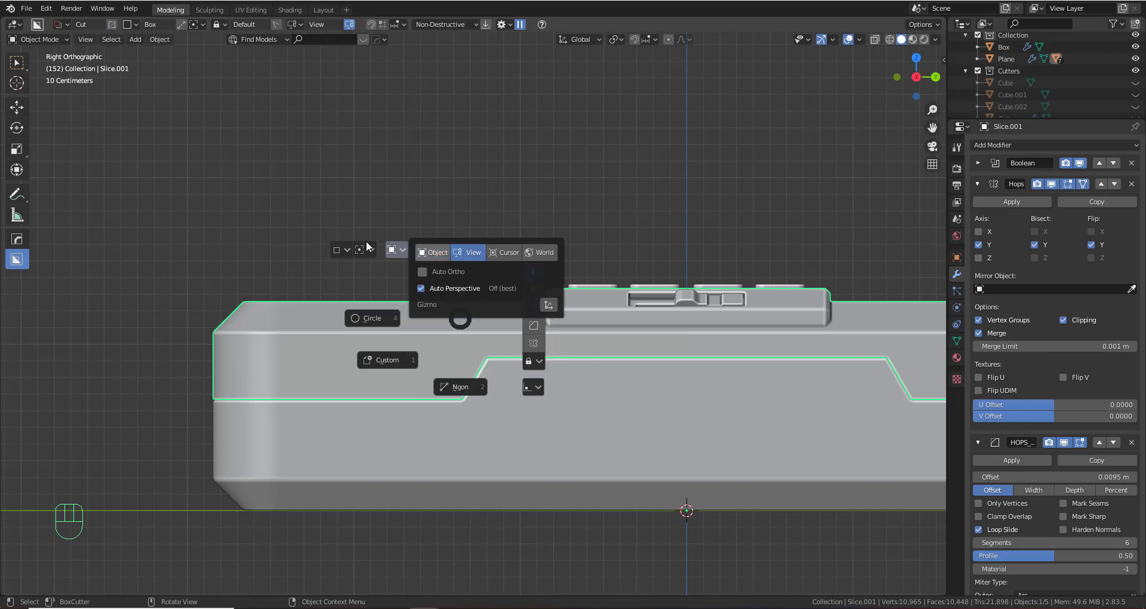
click(397, 356)
Cut a box with beveled corners through the lid's top surface, between the case's end and the plate
mouse_move(339, 245)
mouse_down()
mouse_move(382, 327)
mouse_move(462, 322)
mouse_up()
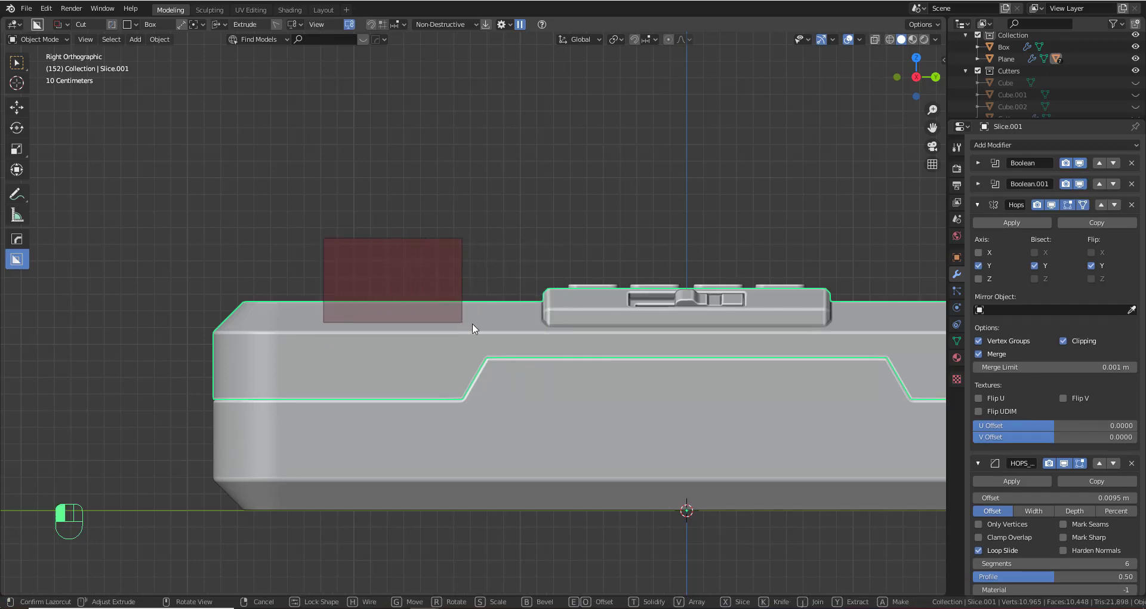
key(b)
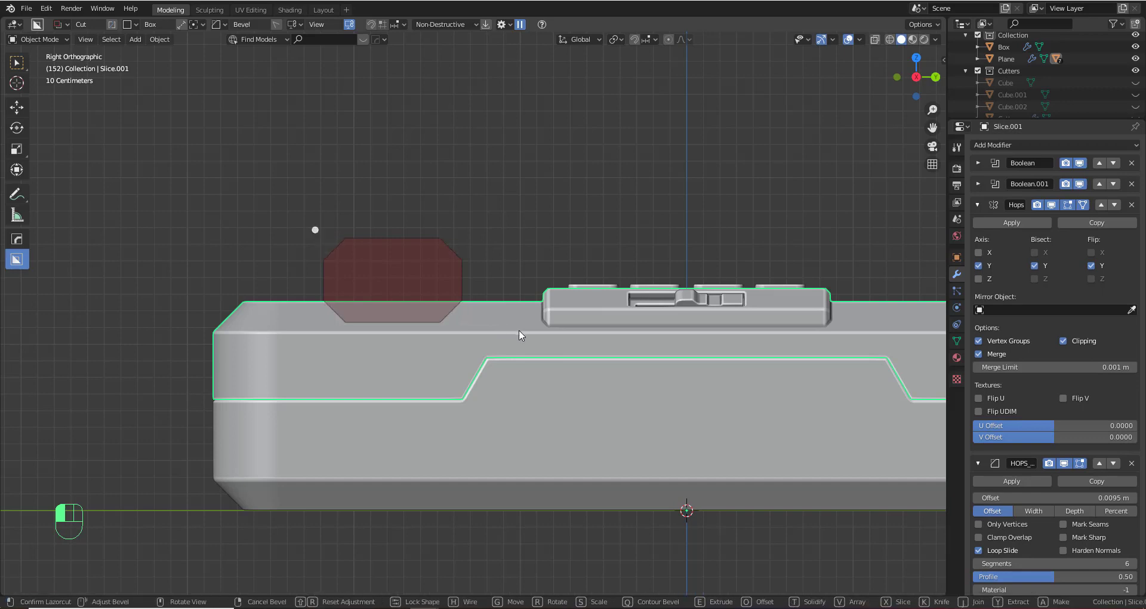
scroll(518, 329, down, 1)
drag(518, 330, 512, 339)
Adjust the position of the lid groove's cutter and hide it
key(g)
click(495, 327)
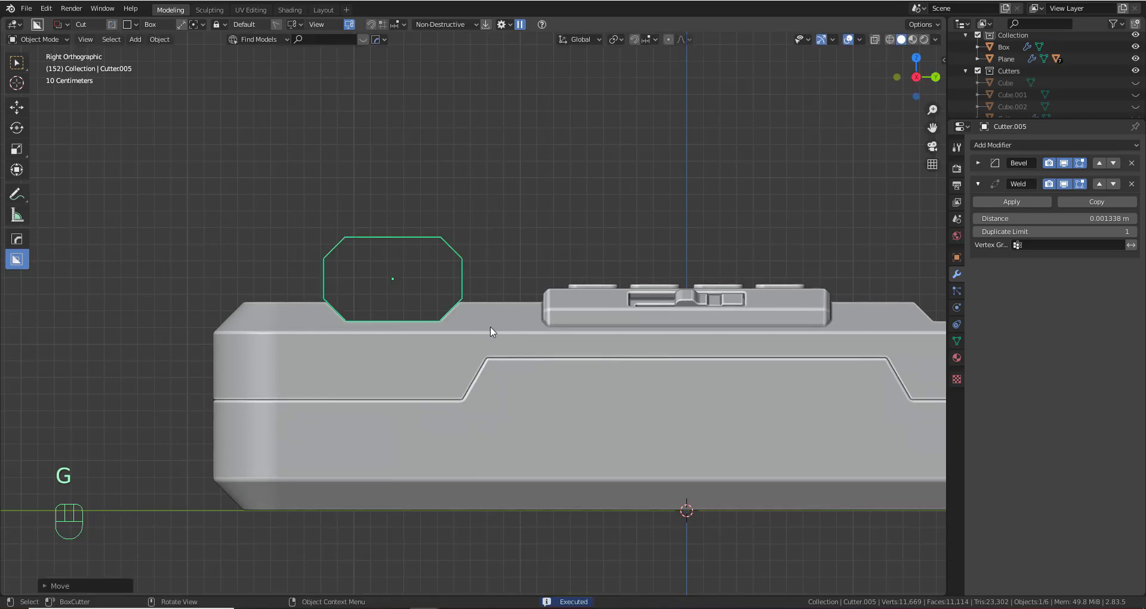
middle_drag(489, 325, 520, 361)
scroll(553, 385, up, 2)
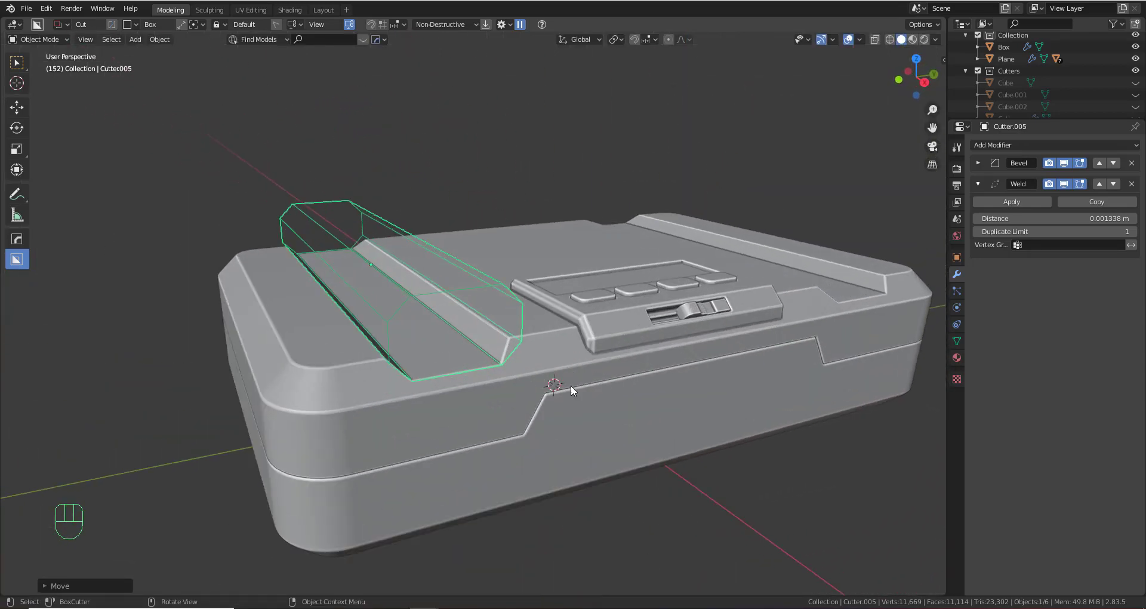
key(g)
click(574, 382)
key(h)
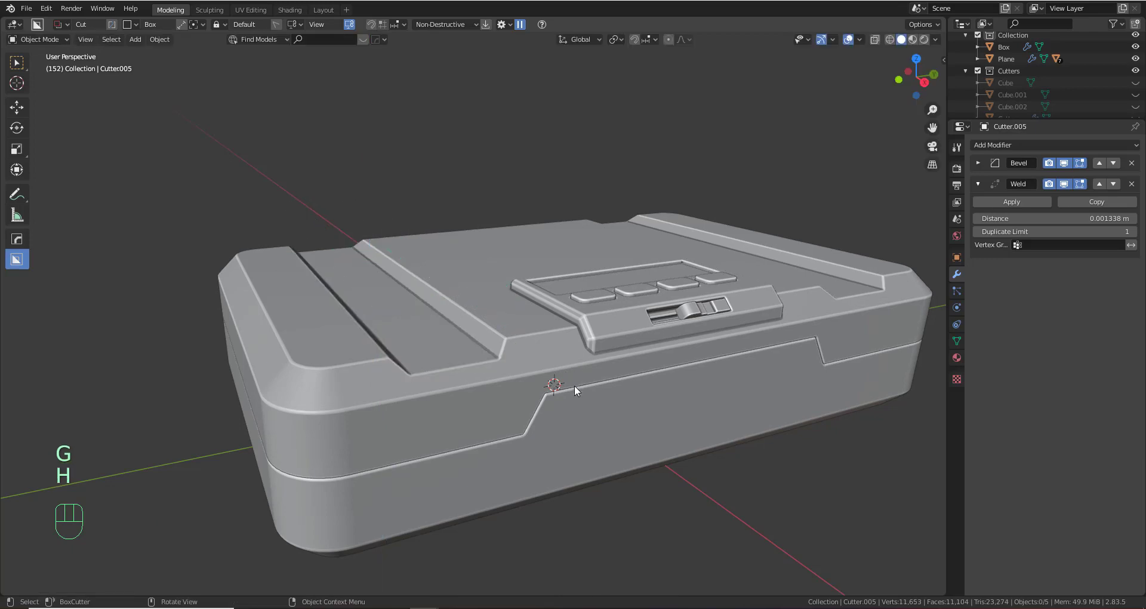
From the top view, cut a large rectangle with beveled corners into the lid's central area beside the plate
middle_drag(574, 385, 466, 395)
click(916, 76)
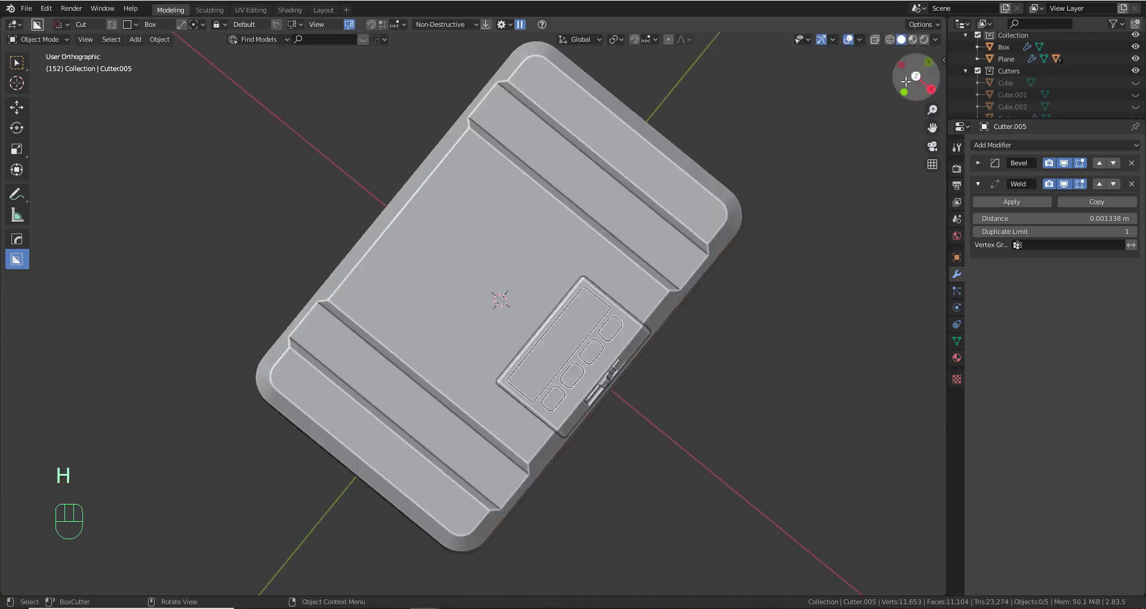
scroll(546, 262, up, 4)
shift+middle_drag(546, 257, 560, 324)
scroll(560, 325, down, 2)
shift+middle_drag(477, 275, 469, 252)
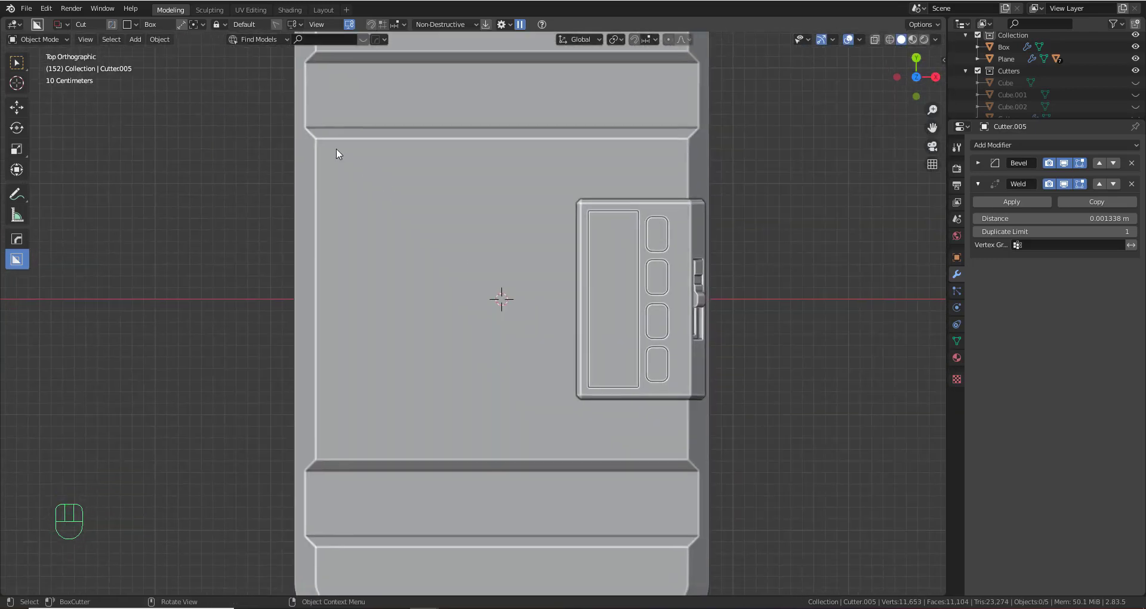
mouse_move(328, 152)
mouse_down()
mouse_move(499, 415)
mouse_move(609, 456)
mouse_up()
key(b)
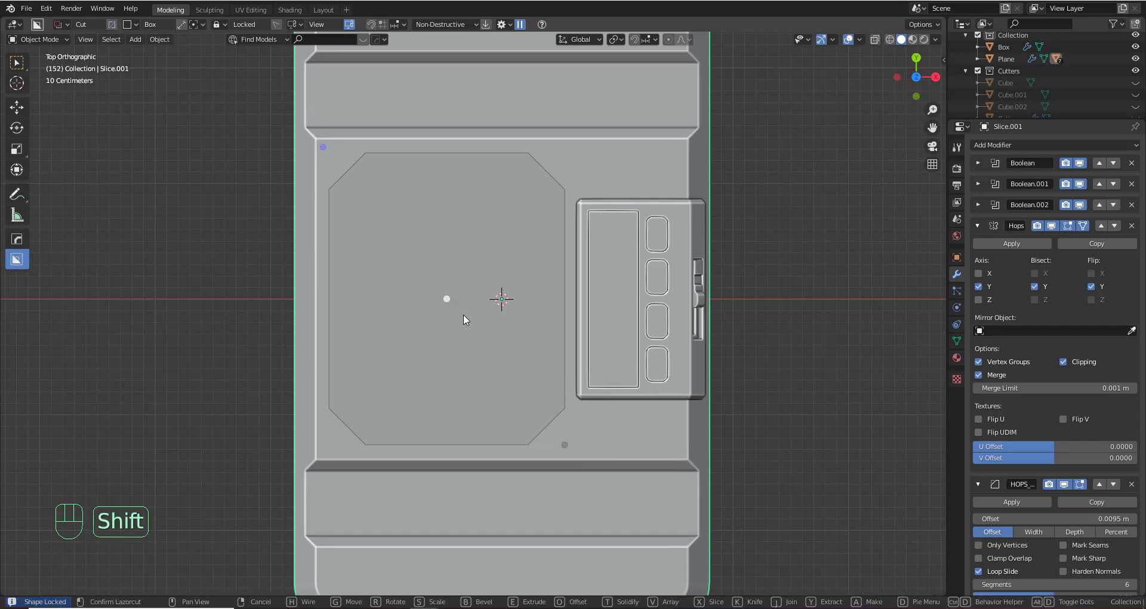
middle_drag(503, 314, 518, 294)
click(492, 299)
Move the octagonal recess's cutter up along Z by about 0.07 m to make the lid recess shallower
scroll(492, 300, down, 1)
scroll(518, 296, up, 3)
key(g)
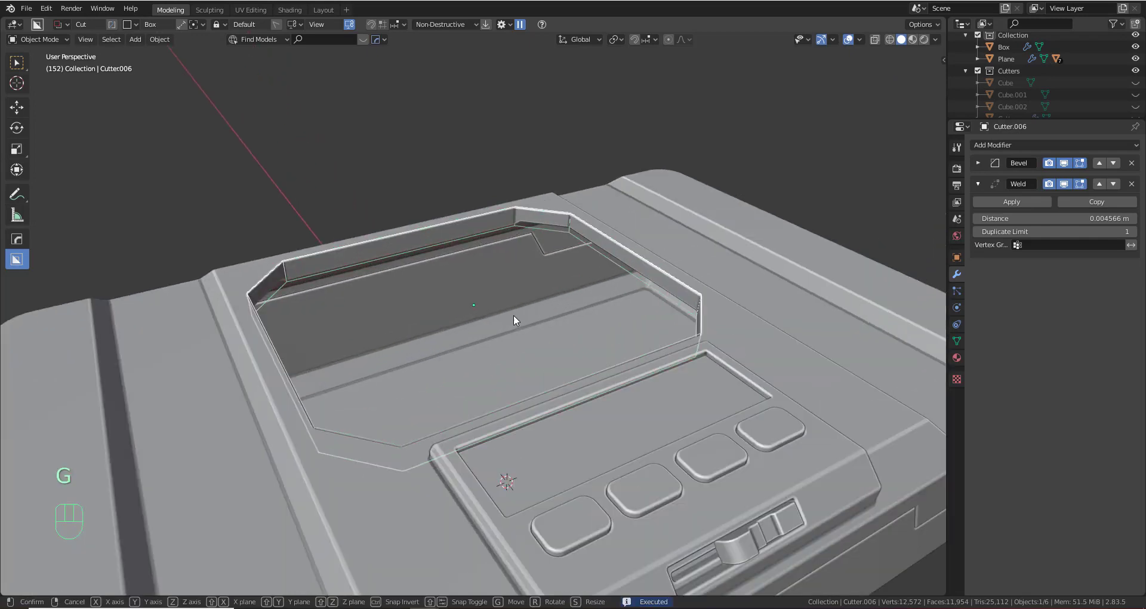
key(z)
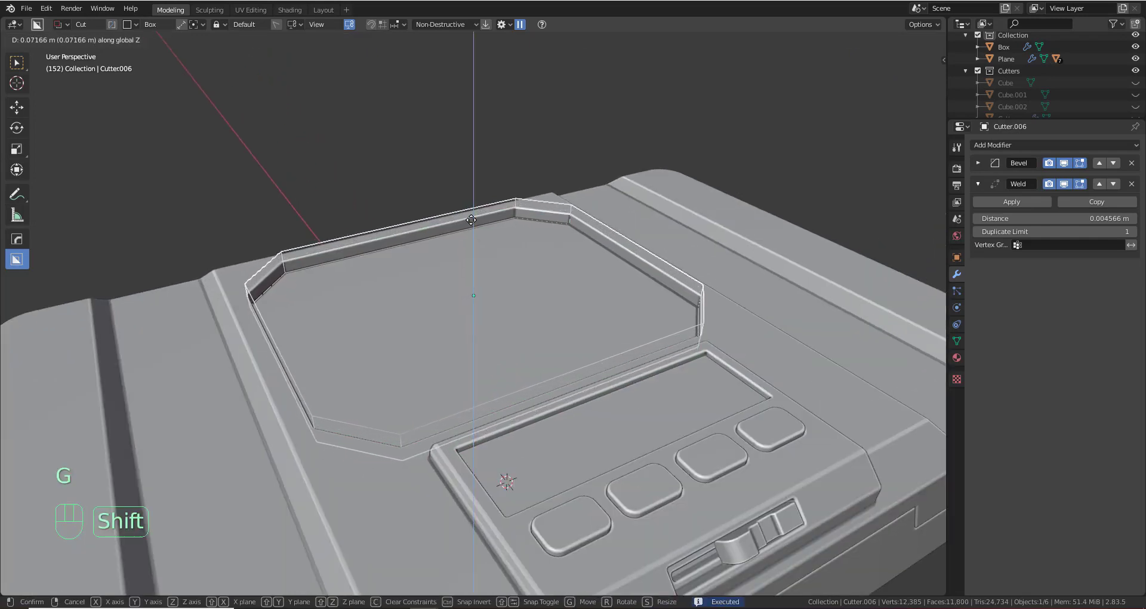
click(477, 257)
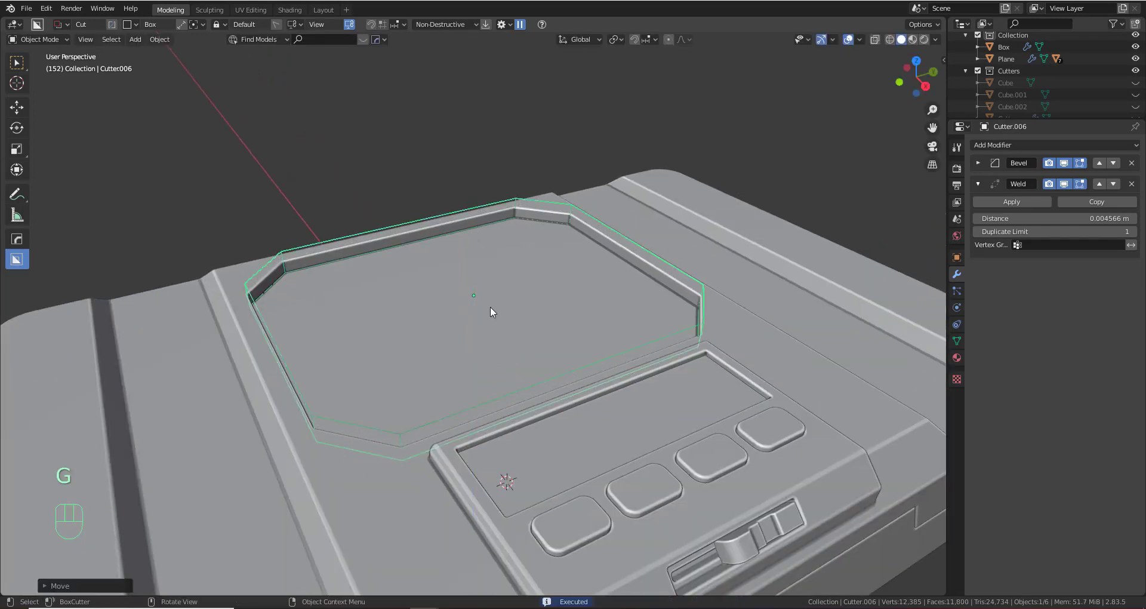
Switch to the top view, set BoxCutter to the Ngon shape, and turn off cyclic closing so it draws open lines
click(916, 61)
middle_drag(619, 287, 454, 235)
click(916, 81)
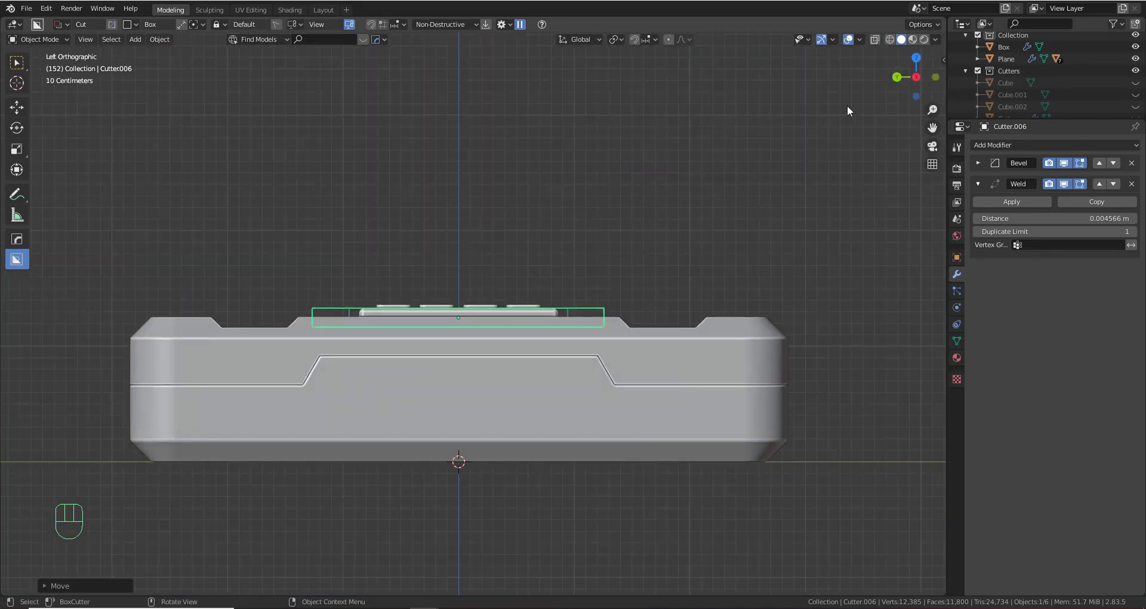
click(916, 58)
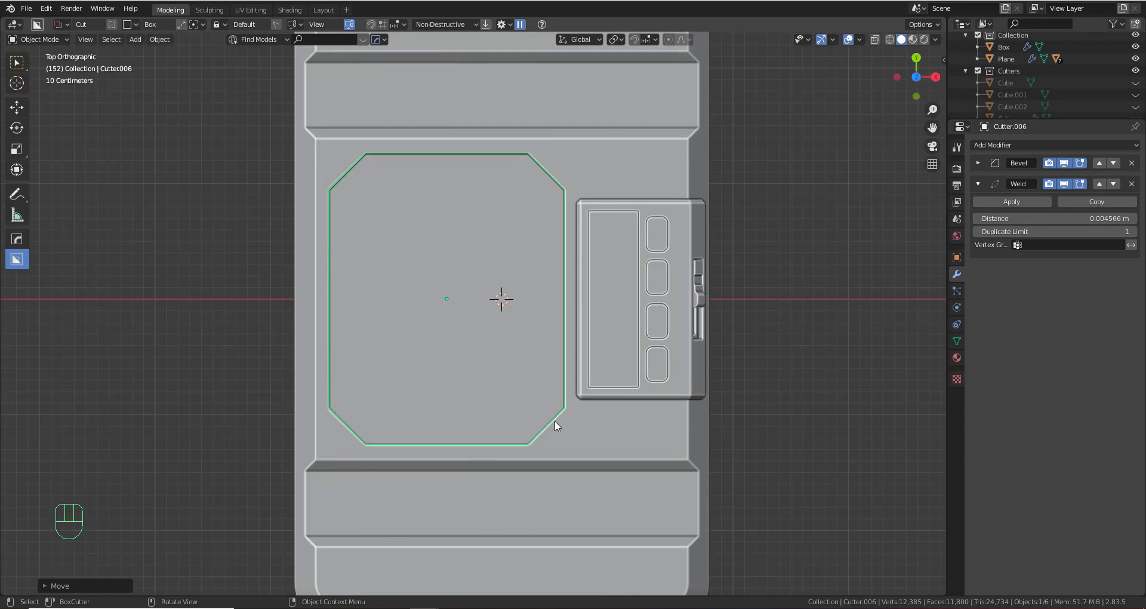
key(d)
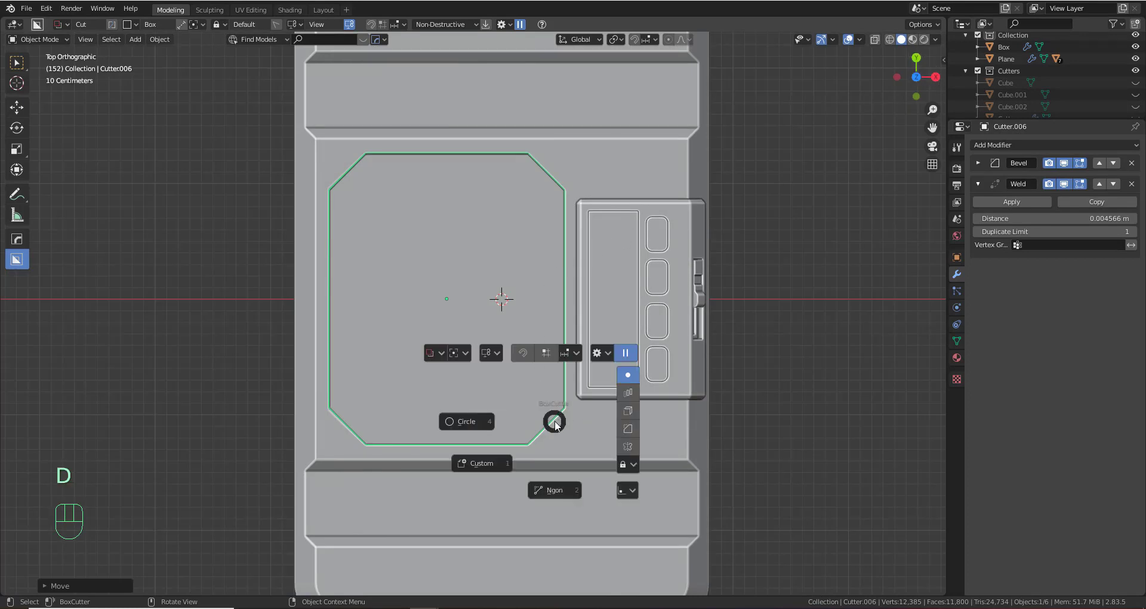
click(556, 490)
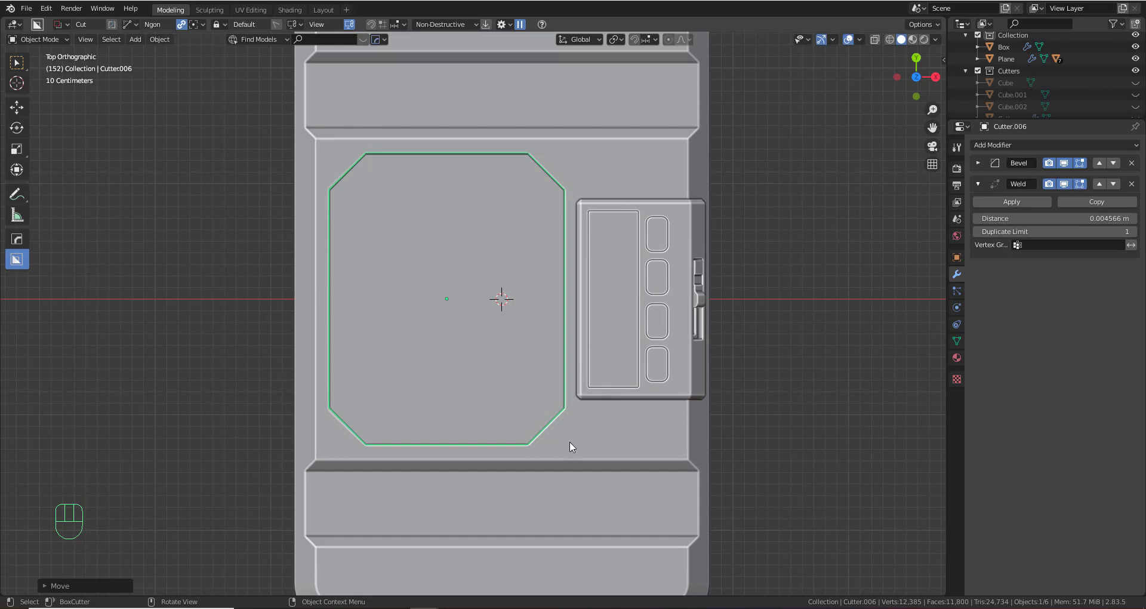
mouse_move(569, 441)
mouse_down()
mouse_move(470, 345)
mouse_move(491, 362)
mouse_up()
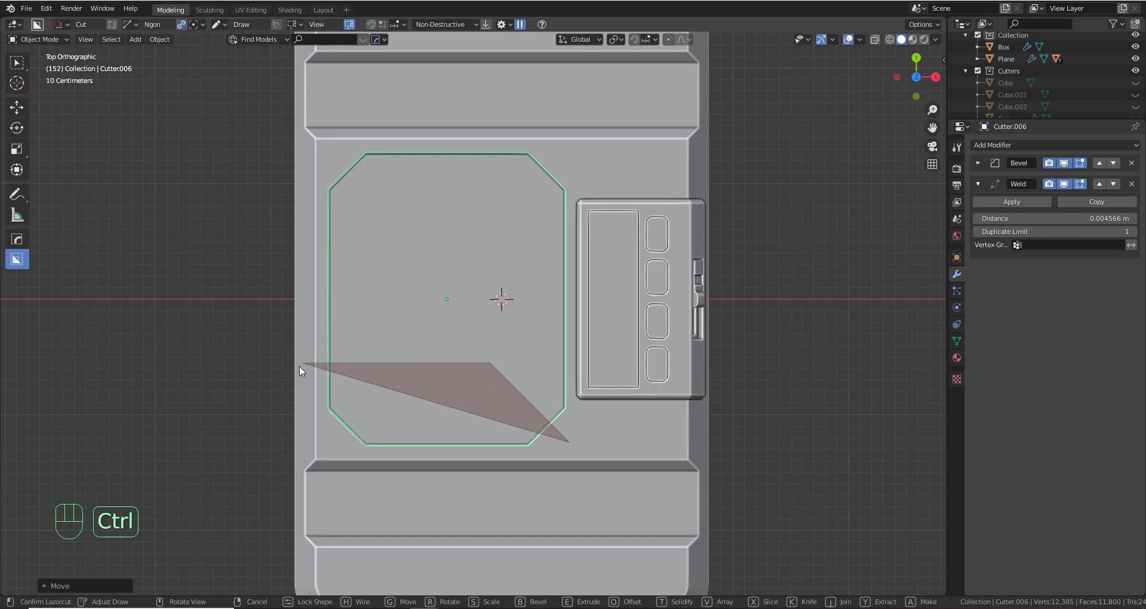
key(c)
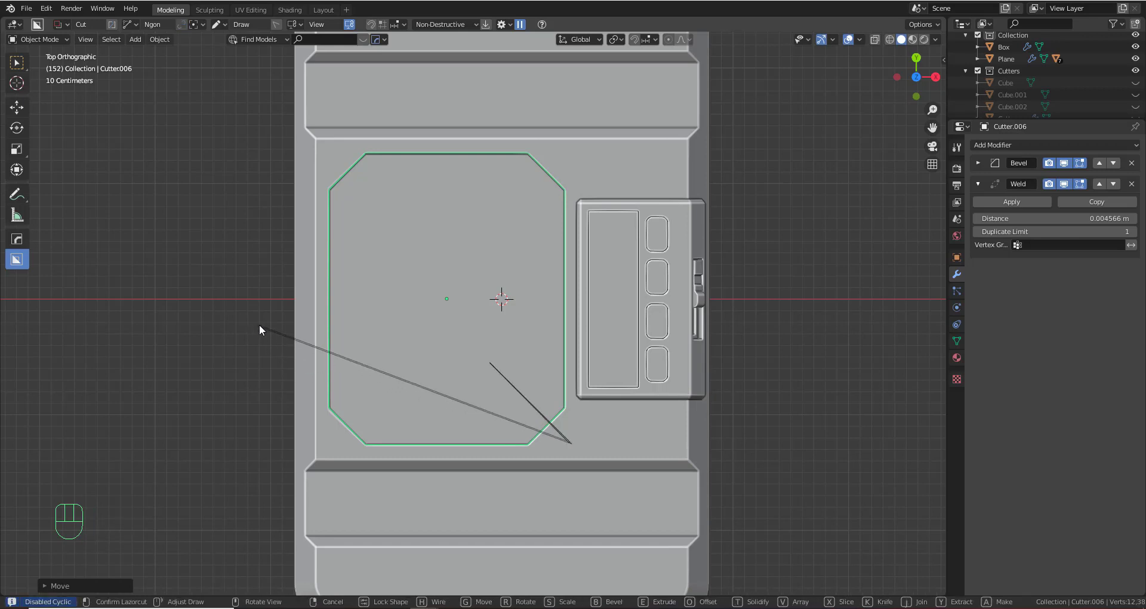
right_click(420, 416)
right_click(569, 438)
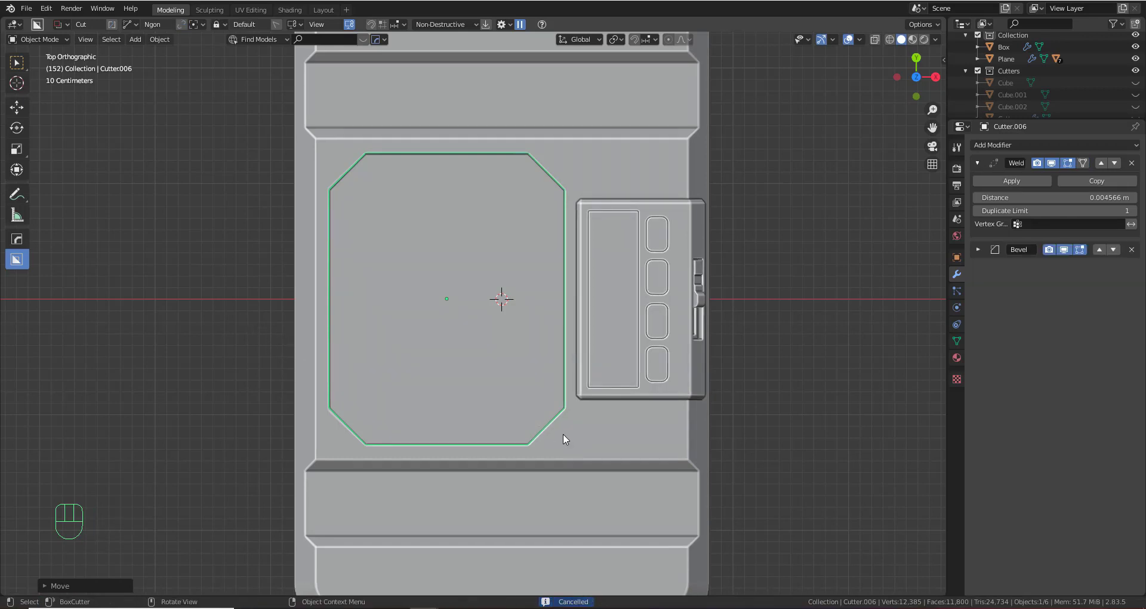
Cut the recess cutter with an open angled line across its lower part and set the Solidify thickness to 0.144 m
drag(562, 435, 497, 369)
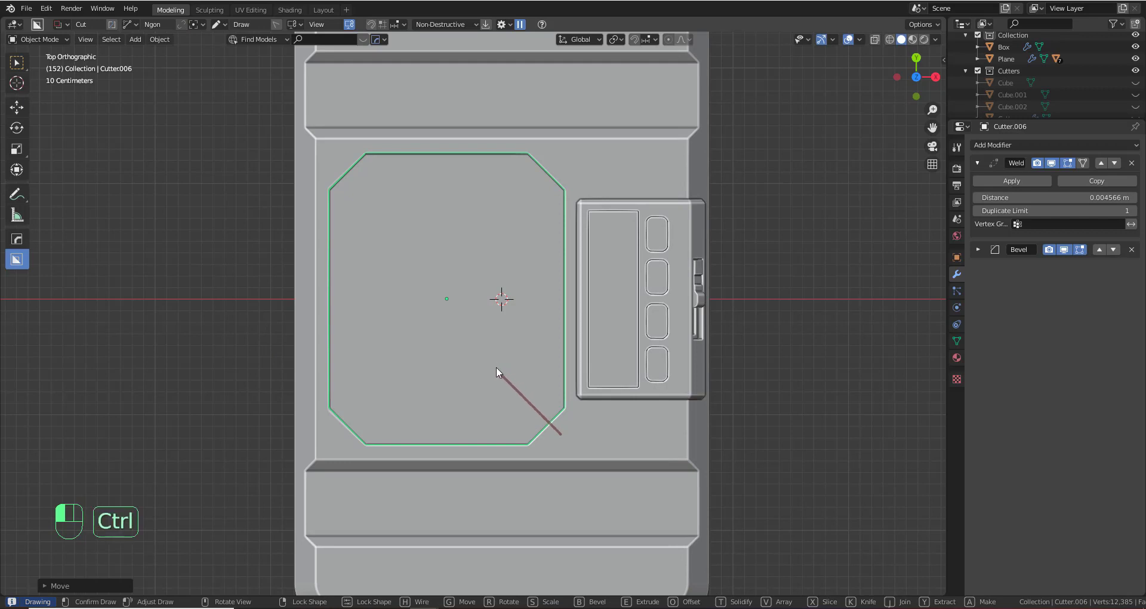
drag(495, 367, 492, 364)
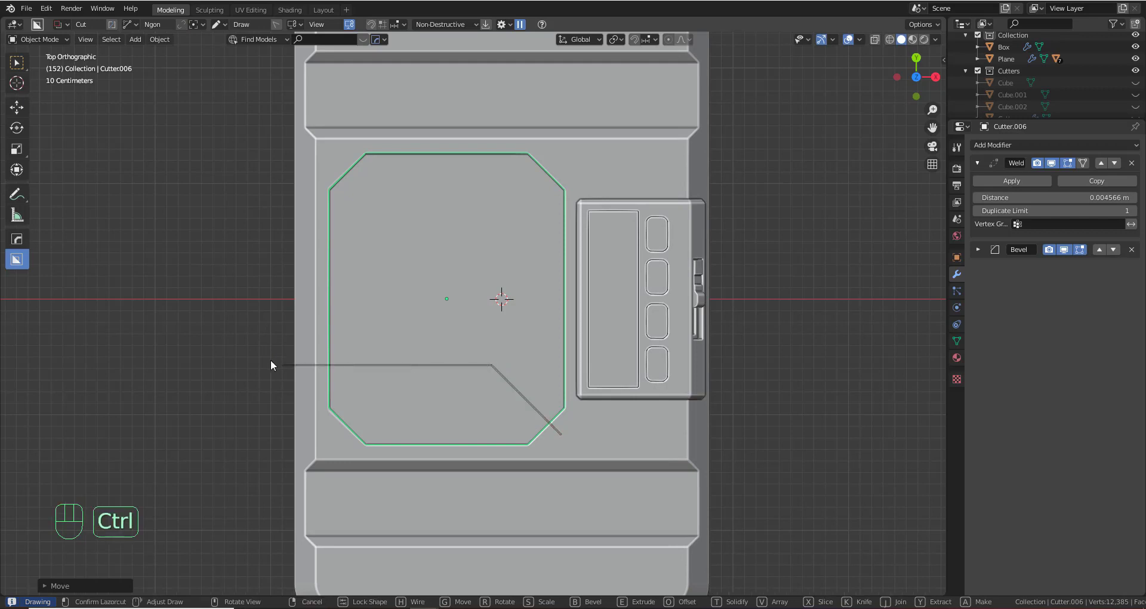
key(shift)
shift+click(227, 385)
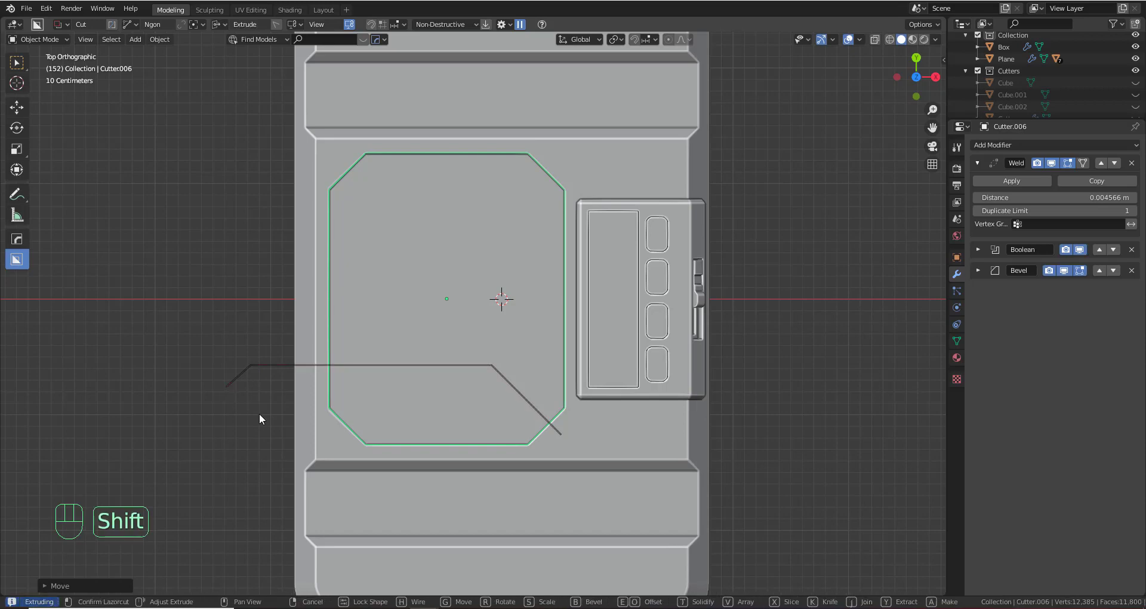
click(358, 454)
middle_drag(424, 457, 503, 396)
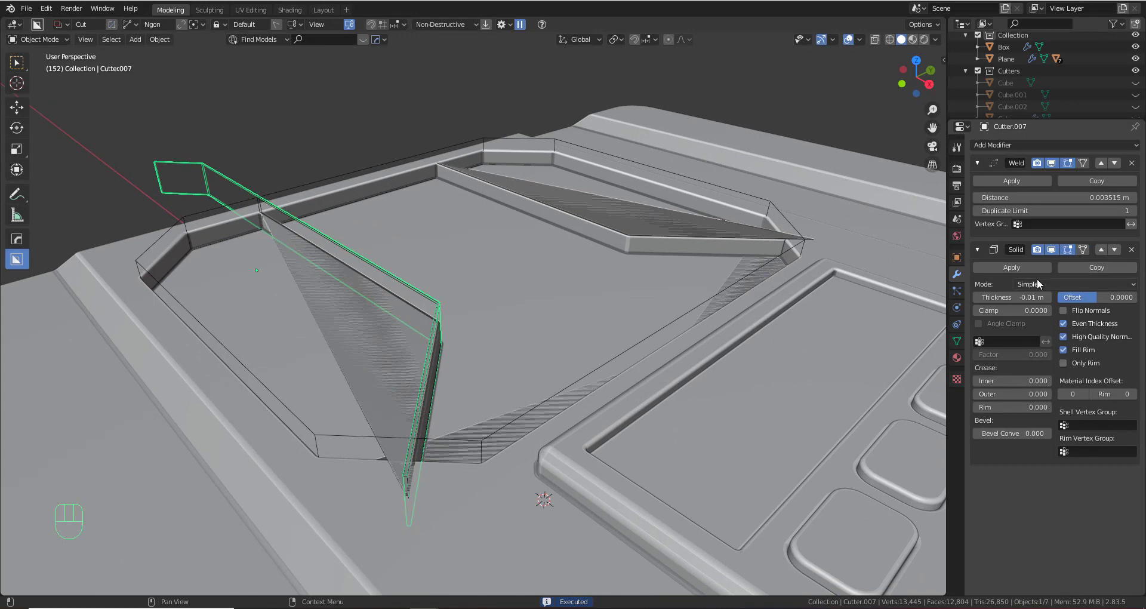
mouse_move(1014, 298)
shift+mouse_down()
mouse_move(1086, 297)
mouse_move(1007, 297)
shift+mouse_up()
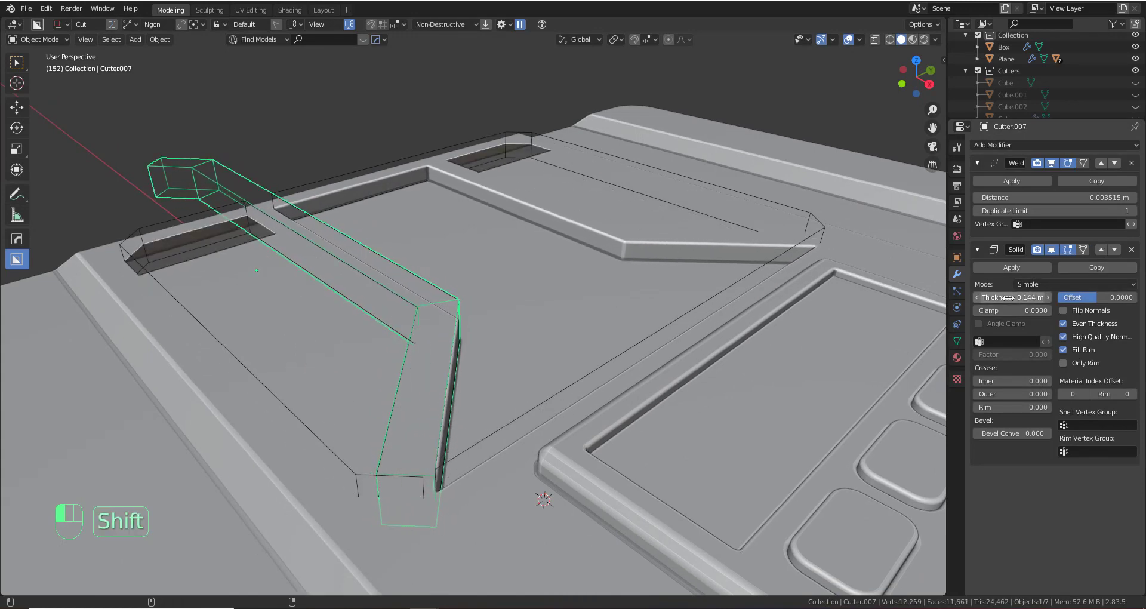
From the top view, shift the angled strip cutter toward the recess's lower corner nearest the plate, and hide it
click(916, 60)
shift+middle_drag(744, 371, 714, 252)
key(g)
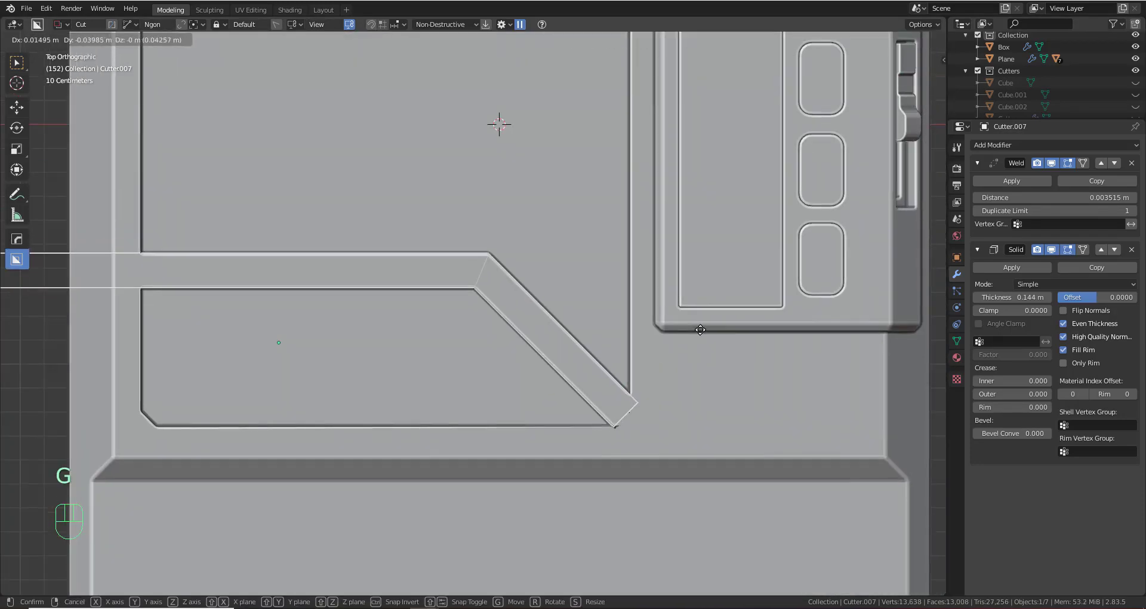
click(711, 349)
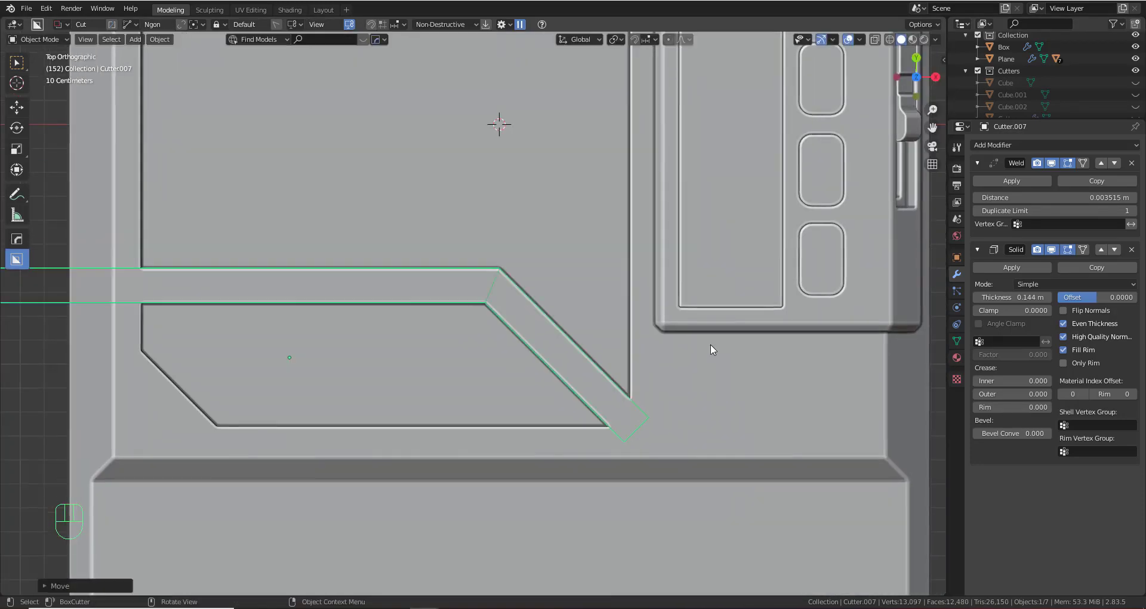
scroll(532, 364, down, 4)
middle_drag(532, 364, 483, 369)
key(h)
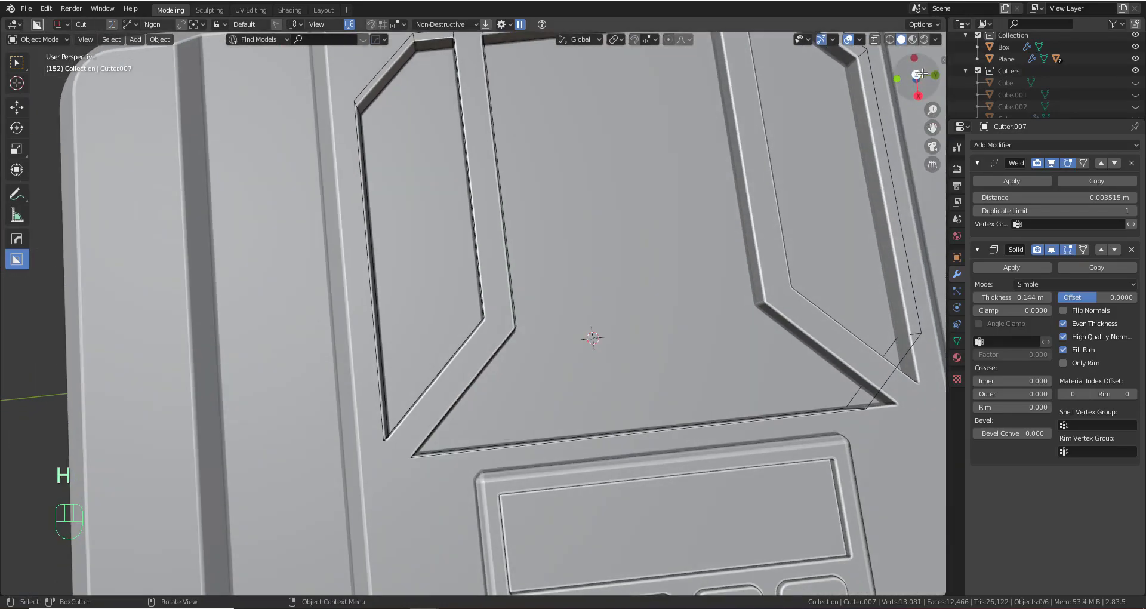
Select the recess cutter and cut a straight line through it across the whole recess, parallel to the plate's long side
click(919, 74)
shift+middle_drag(498, 380, 452, 425)
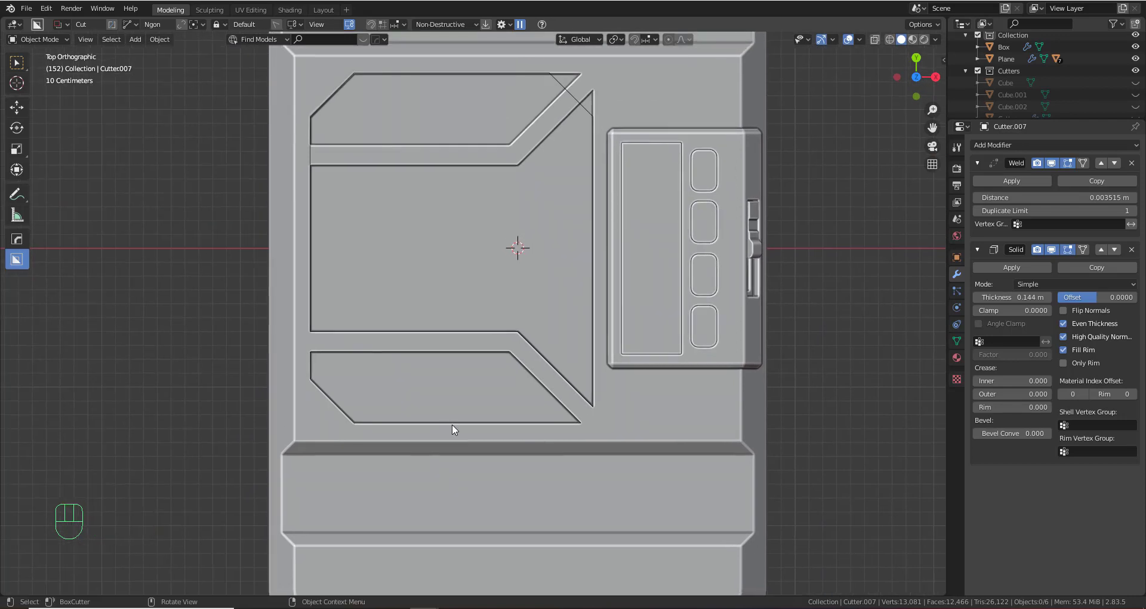
click(336, 356)
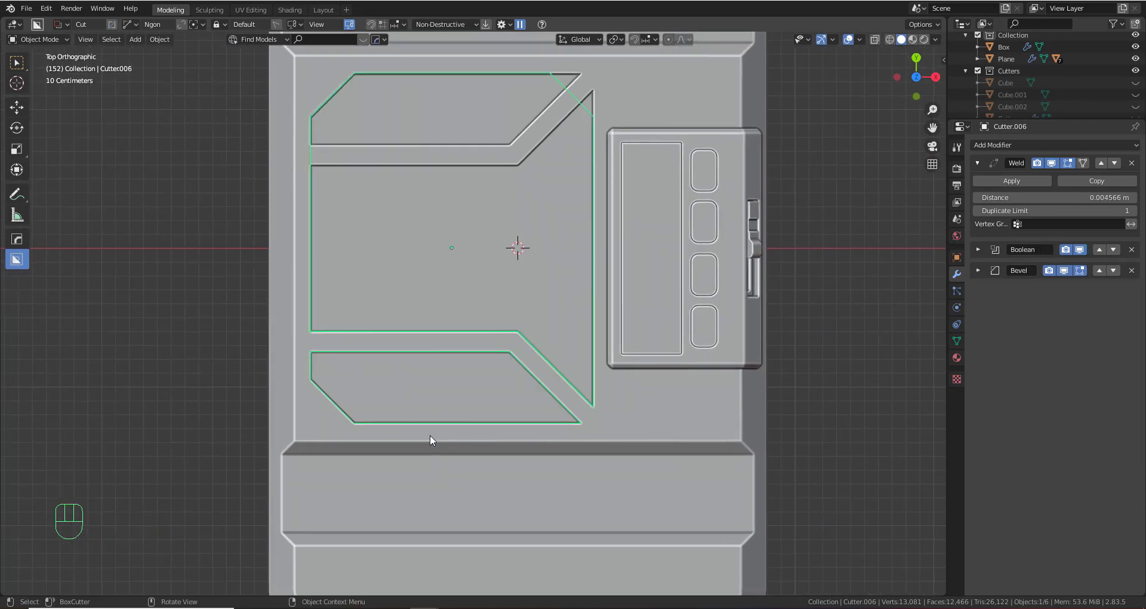
drag(429, 434, 431, 164)
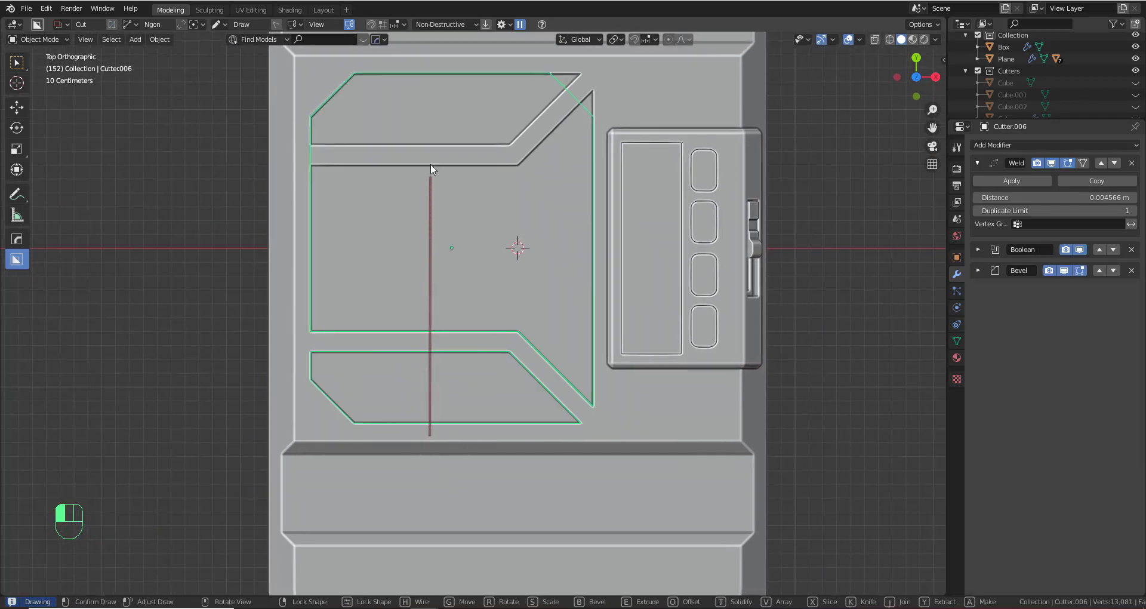
drag(430, 79, 431, 56)
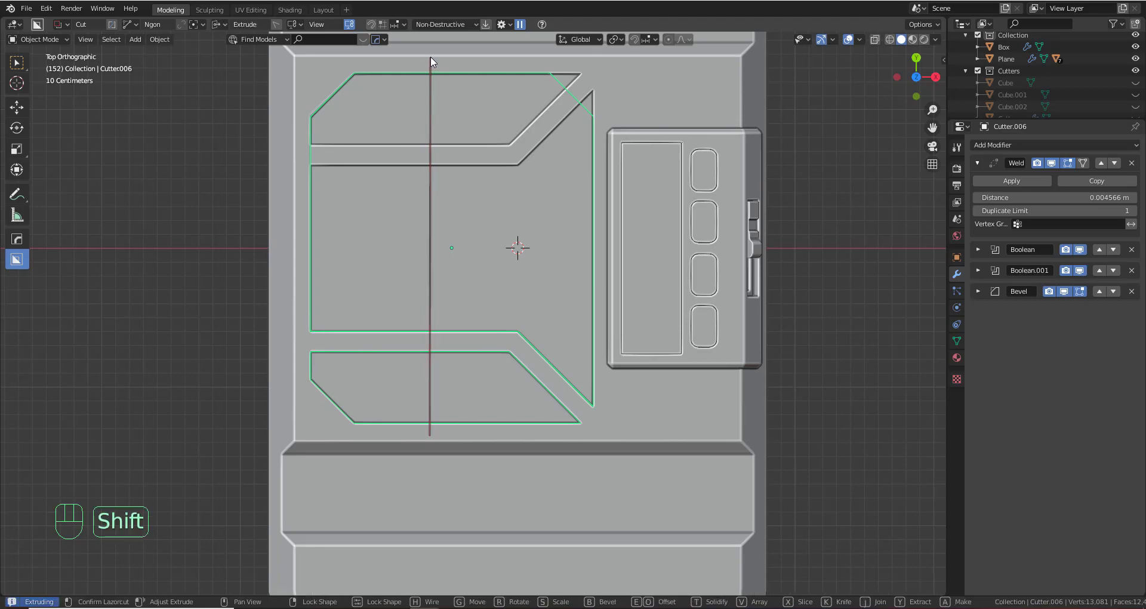
middle_drag(431, 56, 631, 358)
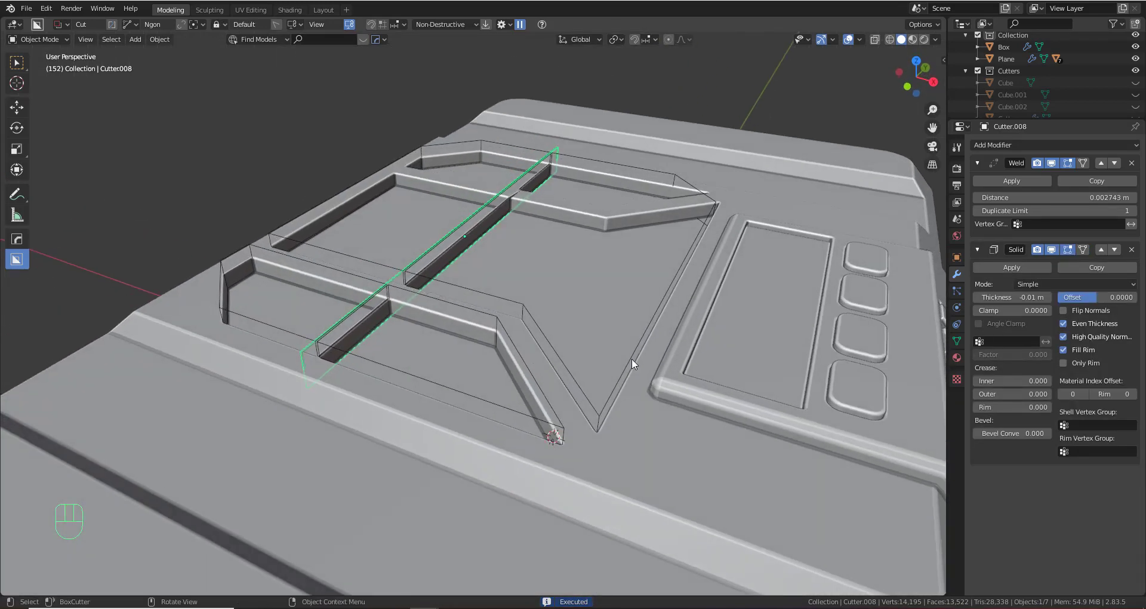
Set the straight strip cutter's Solidify thickness to 0.58 m and hide the cutter
drag(1016, 293, 1089, 293)
middle_drag(513, 296, 546, 310)
drag(1014, 296, 1074, 297)
middle_drag(889, 340, 565, 321)
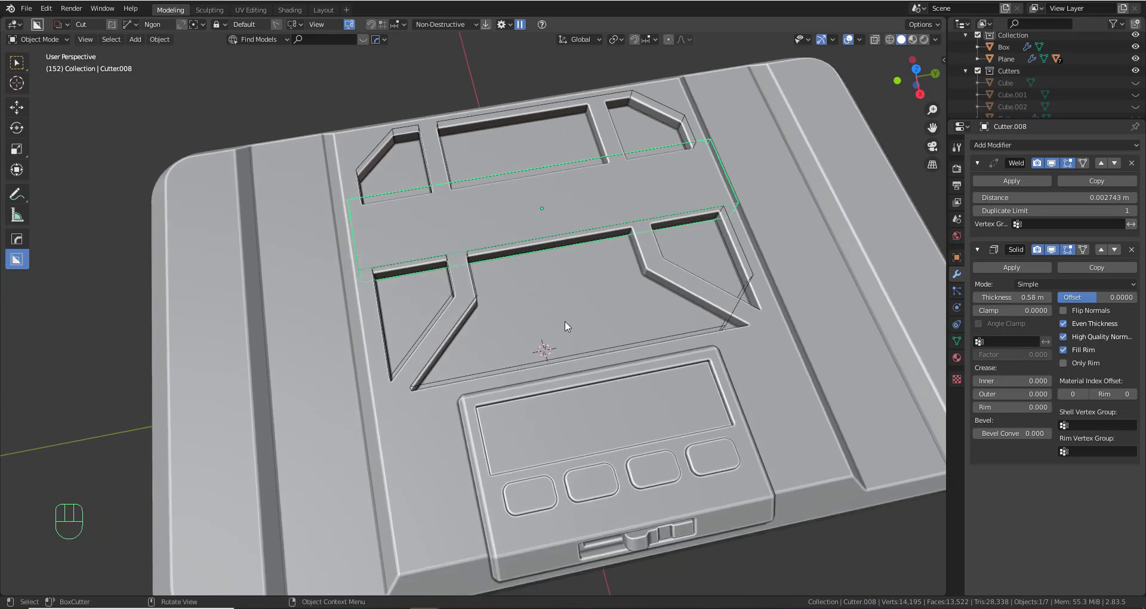
scroll(564, 320, up, 5)
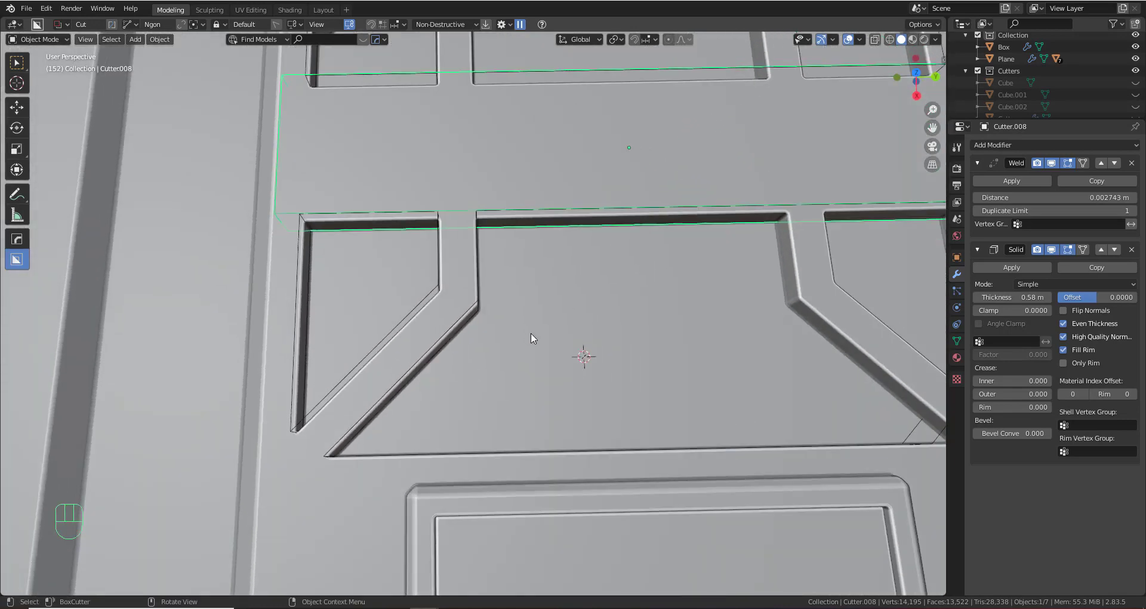
scroll(531, 333, down, 3)
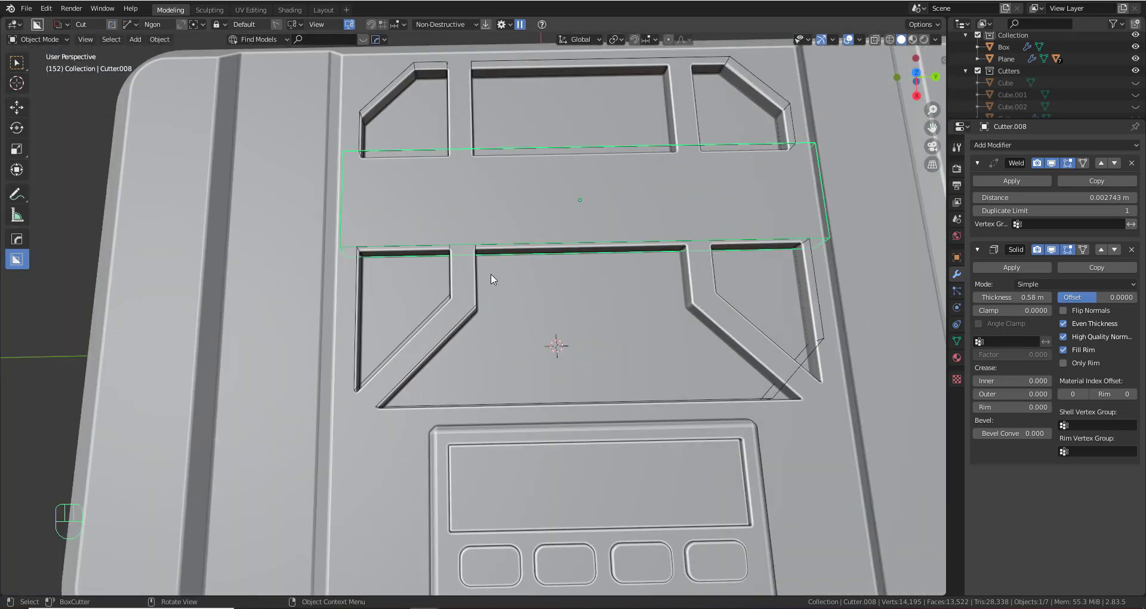
key(h)
Select the recess cutter and, in top view, cut a diagonal line from the lower strip's bend to the recess edge beside the plate
click(434, 314)
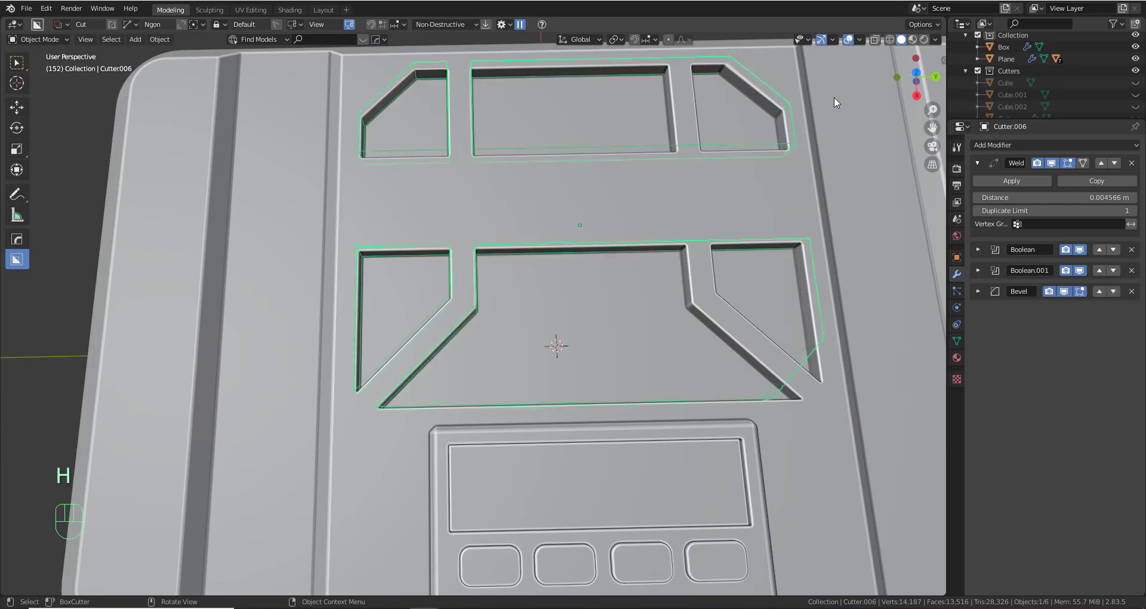
click(920, 74)
scroll(672, 276, up, 1)
shift+middle_drag(631, 321, 593, 402)
shift+middle_drag(545, 354, 504, 415)
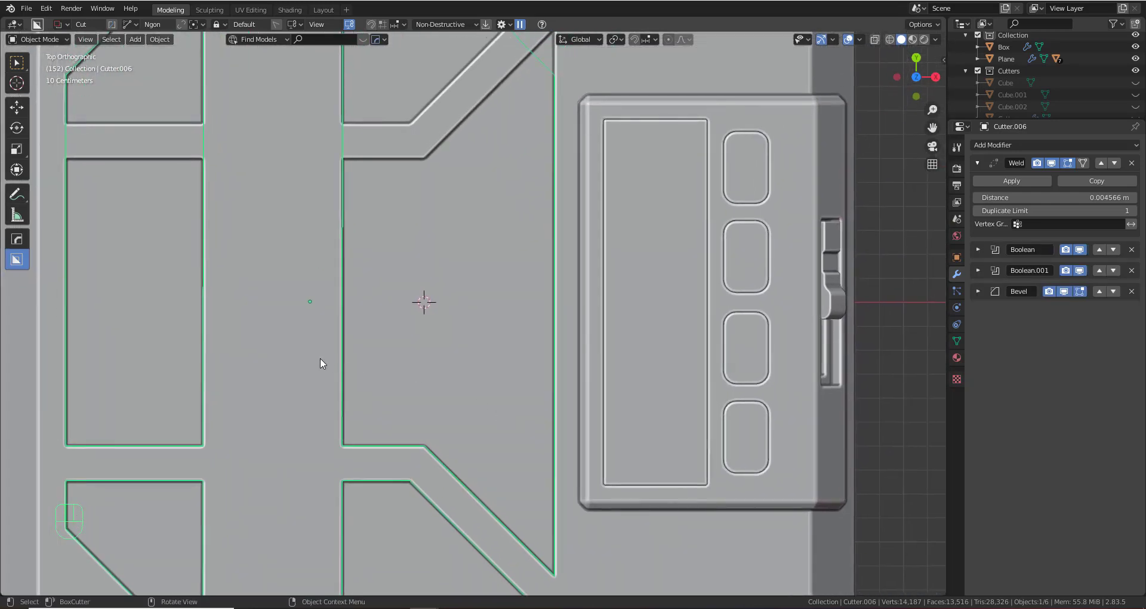
drag(415, 462, 564, 266)
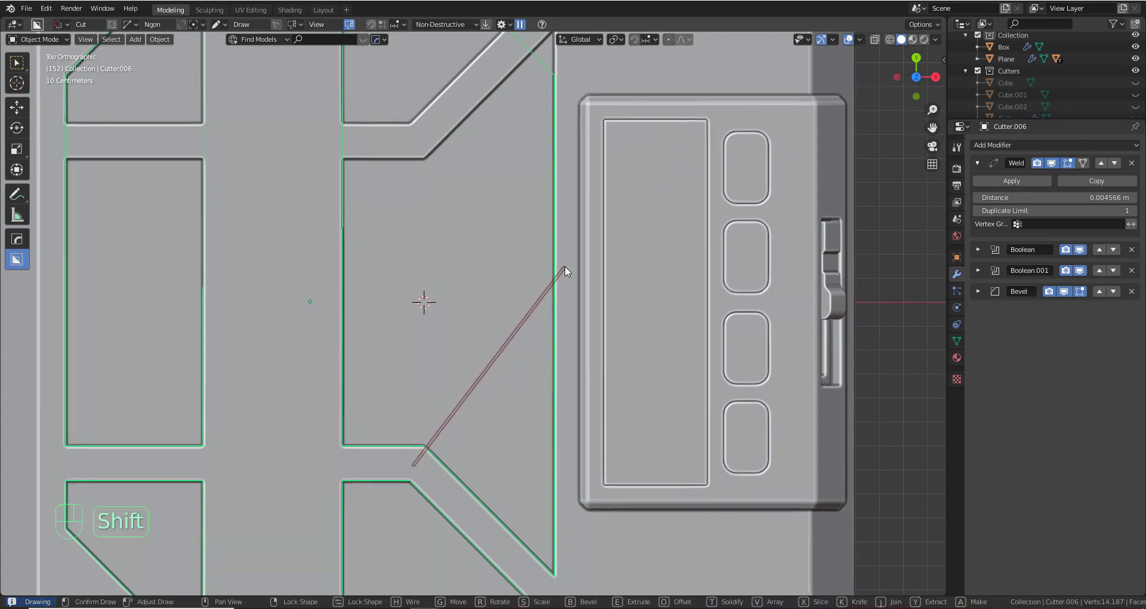
shift+click(565, 266)
scroll(605, 394, down, 2)
middle_drag(605, 394, 517, 357)
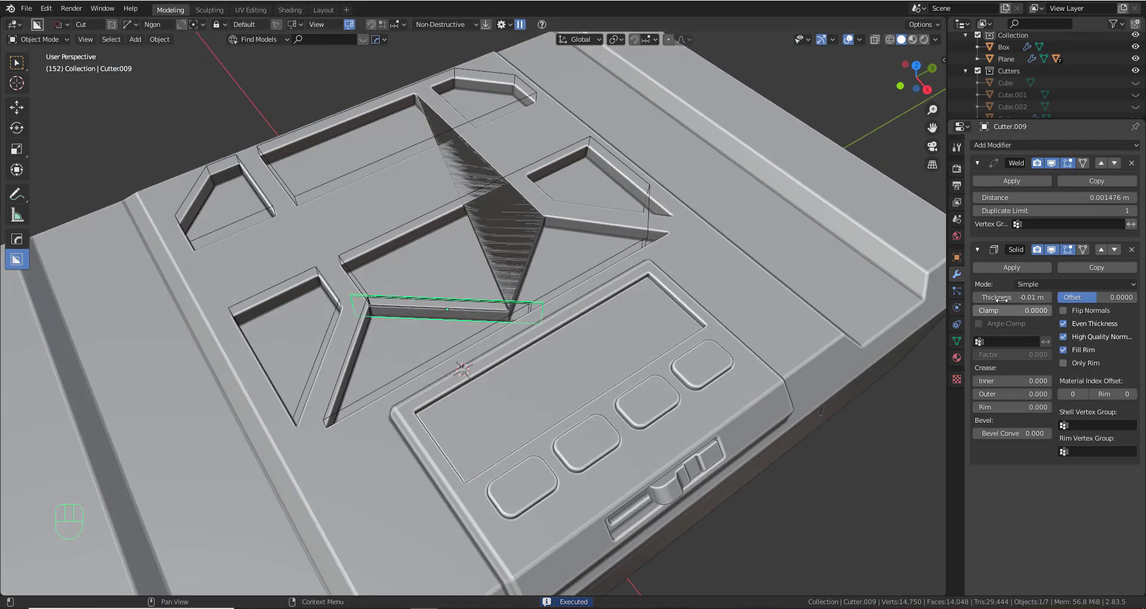
Set the diagonal strip cutter's Solidify thickness to 0.28 m and hide the cutter
drag(1009, 296, 1041, 297)
scroll(525, 367, up, 4)
mouse_move(525, 366)
middle_down()
mouse_move(476, 410)
mouse_move(530, 355)
middle_up()
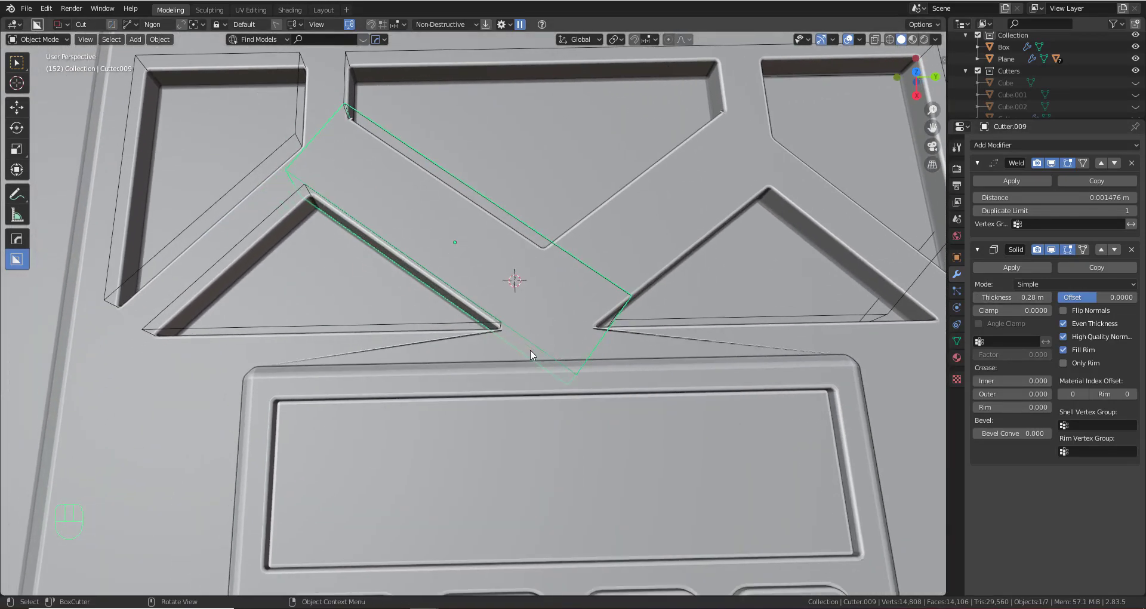
key(h)
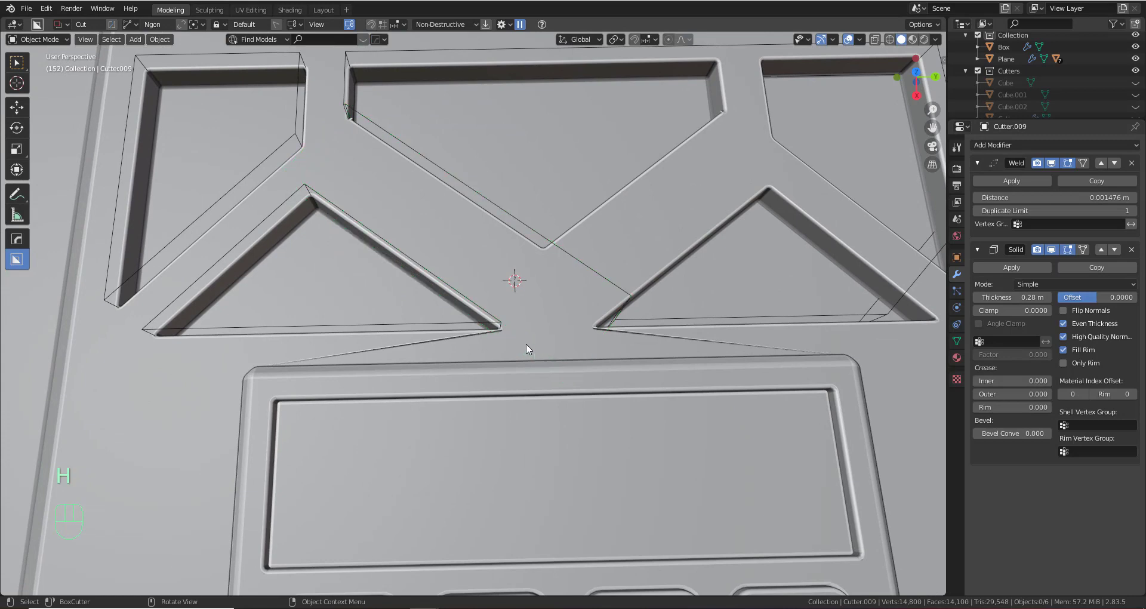
click(581, 295)
key(q)
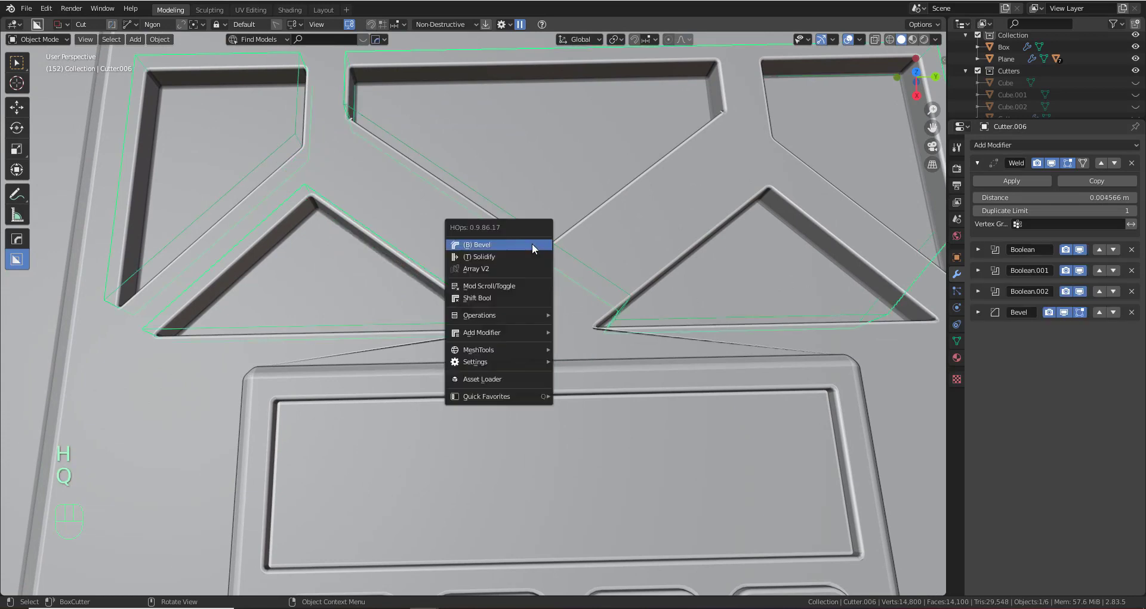
ctrl+click(532, 243)
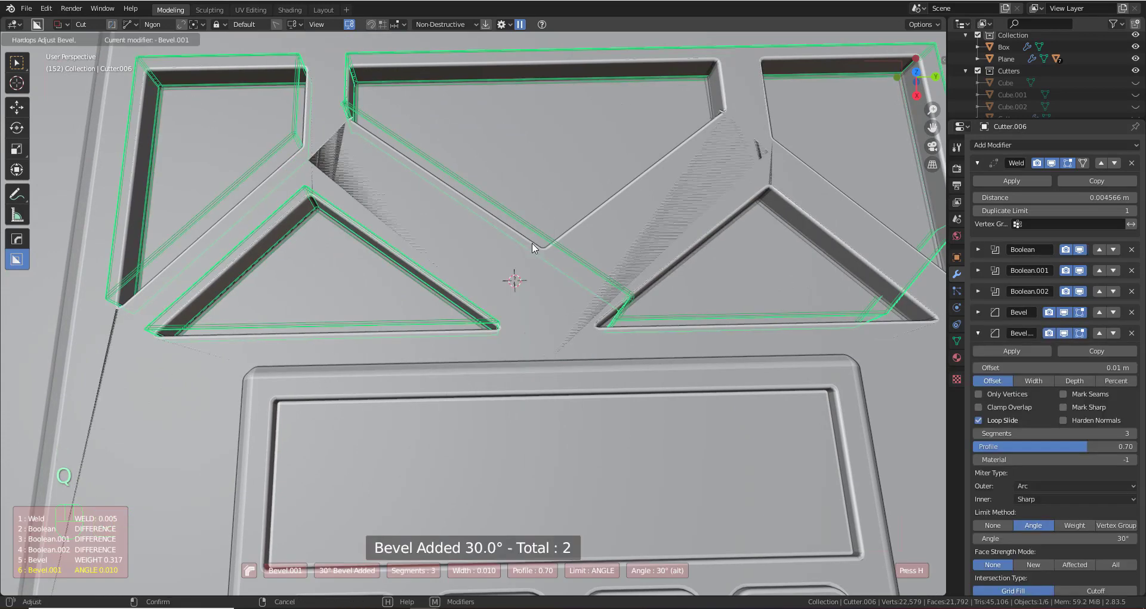
right_click(533, 243)
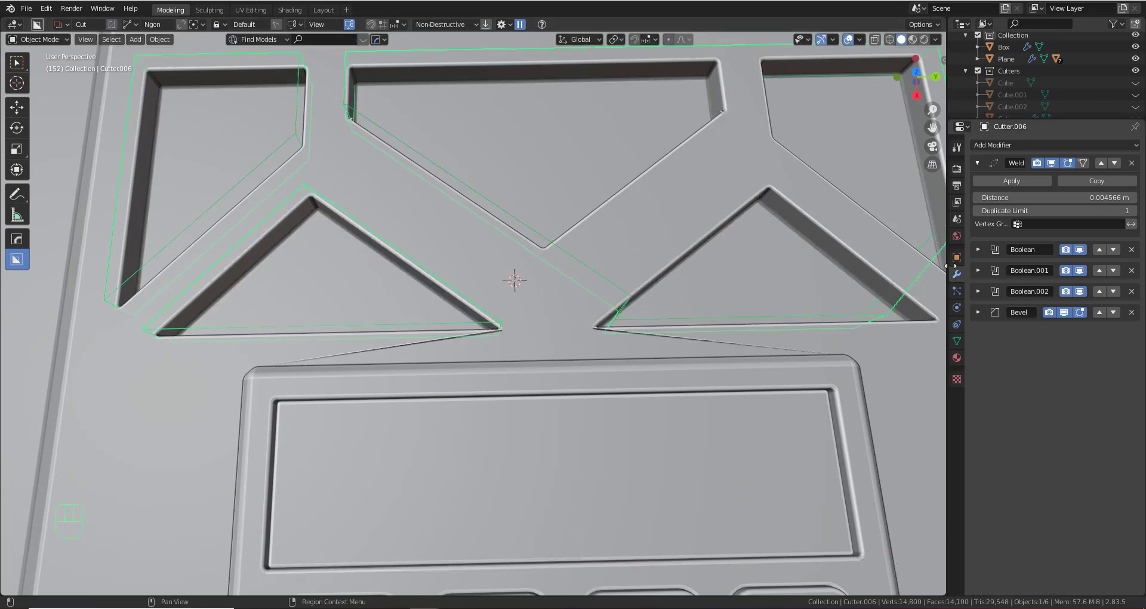
Try deleting the Bevel modifier from the recess cutter, and undo the deletion
mouse_move(494, 302)
middle_down()
mouse_move(469, 301)
mouse_move(489, 286)
mouse_move(488, 303)
middle_up()
scroll(489, 286, up, 3)
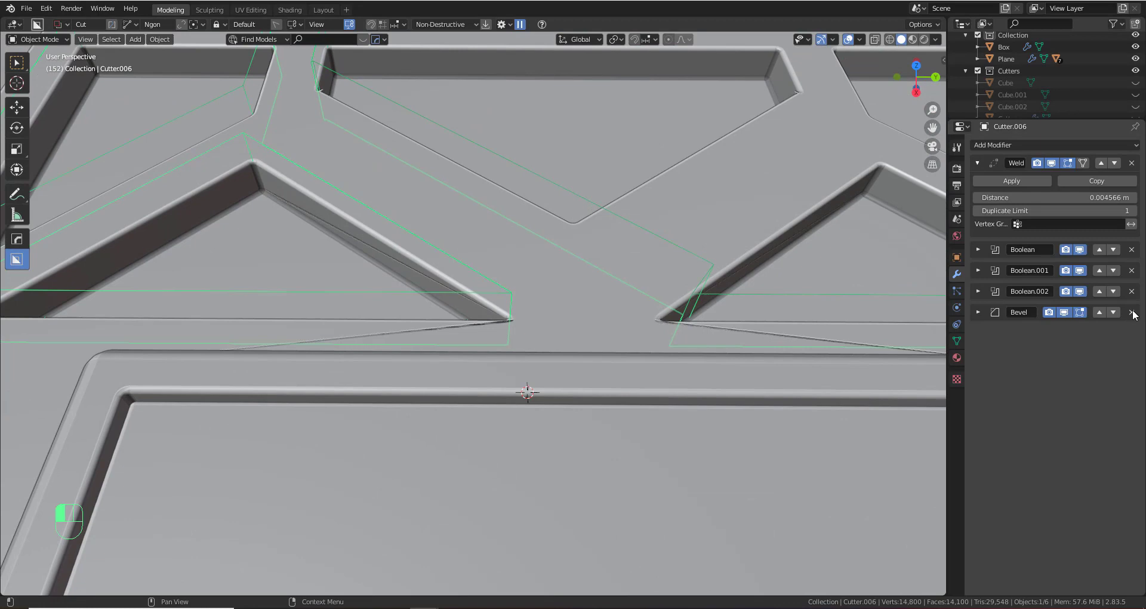
click(1133, 314)
scroll(439, 323, down, 5)
shift+middle_drag(526, 355, 514, 343)
scroll(514, 344, down, 4)
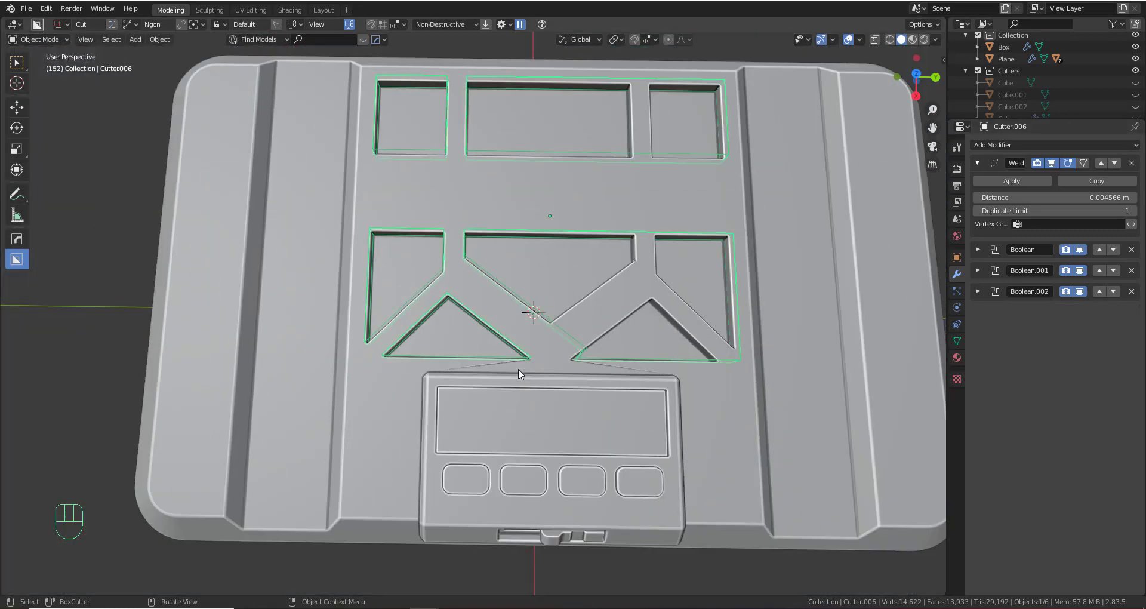
key(ctrl+z)
scroll(571, 357, up, 5)
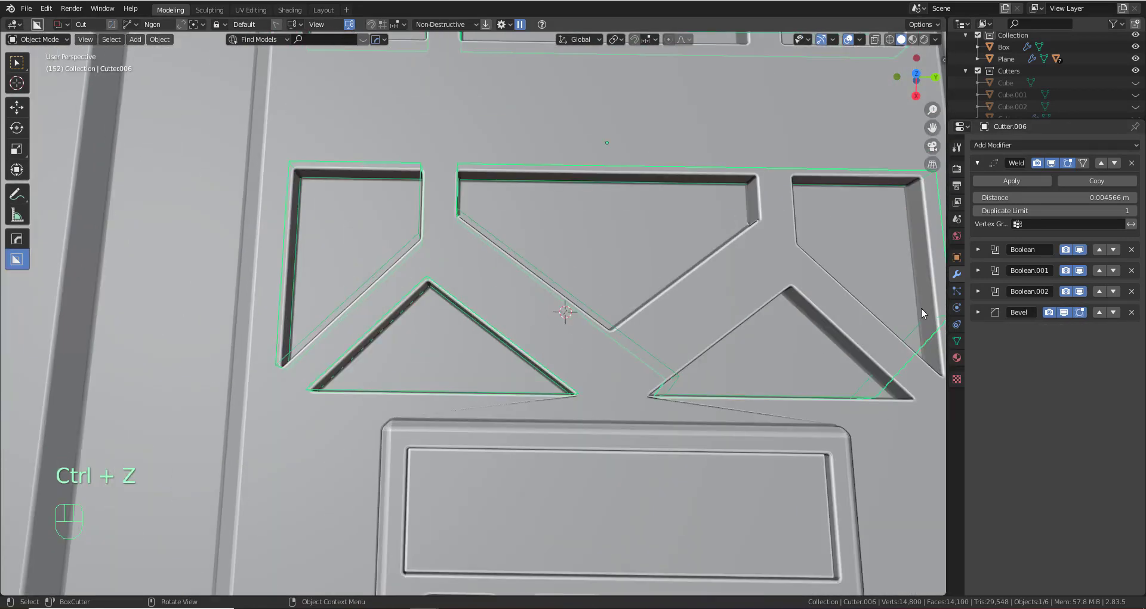
Apply the recess cutter's Weld, Boolean, Boolean.001 and Boolean.002 modifiers, leaving its Bevel modifier live
click(978, 250)
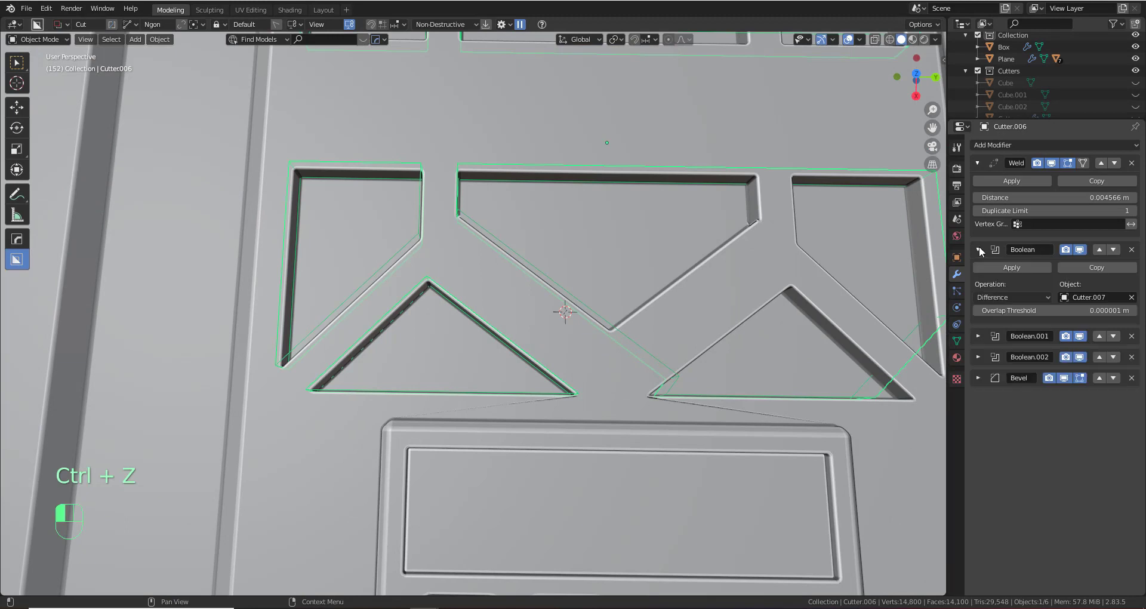
click(996, 178)
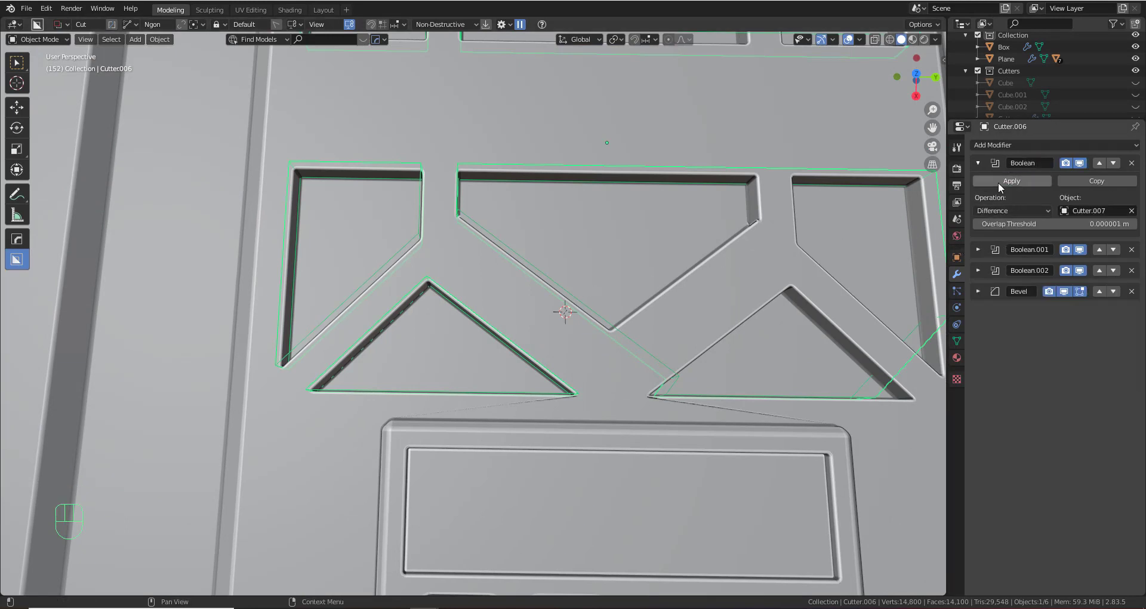
click(994, 181)
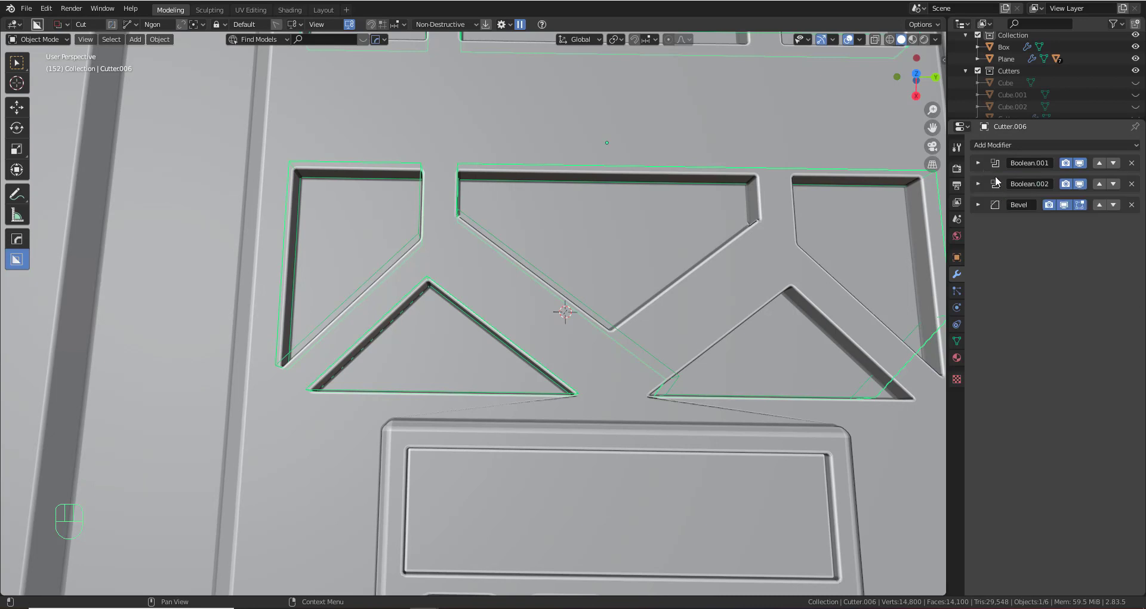
click(978, 162)
click(999, 175)
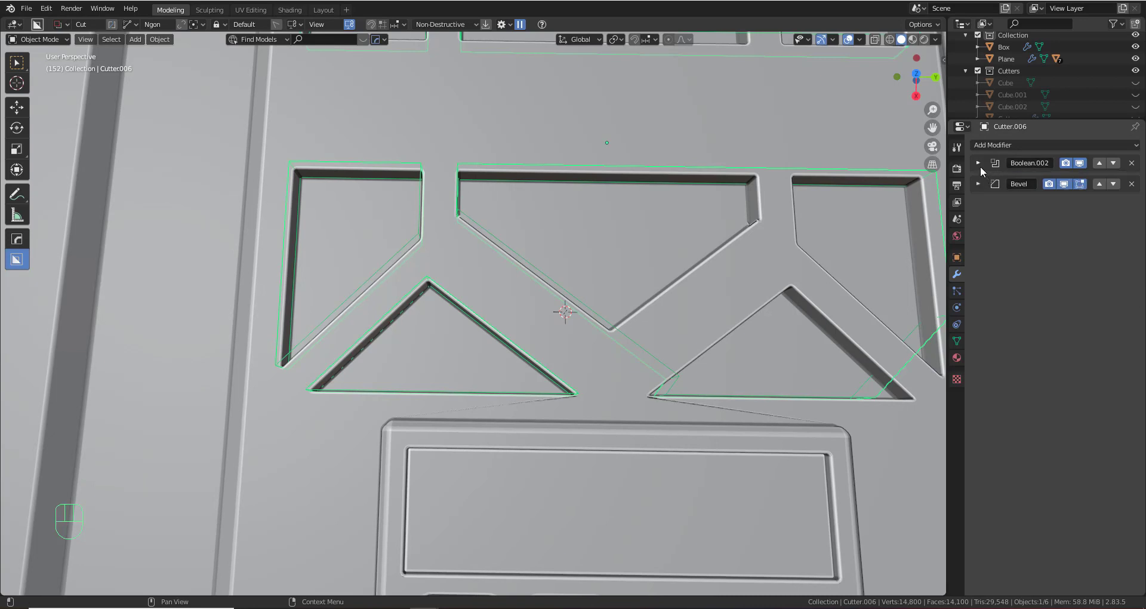
click(979, 164)
click(1012, 181)
In edge editing of the recess cutter, bevel the vertical edge at the triangular recess's sharp tip beside the plate with one segment
scroll(582, 362, up, 3)
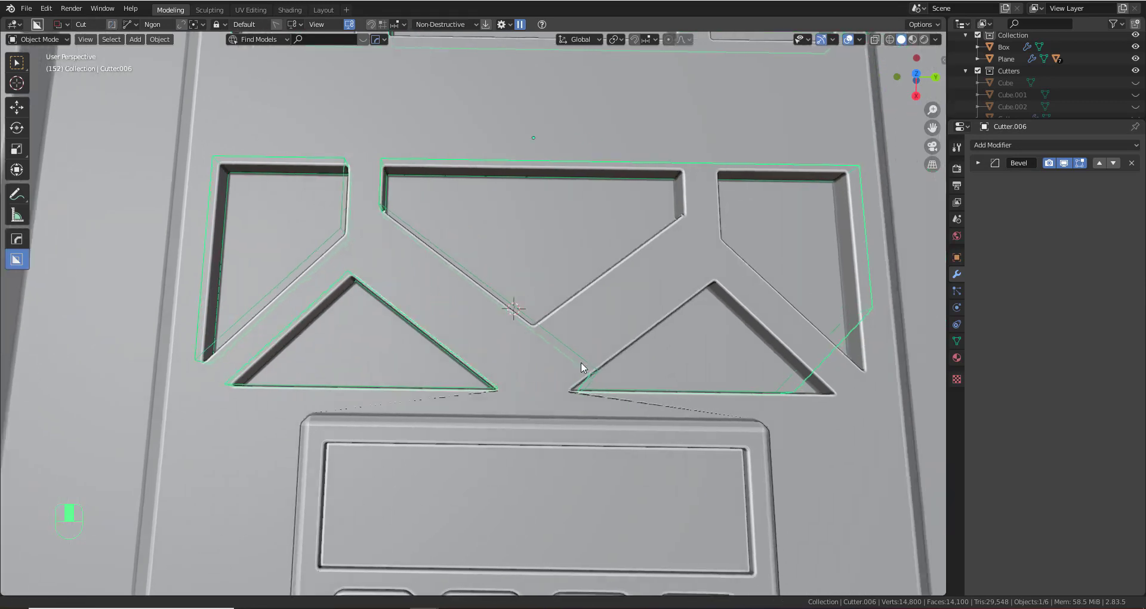
middle_drag(561, 388, 602, 369)
key(Tab)
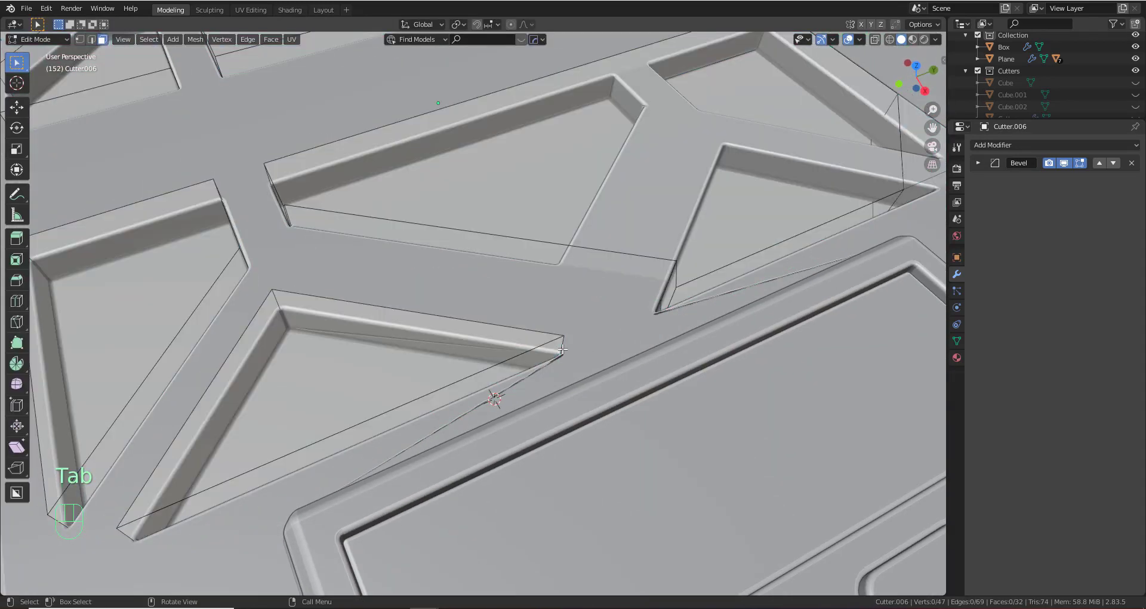
key(2)
key(ctrl+b)
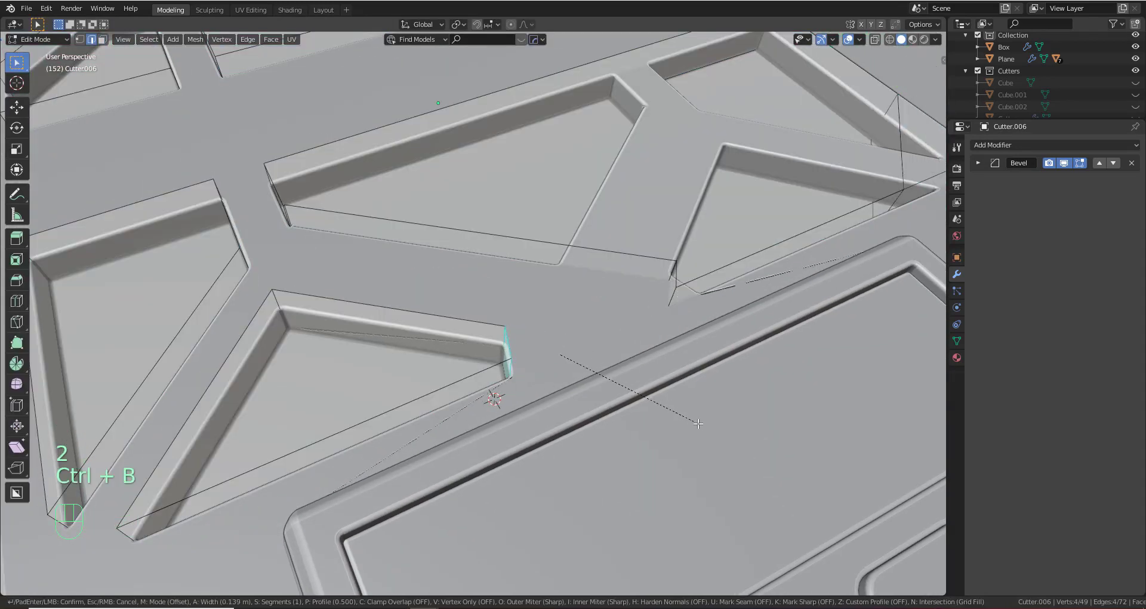
click(494, 396)
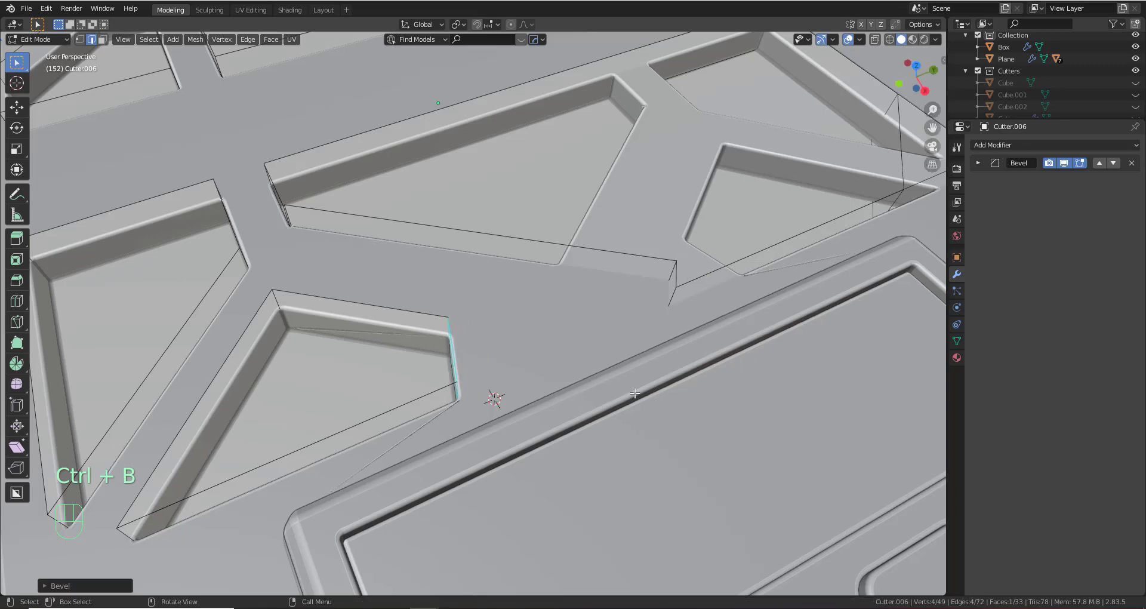
shift+middle_drag(494, 396, 518, 351)
scroll(524, 354, down, 3)
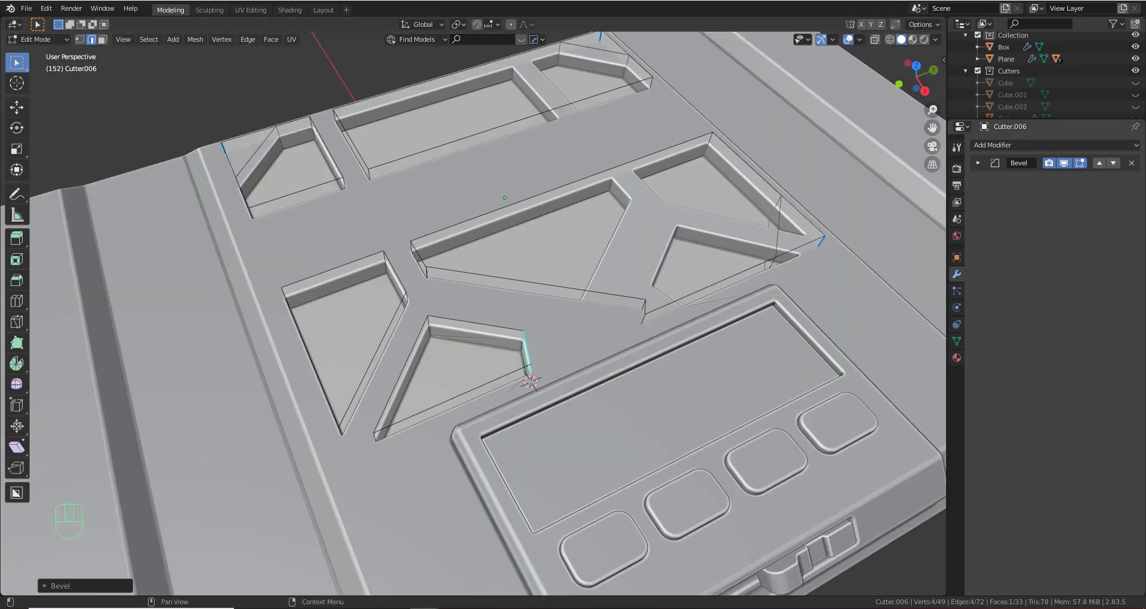
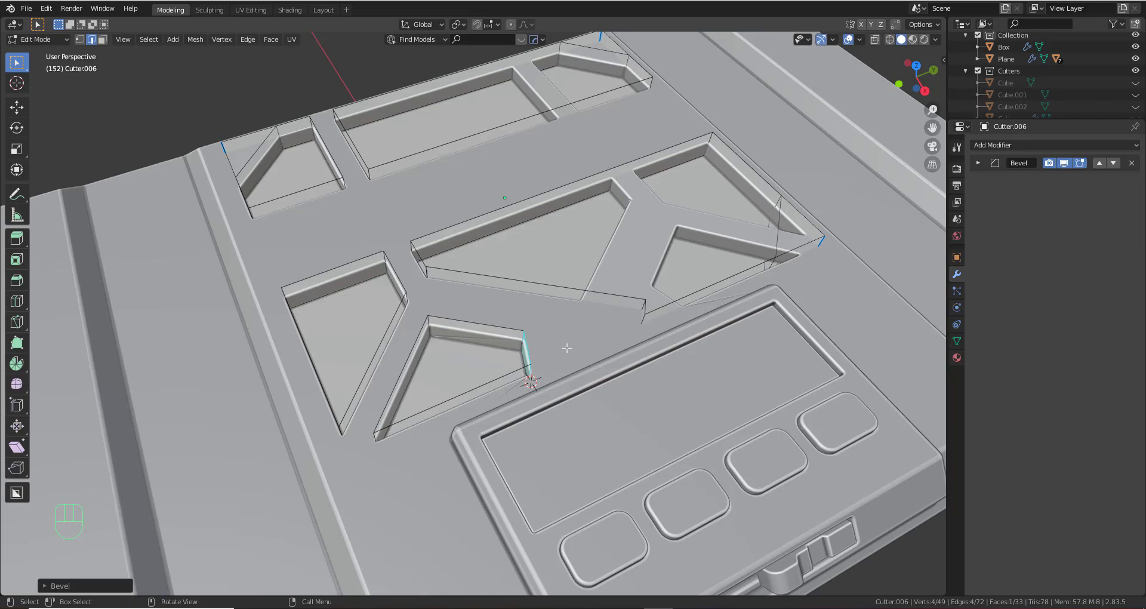
Hide the recess cutter, select the lid and apply its three Booleans with the HOps Csharp operation
key(Tab)
key(h)
mouse_move(565, 347)
middle_down()
mouse_move(514, 363)
mouse_move(544, 341)
mouse_move(579, 356)
middle_up()
scroll(570, 357, up, 3)
click(573, 310)
key(q)
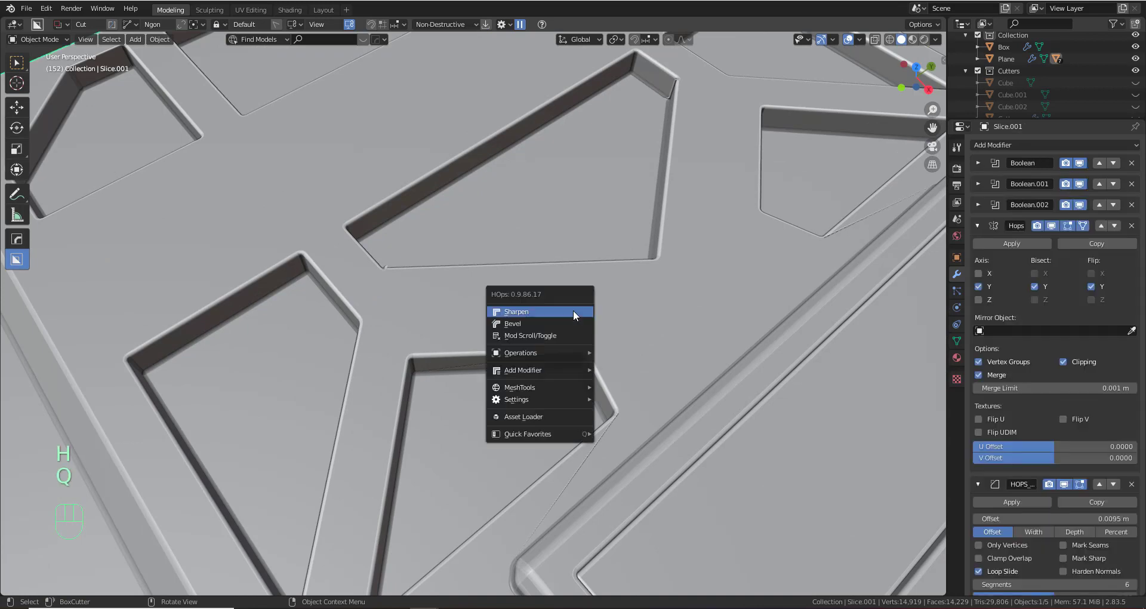
ctrl+click(572, 309)
scroll(491, 316, up, 3)
middle_drag(490, 317, 343, 311)
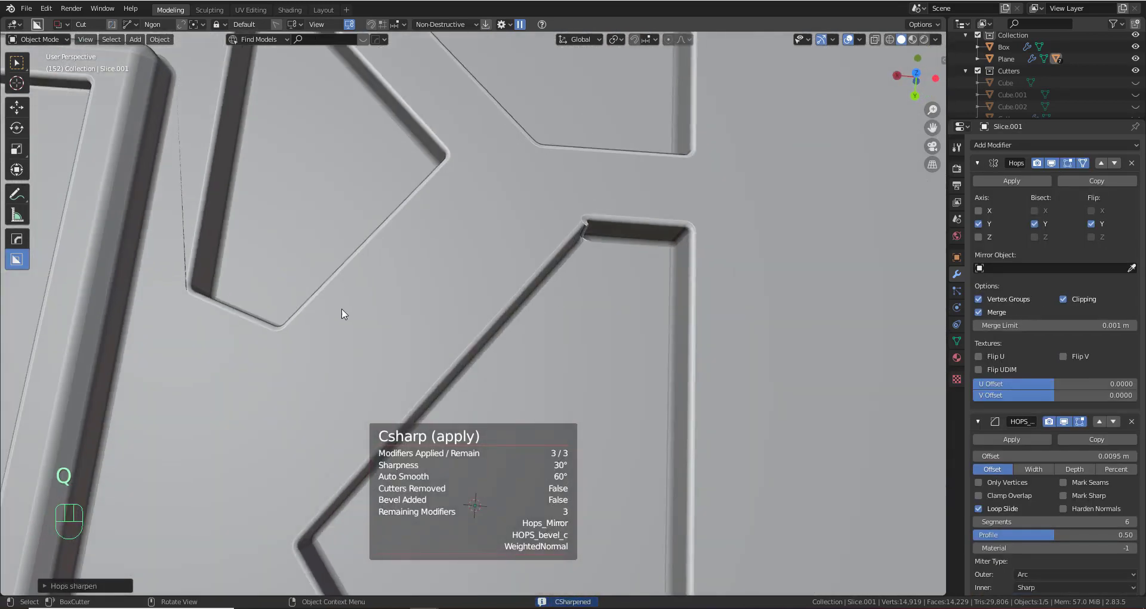
On the lid mesh, merge the two close rim vertices at the central pentagonal recess's short-side corner, using At Last
shift+middle_drag(681, 264, 592, 303)
key(Tab)
scroll(592, 304, up, 2)
middle_drag(519, 272, 460, 253)
key(1)
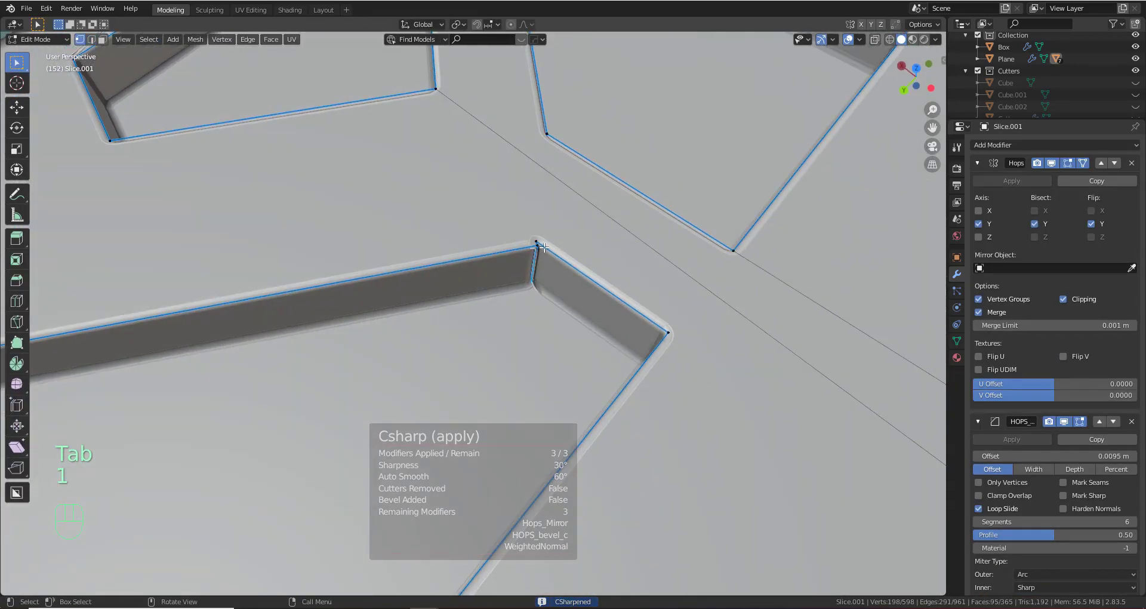
drag(528, 234, 546, 252)
key(m)
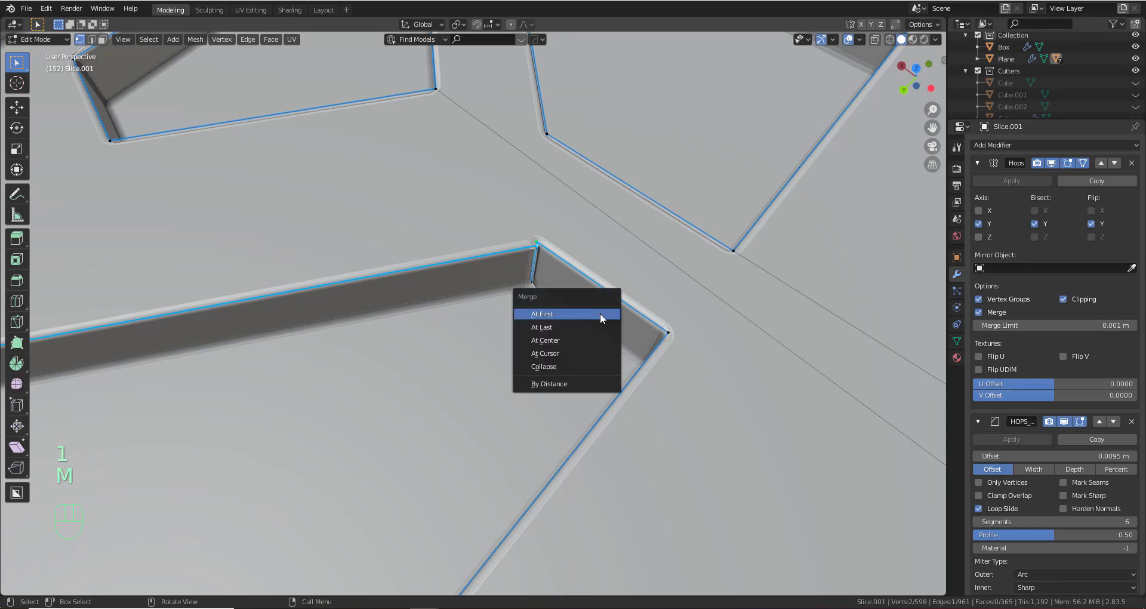
click(595, 327)
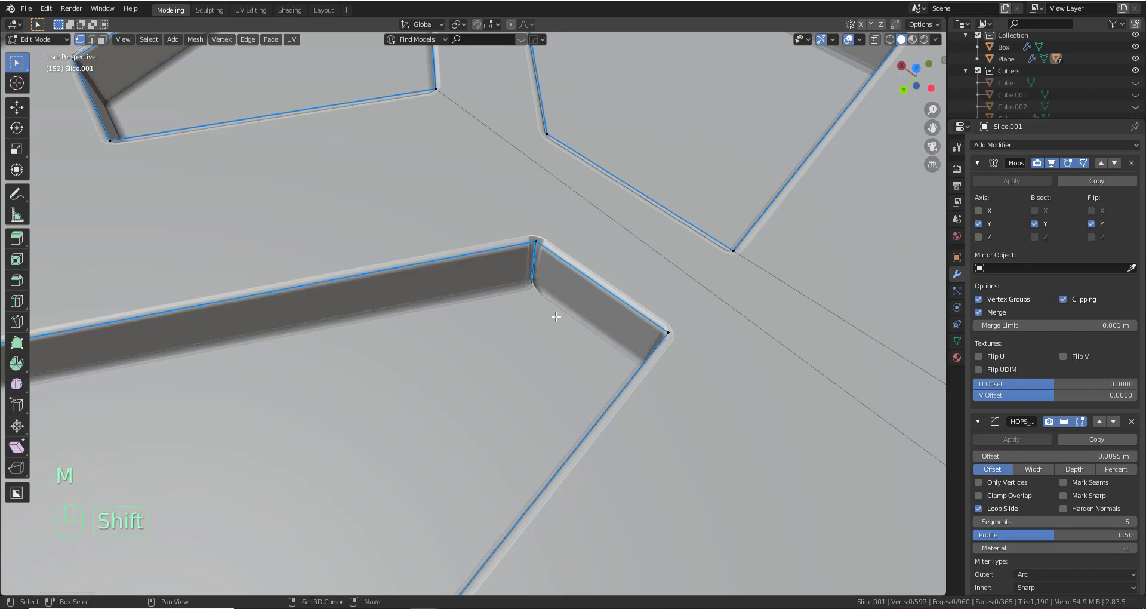
With X-ray on, merge the two close floor vertices at the same corner of the central pentagonal recess
key(m)
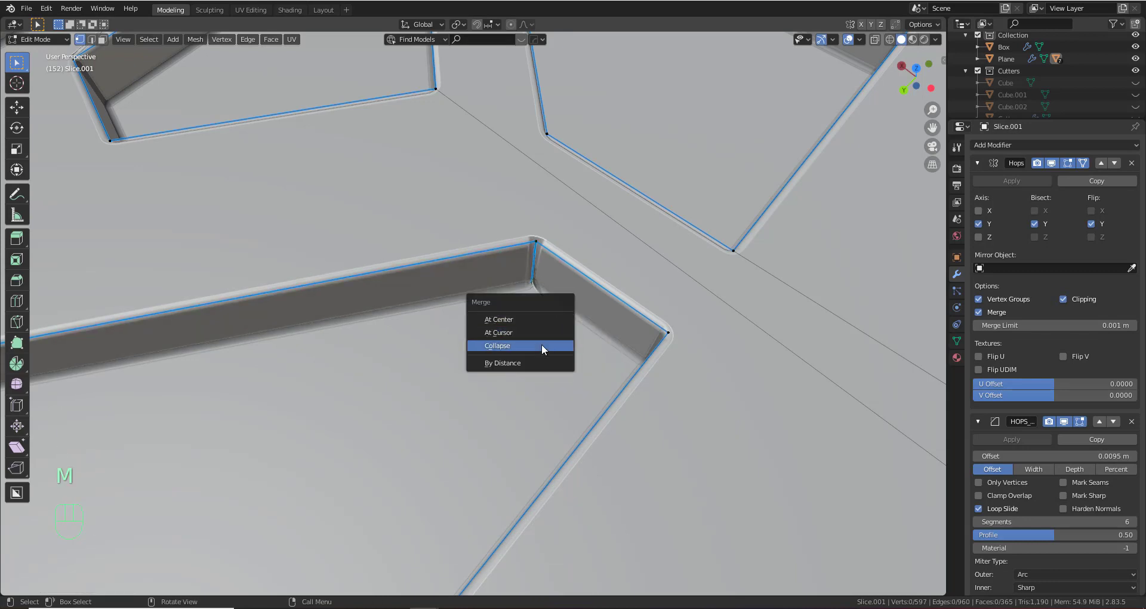
click(875, 40)
shift+click(521, 280)
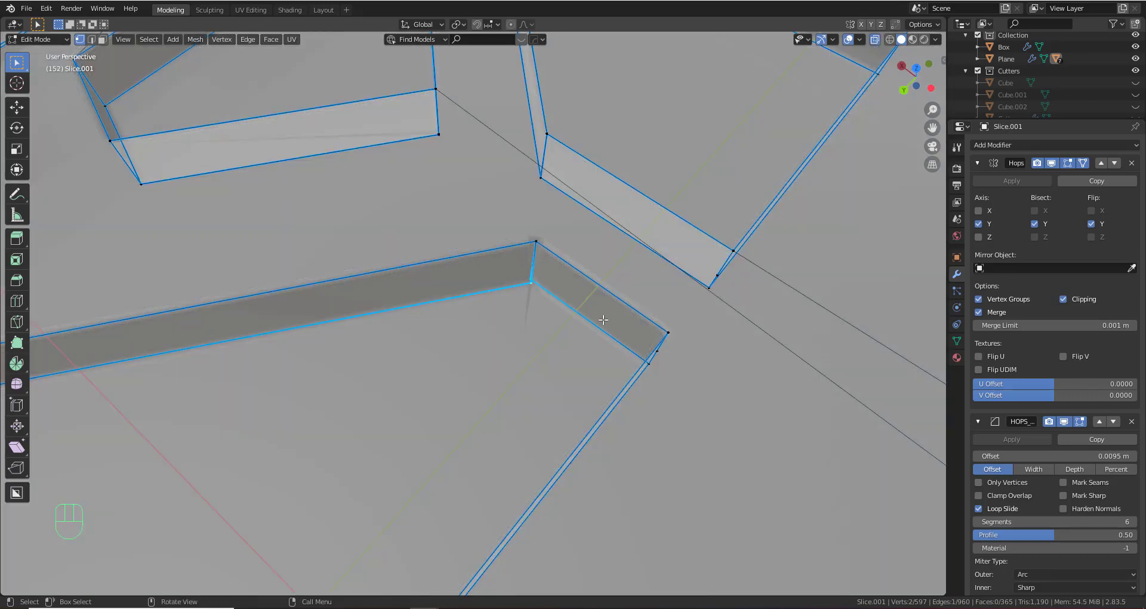
key(m)
click(573, 320)
middle_drag(495, 278, 705, 374)
key(k)
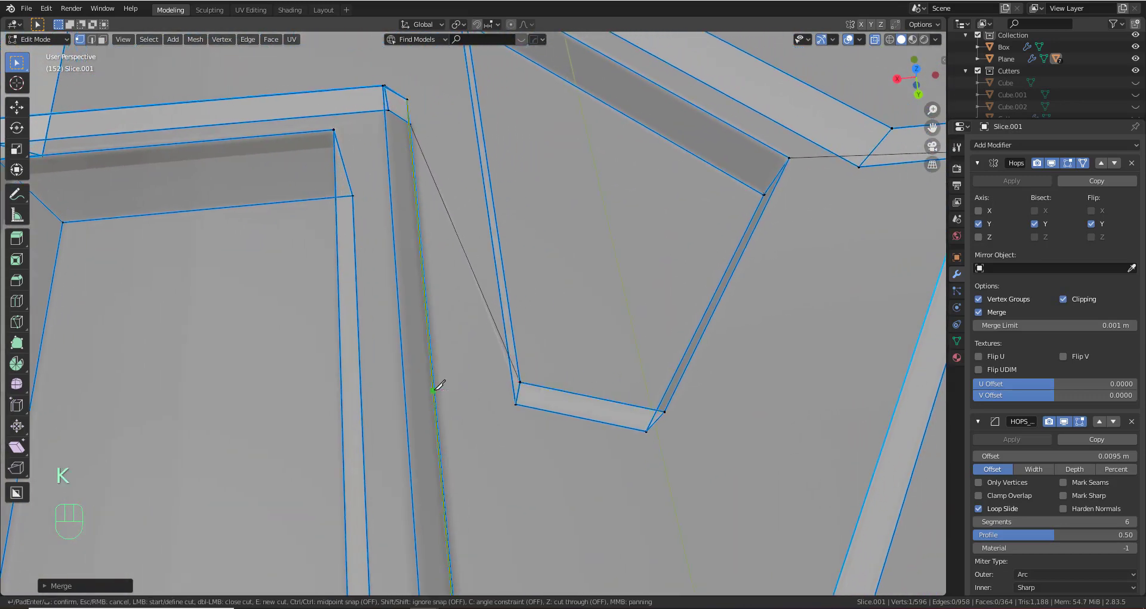
key(Escape)
middle_drag(517, 391, 512, 339)
key(k)
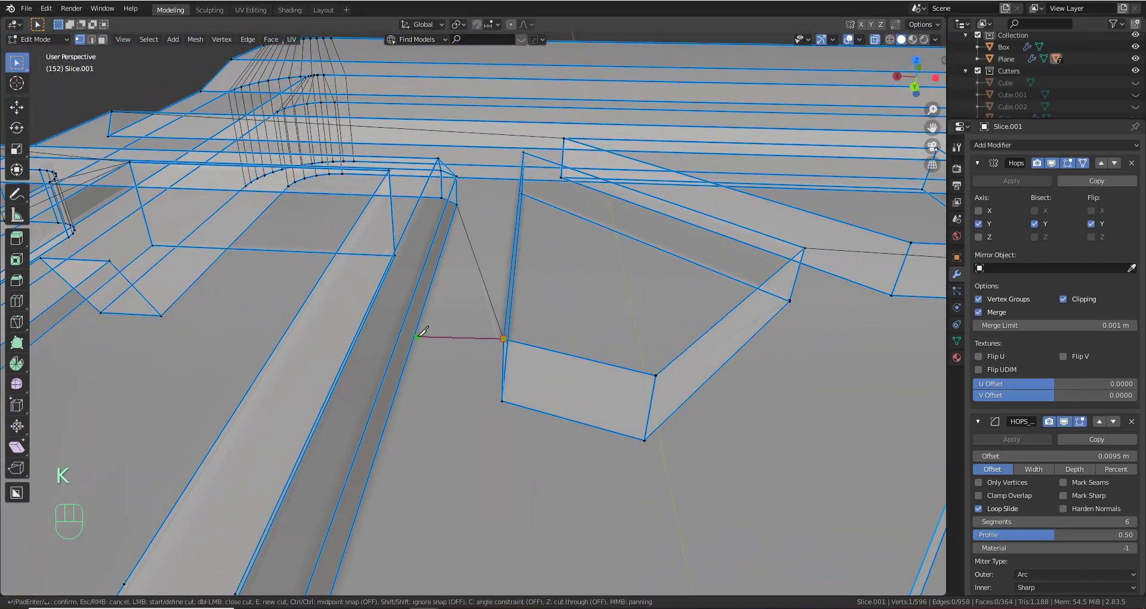
key(Escape)
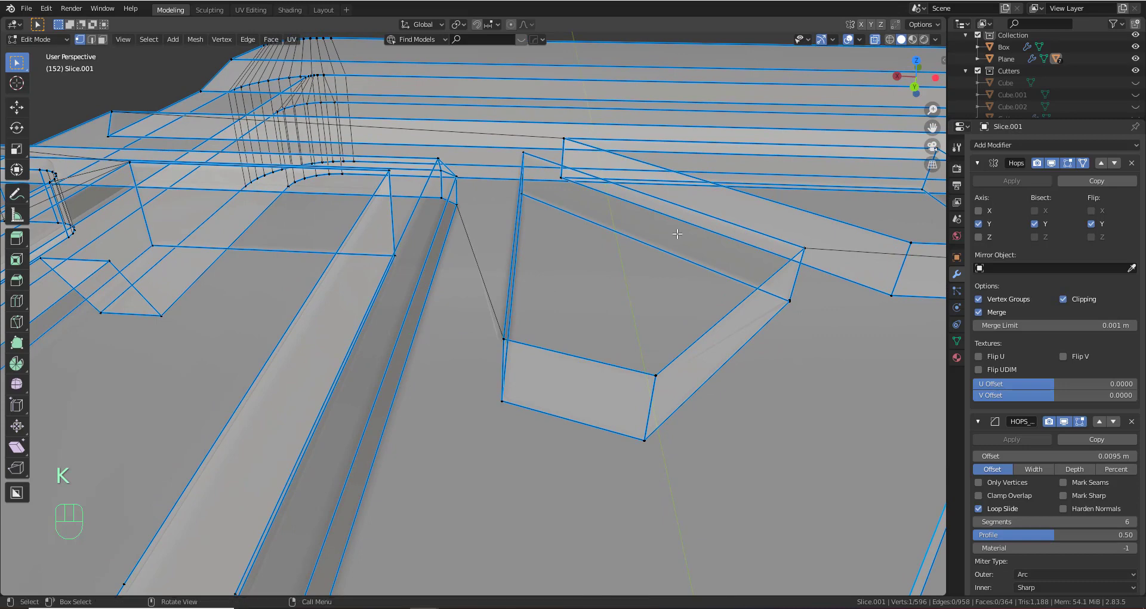
Turn off X-ray and try starting a knife cut at the clipped triangular recess's corner facing the plate
click(876, 42)
middle_drag(680, 238, 577, 327)
key(k)
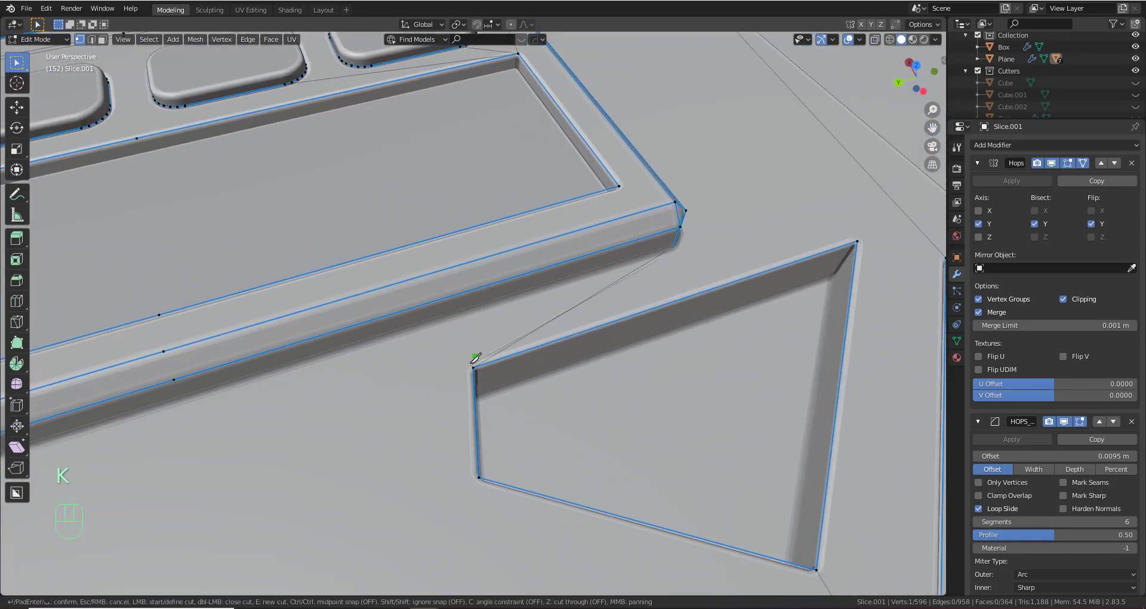
key(Escape)
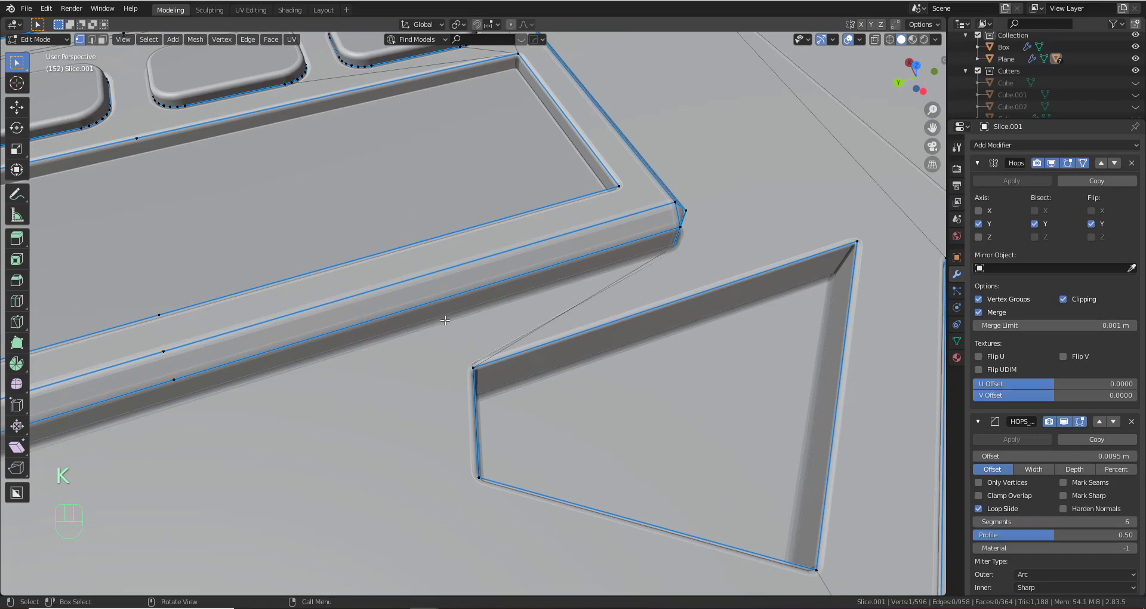
middle_drag(442, 317, 494, 379)
scroll(494, 380, down, 5)
scroll(537, 331, down, 3)
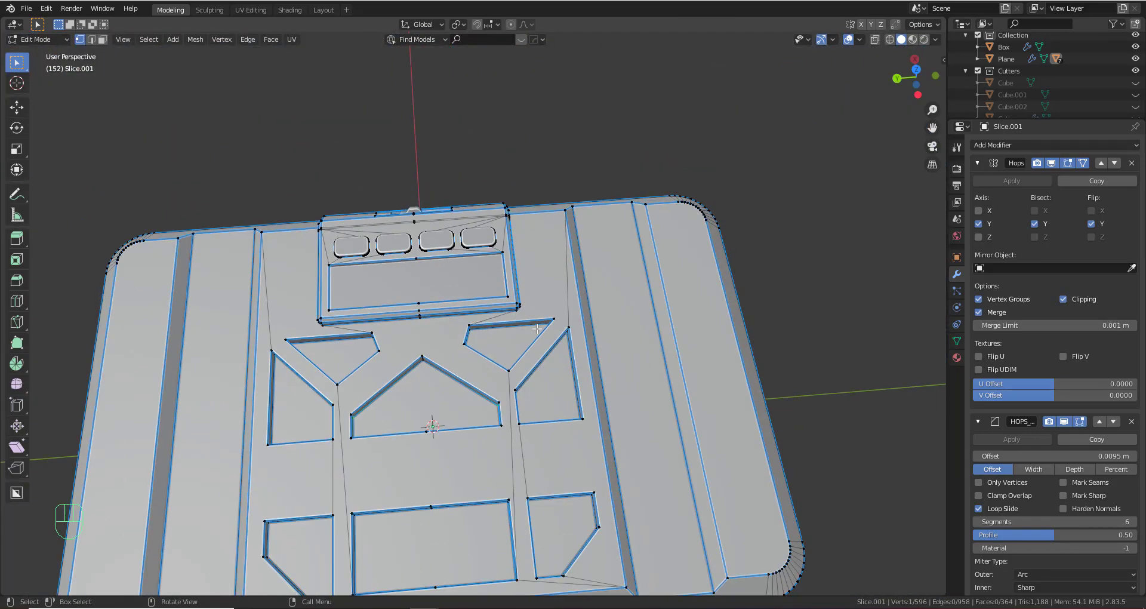
Return the lid to Object Mode, switch to top view and set BoxCutter to Knife mode
key(Tab)
scroll(567, 333, down, 3)
middle_drag(566, 333, 608, 247)
click(915, 72)
scroll(597, 316, up, 4)
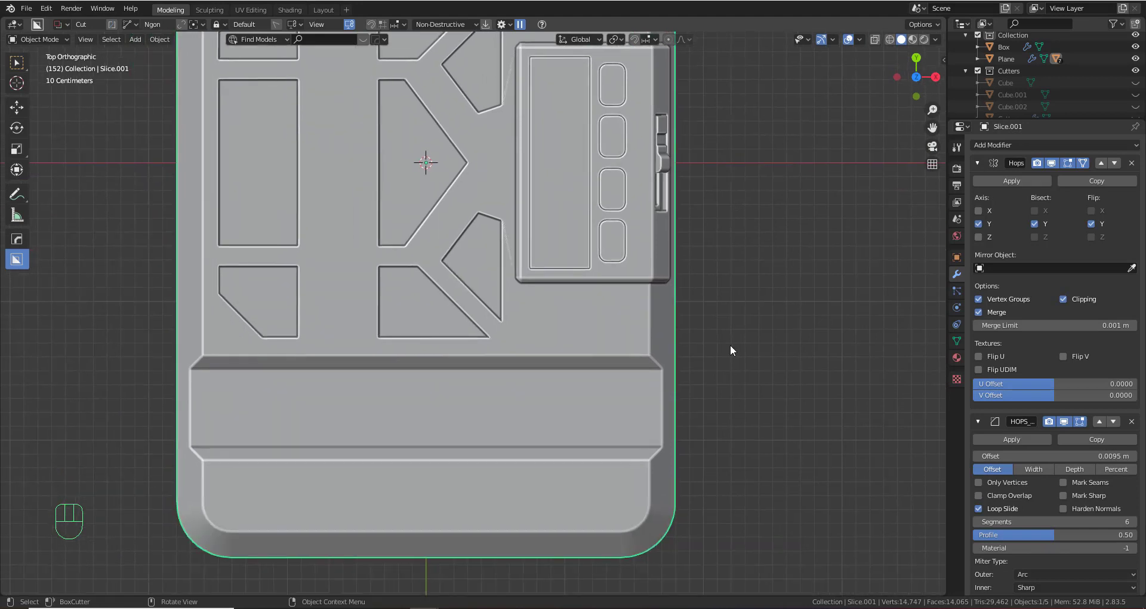
key(q)
key(Escape)
key(d)
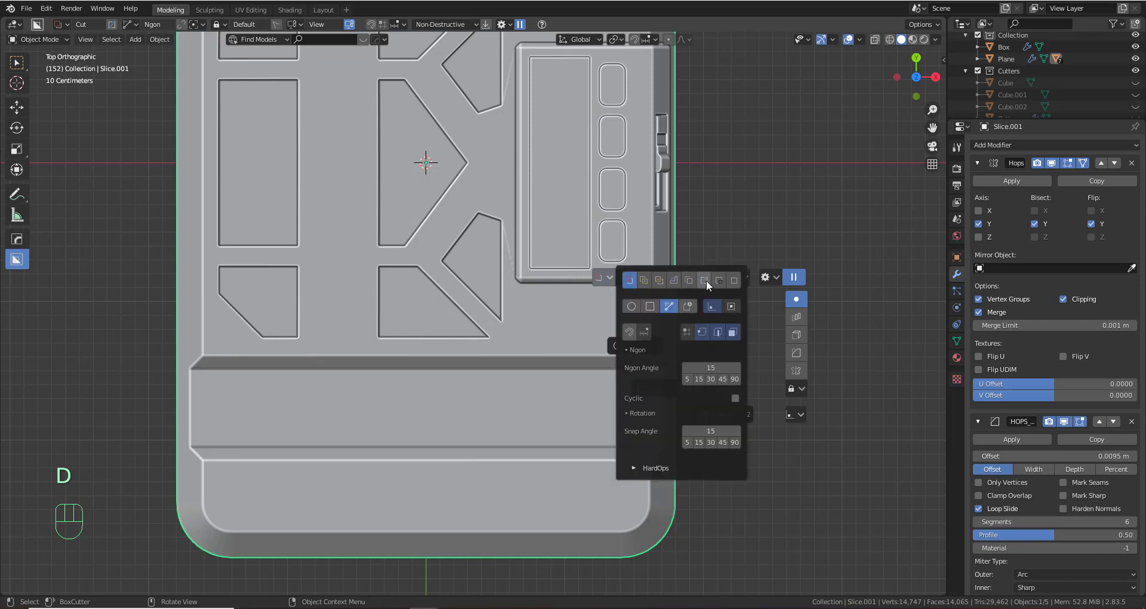
click(706, 281)
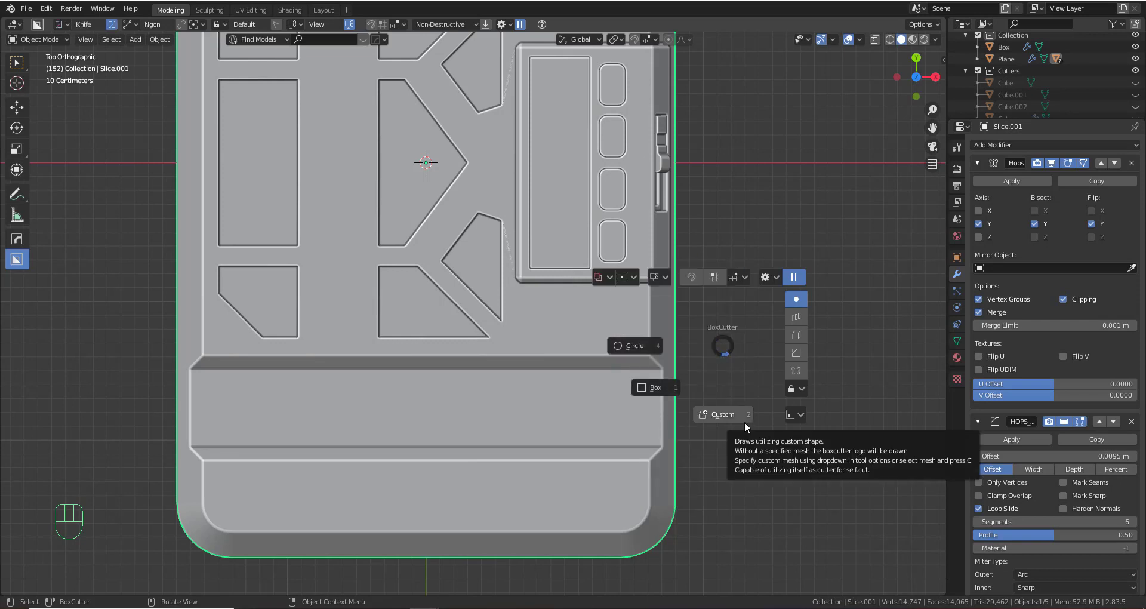
scroll(728, 385, down, 2)
scroll(660, 310, up, 1)
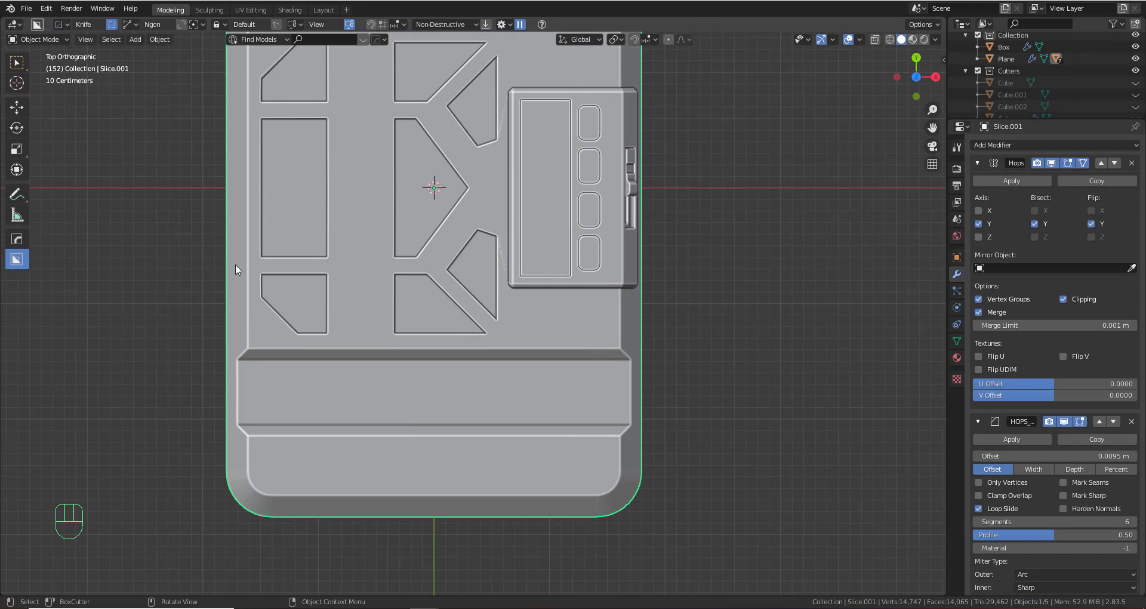
Knife a nearly straight line across the lid's whole width, through the clipped triangular recess and the plate, with Cyclic enabled
drag(235, 264, 657, 266)
right_click(658, 266)
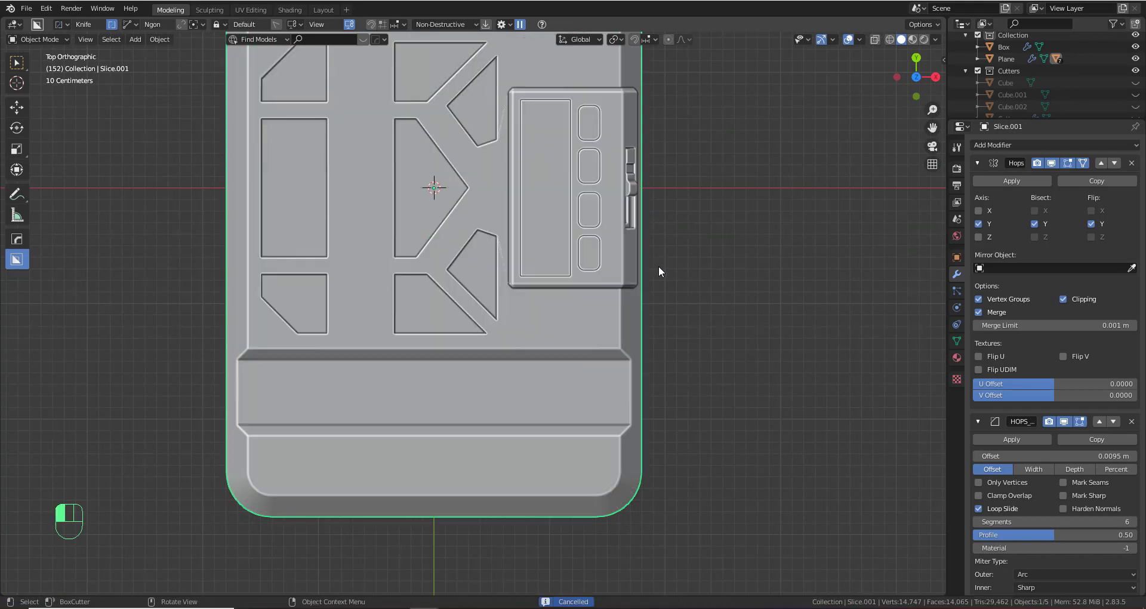
mouse_move(109, 260)
mouse_down()
mouse_move(551, 273)
mouse_move(764, 265)
mouse_up()
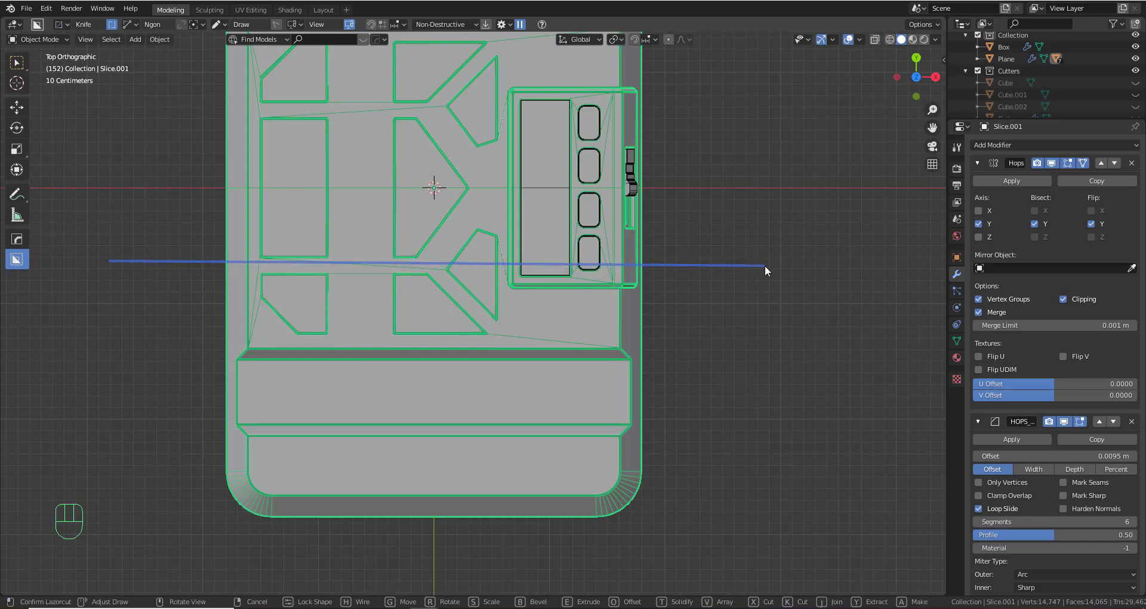
key(c)
click(765, 265)
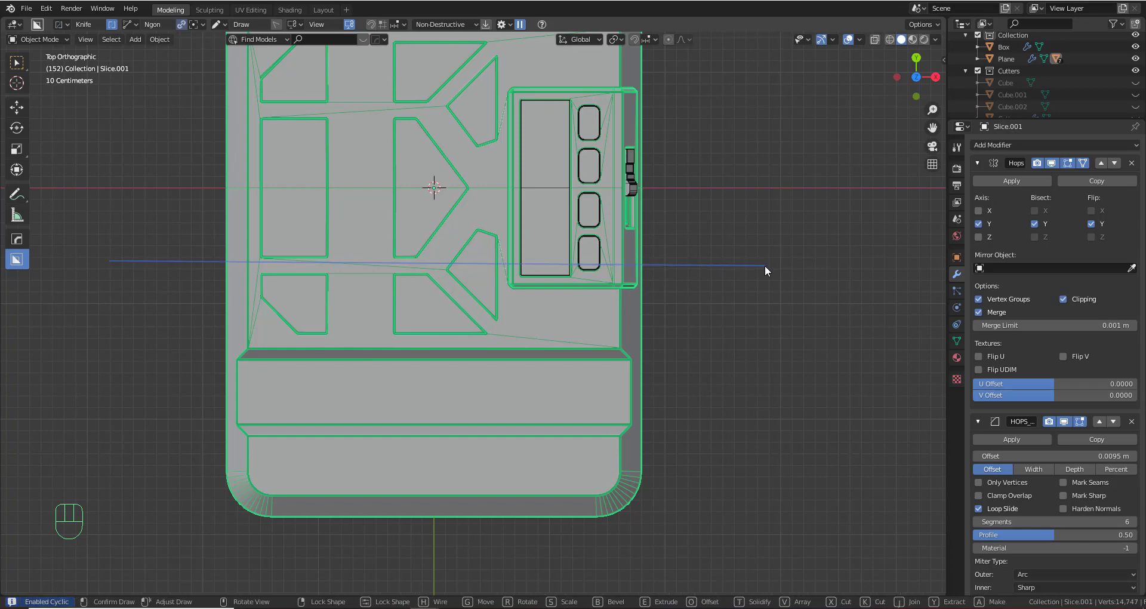
click(764, 265)
scroll(593, 277, up, 3)
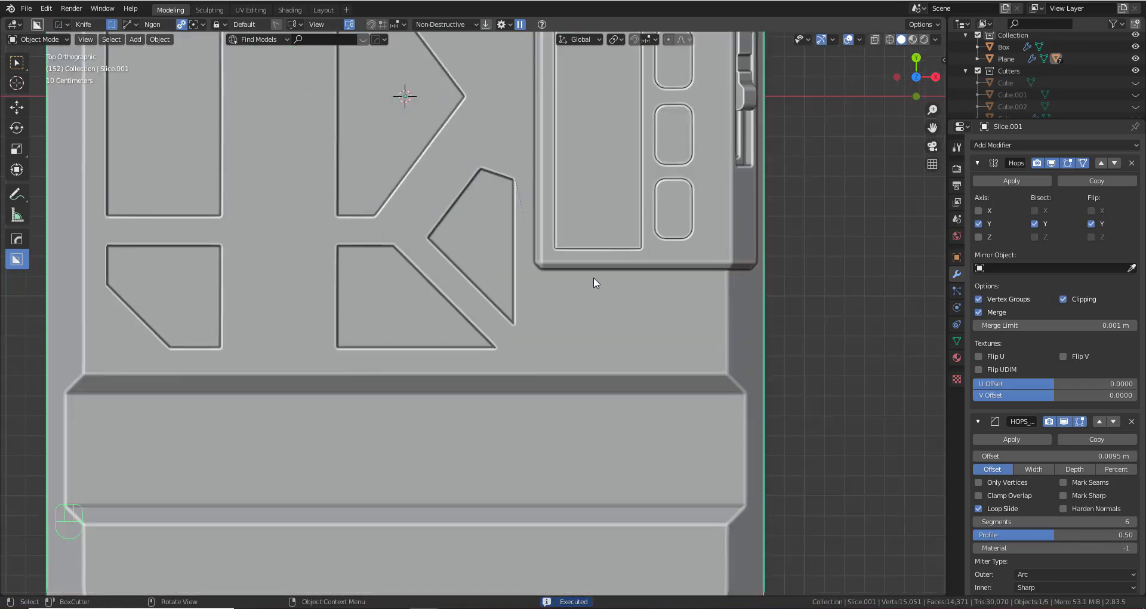
In Edit Mode, dissolve the stray edge joining the clipped triangular recess's plate-facing corner to the knife line beside the plate
middle_drag(593, 277, 580, 216)
shift+middle_drag(580, 216, 516, 331)
scroll(585, 331, up, 4)
key(Tab)
scroll(582, 336, up, 2)
key(2)
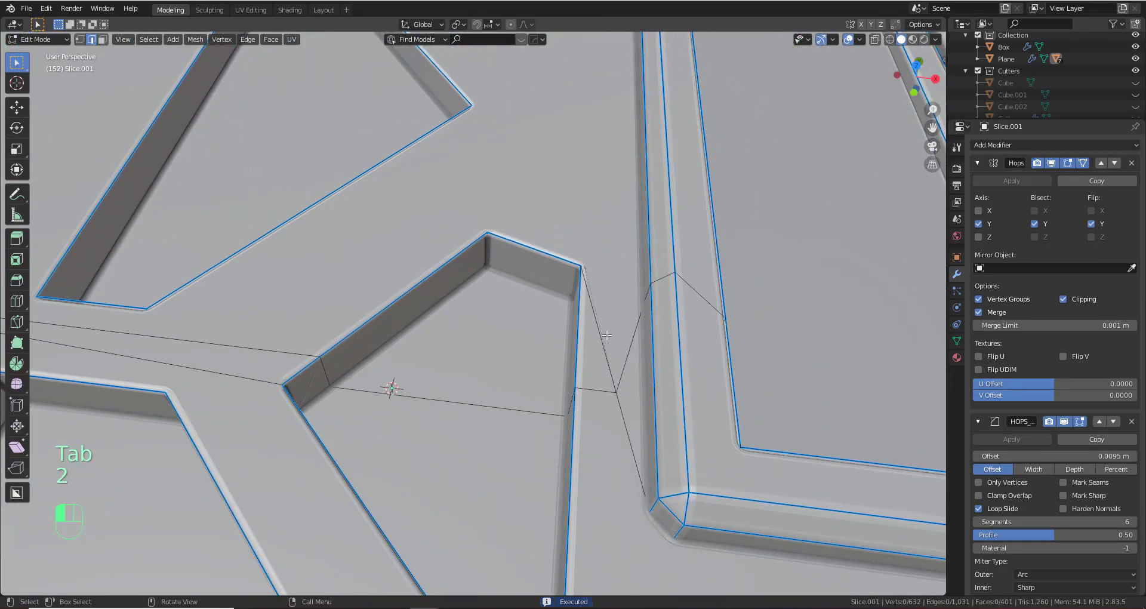
click(607, 336)
key(x)
click(616, 471)
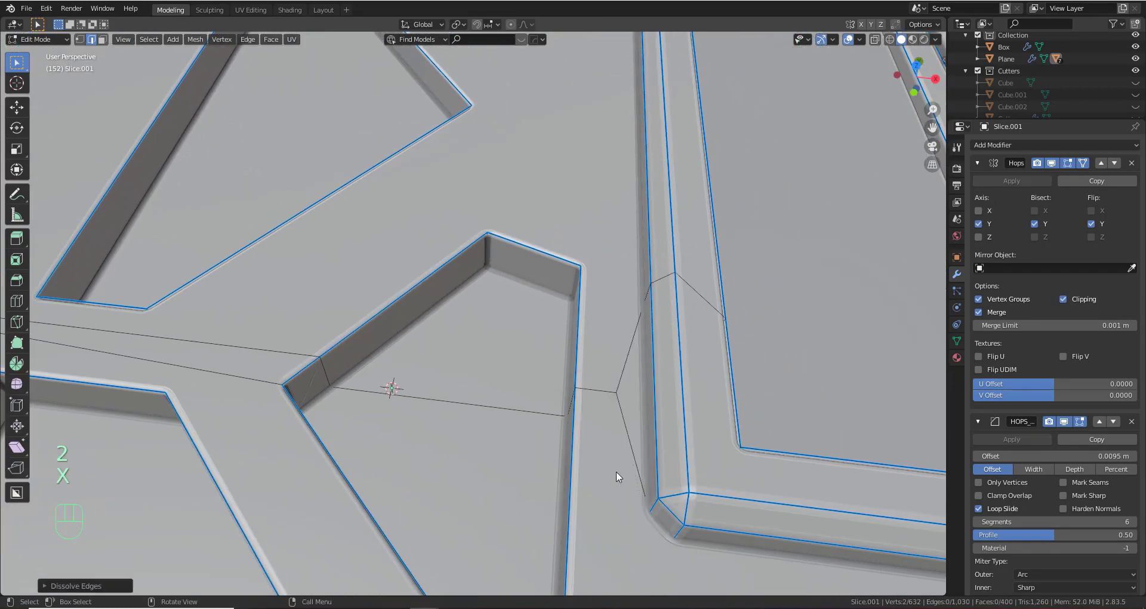
Dissolve the two leftover edges running along the channel between the central recesses and the outer recesses
middle_drag(621, 401, 272, 335)
shift+middle_drag(406, 255, 424, 299)
click(424, 299)
key(x)
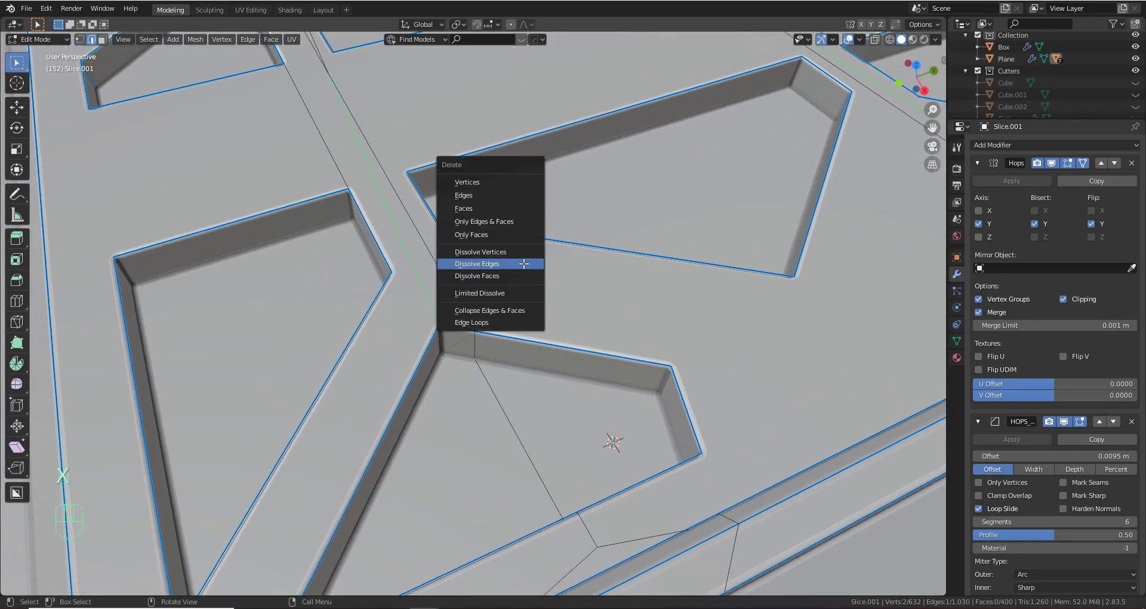
click(524, 264)
middle_drag(524, 264, 456, 245)
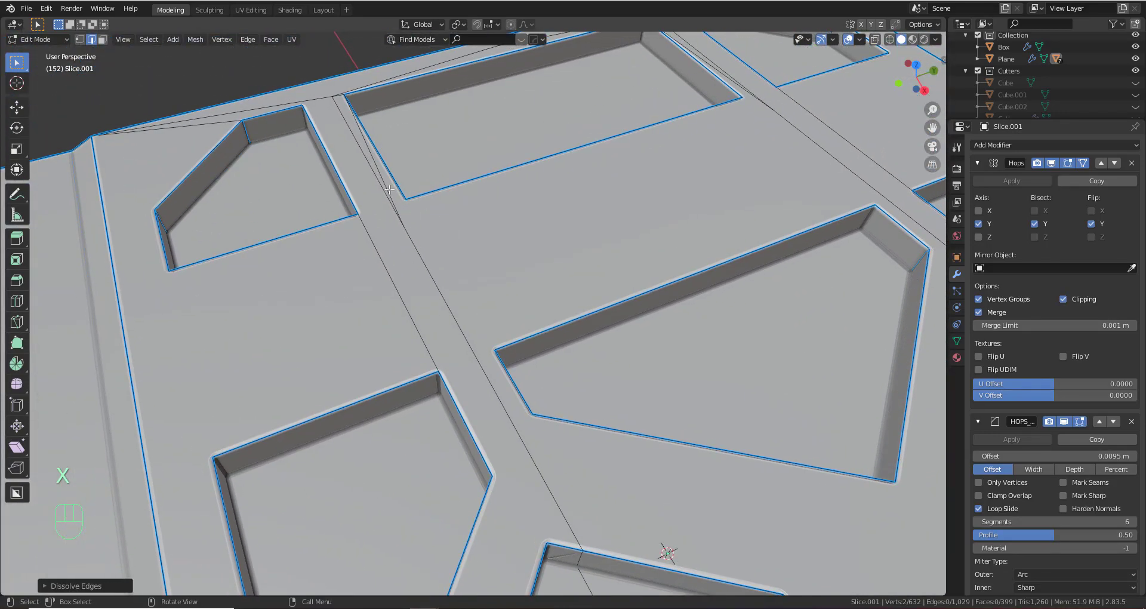
key(x)
click(356, 159)
Knife an edge from the border vertex below the large rectangular recess's outer corner to the cross line near its inner corner
middle_drag(355, 161, 478, 229)
shift+middle_drag(477, 230, 828, 215)
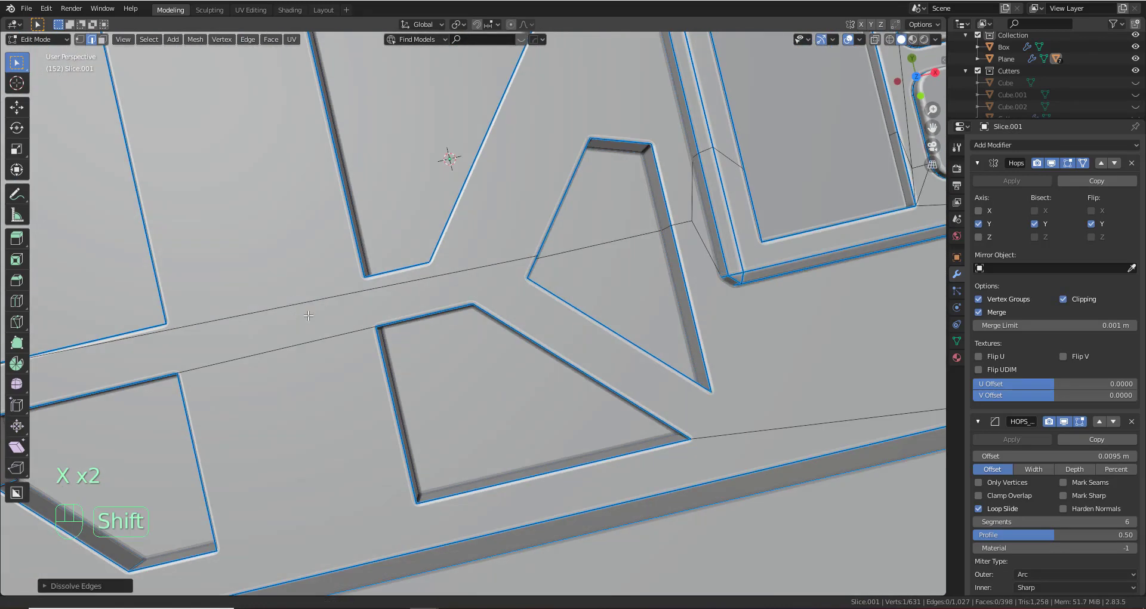
scroll(744, 72, up, 2)
key(1)
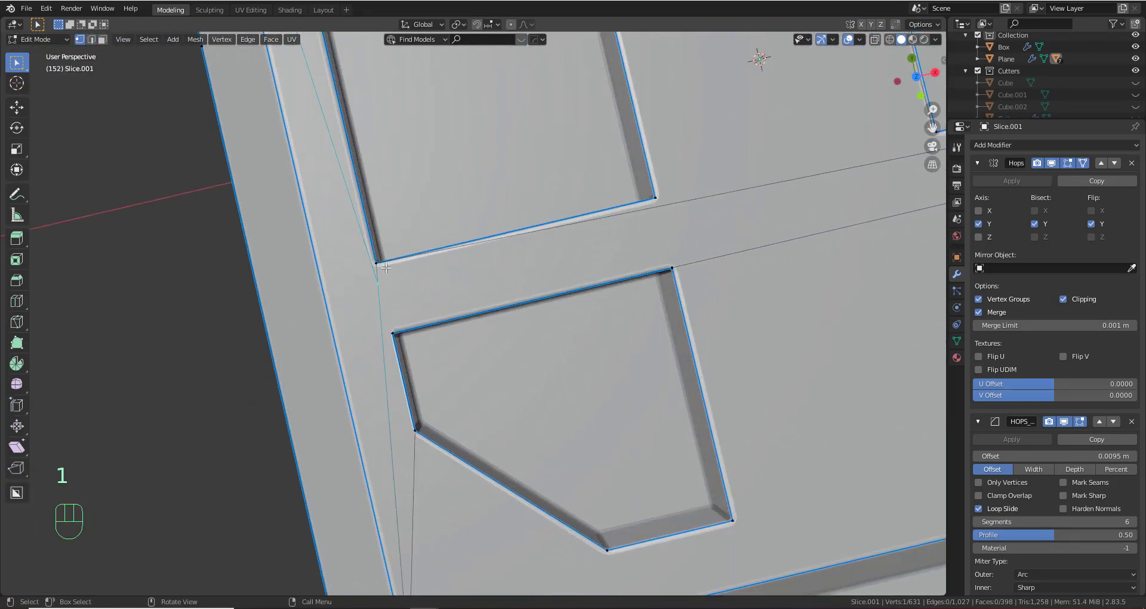
shift+middle_drag(387, 292, 425, 349)
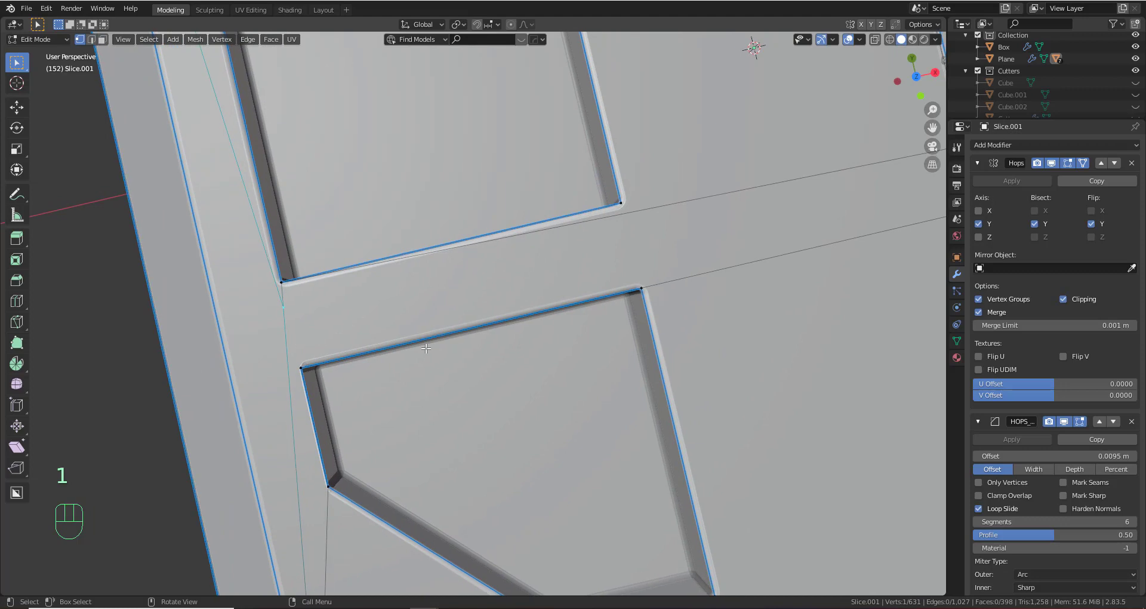
key(k)
click(283, 306)
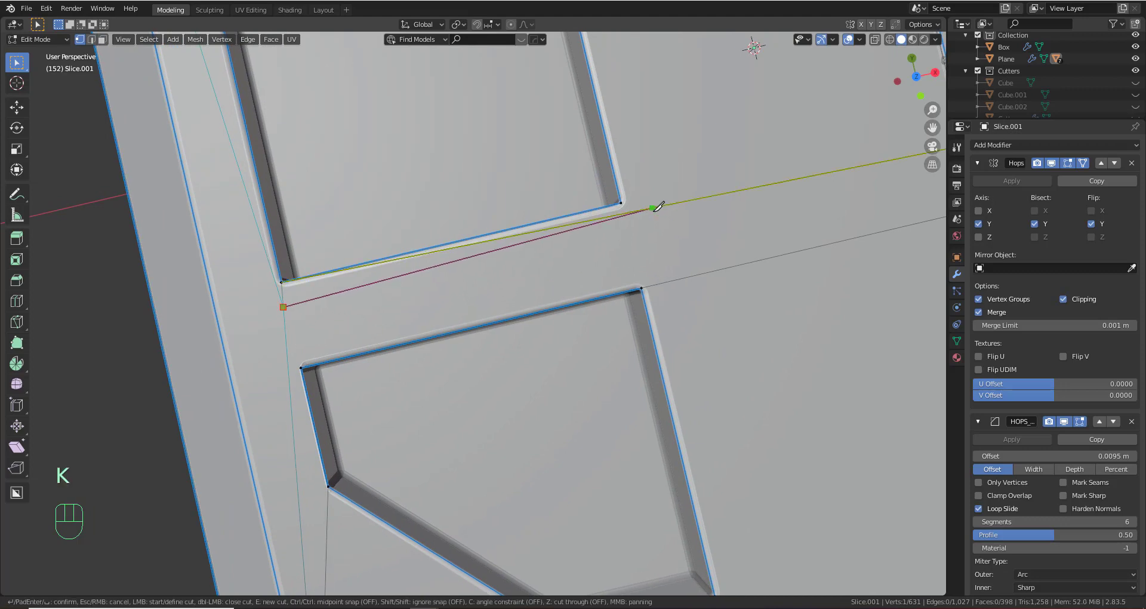
click(652, 207)
key(Return)
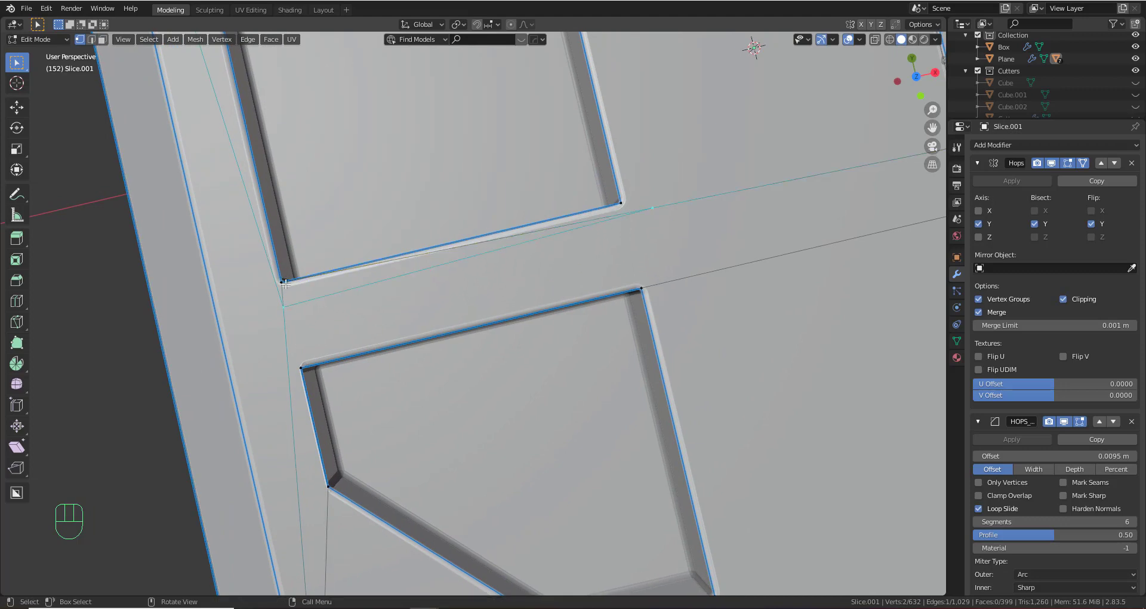
Dissolve the short edge at the rectangular recess's outer corner and try to dissolve the sliver edge under that recess
key(2)
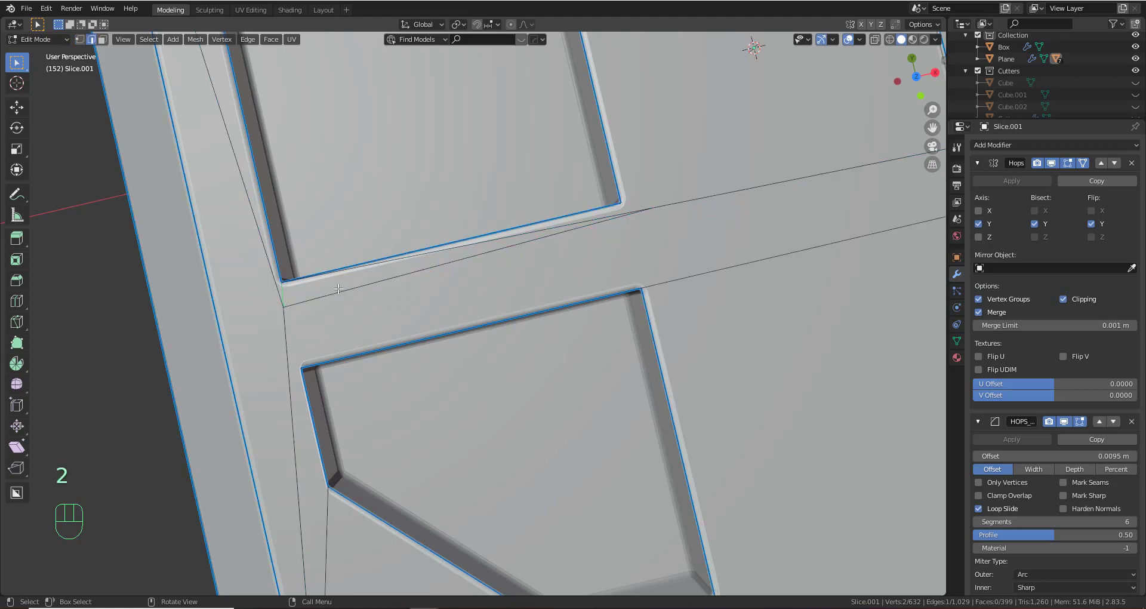
key(x)
click(391, 292)
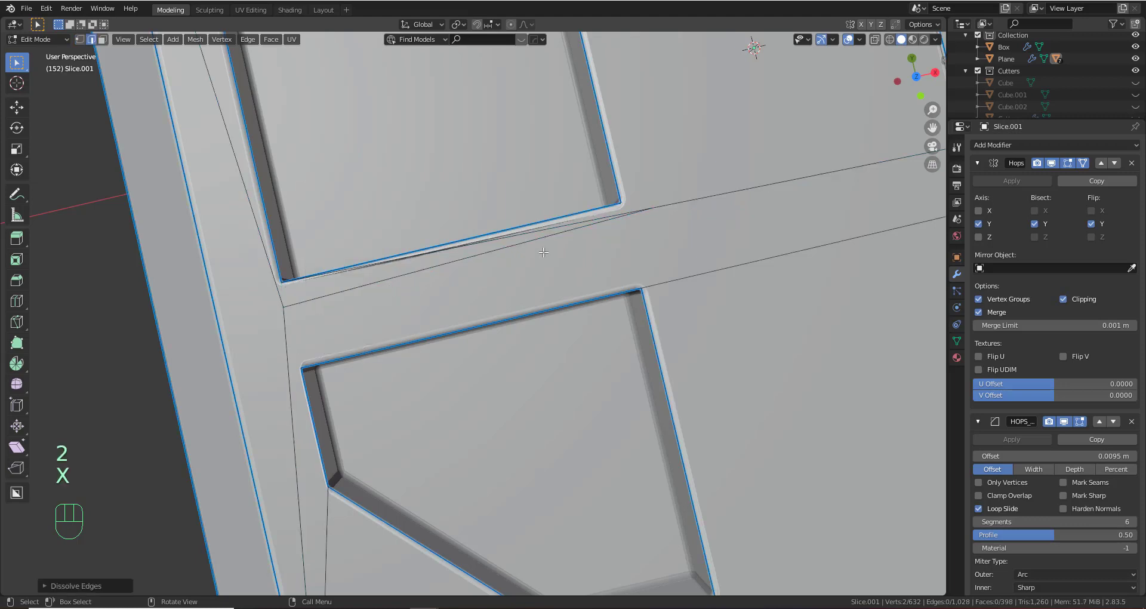
key(1)
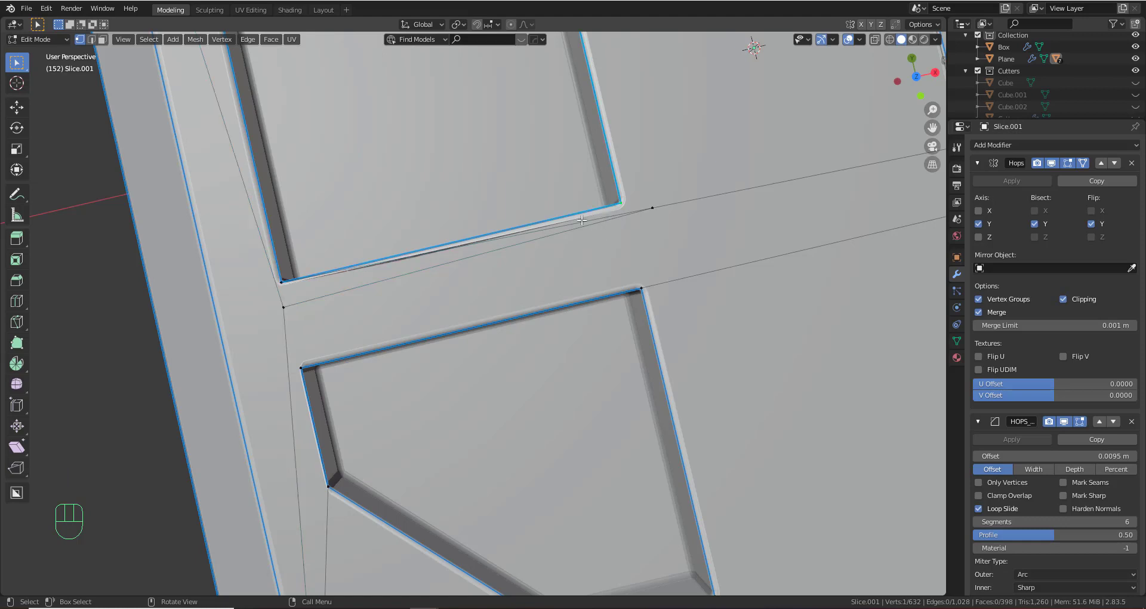
key(2)
key(x)
click(664, 220)
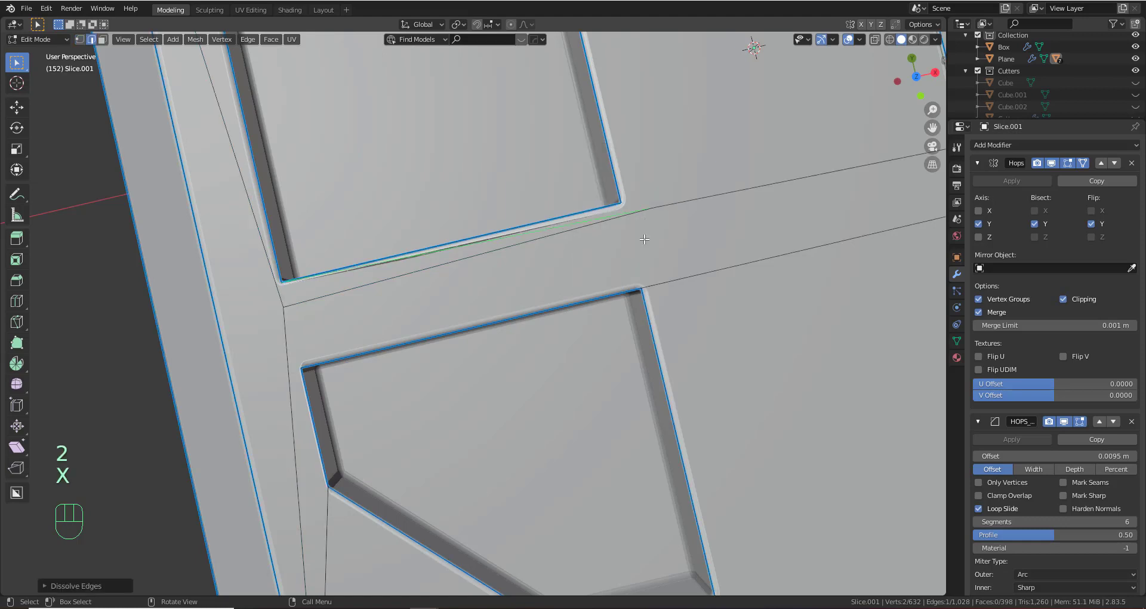
Merge the cross line's vertex into the border vertex beside the rectangular recess and move it about 0.07 m outward along X
scroll(645, 238, up, 1)
middle_drag(713, 281, 702, 277)
key(1)
click(686, 269)
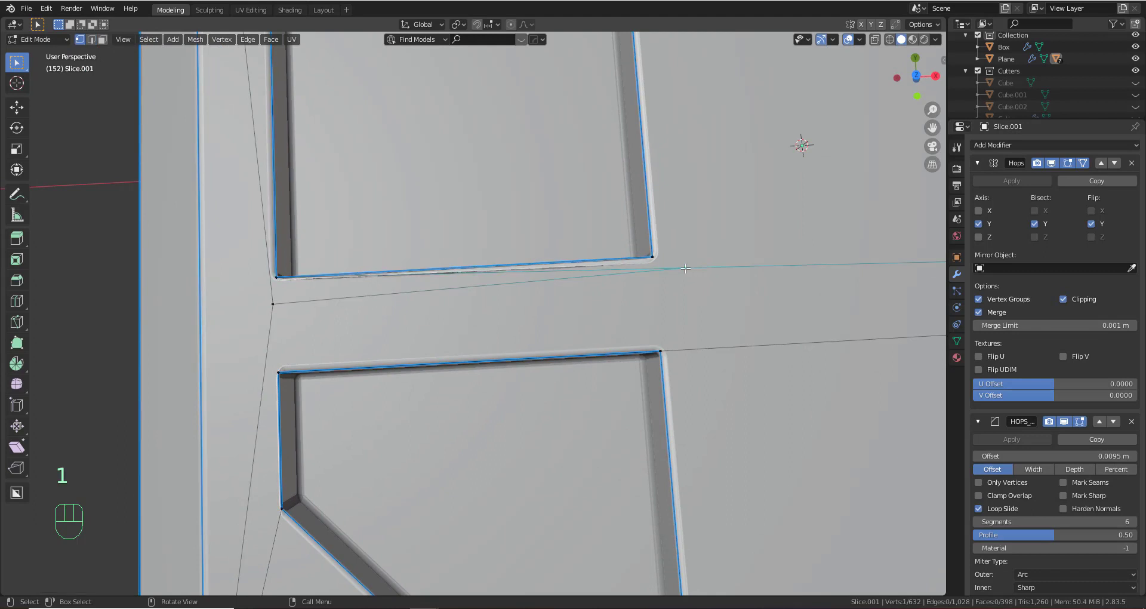
shift+click(274, 305)
key(m)
click(608, 355)
shift+middle_drag(388, 323, 515, 357)
key(g)
middle_click(560, 375)
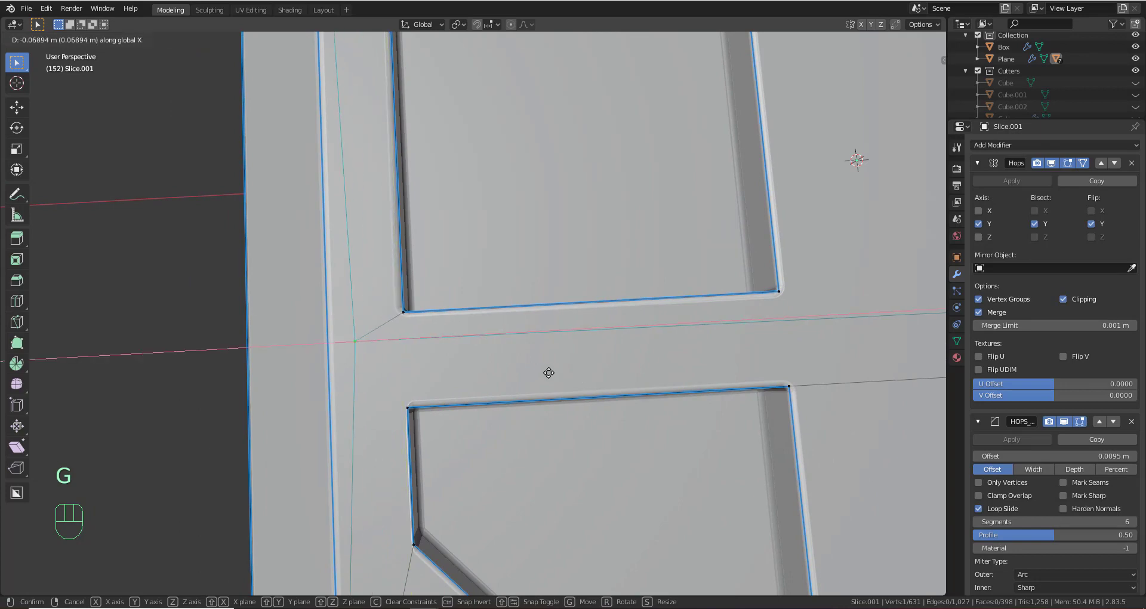
click(544, 374)
Examine the recesses' corner topology and the lid's shading in both Edit and Object Mode
scroll(544, 375, down, 3)
shift+middle_drag(522, 368, 501, 190)
scroll(473, 368, down, 1)
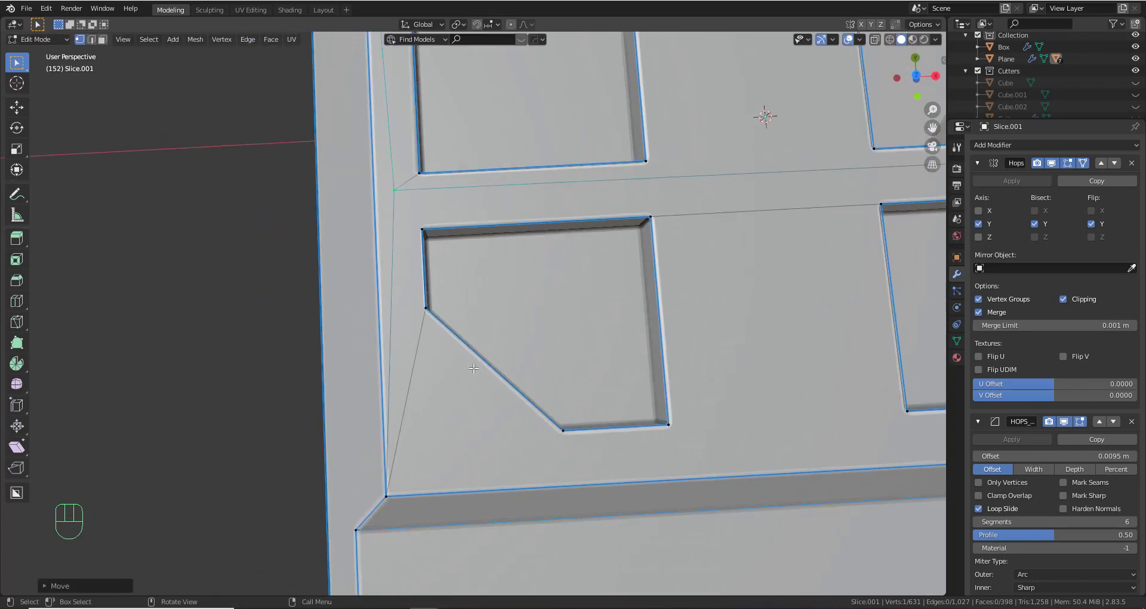
key(Tab)
shift+middle_drag(524, 410, 627, 308)
scroll(467, 314, up, 3)
key(Tab)
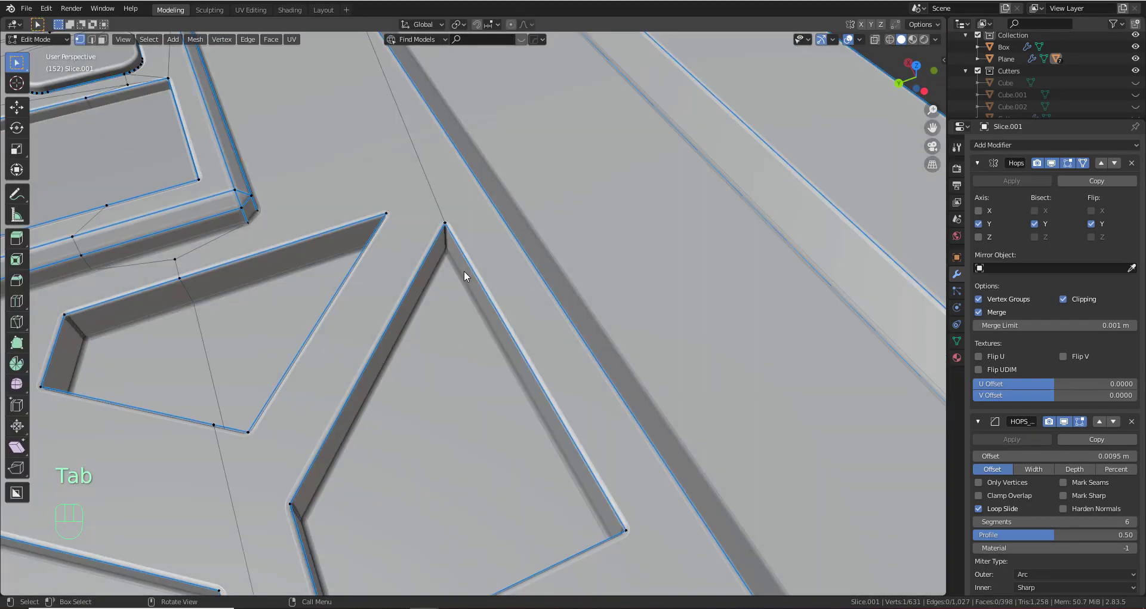
key(Tab)
scroll(463, 270, down, 4)
middle_drag(486, 299, 333, 324)
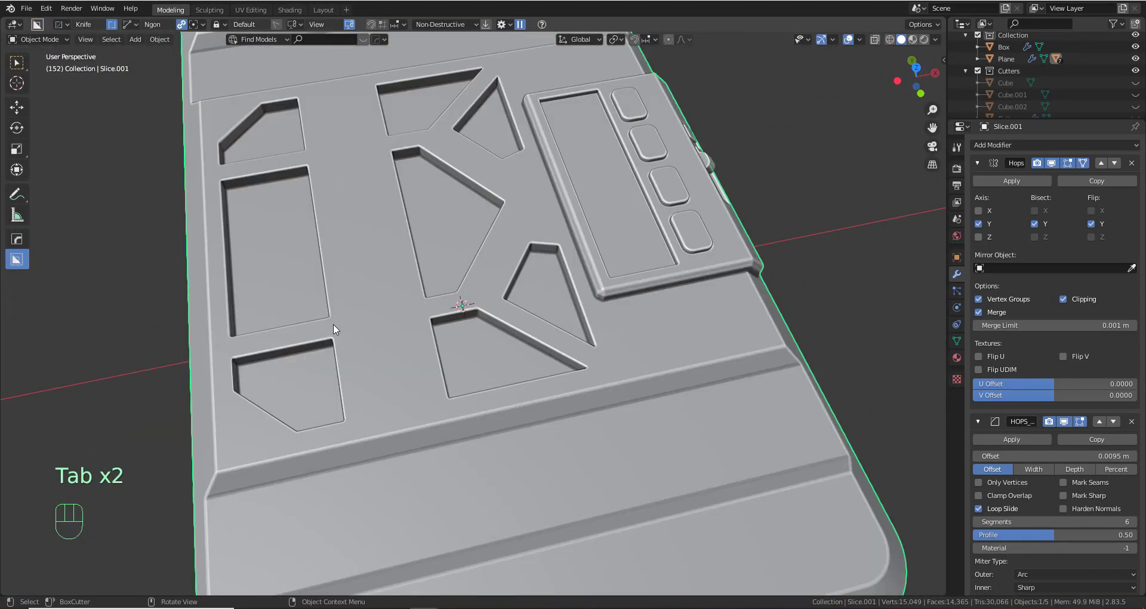
scroll(334, 324, down, 4)
middle_drag(580, 353, 449, 304)
shift+middle_drag(676, 474, 610, 337)
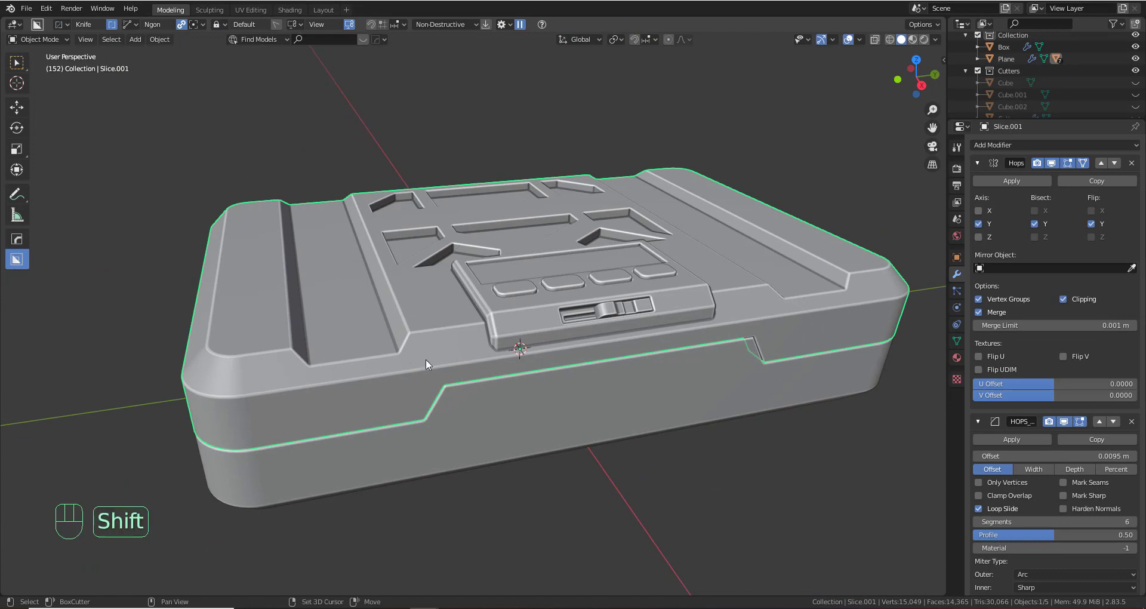
Switch to the orthographic view facing the case's long side and select the case's base
shift+middle_drag(425, 359, 510, 348)
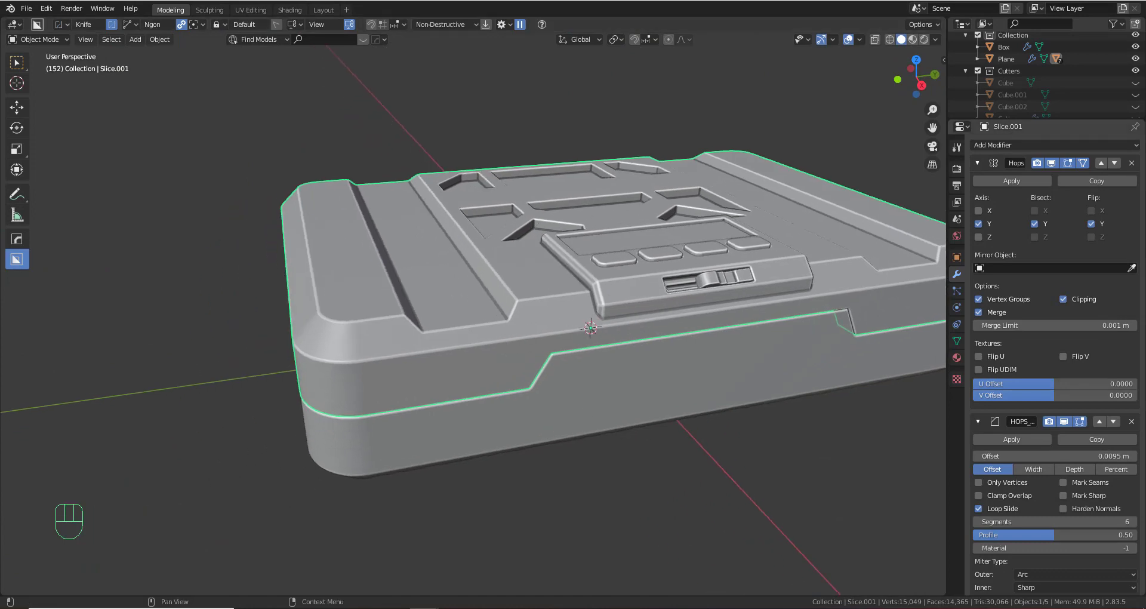
middle_drag(856, 390, 673, 377)
scroll(721, 392, up, 3)
shift+middle_drag(431, 387, 539, 382)
shift+middle_drag(571, 378, 554, 358)
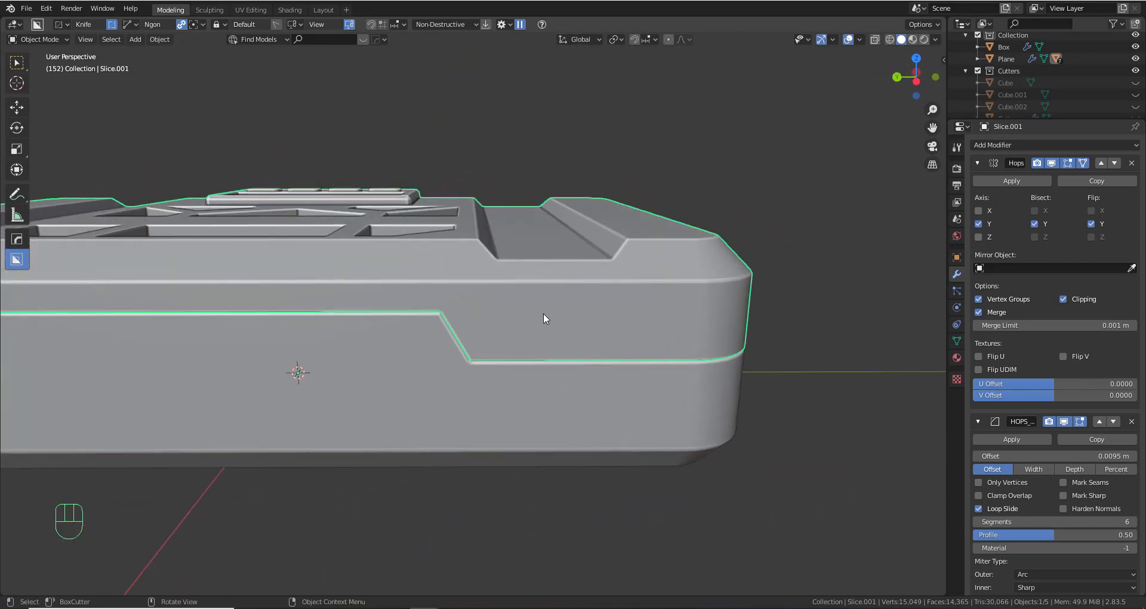
shift+middle_drag(543, 314, 478, 316)
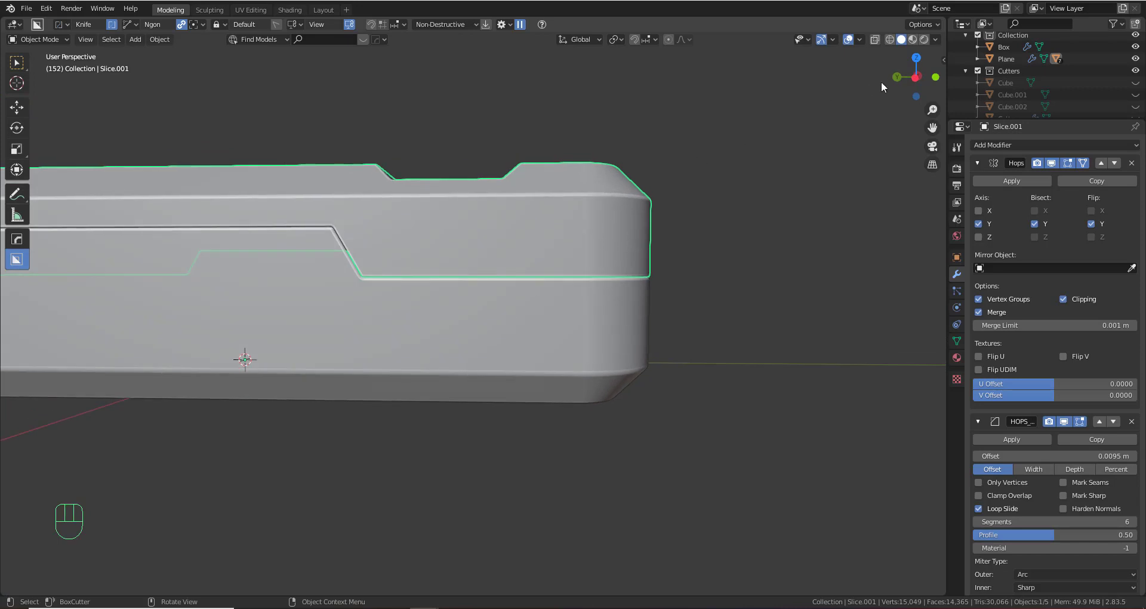
click(915, 77)
click(484, 346)
scroll(496, 352, up, 2)
shift+middle_drag(567, 383, 615, 350)
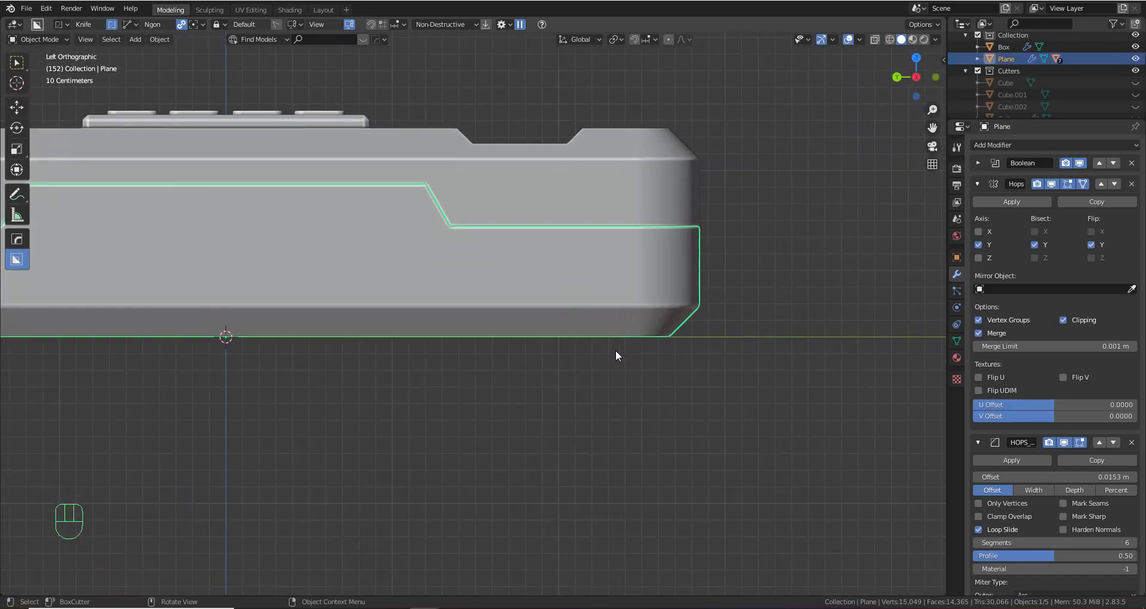
Set BoxCutter to a Box cut and cut a chamfered box through the base near its end, below the lid's groove
key(d)
click(519, 282)
click(524, 285)
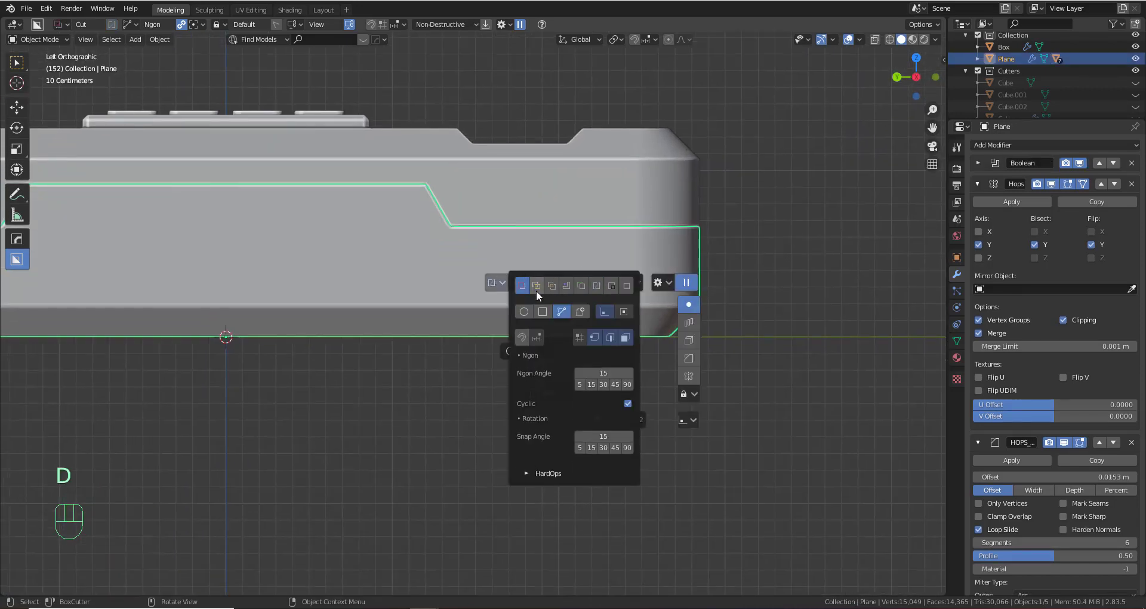
click(541, 311)
mouse_move(499, 277)
mouse_down()
mouse_move(619, 413)
mouse_move(472, 374)
mouse_up()
key(ctrl)
Lower the chamfered box cutter along Z until it leaves only a shallow channel in the base's underside, and hide it
key(g)
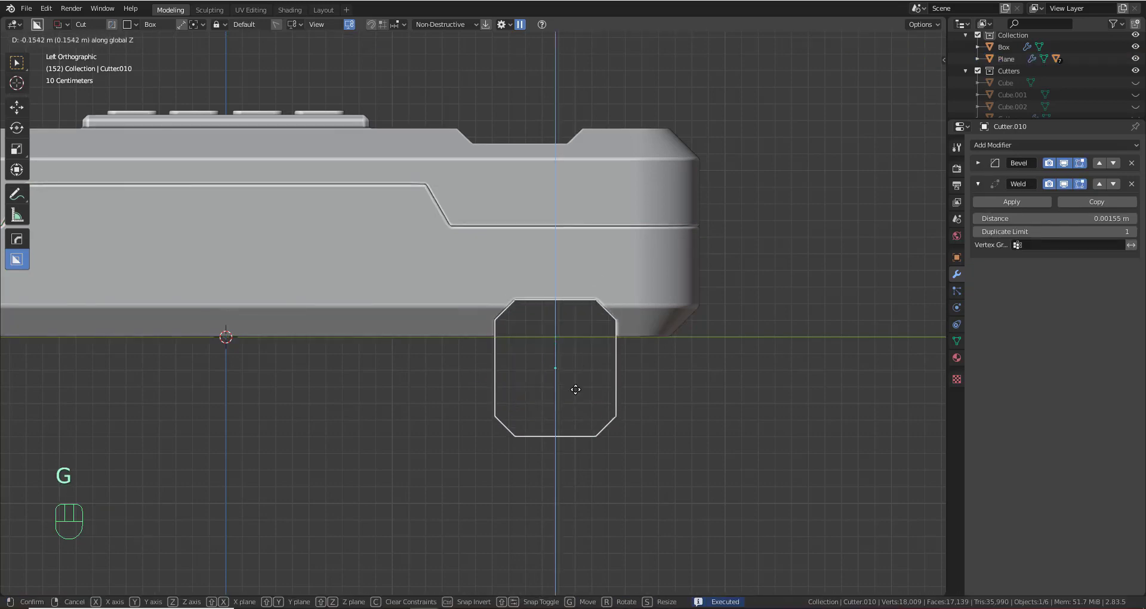
click(576, 402)
middle_drag(575, 401, 566, 374)
shift+middle_drag(565, 375, 629, 398)
key(g)
key(z)
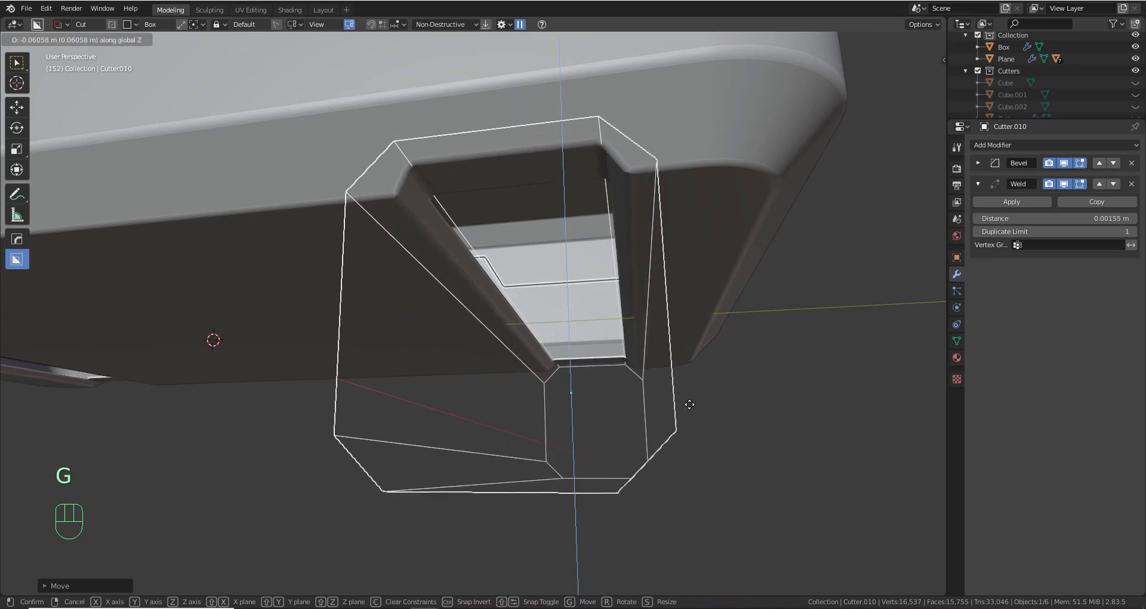
click(690, 408)
middle_drag(688, 406, 576, 367)
key(h)
Select the lid and set BoxCutter to Join mode with the Box shape and Object alignment
middle_drag(501, 325, 636, 364)
scroll(553, 276, up, 4)
click(573, 262)
shift+middle_drag(572, 262, 535, 307)
key(d)
click(422, 238)
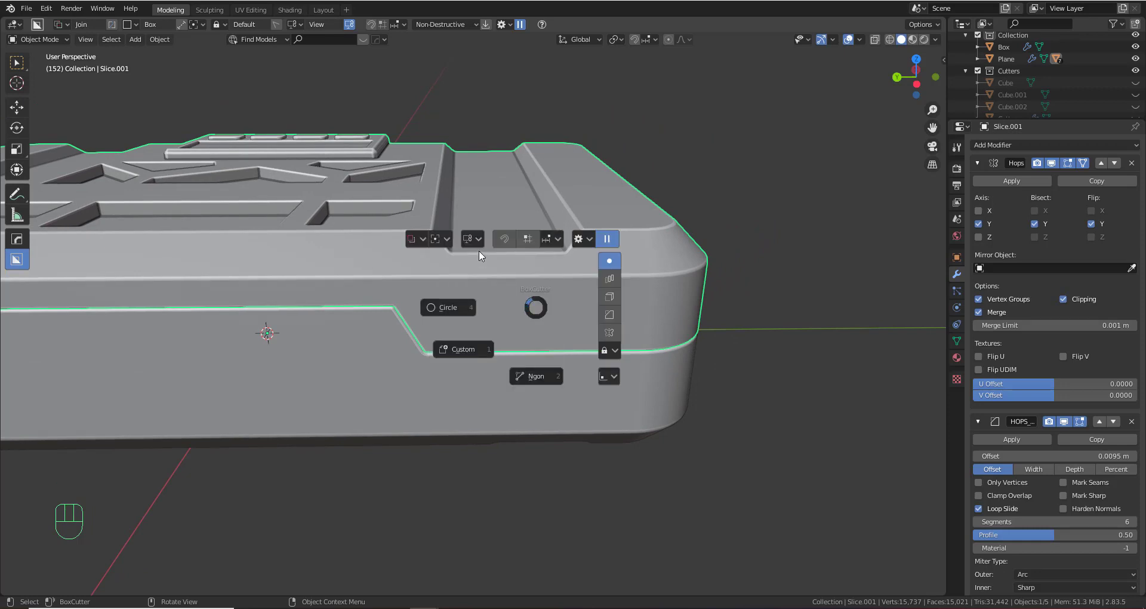
click(474, 239)
click(513, 240)
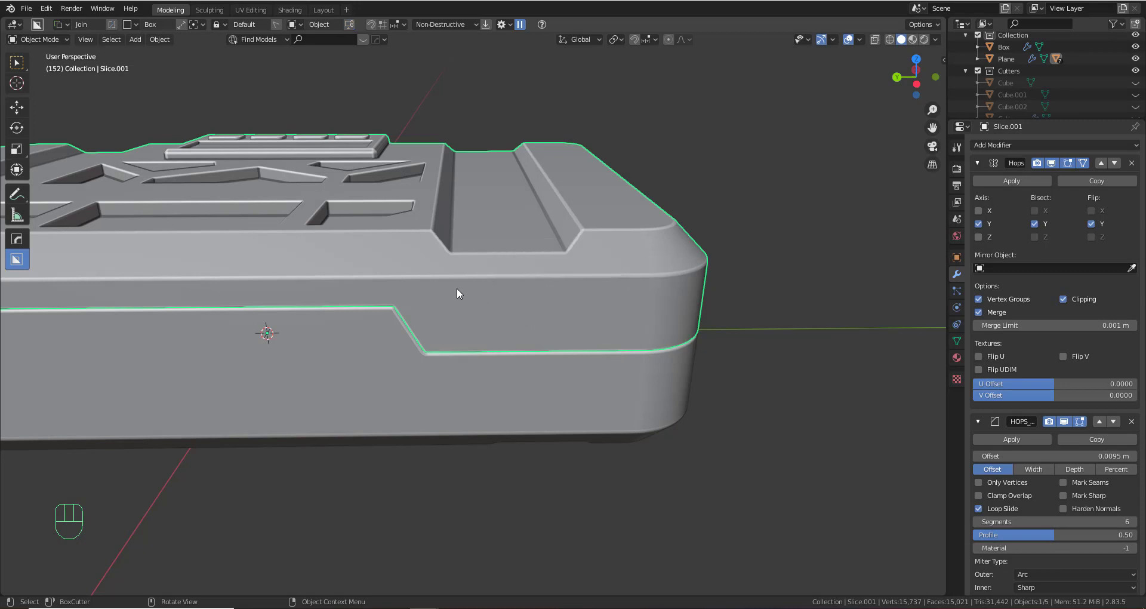
Join a rectangular block onto the lid's side wall between the seam step and the corner, extended outward from the wall
drag(457, 292, 597, 342)
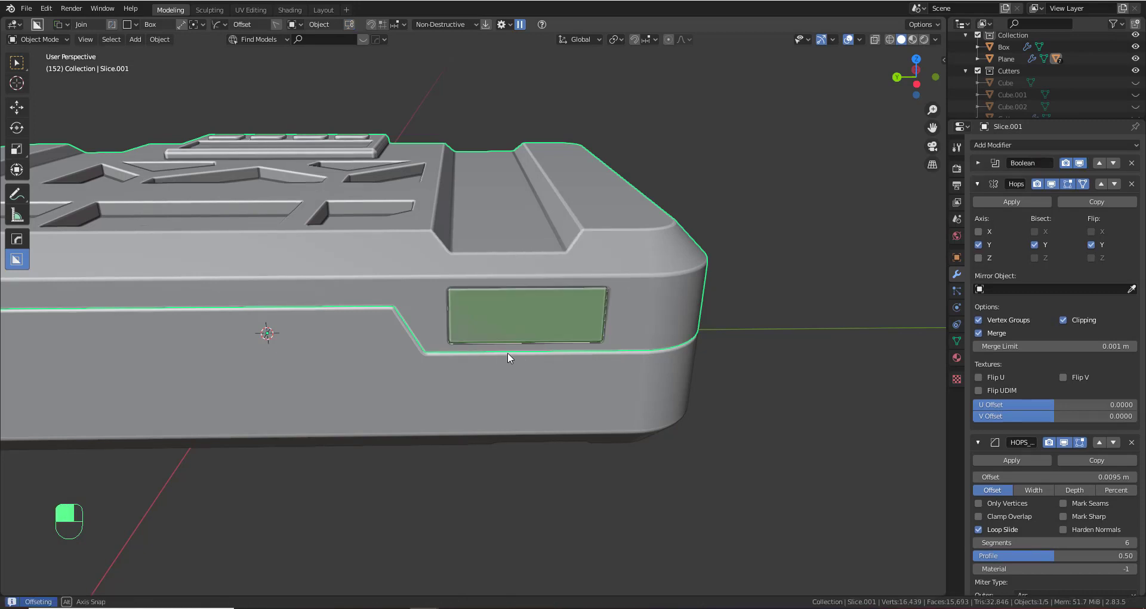
middle_drag(507, 353, 363, 336)
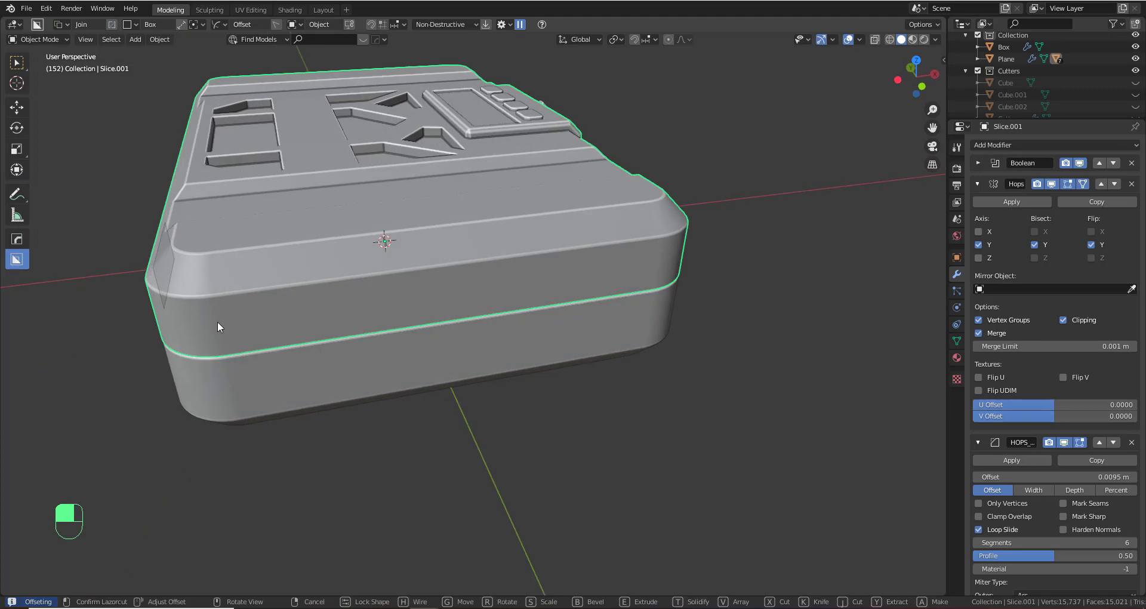
drag(146, 324, 102, 324)
In Edit Mode, move the joined block's outer face toward the lid along X and extrude that face outward
shift+middle_drag(102, 324, 507, 379)
scroll(492, 393, up, 3)
key(Tab)
middle_drag(343, 347, 512, 366)
key(3)
click(418, 355)
key(g)
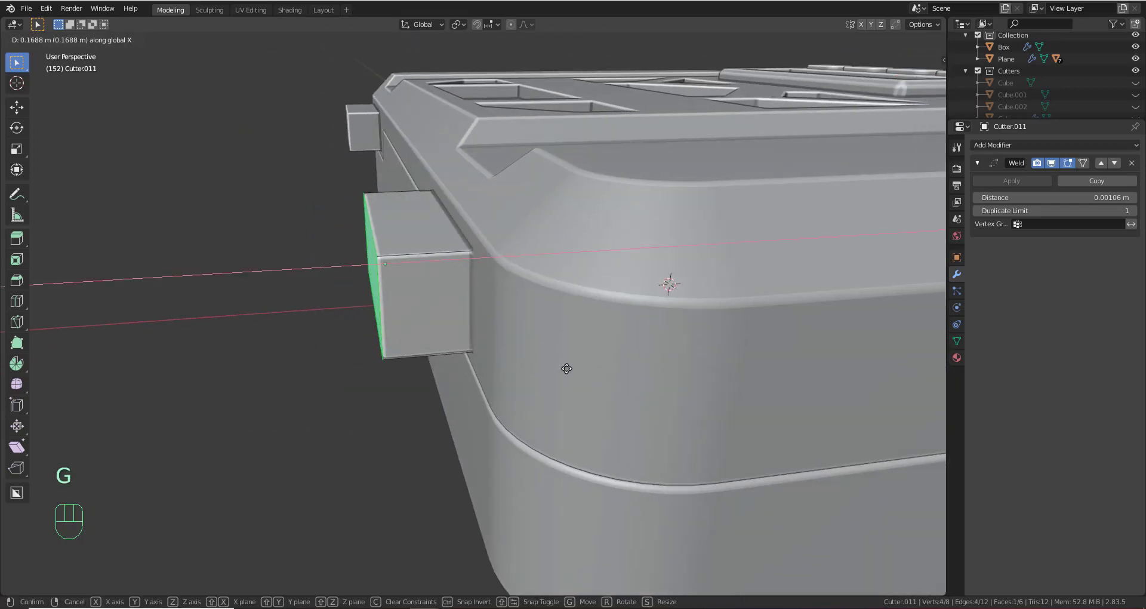
click(625, 373)
key(e)
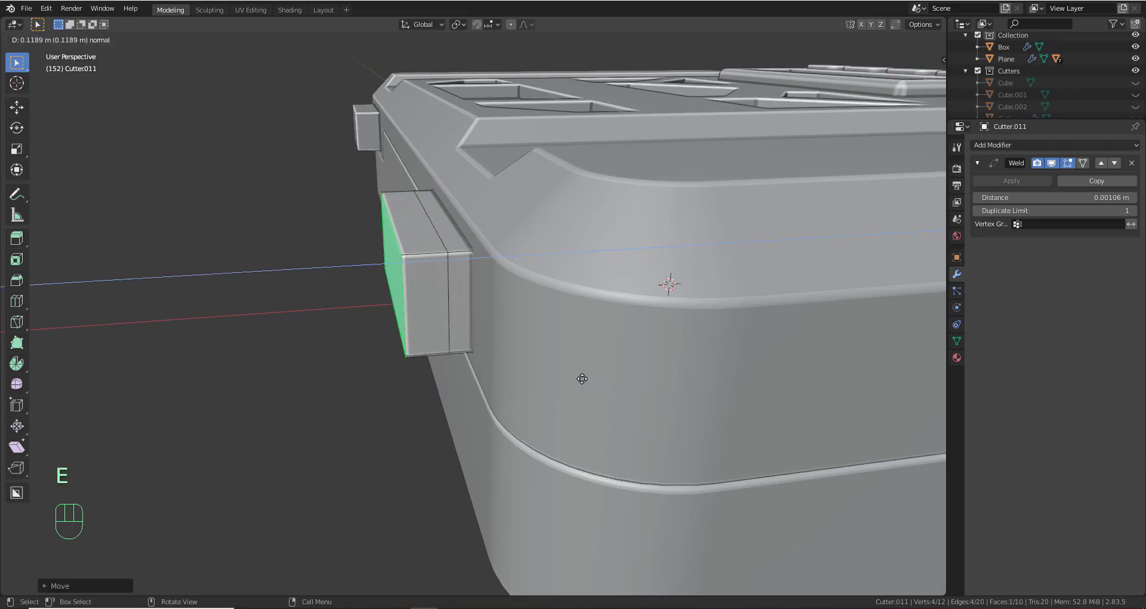
click(552, 382)
Extrude the underside face of the block's outer section down past the lid seam
middle_drag(552, 381, 402, 216)
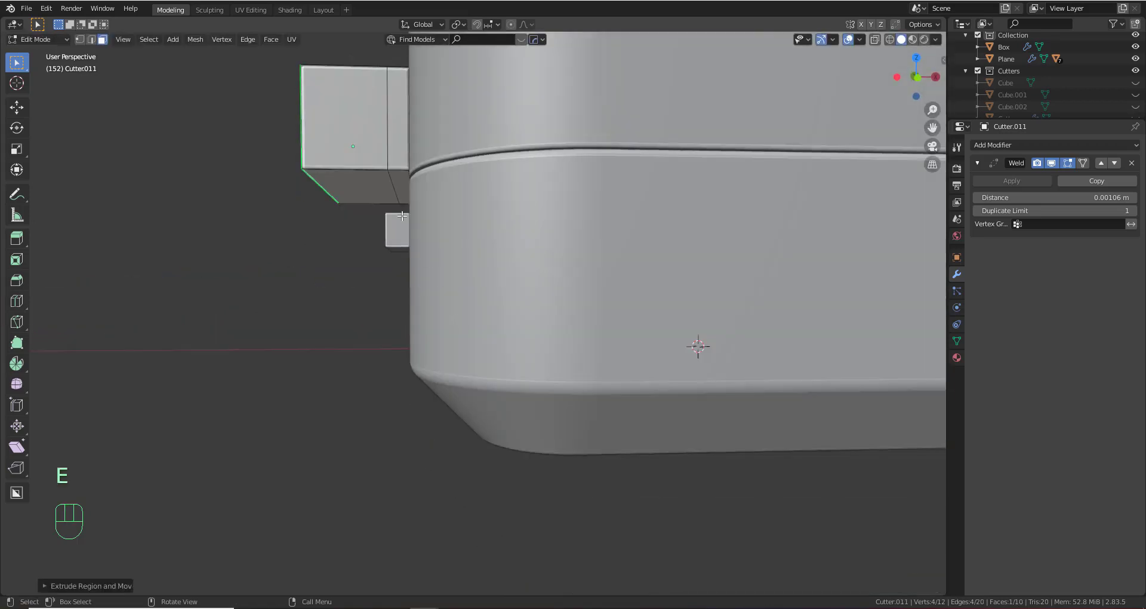
middle_drag(540, 260, 597, 269)
key(e)
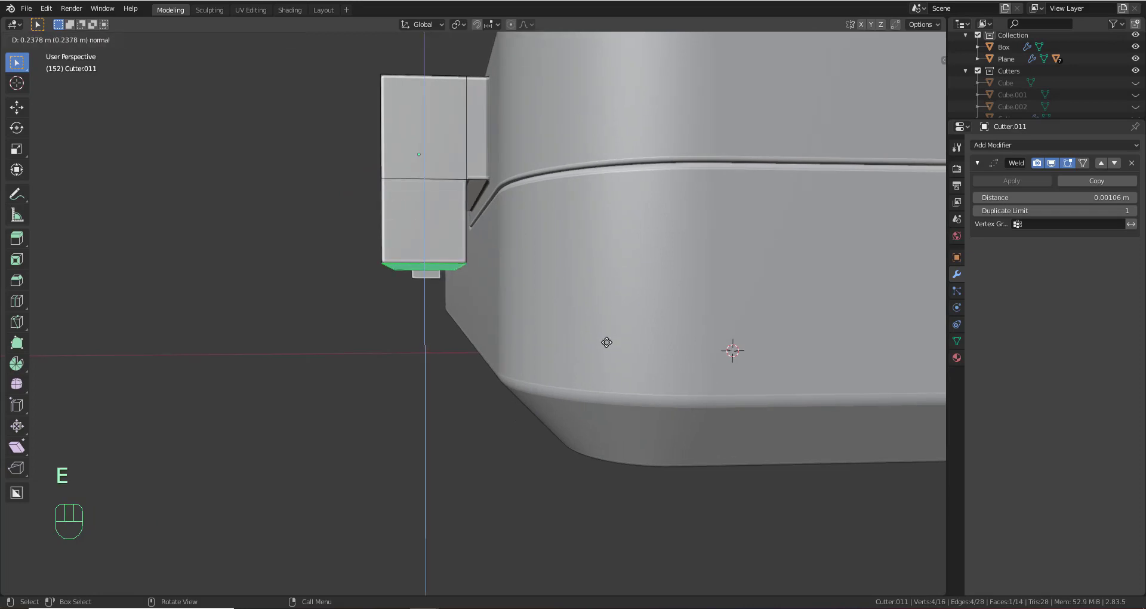
click(607, 352)
Lower the latch block's outer upper edge along Z by about 0.22 m to turn its outer face into a slope
middle_drag(608, 352, 516, 336)
click(520, 294)
key(g)
key(z)
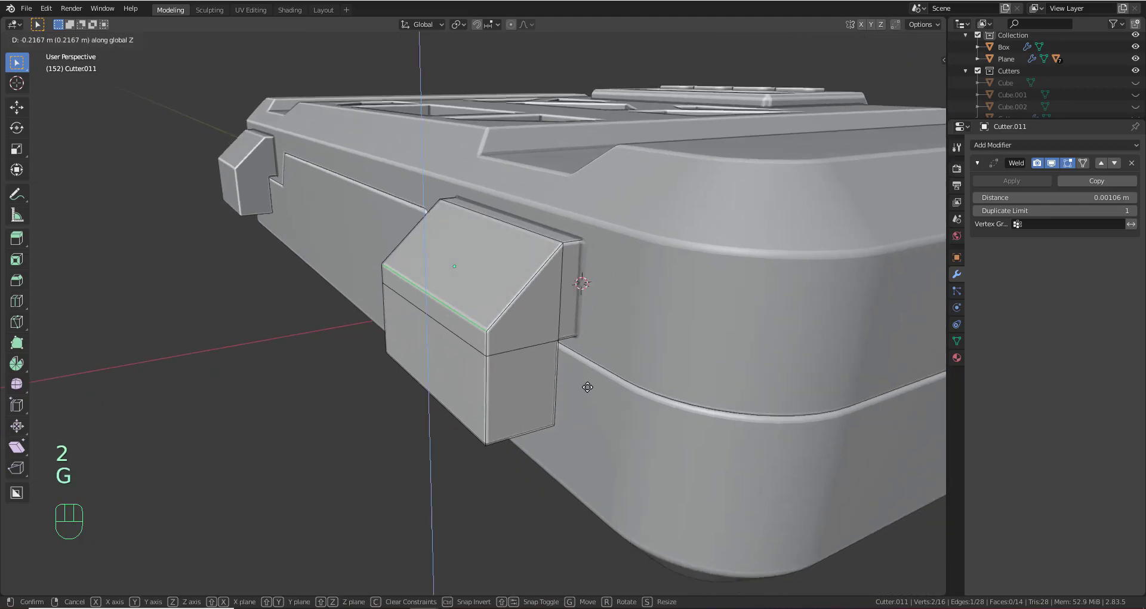
click(587, 386)
key(Tab)
middle_drag(502, 378, 495, 327)
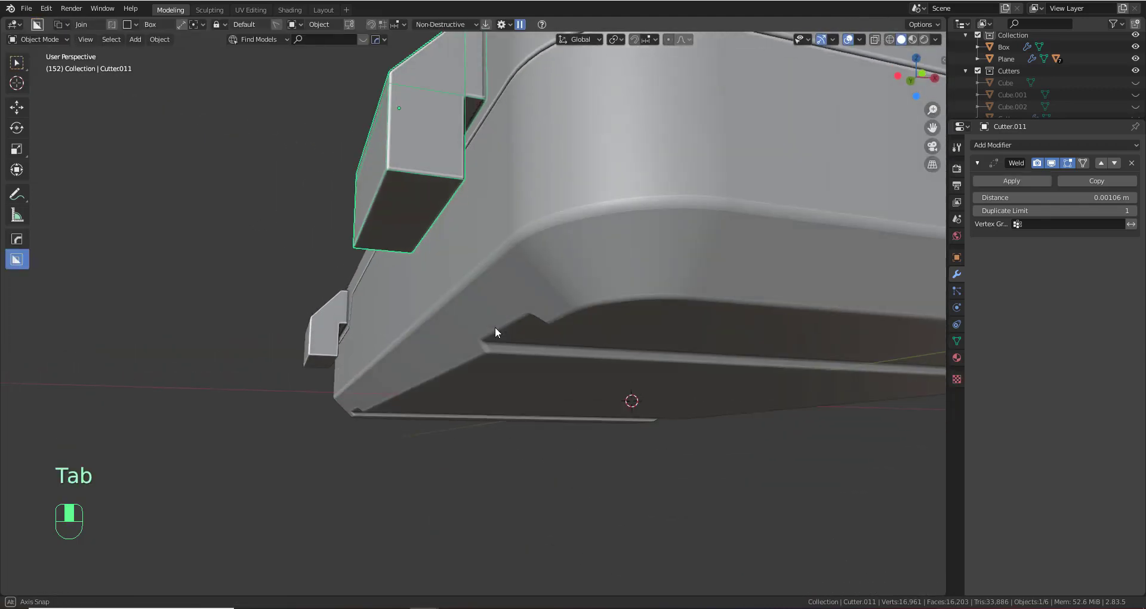
Bevel the latch block's two bottom edges into a rounded underside and hide its cutter
key(g)
shift+middle_drag(537, 294, 467, 299)
middle_click(535, 345)
click(547, 347)
scroll(410, 325, up, 4)
key(Tab)
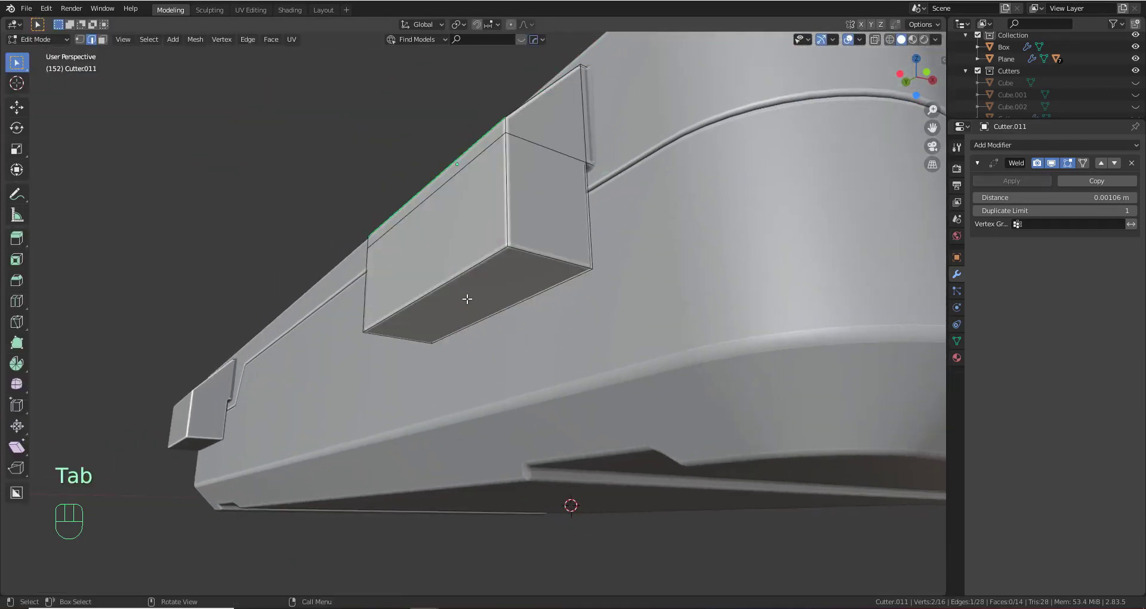
key(ctrl+b)
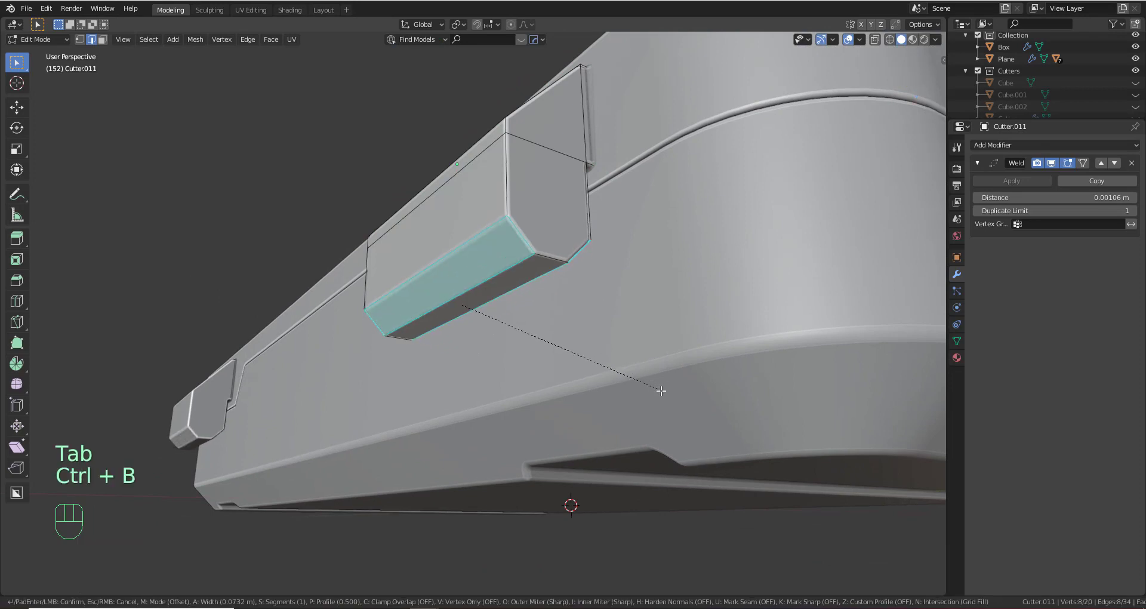
click(669, 396)
middle_drag(669, 396, 603, 367)
key(Tab)
key(h)
scroll(547, 345, down, 6)
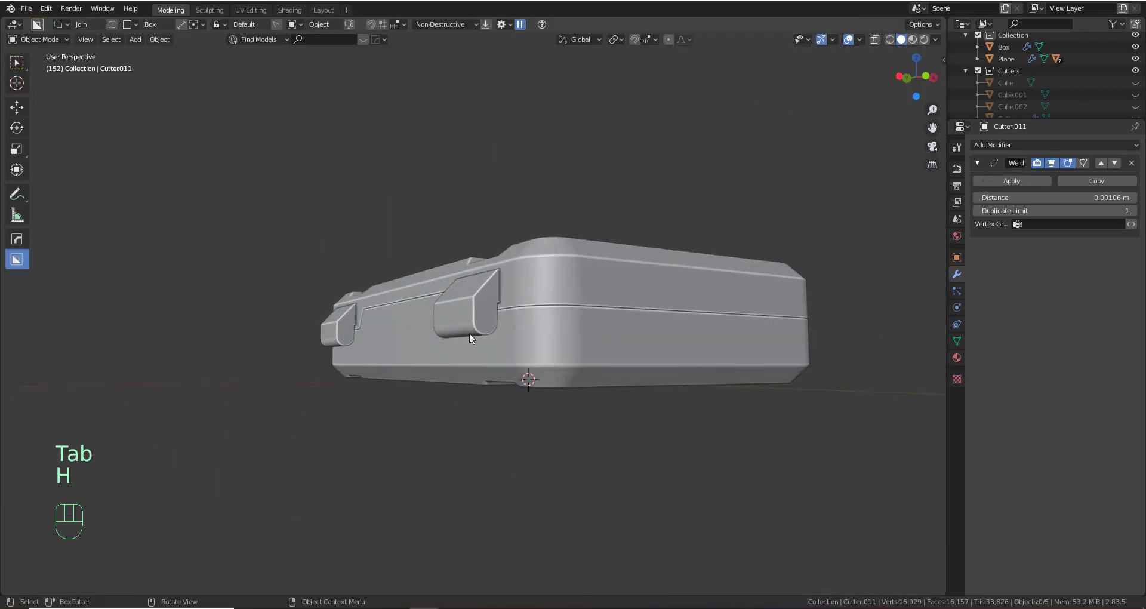
Add a cube, scale it down and move it along X to the case side between the two latch blocks
middle_drag(469, 332, 536, 363)
click(427, 346)
middle_drag(427, 352, 511, 389)
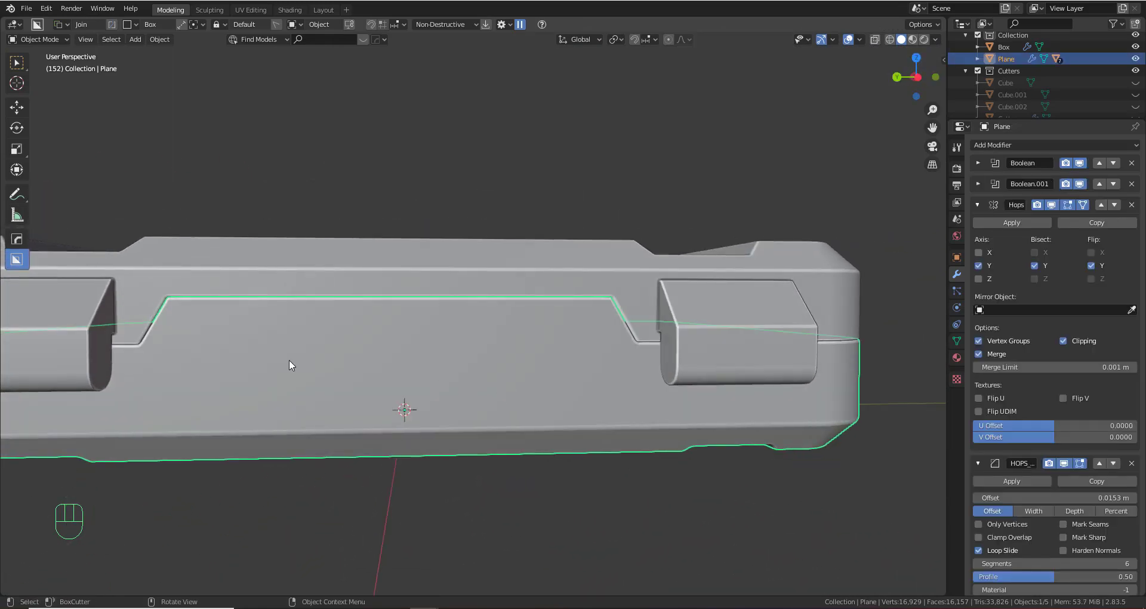
scroll(363, 367, down, 3)
middle_drag(362, 367, 613, 277)
key(shift+a)
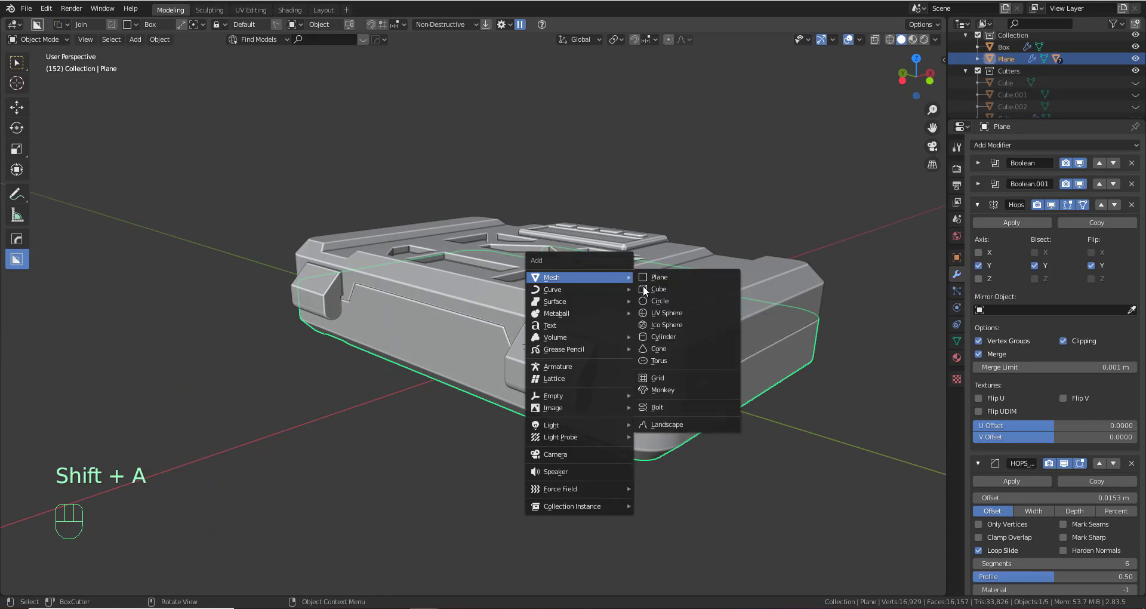
click(686, 290)
key(s)
click(592, 344)
key(g)
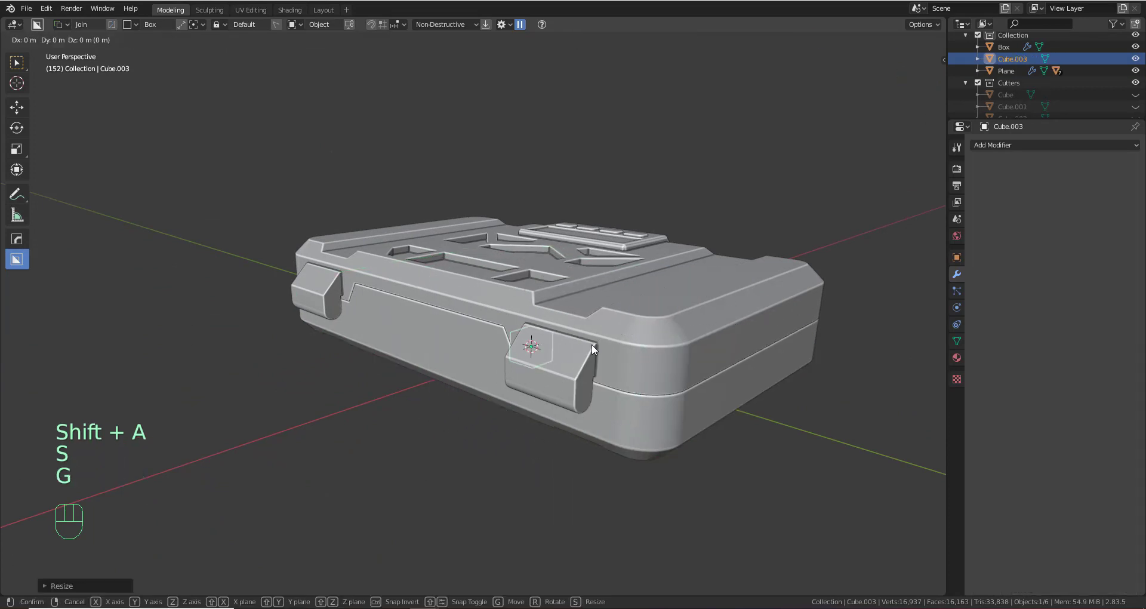
key(y)
key(x)
click(490, 366)
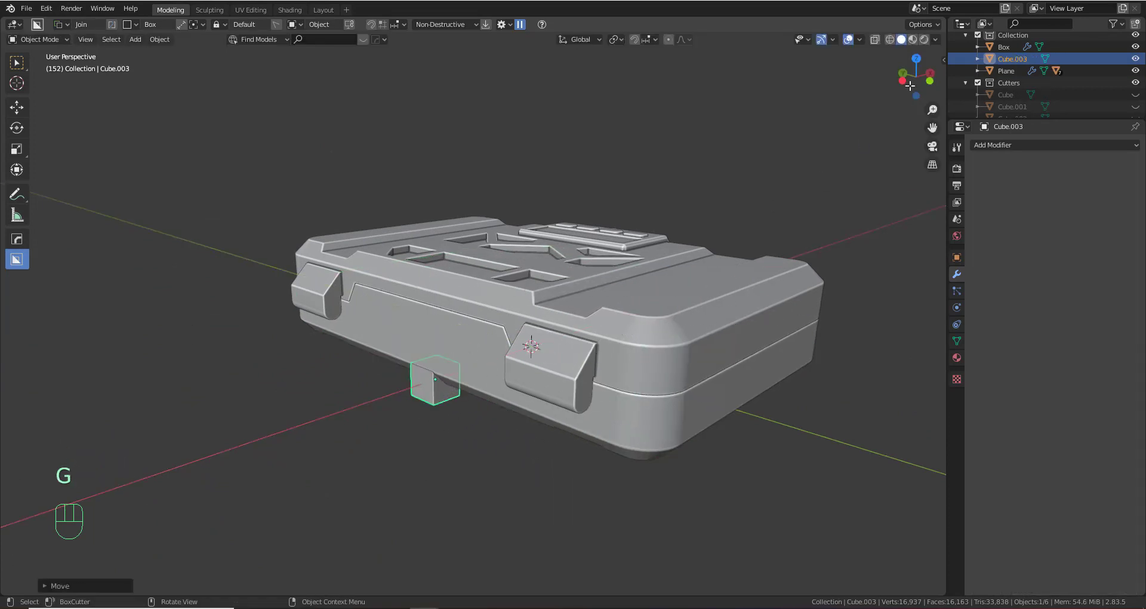
Raise the cube to the base's side wall below the raised seam and scale it along Z to about 0.64
click(899, 82)
key(g)
key(z)
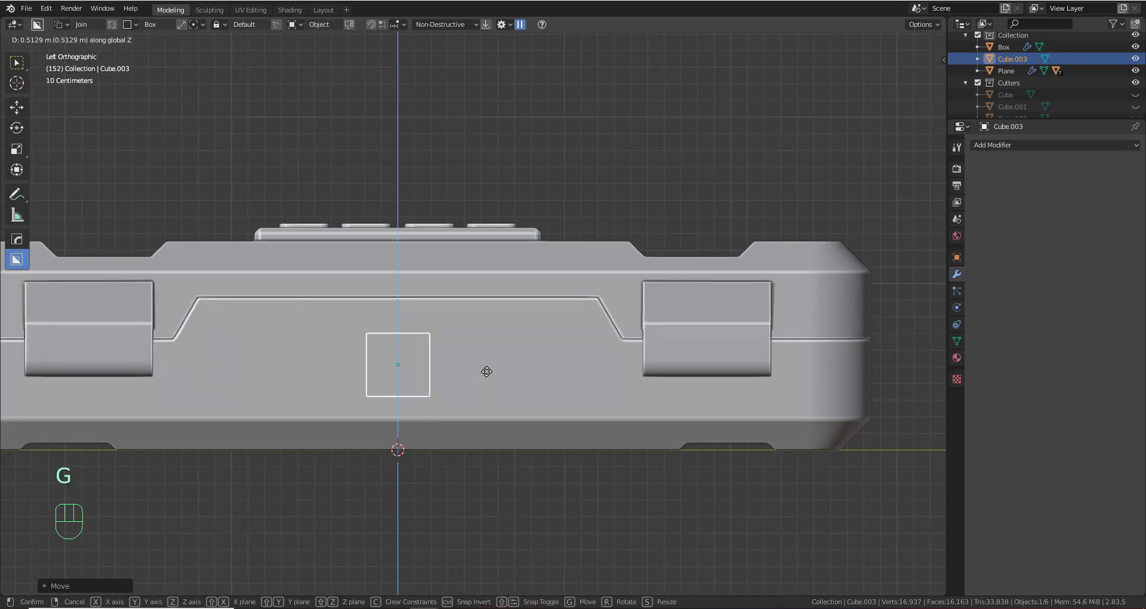
key(s)
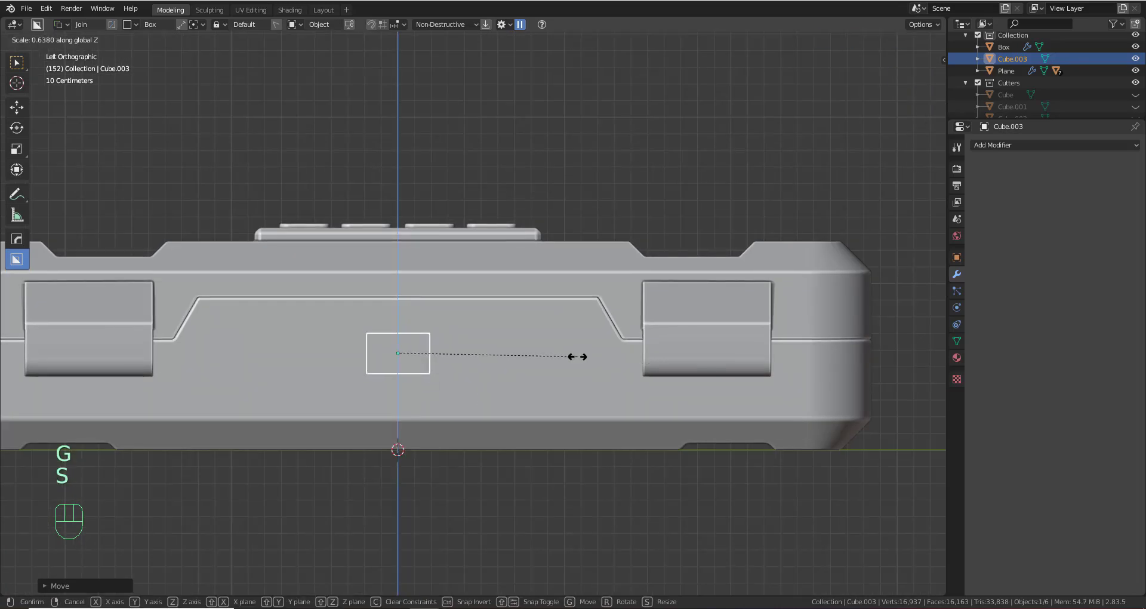
click(576, 357)
Move the cube along X and Z so it aligns with the latch block's outer face and sits in the base's wall
scroll(577, 373, down, 4)
middle_drag(576, 373, 495, 394)
key(g)
key(x)
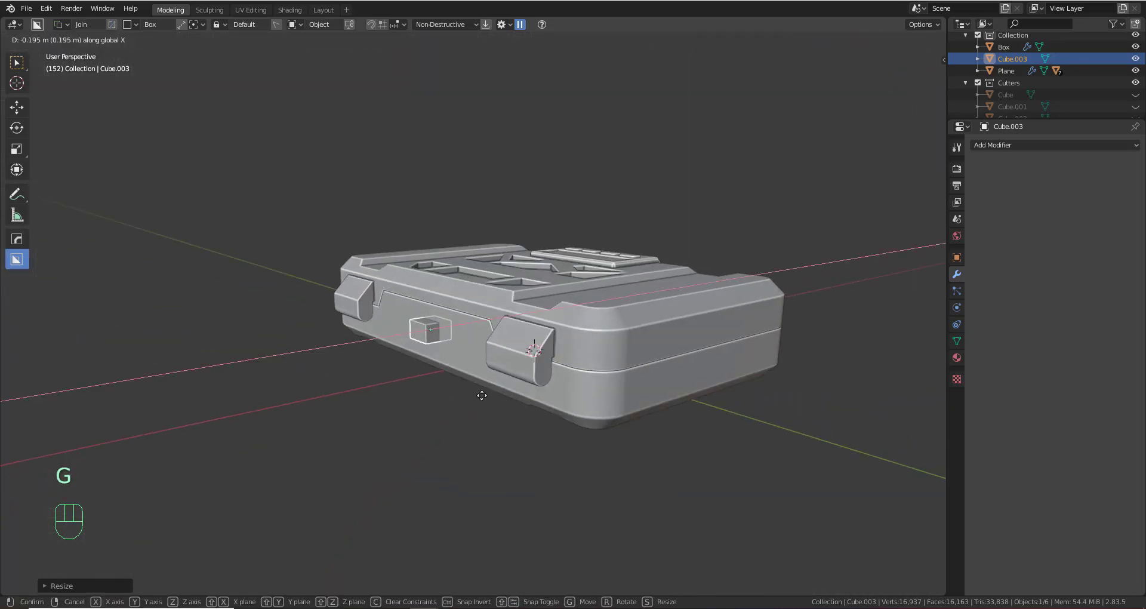
click(479, 397)
click(932, 79)
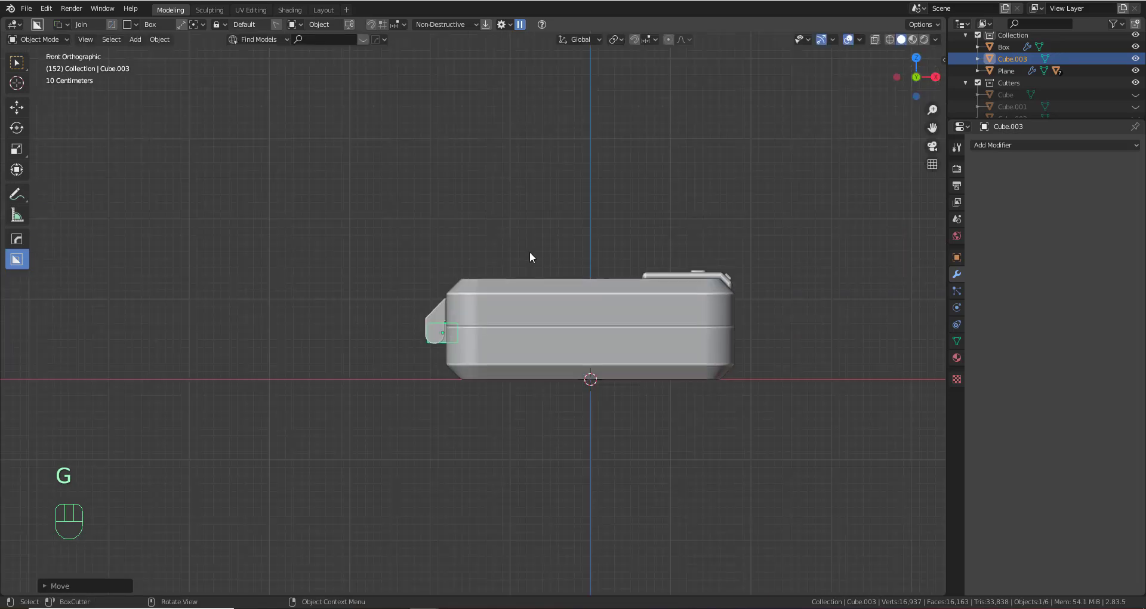
scroll(529, 252, up, 5)
shift+middle_drag(421, 351, 668, 412)
key(g)
key(x)
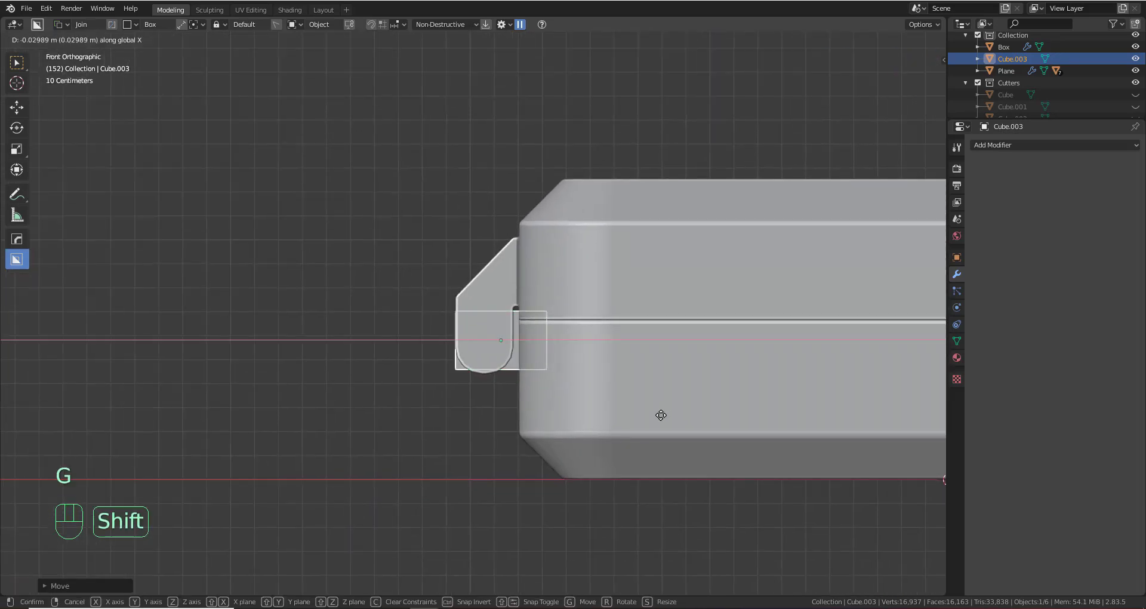
shift+click(659, 414)
scroll(567, 421, up, 5)
key(g)
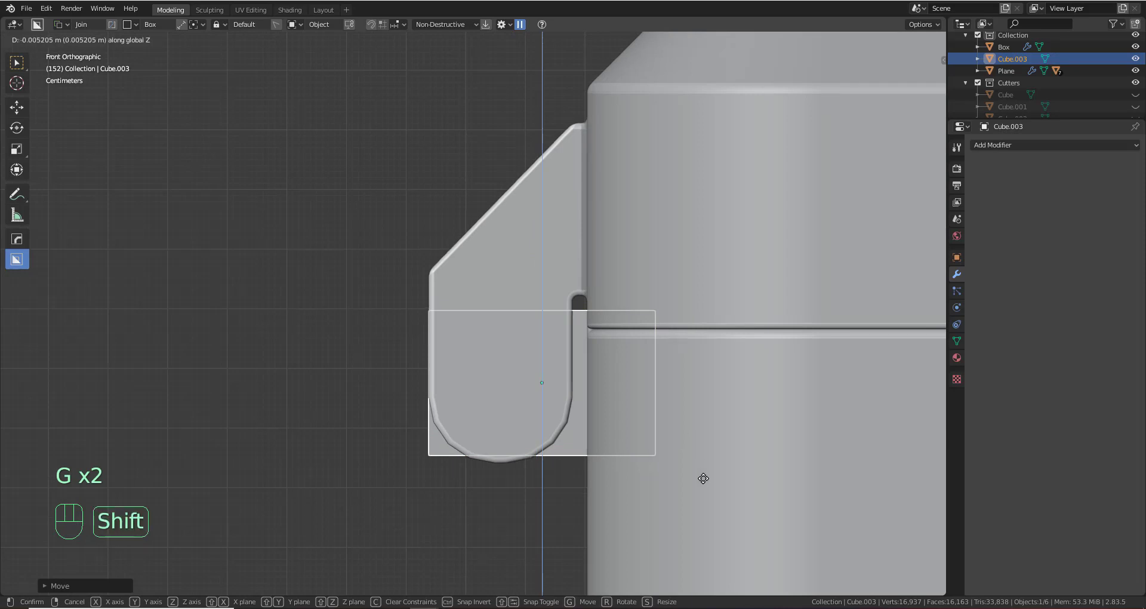
shift+click(718, 542)
middle_drag(499, 410, 528, 389)
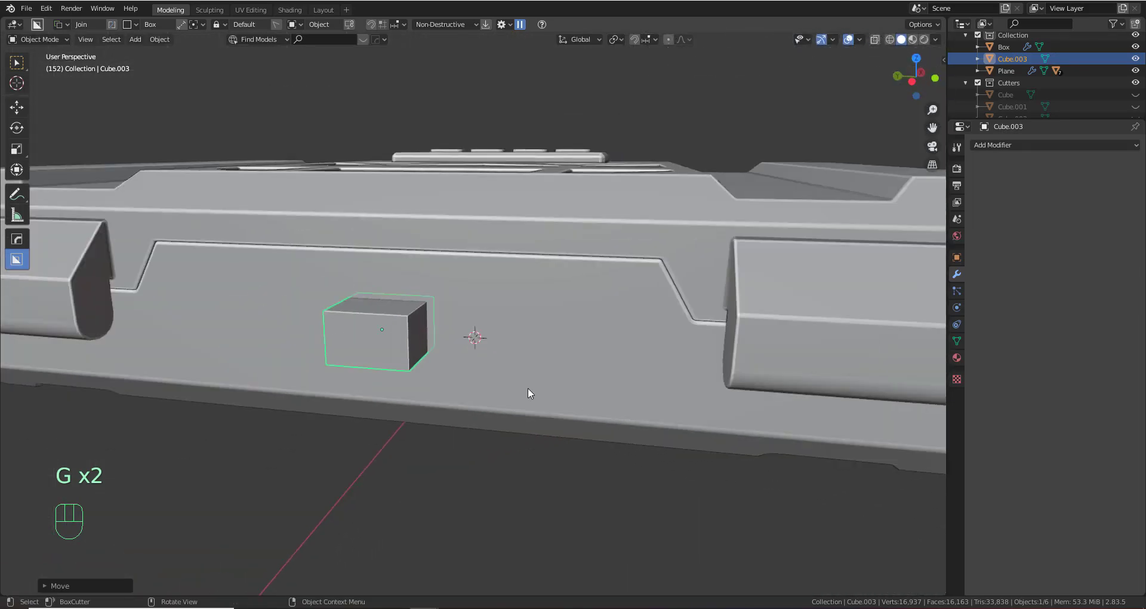
Stretch the cube along Y into a long bar filling the gap between the latch blocks, and apply its scale
key(s)
key(y)
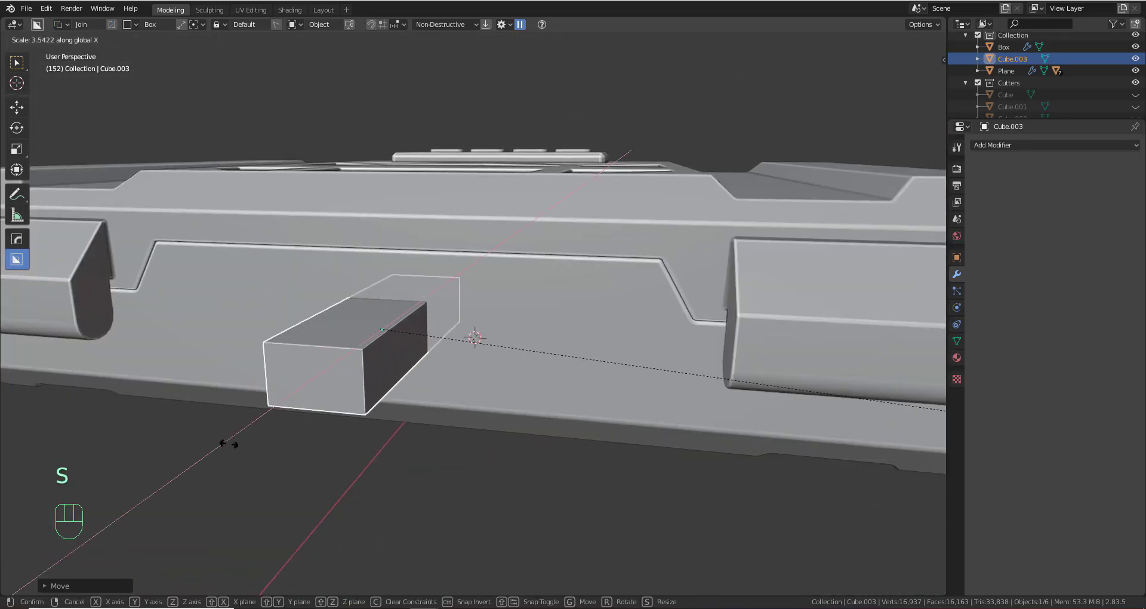
click(936, 421)
scroll(646, 376, up, 3)
middle_drag(642, 373, 567, 366)
key(Tab)
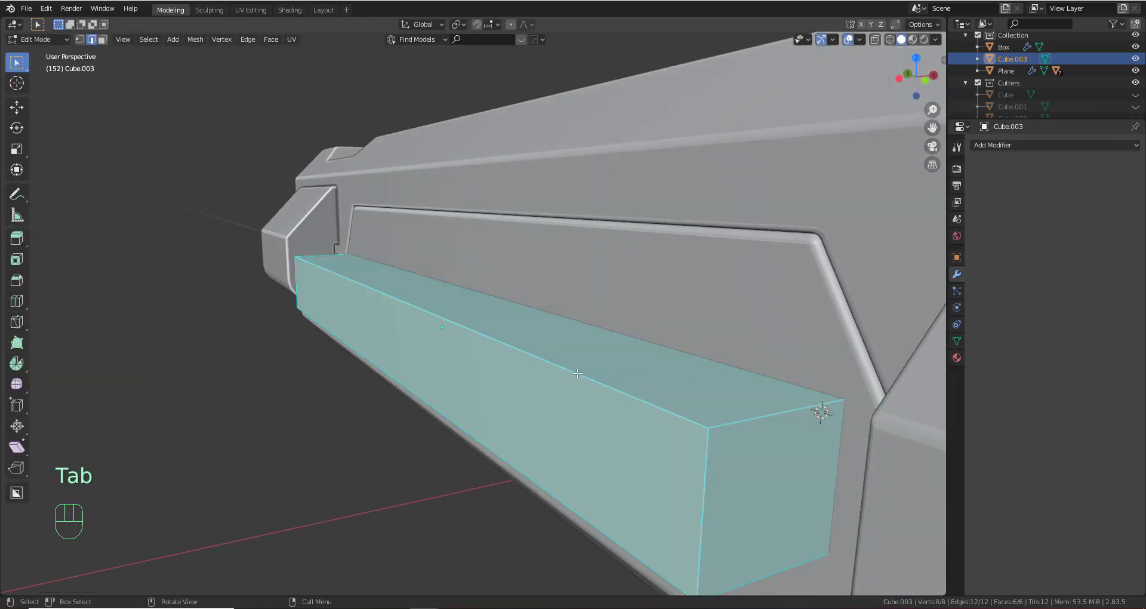
click(567, 377)
key(Tab)
key(ctrl+a)
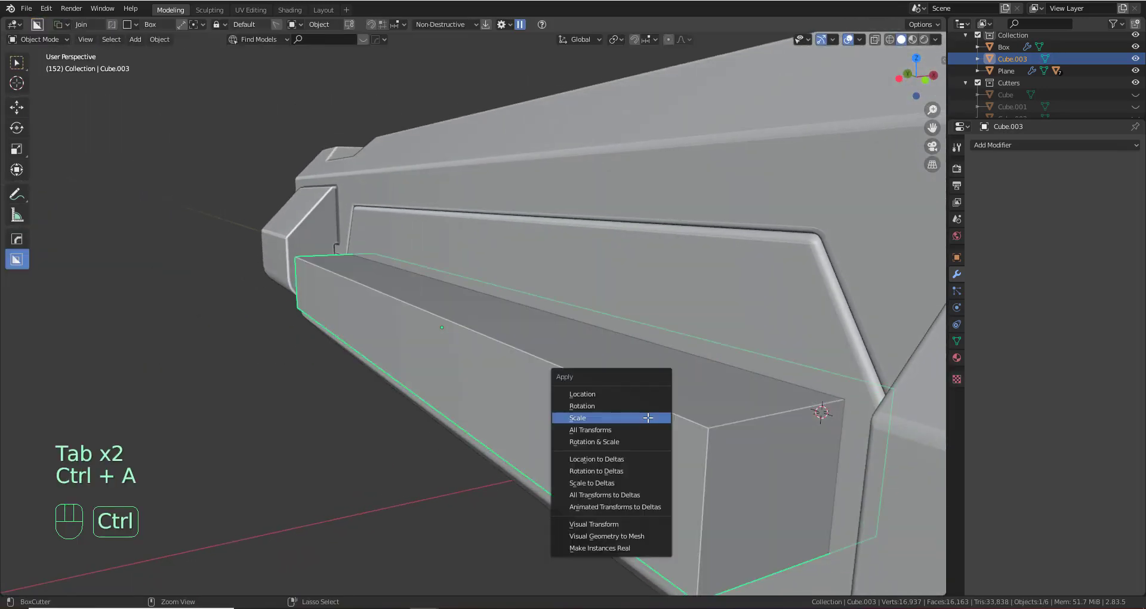
click(633, 417)
Bevel the bar's two long outer edges with multiple segments until its front is fully rounded
key(Tab)
middle_drag(642, 452, 553, 396)
key(ctrl+b)
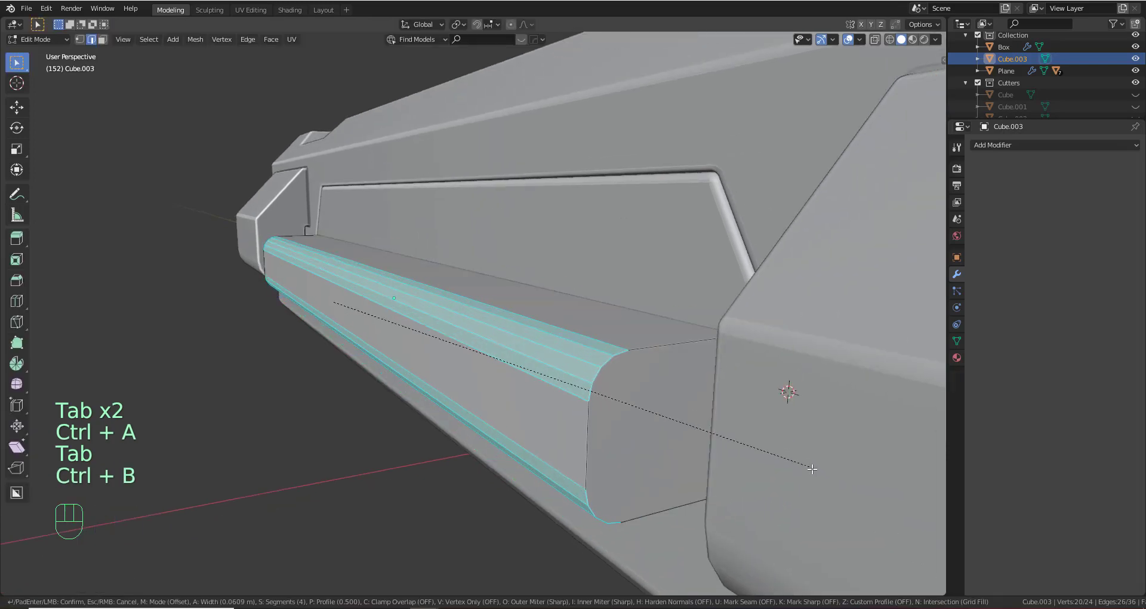
click(825, 475)
scroll(825, 475, down, 3)
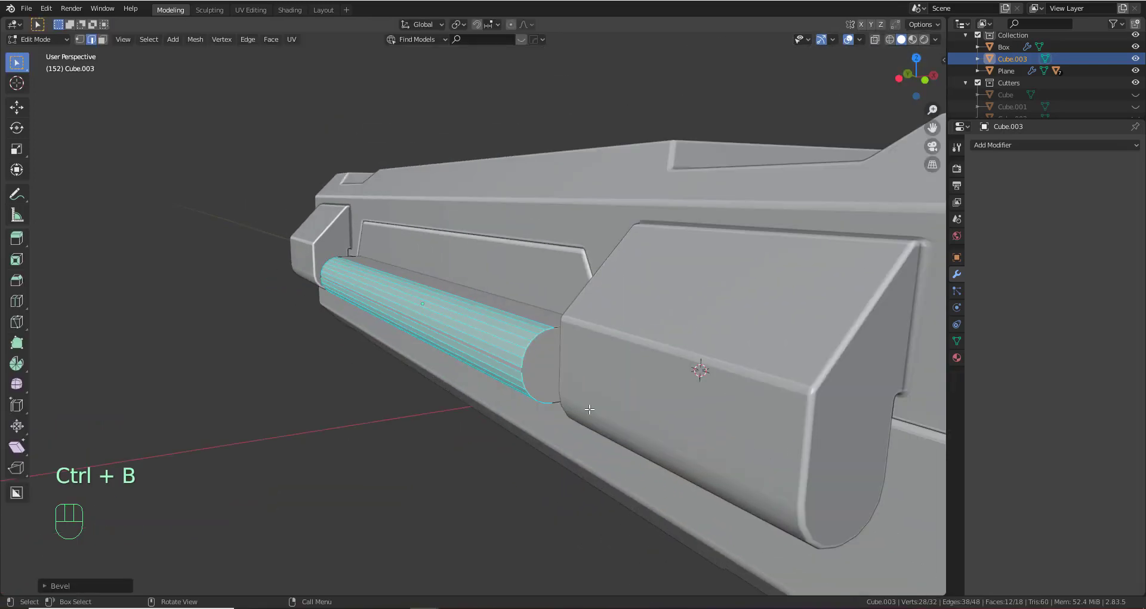
Join the rounded bar to the case base with a HardOps Union boolean and hide the bar's cutter
key(Tab)
middle_drag(575, 392, 589, 412)
shift+click(565, 279)
key(q)
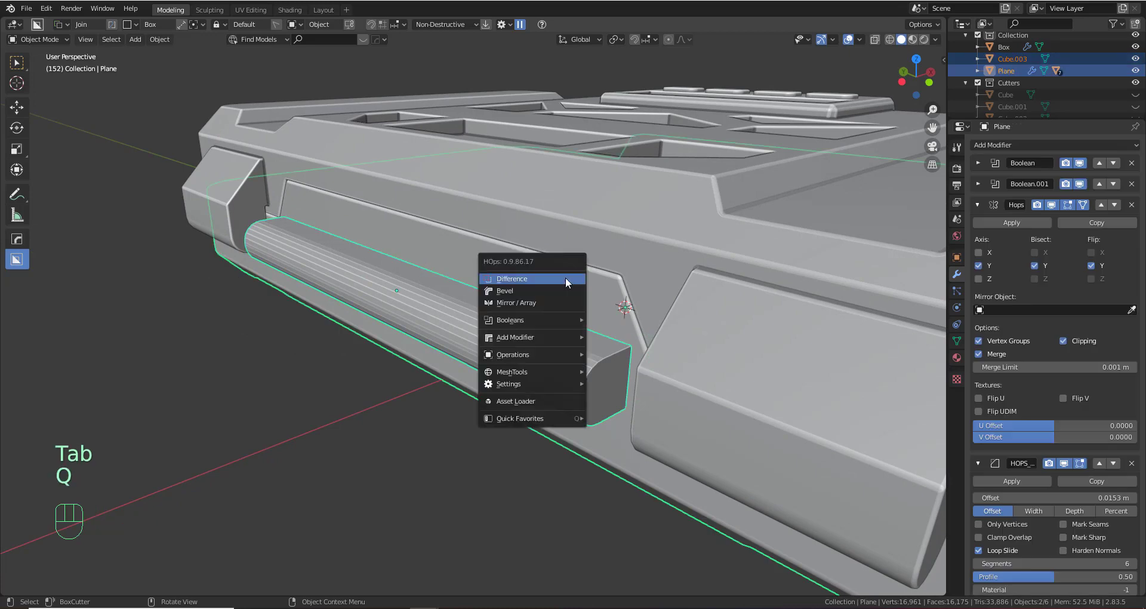
key(shift+q)
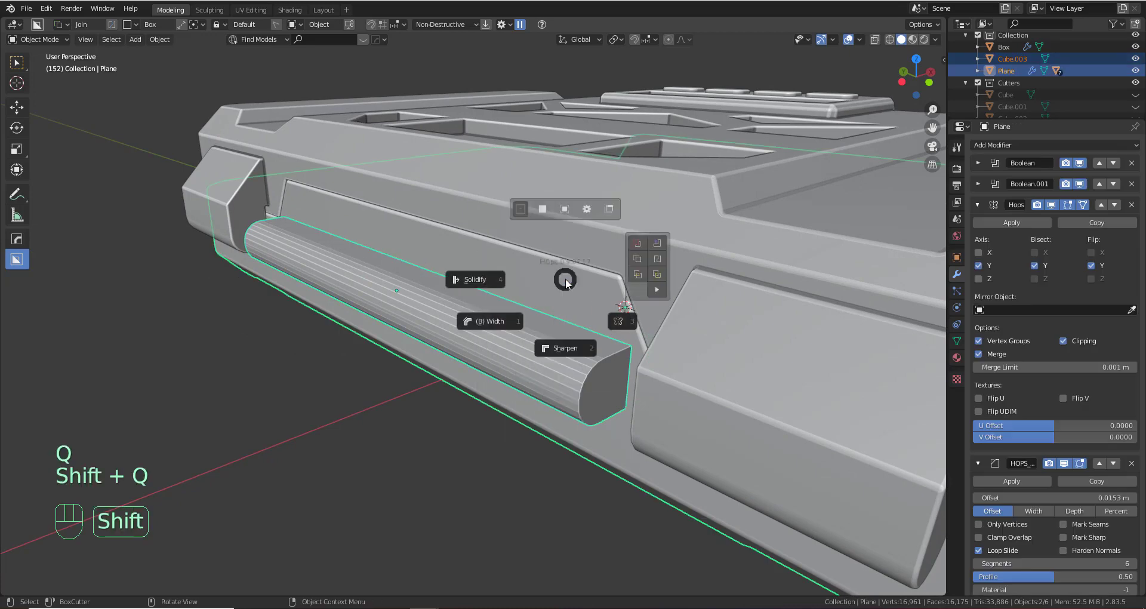
click(638, 261)
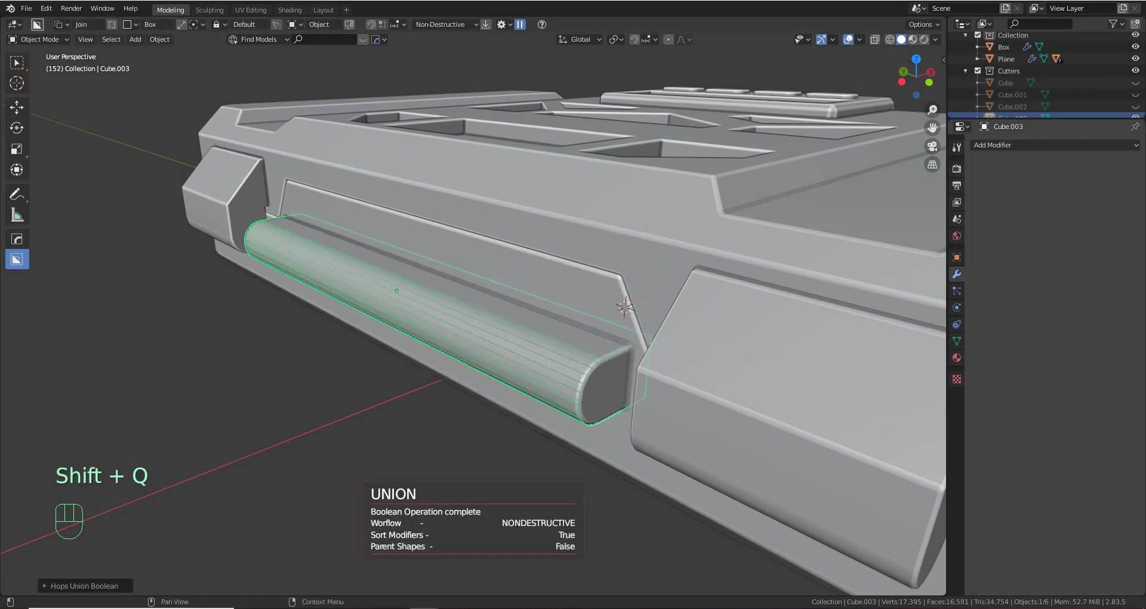
click(484, 339)
click(485, 341)
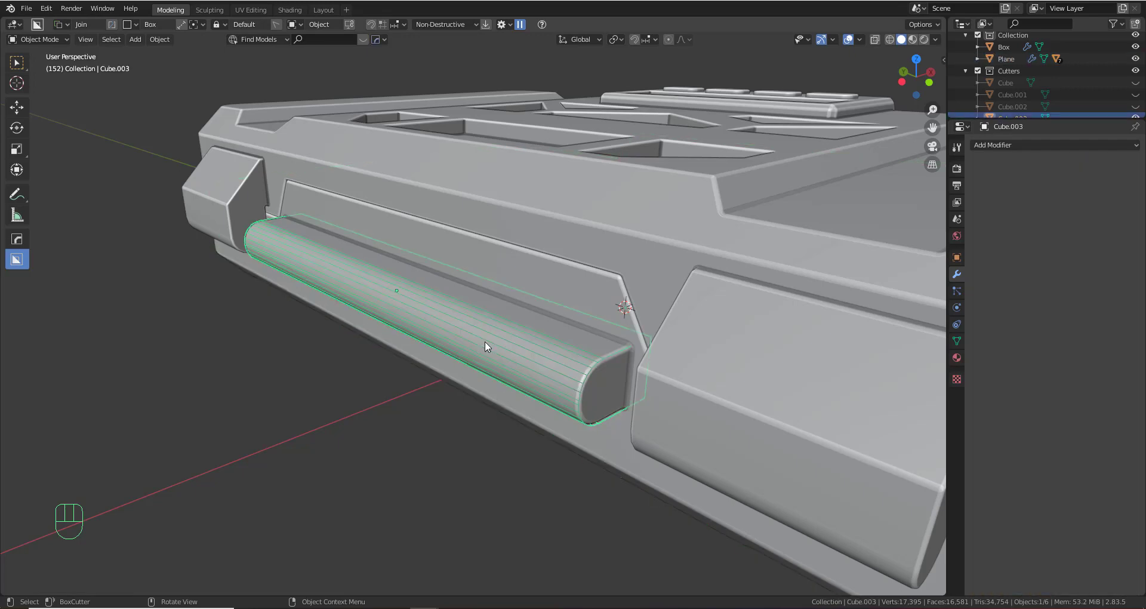
scroll(485, 342, up, 1)
key(h)
middle_drag(484, 343, 537, 311)
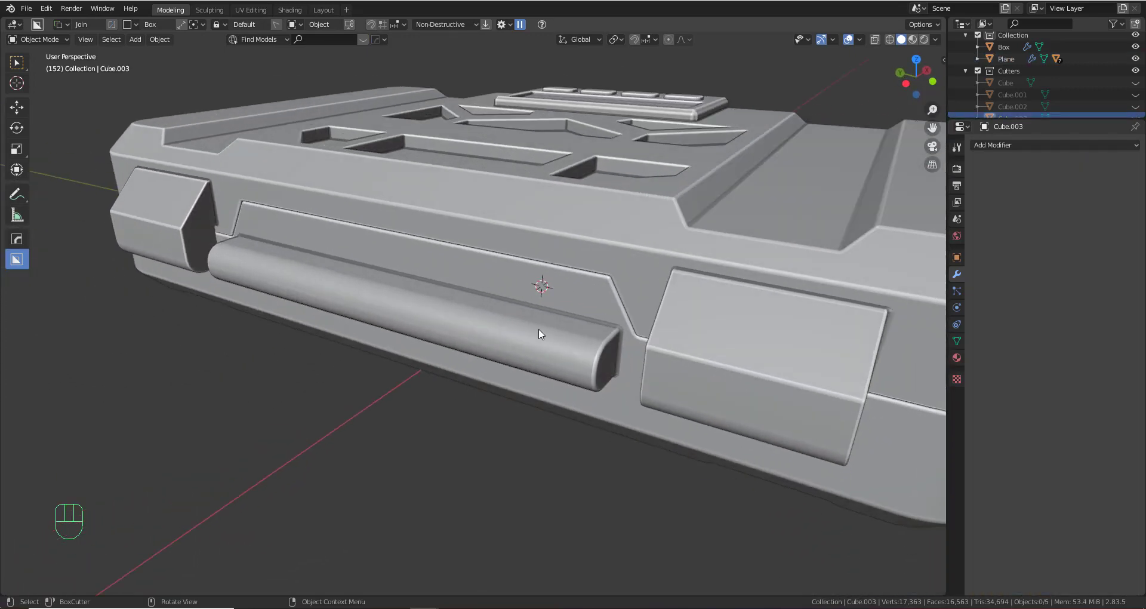
Select the case base and apply its boolean modifiers with HardOps Csharp
scroll(548, 343, up, 3)
scroll(573, 334, down, 2)
click(581, 306)
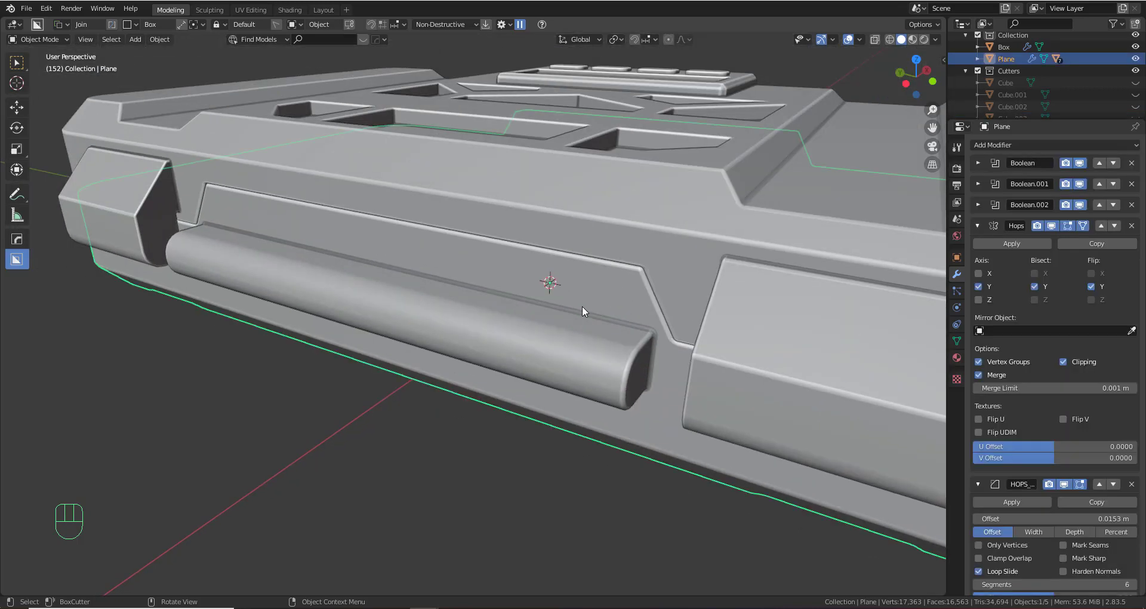
key(q)
ctrl+click(583, 306)
middle_drag(747, 394, 611, 429)
key(Tab)
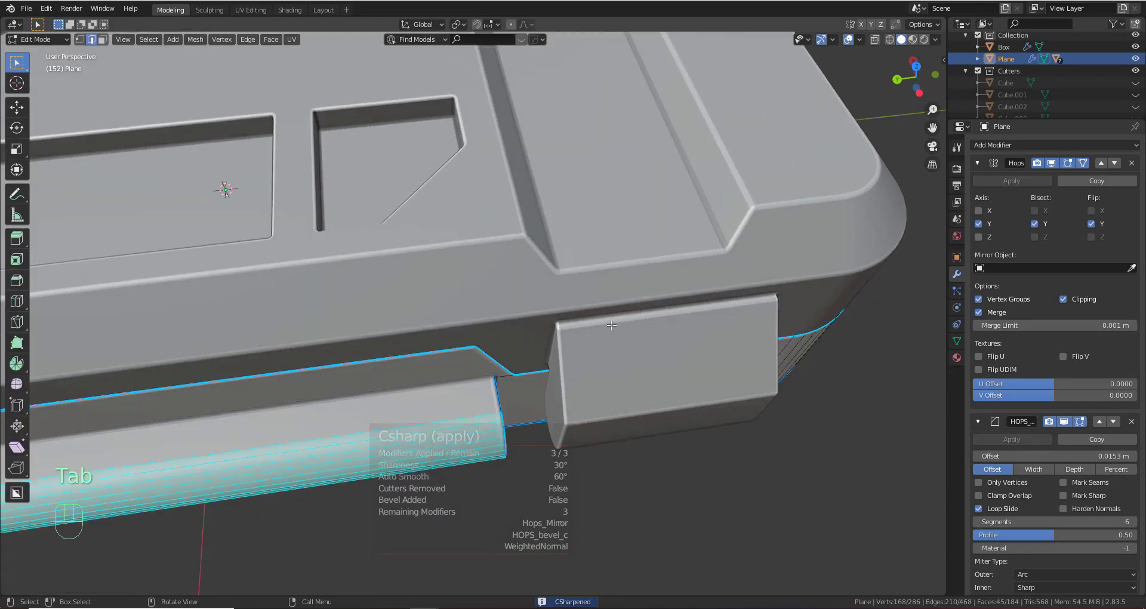
key(Tab)
Select the lid and apply its boolean modifier with HardOps Csharp
click(613, 344)
key(Tab)
key(Tab)
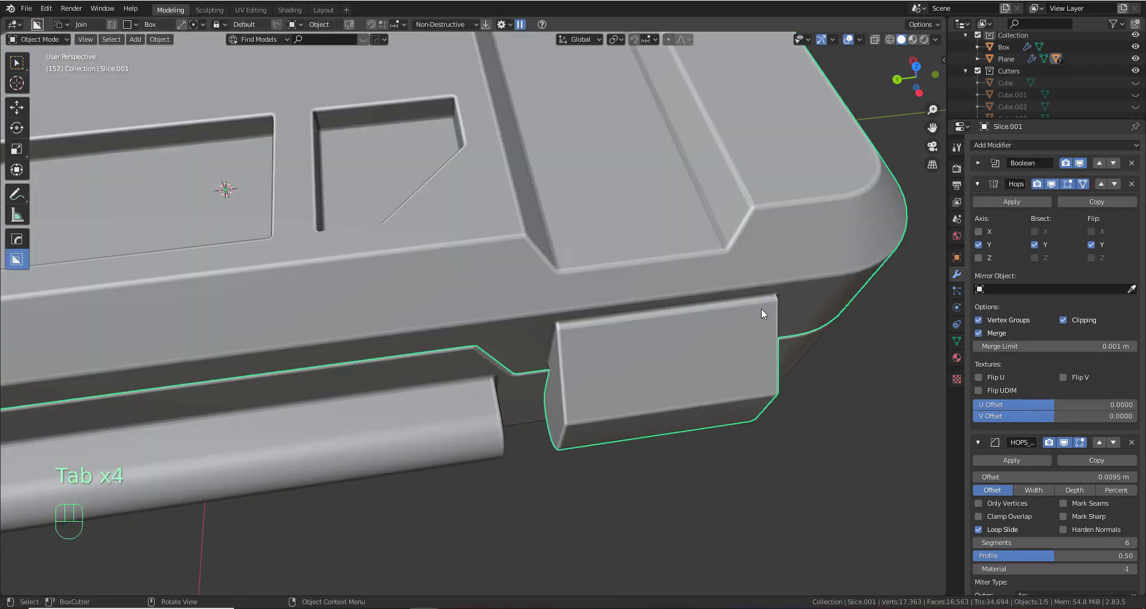
key(q)
ctrl+click(761, 306)
In Edit Mode, move the latch block's upper edge slightly outward from the lid wall to leave a narrow flat top
key(Tab)
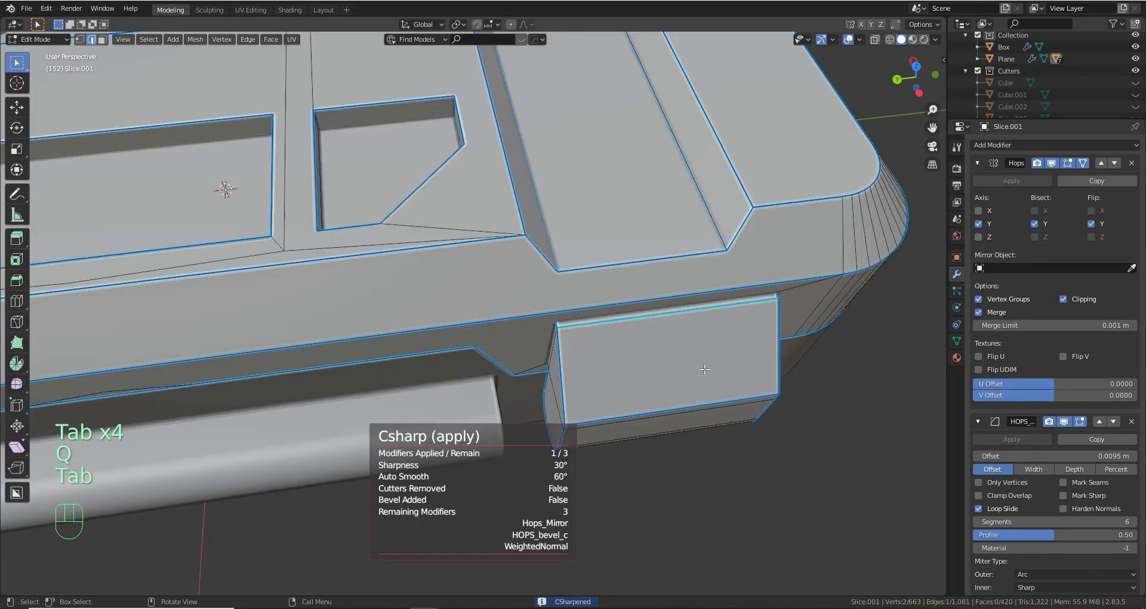
key(g)
click(727, 398)
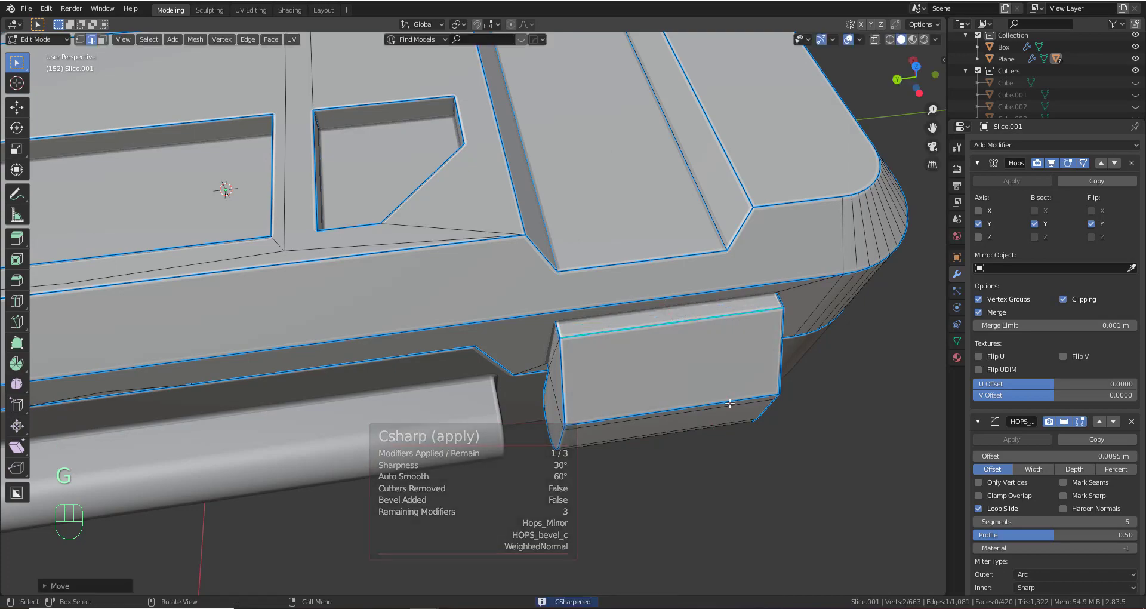
middle_drag(729, 400, 679, 292)
key(Tab)
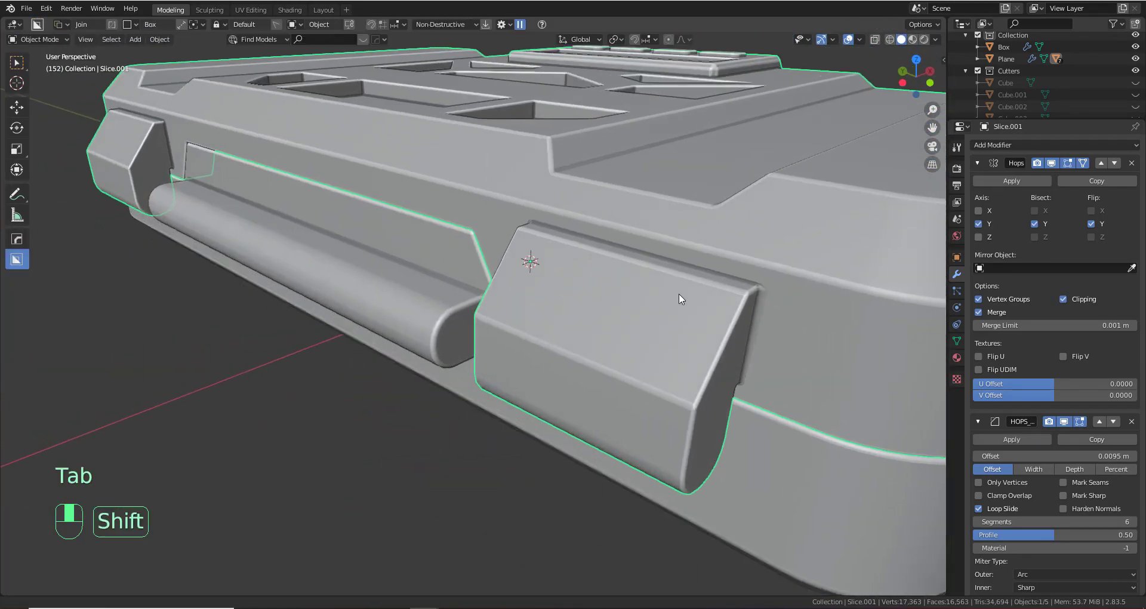
middle_drag(336, 354, 377, 357)
scroll(377, 356, down, 3)
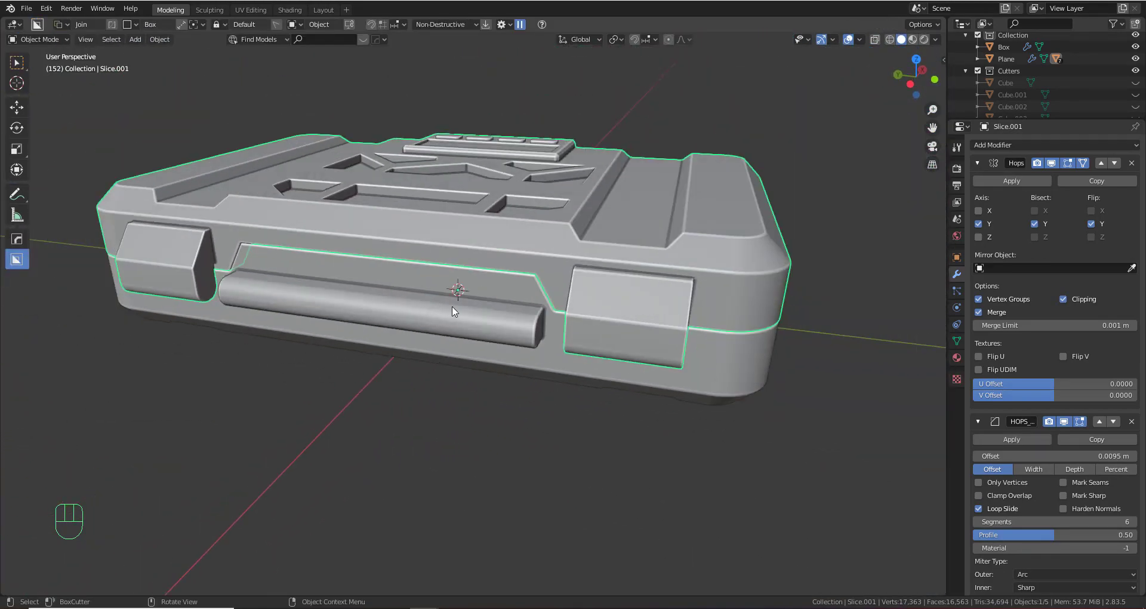
Snap the 3D cursor to a selected lengthwise face on the front handle of the lower case body
click(438, 314)
scroll(445, 332, up, 5)
key(Tab)
shift+middle_drag(448, 335, 546, 335)
middle_drag(660, 349, 647, 325)
key(3)
click(617, 382)
key(shift+a)
key(Escape)
key(shift+s)
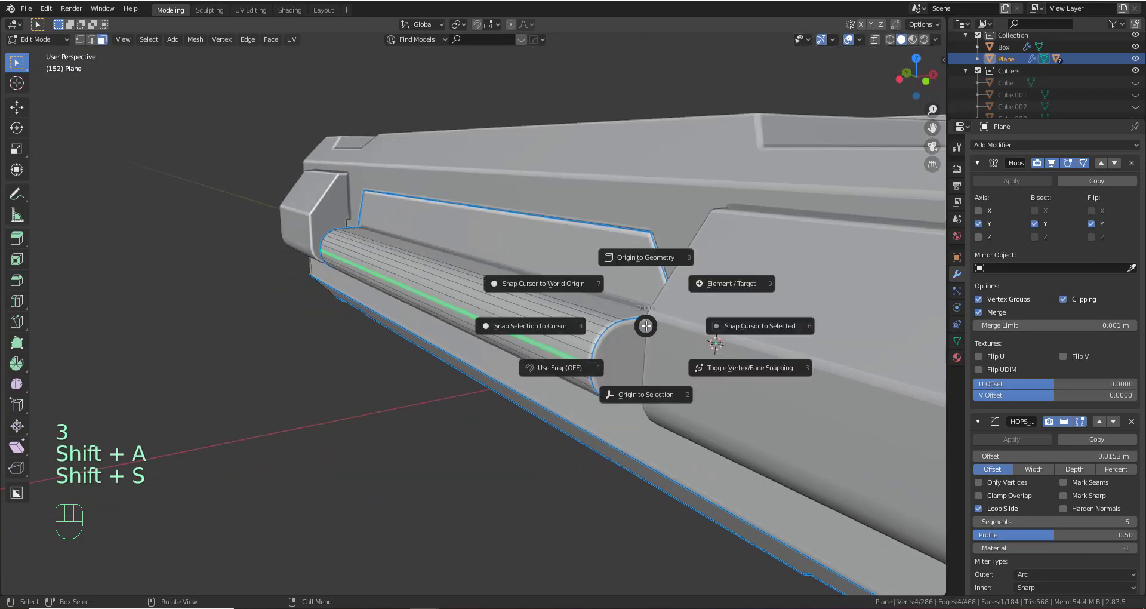
click(758, 330)
key(Tab)
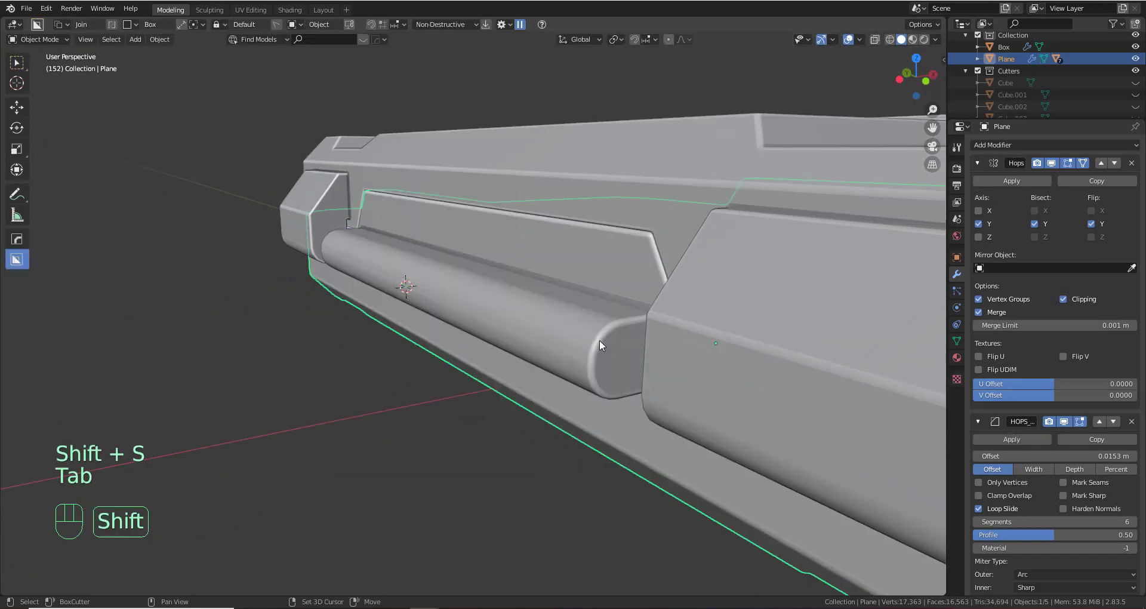
Add a cylinder at the 3D cursor, scale it down to handle thickness and rotate it 90° about the X axis
key(shift+a)
mouse_move(593, 333)
click(682, 392)
key(s)
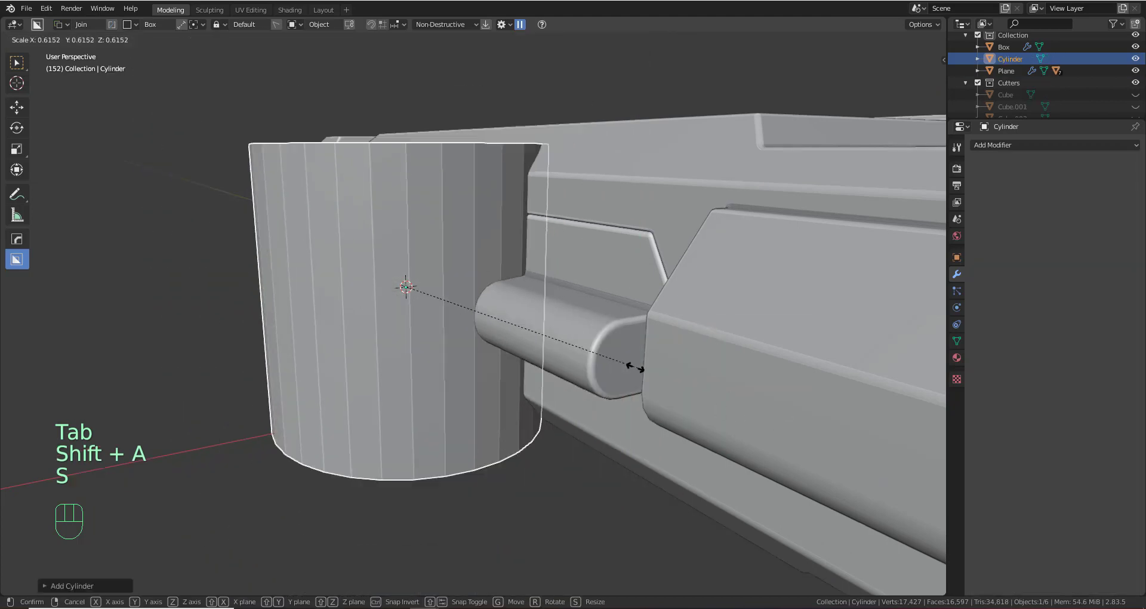
click(643, 448)
key(r)
key(x)
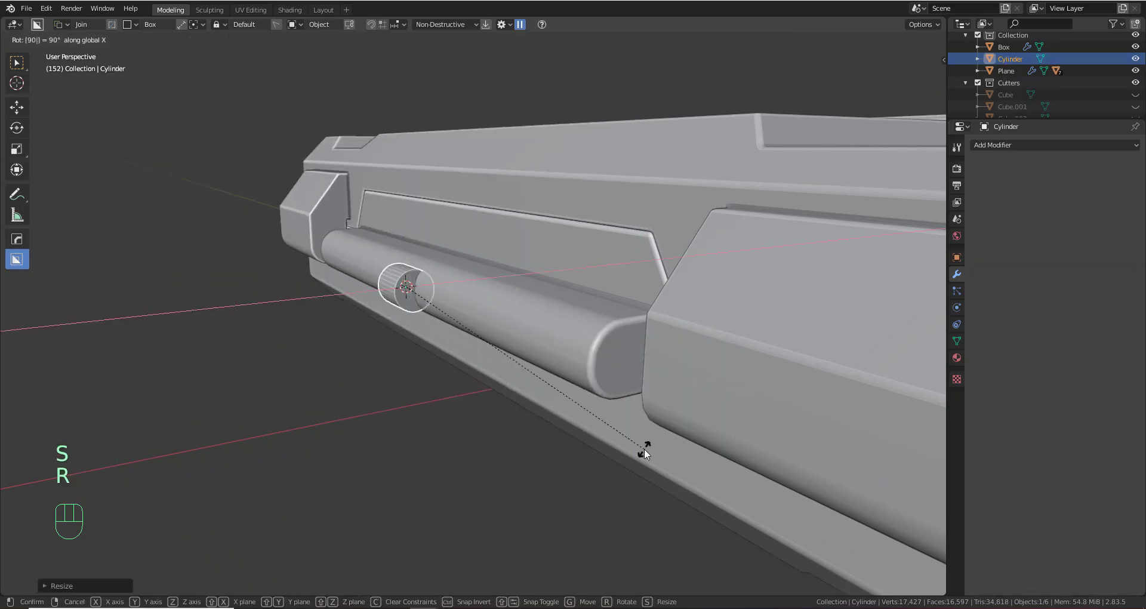
click(643, 449)
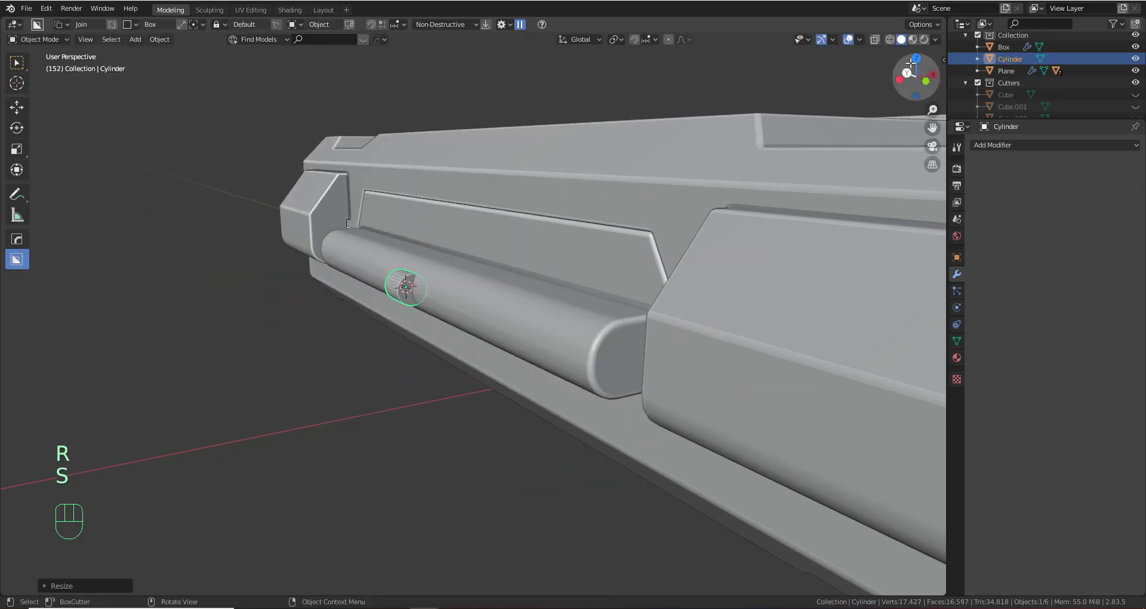
In front view, move the cylinder about 0.12 m along X so it is centred in the handle's rounded end profile
click(924, 79)
scroll(477, 320, up, 6)
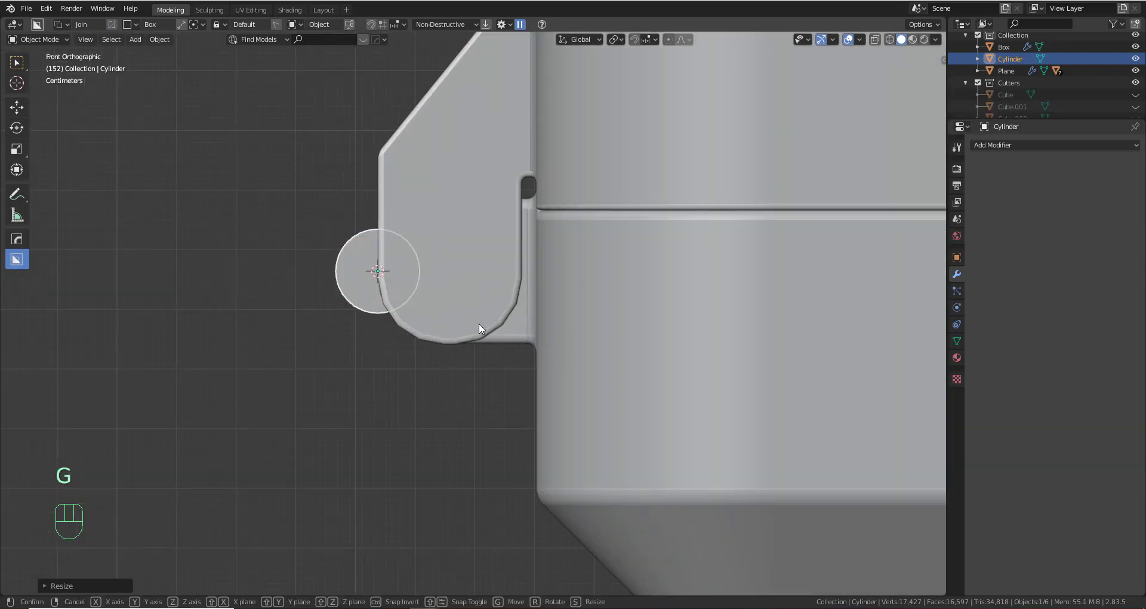
key(g)
key(shift)
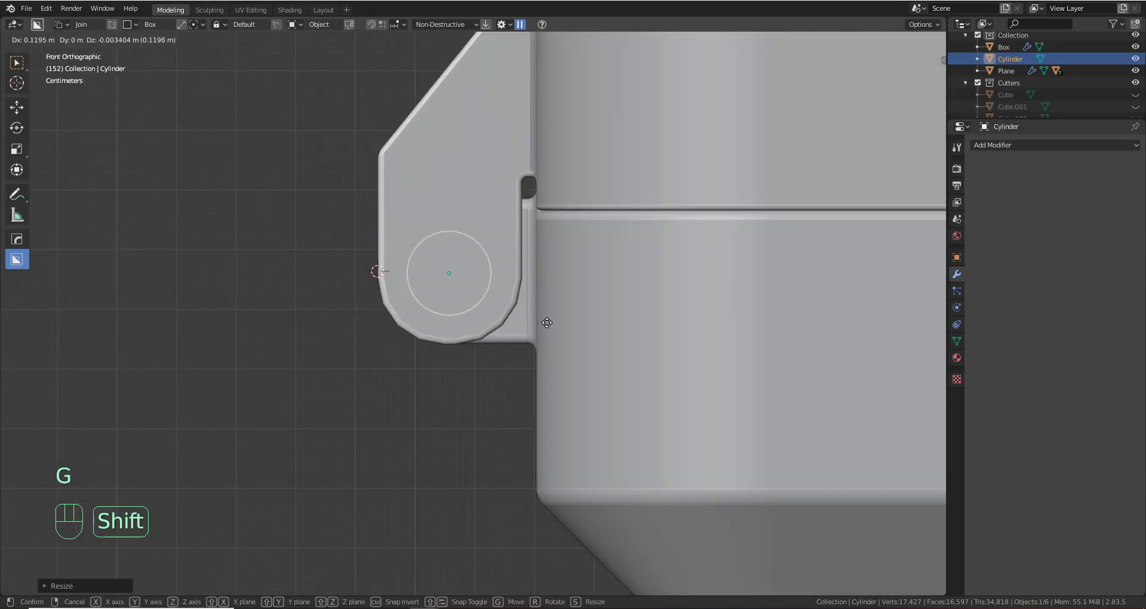
click(546, 323)
Move the cylinder along Y into the gap between handle and bracket, and stretch it along Y by about 7.27
middle_drag(546, 322, 556, 361)
scroll(654, 363, down, 6)
key(g)
key(x)
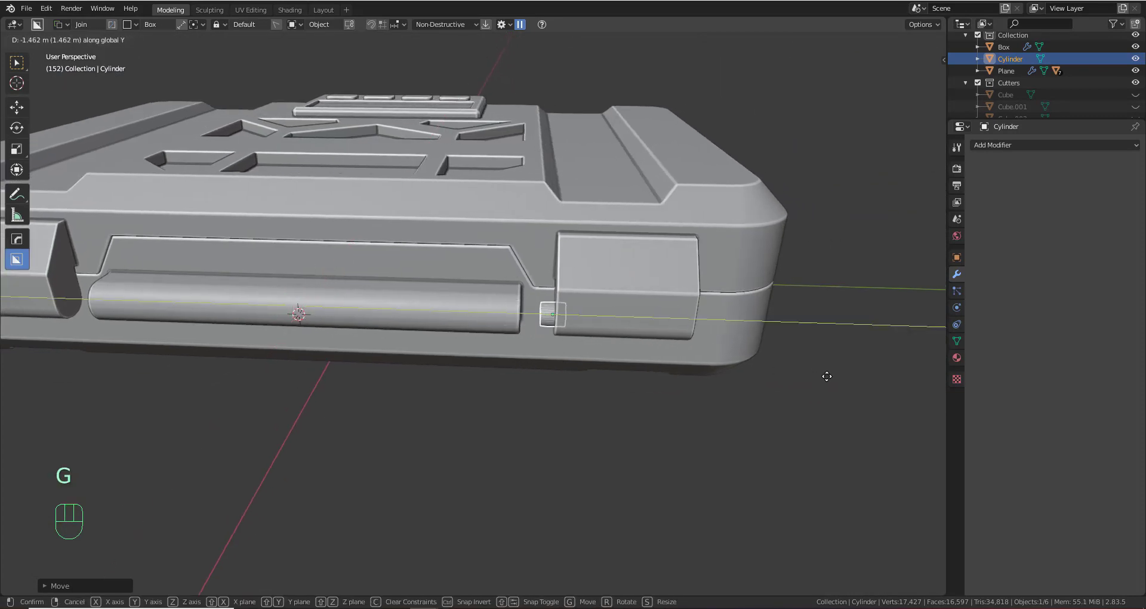
key(s)
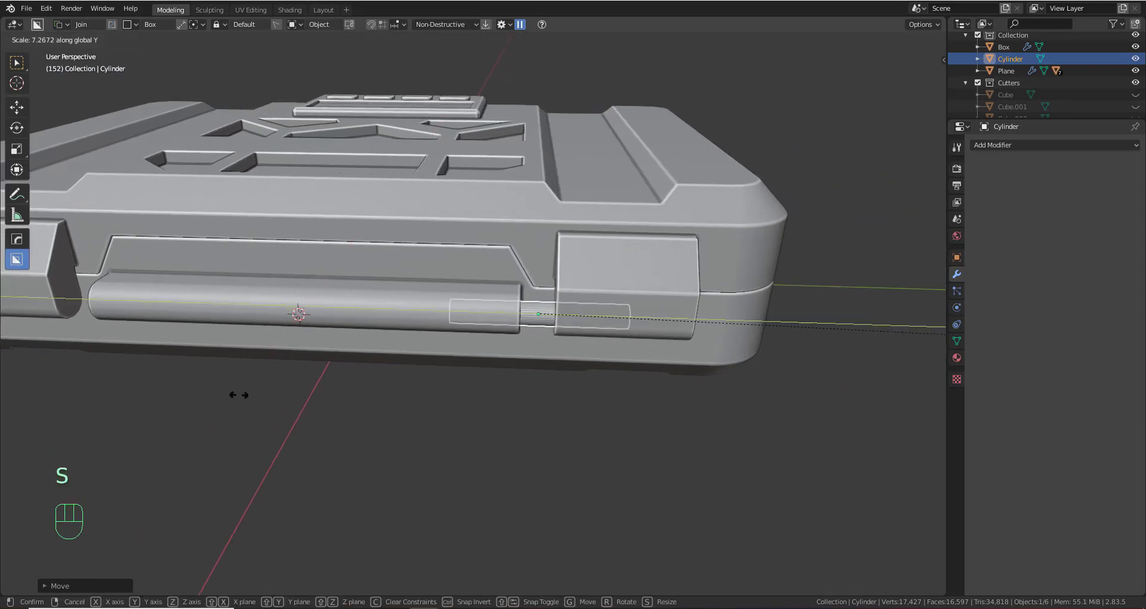
click(239, 394)
Sharpen the connecting cylinder with the Hard Ops Csharp operation
scroll(543, 364, up, 5)
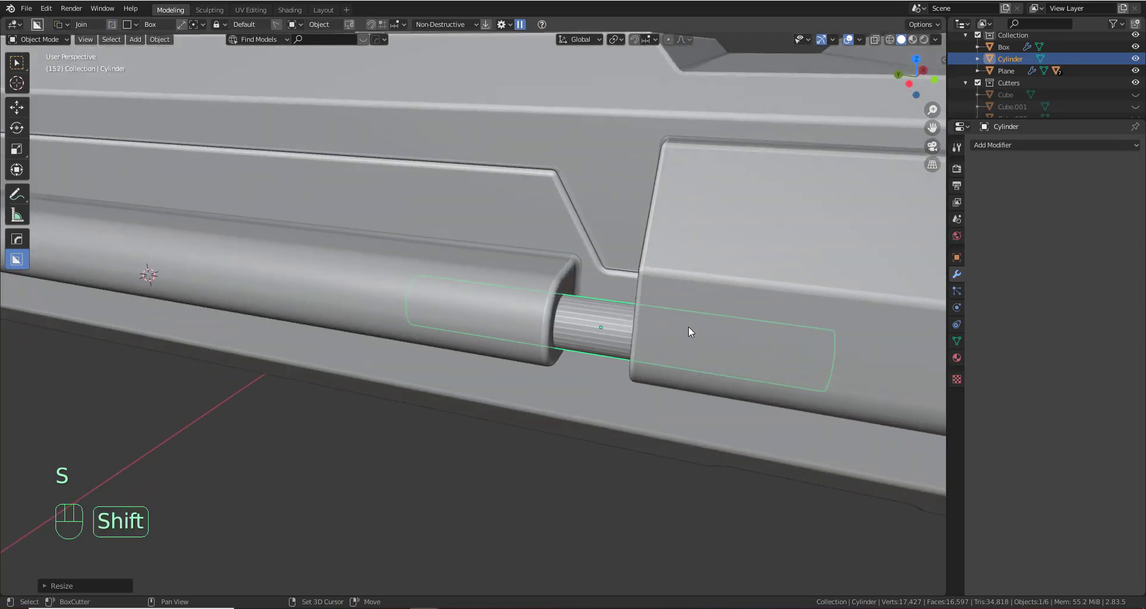
scroll(571, 327, down, 2)
key(q)
ctrl+click(442, 309)
scroll(471, 322, down, 2)
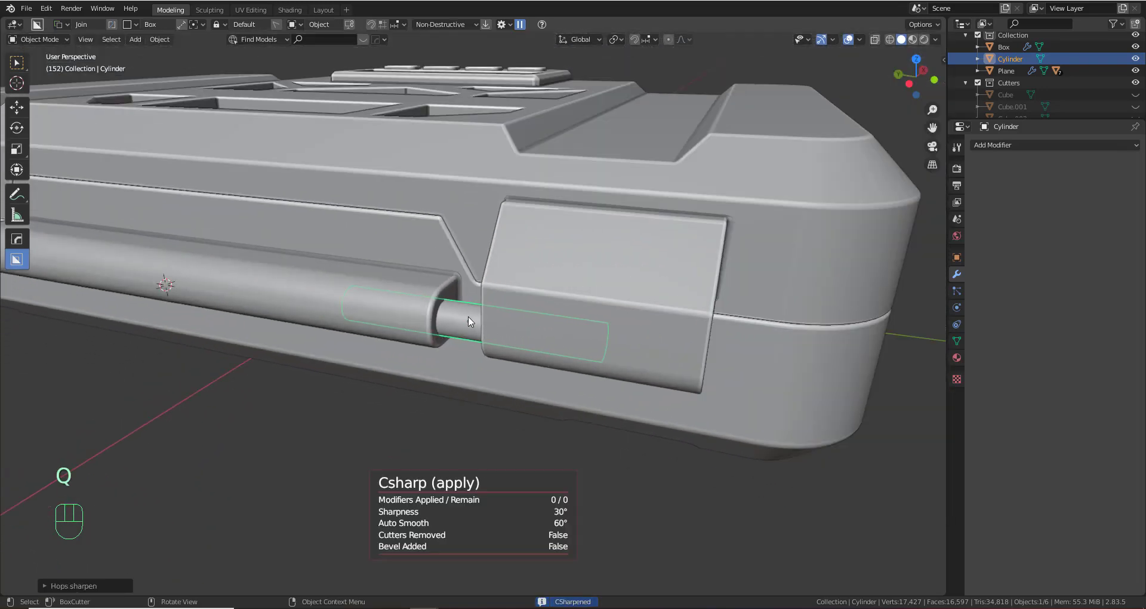
scroll(471, 322, down, 2)
Mirror the connecting cylinder across the Y axis, using the lower case body as the mirror object
middle_drag(471, 323, 441, 335)
shift+click(390, 334)
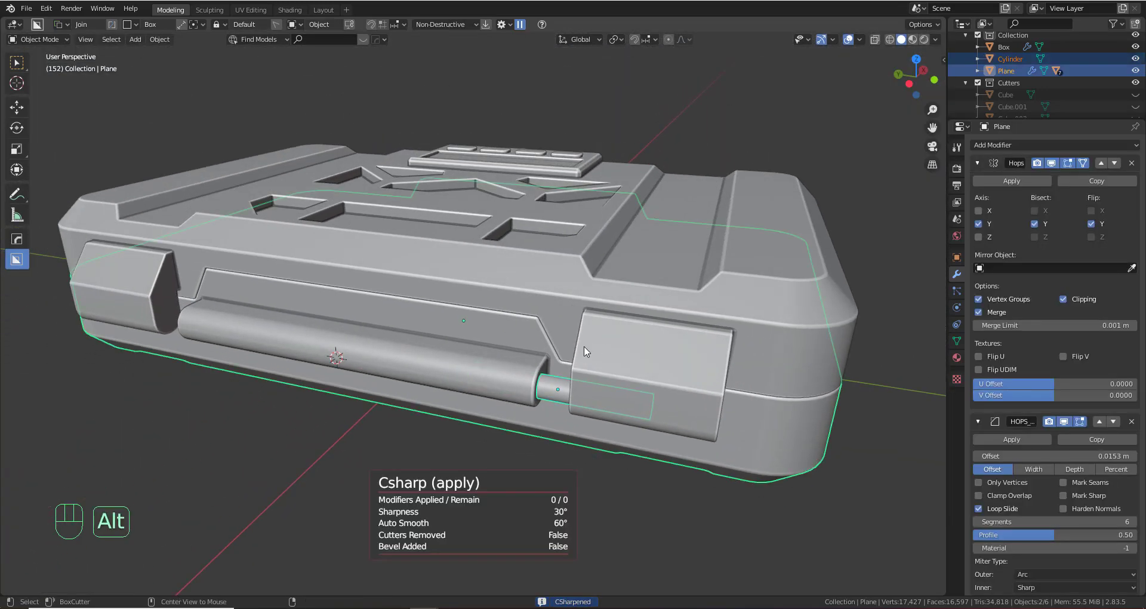
key(alt+x)
click(790, 113)
scroll(742, 148, down, 2)
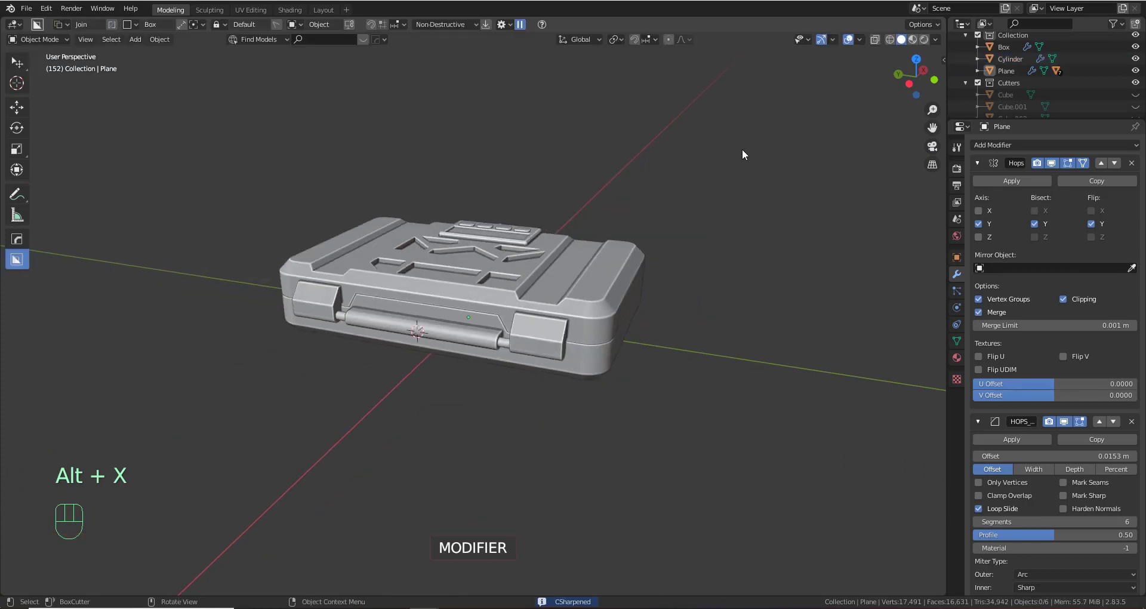
middle_drag(742, 148, 581, 336)
scroll(581, 336, up, 5)
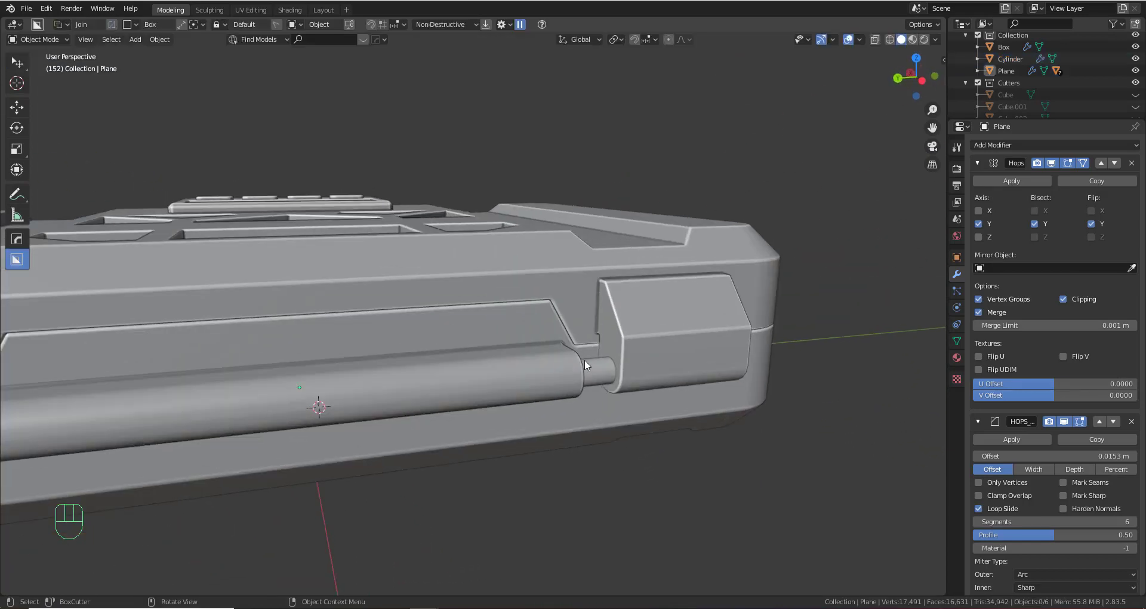
Select the mirrored connecting cylinder and snap the 3D cursor to it
click(574, 395)
middle_drag(574, 395, 596, 324)
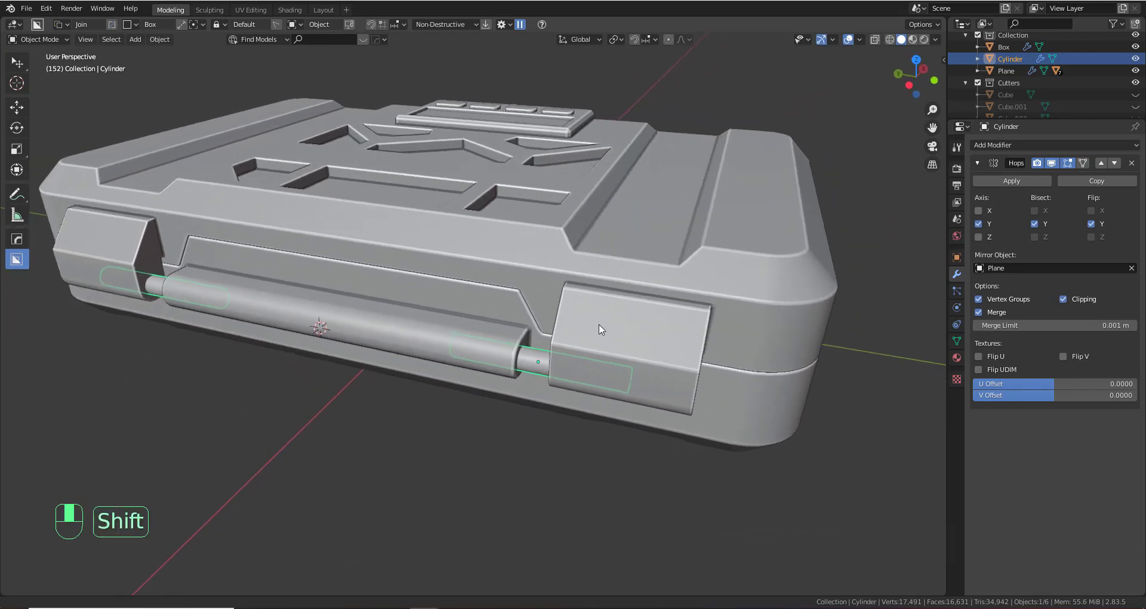
key(shift+a)
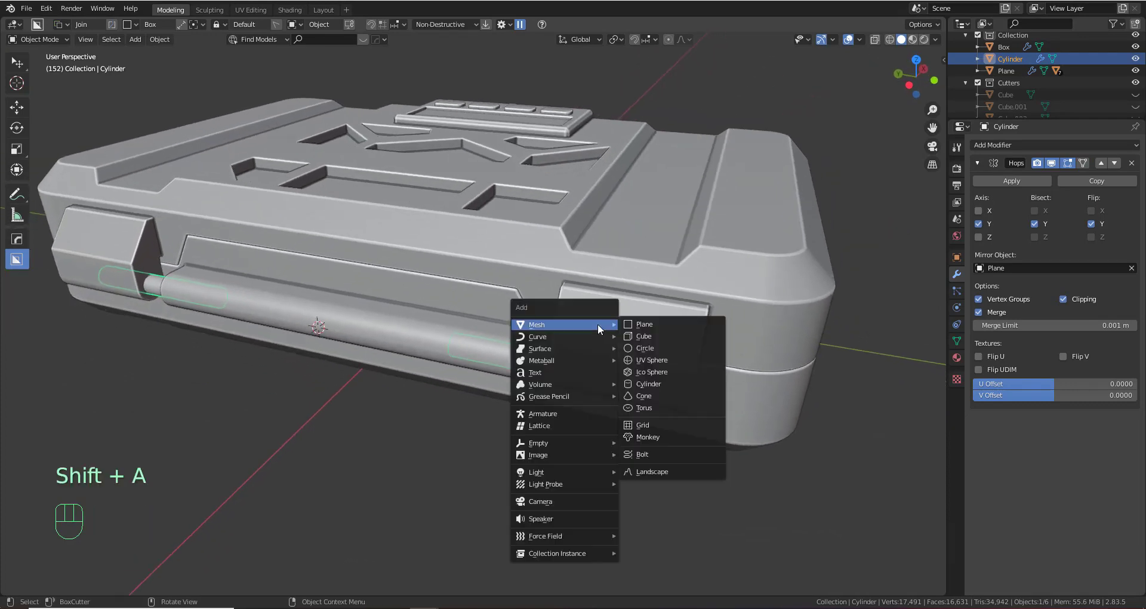
key(Escape)
key(shift+s)
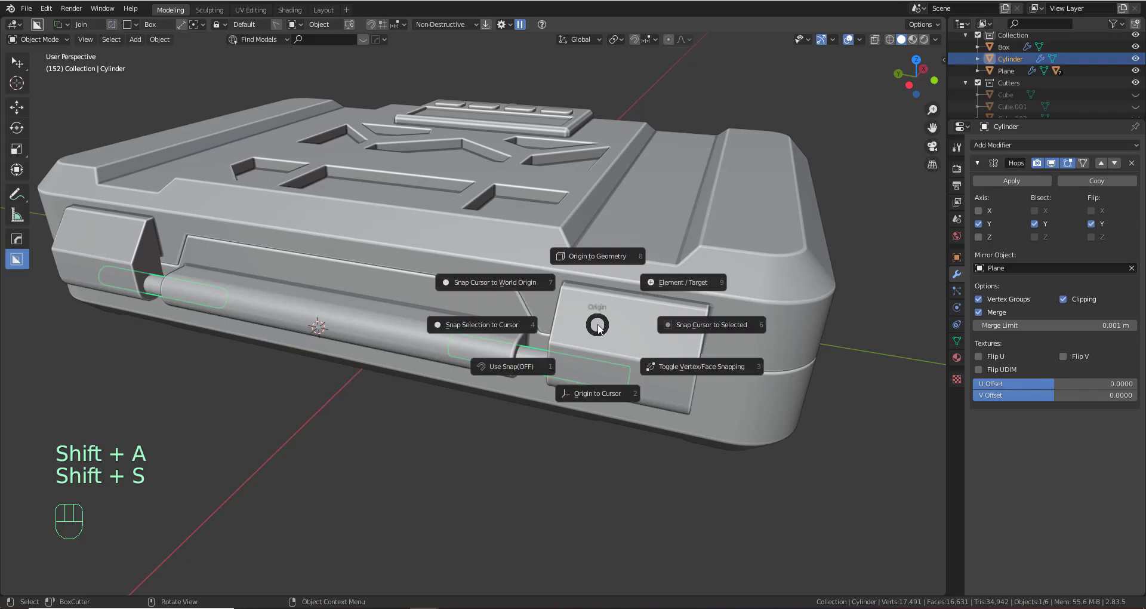
click(710, 327)
Sharpen the upper lid of the case with the Hard Ops sharpen operation
click(648, 333)
middle_drag(648, 332, 602, 319)
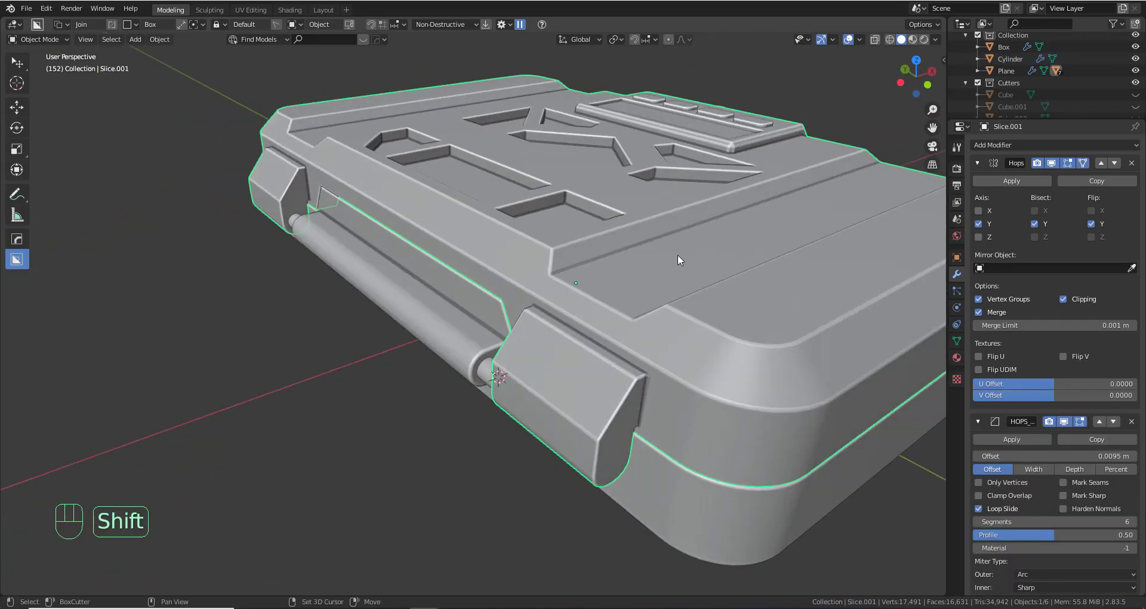
scroll(679, 255, down, 2)
shift+middle_drag(728, 263, 664, 267)
key(q)
ctrl+click(579, 282)
scroll(579, 282, up, 2)
scroll(667, 345, up, 1)
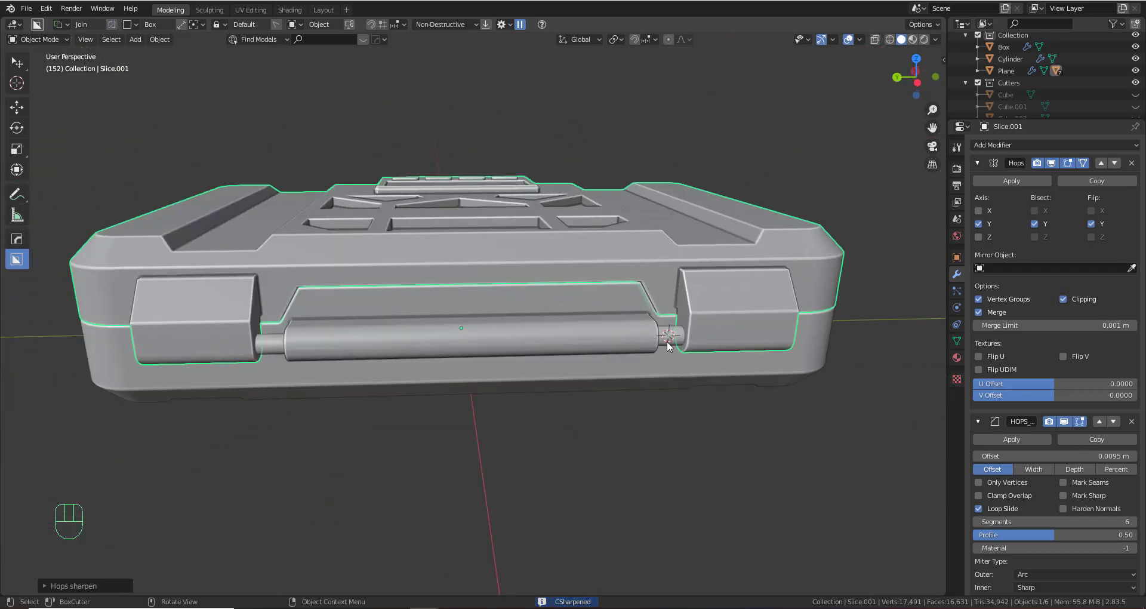
Delete the mirrored connecting cylinder between the handle and the brackets
click(667, 339)
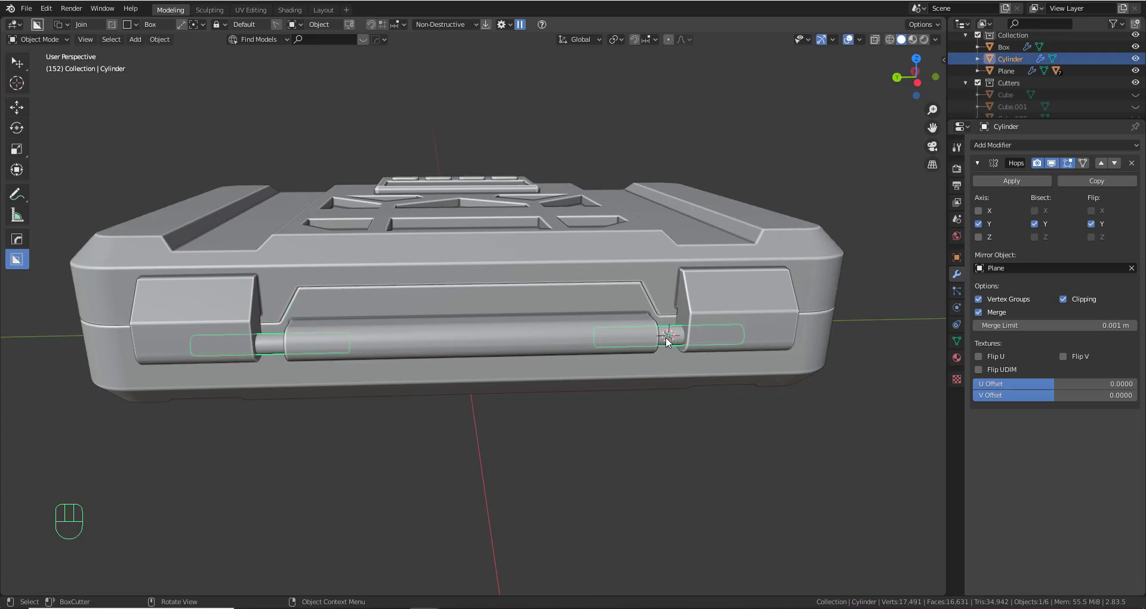
key(x)
click(663, 334)
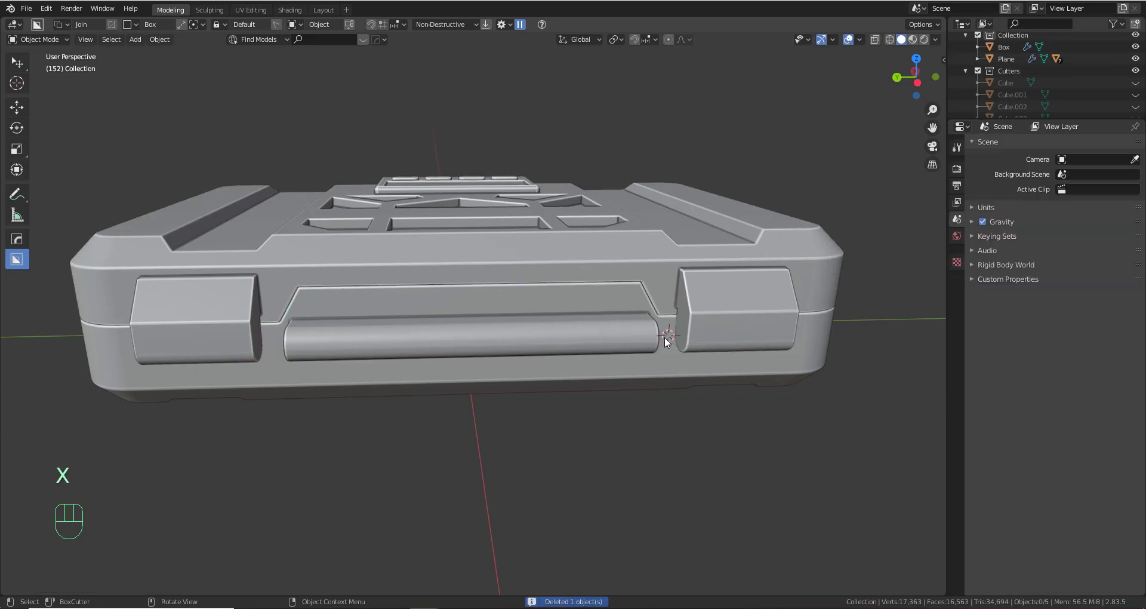
Snap the 3D cursor to the world origin
key(shift+a)
mouse_move(676, 330)
key(shift+s)
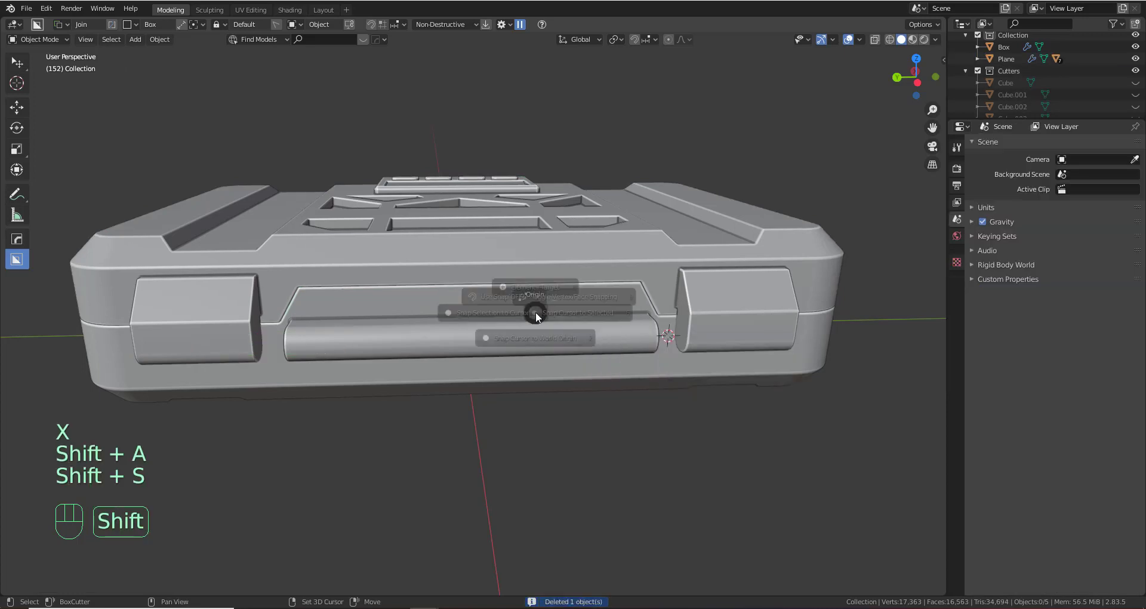
click(459, 311)
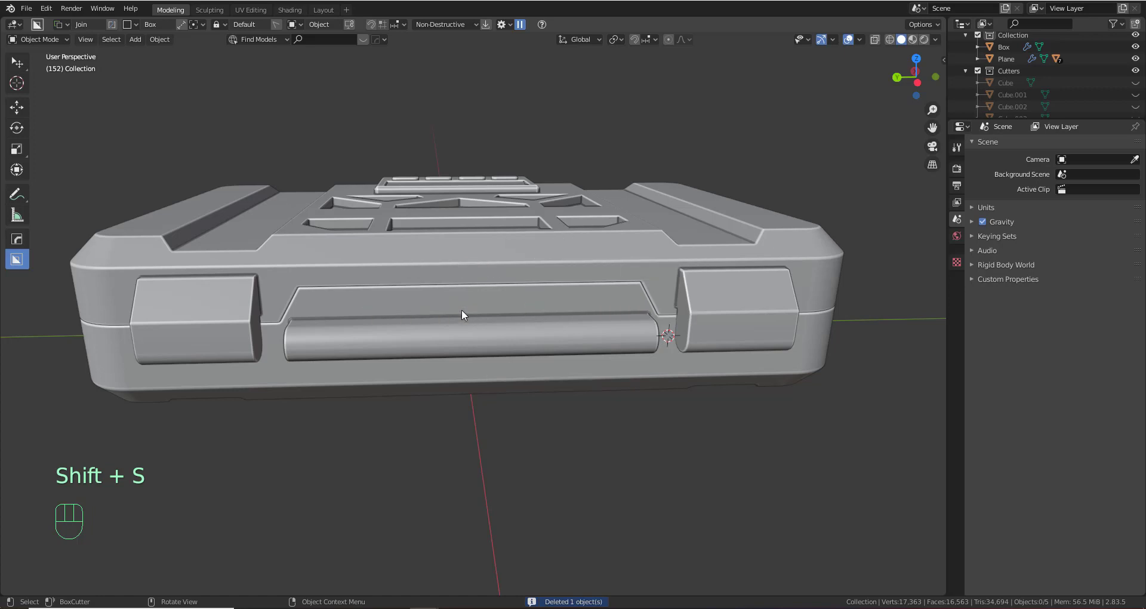
shift+click(505, 288)
key(shift+s)
click(409, 253)
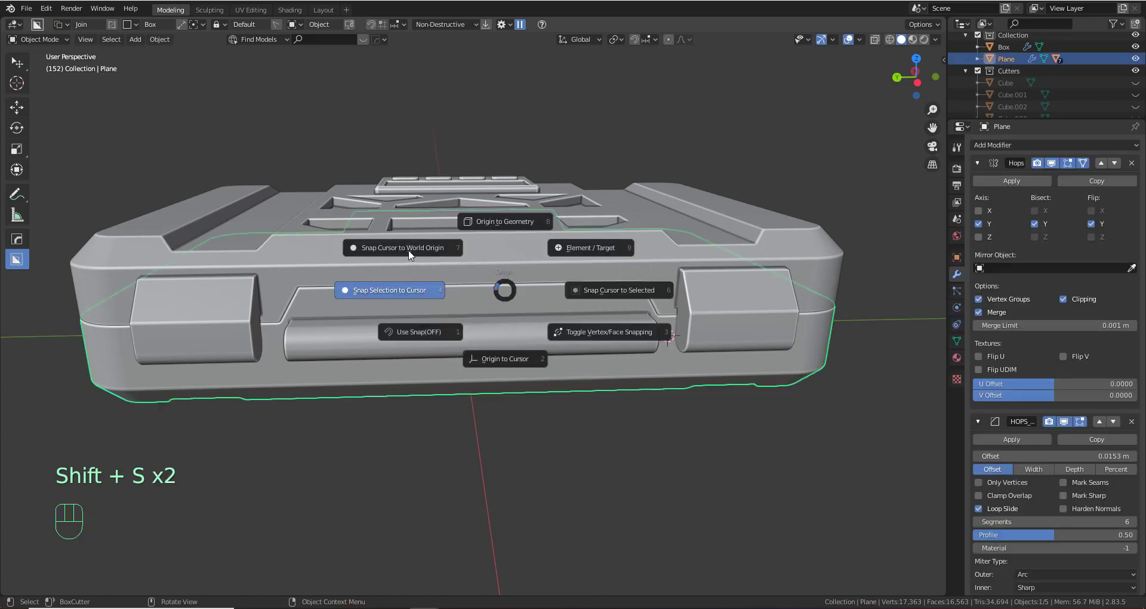
scroll(525, 299, down, 5)
key(ctrl+z)
middle_drag(632, 302, 535, 302)
key(shift+s)
Add a cylinder at the world origin, scale it down and rotate it 90° about the X axis
key(shift+a)
mouse_move(535, 303)
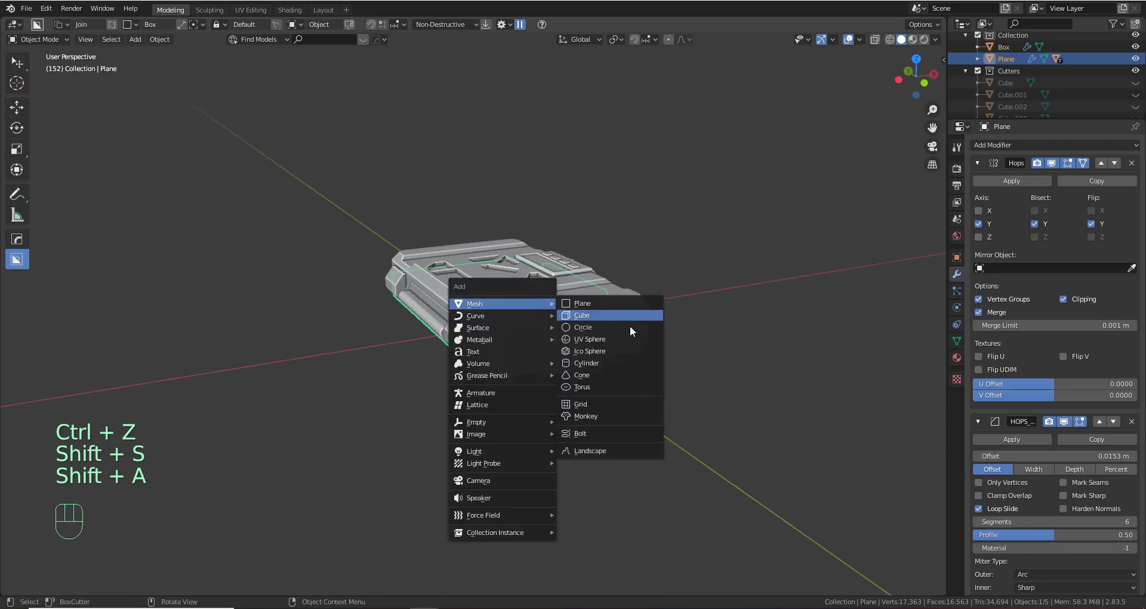
click(618, 359)
key(s)
click(552, 323)
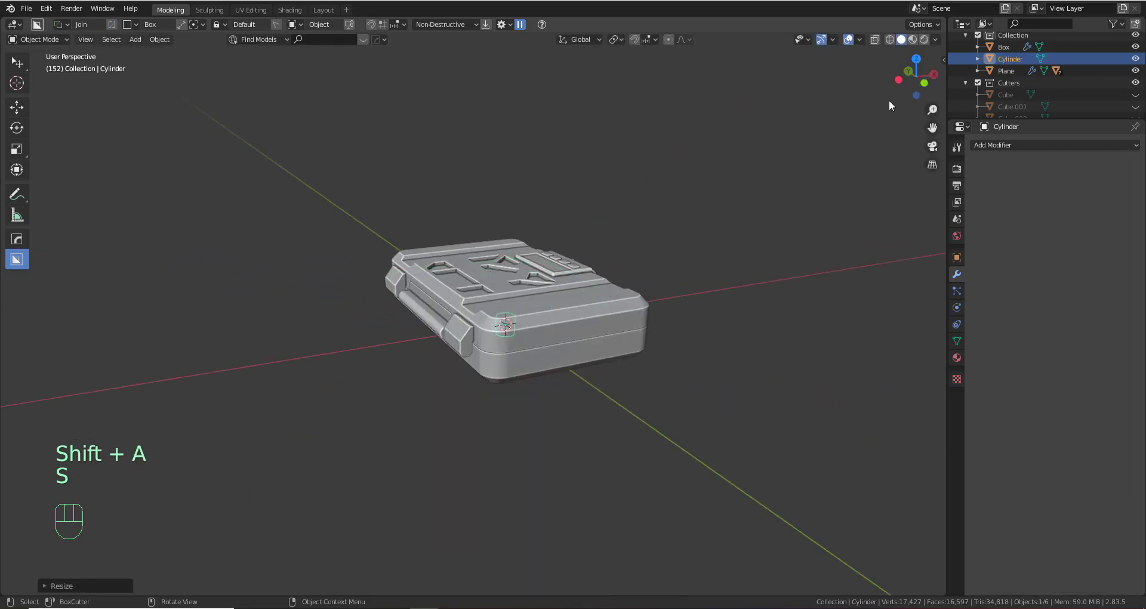
click(925, 84)
key(r)
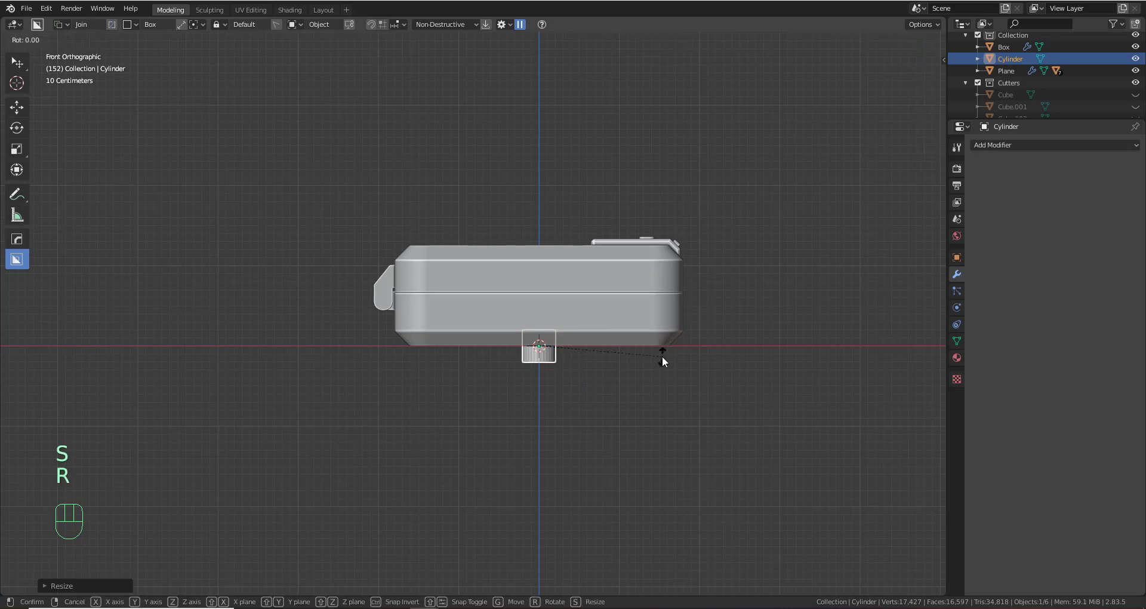
text(x90)
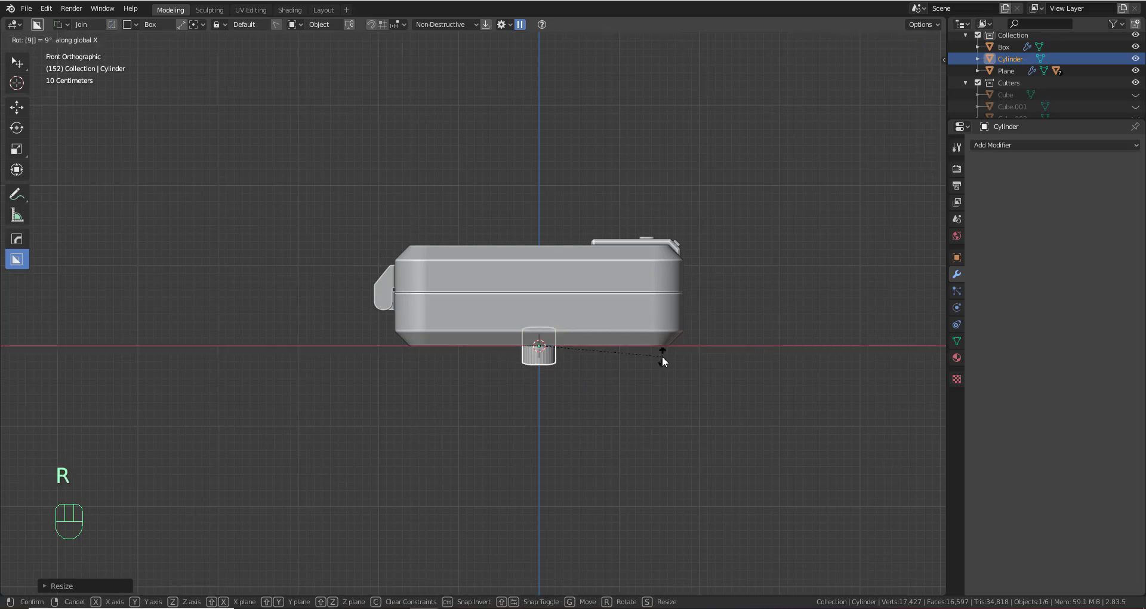
key(Return)
In front view, move the cylinder onto the handle's end profile and scale it down to fit inside
scroll(661, 358, up, 4)
key(g)
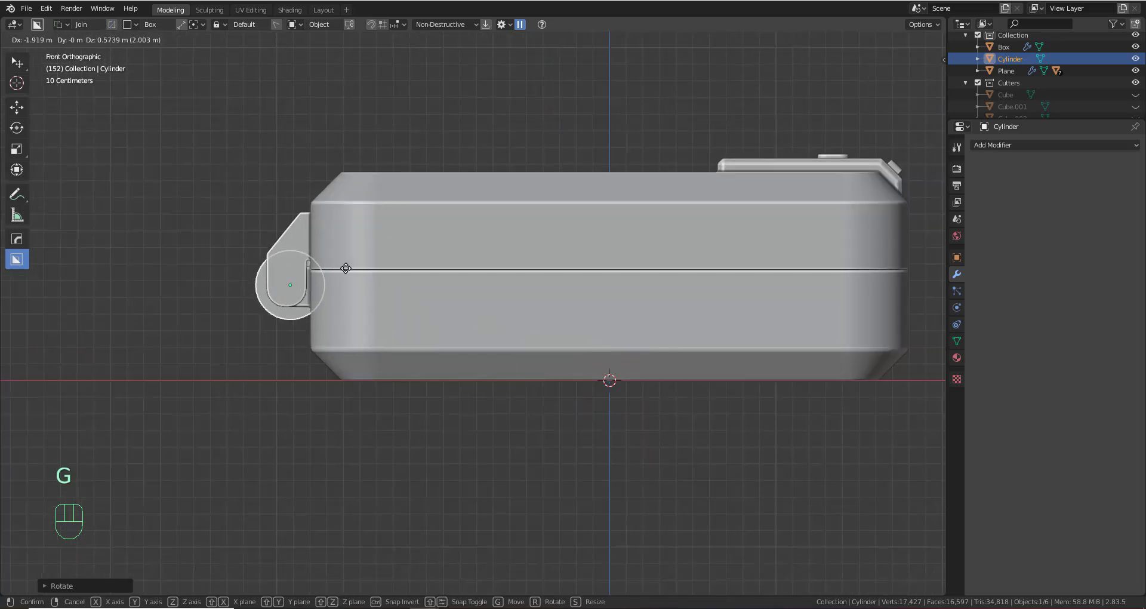
click(341, 269)
scroll(352, 292, up, 6)
shift+middle_drag(388, 330, 843, 438)
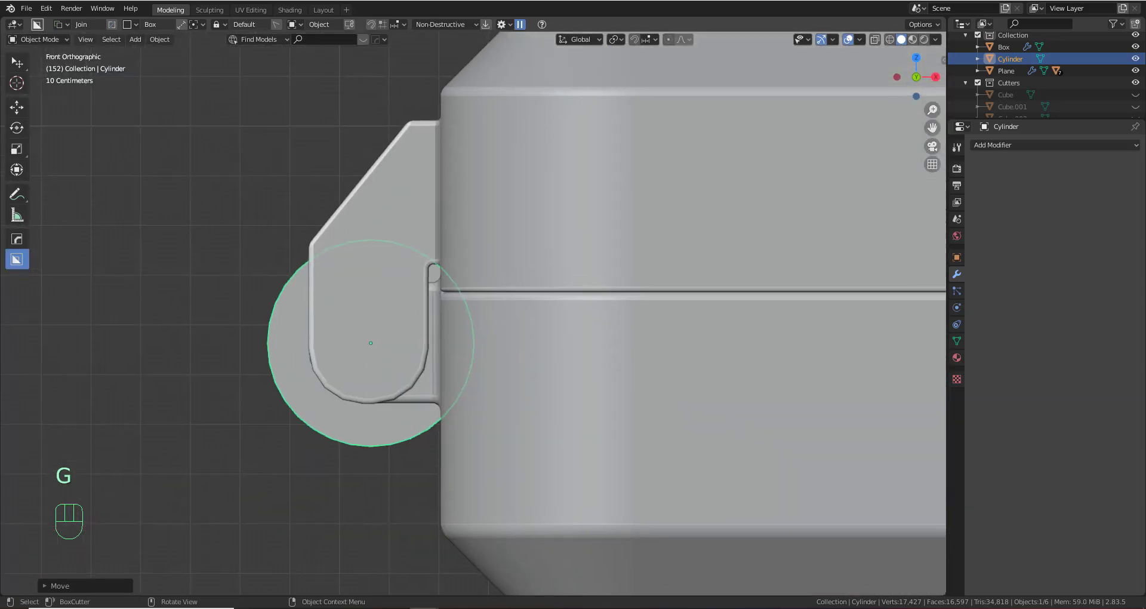
key(s)
click(477, 393)
Fine-tune the cylinder's position so it is centred in the rounded lower part of the handle profile
scroll(377, 391, up, 4)
shift+middle_drag(377, 392, 542, 402)
key(g)
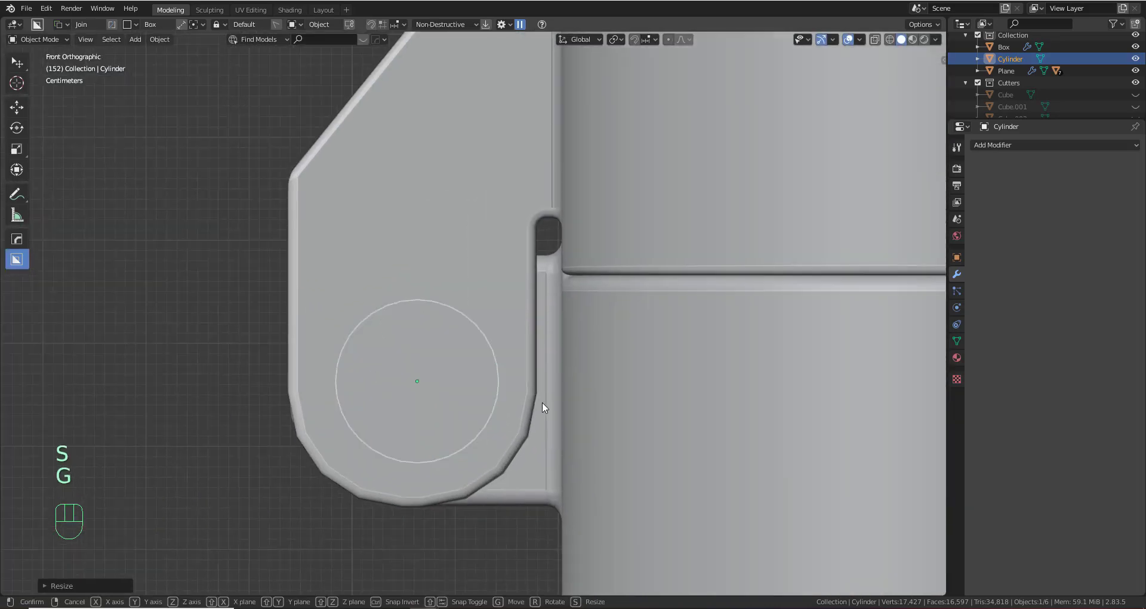
click(477, 385)
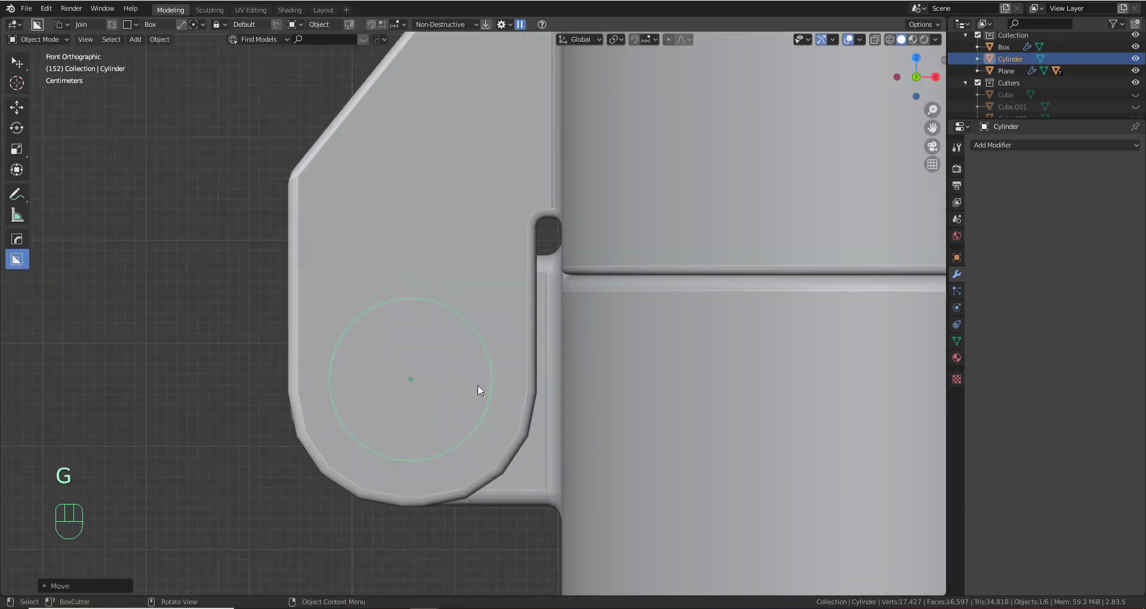
Snap the 3D cursor to the cylinder inside the handle
scroll(482, 387, down, 10)
middle_drag(487, 390, 582, 426)
scroll(573, 400, up, 4)
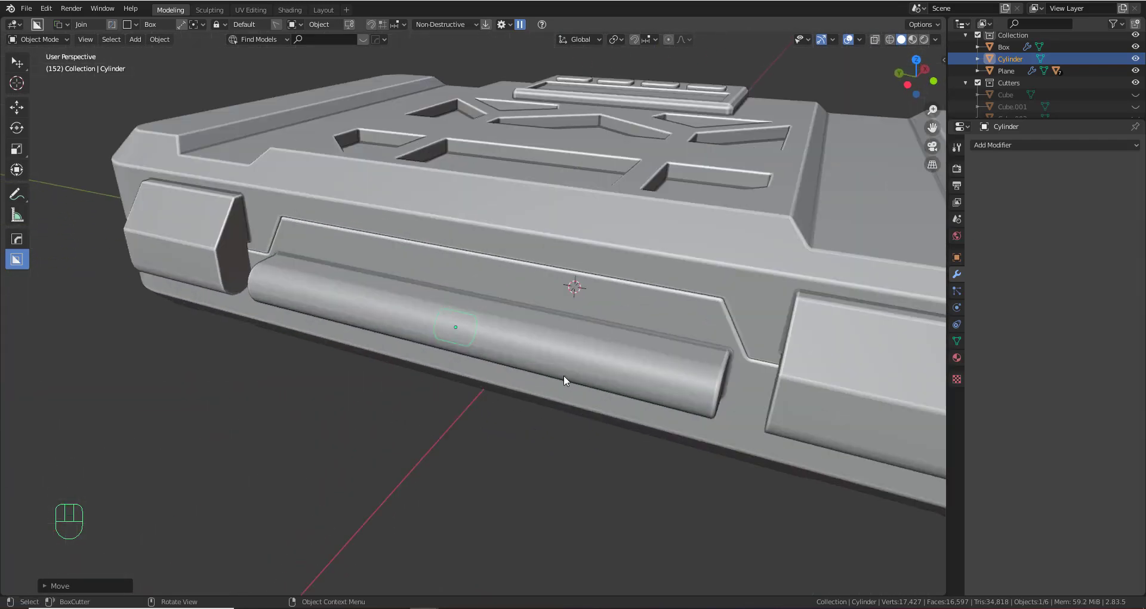
key(shift+s)
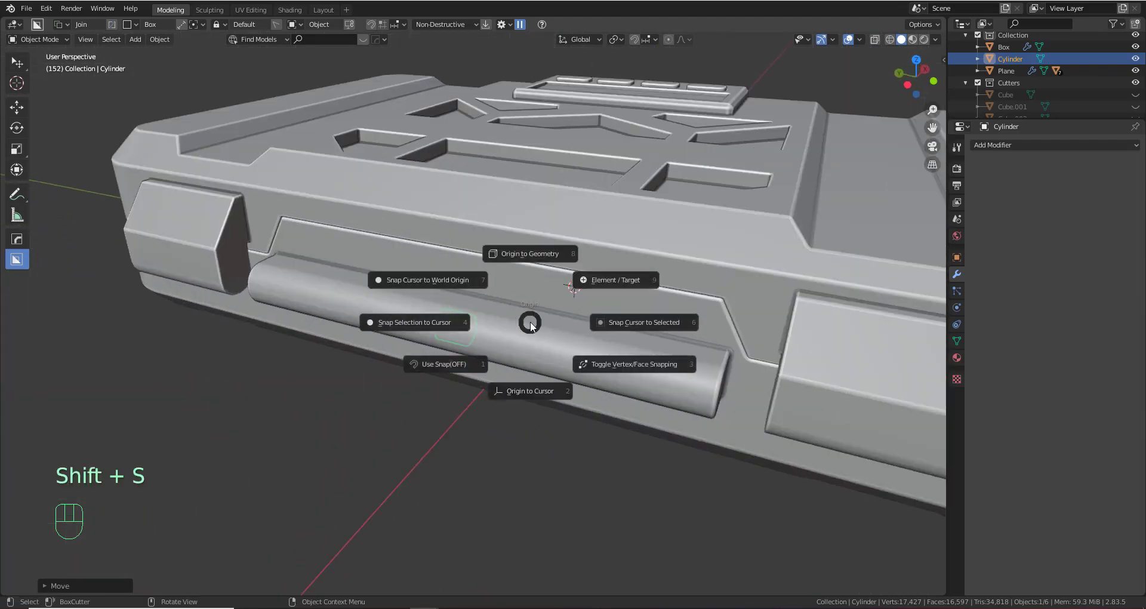
click(666, 327)
Move the cylinder into the gap between the handle's end and the neighbouring bracket and scale it to bridge them
scroll(666, 327, down, 3)
shift+middle_drag(636, 337, 549, 370)
scroll(538, 360, up, 2)
key(g)
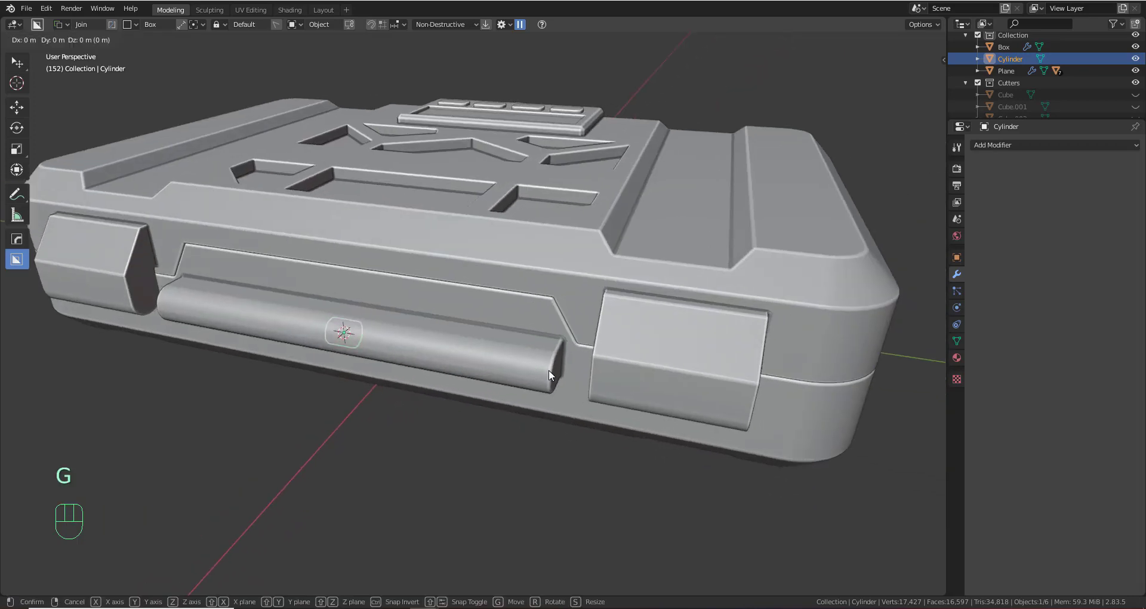
click(784, 398)
key(s)
click(153, 417)
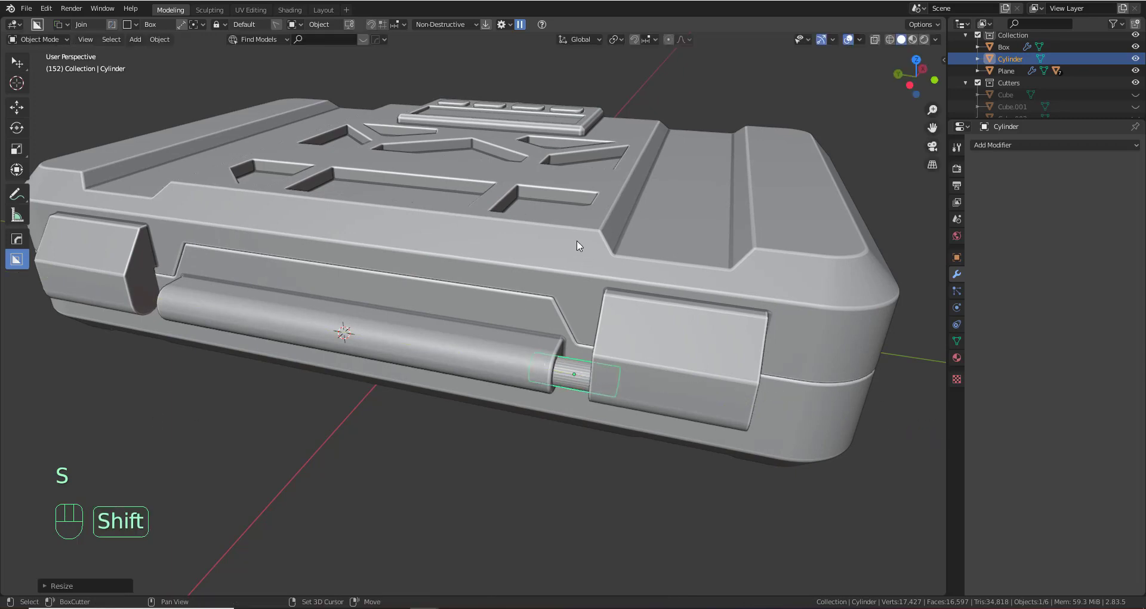
Mirror the pin cylinder across the case lid along the Y axis to create the pin at the handle's other end
shift+click(564, 267)
key(alt+x)
click(562, 307)
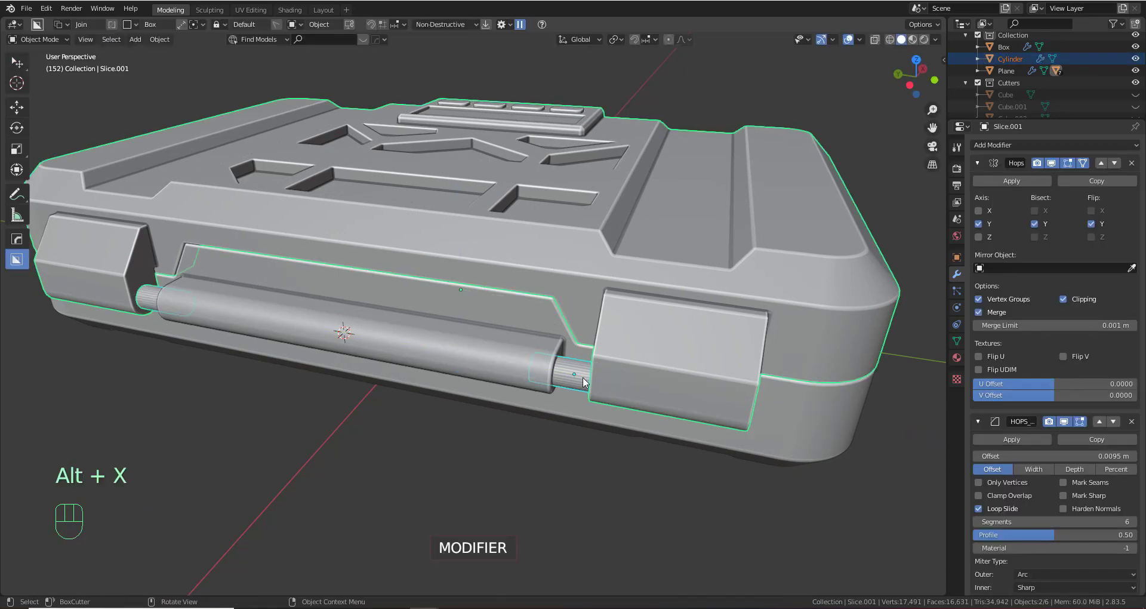
Sharpen the pin cylinders with 30° sharpness and 60° auto smooth
scroll(582, 377, up, 1)
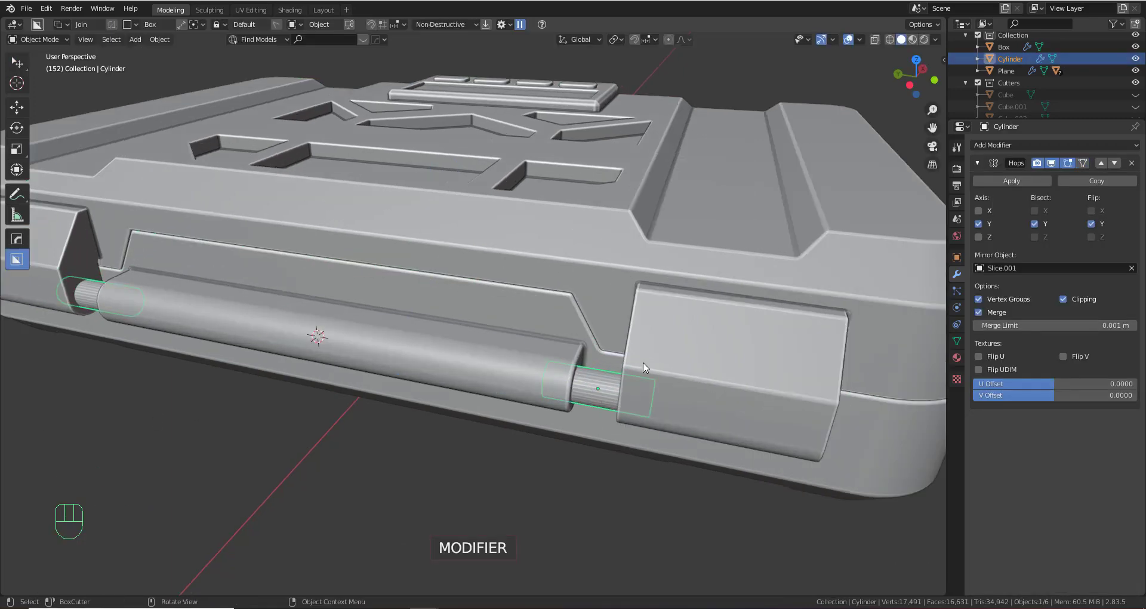
key(q)
click(644, 364)
scroll(646, 362, down, 5)
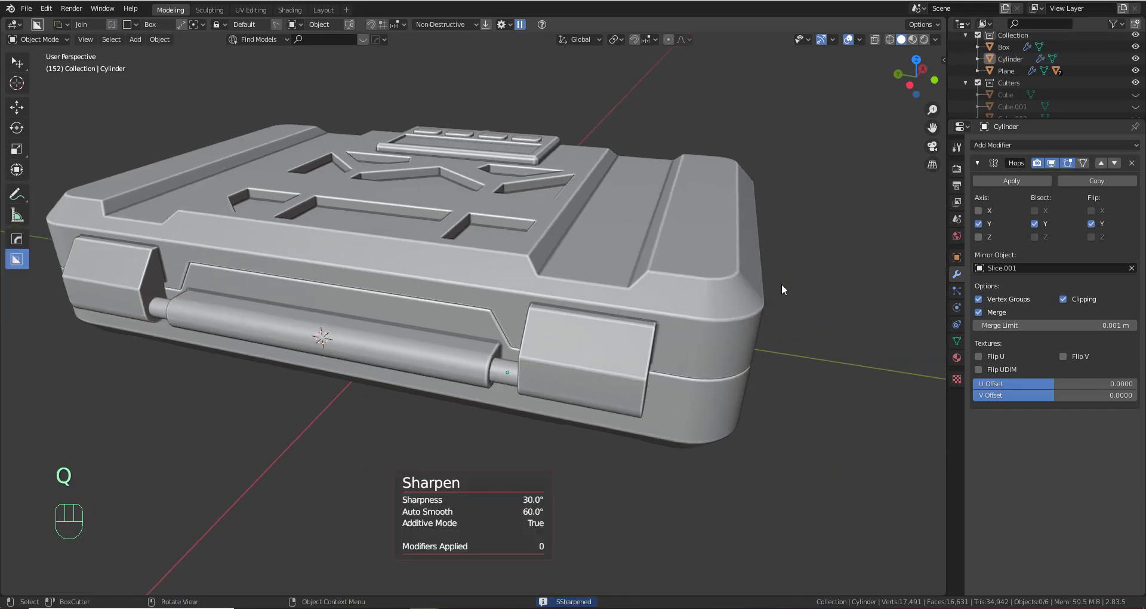
click(523, 296)
key(shift+d)
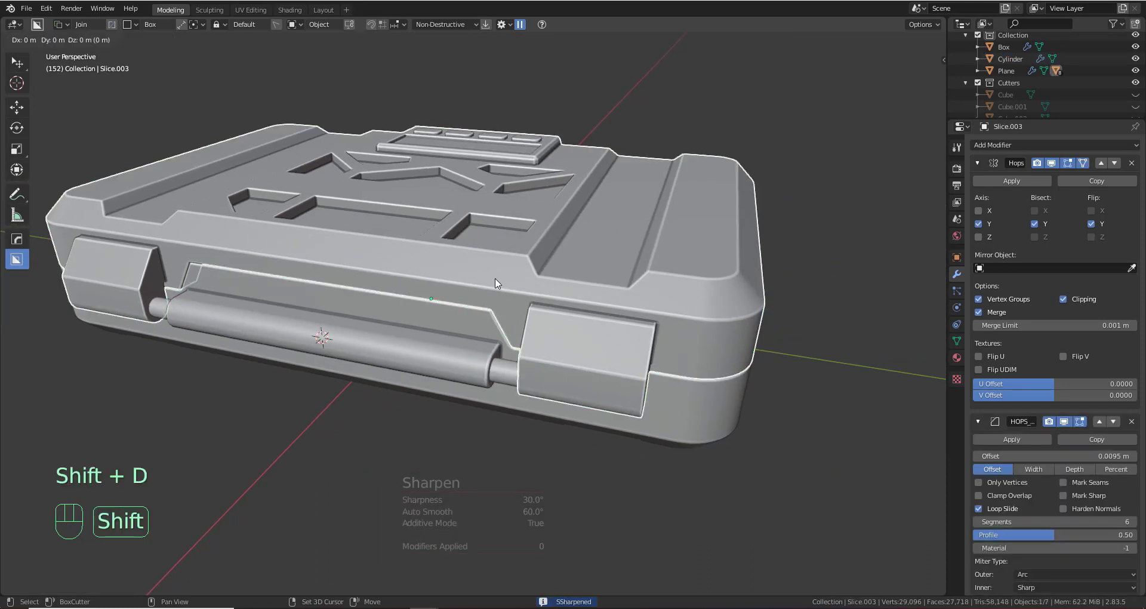
right_click(495, 283)
key(shift+s)
right_click(495, 283)
scroll(495, 283, down, 2)
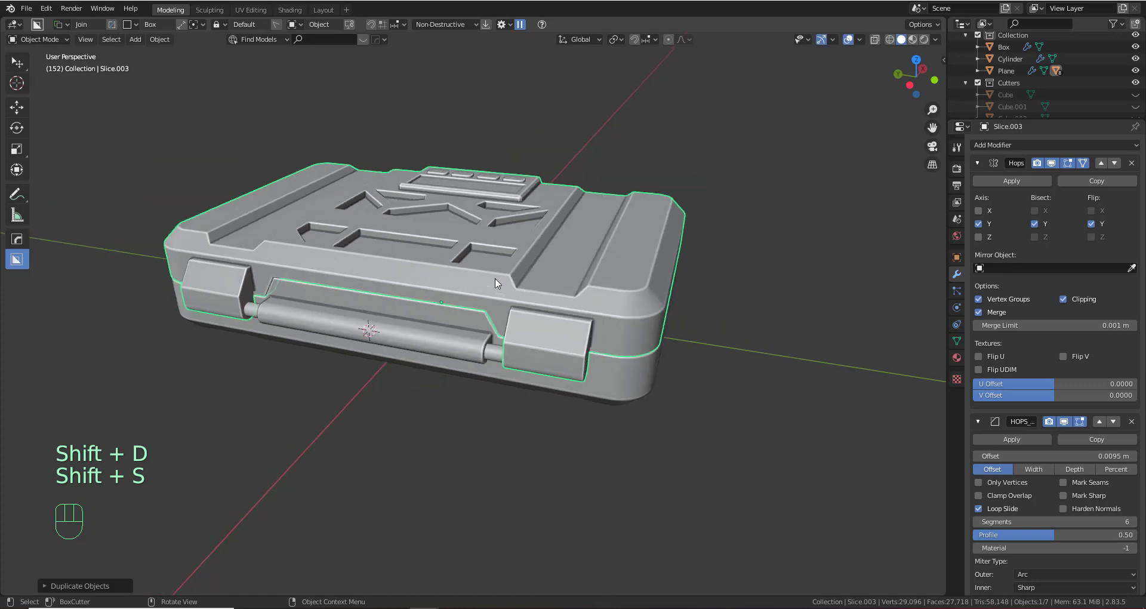
key(x)
click(495, 279)
Set the lid's origin to the 3D cursor at the handle's pin axis
click(475, 292)
scroll(468, 310, up, 3)
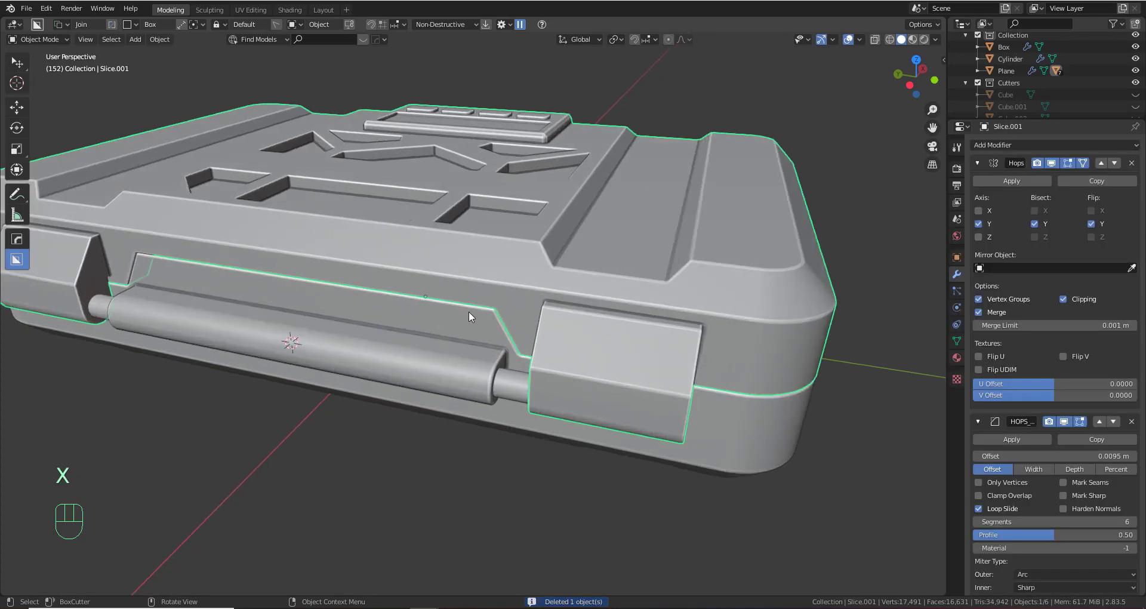
key(shift+s)
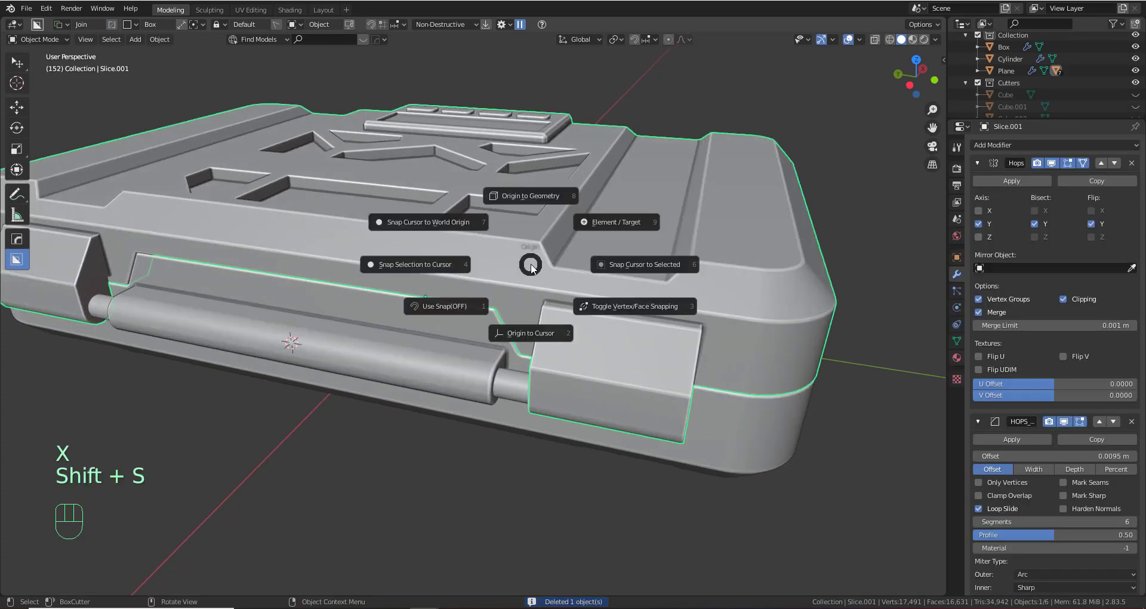
click(554, 333)
Try swinging the lid open about the global Y axis around its new origin
scroll(556, 332, down, 3)
middle_drag(556, 332, 624, 334)
key(r)
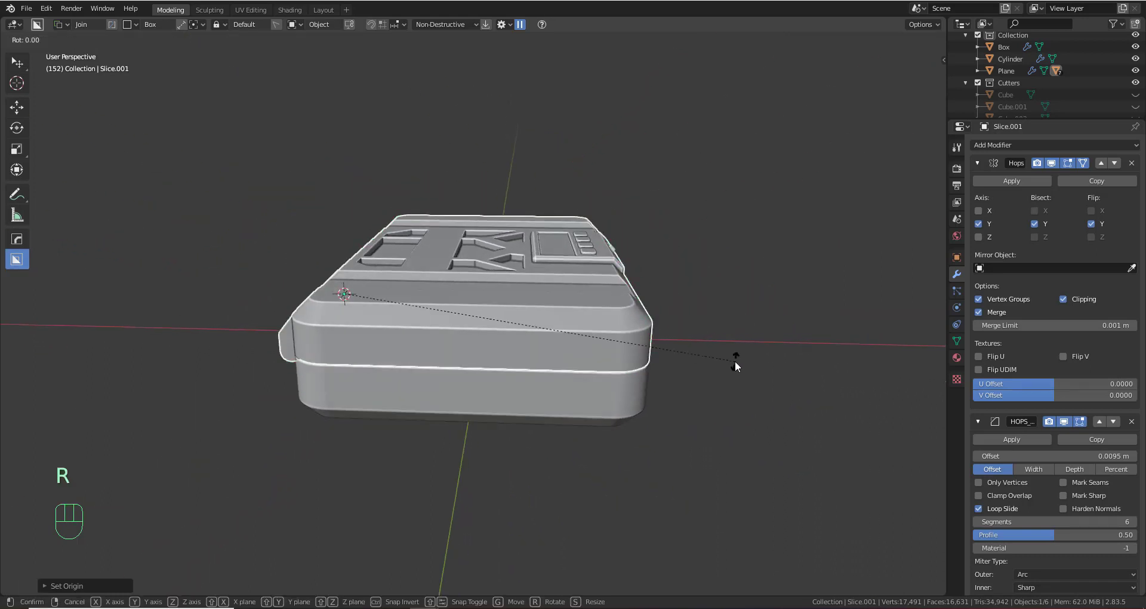
key(y)
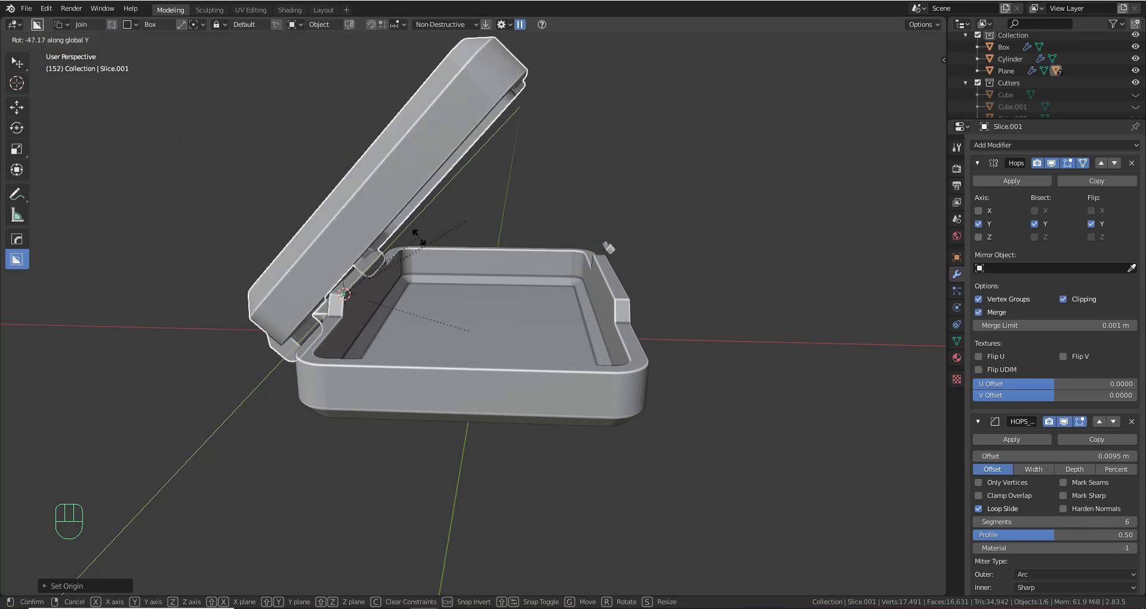
right_click(671, 316)
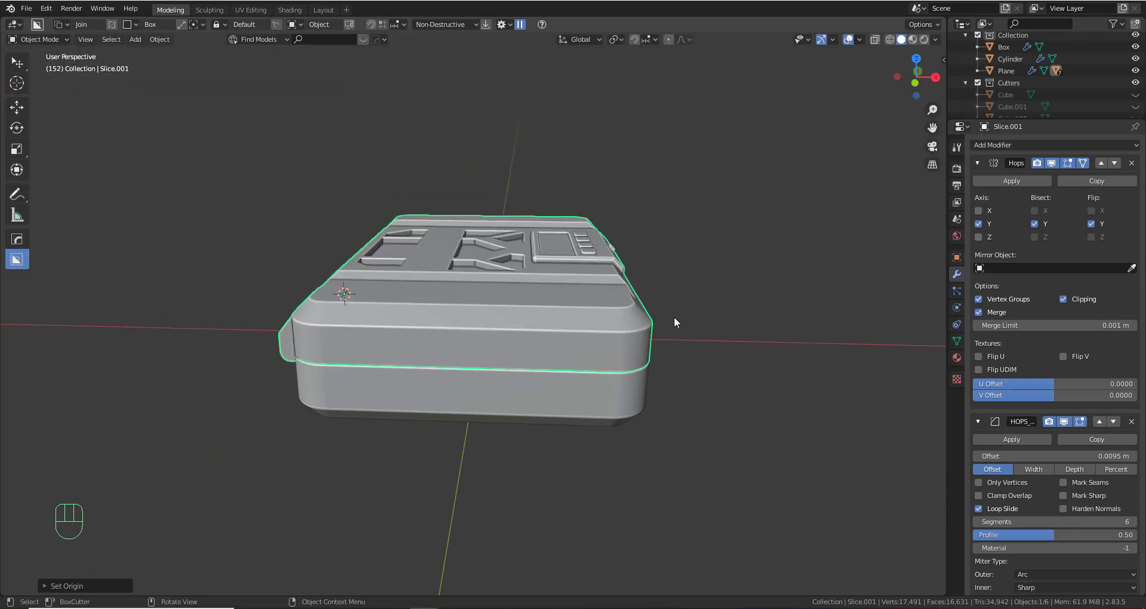
Parent the sliding latch to the lid using Object (Keep Transform)
middle_drag(675, 318, 239, 233)
scroll(554, 386, up, 7)
click(420, 386)
shift+click(437, 321)
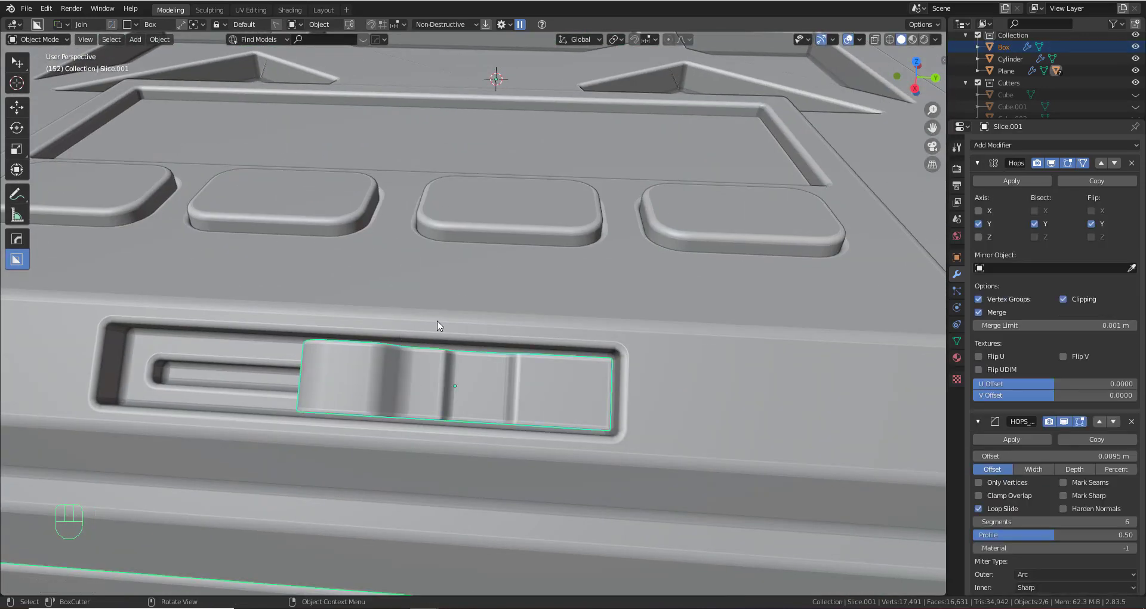
key(ctrl+p)
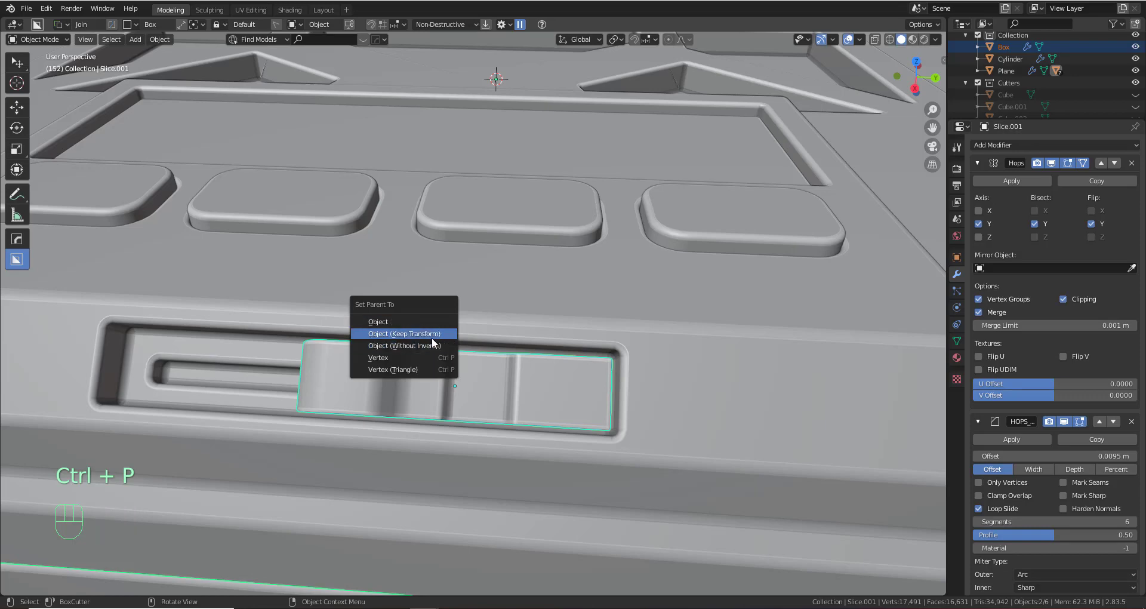
click(430, 336)
Try rotating the lid about the Y axis to check that the parented latch follows it
scroll(431, 337, down, 2)
scroll(431, 336, down, 8)
middle_drag(475, 333, 596, 312)
click(577, 313)
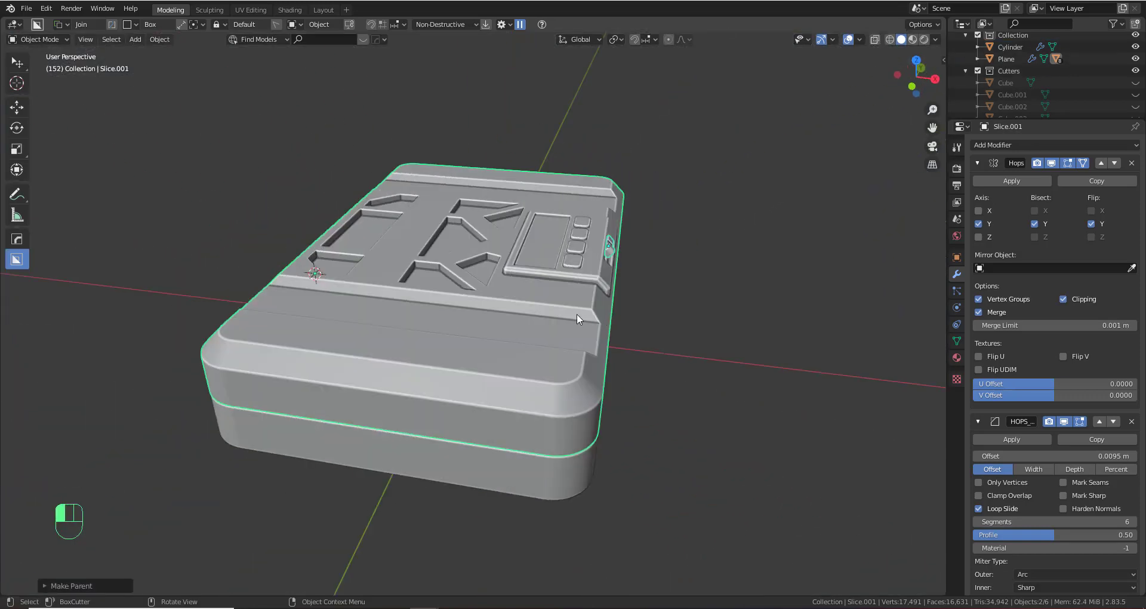
scroll(625, 414, up, 1)
key(r)
key(x)
right_click(572, 258)
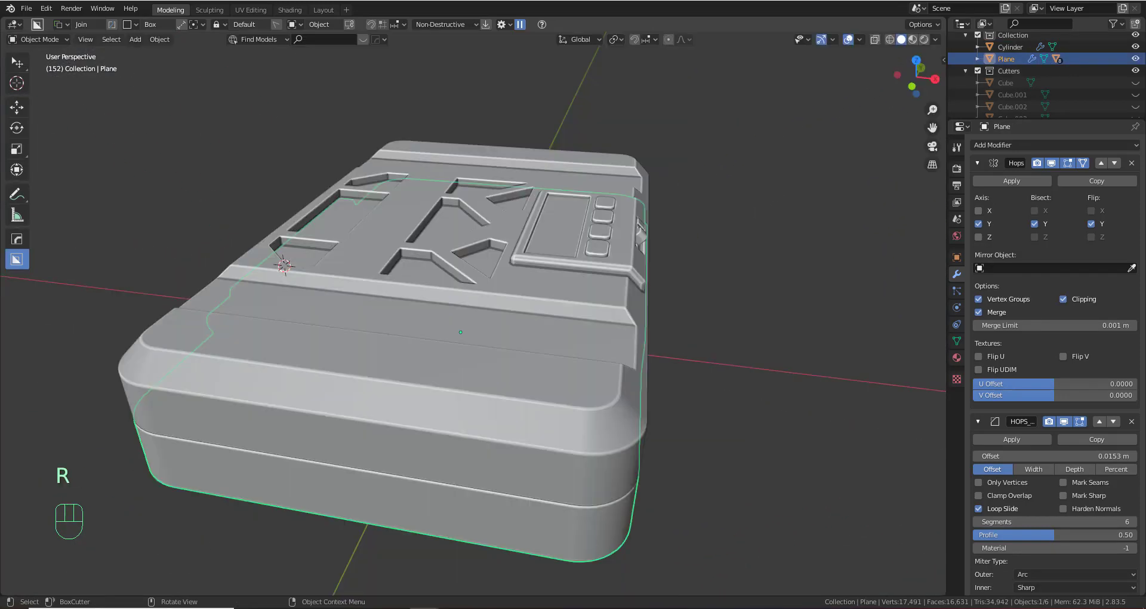
key(r)
right_click(560, 260)
click(533, 293)
key(r)
key(y)
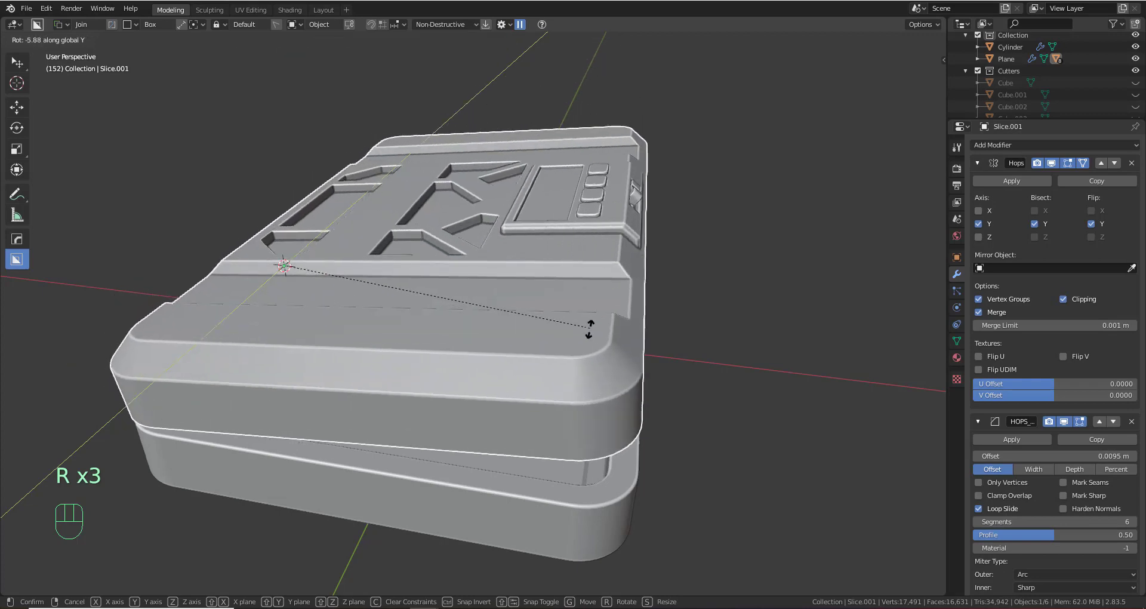
right_click(630, 355)
Hide the lid, then the panel with its four buttons and the latch, leaving the base tray and handle parts
shift+middle_drag(629, 350, 442, 389)
scroll(589, 329, up, 4)
scroll(442, 349, down, 6)
scroll(480, 367, up, 4)
key(h)
scroll(570, 355, up, 3)
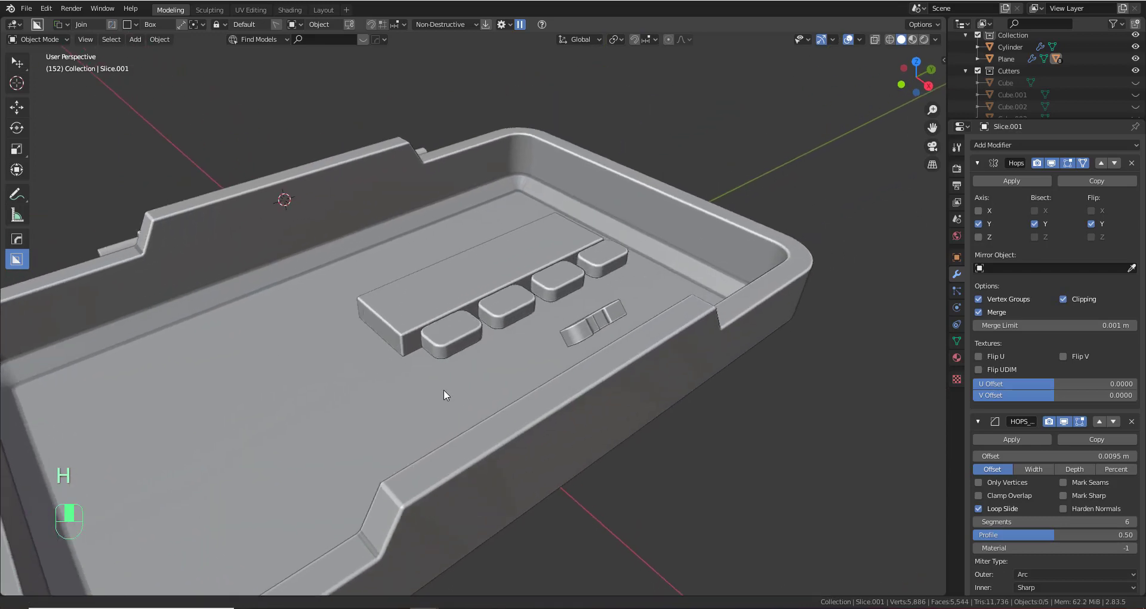
shift+click(466, 291)
shift+click(577, 349)
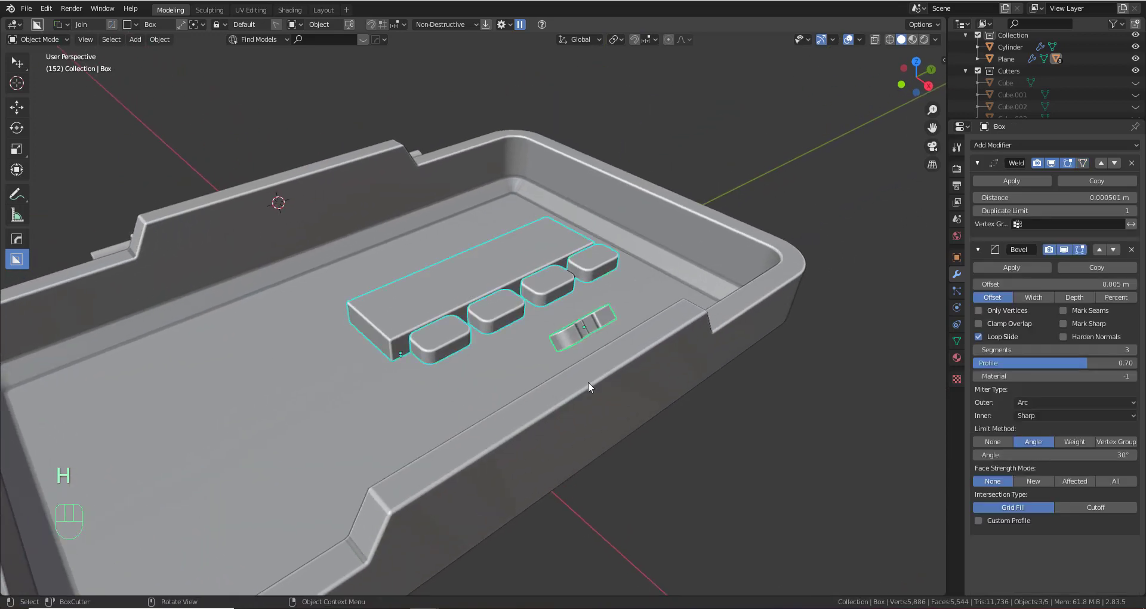
key(h)
Snap the 3D cursor to the world origin
middle_drag(589, 381, 425, 399)
key(shift+a)
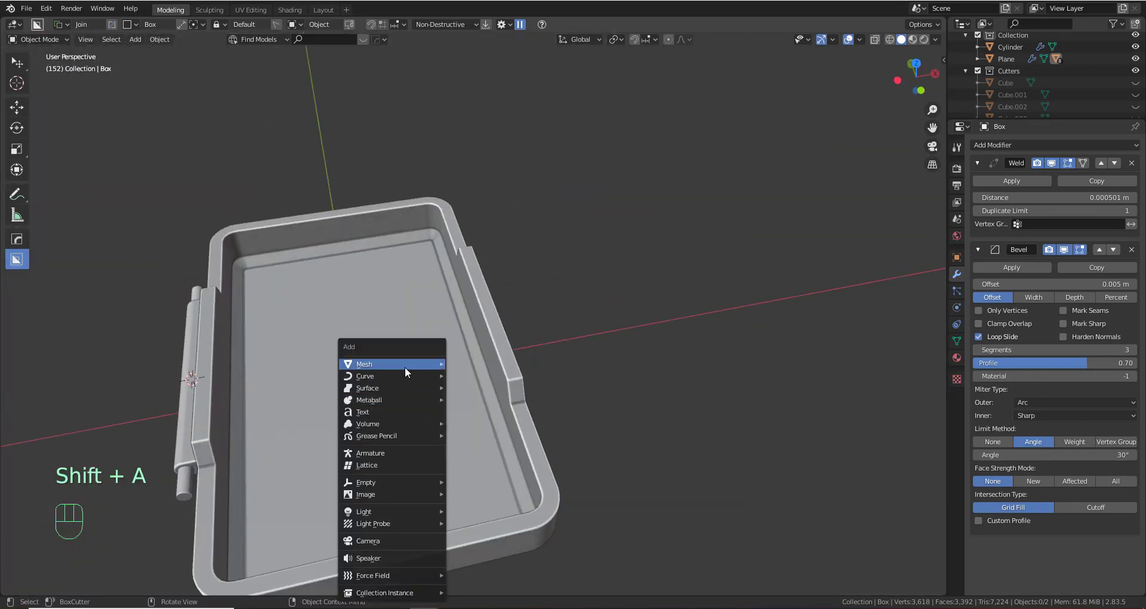
mouse_move(404, 365)
key(Escape)
key(shift+s)
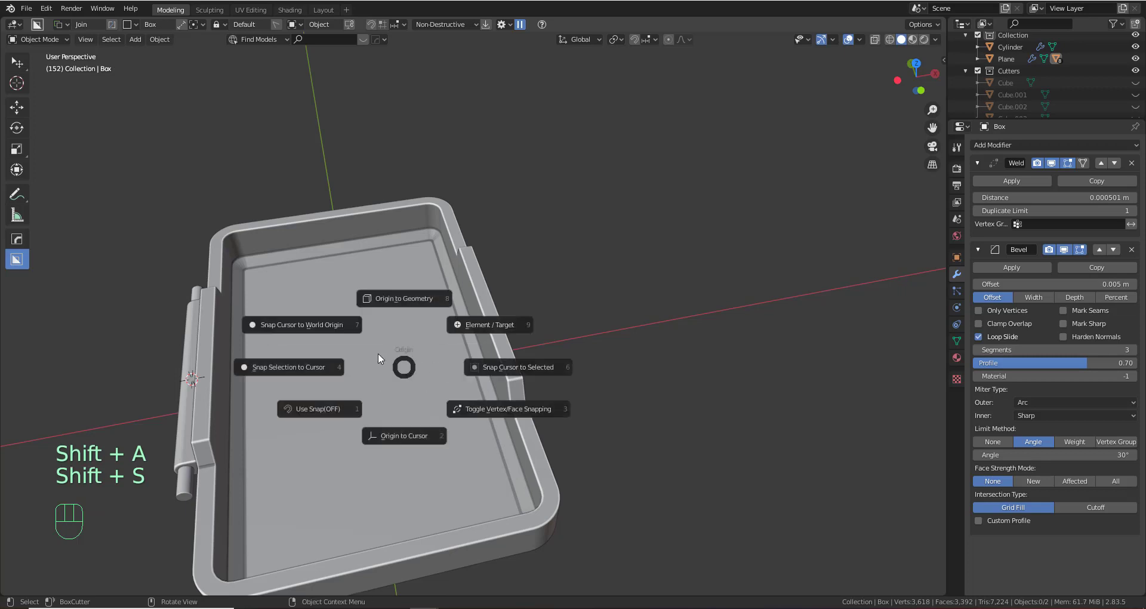
click(310, 326)
Add a cube at the world origin and scale it down to a small block inside the tray
key(shift+a)
mouse_move(402, 338)
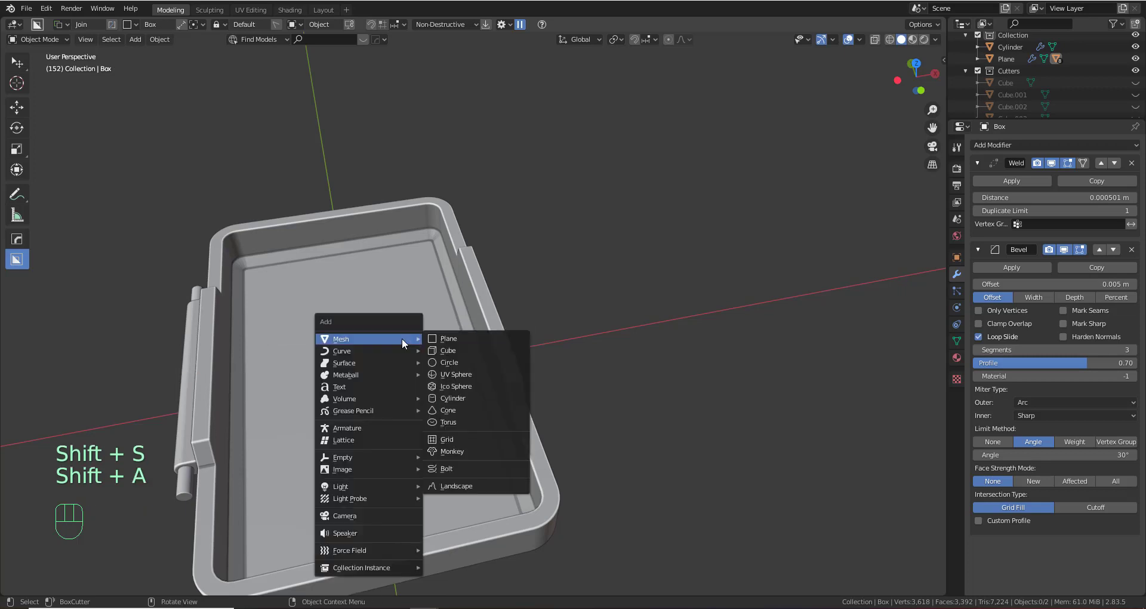
click(502, 350)
key(s)
click(440, 373)
Move the small cube to the tray's raised wall opposite the handle, raise it, and adjust its depth along X
key(g)
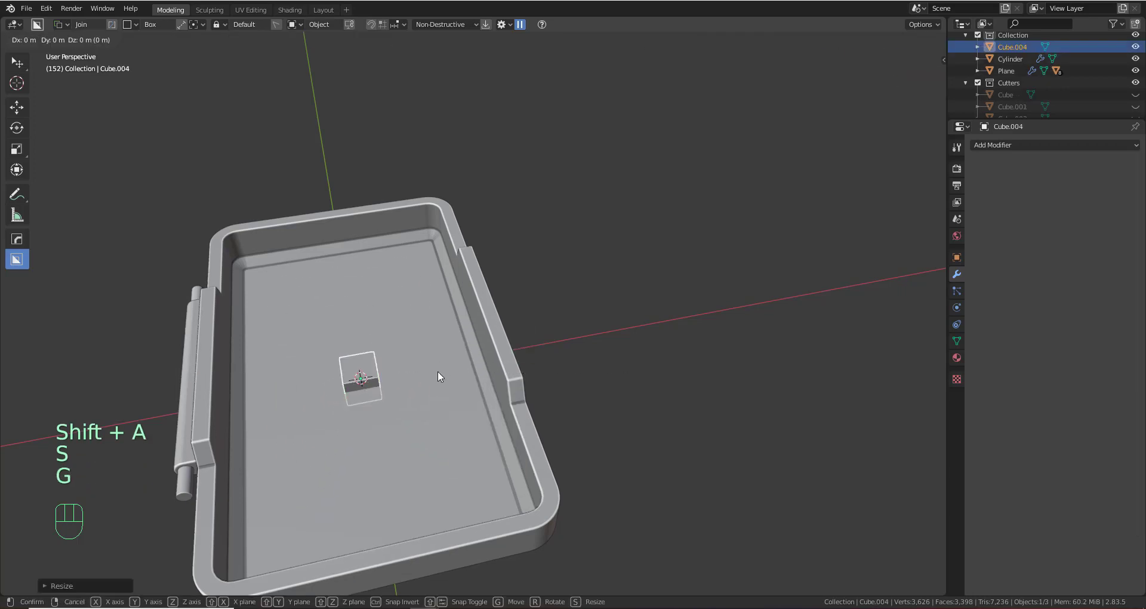
key(y)
click(541, 389)
key(g)
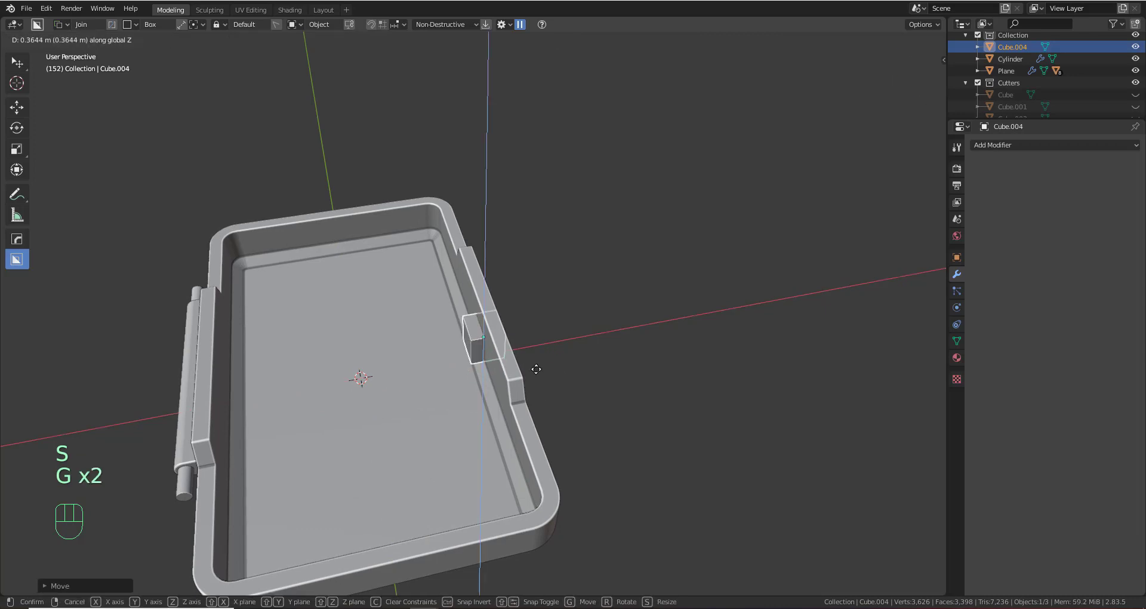
click(528, 375)
scroll(528, 374, up, 4)
key(g)
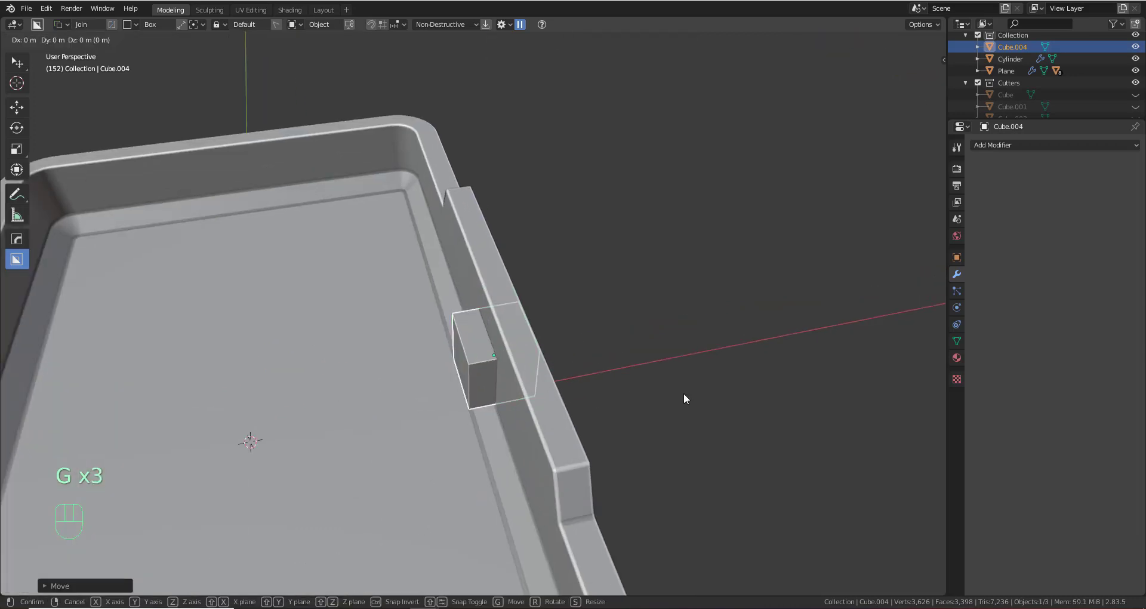
key(x)
click(664, 397)
Raise the cube about 0.25 m along Z to sit just below the raised wall's top edge
middle_drag(438, 438, 522, 390)
scroll(525, 434, up, 2)
middle_drag(525, 439, 475, 363)
key(ctrl+space)
scroll(511, 369, down, 1)
key(g)
key(z)
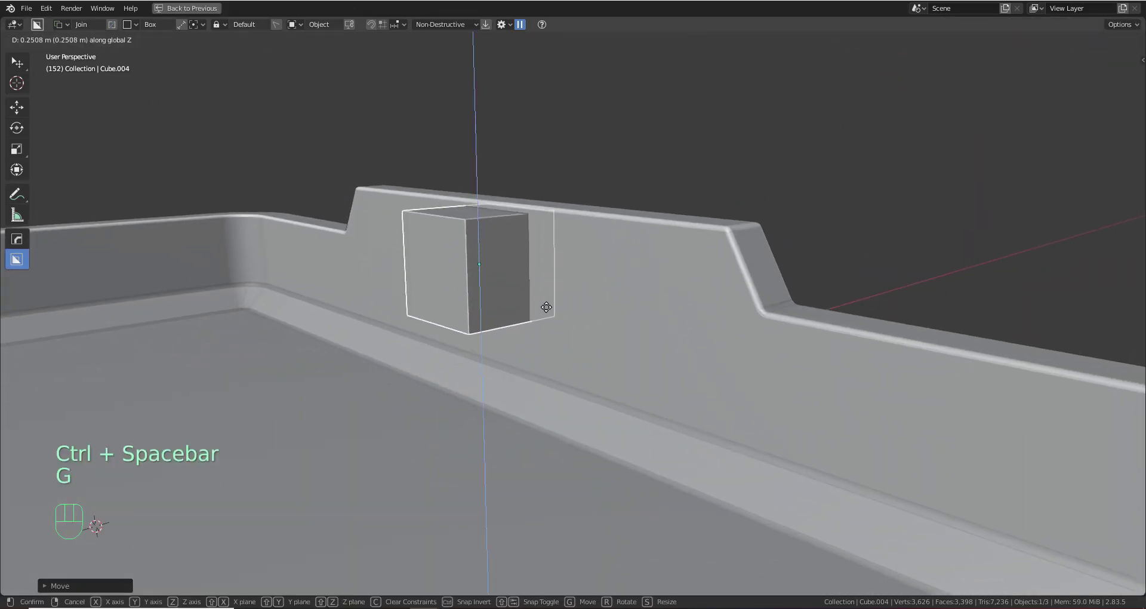
click(544, 306)
Stretch the cube along Y into a long block covering most of the raised wall section
middle_drag(542, 307, 626, 346)
key(s)
key(y)
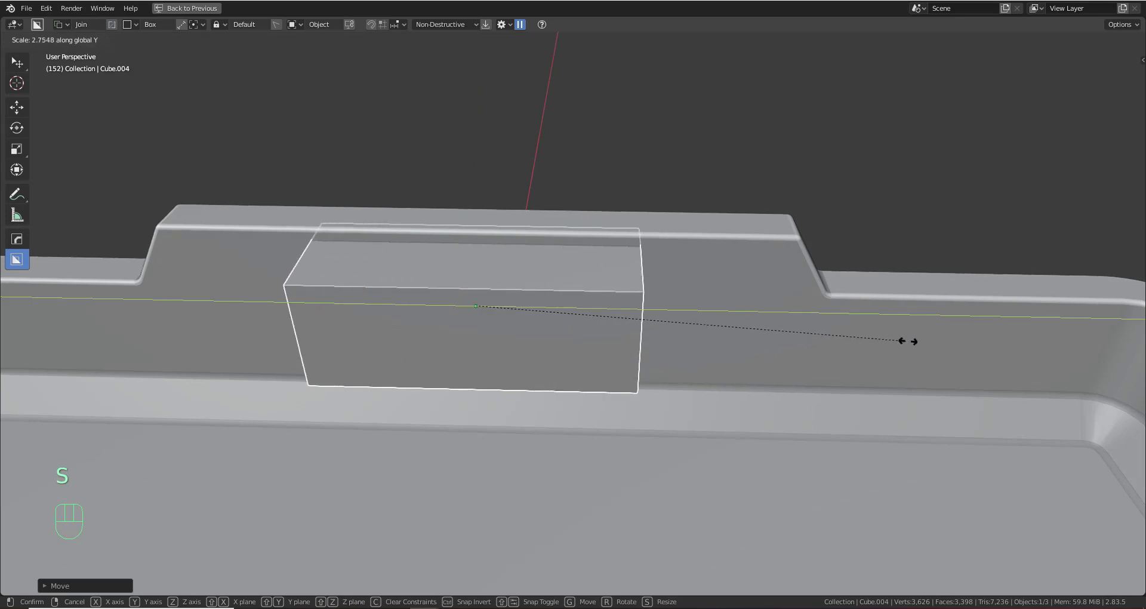
click(1115, 328)
scroll(664, 365, up, 1)
mouse_move(632, 359)
shift+middle_down()
mouse_move(640, 374)
mouse_move(632, 354)
shift+middle_up()
scroll(631, 354, down, 1)
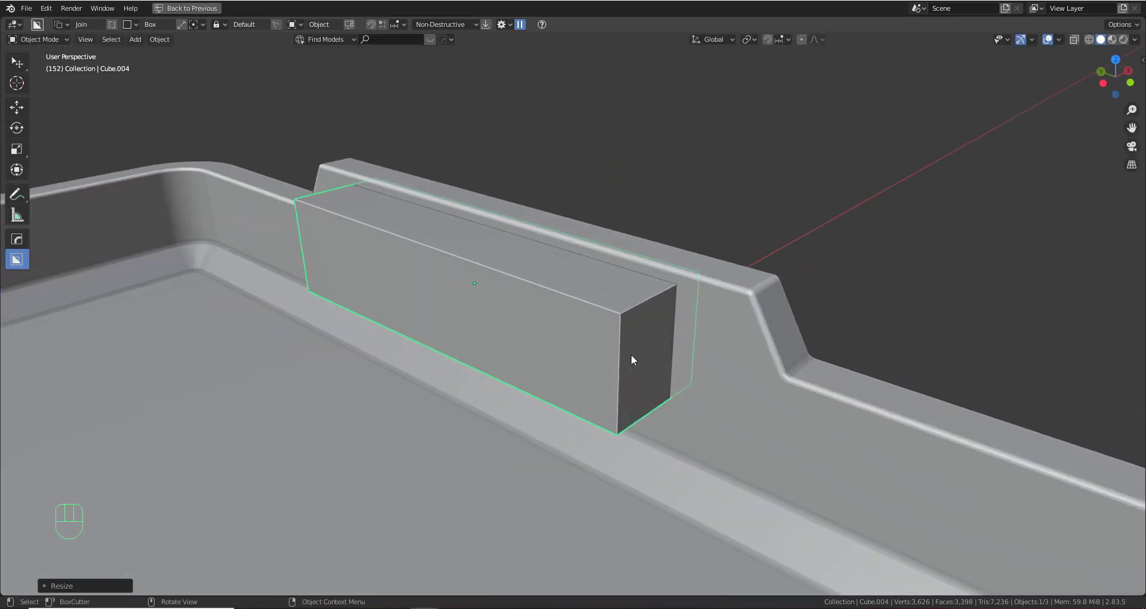
scroll(625, 356, up, 1)
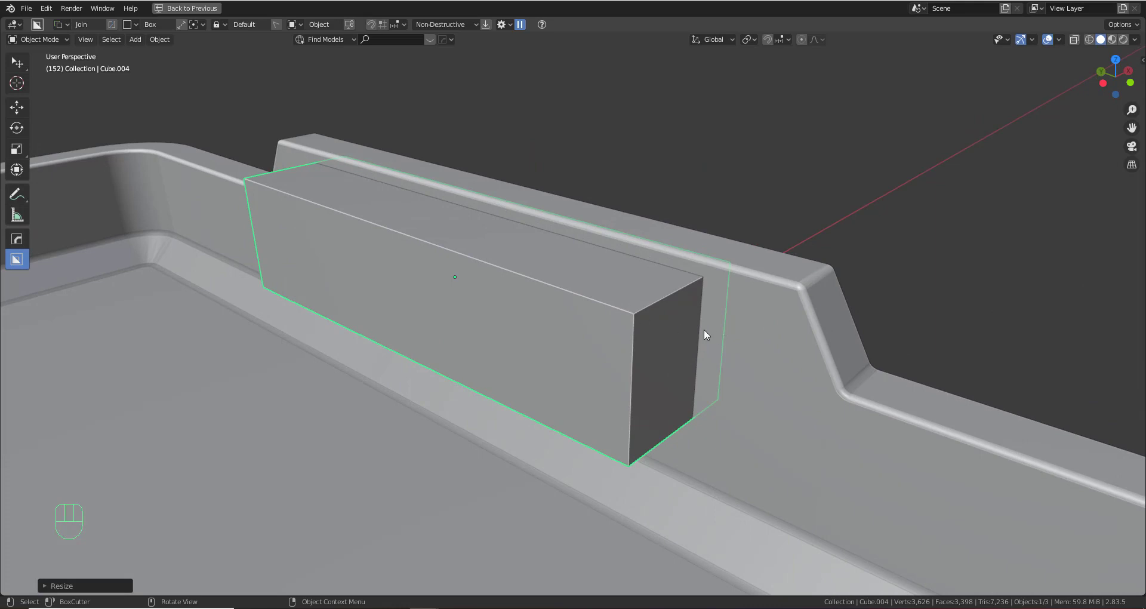
In Edit Mode, select the block's two vertical edges that face the tray interior
key(Tab)
key(2)
click(632, 359)
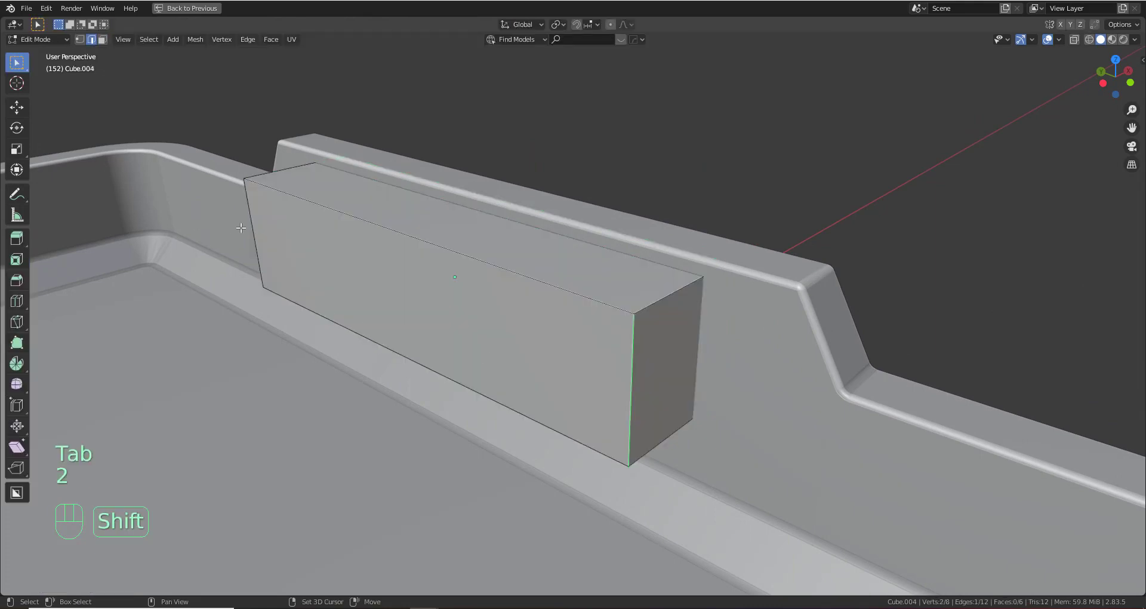
middle_drag(323, 282, 370, 311)
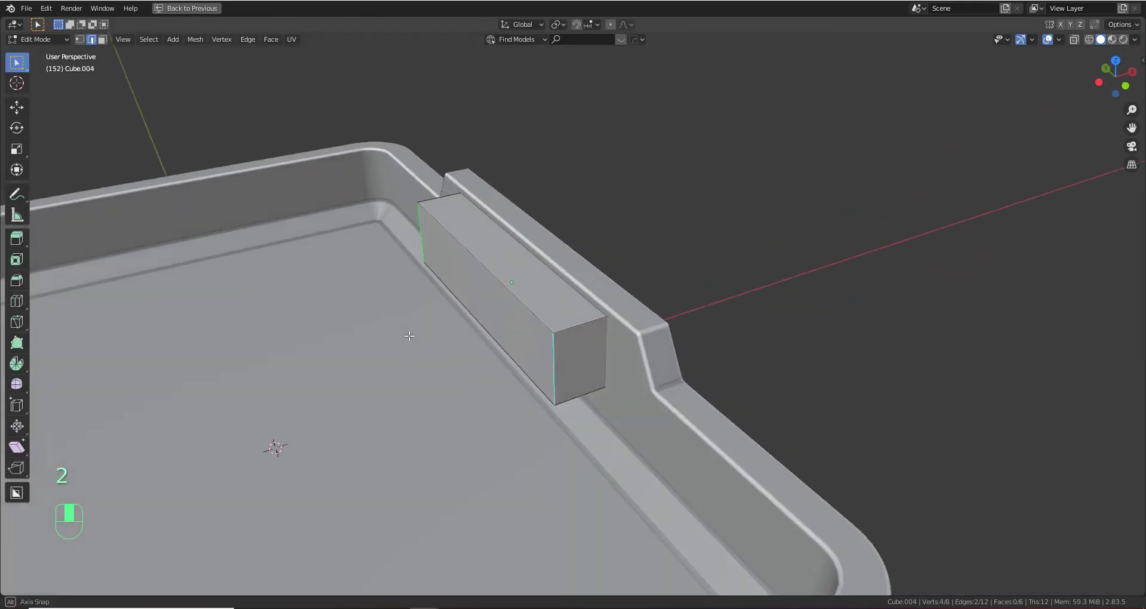
key(ctrl+b)
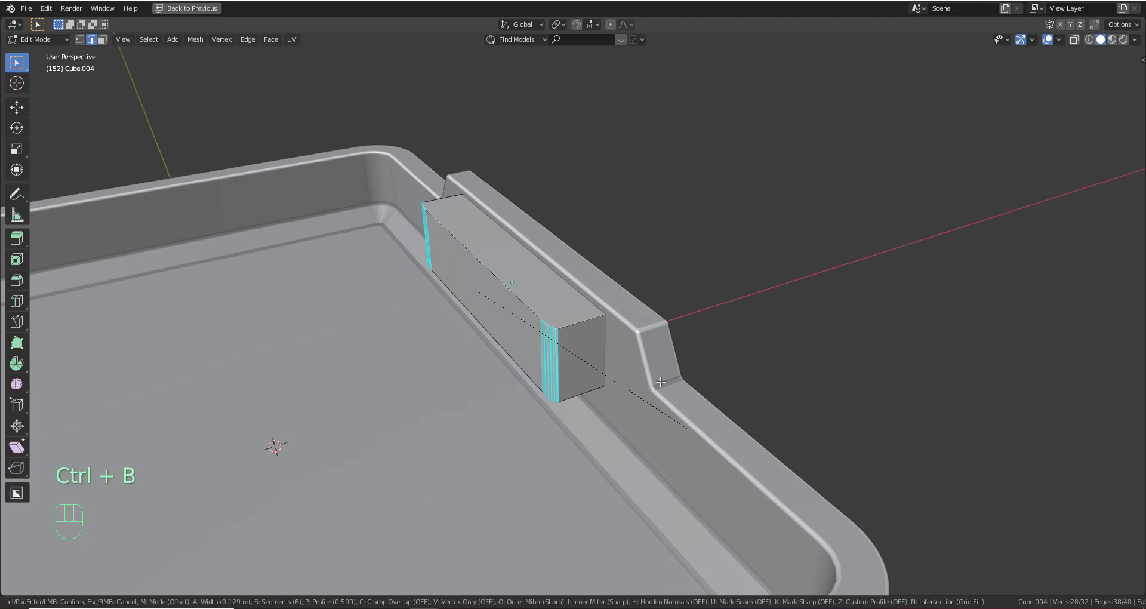
right_click(657, 378)
key(ctrl+a)
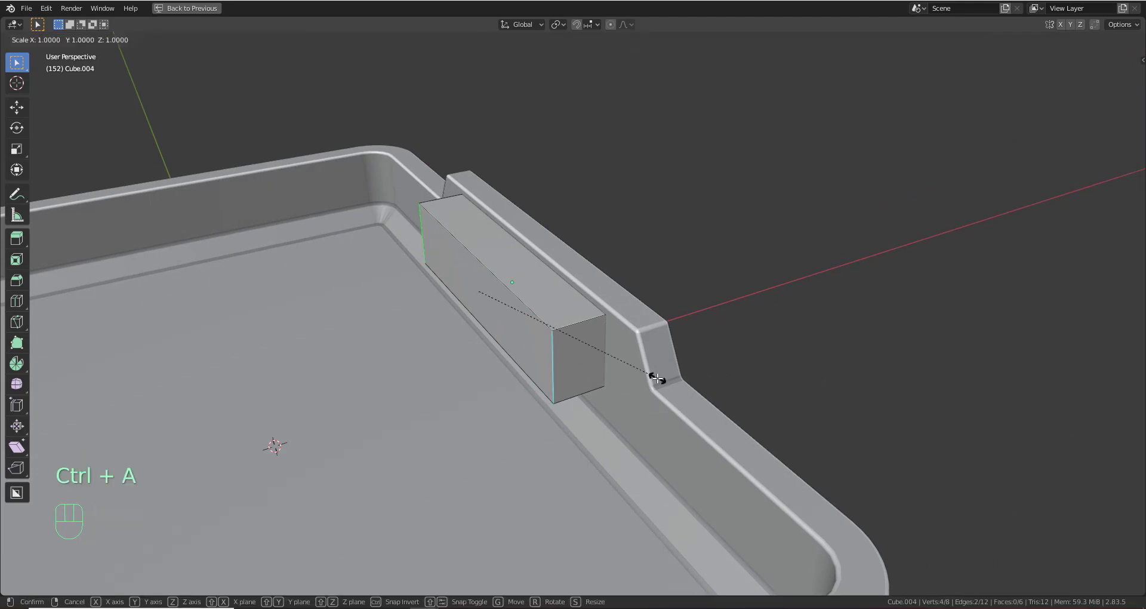
right_click(657, 379)
Apply the block's scale in Object Mode and return to editing its mesh
key(Tab)
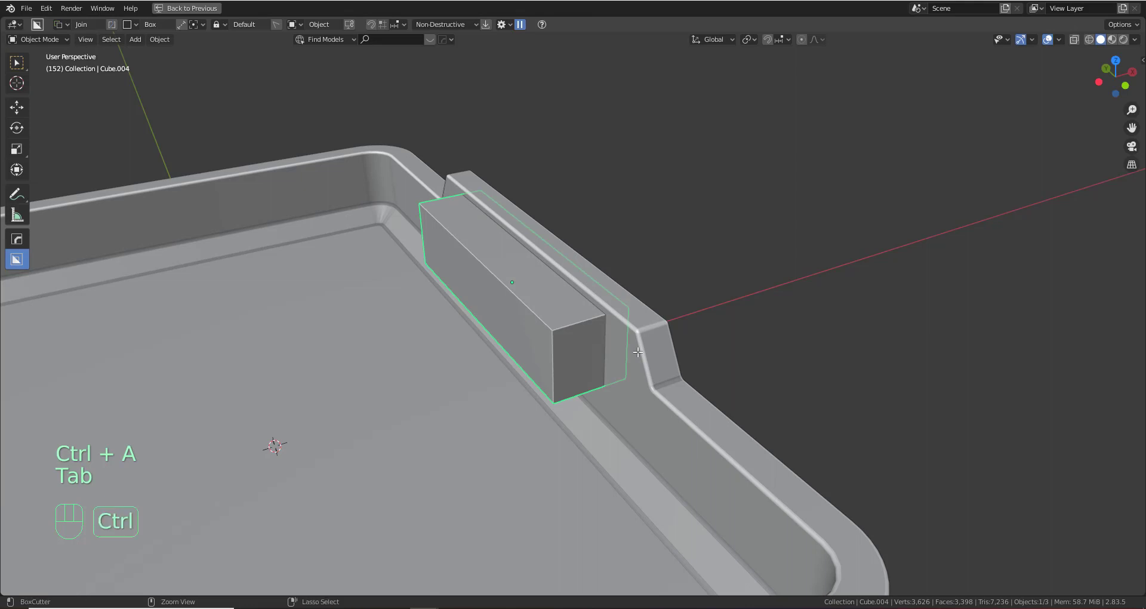
key(ctrl+a)
click(638, 349)
key(Tab)
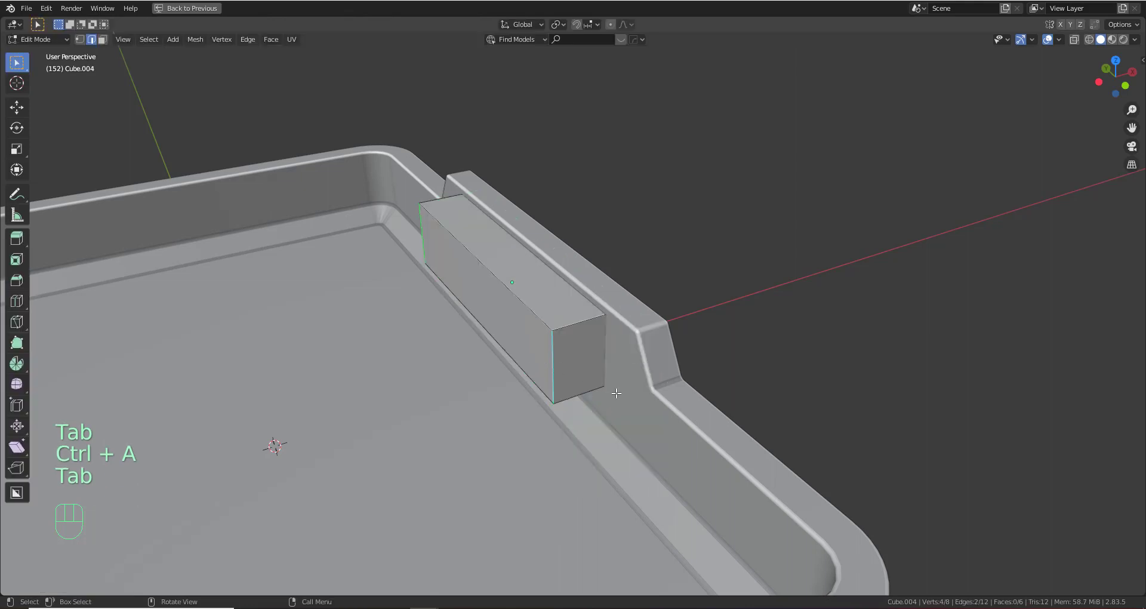
Bevel the block's two selected vertical edges into wide chamfers and return to Object Mode
key(ctrl+b)
click(704, 428)
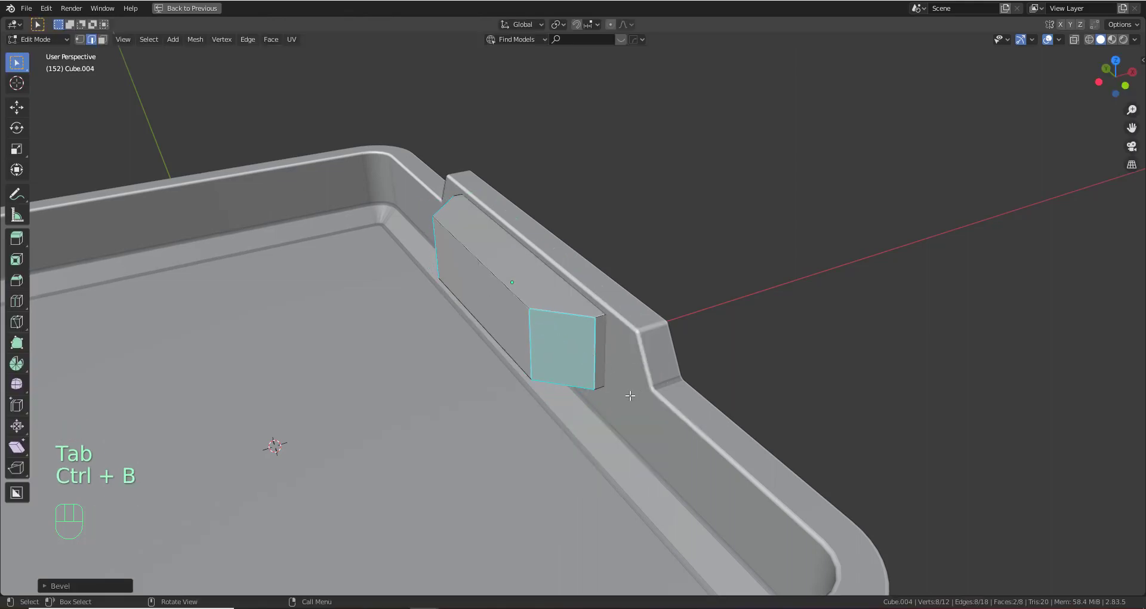
key(Tab)
Join the chamfered block to the case base with a HardOps union boolean
middle_drag(586, 381, 609, 335)
key(q)
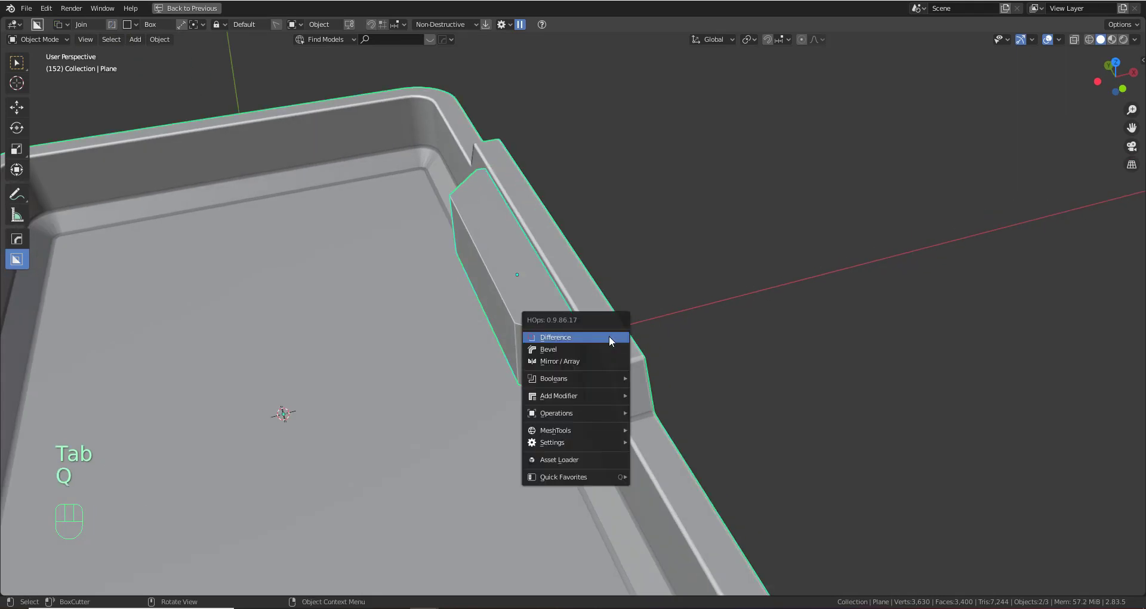
click(600, 351)
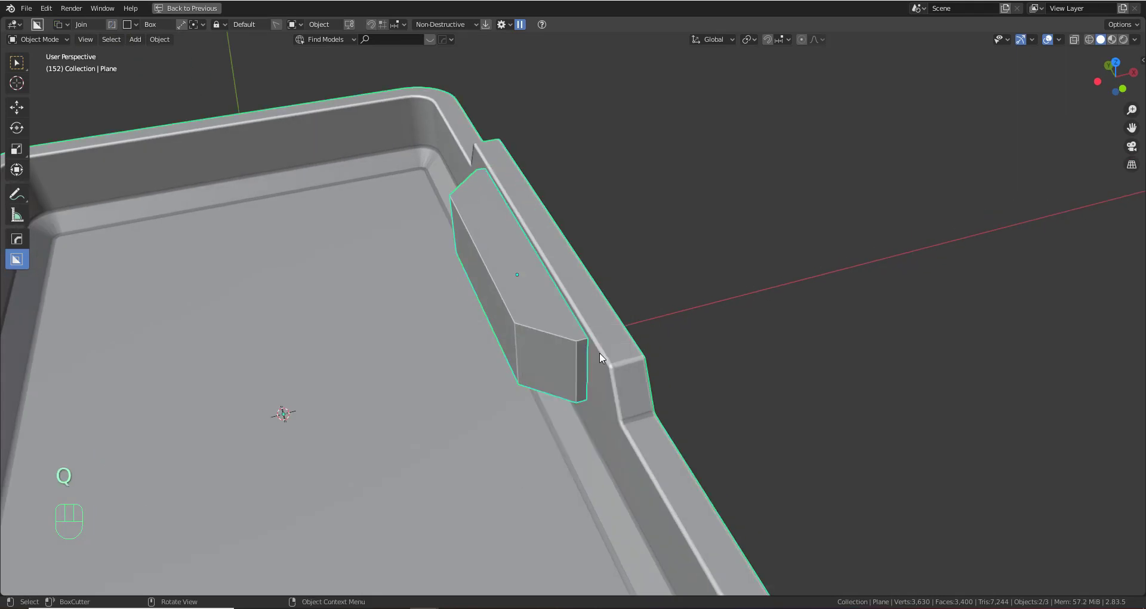
key(shift+q)
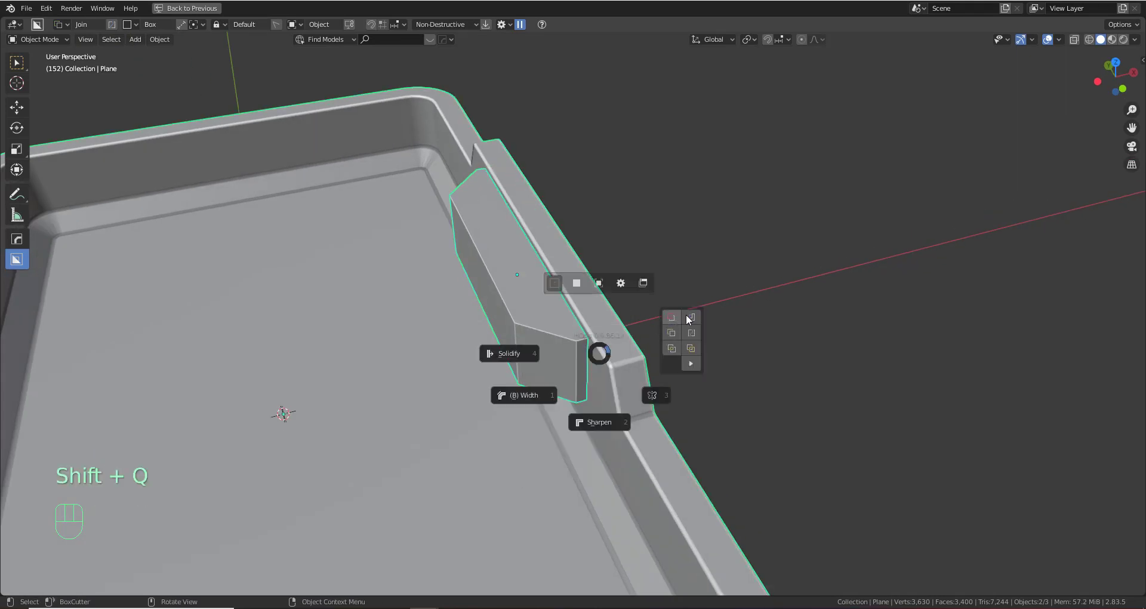
click(670, 335)
middle_drag(665, 342, 535, 359)
scroll(617, 327, up, 3)
Hide the block object, select the base, and apply its boolean with HardOps Csharp
key(h)
click(641, 341)
key(q)
ctrl+click(641, 341)
scroll(415, 338, down, 3)
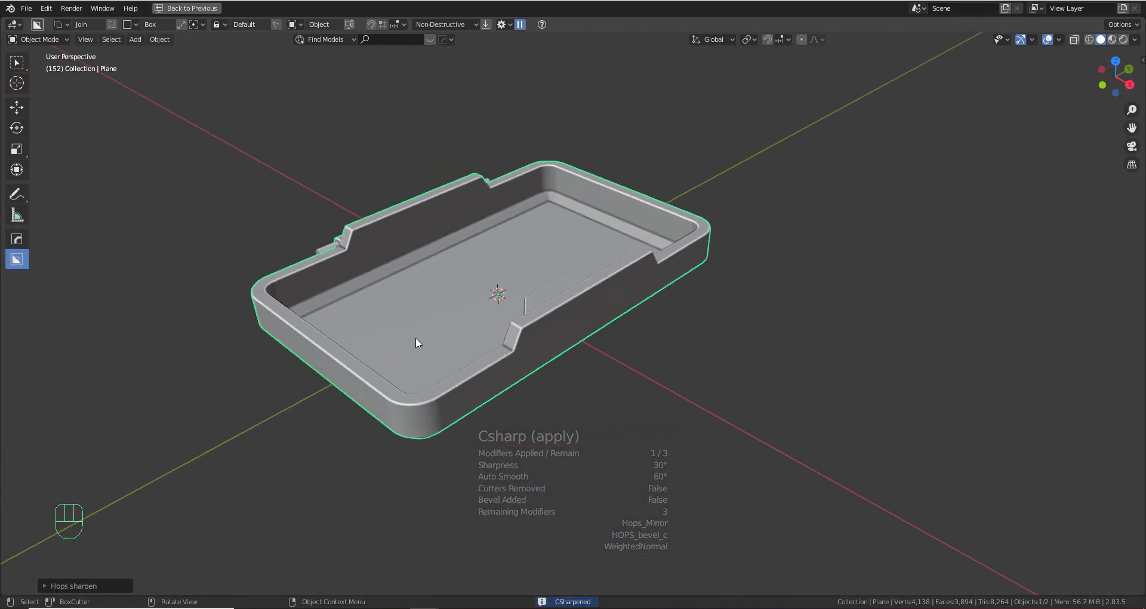
Apply the base's Mirror modifier from the HOps Helper
middle_drag(415, 337, 509, 358)
key(ctrl+grave)
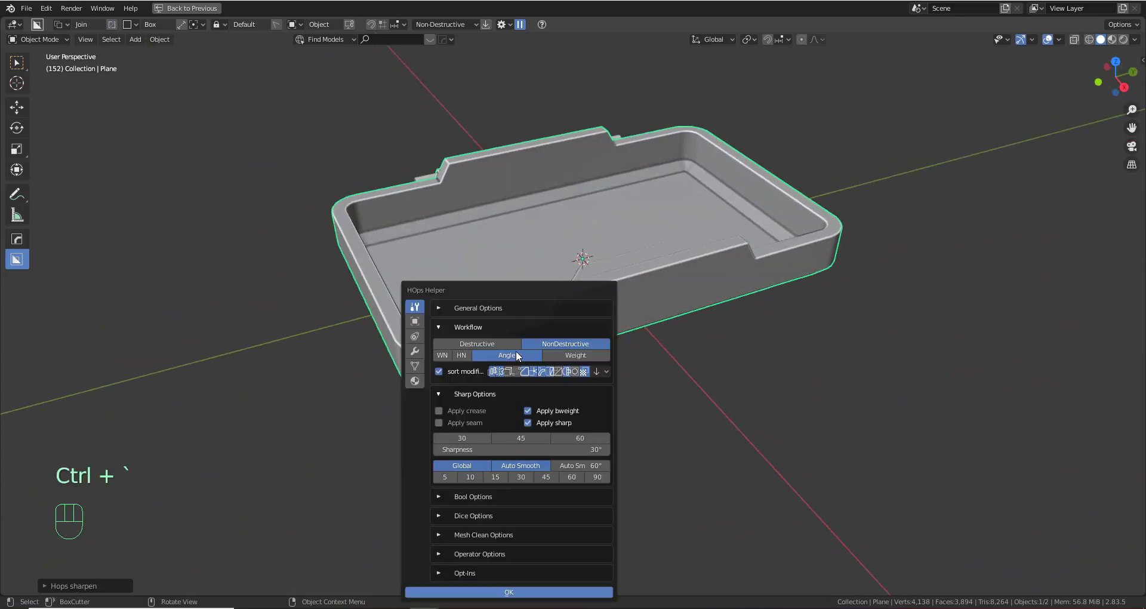
click(414, 352)
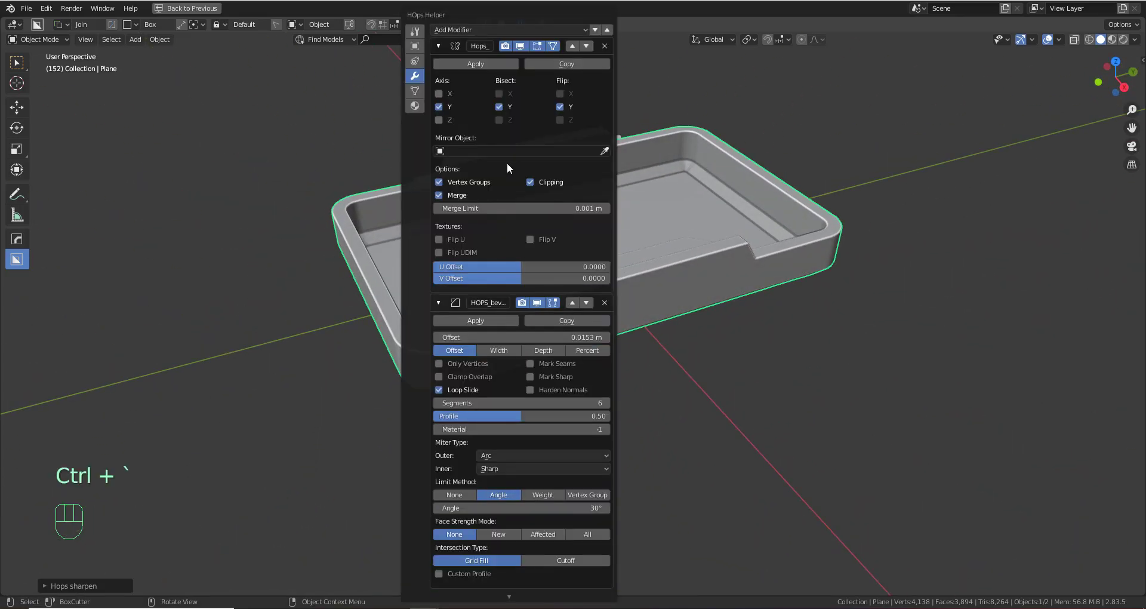
click(475, 62)
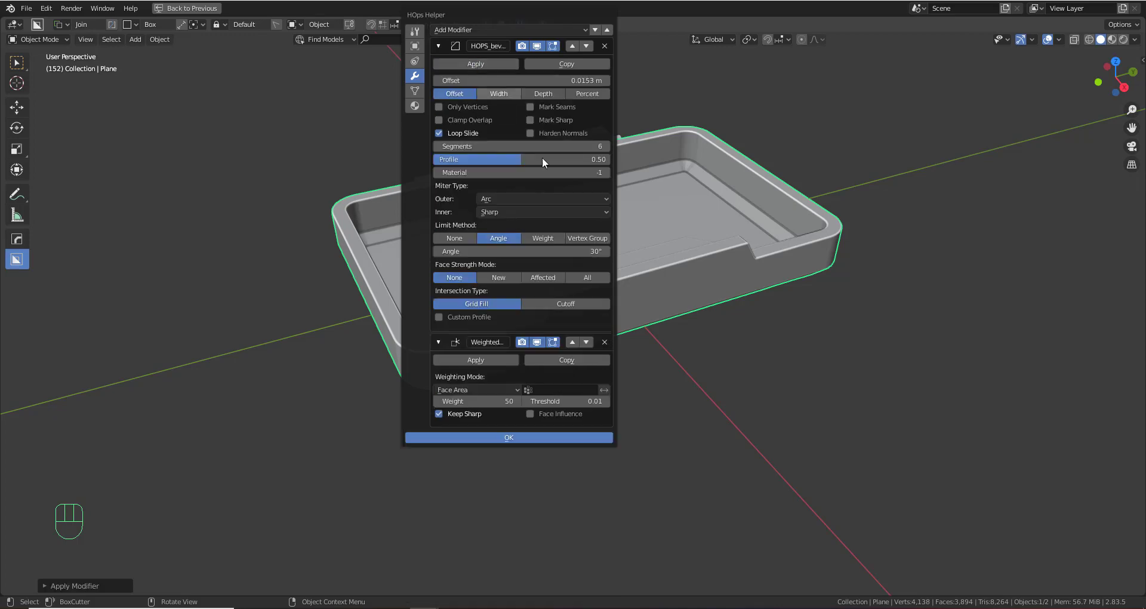
scroll(622, 220, up, 3)
Cut a long rectangular slot into the block's top face using BoxCutter in Cut mode
middle_drag(622, 221, 585, 275)
scroll(618, 294, up, 2)
shift+middle_drag(653, 354, 620, 311)
scroll(618, 294, up, 1)
mouse_move(620, 312)
shift+middle_down()
mouse_move(626, 348)
mouse_move(617, 332)
shift+middle_up()
scroll(621, 331, down, 2)
shift+middle_drag(700, 343, 687, 339)
key(d)
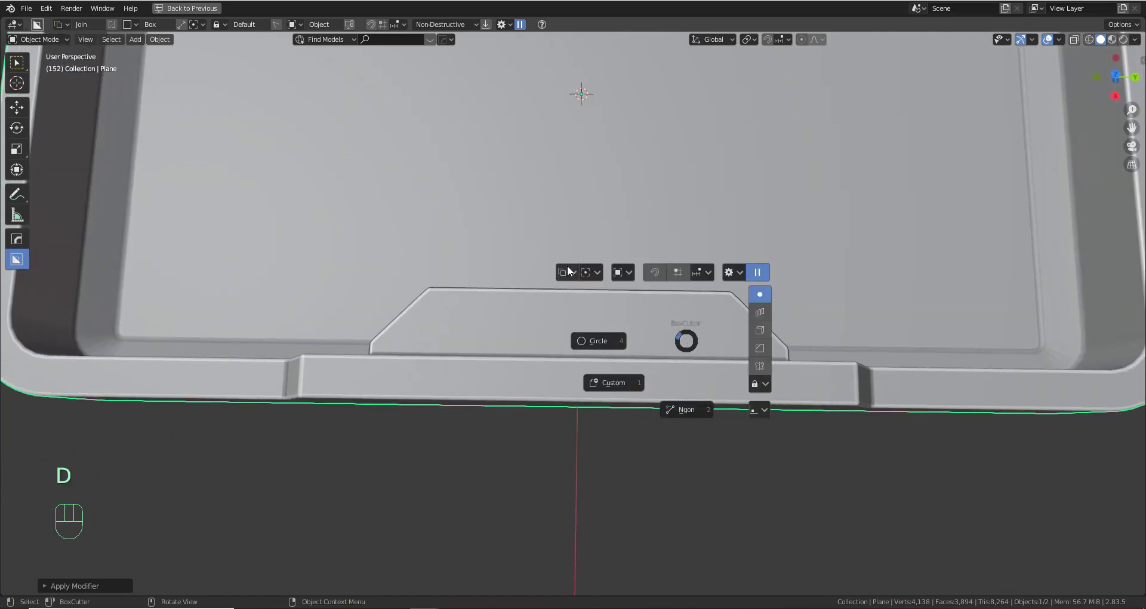
click(594, 275)
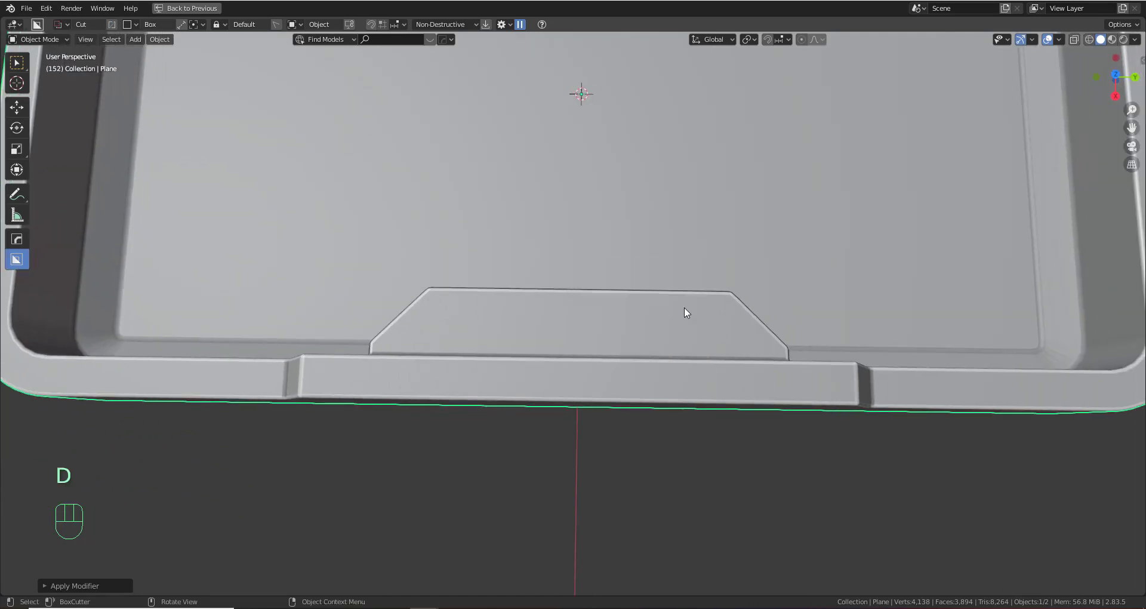
key(d)
mouse_move(715, 308)
mouse_down()
mouse_move(507, 330)
mouse_move(495, 341)
mouse_up()
mouse_move(495, 341)
middle_down()
mouse_move(439, 307)
mouse_move(464, 273)
middle_up()
drag(464, 273, 499, 253)
middle_drag(499, 254, 471, 298)
In Edit Mode, add a centred horizontal loop cut around the slot cutter's sides
key(Tab)
key(ctrl+r)
click(462, 220)
right_click(462, 220)
Extrude the lower face at the slot cutter's far end outward as an undercut, and hide the cutter
key(3)
click(487, 301)
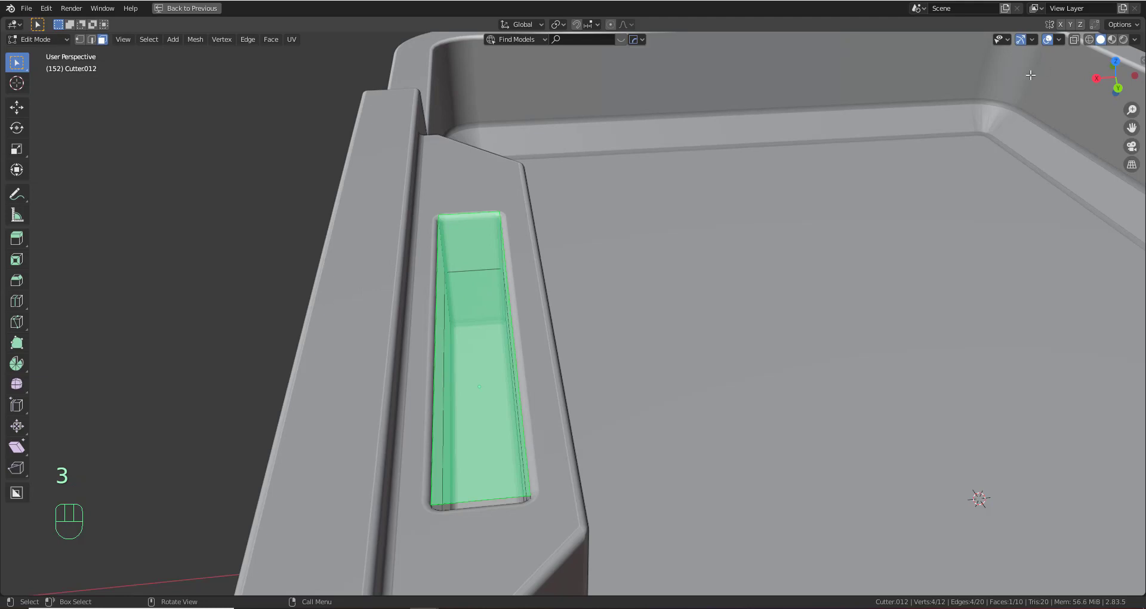
click(1072, 41)
click(467, 303)
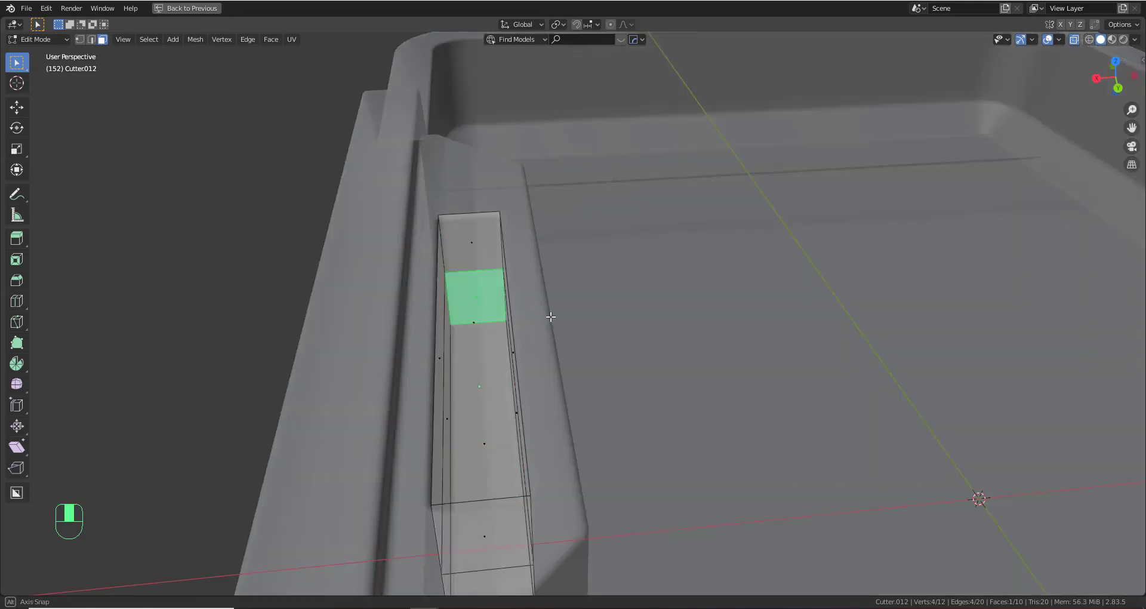
middle_drag(550, 317, 614, 346)
key(e)
click(584, 285)
key(Tab)
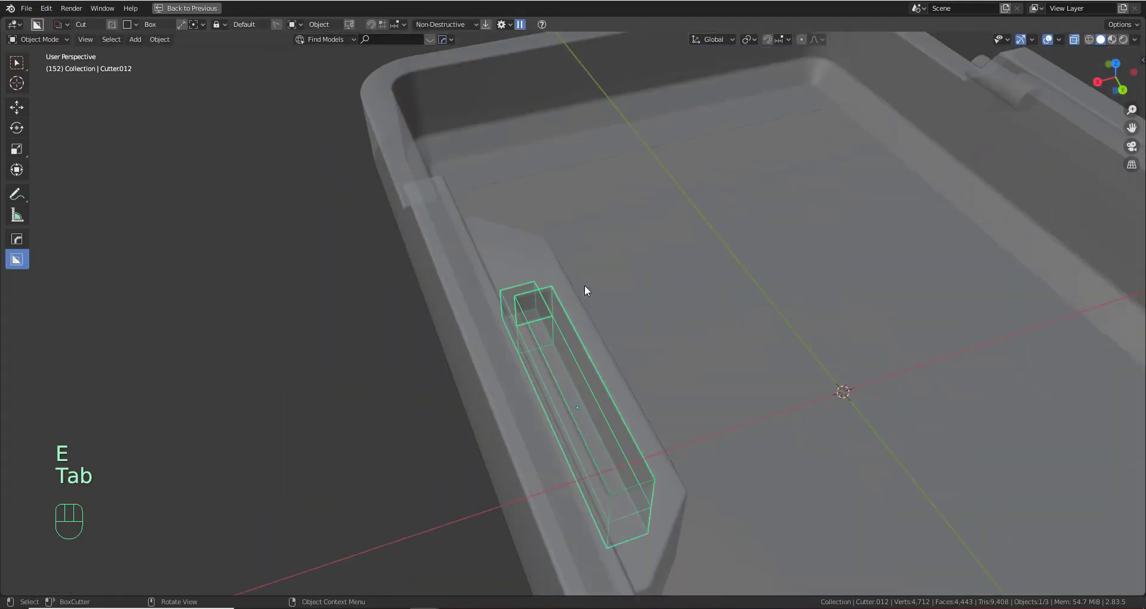
key(h)
click(1072, 41)
Examine the block, its slot and the overall base from several angles
middle_drag(954, 179, 758, 304)
scroll(815, 338, up, 4)
shift+middle_drag(816, 339, 623, 304)
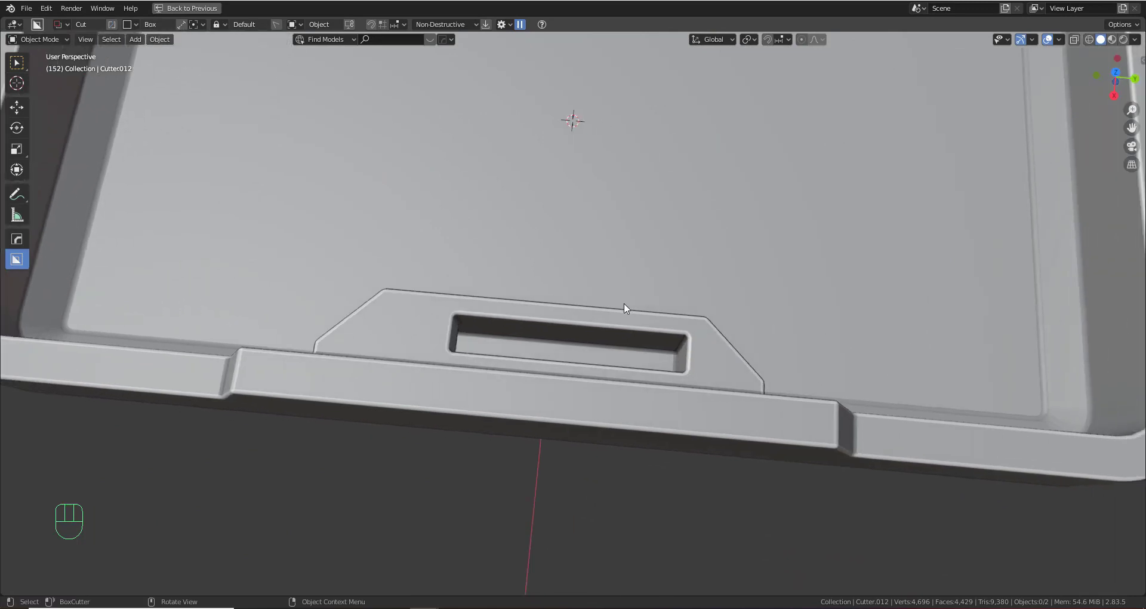
scroll(636, 292, down, 4)
scroll(636, 292, up, 3)
scroll(636, 291, down, 4)
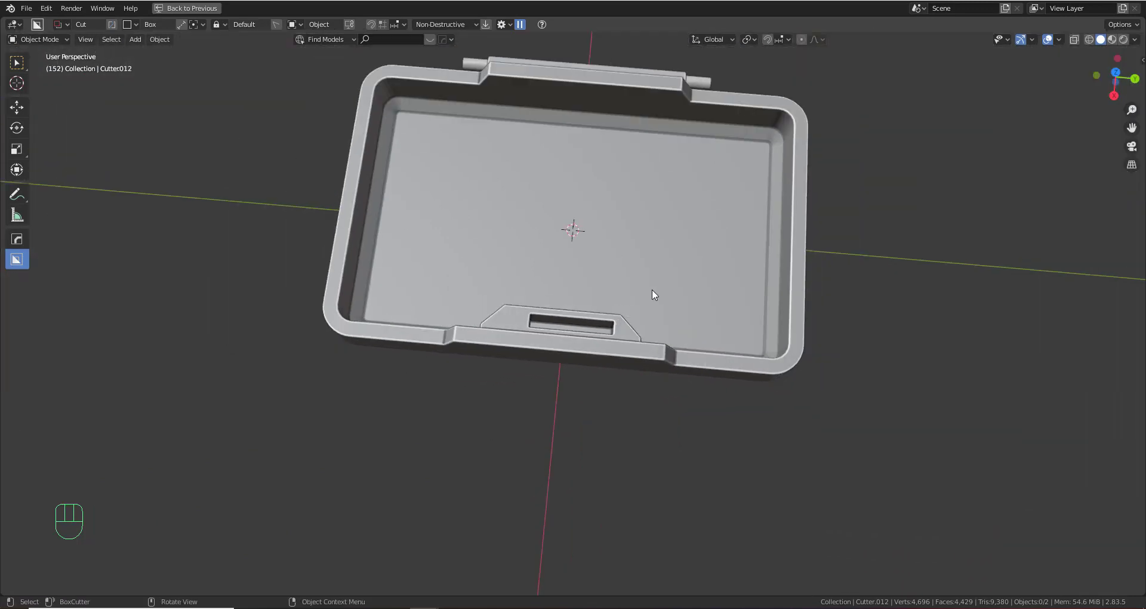
scroll(651, 290, up, 4)
middle_drag(642, 312, 635, 351)
scroll(574, 398, down, 2)
middle_drag(663, 323, 667, 272)
scroll(657, 316, up, 2)
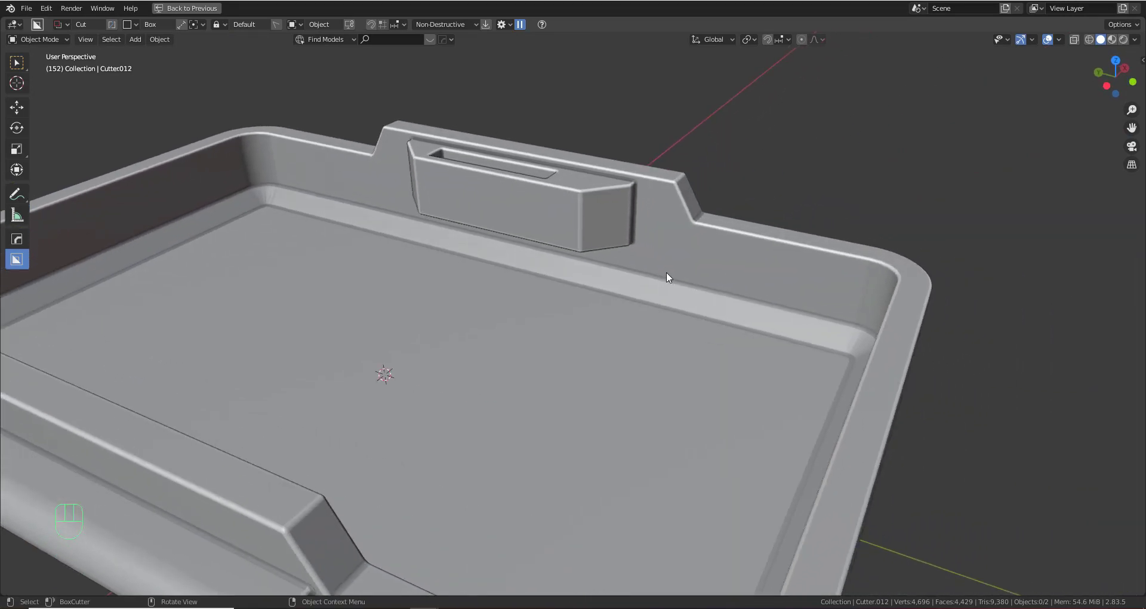
key(Tab)
scroll(666, 271, down, 3)
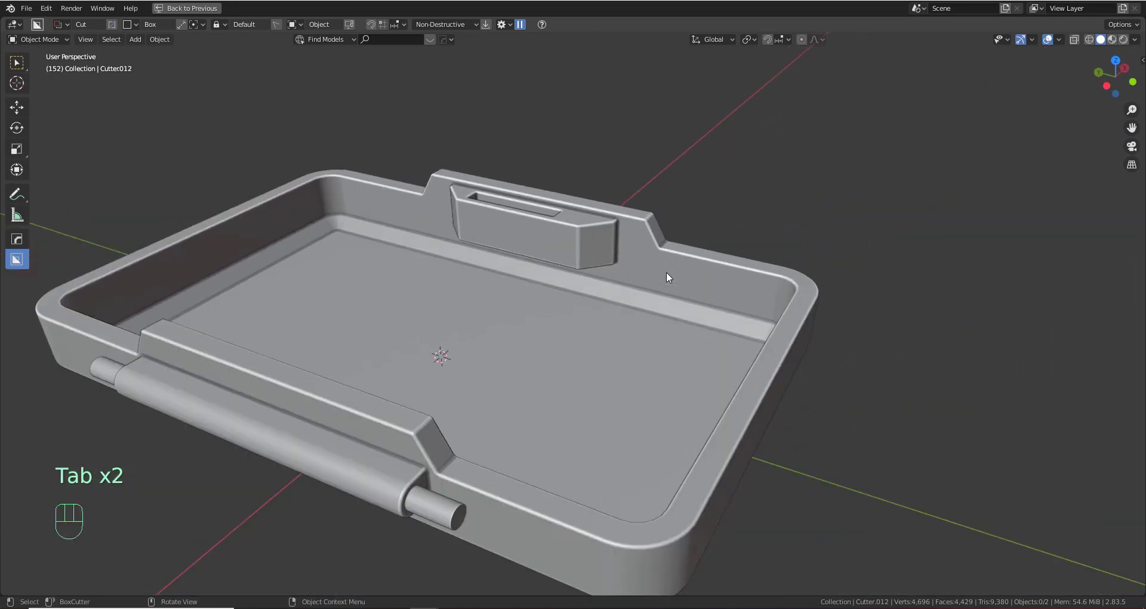
Select the base in front view and set BoxCutter to View alignment with the Knife mode
click(1132, 82)
shift+middle_drag(590, 251, 592, 280)
click(531, 321)
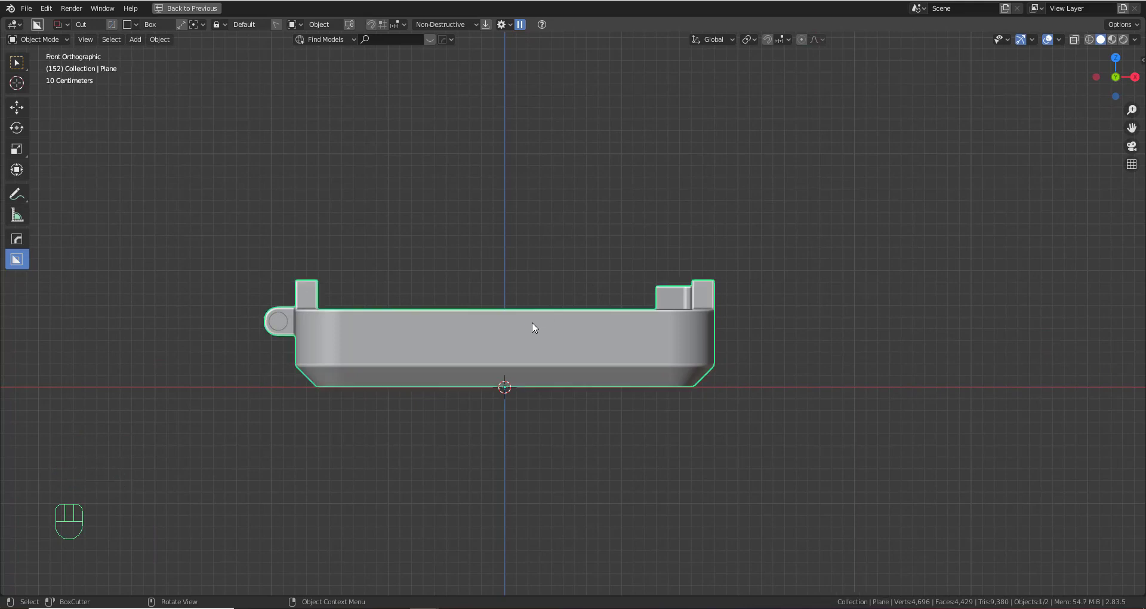
scroll(532, 321, up, 2)
shift+middle_drag(552, 331, 559, 339)
key(d)
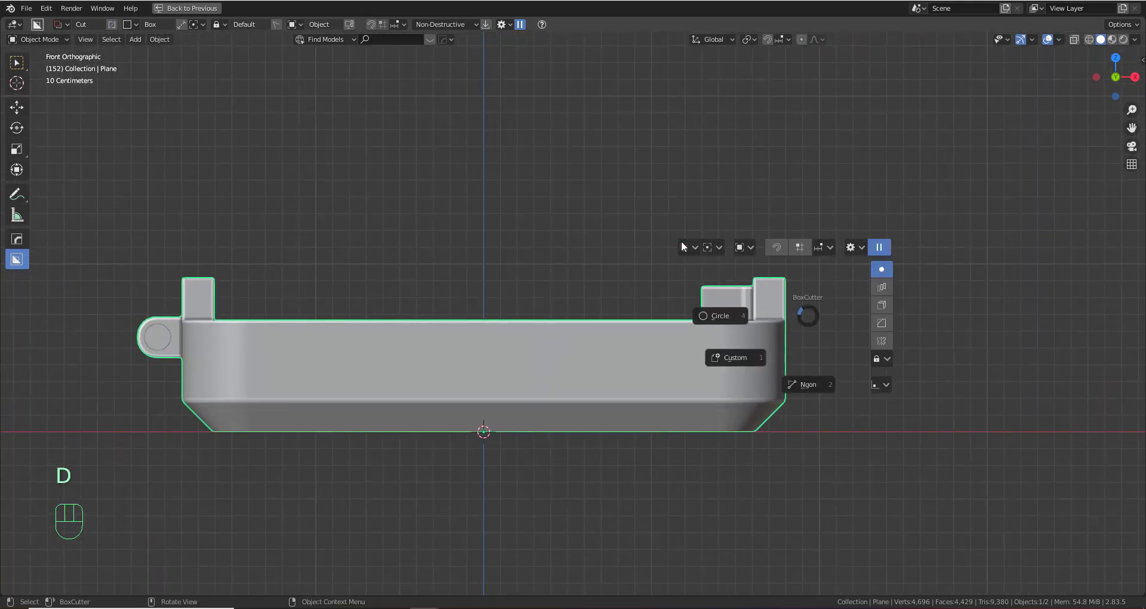
mouse_move(744, 247)
click(819, 250)
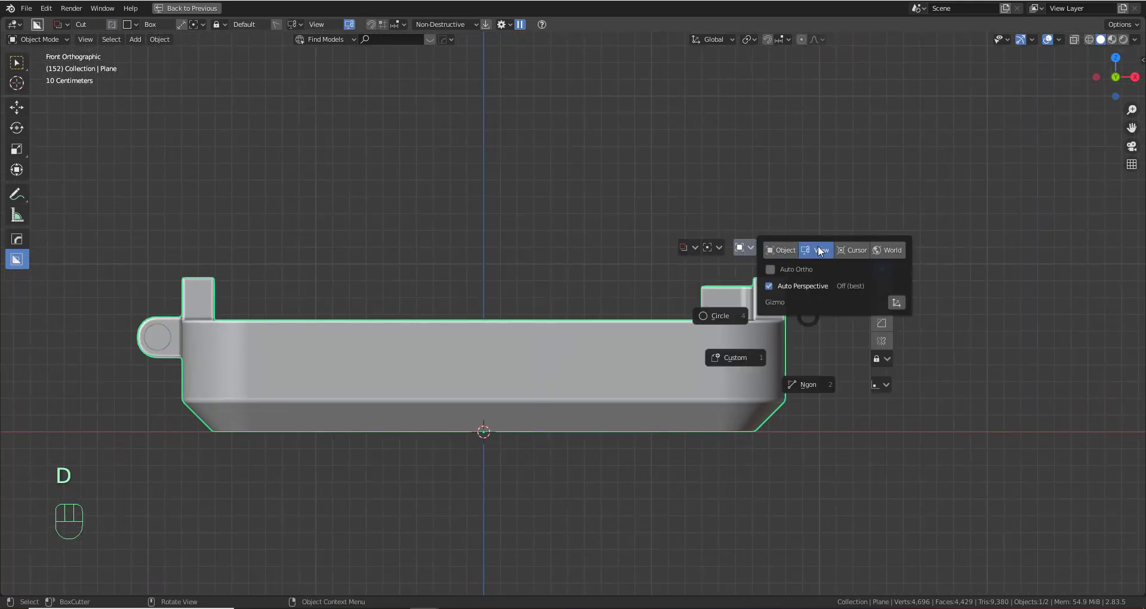
click(696, 249)
click(790, 247)
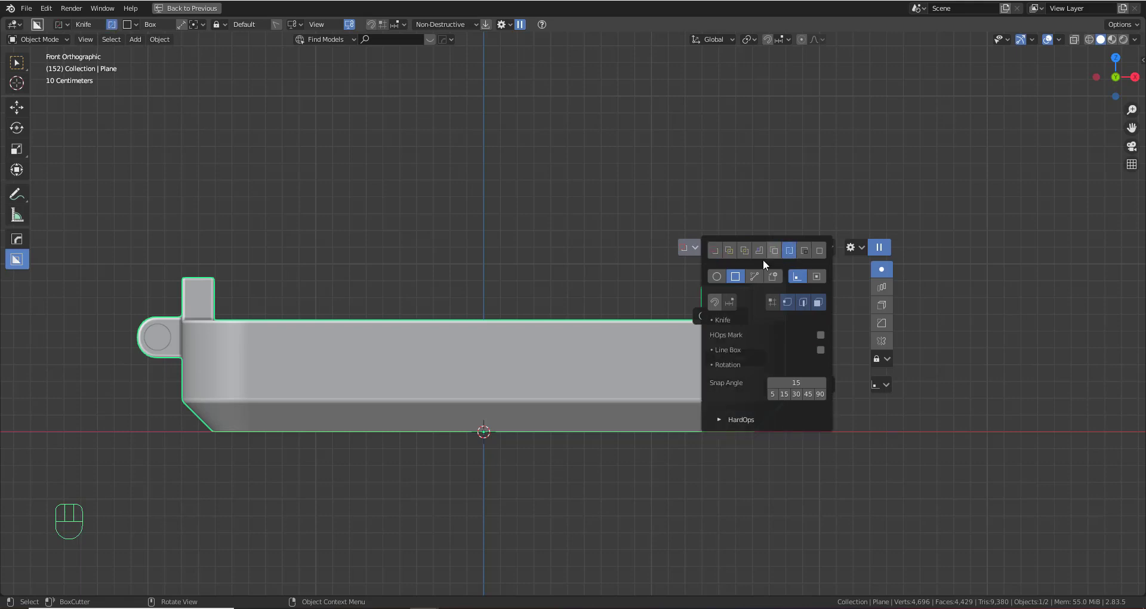
Knife a horizontal line across the base's walls a little below the rim, from the front view
mouse_move(105, 173)
mouse_down()
mouse_move(771, 359)
mouse_move(886, 340)
mouse_up()
scroll(417, 325, up, 2)
middle_drag(418, 324, 588, 314)
scroll(532, 338, down, 3)
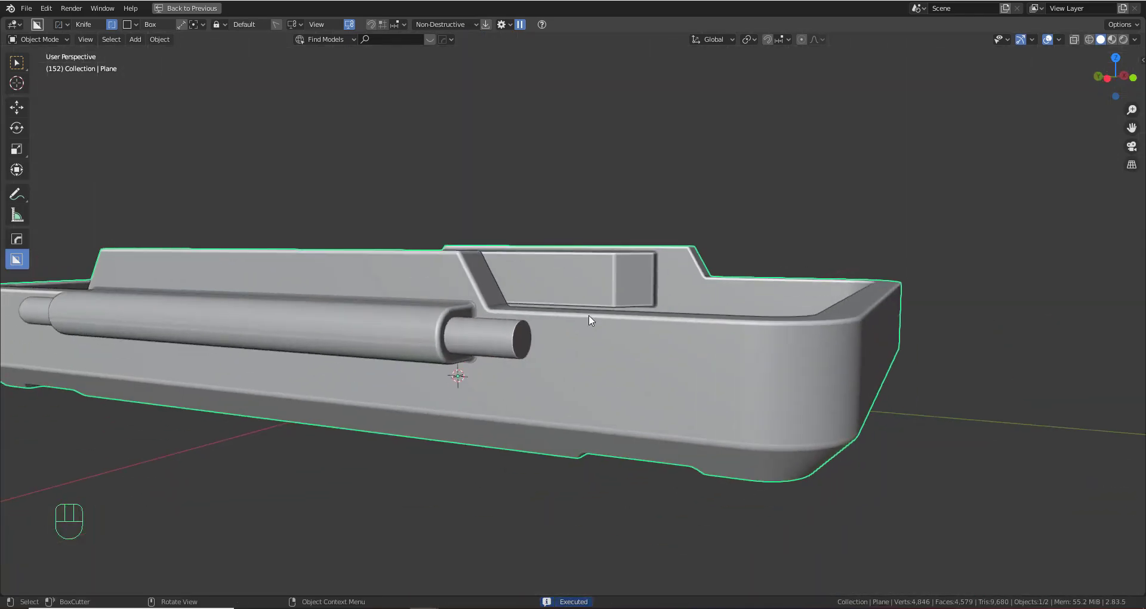
key(Tab)
scroll(590, 321, up, 3)
shift+middle_drag(512, 351, 614, 360)
key(Tab)
scroll(620, 321, down, 4)
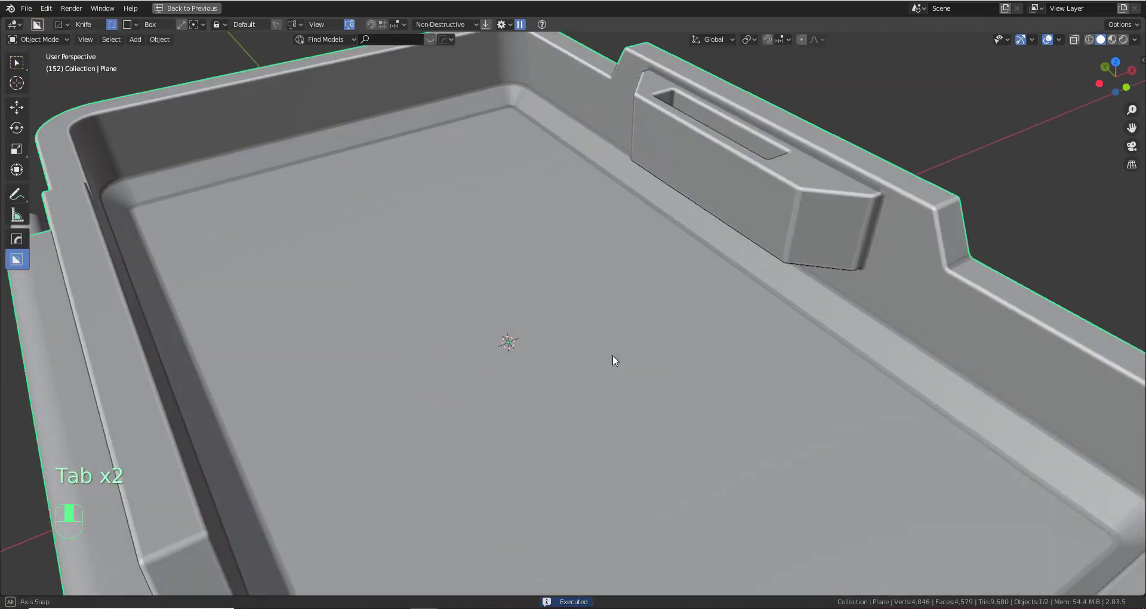
In Edit Mode, select the whole knifed edge loop running around the tray's inner wall and block
key(Tab)
shift+middle_drag(788, 369, 642, 361)
key(2)
click(760, 282)
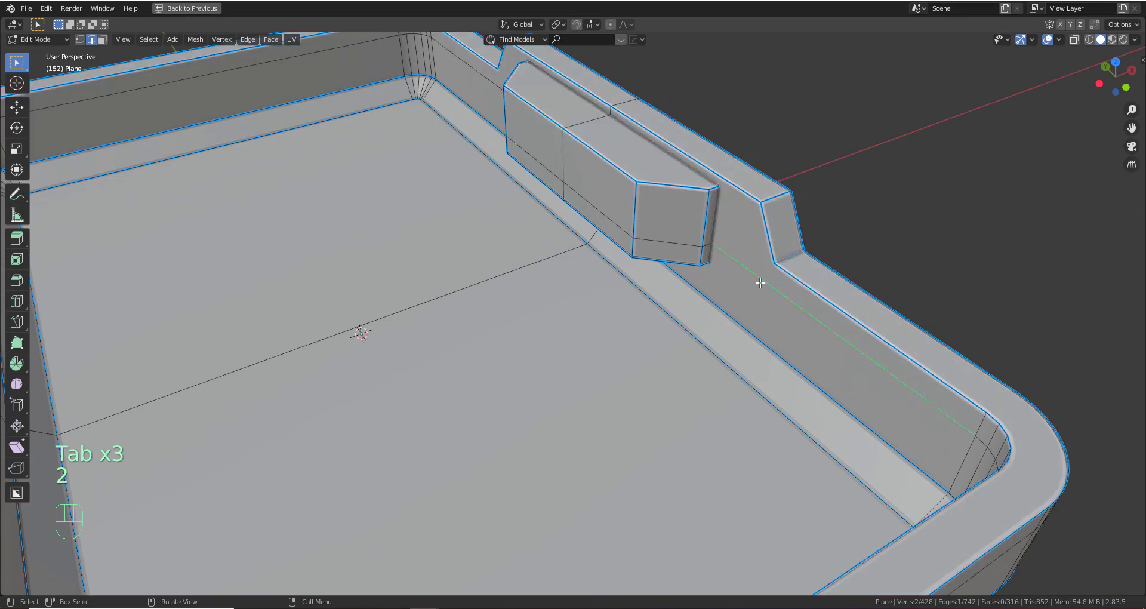
scroll(757, 284, down, 5)
middle_drag(757, 284, 632, 312)
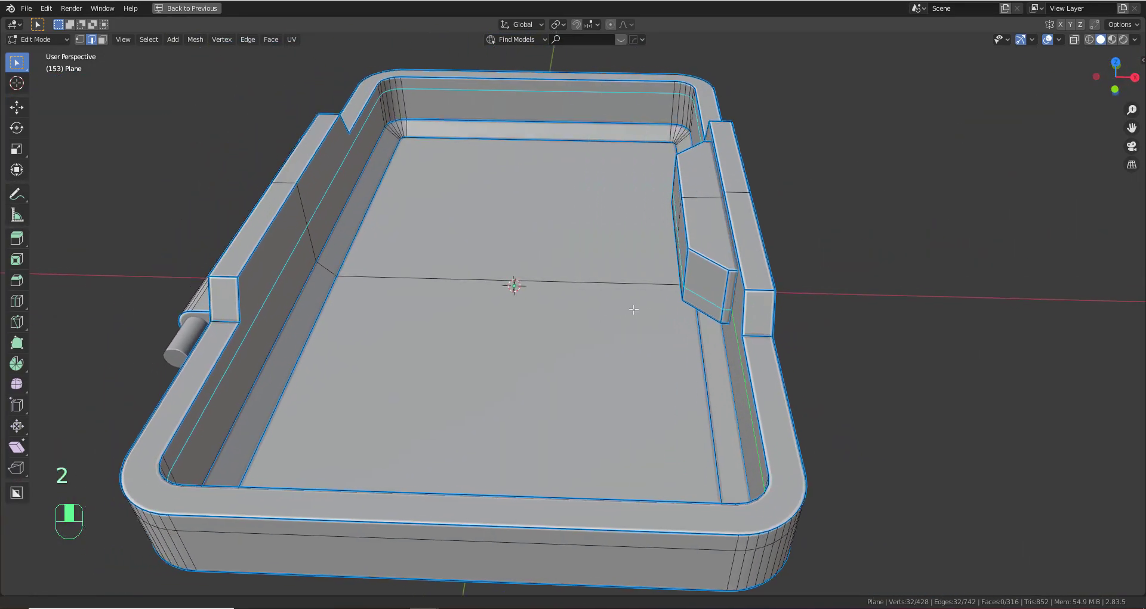
Duplicate the edge loop above the base, separate it into its own object, and select that object
key(shift+d)
click(692, 253)
shift+middle_drag(688, 251, 674, 362)
key(p)
click(673, 362)
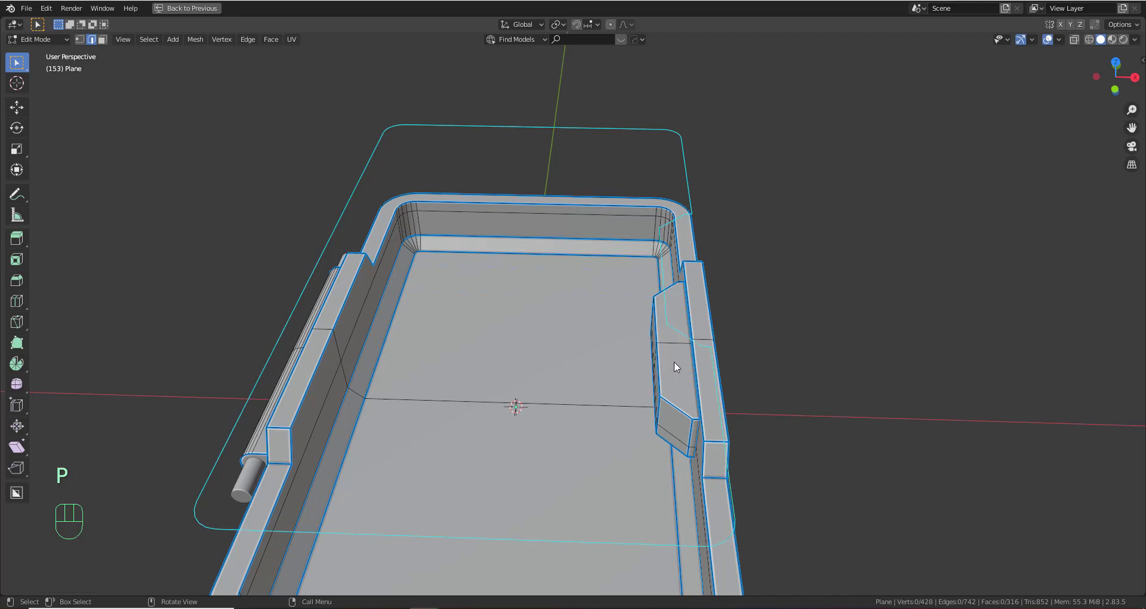
key(Tab)
click(667, 142)
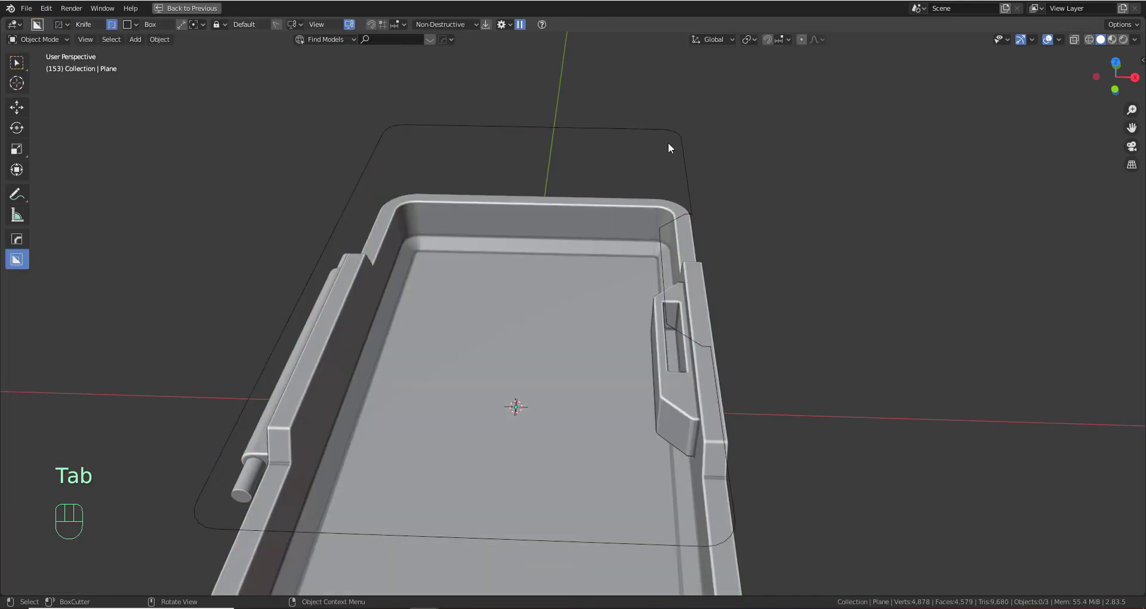
click(670, 127)
Fill the separated outline with a face to make a flat plate
key(Tab)
key(a)
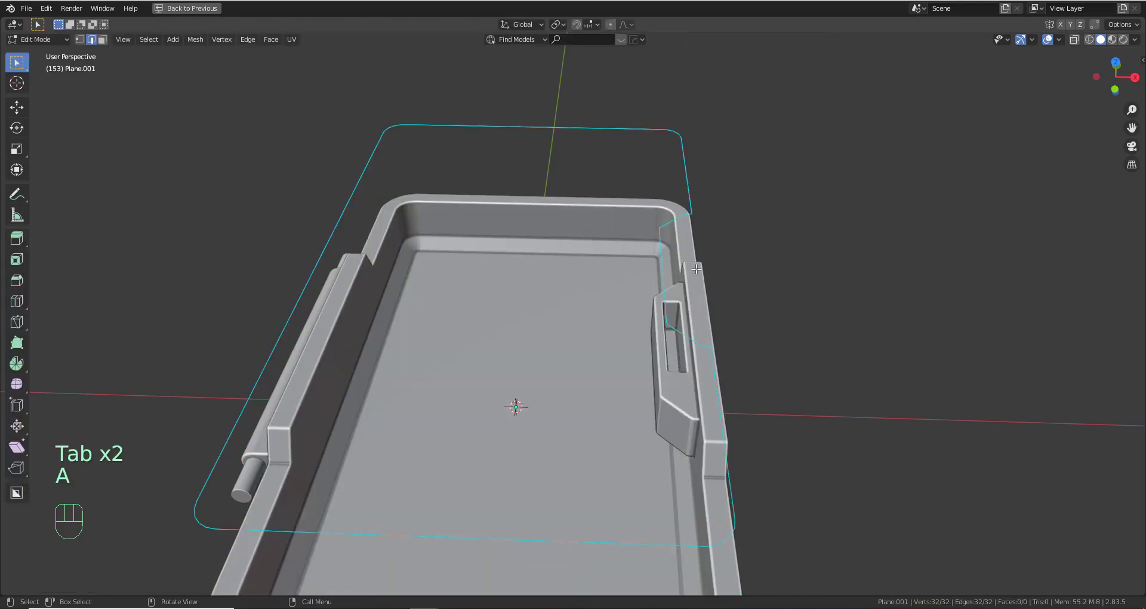
key(f)
middle_drag(696, 270, 670, 292)
key(Tab)
Add a Solidify modifier to the plate, thickening it upward into a deep solid insert
key(q)
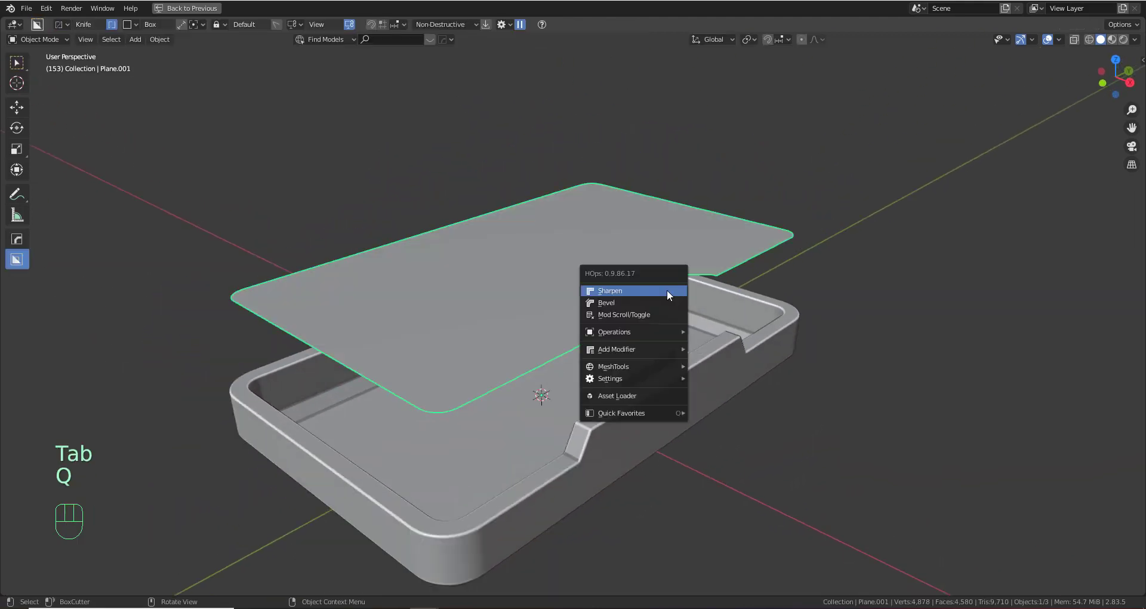
mouse_move(666, 352)
click(729, 360)
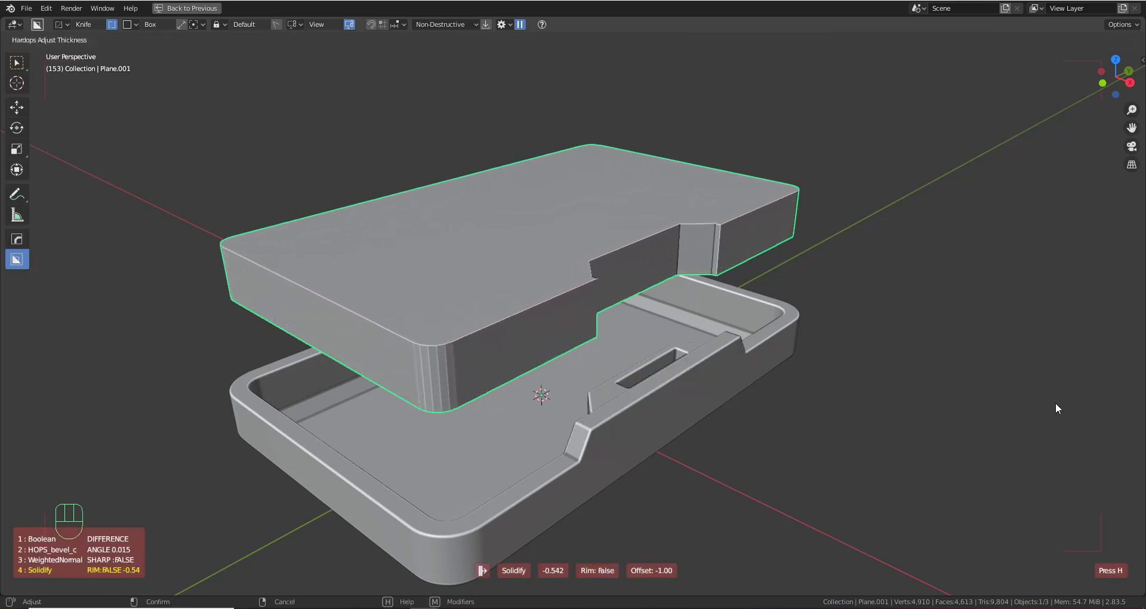
click(1044, 222)
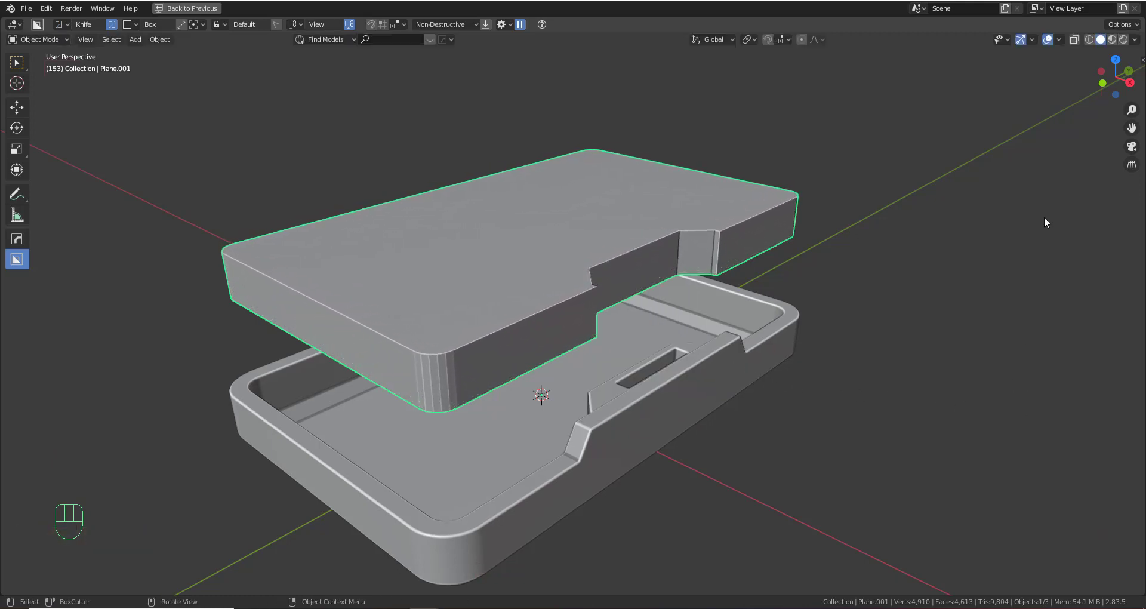
Lower the insert along Z into the base tray so its top sits just below the rim
click(1103, 83)
shift+middle_drag(569, 368, 458, 384)
key(g)
key(z)
click(714, 429)
scroll(562, 385, up, 2)
shift+middle_drag(457, 385, 546, 326)
scroll(579, 345, up, 1)
key(g)
key(z)
click(623, 280)
scroll(537, 272, down, 2)
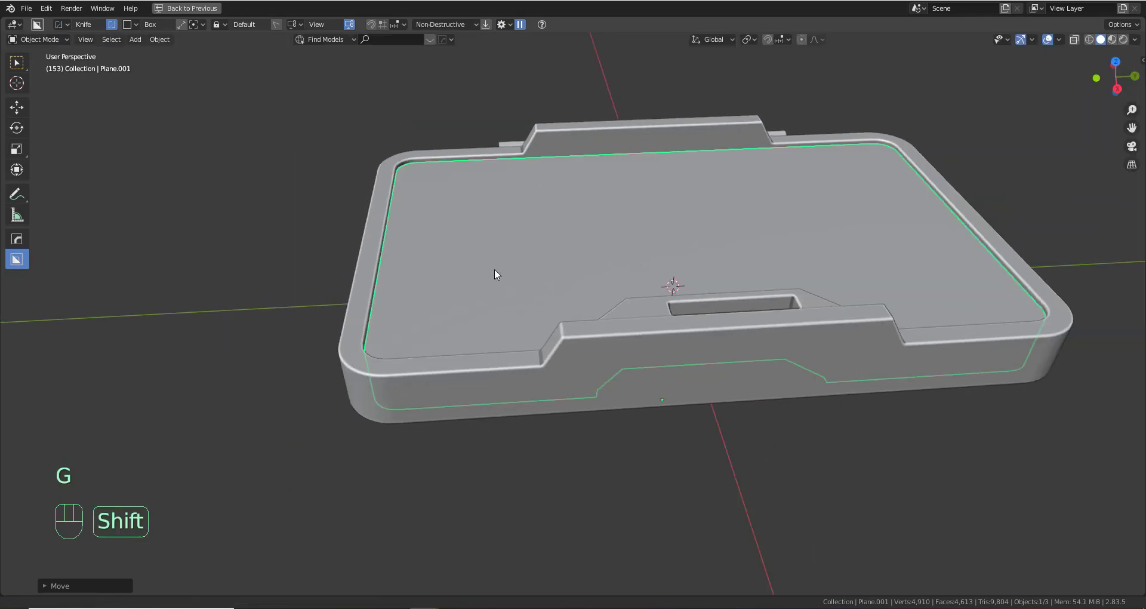
Enter the case base's mesh and select the strip of top faces running around its rim, including the raised sections
middle_drag(494, 269, 592, 357)
key(Tab)
key(Tab)
key(Tab)
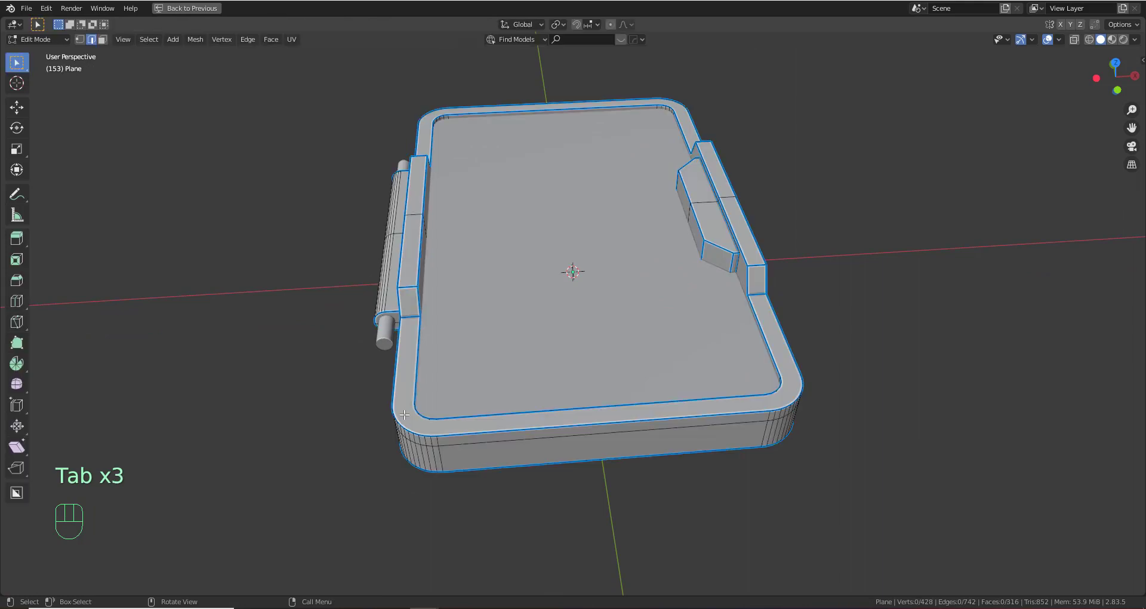
scroll(405, 415, up, 2)
shift+middle_drag(405, 414, 444, 403)
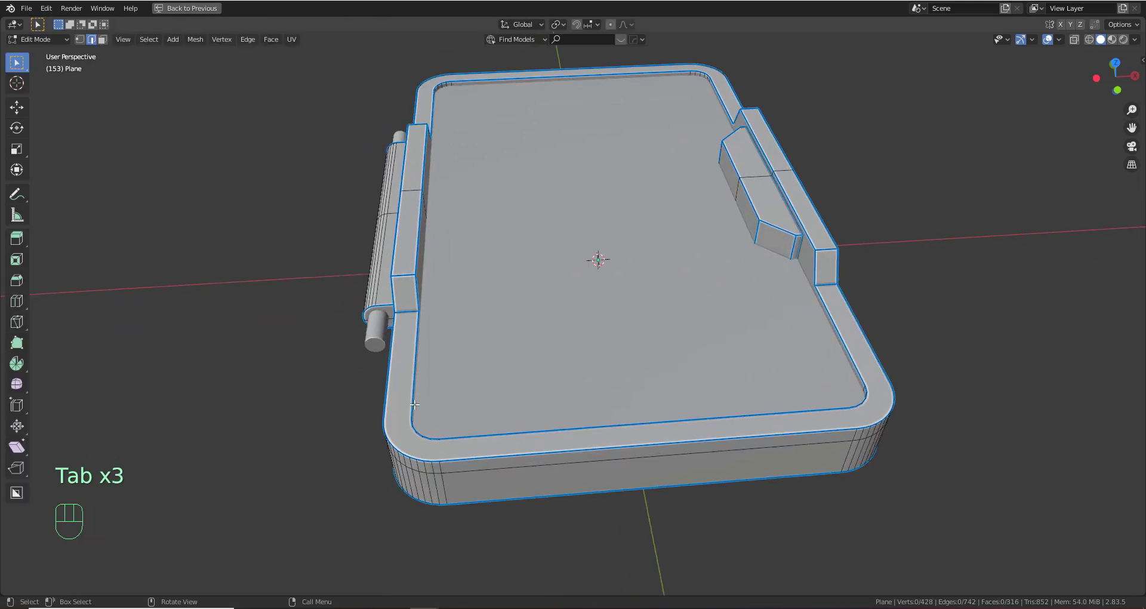
key(3)
click(403, 398)
alt+click(405, 377)
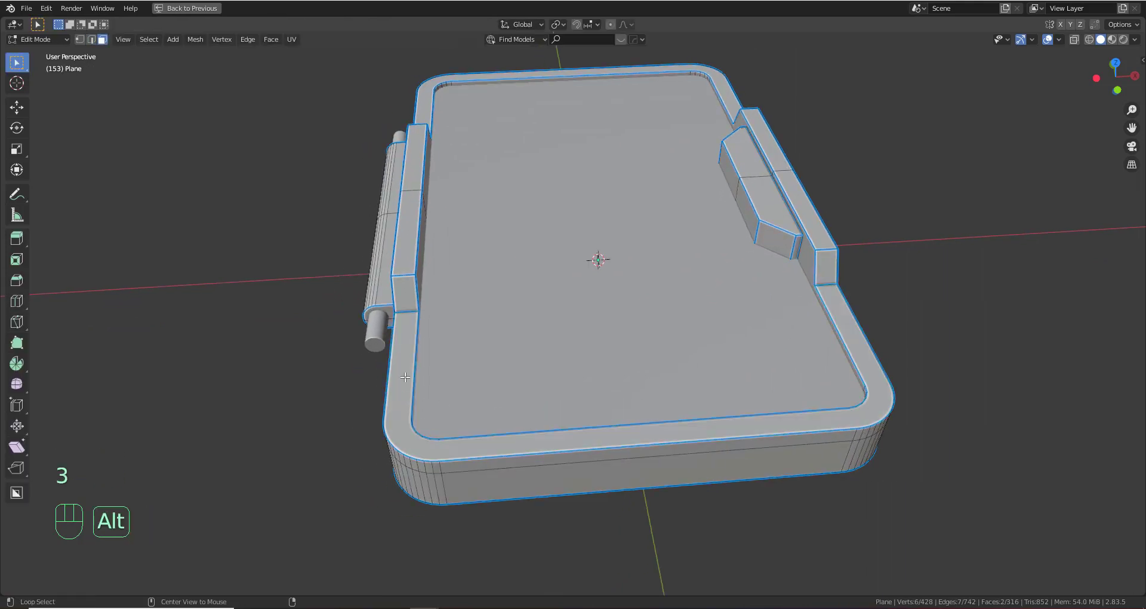
alt+click(408, 311)
shift+click(406, 336)
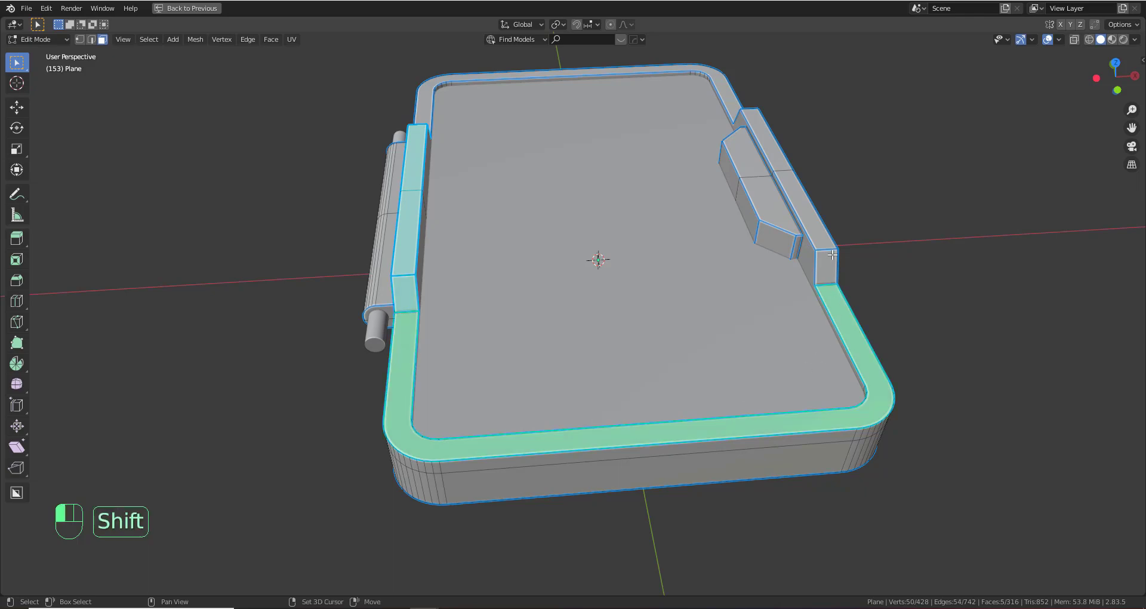
ctrl+click(729, 89)
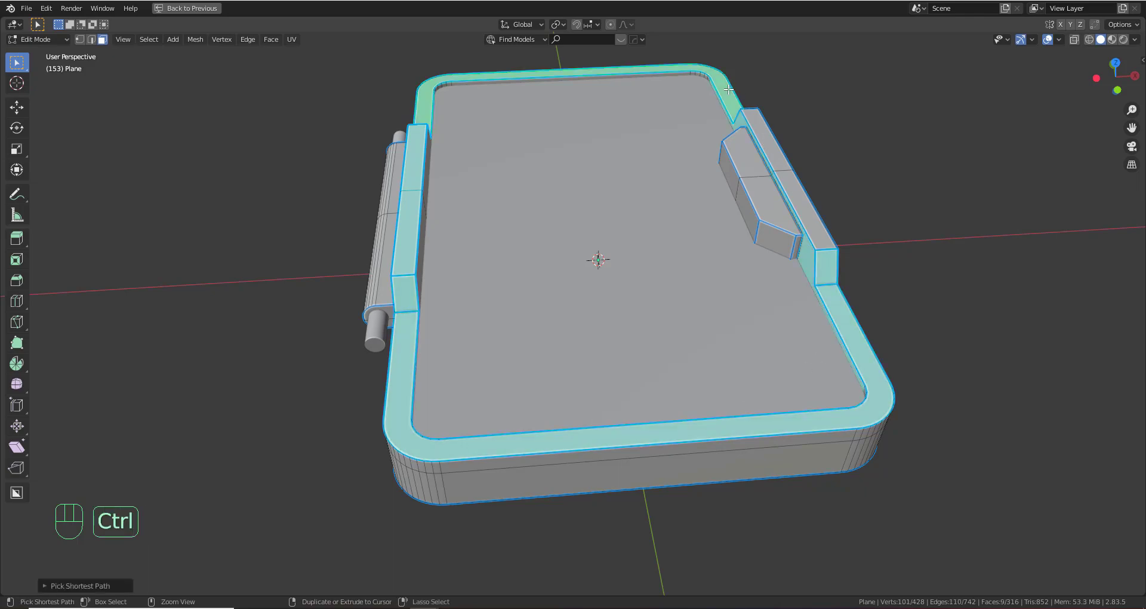
Try to inset the selected rim faces after adding another latch-side face to the selection
scroll(775, 250, down, 2)
middle_drag(775, 250, 685, 274)
scroll(685, 274, up, 2)
scroll(576, 341, up, 2)
shift+middle_drag(702, 406, 947, 401)
shift+click(584, 345)
key(i)
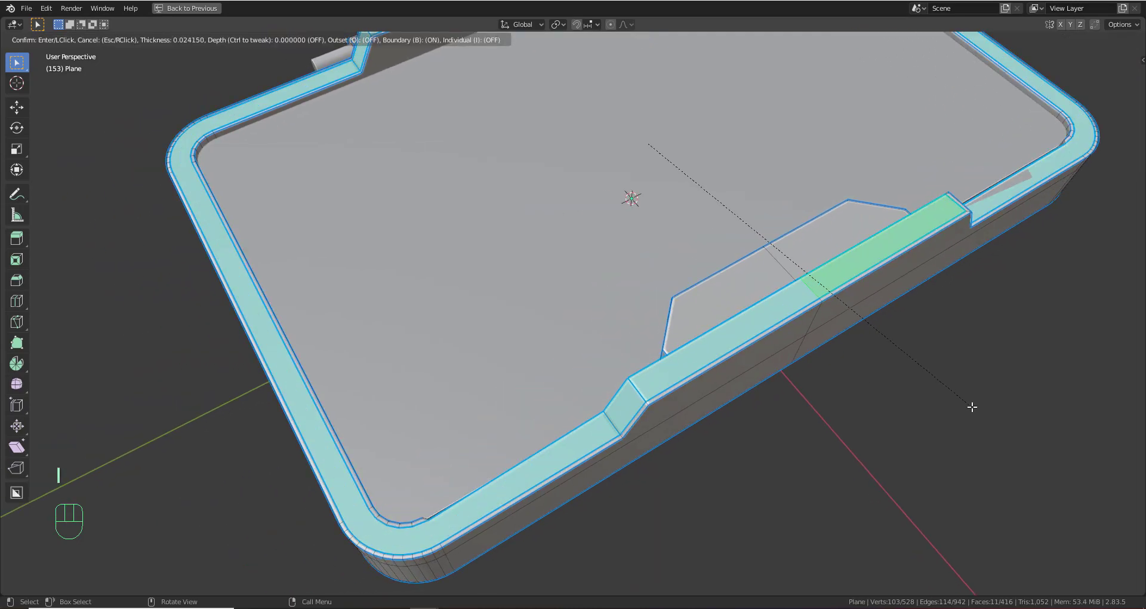
right_click(968, 405)
Inset the selected top faces of the rim by about 0.043 m
middle_drag(707, 398, 819, 386)
shift+middle_drag(819, 386, 680, 365)
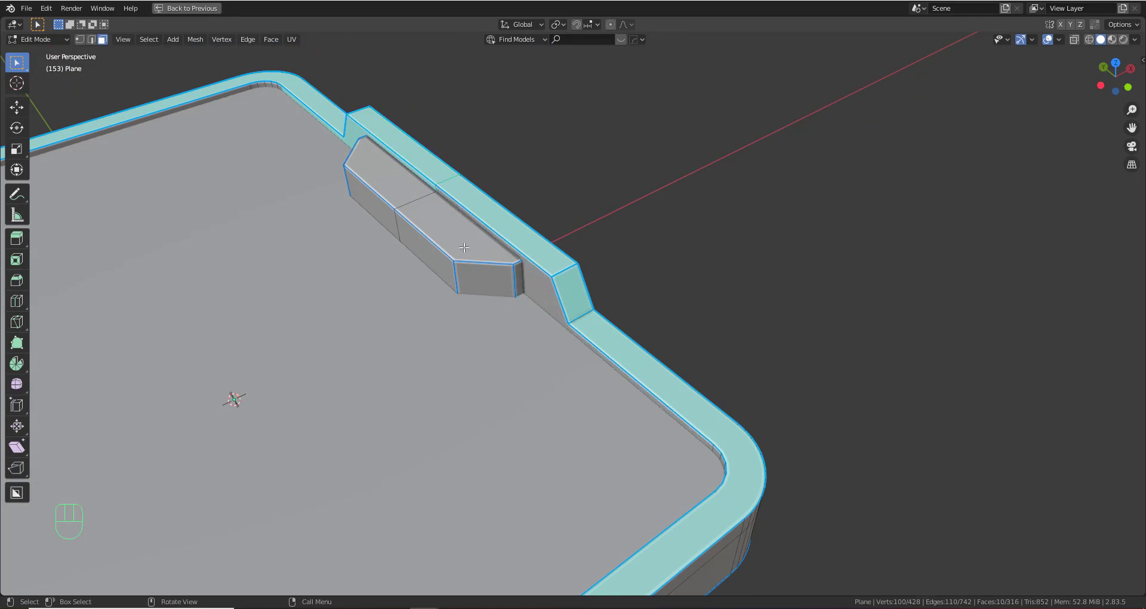
scroll(340, 163, down, 4)
middle_drag(469, 325, 358, 325)
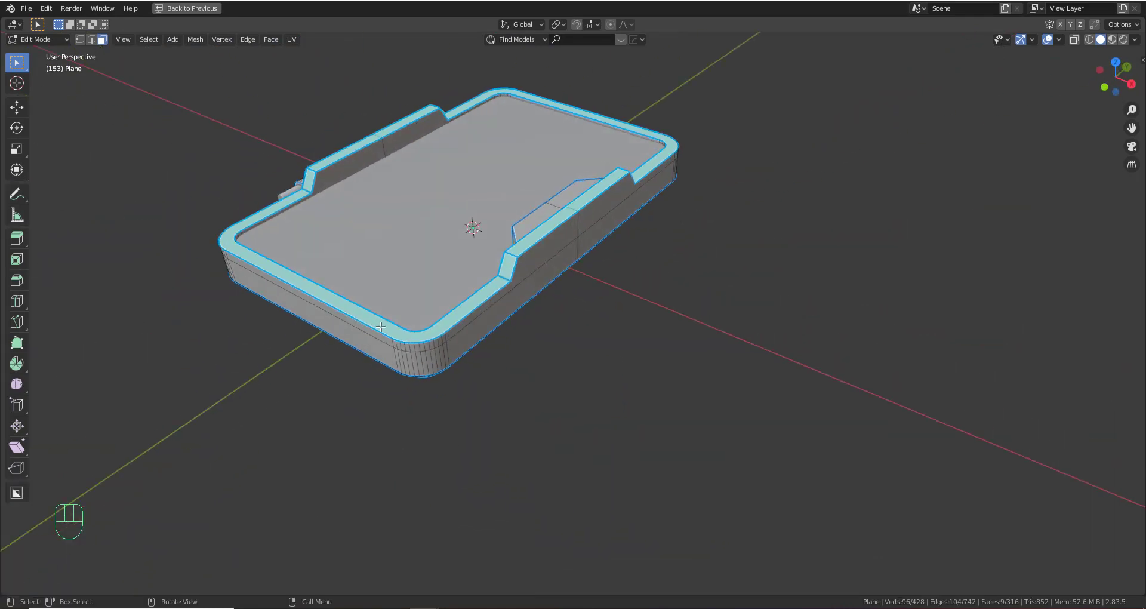
scroll(513, 364, up, 3)
shift+middle_drag(522, 367, 652, 451)
scroll(753, 467, up, 1)
middle_drag(753, 467, 870, 450)
key(i)
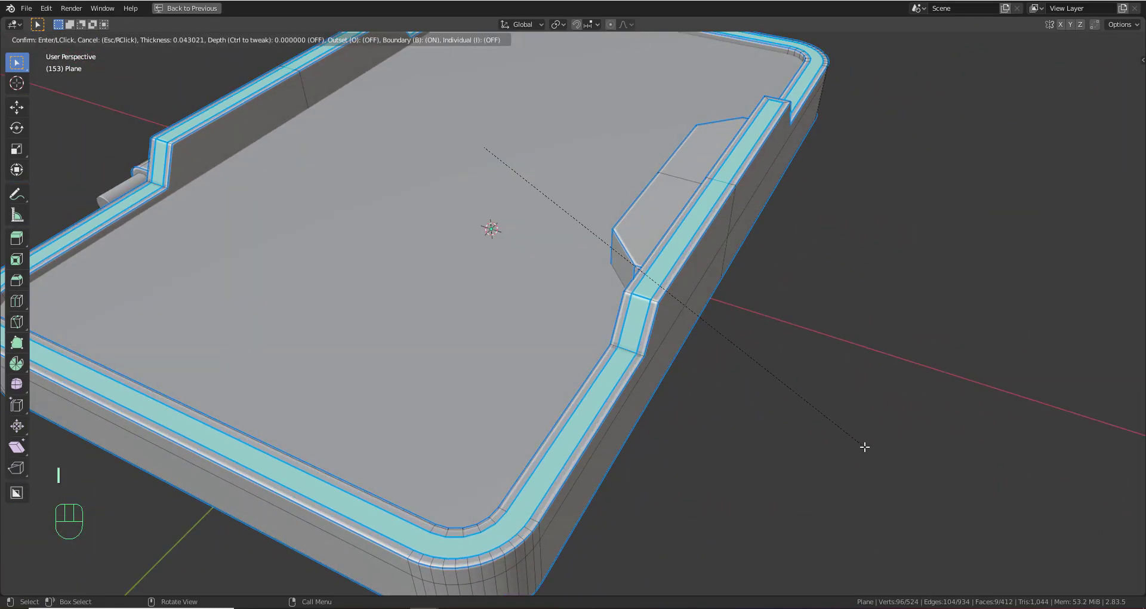
click(865, 447)
Extrude the inset rim faces about 0.075 m down to cut a groove along the rim
shift+middle_drag(746, 419, 860, 357)
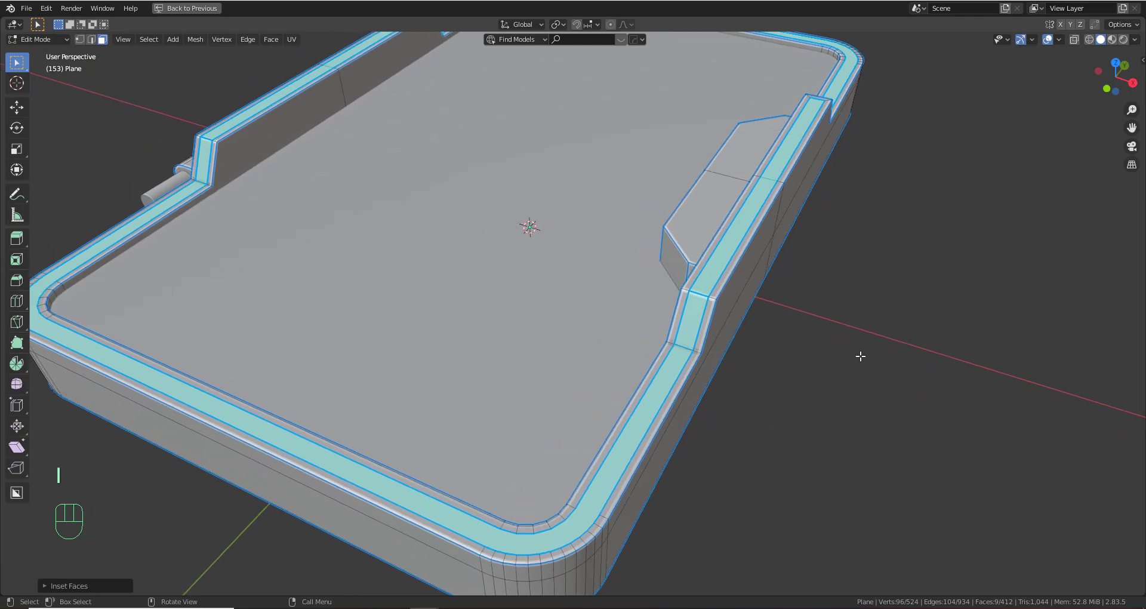
key(e)
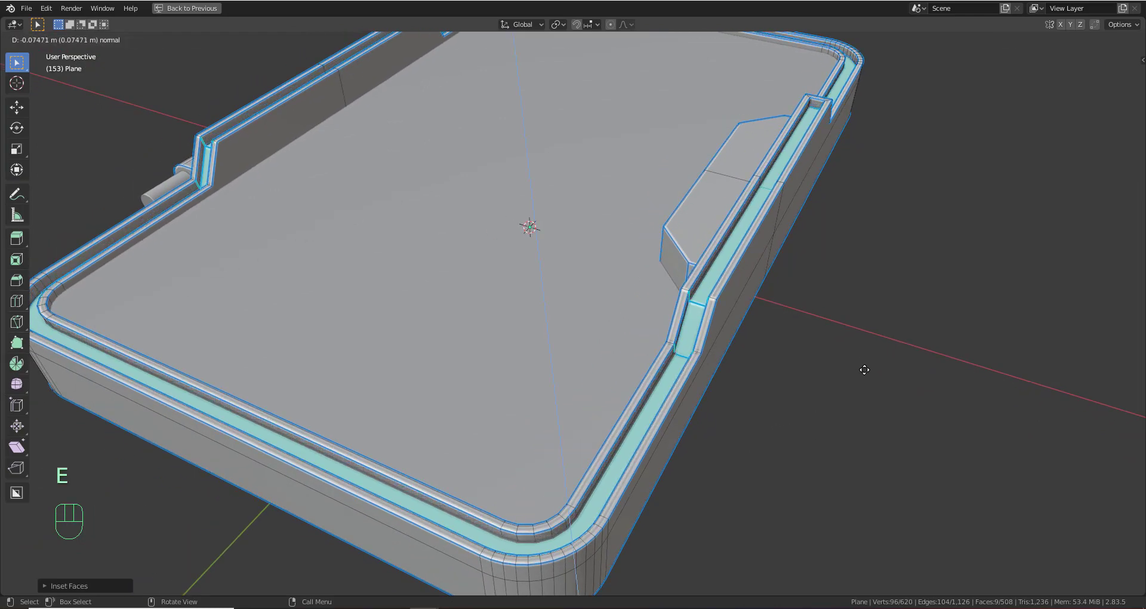
click(859, 369)
middle_drag(846, 366, 686, 343)
scroll(649, 422, up, 4)
shift+middle_drag(650, 422, 721, 404)
scroll(663, 404, down, 4)
scroll(614, 420, up, 5)
scroll(694, 413, down, 5)
key(Tab)
scroll(691, 414, up, 2)
key(Tab)
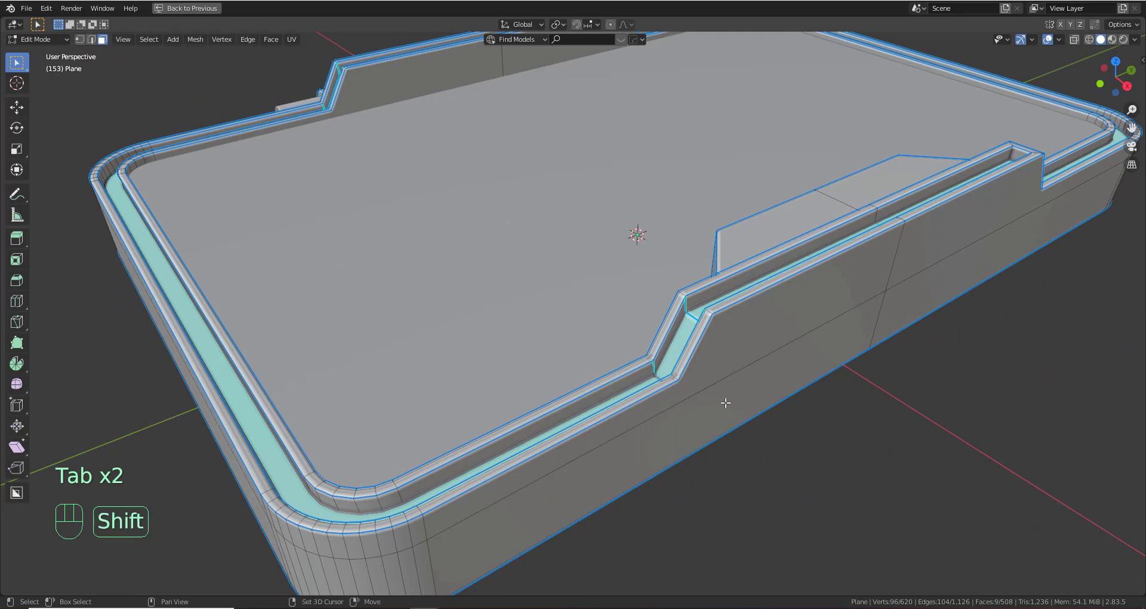
Duplicate the groove's bottom faces slightly upward along Z, separate them into their own object, and select it
key(shift+d)
key(z)
click(727, 398)
key(p)
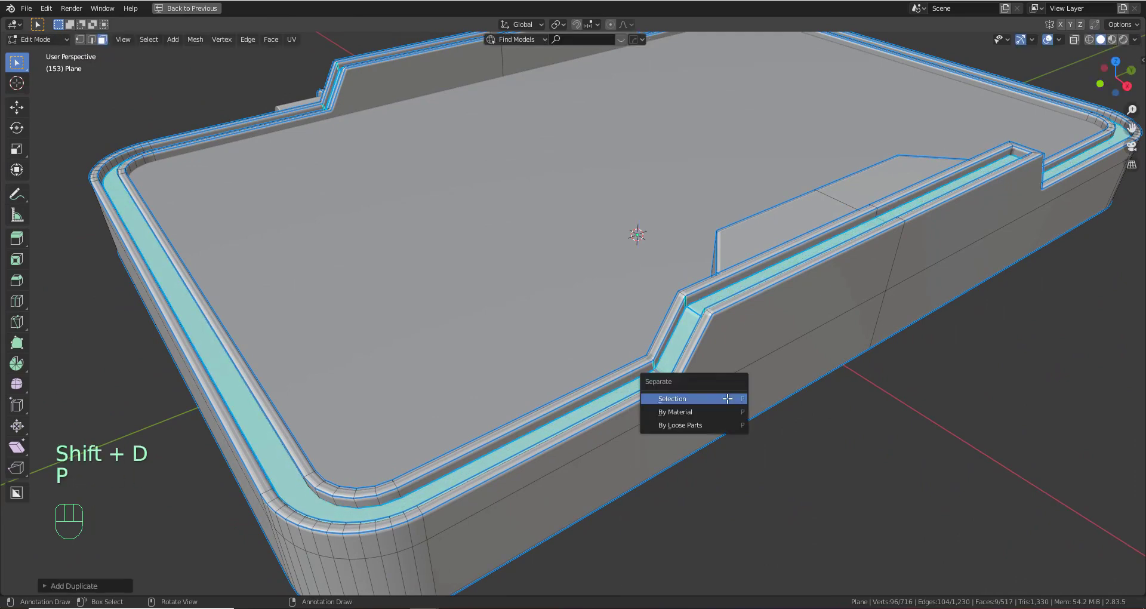
click(727, 397)
key(Tab)
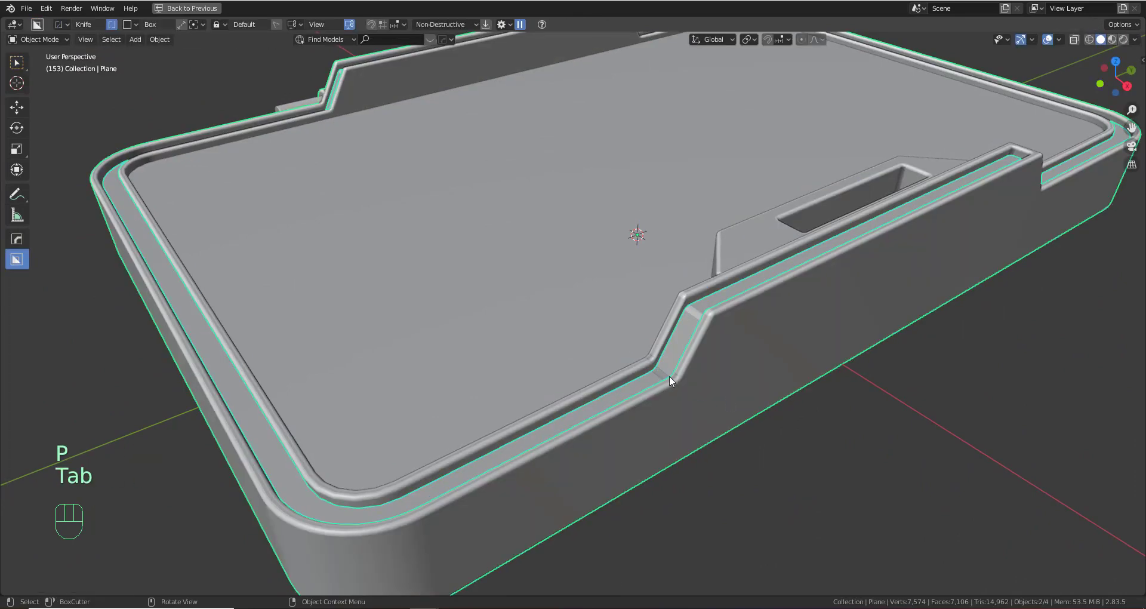
key(Tab)
key(Tab)
click(676, 352)
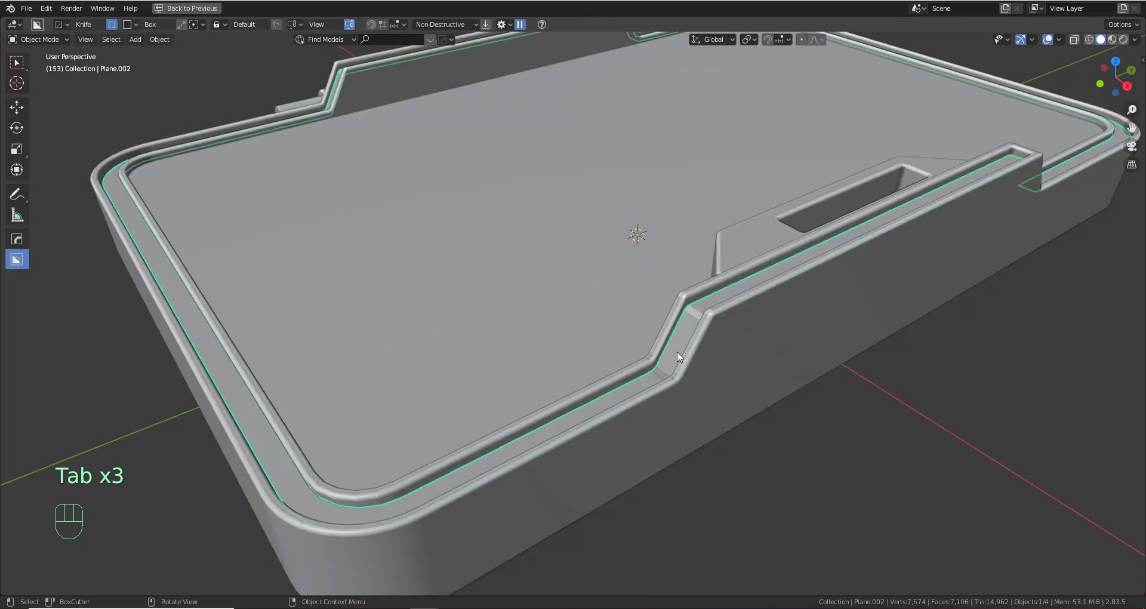
Add a Solidify modifier with -0.093 m thickness to the separated strip and place it before Weighted Normal
key(q)
click(832, 362)
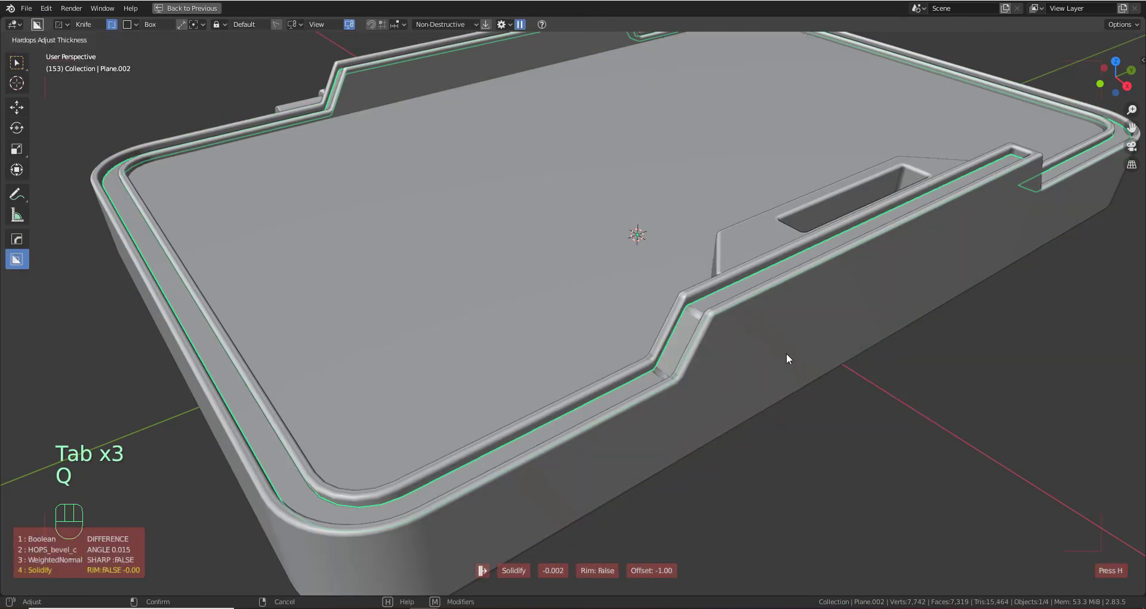
click(836, 357)
key(ctrl+grave)
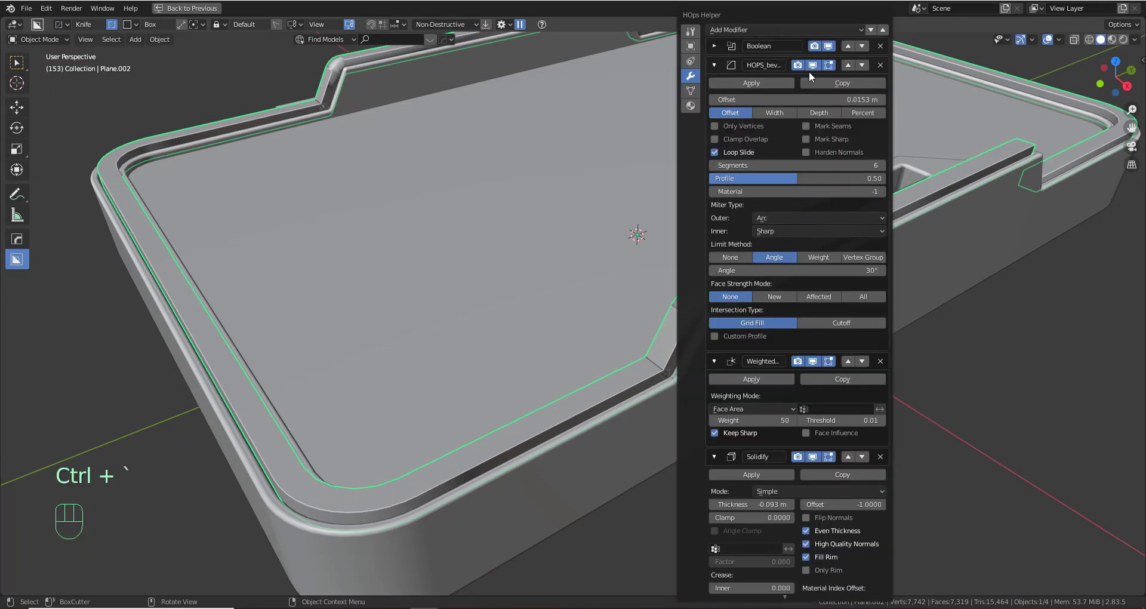
click(847, 458)
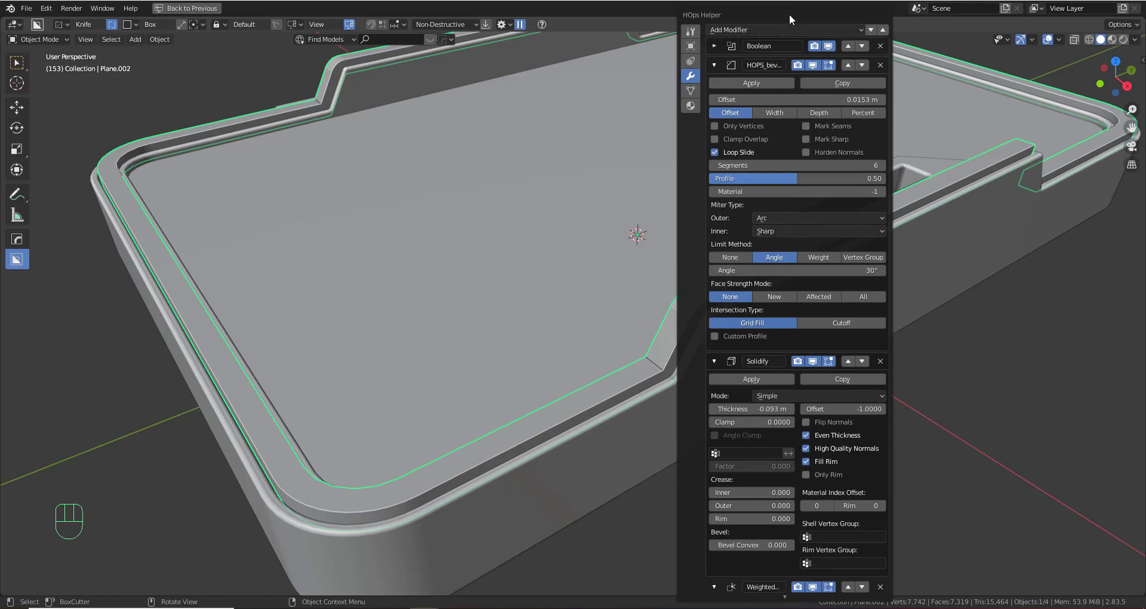
drag(789, 13, 949, 14)
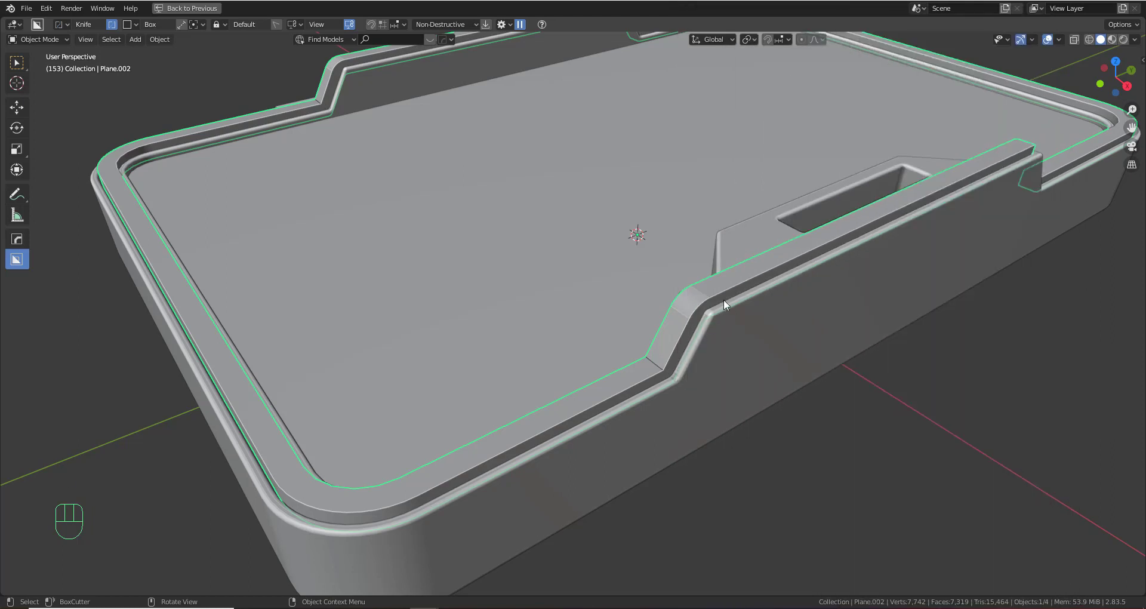
Sharpen the rim strip with its modifiers applied to give it bevelled edges, then deselect it
key(q)
ctrl+click(707, 246)
scroll(739, 298, up, 3)
shift+middle_drag(733, 306, 701, 313)
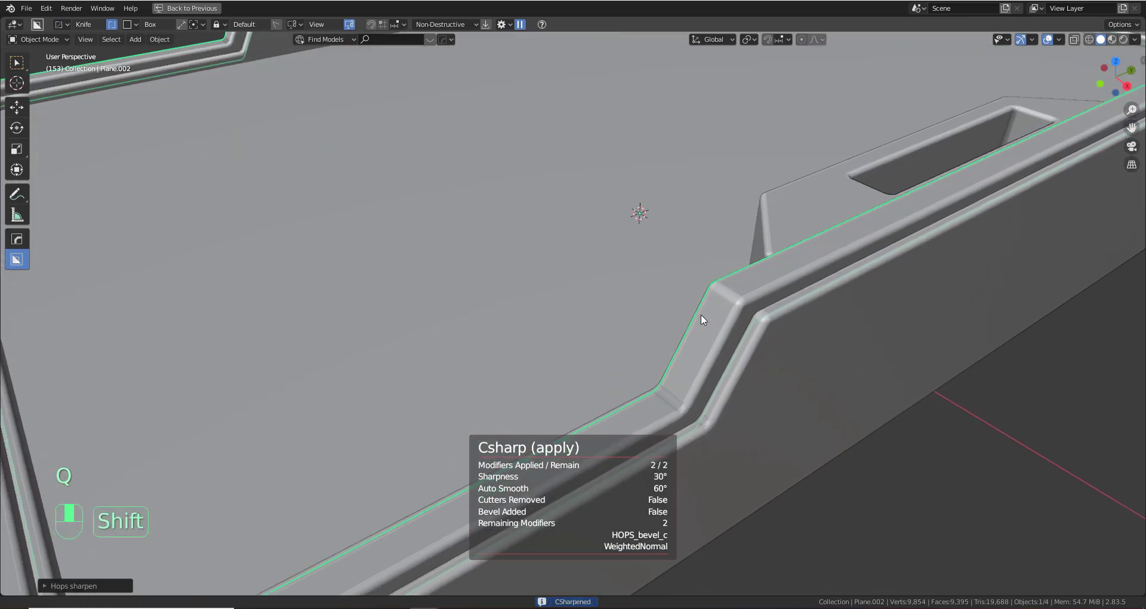
scroll(700, 314, down, 5)
click(854, 371)
Examine the strip and groove around the whole rim, especially at the sloped transitions on the latch side
middle_drag(854, 371, 603, 351)
scroll(690, 350, down, 4)
scroll(710, 365, up, 2)
scroll(690, 420, up, 3)
middle_drag(708, 362, 664, 335)
scroll(746, 380, up, 3)
scroll(726, 367, down, 5)
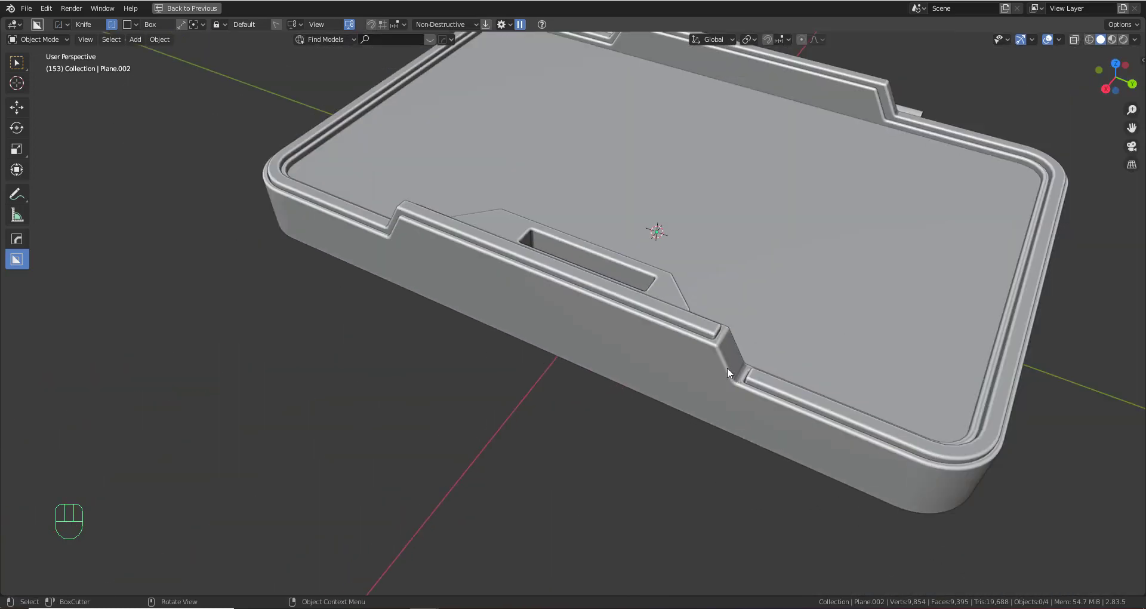
middle_drag(727, 367, 685, 359)
scroll(666, 386, up, 2)
scroll(666, 386, down, 1)
Undo the sharpened strip, its separation, the groove and the inset, back to the selected rim faces
key(ctrl+z)
key(ctrl+z)
key(ctrl+z)
key(ctrl+z)
key(ctrl+z)
key(ctrl+z)
key(ctrl+z)
key(ctrl+z)
key(ctrl+z)
key(ctrl+z)
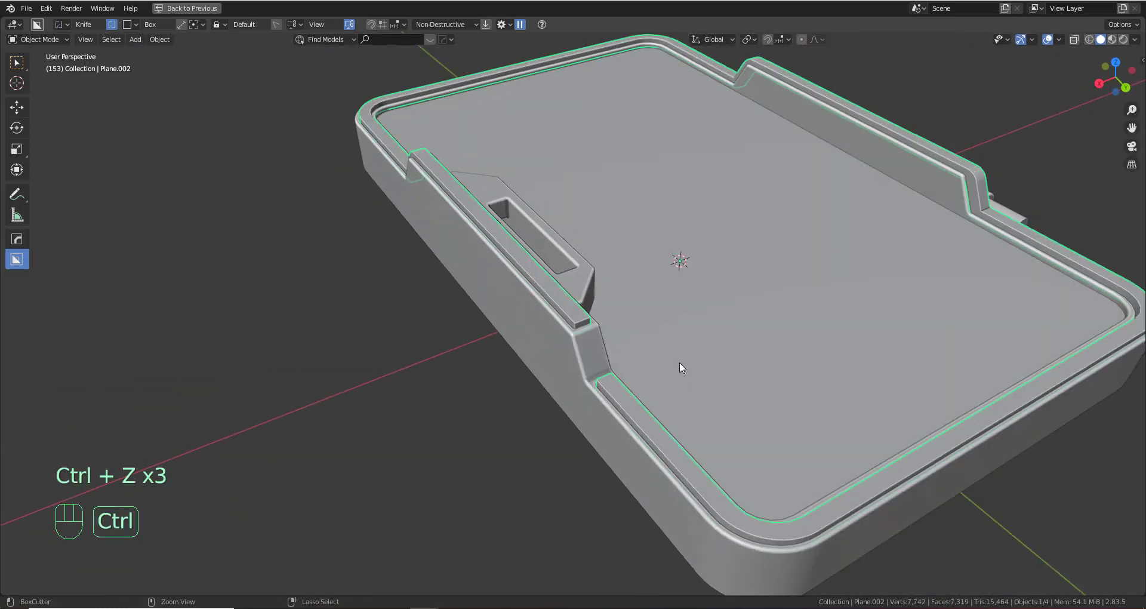
key(ctrl+z)
key(ctrl+z)
key(ctrl+z)
key(ctrl+z)
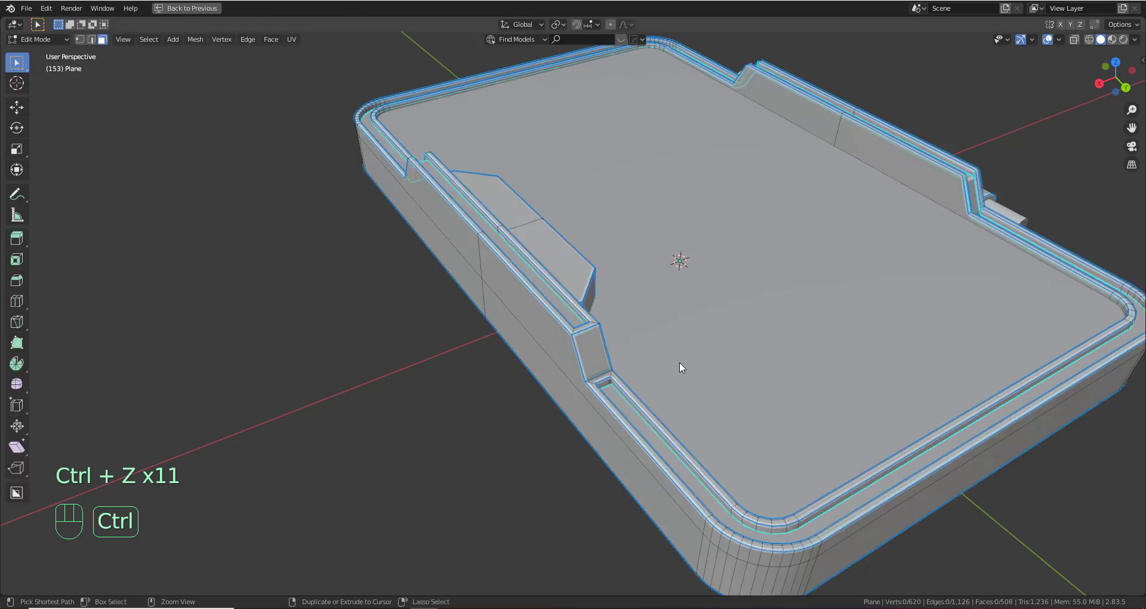
key(ctrl+z)
key(ctrl+z)
key(ctrl+z)
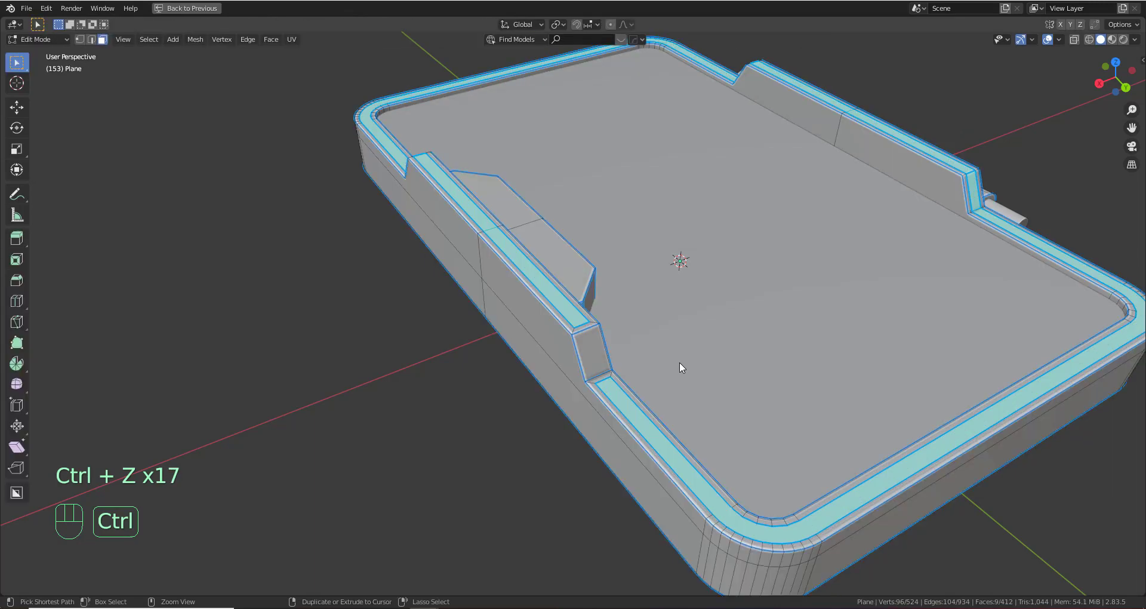
key(ctrl+z)
Inset the rim faces, including the missed sloped latch-side face, by about 0.045 m and extrude them down into a groove
shift+click(595, 349)
middle_drag(595, 349, 745, 404)
key(i)
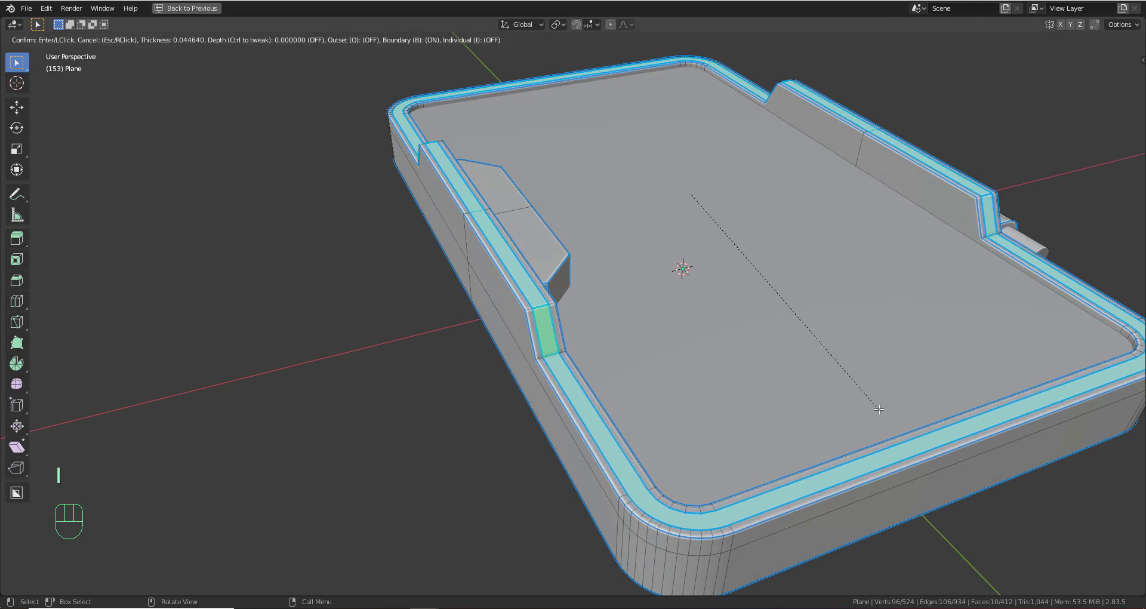
click(878, 409)
key(e)
click(836, 370)
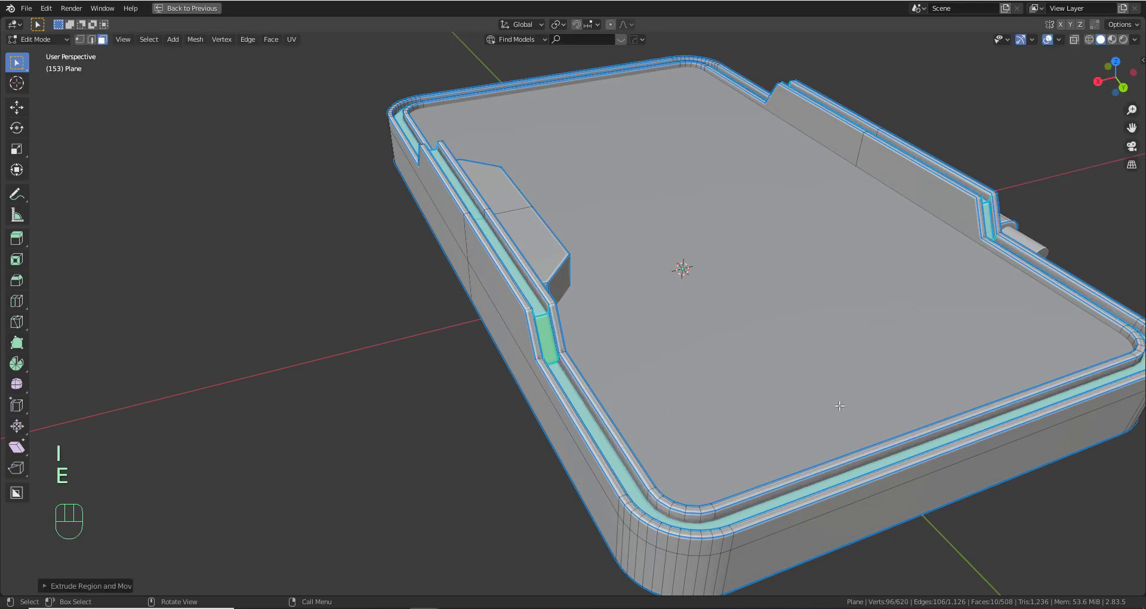
Duplicate the complete groove floor, raise the copy along Z, separate it into its own object, and select it
key(shift+d)
key(shift)
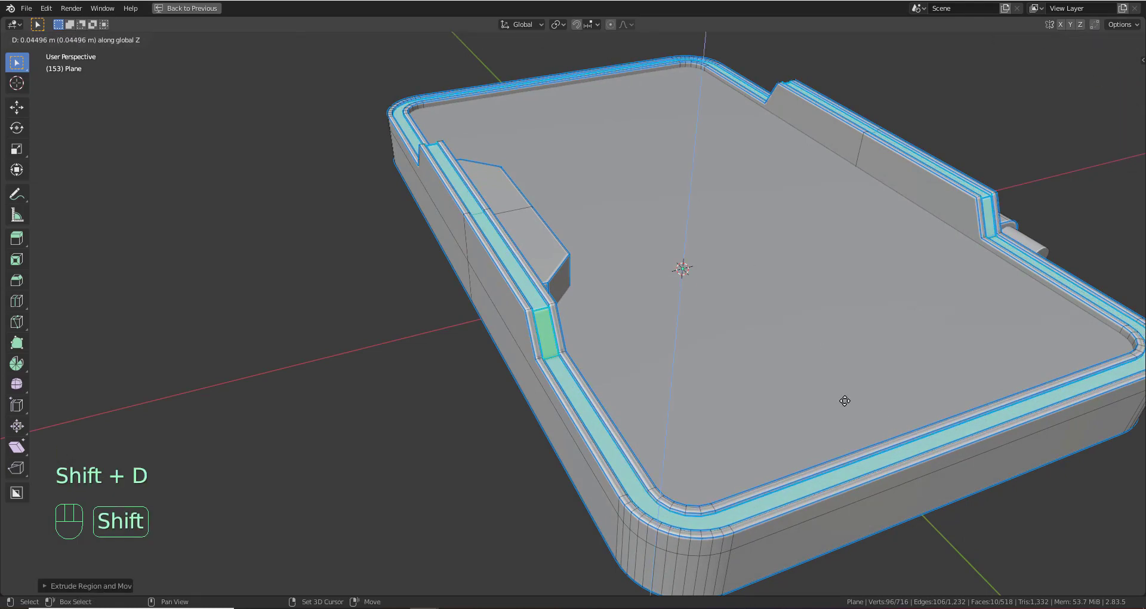
click(848, 416)
key(p)
click(847, 416)
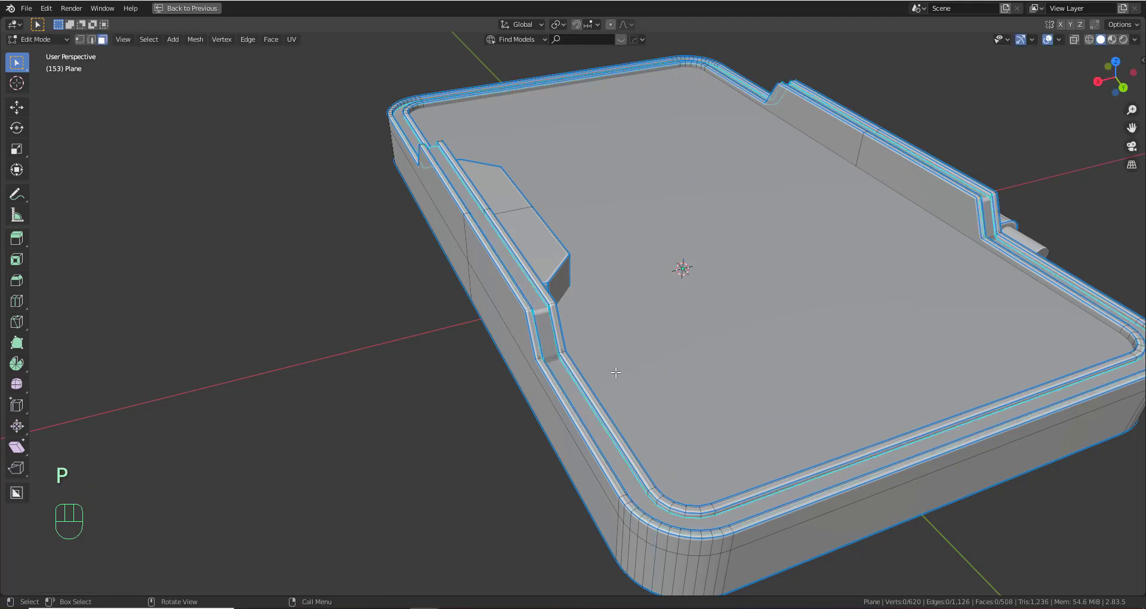
key(Tab)
click(561, 371)
Thicken the new rim strip with a Solidify modifier of -0.072 m, placed before Weighted Normal in the stack
key(q)
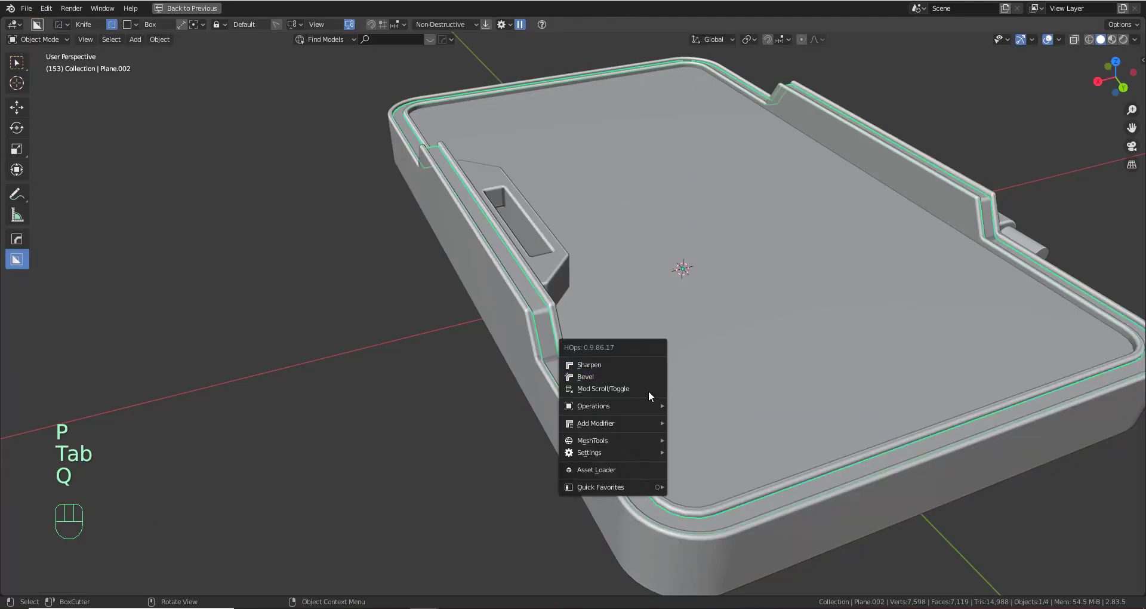
mouse_move(647, 410)
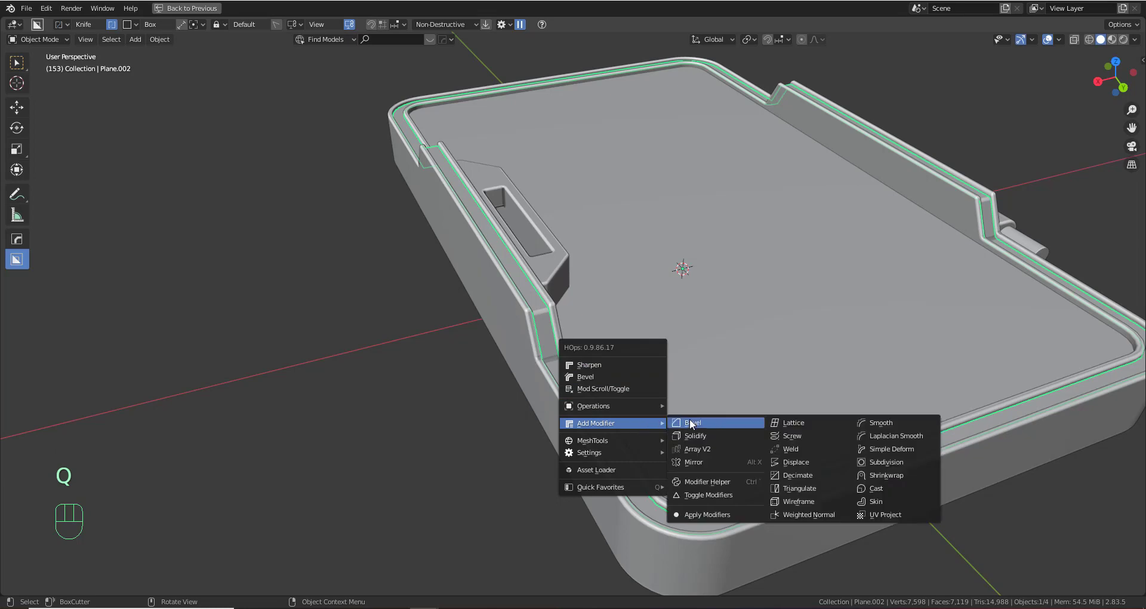
click(714, 441)
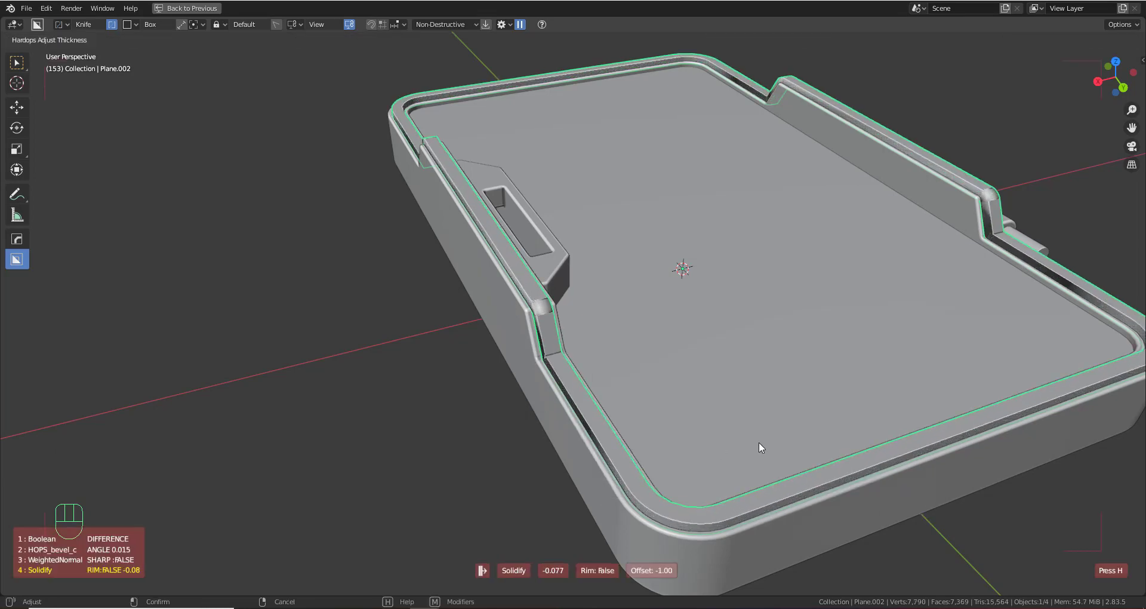
click(758, 441)
middle_drag(339, 385, 775, 299)
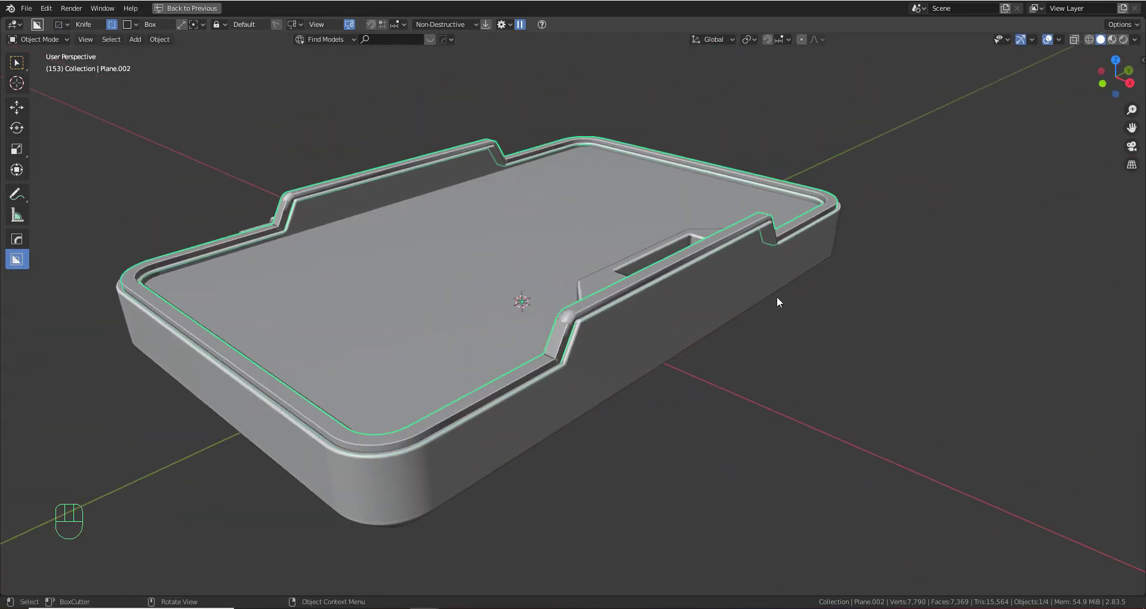
key(ctrl+grave)
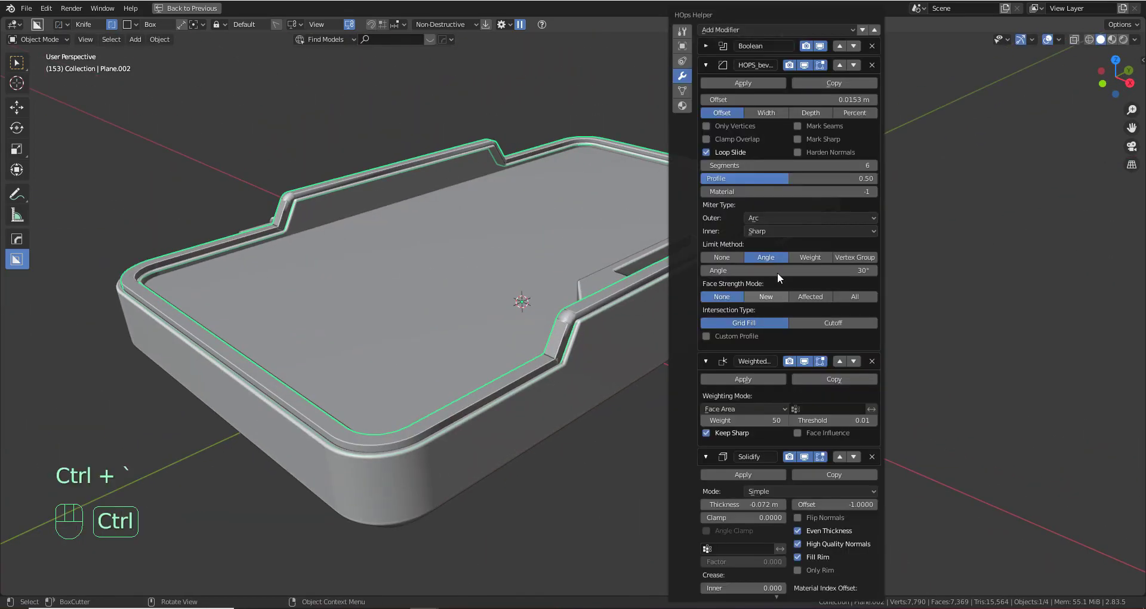
click(842, 457)
Sharpen the thickened strip to bevel its edges
middle_drag(815, 277, 691, 280)
key(q)
click(681, 206)
middle_drag(678, 243, 606, 324)
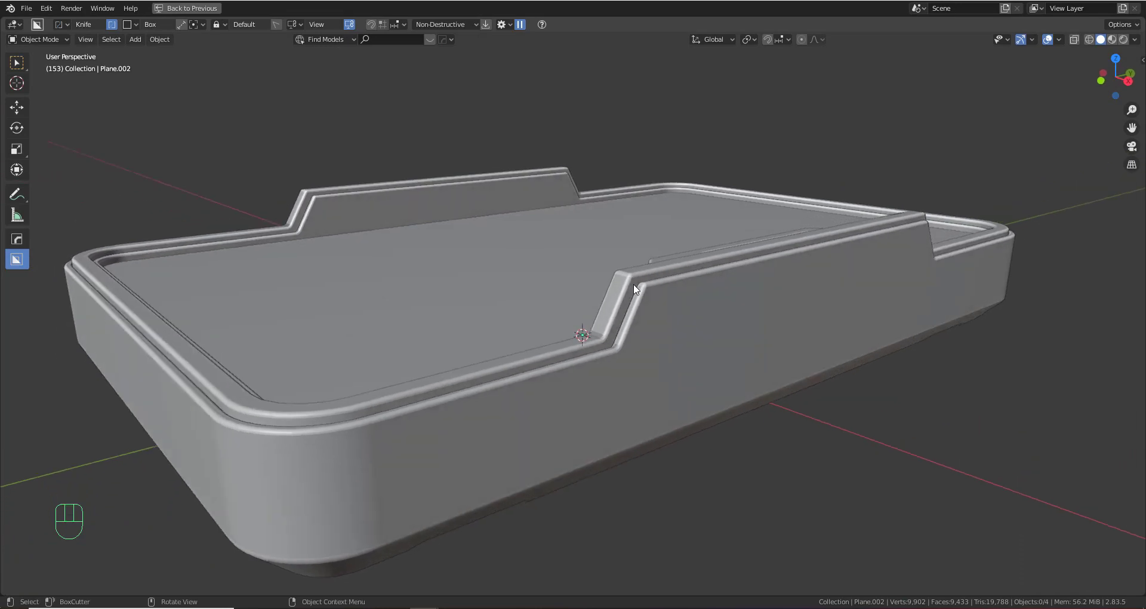
Lower the seal strip into the base's rim groove along Z by about 0.027 m
click(606, 325)
key(g)
key(z)
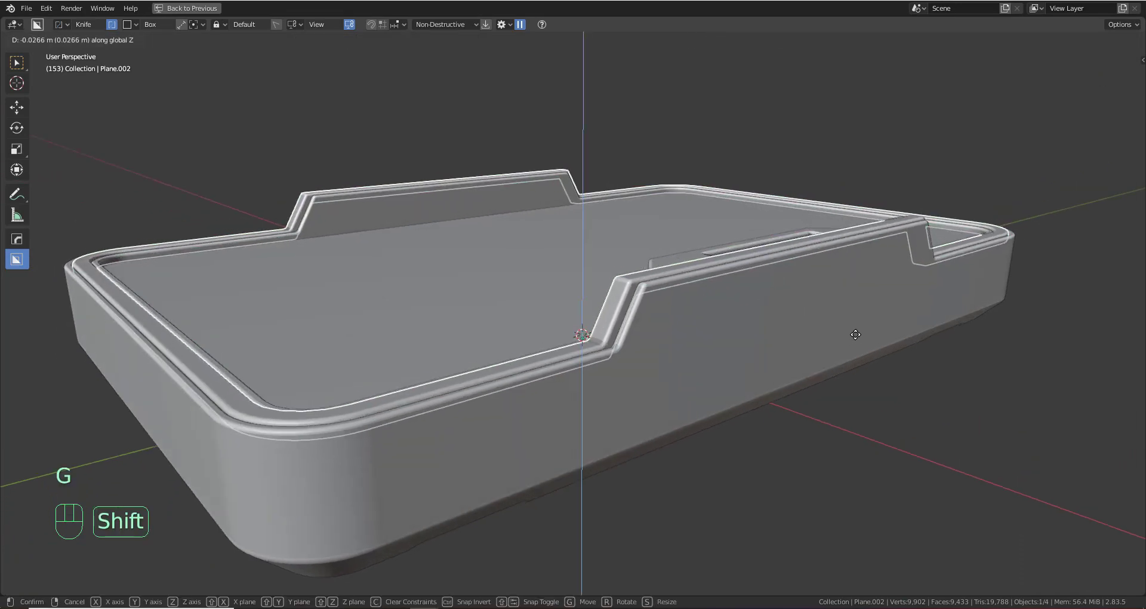
click(851, 332)
Scale the seal strip's sloped faces on both the latch and hinge sides along global Y
middle_drag(850, 331, 662, 346)
key(Tab)
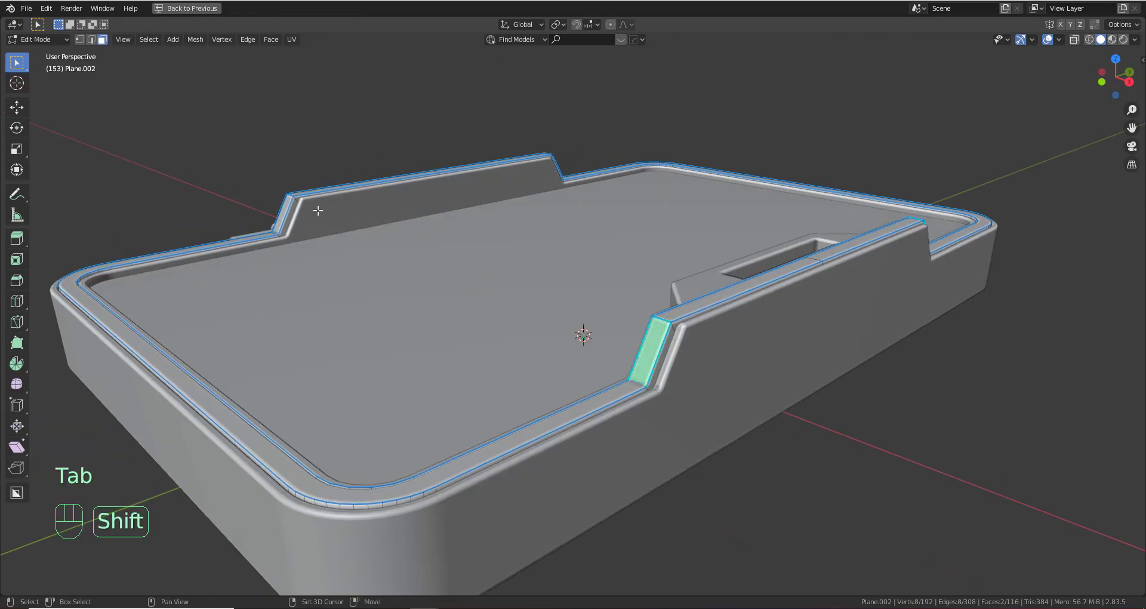
shift+click(284, 213)
middle_drag(284, 213, 904, 264)
key(s)
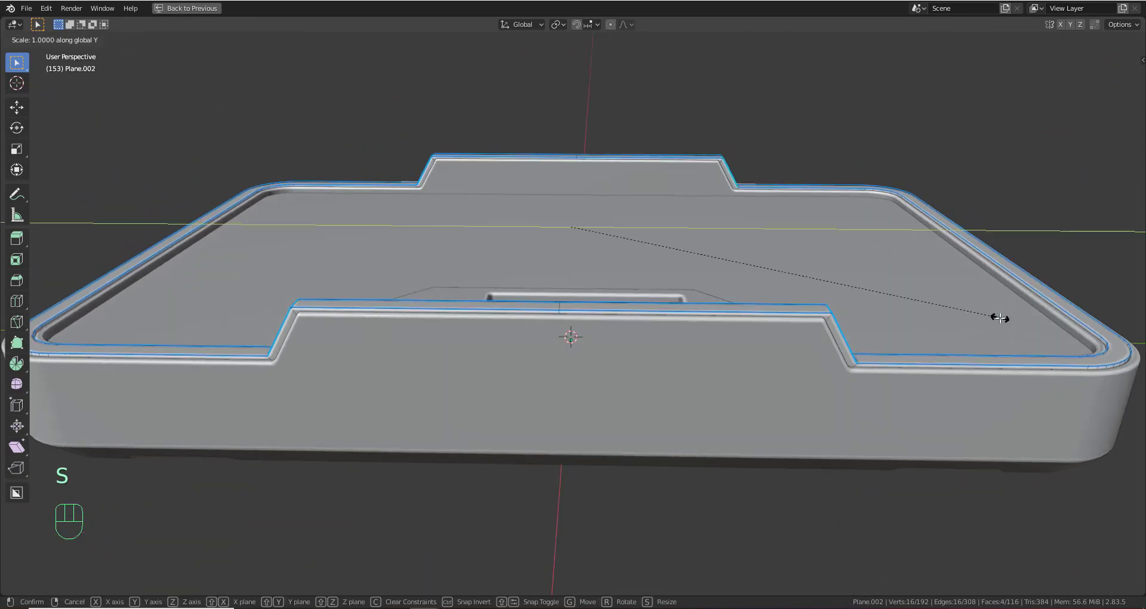
click(920, 308)
key(Tab)
scroll(976, 230, down, 3)
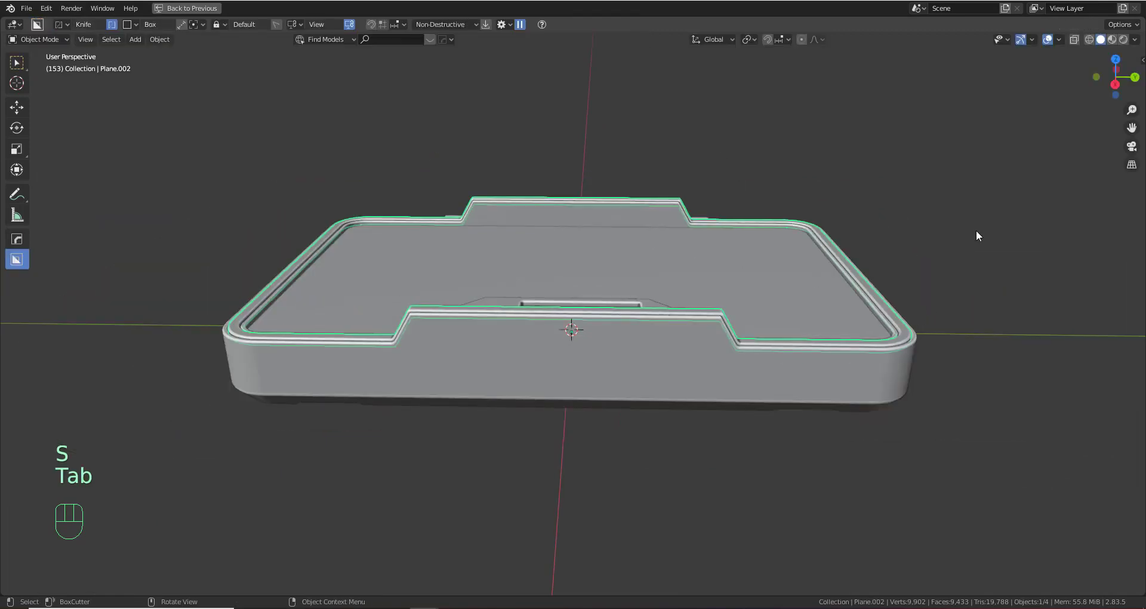
Unhide all objects, restore the full workspace layout, and hide the Cutters collection
middle_drag(976, 231, 685, 305)
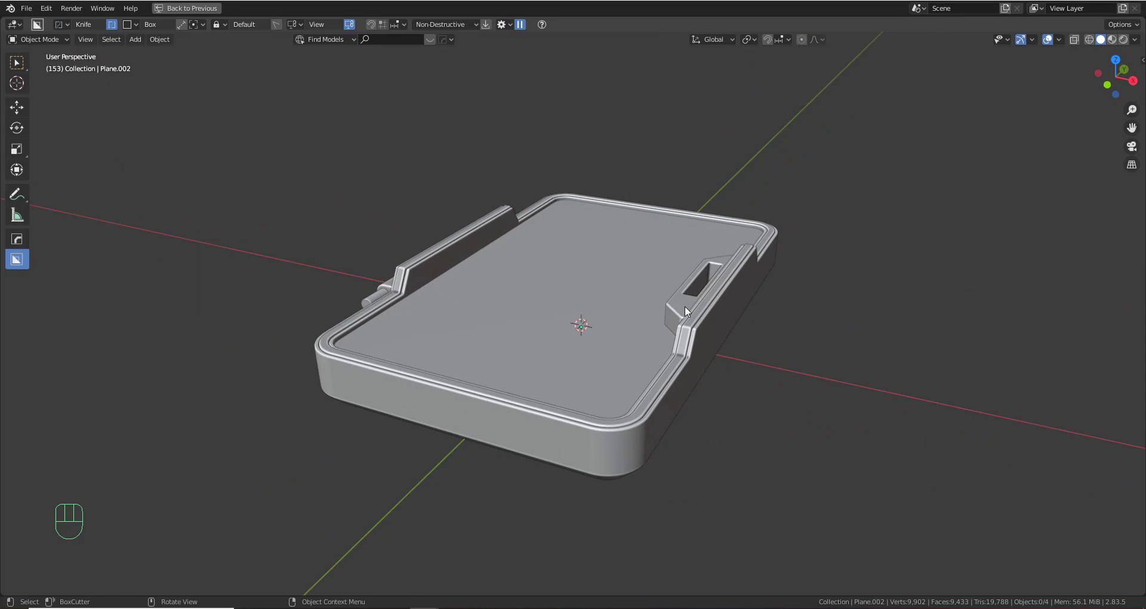
key(alt+h)
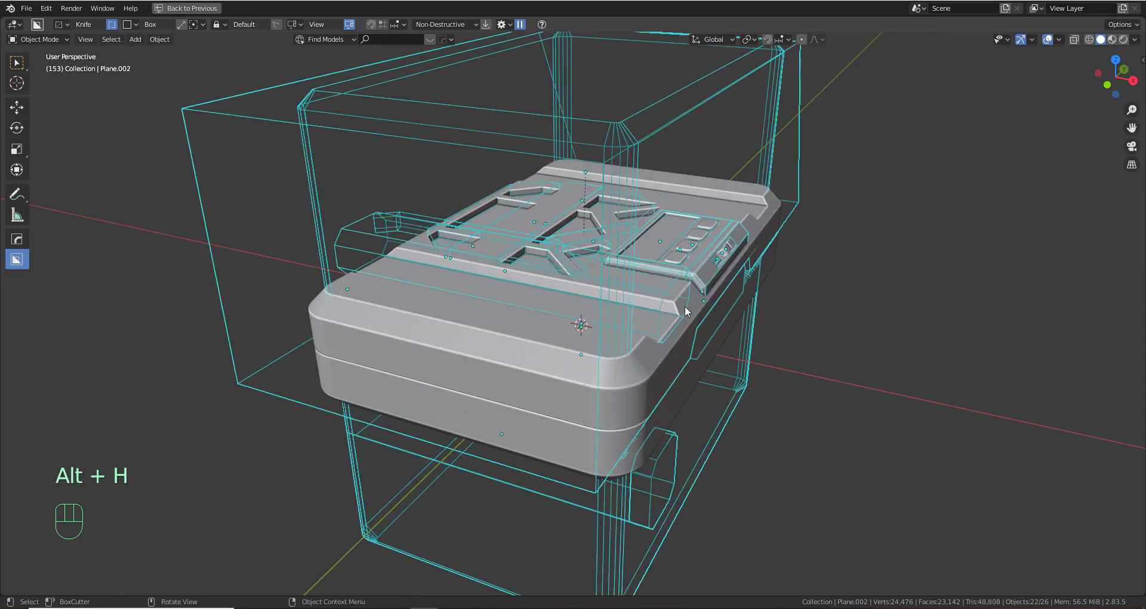
key(ctrl+space)
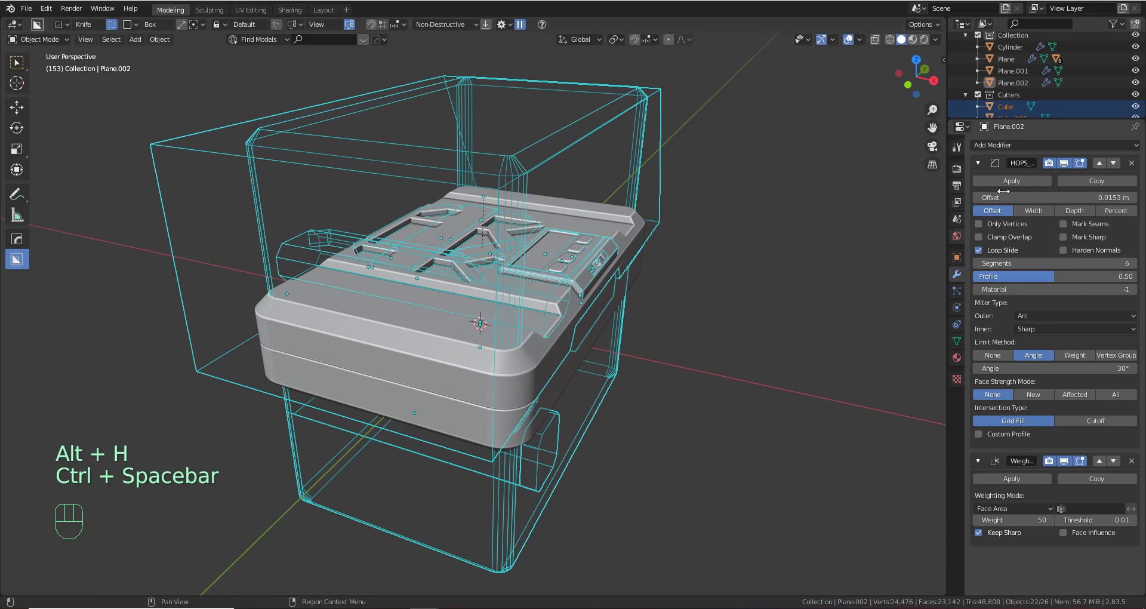
click(1135, 94)
Hide the case base and its tray insert, leaving the lid and seal strip in view
scroll(617, 373, up, 4)
middle_drag(598, 317, 604, 343)
click(576, 308)
key(h)
click(556, 306)
key(h)
Scale the seal strip along global Z from the side view
scroll(607, 215, up, 2)
click(622, 242)
scroll(604, 343, down, 1)
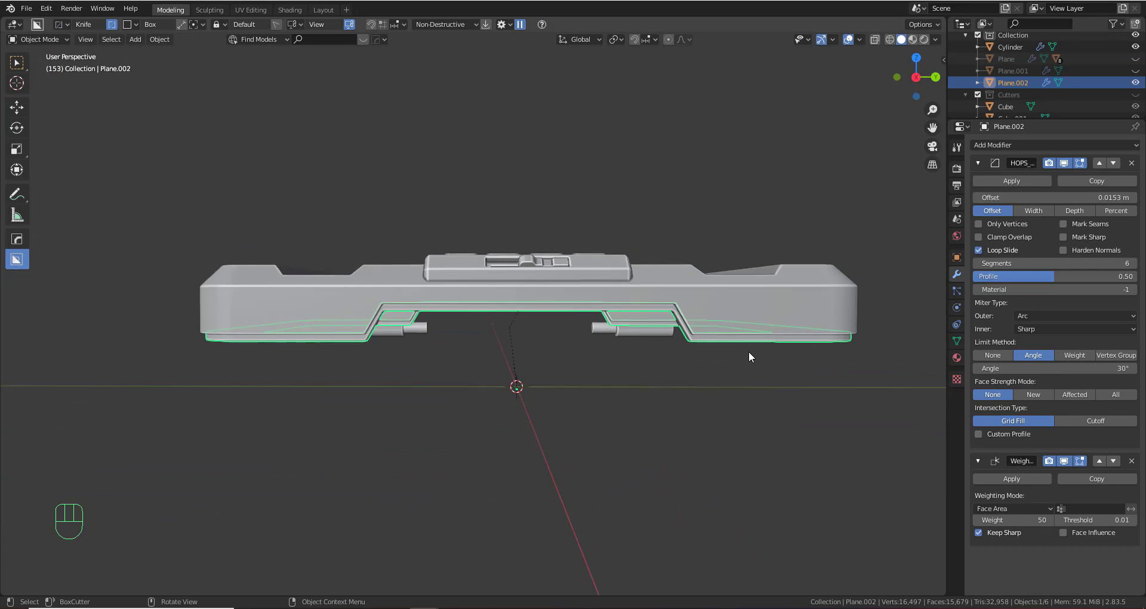
key(s)
key(z)
click(749, 351)
scroll(776, 391, up, 2)
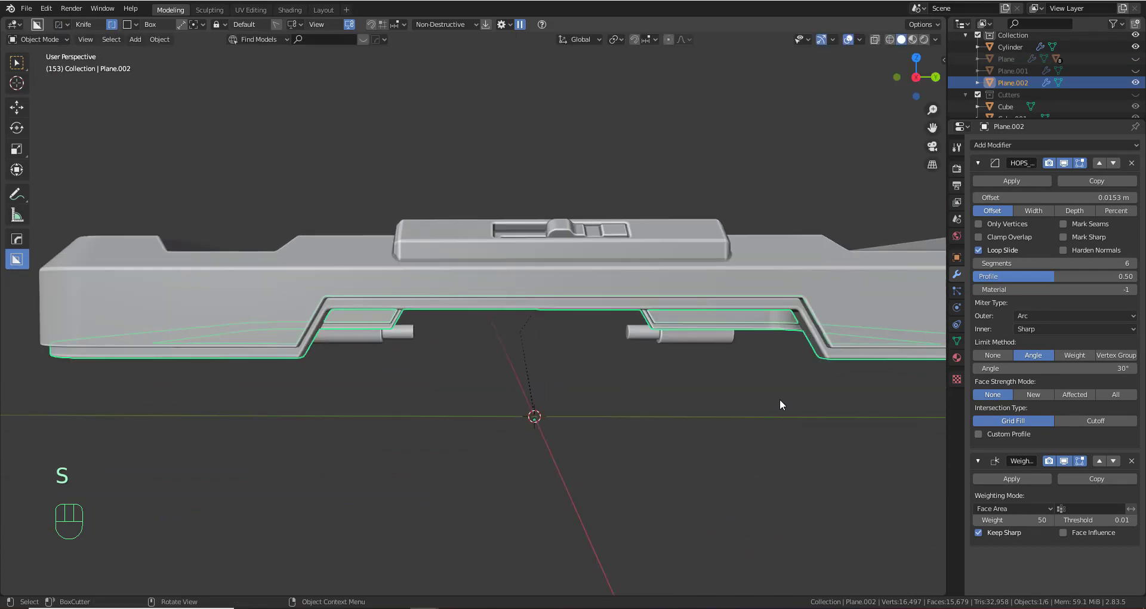
Duplicate the seal strip and raise the copy along Z into the lid's lower rim
key(shift+d)
key(z)
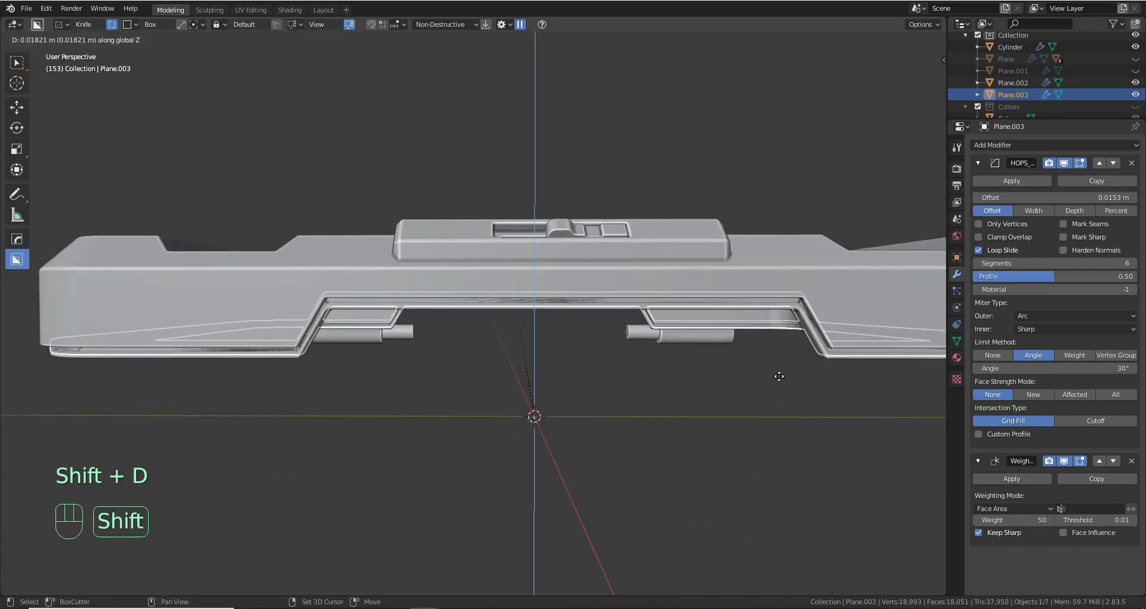
click(775, 348)
Try to cut the bevelled strip copy out of the lid with a Boolean difference
middle_drag(553, 358, 420, 322)
shift+click(419, 322)
key(q)
click(604, 298)
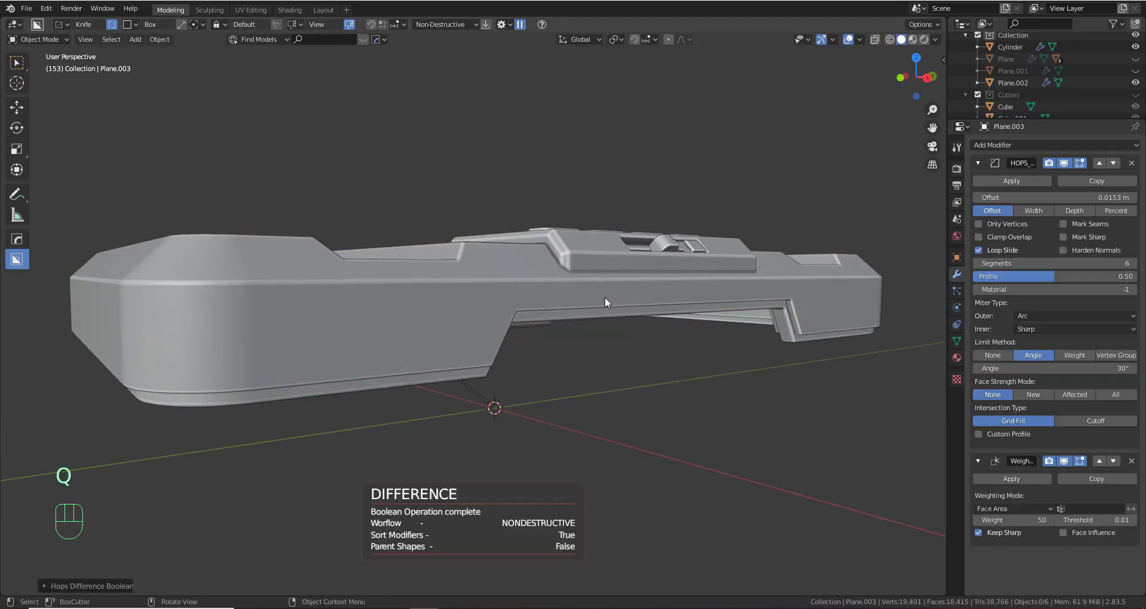
Hide the original seal strip to examine the groove cut in the lid's sloped section
scroll(599, 352, up, 2)
middle_drag(599, 352, 504, 446)
click(554, 318)
key(h)
scroll(467, 386, up, 2)
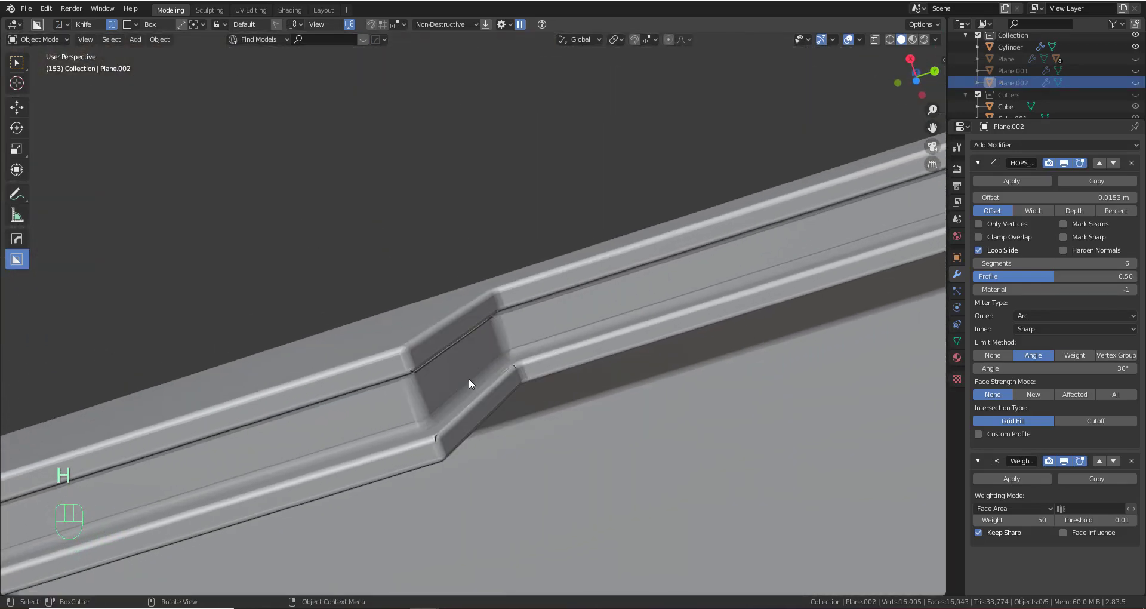
Try to sharpen the lid with applied modifiers and check the mesh around the sloped groove section
click(539, 360)
key(q)
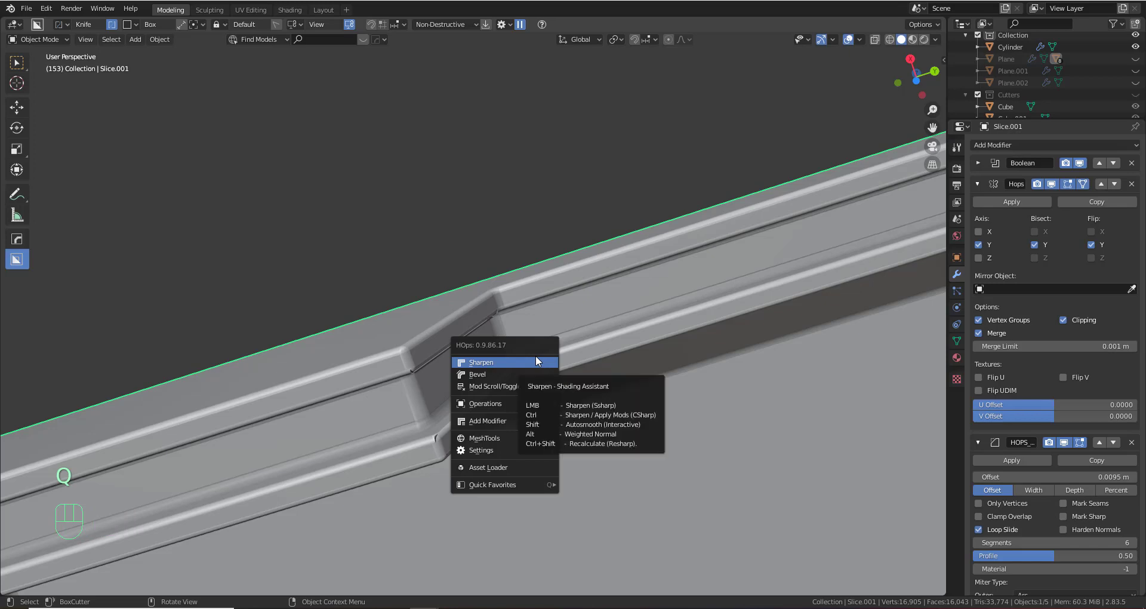
key(Tab)
key(Tab)
key(q)
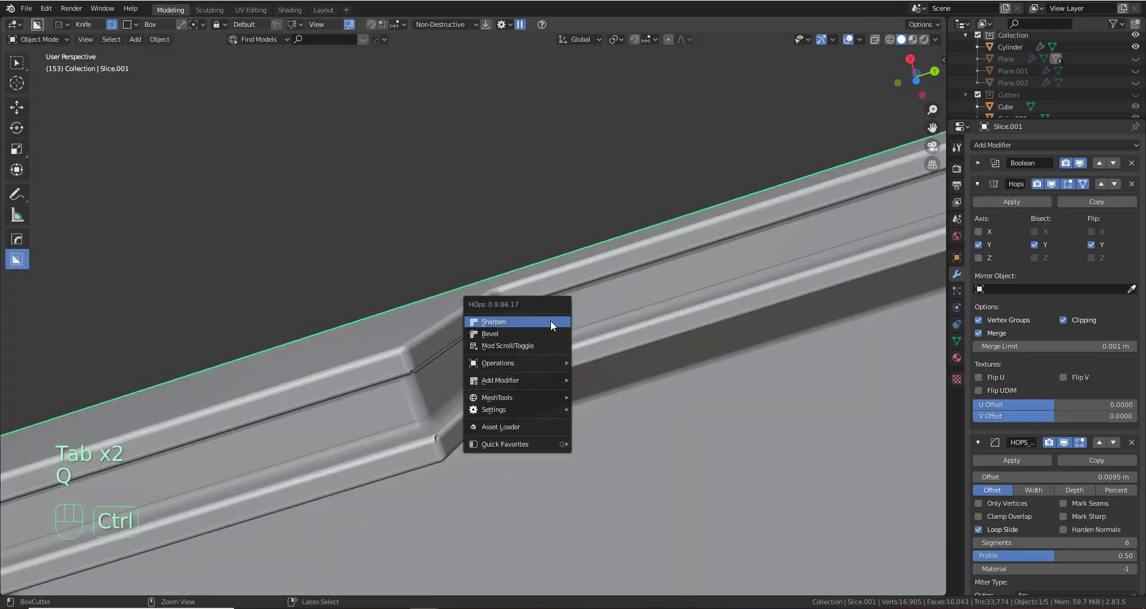
ctrl+click(550, 321)
shift+middle_drag(550, 320, 574, 293)
key(Tab)
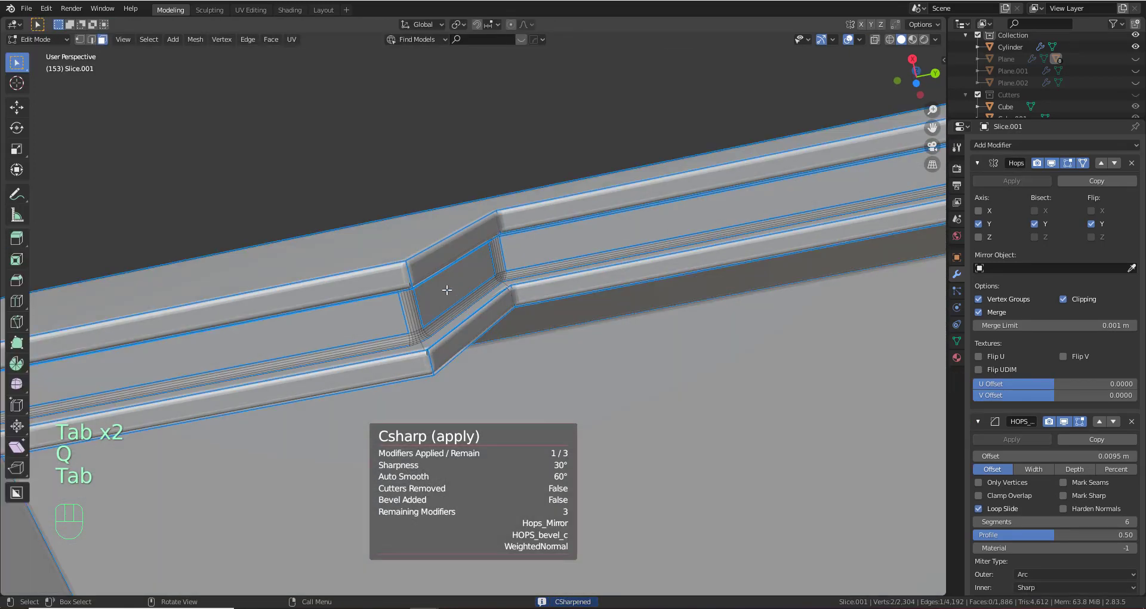
click(446, 289)
key(Tab)
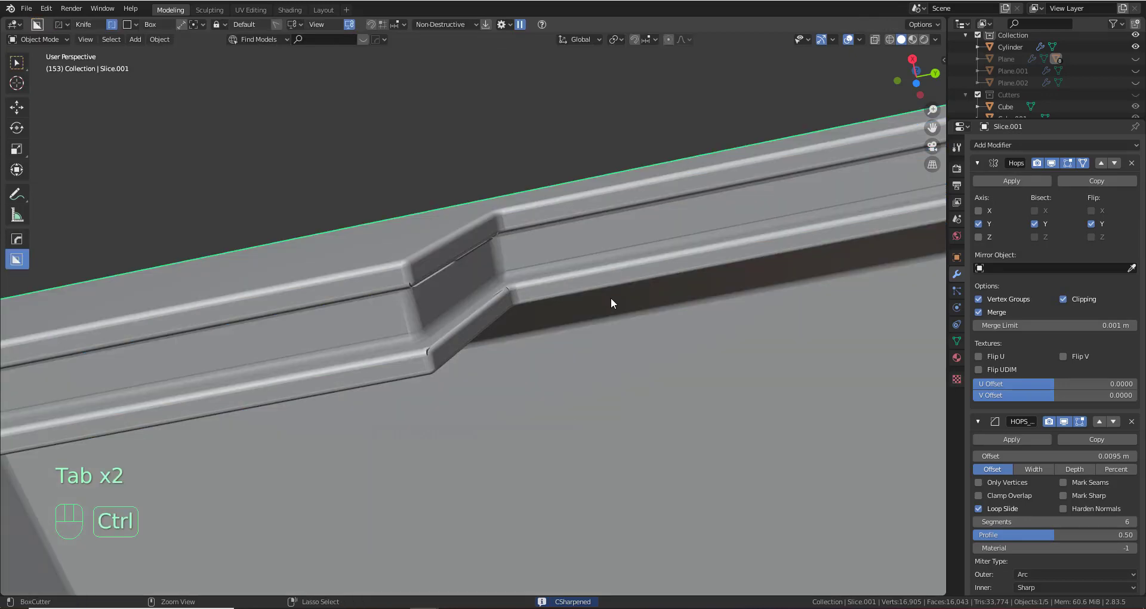
Undo the lid sharpening, the strip hiding and the Boolean difference, back to the duplicated strip
key(ctrl+z)
key(ctrl+z)
key(ctrl+z)
key(ctrl+z)
key(ctrl+z)
key(ctrl+z)
key(ctrl+z)
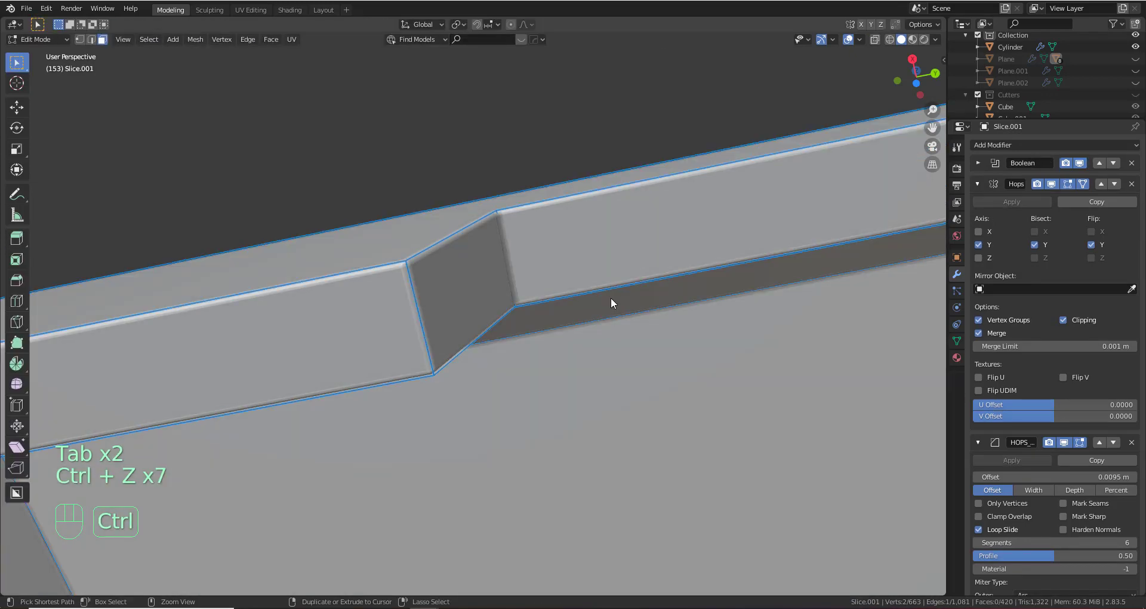
key(ctrl+z)
key(ctrl+z)
middle_drag(611, 297, 573, 332)
key(ctrl+z)
key(ctrl+z)
key(ctrl+z)
key(ctrl+z)
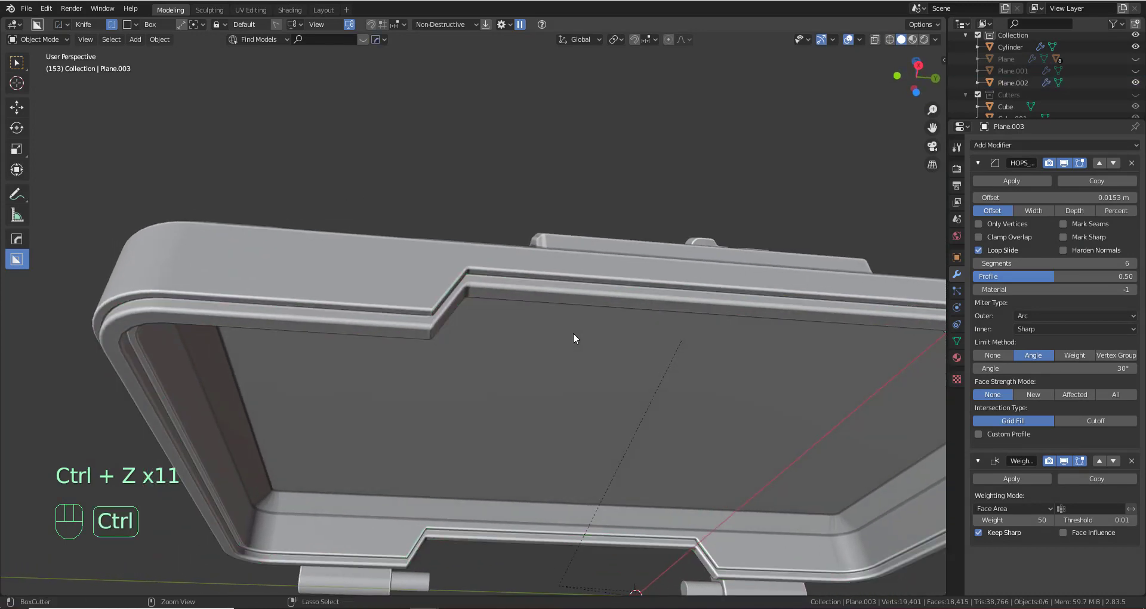
Remove the bevel and Weighted Normal modifiers from the duplicated strip
key(g)
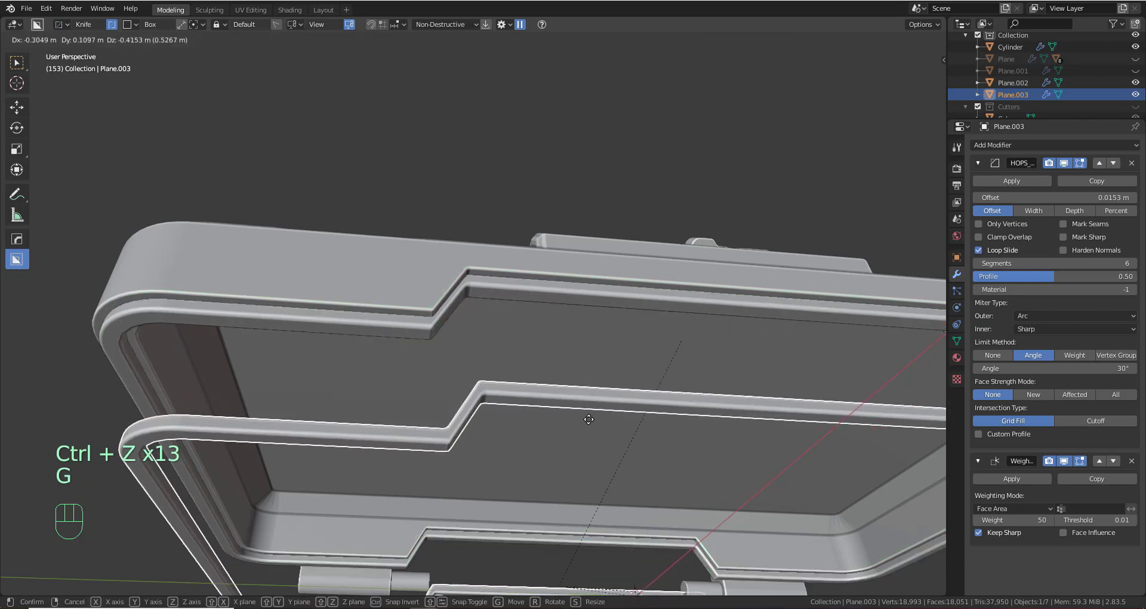
scroll(571, 397, up, 3)
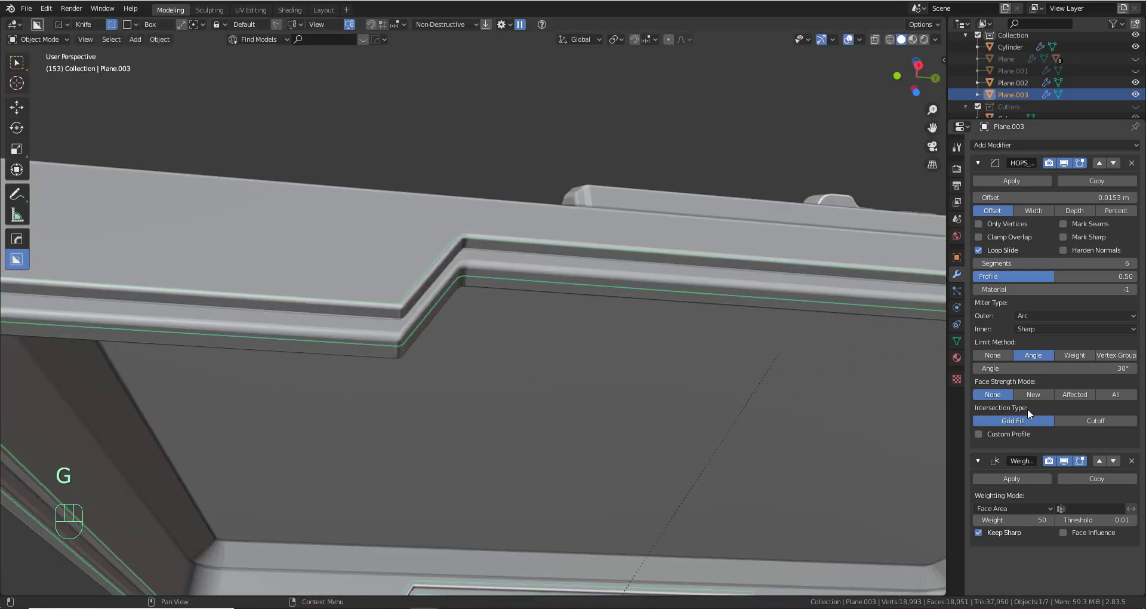
click(1131, 163)
click(1132, 163)
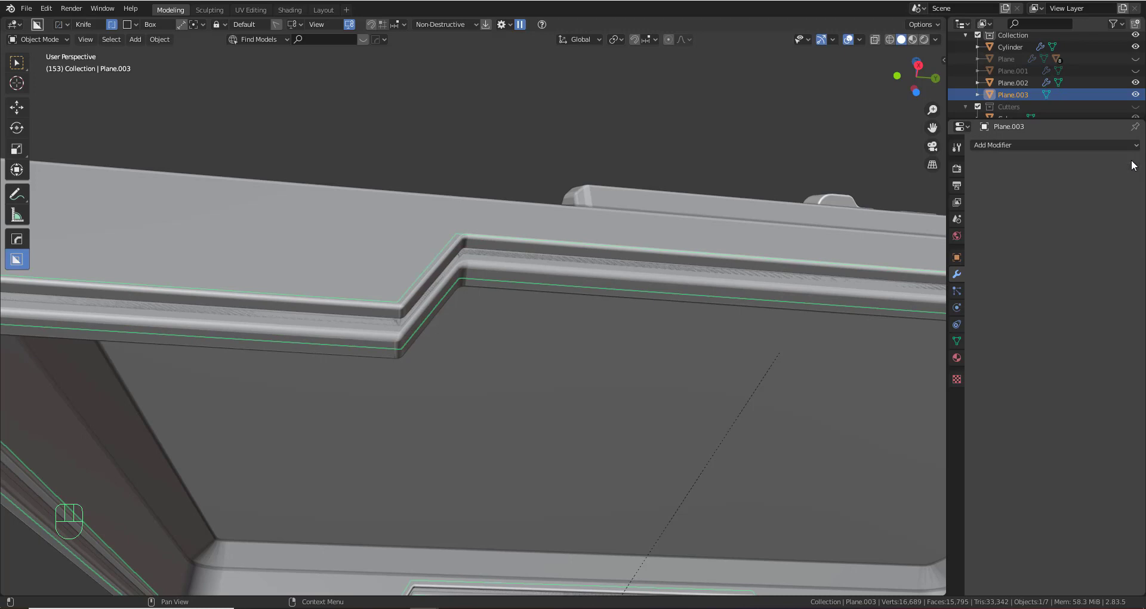
Cut the unbevelled strip copy out of the lid with a Boolean difference and hide the original seal strip
shift+click(360, 237)
key(q)
click(360, 239)
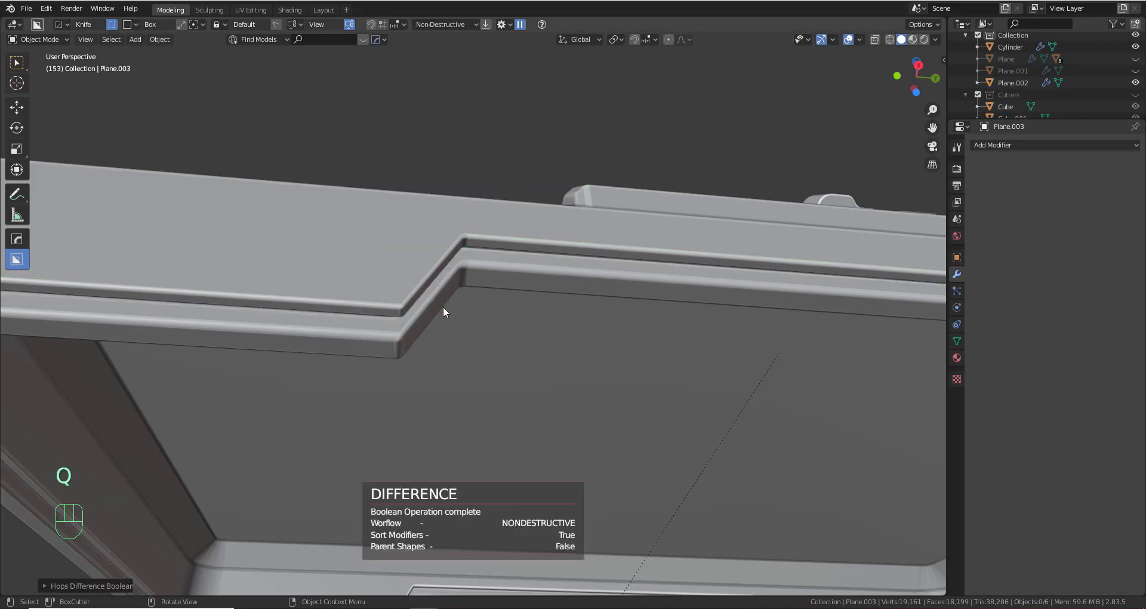
click(416, 330)
shift+middle_drag(432, 351, 479, 307)
key(h)
shift+middle_drag(478, 307, 524, 386)
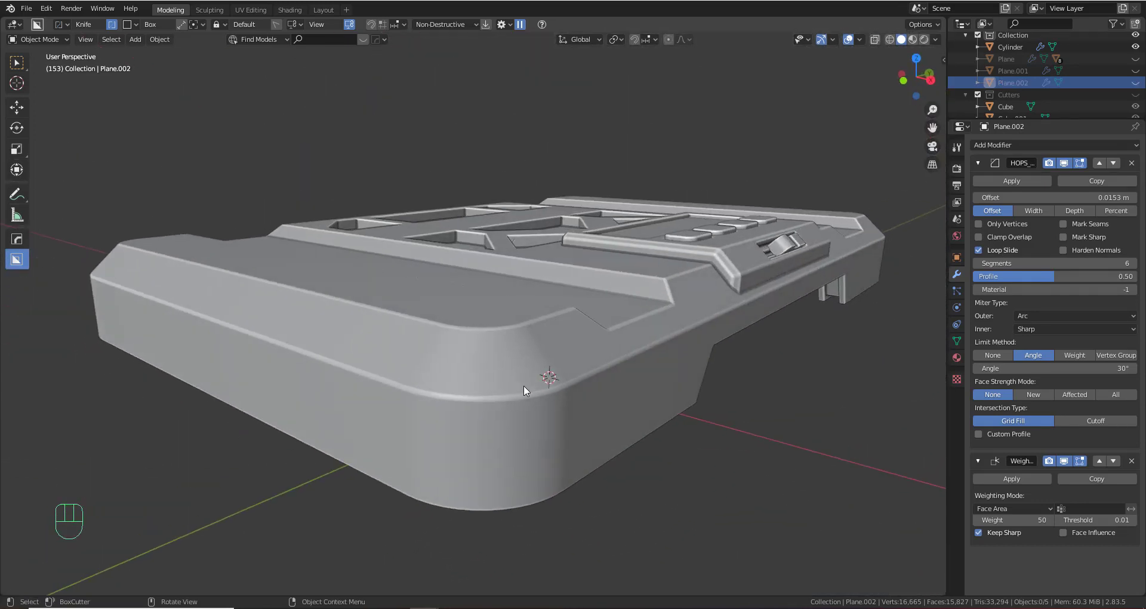
Examine the lid's grooved rim, sloped cutouts and top from several angles
middle_drag(686, 358, 507, 311)
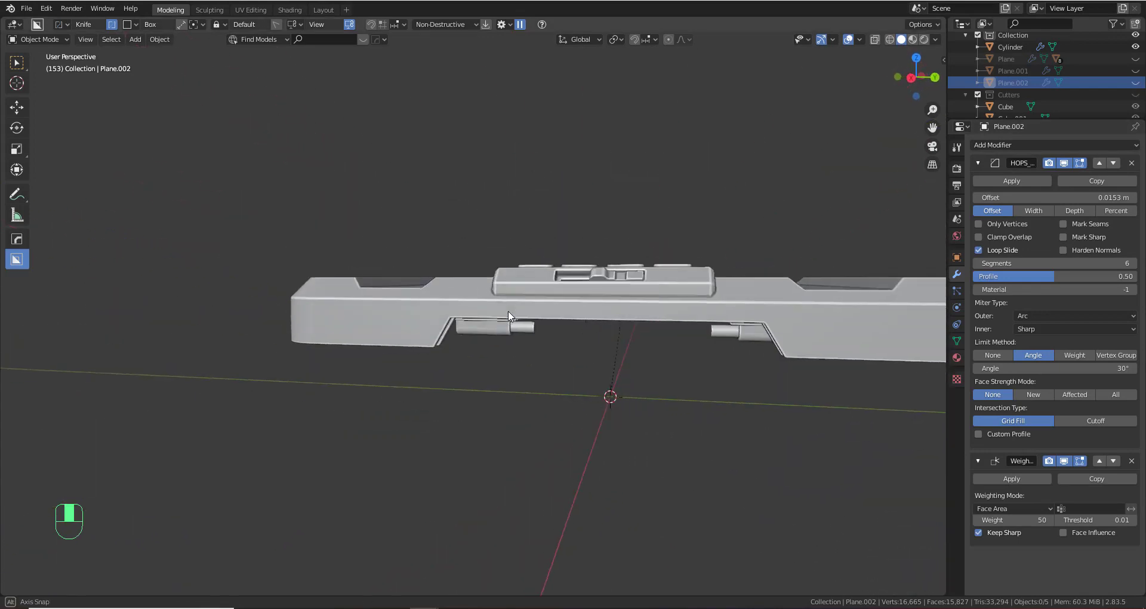
scroll(467, 385, up, 5)
middle_drag(468, 382, 590, 420)
scroll(521, 410, up, 2)
scroll(516, 407, up, 4)
scroll(592, 417, down, 2)
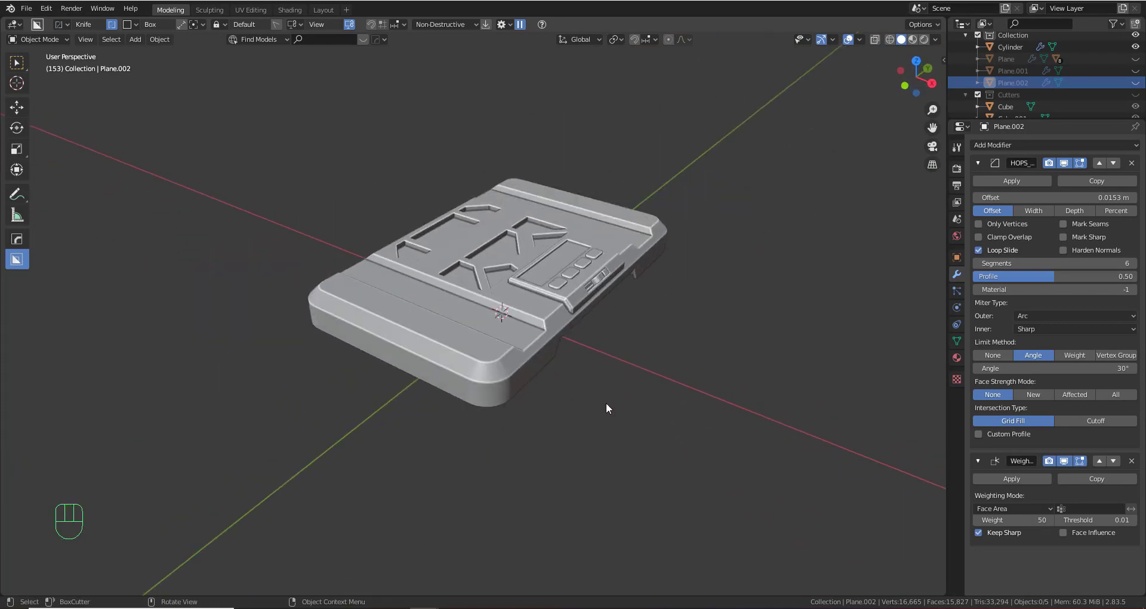
scroll(599, 364, up, 3)
Unhide the base, tray insert and seal strip, and hide the main lid body
key(alt+h)
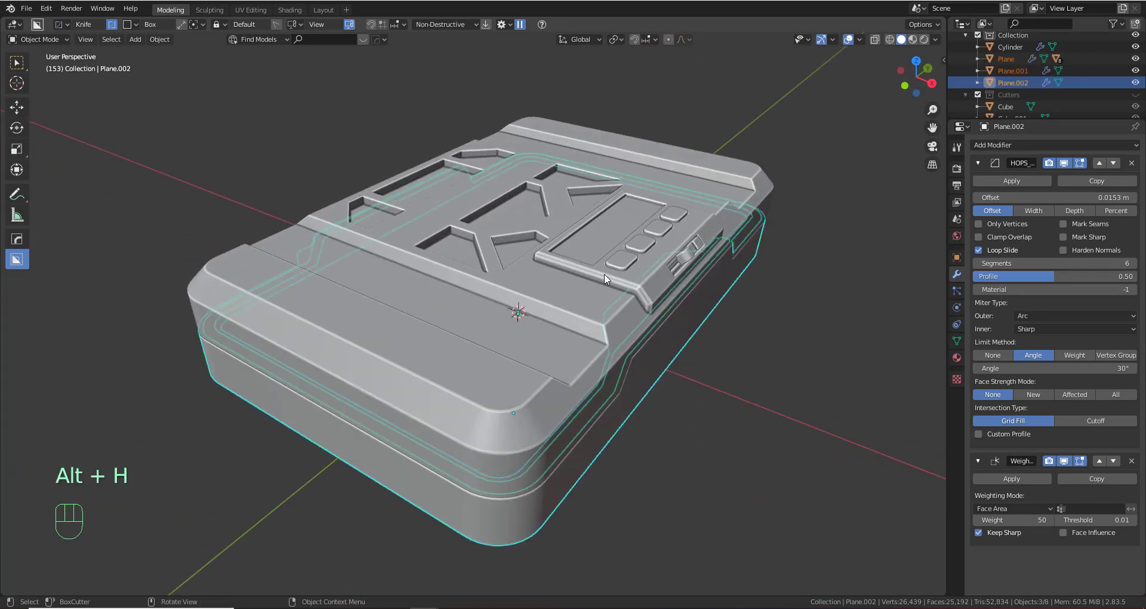
click(604, 279)
key(h)
mouse_move(620, 237)
mouse_down()
mouse_move(642, 245)
mouse_move(864, 44)
mouse_up()
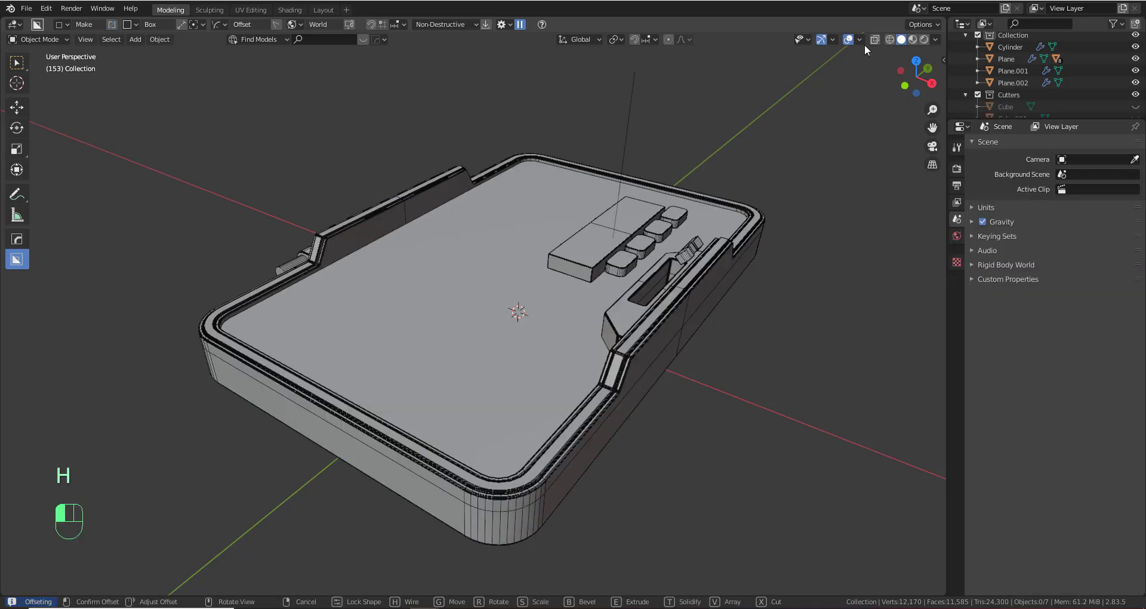
alt+drag(644, 257, 567, 299)
right_click(567, 300)
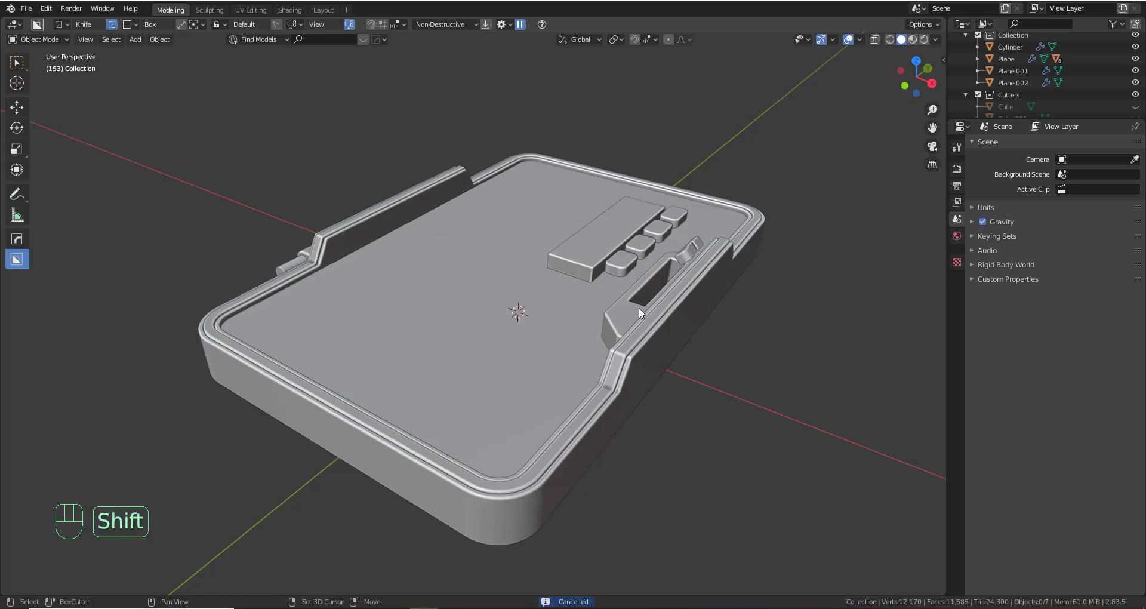
Hide the remaining lid details: the raised panel, the row of buttons and the small latch piece
shift+middle_drag(639, 307, 620, 324)
middle_drag(620, 324, 584, 303)
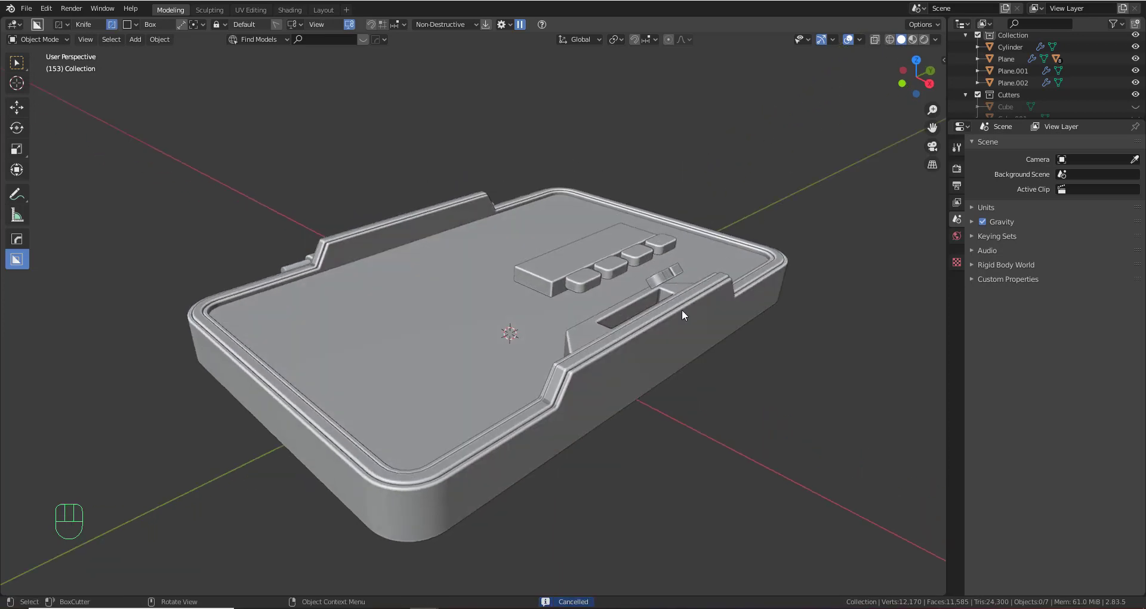
shift+middle_drag(613, 381, 634, 373)
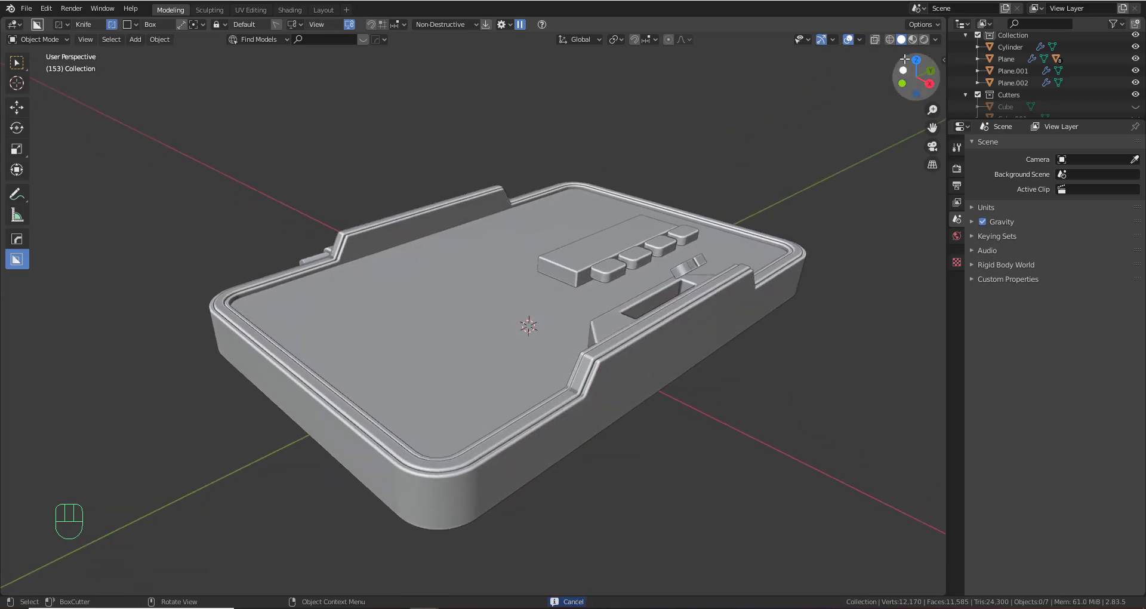
click(600, 256)
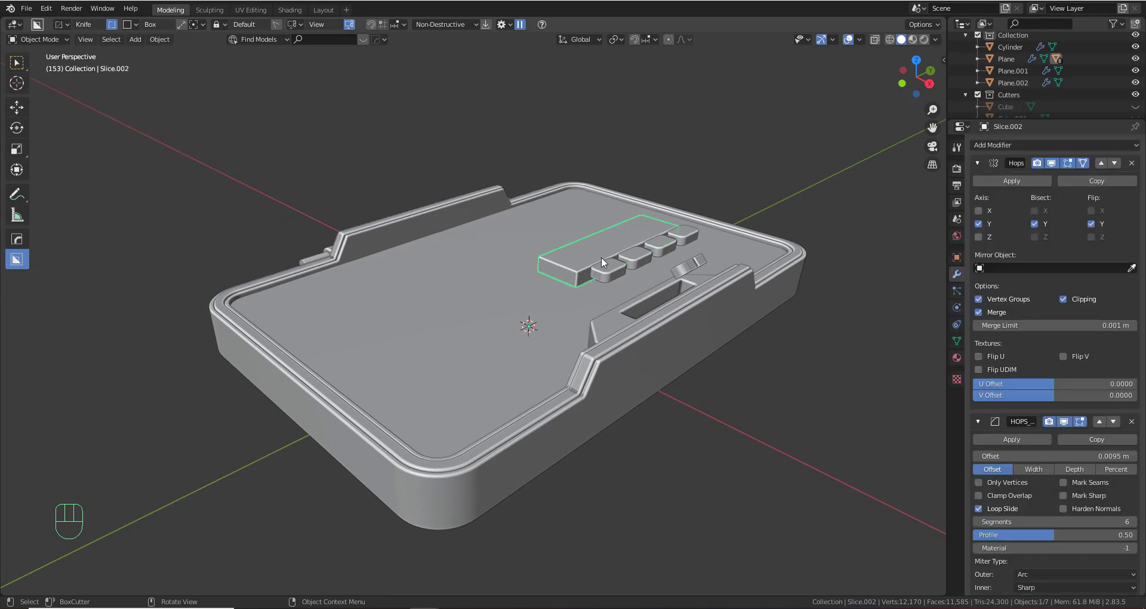
shift+click(690, 266)
key(h)
Check the finished case base from above and save the file gun box2.blend
middle_drag(604, 337, 566, 388)
scroll(635, 373, down, 2)
shift+middle_drag(636, 372, 576, 312)
scroll(553, 366, up, 2)
scroll(553, 367, down, 3)
scroll(551, 369, down, 2)
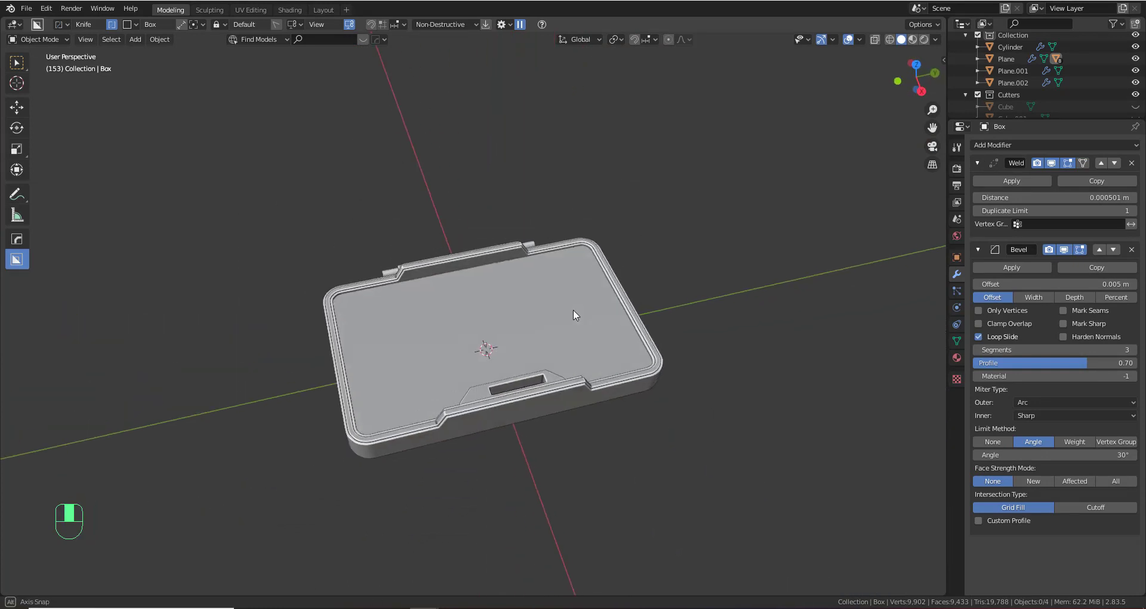
scroll(575, 312, up, 3)
key(ctrl+s)
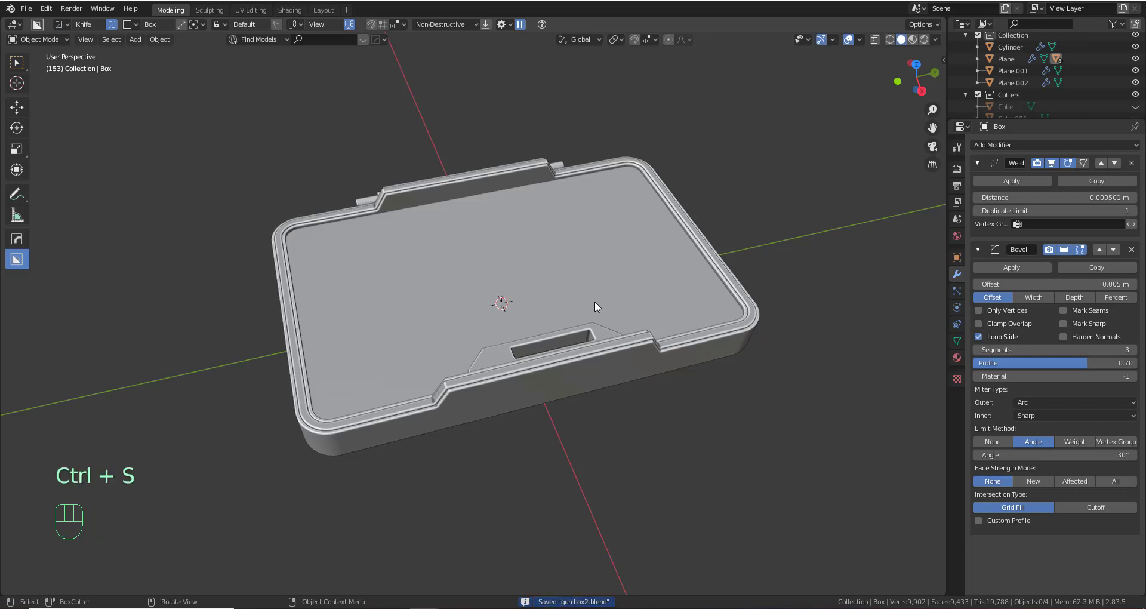
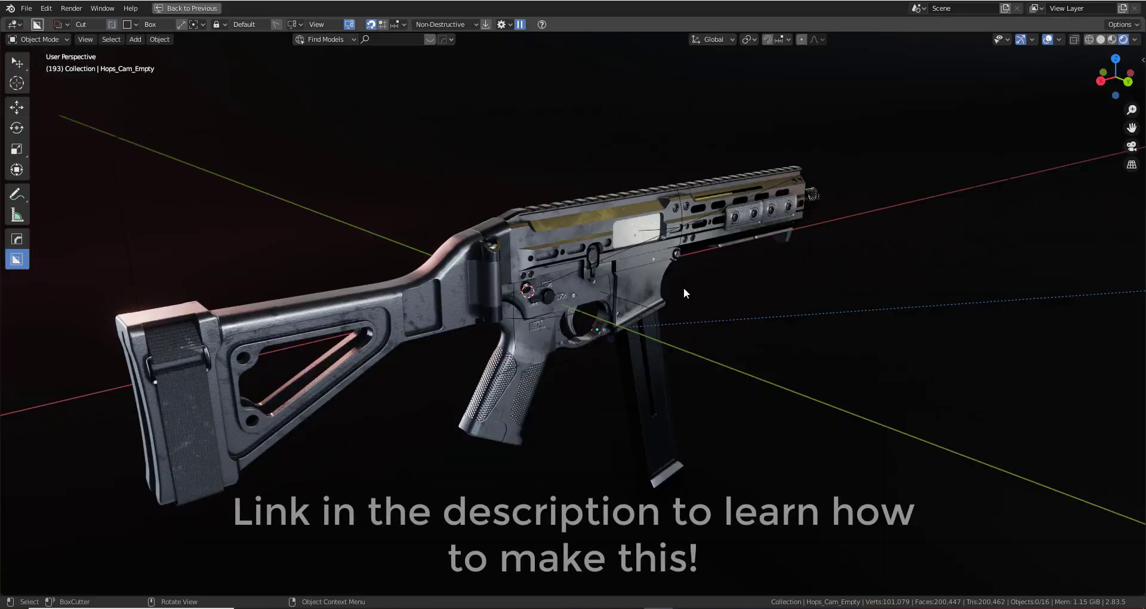
middle_drag(704, 285, 710, 214)
scroll(638, 277, up, 4)
middle_drag(638, 277, 730, 278)
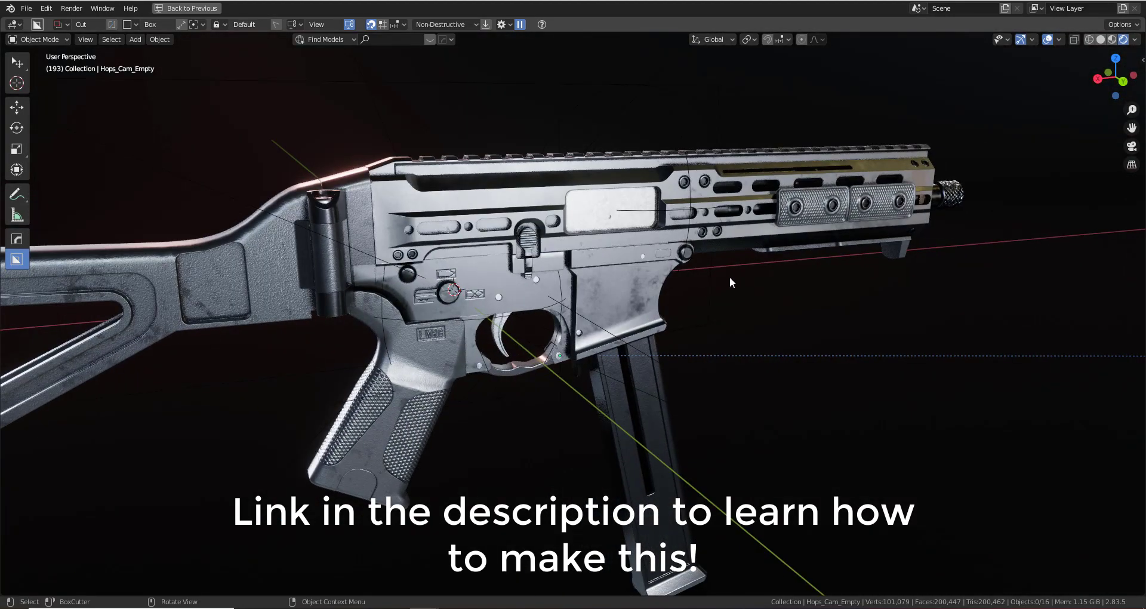
Show the gun scene in solid shading and delete the large rectangular area light and the spherical light behind the gun
scroll(528, 295, down, 3)
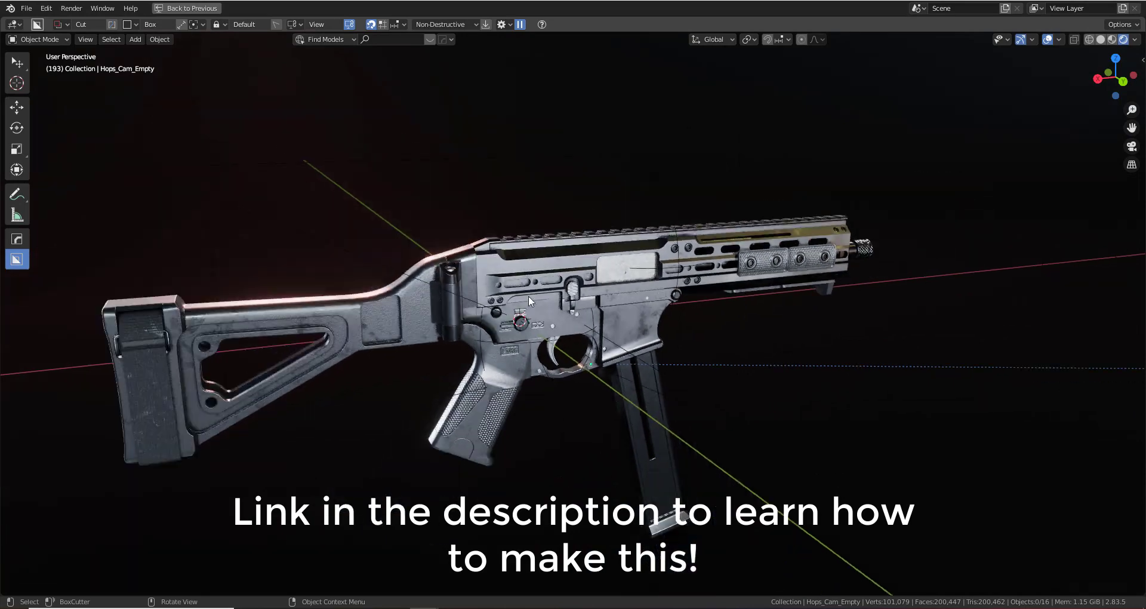
click(1100, 40)
middle_drag(842, 164, 567, 245)
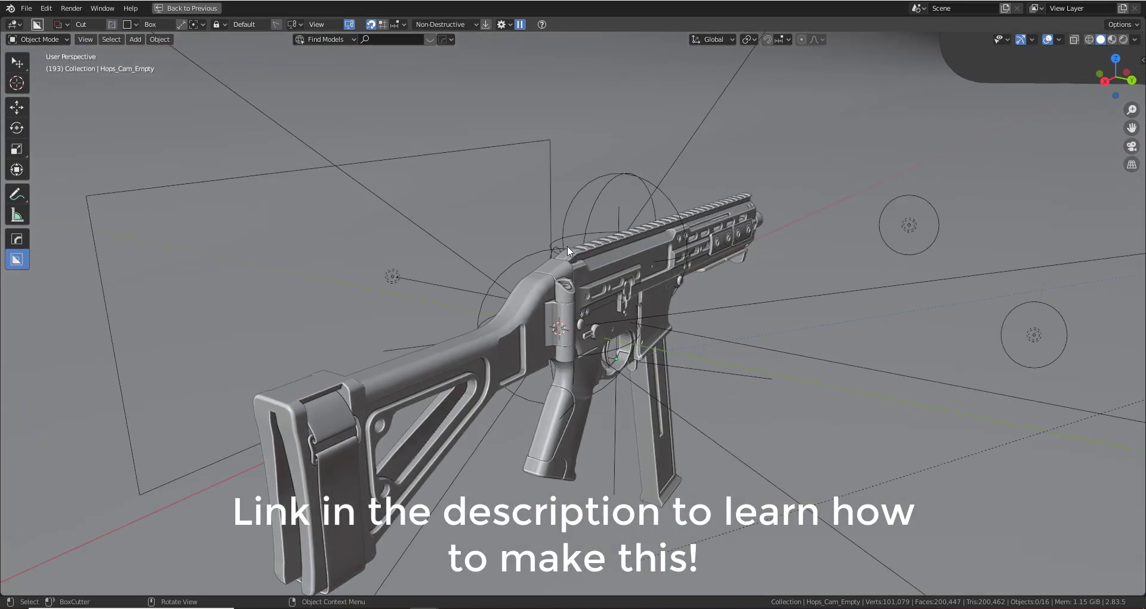
click(614, 174)
click(528, 146)
key(Delete)
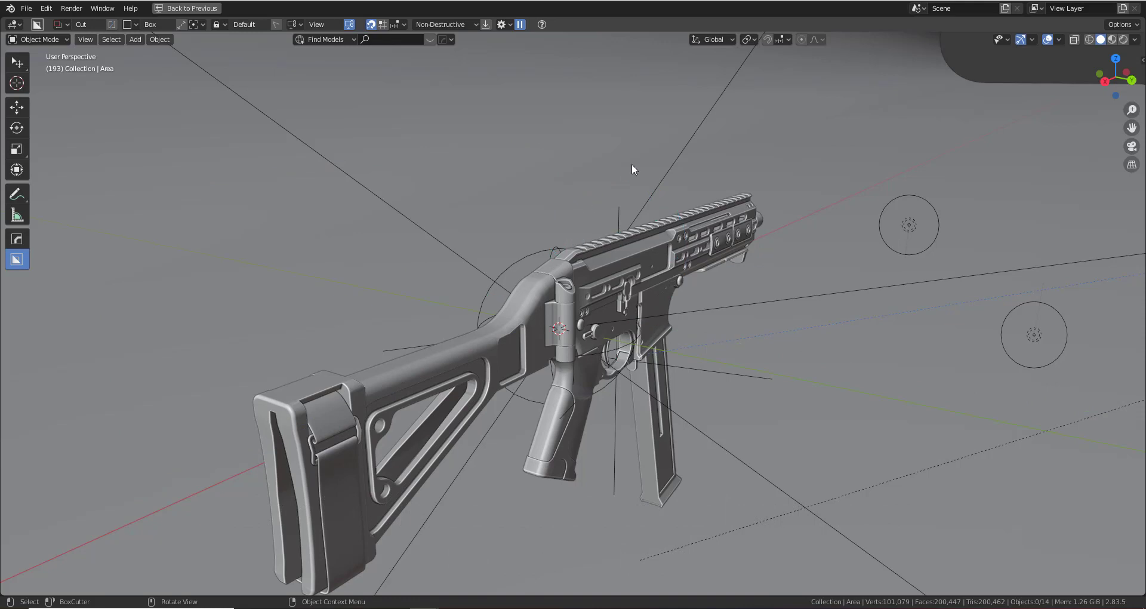
Delete the remaining area lights around the gun, including HOPS_LIGHT_AREA.001 and HOPS_LIGHT_AREA.002
click(663, 186)
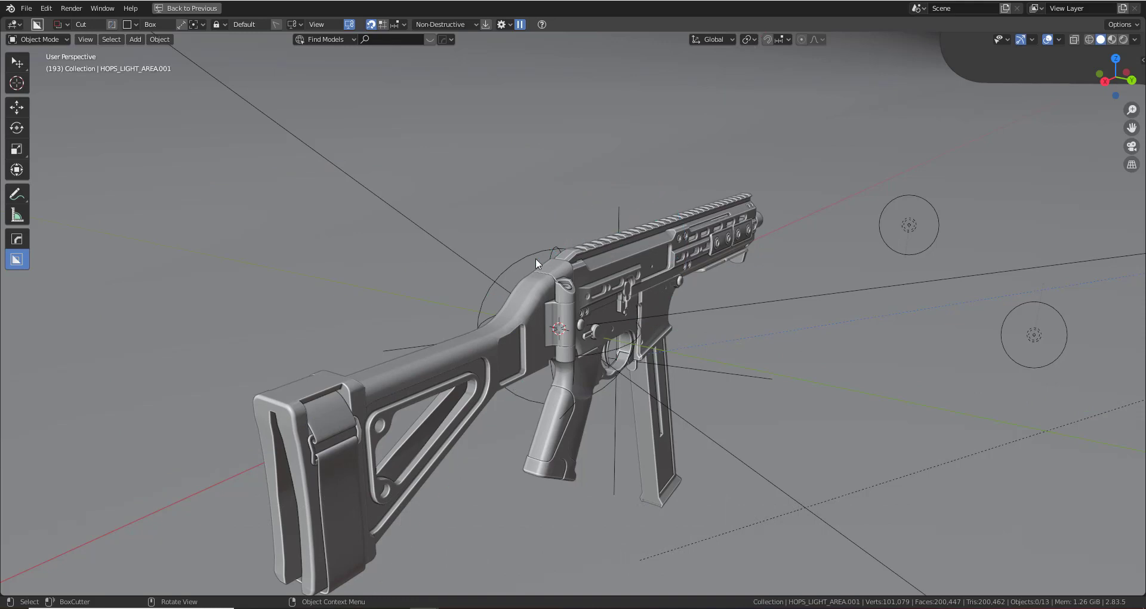
click(520, 256)
key(Delete)
click(471, 261)
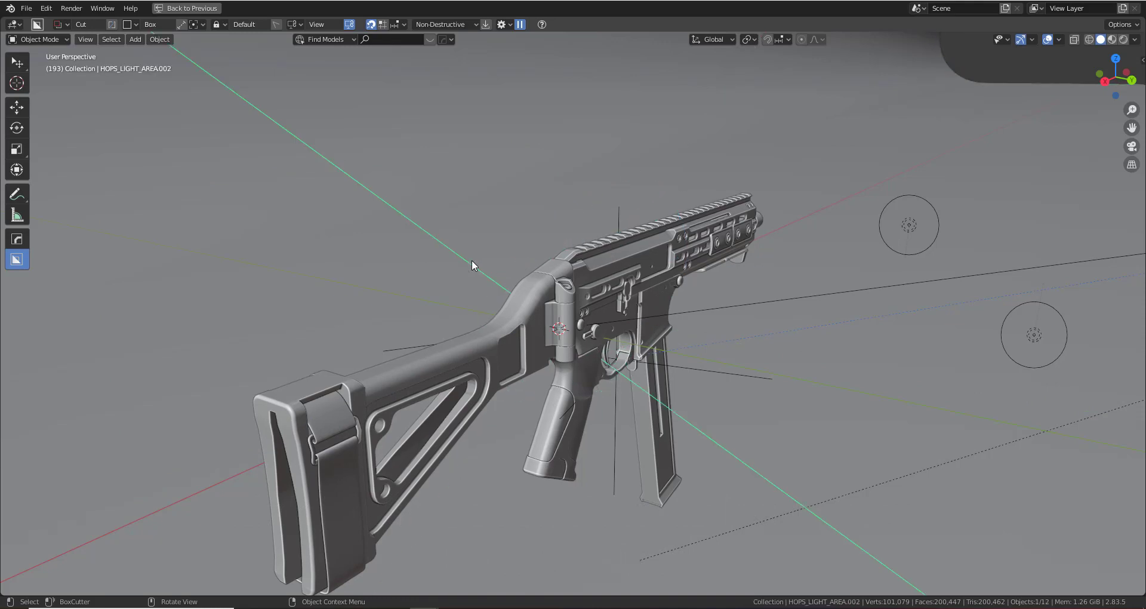
key(Delete)
Delete the camera's helper empty and the curved backdrop plane behind the gun
click(622, 208)
key(Delete)
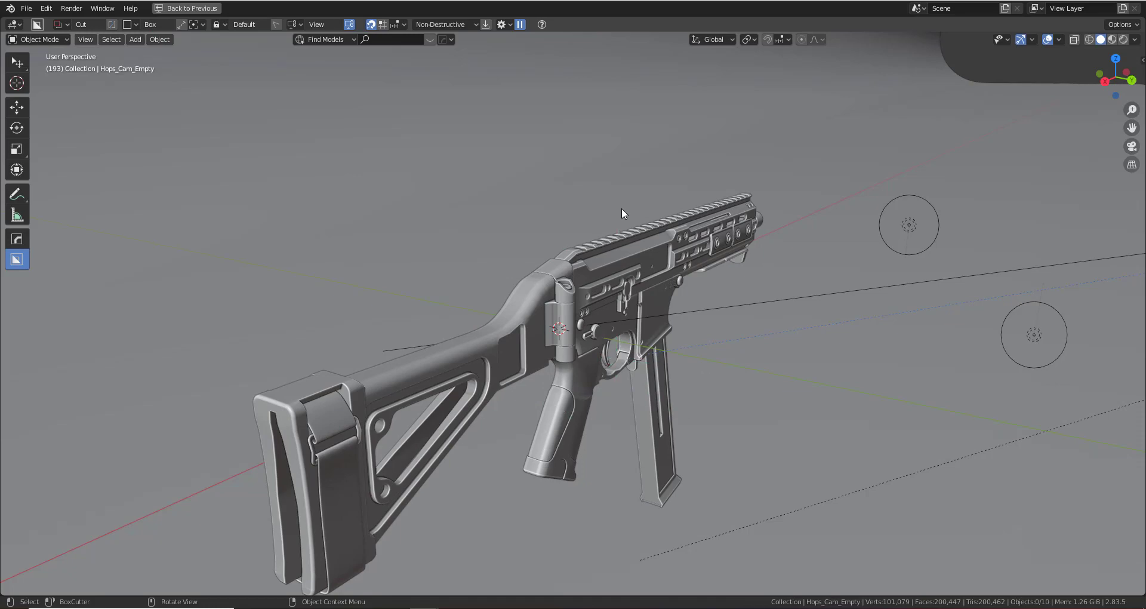
click(687, 307)
key(Delete)
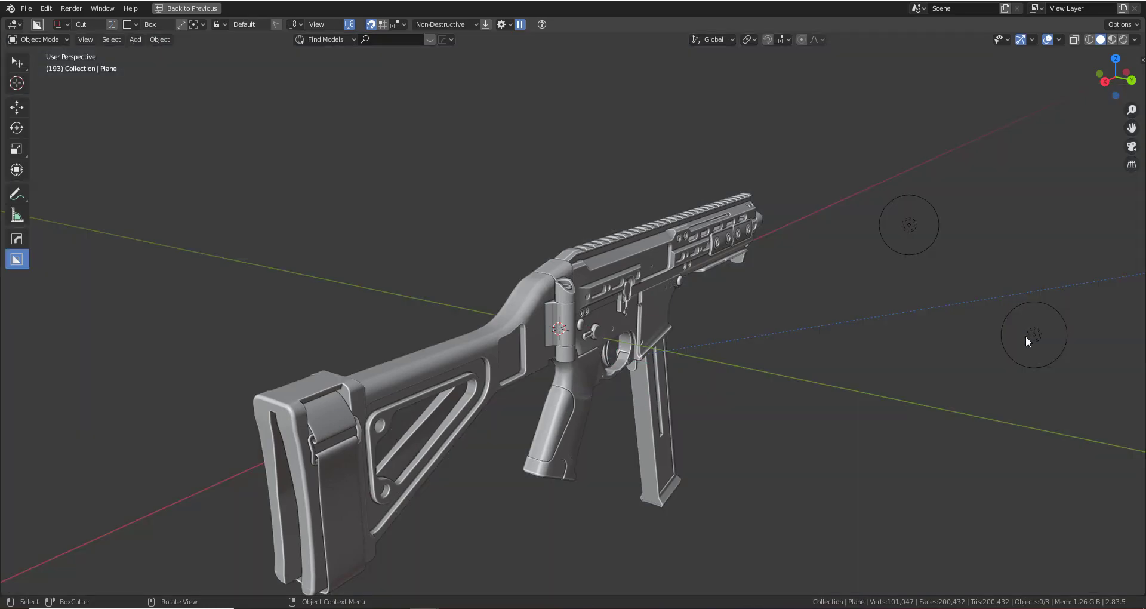
Delete the two point lights beside the gun and the scene camera
click(1025, 336)
key(Delete)
click(919, 245)
key(Delete)
middle_drag(769, 332, 609, 352)
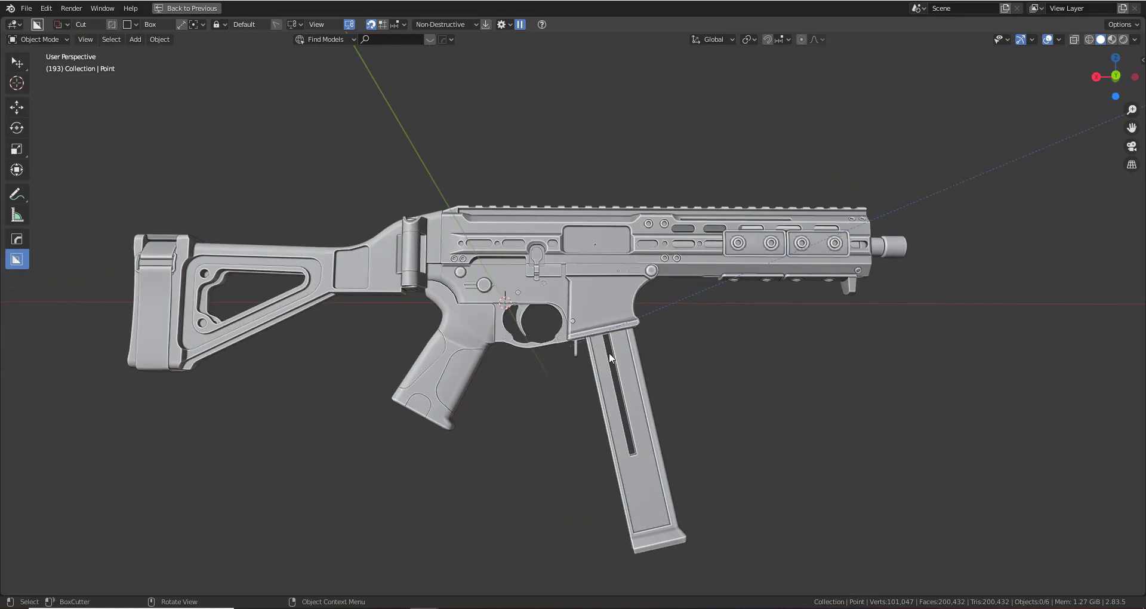
scroll(609, 352, up, 5)
scroll(609, 352, down, 10)
click(853, 201)
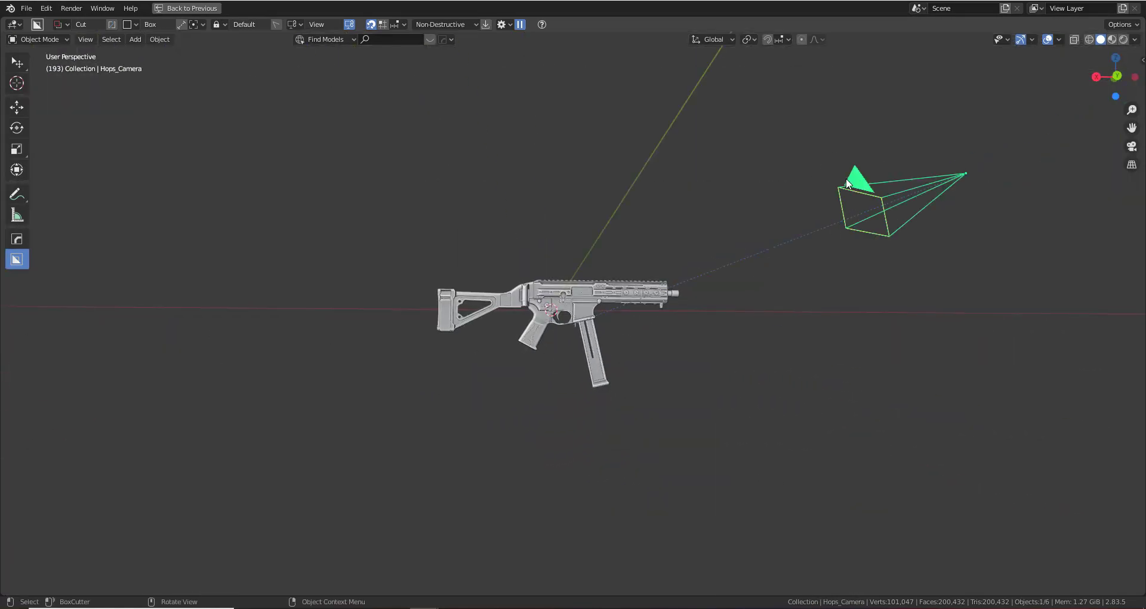
key(Delete)
scroll(657, 393, up, 8)
middle_drag(560, 355, 586, 377)
scroll(587, 378, down, 5)
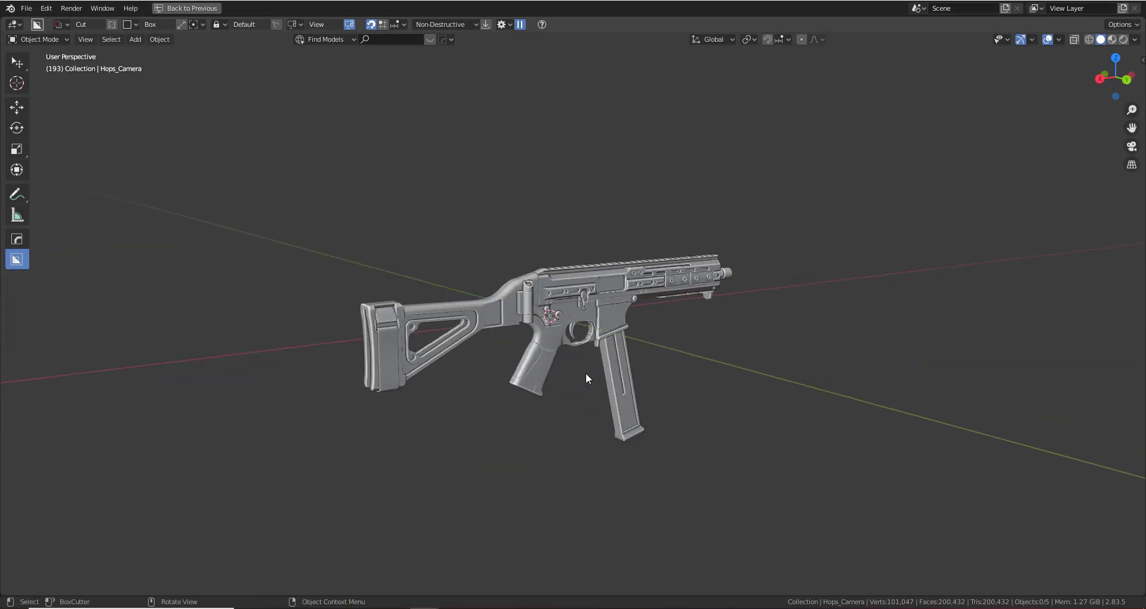
click(569, 295)
shift+click(545, 349)
shift+click(499, 305)
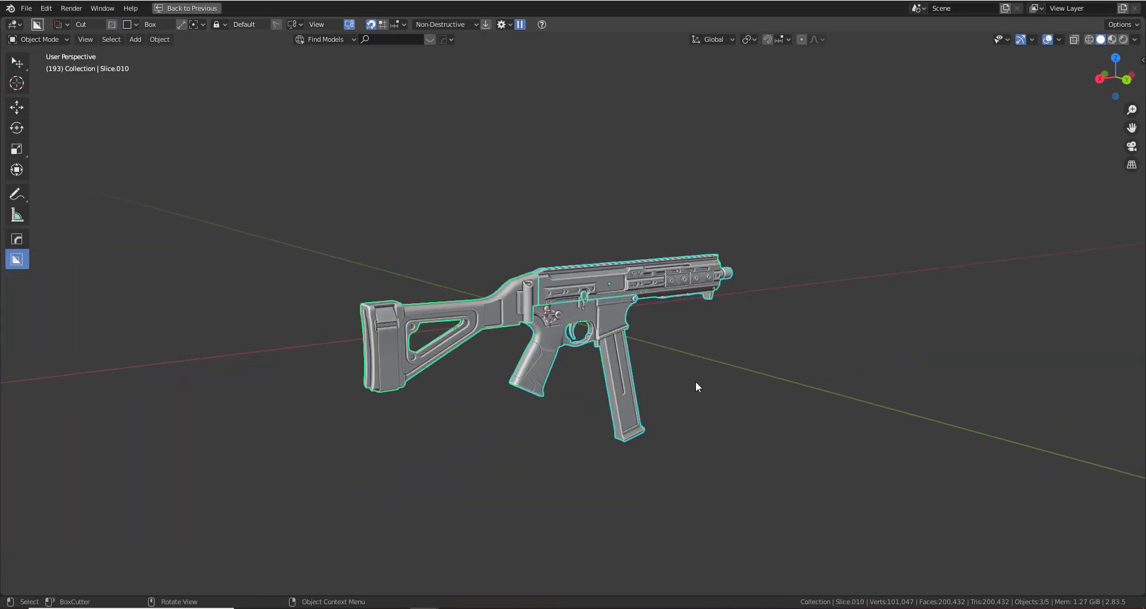
key(g)
key(Escape)
Add a cube-shaped empty at the gun and show the scene straight from the back
scroll(606, 254, up, 4)
key(shift+a)
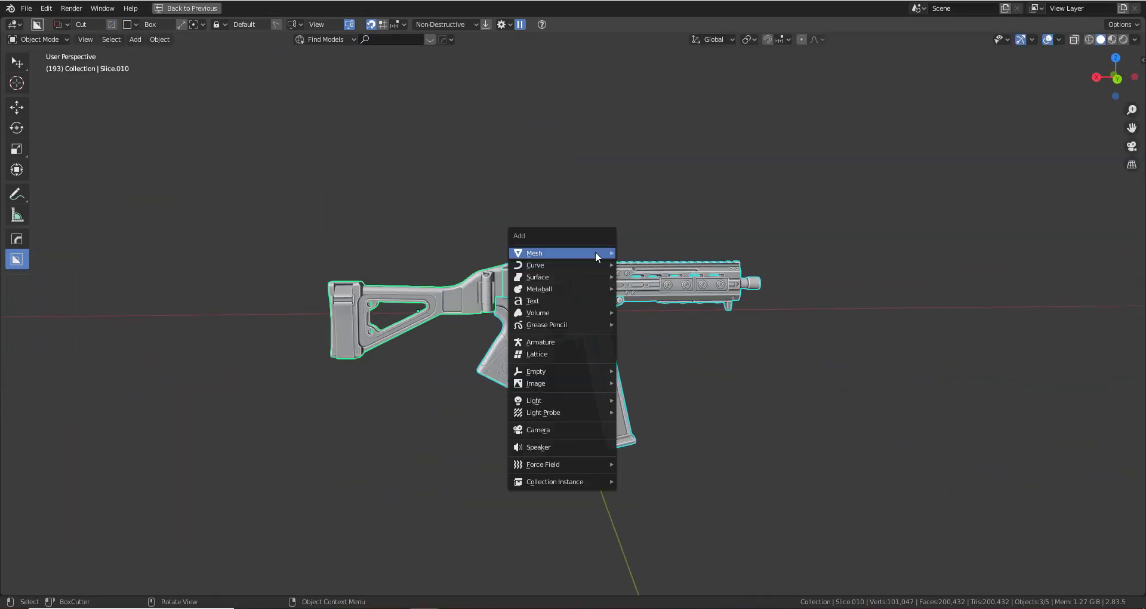
mouse_move(595, 252)
mouse_move(575, 371)
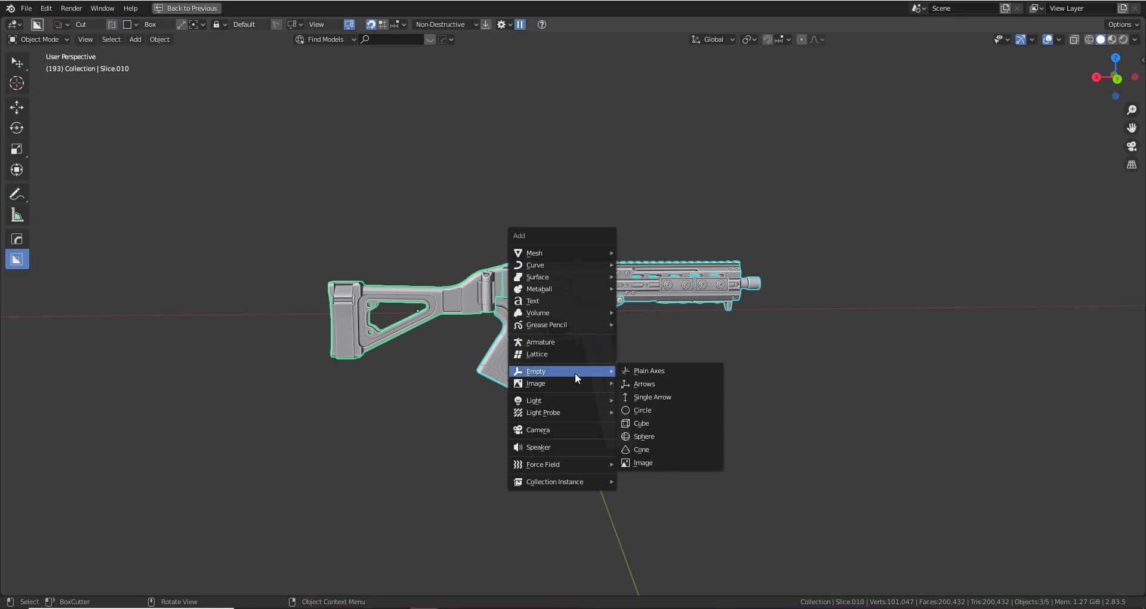
click(664, 425)
click(1116, 78)
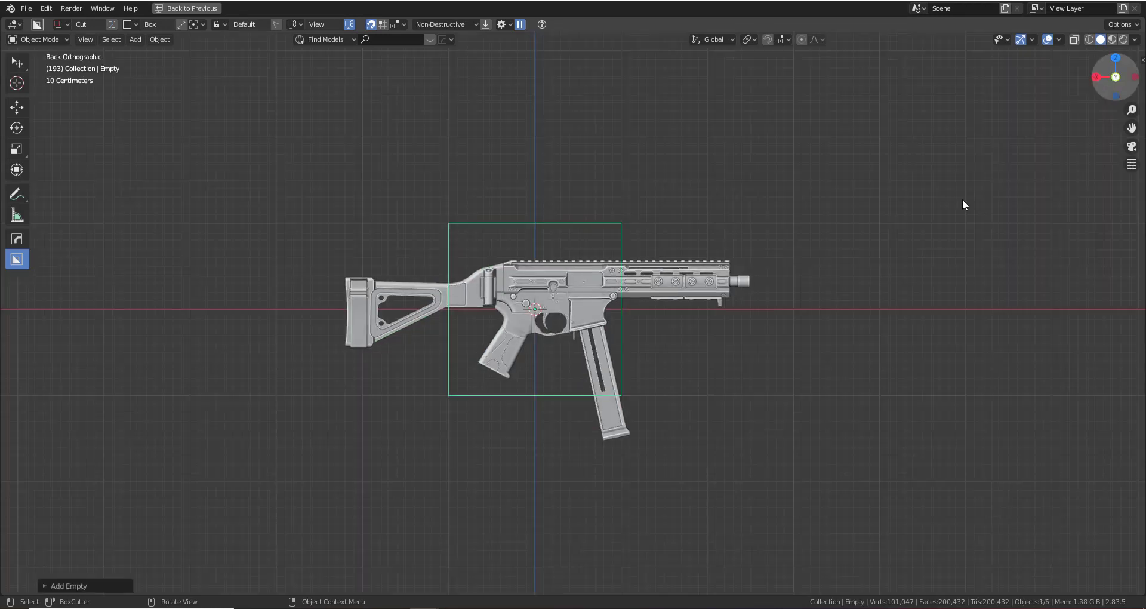
key(s)
key(y)
right_click(788, 395)
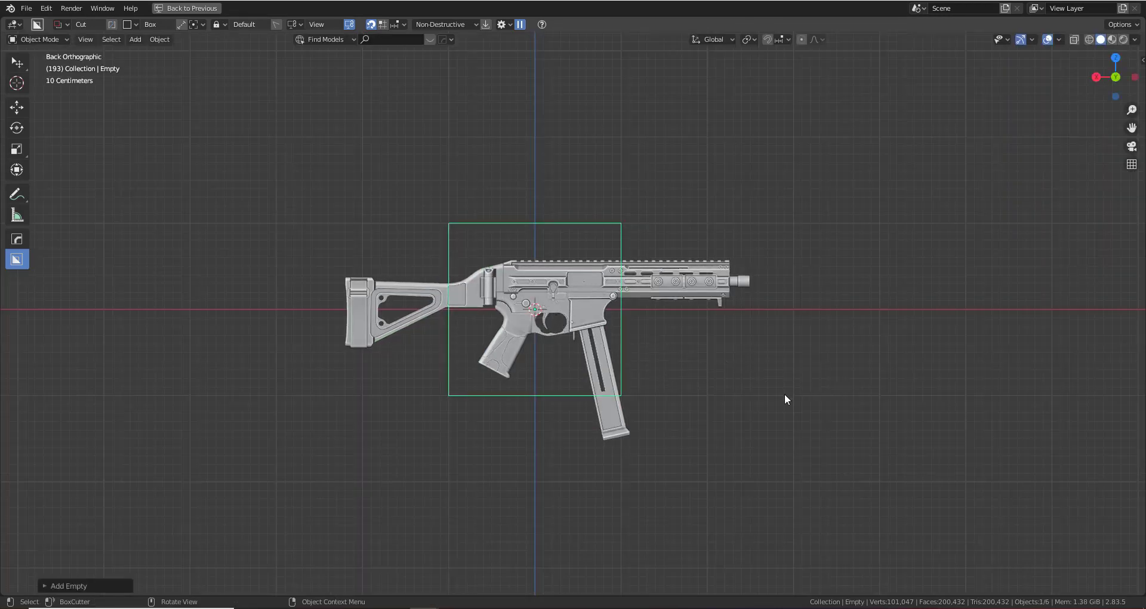
Scale the cube empty by about 2.39 along X and shift it along X to span the gun's length
key(s)
key(x)
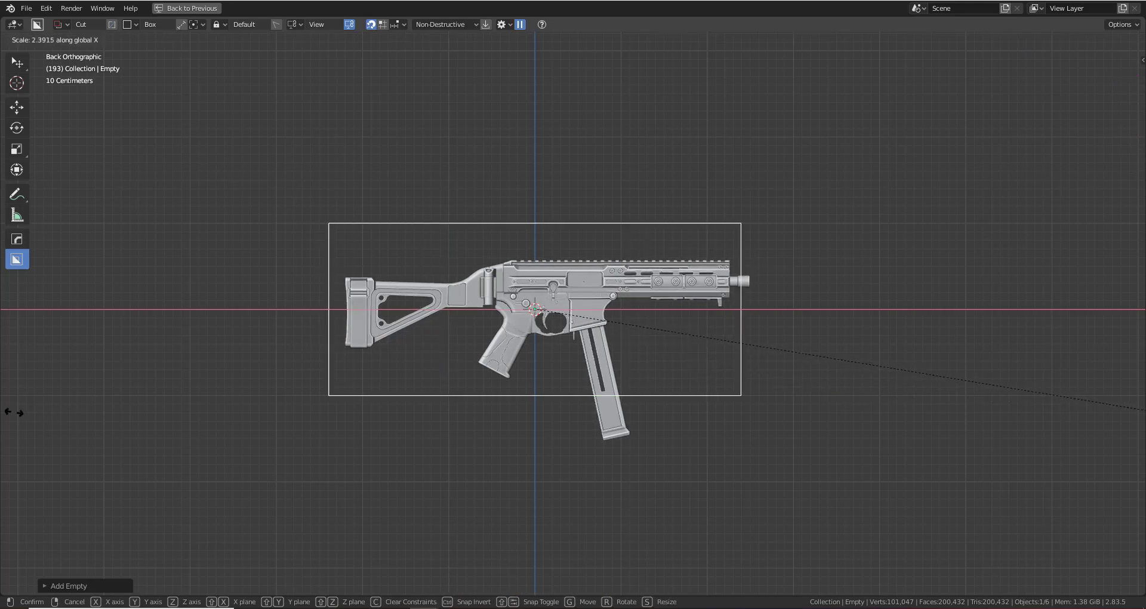
click(28, 418)
key(g)
key(x)
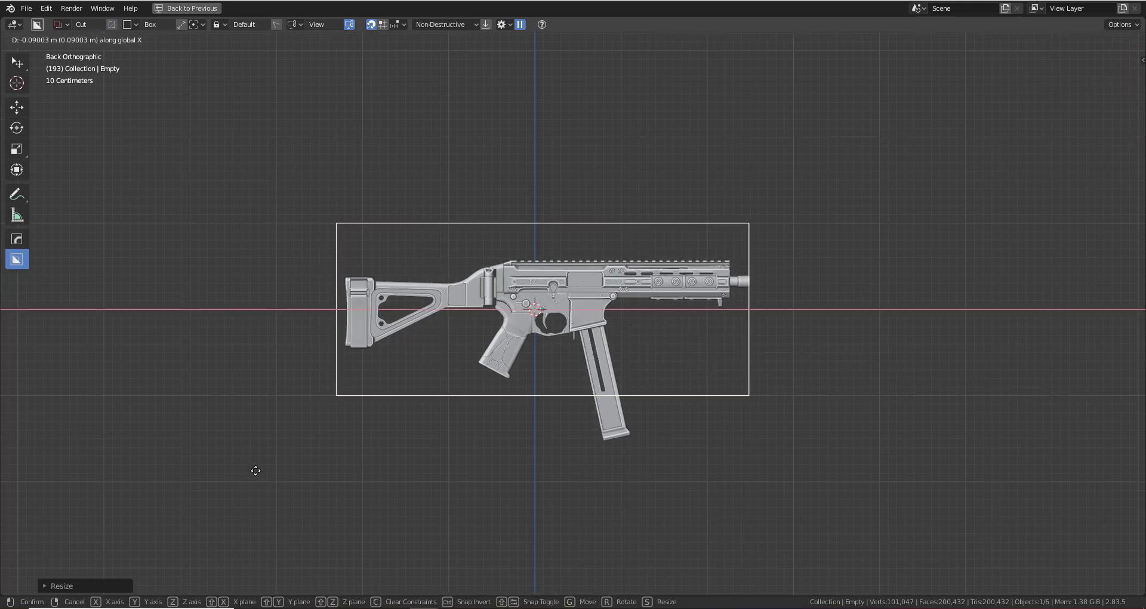
click(260, 471)
key(g)
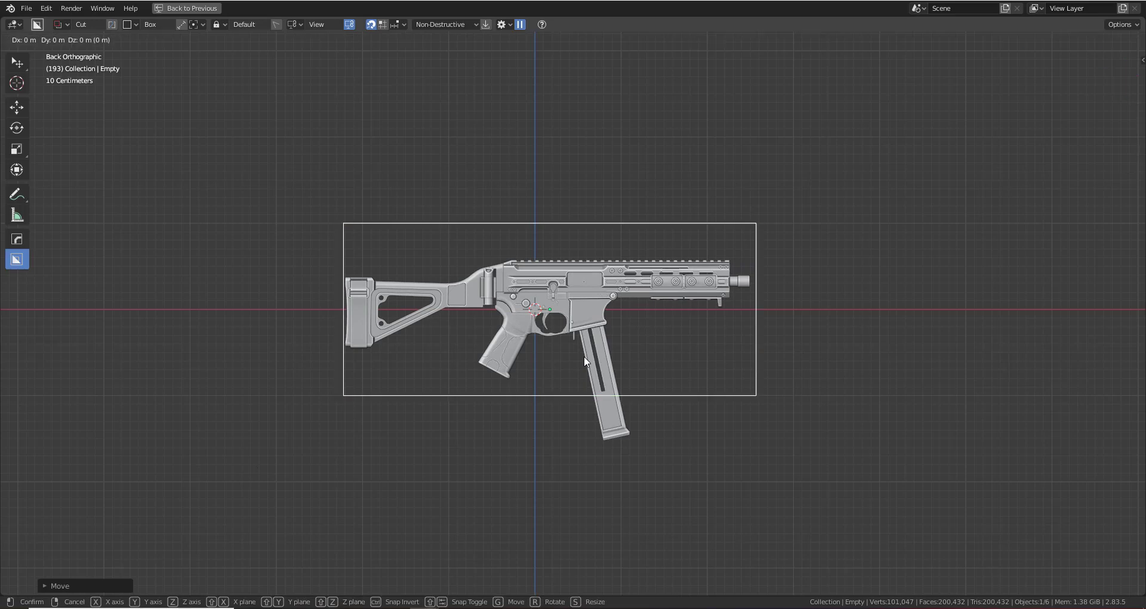
right_click(583, 356)
Scale the cube empty by about 0.81 along Z, lower it slightly and realign it along X around the gun
key(s)
key(z)
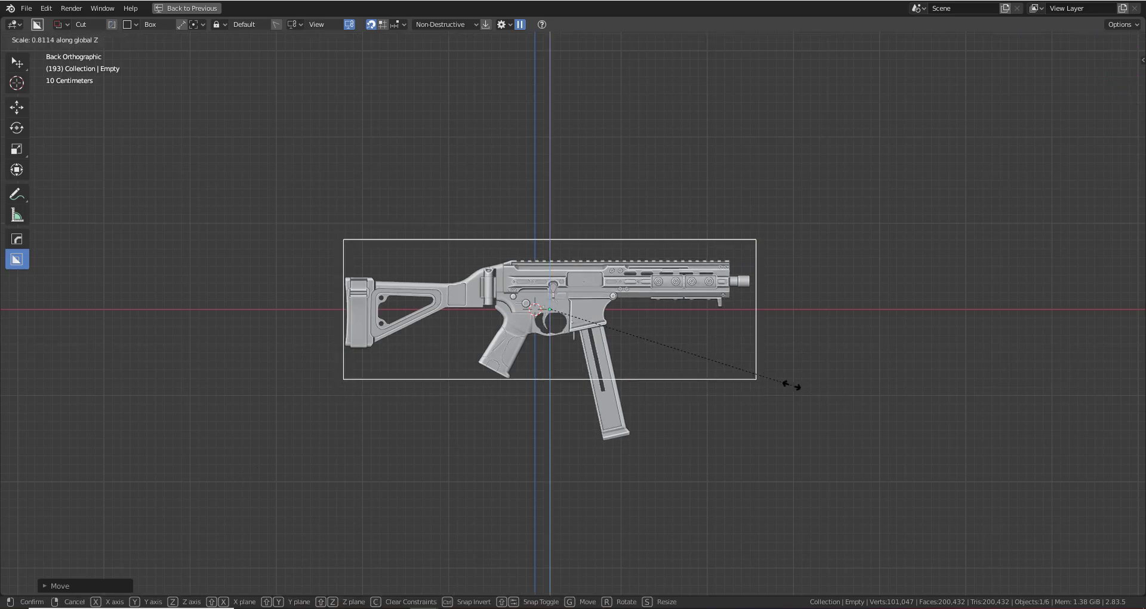
click(725, 347)
key(g)
key(z)
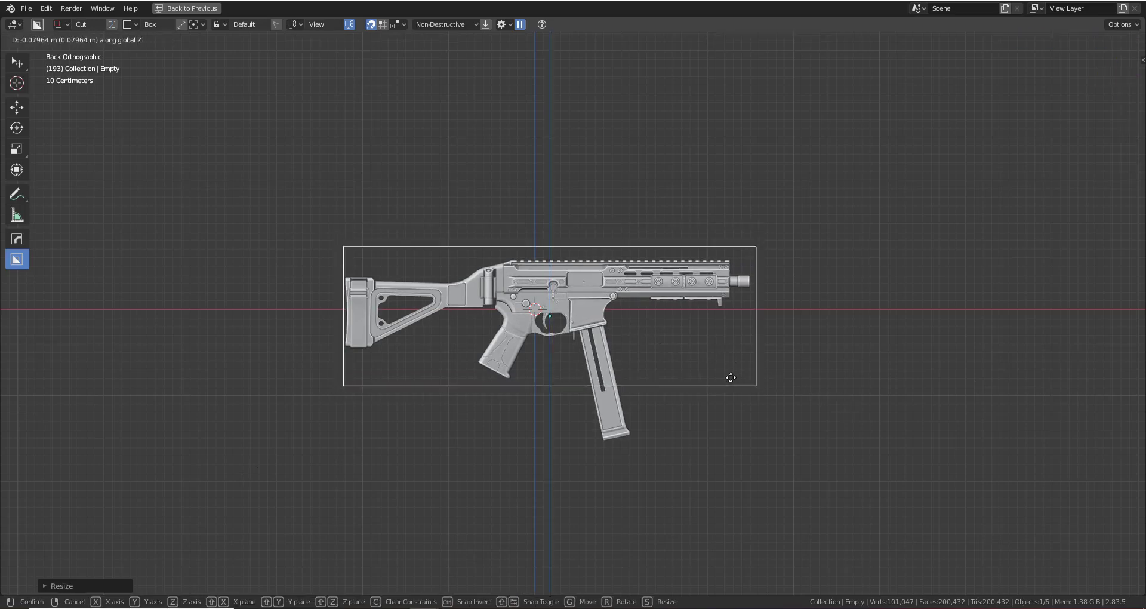
click(732, 373)
key(g)
key(x)
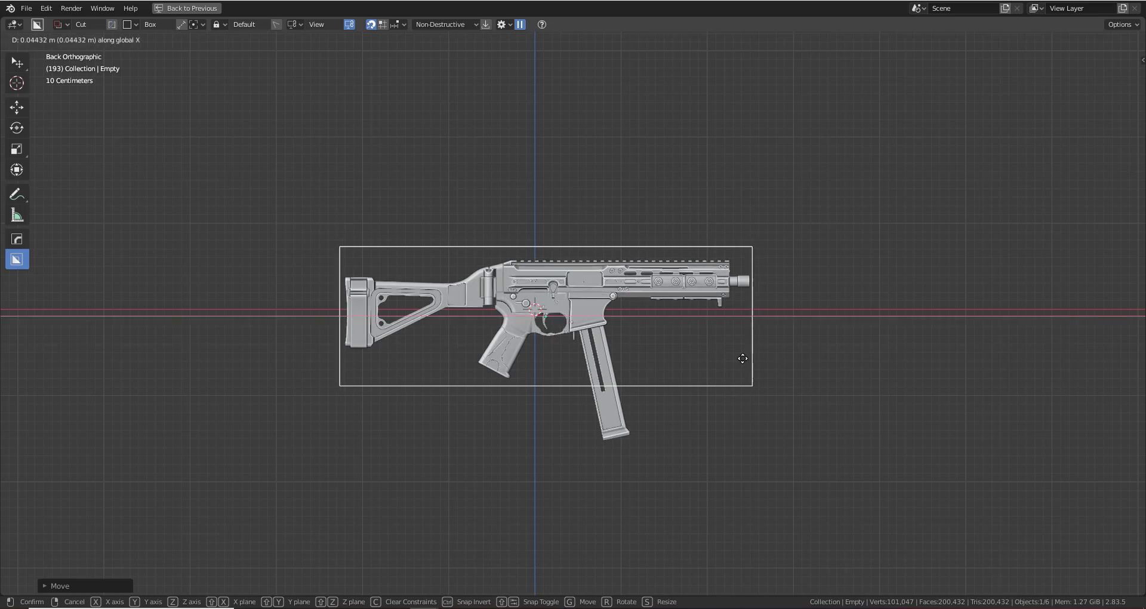
click(743, 357)
Narrow the cube empty to a Y scale of about 0.29 and centre it along Y on the gun
scroll(489, 356, up, 3)
middle_drag(489, 356, 825, 427)
scroll(603, 401, down, 4)
key(s)
key(y)
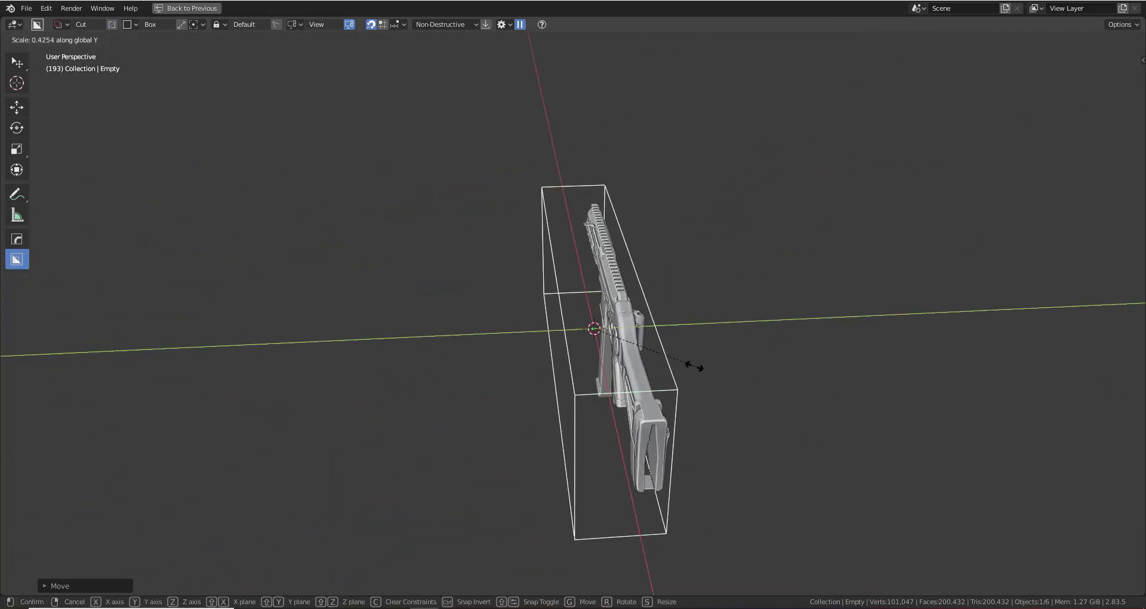
click(657, 363)
key(g)
key(y)
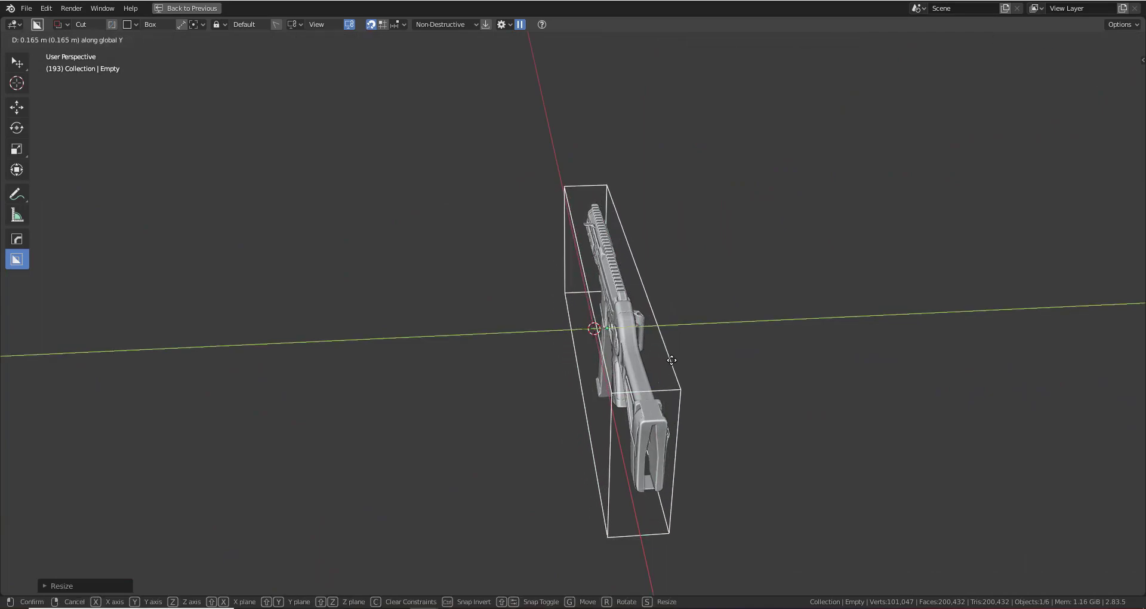
click(669, 360)
middle_drag(669, 360, 530, 343)
key(g)
key(y)
click(657, 361)
scroll(558, 374, up, 2)
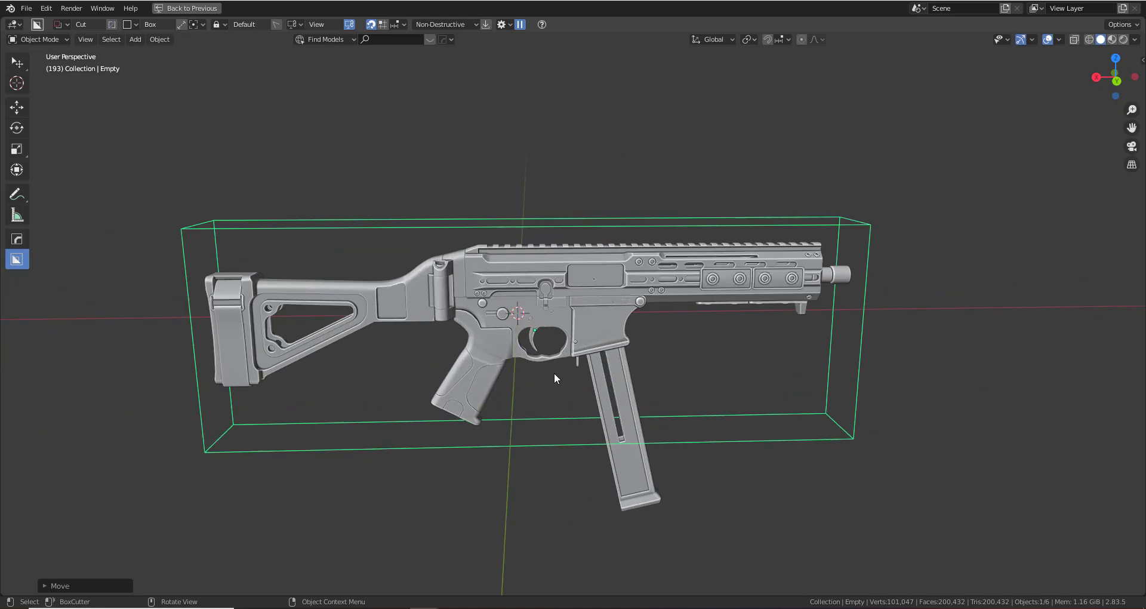
Select all the gun parts with the cube empty and parent them to it as Object (Keep Transform)
scroll(554, 373, down, 2)
key(b)
drag(226, 212, 785, 496)
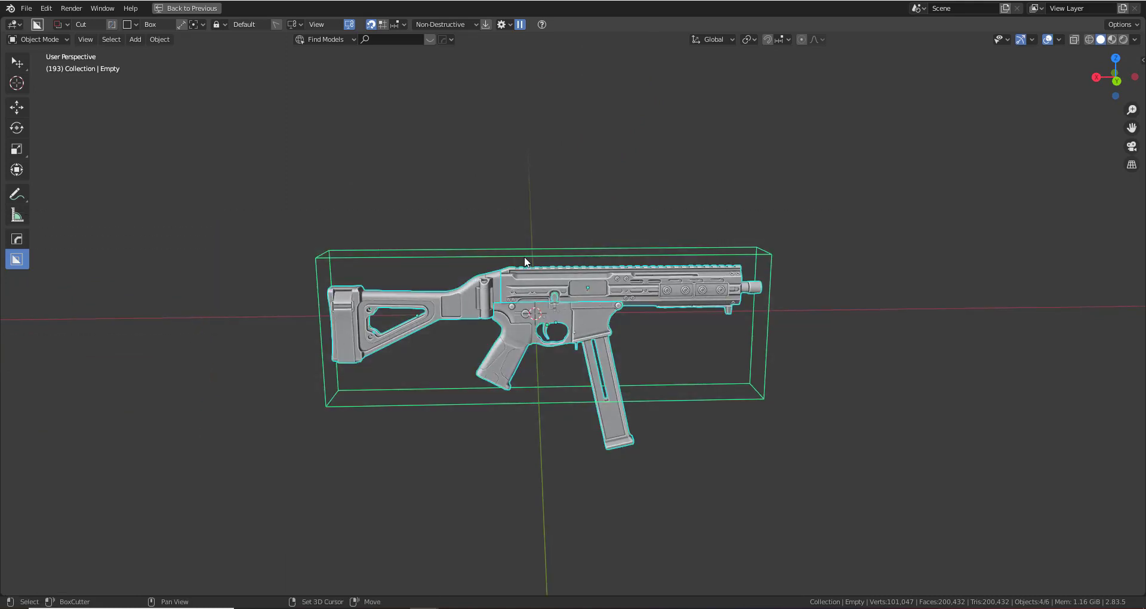
key(ctrl+p)
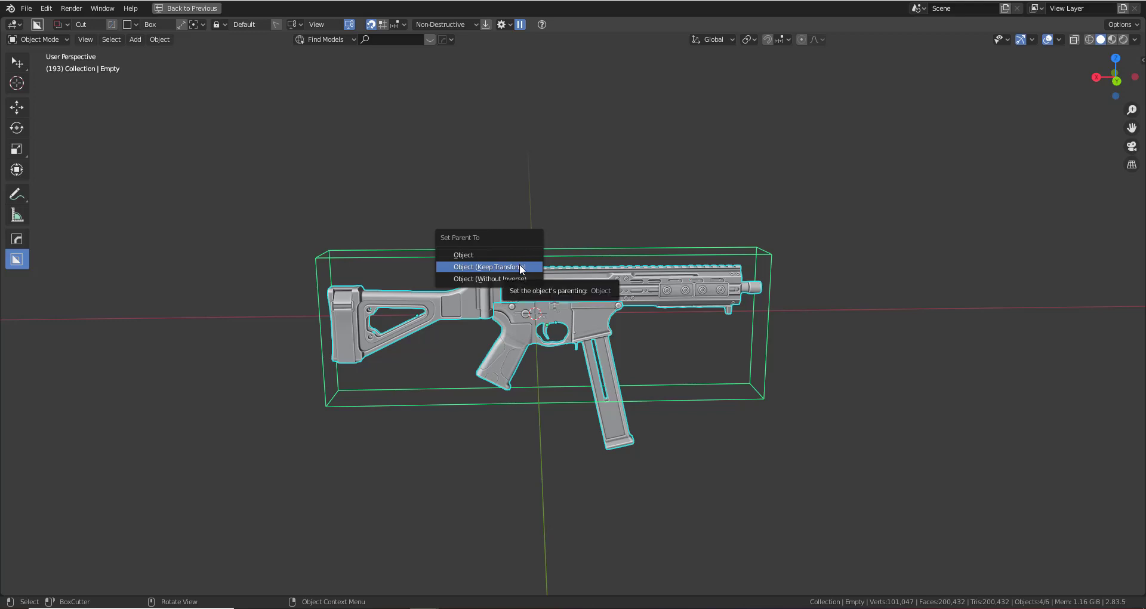
click(520, 266)
Copy the selected gun parts and empty, switch to the Blender window with the gun case and paste them there
scroll(520, 264, up, 1)
shift+middle_drag(491, 263, 494, 289)
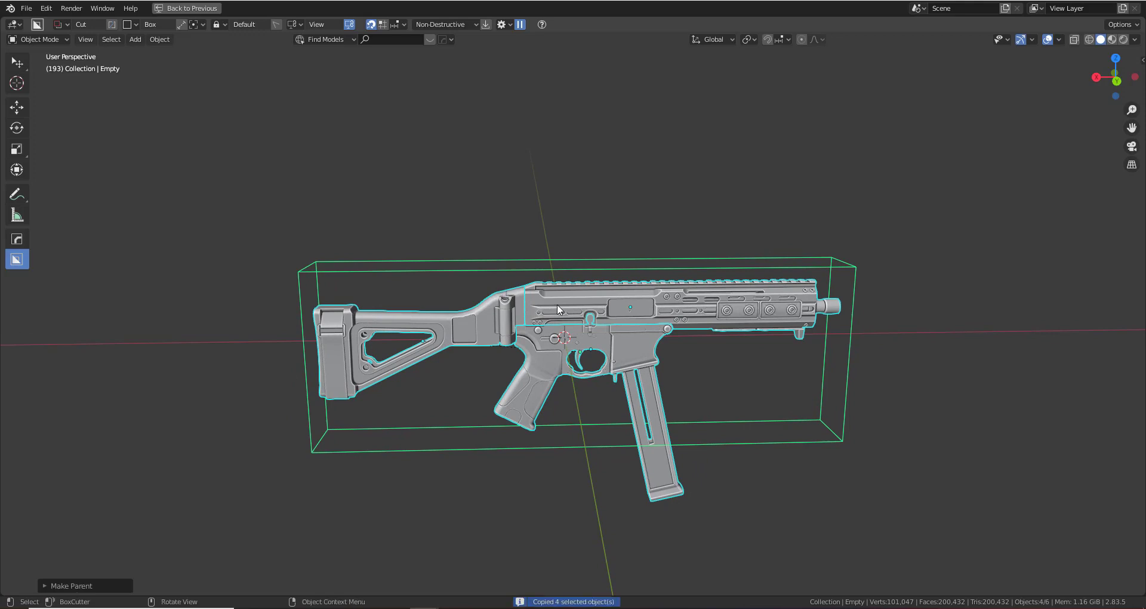
mouse_move(410, 604)
click(377, 566)
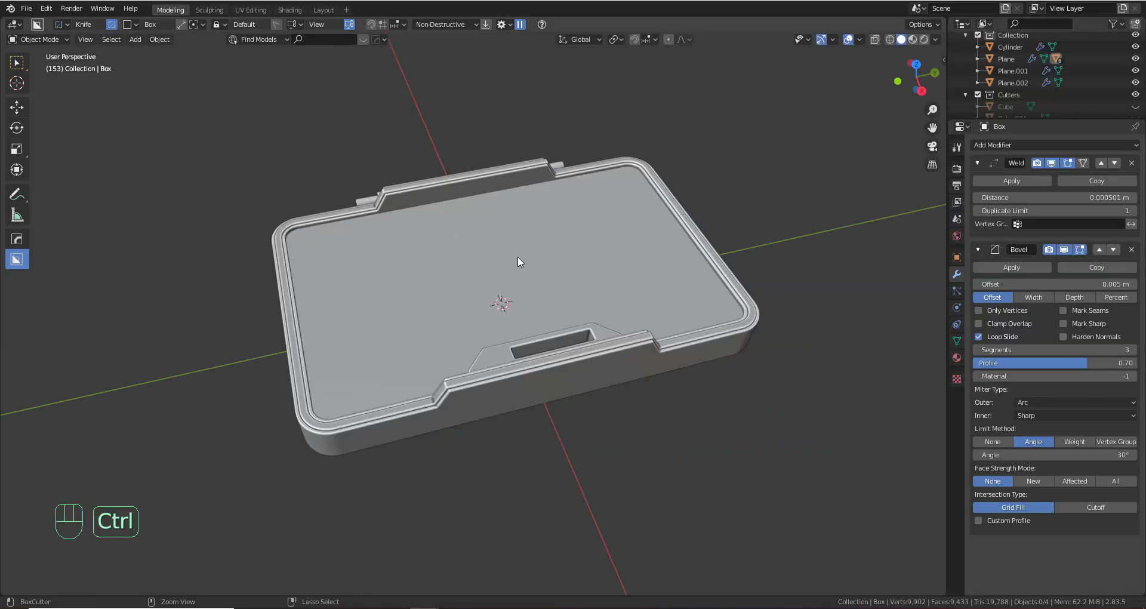
key(ctrl+v)
Raise the pasted gun along Z above the case base, with its empty at about 1.4 m
middle_drag(519, 253, 642, 348)
key(g)
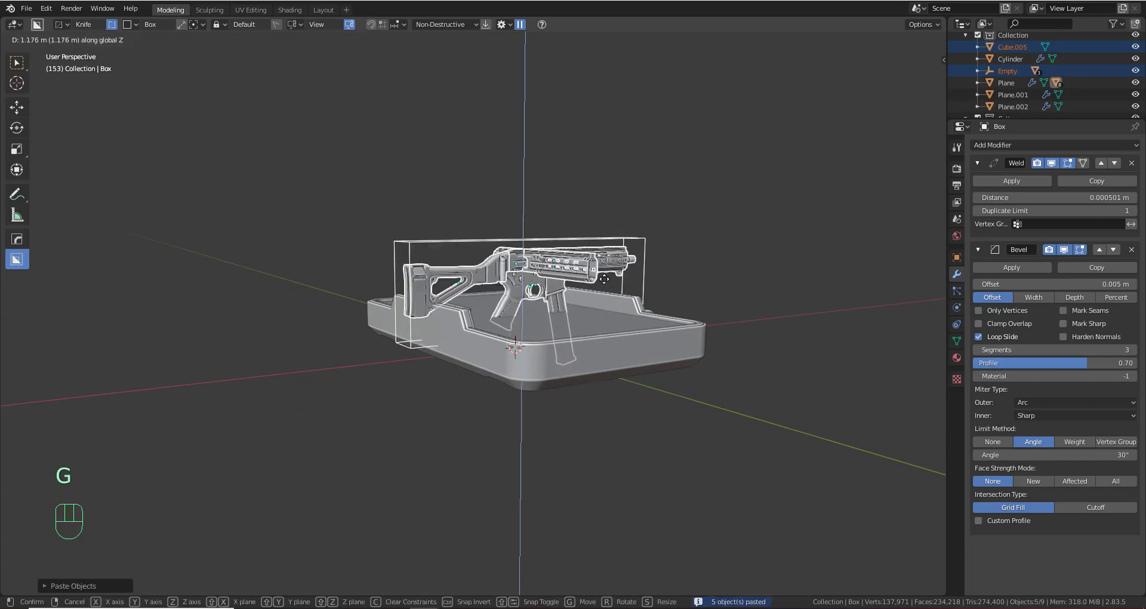
click(596, 264)
Delete the stray rail handguard piece that crosses the pasted gun
scroll(595, 264, up, 3)
middle_drag(596, 264, 363, 262)
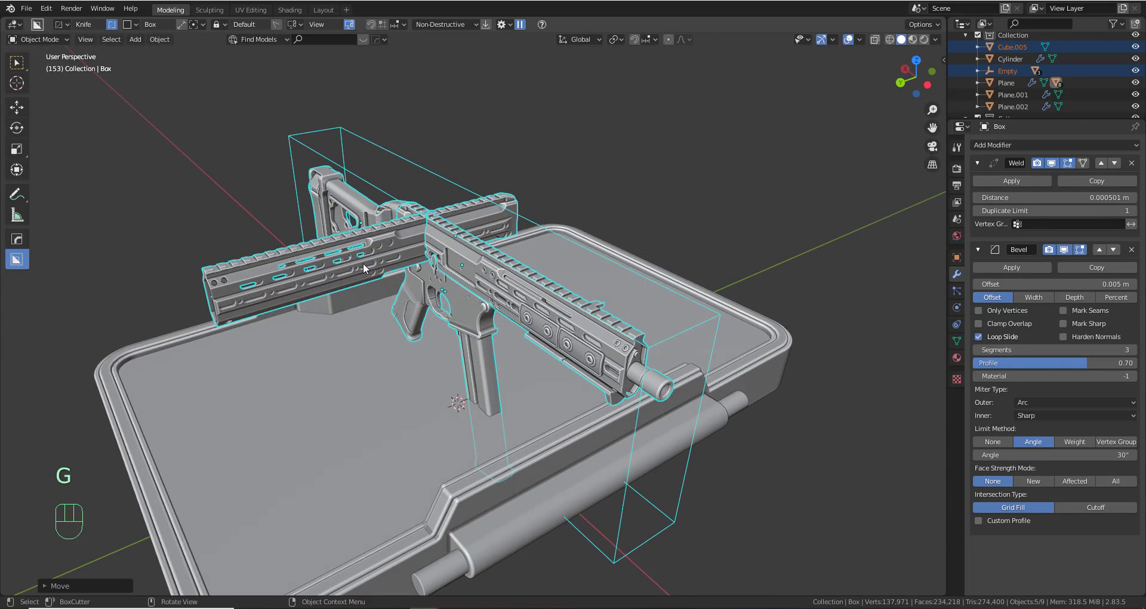
click(367, 261)
shift+middle_drag(429, 274, 538, 324)
key(x)
click(464, 300)
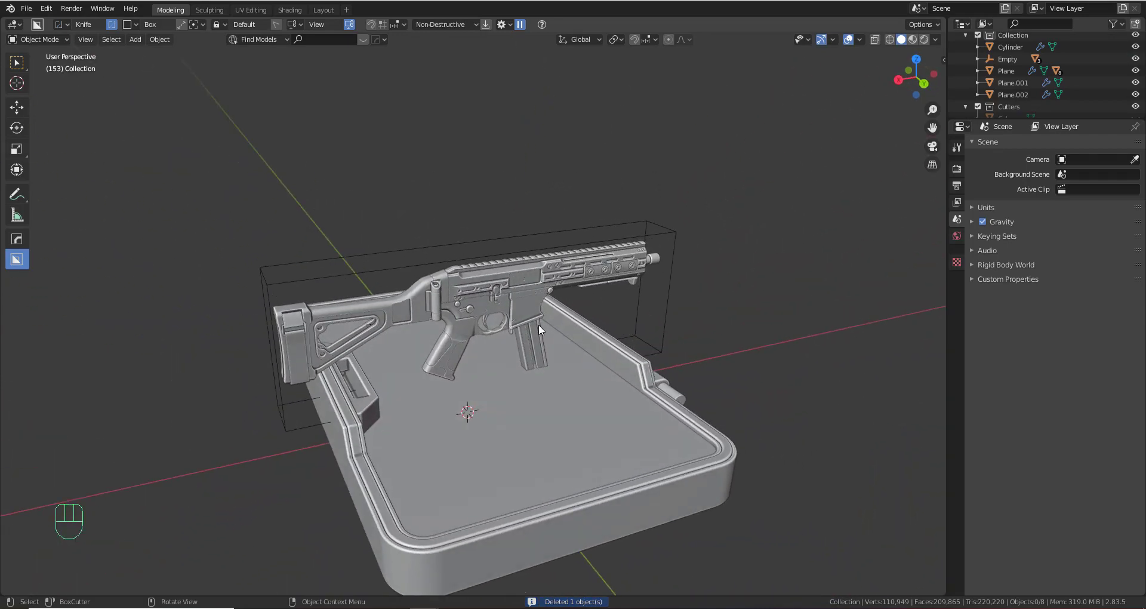
Select the gun's cube empty and rotate it -90° about Z in the top view to align with the case's length
middle_drag(527, 382, 741, 252)
click(750, 252)
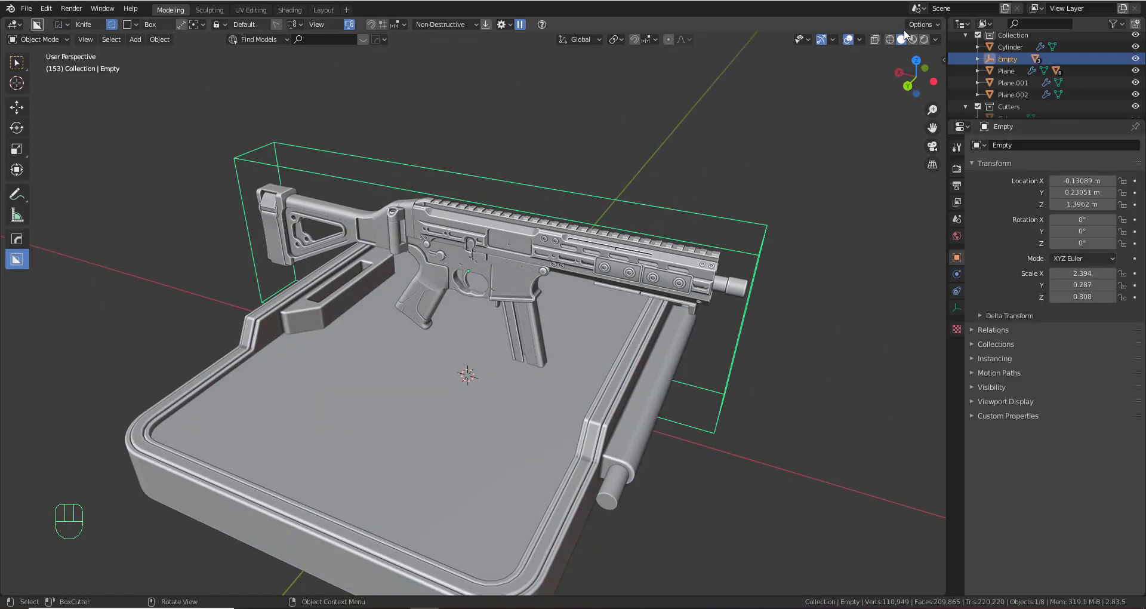
click(918, 58)
scroll(692, 274, down, 1)
shift+middle_drag(717, 279, 711, 290)
text(r90)
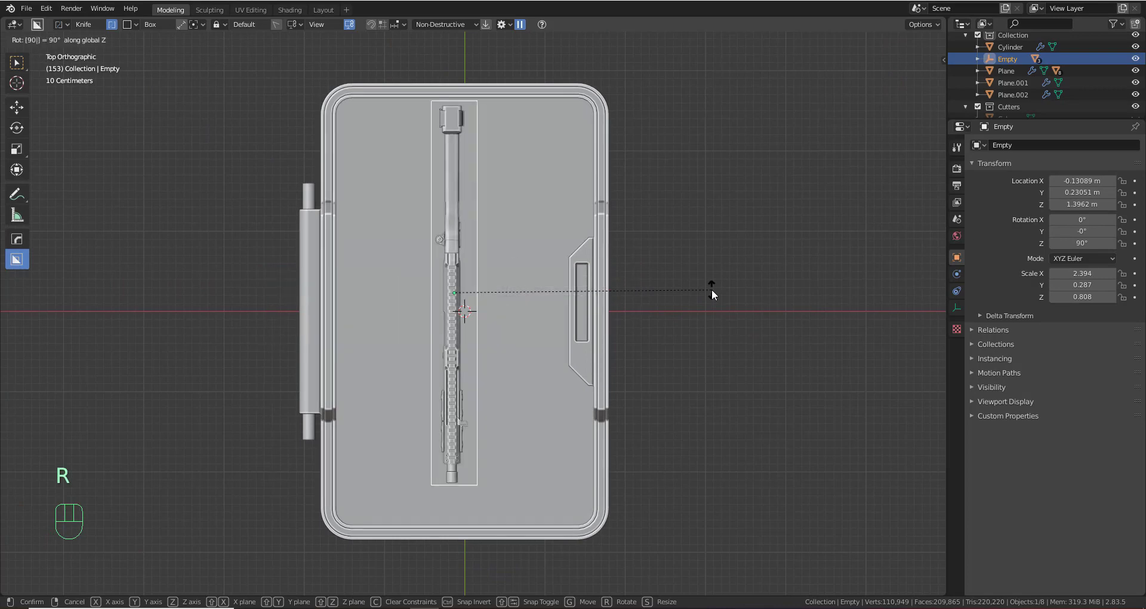
text(-)
key(Return)
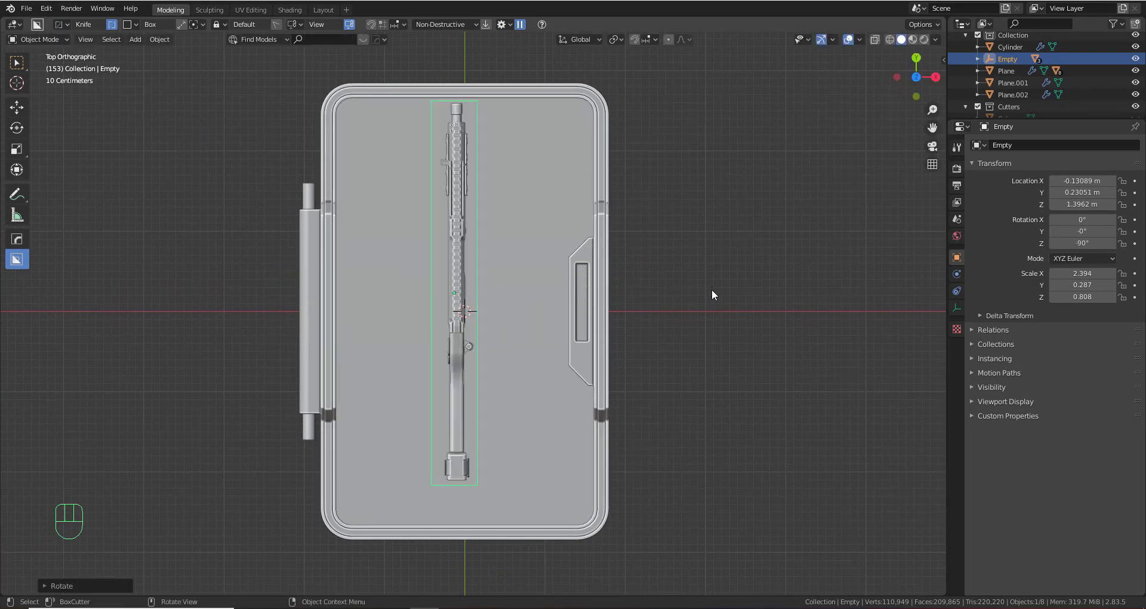
Rotate the gun's cube empty 90° about X so the gun lies on its side over the case
text(r)
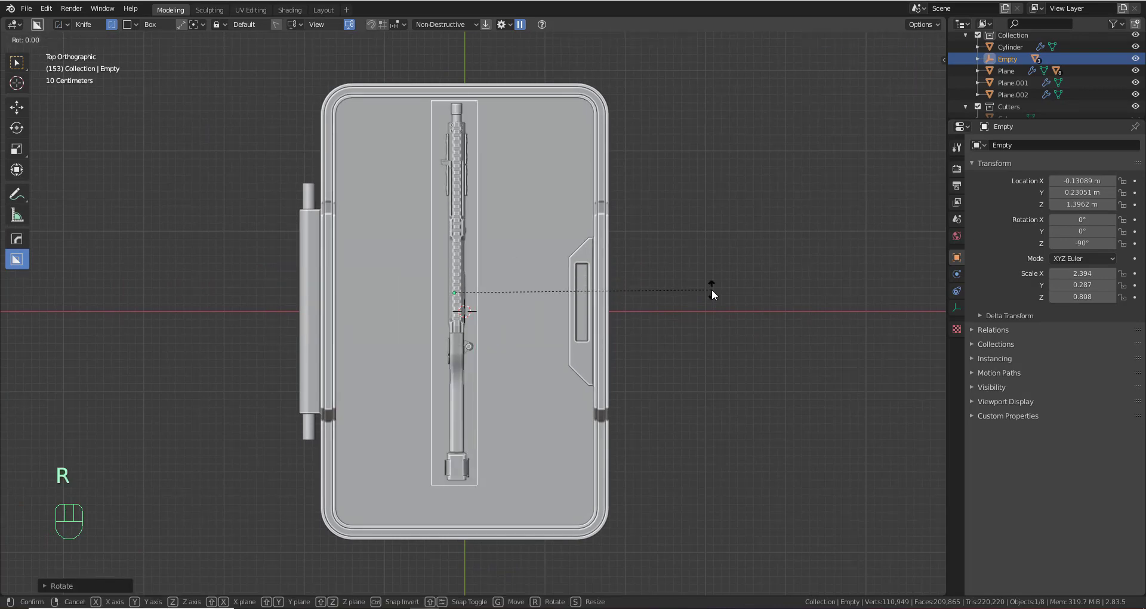
text(x90)
key(Return)
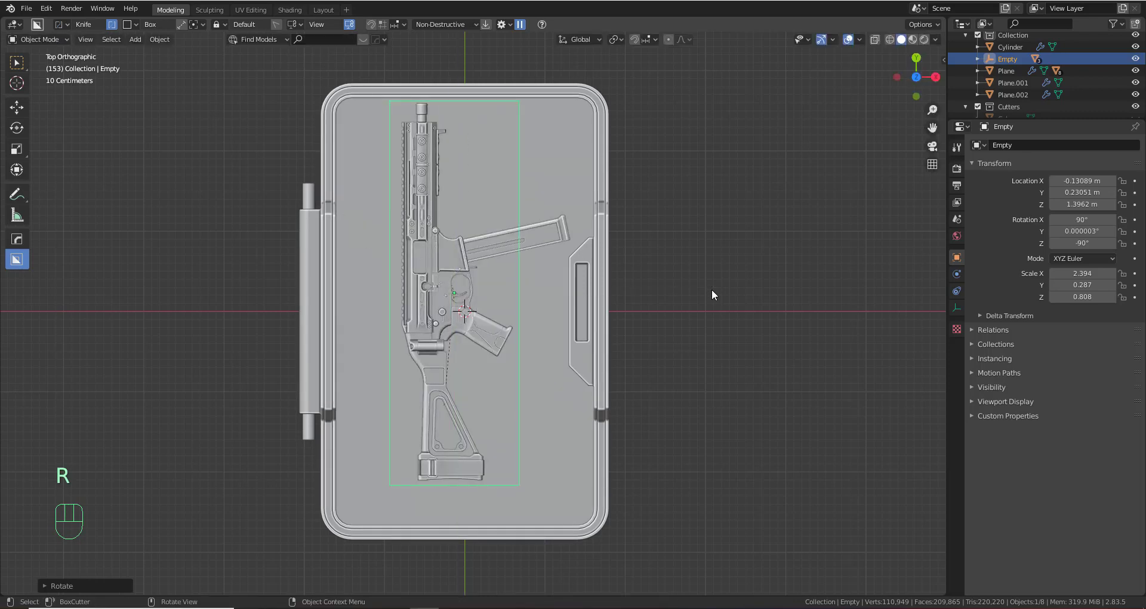
Enlarge the gun's empty to about 2.564 in X scale and reposition it at about X -0.644 m, Y 0.03 m
key(g)
key(x)
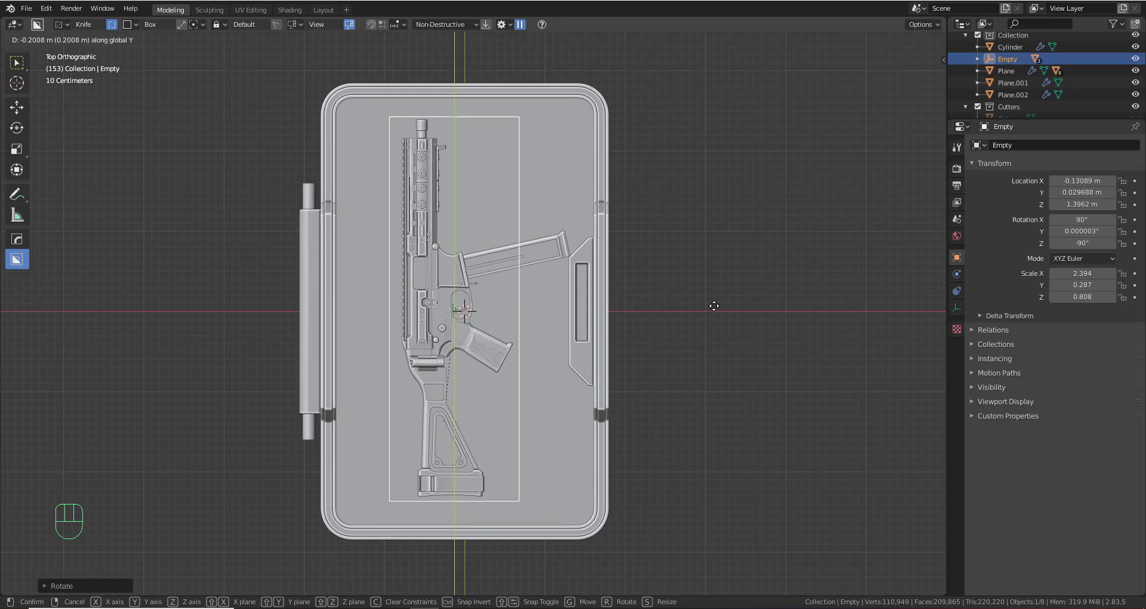
click(713, 309)
key(s)
click(727, 309)
key(g)
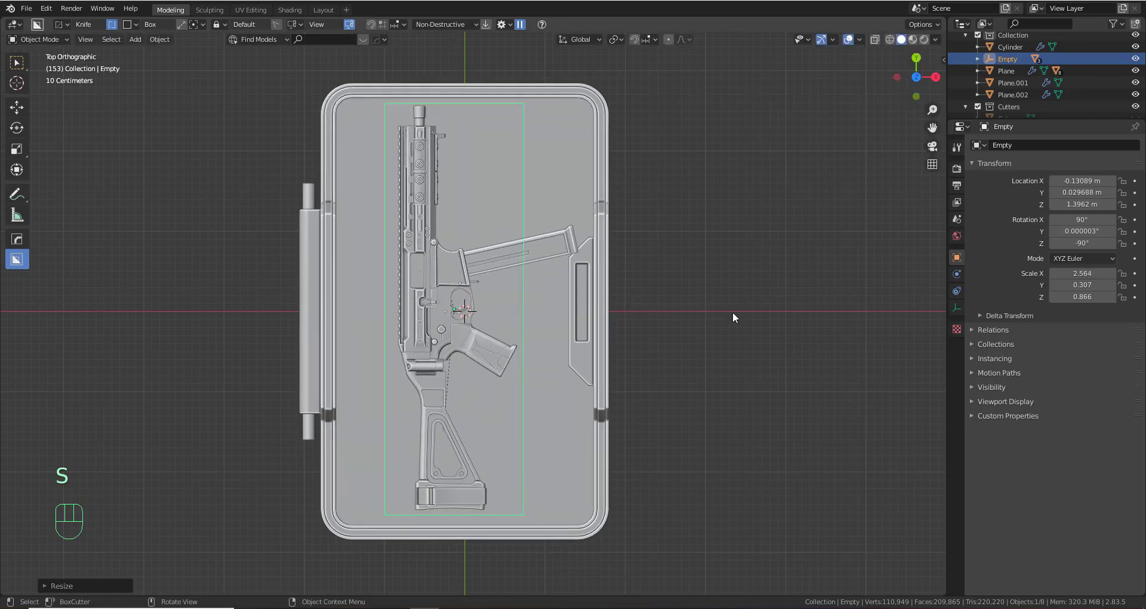
key(x)
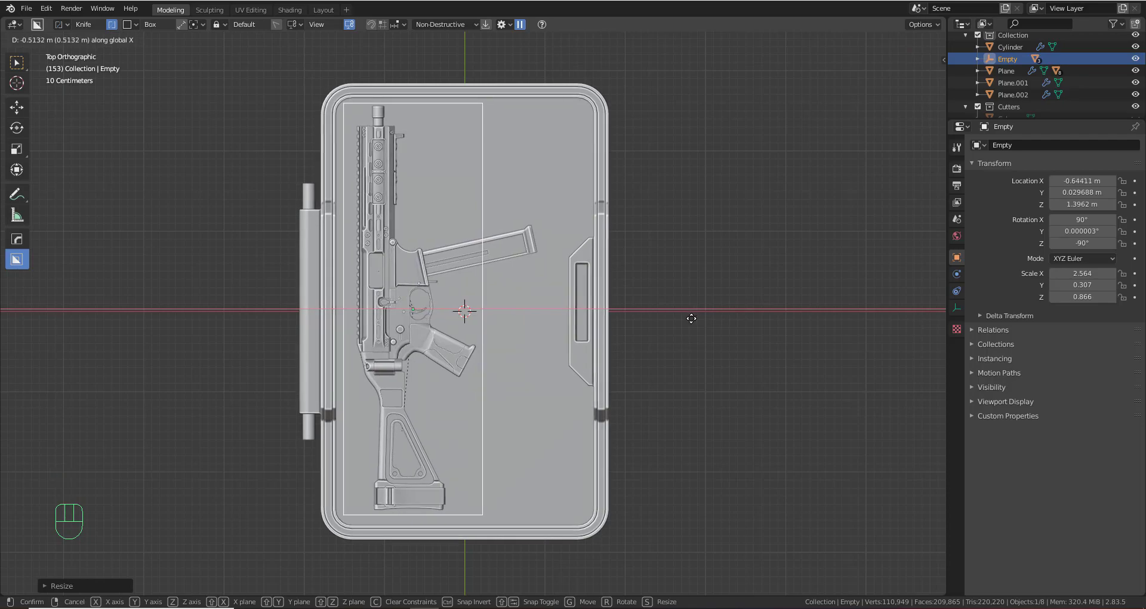
click(691, 318)
Open the gun's lower receiver mesh for editing and select only the linked geometry of the magazine
scroll(516, 339, up, 1)
middle_drag(490, 339, 544, 350)
click(593, 333)
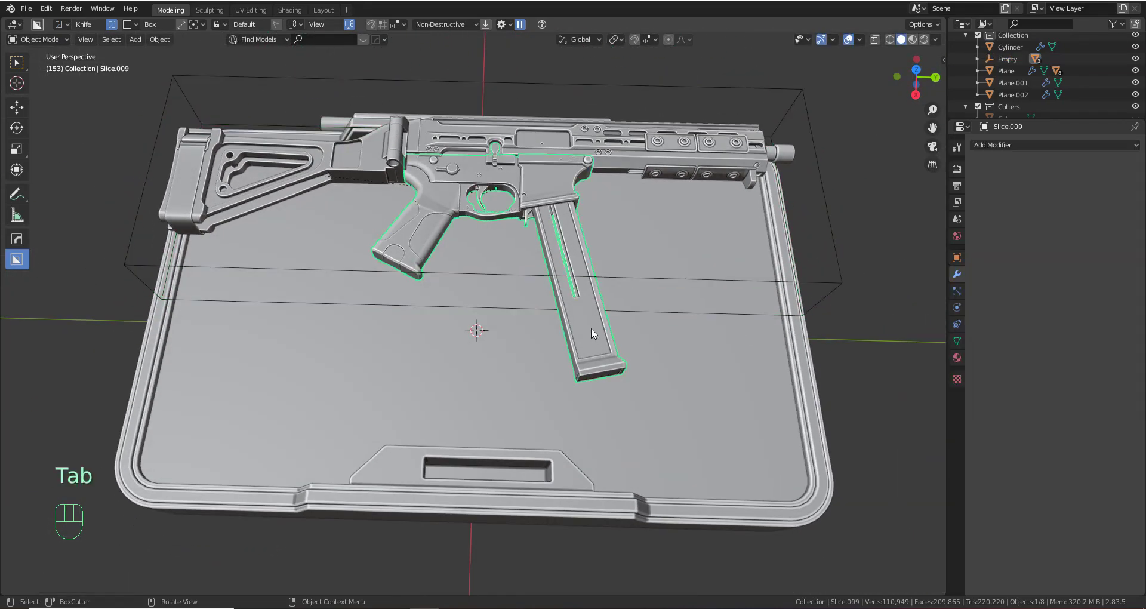
key(Tab)
key(l)
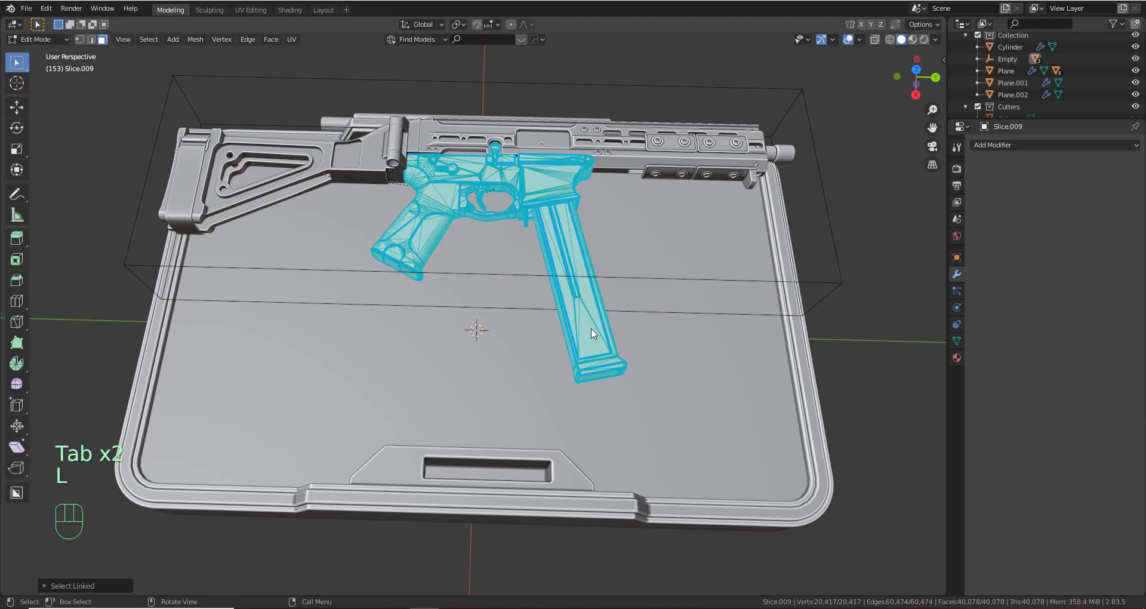
click(591, 330)
key(l)
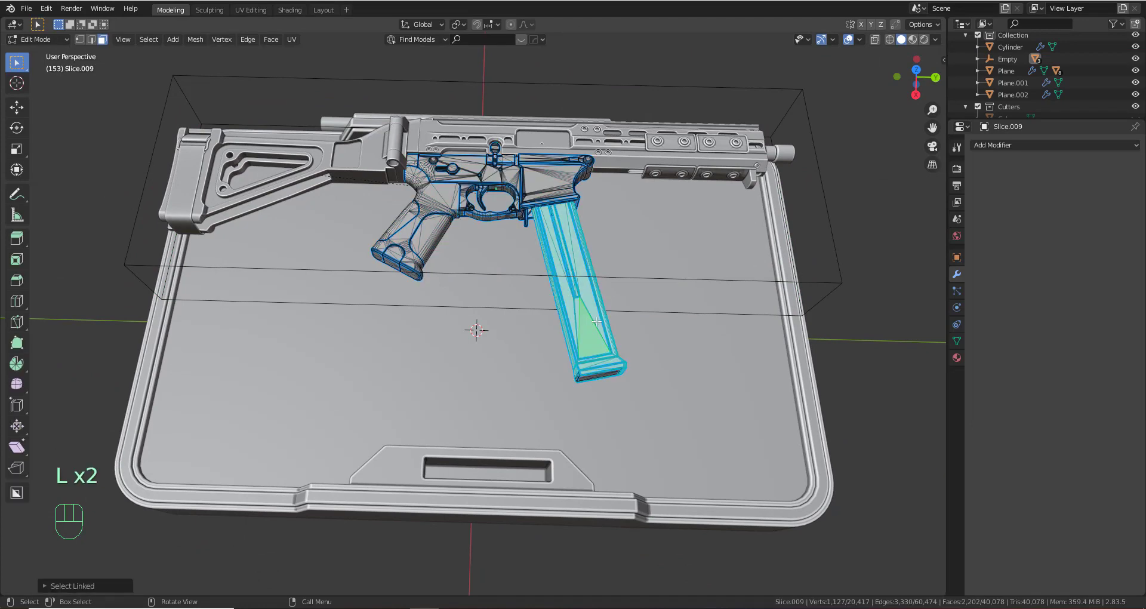
Duplicate the magazine in top view and rotate the copy about 102° to run parallel to the case's length
click(916, 69)
key(shift+d)
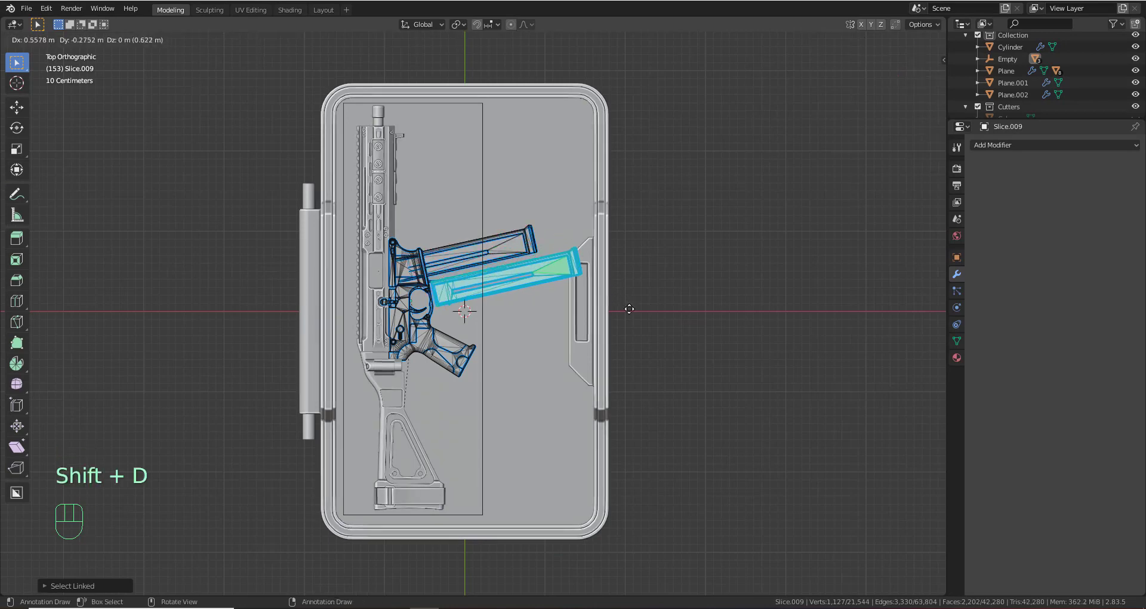
key(r)
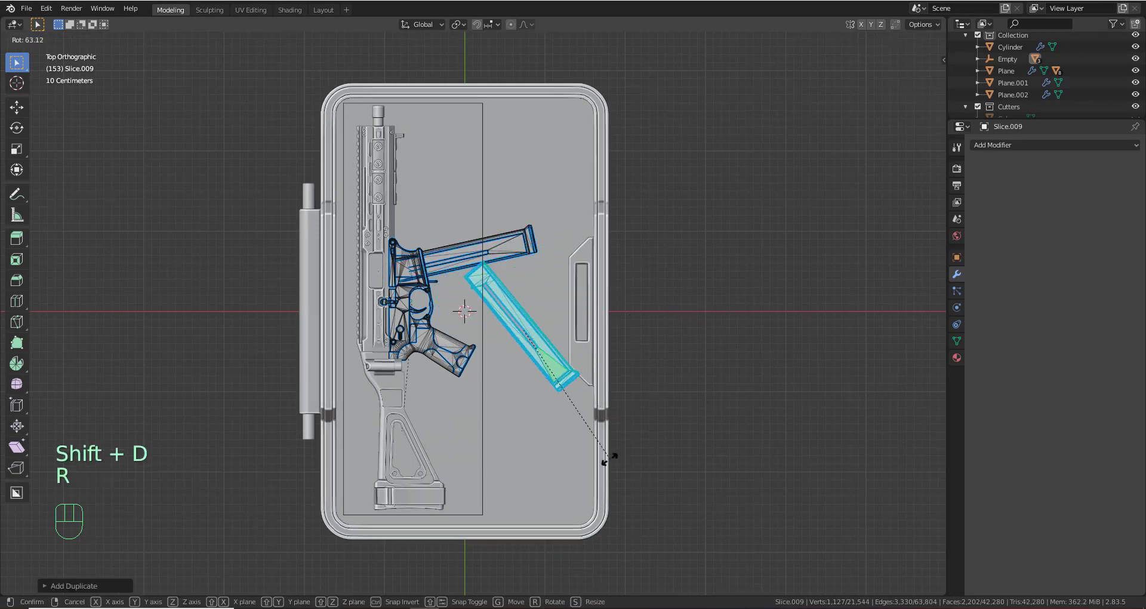
click(509, 467)
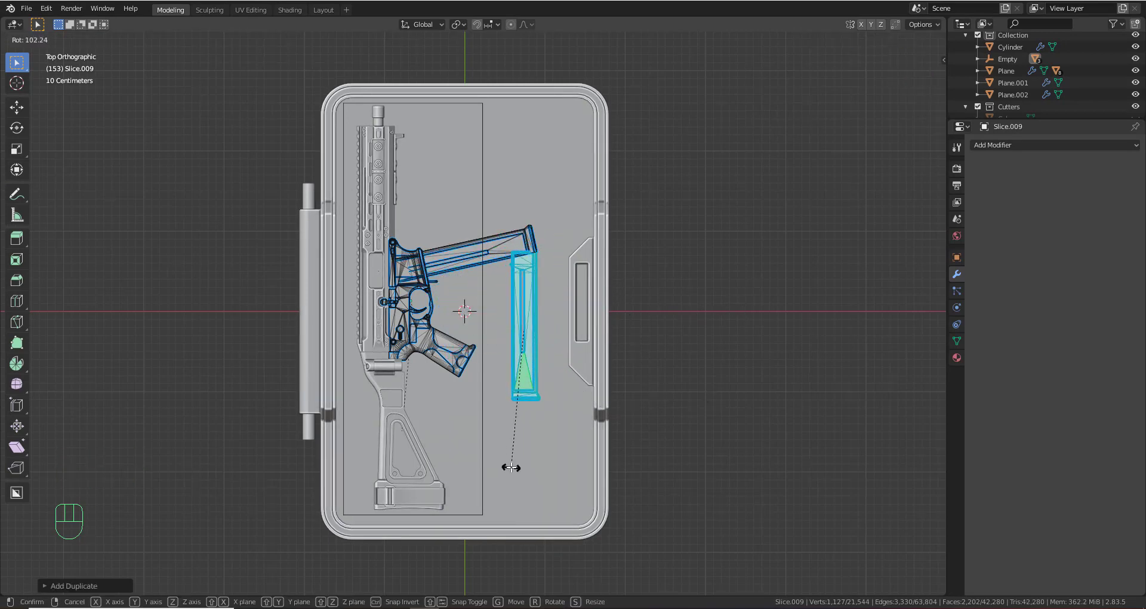
Move the spare magazine into the free space beside the gun's stock, below the grip
scroll(540, 388, up, 3)
key(g)
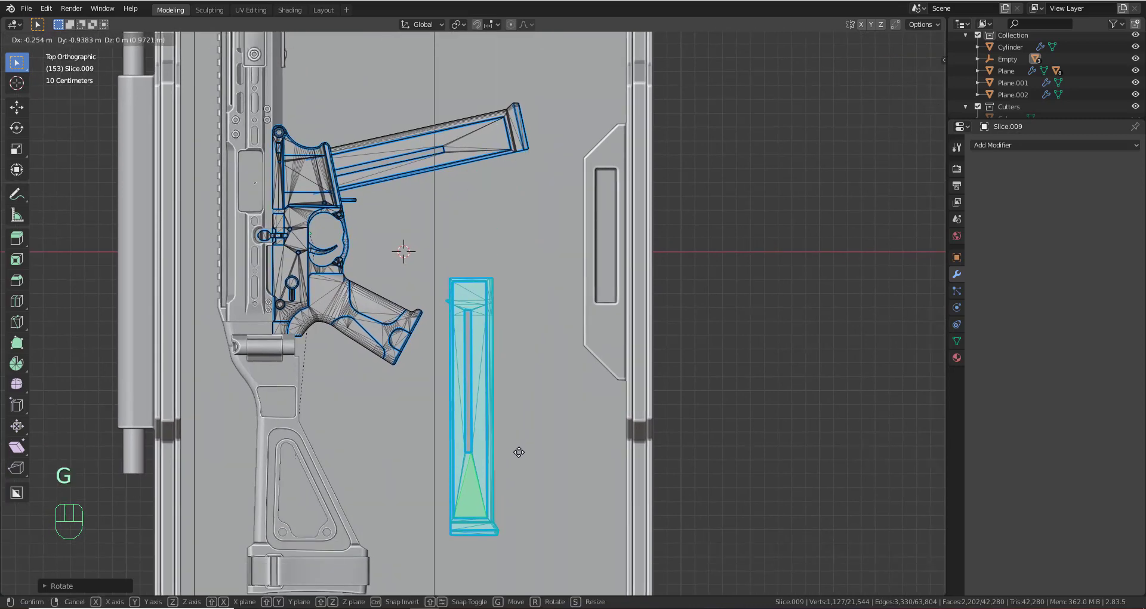
click(519, 478)
shift+middle_drag(519, 478, 582, 368)
key(g)
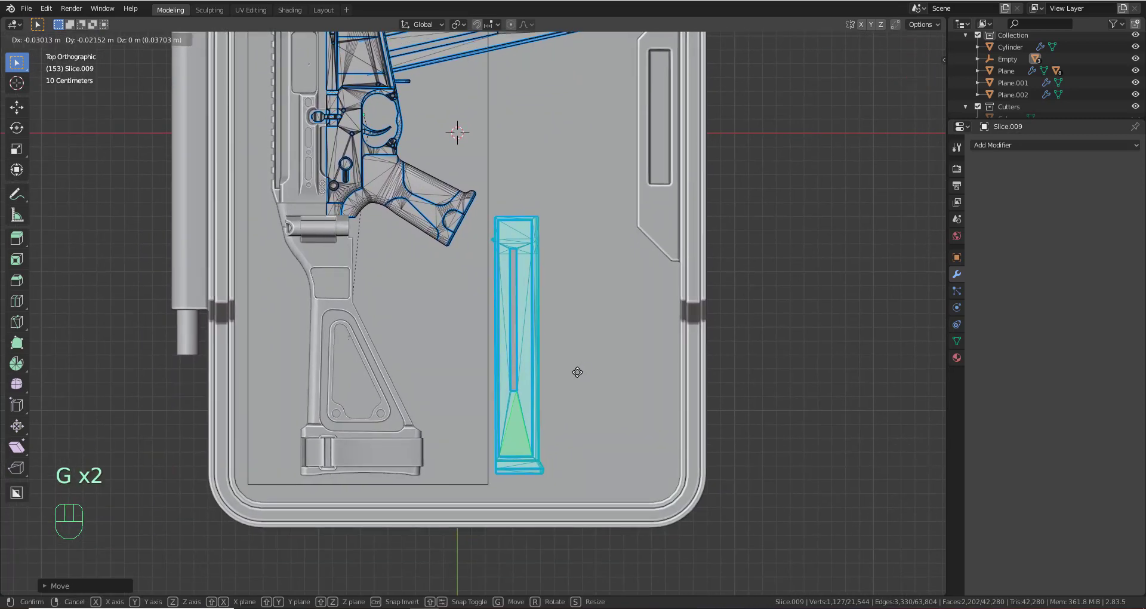
click(567, 374)
Duplicate the spare magazine, place the second copy alongside it towards the case handle, and leave mesh editing
key(shift+d)
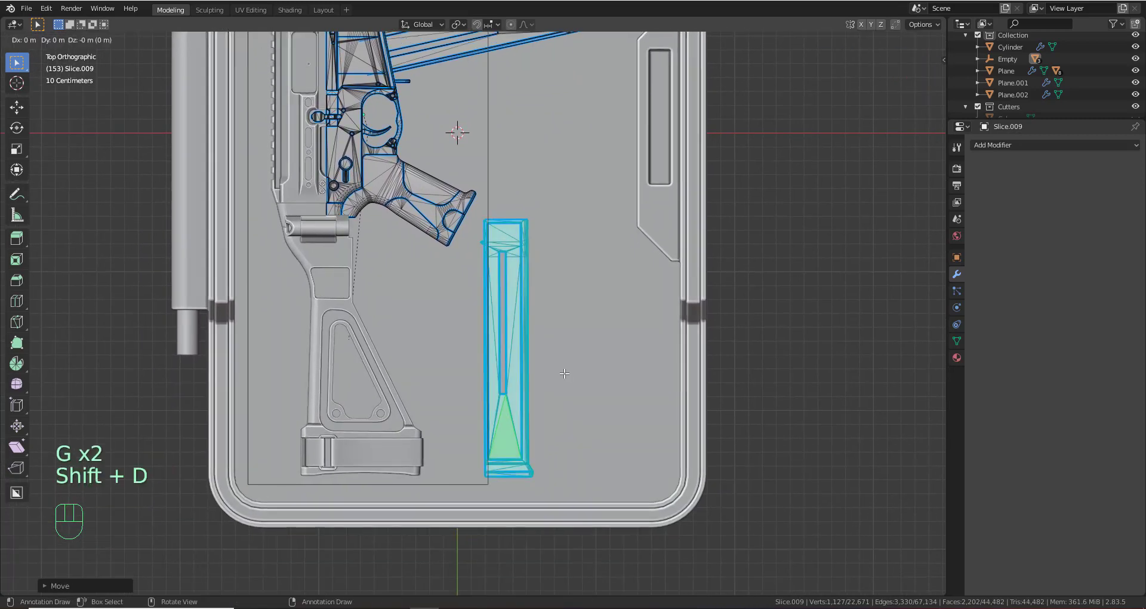
click(629, 371)
middle_drag(629, 351, 484, 319)
scroll(543, 323, up, 2)
scroll(501, 320, up, 1)
scroll(499, 320, down, 1)
middle_drag(633, 268, 416, 308)
key(Tab)
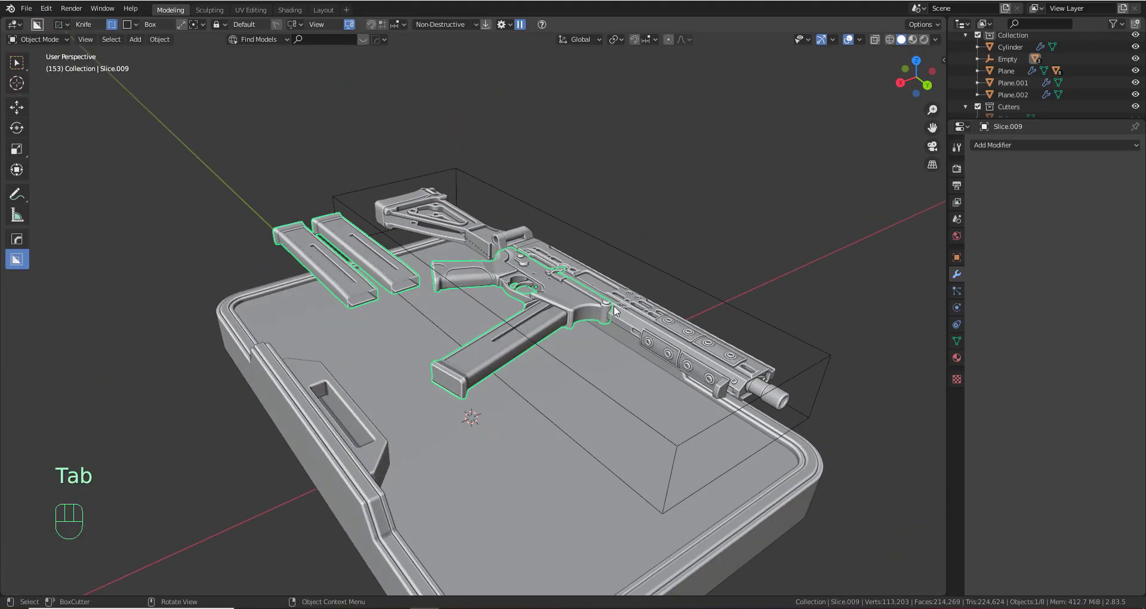
middle_drag(622, 326, 698, 389)
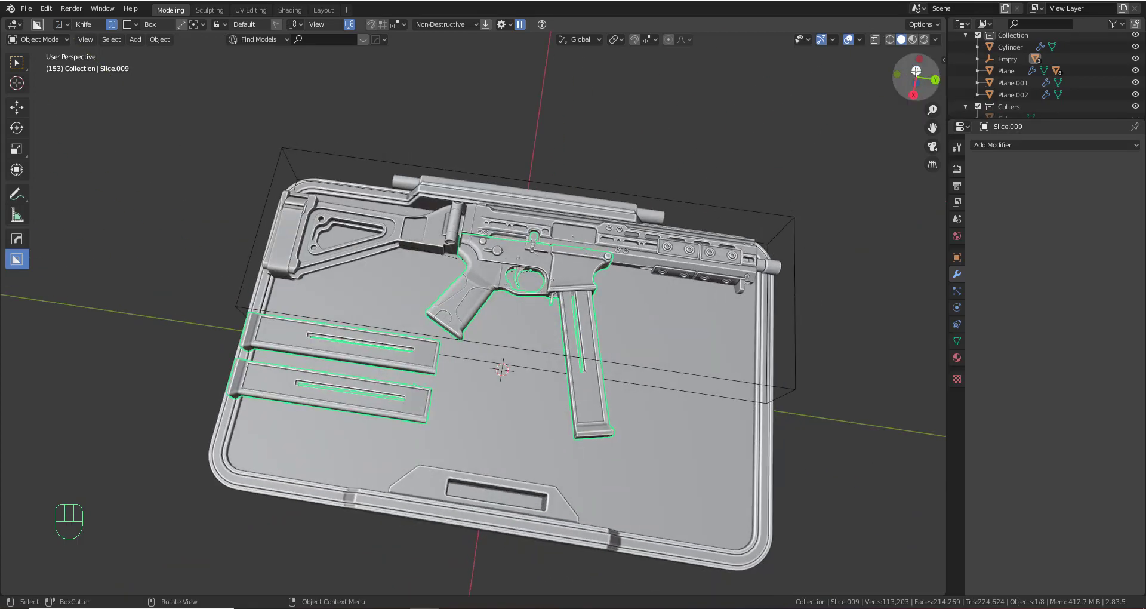
Scale the gun's empty down to about 2.404 in X and reposition it at about X -0.57 m, Y 0.015 m
click(915, 72)
scroll(518, 170, up, 1)
shift+middle_drag(515, 162, 542, 319)
click(621, 235)
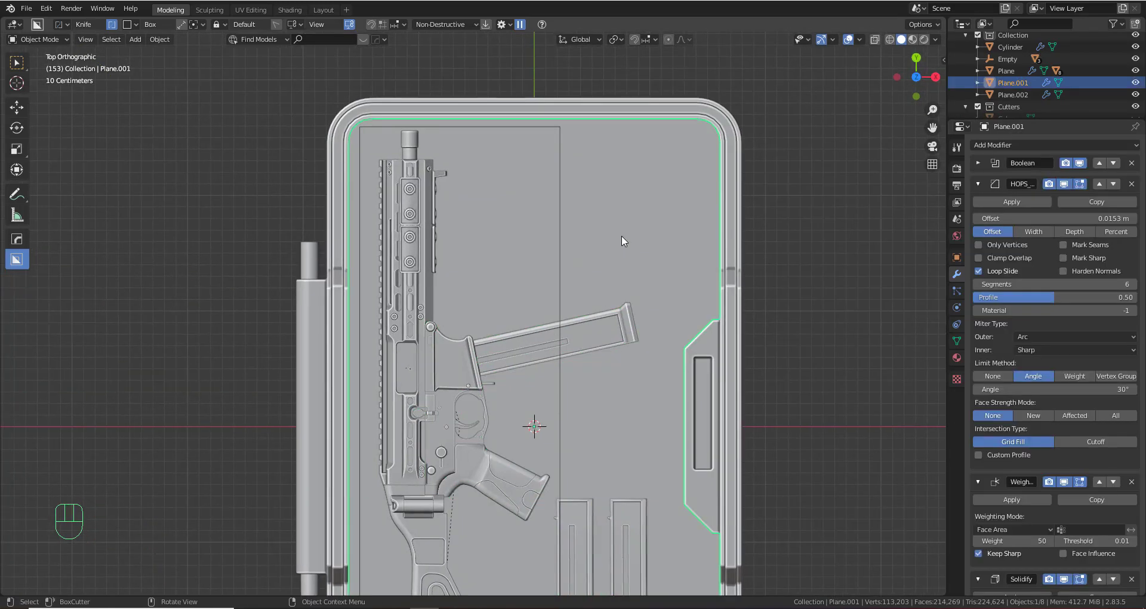
key(KP_Decimal)
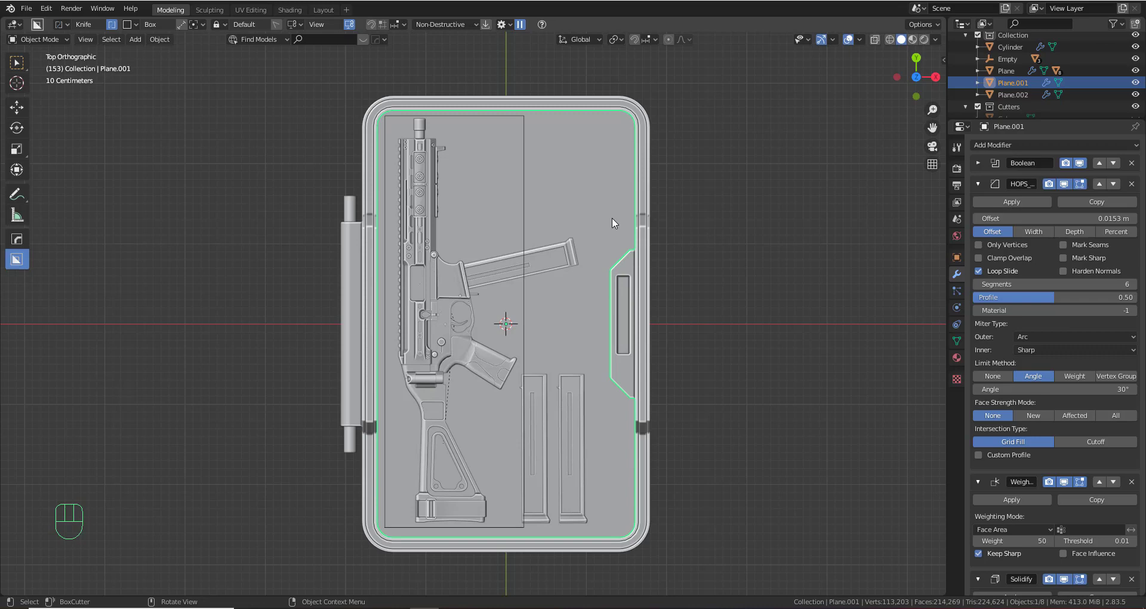
click(523, 314)
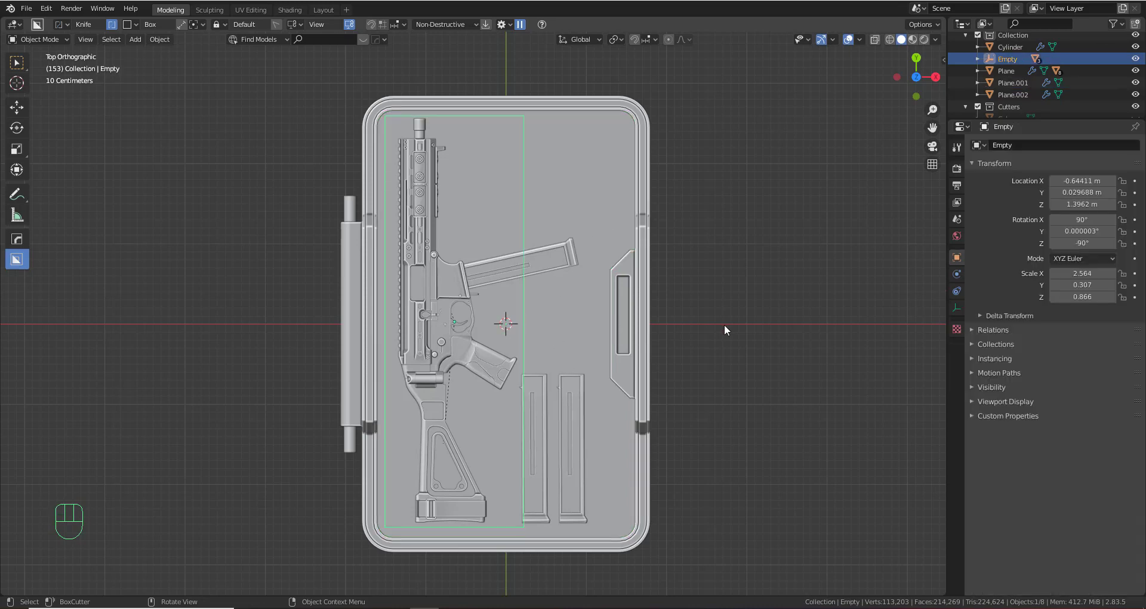
key(s)
click(639, 339)
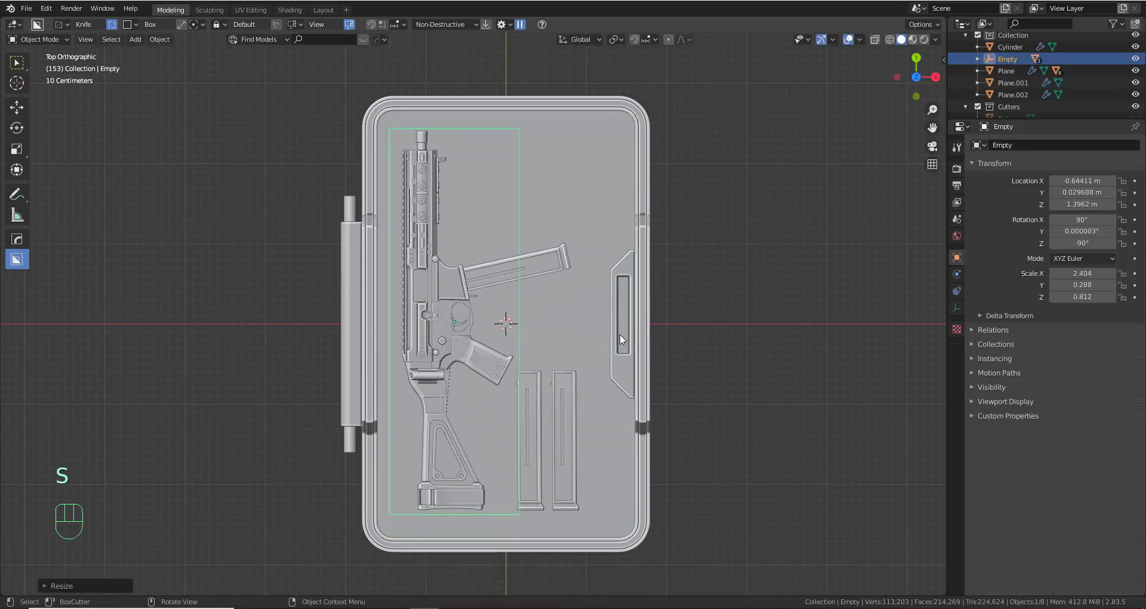
key(g)
click(625, 335)
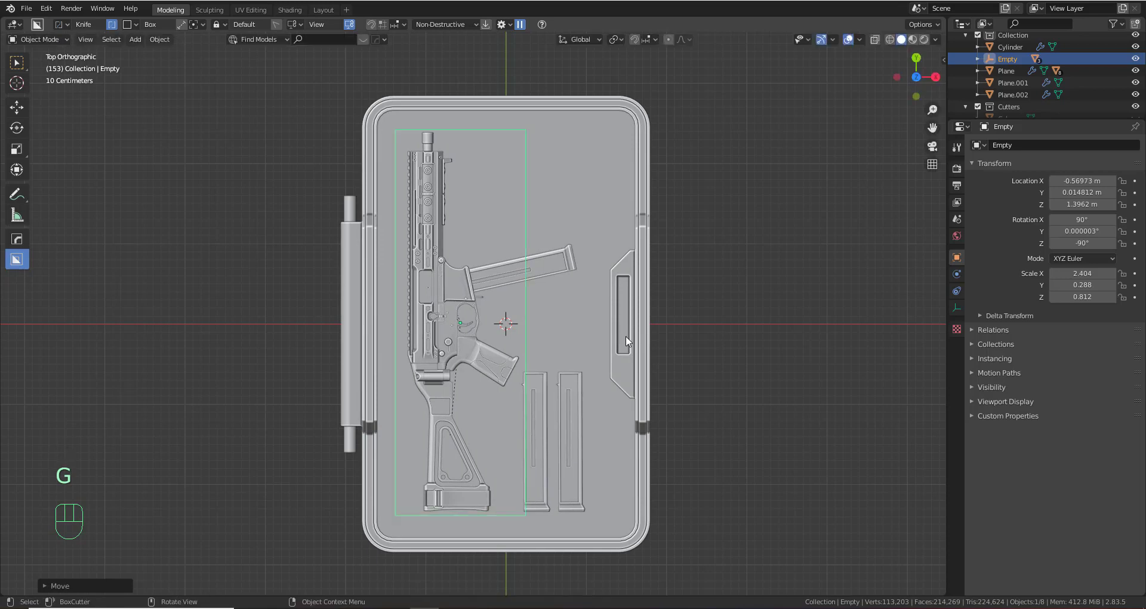
Select the case's inner panel and set BoxCutter to Cut mode with the Ngon shape
click(579, 192)
key(d)
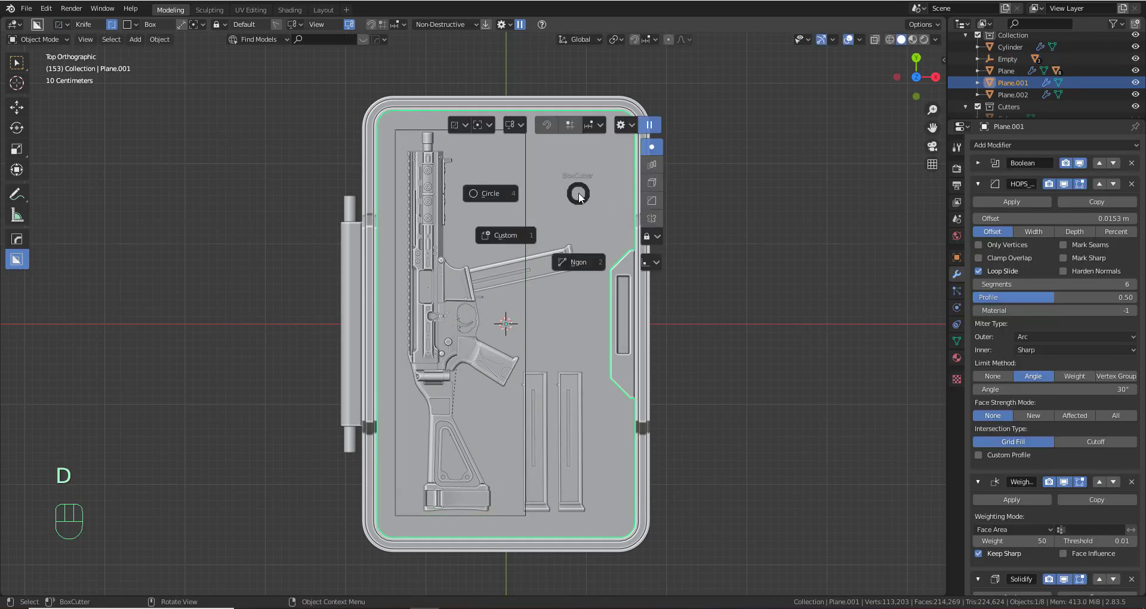
click(489, 128)
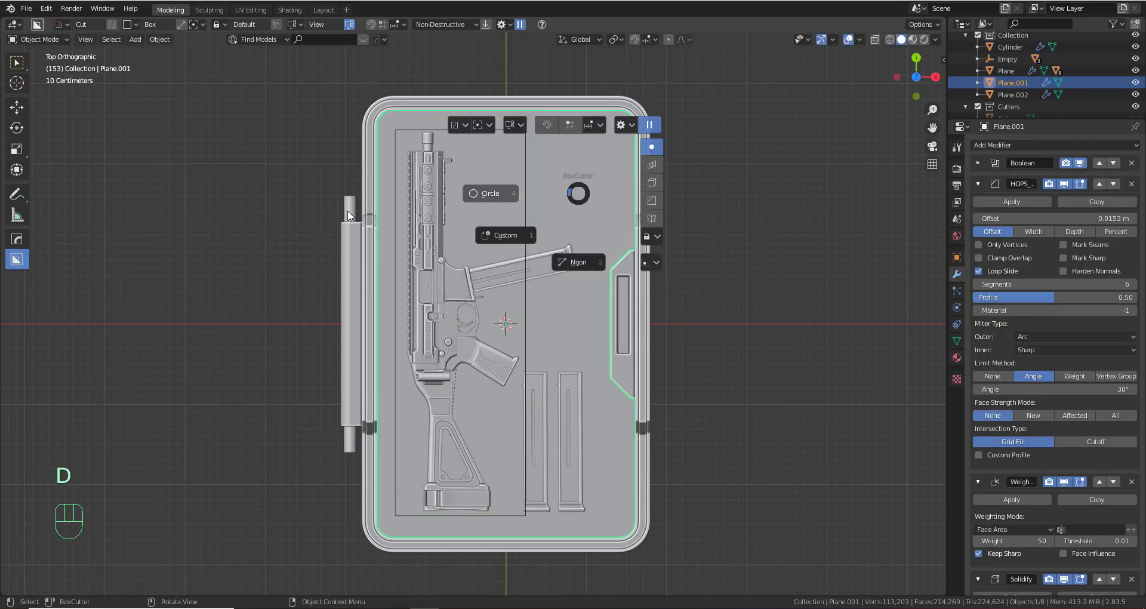
click(588, 264)
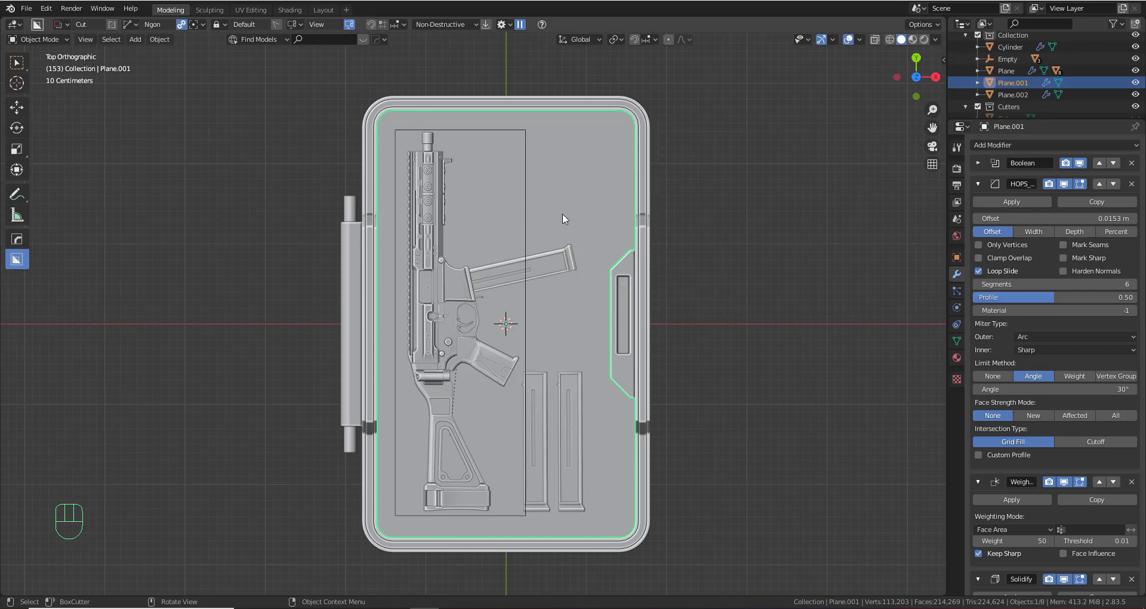
Start an ngon cut outline beside the muzzle and trace it along the gun's top rail and around the stock
scroll(444, 166, up, 2)
shift+middle_drag(444, 165, 501, 186)
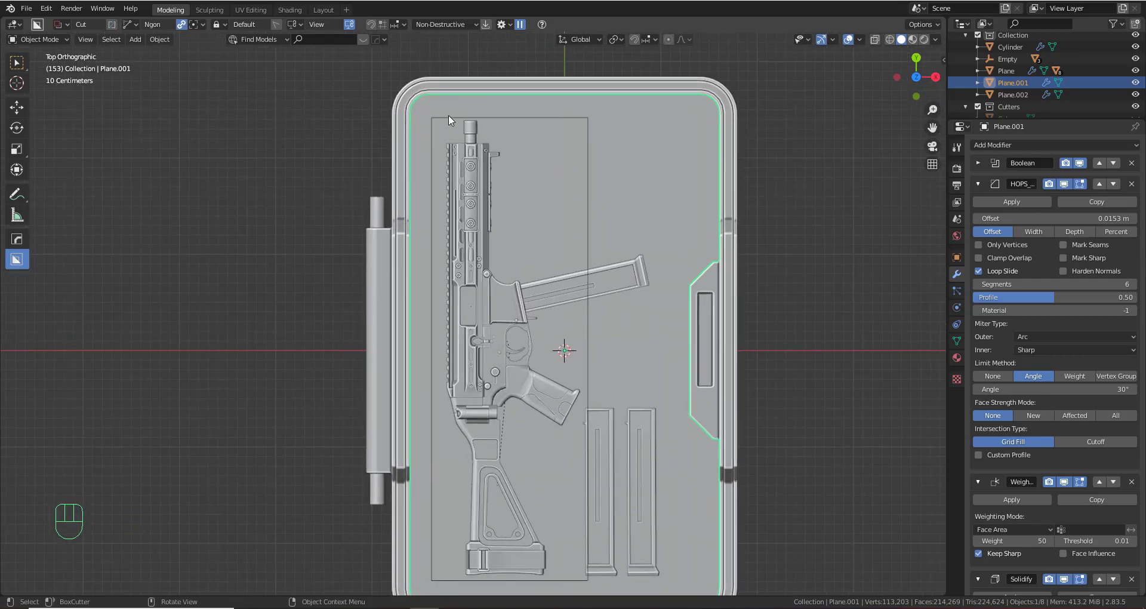
drag(443, 117, 446, 396)
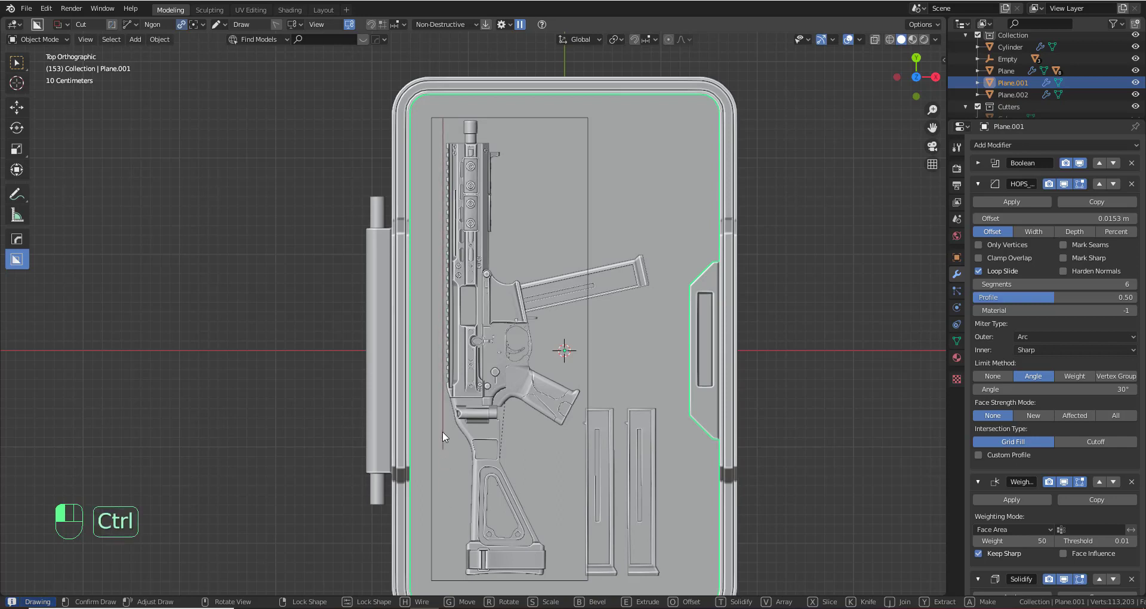
drag(448, 414, 448, 415)
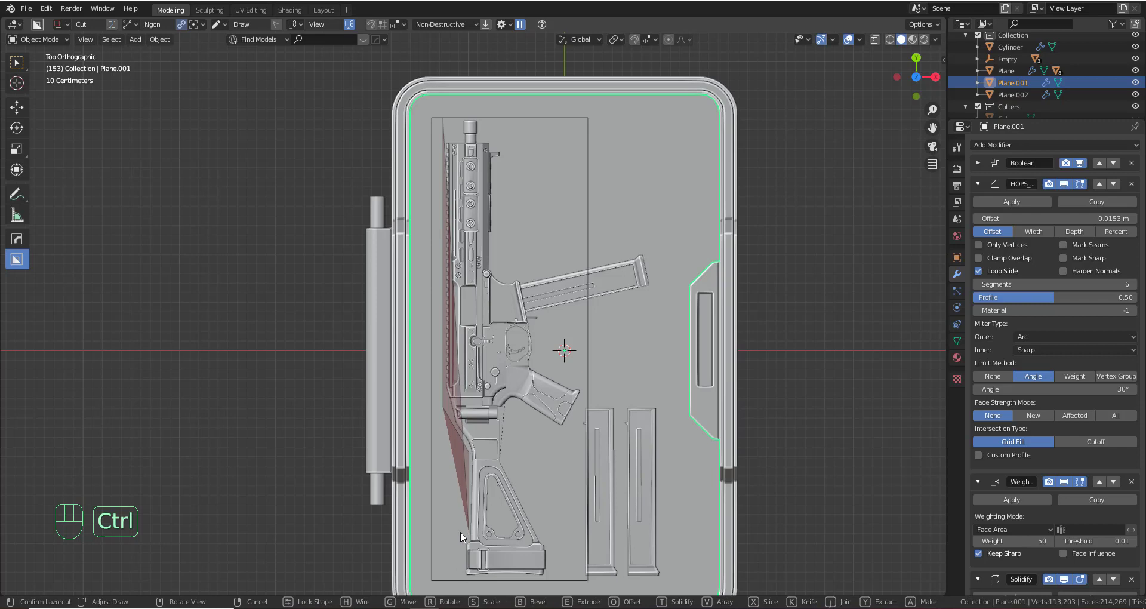
click(463, 577)
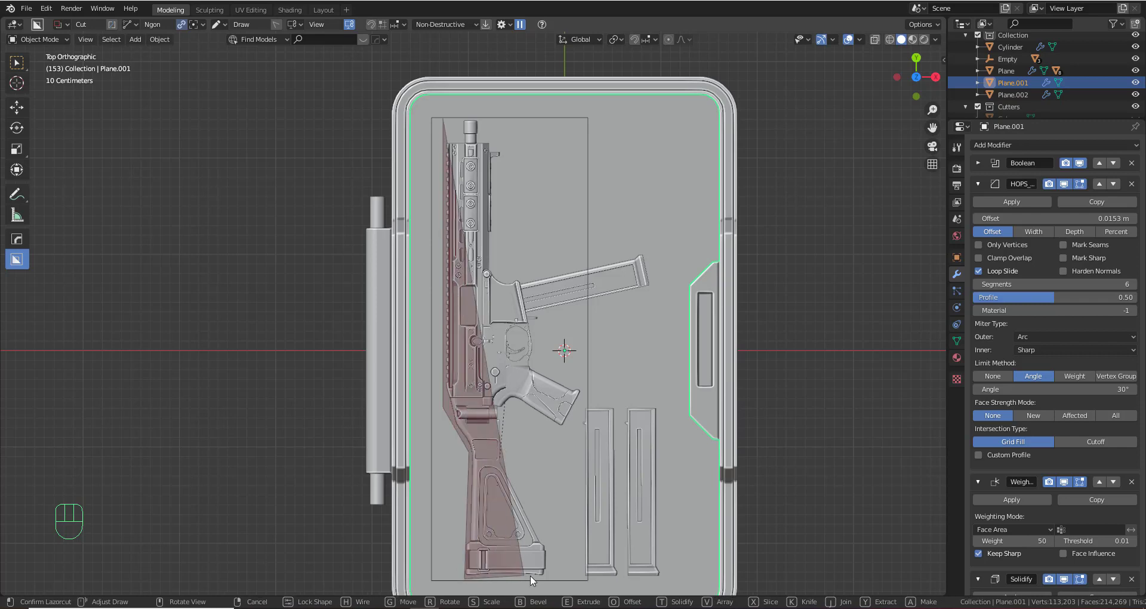
click(552, 574)
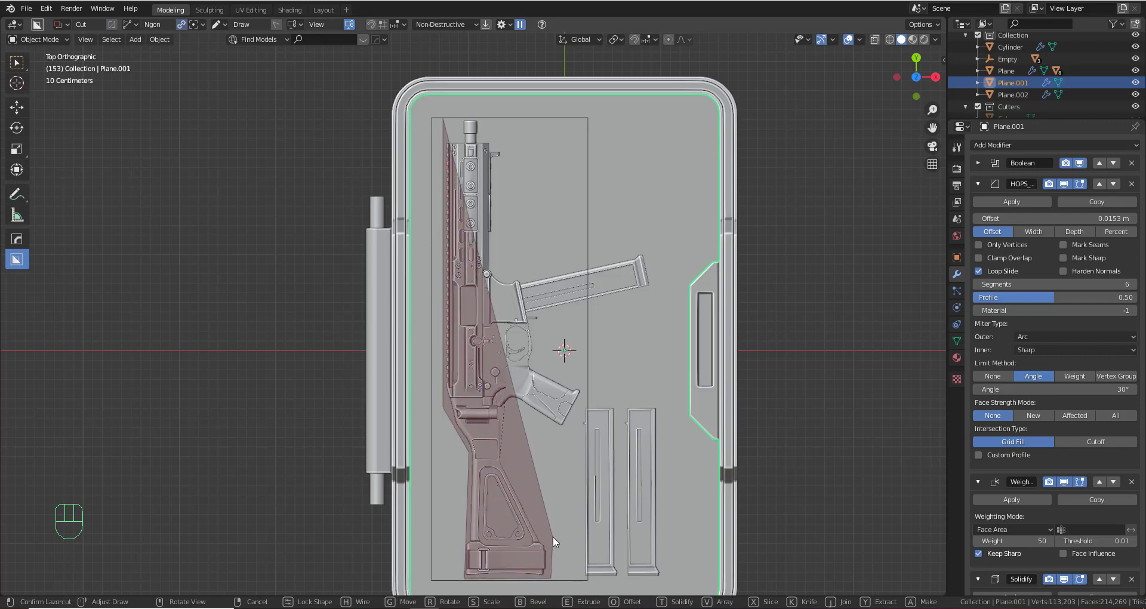
click(549, 536)
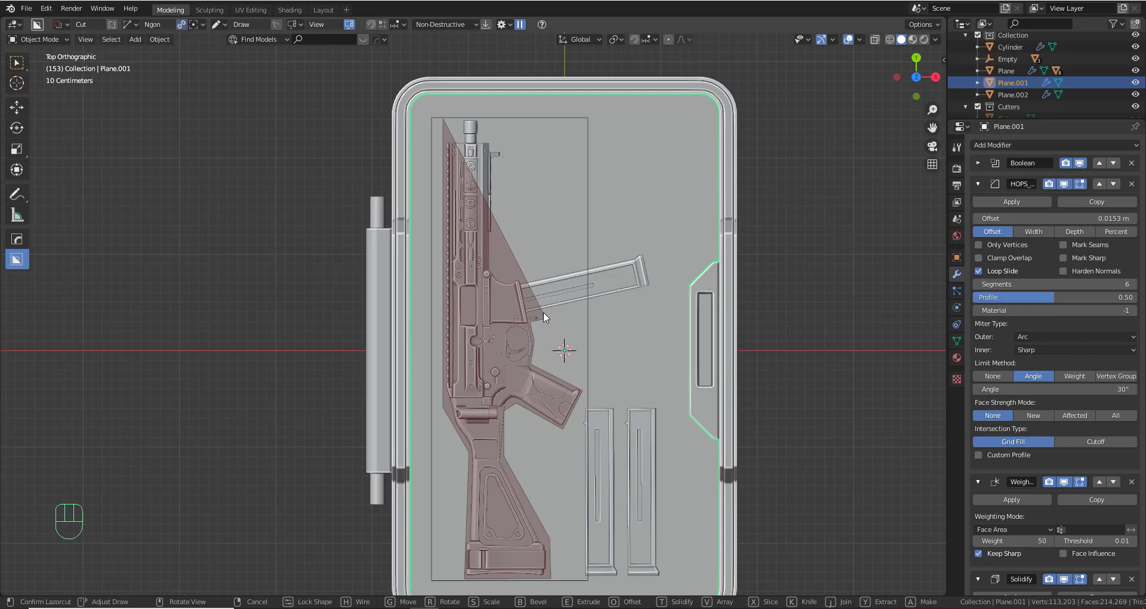
Continue the ngon outline around the magazine and handguard to the muzzle, and extrude it to cut a gun-shaped recess into the panel
click(543, 312)
click(651, 287)
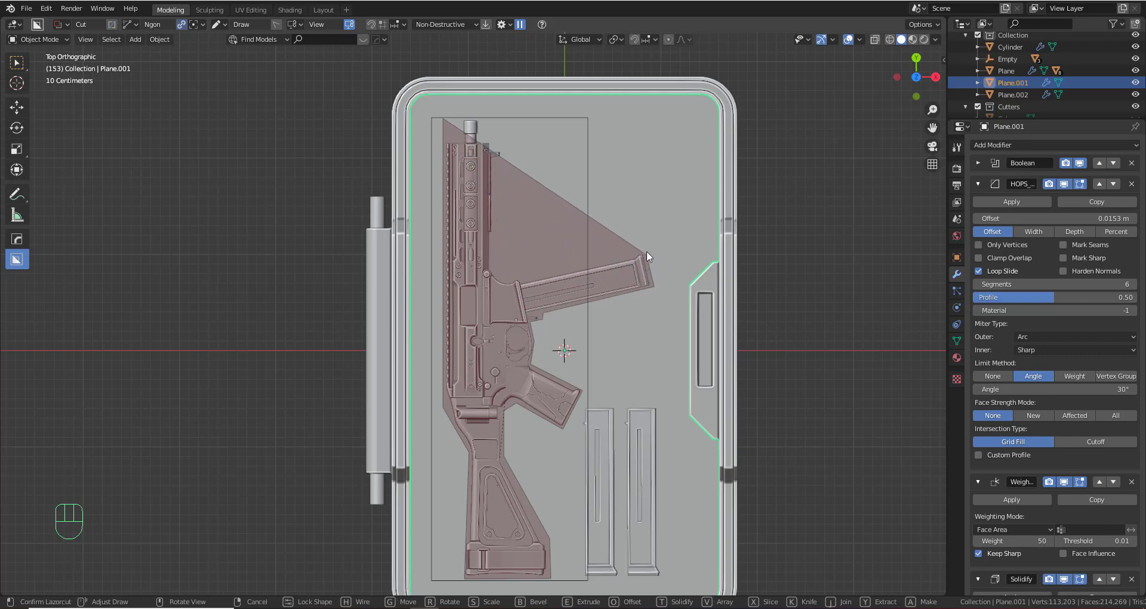
click(644, 246)
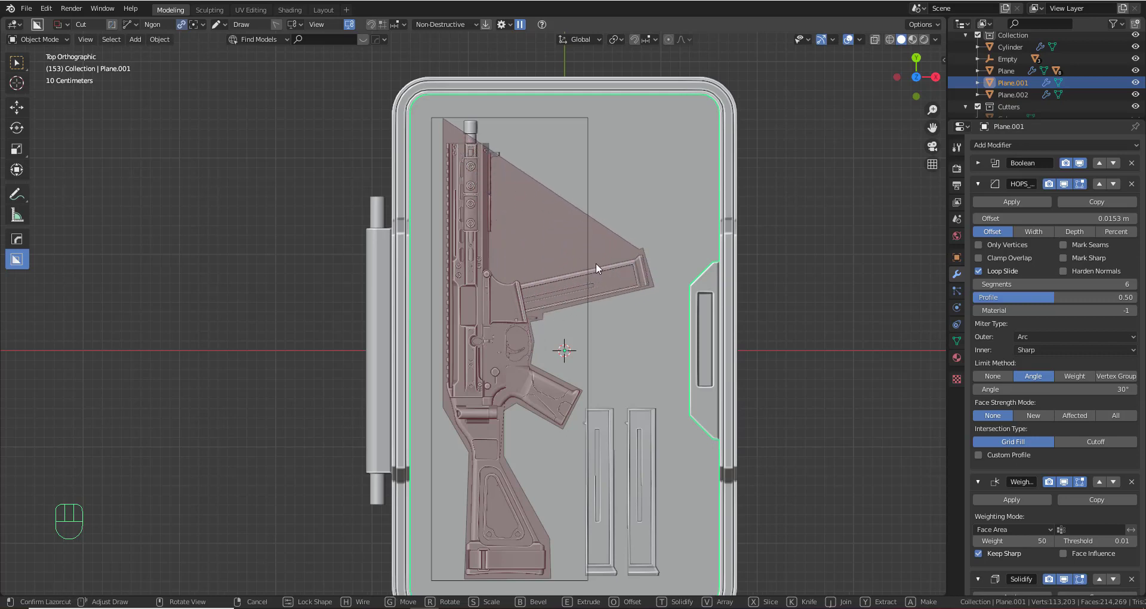
click(500, 277)
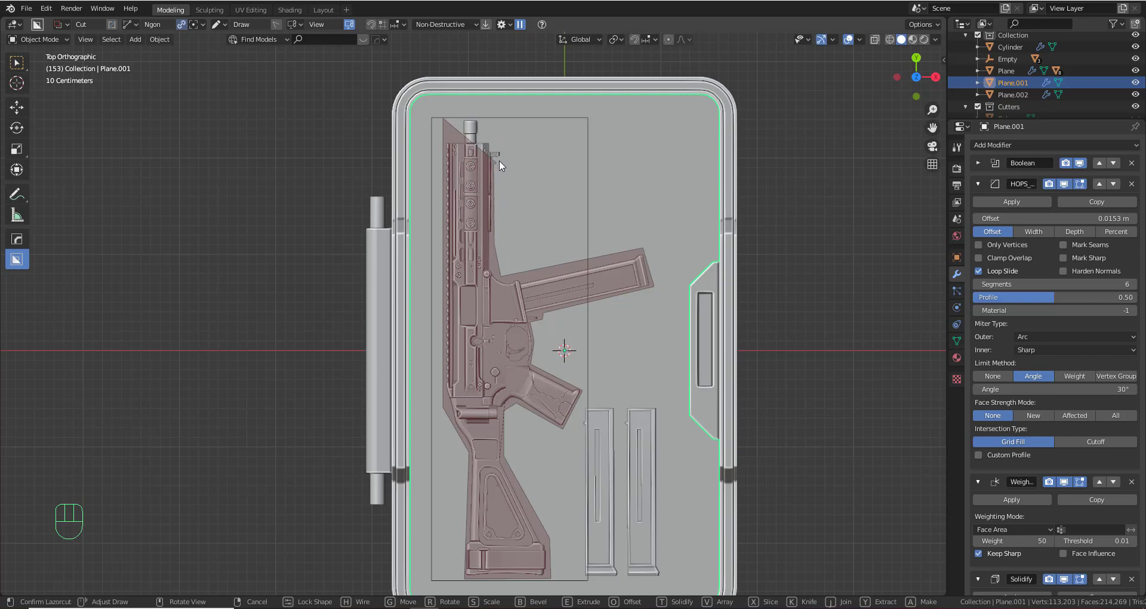
shift+click(490, 118)
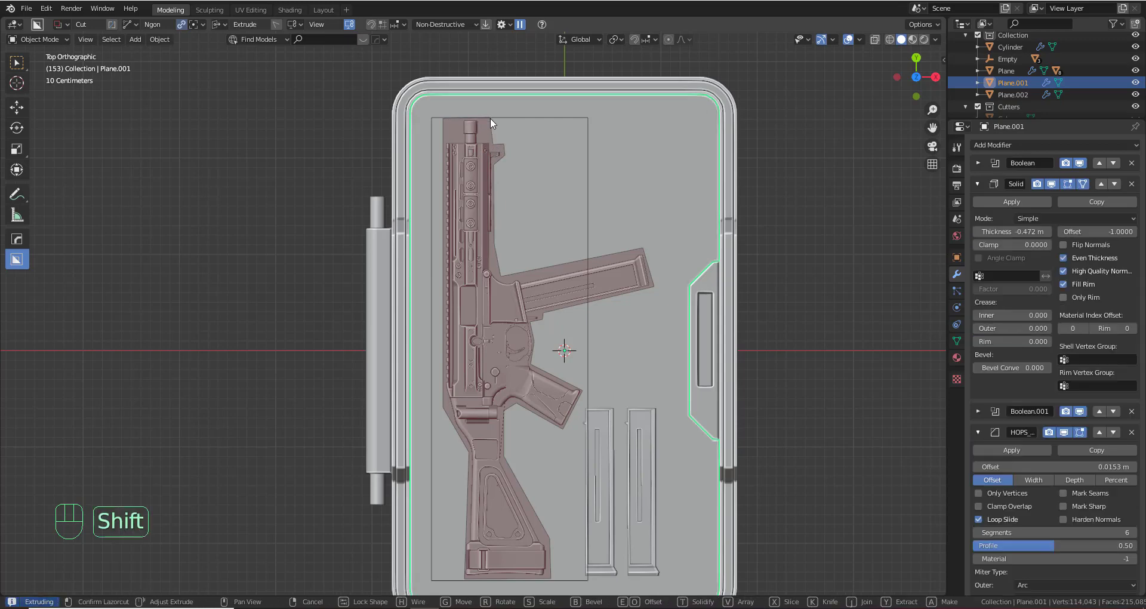
scroll(545, 268, down, 2)
middle_drag(545, 269, 482, 176)
scroll(553, 383, up, 3)
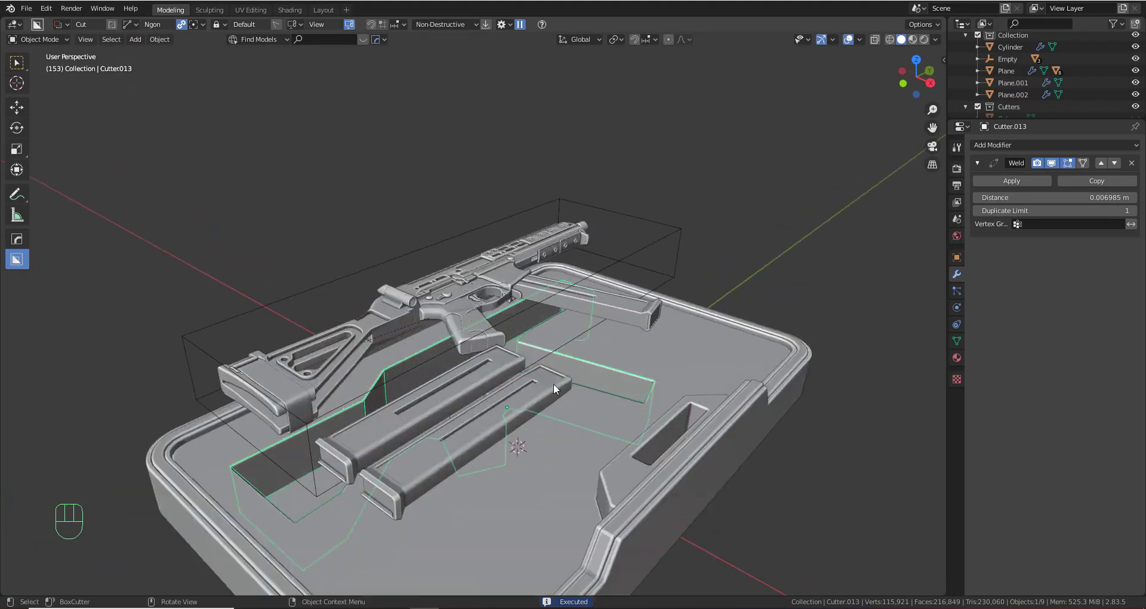
Raise the gun-shaped cutter along Z by about 0.2 m to make the recess shallower, and hide the cutter
scroll(555, 388, down, 1)
shift+middle_drag(564, 415, 574, 323)
scroll(653, 331, up, 1)
key(g)
key(z)
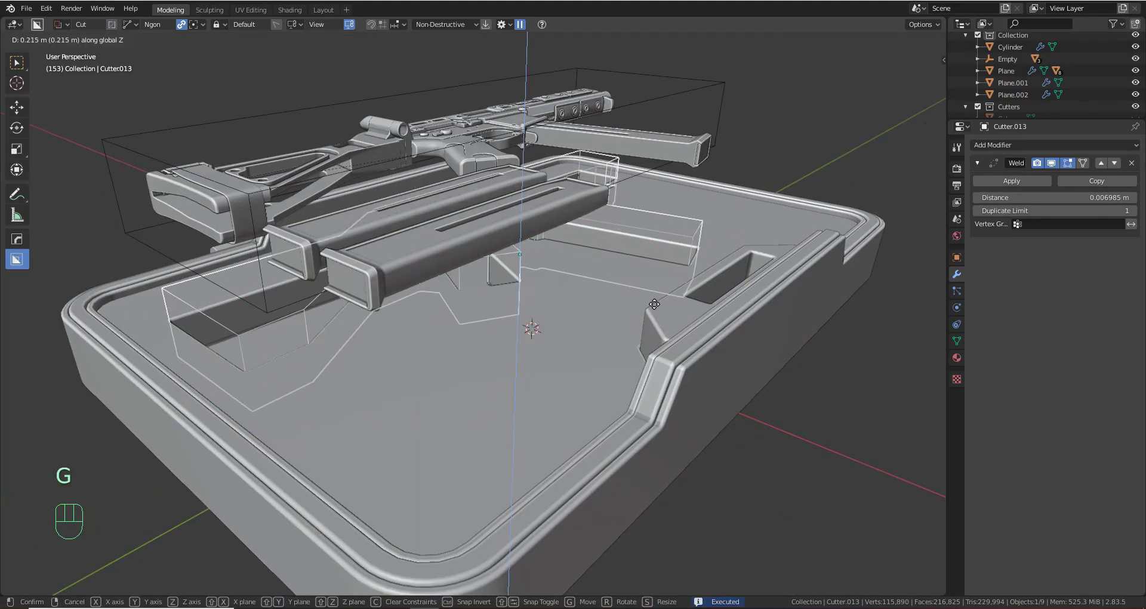
click(658, 310)
middle_drag(658, 310, 678, 357)
key(h)
Cut a rectangular recess into the inner panel around one spare magazine and array it to a count of 2 along X
click(655, 303)
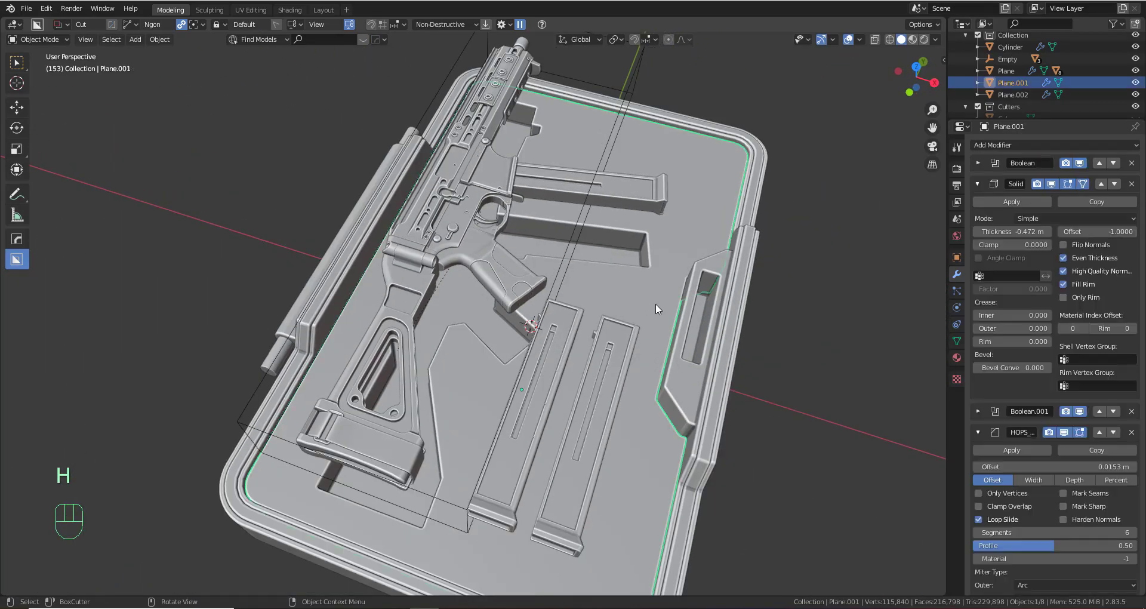
click(916, 68)
scroll(631, 297, up, 2)
shift+middle_drag(631, 297, 478, 102)
scroll(509, 256, up, 1)
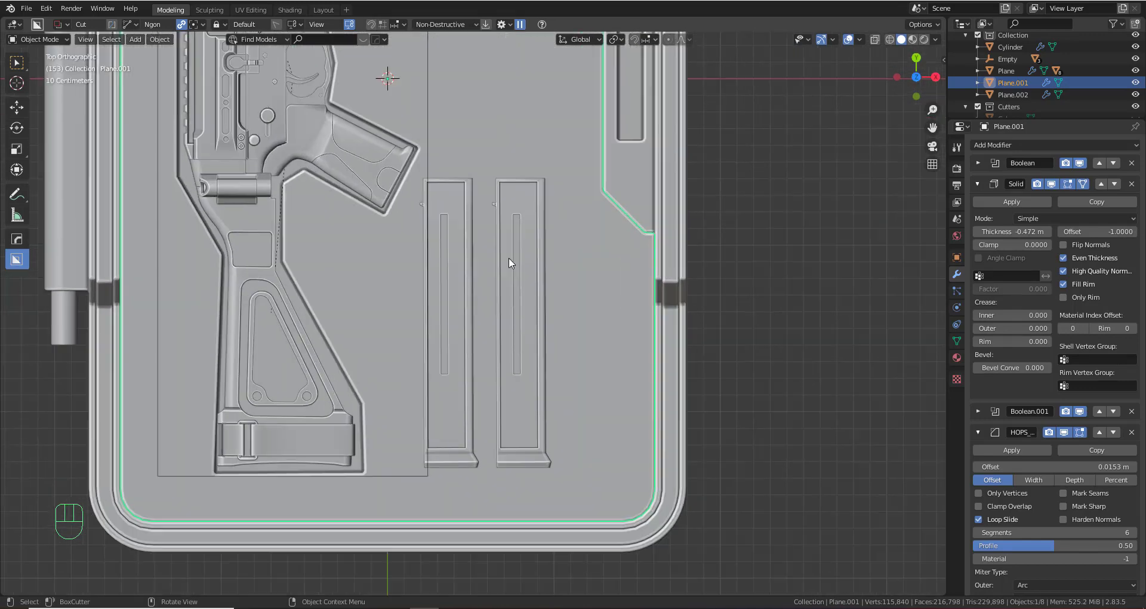
shift+middle_drag(481, 207, 516, 217)
key(d)
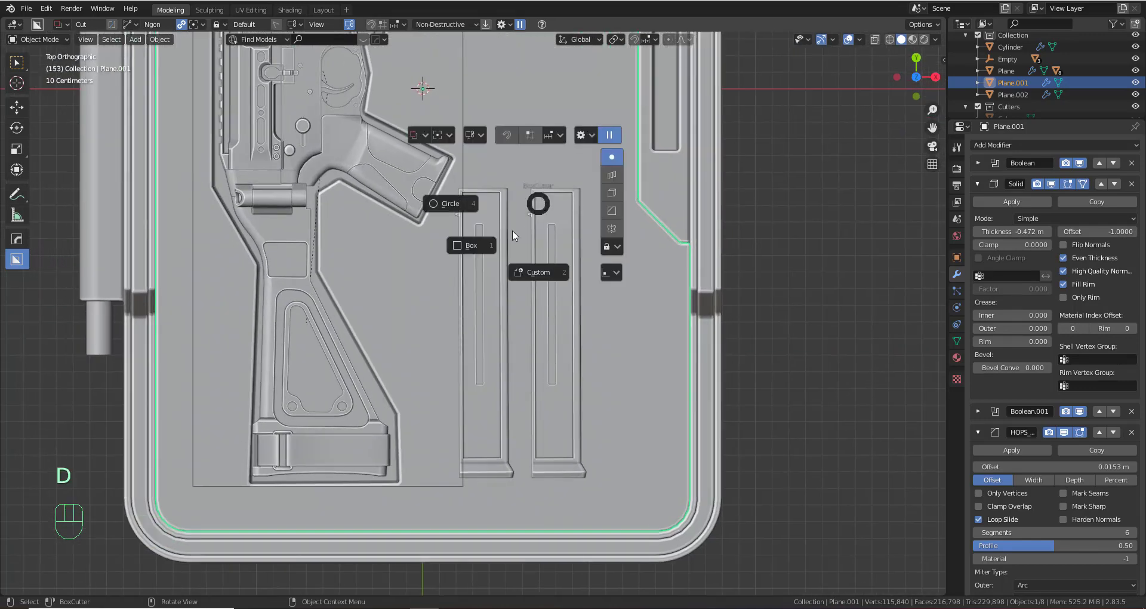
click(476, 246)
mouse_move(455, 184)
mouse_down()
mouse_move(497, 267)
mouse_move(513, 485)
mouse_move(500, 471)
mouse_up()
key(v)
scroll(514, 478, down, 1)
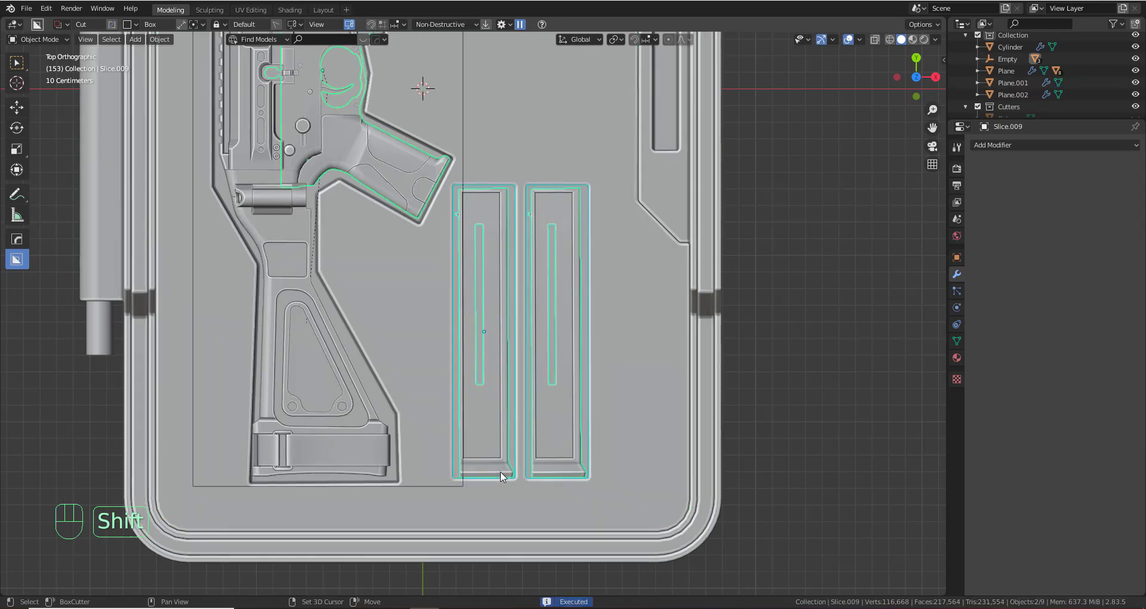
Raise the arrayed magazine cutter along Z until both recesses are shallow enough for the magazines, and hide it
middle_drag(500, 471, 407, 270)
click(395, 280)
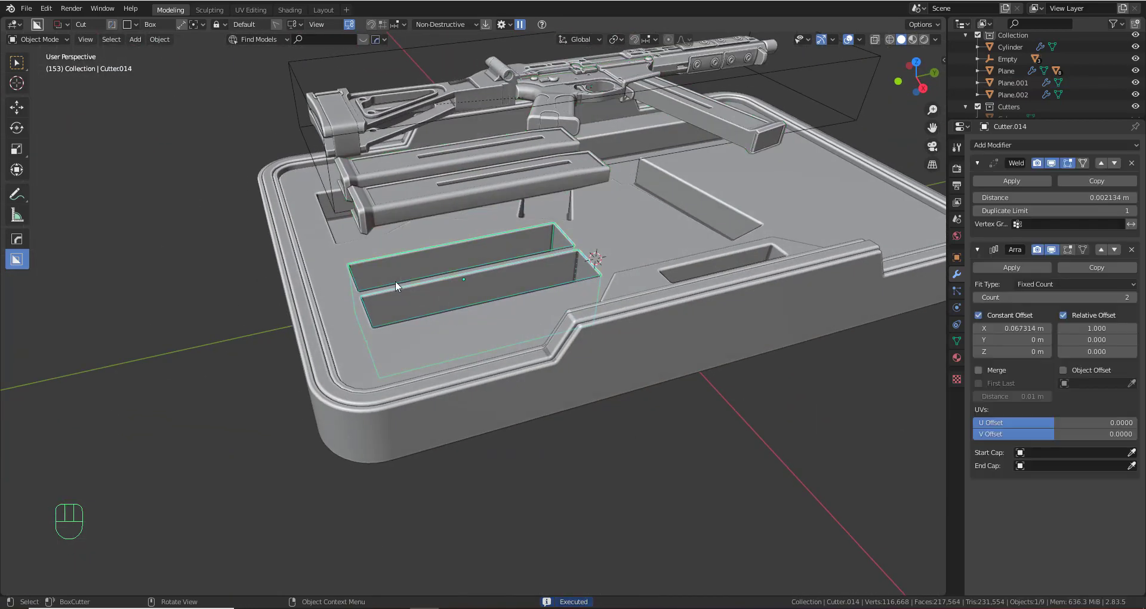
key(g)
key(z)
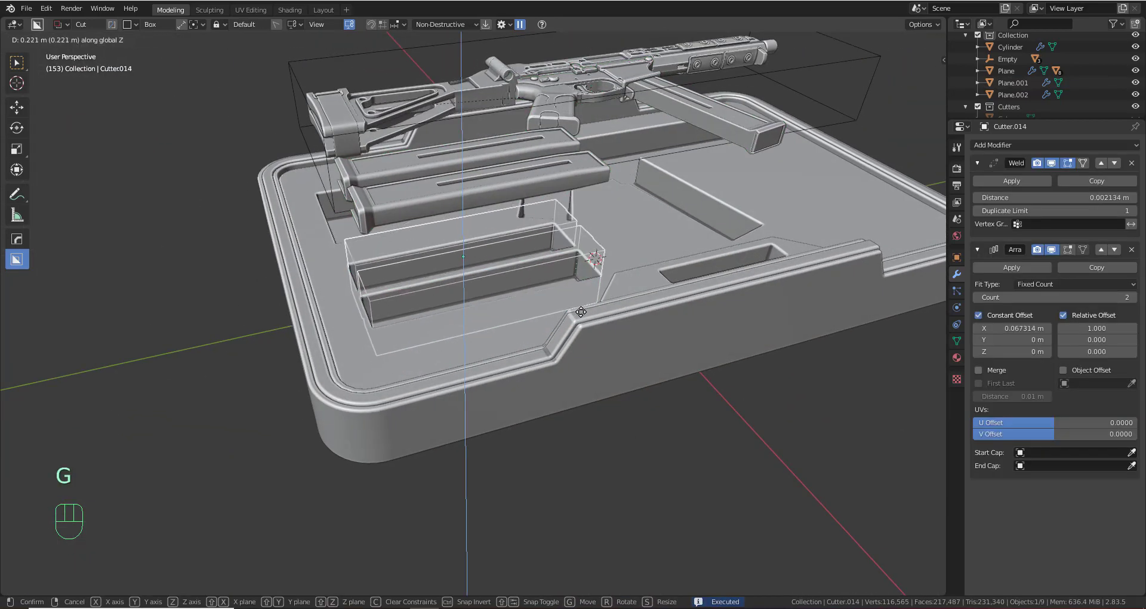
click(555, 309)
shift+middle_drag(555, 309, 615, 324)
scroll(571, 349, up, 3)
key(g)
key(z)
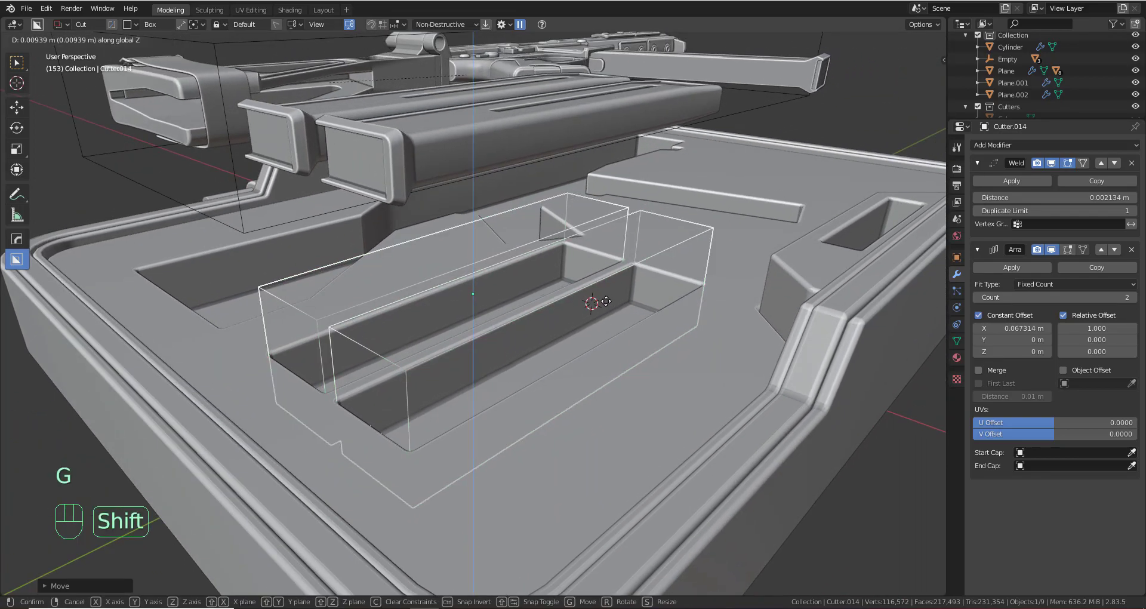
shift+click(603, 290)
key(h)
Lower the gun's empty along Z to about 0.482 m so the gun and magazines sit in their recesses
scroll(603, 276, down, 4)
middle_drag(604, 280, 470, 324)
shift+middle_drag(514, 370, 590, 264)
click(520, 287)
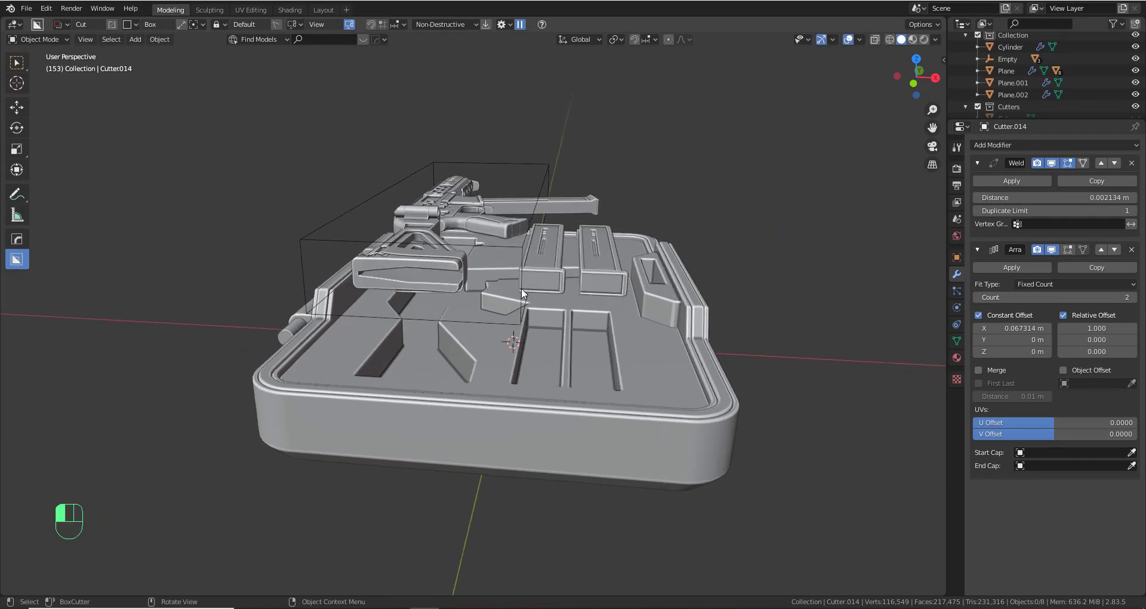
click(512, 261)
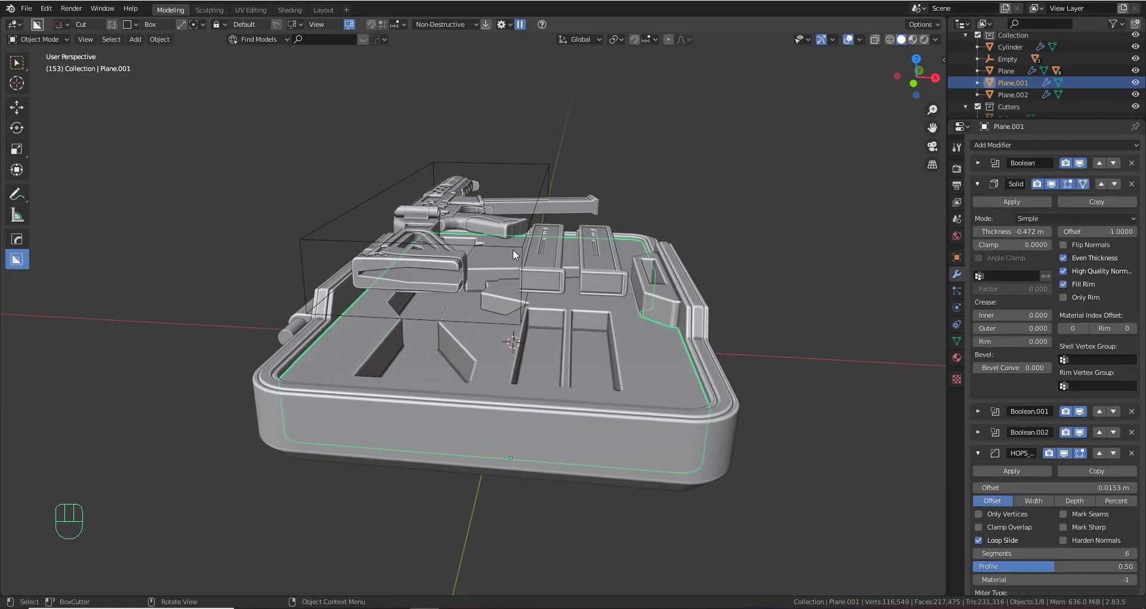
click(525, 161)
click(582, 248)
click(532, 159)
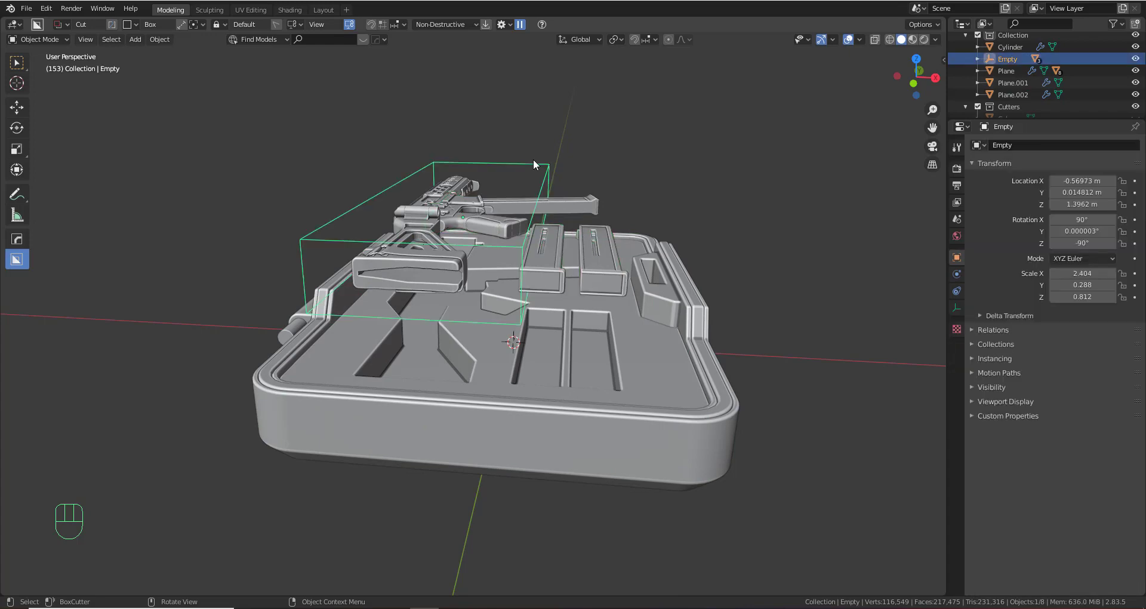
key(g)
key(z)
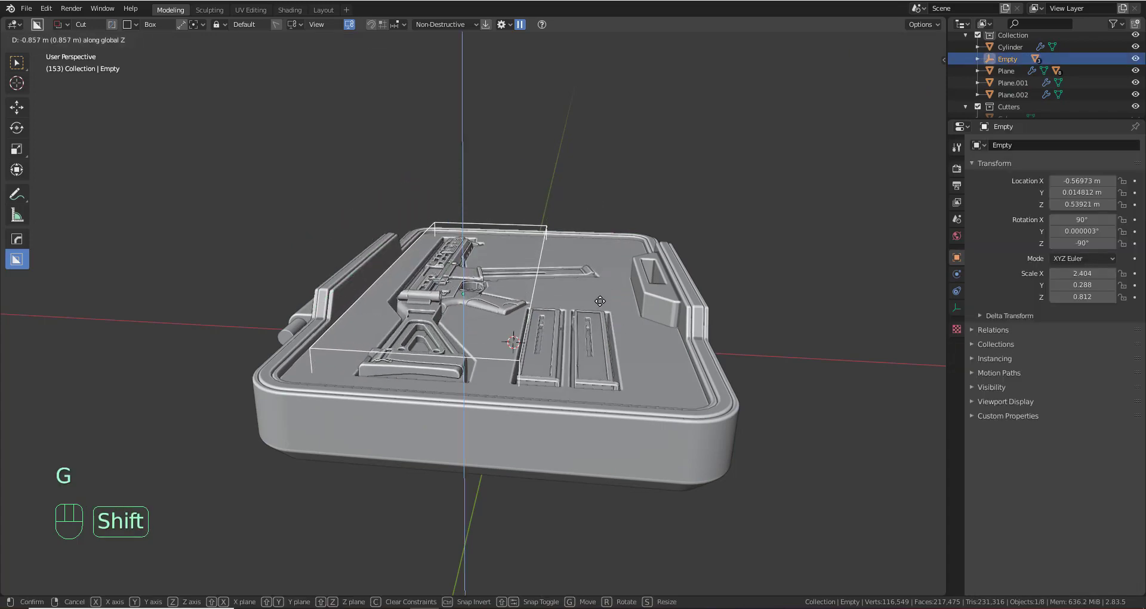
click(600, 345)
Examine how the gun and spare magazines fit in the panel recesses from several angles
middle_drag(601, 345, 486, 393)
scroll(471, 400, up, 4)
scroll(486, 393, down, 8)
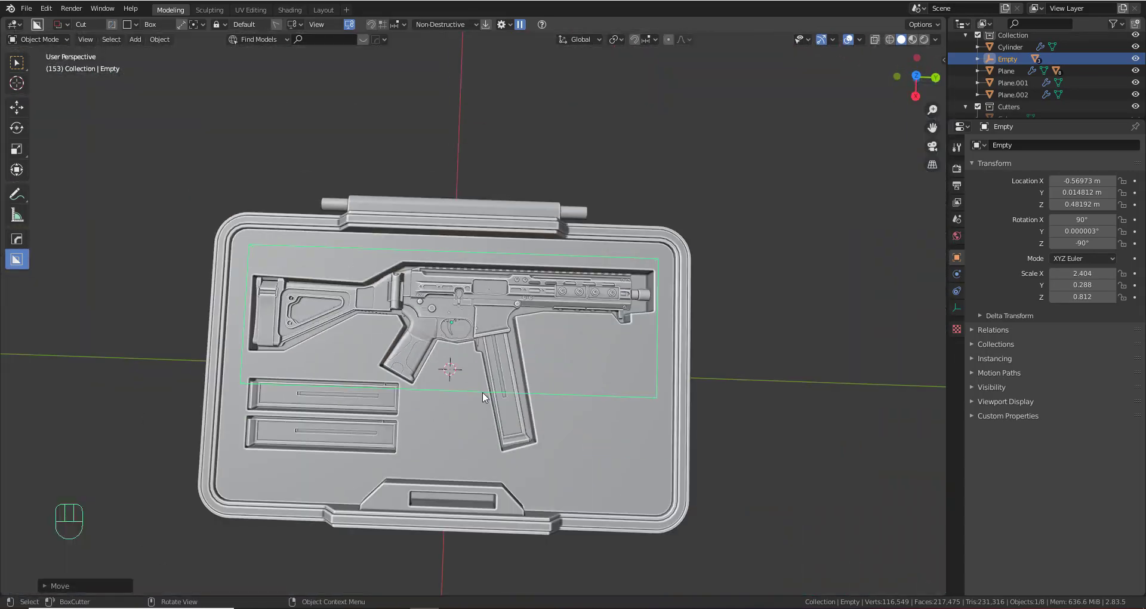
click(816, 295)
scroll(729, 357, up, 3)
middle_drag(729, 357, 577, 336)
shift+middle_drag(577, 336, 572, 371)
scroll(406, 291, up, 4)
scroll(574, 374, down, 4)
shift+middle_drag(487, 331, 597, 371)
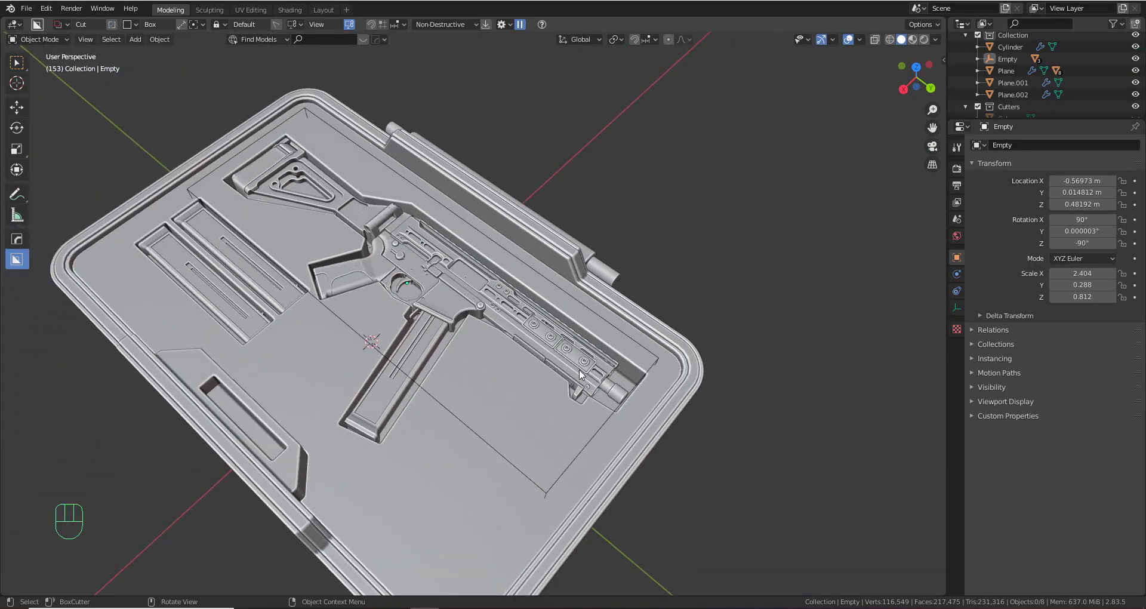
Bring back the inner panel's gun-shaped cutter with HardOps and open its mesh for editing at the muzzle end
click(17, 238)
ctrl+scroll(438, 302, up, 3)
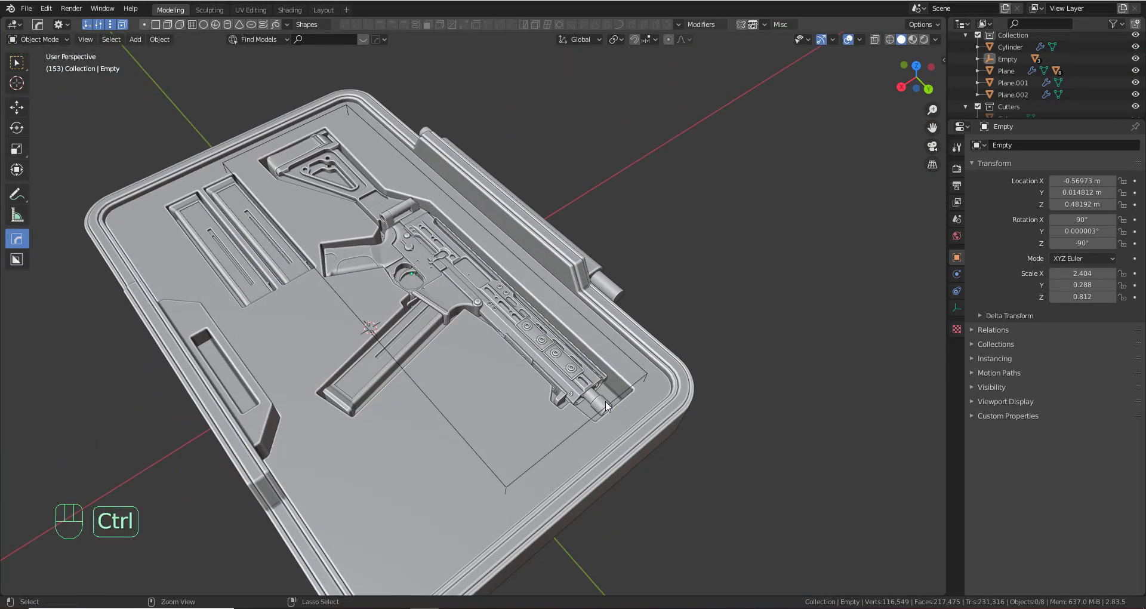
click(475, 345)
key(ctrl)
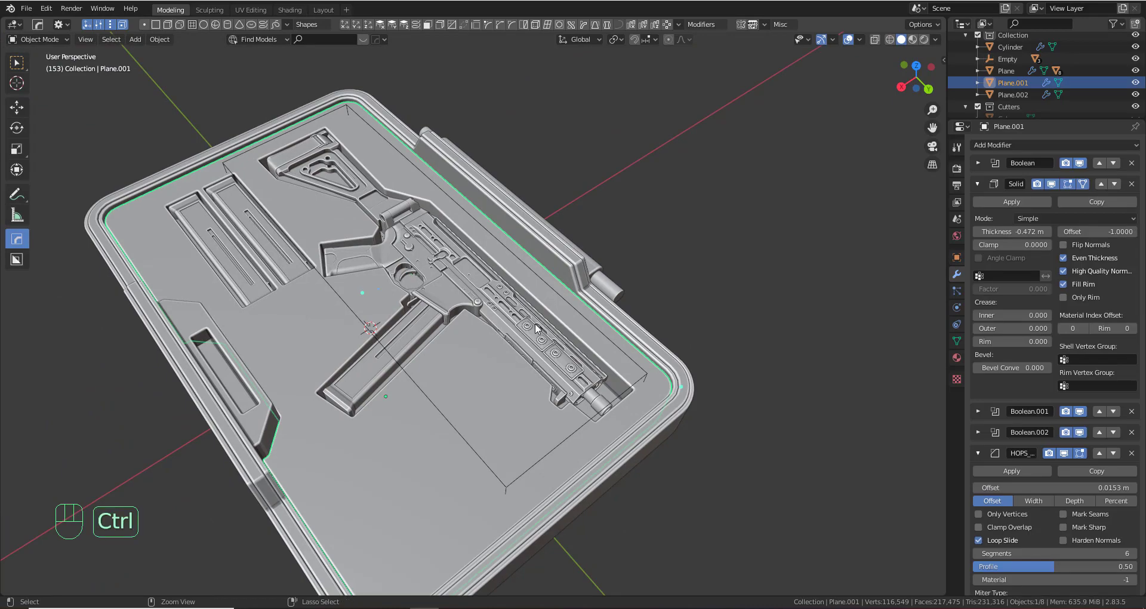
ctrl+click(377, 289)
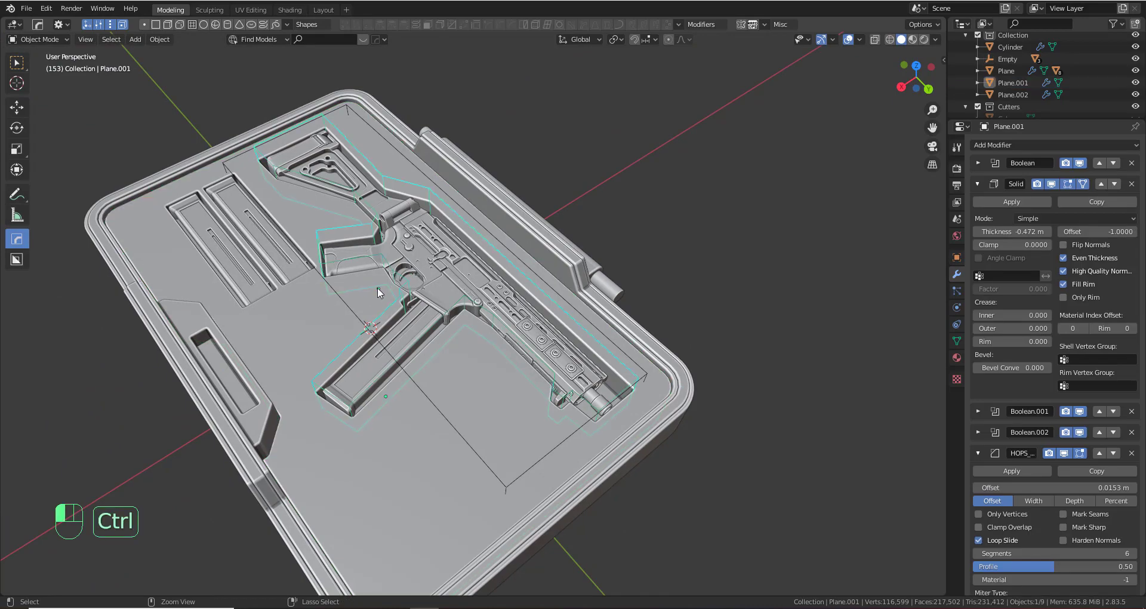
scroll(442, 351, up, 2)
shift+middle_drag(543, 373, 478, 361)
middle_drag(478, 362, 531, 357)
key(Tab)
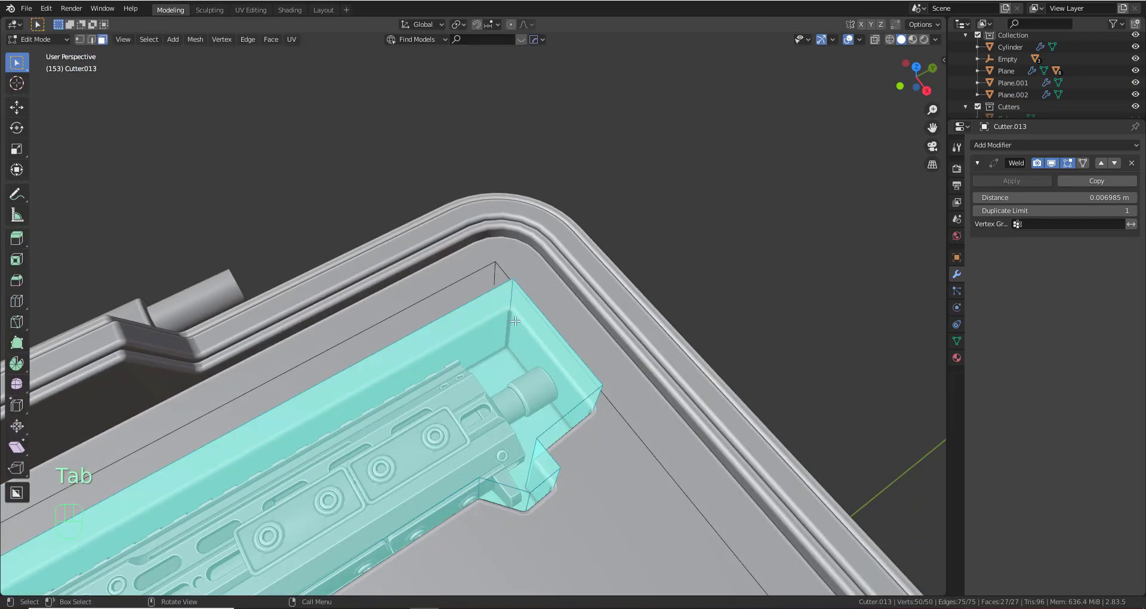
Bevel the cutter's vertical corner edge beside the muzzle into a wide single-segment chamfer
middle_drag(528, 311, 351, 277)
key(2)
shift+middle_drag(400, 119, 582, 310)
click(457, 260)
key(ctrl+b)
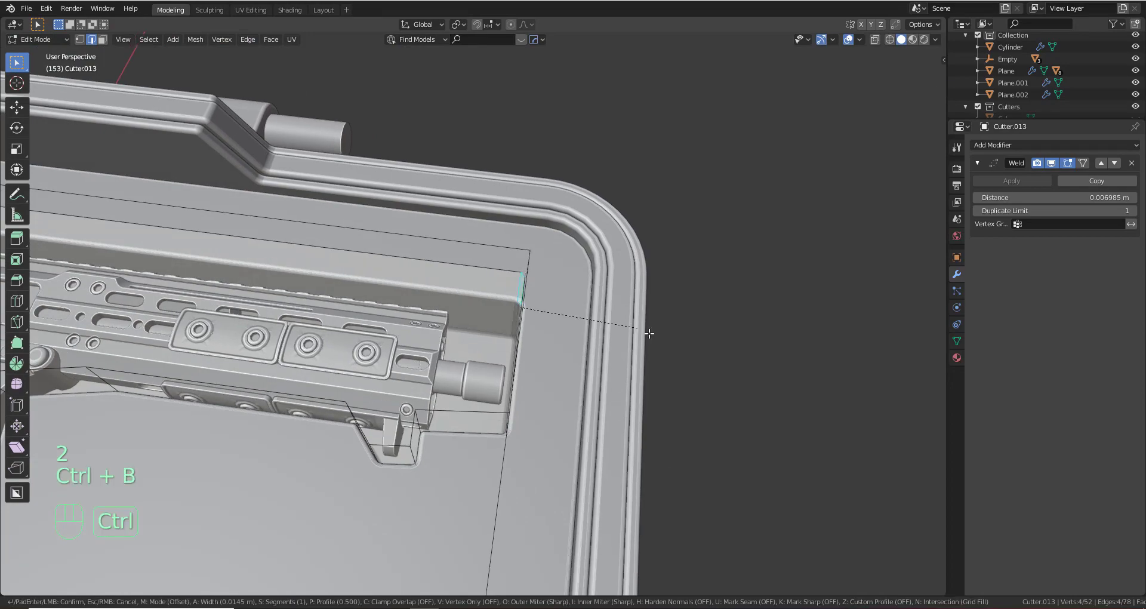
click(686, 373)
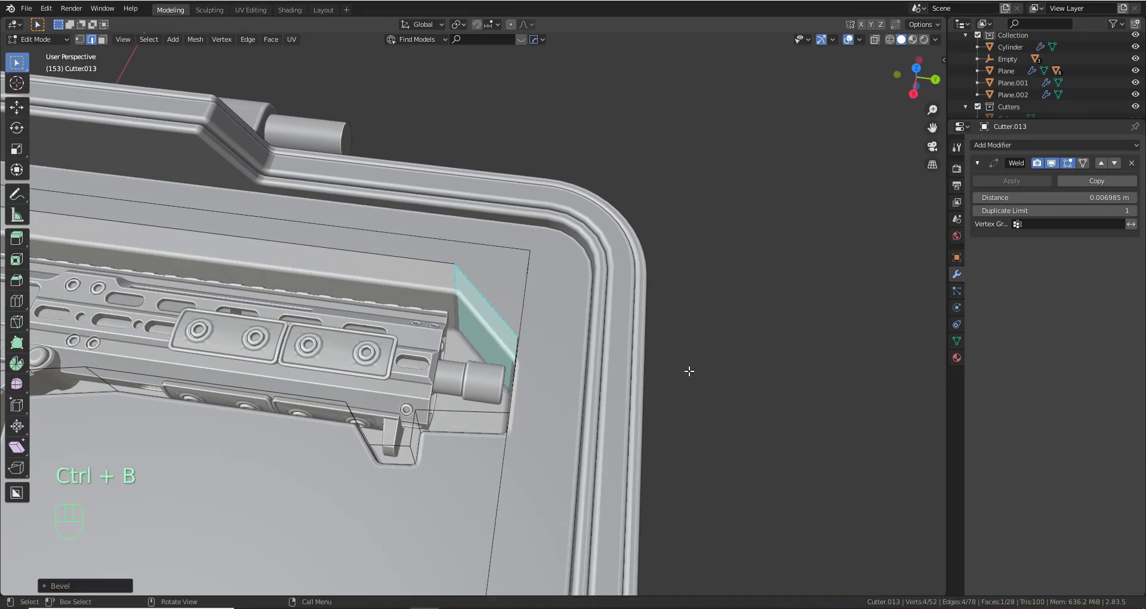
Shift the cutter's corner edges between the magazine and the handguard along Y to refine the recess, and finish editing the mesh
shift+middle_drag(686, 373, 442, 327)
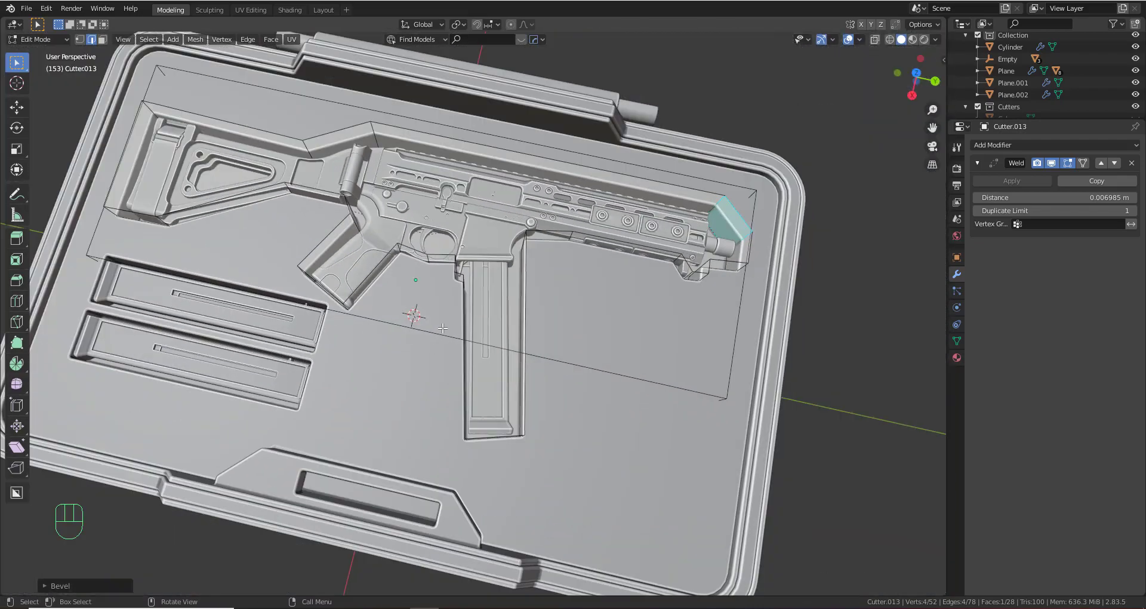
scroll(474, 375, up, 3)
shift+middle_drag(577, 300, 588, 308)
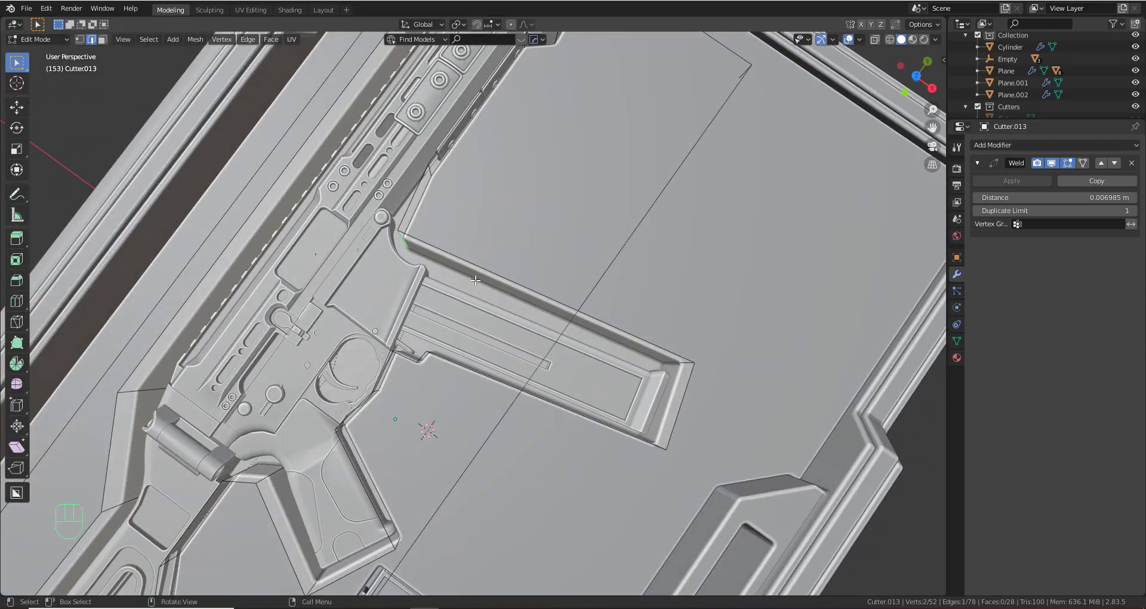
middle_drag(475, 280, 577, 352)
key(g)
key(y)
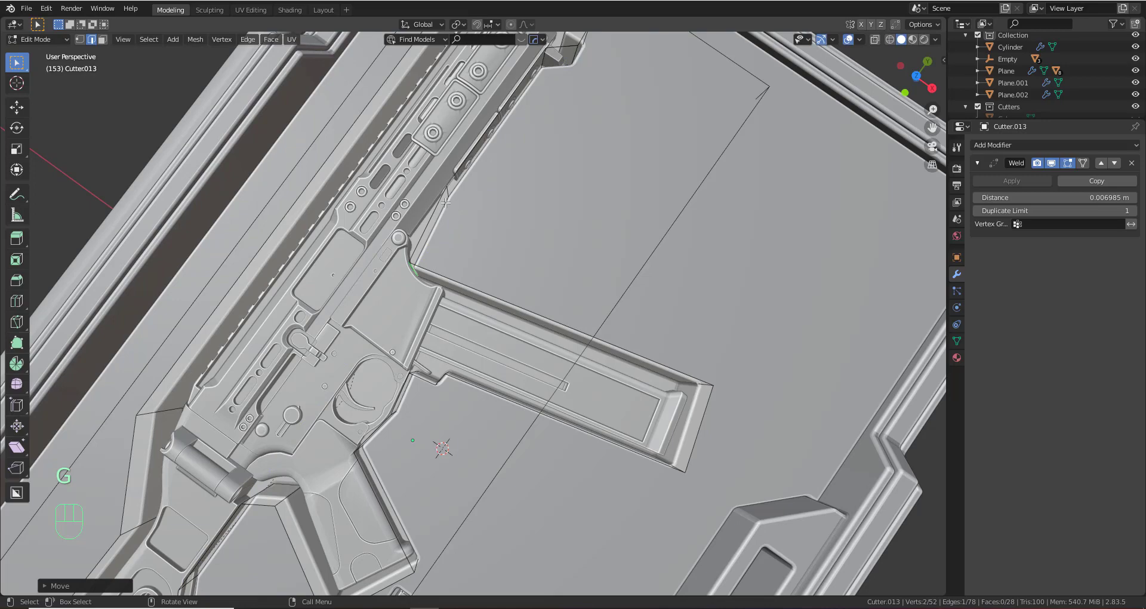
key(g)
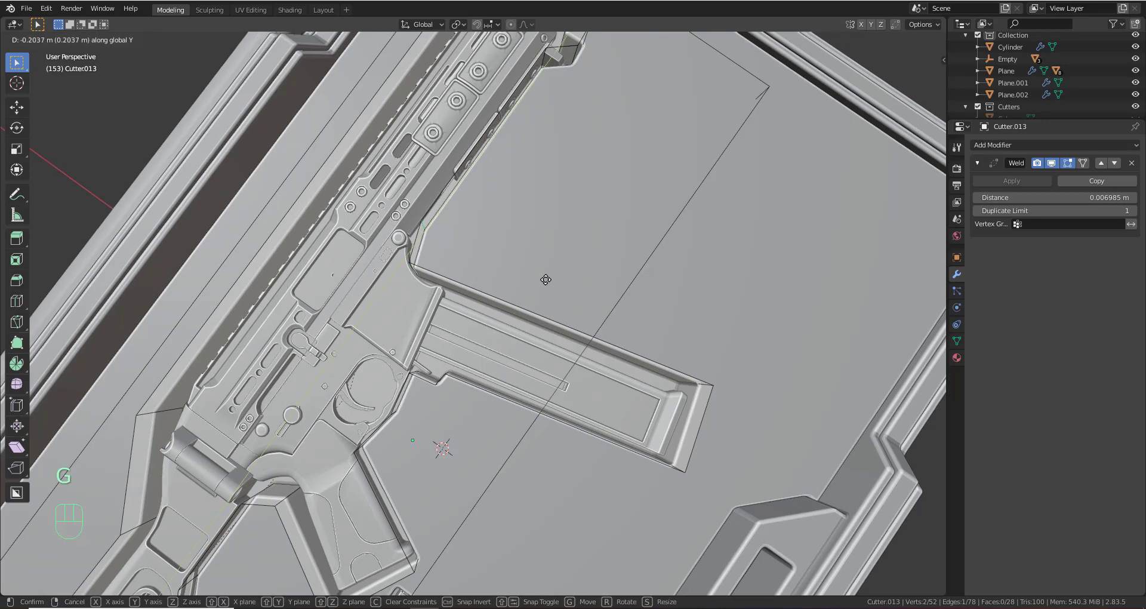
click(537, 283)
key(Tab)
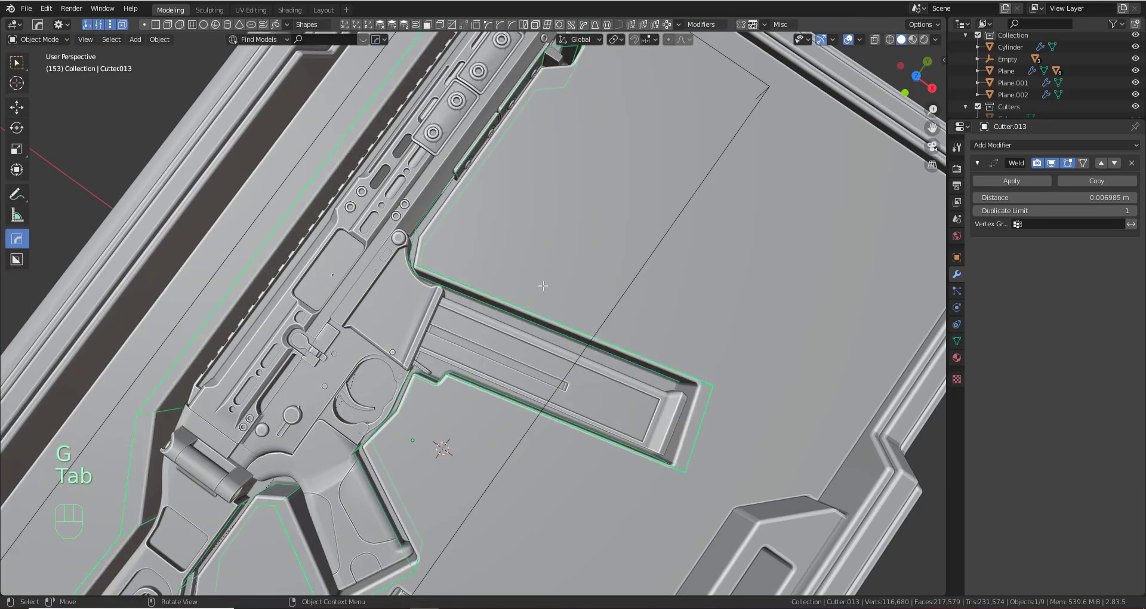
Hide the gun cutter and apply the inner panel's booleans and Solidify with HardOps Csharp, keeping the bevel and weighted normals
scroll(540, 287, down, 6)
middle_drag(550, 386, 657, 347)
key(h)
scroll(513, 341, up, 4)
click(717, 346)
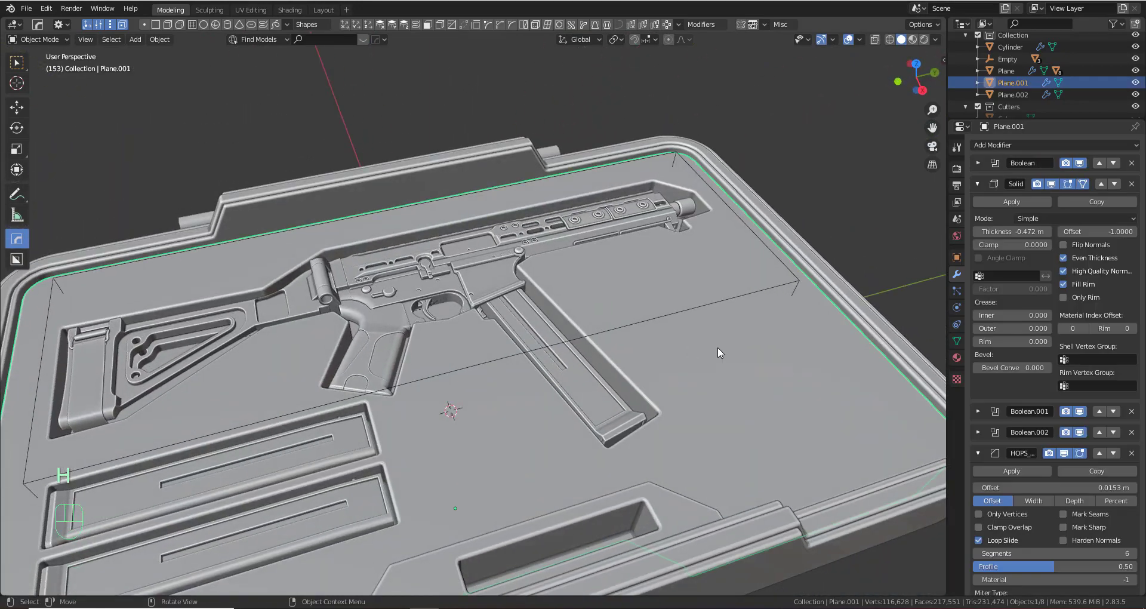
key(q)
ctrl+click(717, 346)
scroll(717, 346, down, 2)
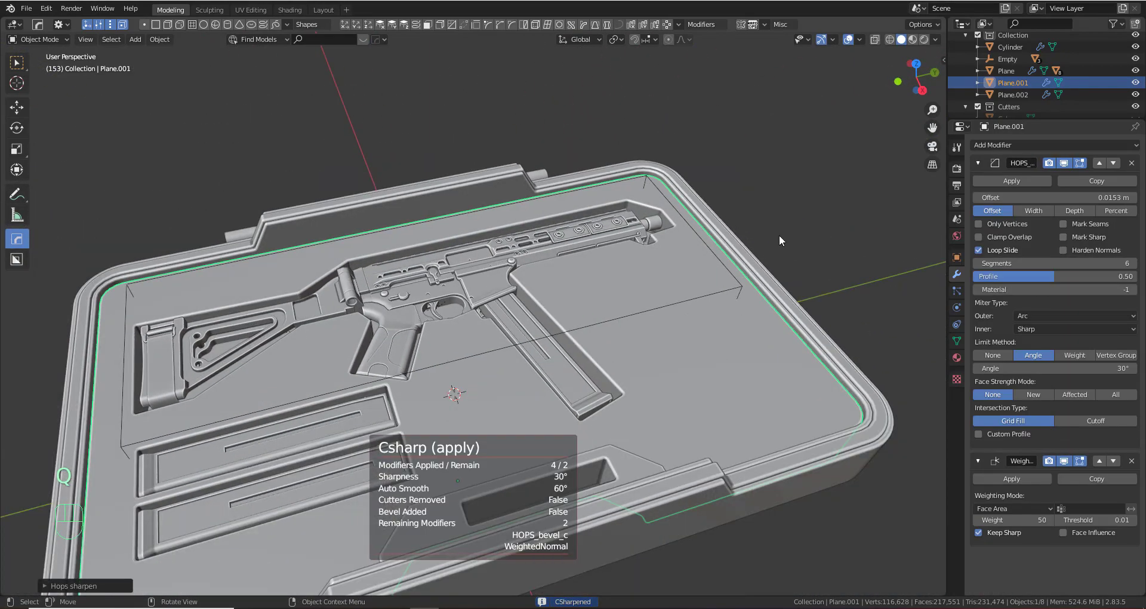
click(779, 234)
Select the inner panel and set BoxCutter's alignment to Object with the Box shape
scroll(754, 280, down, 4)
middle_drag(753, 280, 560, 364)
click(514, 376)
key(d)
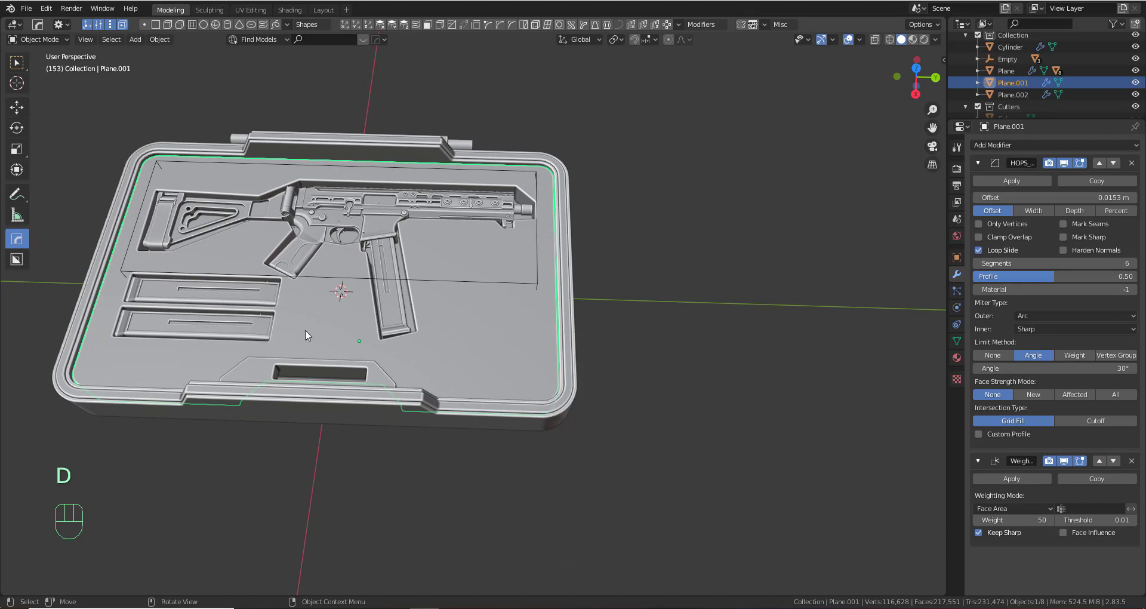
click(17, 259)
key(d)
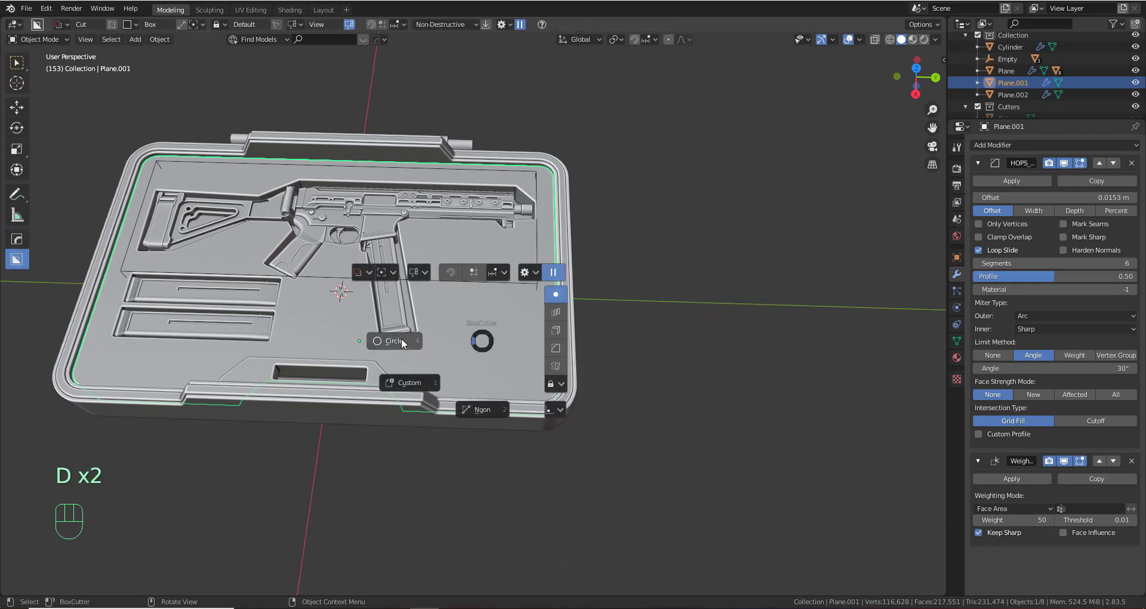
mouse_move(420, 272)
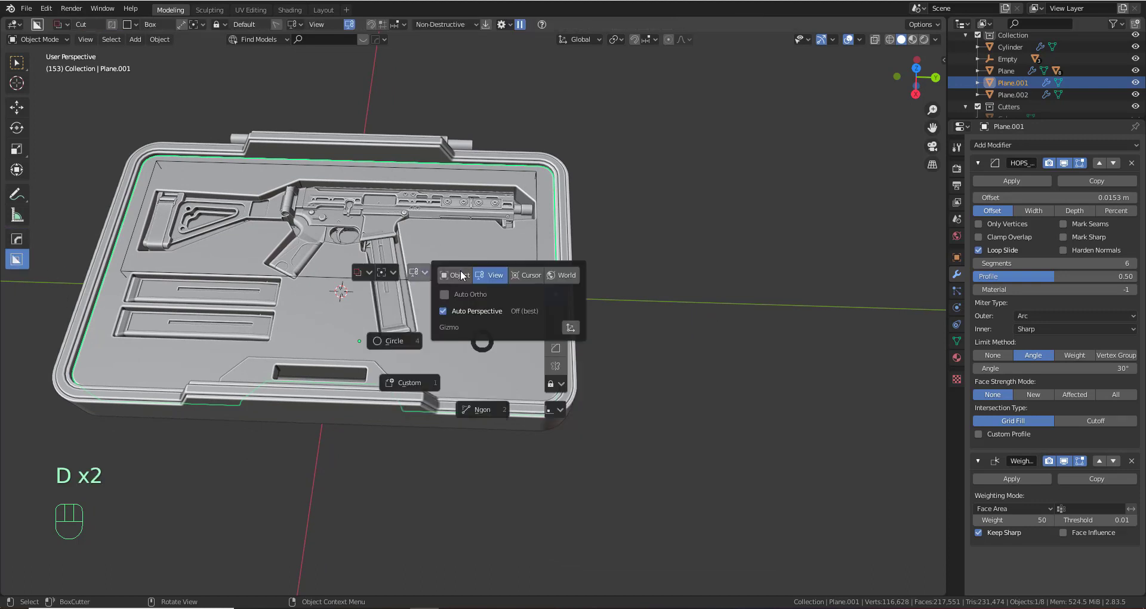
click(468, 274)
key(Escape)
Cut a deep rectangular compartment into the panel's empty corner beside the gun's magazine
scroll(478, 382, up, 3)
mouse_move(477, 321)
middle_down()
mouse_move(479, 382)
mouse_move(463, 312)
middle_up()
drag(414, 278, 517, 350)
middle_drag(517, 349, 496, 323)
click(498, 327)
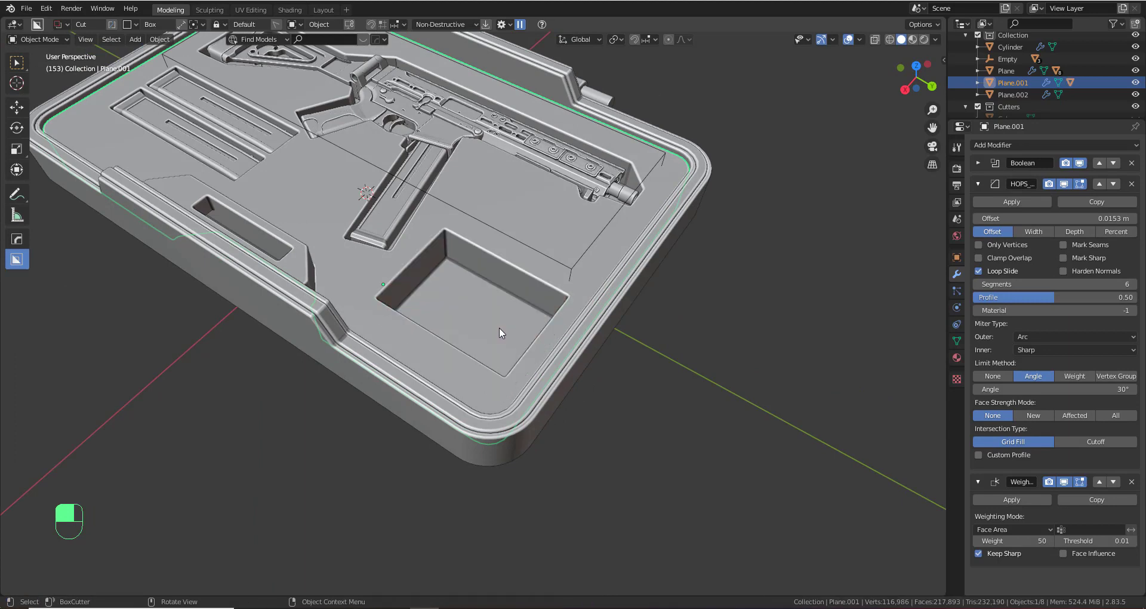
Sharpen the inner panel with HardOps and apply its new compartment boolean using Csharp
click(514, 277)
key(q)
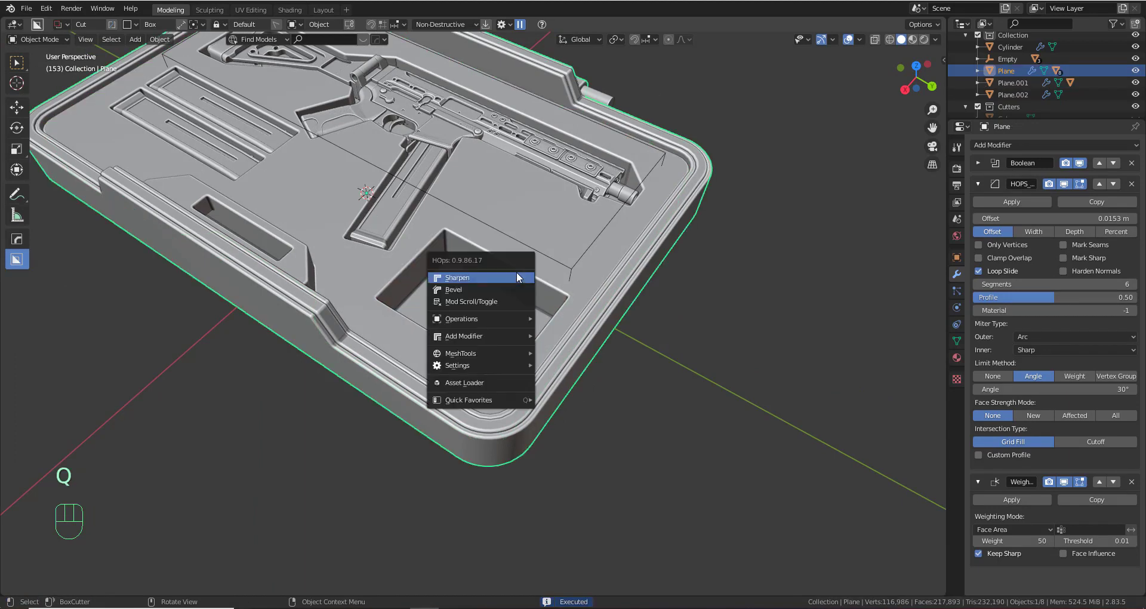
click(517, 277)
click(517, 276)
key(q)
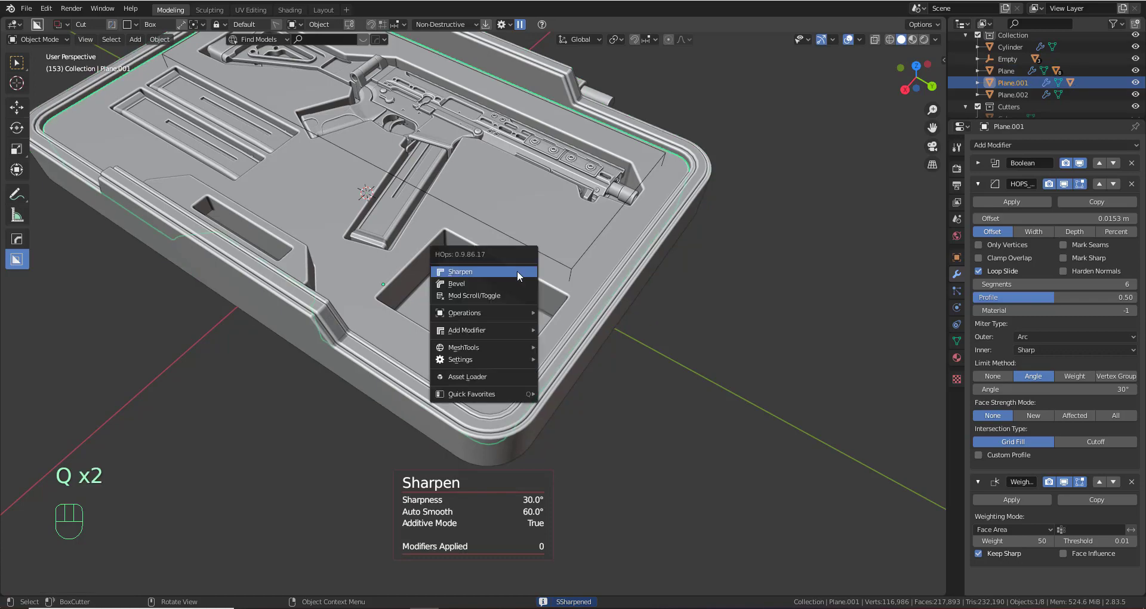
ctrl+click(517, 275)
Clear the selection and unhide all hidden objects, including the case lid and the cutters
click(671, 386)
middle_drag(671, 385, 493, 339)
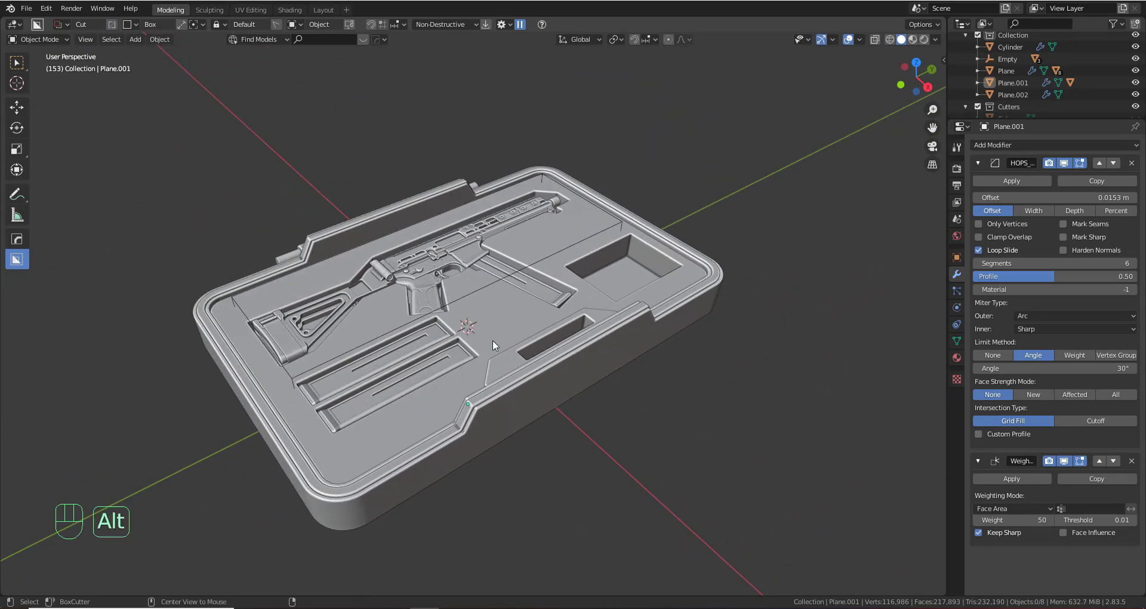
key(alt+h)
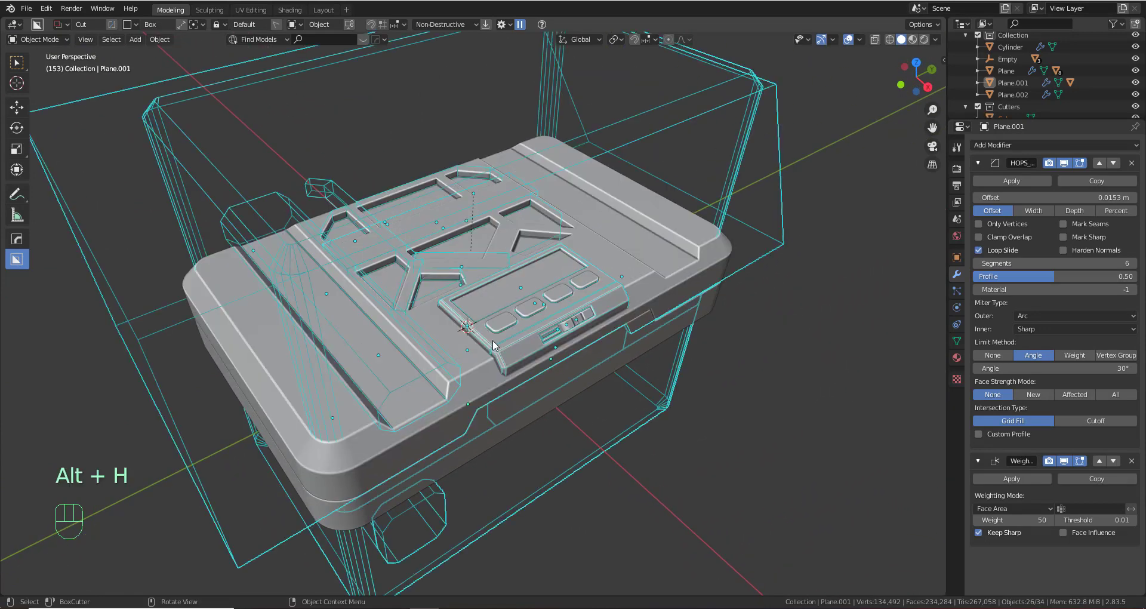
Hide the Cutters collection and clear the selection so only the closed case is shown
click(1135, 106)
middle_drag(611, 350, 535, 345)
scroll(525, 390, up, 2)
click(608, 519)
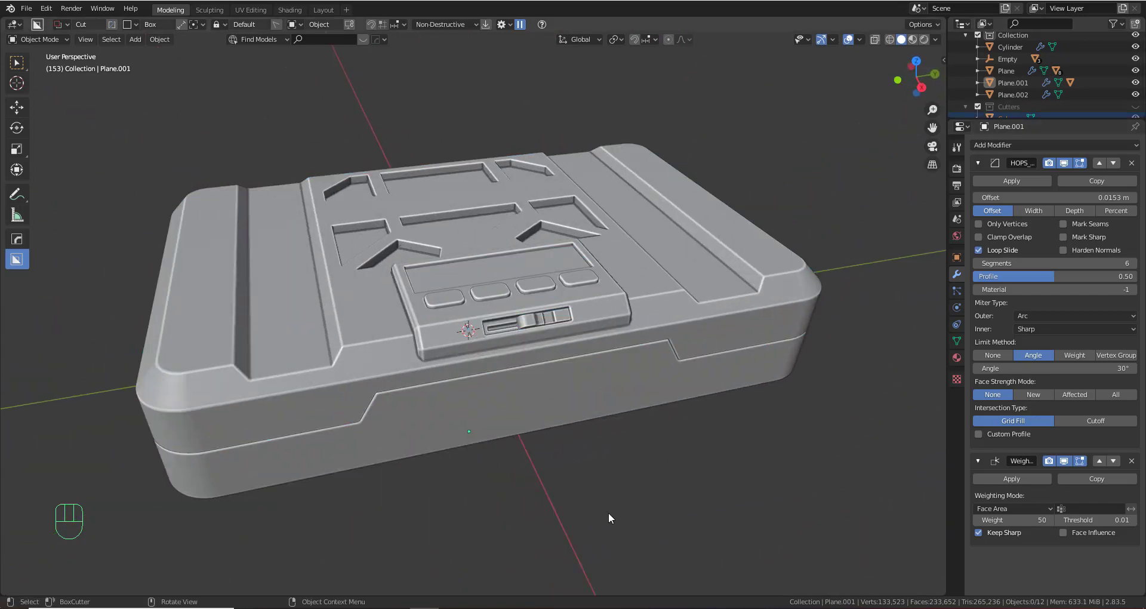
Select the case's lower half in right orthographic view and set BoxCutter to Slice, View alignment and the Ngon shape
middle_drag(608, 519, 607, 462)
scroll(621, 499, up, 2)
middle_drag(626, 461, 361, 366)
click(362, 366)
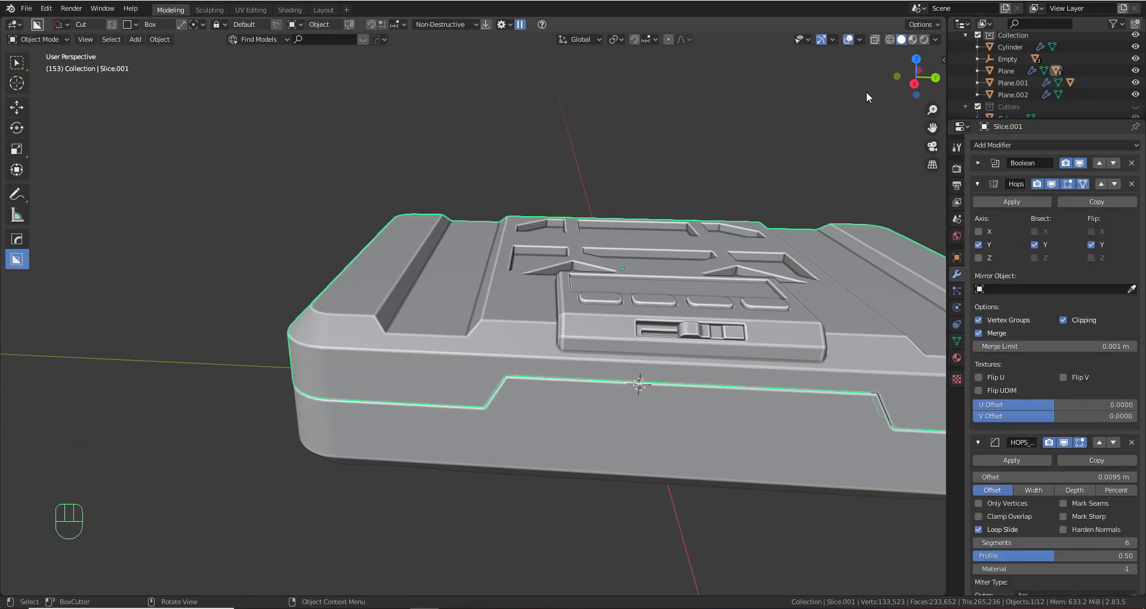
click(917, 83)
scroll(414, 338, up, 2)
click(414, 337)
shift+middle_drag(438, 347, 206, 336)
shift+middle_drag(306, 349, 302, 345)
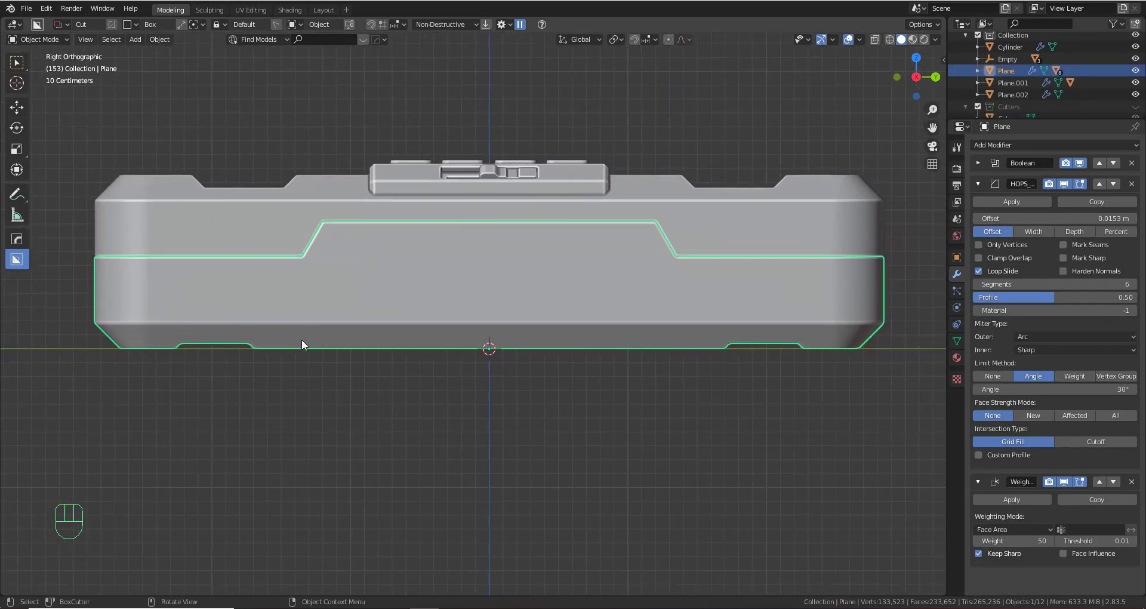
key(d)
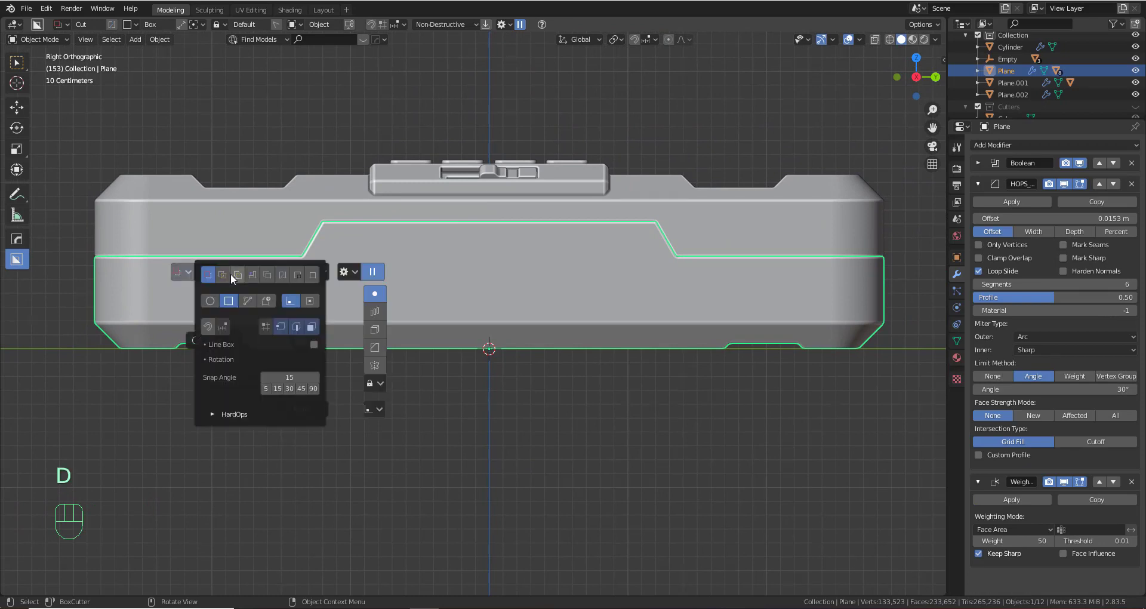
click(224, 275)
click(246, 272)
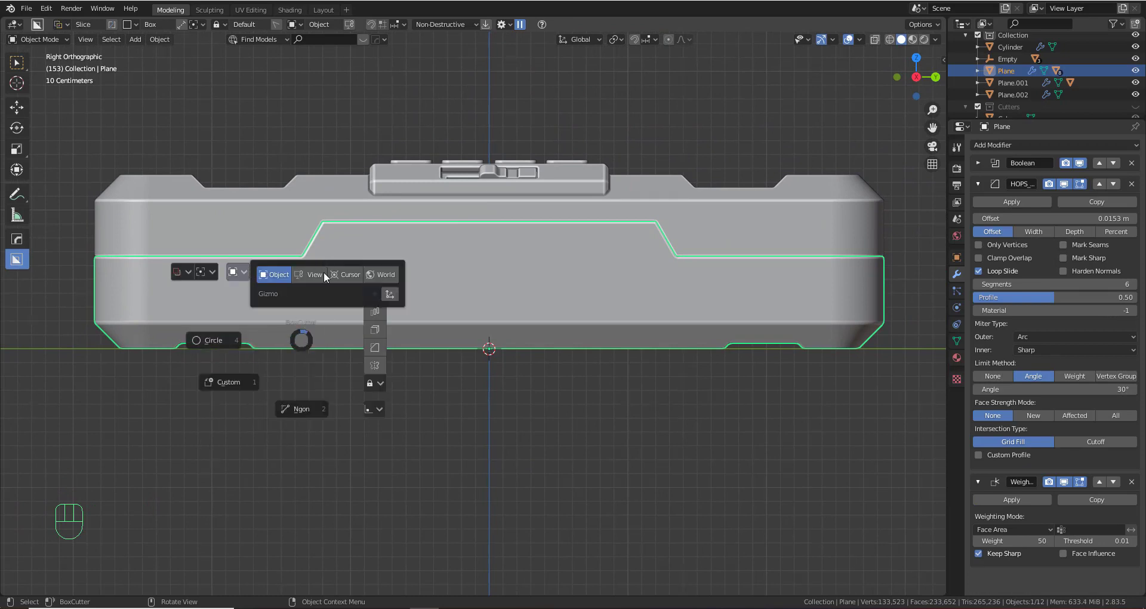
click(324, 271)
click(301, 408)
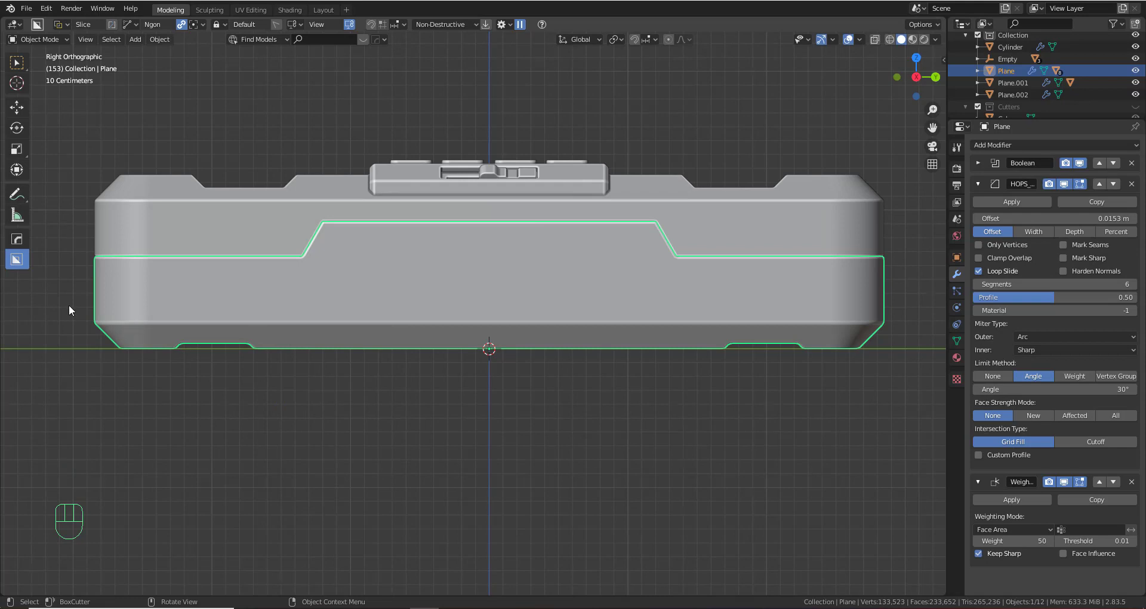
Slice the case's lower half along a stepped line below the lid seam, with a raised trapezoid in the middle
ctrl+drag(166, 299, 271, 302)
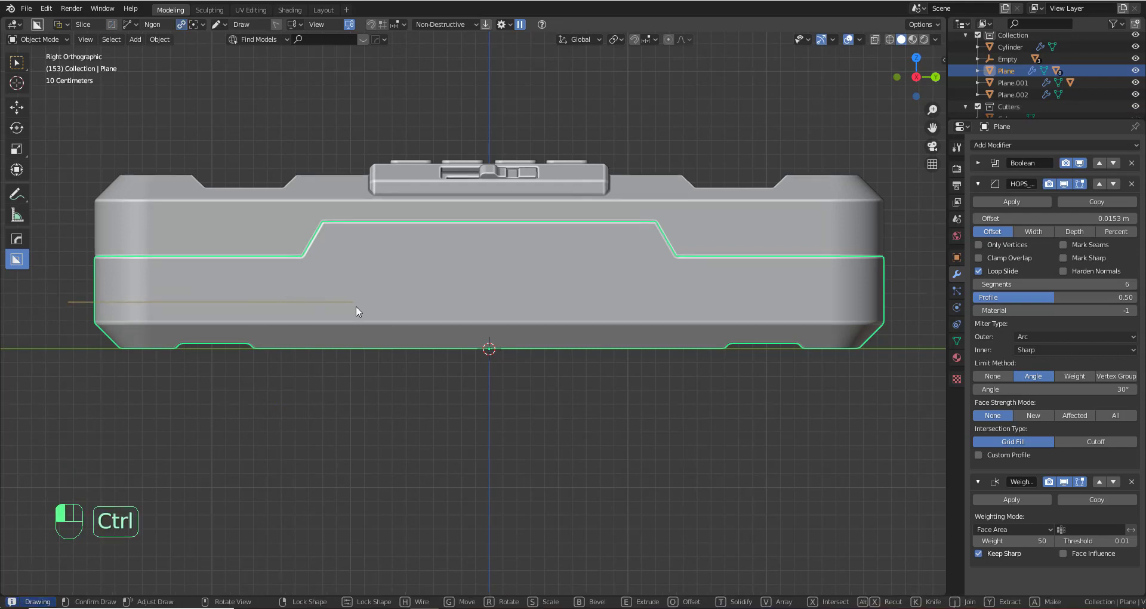
ctrl+drag(355, 306, 360, 306)
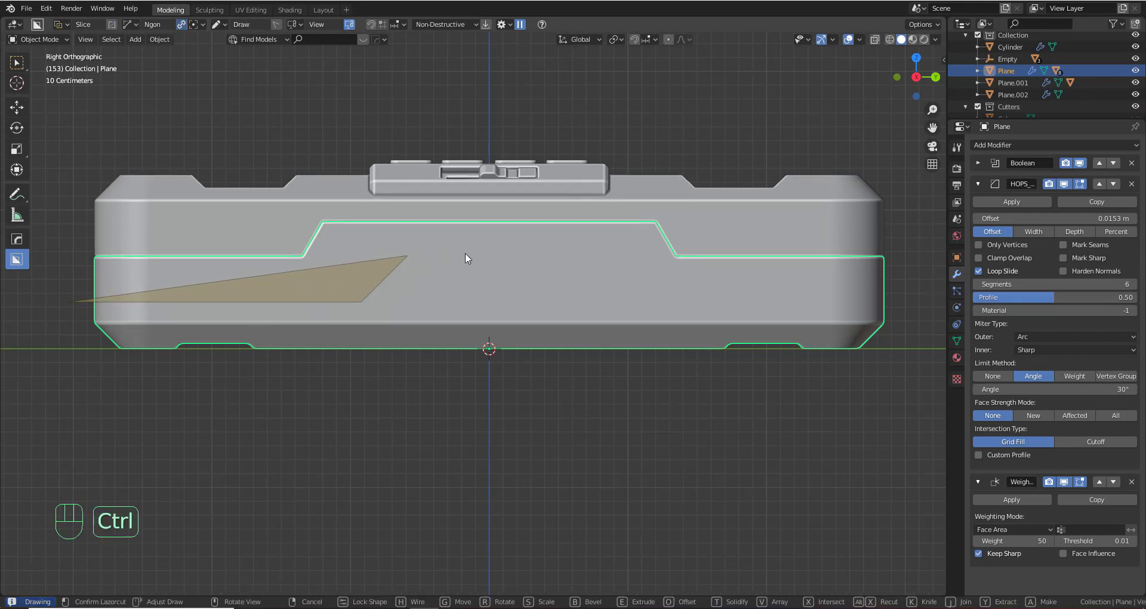
ctrl+click(582, 256)
ctrl+click(625, 300)
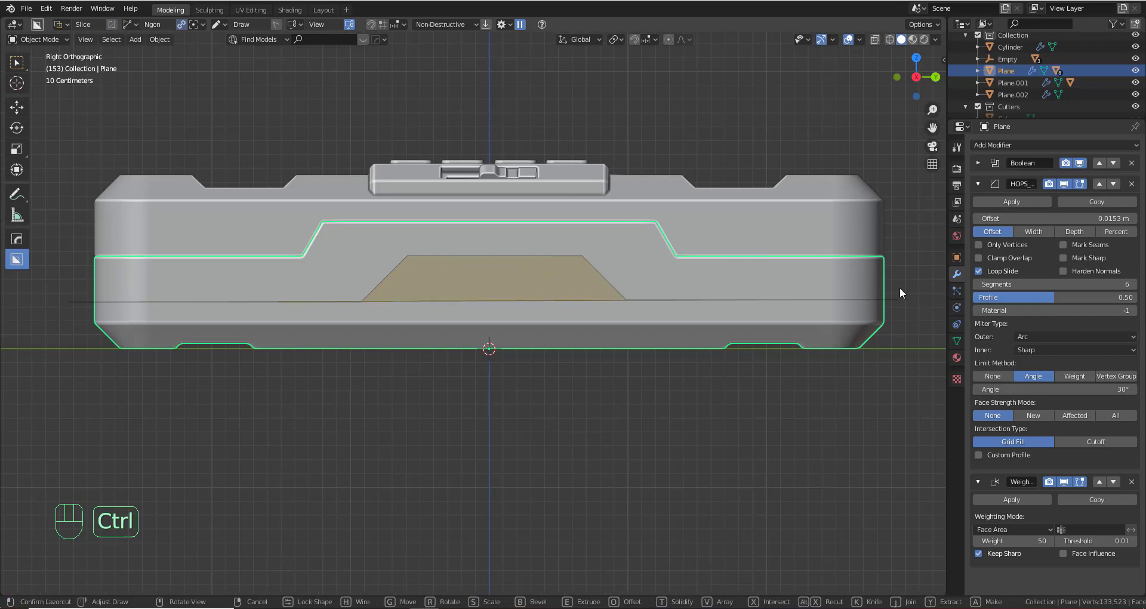
ctrl+click(903, 299)
ctrl+click(901, 412)
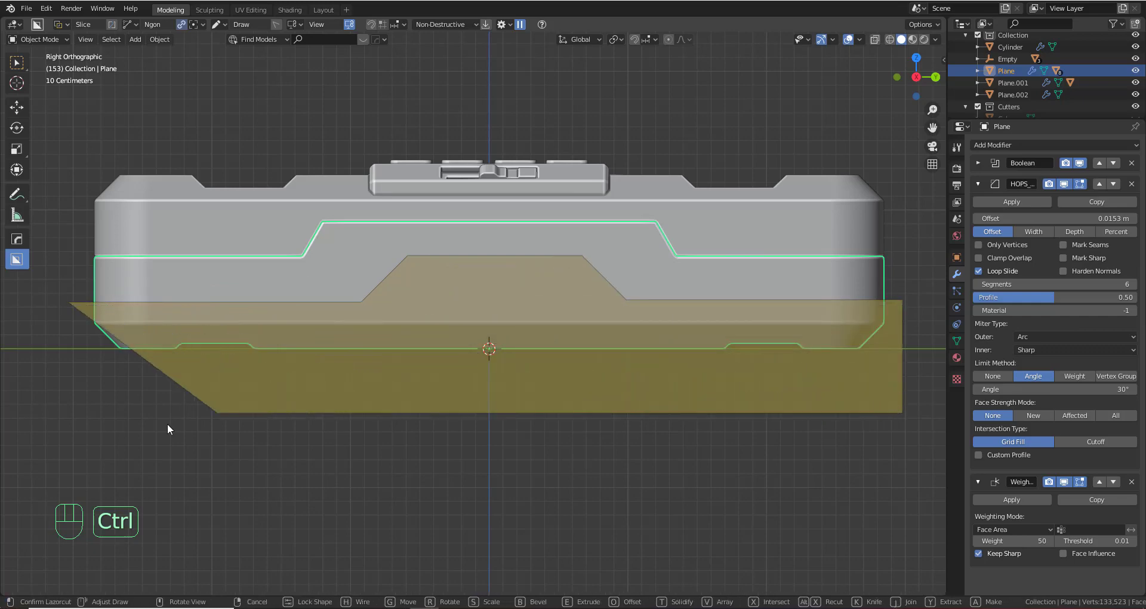
click(98, 410)
middle_drag(112, 400, 229, 392)
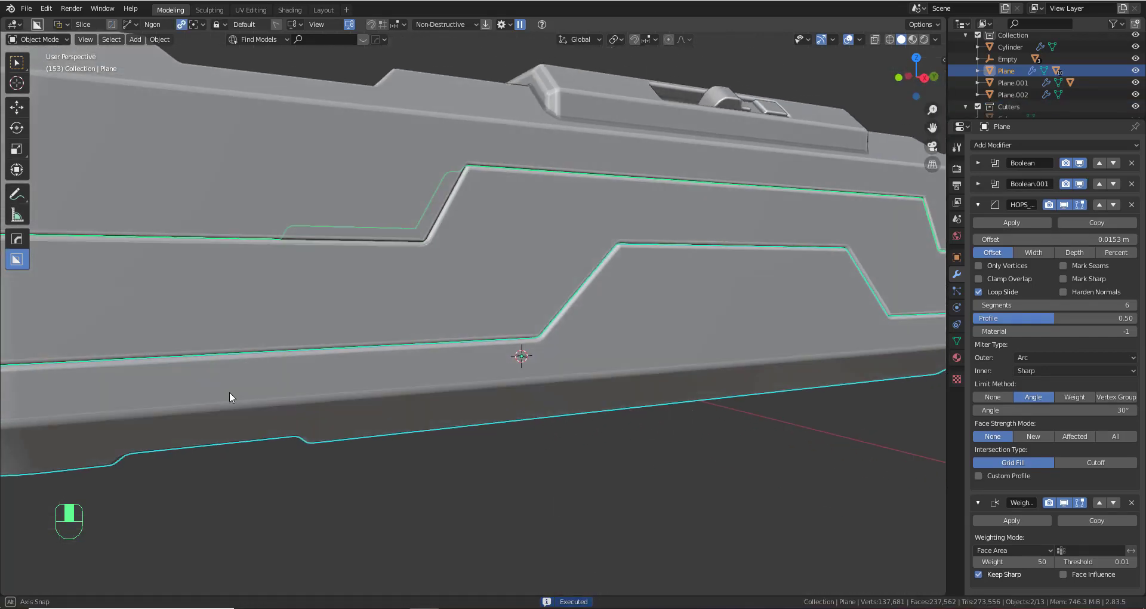
scroll(239, 393, down, 6)
middle_drag(302, 398, 358, 418)
Slice off the lid's mirrored end sections from the right view with a stepped ngon rising beside the control box
click(423, 332)
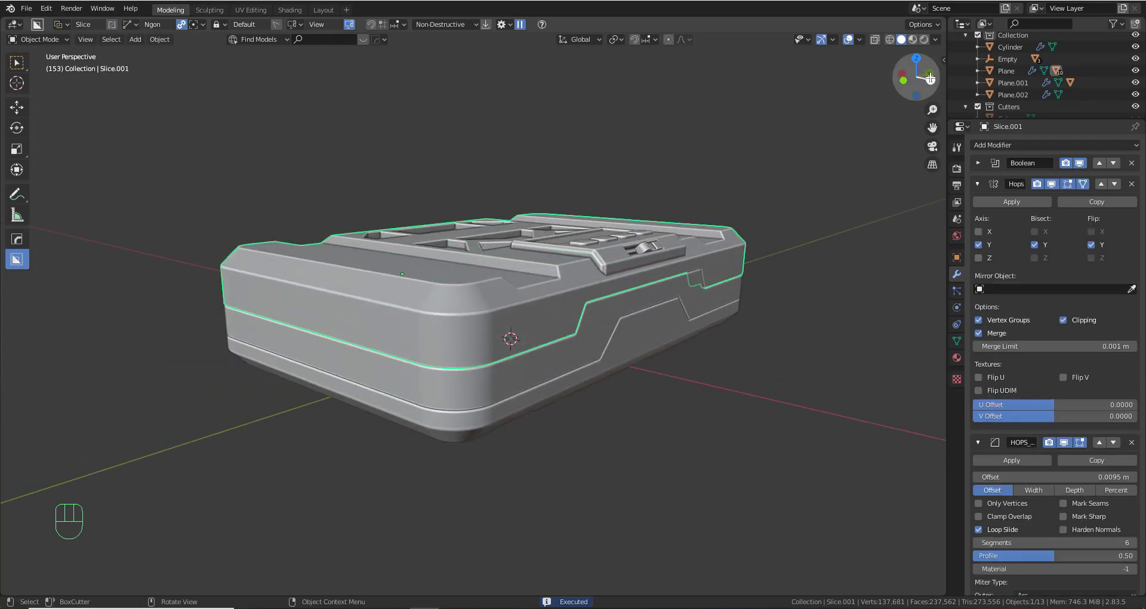
click(929, 78)
shift+middle_drag(306, 300, 514, 395)
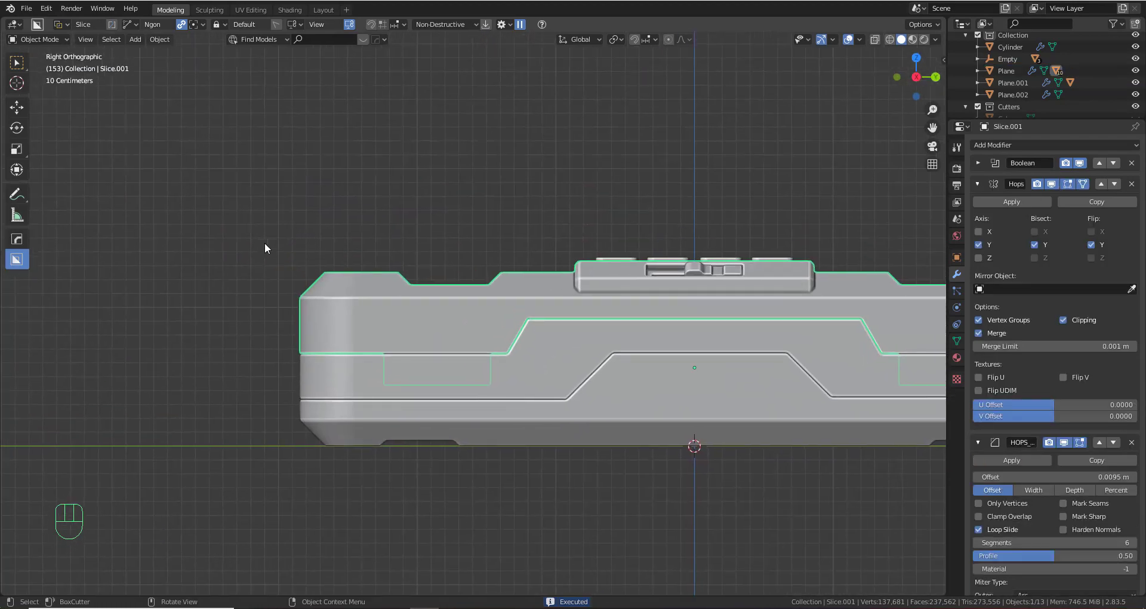
drag(266, 338, 453, 336)
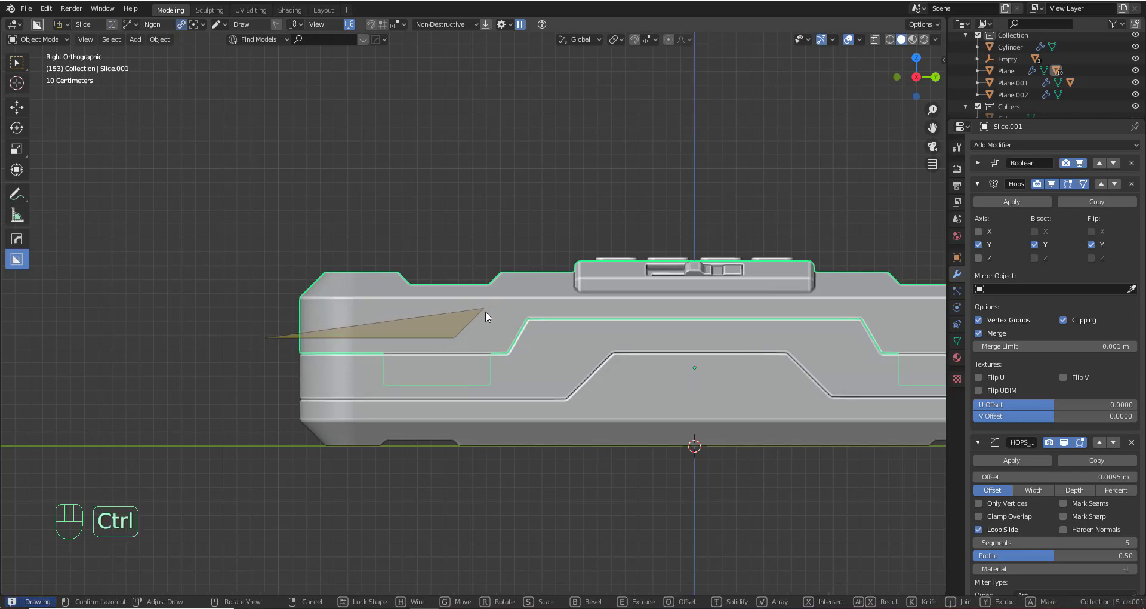
click(481, 314)
click(511, 314)
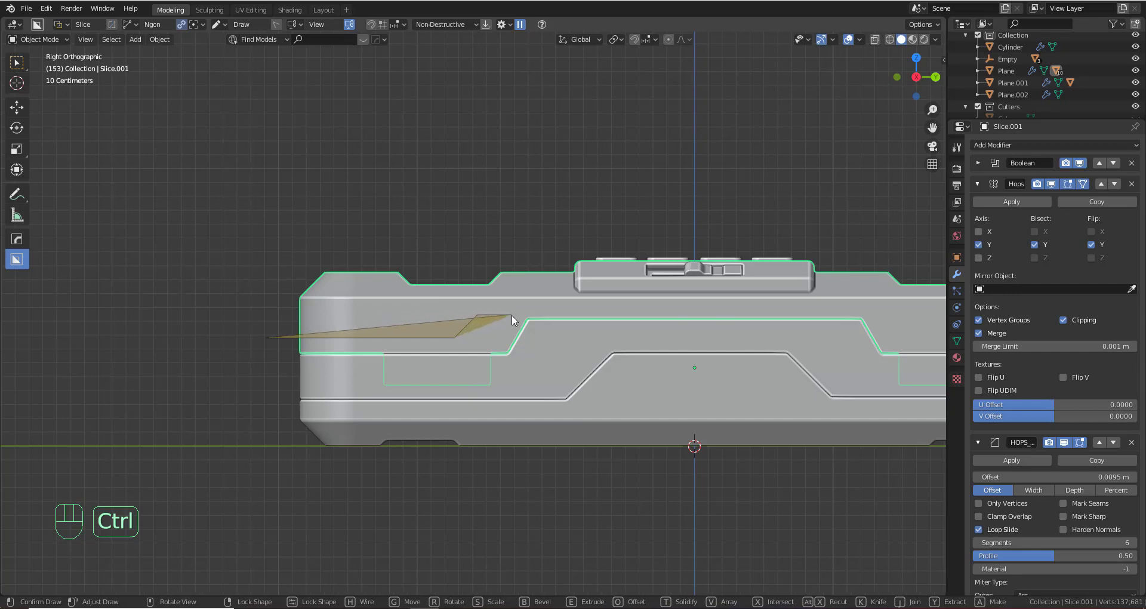
click(546, 256)
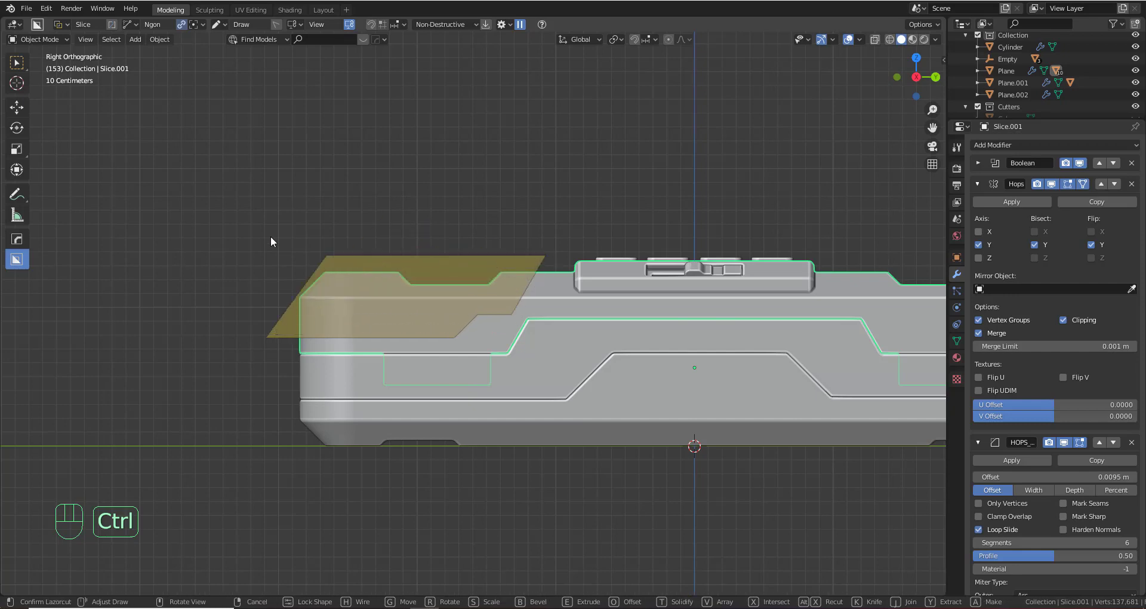
double_click(246, 243)
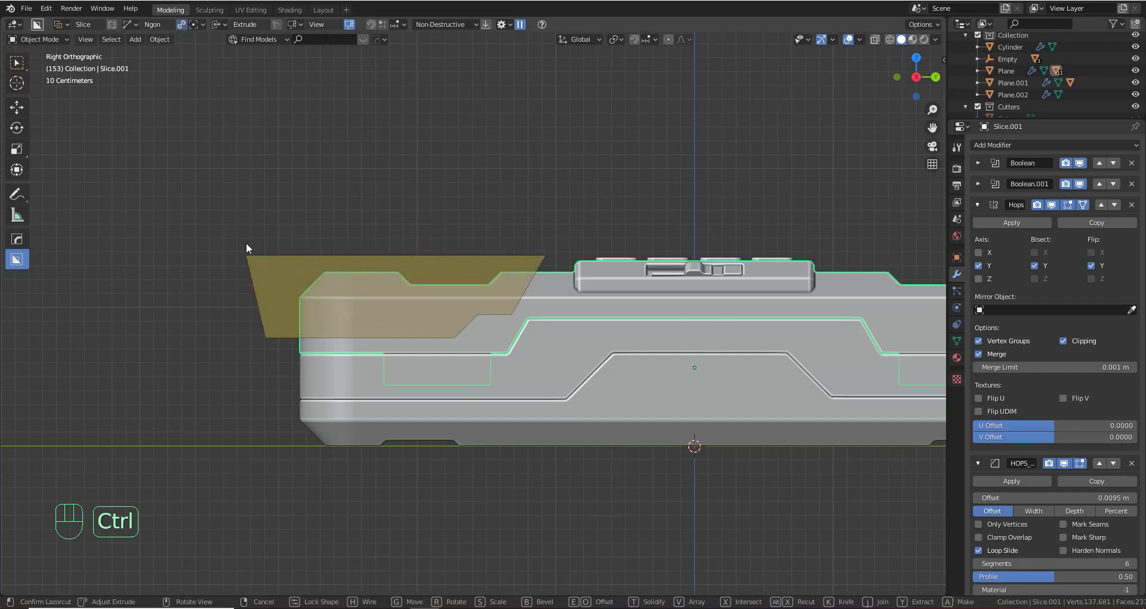
middle_drag(299, 311, 477, 310)
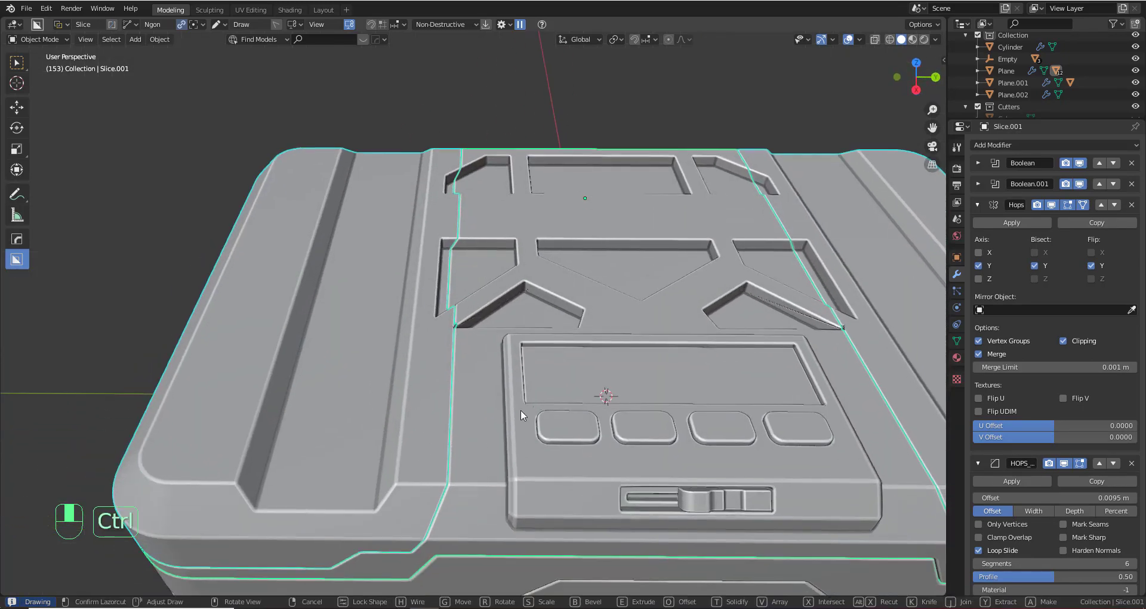
scroll(520, 411, down, 4)
scroll(419, 424, up, 1)
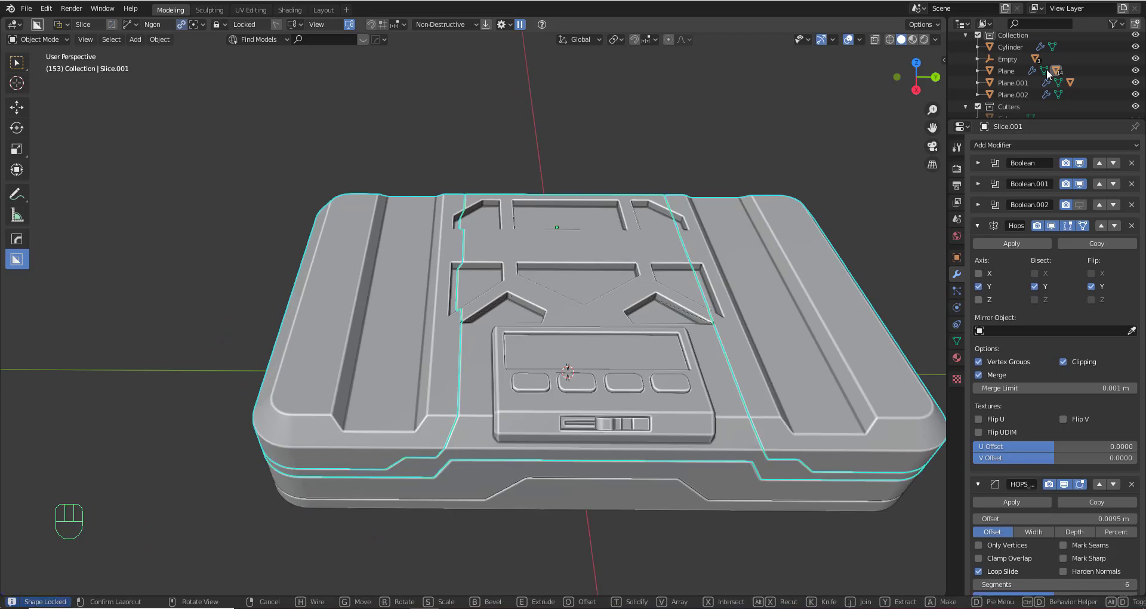
scroll(1047, 73, down, 2)
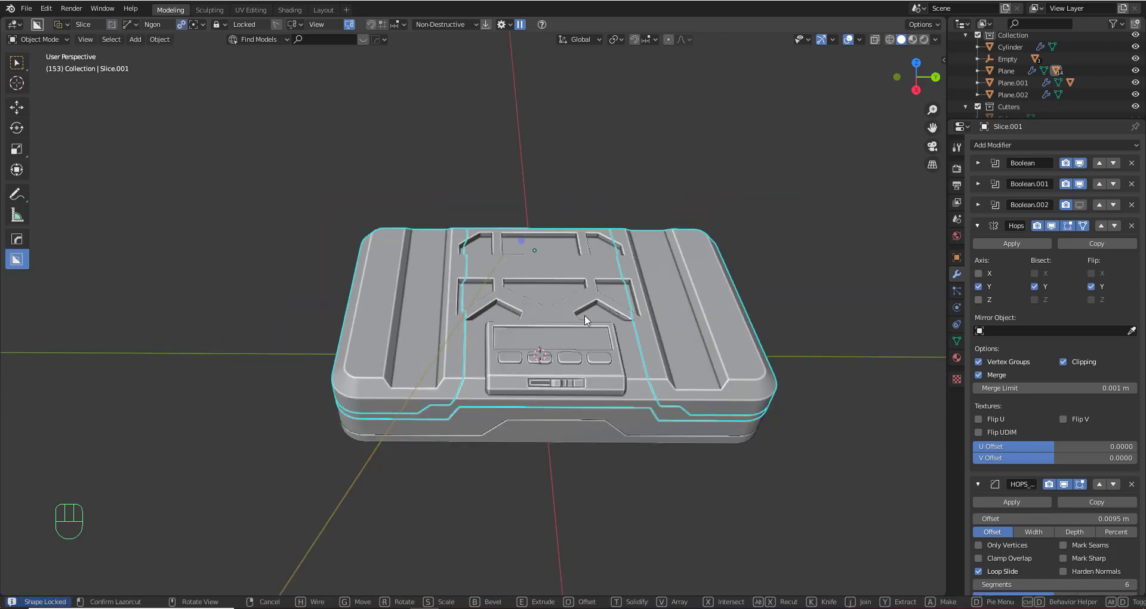
key(Escape)
Unhide Cutter.017, the cutter of the lid's end slice, and shift it slightly along Y
middle_drag(602, 316, 643, 292)
scroll(1128, 76, down, 2)
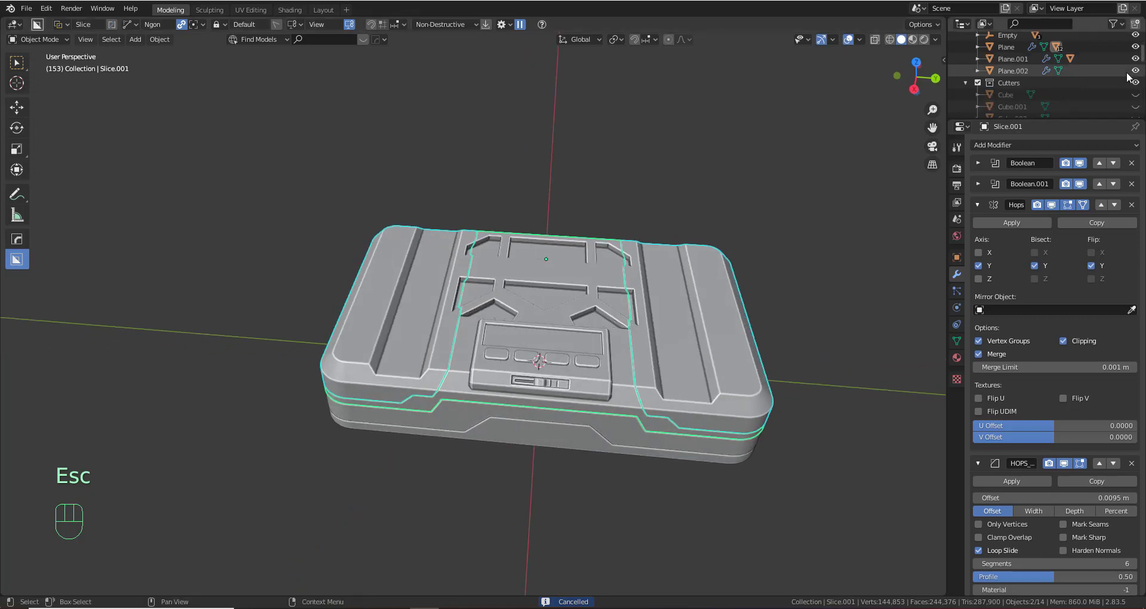
click(1135, 94)
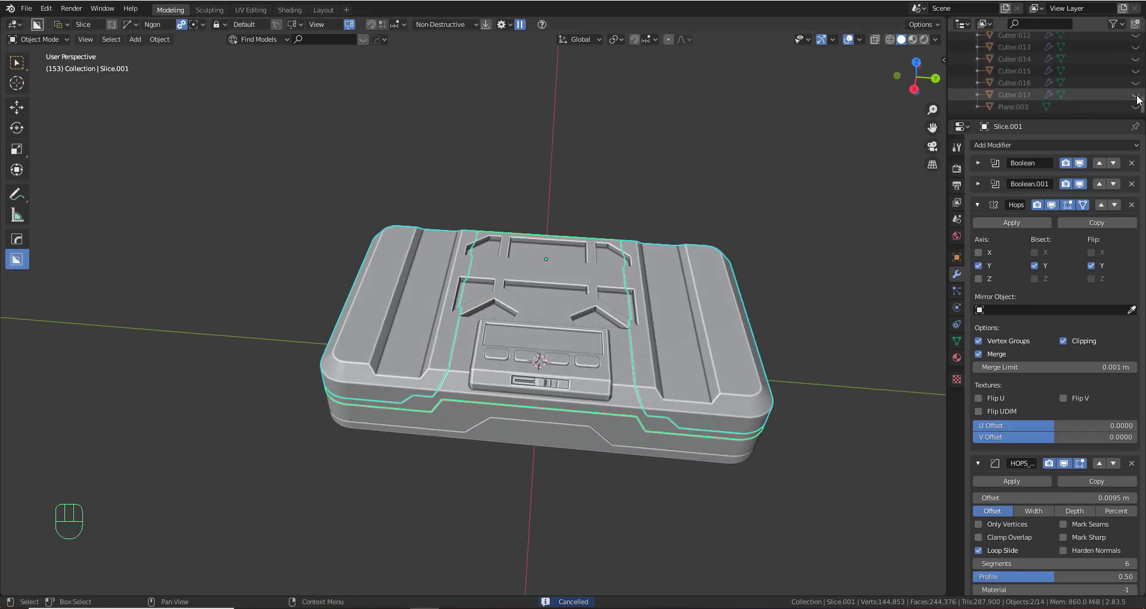
scroll(540, 312, up, 3)
click(450, 356)
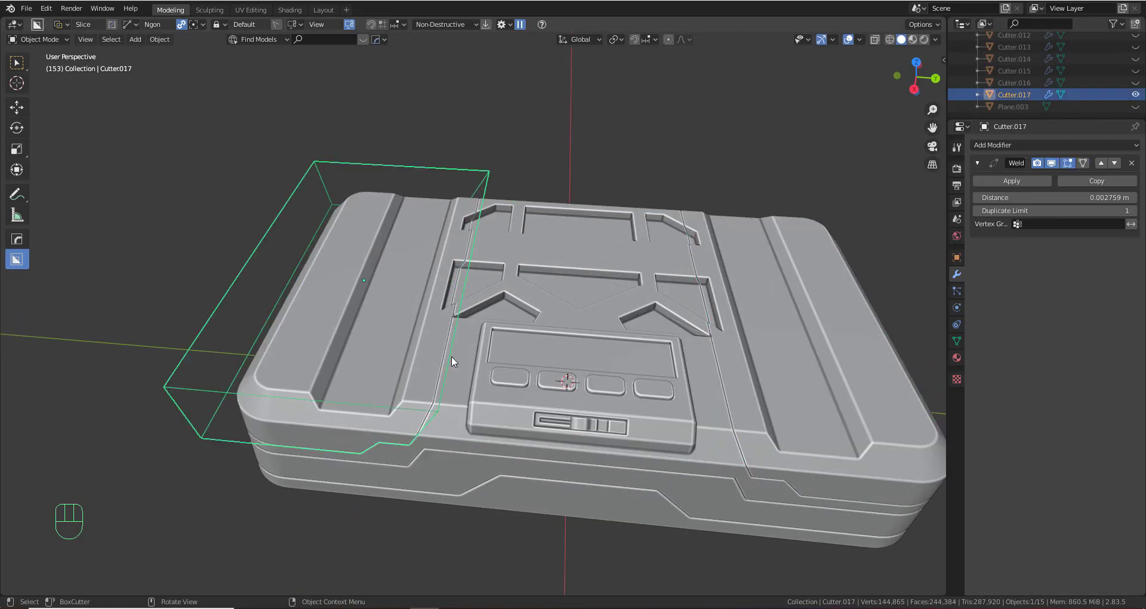
shift+middle_drag(500, 345, 595, 315)
key(g)
key(y)
click(785, 389)
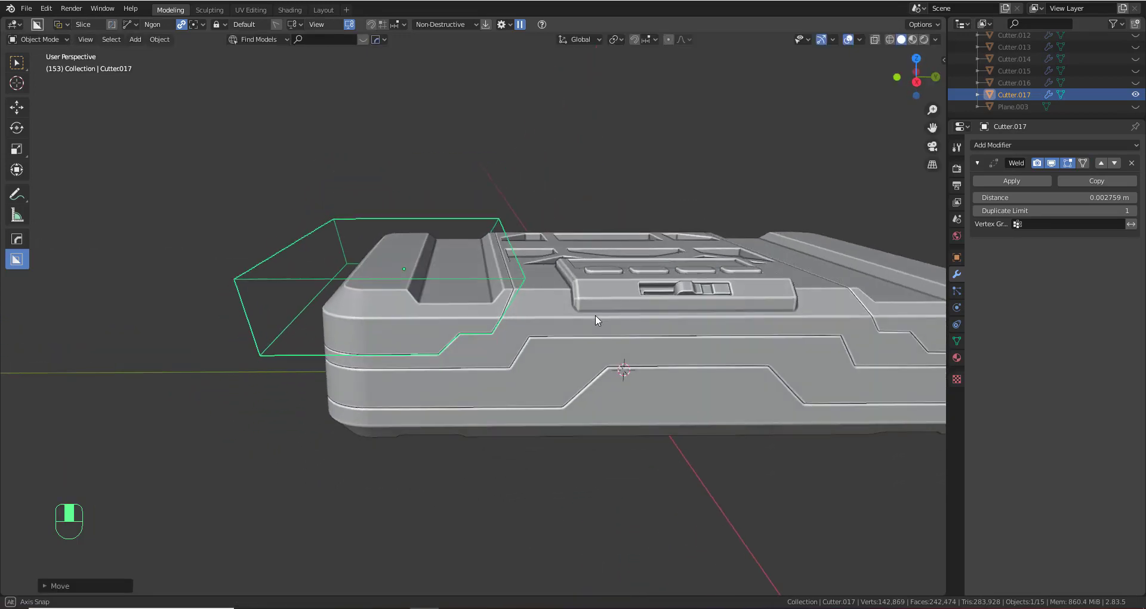
Enter Edit Mode on Cutter.017 and move its upper inner edge along the local X axis
scroll(518, 333, up, 3)
middle_drag(518, 333, 595, 389)
key(Tab)
click(400, 275)
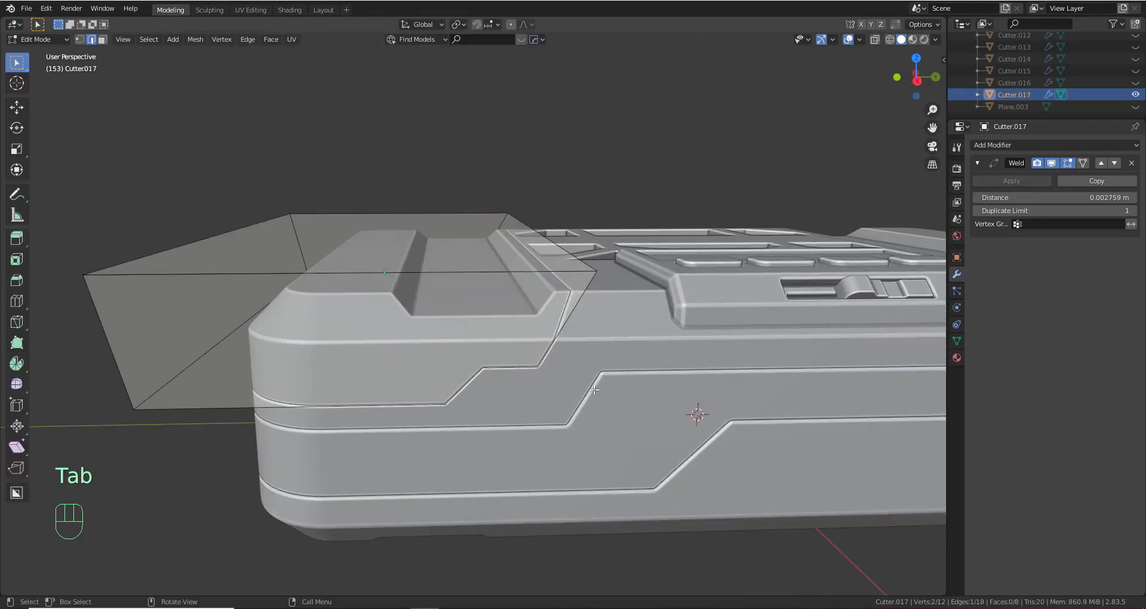
key(g)
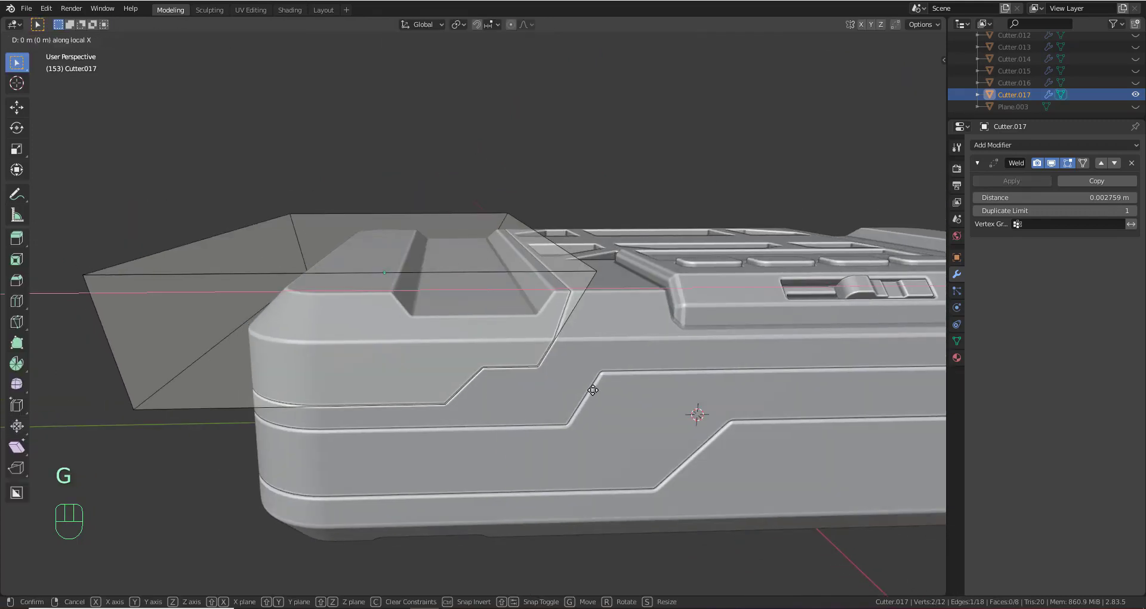
click(580, 385)
middle_drag(580, 385, 489, 340)
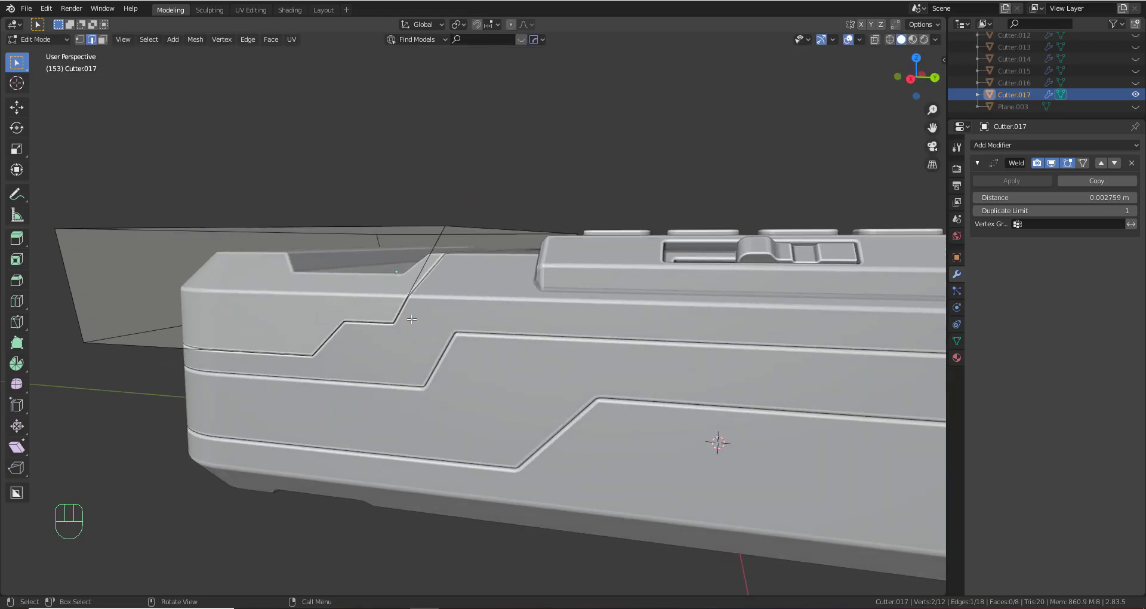
Adjust the cutter's upper inner edge along Y to slant the lid slice more, leave Edit Mode and hide the cutter
middle_drag(411, 319, 471, 343)
key(g)
key(y)
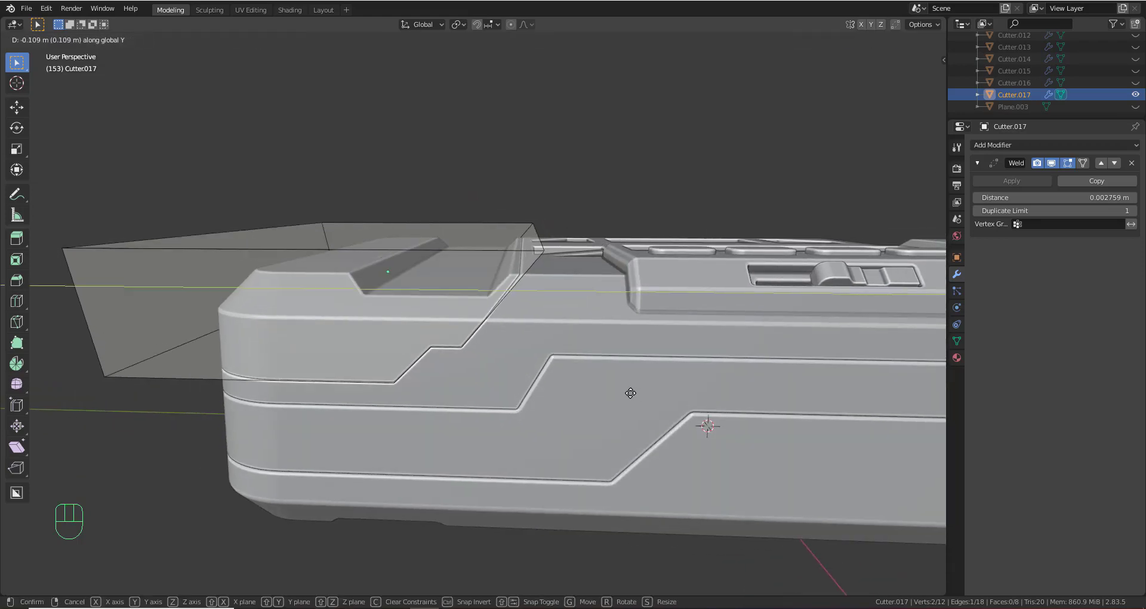
click(630, 392)
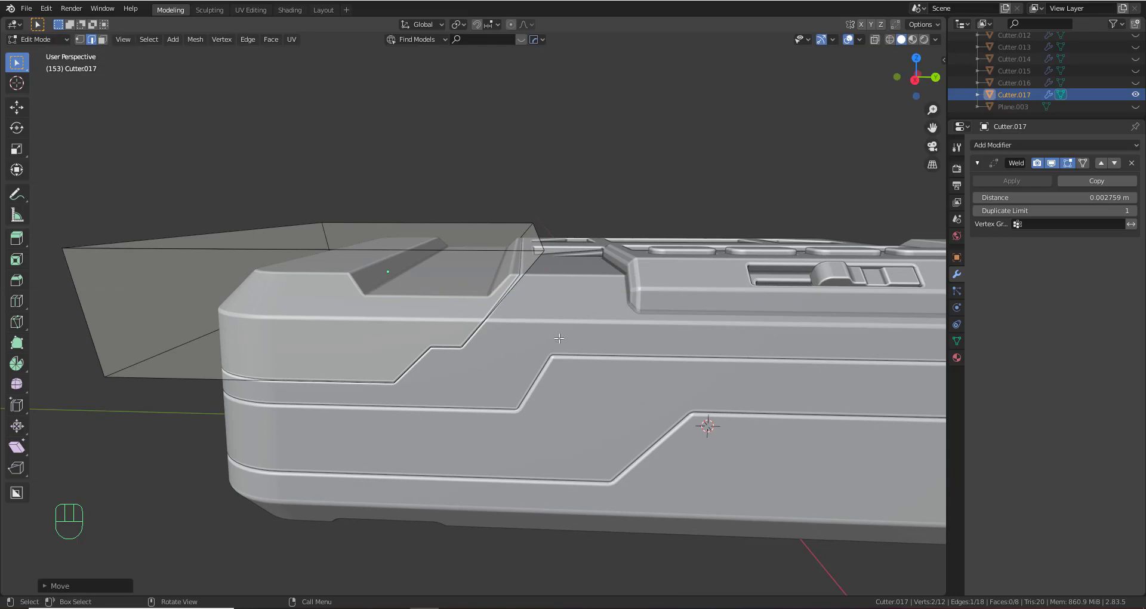
key(g)
key(y)
click(591, 336)
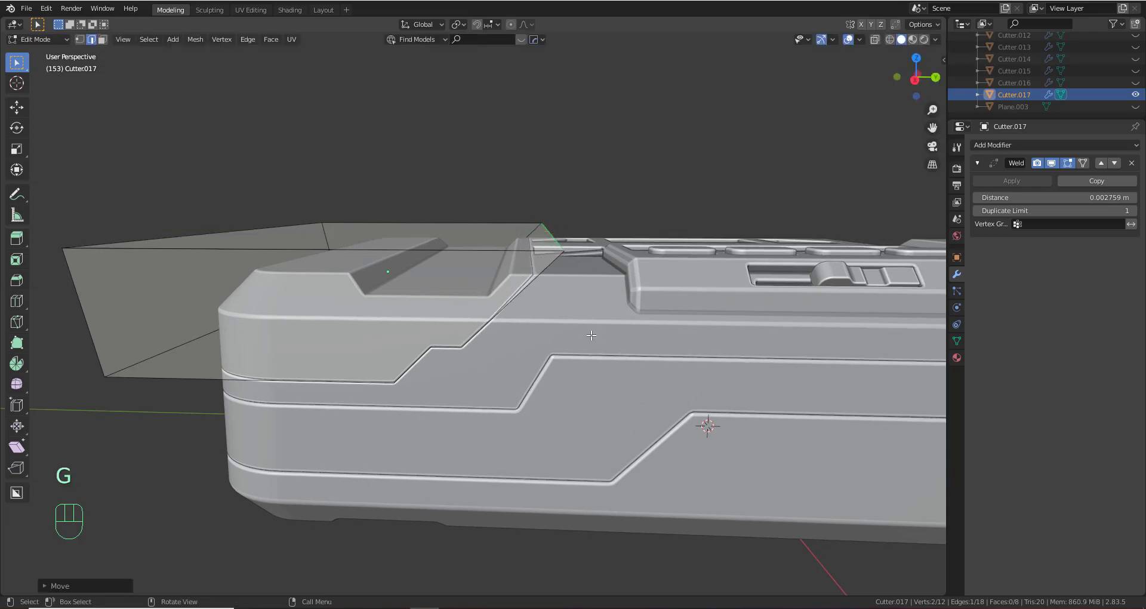
middle_drag(592, 335, 582, 357)
scroll(507, 334, down, 3)
key(Tab)
middle_drag(436, 312, 529, 399)
key(h)
Apply the booleans of the lid's end sections and centre section with HardOps Csharp
scroll(528, 400, up, 5)
click(531, 383)
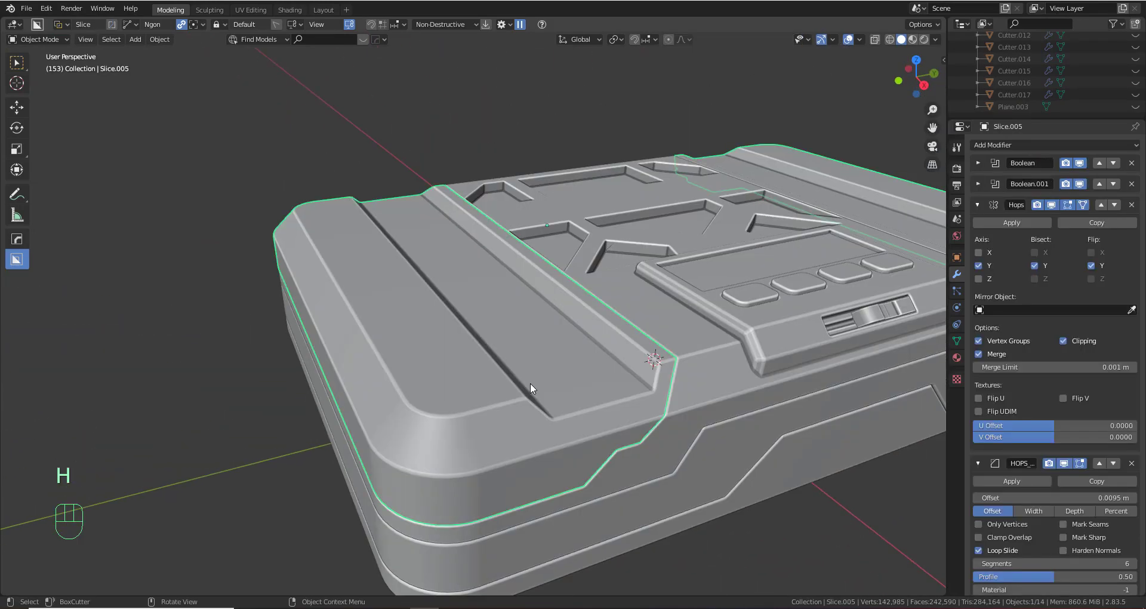
key(q)
ctrl+click(531, 384)
key(q)
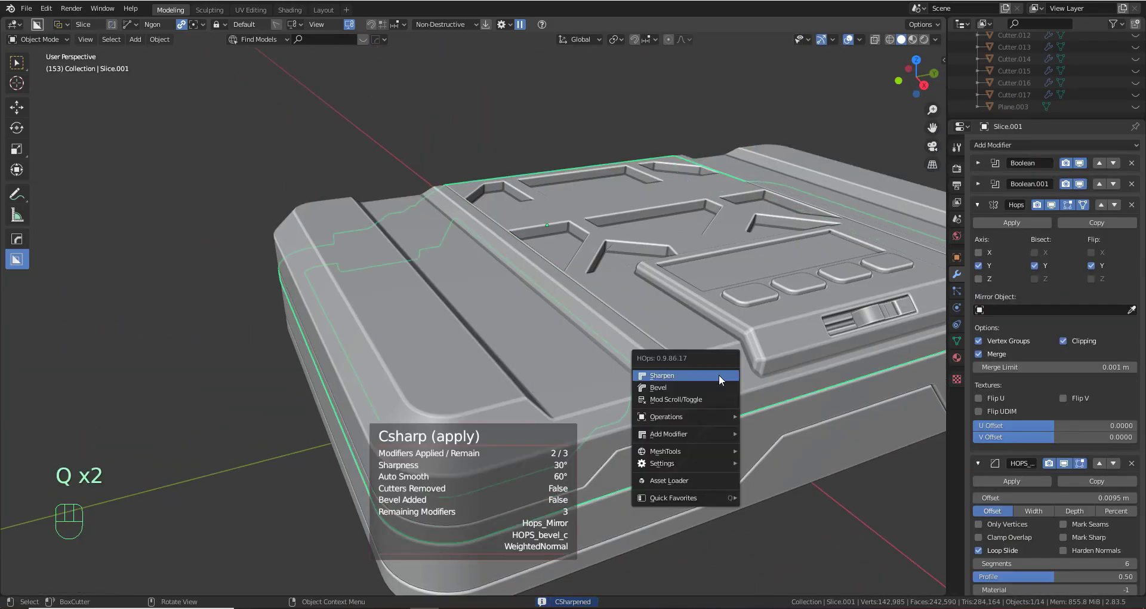
ctrl+click(718, 375)
Apply the booleans of the case's two sliced lower parts with HardOps Csharp
click(783, 420)
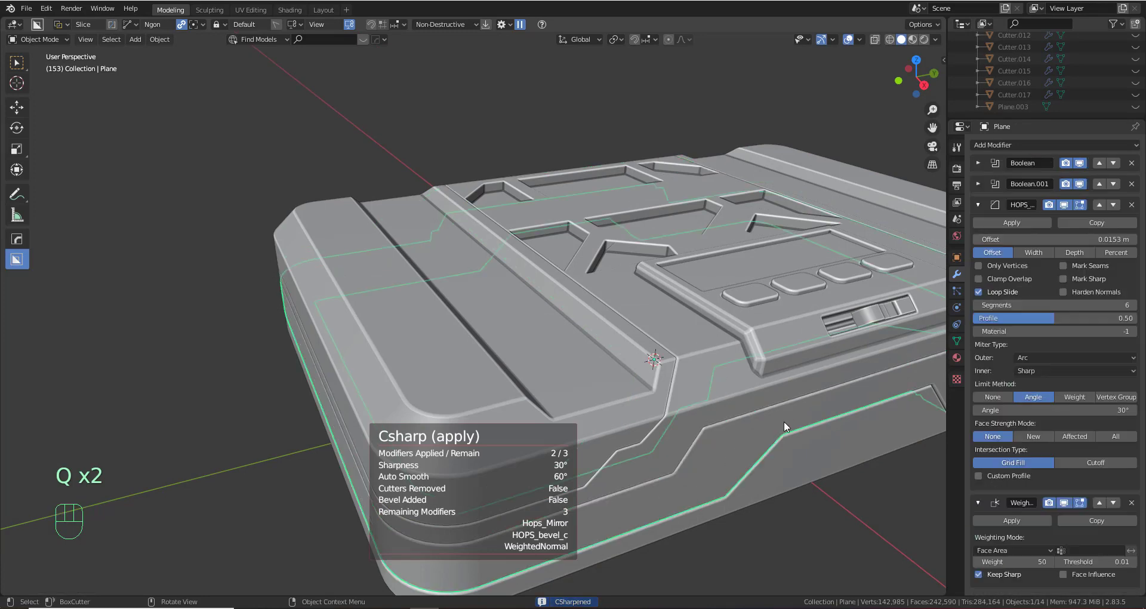
key(q)
ctrl+click(788, 416)
click(851, 431)
key(q)
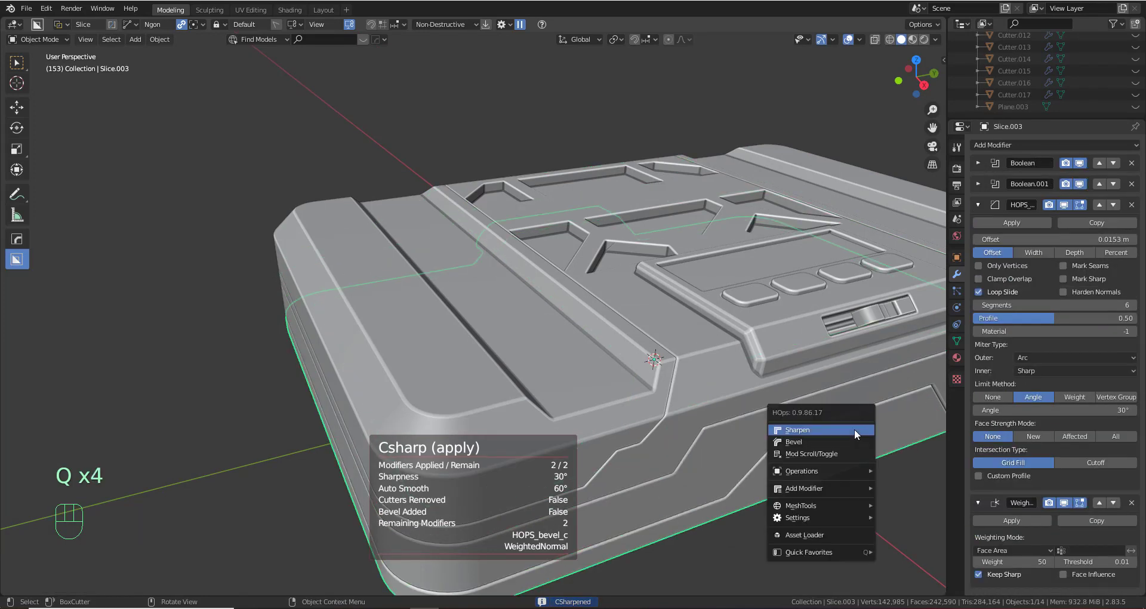
ctrl+click(854, 429)
Clear the selection and inspect the case's new panel seams from the front, above and the rear hinge side
scroll(854, 429, down, 5)
middle_drag(773, 446, 740, 396)
click(740, 397)
scroll(582, 386, down, 2)
mouse_move(582, 385)
shift+middle_down()
mouse_move(729, 345)
mouse_move(650, 353)
mouse_move(743, 366)
mouse_move(579, 381)
shift+middle_up()
scroll(722, 364, up, 5)
middle_drag(579, 382, 596, 365)
middle_drag(597, 366, 528, 347)
middle_drag(394, 248, 508, 254)
scroll(632, 310, down, 4)
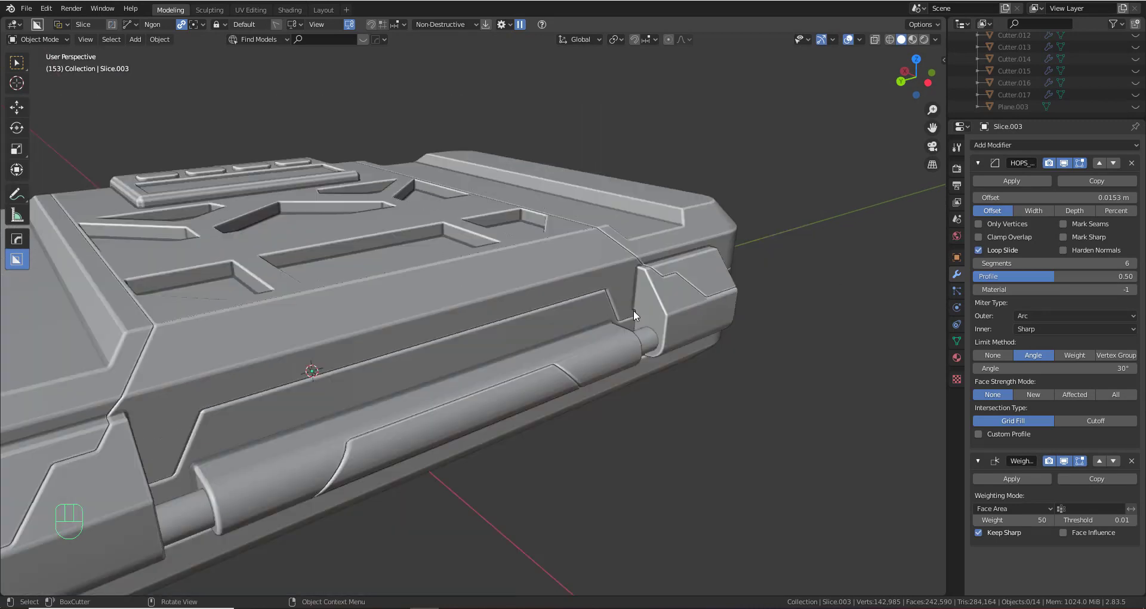
Select the lid's end section at the hinge and set BoxCutter to cut with a box shape, aligned to the object
middle_drag(632, 310, 521, 339)
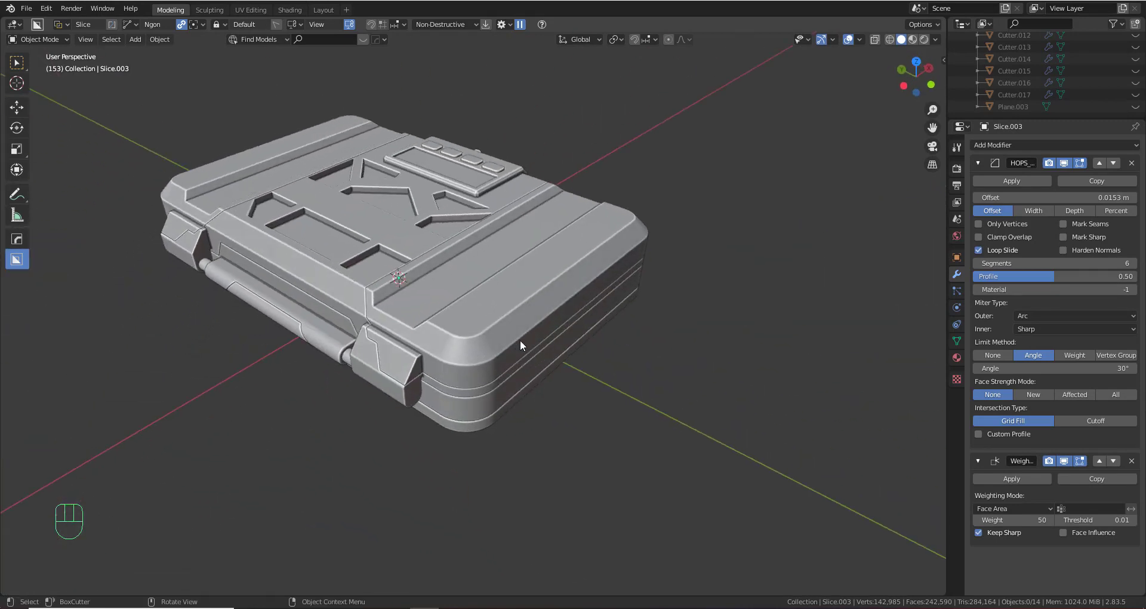
scroll(514, 345, up, 3)
shift+middle_drag(547, 363, 581, 429)
scroll(652, 388, down, 3)
scroll(683, 433, up, 4)
click(535, 434)
key(d)
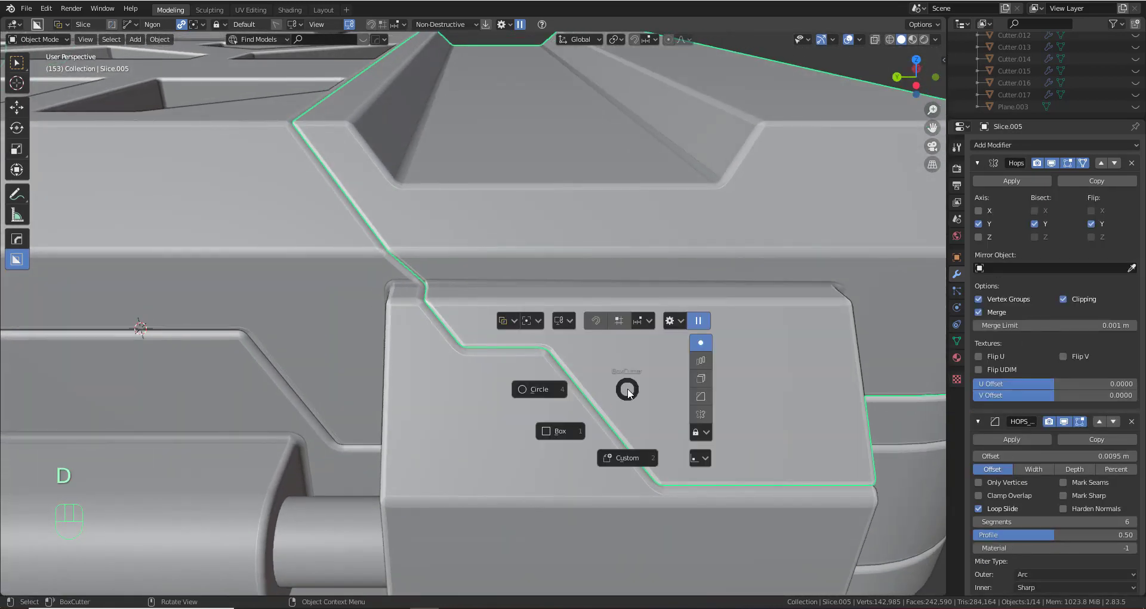
click(563, 320)
click(616, 320)
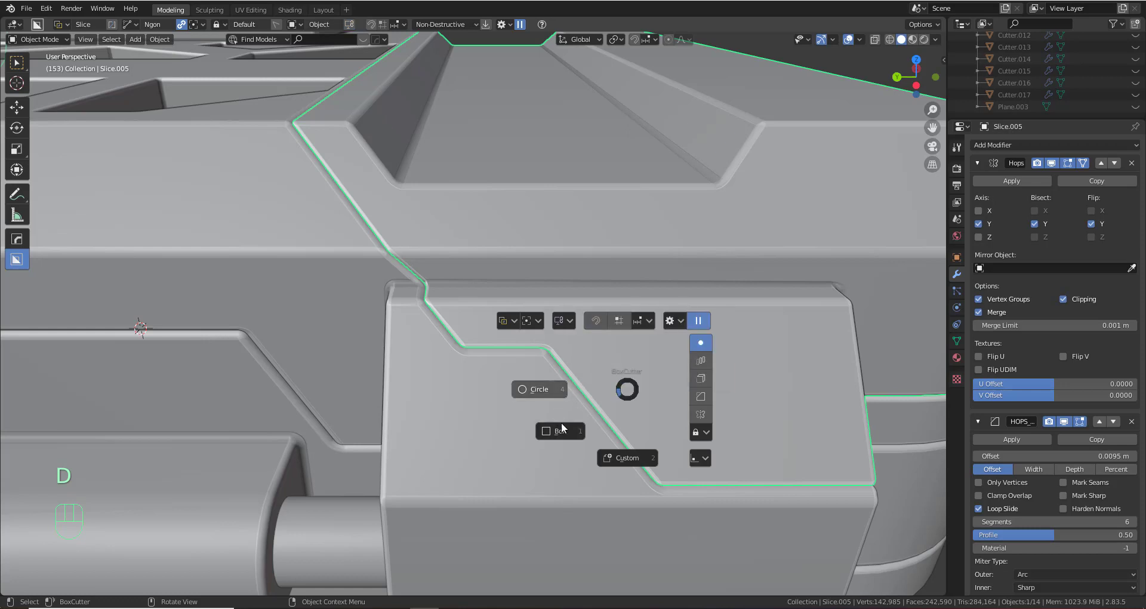
click(507, 319)
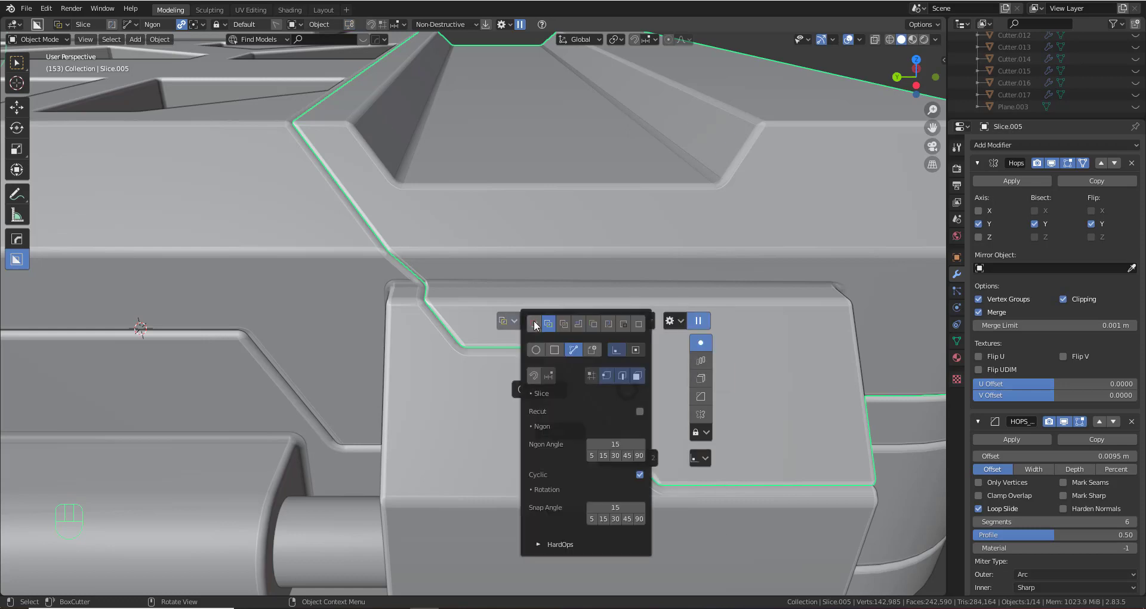
click(534, 324)
click(532, 431)
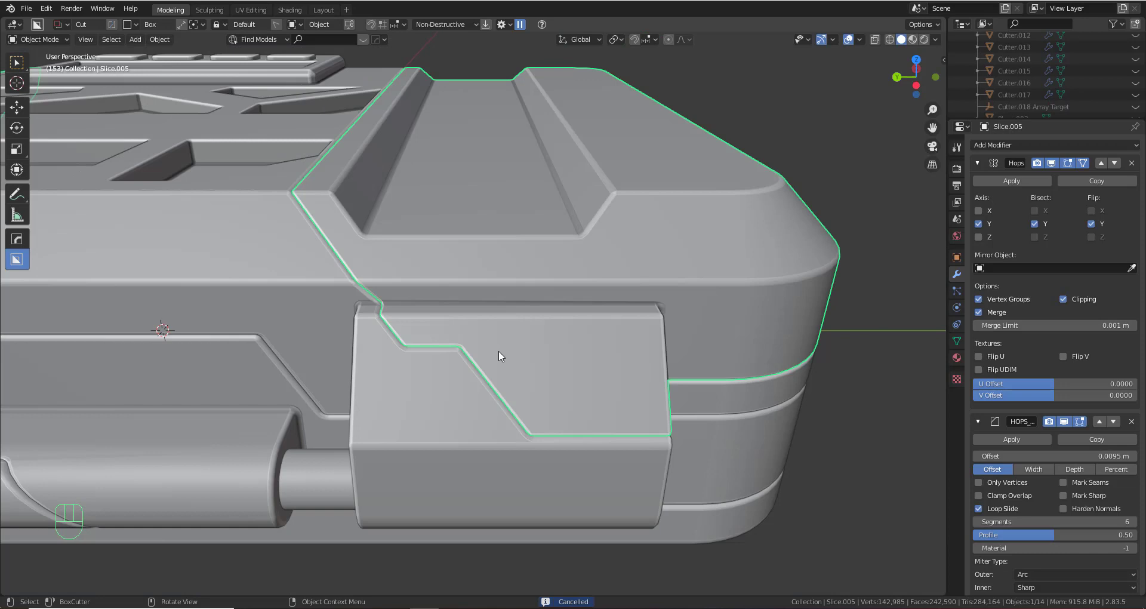
Cut a small box, rotated diagonally across the slanted seam, into the lid end section on the hinge block
shift+middle_drag(534, 369, 547, 366)
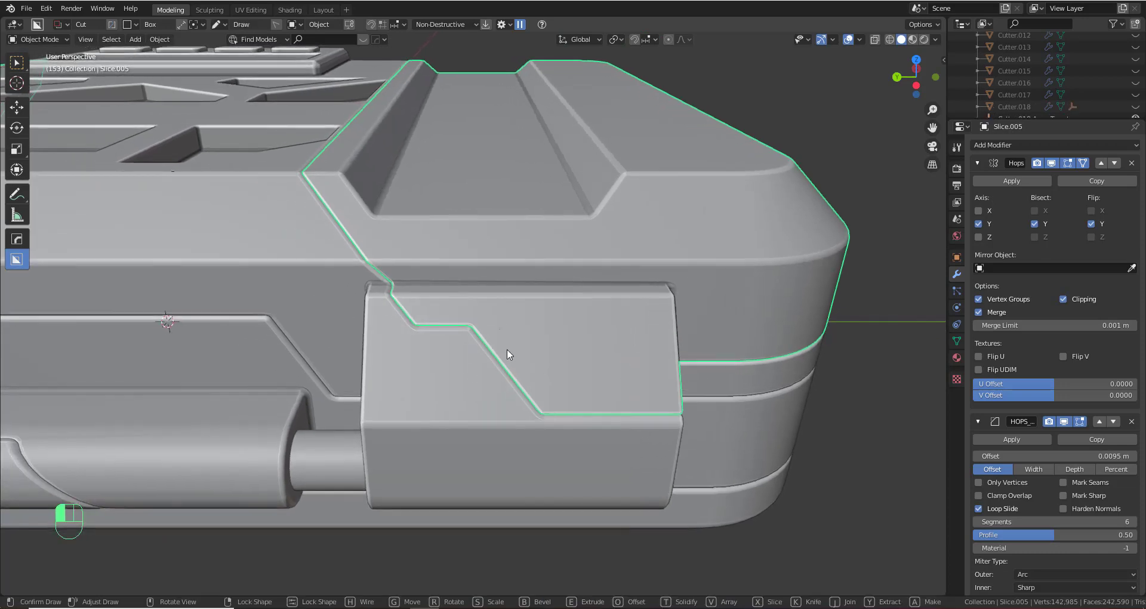
mouse_move(500, 329)
mouse_down()
mouse_move(528, 418)
mouse_move(483, 417)
mouse_move(491, 429)
mouse_move(475, 424)
mouse_move(487, 431)
mouse_up()
key(r)
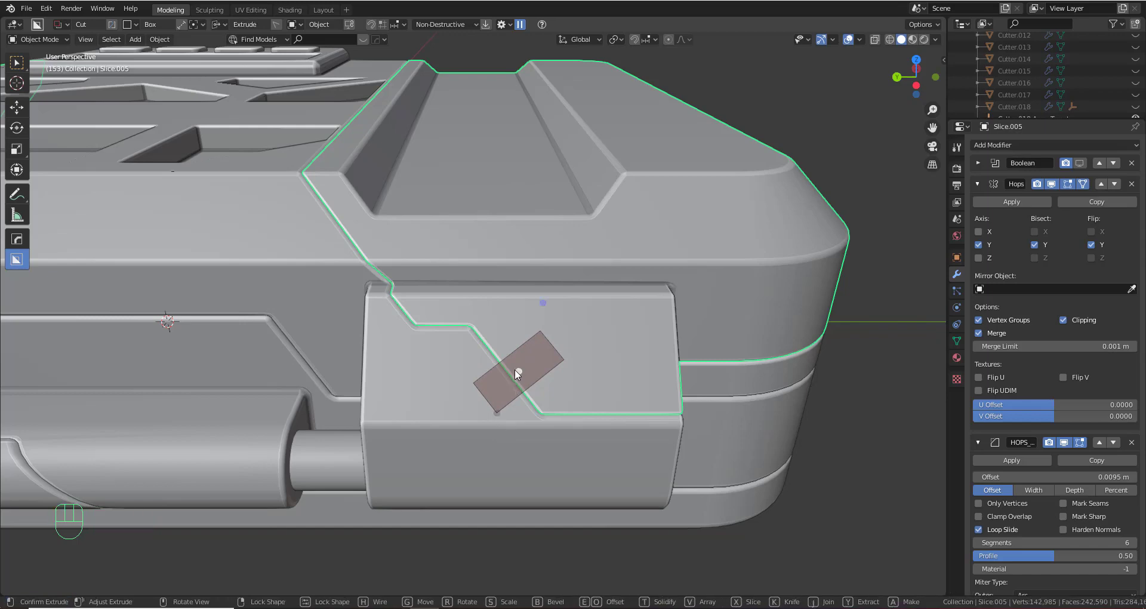
middle_drag(527, 386, 574, 411)
shift+click(534, 386)
click(534, 384)
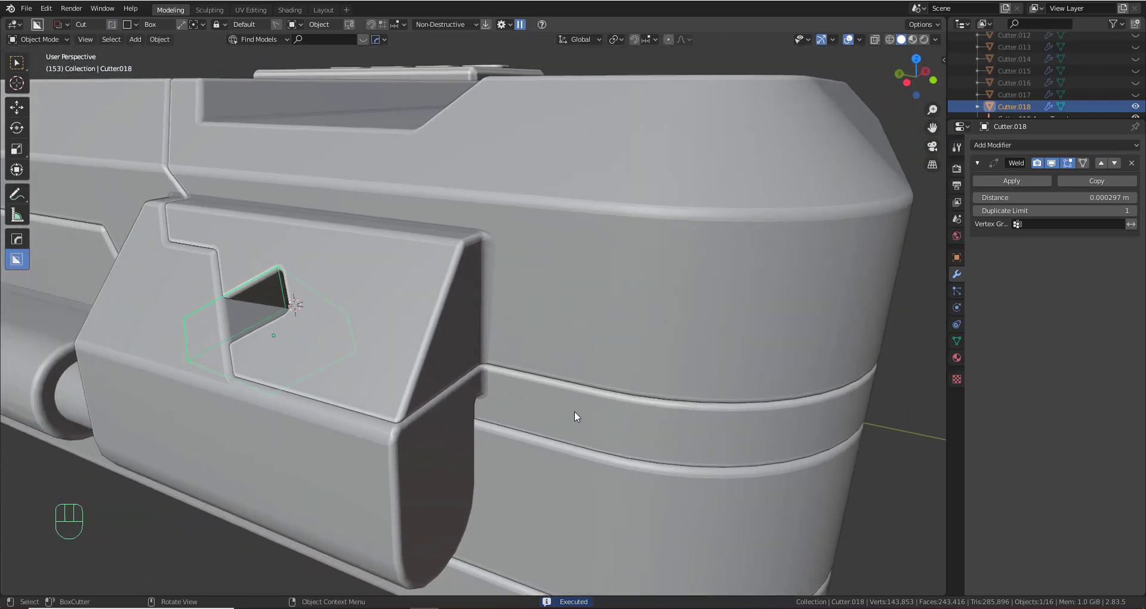
Move the box cutter outward along its local Z to make the diagonal recess shallow, and hide the cutter
key(g)
key(z)
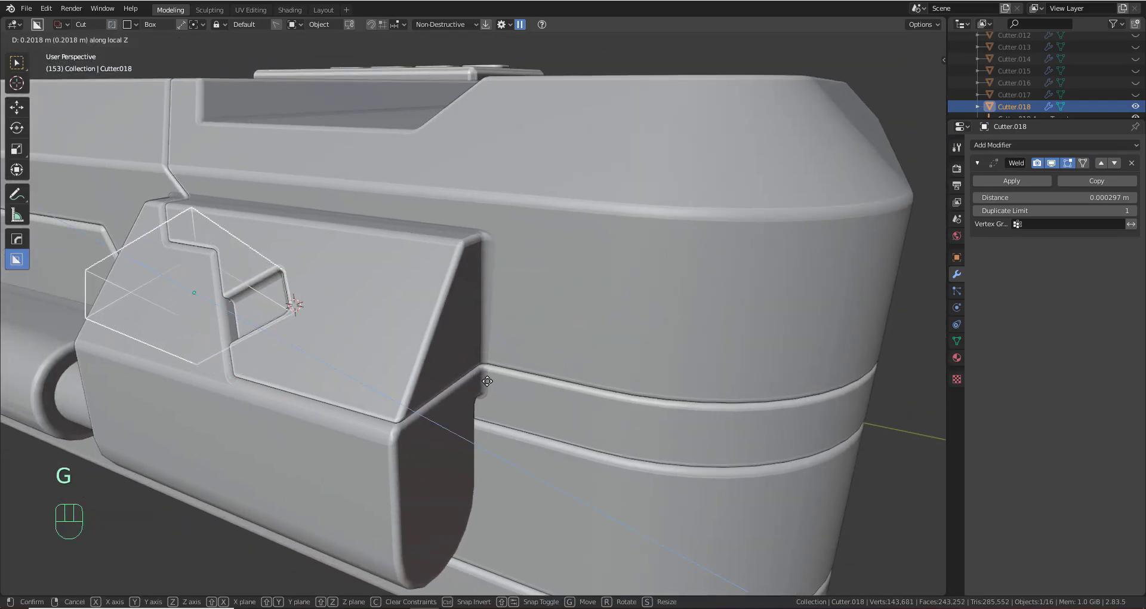
click(383, 375)
middle_drag(383, 376, 411, 380)
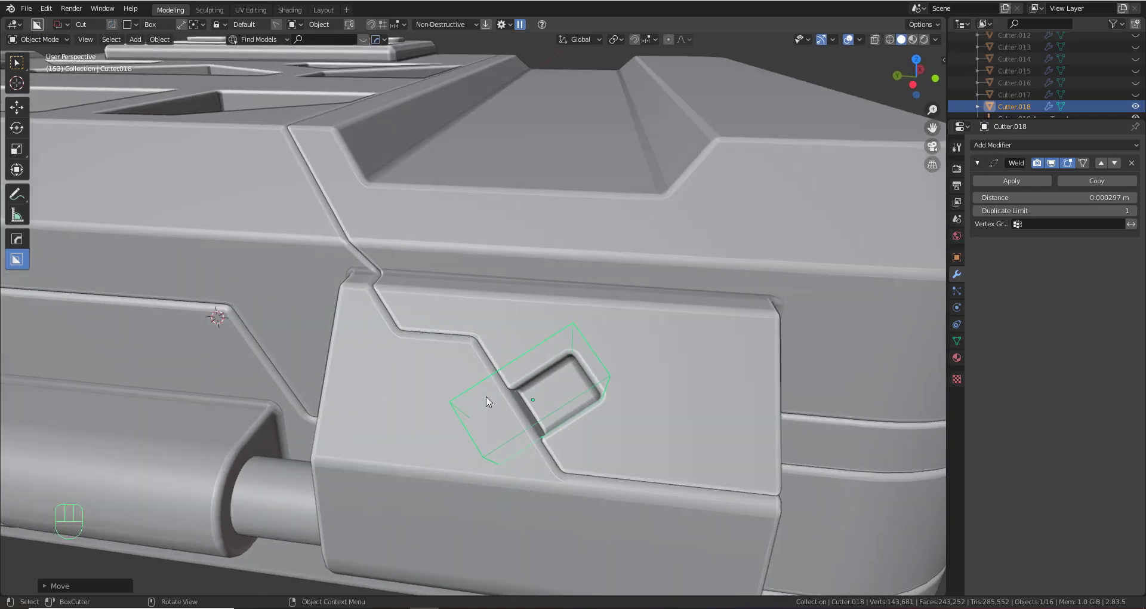
key(h)
Apply the boolean of the lid's end section with HardOps Csharp and clear the selection
scroll(546, 358, down, 5)
click(552, 342)
key(q)
ctrl+click(552, 342)
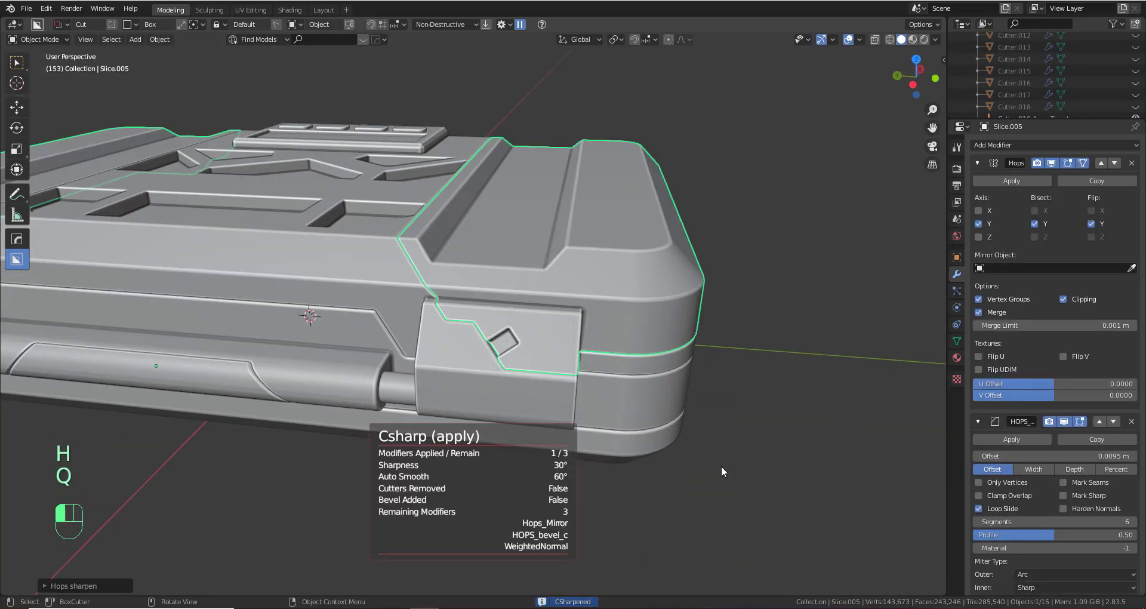
click(721, 471)
Cut a box with bevelled corners, hexagonal in outline, through the upper edge of the lower case part on its short end
middle_drag(721, 472, 376, 370)
click(477, 341)
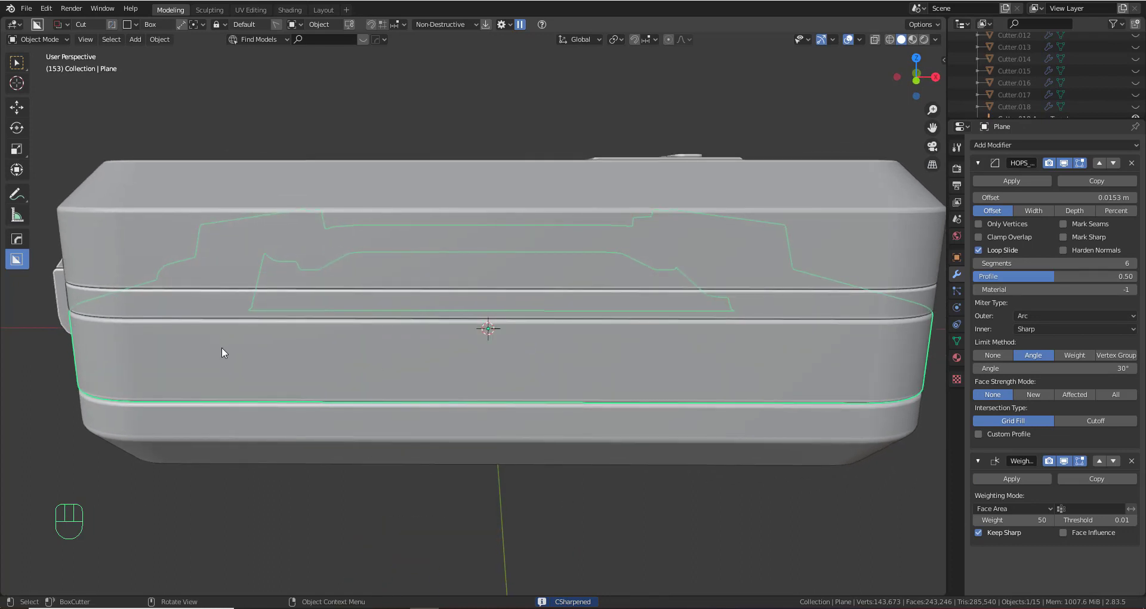
drag(222, 348, 292, 286)
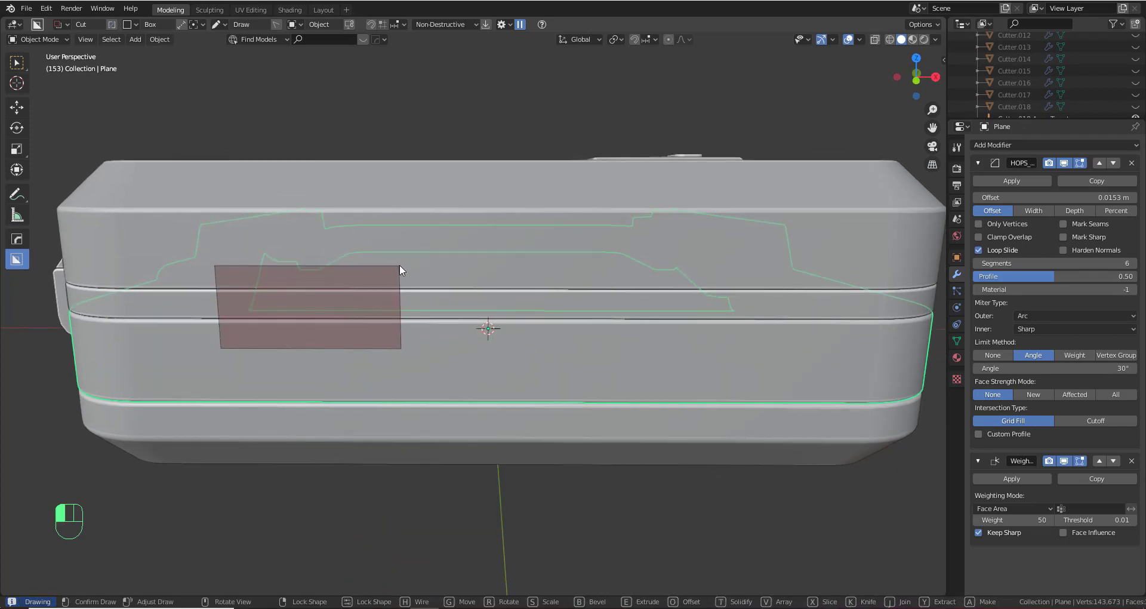
drag(399, 265, 400, 265)
key(b)
click(427, 268)
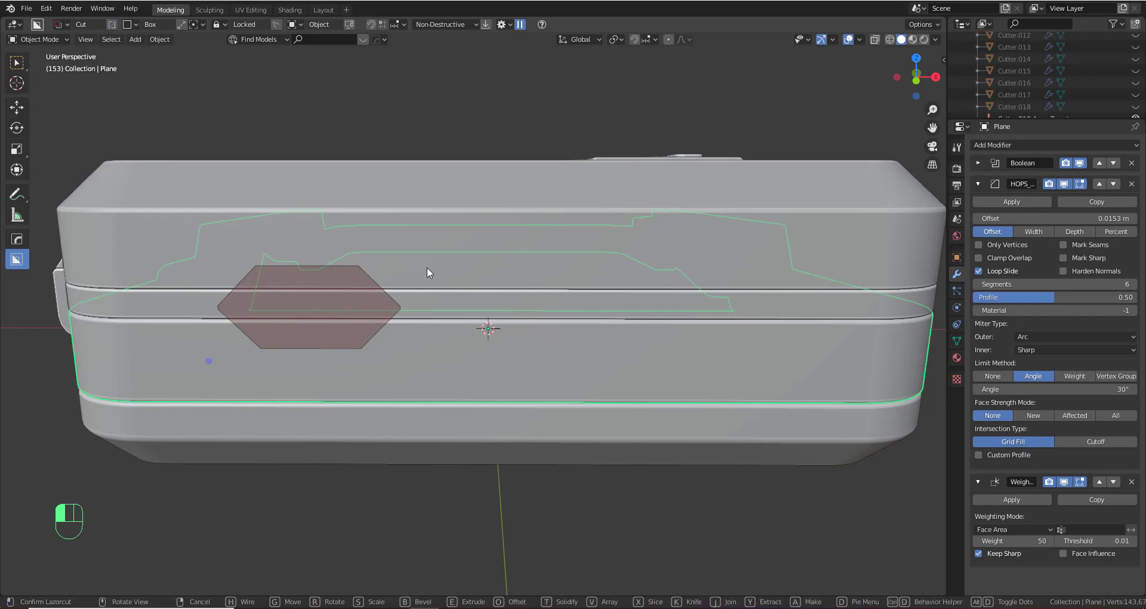
middle_drag(427, 267, 470, 283)
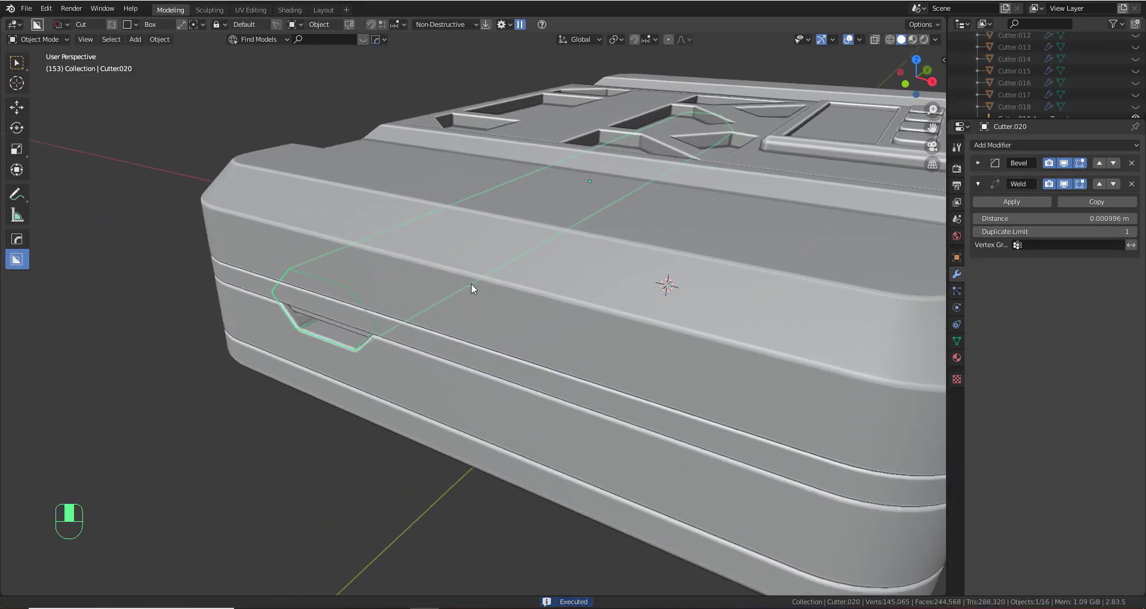
Shorten the hexagonal cutter along Y and move it outward along Y to leave a shallow recess
key(s)
key(y)
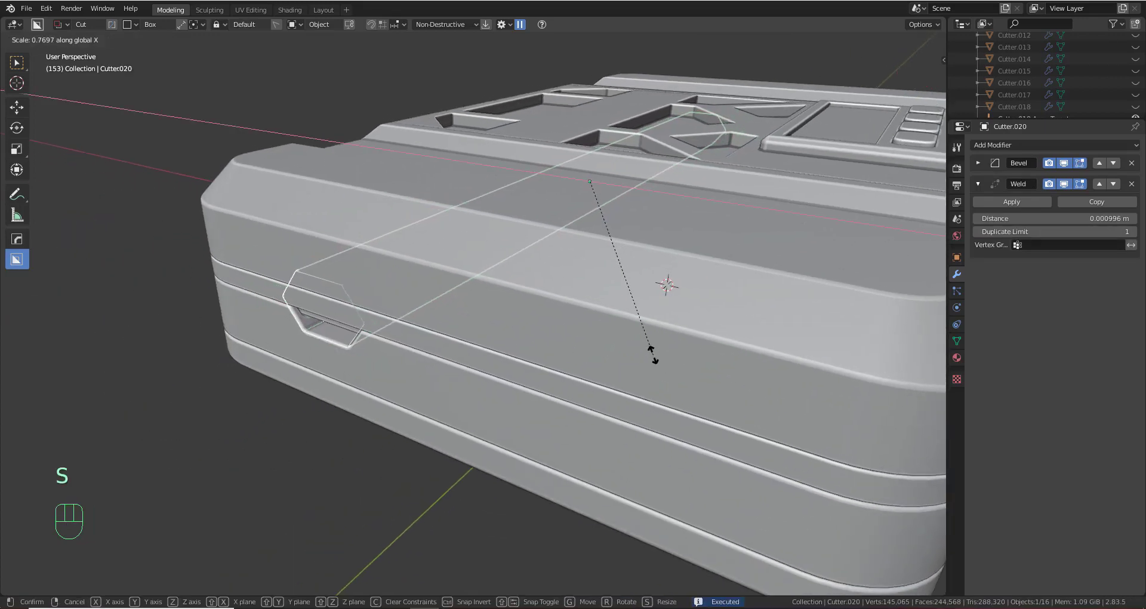
click(602, 225)
key(g)
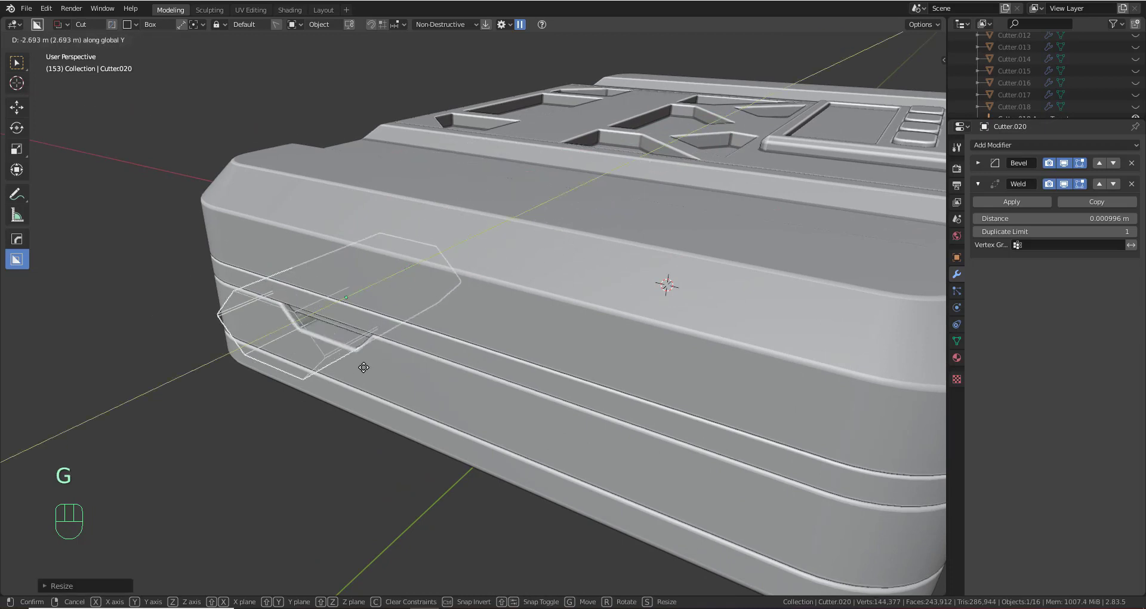
click(277, 431)
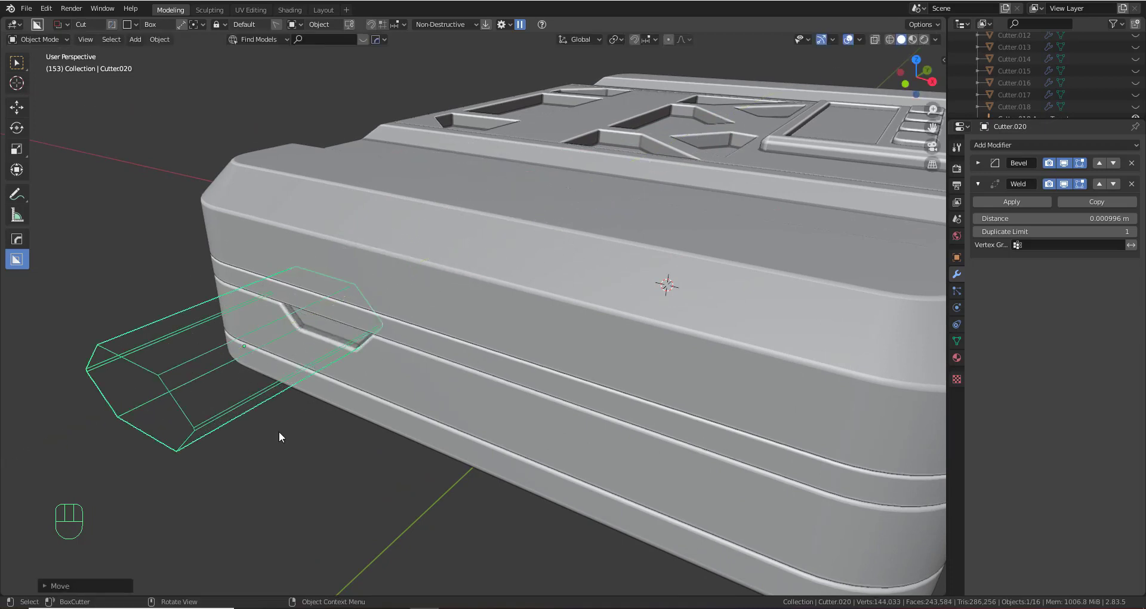
Add an Array modifier with a count of 2 to the hexagonal cutter
scroll(326, 396, up, 2)
middle_drag(327, 395, 391, 348)
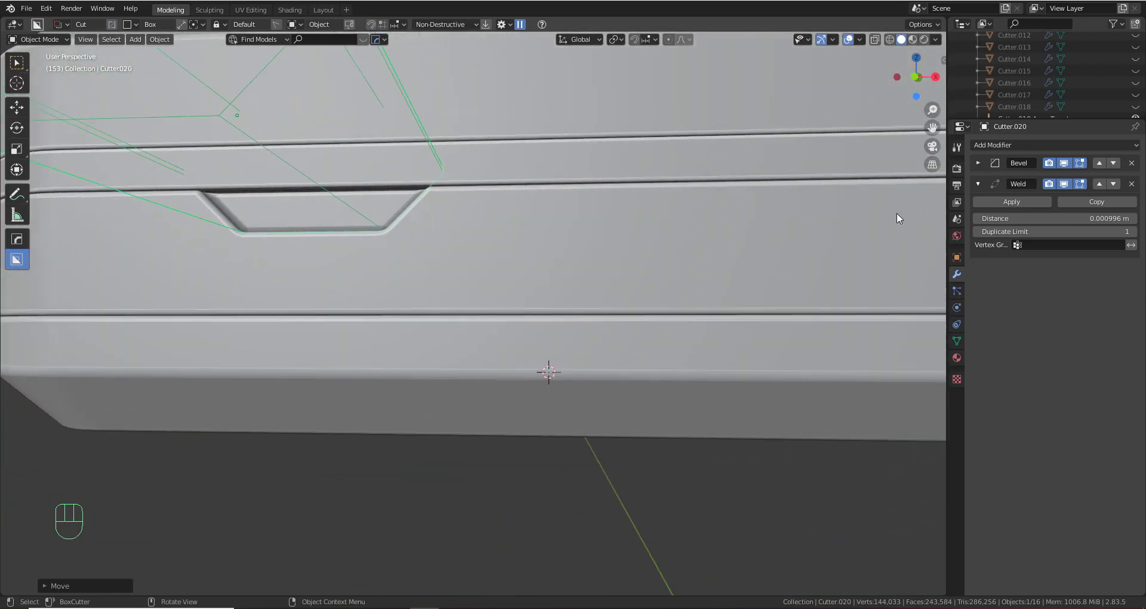
click(985, 147)
click(897, 171)
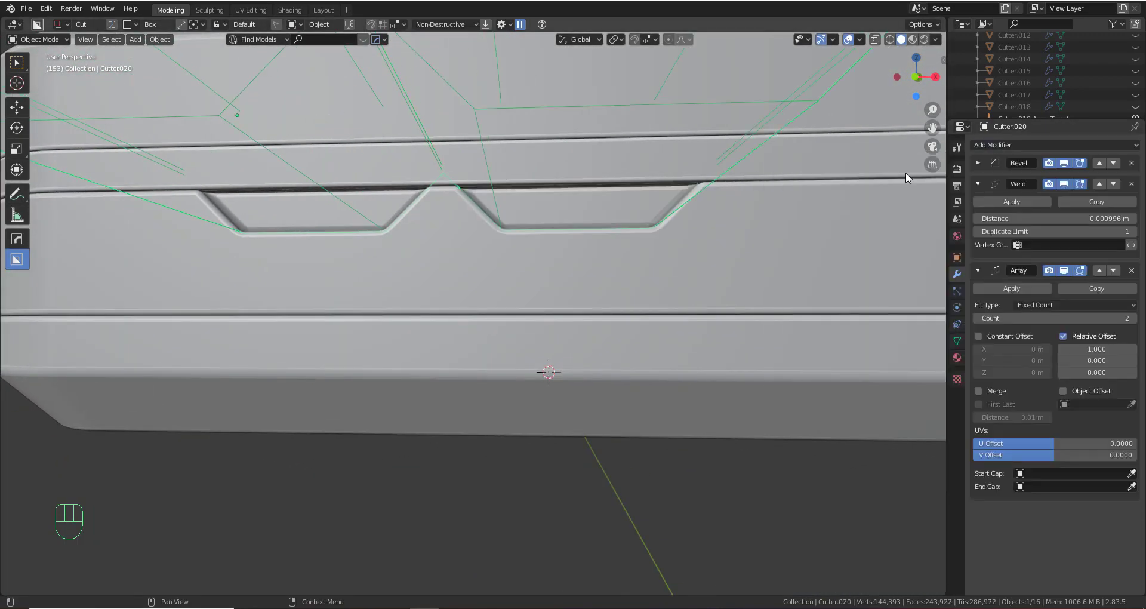
scroll(667, 319, down, 6)
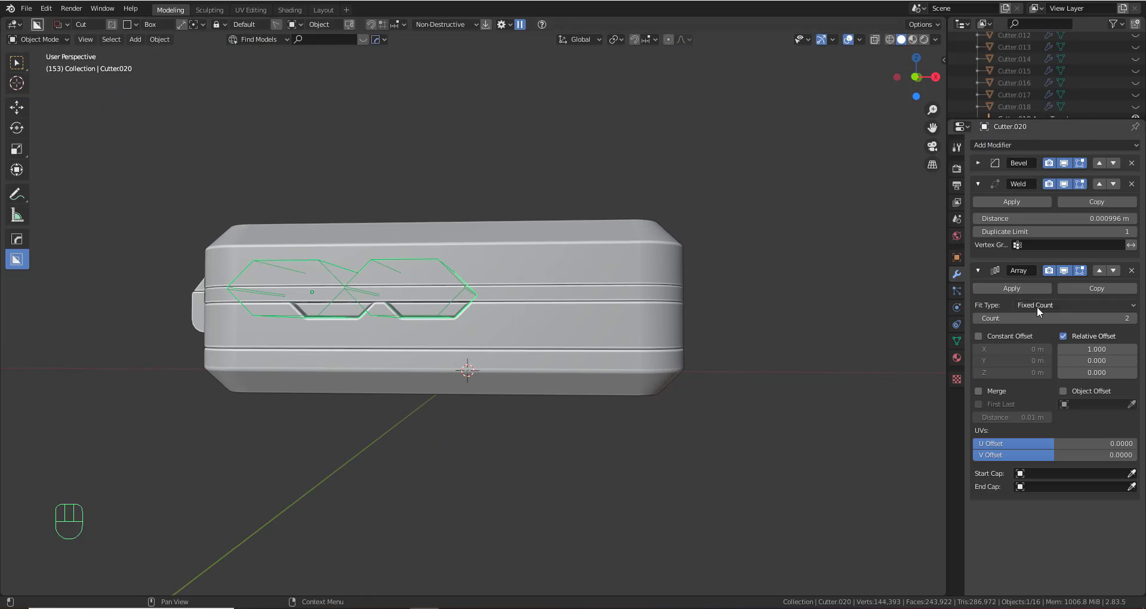
mouse_move(1065, 320)
shift+mouse_down()
mouse_move(1101, 320)
mouse_move(1071, 318)
shift+mouse_up()
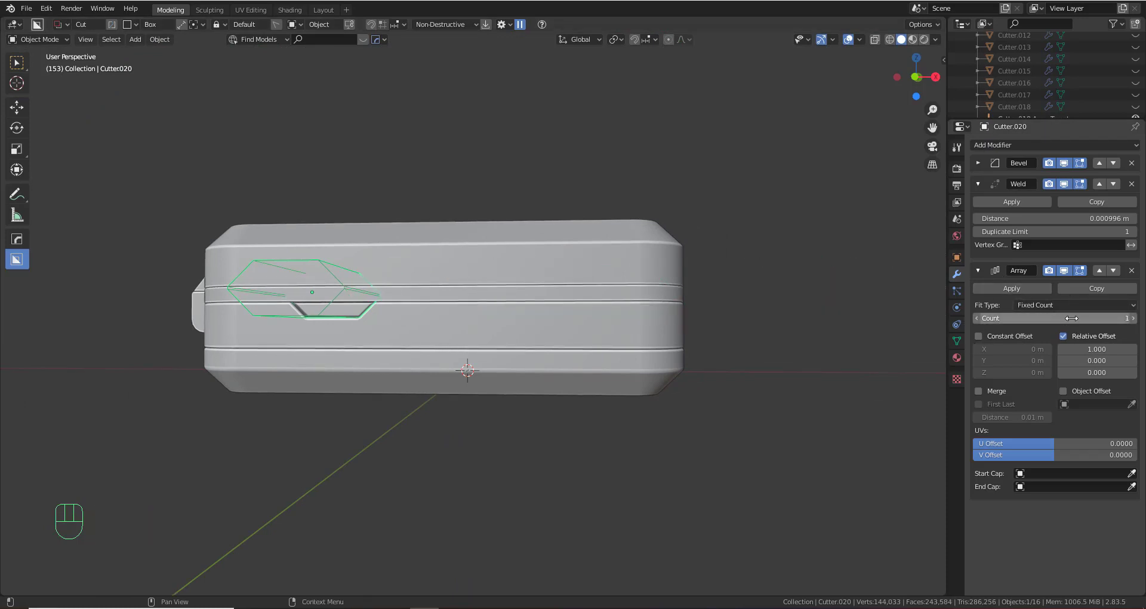
click(1133, 318)
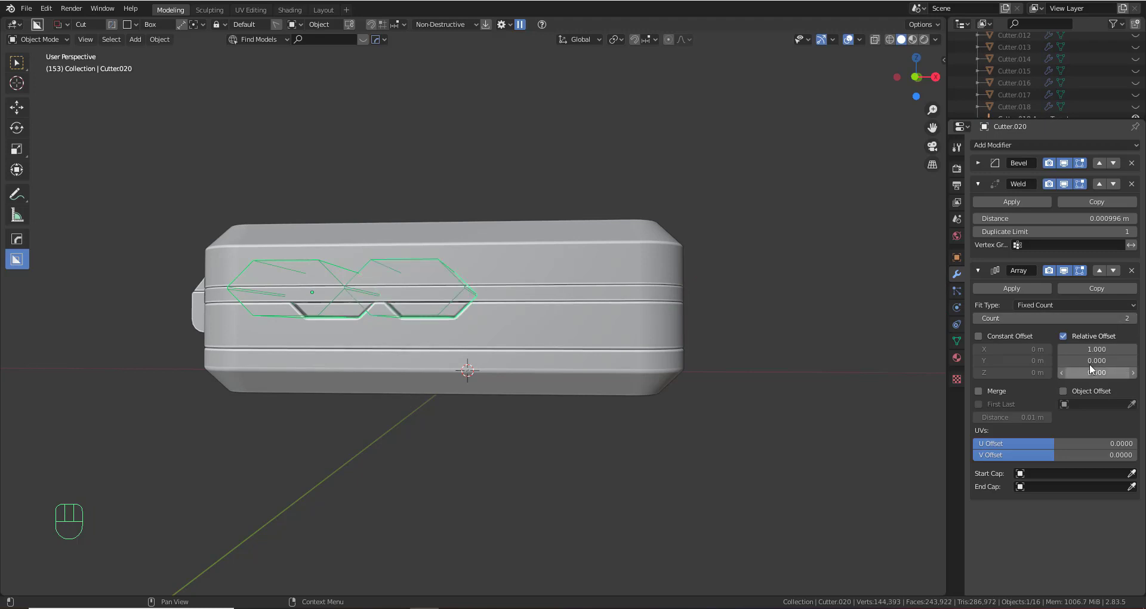
Set the array's relative X offset to 2.130, judging the spacing of the two recesses in the front view
shift+drag(1096, 349, 1110, 349)
middle_drag(695, 312, 752, 191)
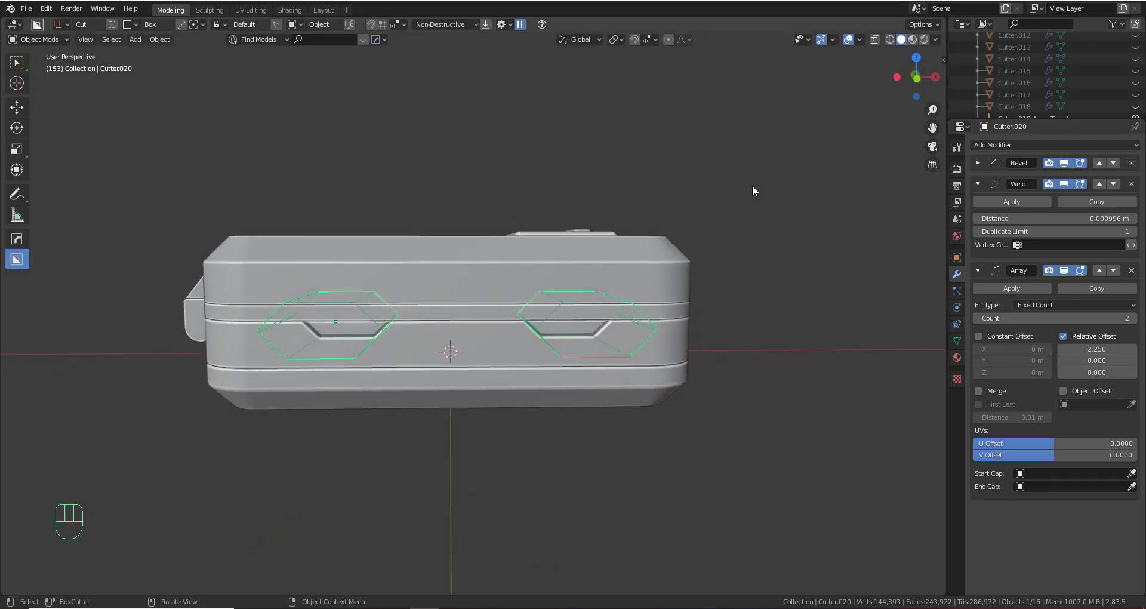
click(926, 84)
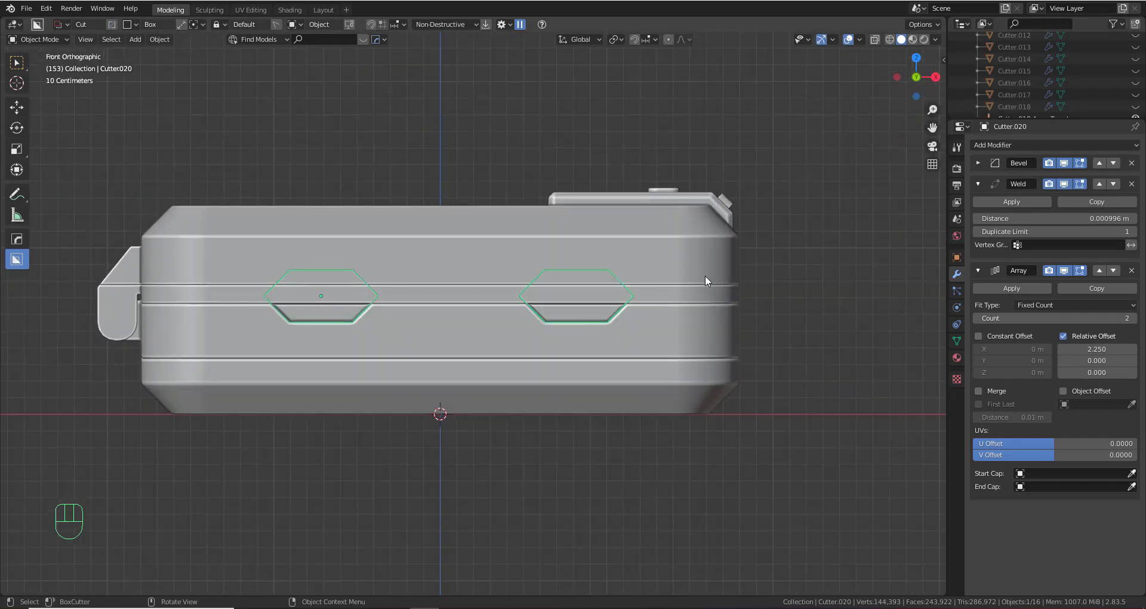
shift+drag(1096, 349, 1091, 349)
Add a second Array modifier to the cutter and set its relative X offset to 0
middle_drag(669, 322, 397, 352)
scroll(430, 352, down, 4)
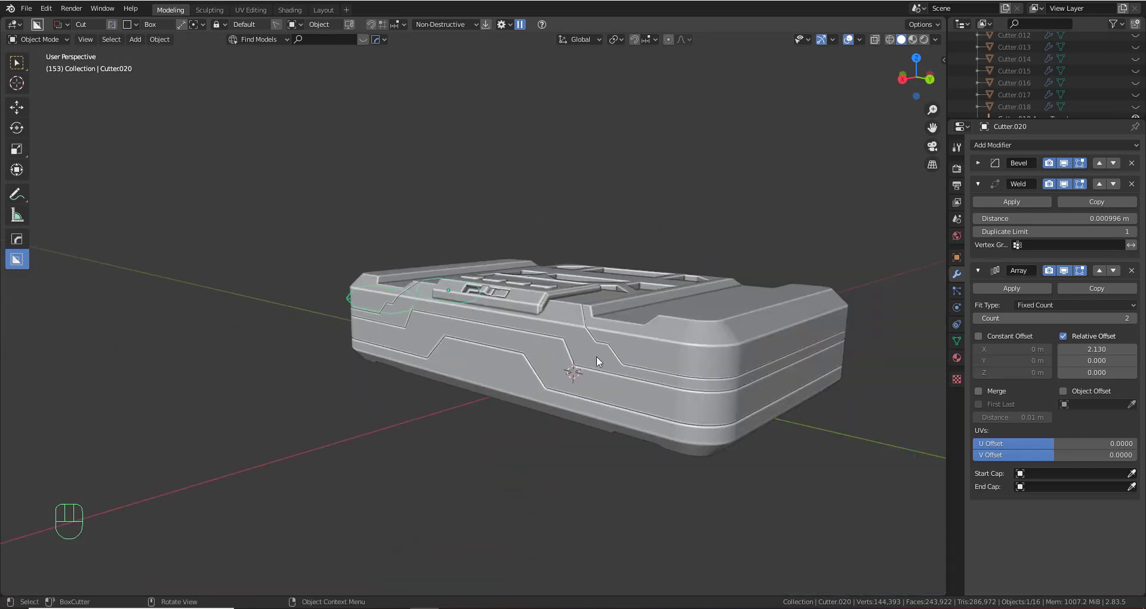
mouse_move(564, 351)
middle_down()
mouse_move(621, 353)
mouse_move(556, 356)
middle_up()
middle_drag(706, 365, 578, 343)
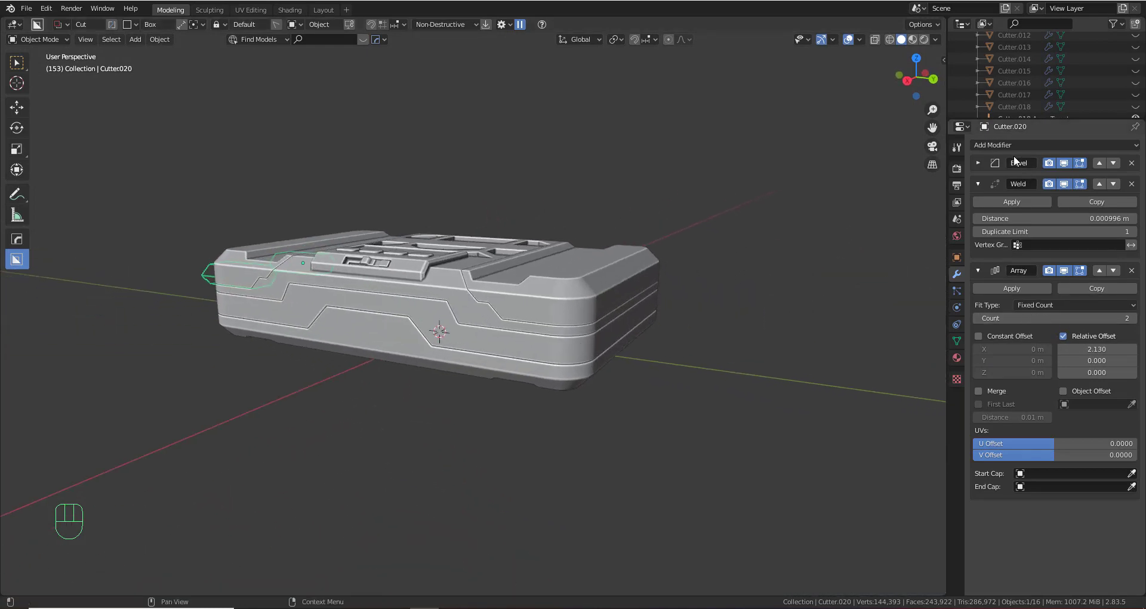
click(1010, 143)
click(901, 172)
middle_drag(768, 223, 885, 466)
scroll(1063, 493, down, 2)
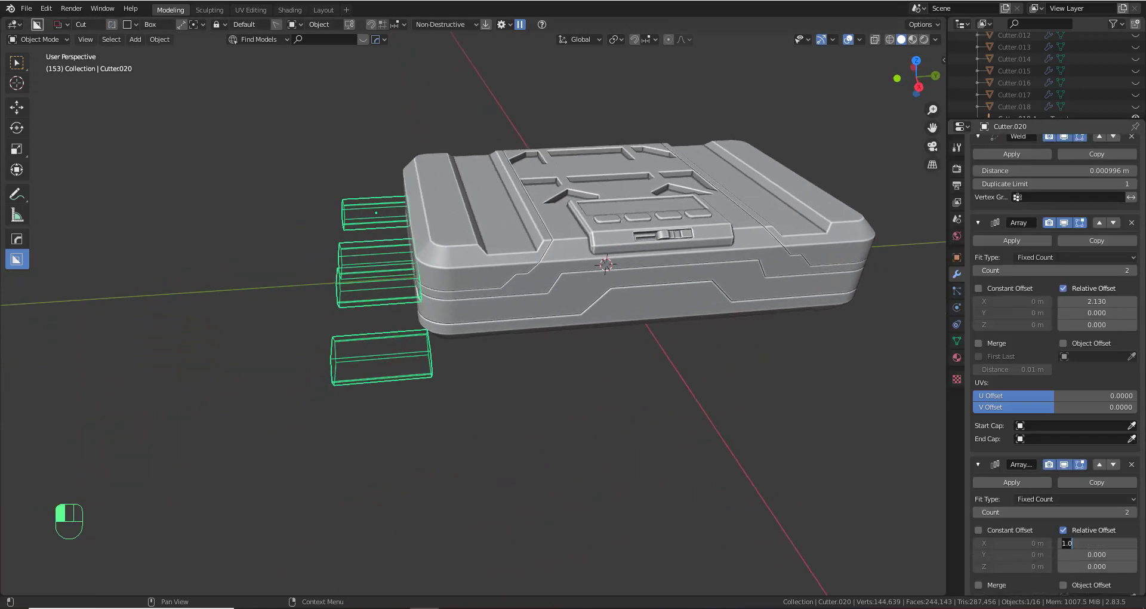
text(0)
key(Return)
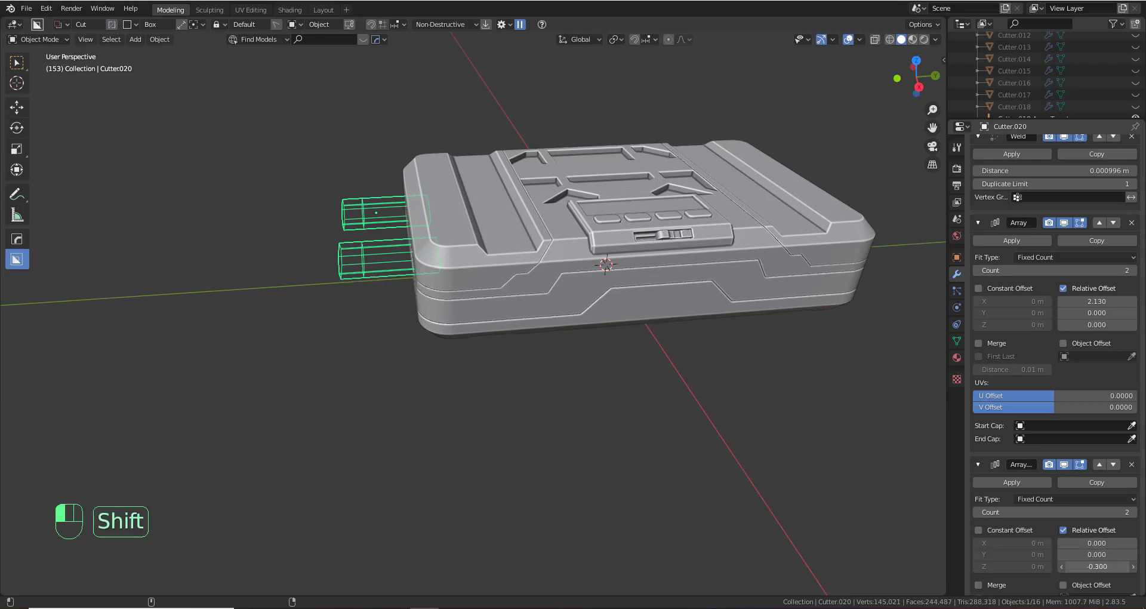
Set the second array's relative Z offset to -6.980 so the recess pair also cuts the case's opposite end
shift+drag(1096, 566, 1074, 566)
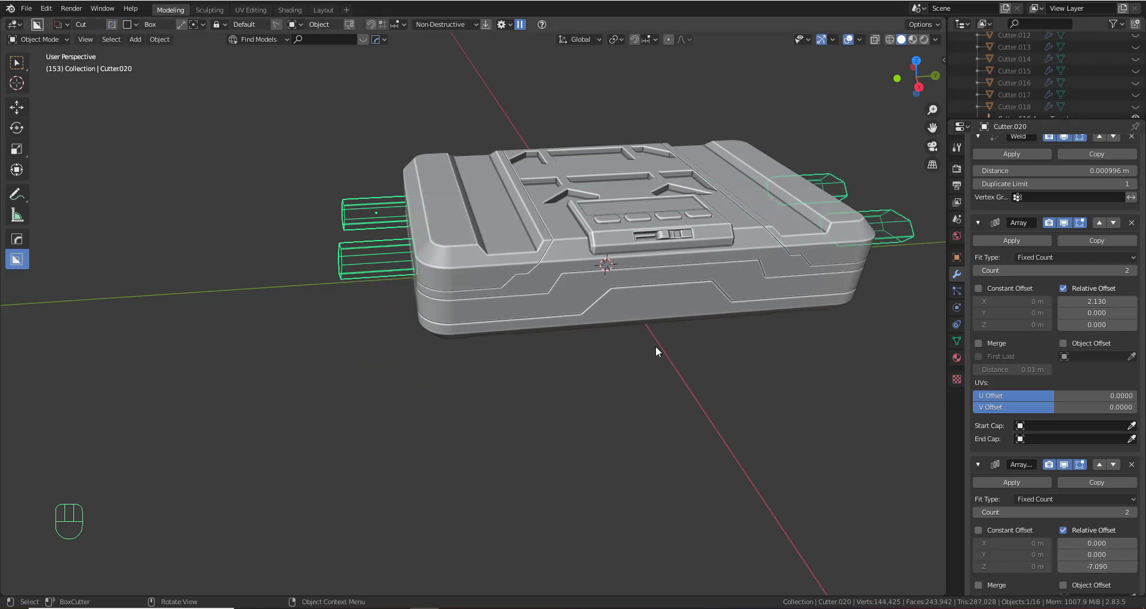
scroll(656, 346, up, 3)
middle_drag(674, 324, 603, 317)
shift+middle_drag(707, 333, 543, 299)
middle_drag(543, 299, 611, 335)
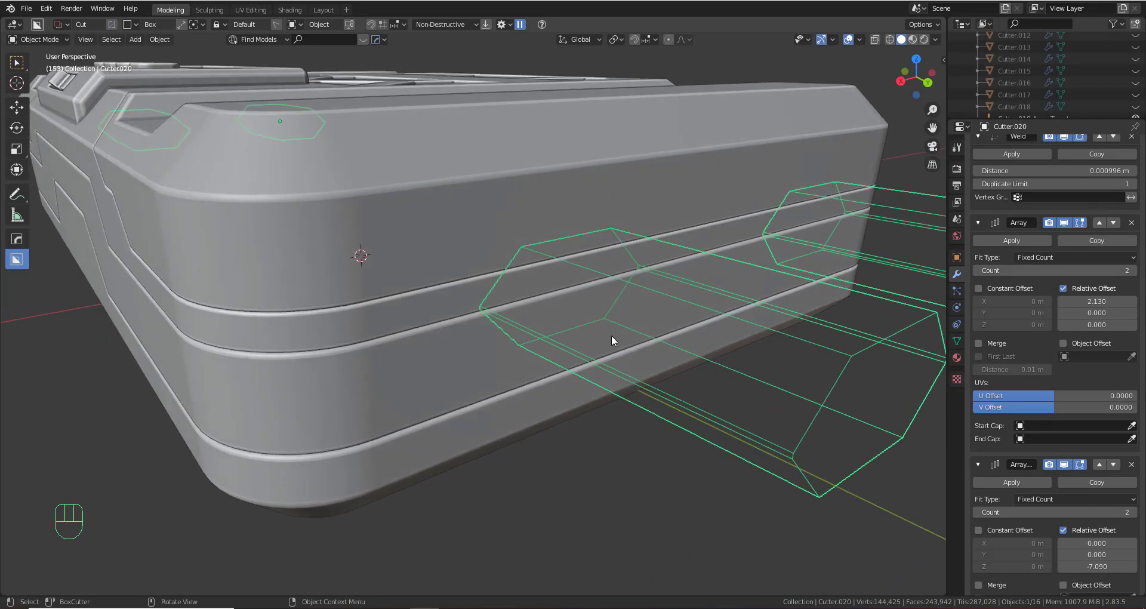
shift+drag(1096, 566, 1121, 567)
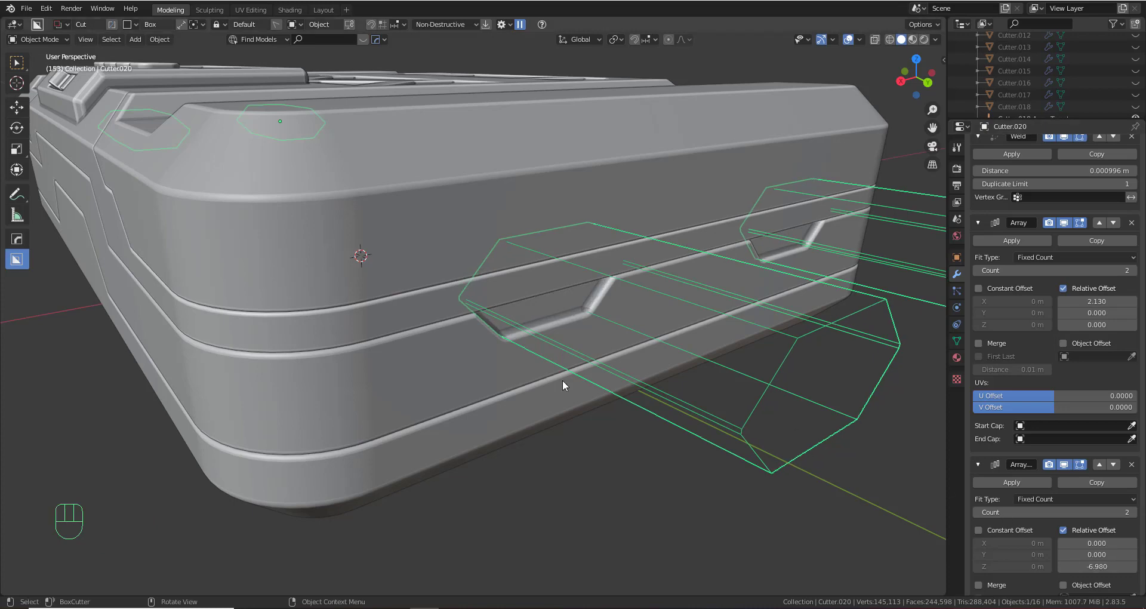
Hide the arrayed cutter and apply the lower case part's boolean with HardOps Csharp
scroll(563, 379, down, 5)
key(h)
middle_drag(550, 366, 547, 332)
click(547, 332)
key(q)
ctrl+click(713, 348)
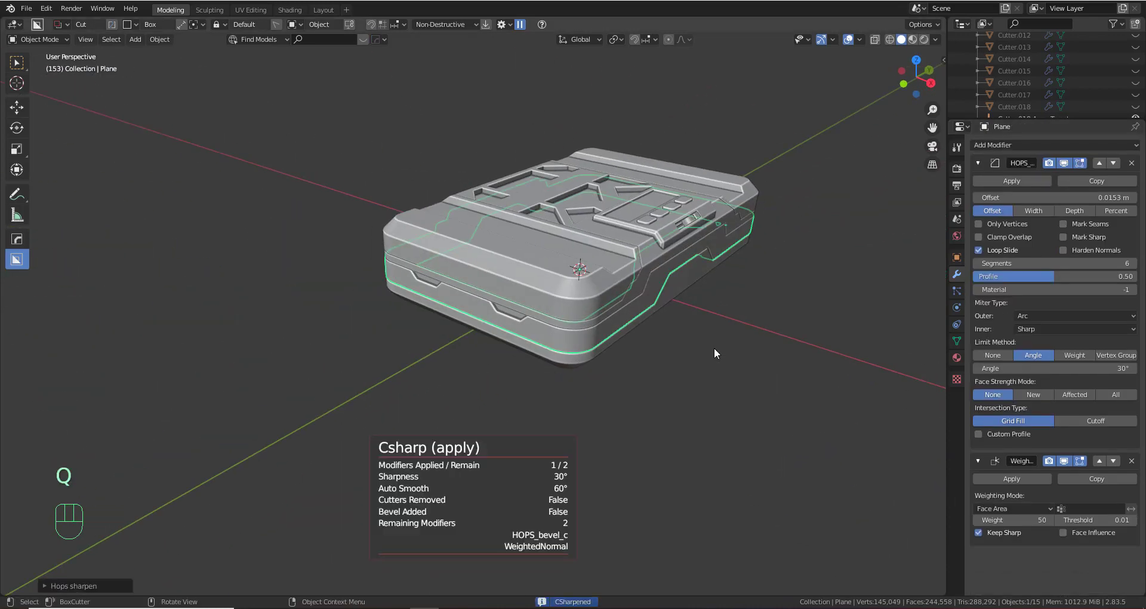
Browse the KIT OPS packs Prmkpack 4 and Prmkpack 3 and choose the IL Hook1 1 insert
middle_drag(714, 352, 573, 299)
scroll(567, 332, up, 5)
scroll(511, 313, down, 3)
key(n)
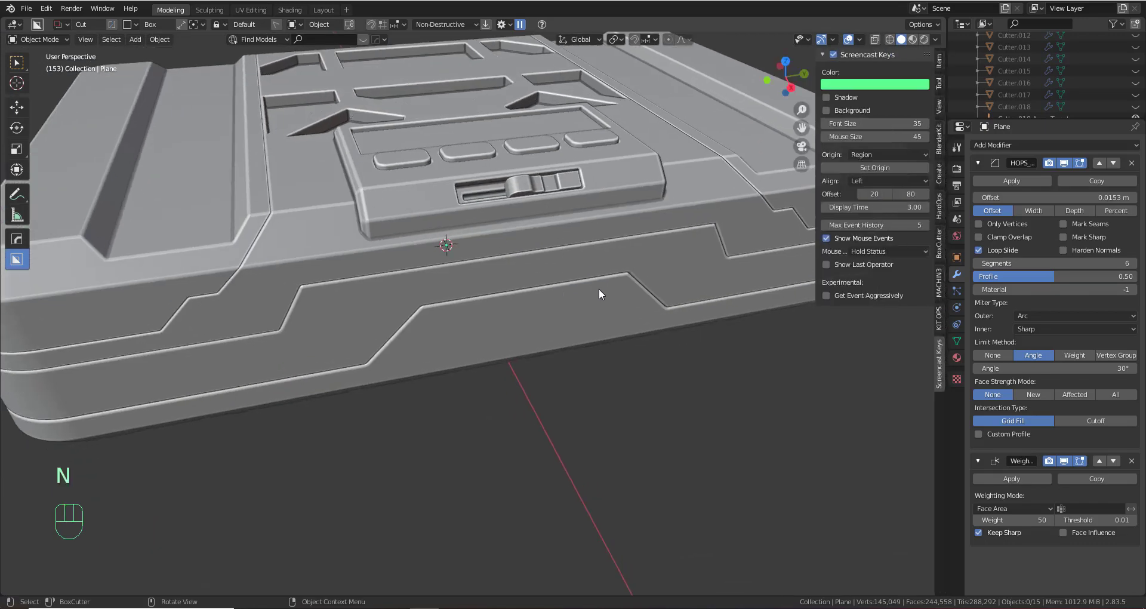
click(939, 317)
click(876, 102)
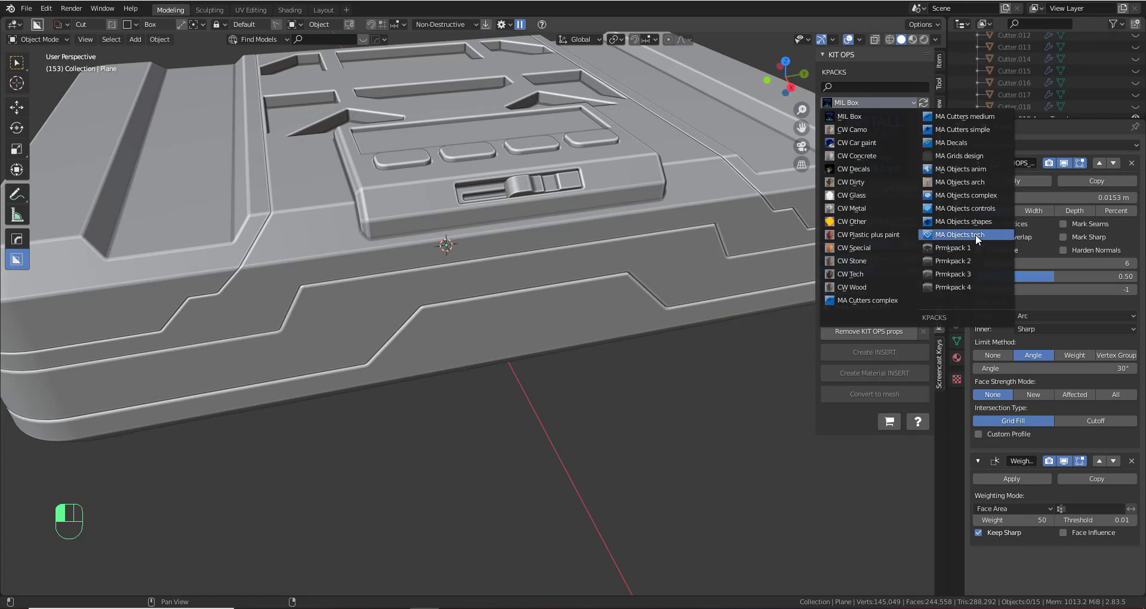
click(972, 287)
click(867, 135)
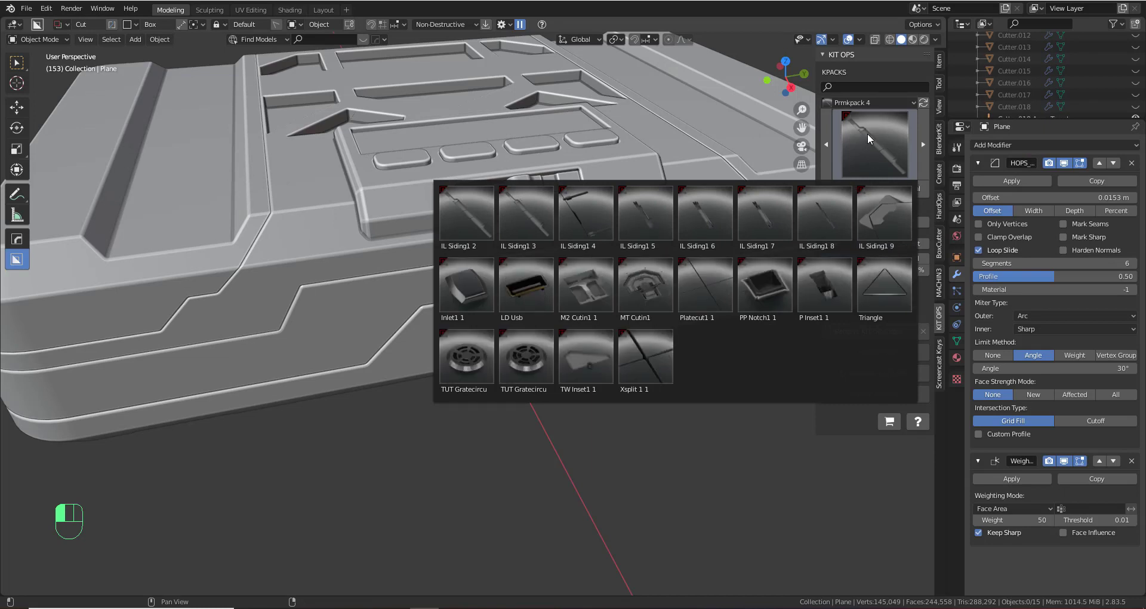
click(879, 104)
click(946, 277)
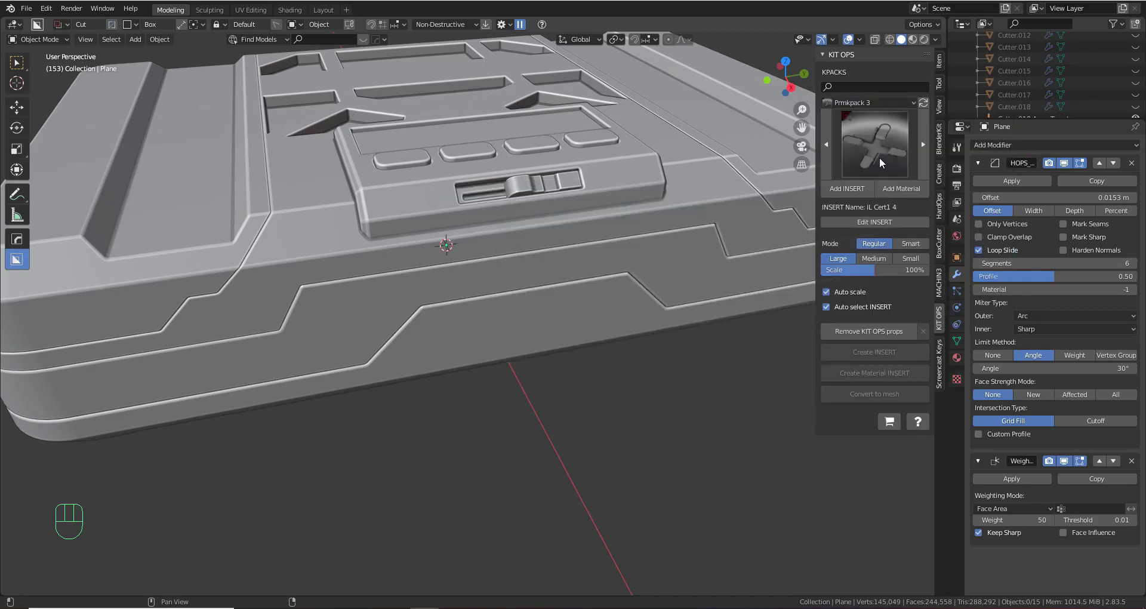
click(879, 156)
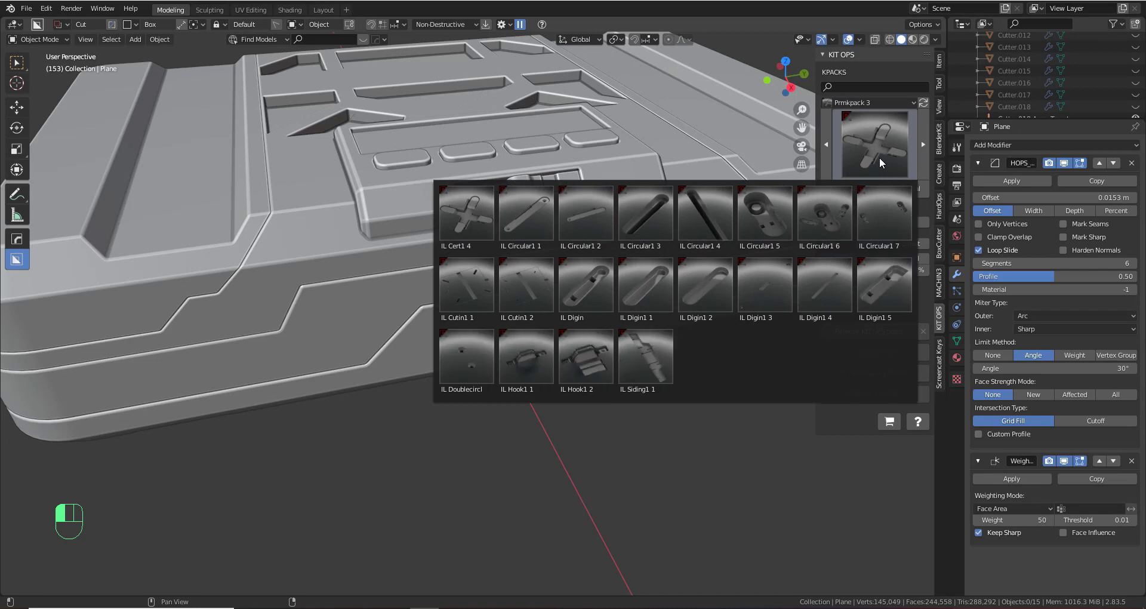
click(525, 371)
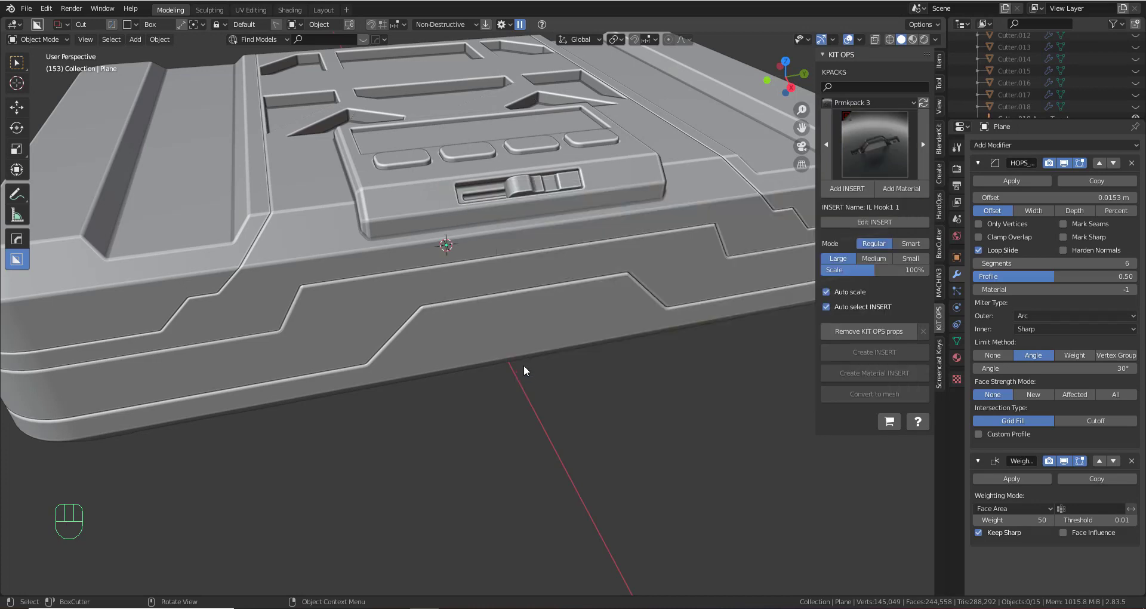
Add the IL Hook1 1 insert to the lower case part, scaled to about a quarter, and place it in the trapezoidal panel
click(548, 313)
middle_drag(580, 319, 564, 309)
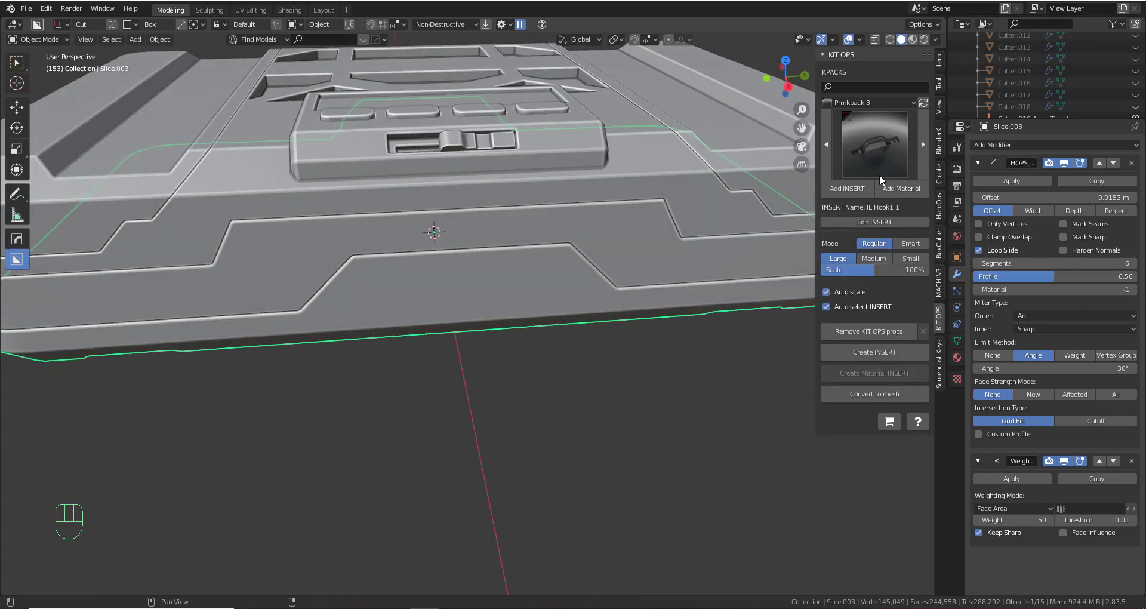
click(851, 191)
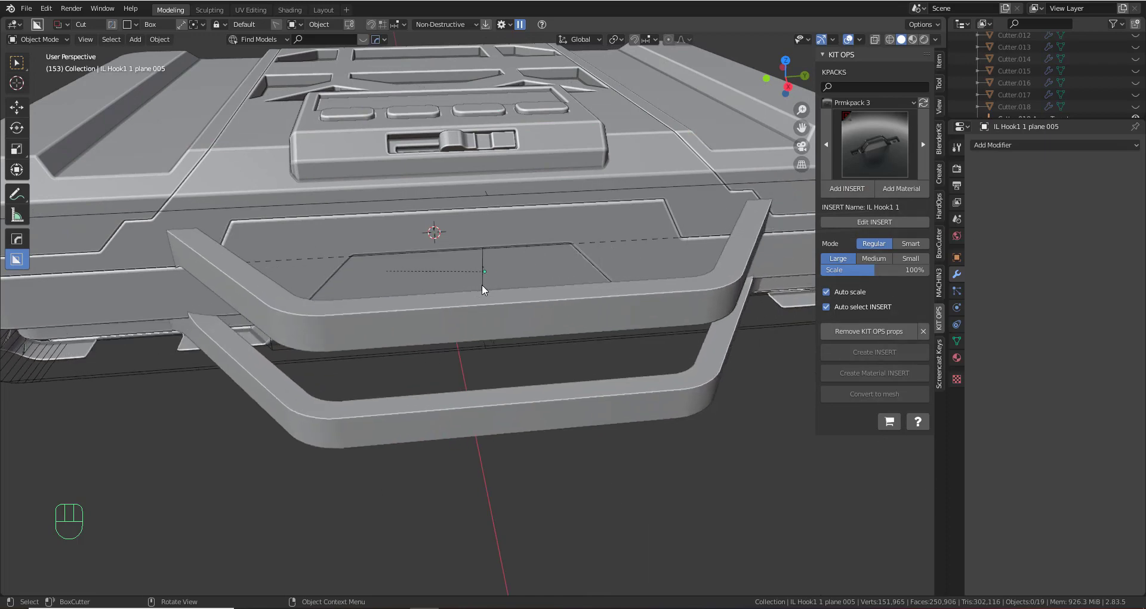
click(481, 284)
key(s)
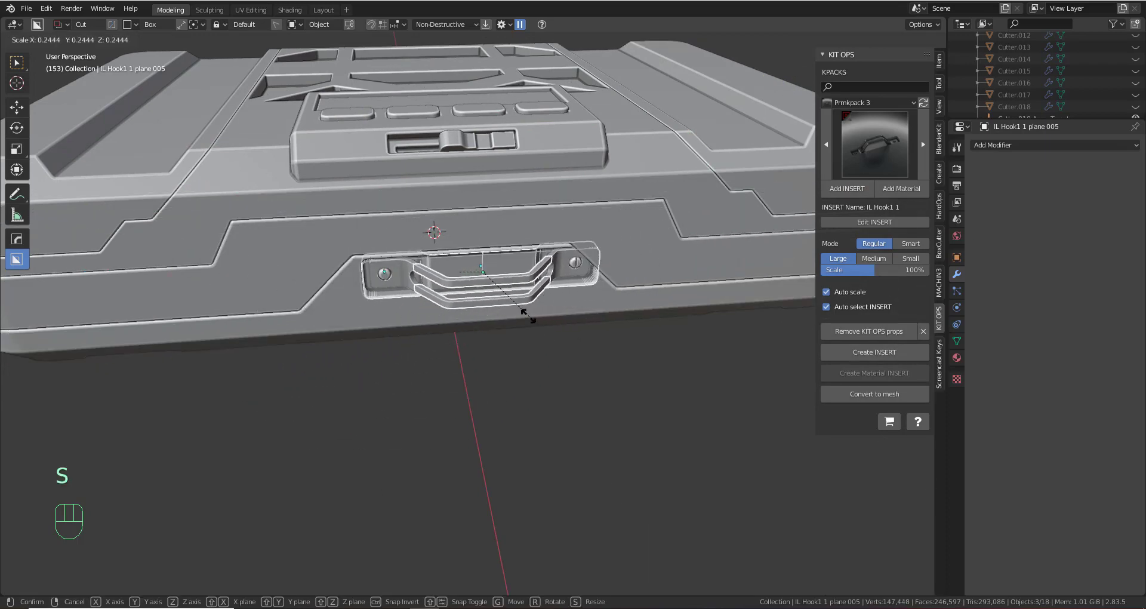
click(523, 287)
key(g)
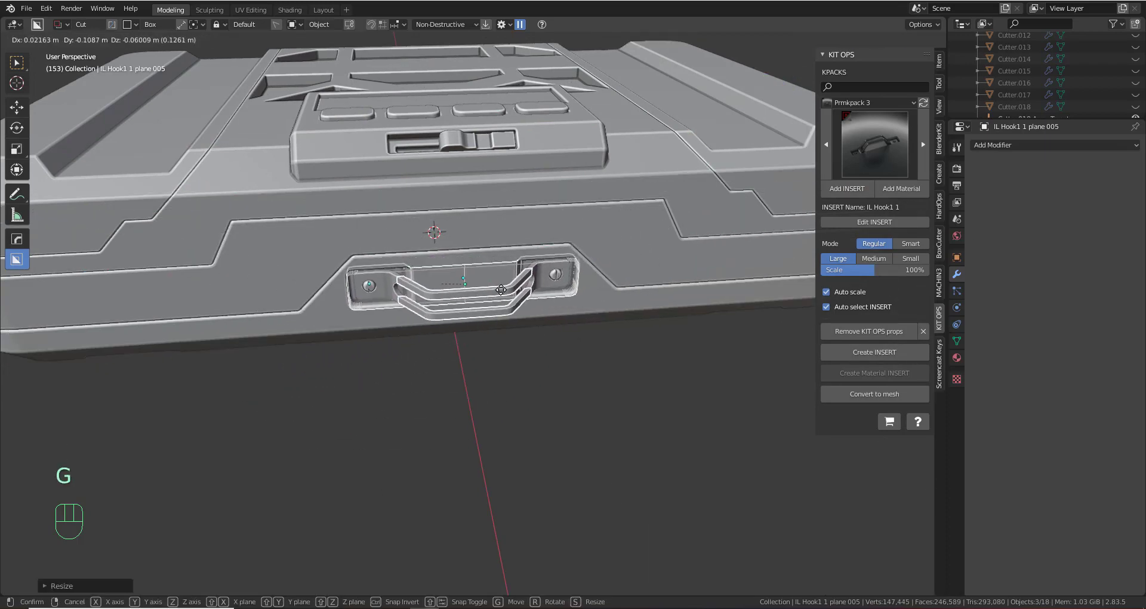
click(507, 299)
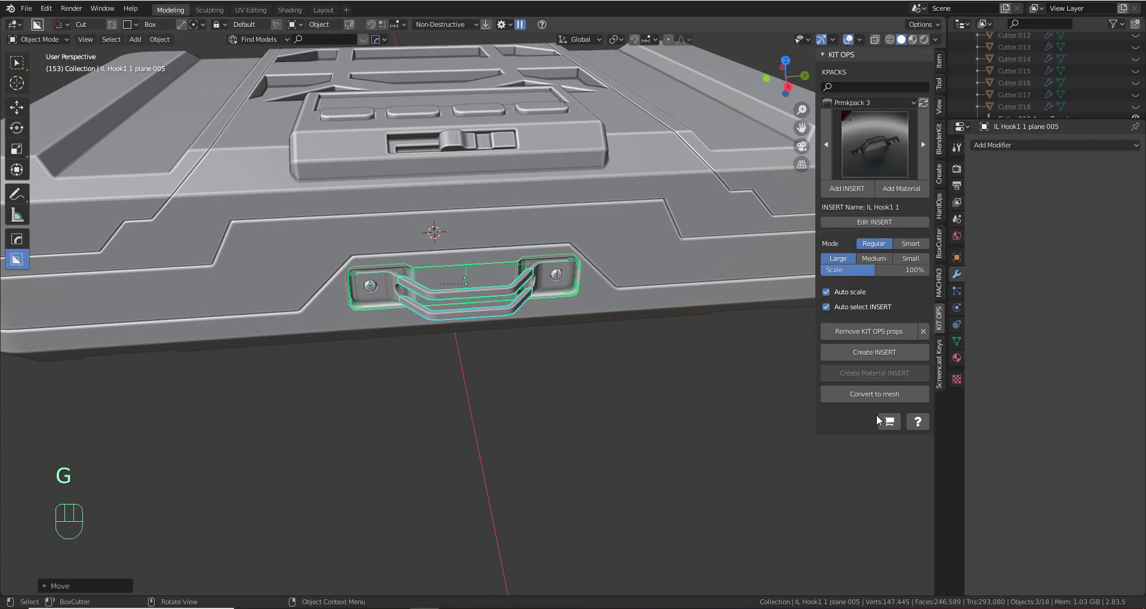
Switch KIT OPS to Smart mode and try its bottom, side and horizontal alignments on the hook insert
click(908, 243)
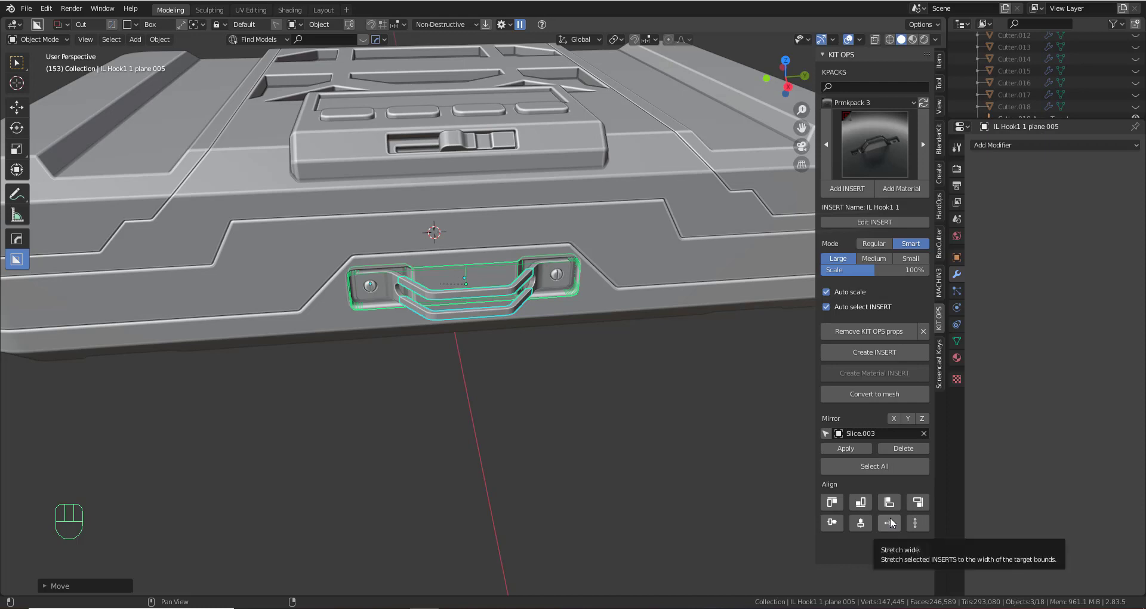
click(860, 504)
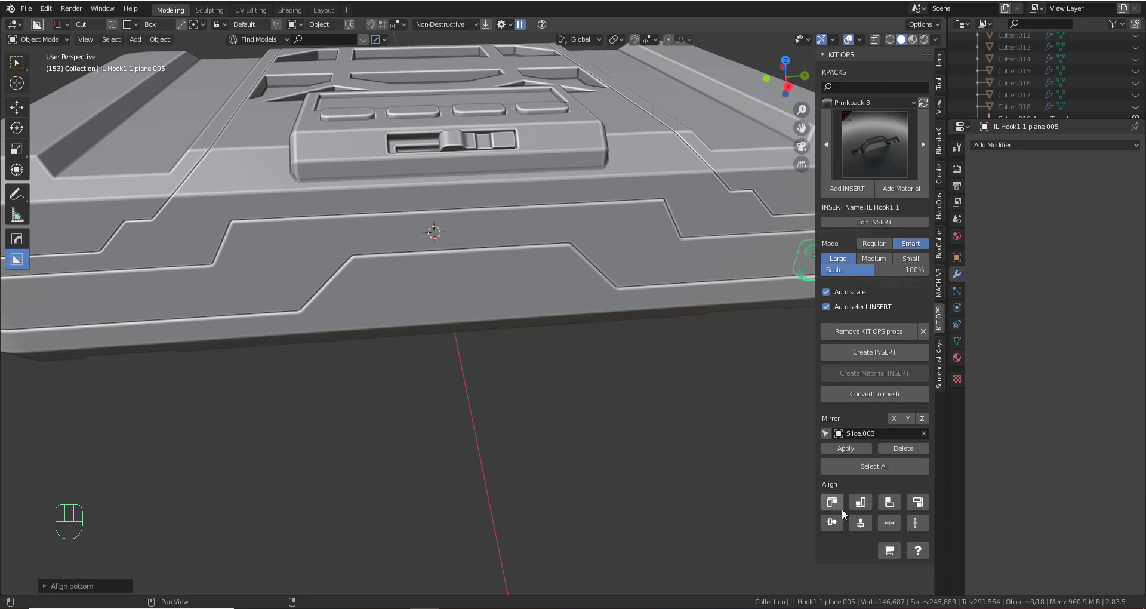
click(922, 504)
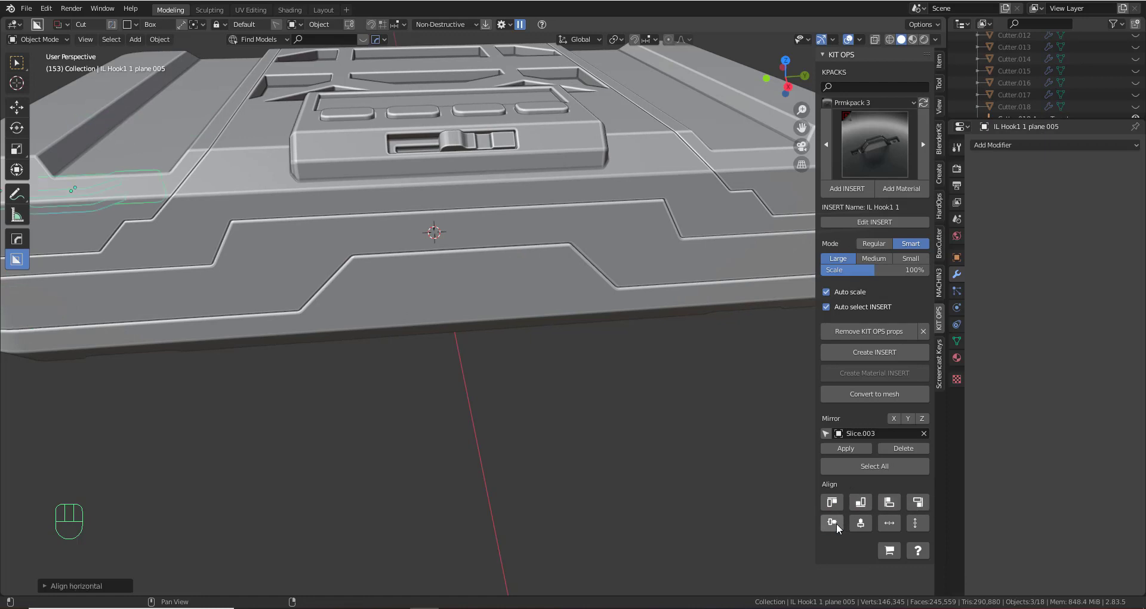
scroll(507, 331, down, 5)
Undo the alignments of the hook insert
key(ctrl+z)
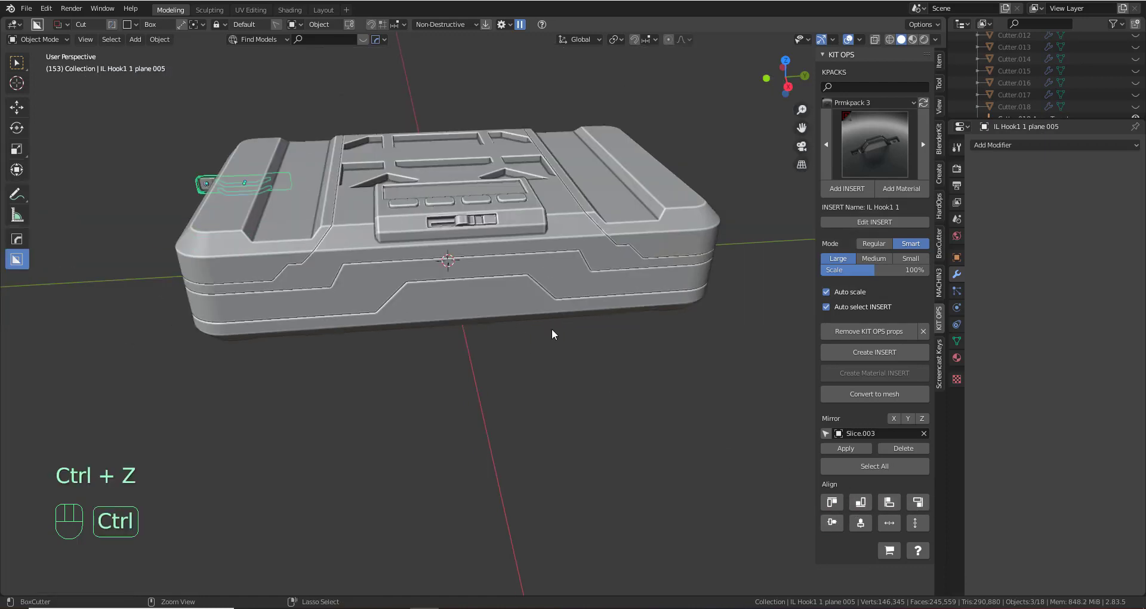
key(ctrl+z)
key(ctrl+z)
key(ctrl+z)
key(ctrl+z)
key(ctrl+z)
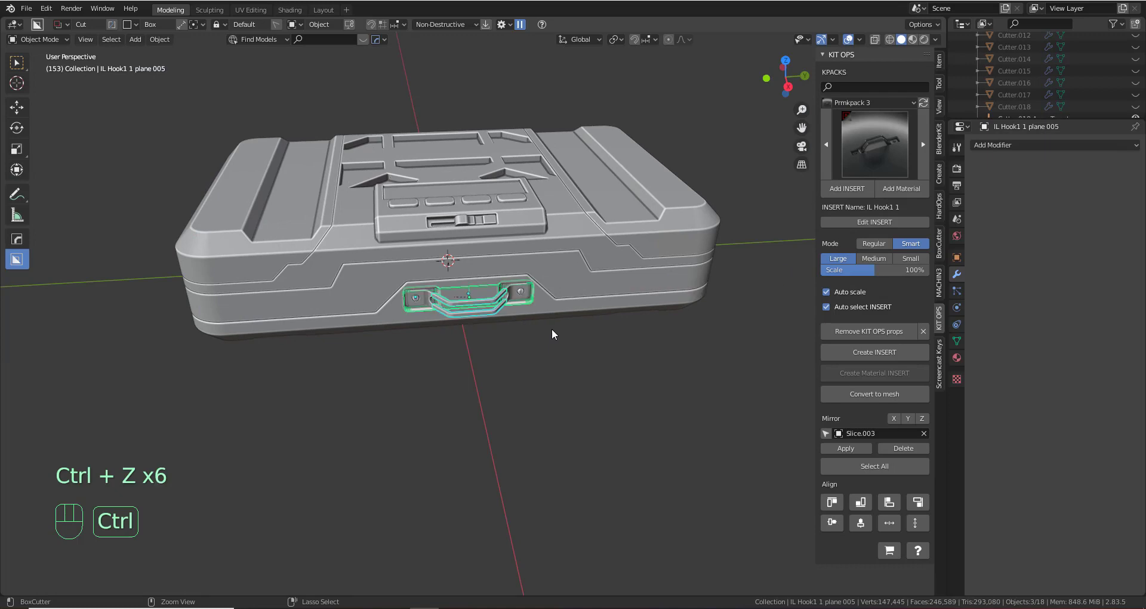
scroll(548, 334, up, 2)
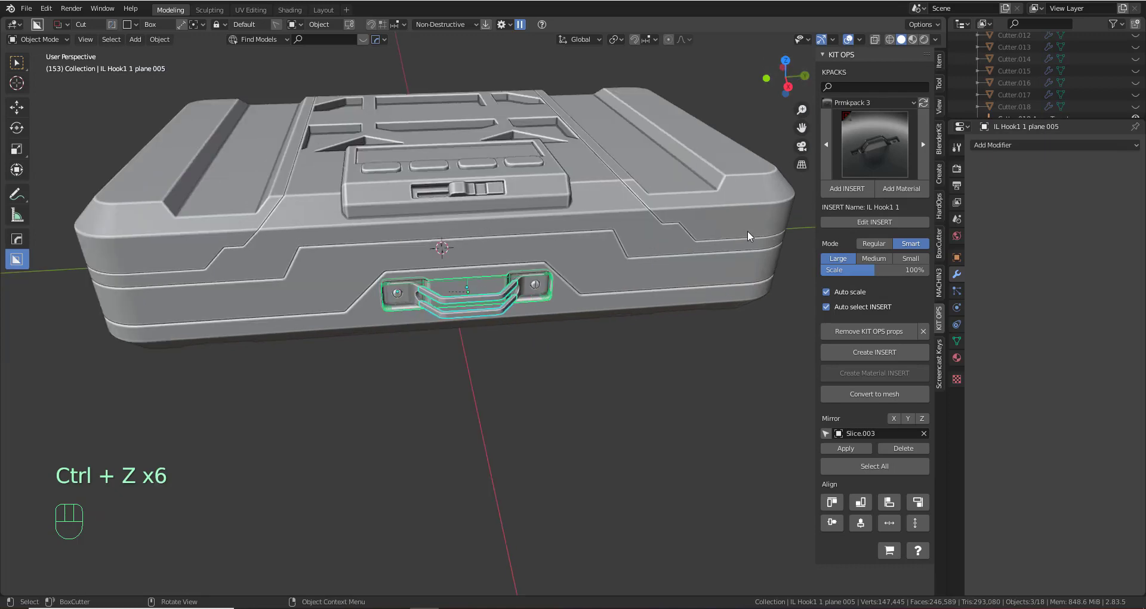
In the right orthographic view, move the hook insert down onto the 3D cursor to centre it on the case
key(n)
click(918, 86)
scroll(477, 273, up, 4)
drag(0, 0, 0, 0)
scroll(478, 273, up, 4)
shift+middle_drag(466, 275, 627, 466)
scroll(617, 335, up, 4)
shift+middle_drag(618, 325, 536, 360)
key(g)
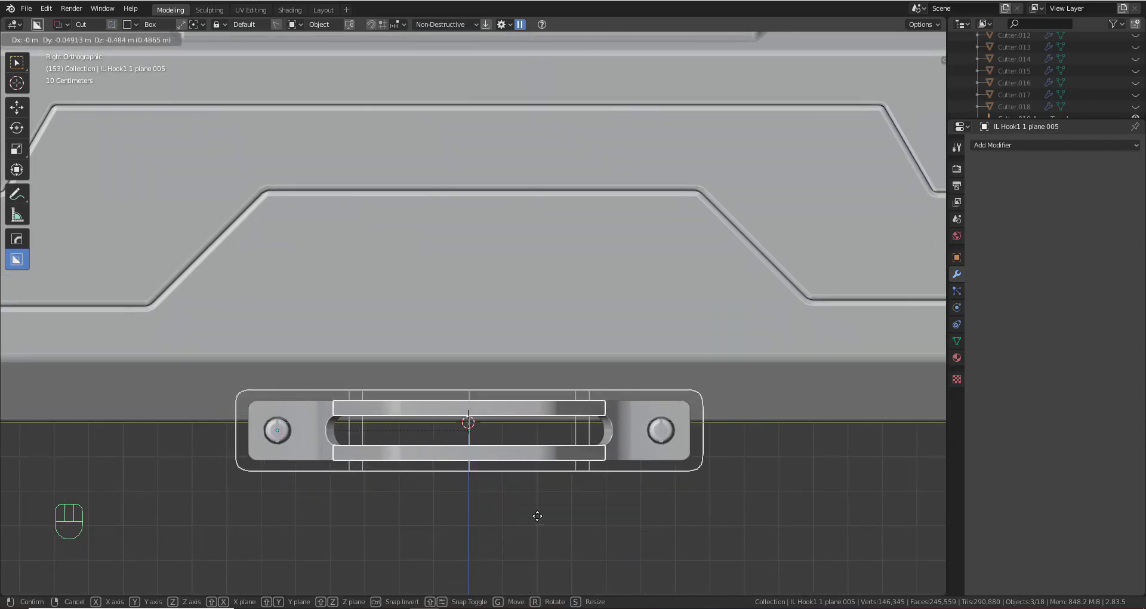
click(536, 488)
Raise the hook insert about 0.43 m along Z and shift it about 0.02 m along Y within the trapezoidal panel
scroll(537, 484, down, 3)
key(g)
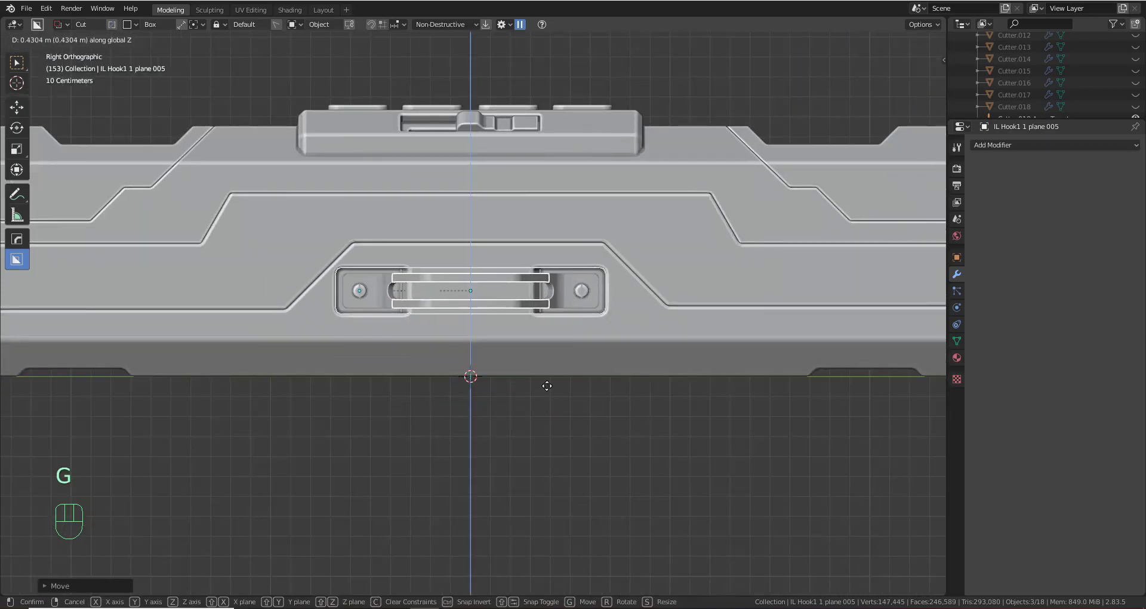
click(547, 385)
key(g)
key(x)
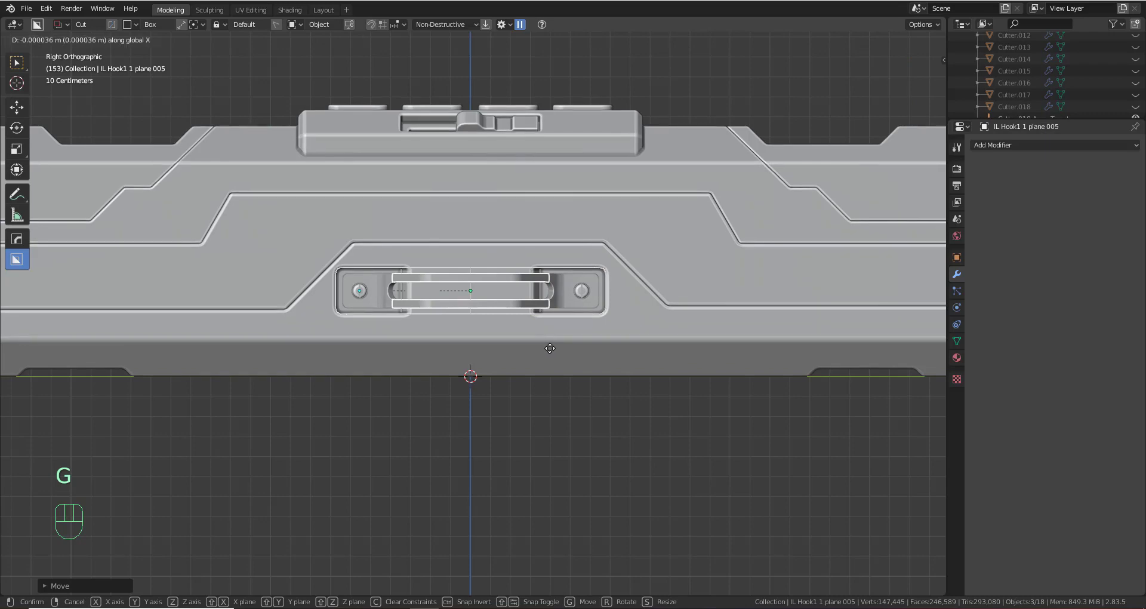
key(y)
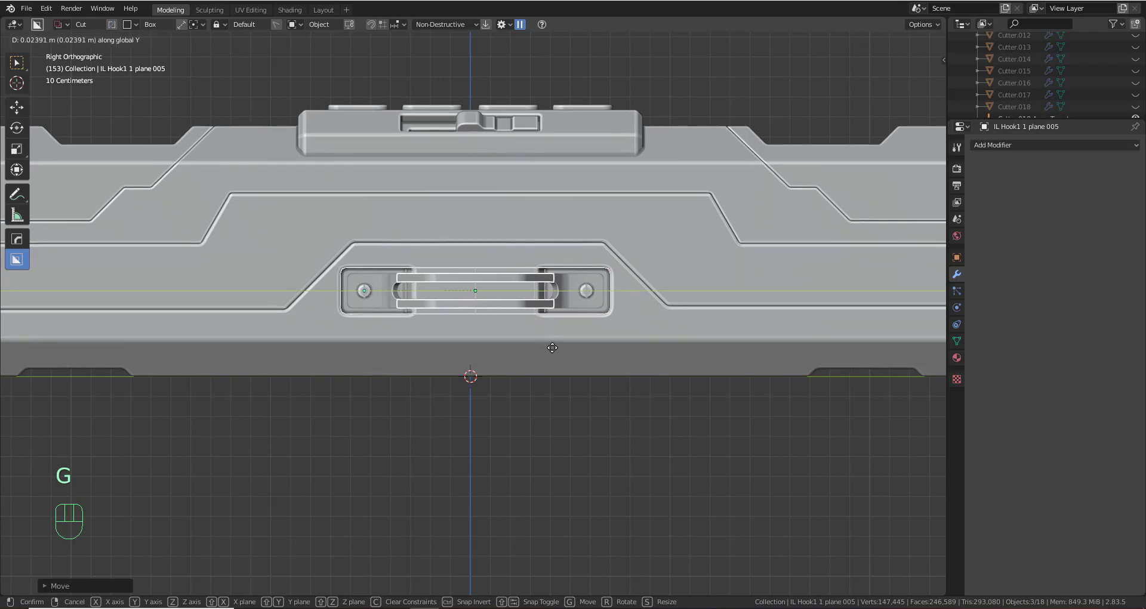
click(552, 346)
Scale the hook insert up by a factor of about 1.09
middle_drag(554, 346, 621, 374)
scroll(529, 370, up, 3)
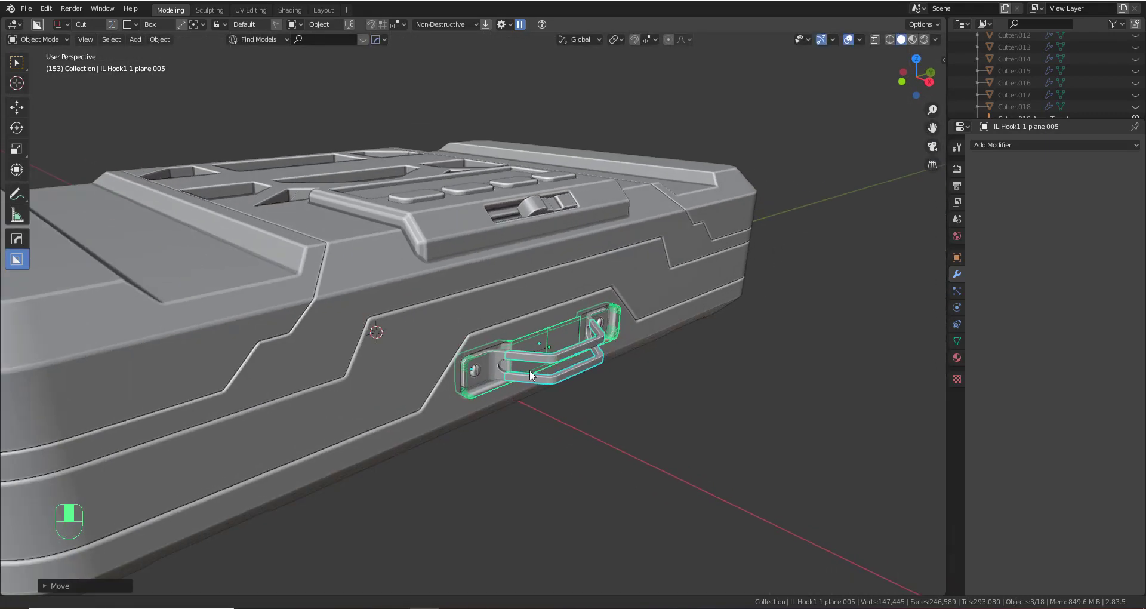
key(s)
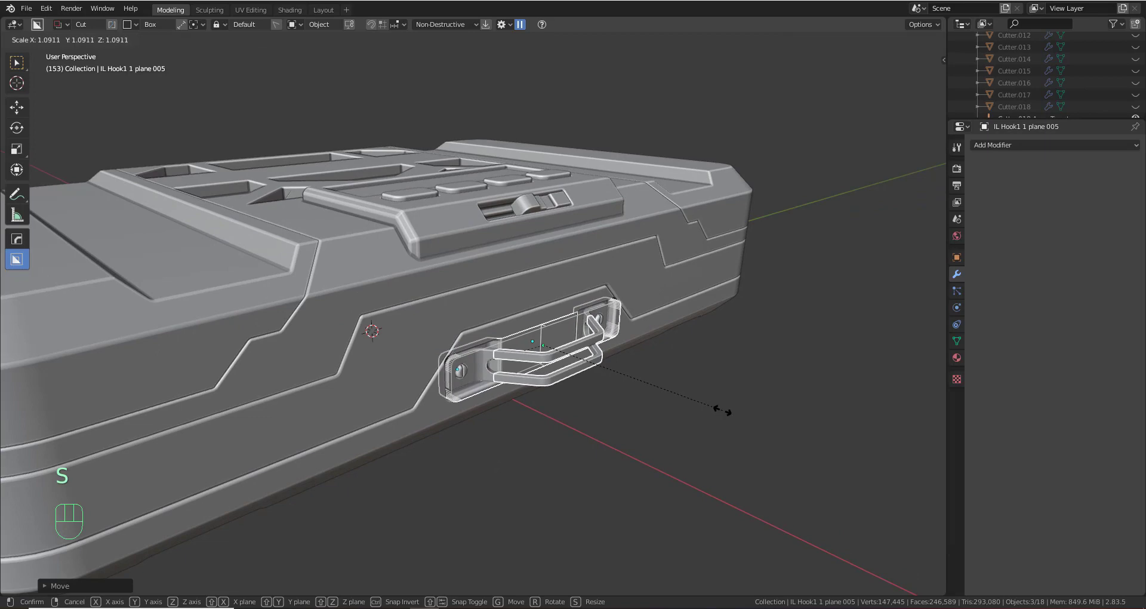
click(716, 410)
Delete the whole hook insert from the case and clear the selection
middle_drag(717, 409, 642, 414)
scroll(641, 414, down, 3)
middle_drag(600, 381, 504, 365)
scroll(520, 349, up, 4)
key(x)
click(622, 361)
click(445, 341)
scroll(503, 365, up, 1)
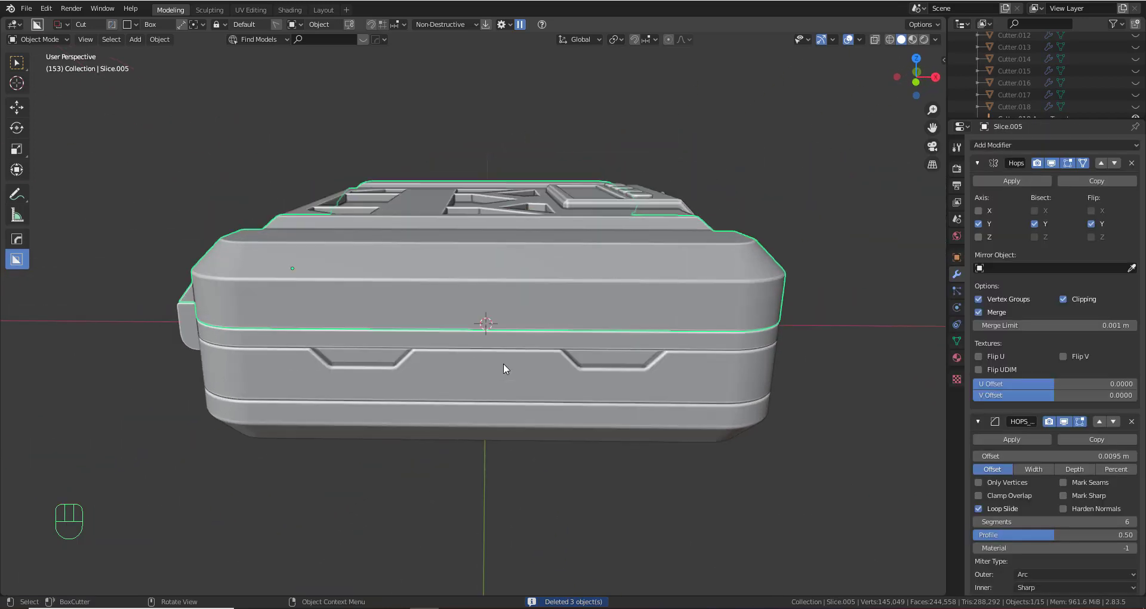
scroll(503, 374, down, 4)
middle_drag(588, 371, 520, 396)
click(632, 408)
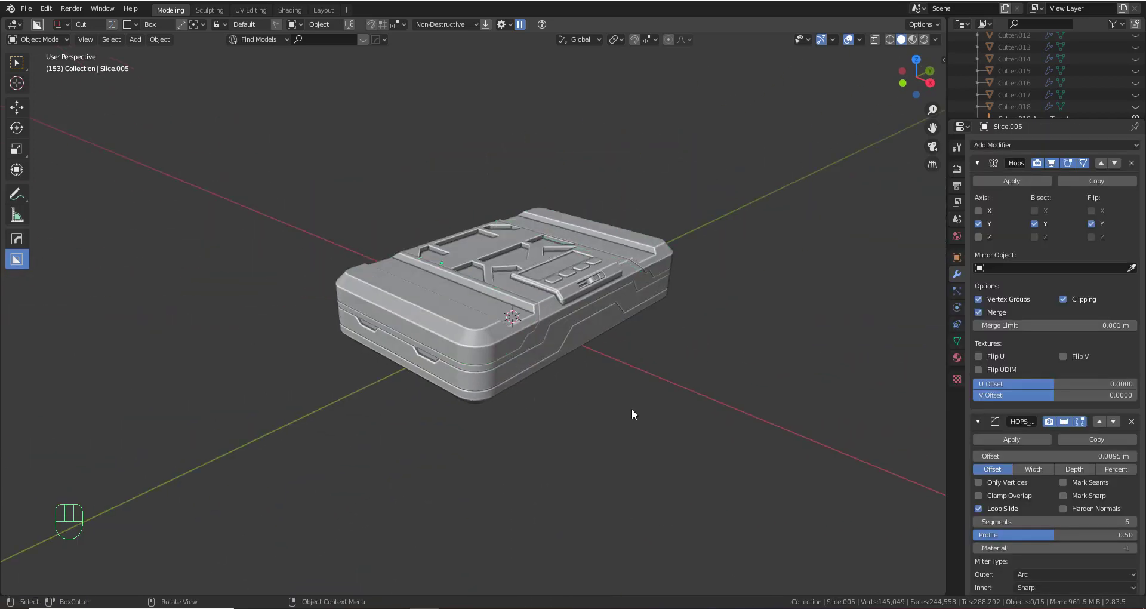
Add a mesh plane and move it about 3.86 m along negative Y, beyond the end face of the case
middle_drag(631, 408, 448, 425)
scroll(555, 418, up, 2)
middle_drag(548, 420, 661, 416)
scroll(629, 411, down, 2)
scroll(628, 408, up, 4)
key(shift+a)
mouse_move(639, 354)
click(702, 356)
key(g)
key(x)
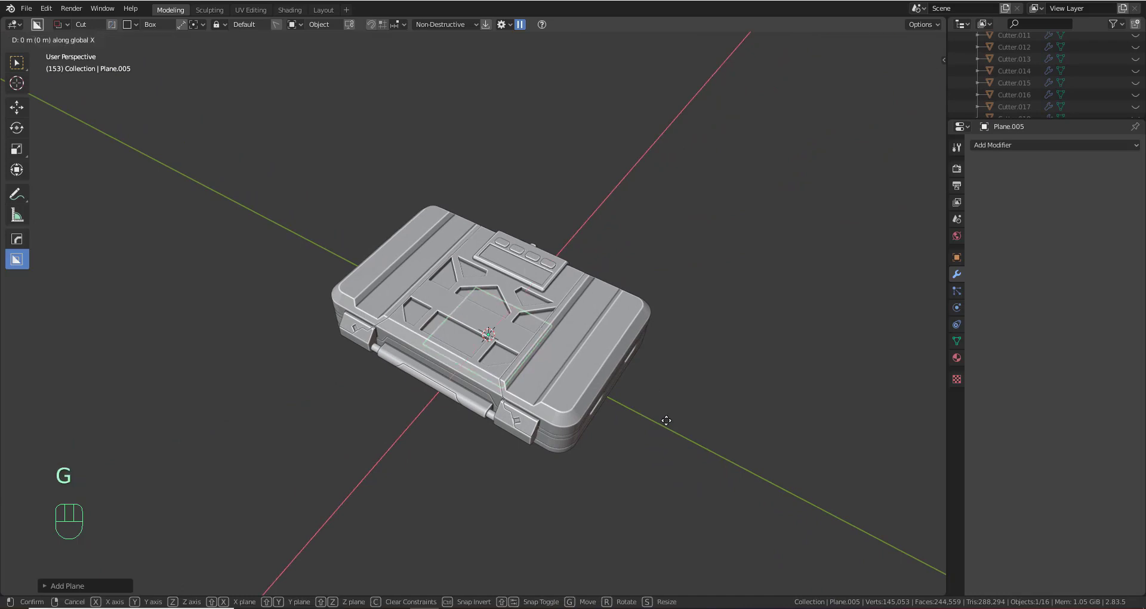
key(y)
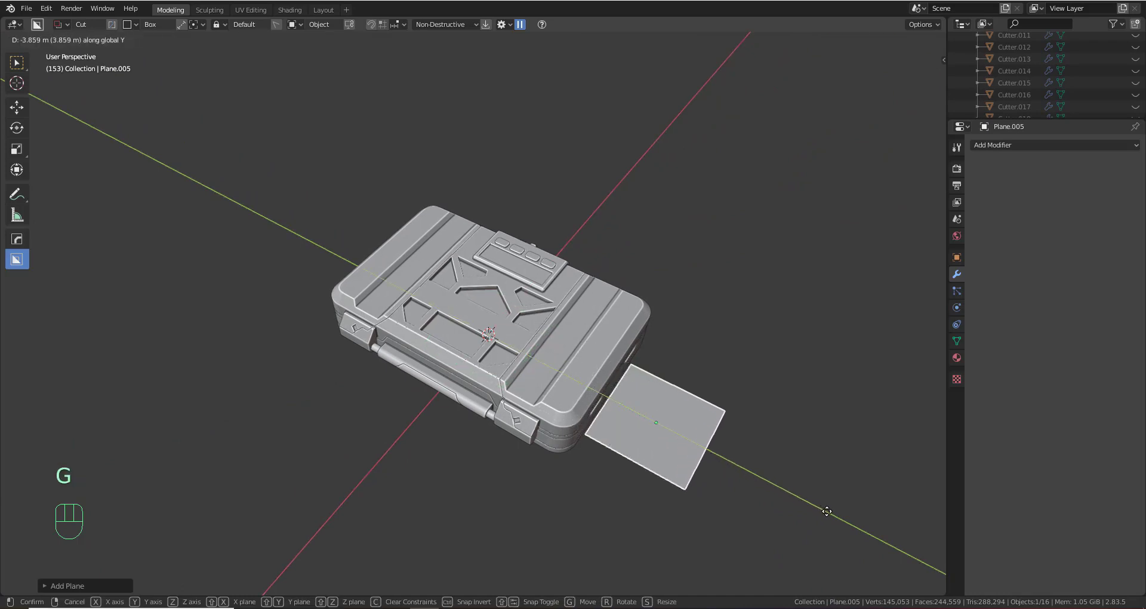
click(826, 511)
Narrow the plane along Y to less than half its depth, forming a strip parallel to the end face
shift+middle_drag(783, 483, 698, 435)
key(s)
key(y)
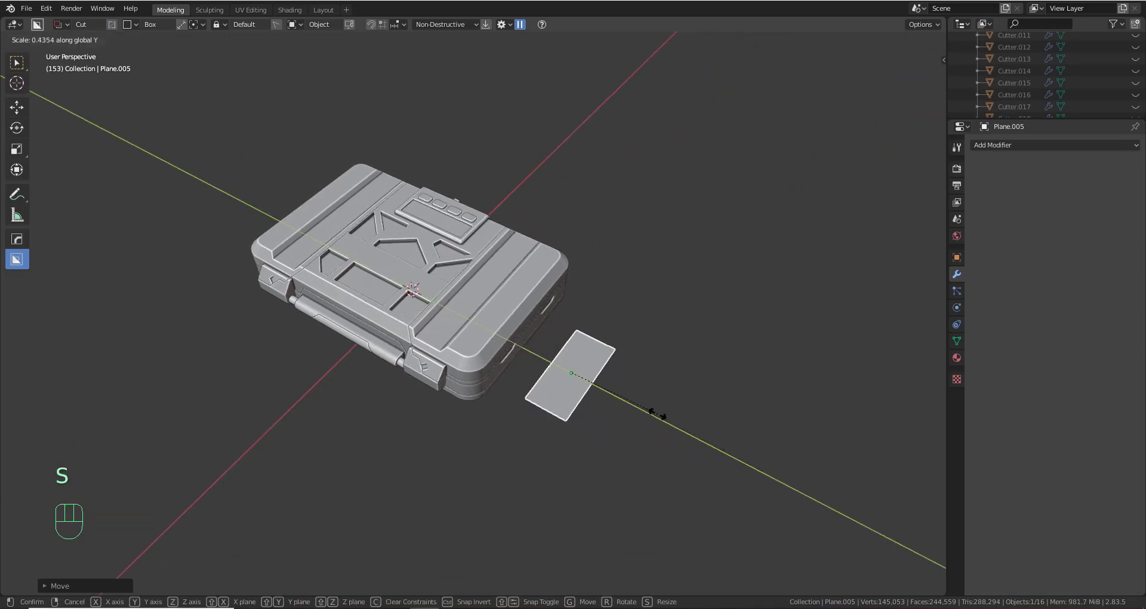
click(657, 413)
key(s)
key(y)
click(712, 451)
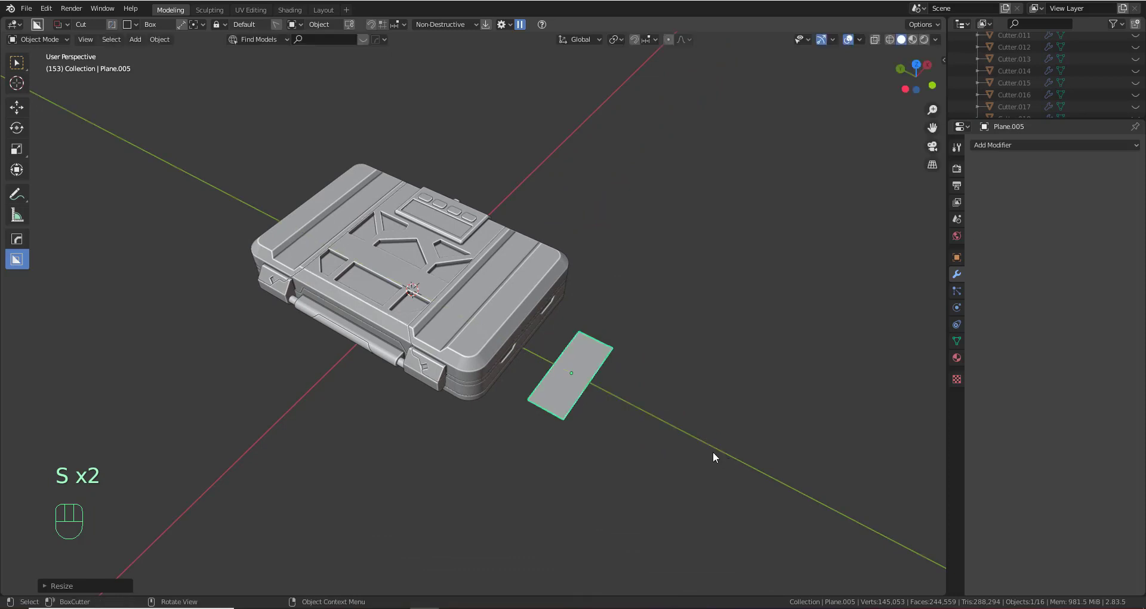
Move the plane up against the case's end face and raise it about 0.45 m along Z, just below the recesses
key(g)
click(680, 429)
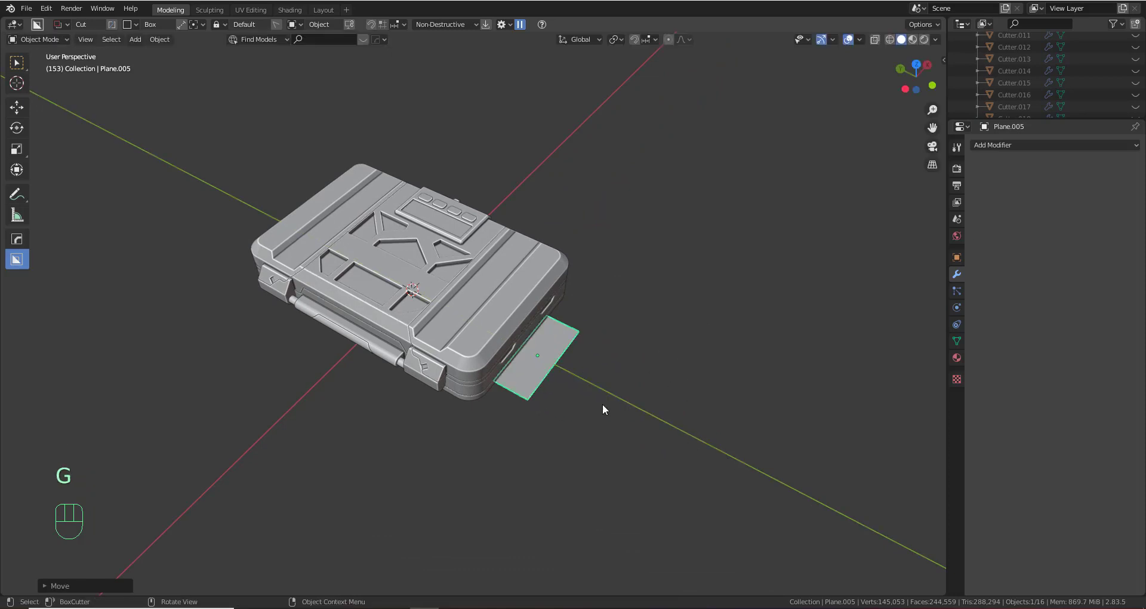
middle_drag(603, 409, 583, 373)
scroll(714, 427, up, 3)
key(g)
key(z)
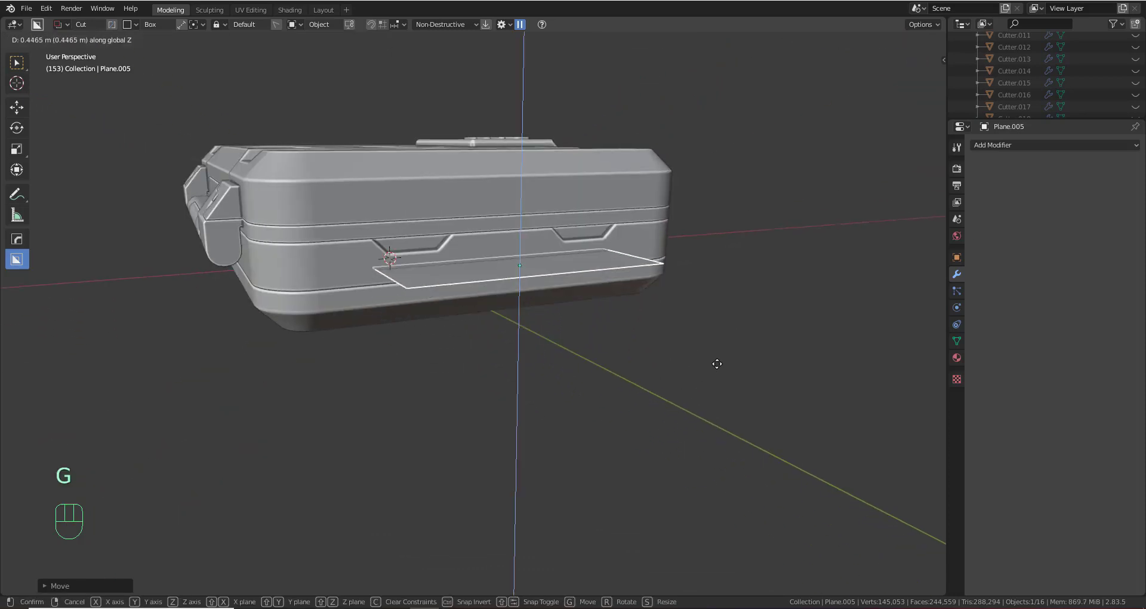
click(713, 360)
Scale the plane along X to span both end-face recesses and open its mesh for editing
middle_drag(711, 359, 540, 362)
key(s)
key(x)
click(690, 374)
key(Tab)
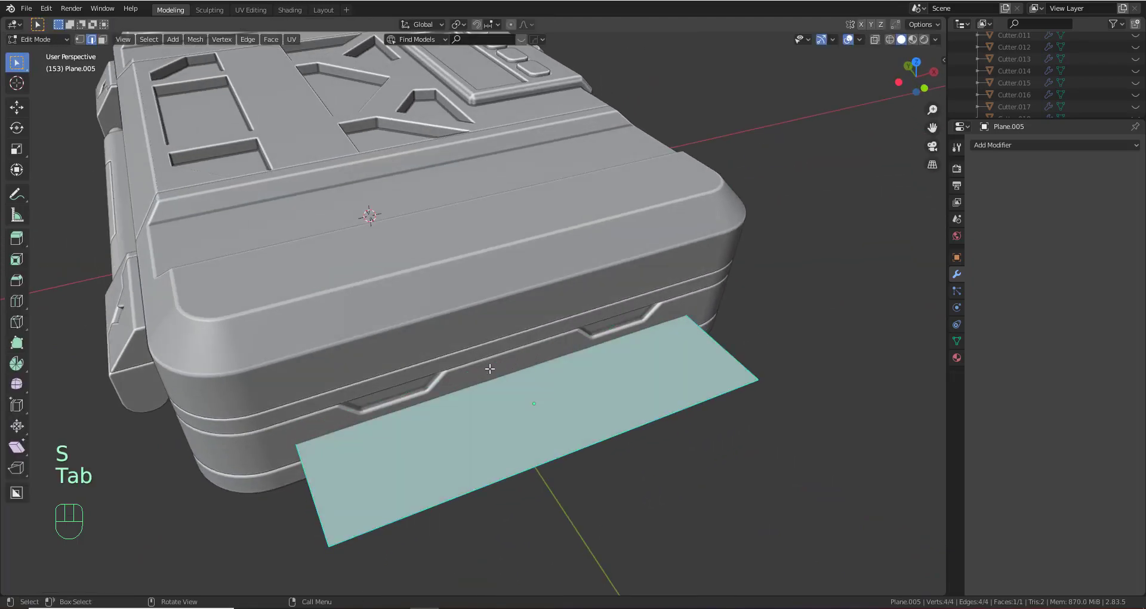
Delete the plane's edge facing the case, leaving an open three-sided outline for the handle
key(2)
click(486, 368)
shift+middle_drag(589, 423, 575, 380)
key(x)
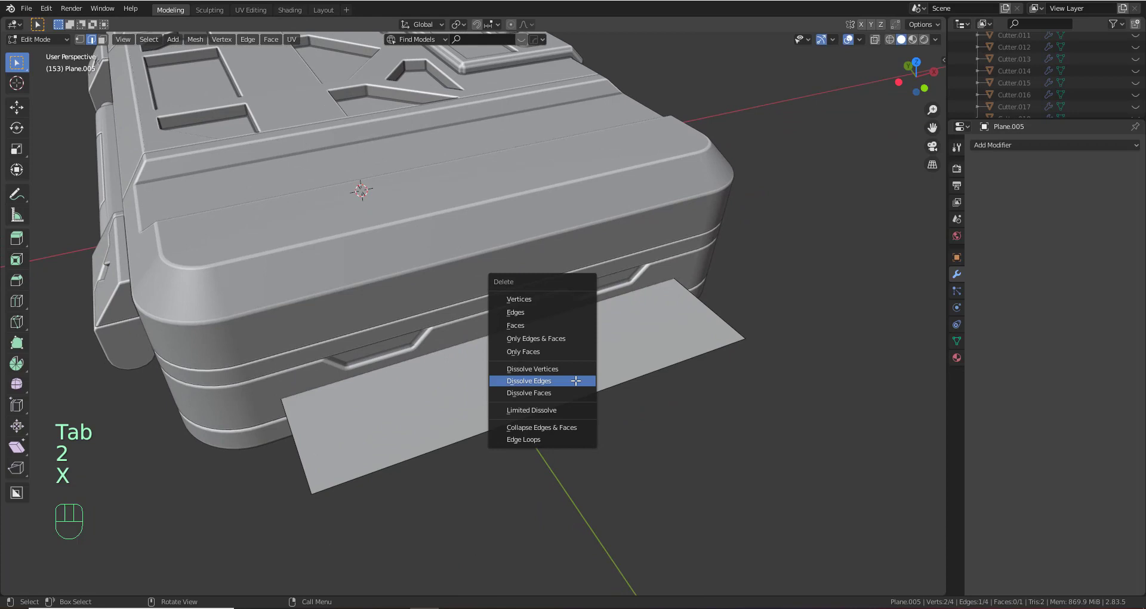
click(548, 312)
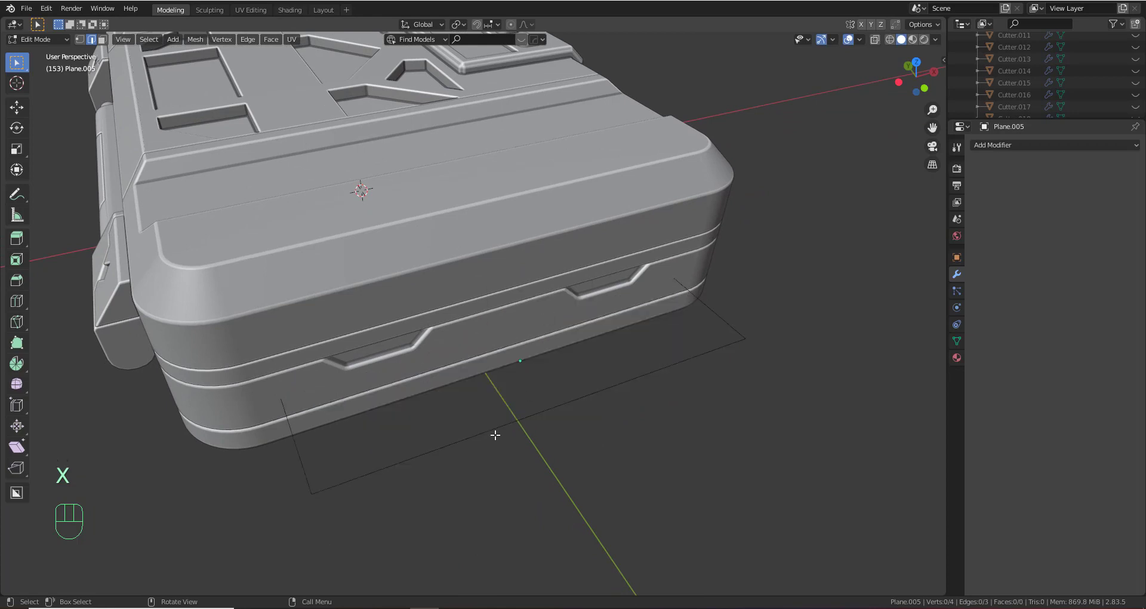
Apply the scale of the open outline object
click(447, 446)
key(Tab)
key(ctrl+a)
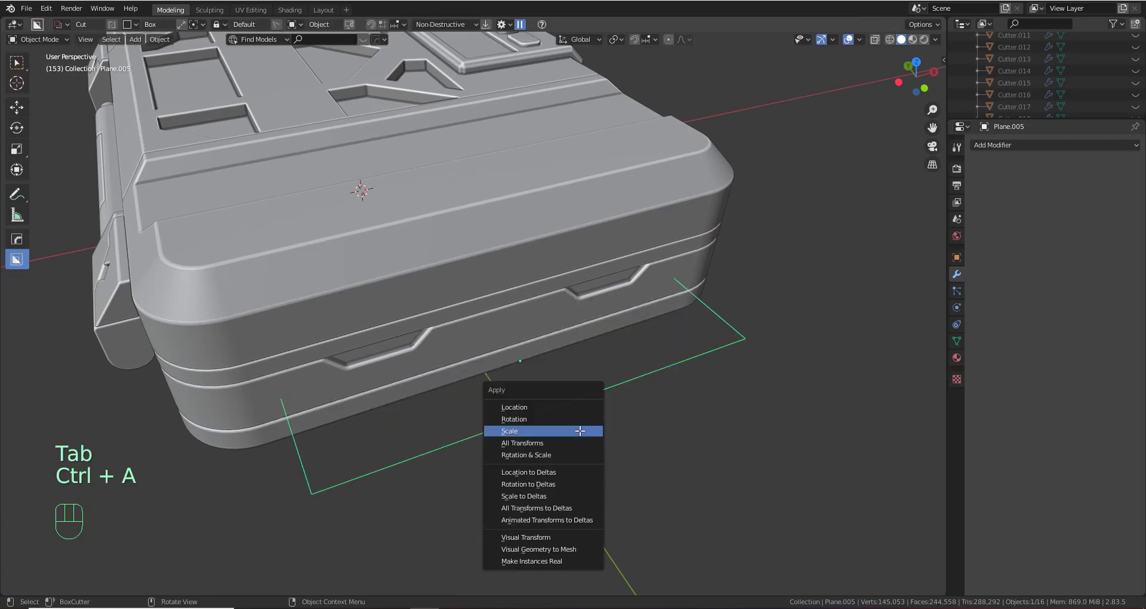
click(579, 430)
shift+middle_drag(558, 431, 602, 386)
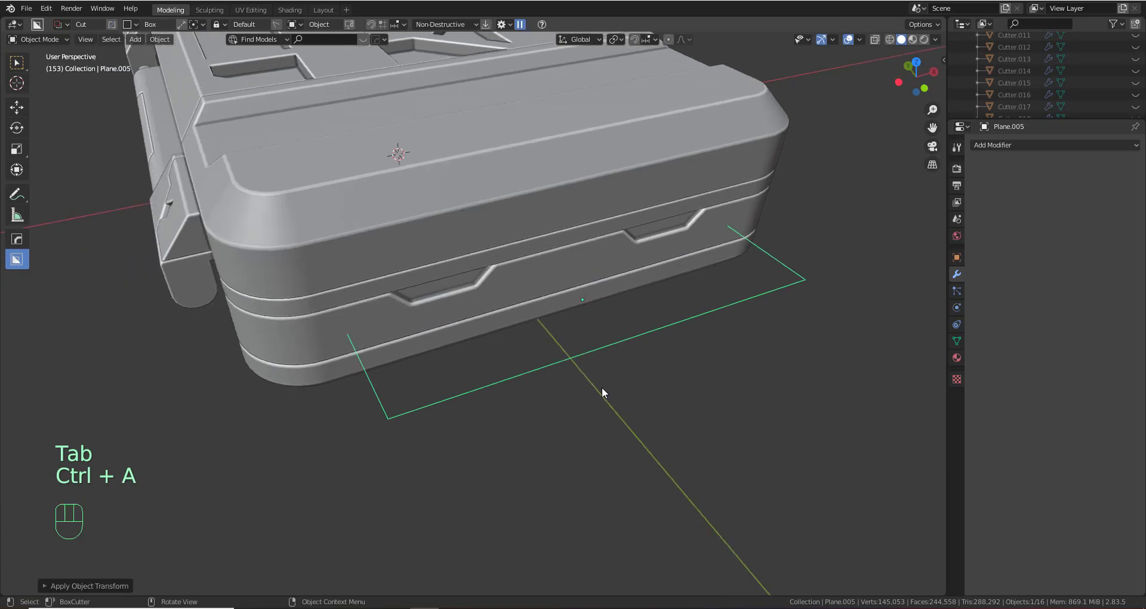
Round the outline's two corners with a vertex bevel about 0.17 m wide using 7 segments
key(Tab)
key(ctrl+shift+b)
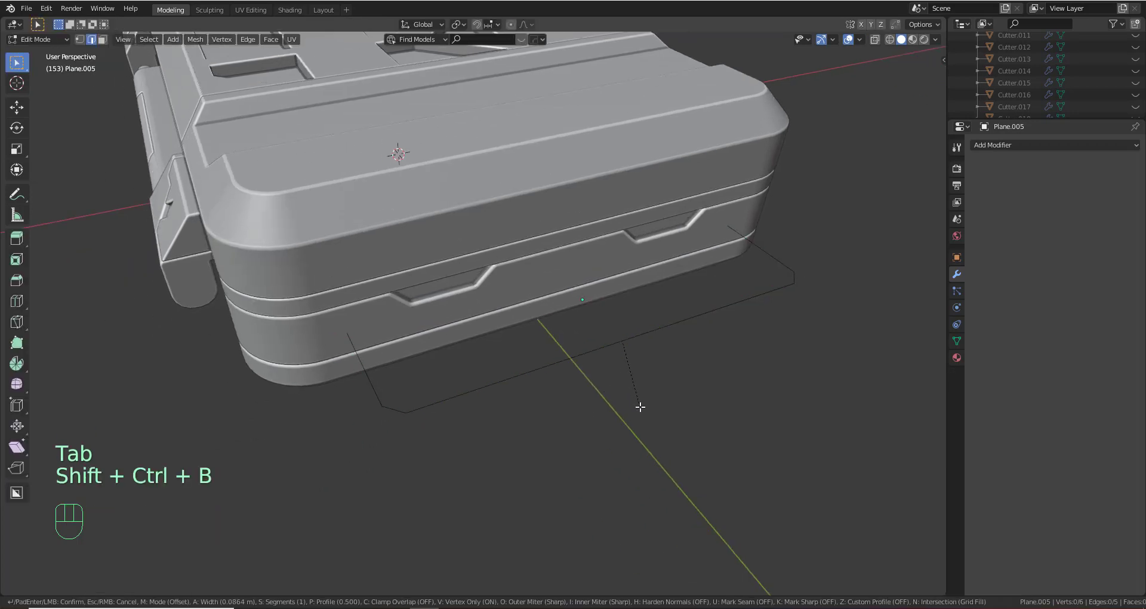
scroll(643, 426, up, 2)
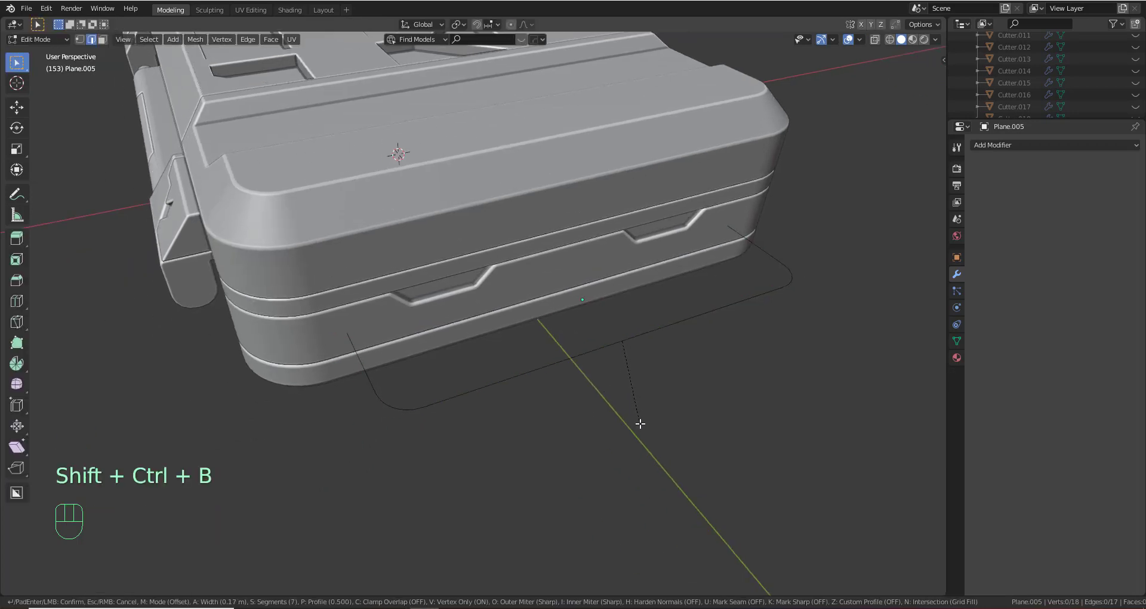
click(640, 423)
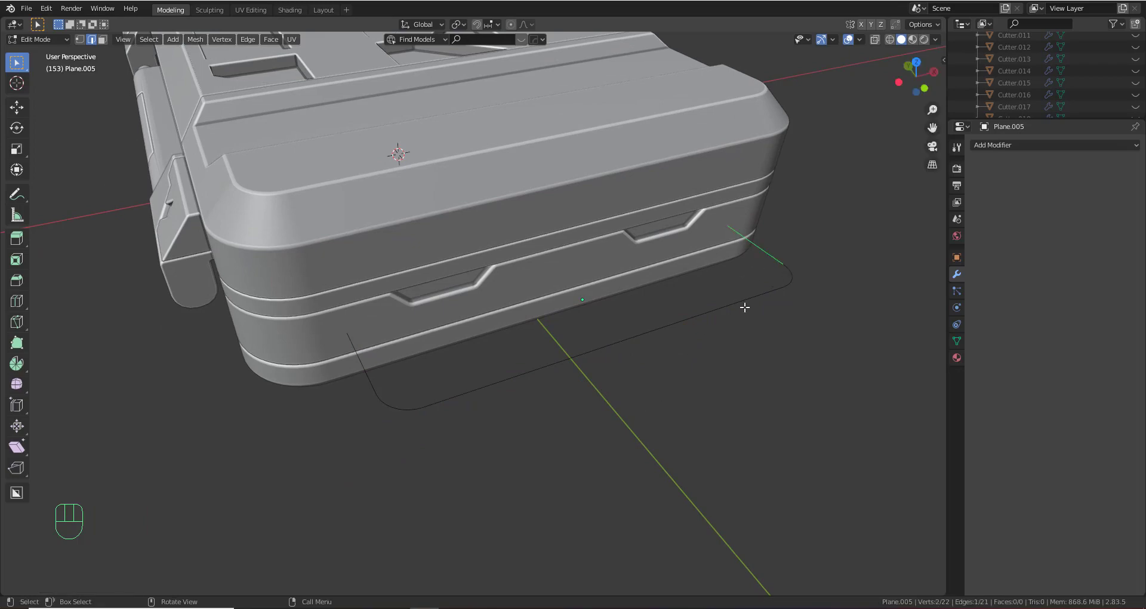
Select the outline's front run with both rounded corners, excluding the two end edges, and move it along Y
ctrl+click(367, 360)
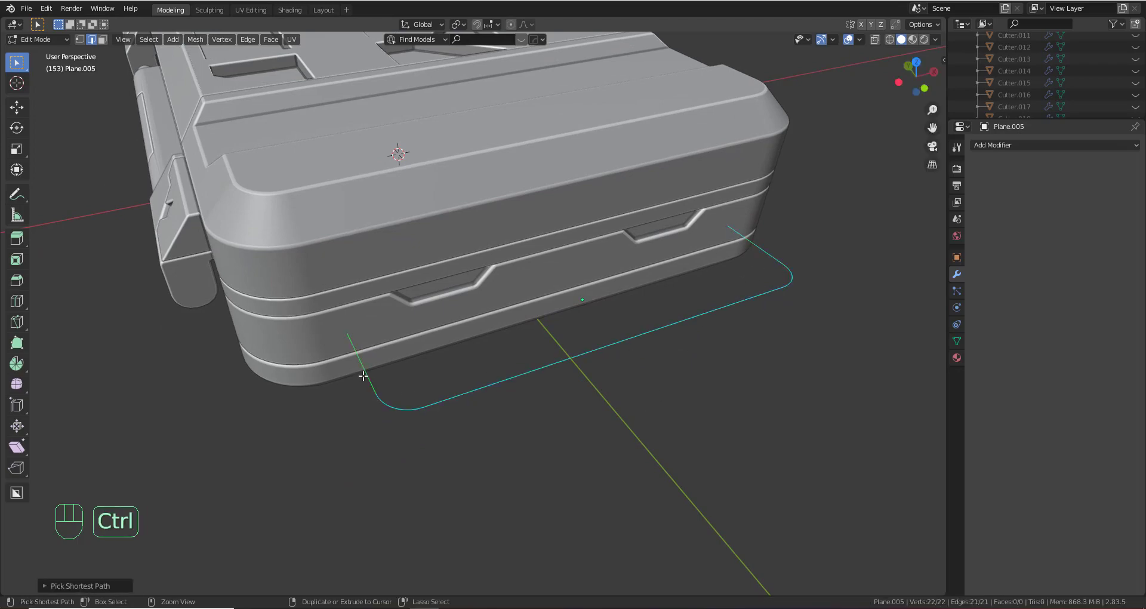
shift+click(738, 240)
middle_drag(657, 321, 681, 371)
key(g)
key(y)
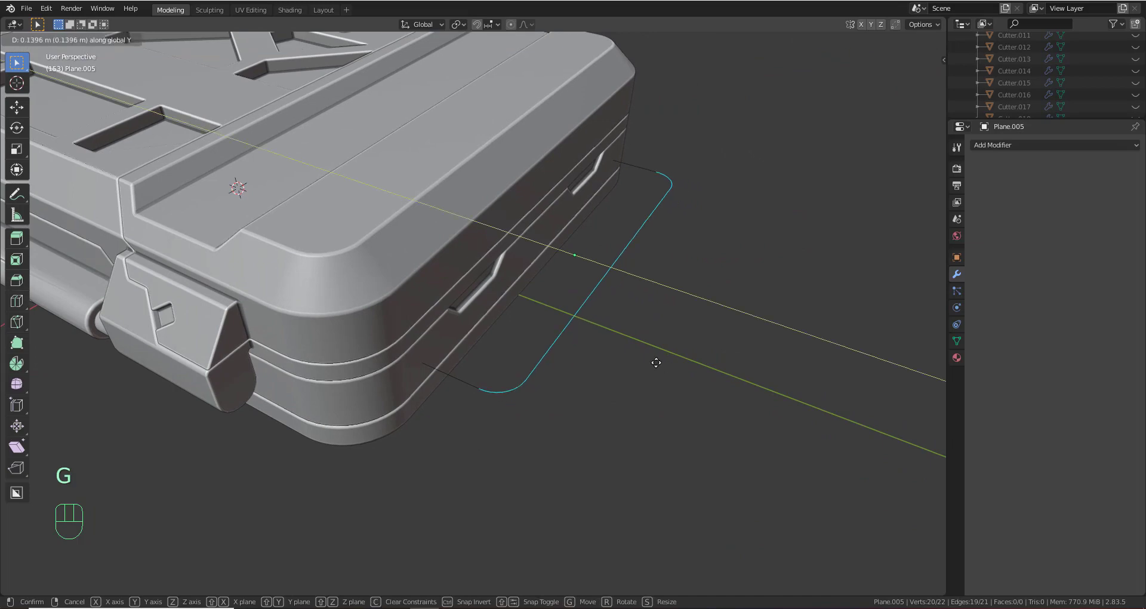
click(639, 358)
shift+middle_drag(595, 340, 627, 382)
Convert the outline object from a mesh to a curve
key(Tab)
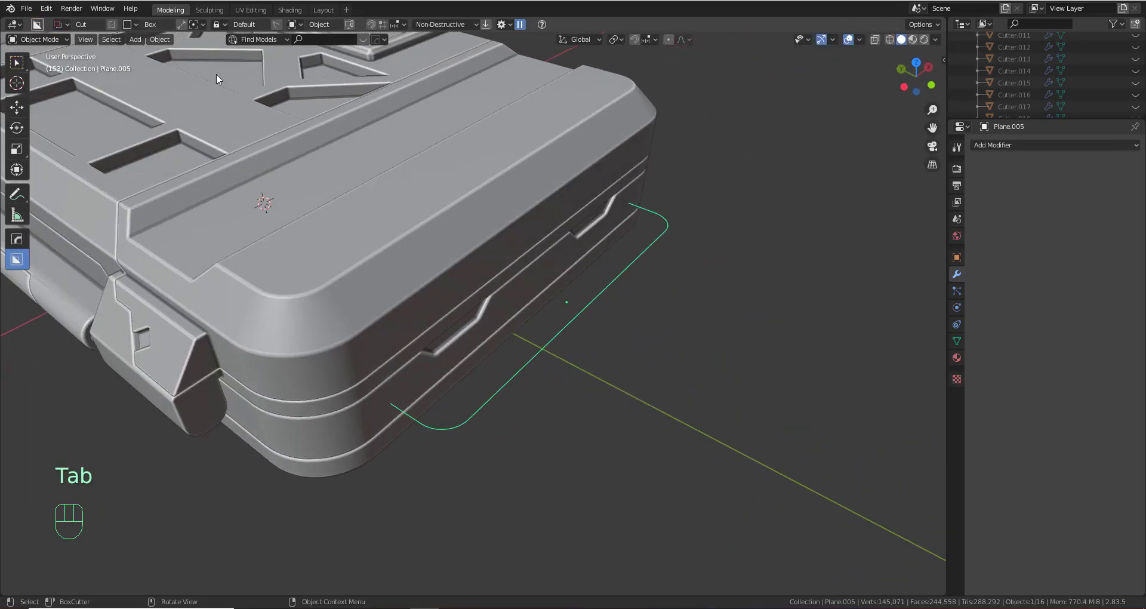
click(160, 40)
mouse_move(202, 357)
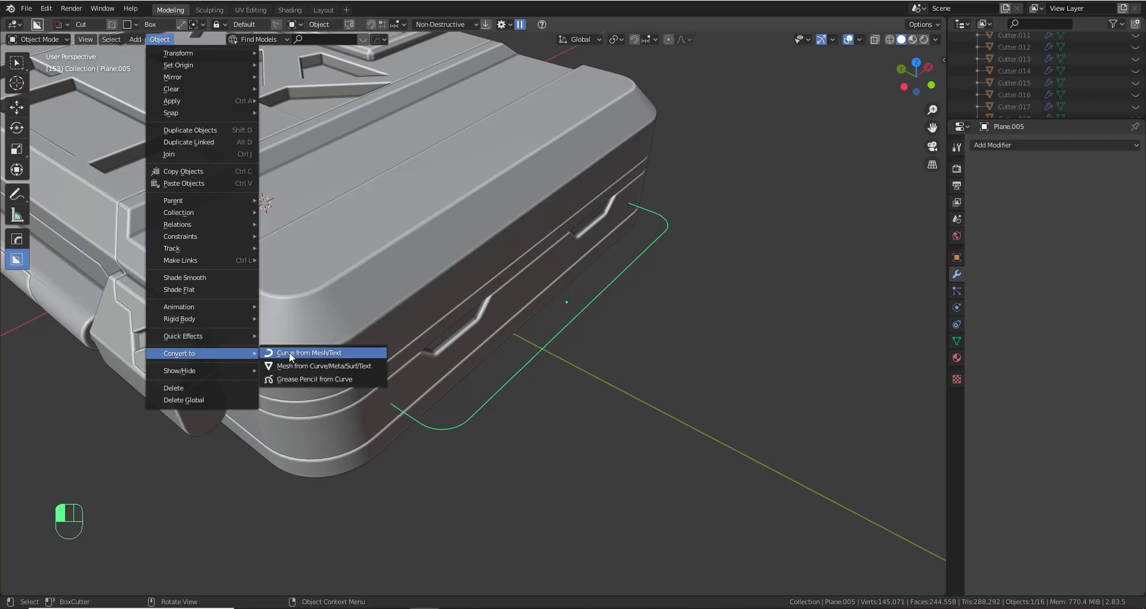
click(329, 352)
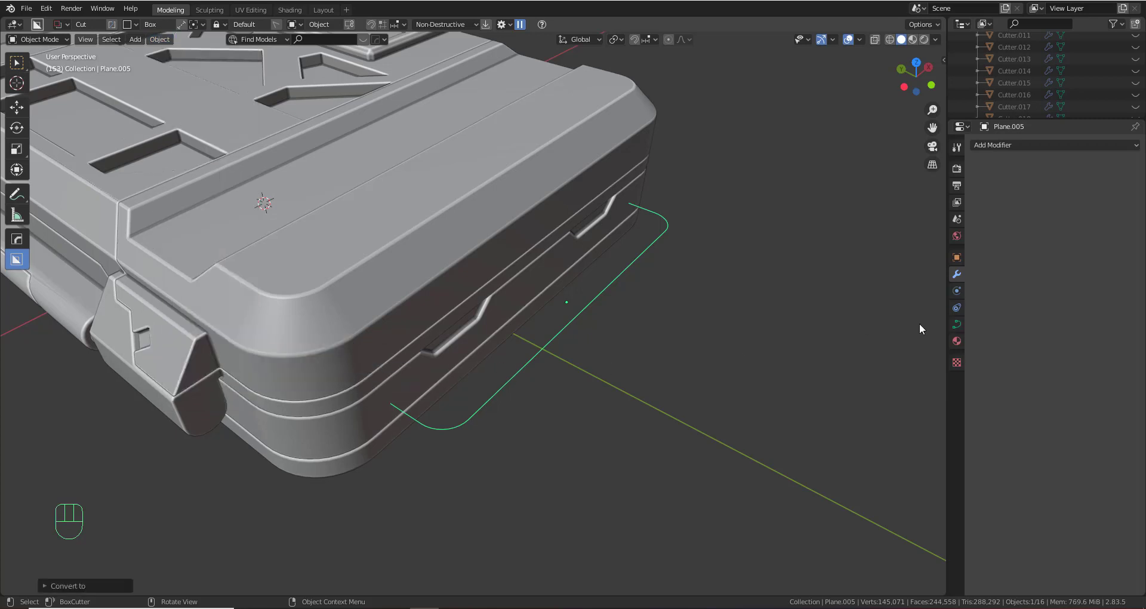
Give the curve a round bevel with a depth of 0.08 m and a resolution of 7
click(956, 324)
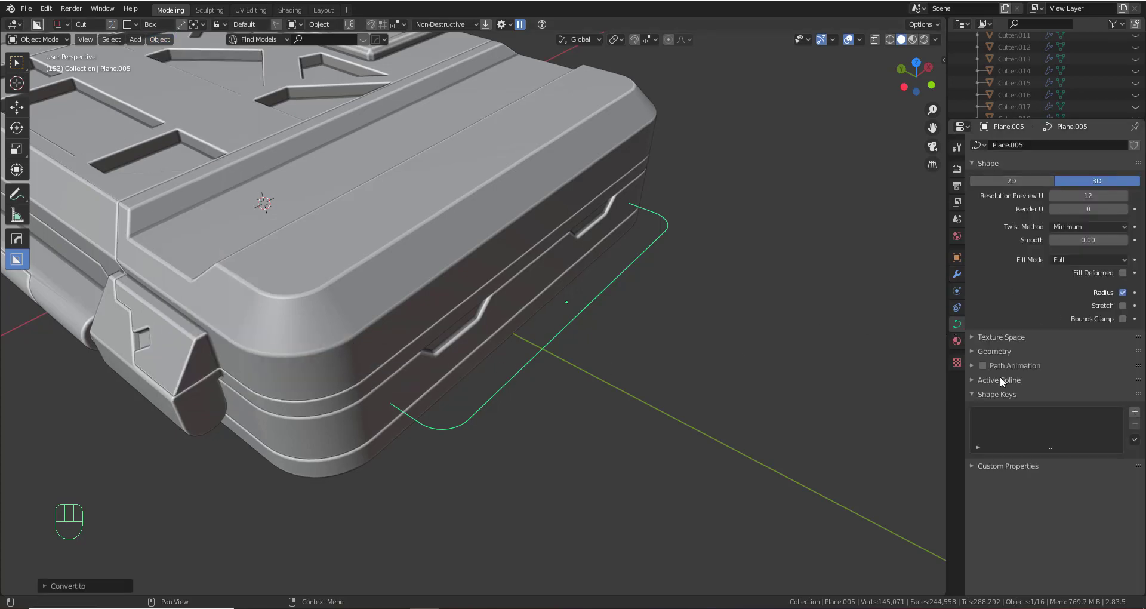
click(972, 351)
scroll(1050, 418, down, 3)
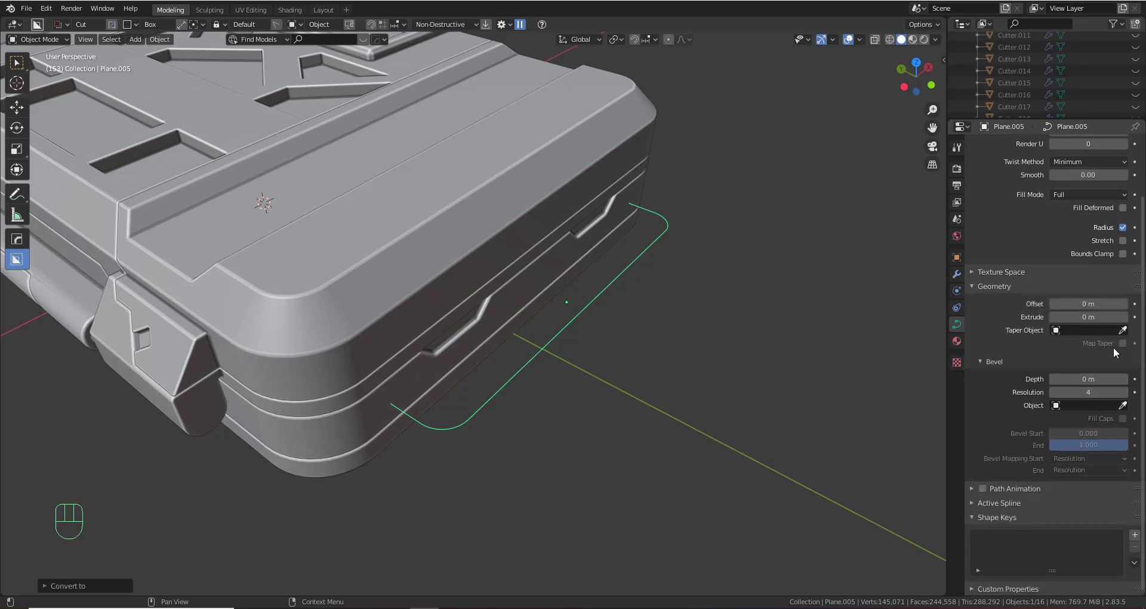
mouse_move(1114, 397)
mouse_down()
mouse_move(1125, 397)
mouse_move(1124, 379)
mouse_up()
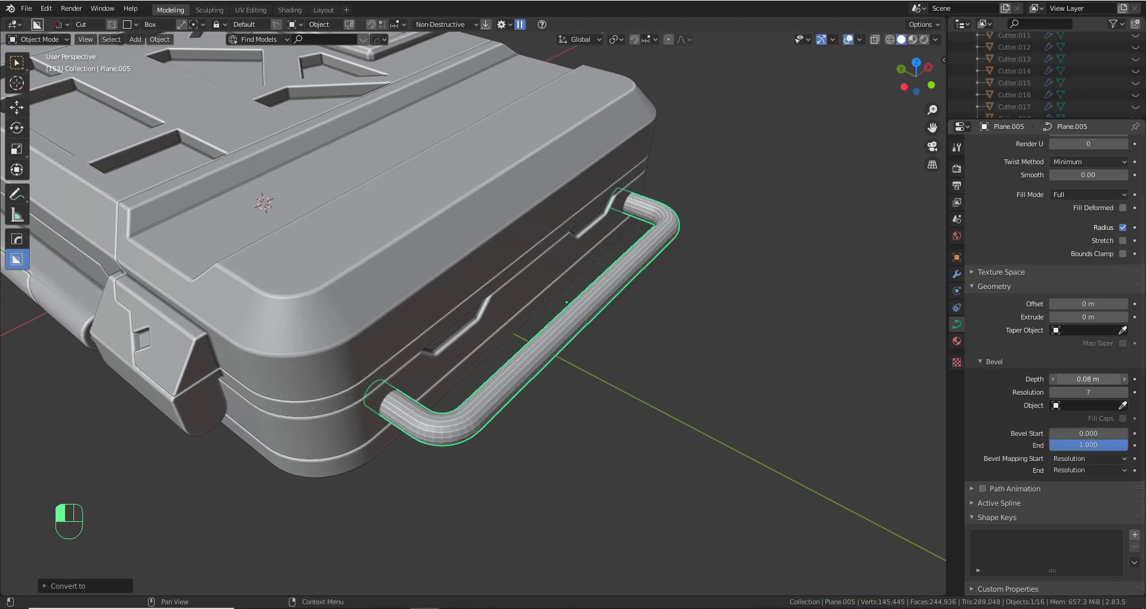
Convert the tubular handle to a mesh and sharpen it with the HardOps Csharp operation
scroll(550, 295, down, 5)
middle_drag(550, 296, 557, 353)
scroll(485, 297, up, 5)
scroll(498, 333, up, 4)
right_click(451, 356)
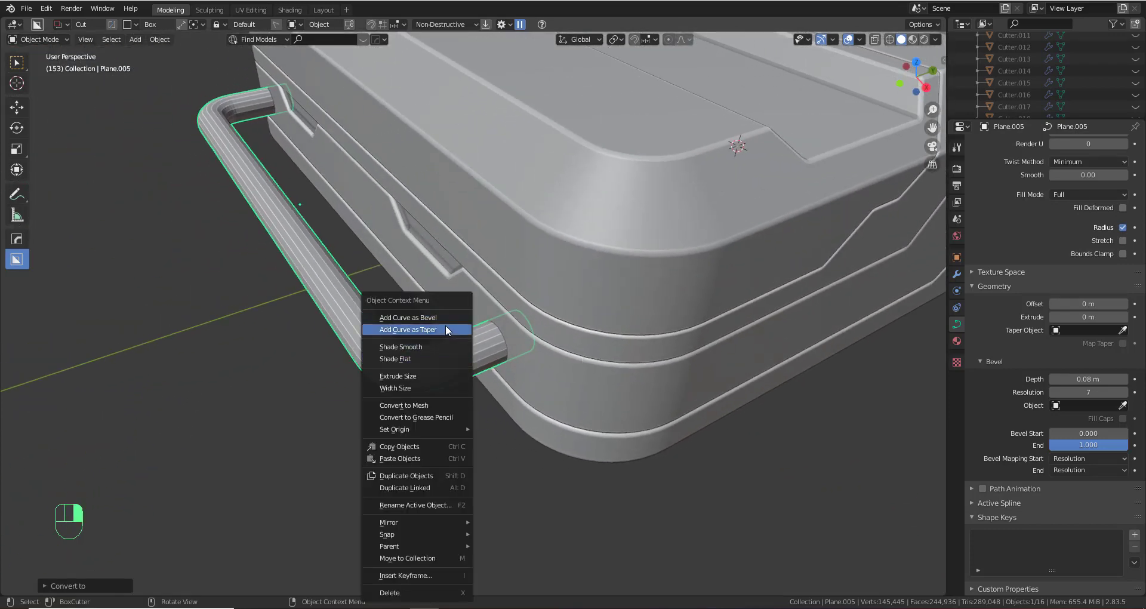
click(438, 404)
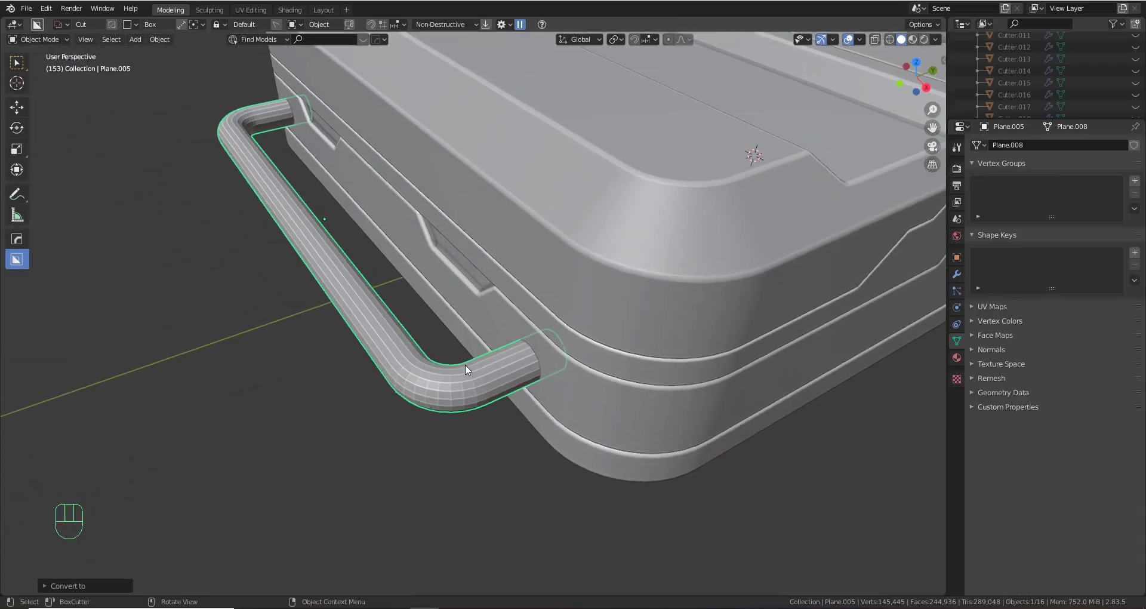
key(q)
ctrl+click(455, 351)
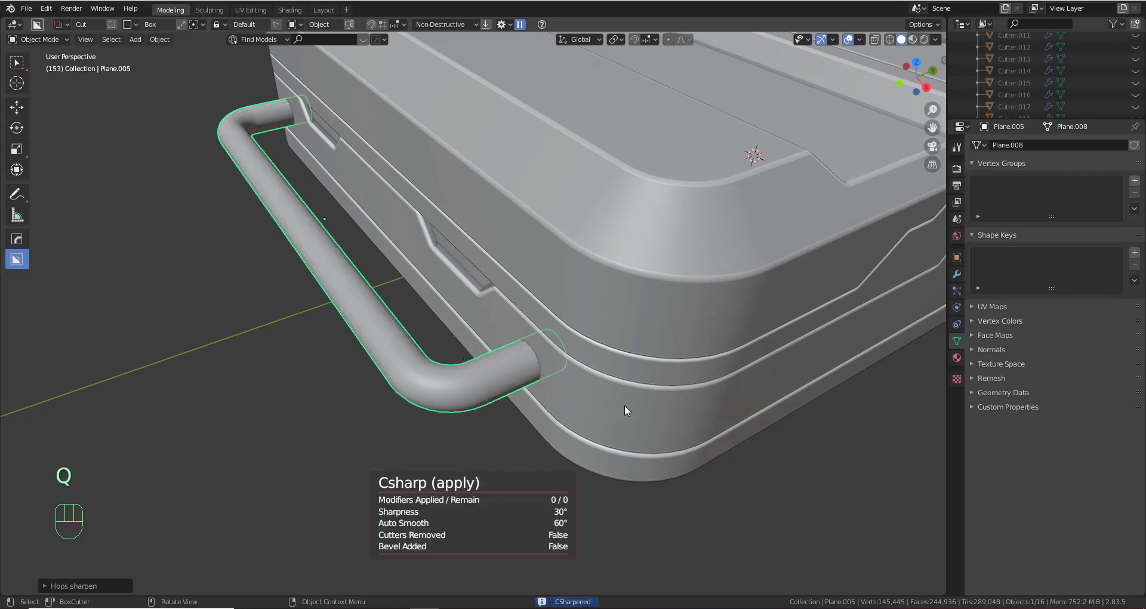
Move the handle outward, clear of the case's end face
key(g)
click(561, 421)
middle_drag(561, 421, 561, 356)
Select the open edge loops at both handle ends and set the pivot point to individual origins
key(Tab)
alt+click(500, 297)
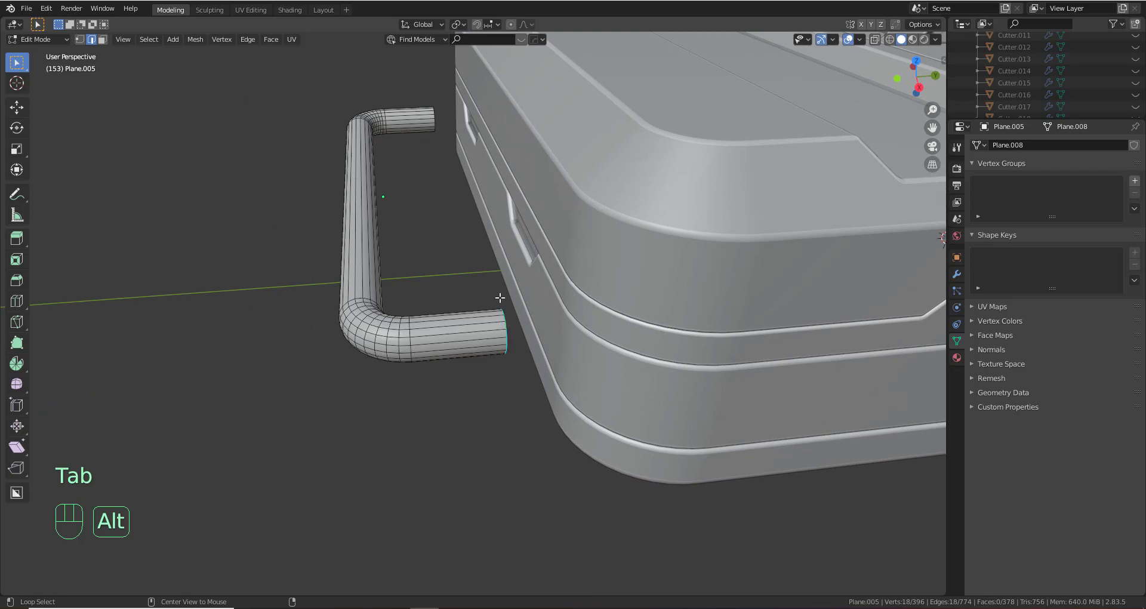
alt+shift+click(435, 116)
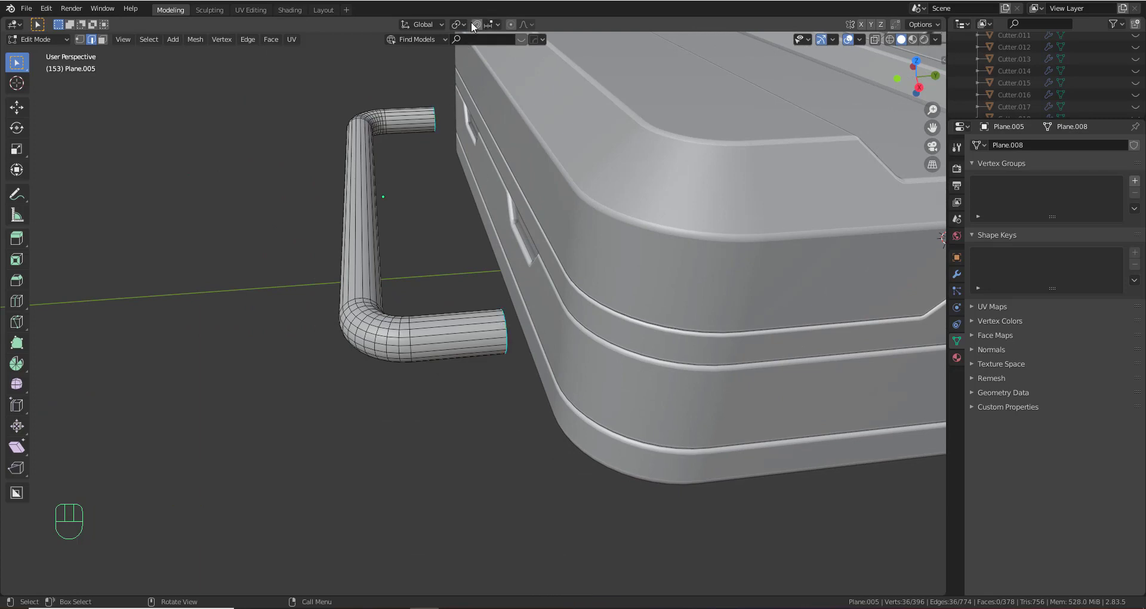
click(461, 24)
click(494, 62)
Shorten both handle legs by moving the end loops about 0.2 m along negative Y
middle_drag(507, 290, 531, 311)
shift+middle_drag(531, 312, 584, 355)
middle_drag(583, 355, 629, 418)
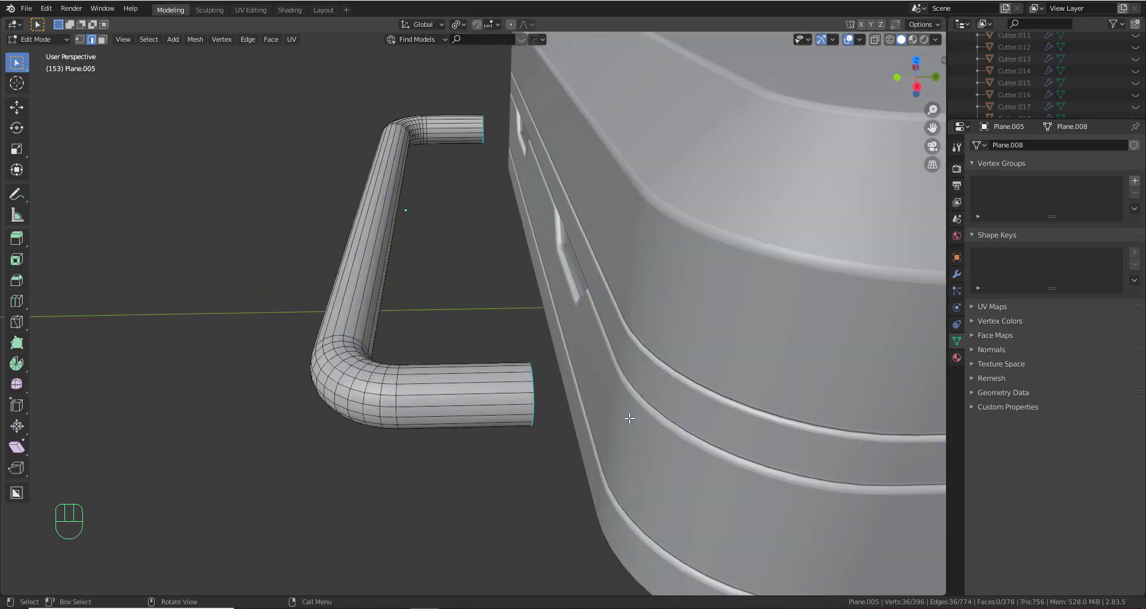
key(g)
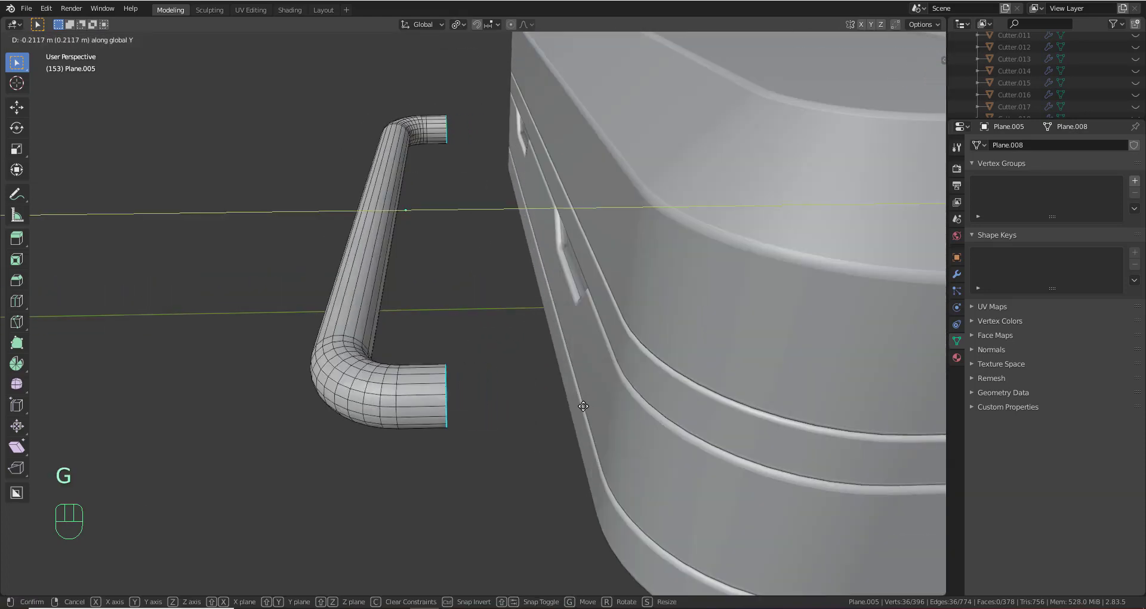
click(577, 404)
Extrude and scale up both end loops into flanges, and extrude them along Y toward the case to form collars
key(e)
key(s)
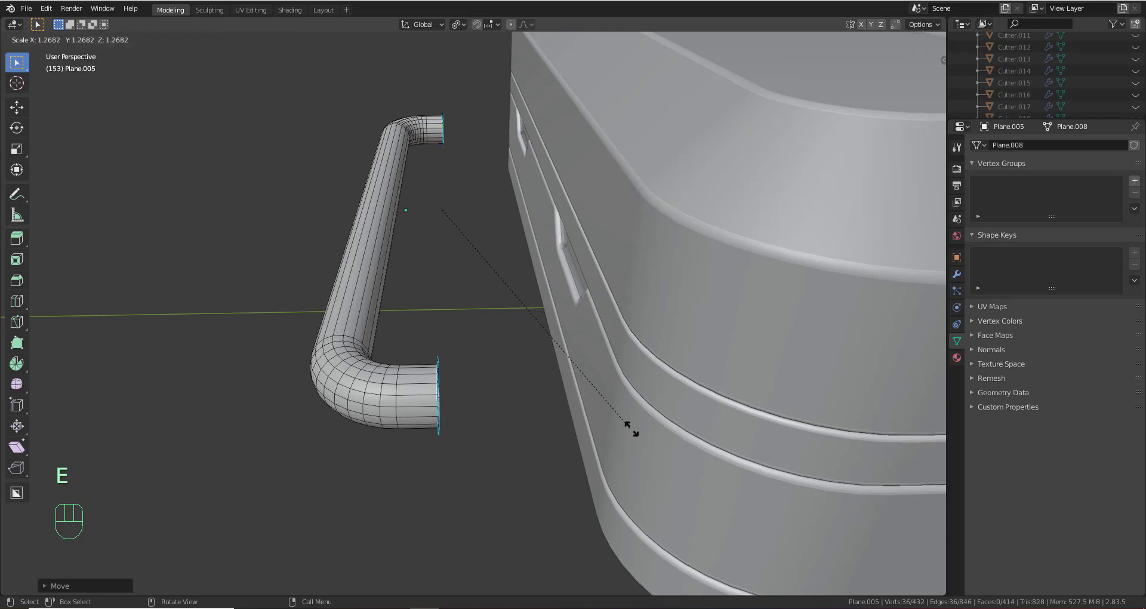
click(656, 442)
key(e)
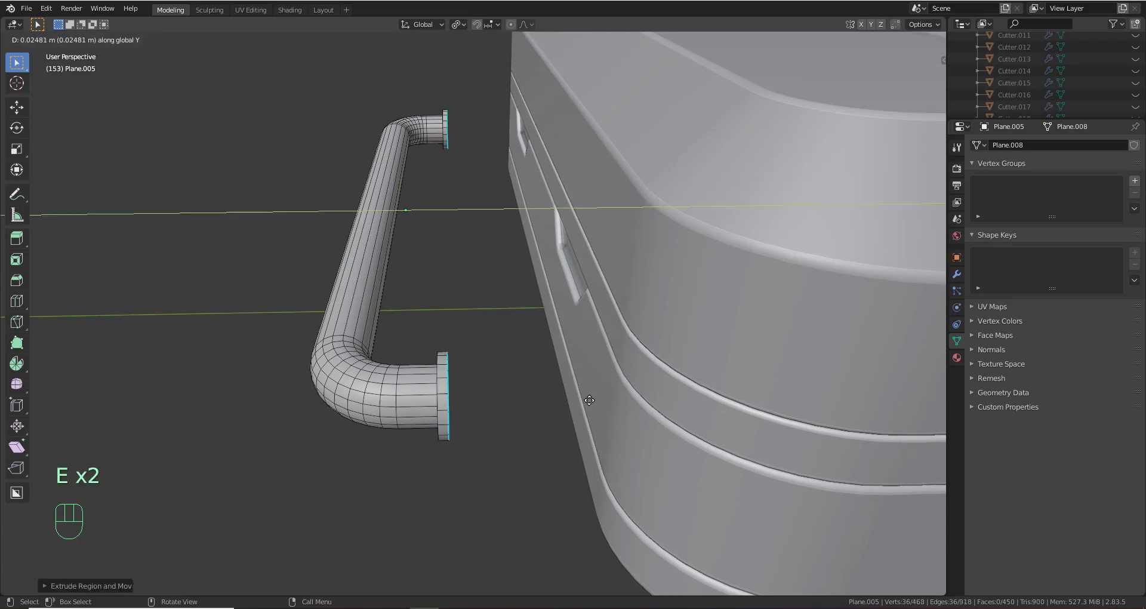
click(596, 401)
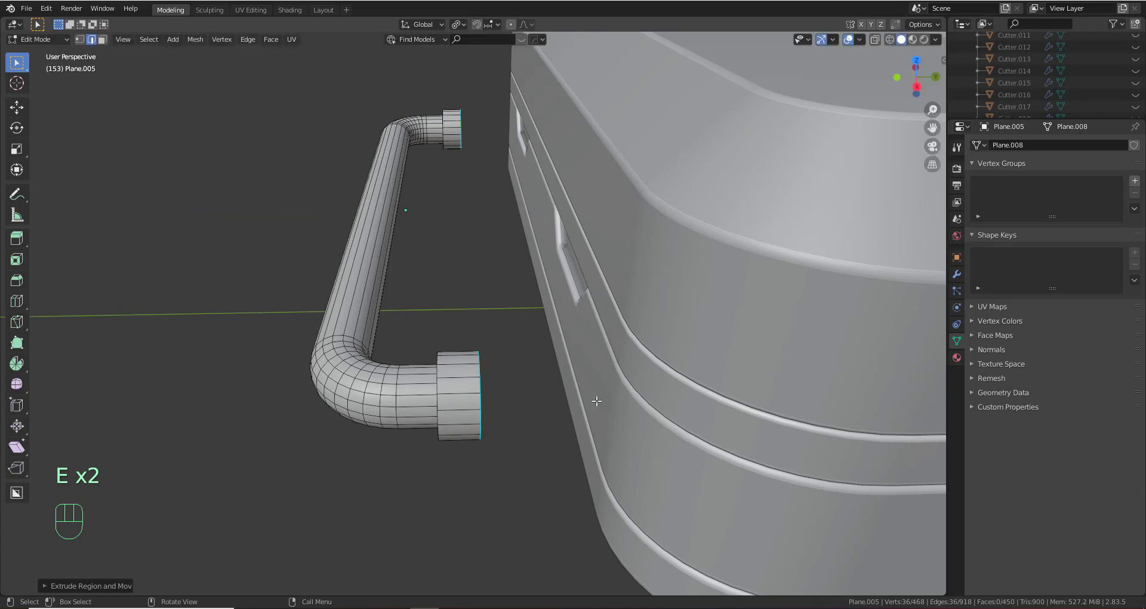
Bevel the outer rims of both collars on the handle side about 0.022 m wide with one segment
mouse_move(503, 381)
middle_down()
mouse_move(558, 353)
mouse_move(512, 366)
middle_up()
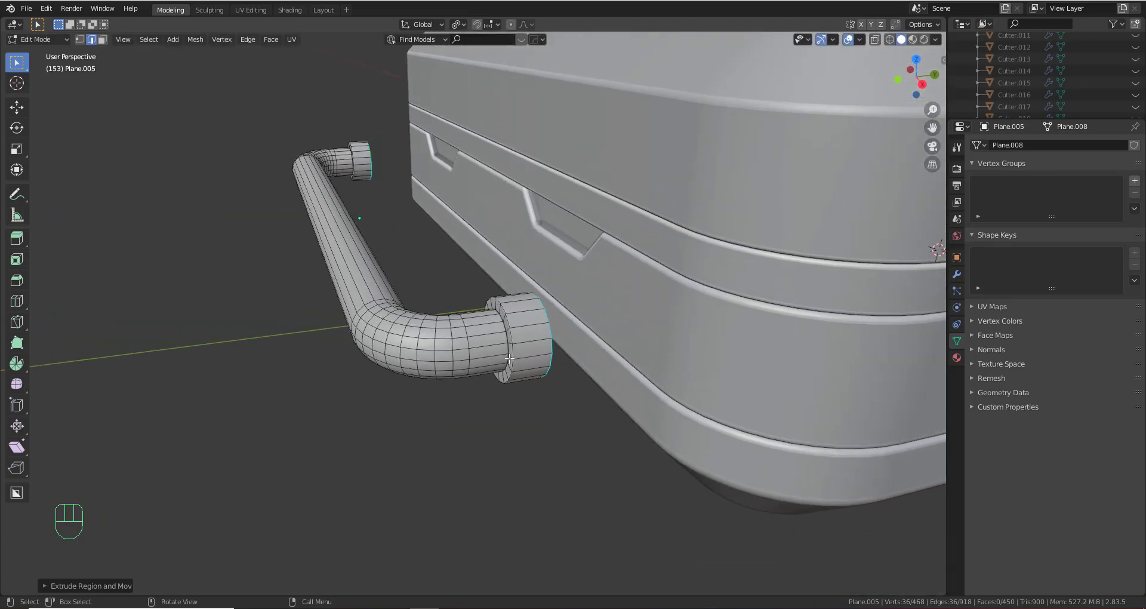
alt+click(512, 324)
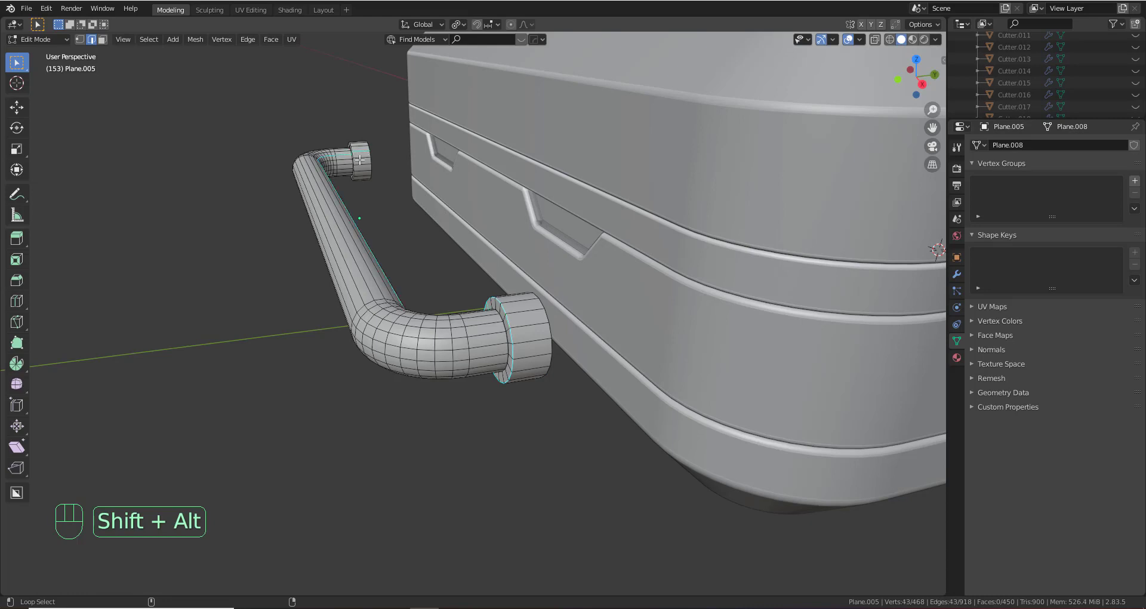
key(ctrl+z)
key(ctrl+z)
key(ctrl+z)
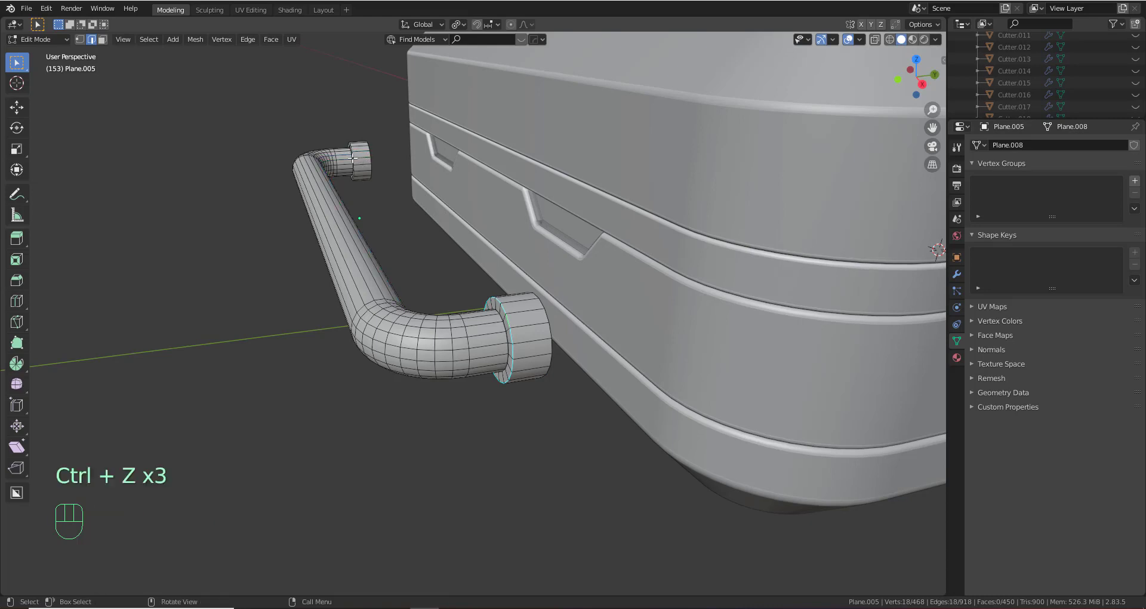
alt+shift+click(350, 154)
scroll(555, 391, up, 1)
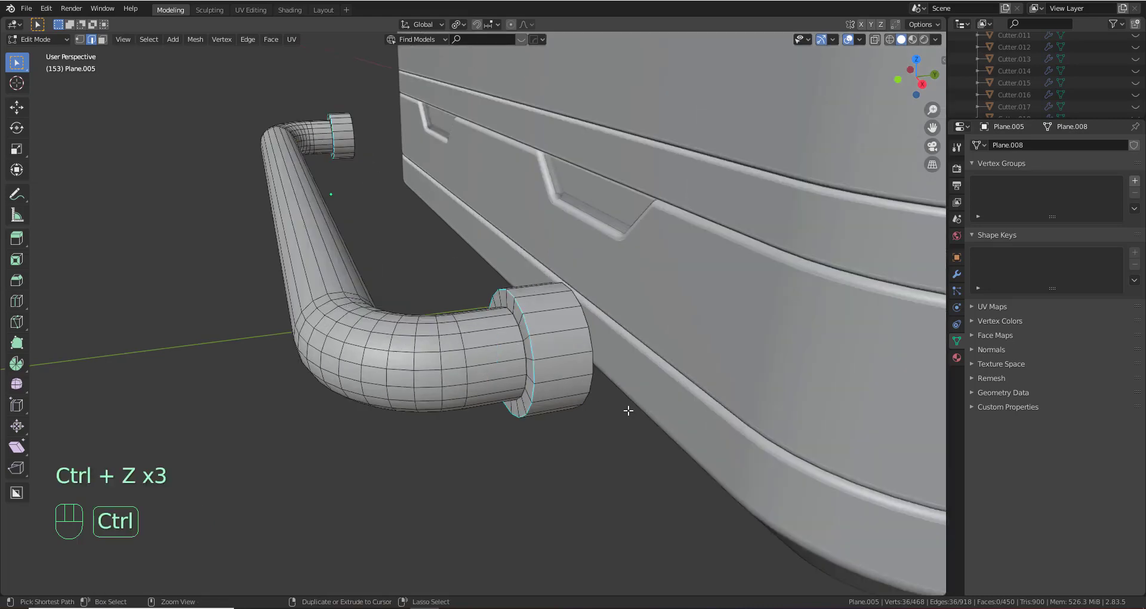
key(ctrl+b)
scroll(639, 417, down, 4)
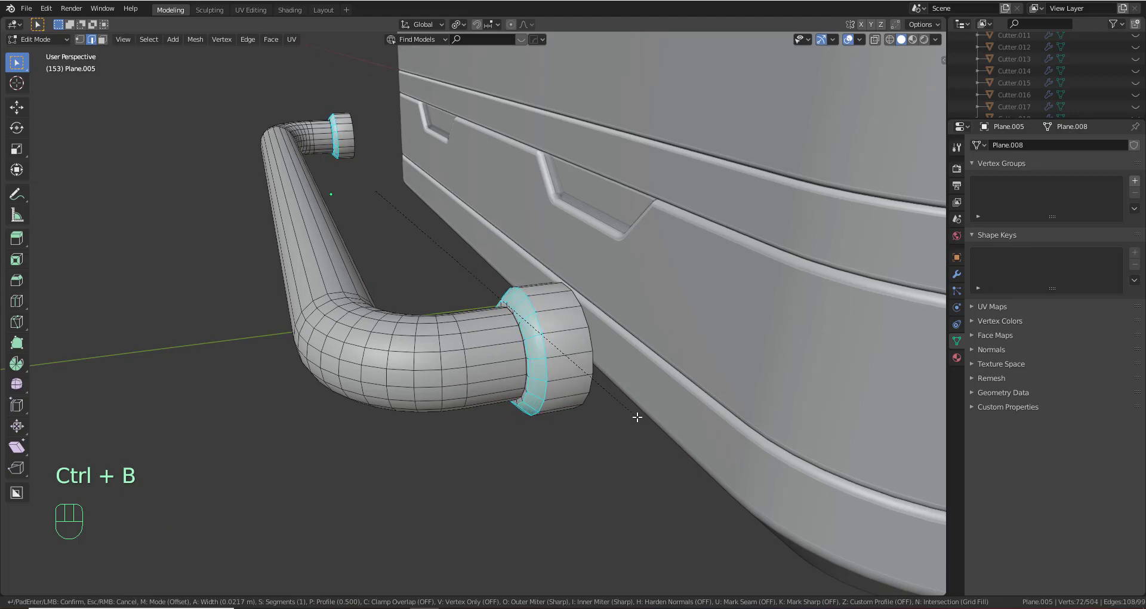
click(637, 417)
Sharpen the handle with Csharp and add a HardOps bevel of width 0.005 with 3 segments
key(Tab)
key(q)
ctrl+click(565, 328)
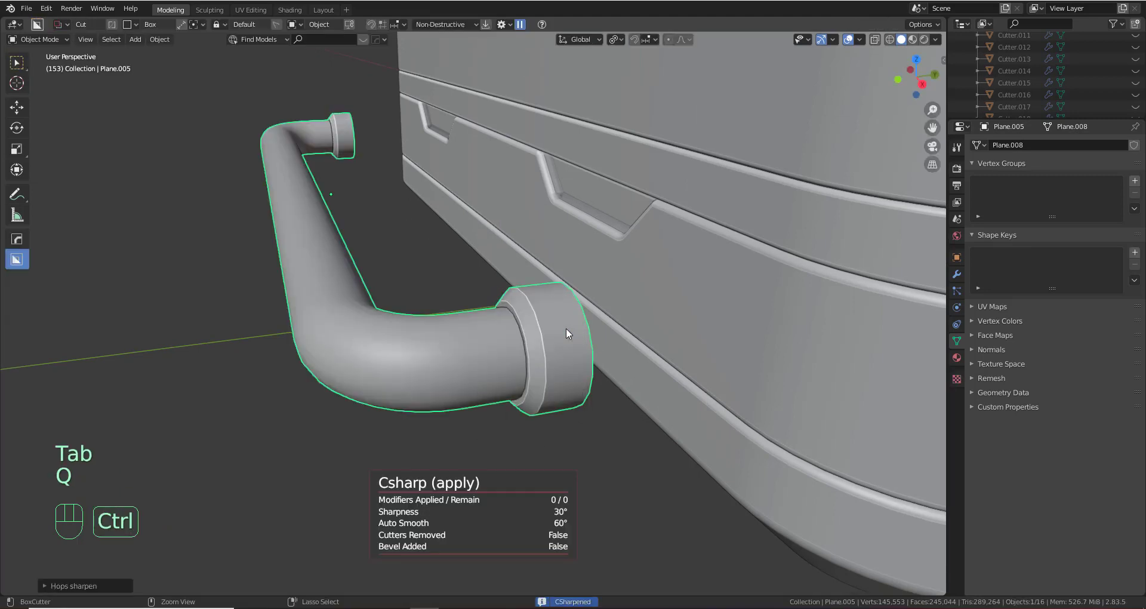
key(q)
shift+click(567, 339)
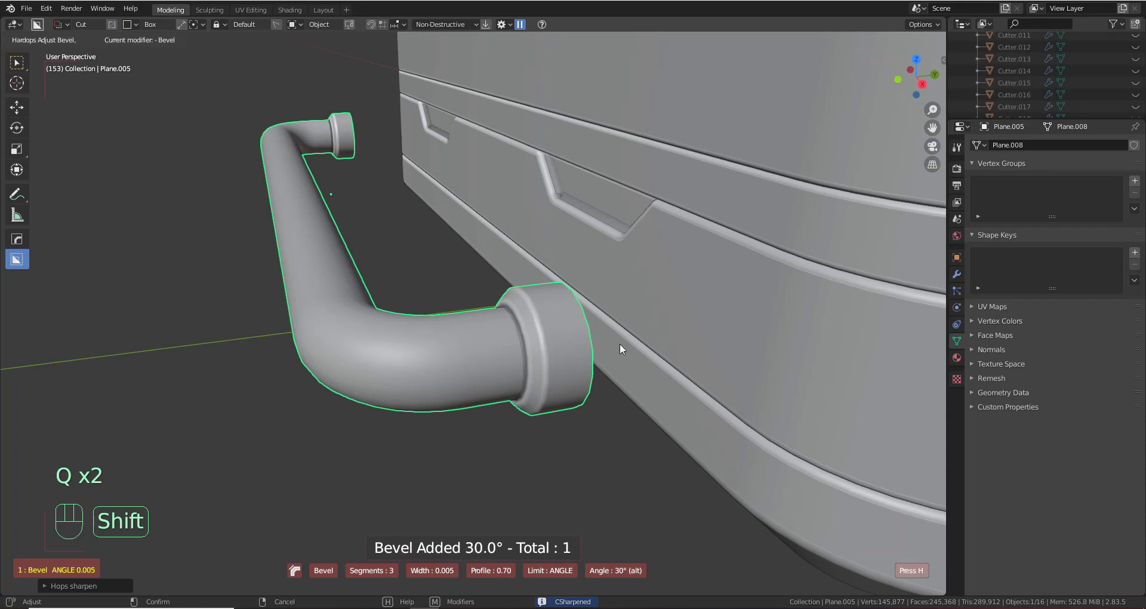
Move the finished handle about 0.3 m along Y so its collars meet the case's end face
scroll(615, 350, down, 5)
shift+middle_drag(615, 350, 554, 360)
key(g)
key(x)
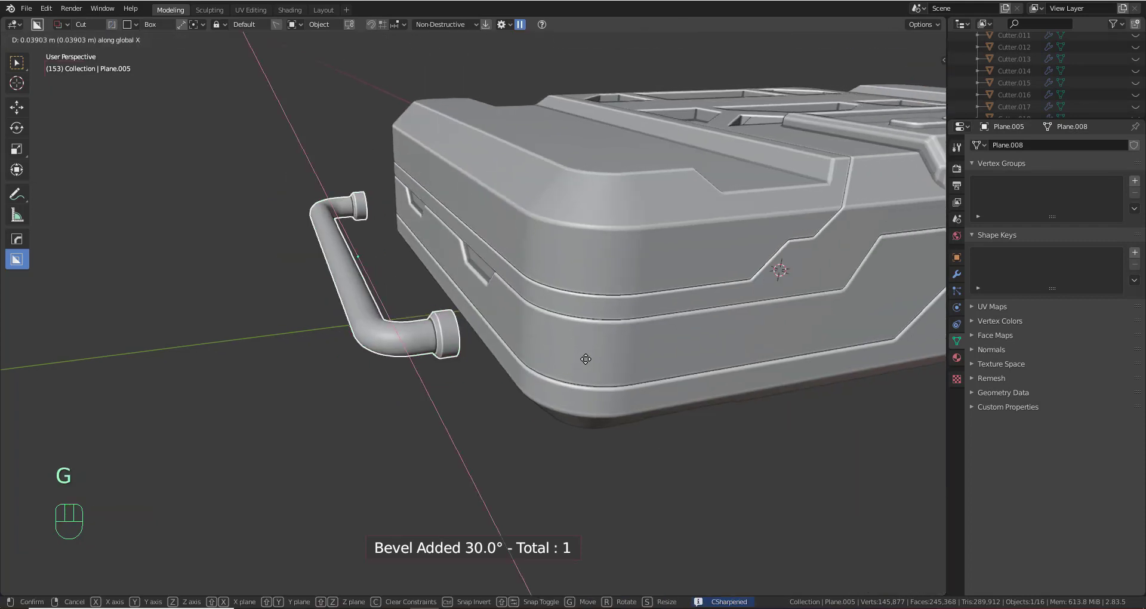
key(y)
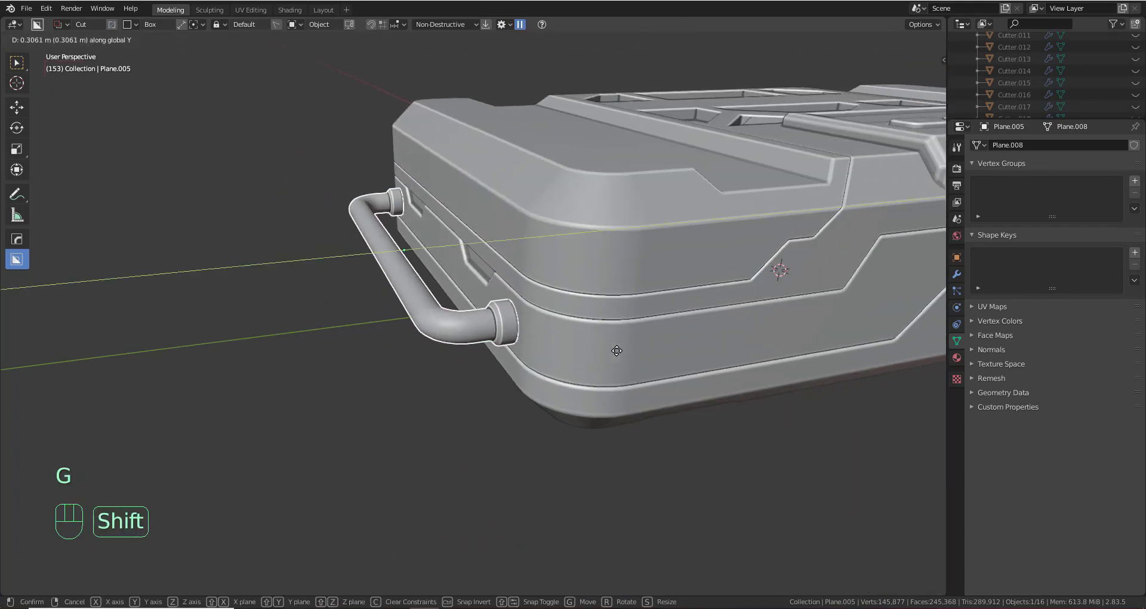
click(601, 339)
middle_drag(601, 338, 457, 368)
scroll(459, 371, down, 5)
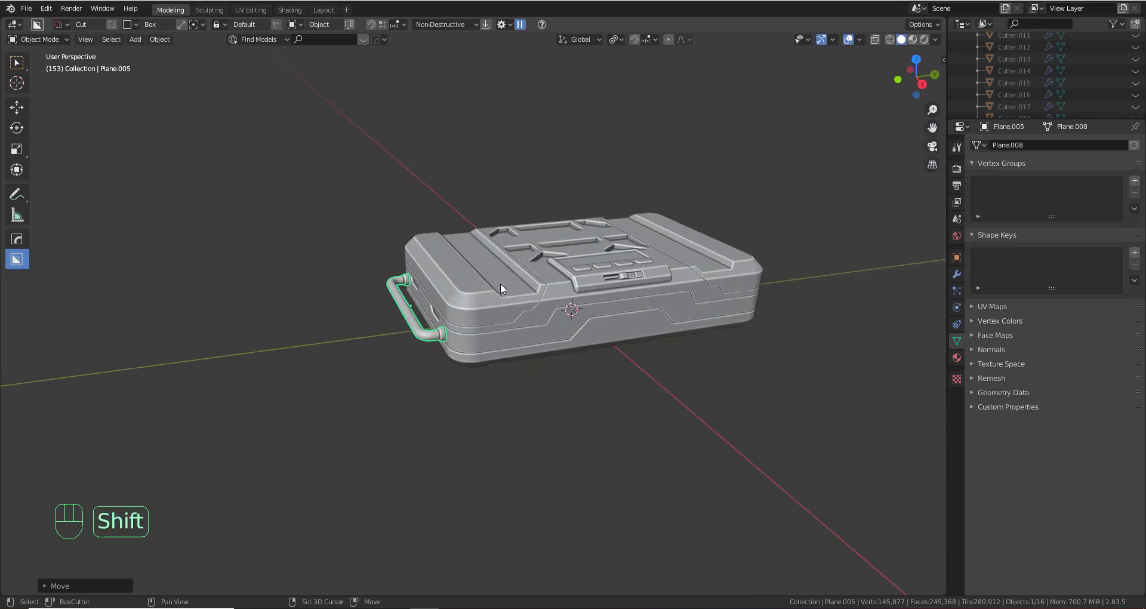
Mirror the handle across Y to the opposite end of the case, using the lid's end panels as mirror object, and save the file
shift+click(500, 282)
mouse_move(500, 282)
middle_down()
mouse_move(529, 320)
mouse_move(491, 291)
middle_up()
key(alt+x)
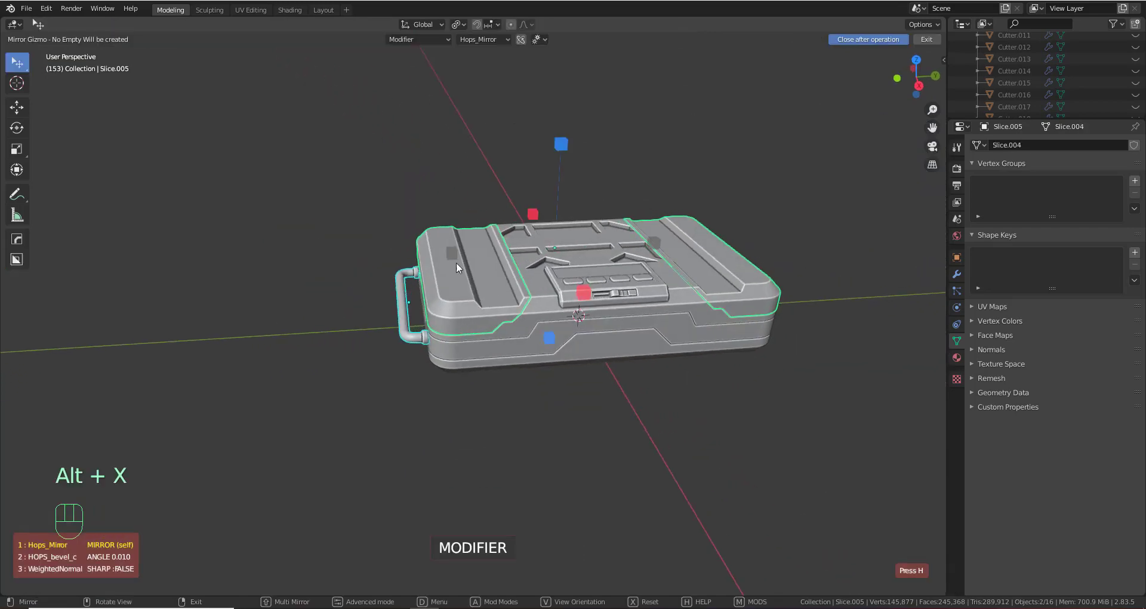
middle_drag(456, 253, 597, 372)
click(530, 345)
key(ctrl+s)
scroll(583, 365, down, 2)
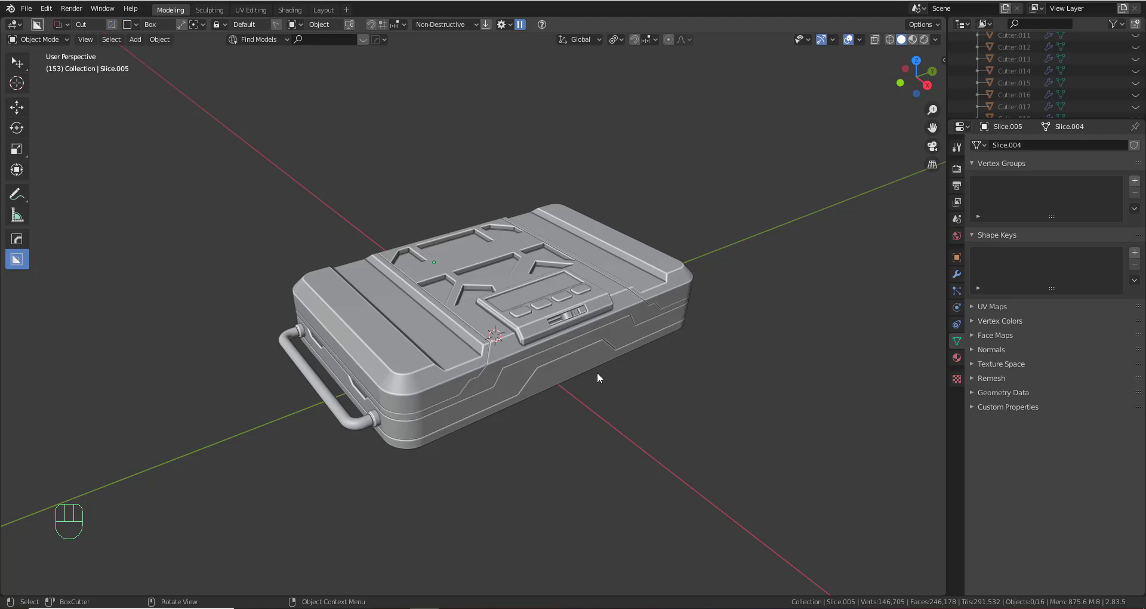
Examine the whole case from the front and the handle end, with the viewport maximized
scroll(595, 373, up, 5)
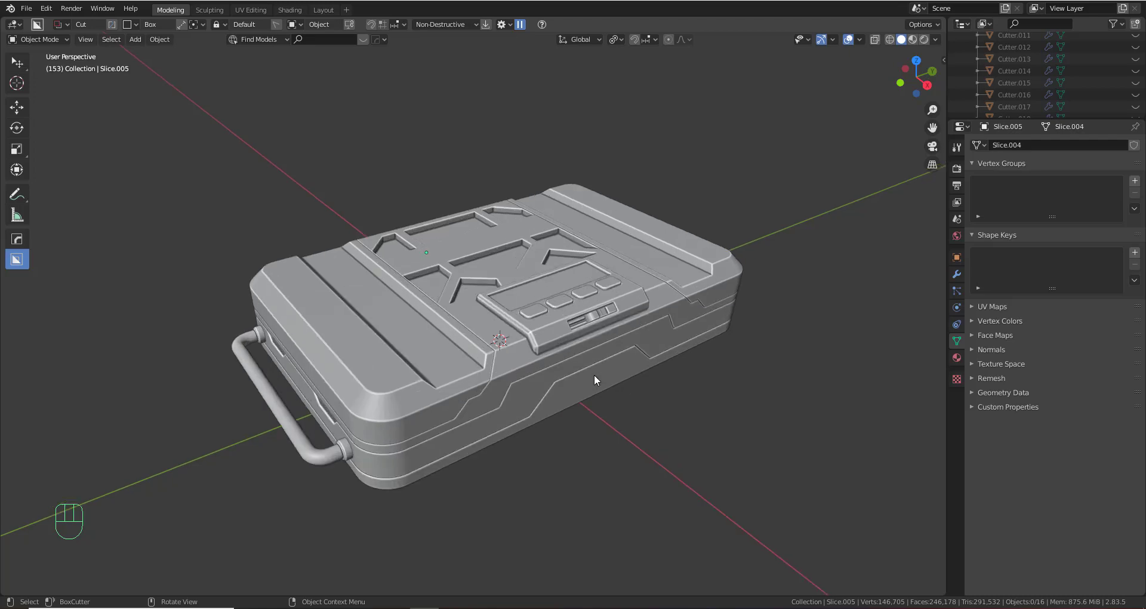
middle_drag(592, 374, 531, 360)
scroll(531, 359, up, 3)
shift+middle_drag(367, 343, 407, 349)
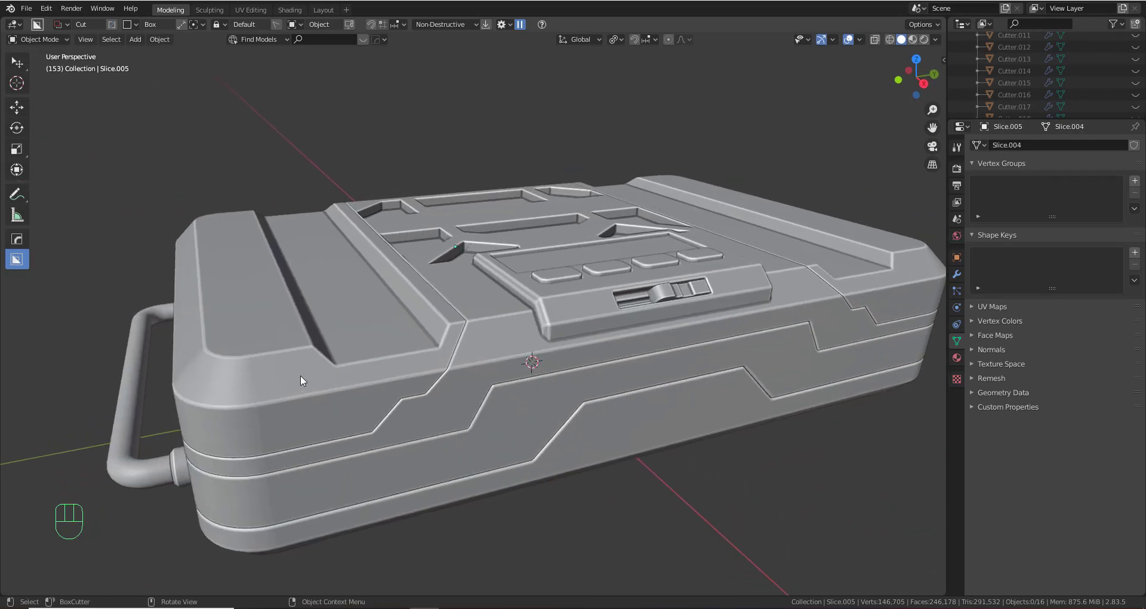
shift+middle_drag(300, 375, 368, 385)
scroll(367, 386, down, 2)
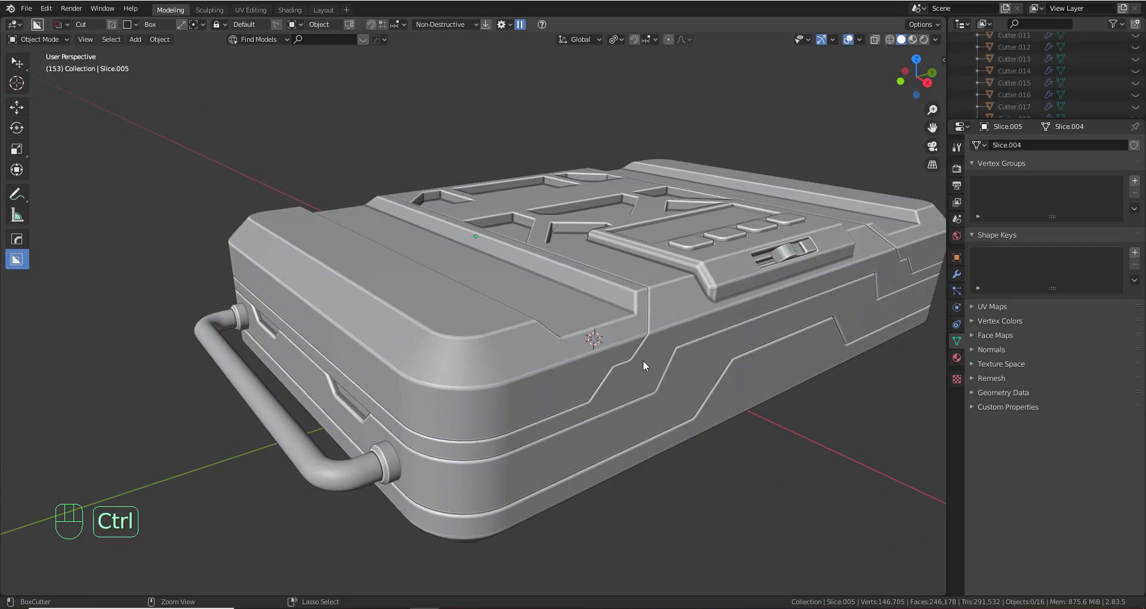
key(ctrl+space)
shift+middle_drag(654, 360, 535, 388)
Parent the lid's end panels, keypad buttons and slider to the main lid with Object (Keep Transform)
click(477, 375)
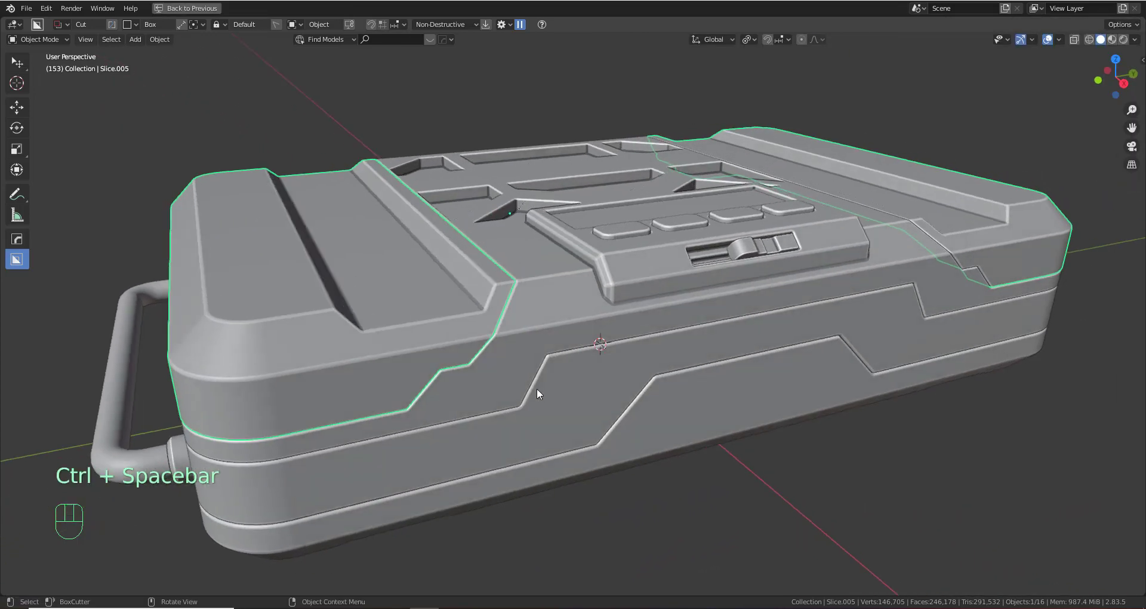
shift+click(520, 349)
shift+middle_drag(519, 349, 557, 335)
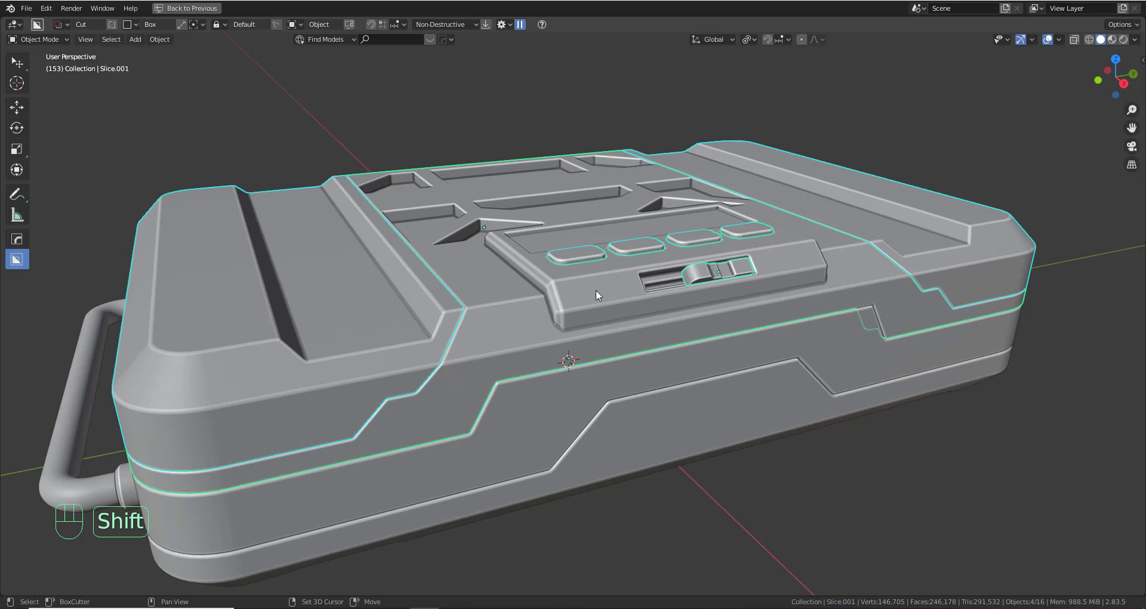
scroll(595, 289, down, 1)
click(606, 328)
key(g)
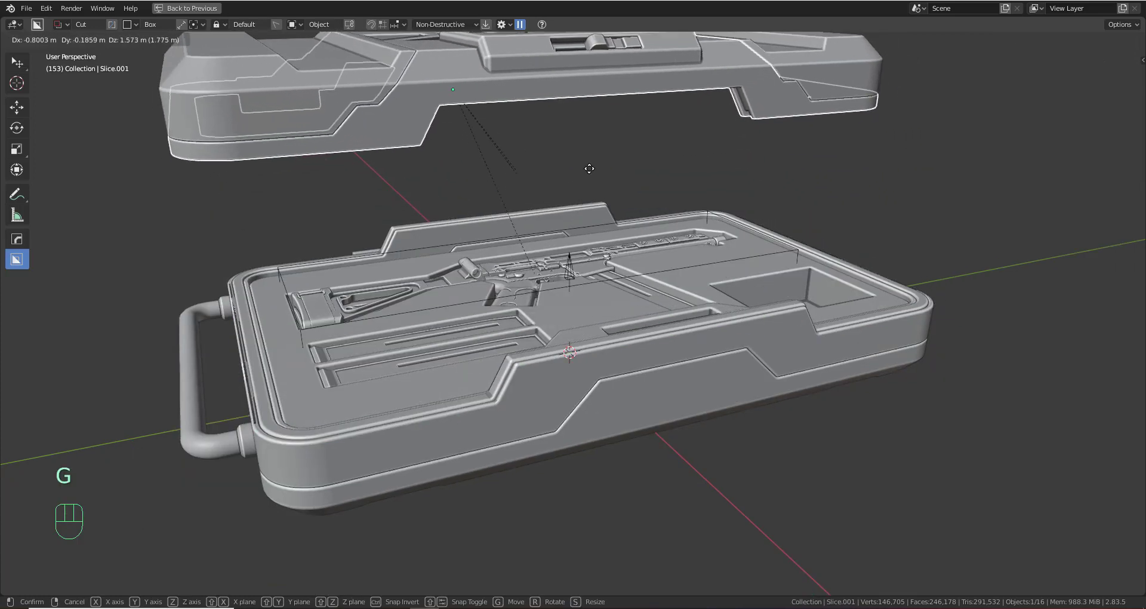
right_click(591, 168)
middle_drag(646, 245, 722, 272)
shift+middle_drag(722, 271, 680, 240)
key(ctrl+p)
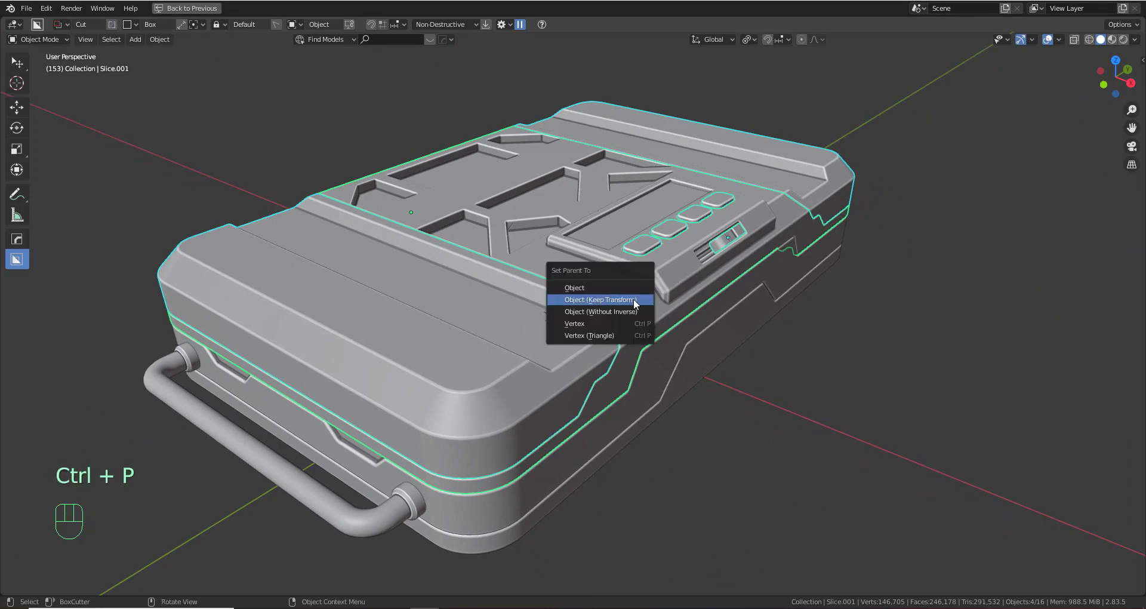
click(633, 299)
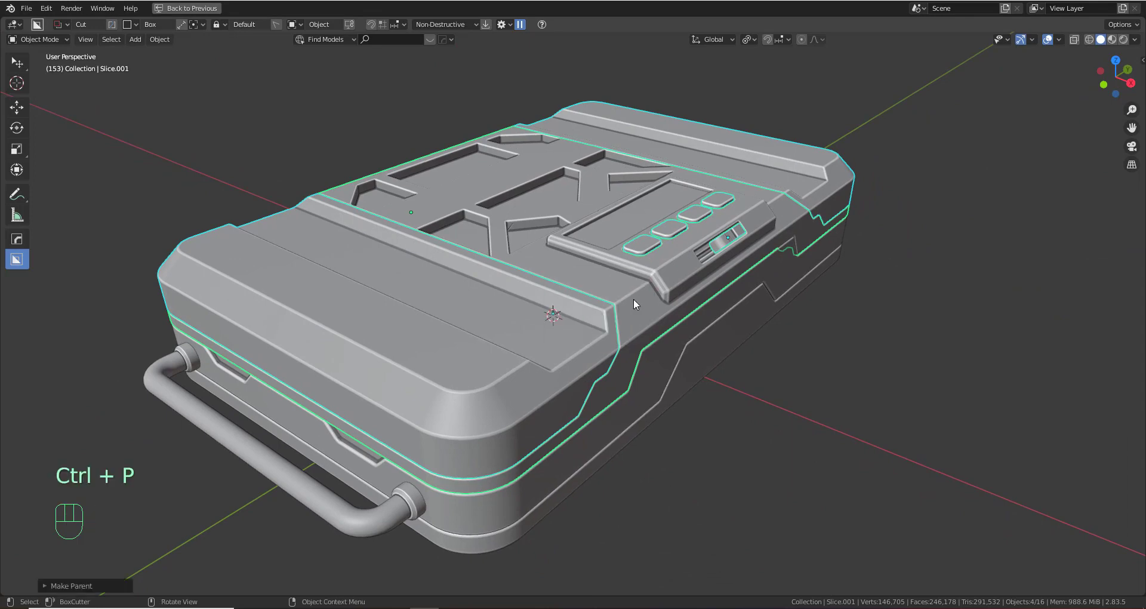
Test-rotate the main lid on its own to check that the parented parts follow it
scroll(633, 298, down, 5)
middle_drag(632, 298, 668, 296)
click(604, 307)
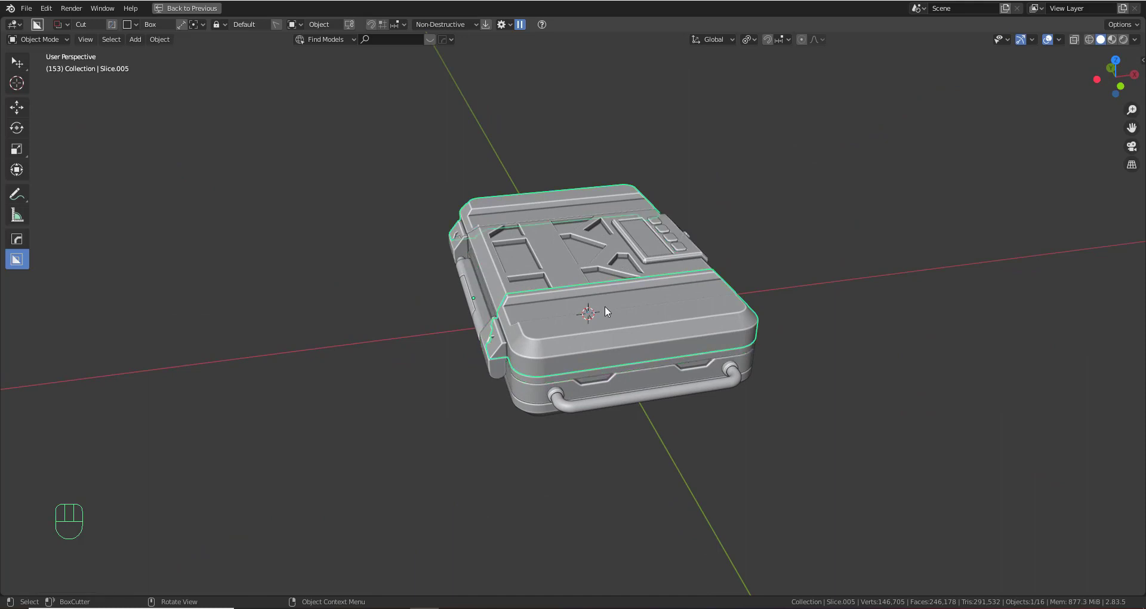
click(494, 280)
middle_drag(492, 281, 563, 298)
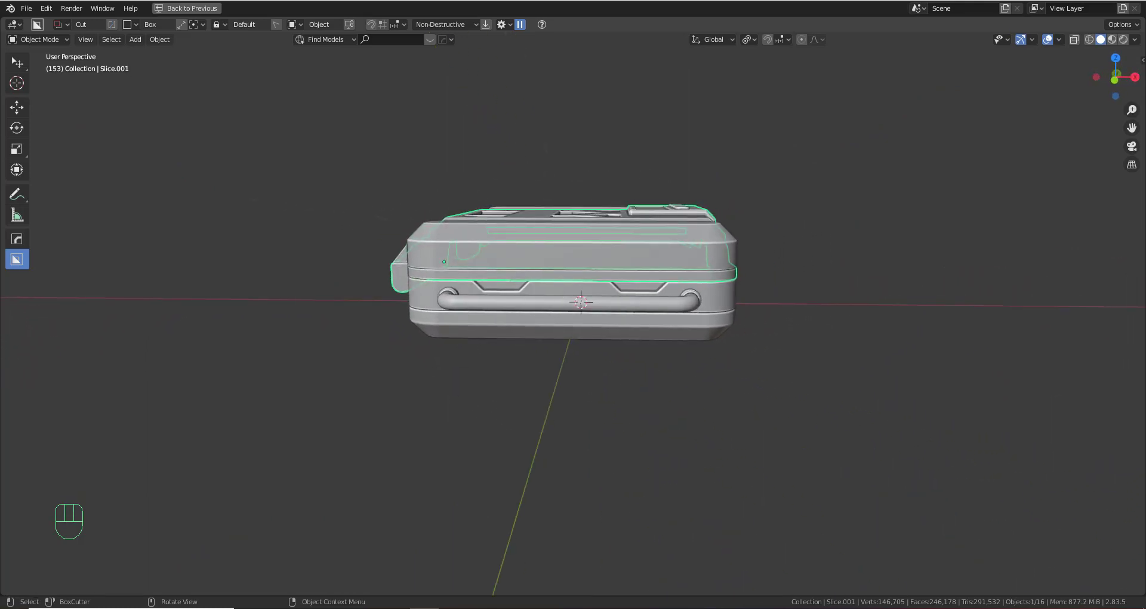
key(r)
right_click(580, 53)
Restore the normal window layout and apply the handle's Hops_Mirror modifier, keeping its Bevel modifier live
middle_drag(746, 255, 367, 410)
click(345, 398)
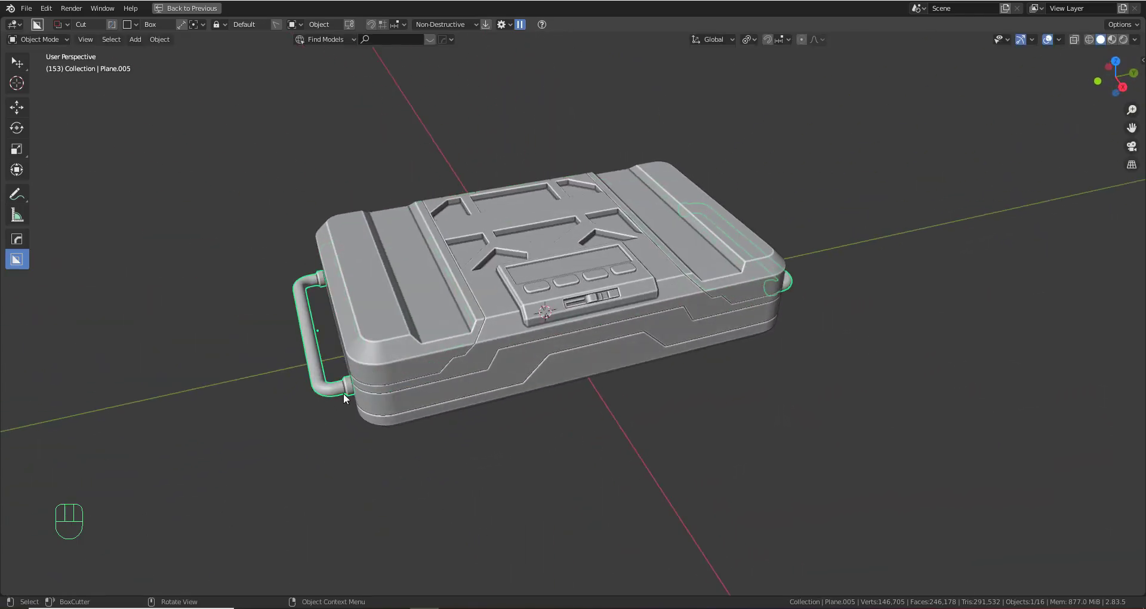
key(ctrl+space)
click(953, 276)
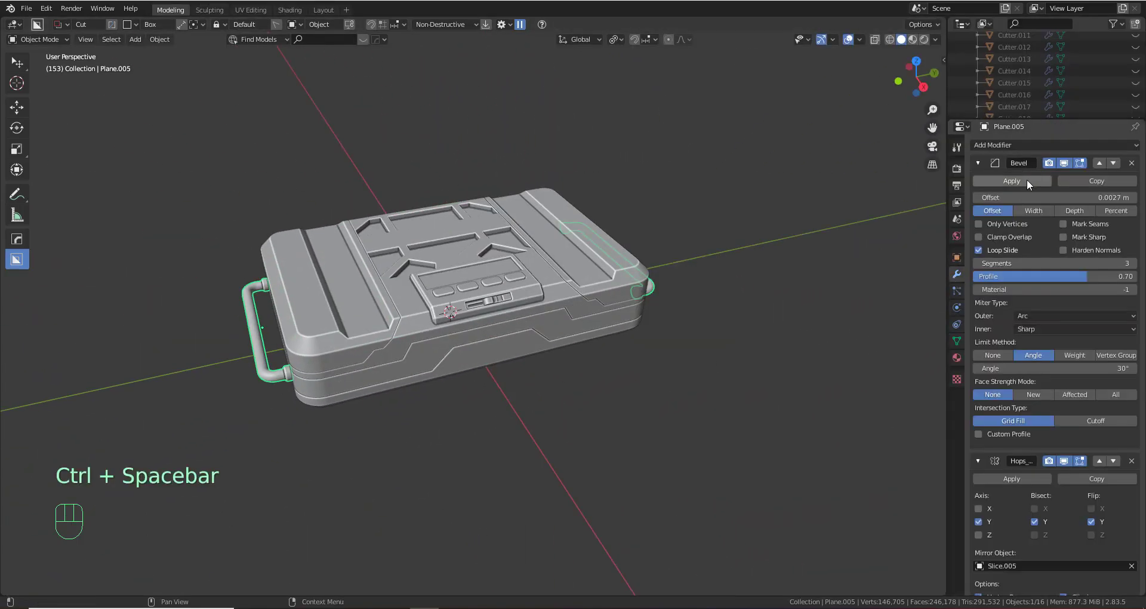
click(1009, 478)
click(657, 378)
scroll(680, 376, up, 2)
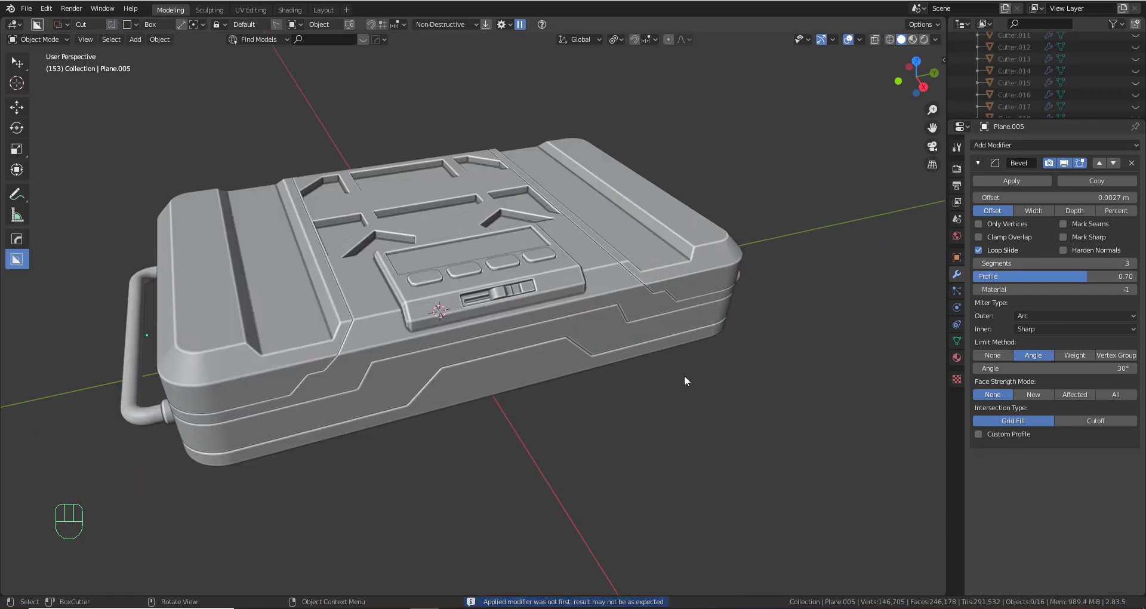
Select the main lid and switch to the Layout workspace with a taller timeline
middle_drag(684, 380, 799, 368)
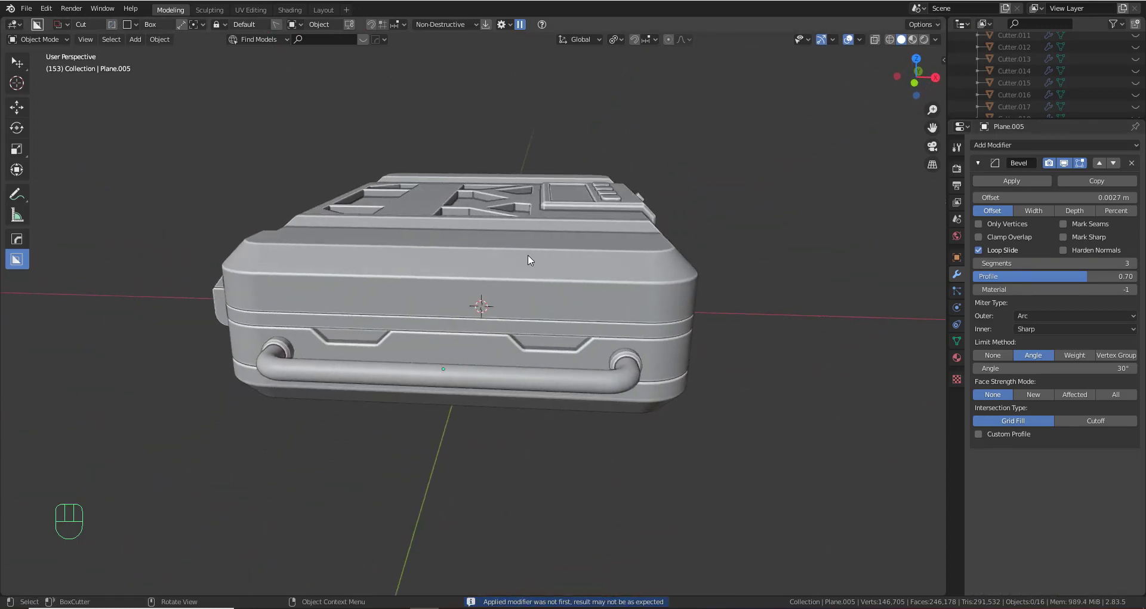
middle_drag(527, 254, 495, 238)
click(481, 238)
scroll(619, 345, down, 3)
mouse_move(619, 345)
middle_down()
mouse_move(570, 335)
mouse_move(618, 363)
middle_up()
click(323, 10)
scroll(474, 275, up, 4)
middle_drag(474, 275, 430, 334)
drag(363, 550, 365, 530)
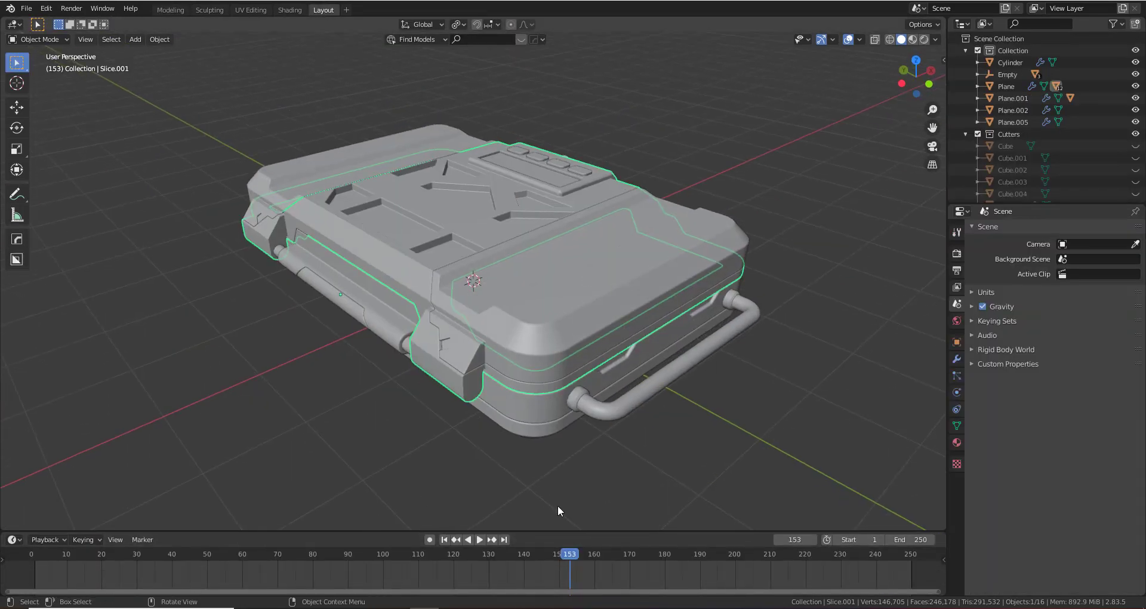
Insert a Rotation keyframe for the closed lid at frame 15
click(448, 540)
middle_drag(512, 484, 493, 437)
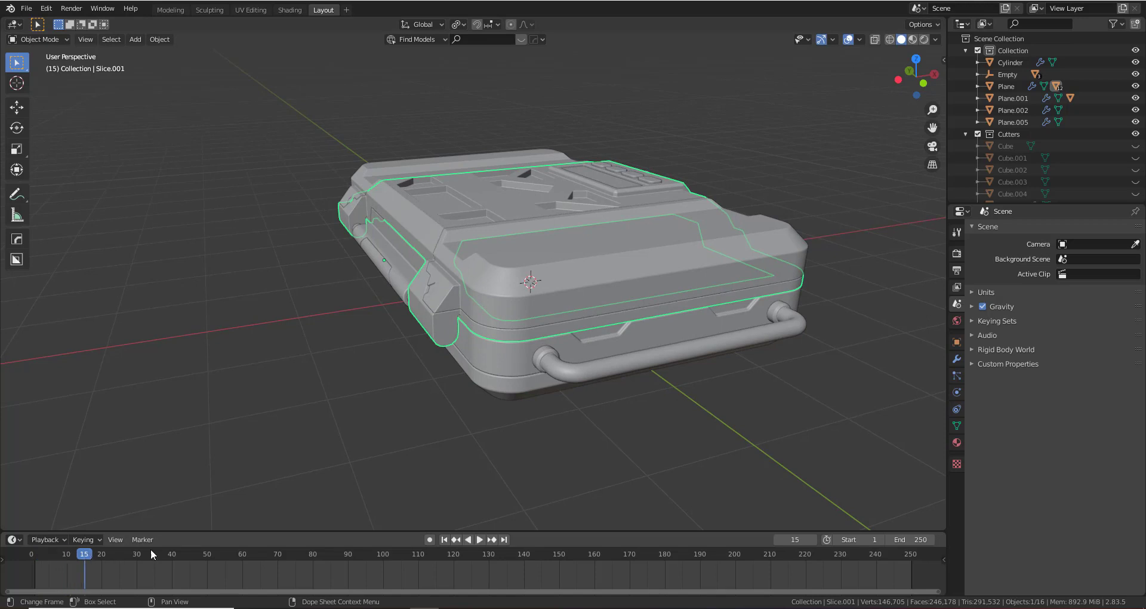
key(i)
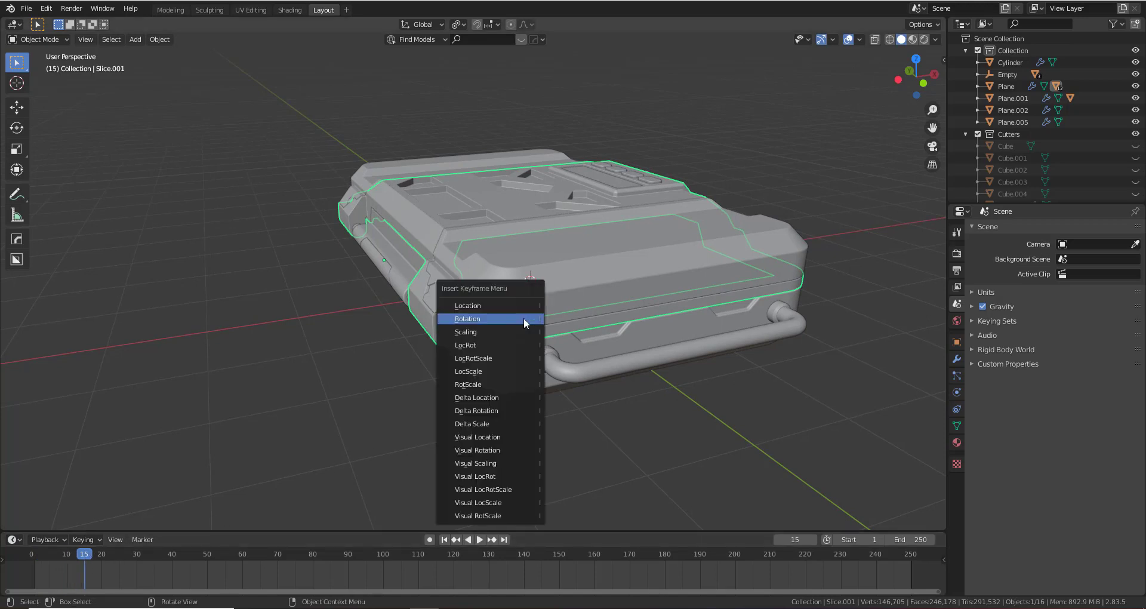
click(524, 317)
At frame 90, rotate the lid open by about -128° around global Y and insert a Rotation keyframe
middle_drag(523, 318, 596, 357)
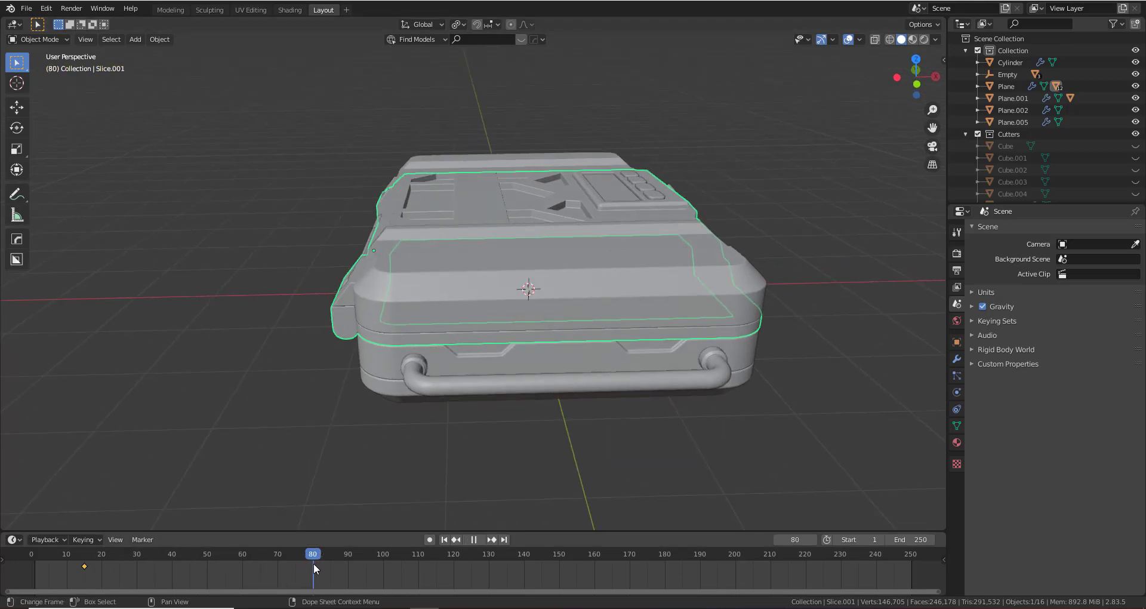
key(space)
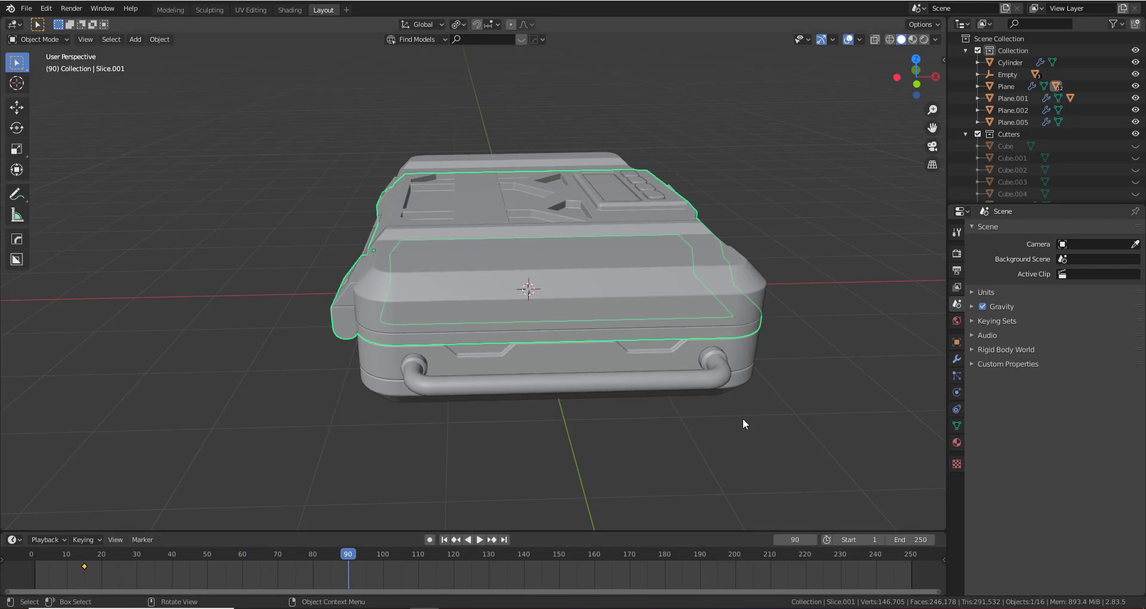
key(r)
key(y)
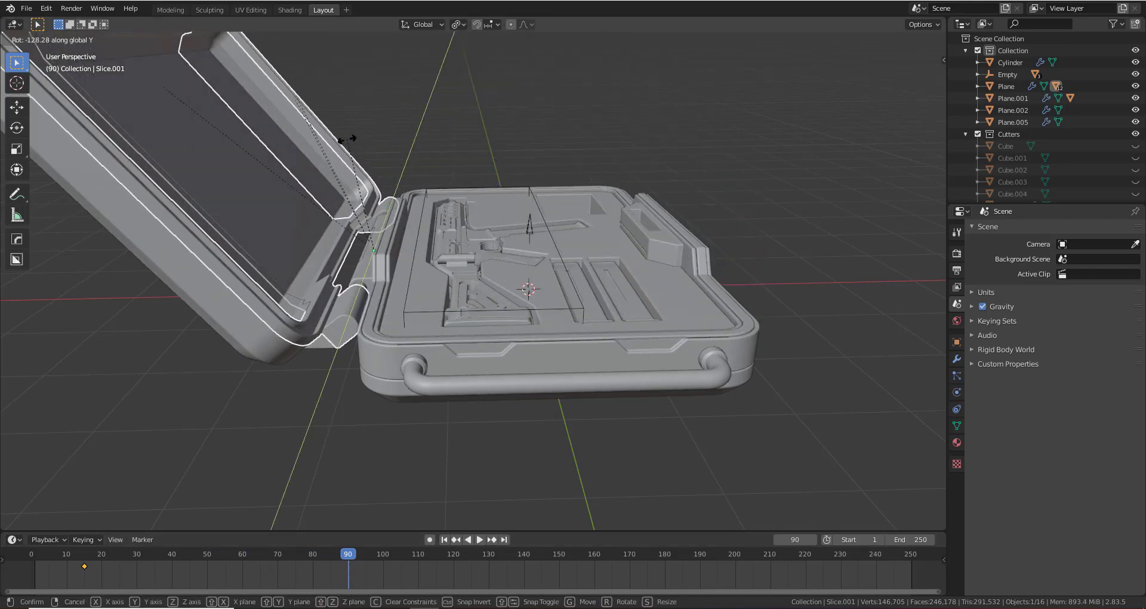
click(348, 140)
key(i)
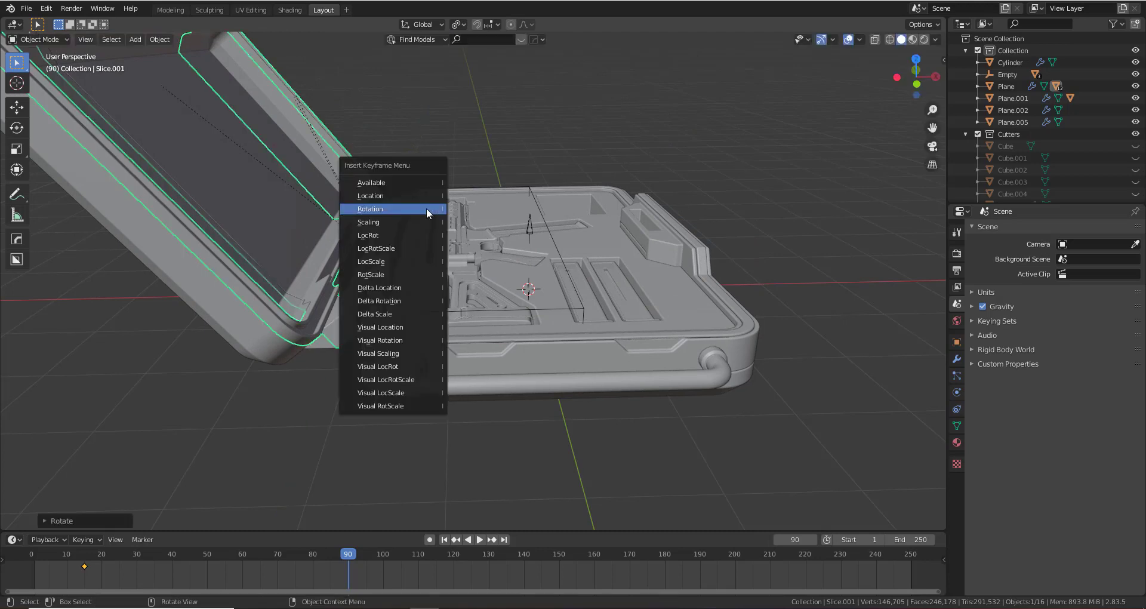
click(426, 208)
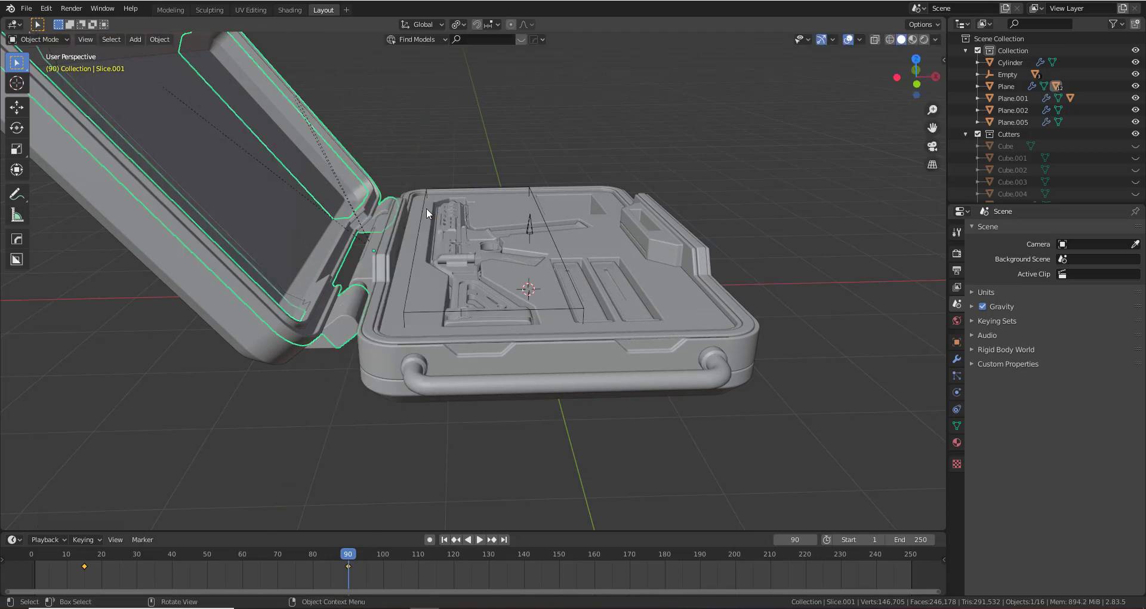
Advance to frame 150 and rotate the lid back closed by about 130° around global Y
key(space)
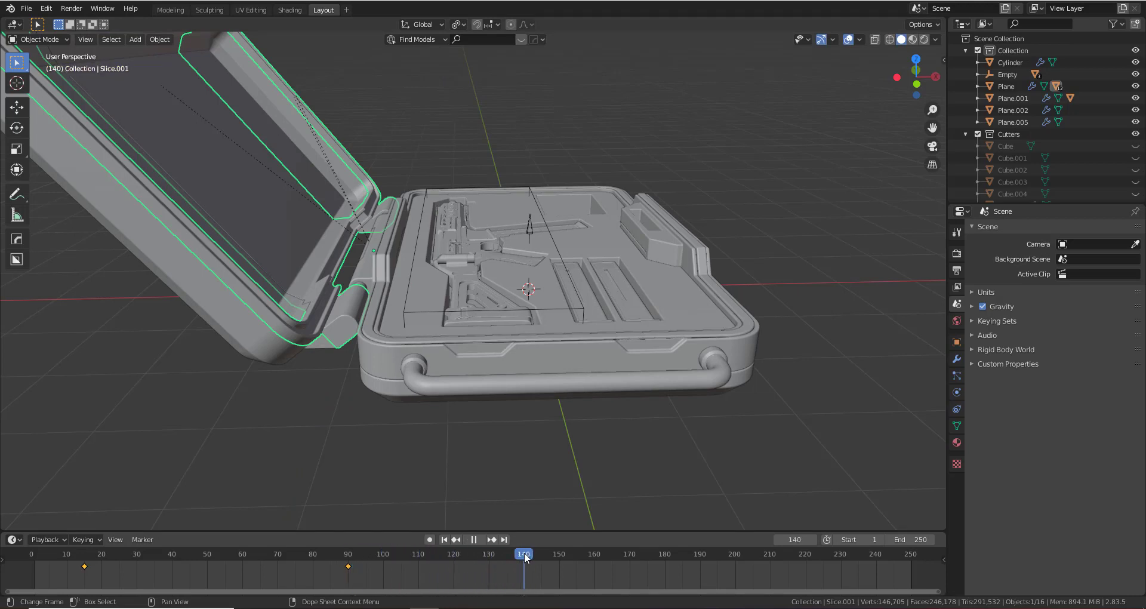
key(space)
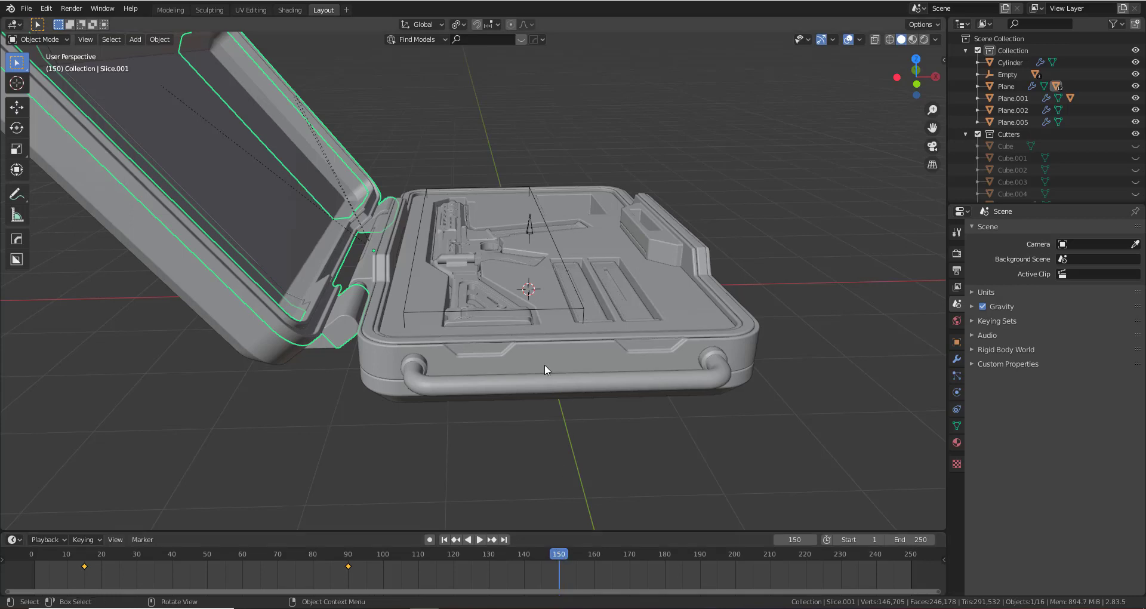
key(r)
key(y)
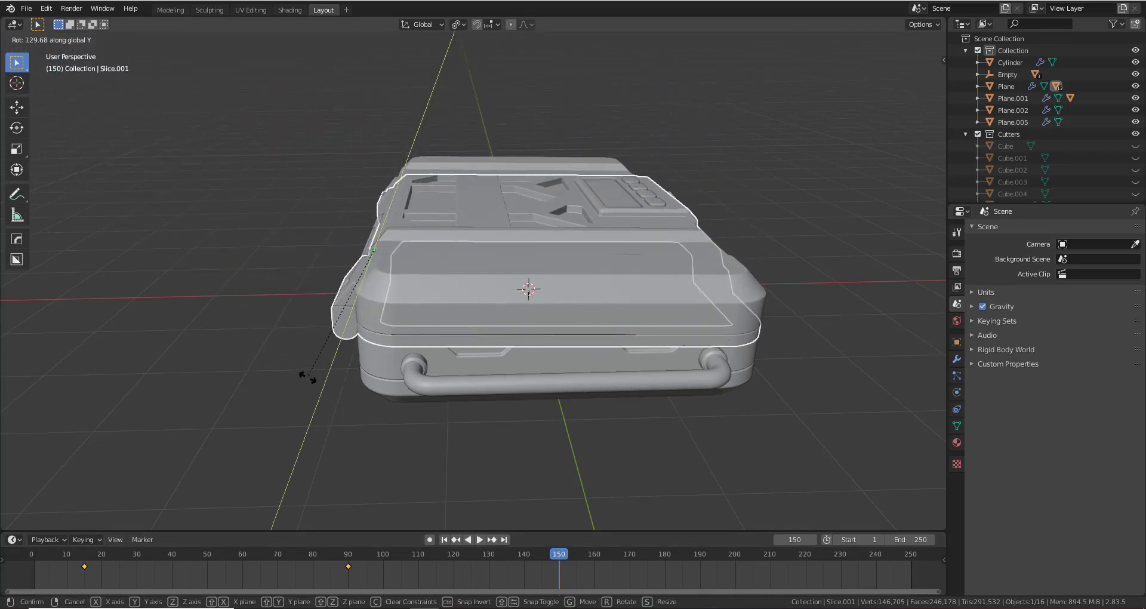
click(325, 478)
Check the lid's seam alignment in front view and insert a Rotation keyframe for the lid at frame 150
click(915, 84)
scroll(630, 273, up, 3)
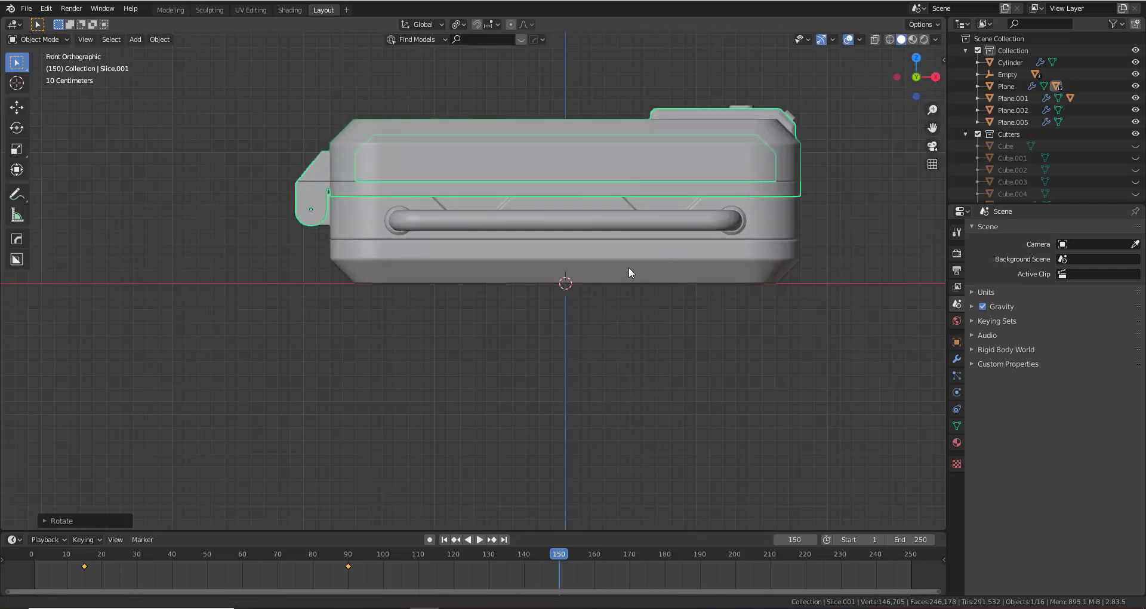
scroll(629, 272, up, 8)
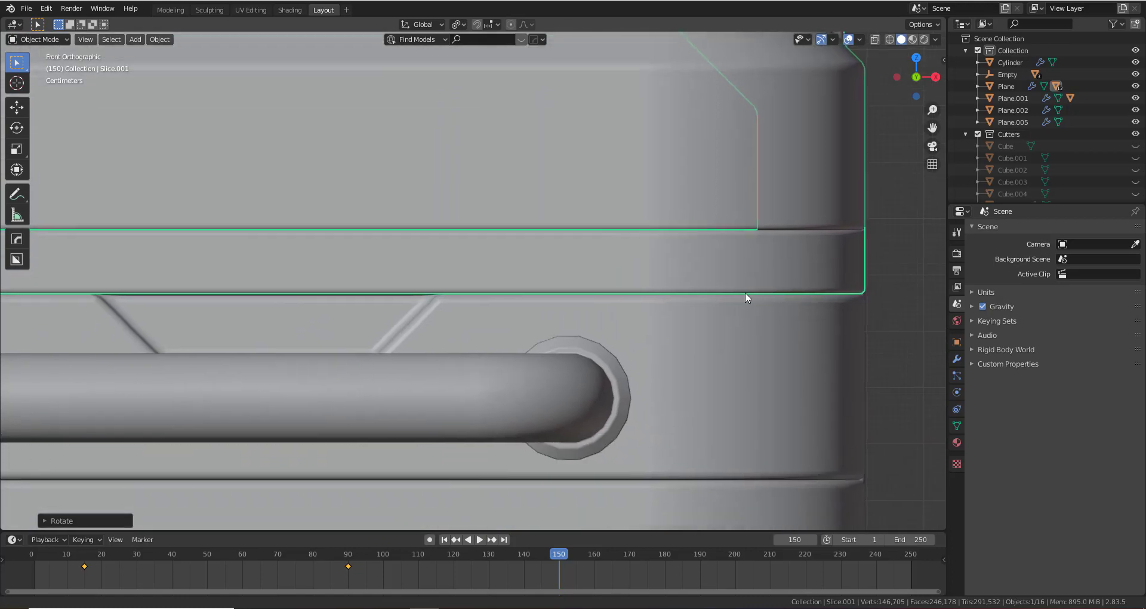
shift+middle_drag(548, 423, 593, 389)
key(i)
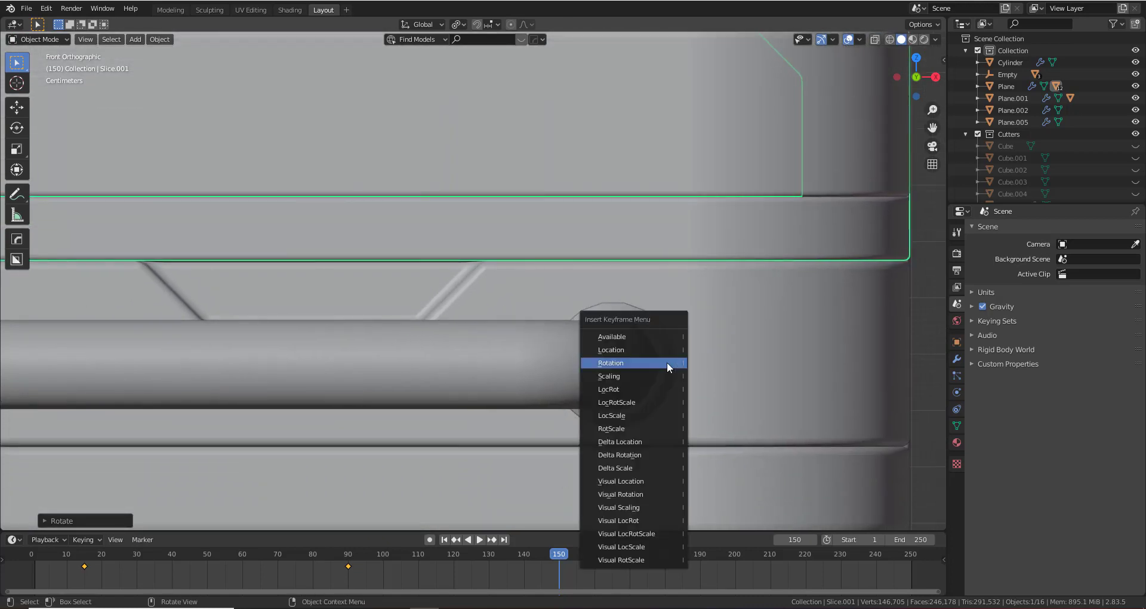
click(667, 362)
scroll(668, 362, down, 8)
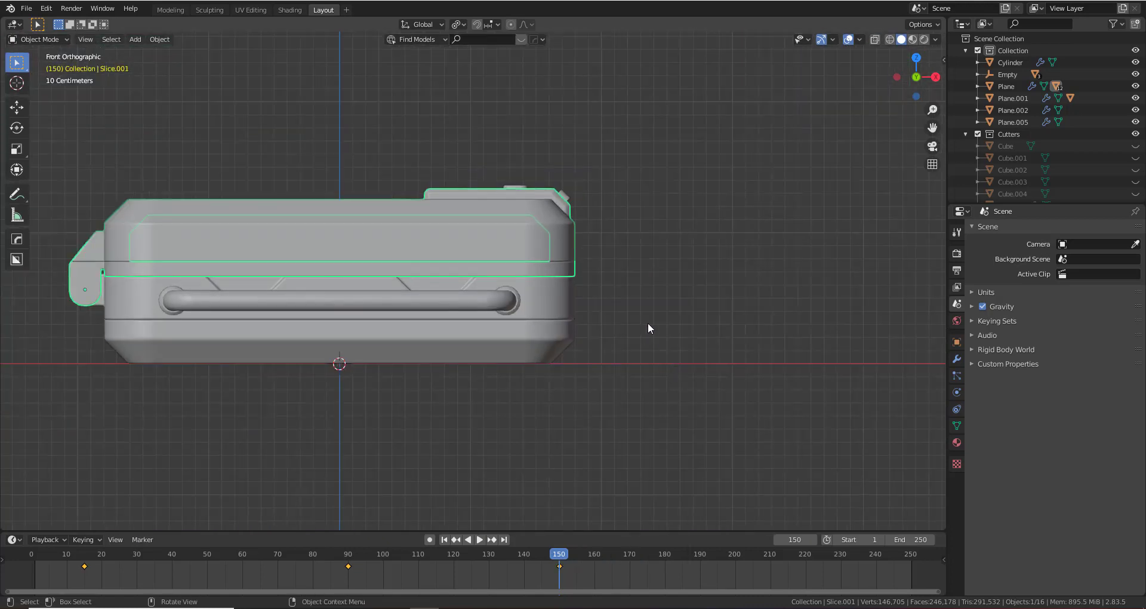
Play the lid's opening and closing animation from the first frame, viewing it from several angles, and stop playback
click(444, 539)
key(space)
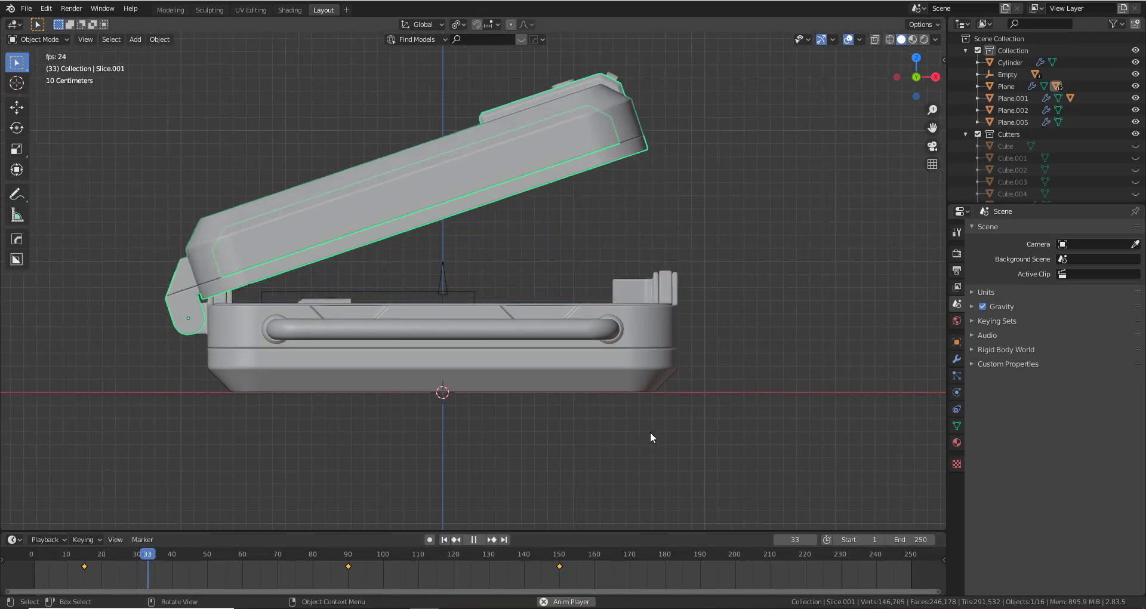
middle_drag(650, 432, 643, 381)
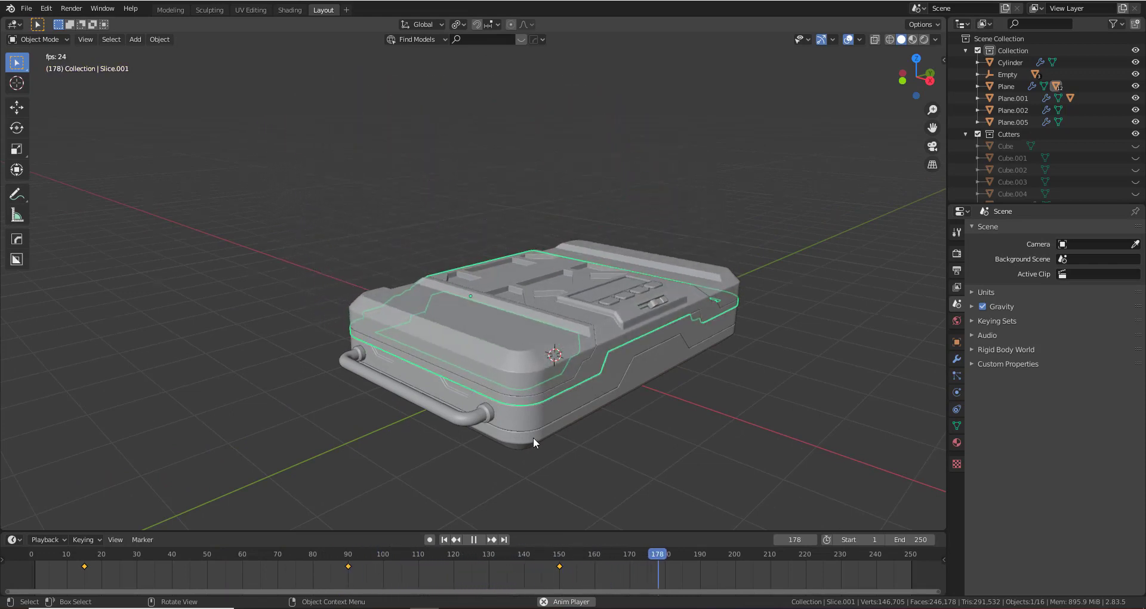
click(474, 540)
scroll(529, 497, up, 2)
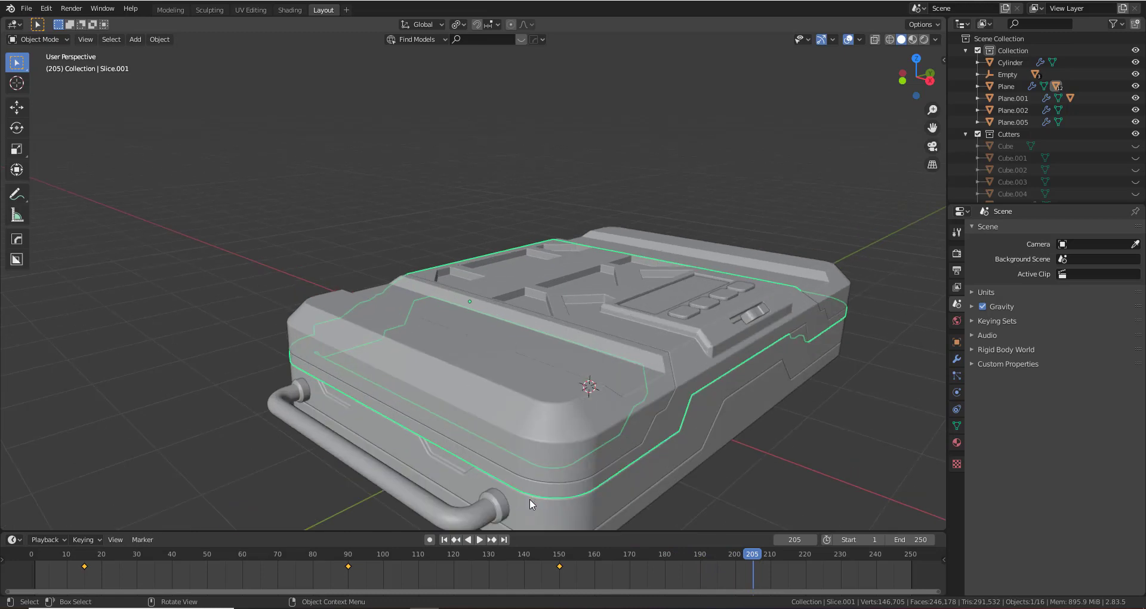
middle_drag(529, 499, 546, 503)
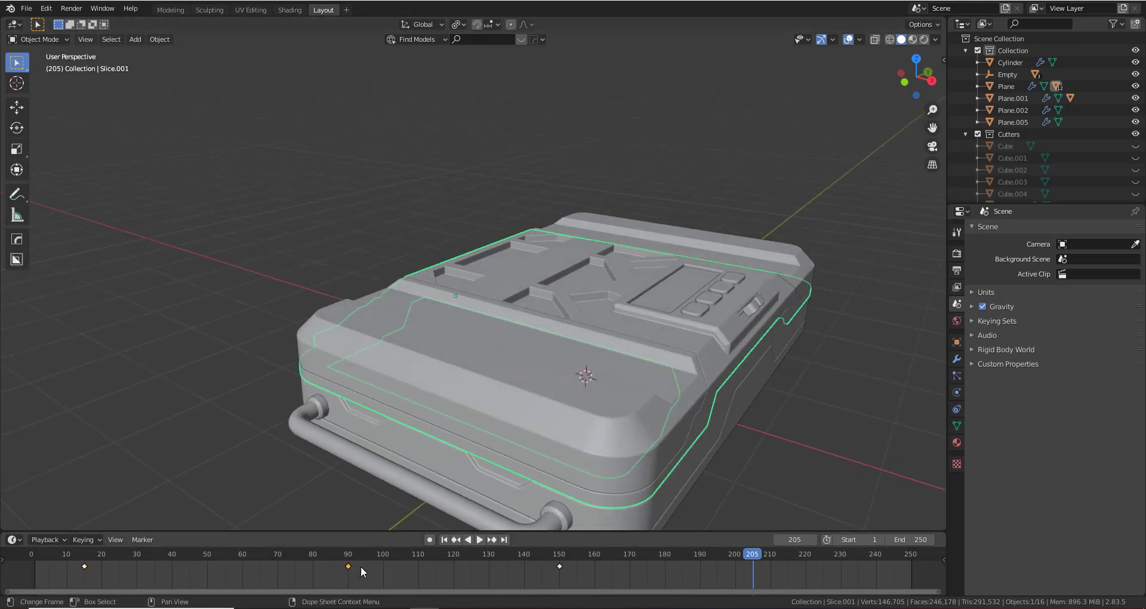
Move the lid's closing keyframe from frame 150 to frame 200 in the timeline
middle_drag(558, 567, 508, 567)
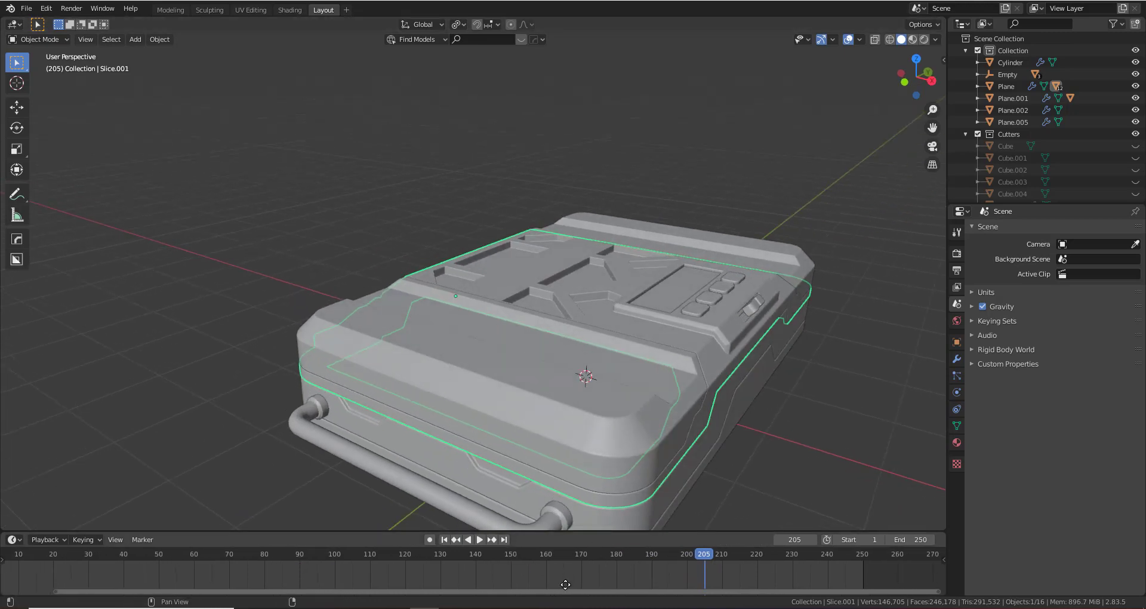
scroll(557, 569, down, 3)
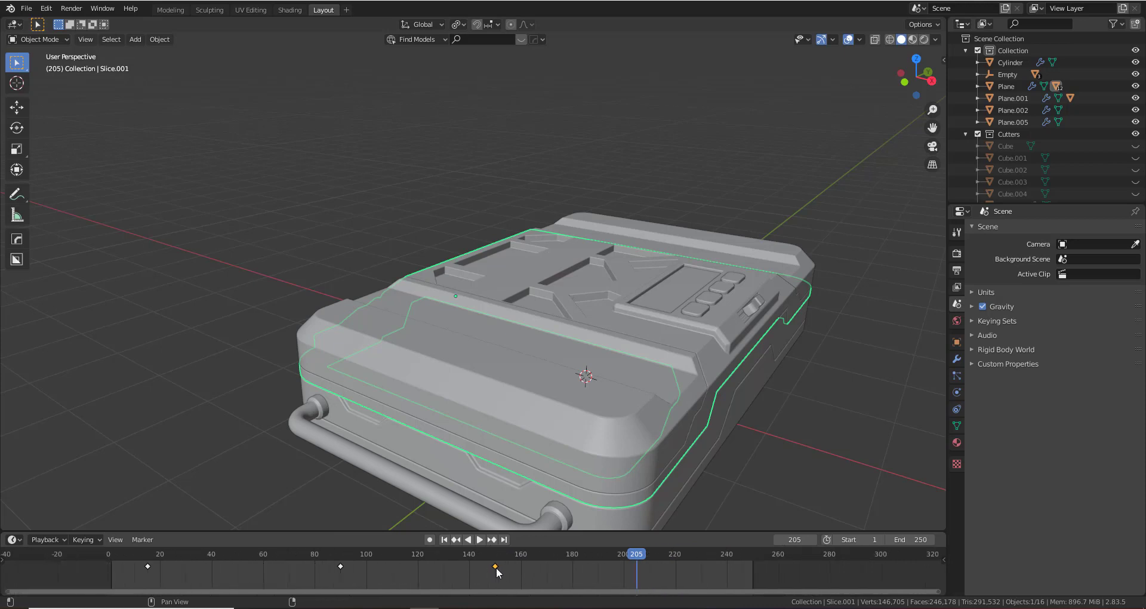
drag(492, 564, 544, 565)
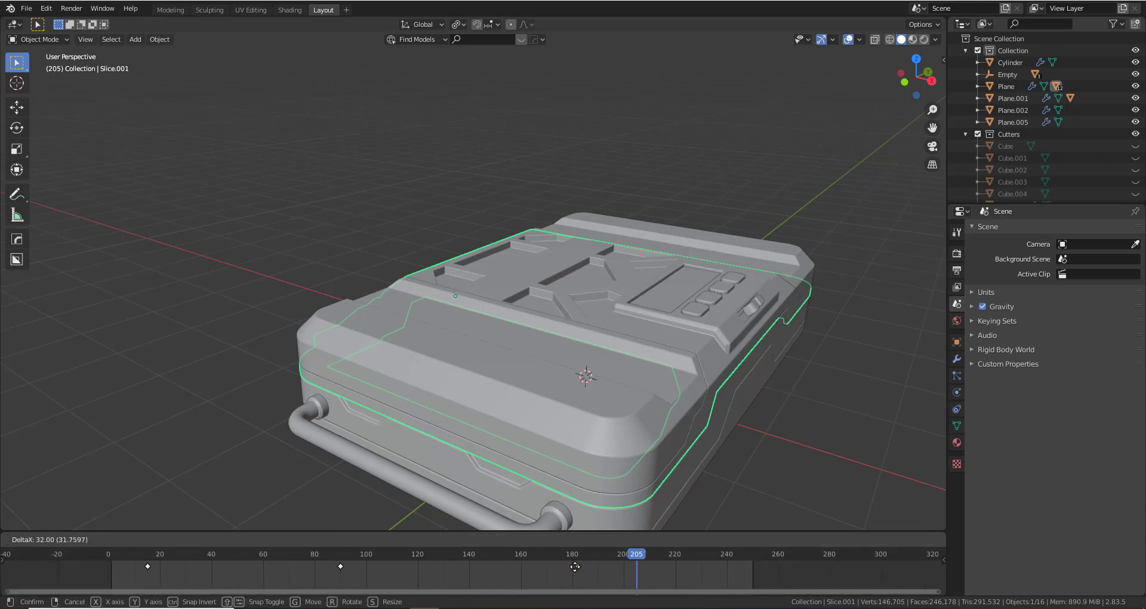
drag(623, 574, 623, 574)
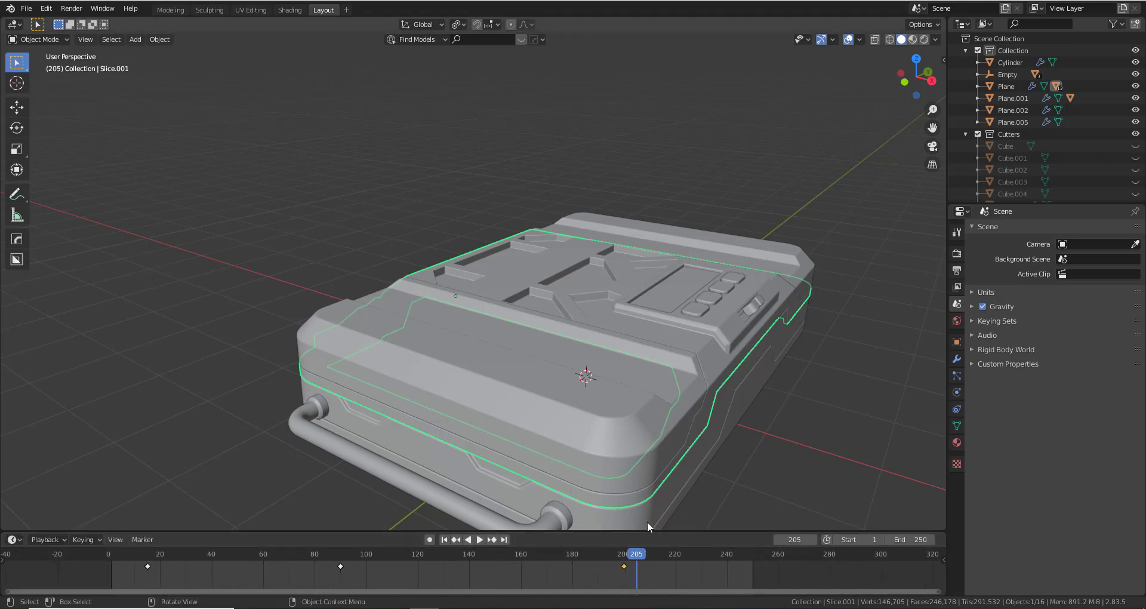
Play the slowed lid animation from the first frame, viewing the case from several angles, and stop playback
click(444, 539)
click(473, 539)
scroll(535, 346, down, 5)
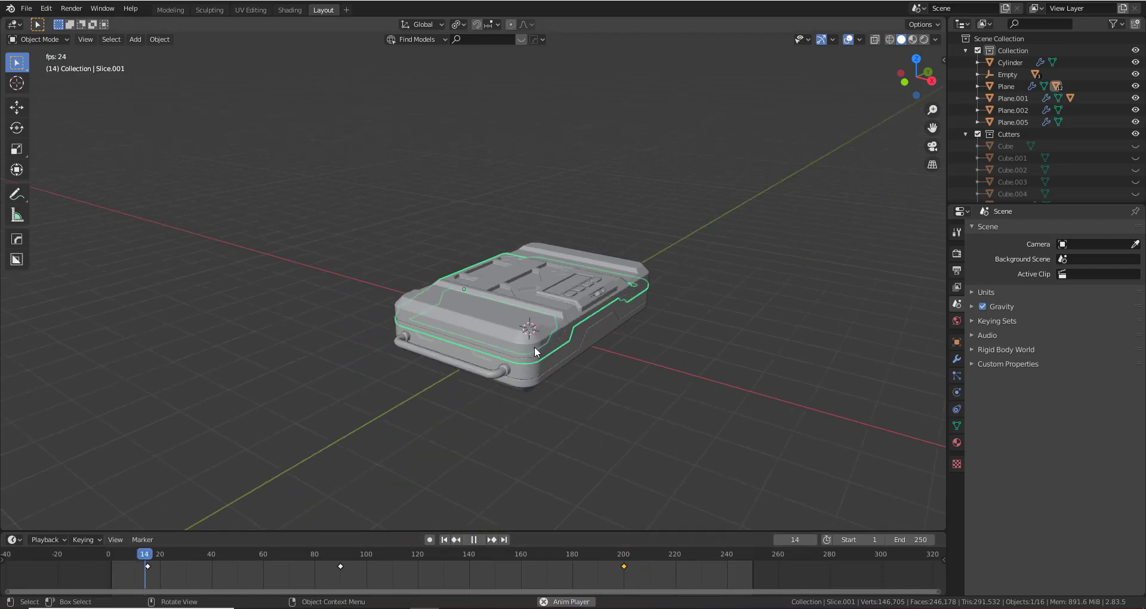
middle_drag(569, 339, 478, 352)
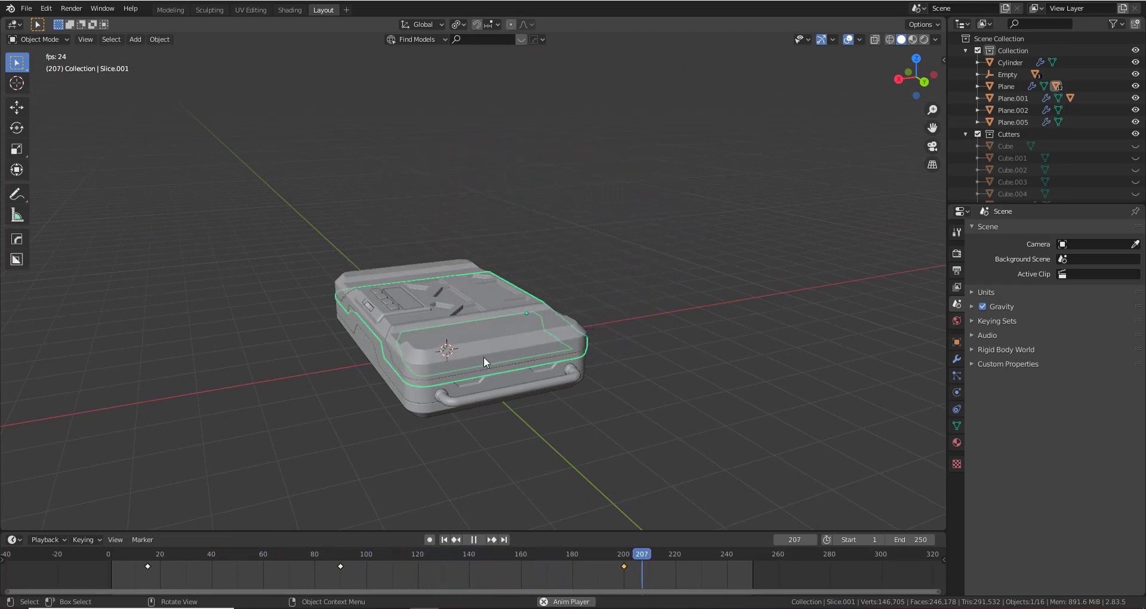
middle_drag(484, 356, 554, 413)
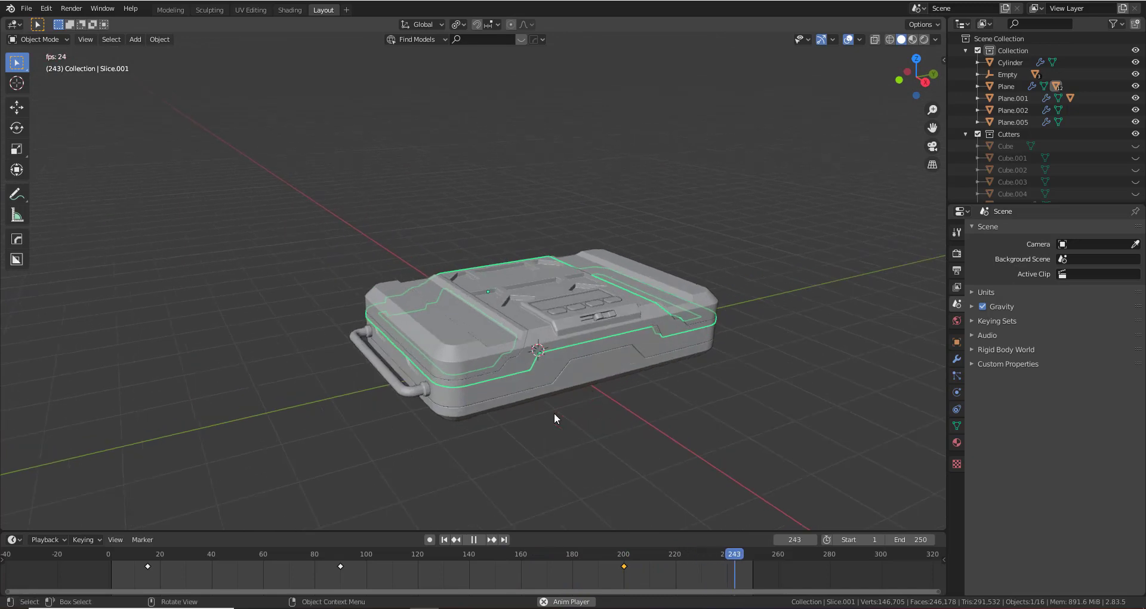
click(471, 542)
Select all parts of the case and add a unique blank Principled material to each object with HardOps
middle_drag(571, 405, 584, 270)
scroll(580, 314, down, 2)
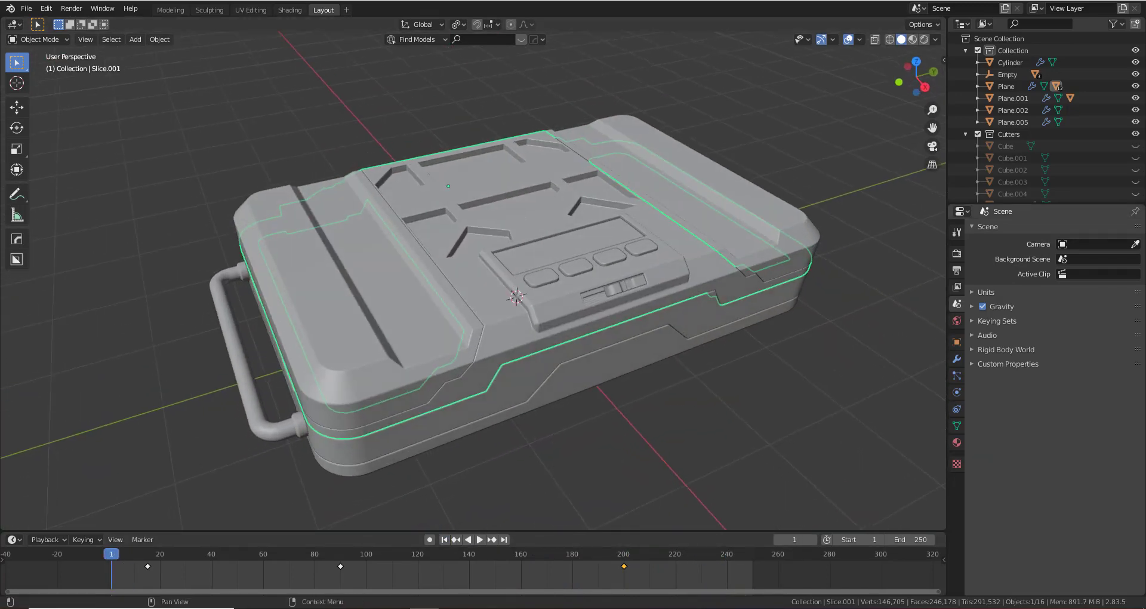
middle_drag(769, 263, 695, 263)
scroll(636, 259, down, 2)
key(a)
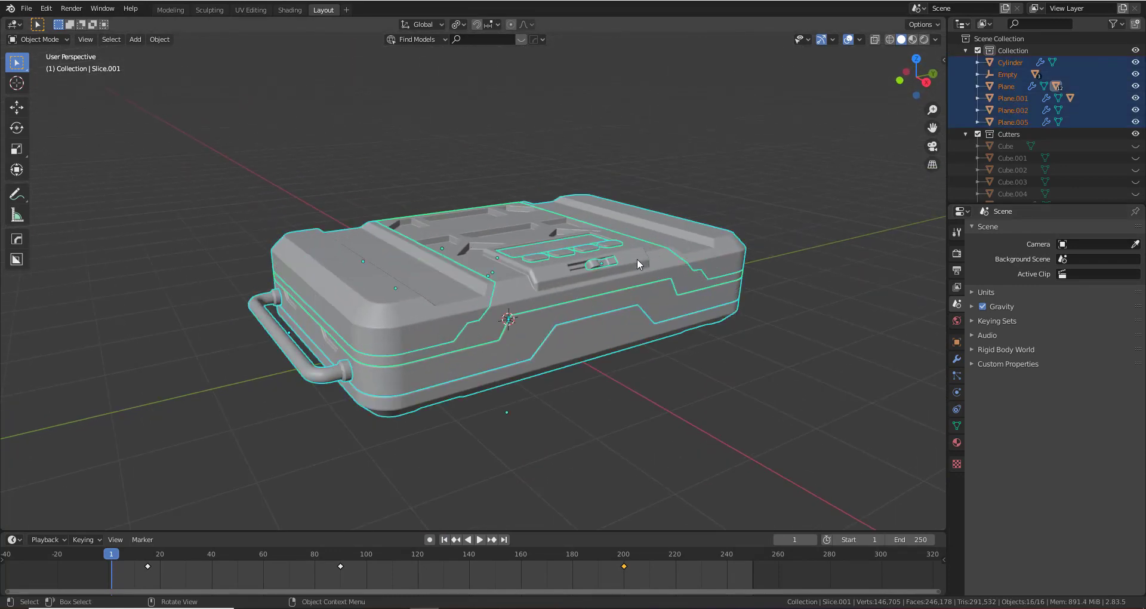
key(q)
mouse_move(610, 341)
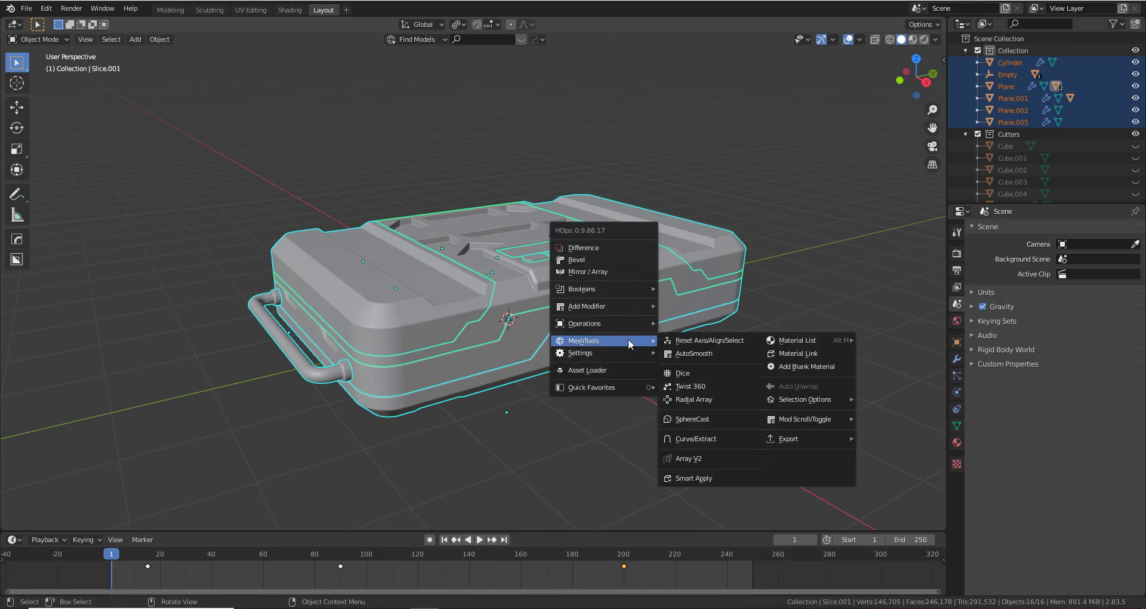
mouse_move(819, 342)
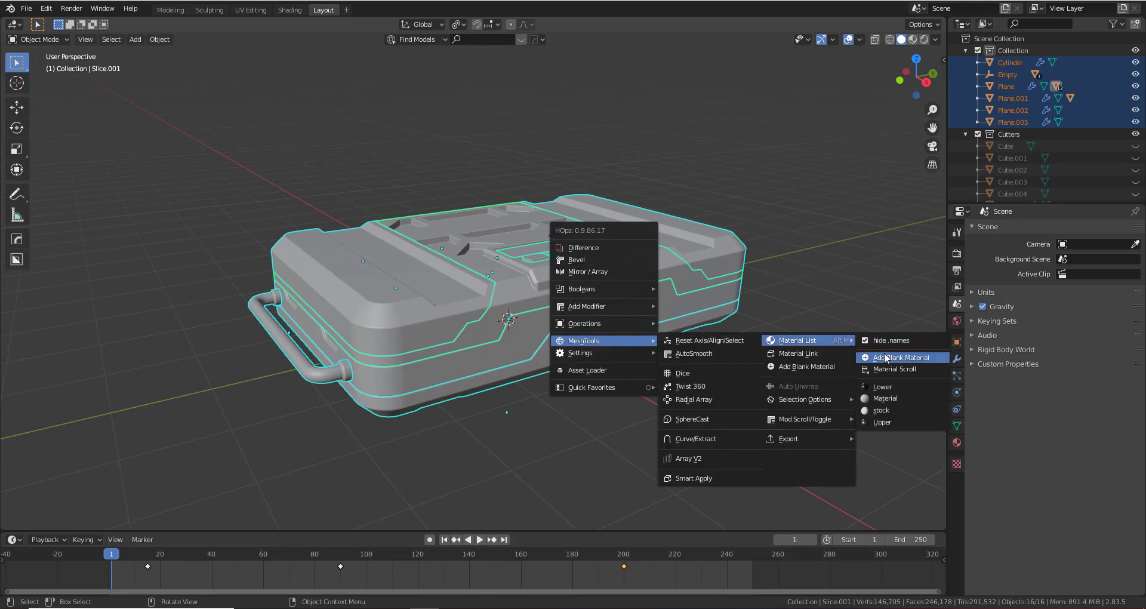
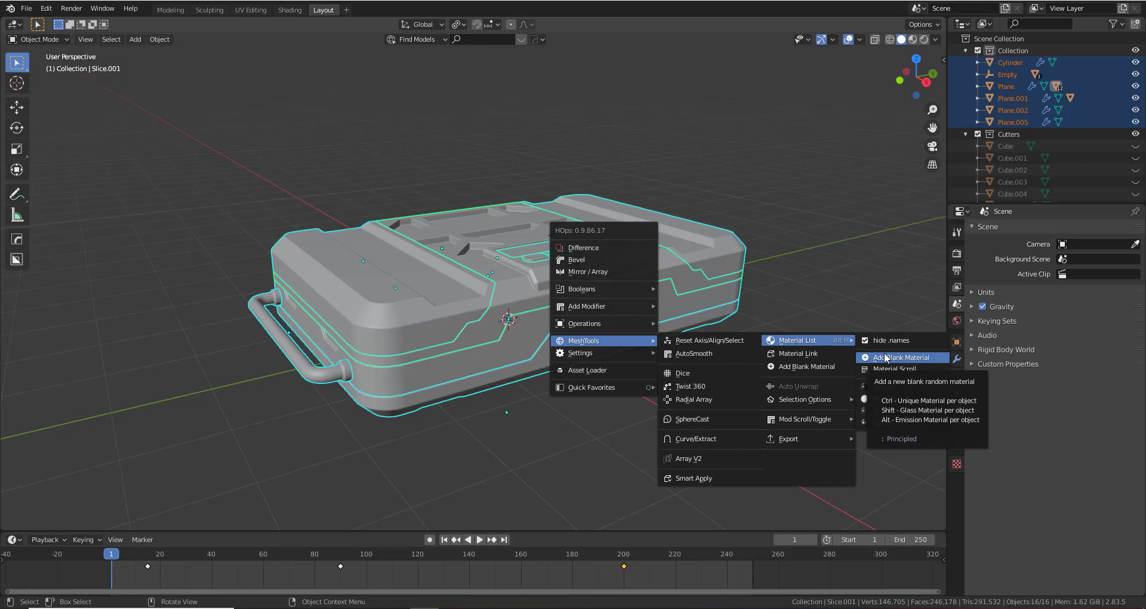
ctrl+click(885, 357)
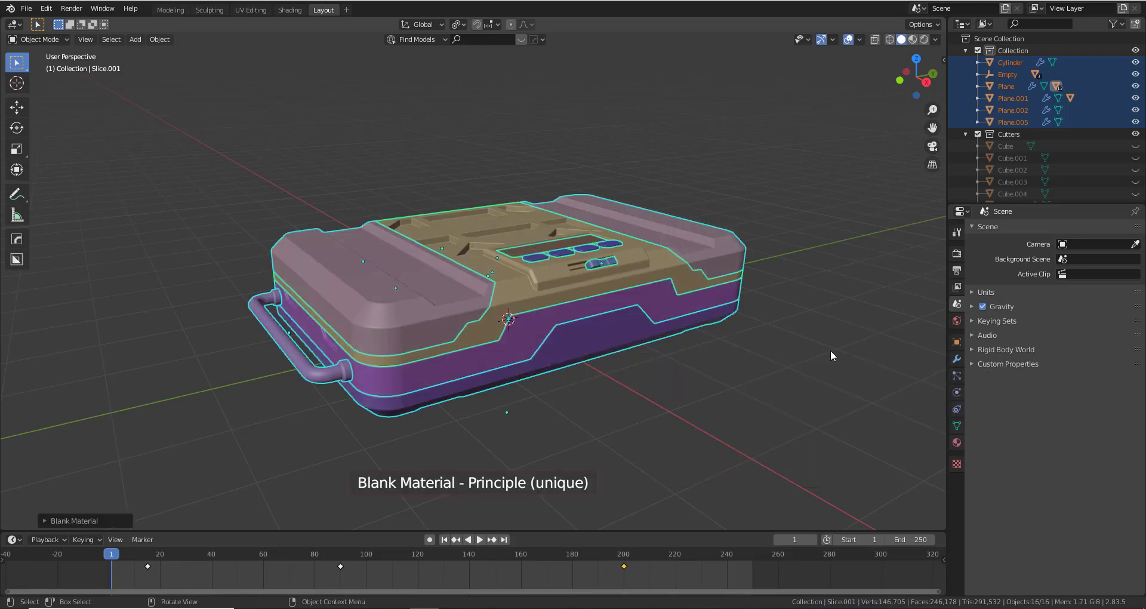
Switch the viewport to Material Preview shading and examine the new materials on the lid, lower body and handle
click(914, 39)
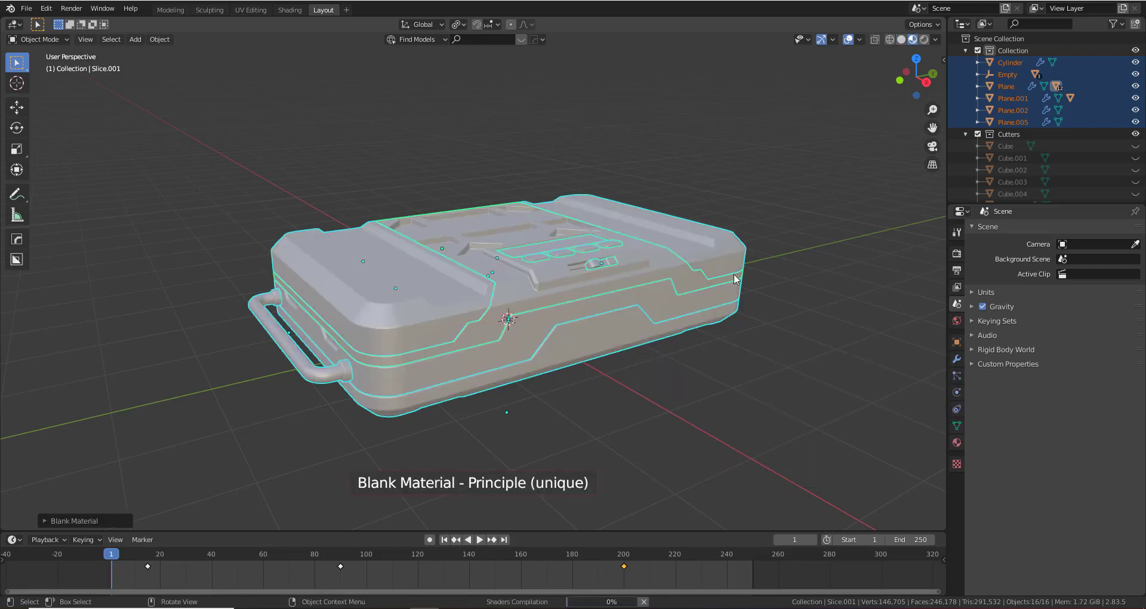
scroll(718, 285, up, 4)
mouse_move(718, 285)
middle_down()
mouse_move(608, 333)
mouse_move(722, 300)
middle_up()
scroll(722, 301, down, 1)
click(745, 400)
middle_drag(744, 399, 928, 278)
click(567, 322)
scroll(576, 331, up, 4)
scroll(519, 342, down, 4)
scroll(705, 361, up, 4)
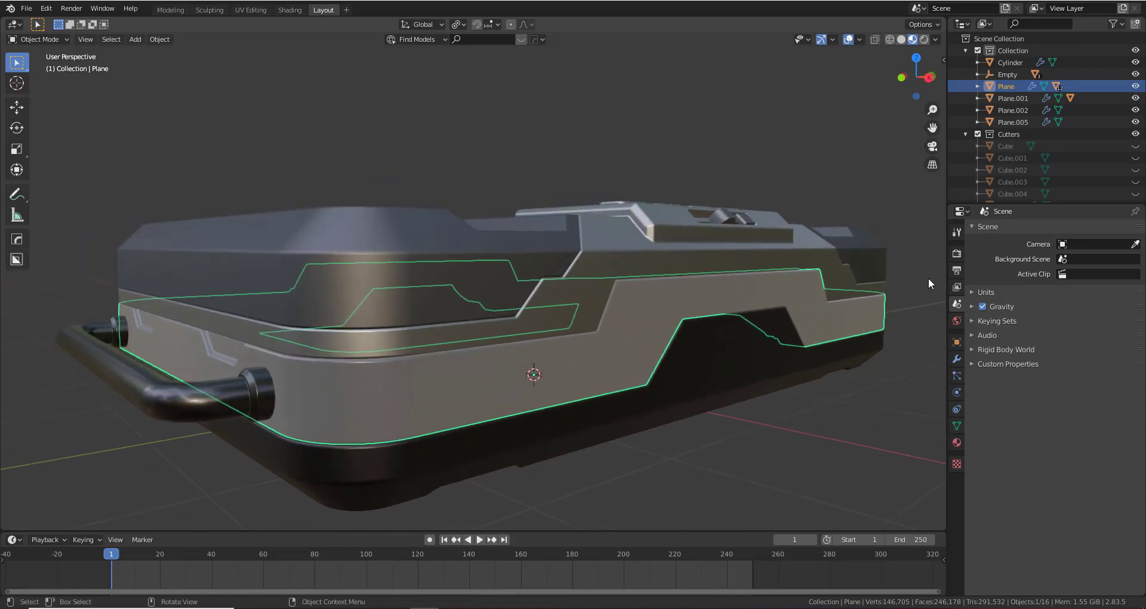
middle_drag(605, 278, 871, 331)
Darken the base color of the main lid's material to near-black
click(542, 340)
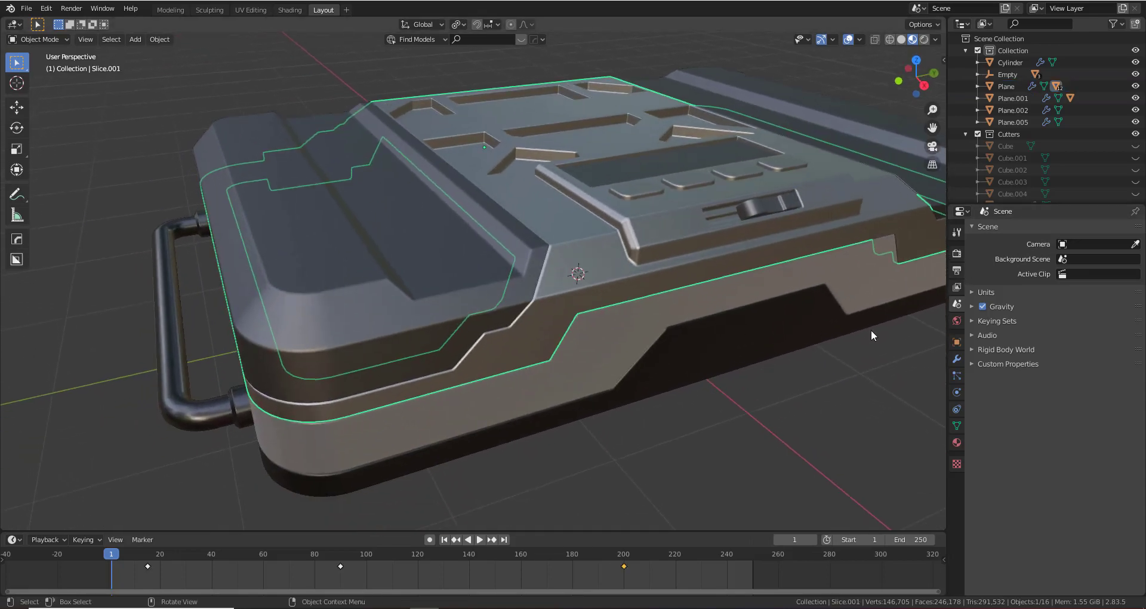
click(957, 443)
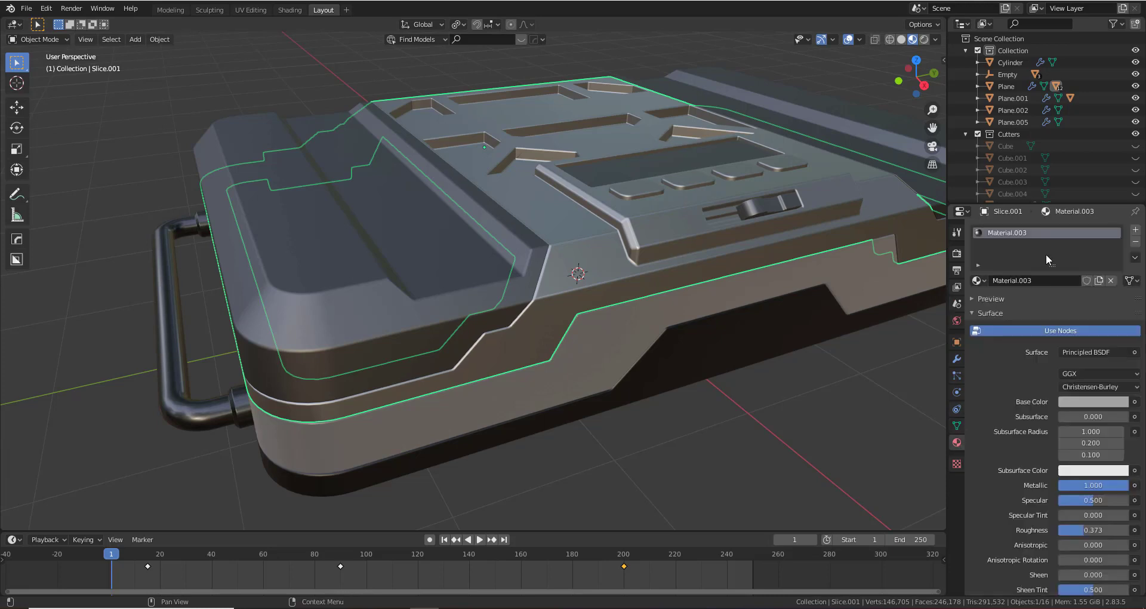
click(1088, 402)
drag(1118, 261, 1119, 302)
mouse_move(686, 302)
middle_down()
mouse_move(610, 311)
mouse_move(700, 297)
mouse_move(686, 296)
middle_up()
Open the base color of the lid's raised end panels for inspection
click(390, 291)
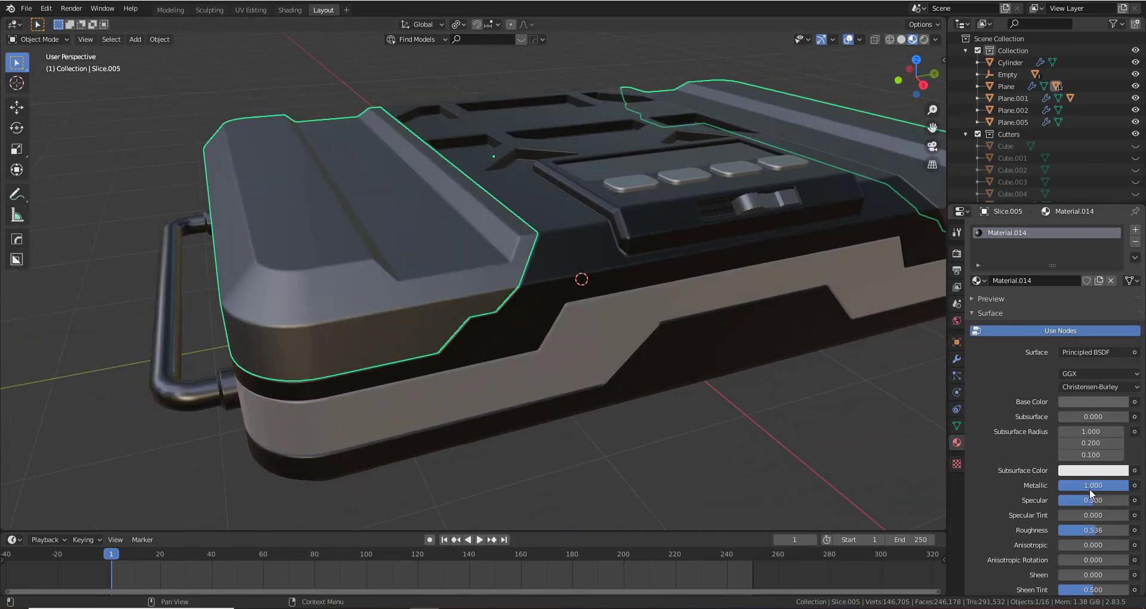
click(1084, 403)
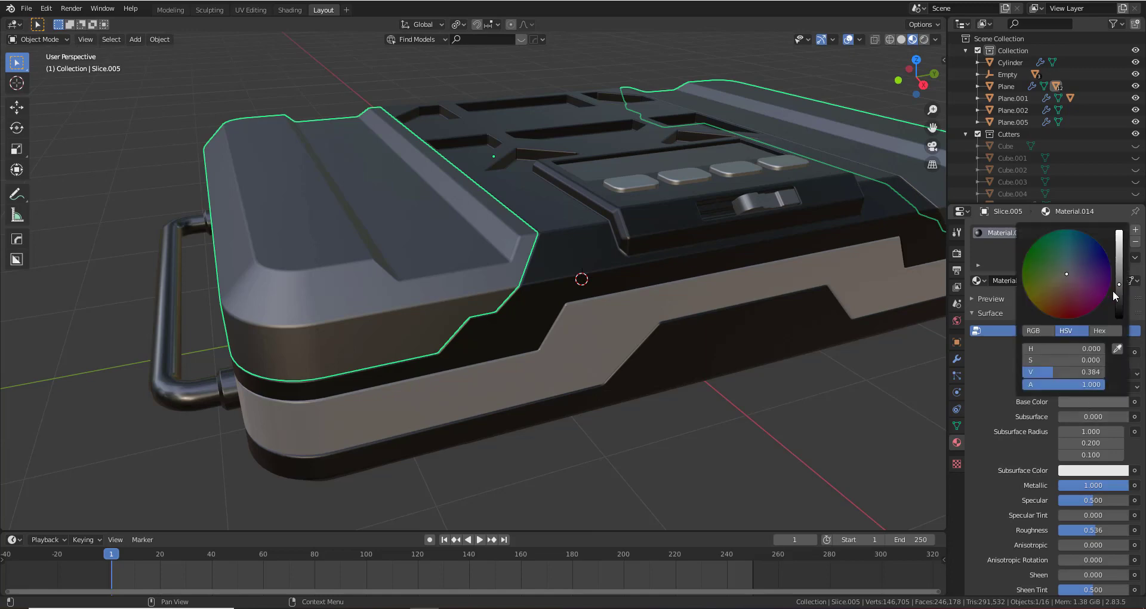
click(579, 380)
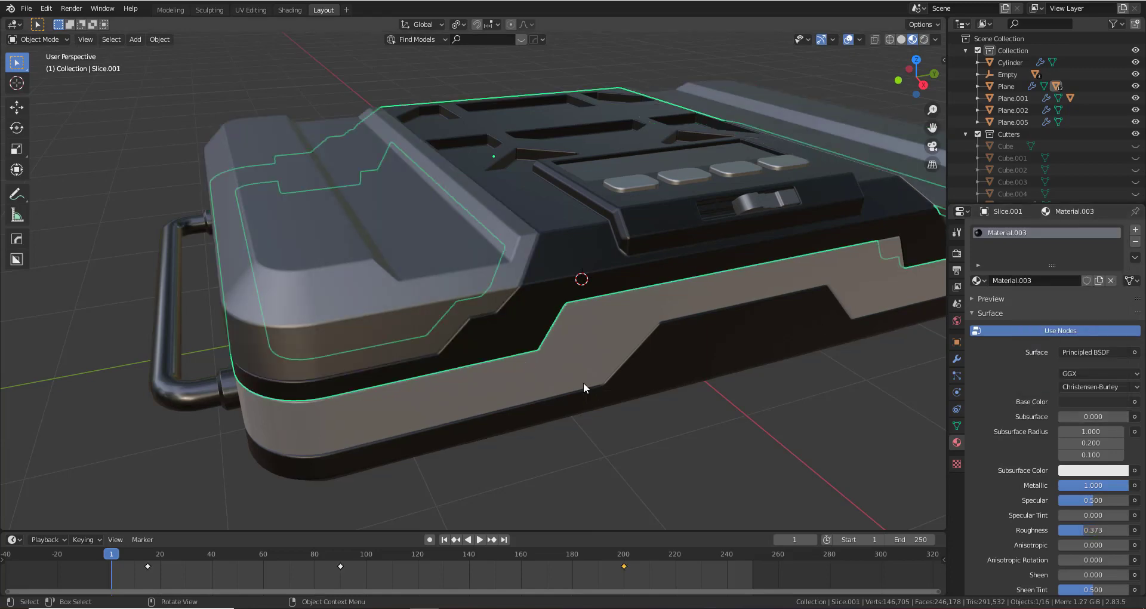
Set the subsurface color of the lower body band's material to bright red
click(582, 381)
middle_drag(582, 377, 634, 348)
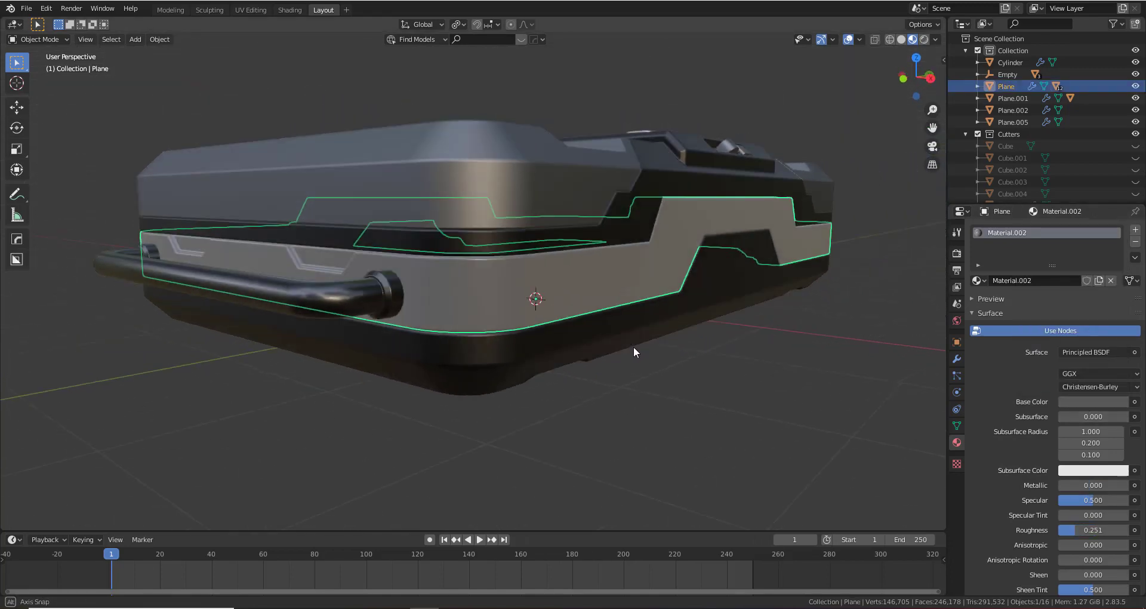
click(1092, 404)
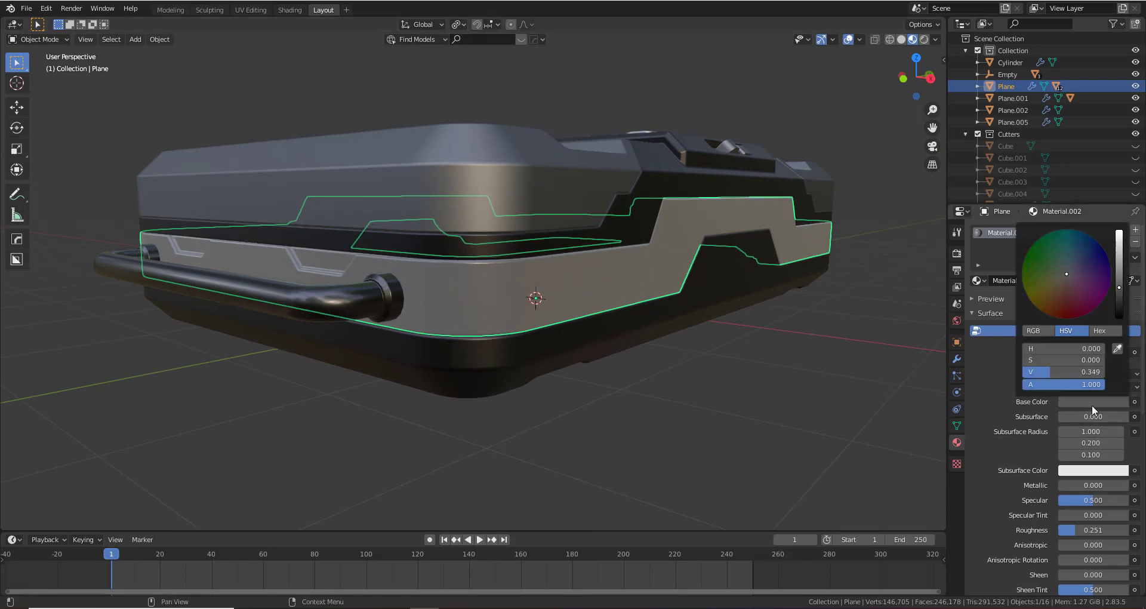
middle_drag(638, 263, 633, 302)
click(1085, 469)
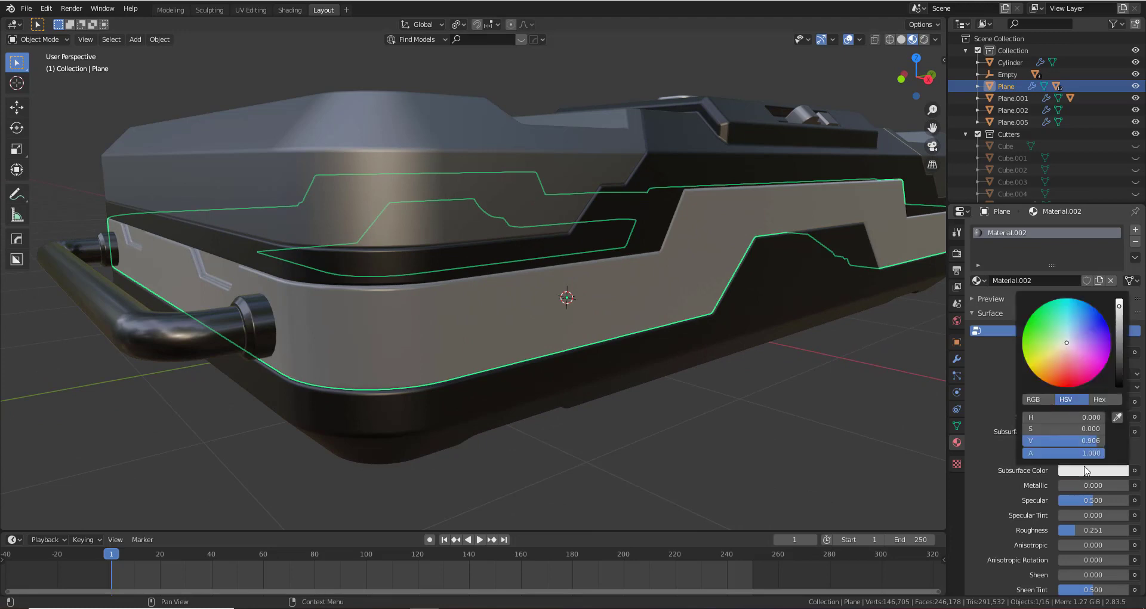
click(1090, 475)
drag(1077, 363, 1063, 386)
Set the base color of the lower body band's material to a saturated red and darken it
click(1062, 402)
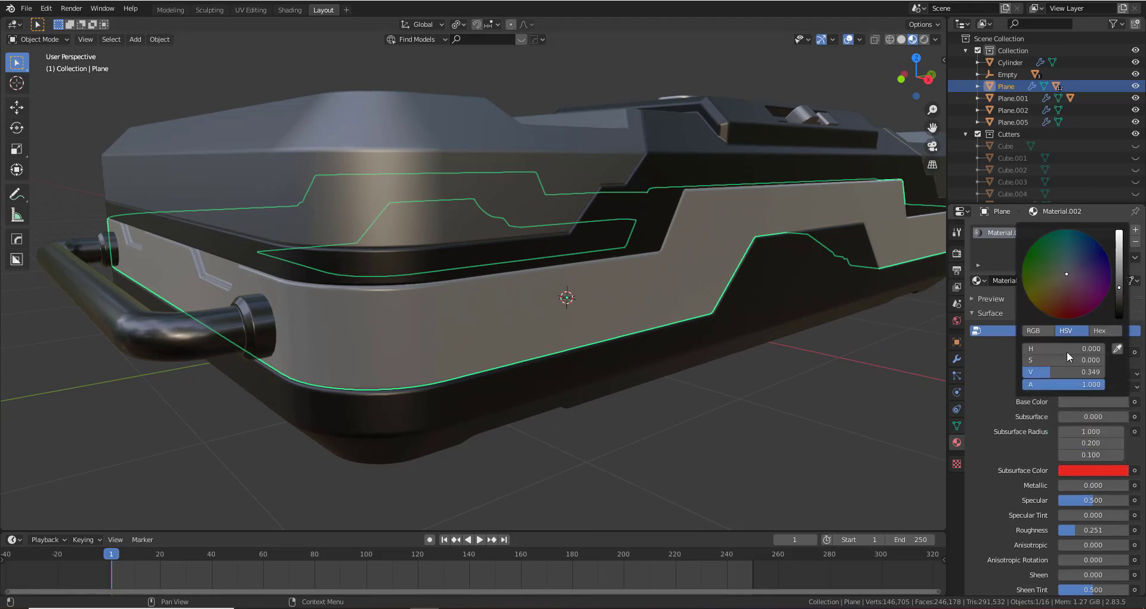
drag(1066, 276, 1065, 315)
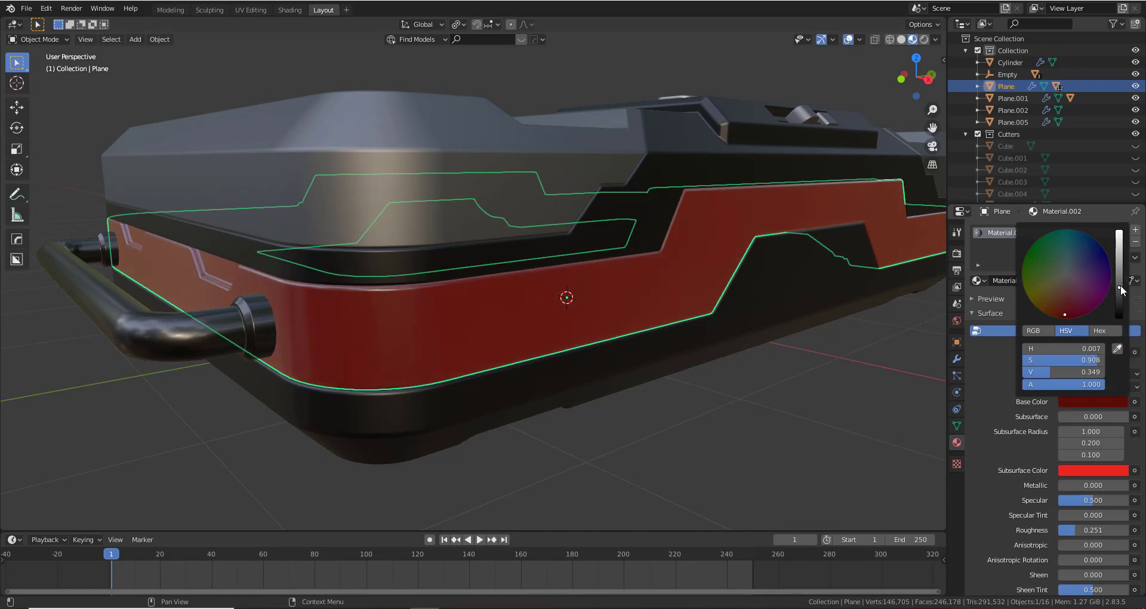
drag(1120, 287, 1118, 305)
click(692, 388)
Turn the lid's display panel into a glossy black screen with black base color, metallic 0 and roughness 0.043
scroll(692, 387, down, 4)
middle_drag(689, 388, 654, 382)
middle_drag(504, 263, 599, 329)
click(577, 361)
scroll(591, 358, up, 4)
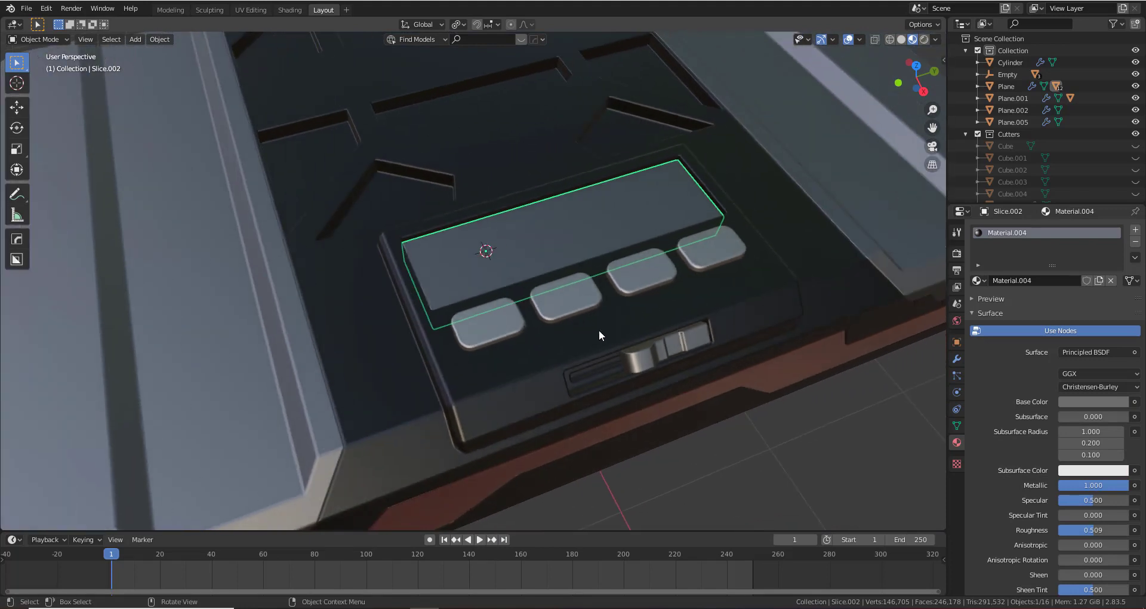
click(1080, 400)
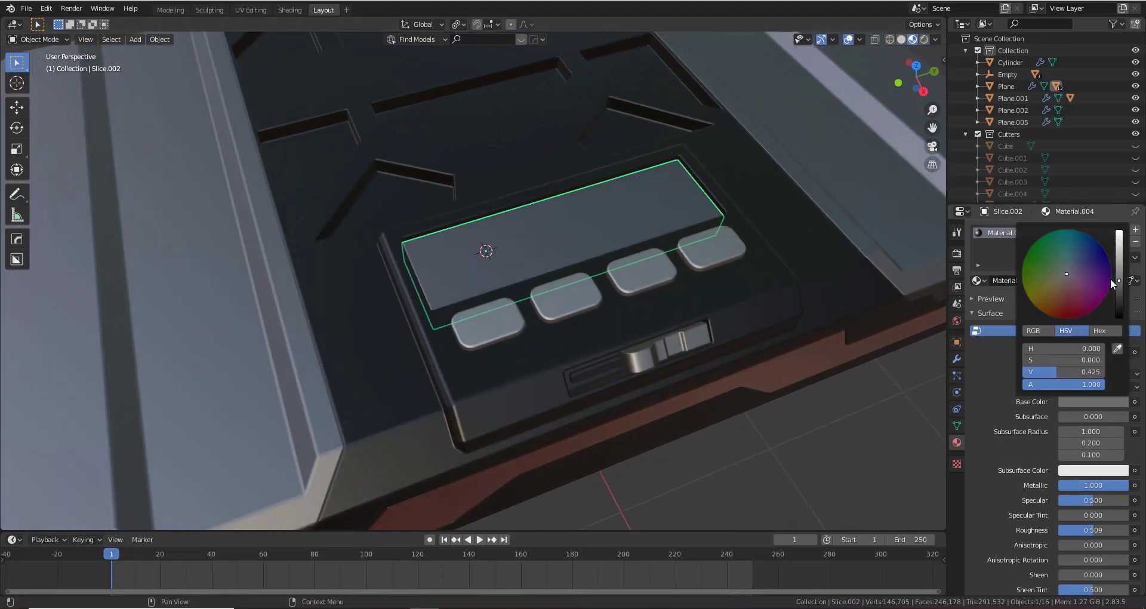
drag(1126, 284, 1126, 322)
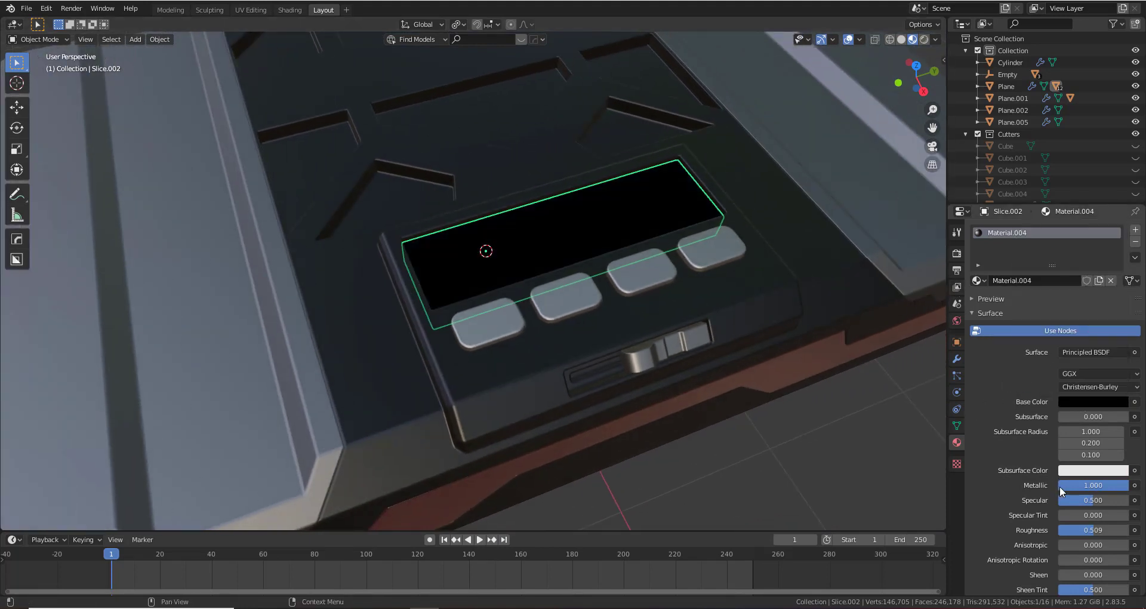
drag(1093, 528, 1063, 529)
drag(1111, 486, 1062, 486)
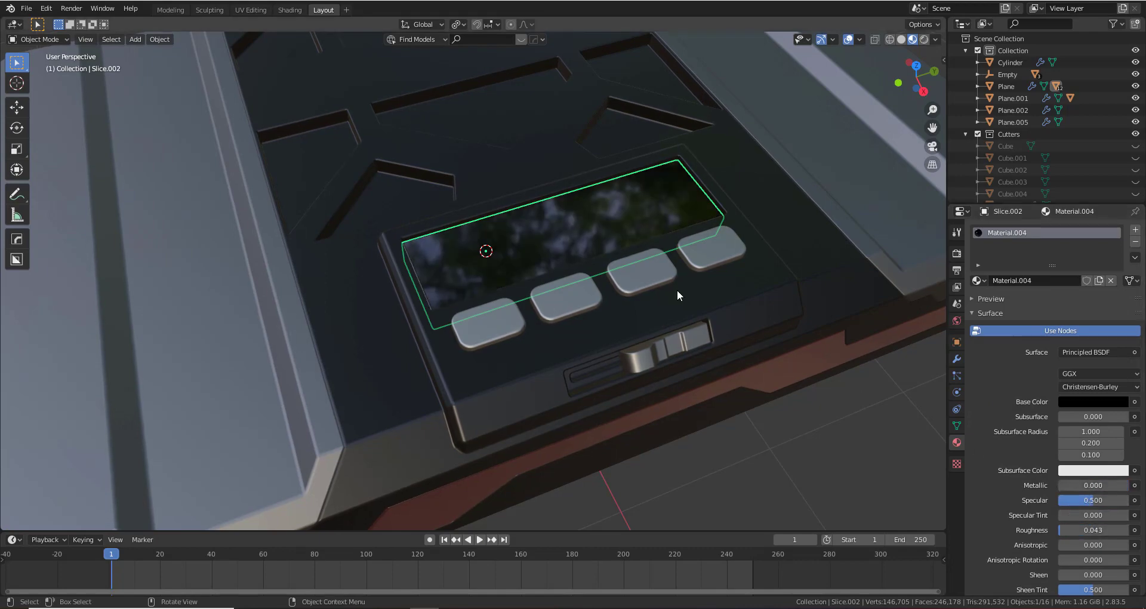
Darken the base color of the four buttons below the display to a value of 0.340
middle_drag(677, 290, 917, 449)
click(578, 317)
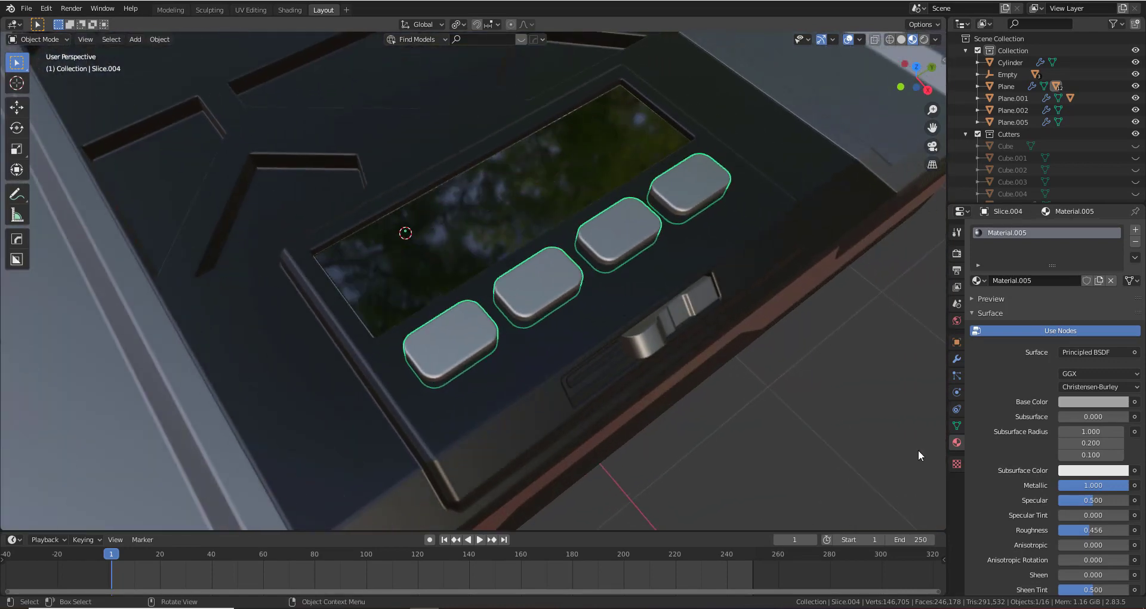
click(1078, 403)
drag(1124, 265, 1124, 288)
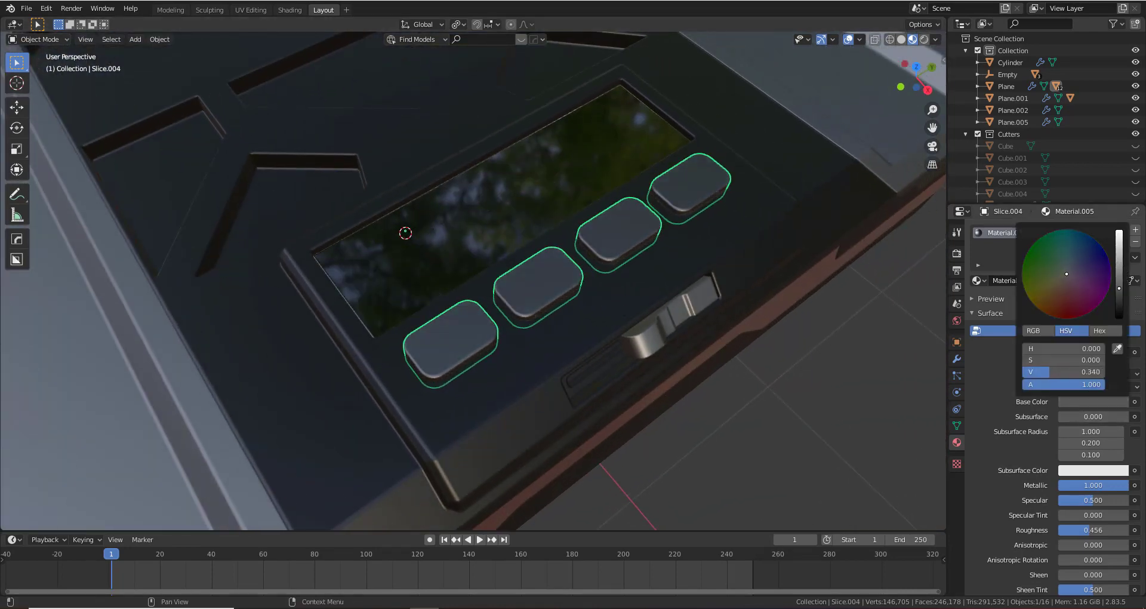
Examine the case's materials around the latch, rear hinge, front side and display from several angles
click(634, 336)
middle_drag(634, 336, 560, 374)
scroll(555, 336, down, 8)
scroll(561, 373, up, 8)
middle_drag(683, 367, 554, 380)
scroll(645, 372, down, 4)
click(648, 347)
scroll(559, 420, up, 3)
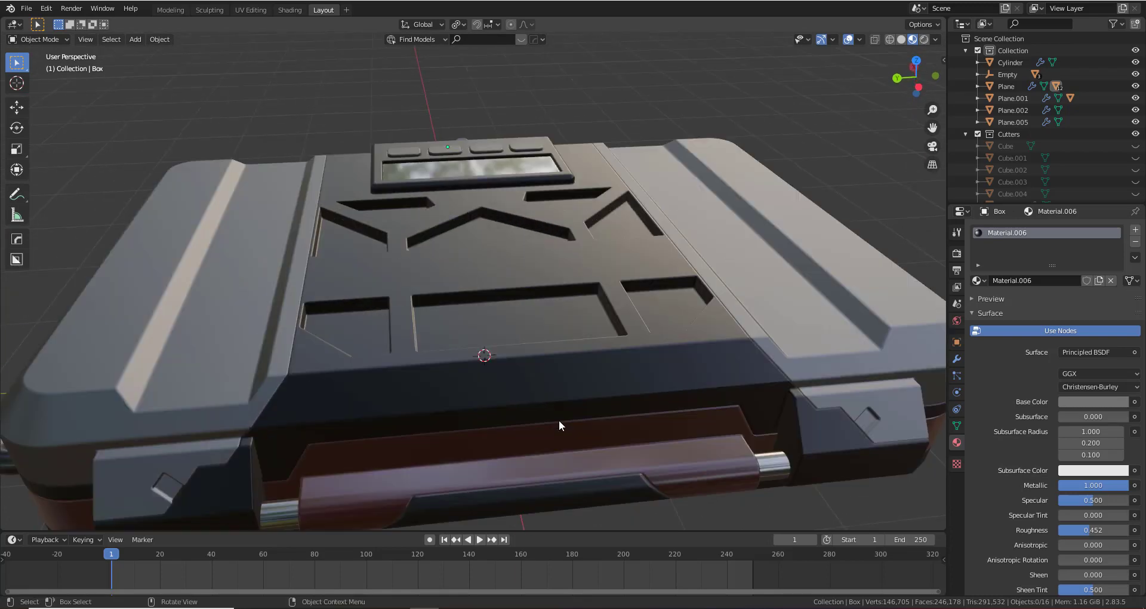
middle_drag(558, 420, 357, 389)
scroll(622, 427, down, 3)
middle_drag(529, 413, 503, 368)
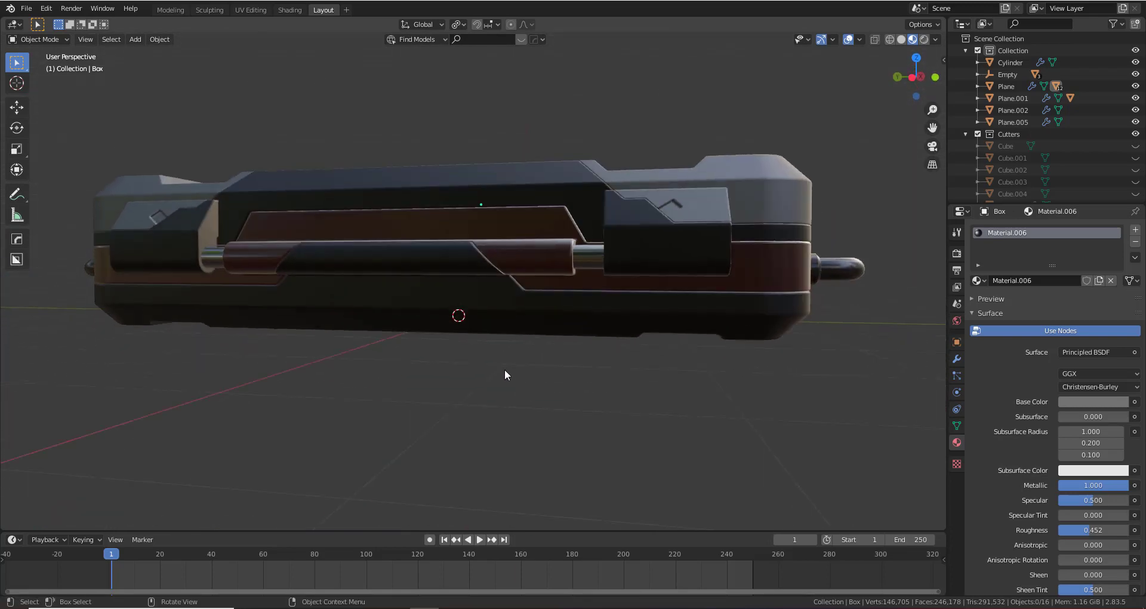
middle_drag(513, 262, 476, 277)
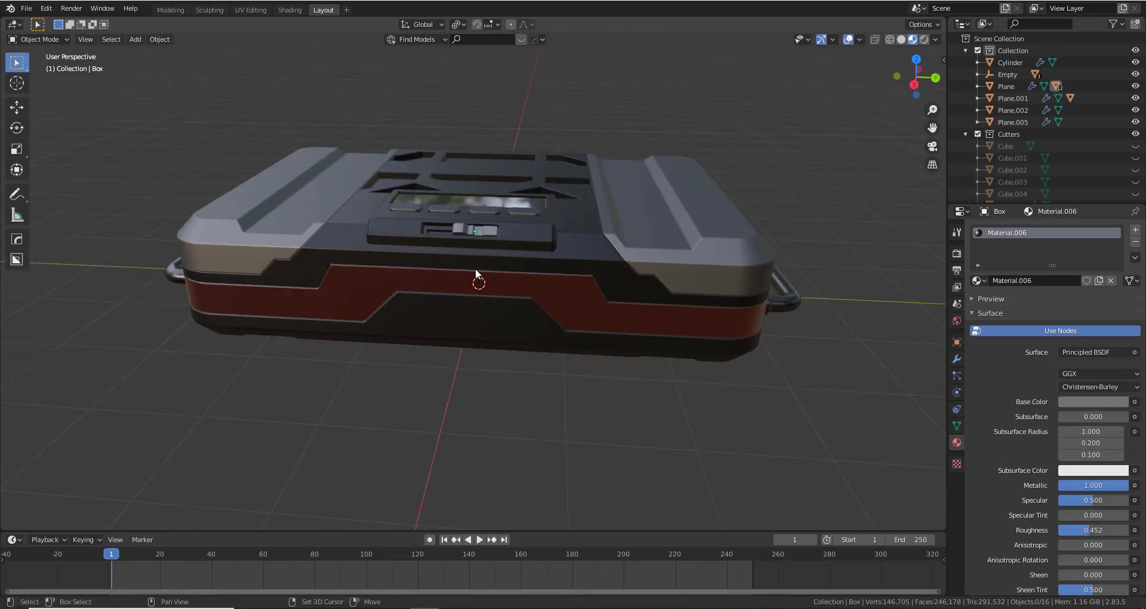
scroll(509, 376, up, 3)
middle_drag(509, 376, 532, 348)
scroll(523, 317, up, 2)
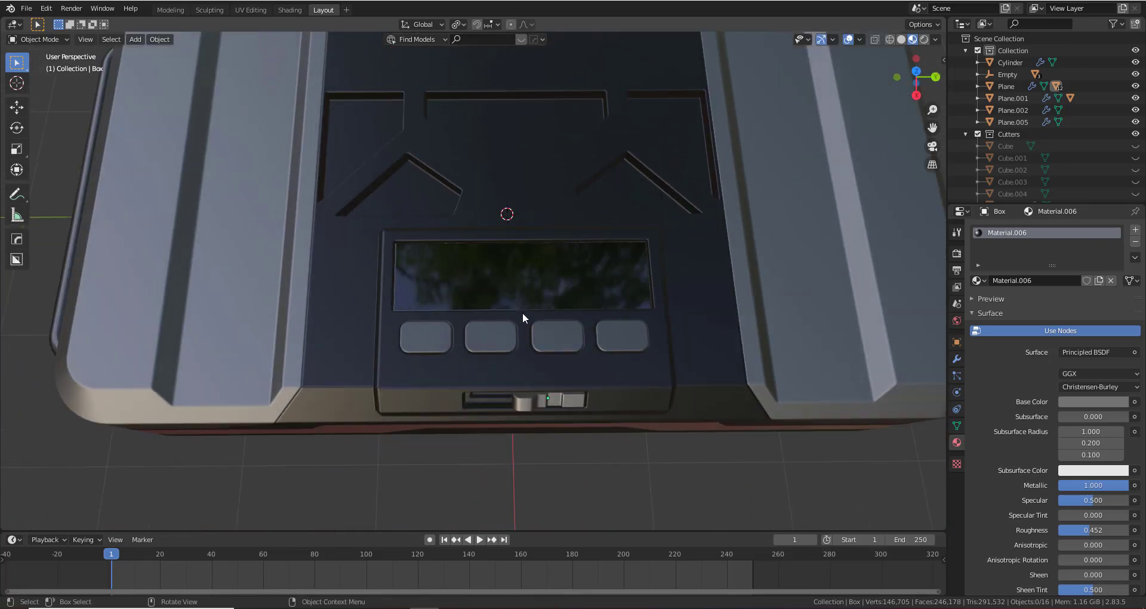
Extract the outline of the lid display's top face as a curve and thicken it into a frame around the screen
key(n)
key(n)
scroll(543, 301, down, 2)
middle_drag(535, 318, 492, 290)
scroll(544, 288, up, 3)
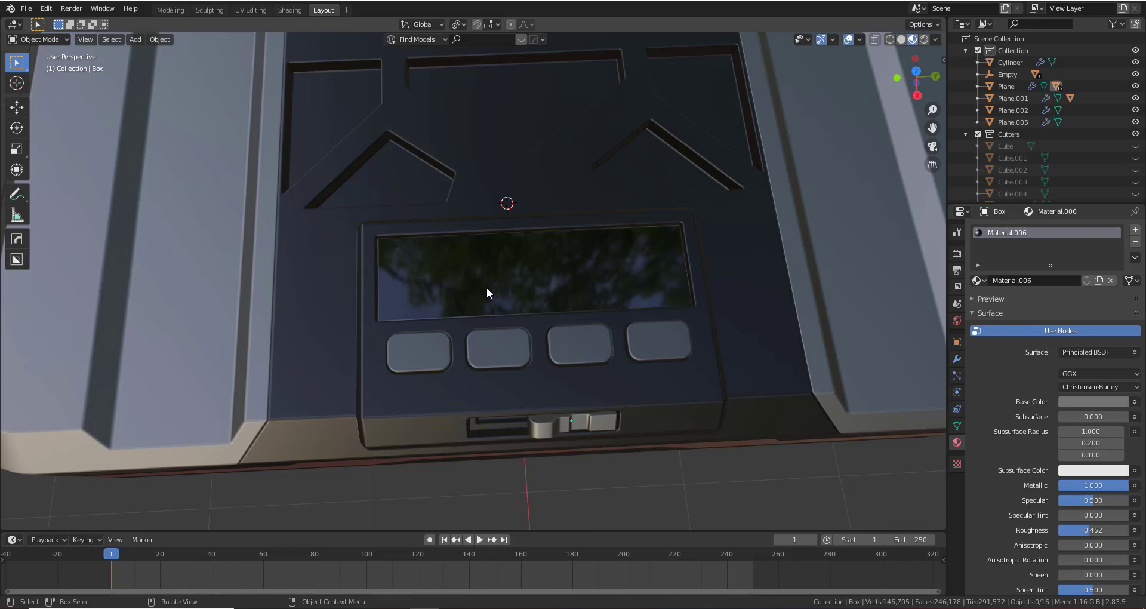
click(453, 263)
key(KP_Decimal)
key(Tab)
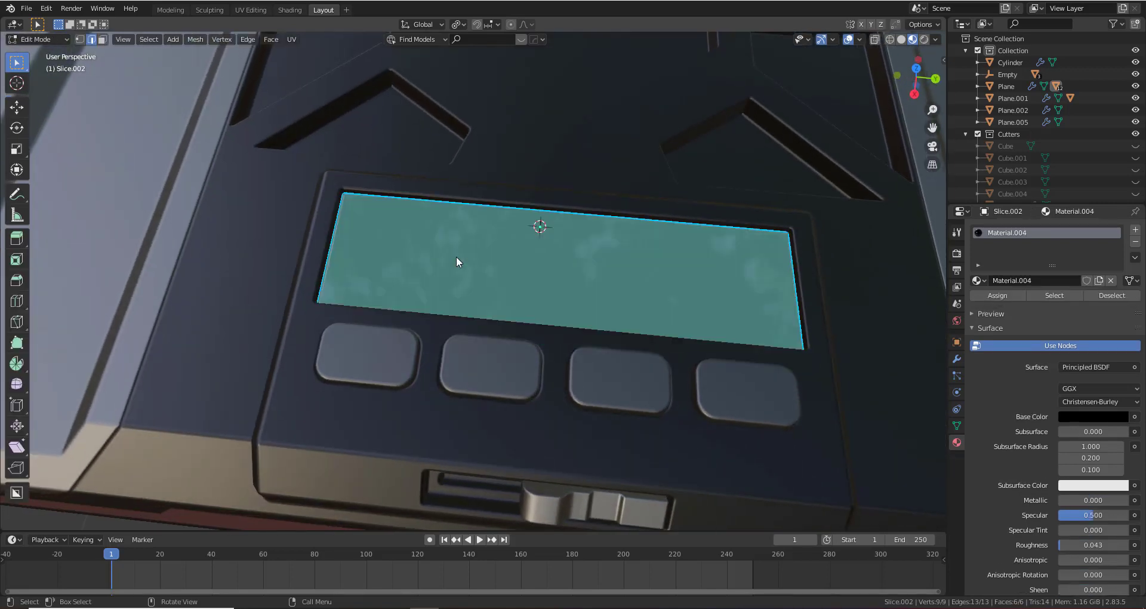
key(3)
click(456, 261)
middle_drag(481, 261, 473, 232)
key(q)
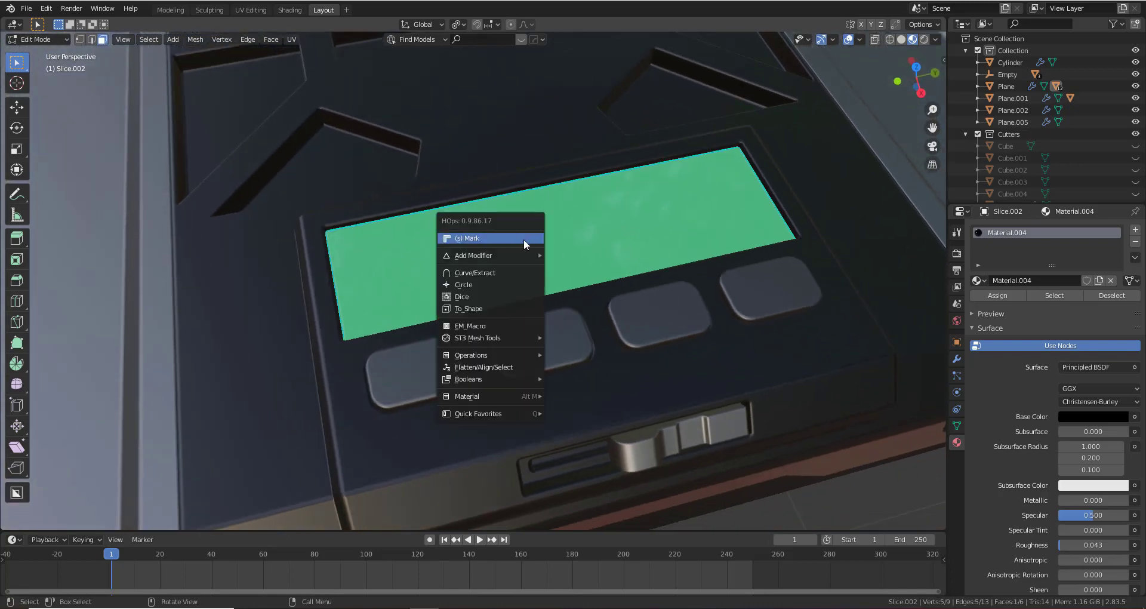
click(516, 274)
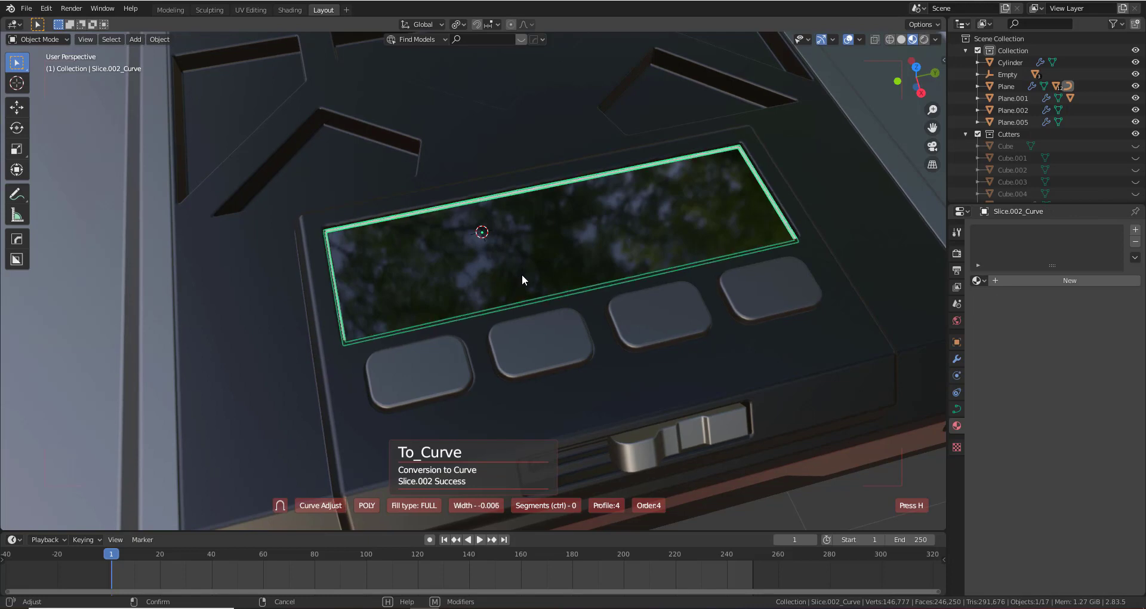
click(529, 274)
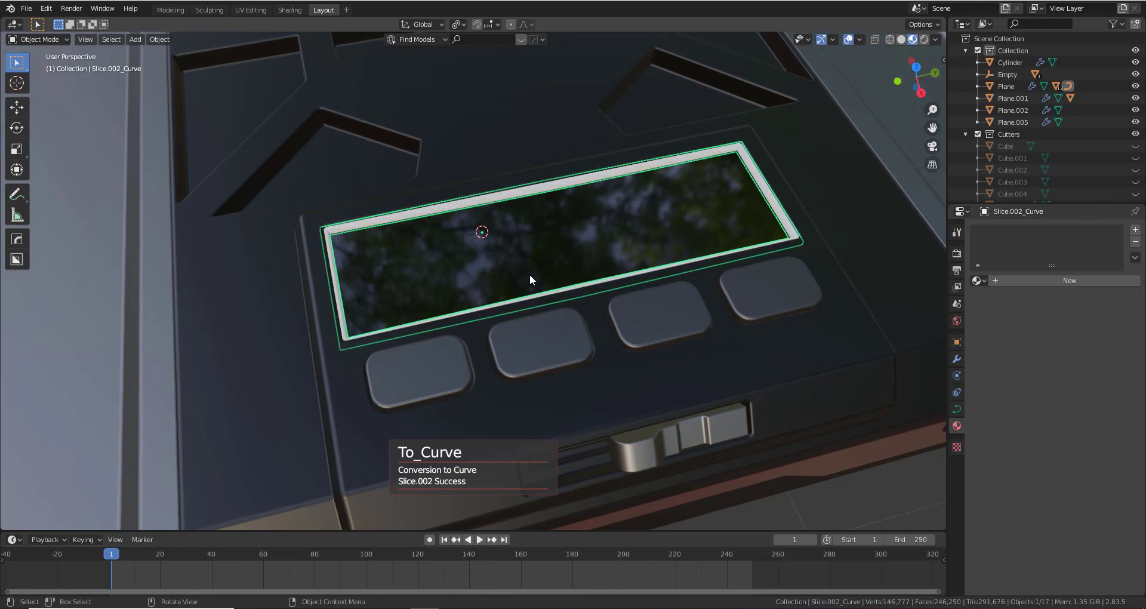
Give the display frame a new Emission material with a fully saturated green color of hue 0.407
scroll(532, 266, up, 3)
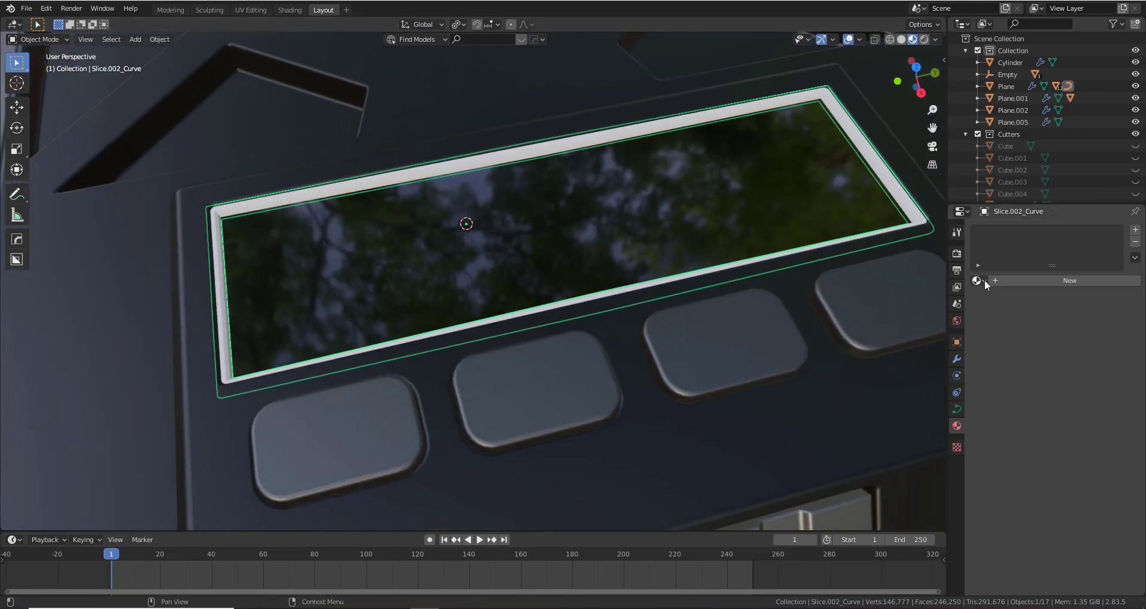
click(1023, 281)
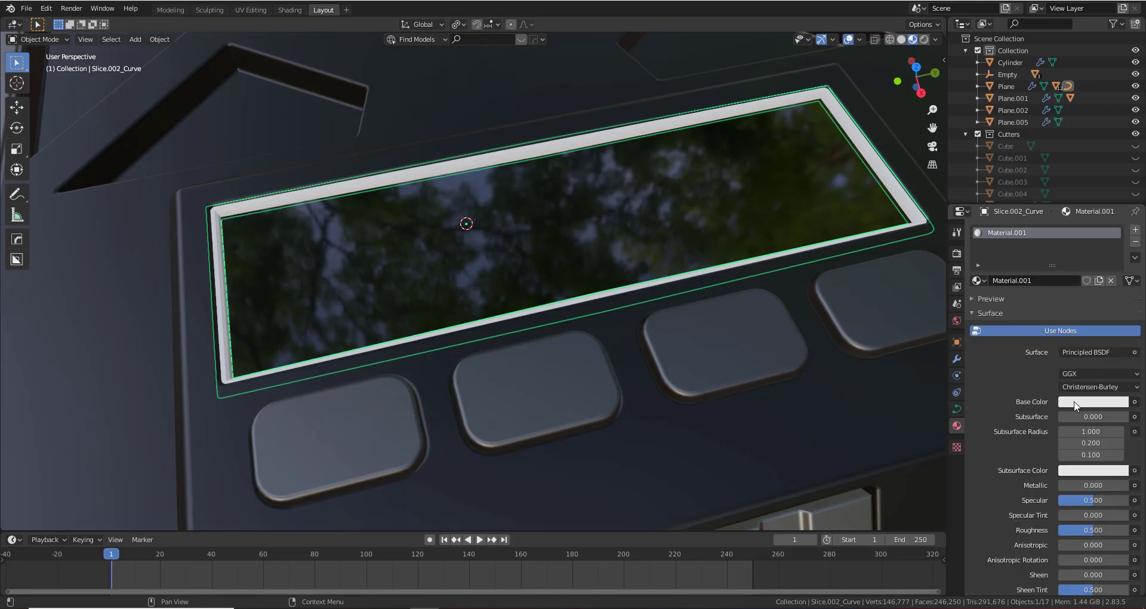
click(1090, 352)
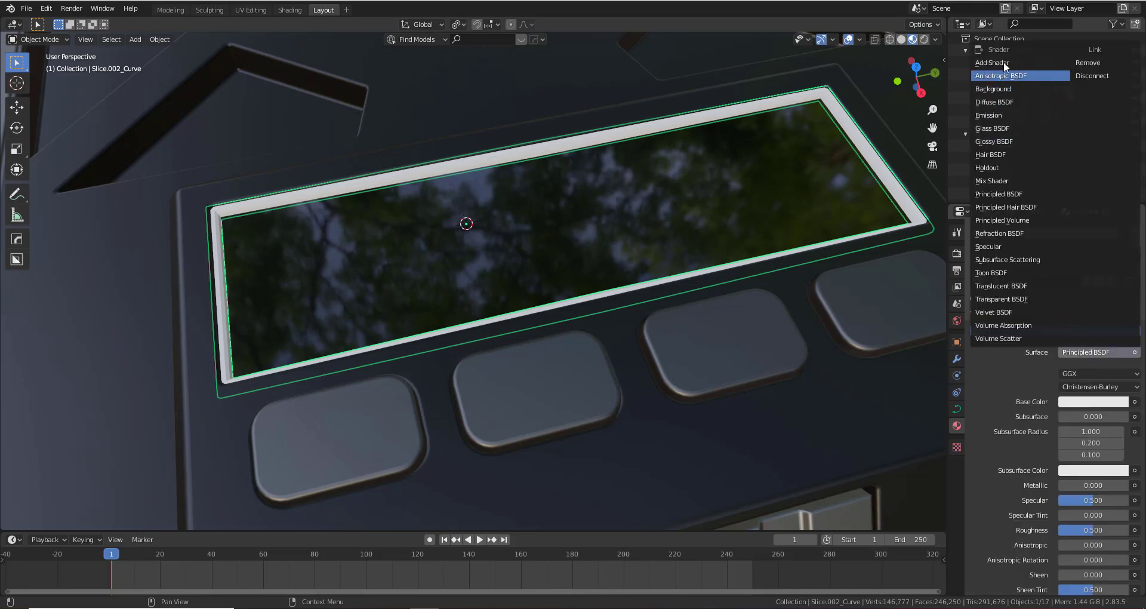
click(994, 114)
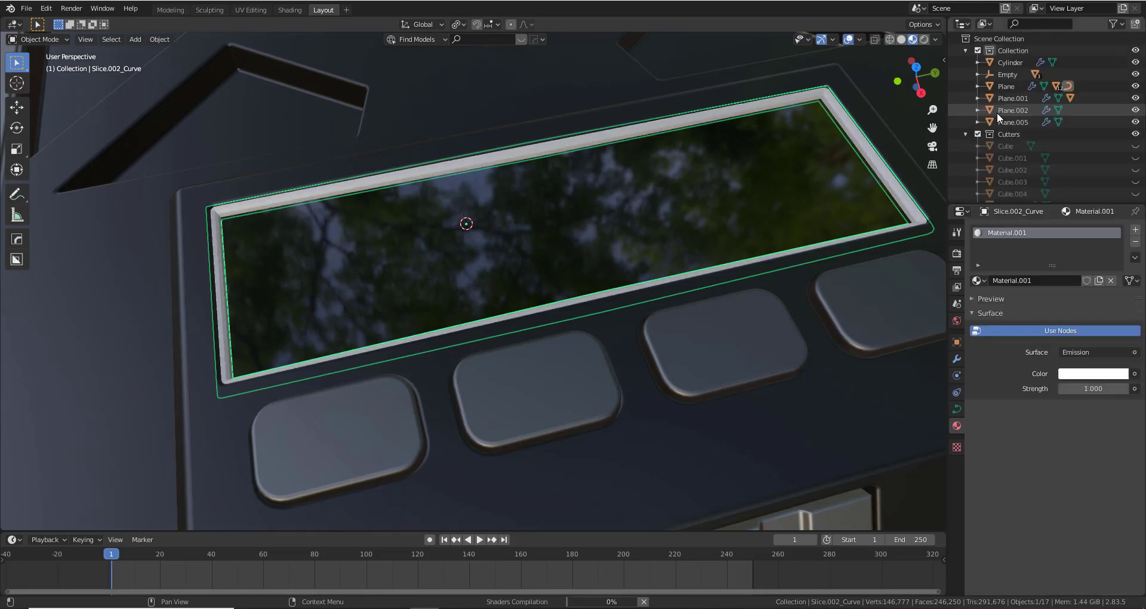
click(1092, 374)
drag(1065, 251, 1041, 208)
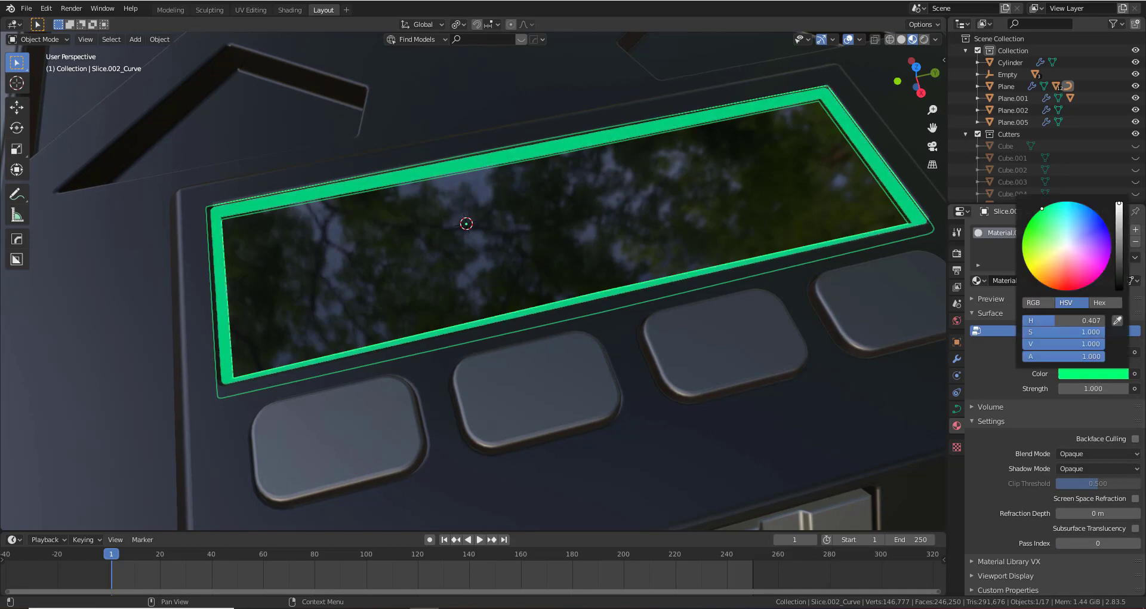
Set the emission strength of the display frame's green material to 5.200
click(1092, 388)
text(6.3)
key(Return)
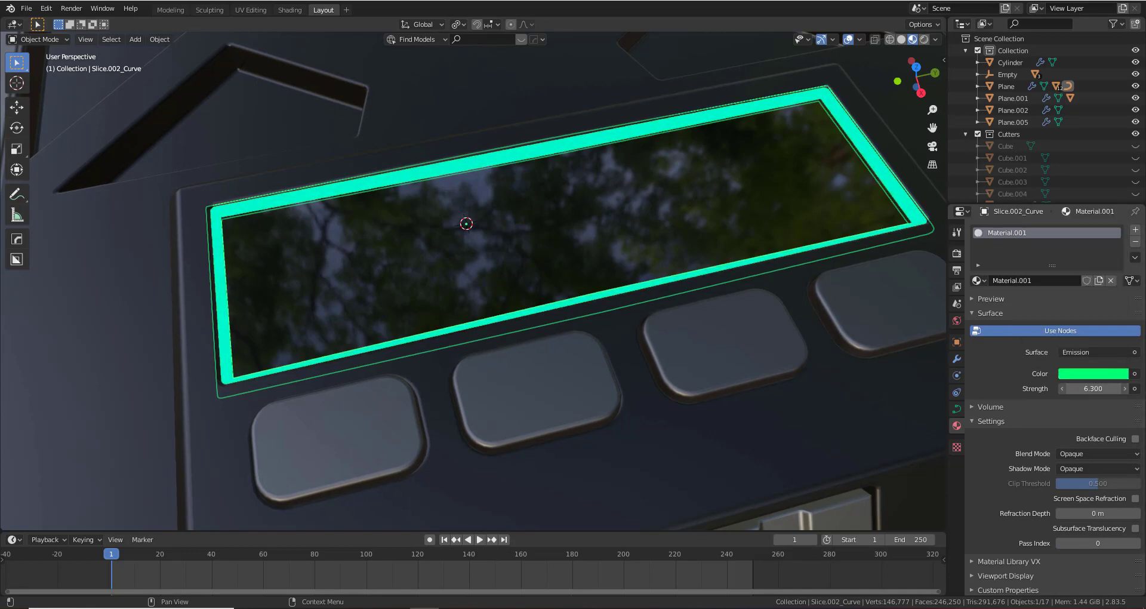
drag(1092, 389, 1071, 388)
scroll(599, 311, down, 4)
mouse_move(600, 313)
middle_down()
mouse_move(644, 292)
mouse_move(617, 288)
mouse_move(640, 295)
mouse_move(604, 305)
middle_up()
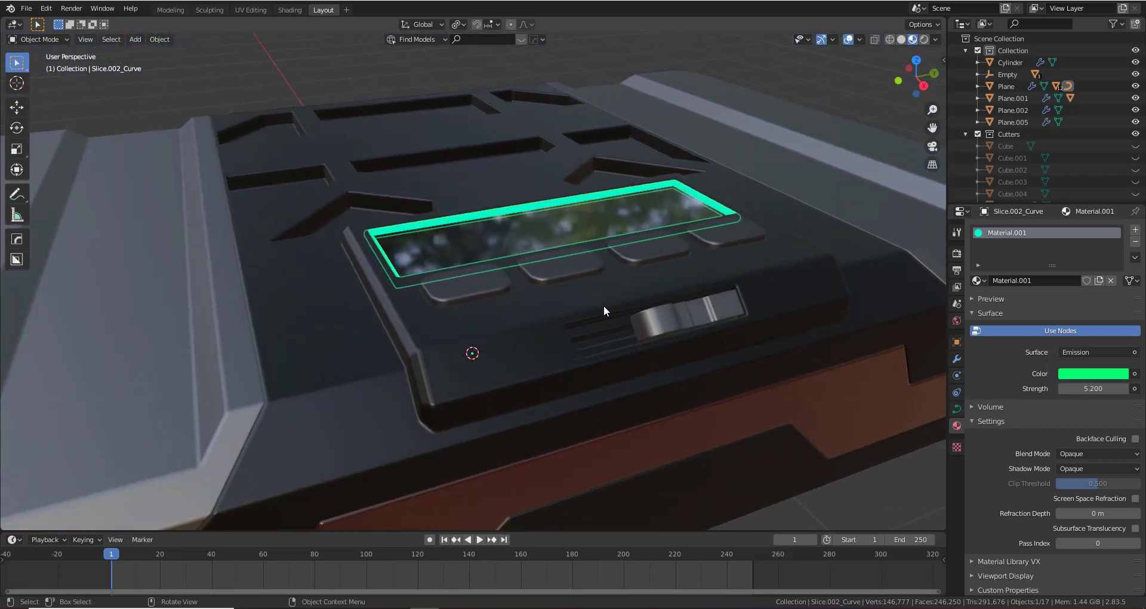
scroll(407, 451, down, 6)
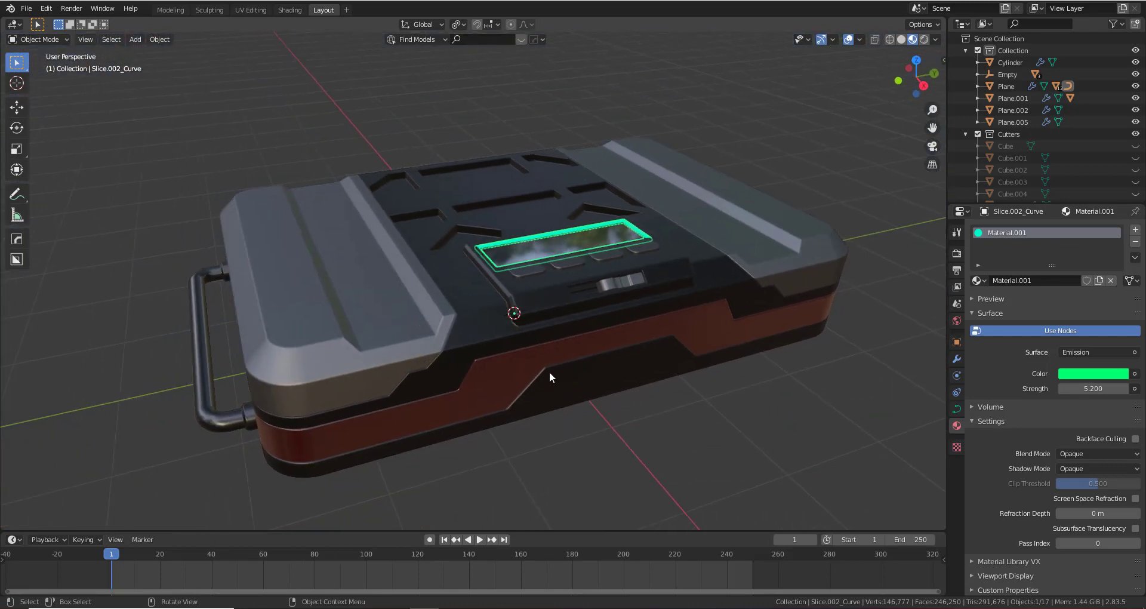
Return the timeline to frame 0 and move the lid's first keyframe to frame 30
click(482, 333)
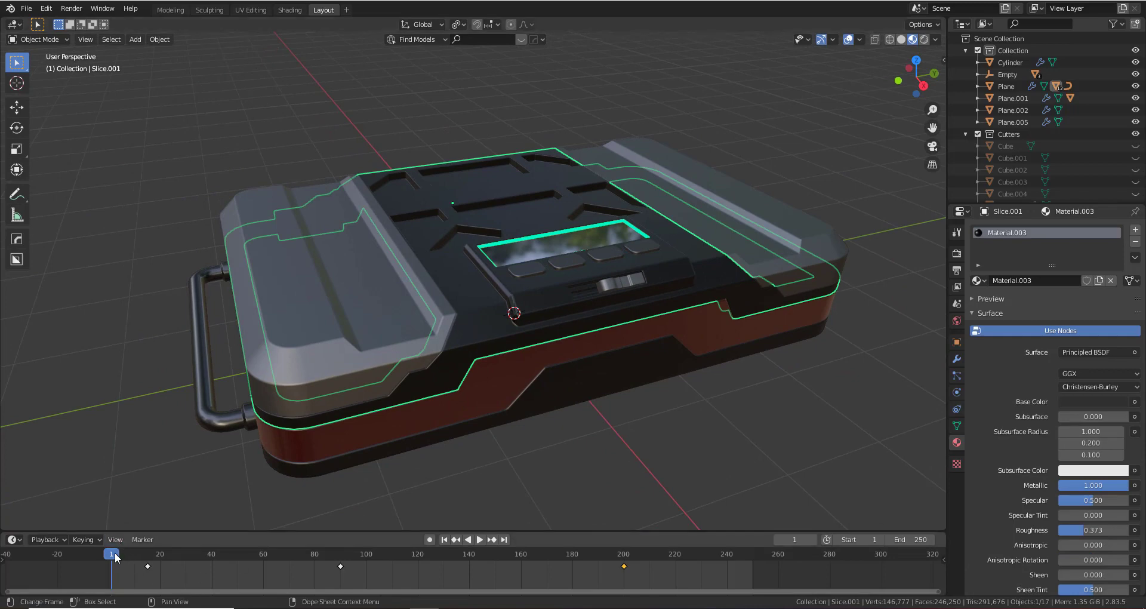
drag(110, 556, 108, 557)
key(space)
scroll(422, 400, up, 1)
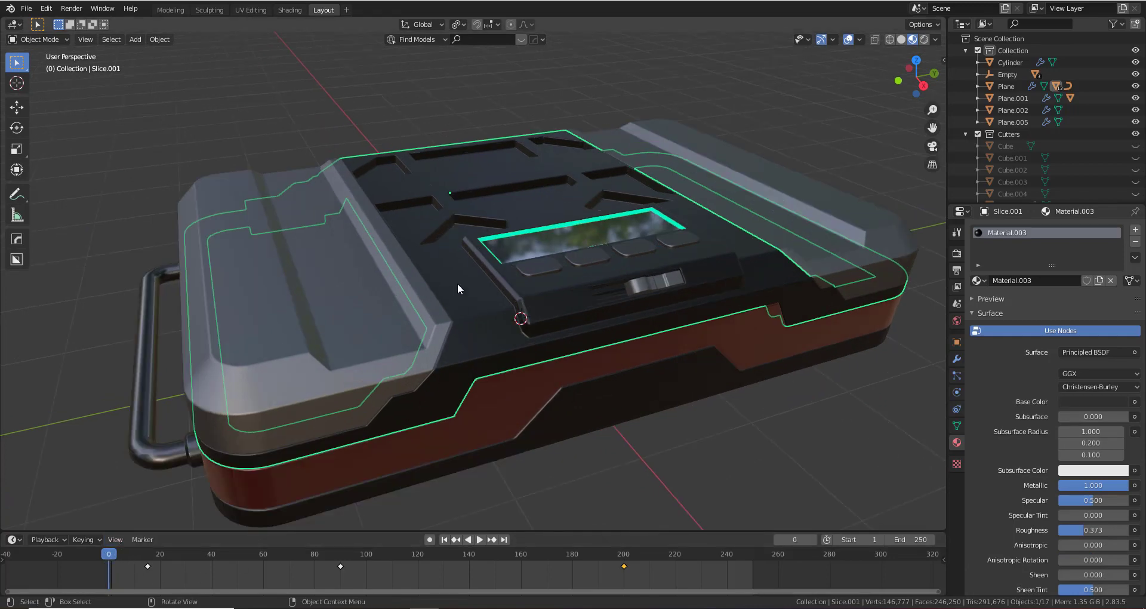
click(493, 236)
scroll(443, 359, up, 3)
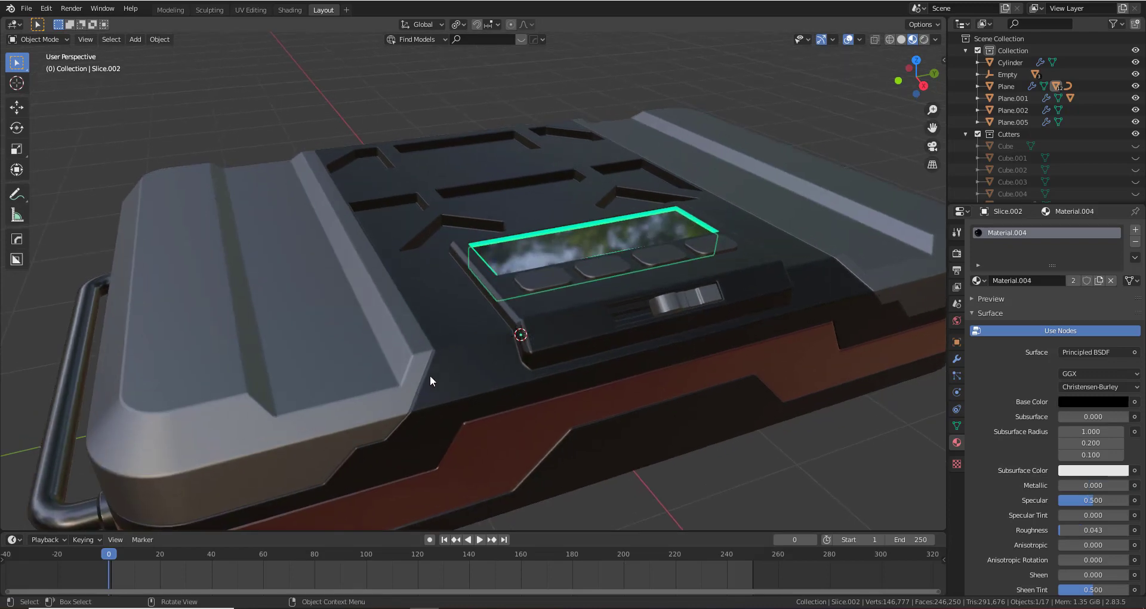
click(487, 337)
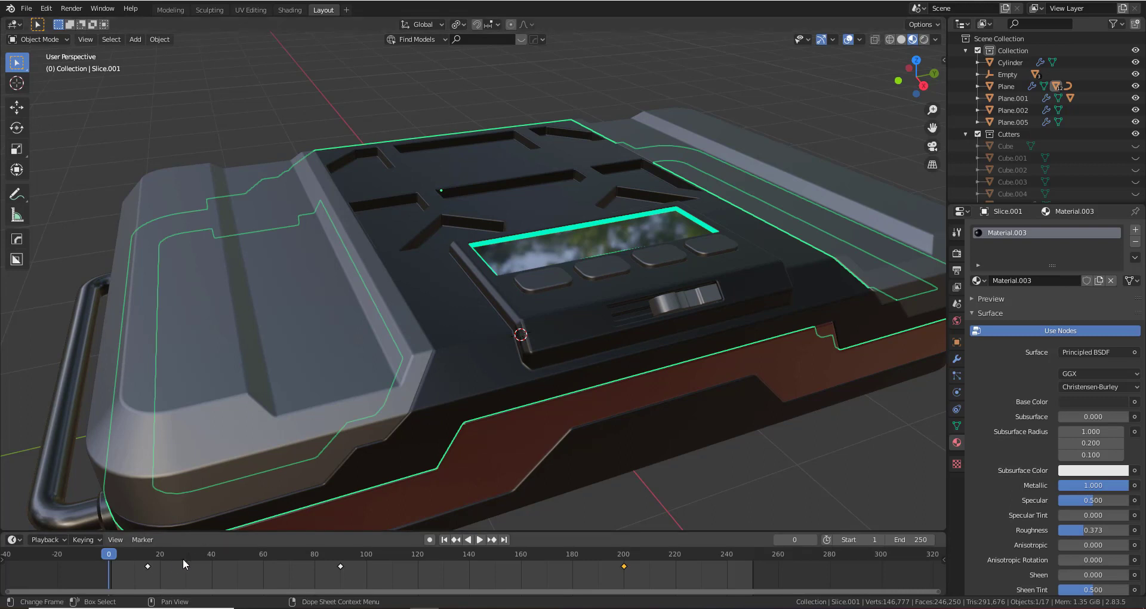
drag(153, 565, 190, 565)
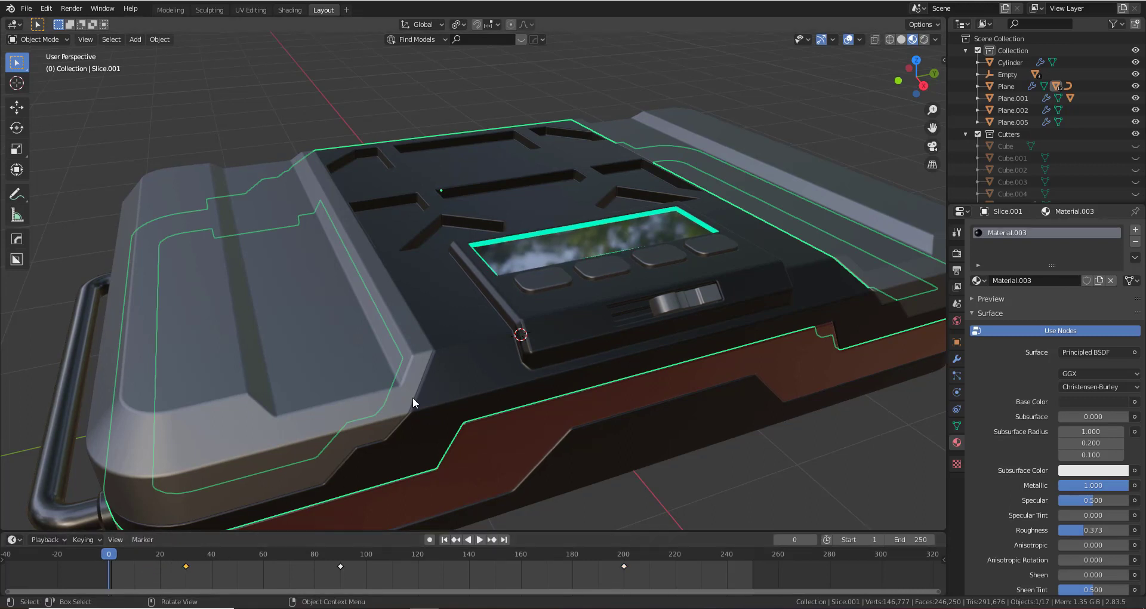
Play back the retimed lid animation and examine the opening and closing case up close
key(space)
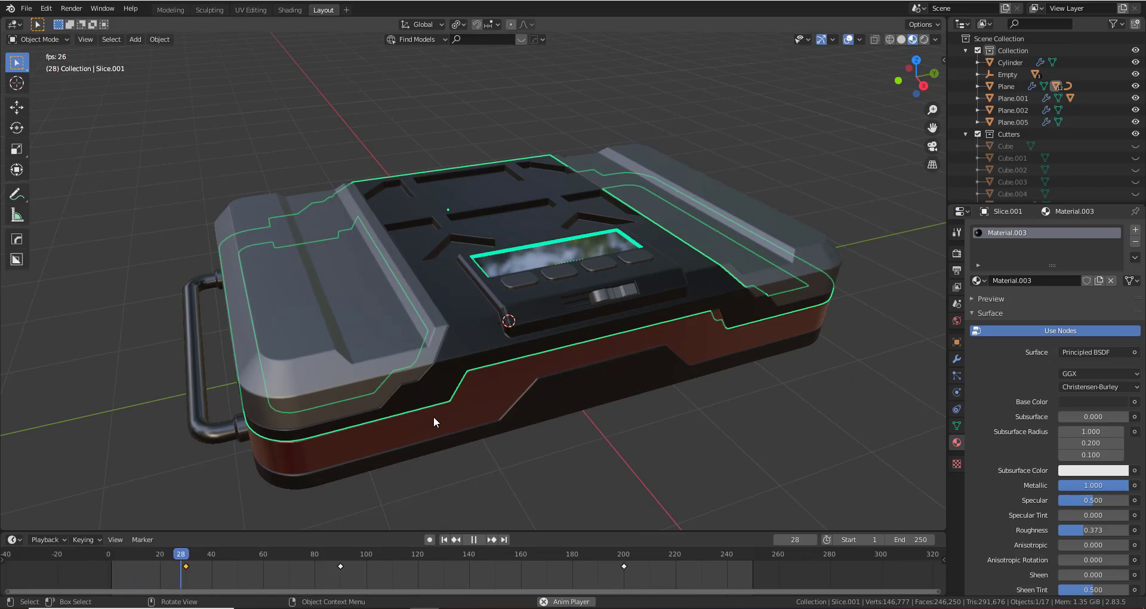
mouse_move(433, 417)
middle_down()
mouse_move(414, 411)
mouse_move(420, 486)
mouse_move(417, 401)
middle_up()
scroll(439, 325, up, 5)
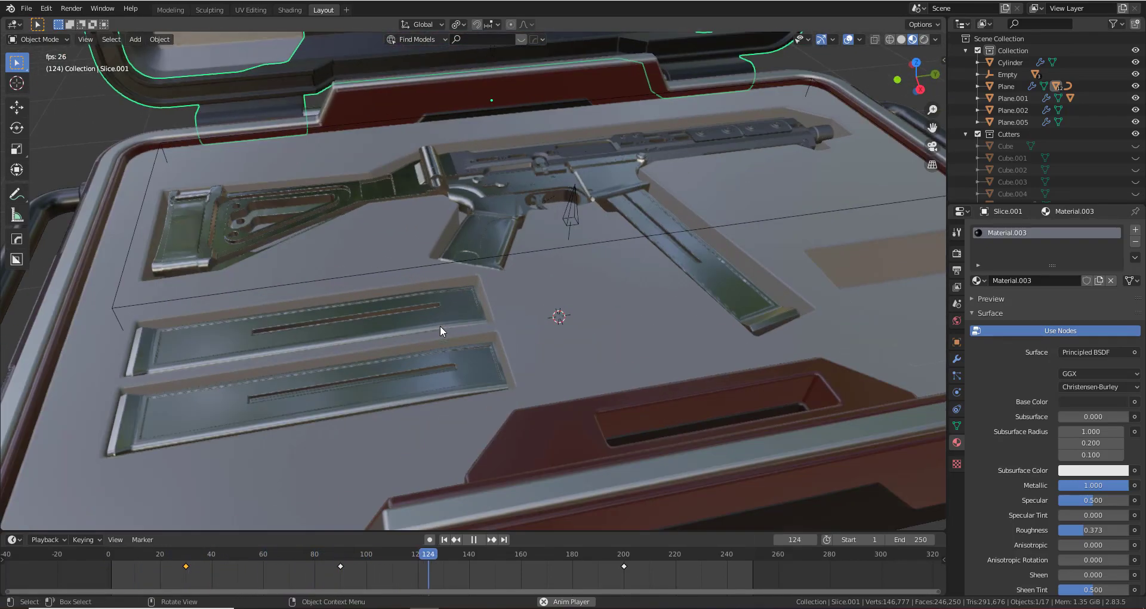
mouse_move(461, 282)
middle_down()
mouse_move(432, 312)
mouse_move(465, 296)
middle_up()
click(473, 539)
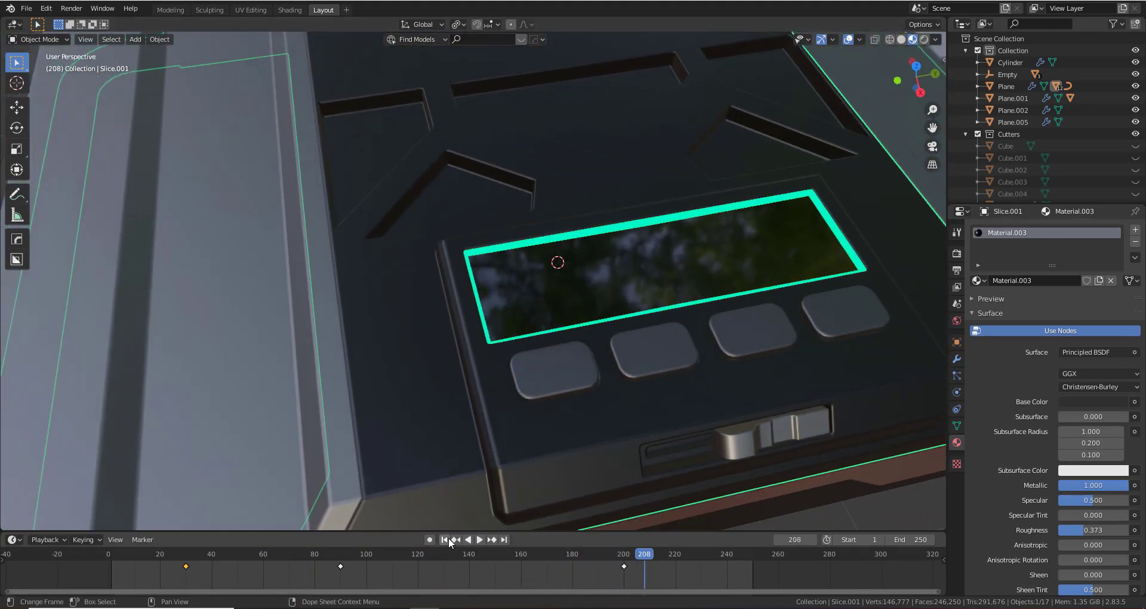
scroll(472, 517, down, 4)
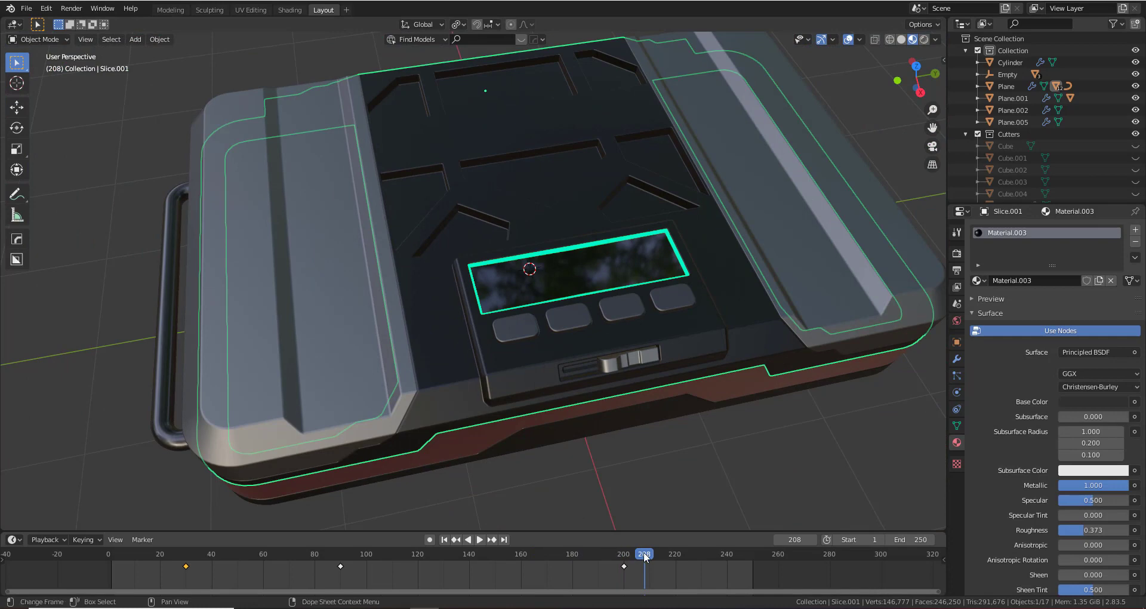
Go to frame 146 with the case open and bring up the existing materials for the rifle
drag(644, 553, 485, 553)
middle_drag(501, 271, 526, 336)
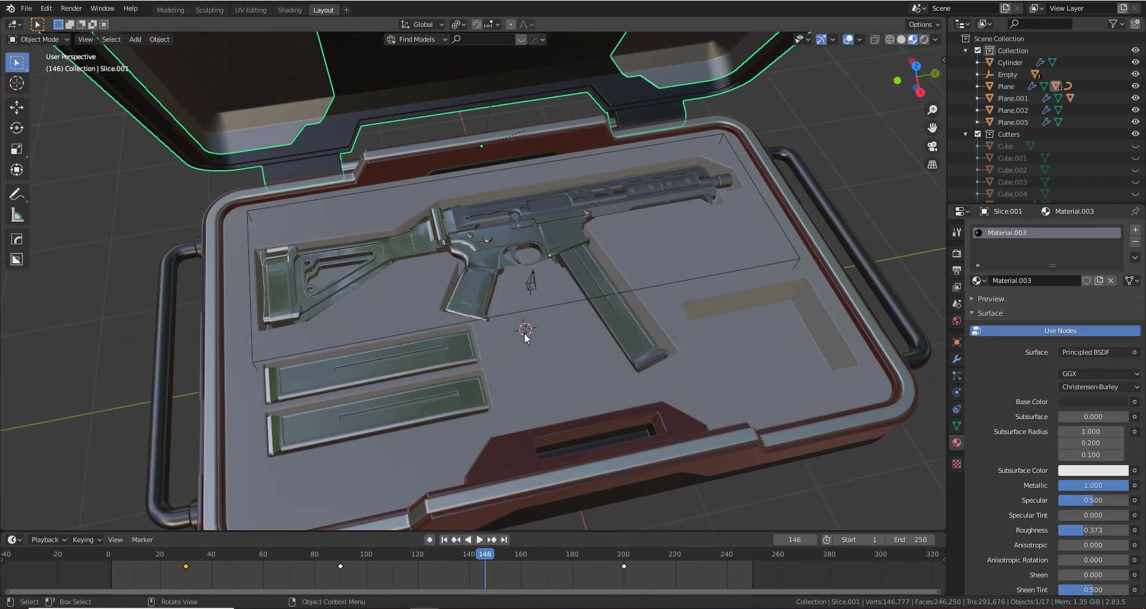
scroll(525, 338, up, 3)
click(478, 277)
click(977, 280)
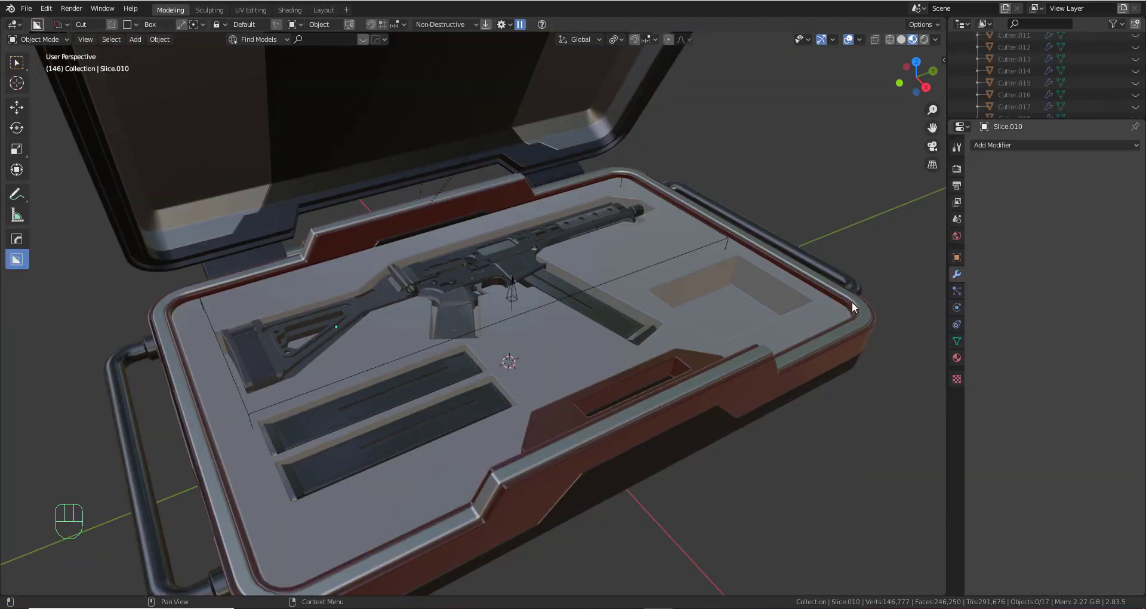
Darken the base color of the foam insert around the rifle to a value of 0.053
scroll(623, 309, up, 2)
middle_drag(623, 309, 623, 346)
scroll(526, 328, up, 5)
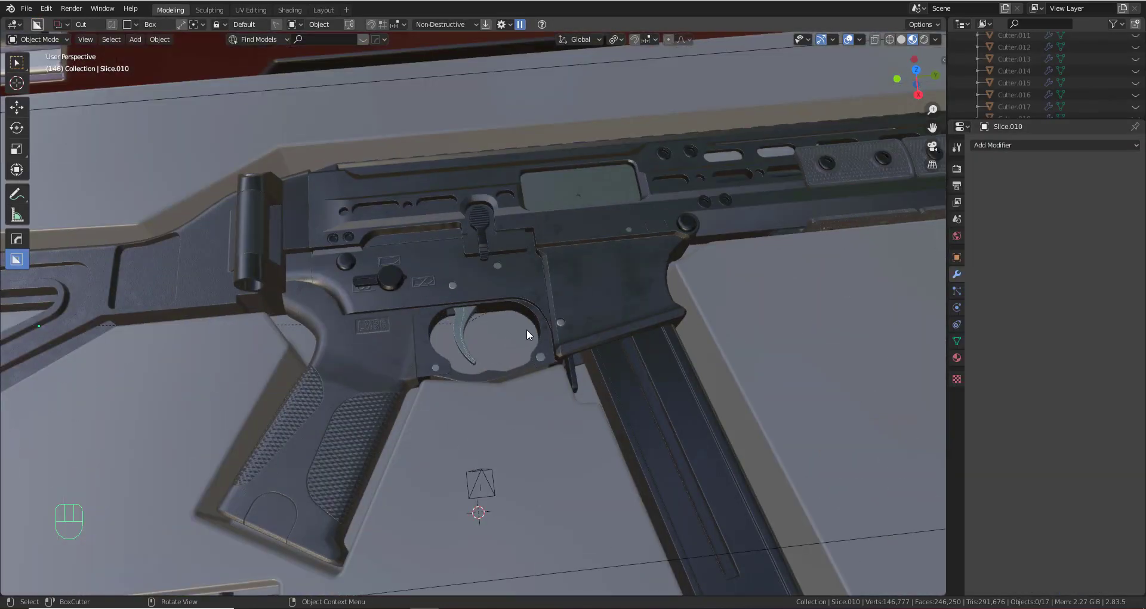
middle_drag(526, 329, 832, 352)
scroll(506, 296, down, 5)
click(540, 281)
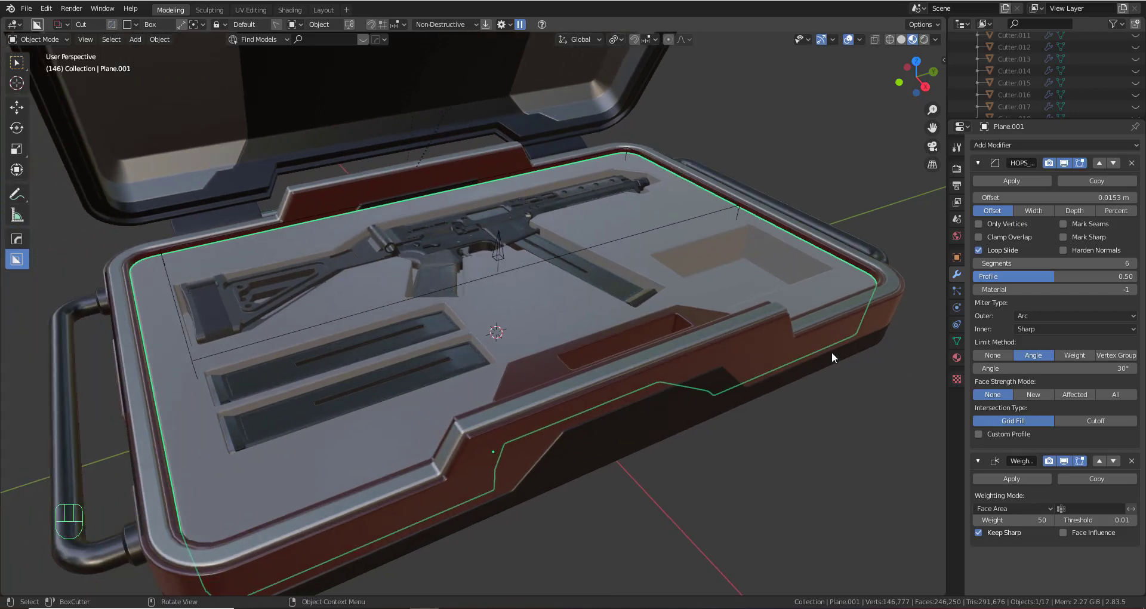
click(957, 357)
shift+middle_drag(696, 303, 642, 341)
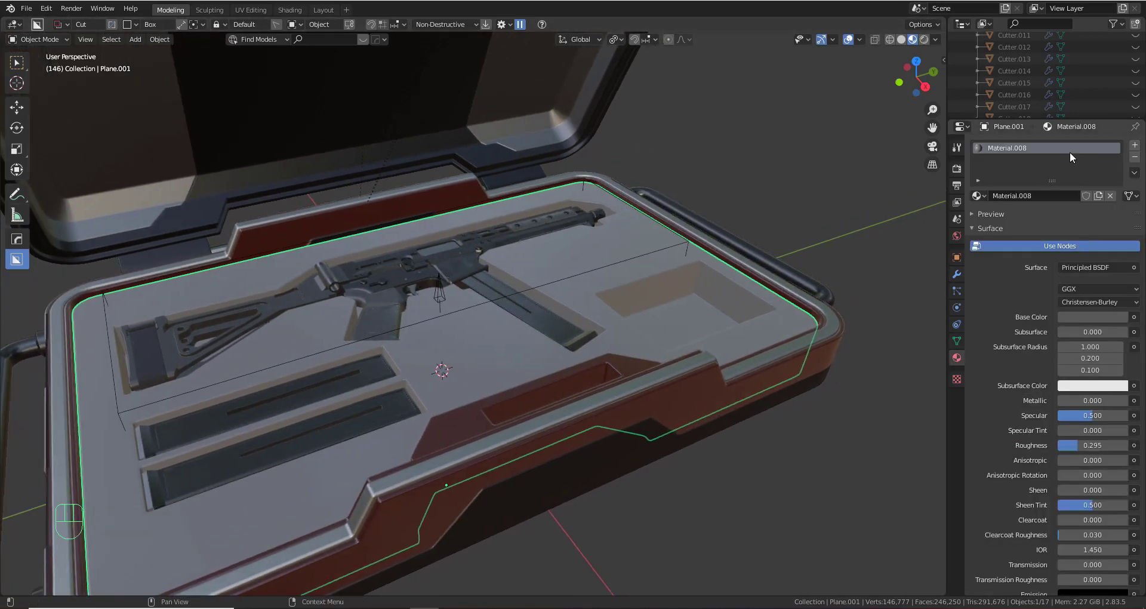
click(1080, 320)
drag(1115, 198, 1117, 229)
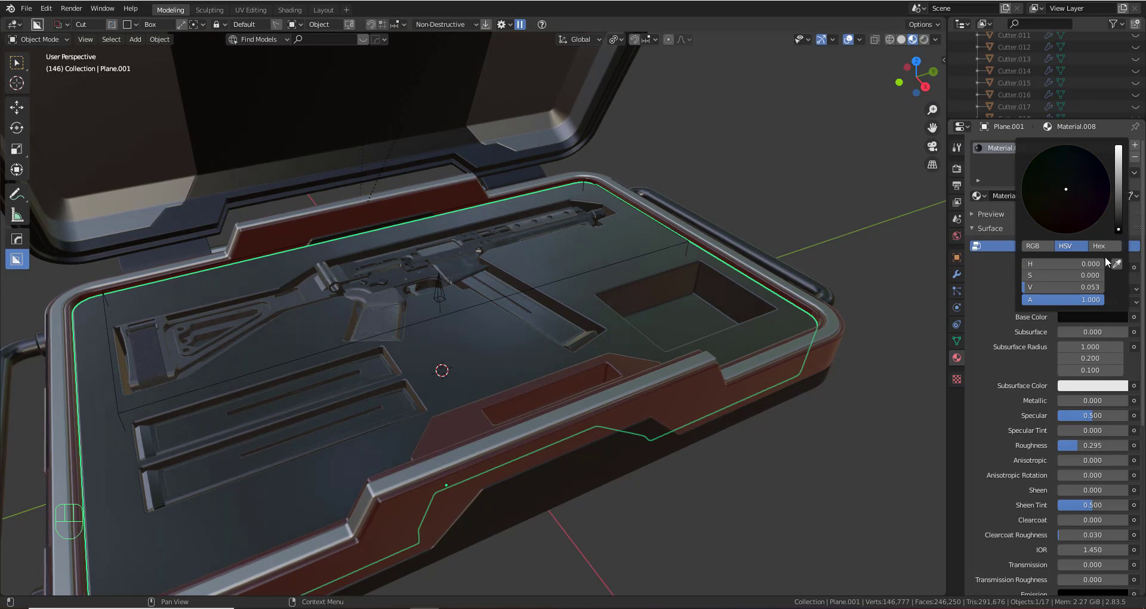
Set the foam insert material's specular to 0.325 and roughness to 0.570
drag(1087, 413, 1080, 415)
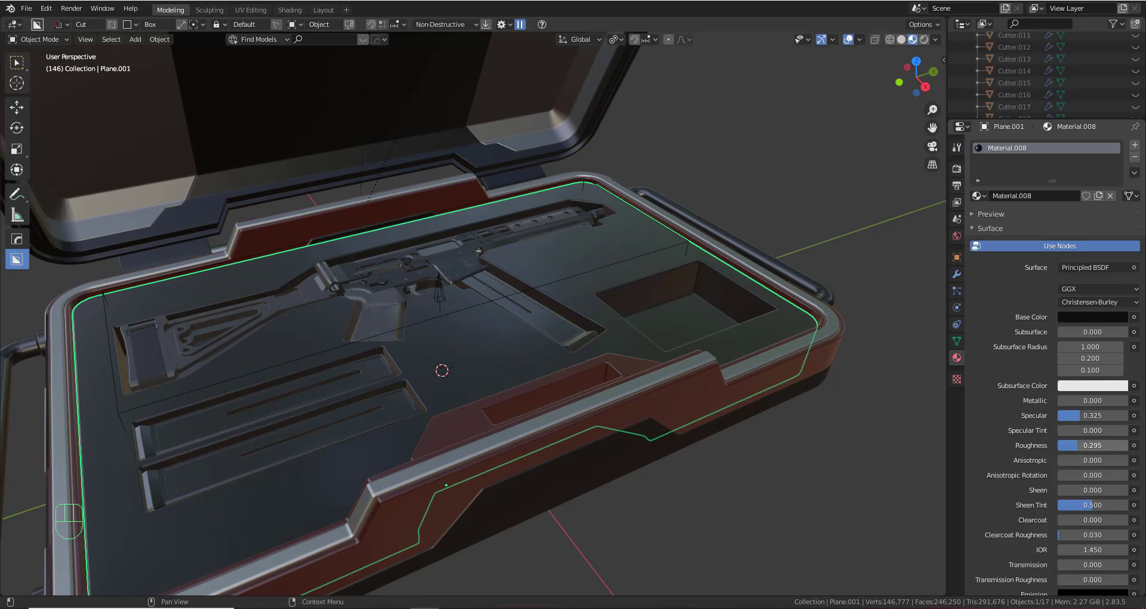
drag(1080, 445, 1098, 445)
middle_drag(591, 269, 554, 277)
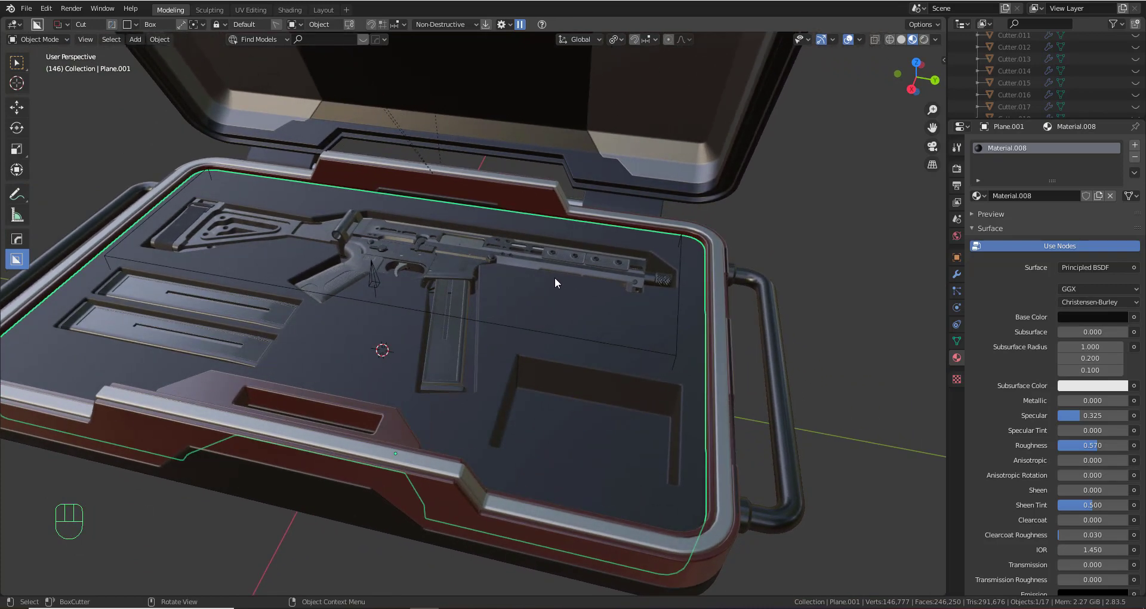
Assign the Carpet material from the CW Other KPACK to the foam insert around the rifle
key(n)
click(865, 102)
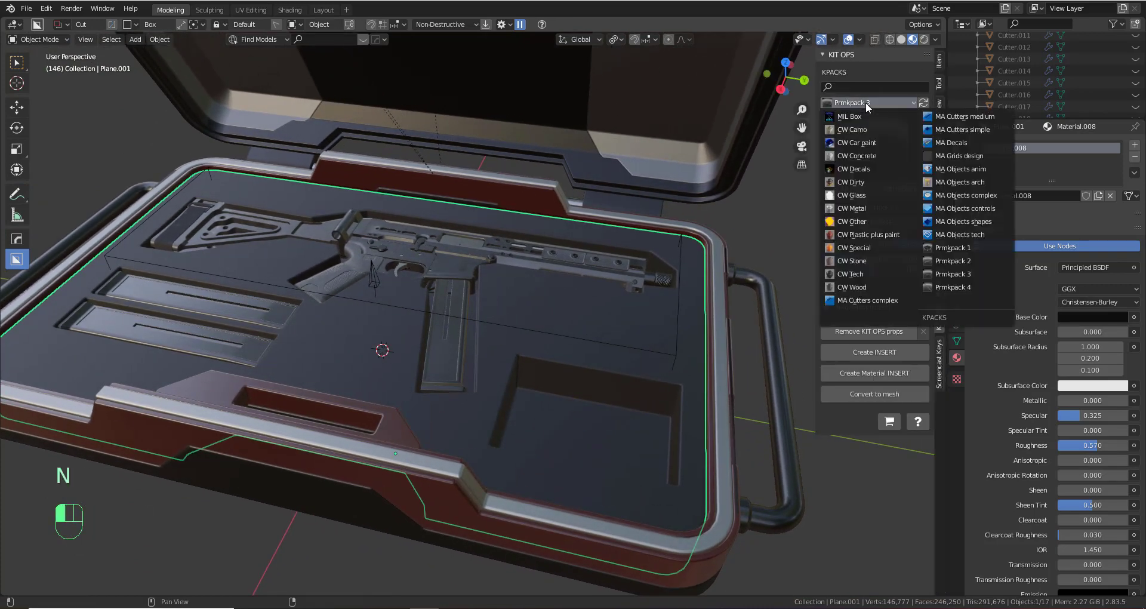
click(871, 235)
click(871, 150)
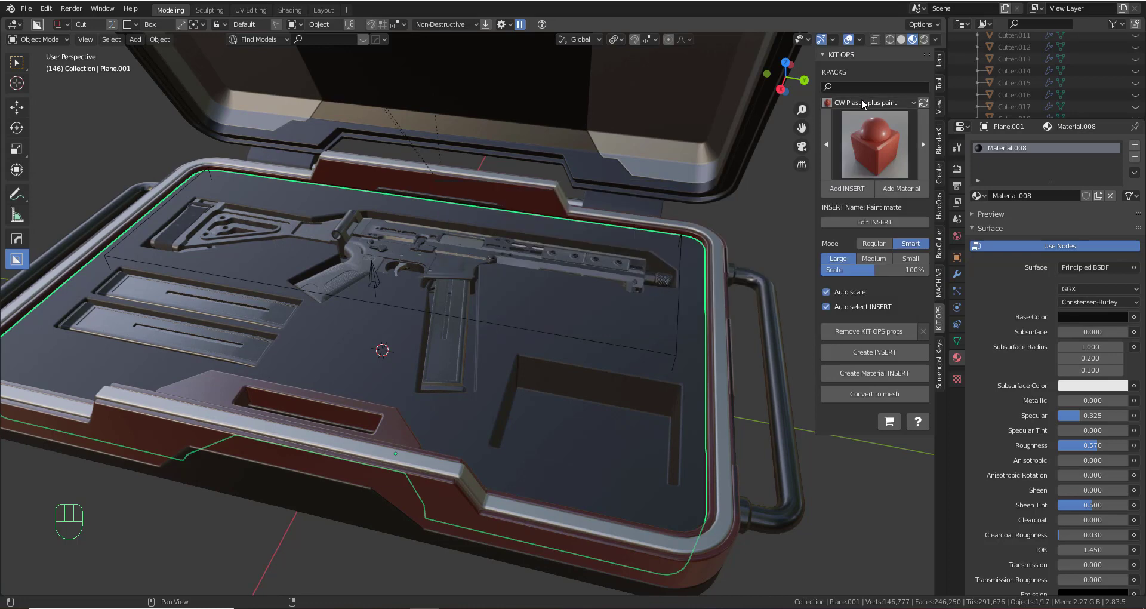
click(861, 102)
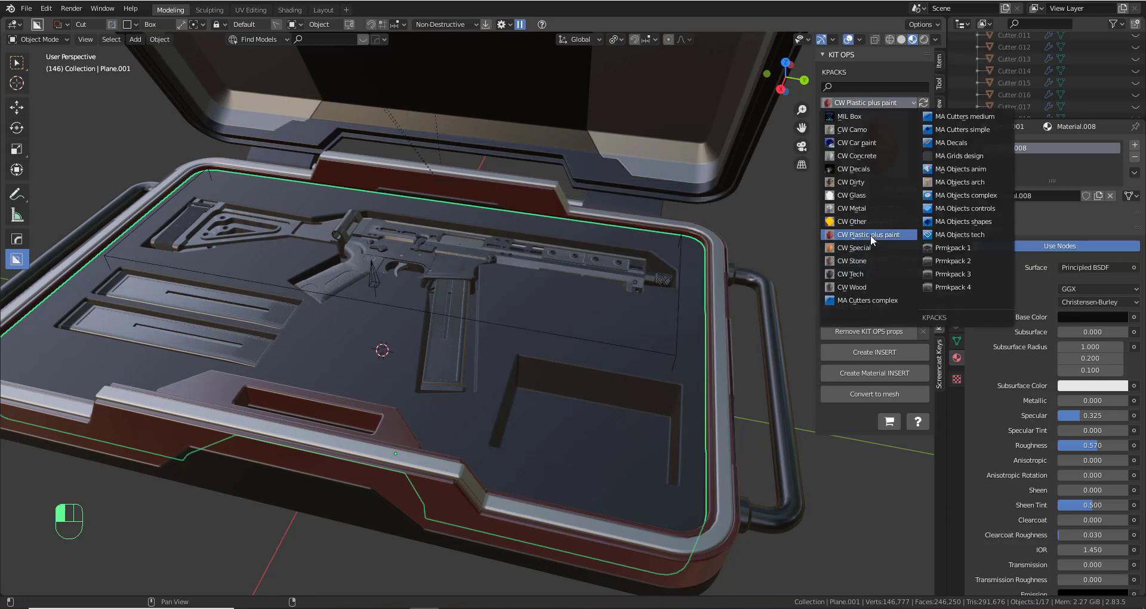
click(865, 222)
click(877, 159)
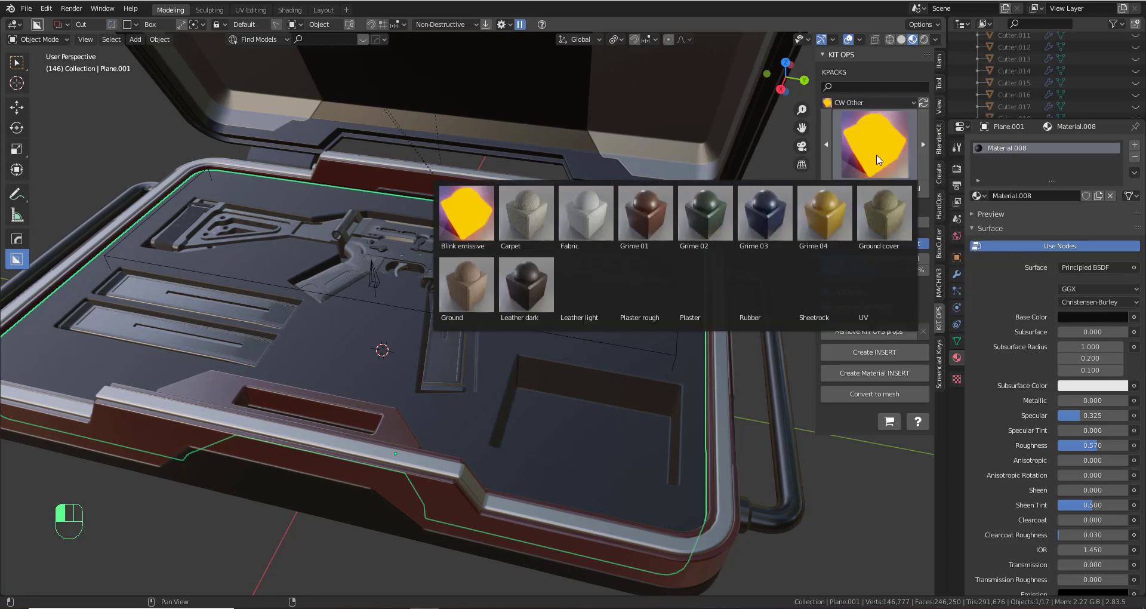
click(531, 210)
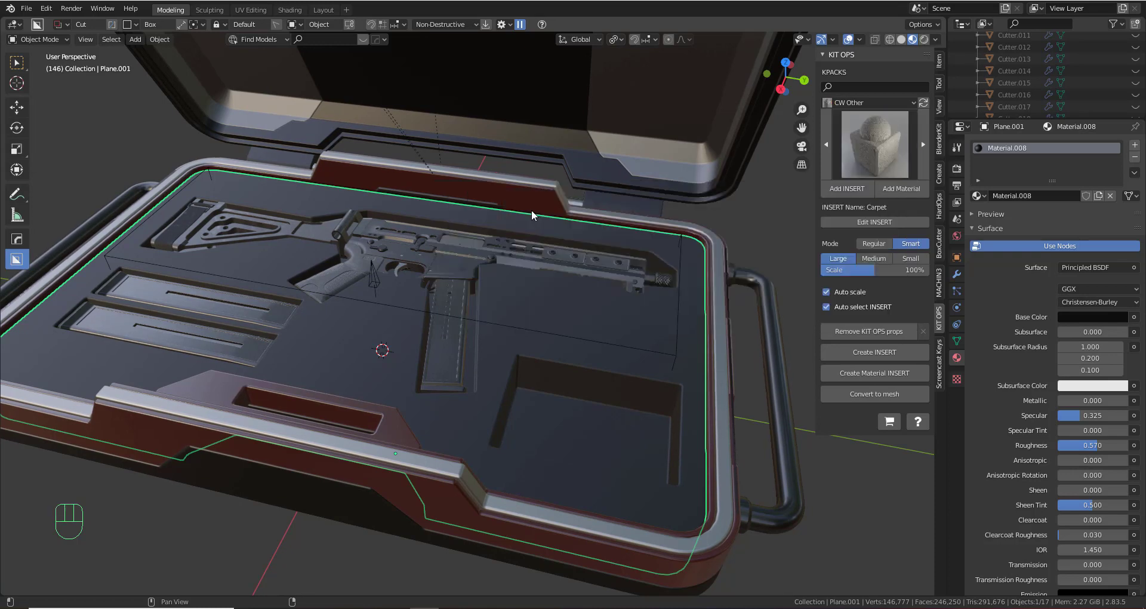
shift+click(896, 188)
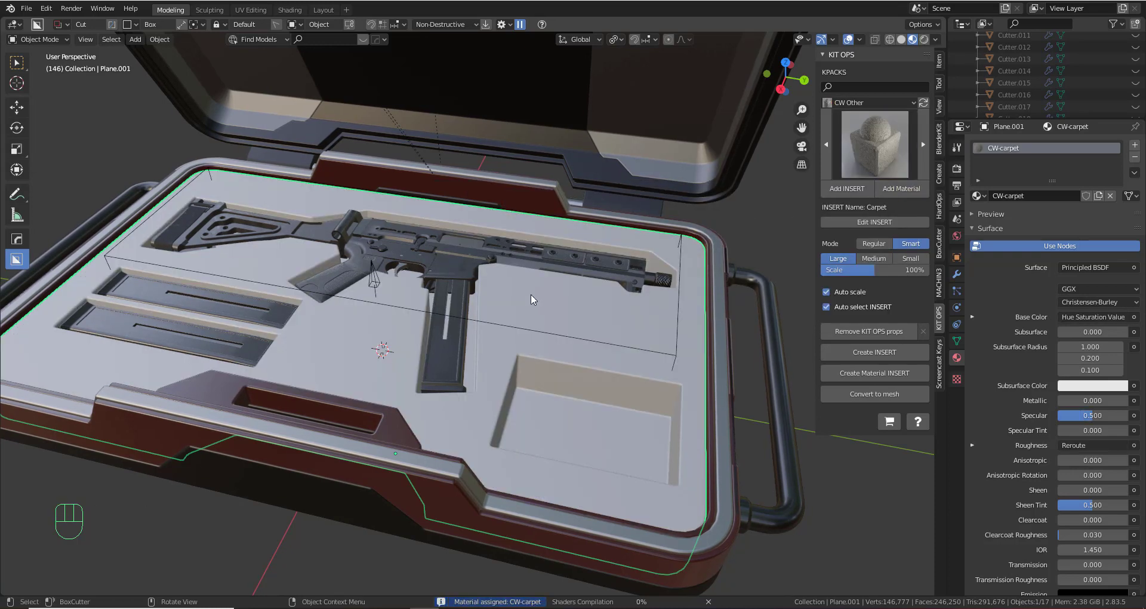
scroll(514, 302, up, 4)
scroll(539, 313, down, 3)
middle_drag(514, 301, 635, 302)
key(n)
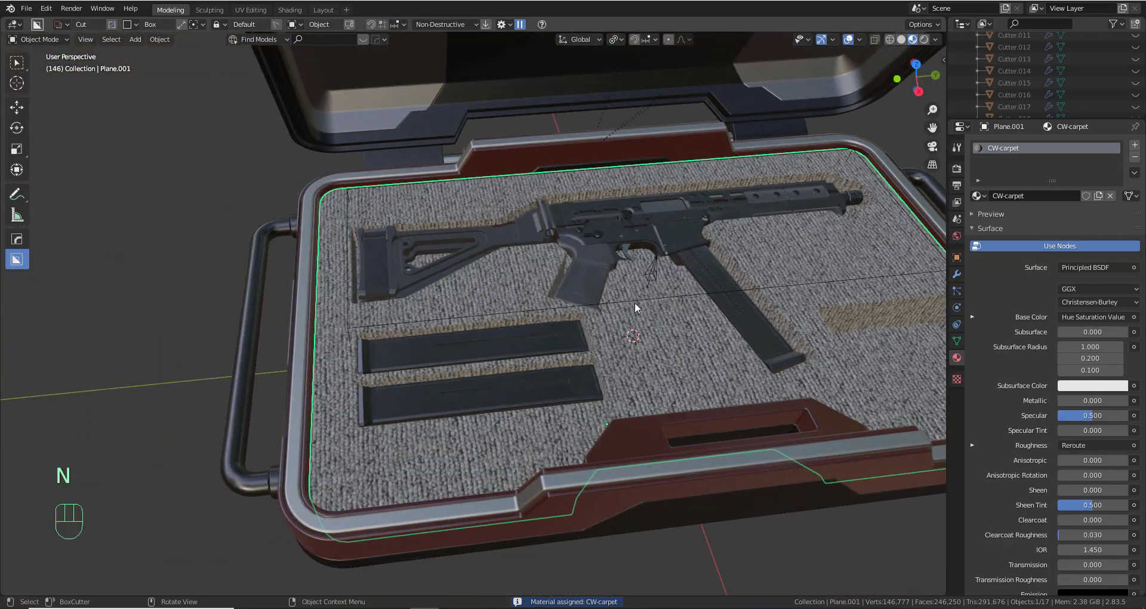
Switch to the Shading workspace and bring up the foam insert's CW-carpet material nodes
click(664, 324)
scroll(664, 324, up, 3)
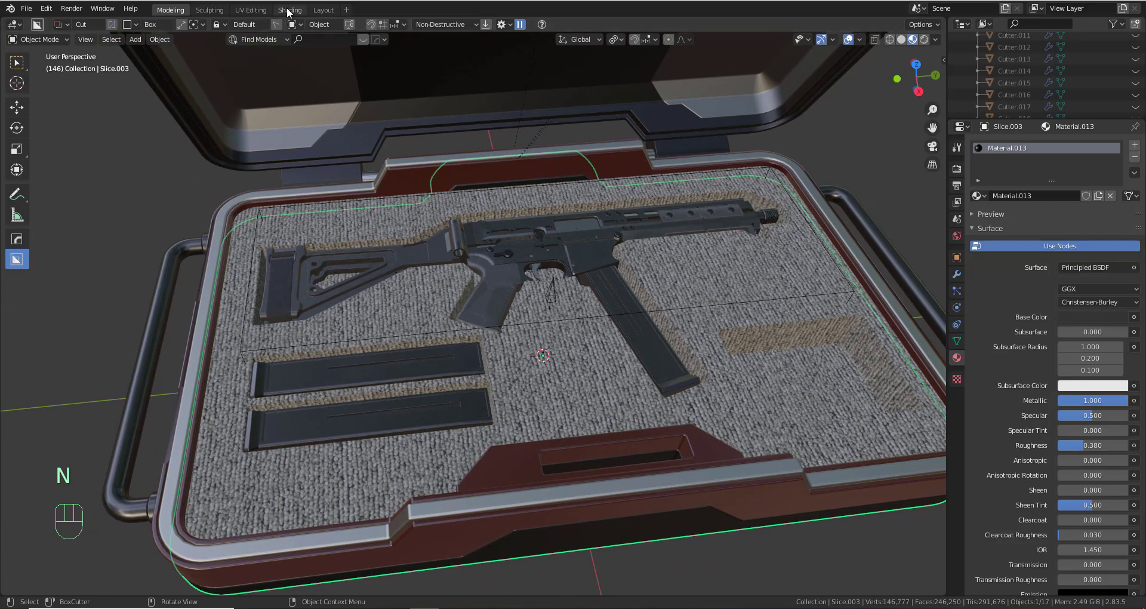
click(290, 9)
scroll(629, 263, up, 5)
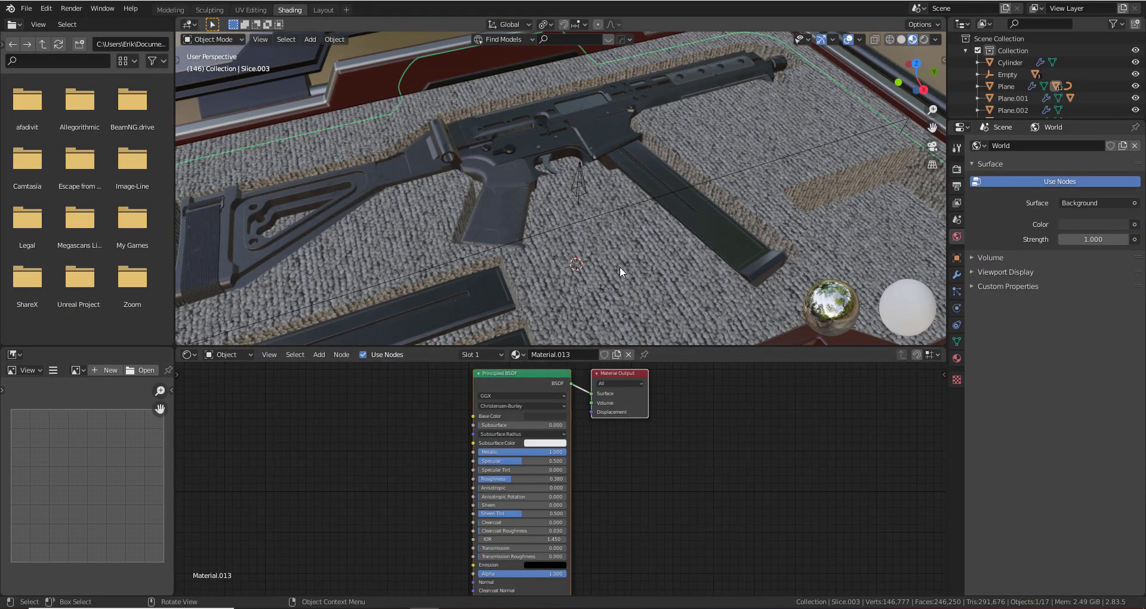
click(619, 266)
middle_drag(618, 266, 596, 269)
scroll(591, 274, down, 3)
middle_drag(459, 374, 545, 505)
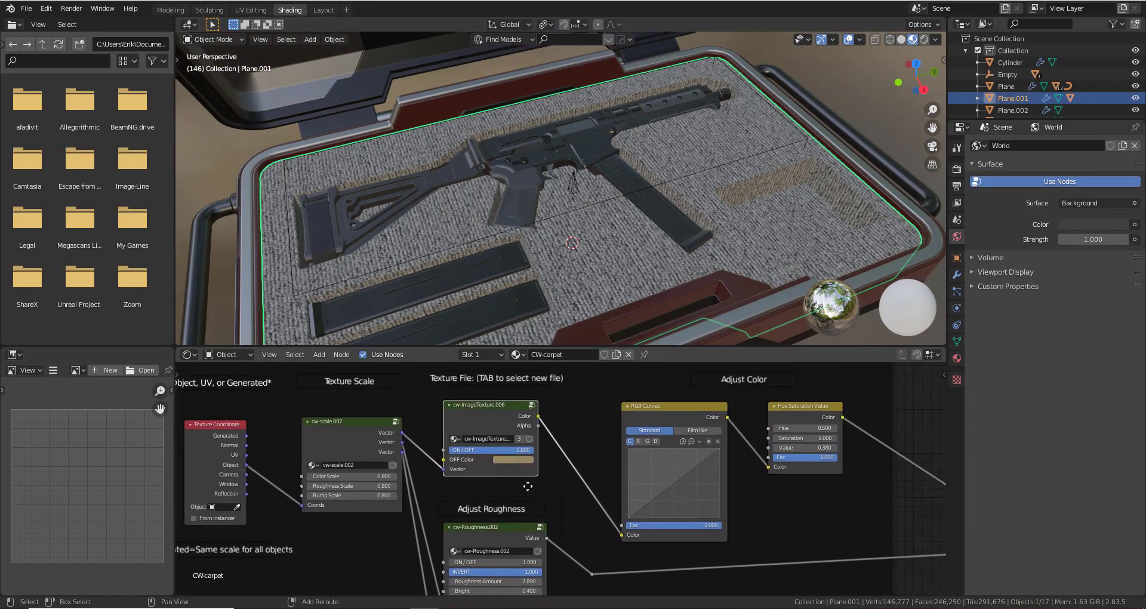
Darken the carpet texture's off color to a near-black grey and set the Hue Saturation Value node's value to 0.030
click(510, 462)
click(529, 367)
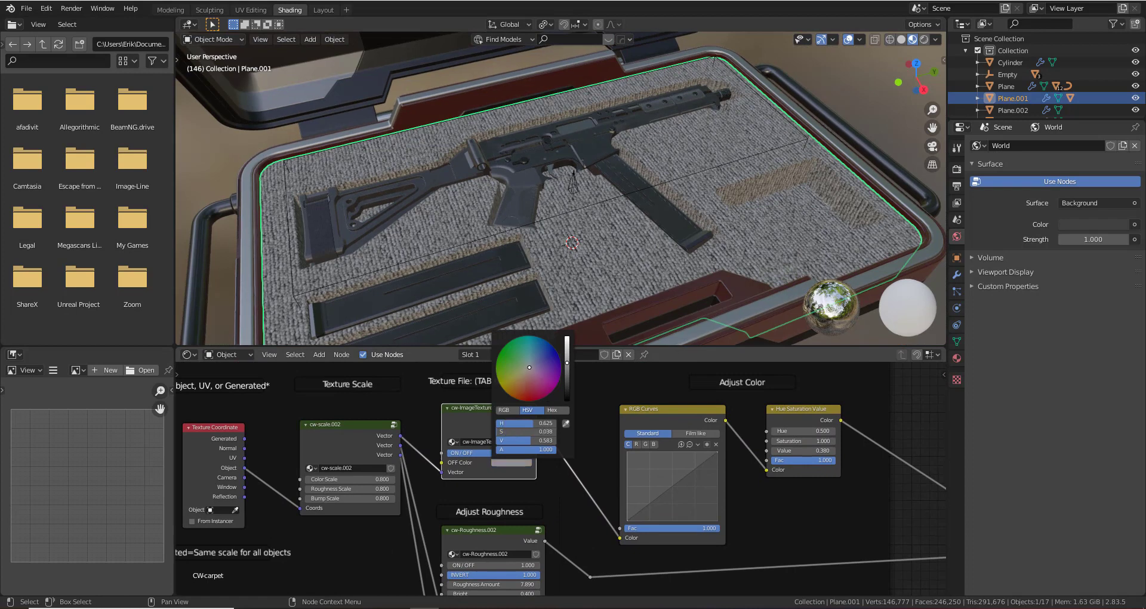
drag(563, 364, 566, 401)
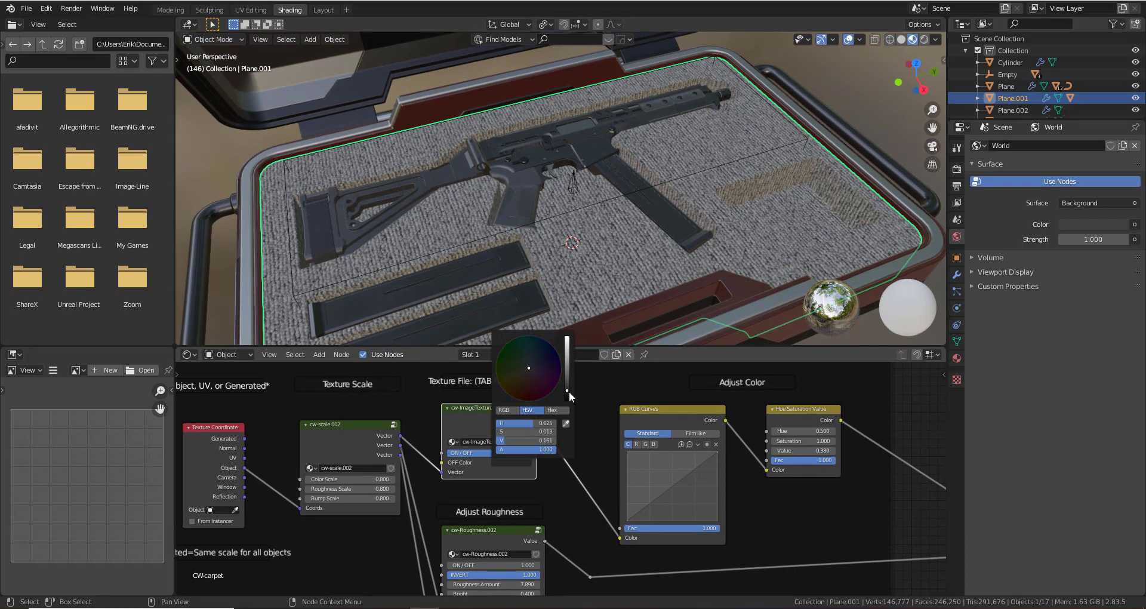
drag(812, 448, 788, 448)
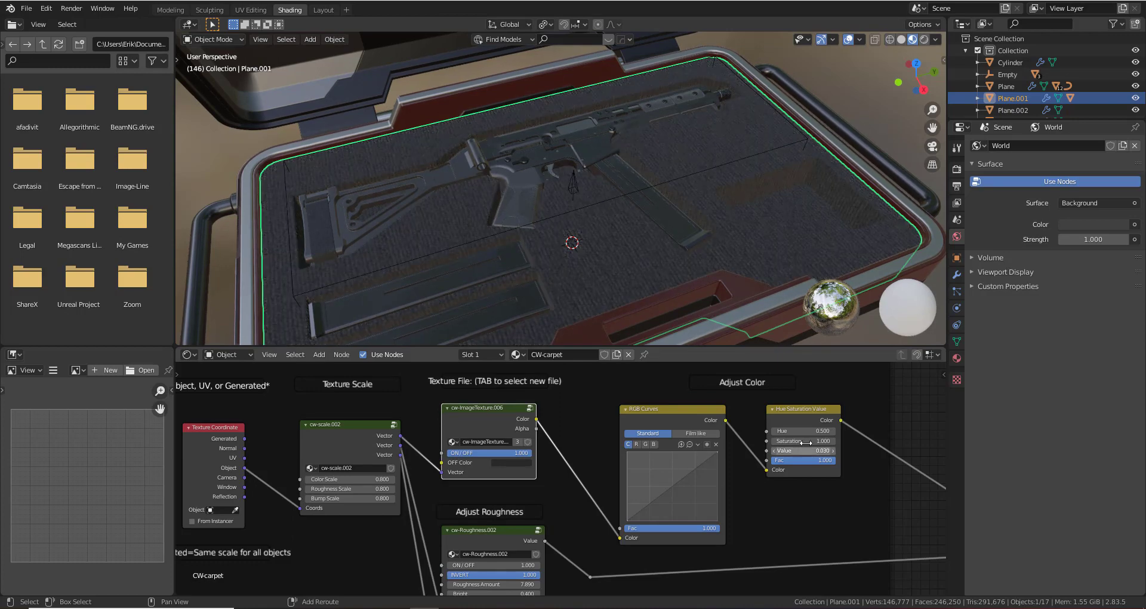
scroll(675, 251, up, 3)
middle_drag(675, 252, 619, 231)
scroll(618, 232, down, 5)
scroll(537, 152, up, 7)
scroll(520, 244, down, 2)
middle_drag(538, 202, 500, 224)
Slightly reduce the roughness amount of the foam insert's carpet material
middle_drag(479, 581, 490, 448)
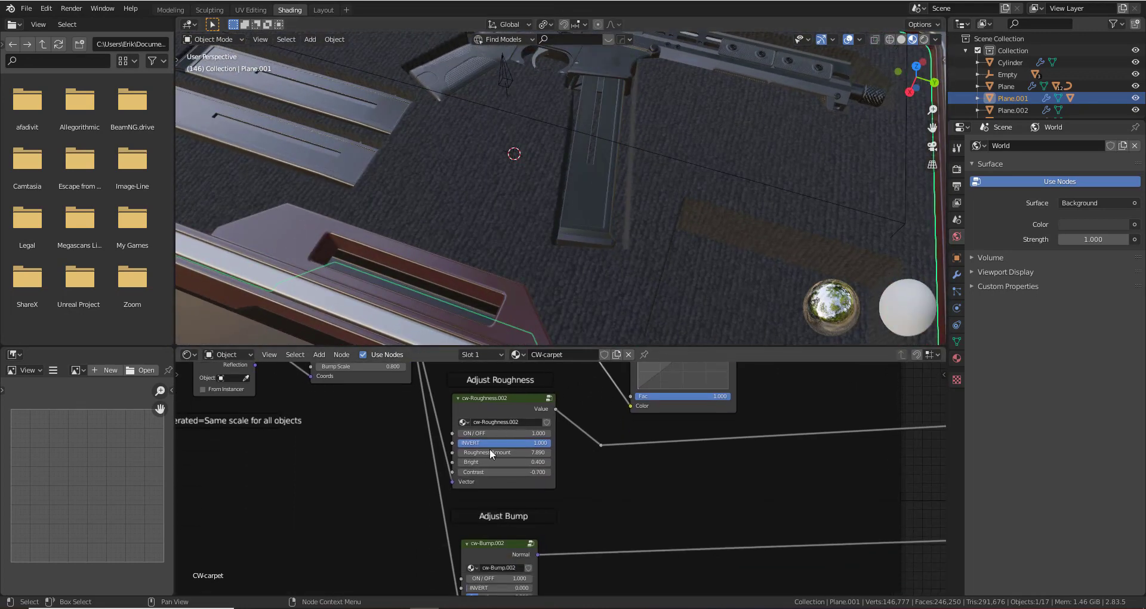
drag(508, 452, 502, 452)
scroll(615, 231, down, 6)
middle_drag(616, 231, 622, 187)
scroll(629, 196, up, 6)
Set the carpet material's bump strength to 0.366
middle_drag(484, 561, 497, 453)
scroll(490, 494, up, 4)
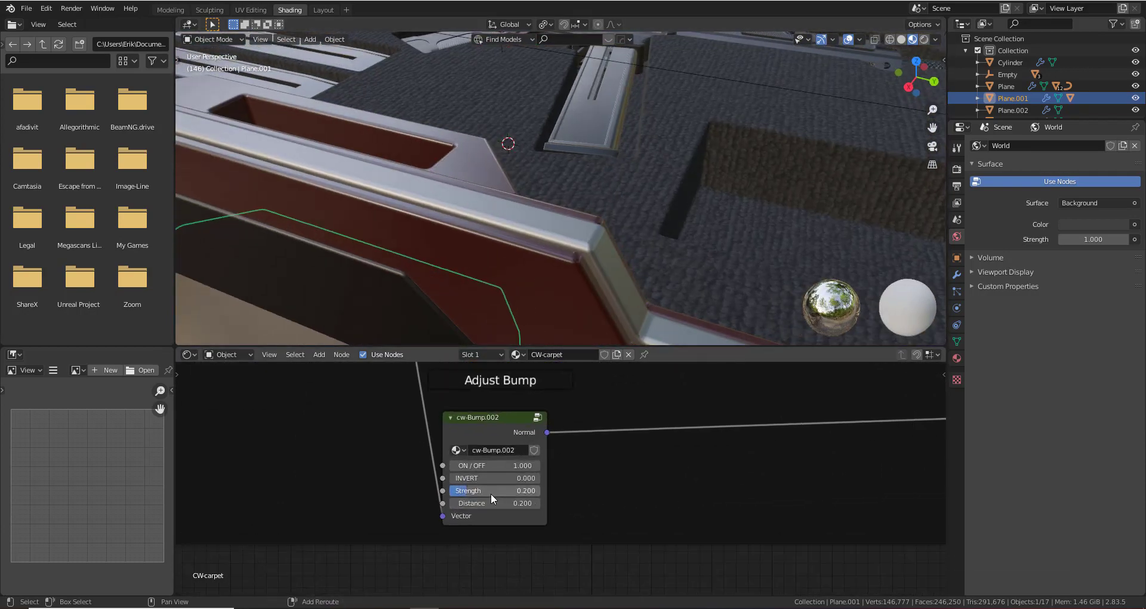
drag(491, 493, 501, 493)
scroll(550, 135, down, 6)
middle_drag(550, 135, 475, 95)
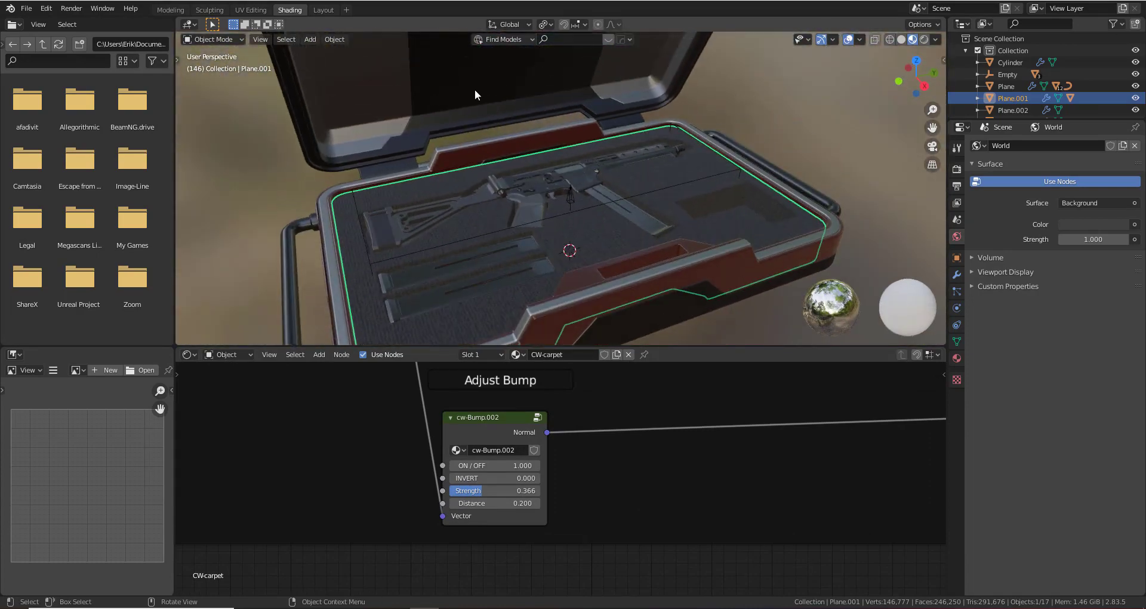
Return to the Modeling workspace, clear the selection and play back the lid animation of the case
click(170, 9)
key(Tab)
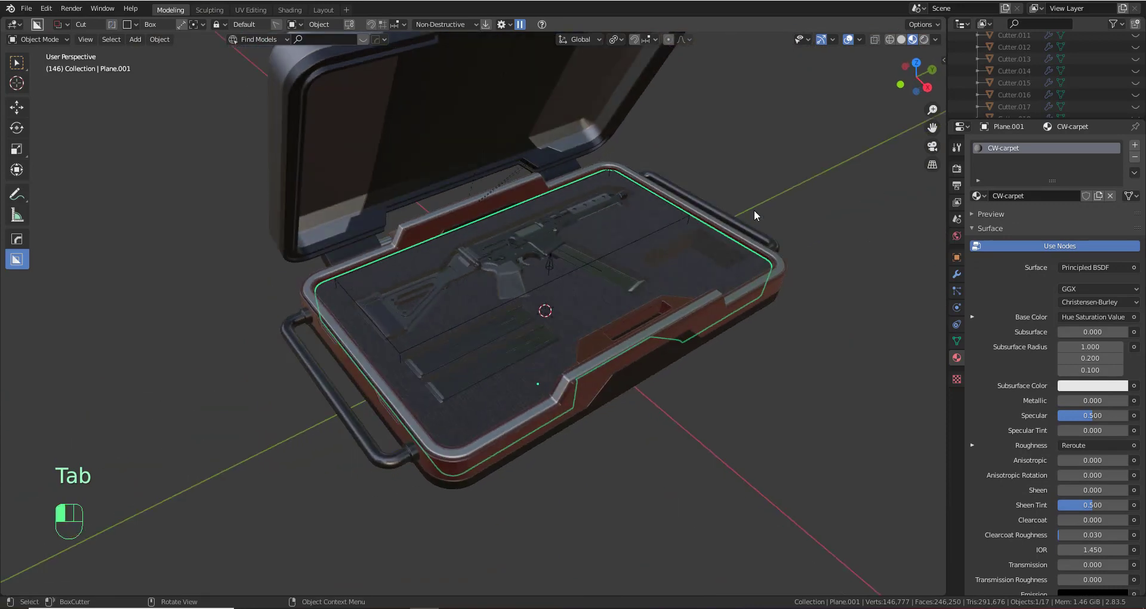
click(753, 210)
middle_drag(753, 210, 630, 286)
key(space)
scroll(603, 285, down, 3)
key(space)
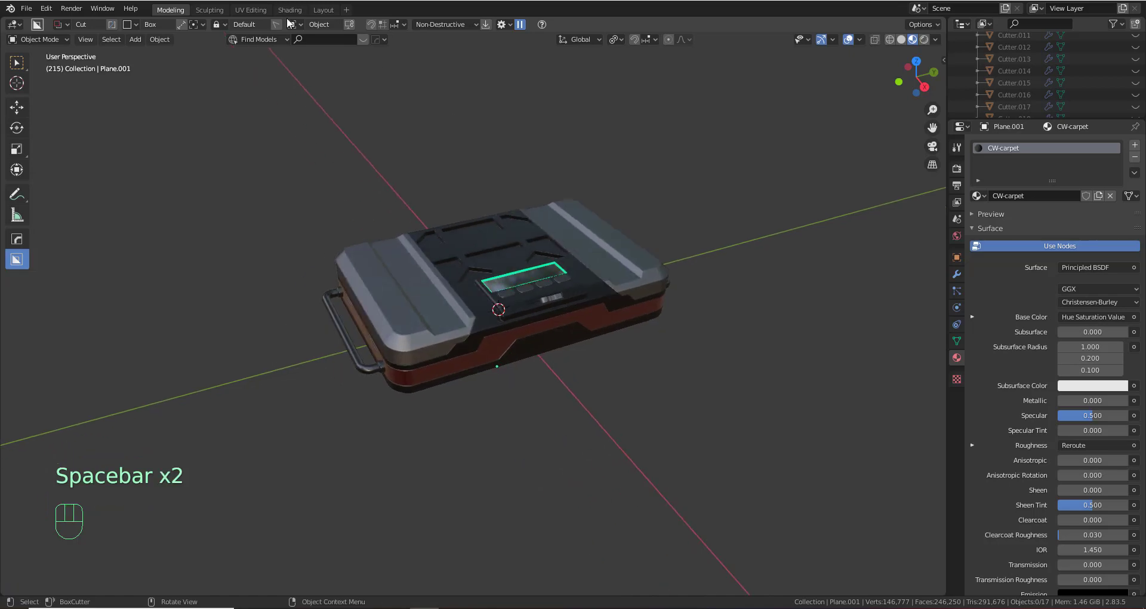
Switch to the Layout workspace, select the lid's dark center panel and rewind the animation to frame 1
click(321, 10)
scroll(477, 317, down, 3)
middle_drag(518, 342, 596, 299)
click(525, 269)
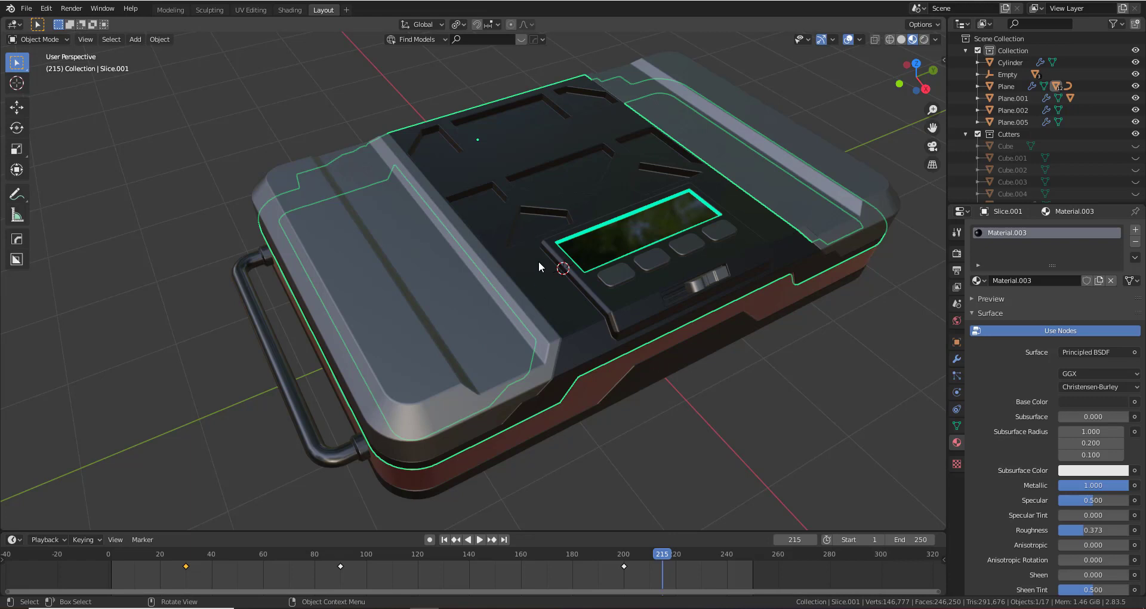
click(446, 539)
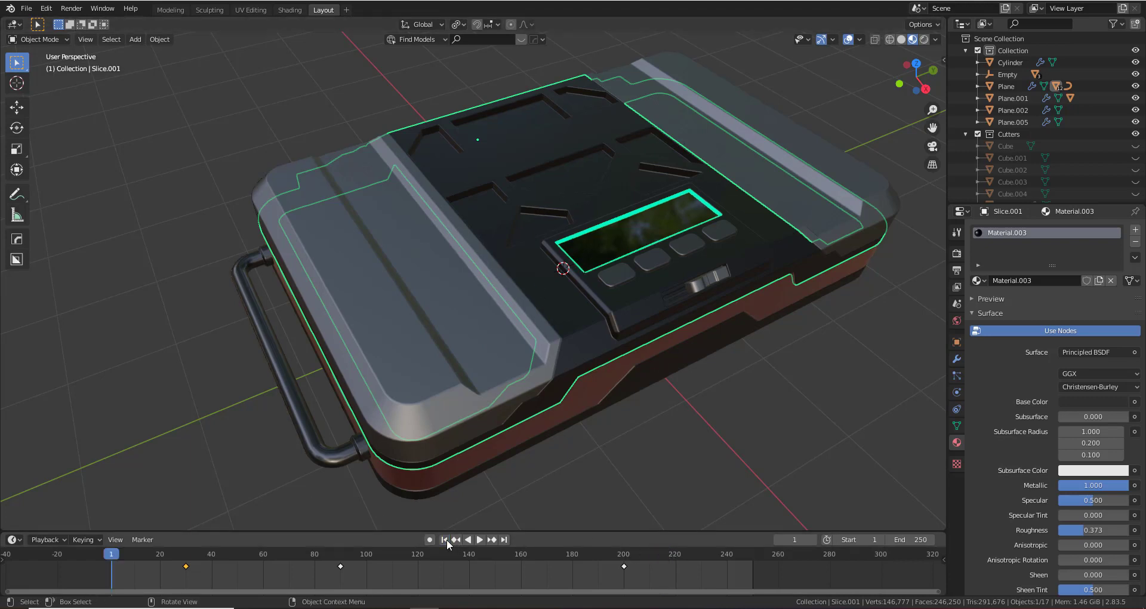
Change the emission color of the glowing display frame to red with a hue of 0.013
click(586, 228)
middle_drag(593, 269, 520, 293)
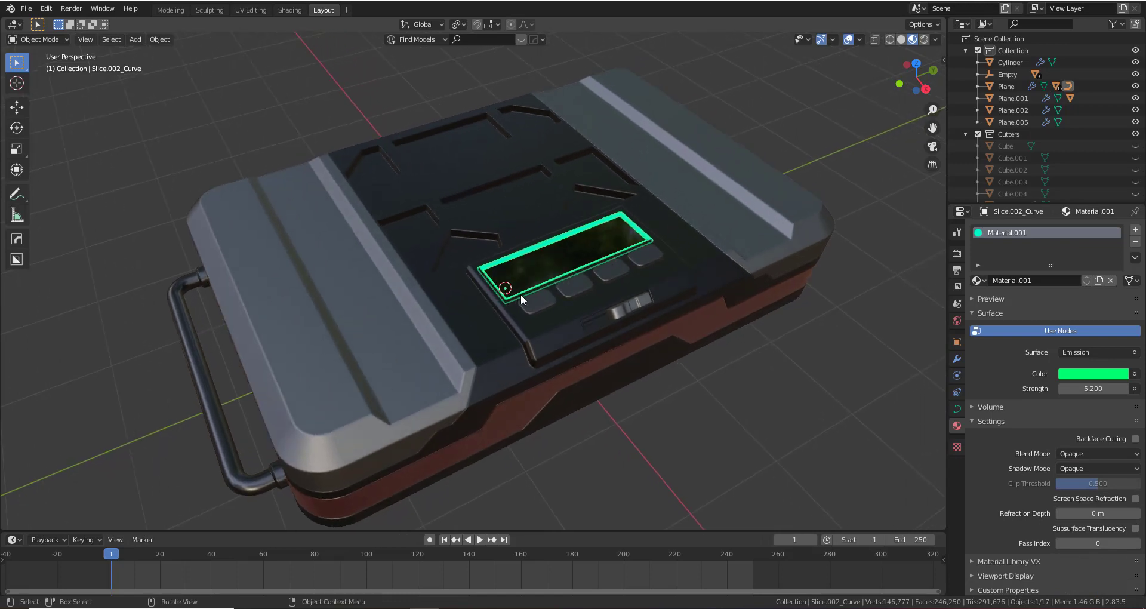
click(1079, 375)
drag(1052, 218, 1062, 290)
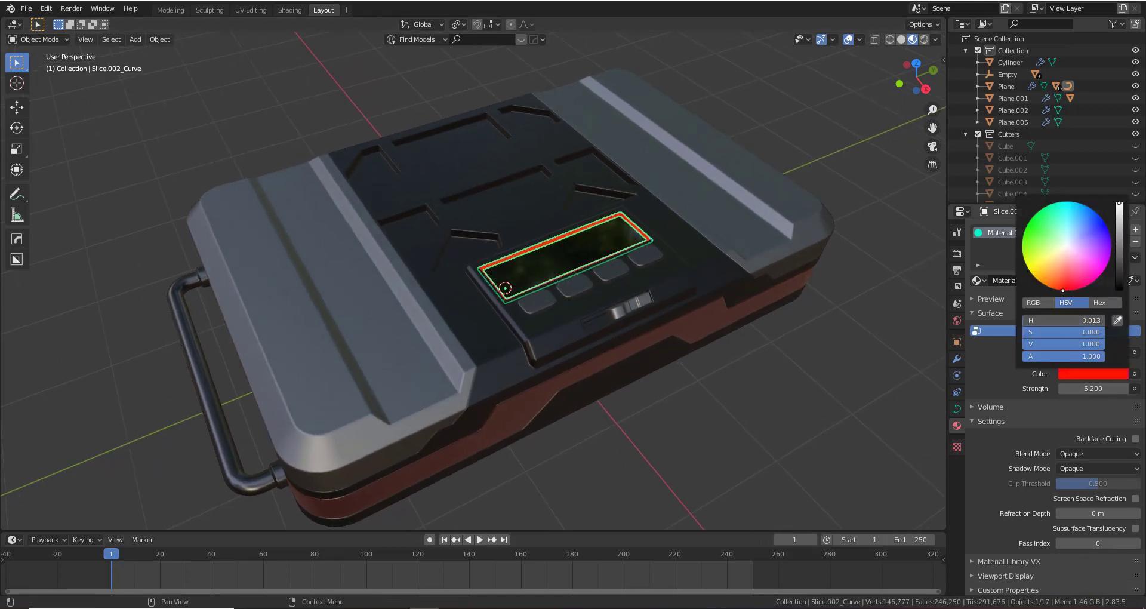
scroll(519, 264, up, 2)
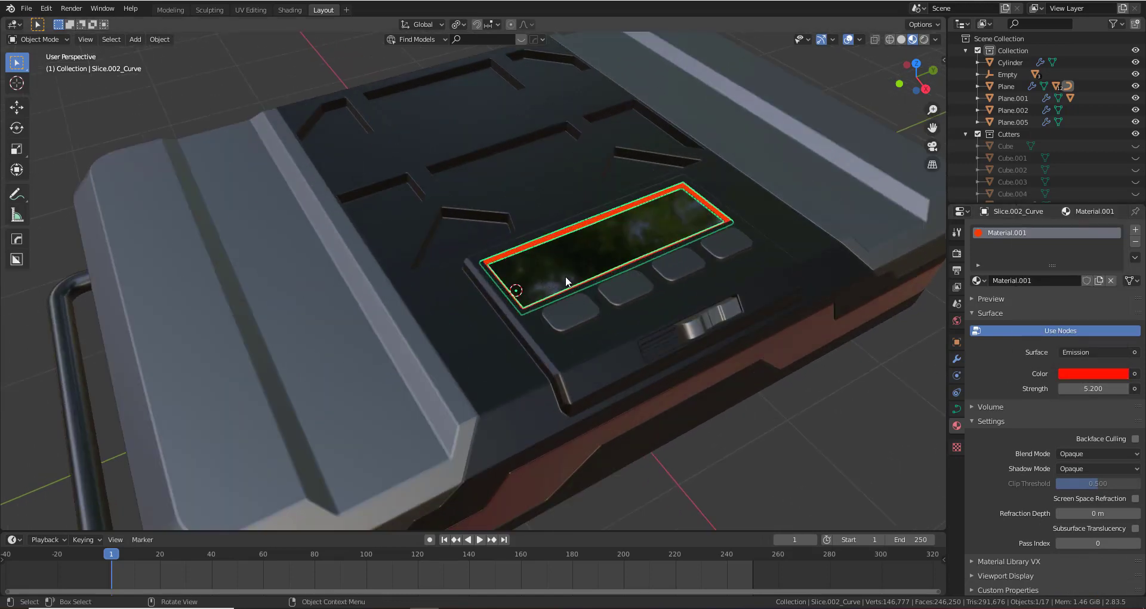
Keyframe the display frame's red emission color at frame 1
key(i)
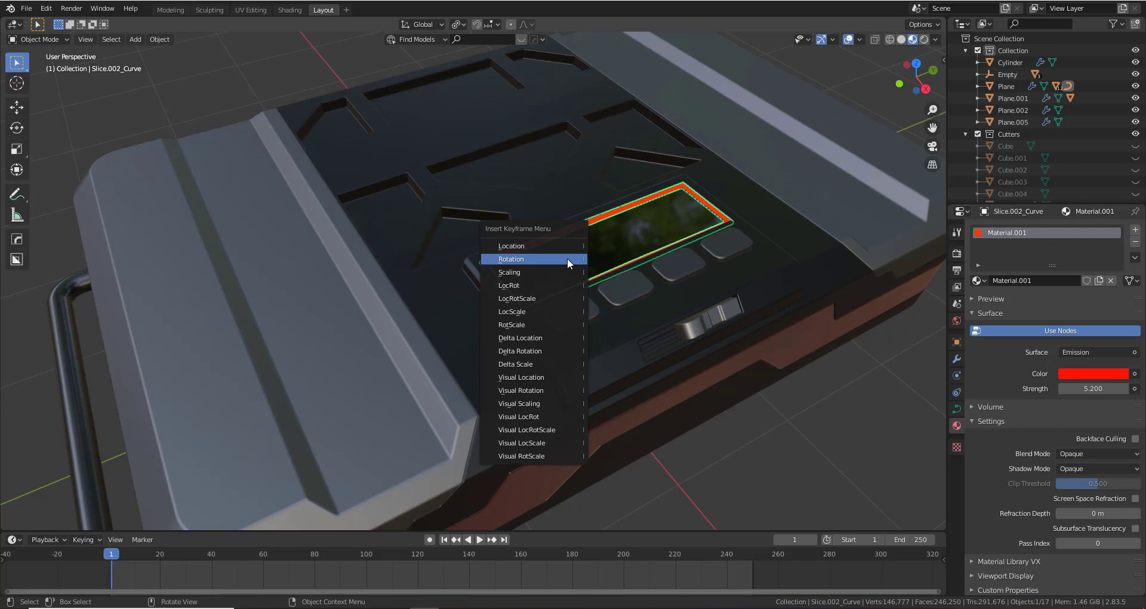
click(566, 259)
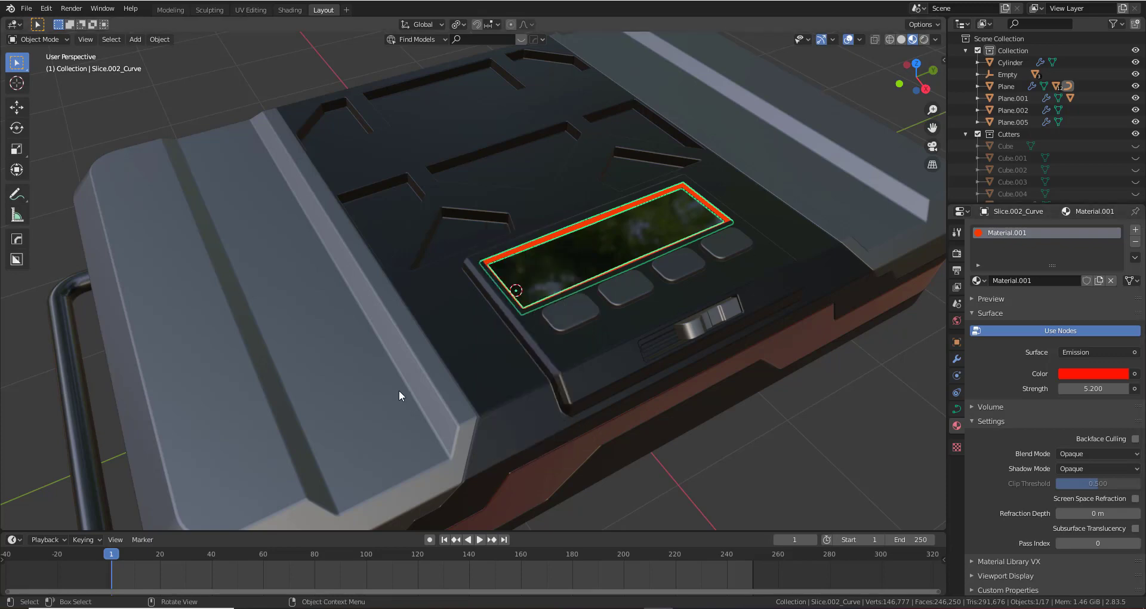
scroll(597, 358, up, 3)
middle_drag(676, 345, 528, 351)
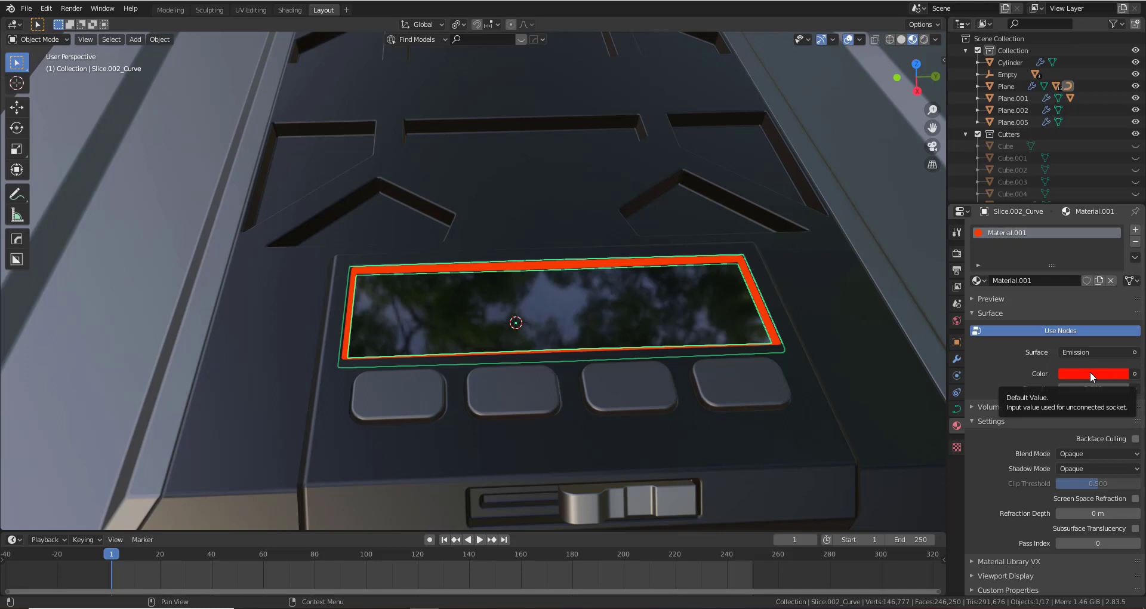
key(i)
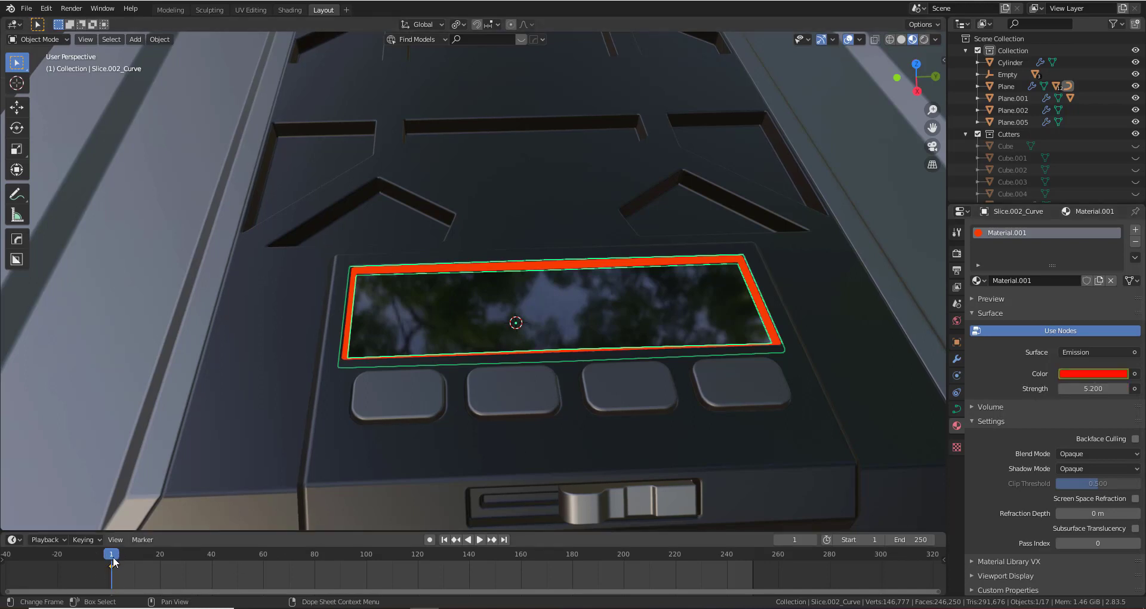
At frame 23, change the display frame's emission color to green and keyframe it
key(space)
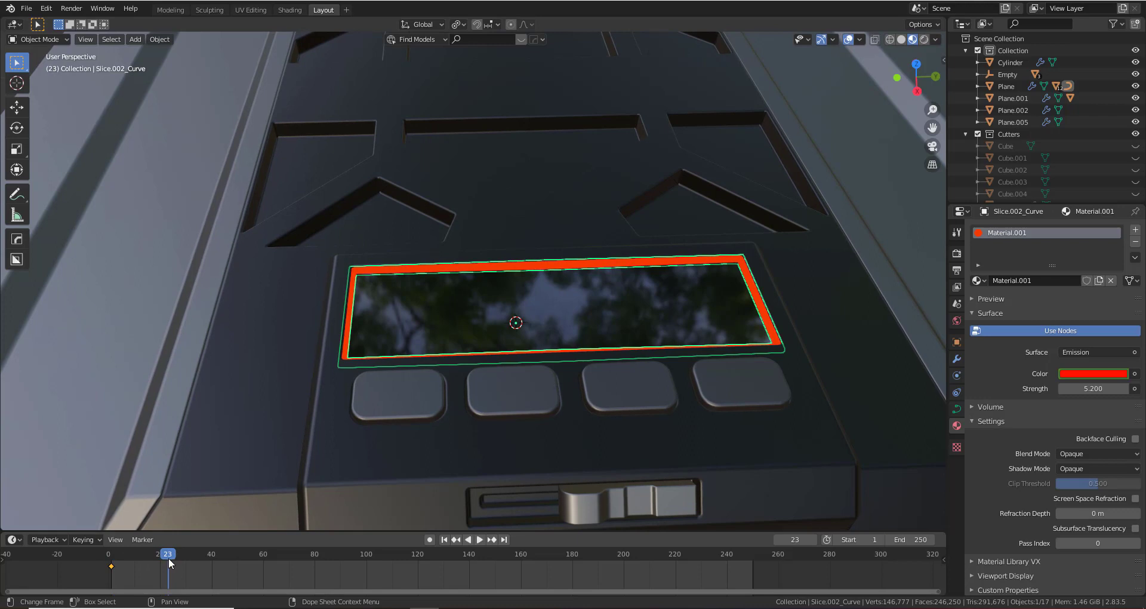
click(1097, 374)
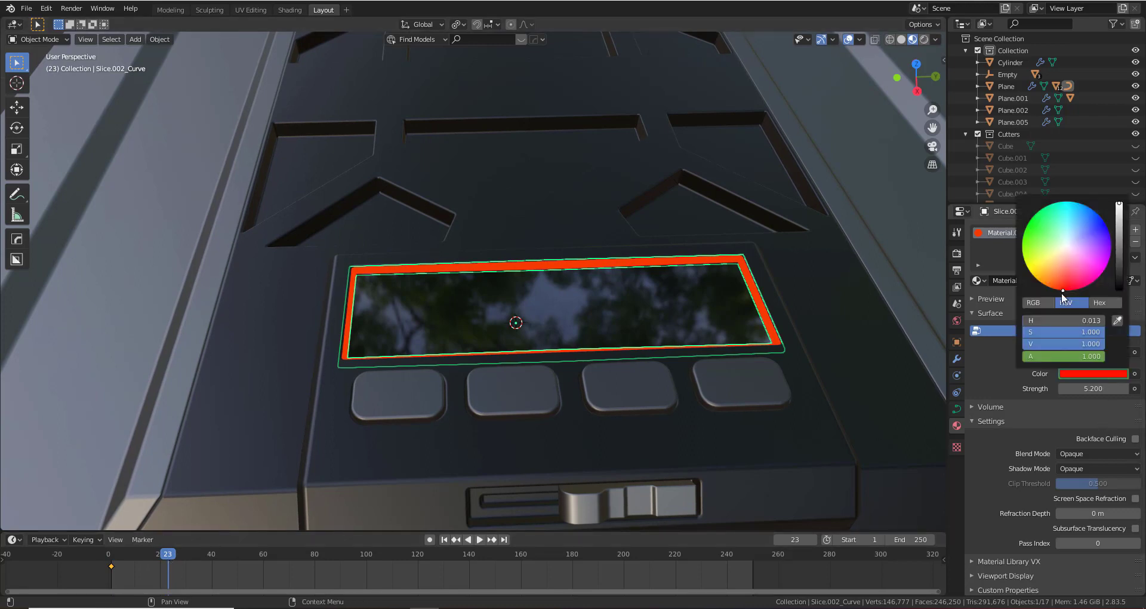
drag(1062, 288, 1037, 212)
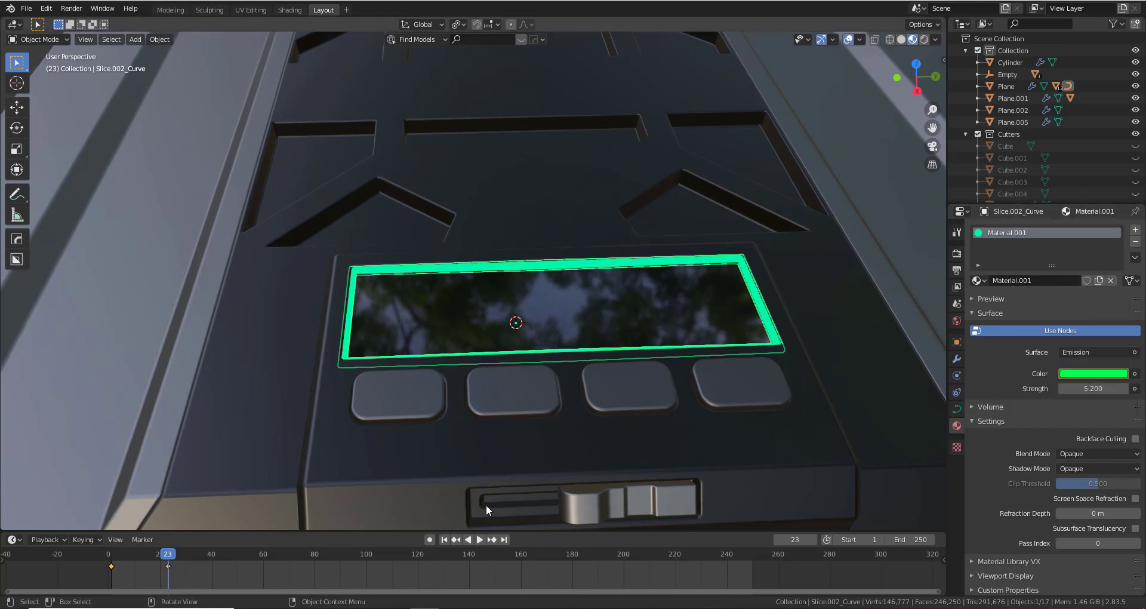
At frame 205, set the display frame's emission color to red, keyframe it and return to frame 0
click(253, 456)
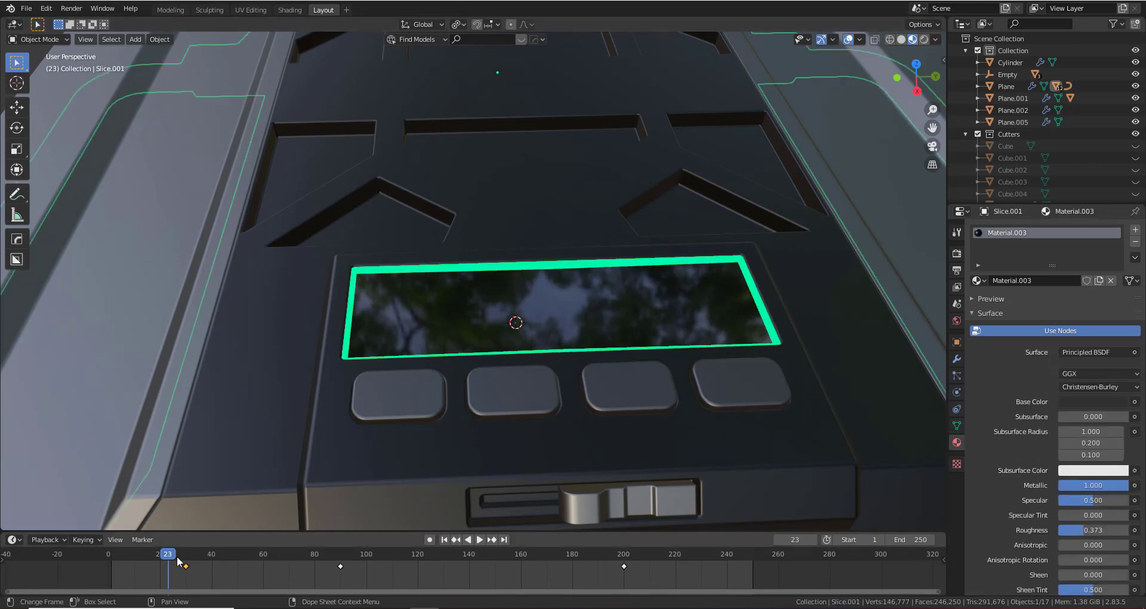
drag(179, 561, 636, 544)
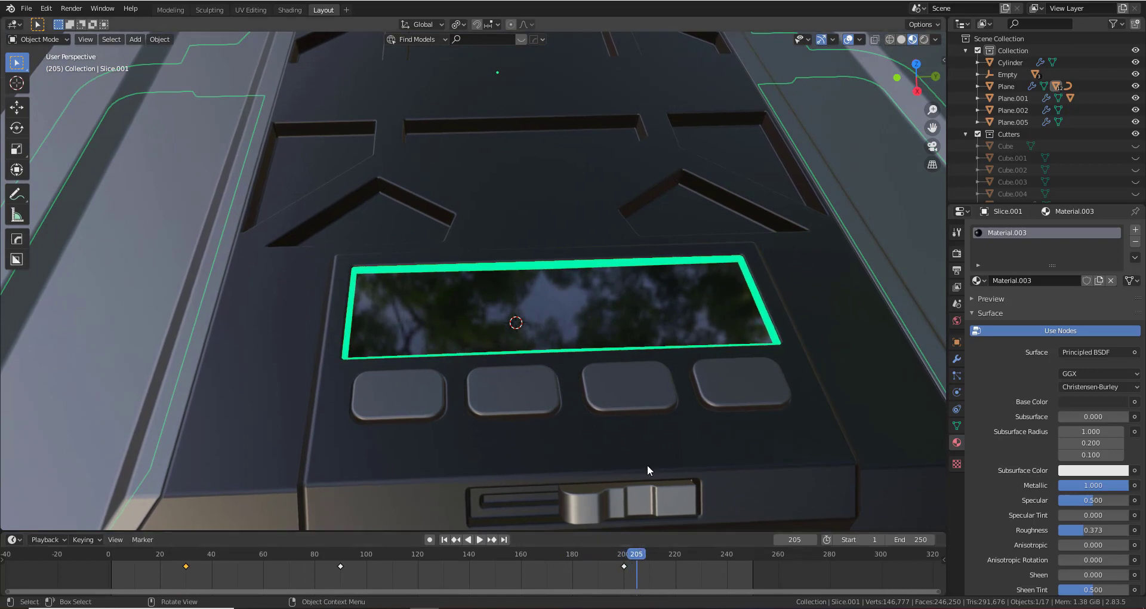
click(590, 264)
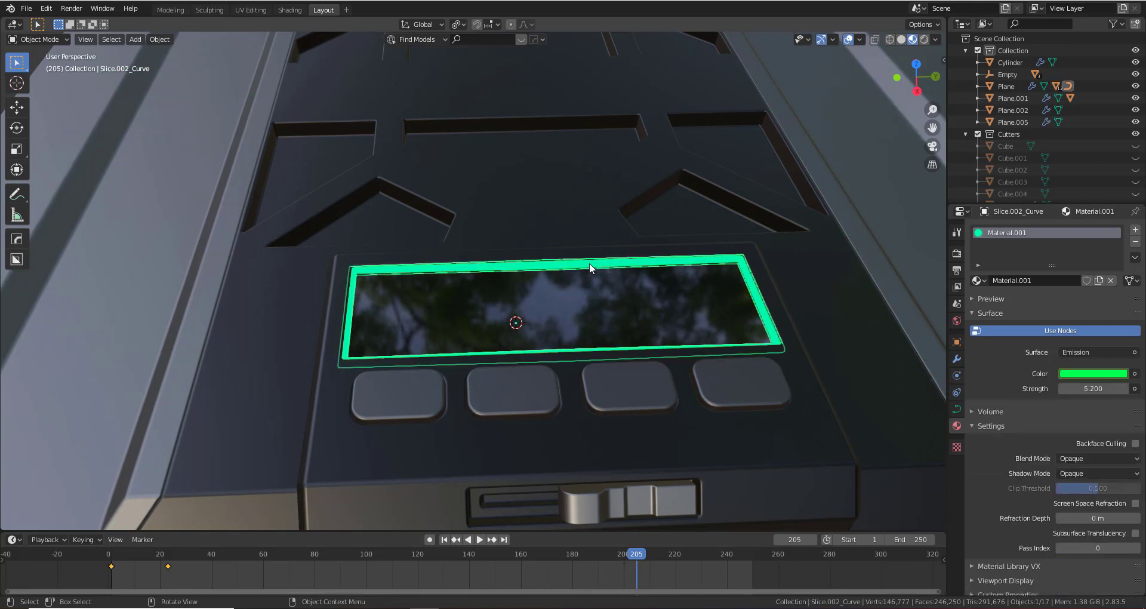
click(1100, 374)
drag(1040, 217, 1065, 290)
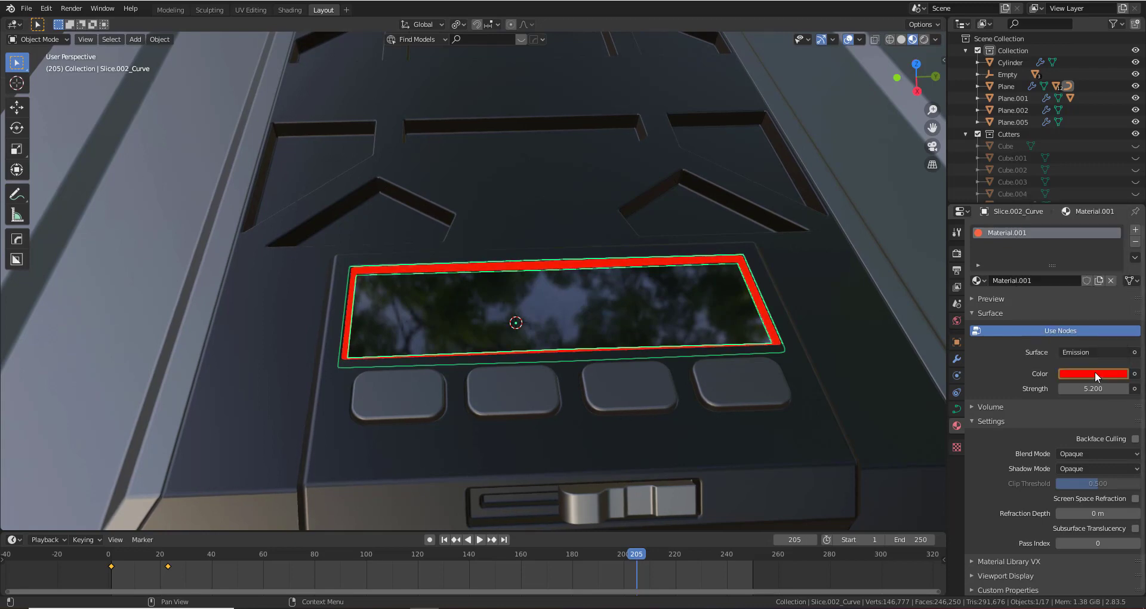
scroll(660, 462, down, 2)
drag(636, 561, 109, 561)
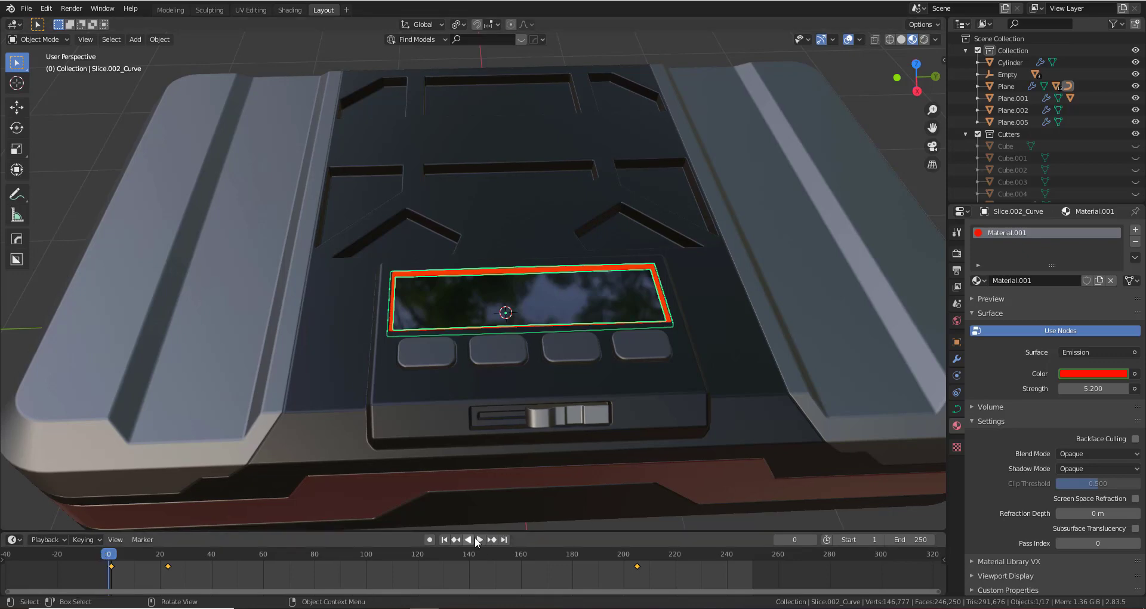
Play the animation with the viewport overlays hidden and check the display frame's glow while the lid opens and closes
key(space)
scroll(652, 340, down, 2)
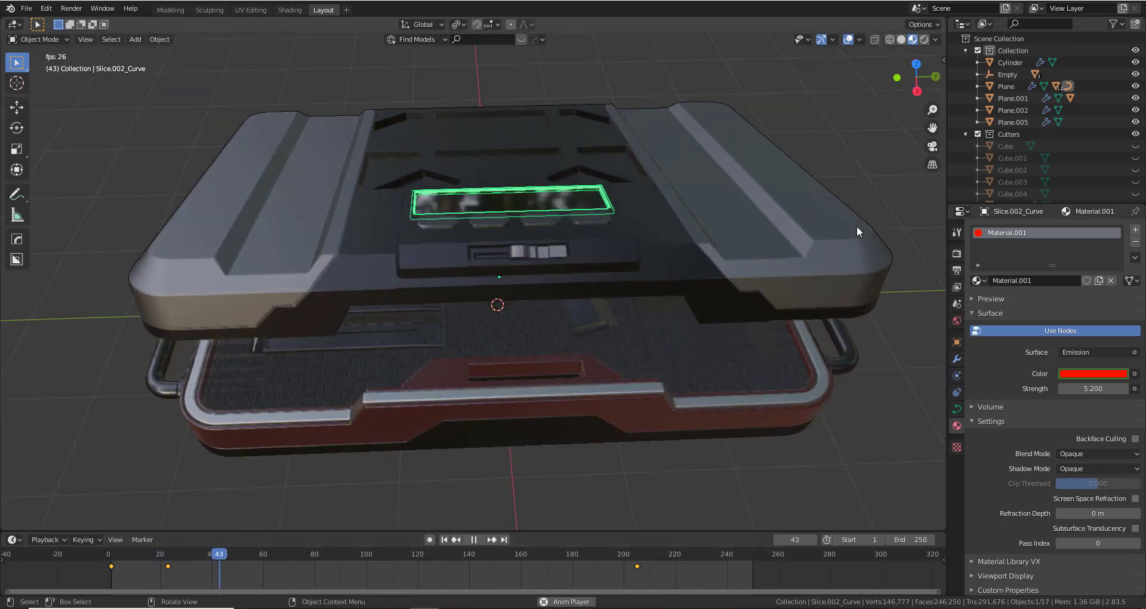
middle_drag(856, 338, 784, 266)
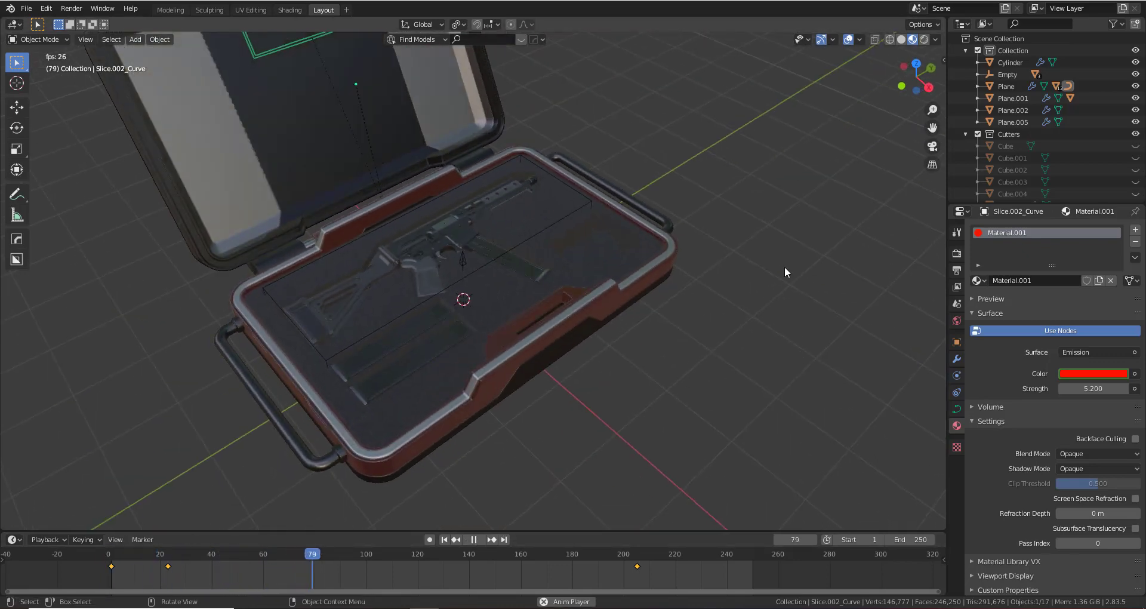
click(848, 40)
shift+middle_drag(550, 290, 672, 350)
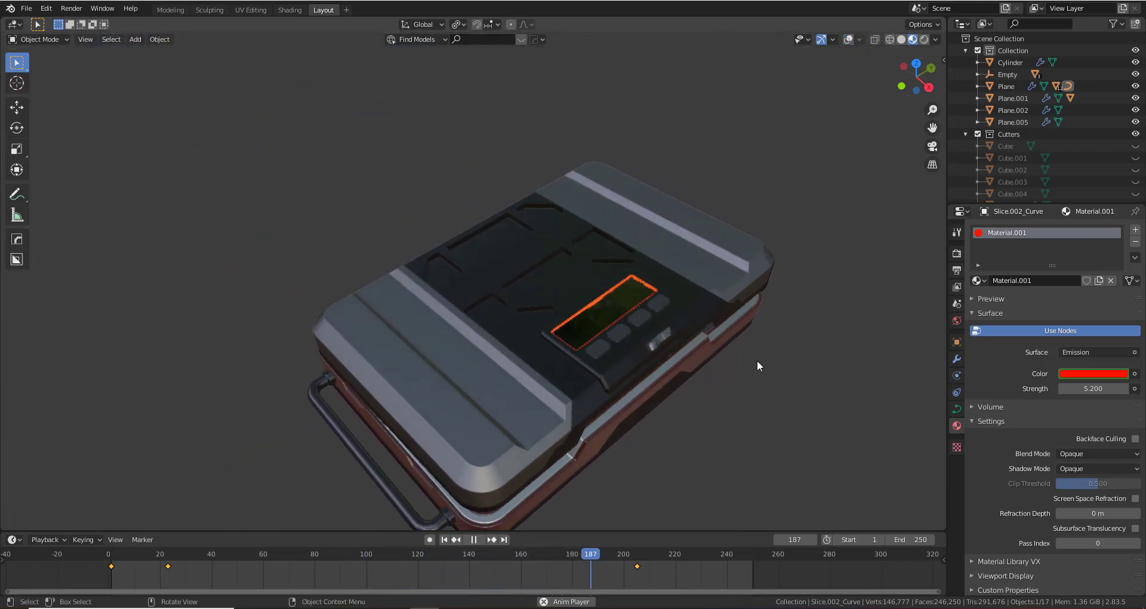
shift+middle_drag(757, 359, 707, 324)
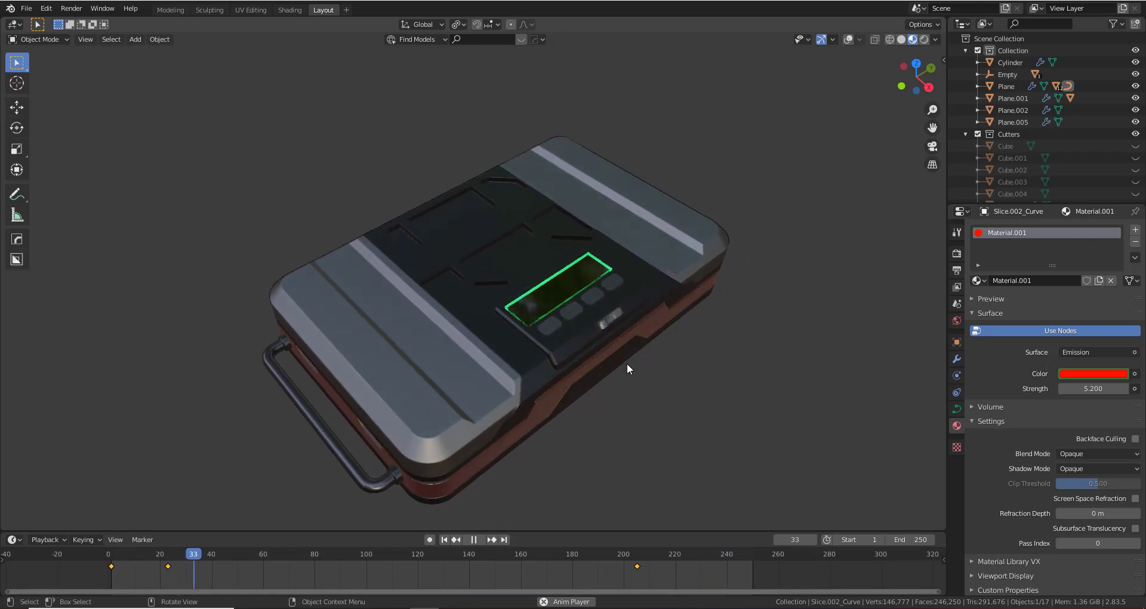
scroll(492, 320, up, 2)
middle_drag(492, 319, 414, 356)
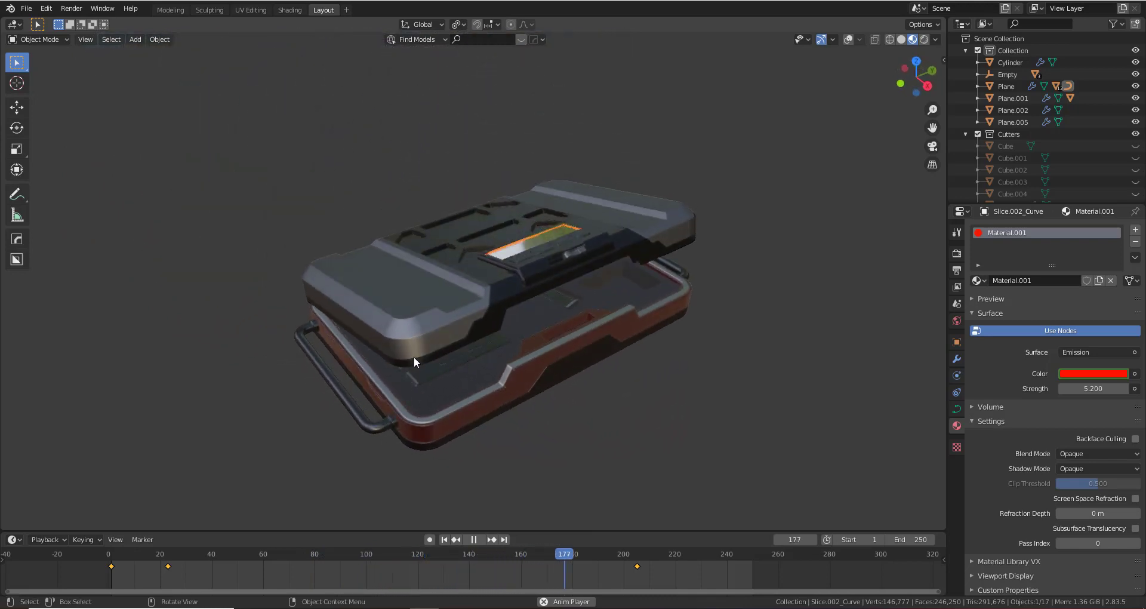
click(471, 540)
Scrub back to frame 193 and enlarge the timeline to examine the keyframes of the lid's dark centre part
scroll(774, 568, up, 3)
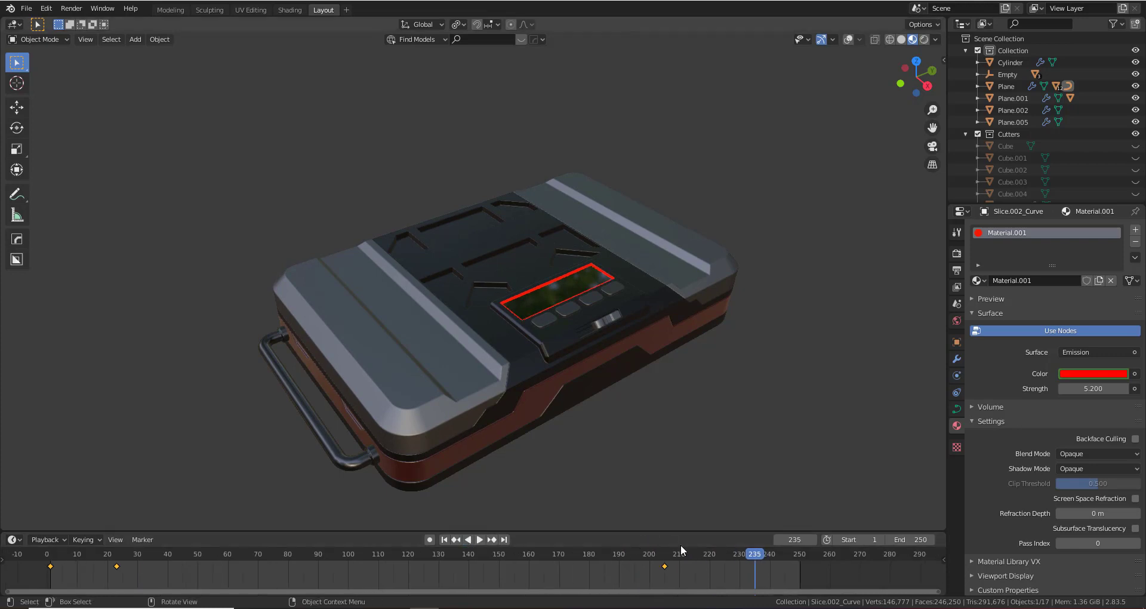
drag(640, 552, 577, 553)
scroll(642, 561, up, 2)
scroll(601, 561, down, 1)
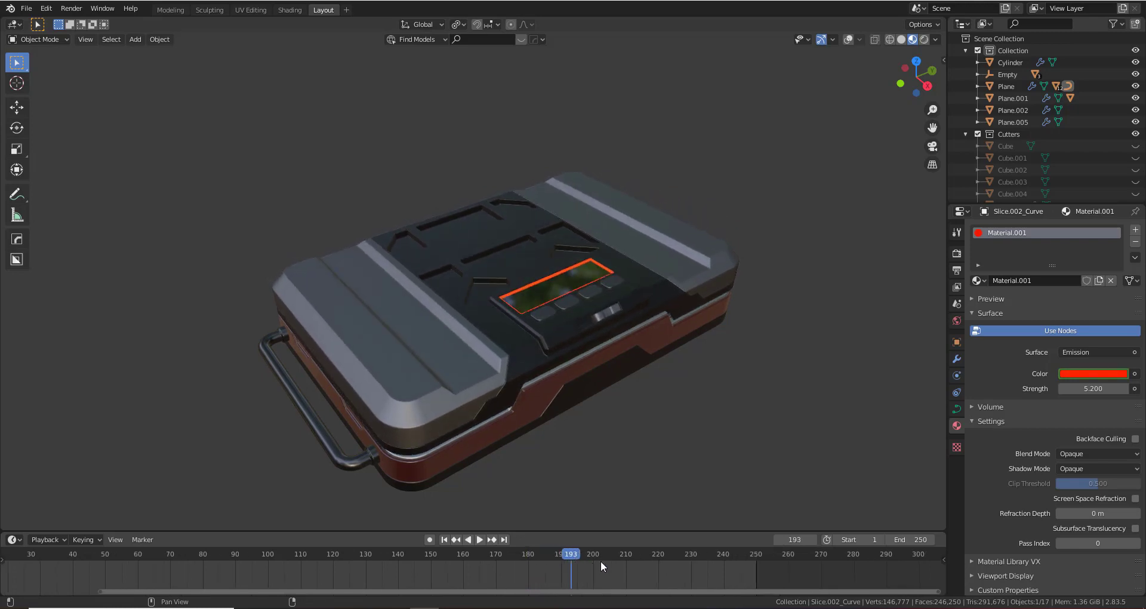
scroll(601, 561, up, 2)
ctrl+scroll(608, 565, down, 2)
middle_drag(608, 567, 612, 584)
click(524, 285)
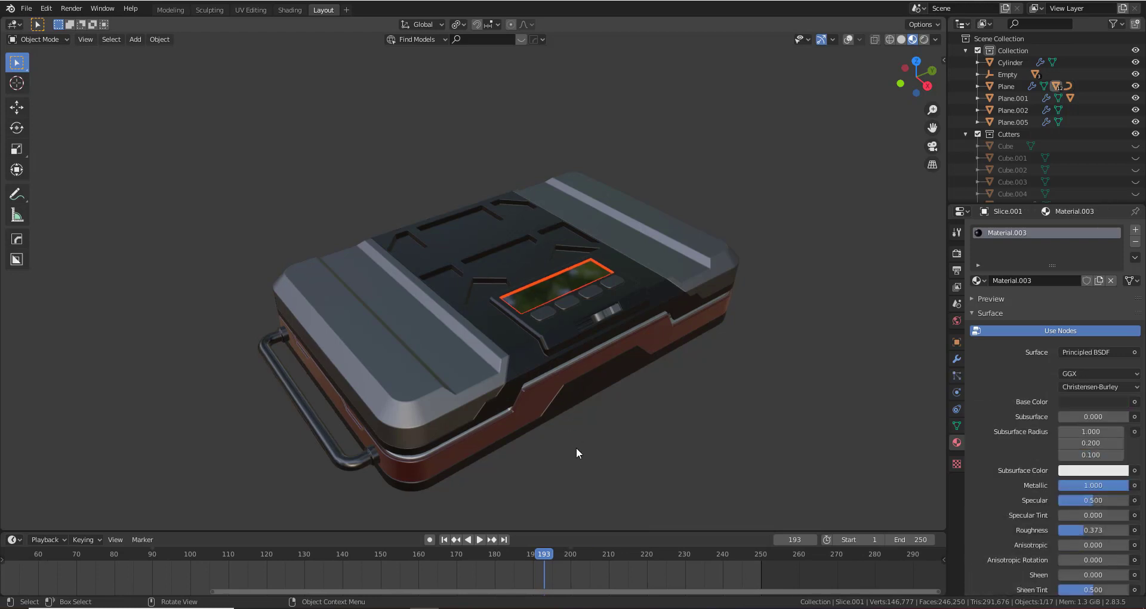
scroll(586, 568, up, 1)
drag(580, 530, 584, 454)
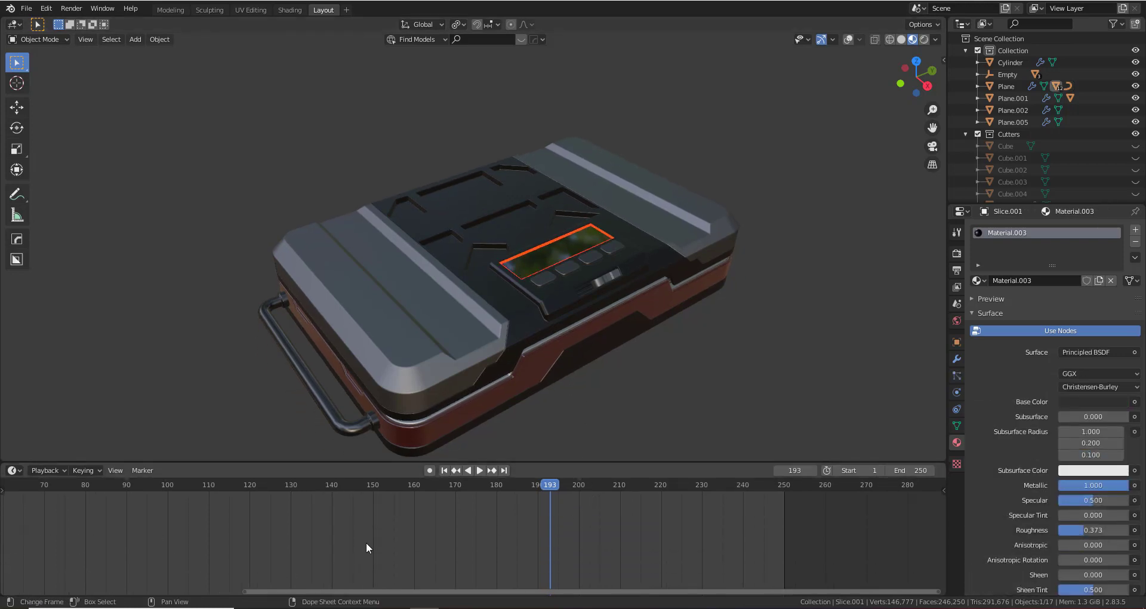
middle_drag(366, 543, 368, 588)
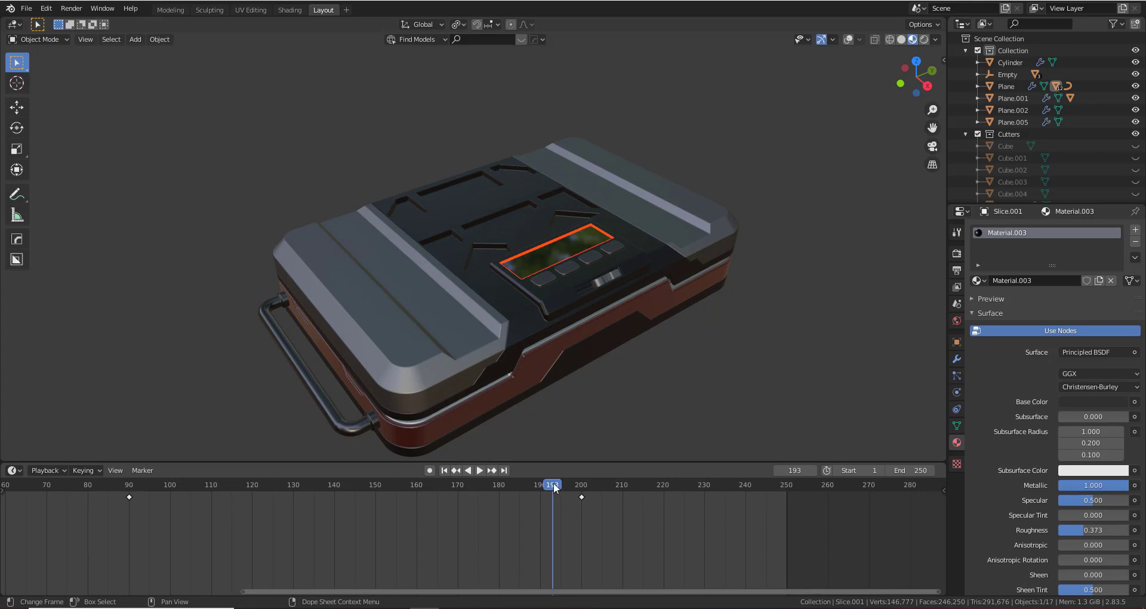
Set the current frame to 197, shortly before the lid's closing keyframe at frame 200
key(space)
drag(559, 486, 807, 507)
key(space)
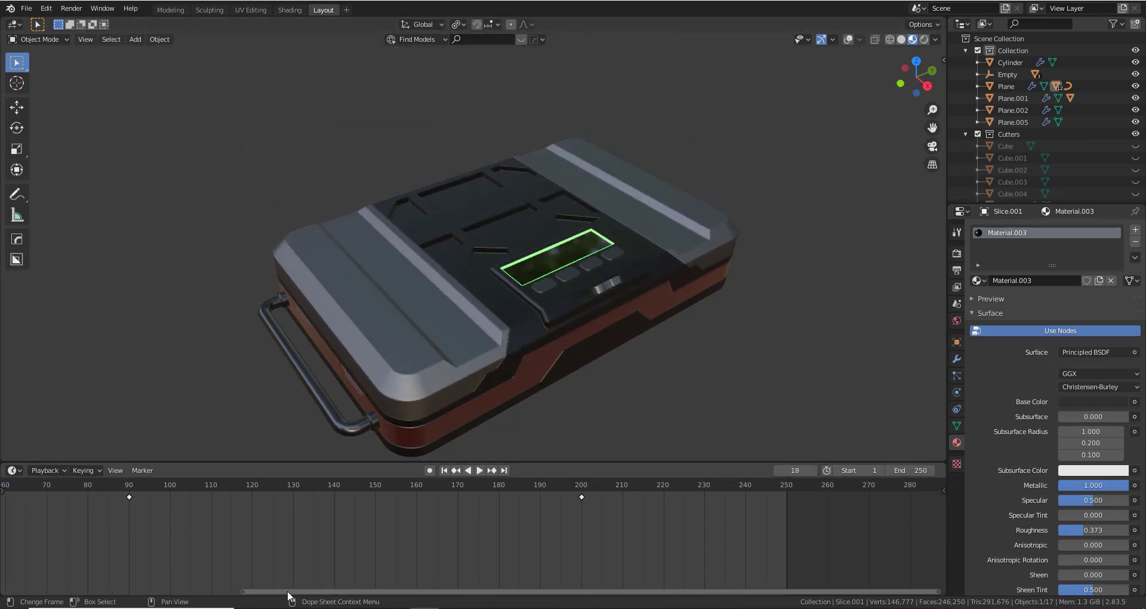
drag(287, 590, 191, 586)
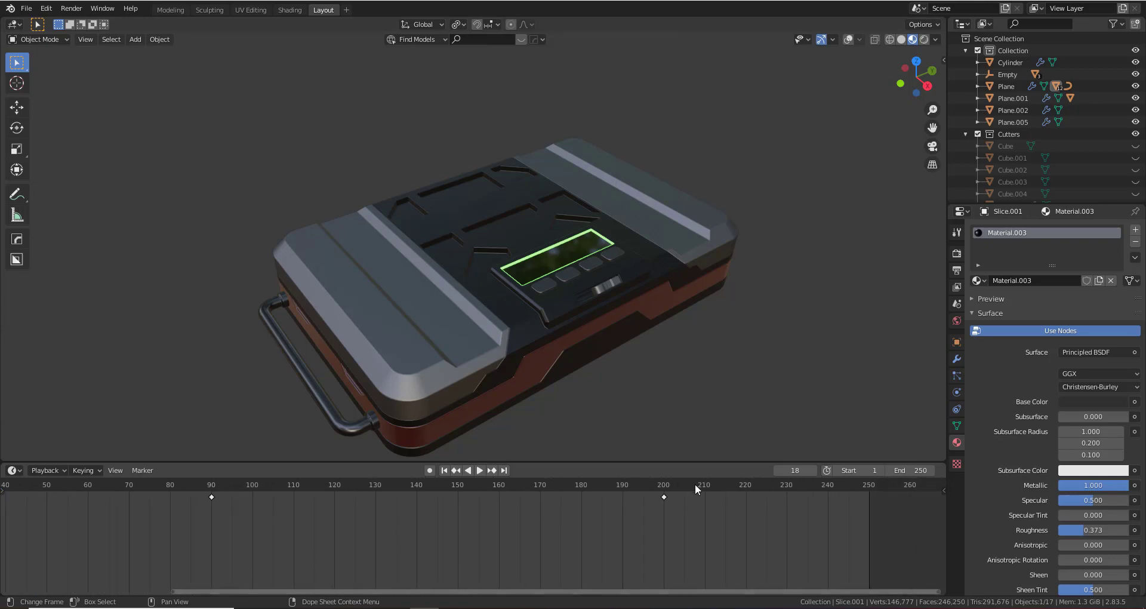
click(641, 480)
key(space)
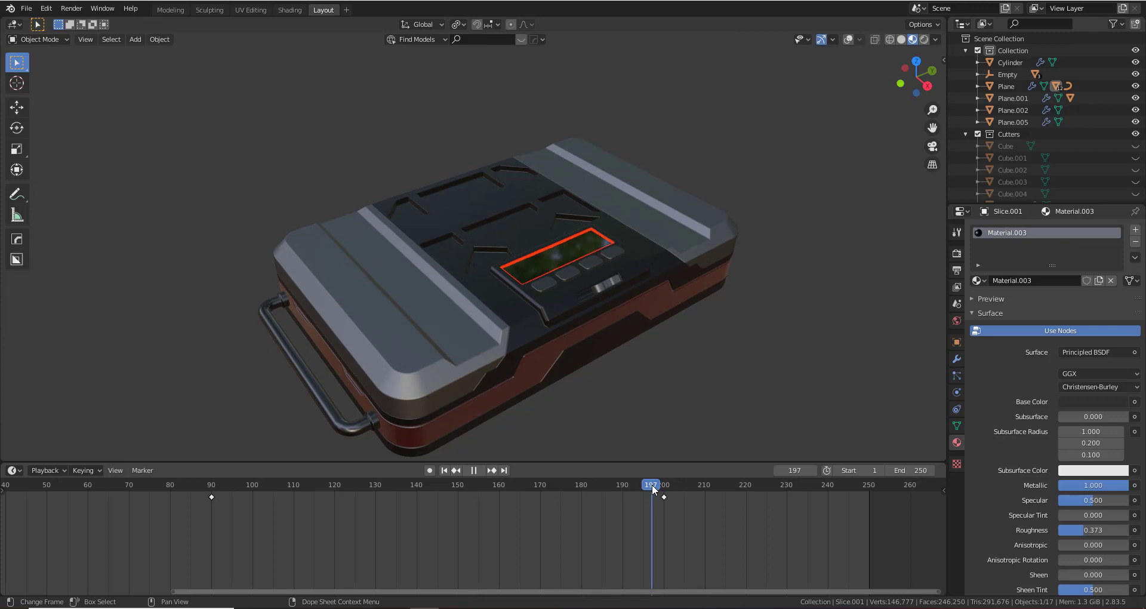
key(space)
scroll(674, 506, up, 1)
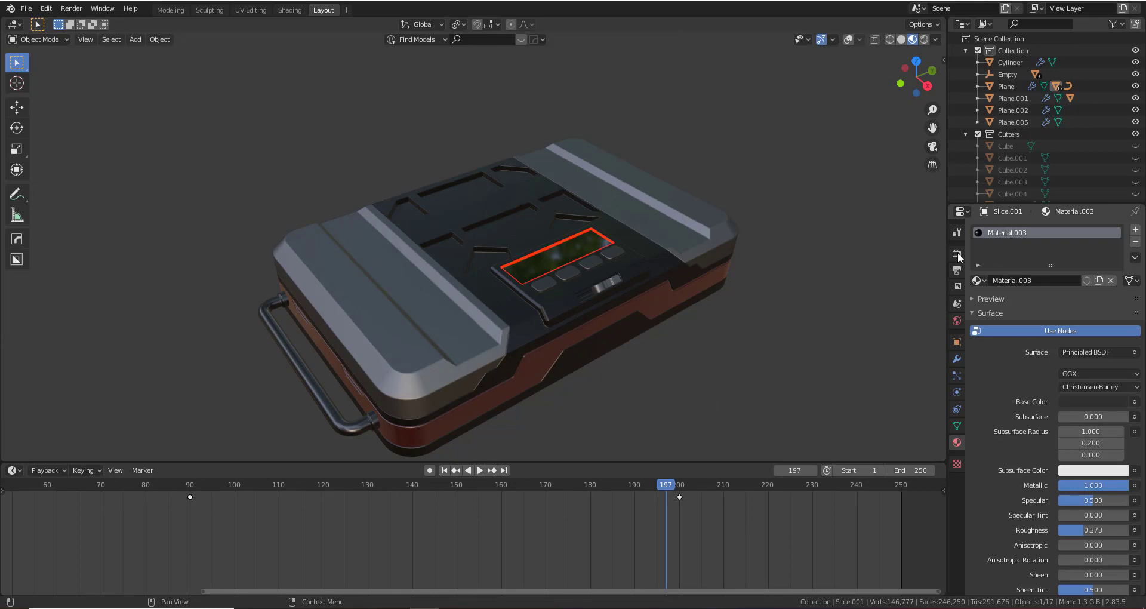
At frame 197, set the display frame's emission color to green and keyframe it
click(543, 246)
click(624, 275)
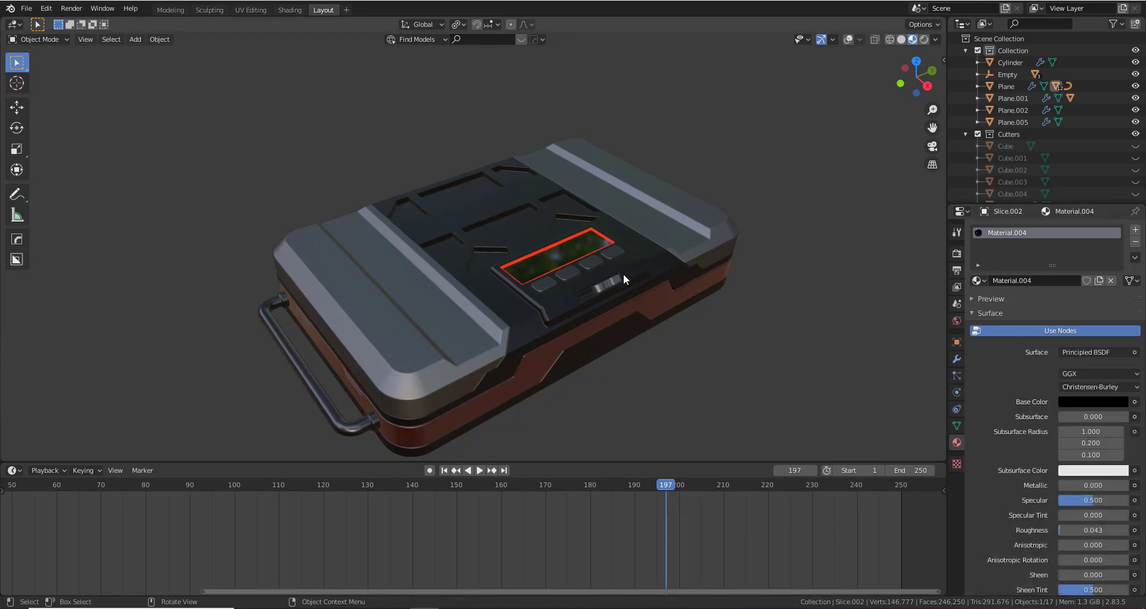
click(533, 251)
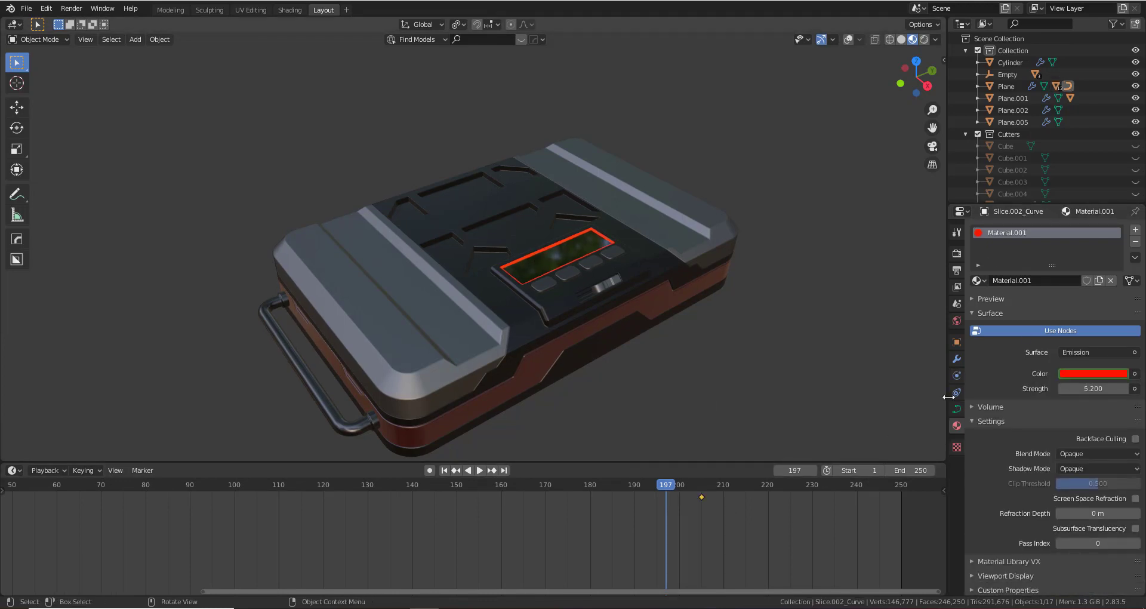
click(1083, 374)
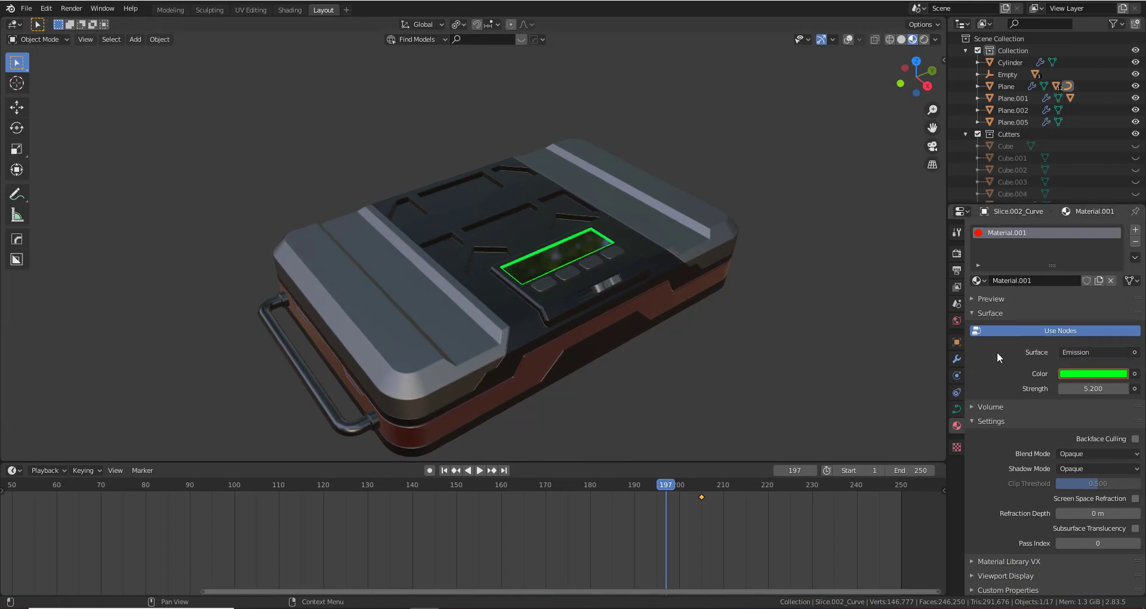
key(i)
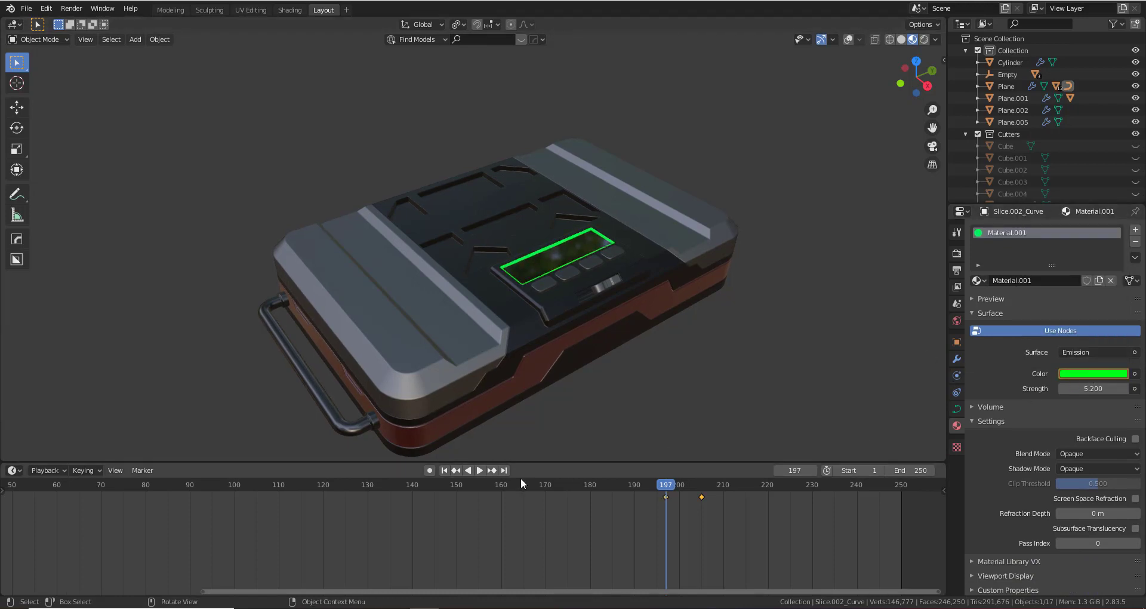
Replay the animation and check the display frame's color change from several angles, including the back of the open lid
click(455, 471)
click(480, 470)
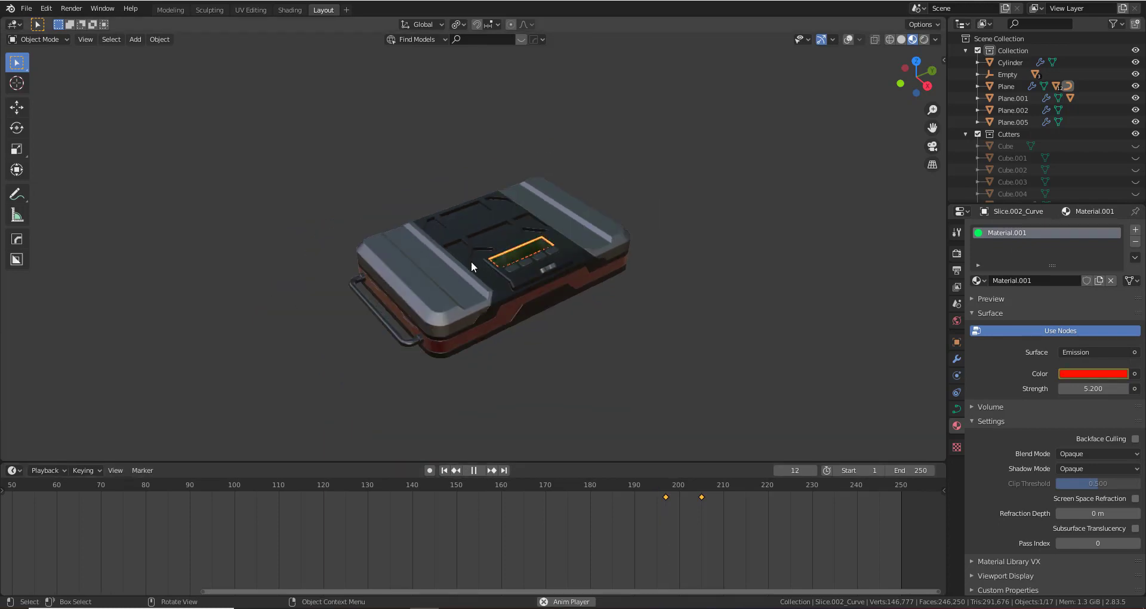
middle_drag(471, 260, 569, 272)
middle_drag(503, 299, 587, 264)
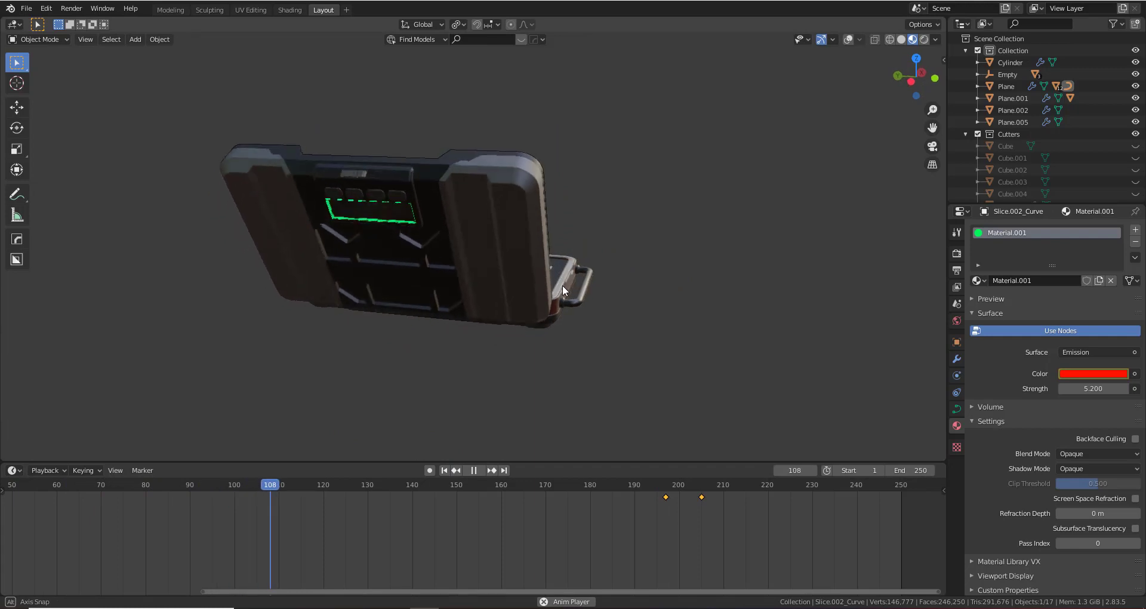
middle_drag(636, 303, 646, 353)
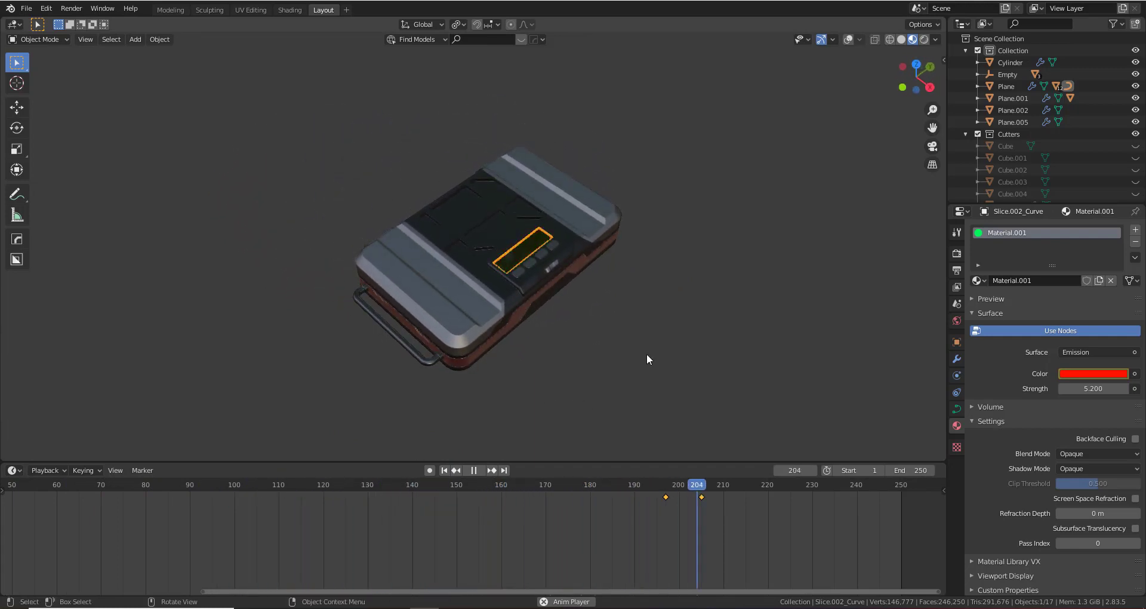
click(474, 470)
scroll(549, 242, up, 6)
middle_drag(704, 337, 577, 275)
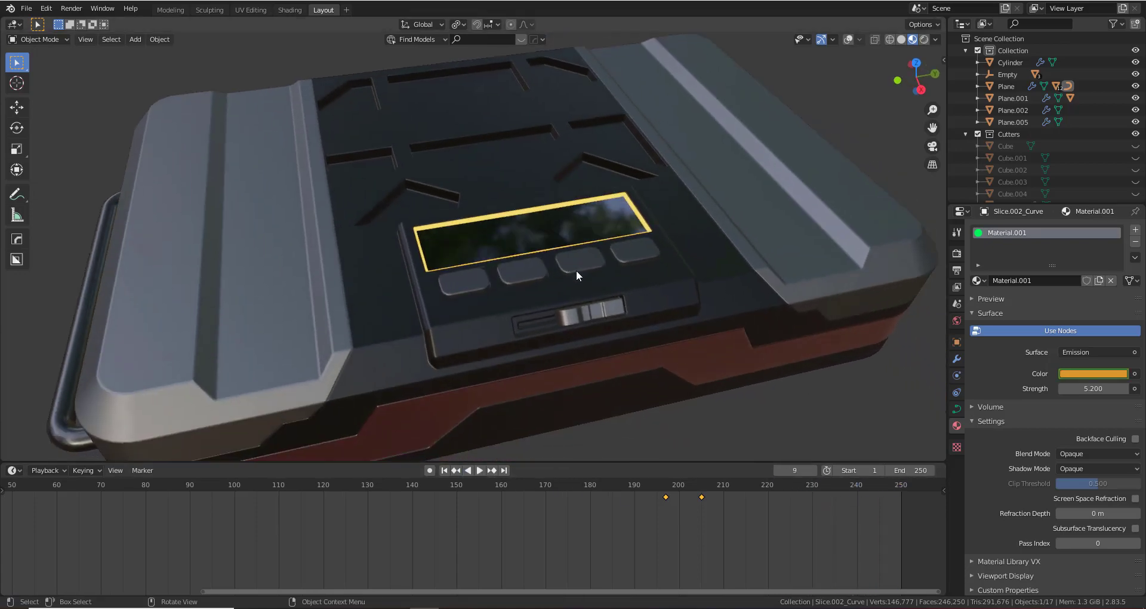
Switch to the Modeling workspace, leave Edit Mode and maximize the 3D viewport
click(170, 12)
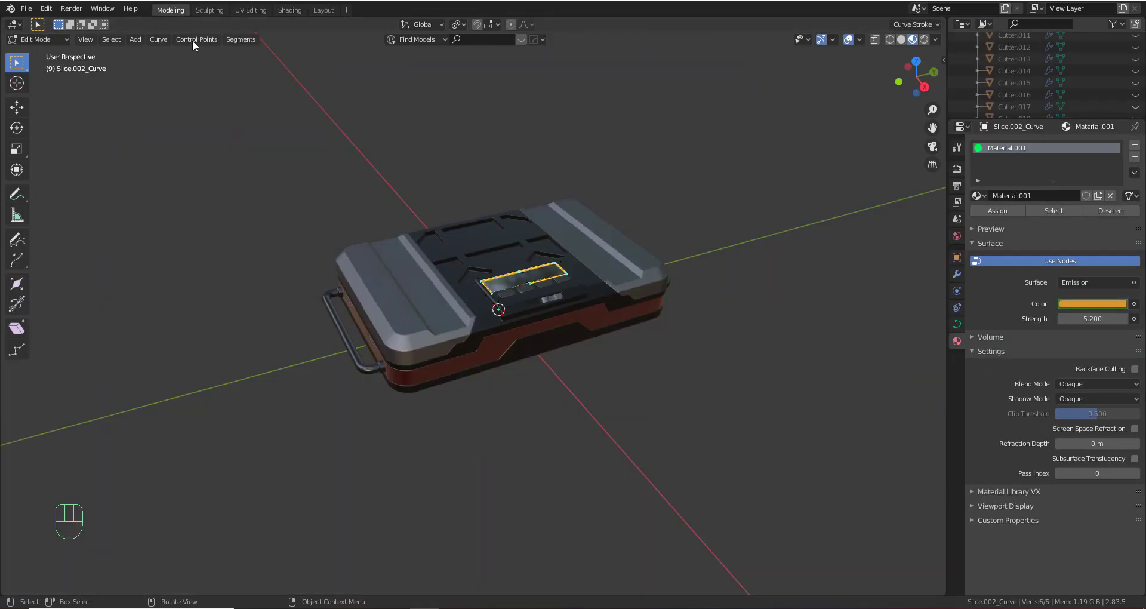
scroll(430, 228, up, 5)
key(Tab)
middle_drag(553, 216, 525, 376)
key(ctrl+space)
Insert the dark manufacturer label decal from DECALmachine's Labels & Stickers library onto the grey lid panel
key(w)
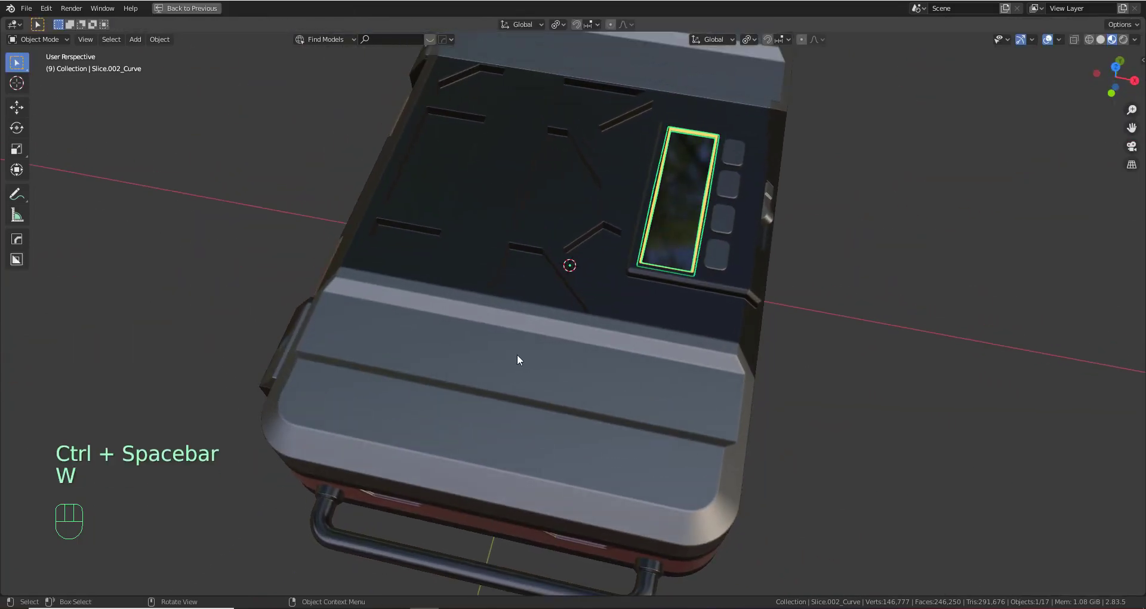
key(d)
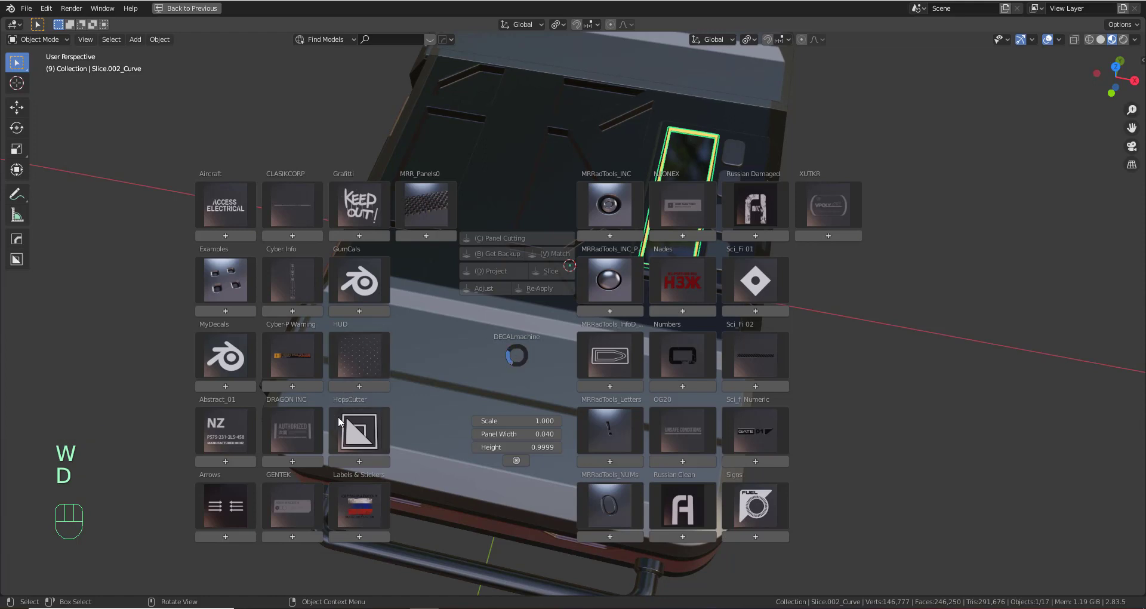
click(364, 500)
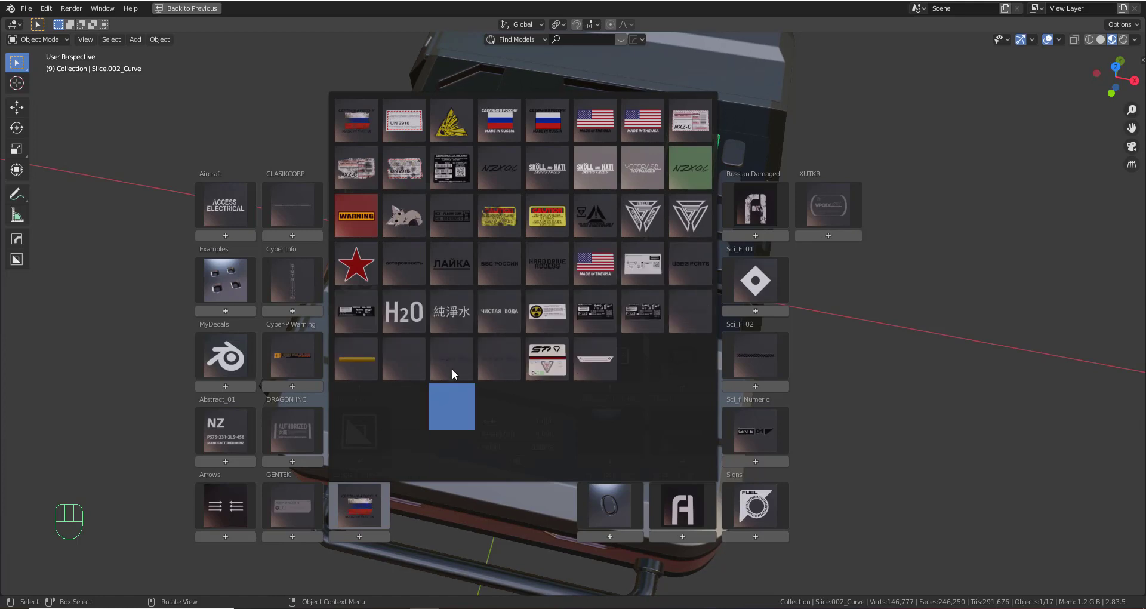
click(600, 314)
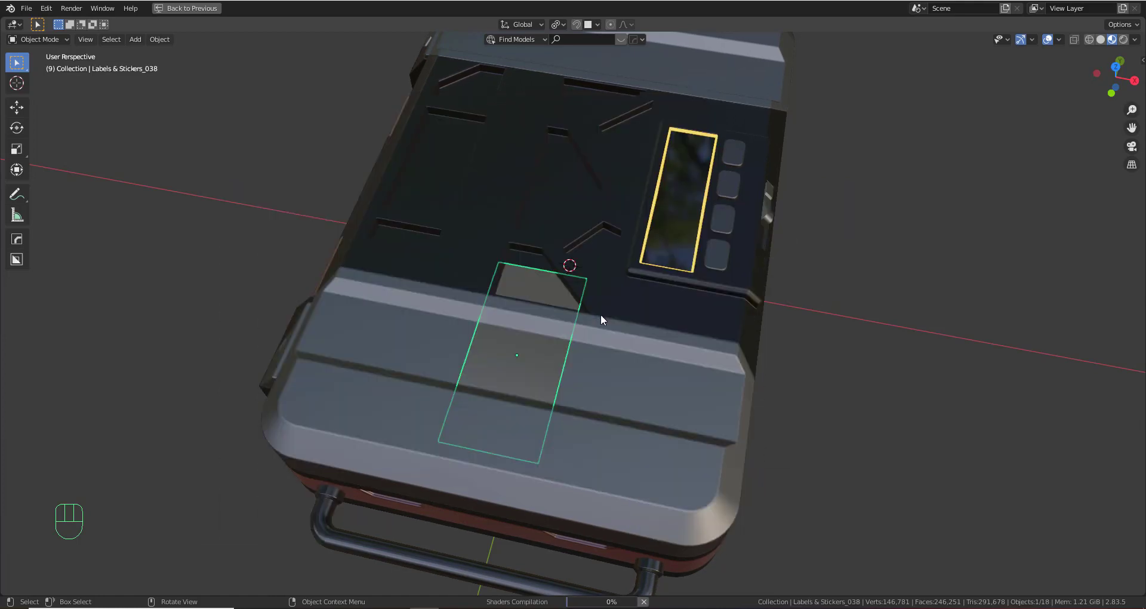
Rotate the label decal 90 degrees and scale it down to about 0.6
key(r)
key(9)
key(0)
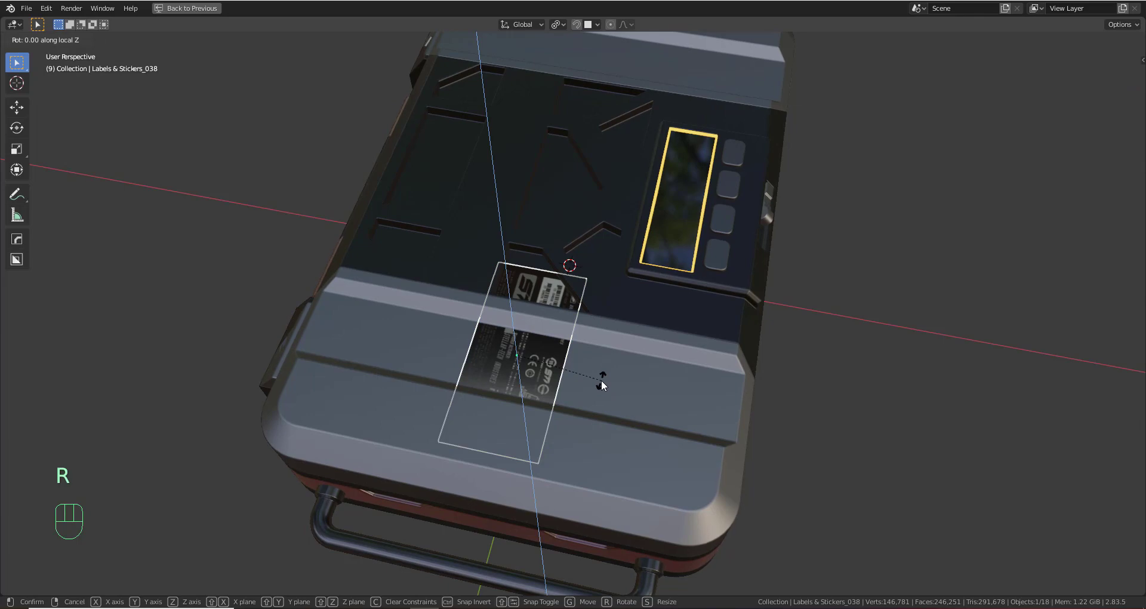
key(Return)
key(s)
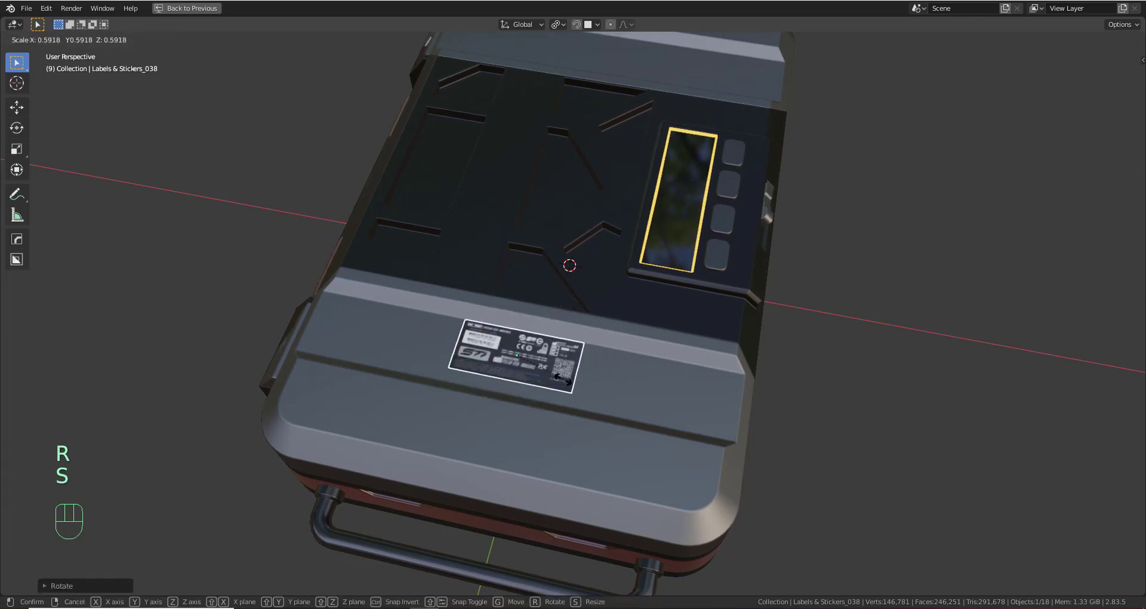
click(567, 369)
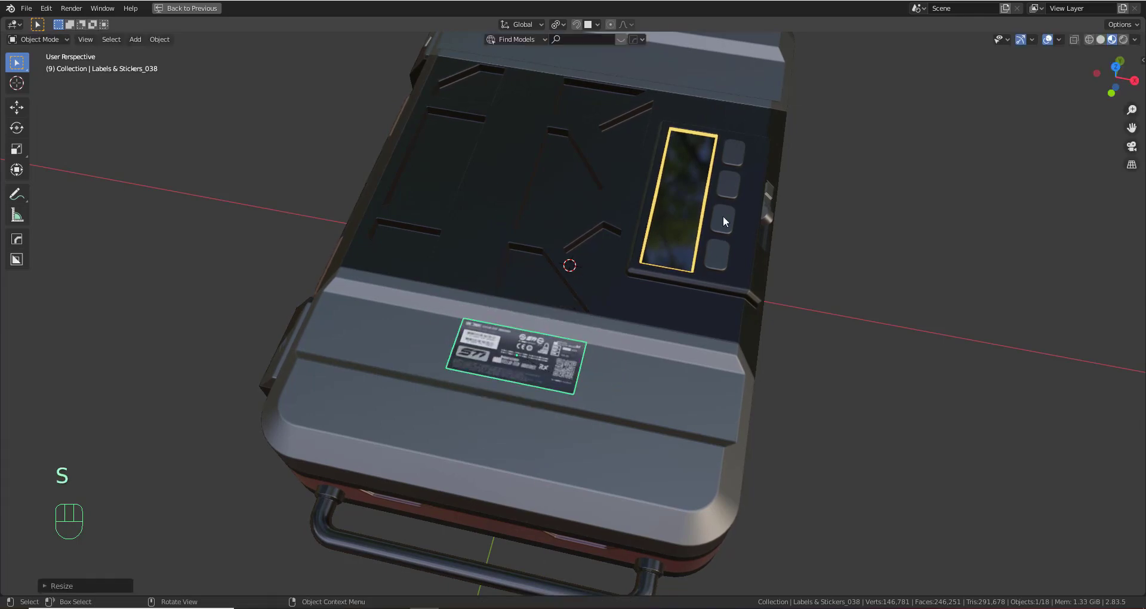
From the top view, shift the label decal slightly along Y and enlarge it slightly on the lid's recessed grey strip
click(1111, 69)
shift+middle_drag(622, 518, 586, 342)
scroll(564, 363, up, 3)
key(g)
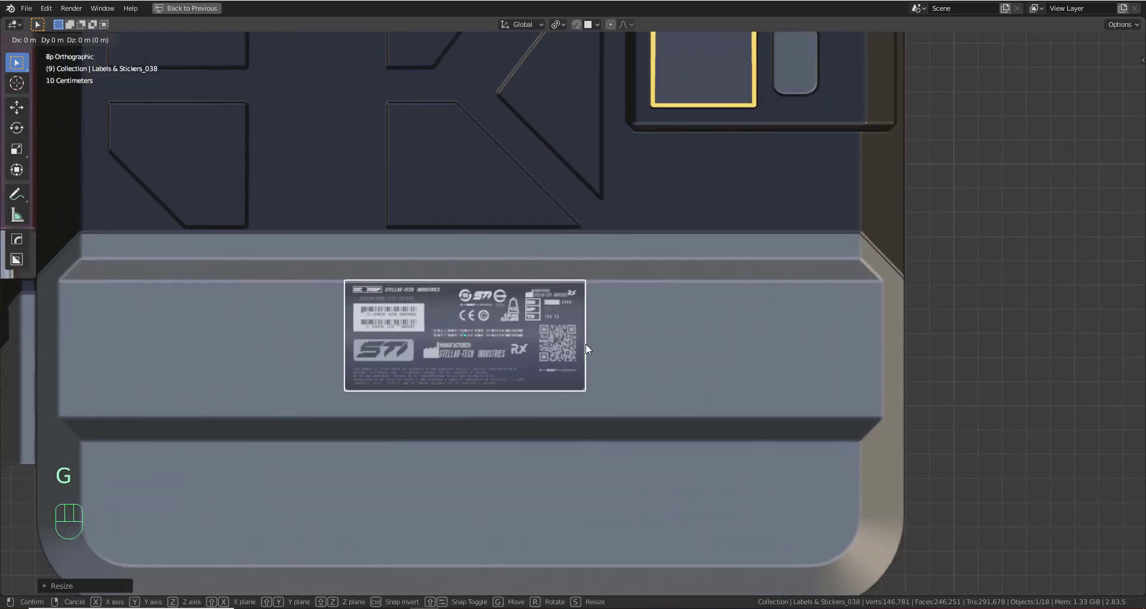
key(y)
click(586, 358)
key(s)
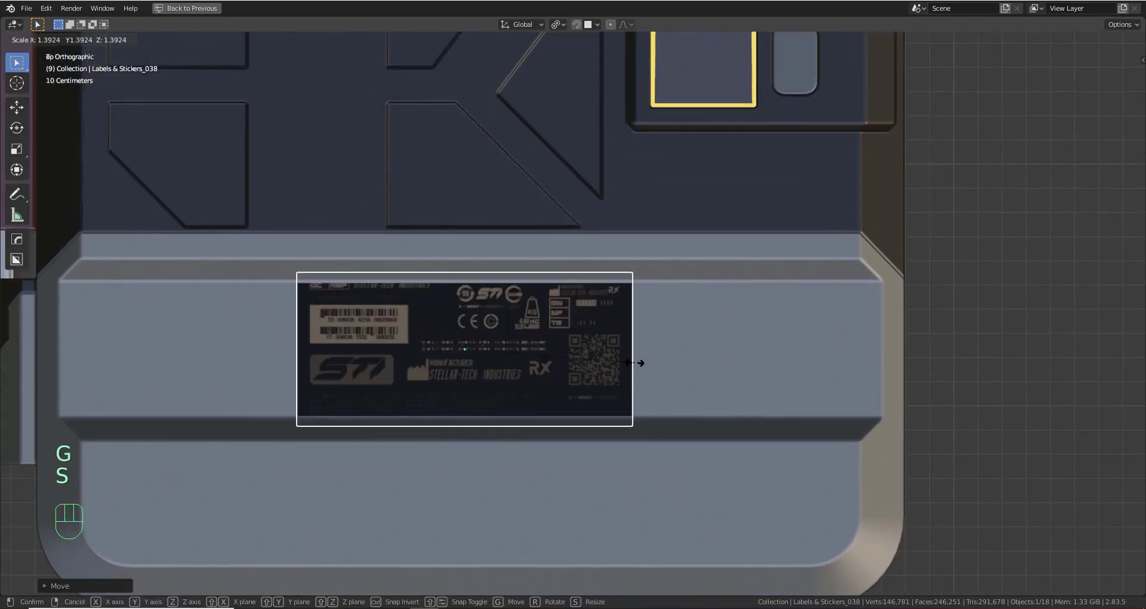
click(607, 359)
scroll(607, 359, down, 4)
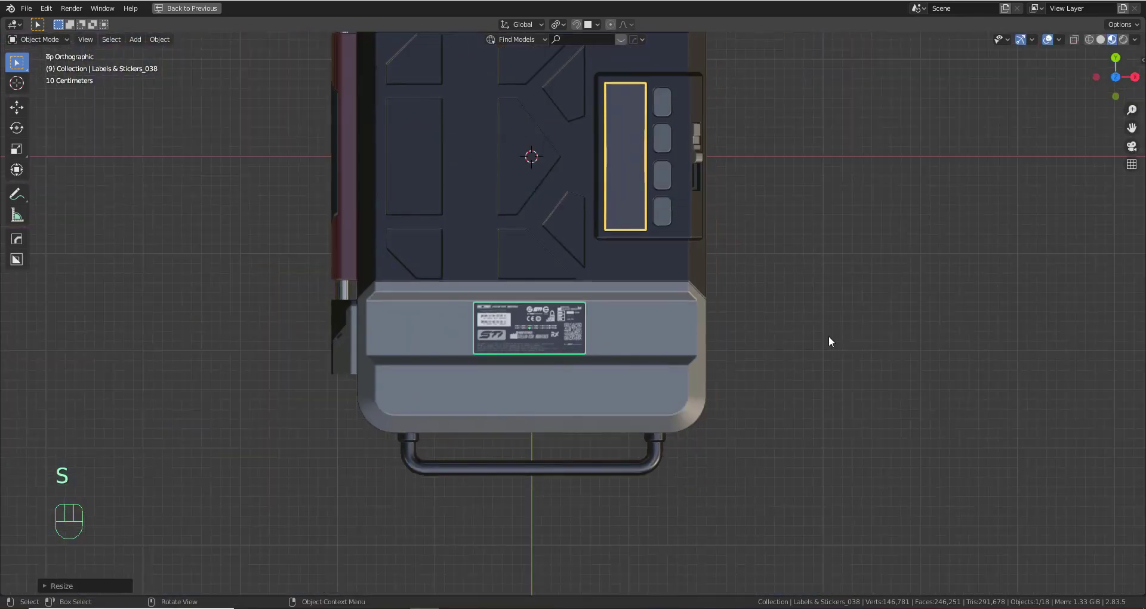
click(829, 336)
Parent the manufacturer label decal to the grey lid panel with Object (Keep Transform)
middle_drag(725, 343, 582, 334)
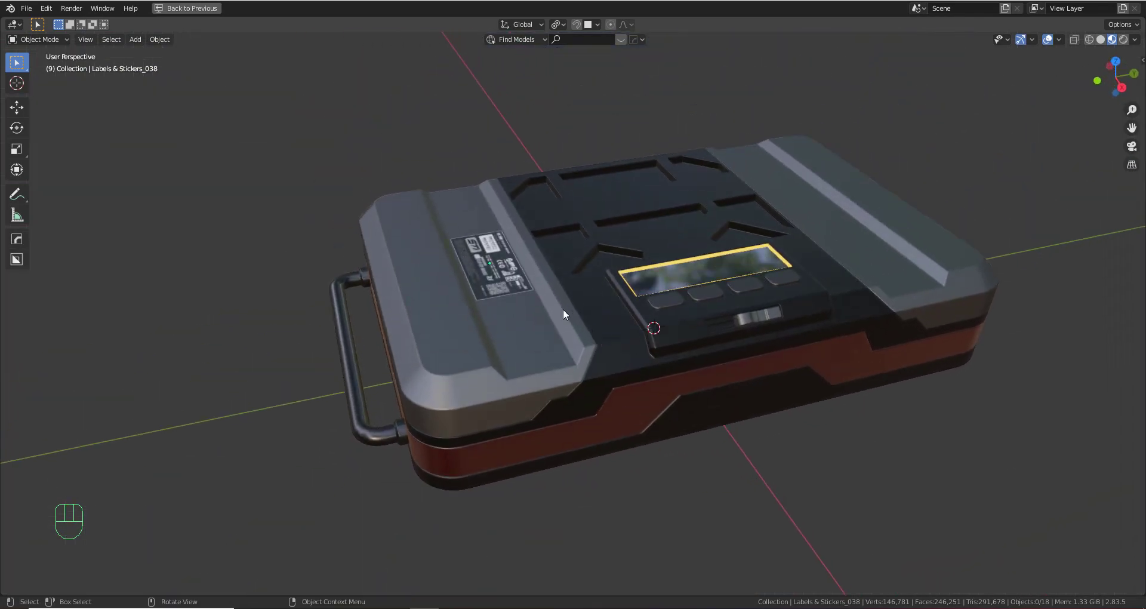
click(504, 275)
shift+click(531, 309)
key(ctrl+p)
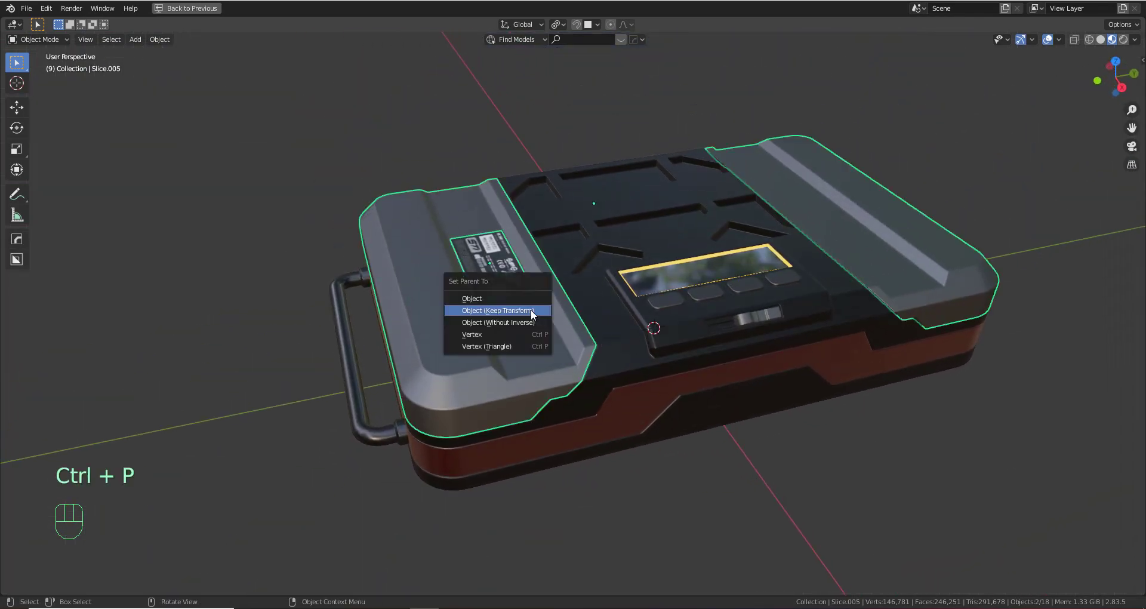
click(531, 310)
scroll(722, 416, down, 2)
click(715, 398)
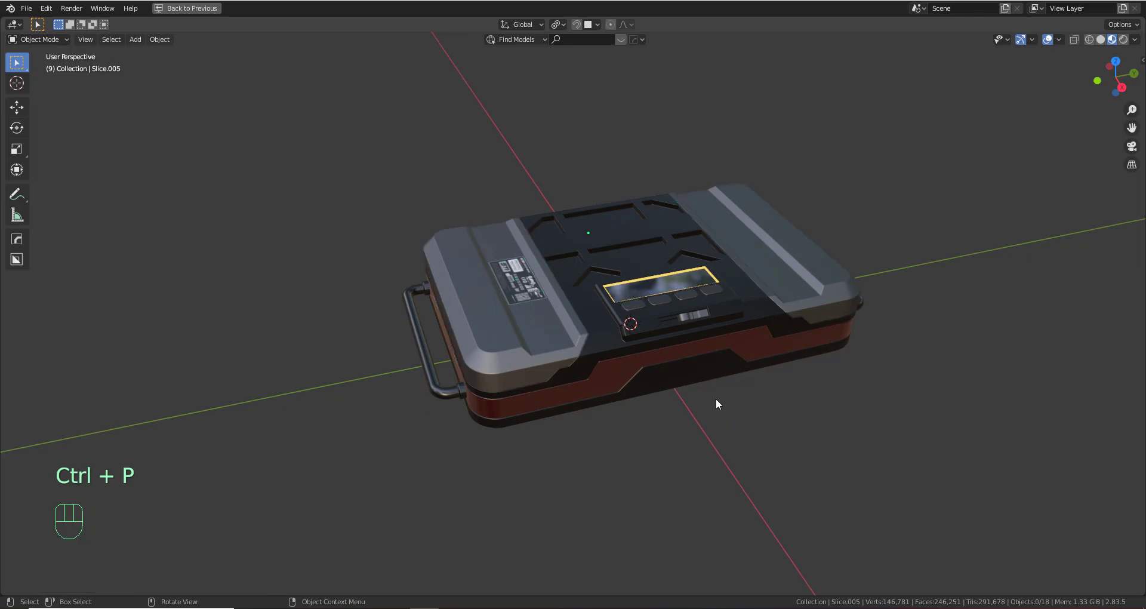
Insert the outlined triangle decal from the MRRadTools_INC_PACK2 library onto the display button nearest the label and scale it down to fit
middle_drag(715, 399, 704, 353)
scroll(704, 349, up, 2)
middle_drag(702, 299, 685, 362)
scroll(717, 400, up, 4)
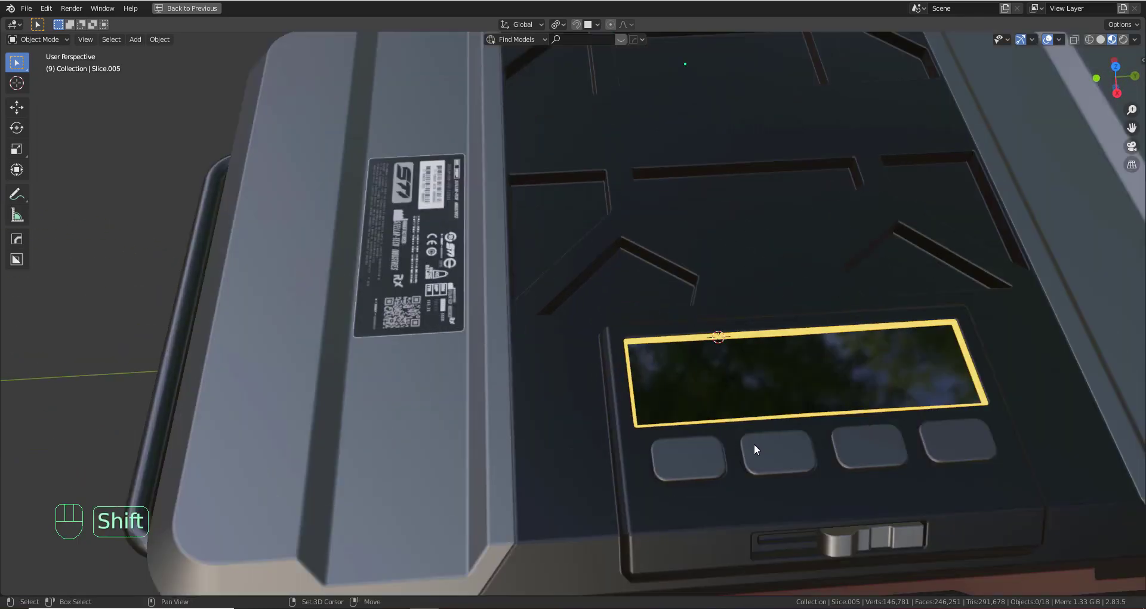
middle_drag(754, 444, 553, 347)
click(514, 346)
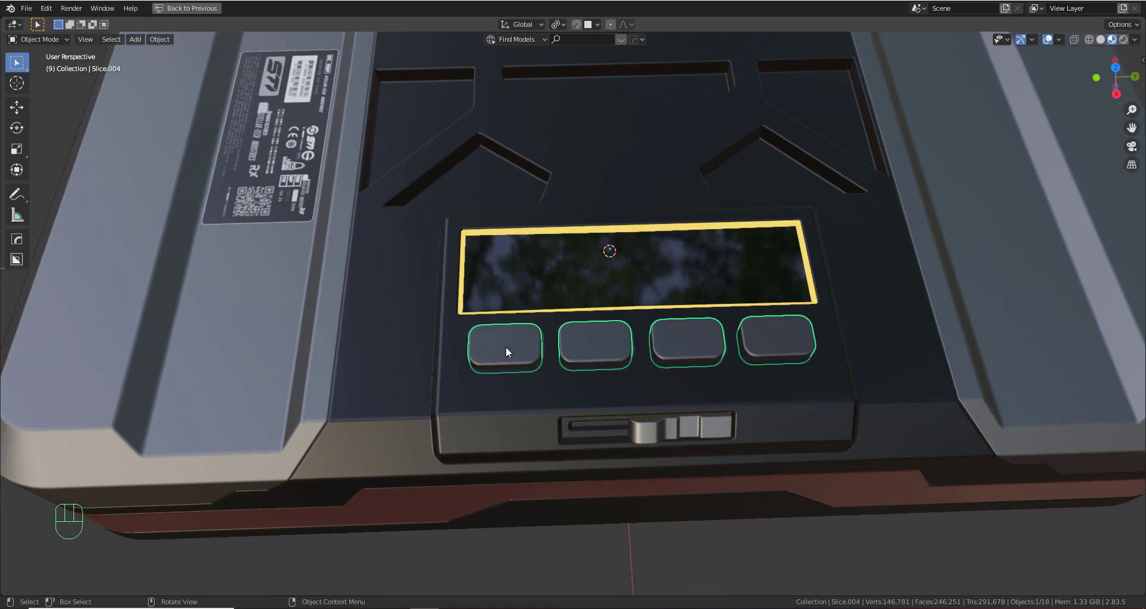
key(d)
click(599, 272)
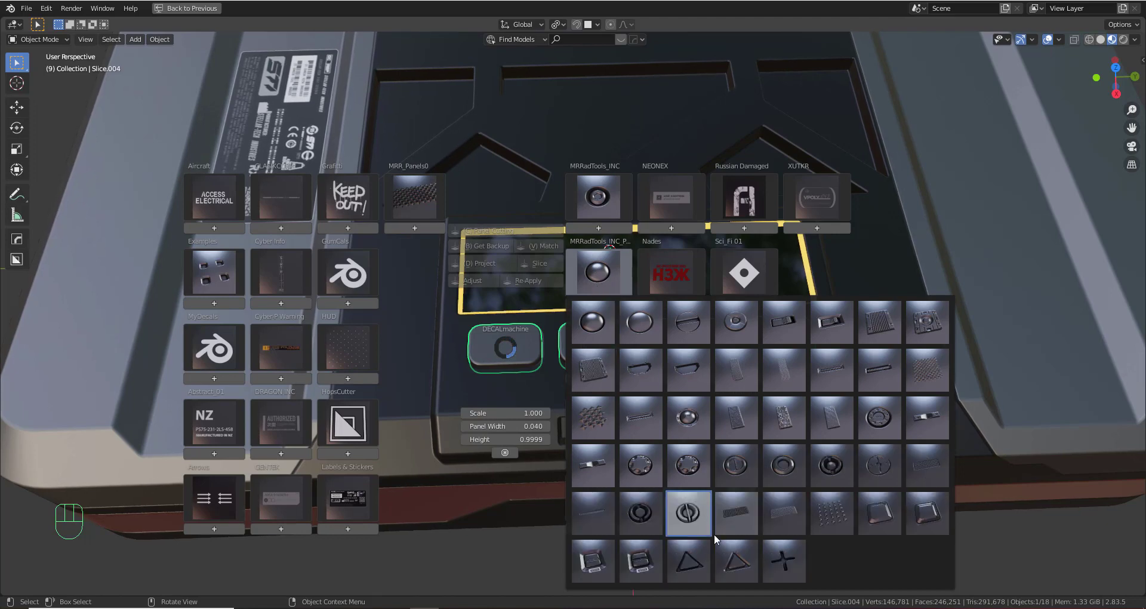
click(735, 559)
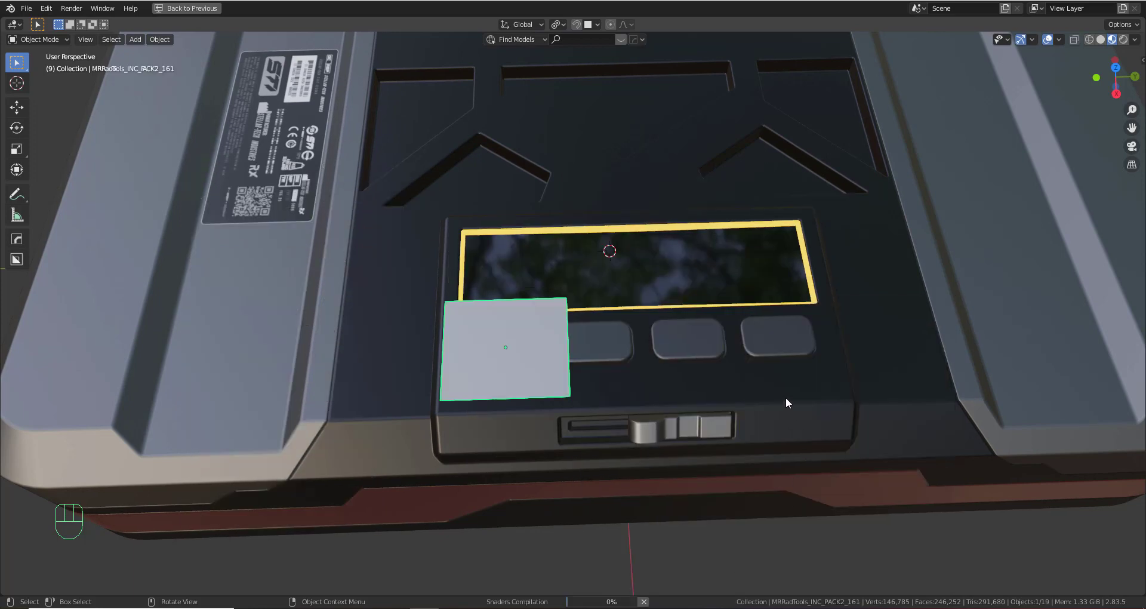
key(s)
click(598, 382)
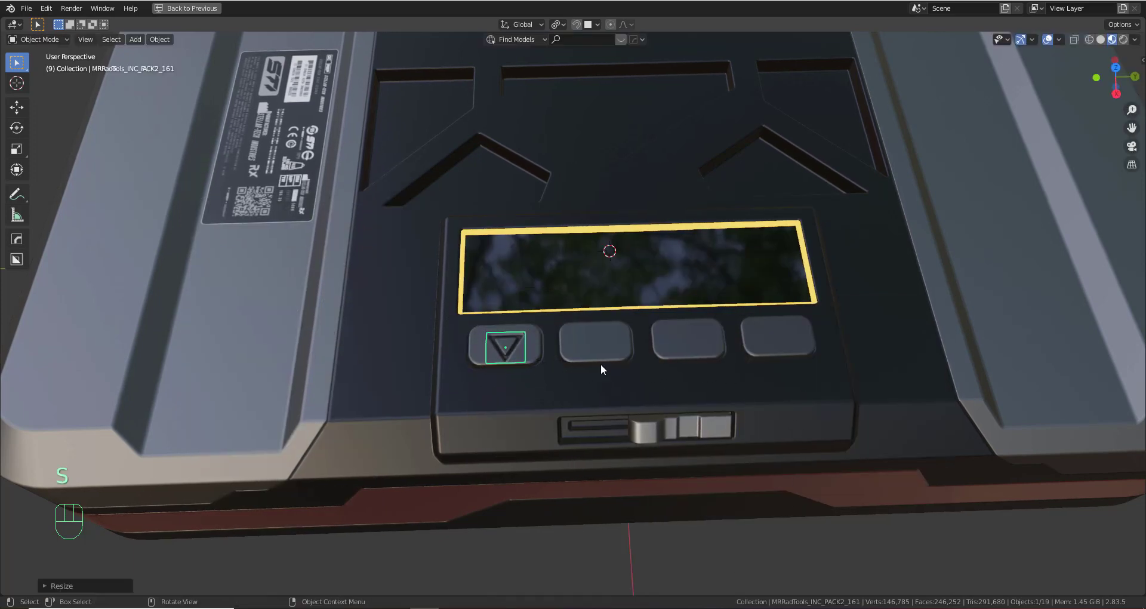
From the top view, shift the triangle decal about -0.014 m along X to centre it on its button
click(1115, 66)
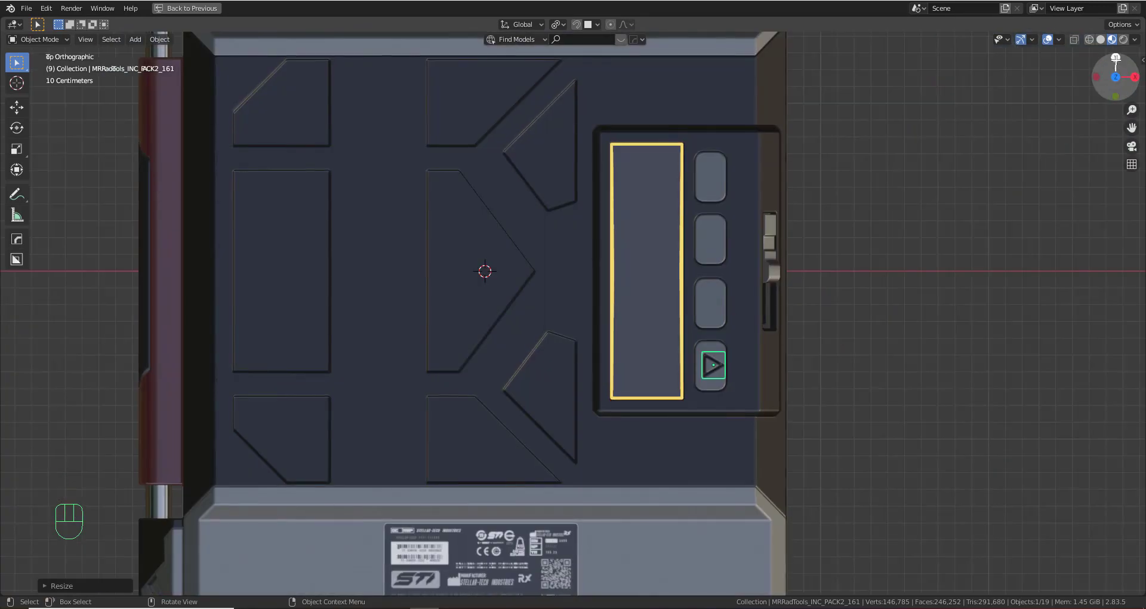
scroll(840, 431, up, 6)
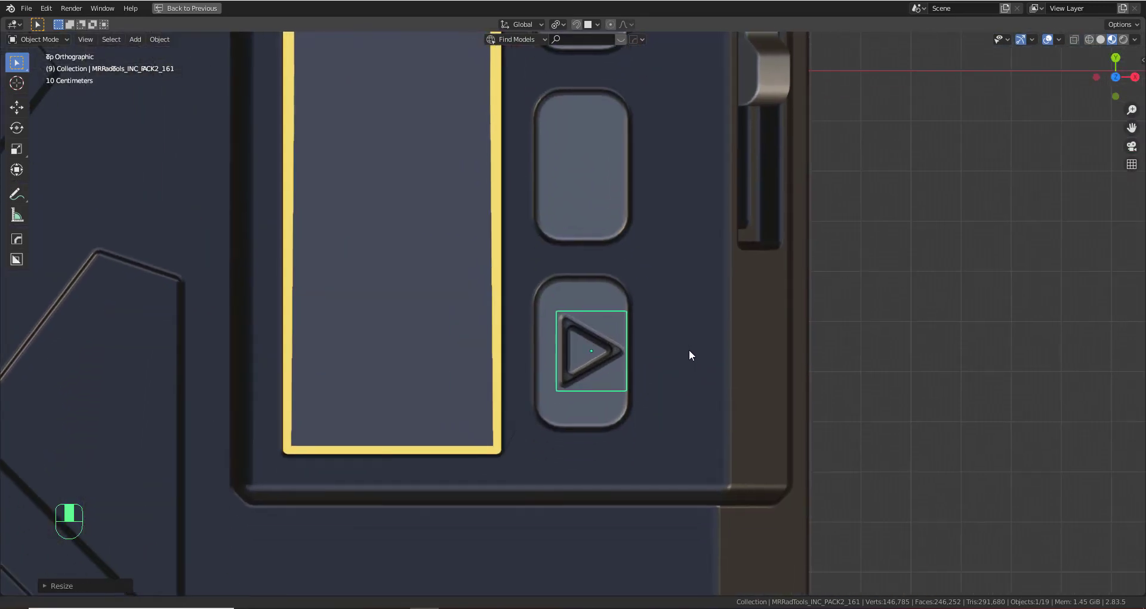
key(g)
key(x)
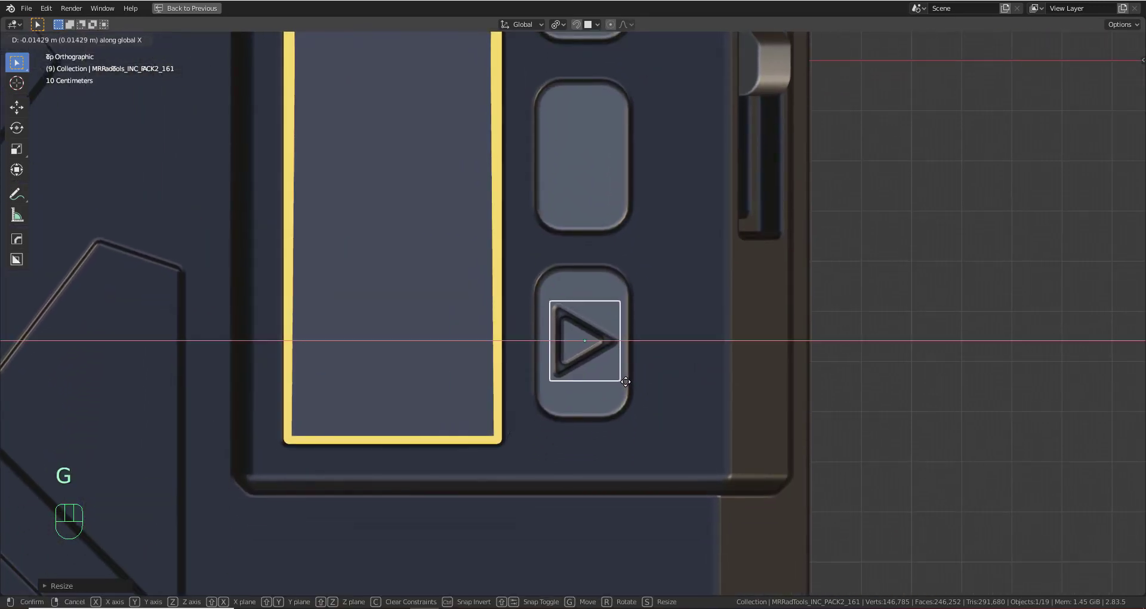
click(626, 381)
Duplicate the triangle decal about 0.36 m along Y onto the second button and rotate the copy 180 degrees
shift+middle_drag(625, 381, 618, 450)
key(shift+d)
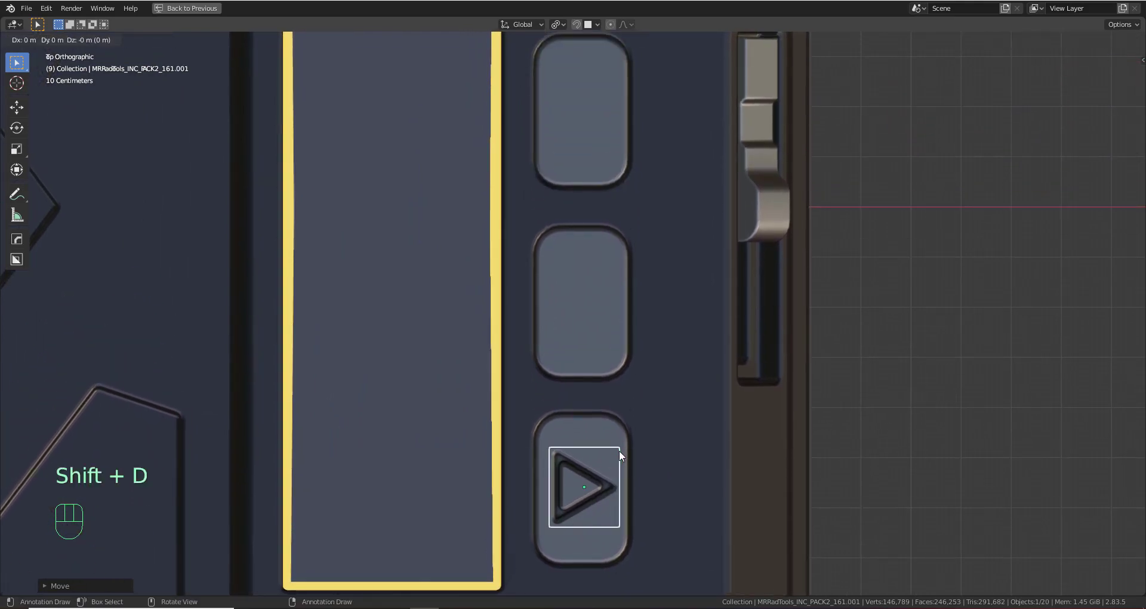
key(y)
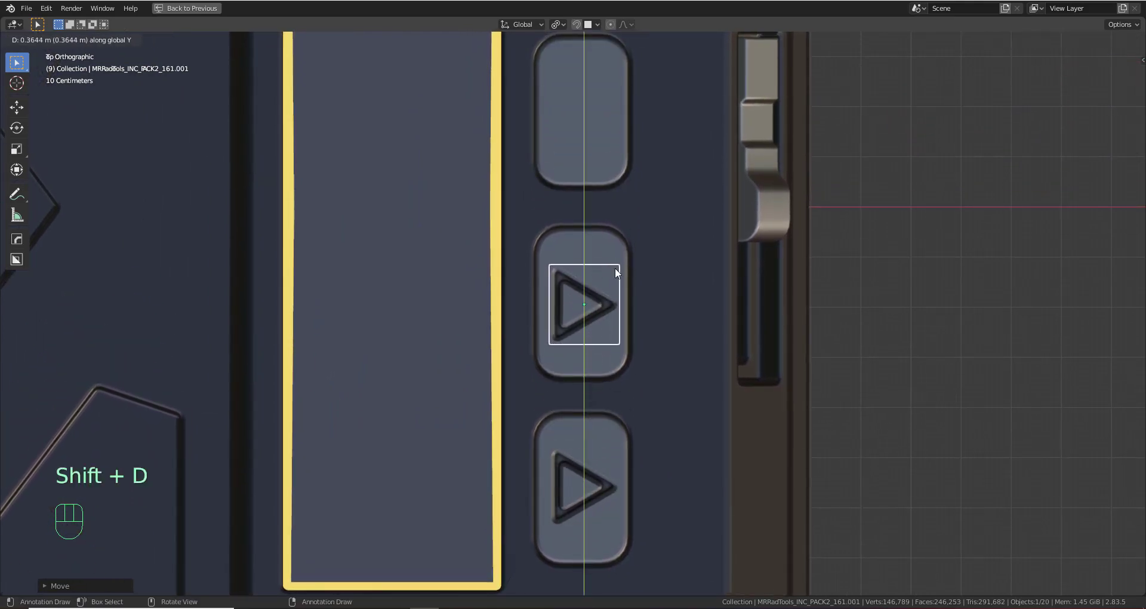
click(615, 269)
shift+middle_drag(615, 270, 634, 327)
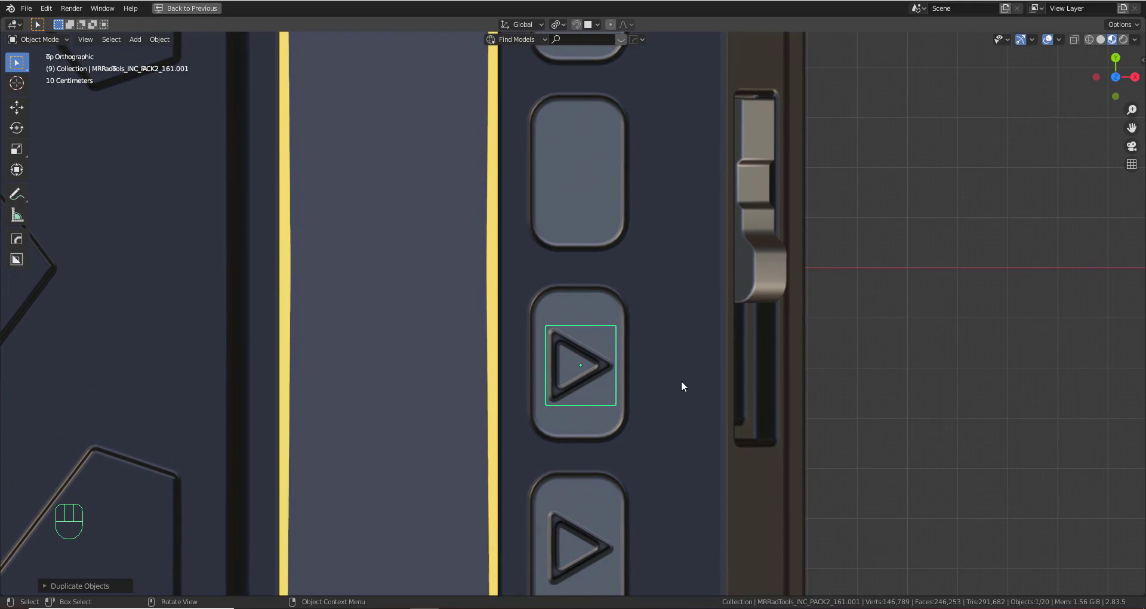
text(r180)
key(Return)
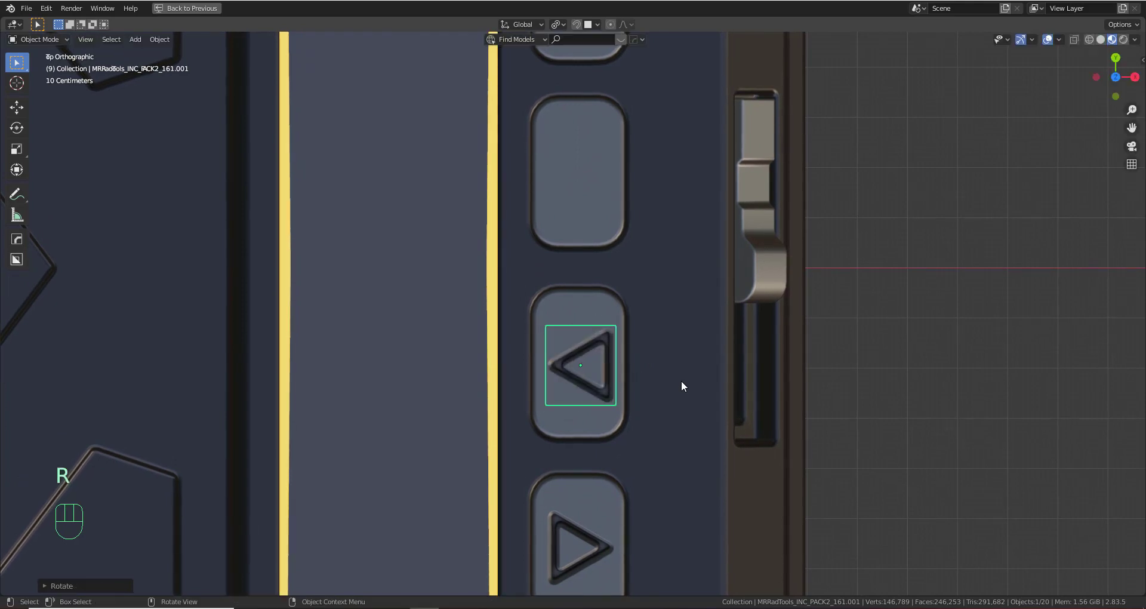
Duplicate the second triangle decal along Y onto the third button and rotate the copy 90 degrees
shift+middle_drag(634, 336, 636, 448)
key(shift+d)
key(y)
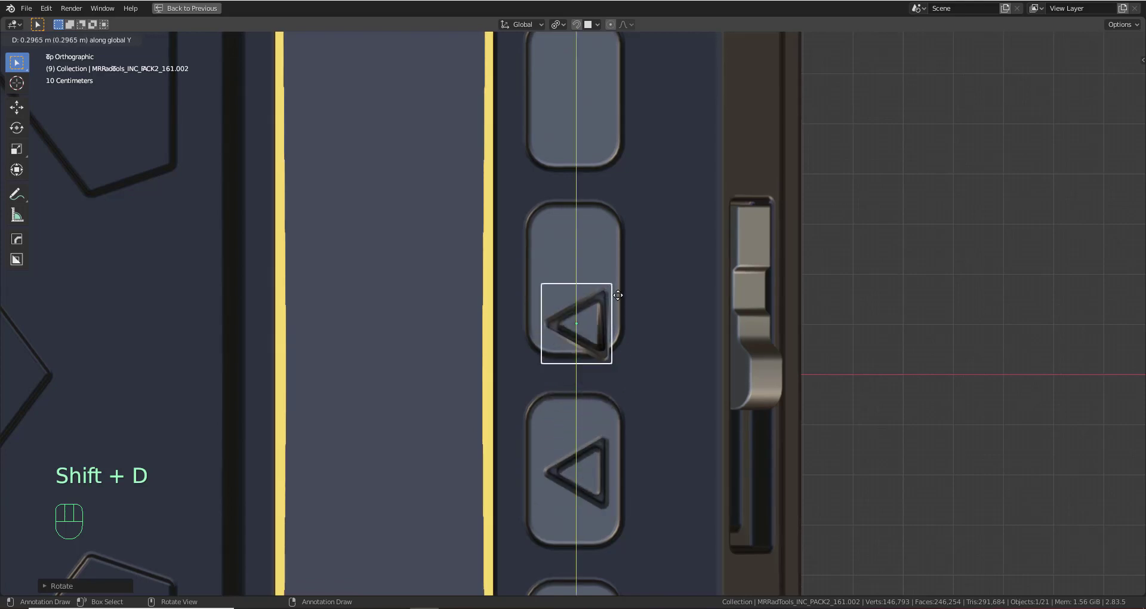
click(605, 255)
shift+middle_drag(639, 292, 631, 355)
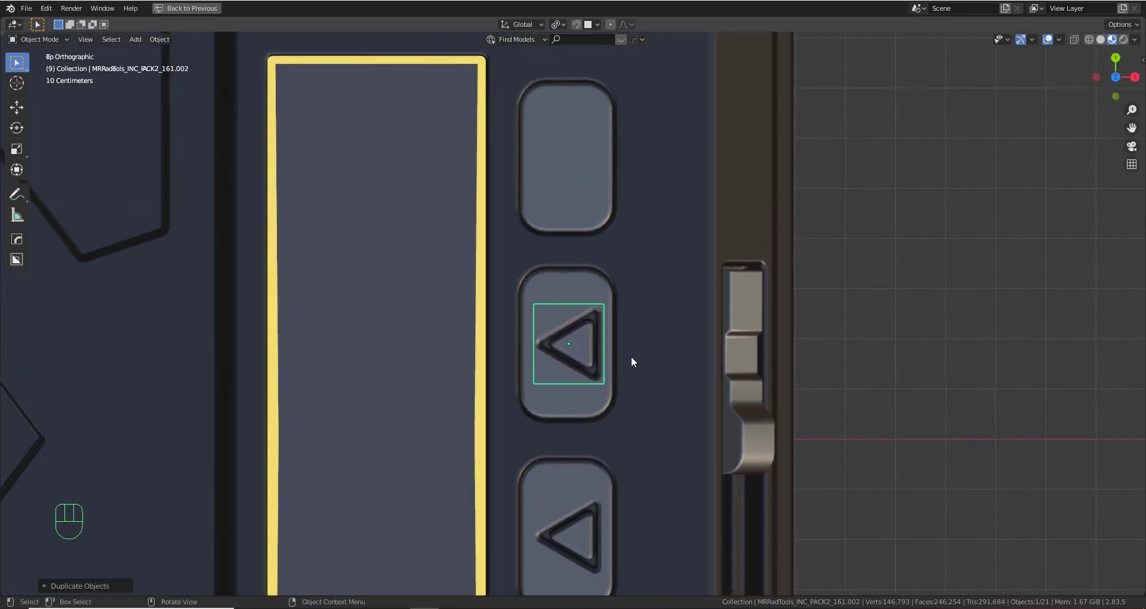
text(r90)
key(Return)
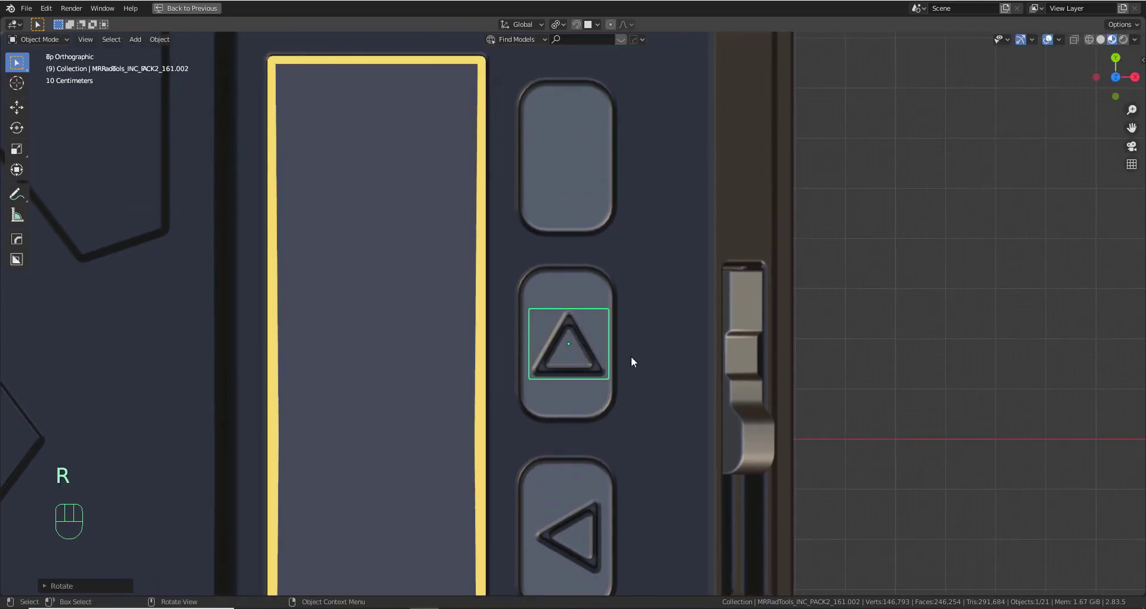
Duplicate the third triangle decal along Y onto the fourth button, rotate the copy 180 degrees and adjust its Y position
key(shift+d)
key(x)
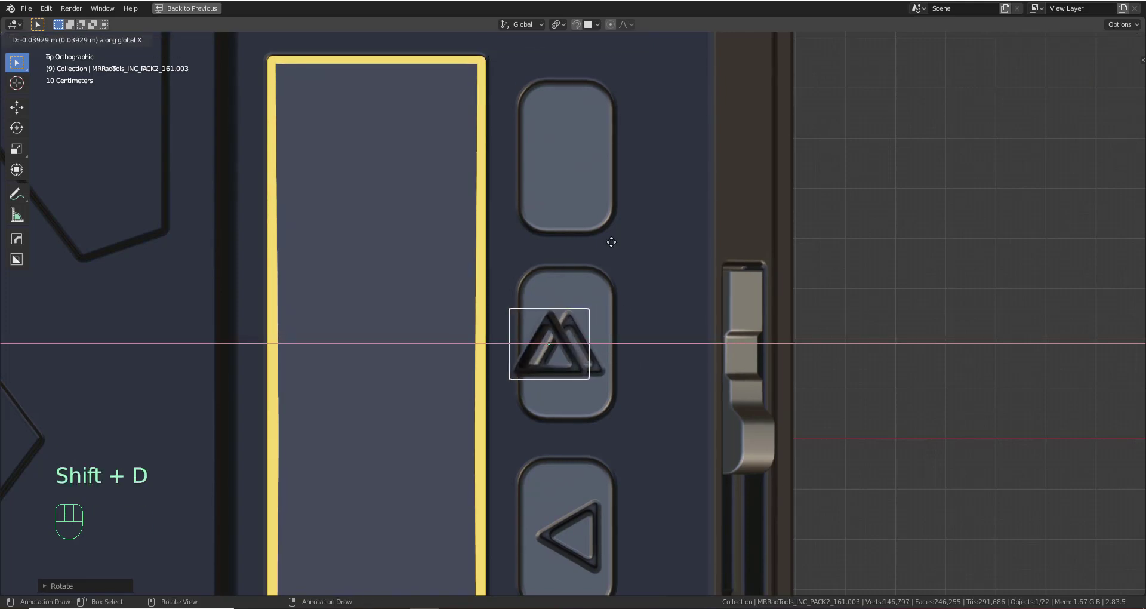
key(y)
click(621, 164)
shift+middle_drag(622, 163, 610, 283)
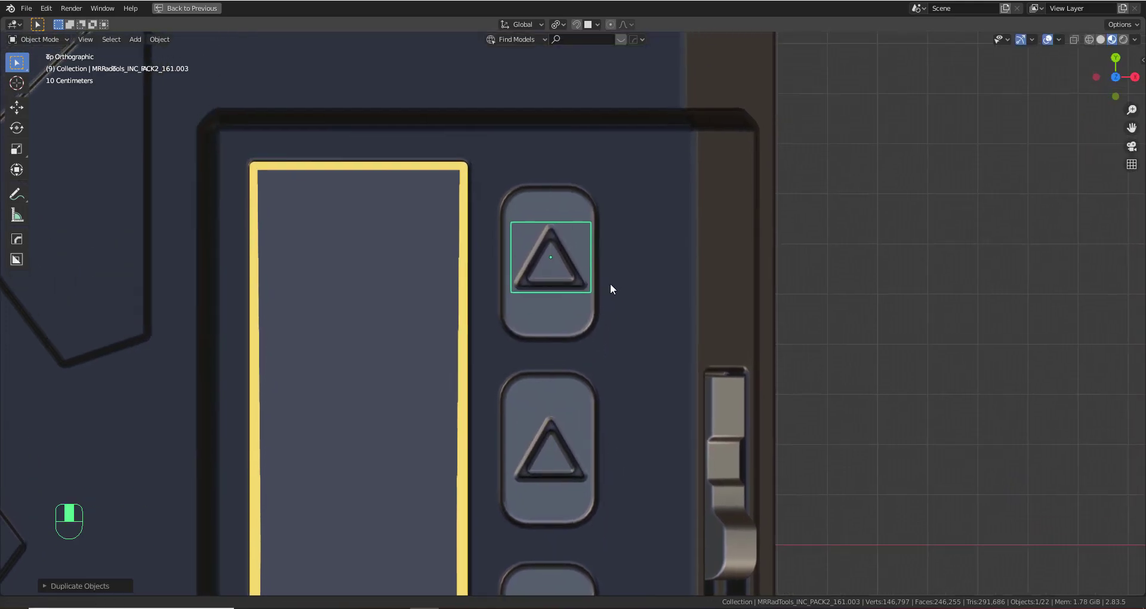
text(r180)
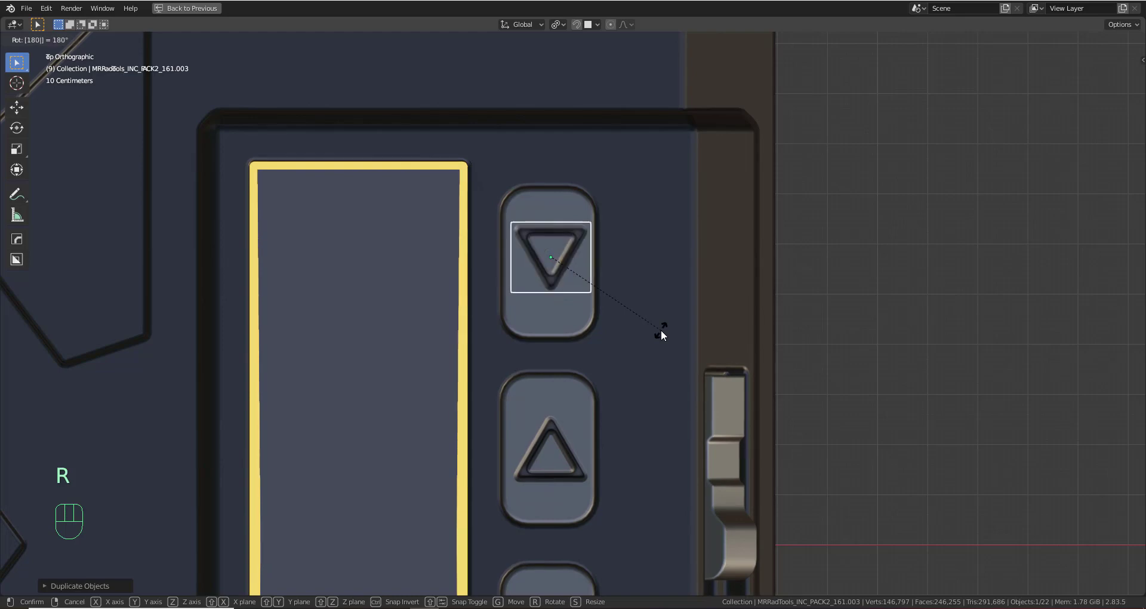
key(Return)
key(g)
key(y)
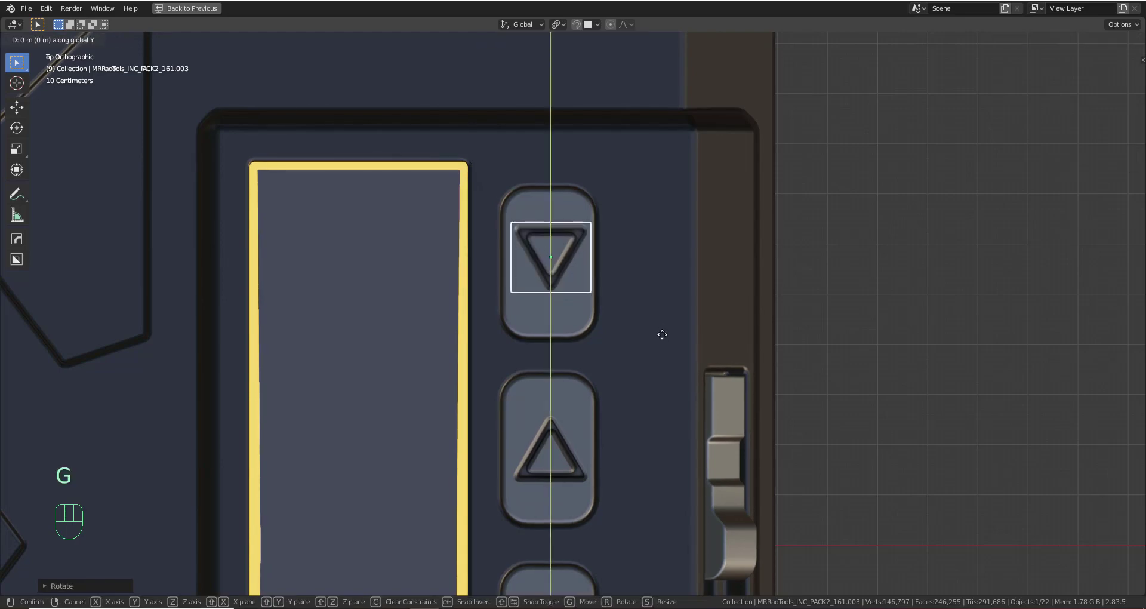
click(662, 338)
Nudge the triangle decals on the second and third buttons slightly along Y to centre them
scroll(673, 450, down, 6)
middle_drag(673, 451, 603, 423)
scroll(644, 421, up, 3)
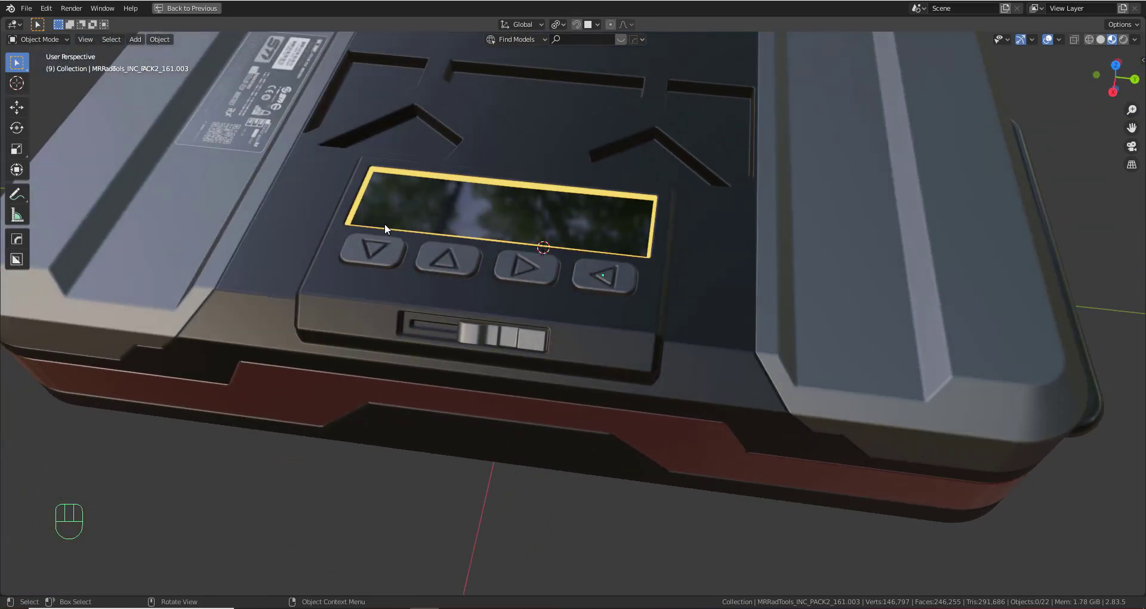
middle_drag(566, 315, 565, 392)
click(500, 332)
middle_drag(501, 332, 584, 351)
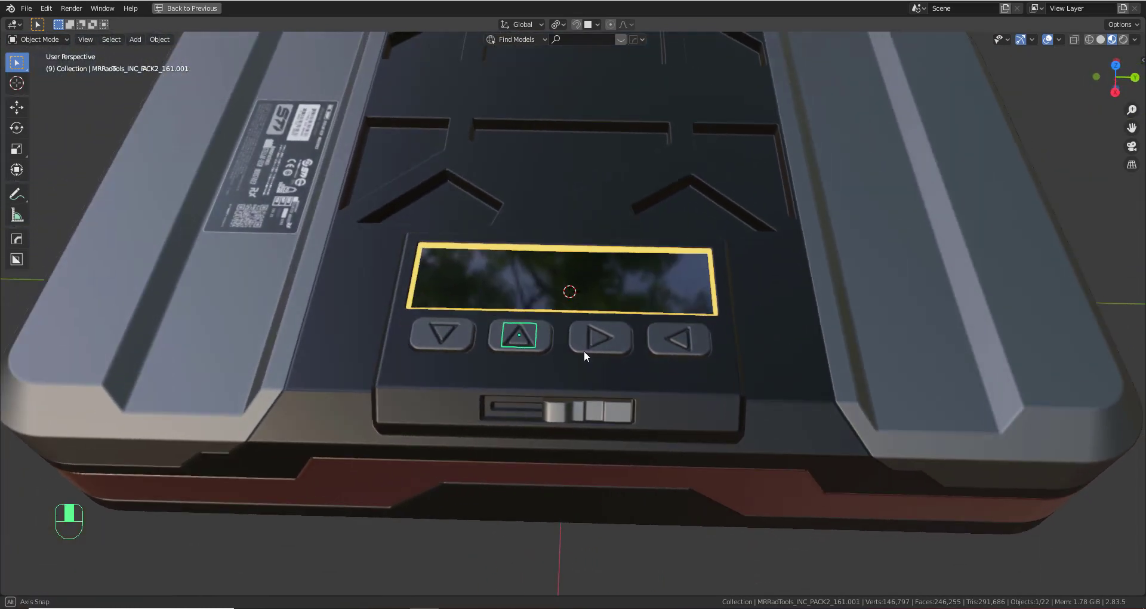
key(g)
key(y)
click(607, 352)
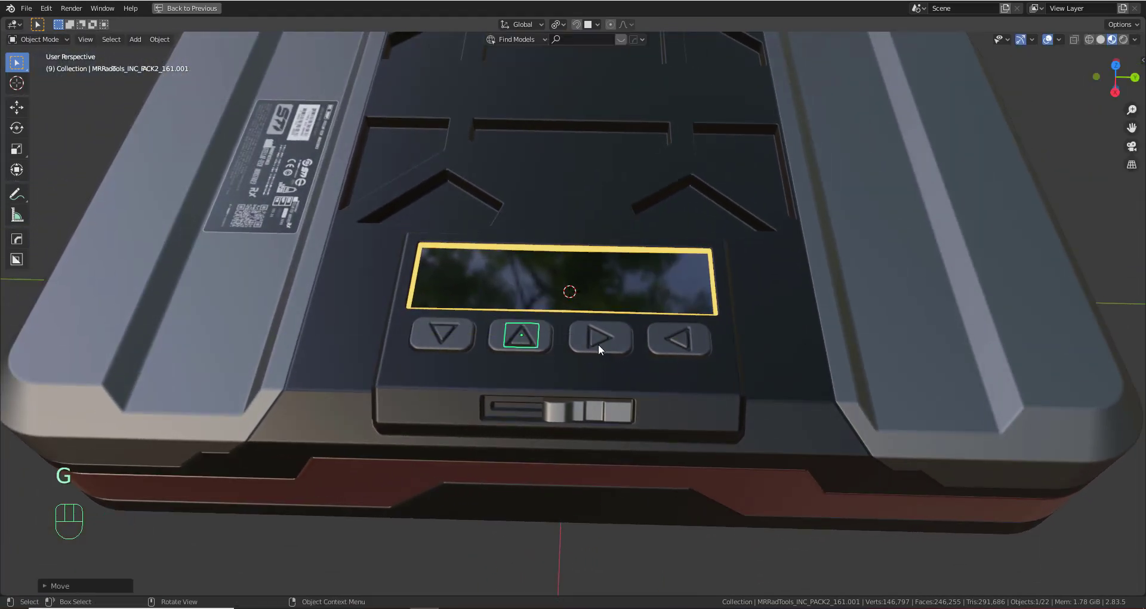
key(g)
middle_click(620, 348)
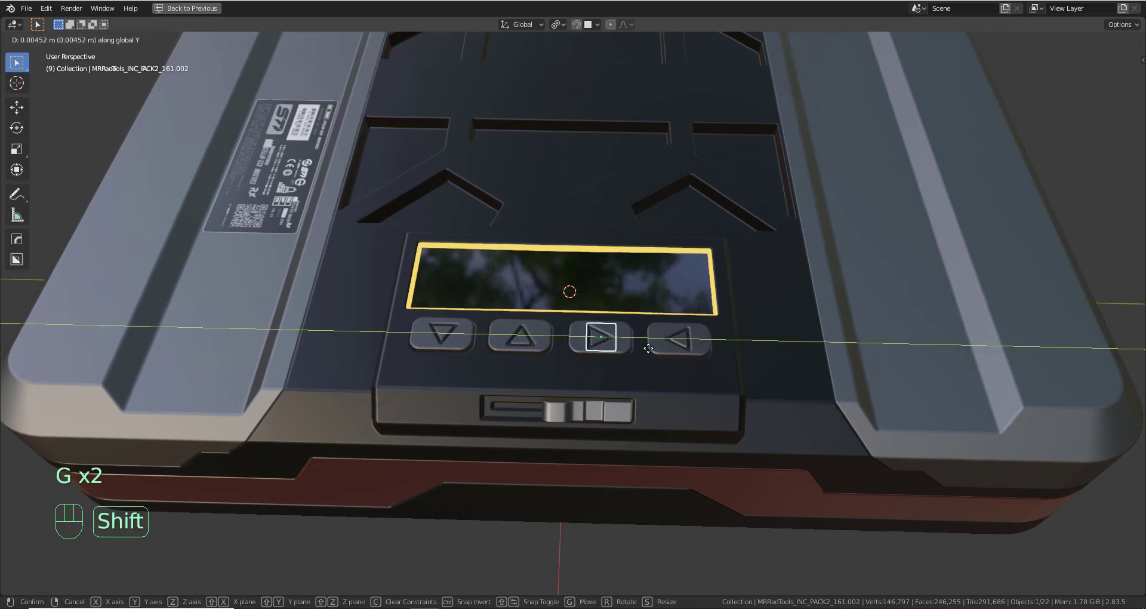
shift+click(654, 348)
Parent all four triangle decals to the dark lid body with Object (Keep Transform)
scroll(413, 350, up, 1)
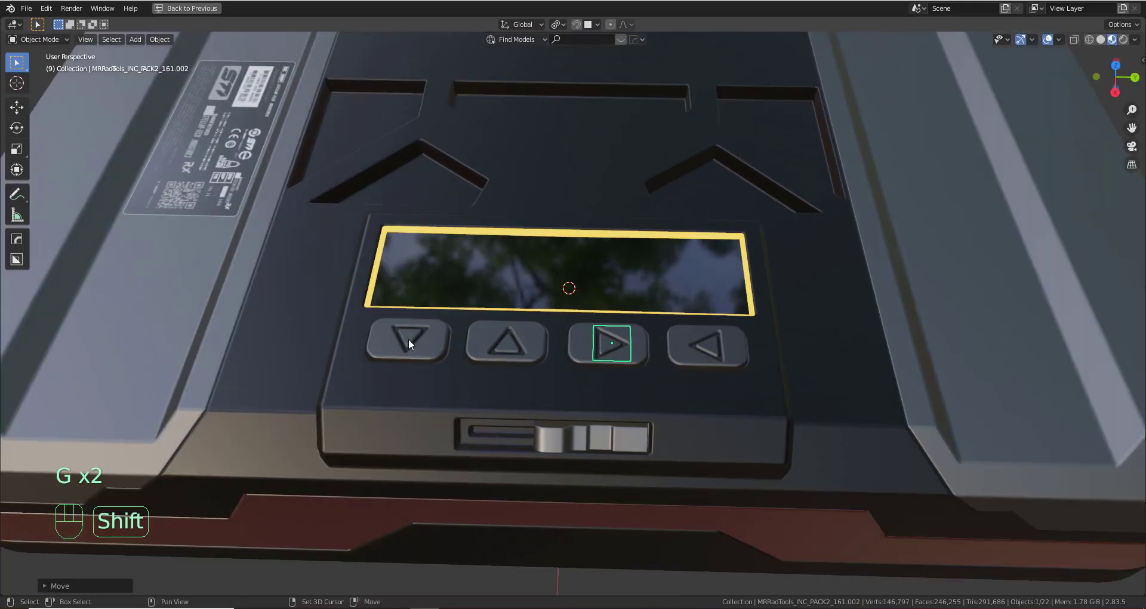
shift+click(697, 352)
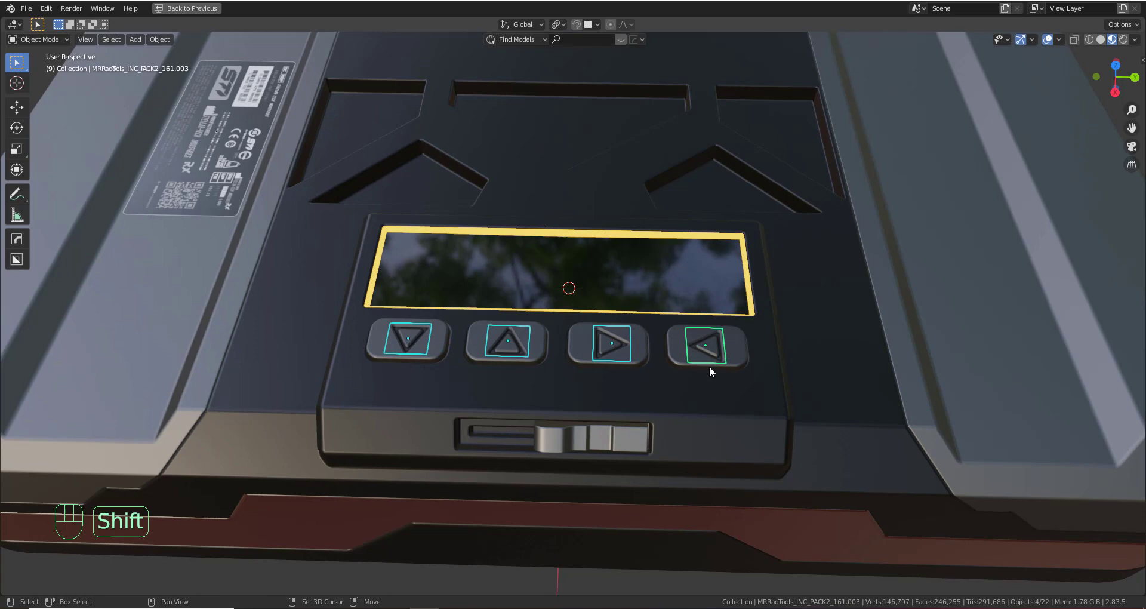
shift+click(693, 393)
key(ctrl+p)
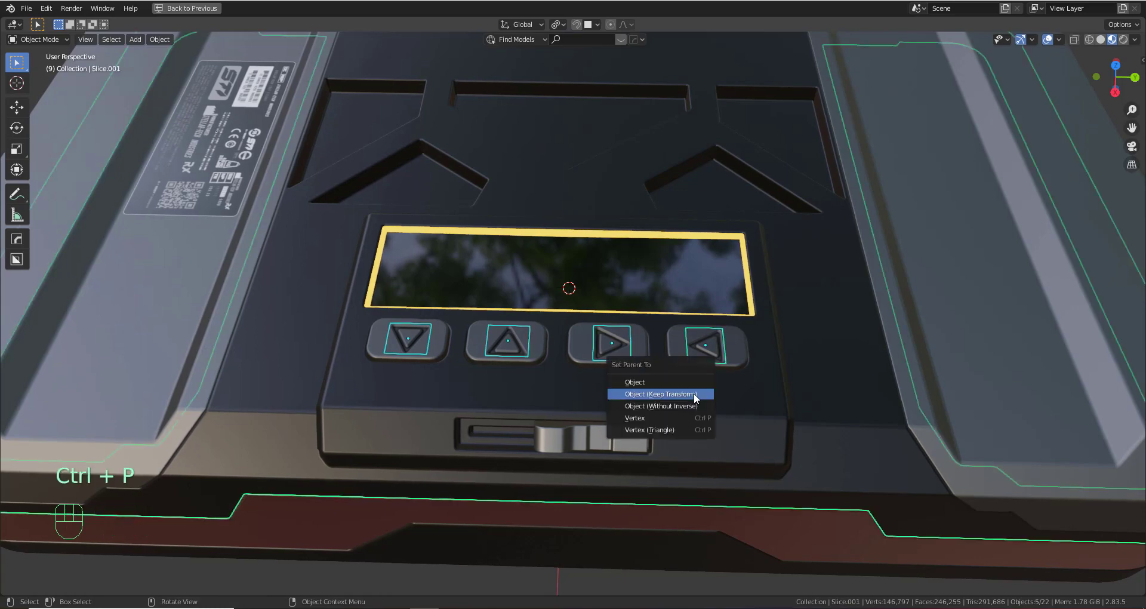
click(694, 394)
scroll(692, 393, down, 6)
click(722, 488)
Test-move the dark lid body to check whether the attached decals follow, and cancel the move
middle_drag(722, 489, 571, 331)
click(570, 332)
middle_drag(630, 352, 618, 355)
key(g)
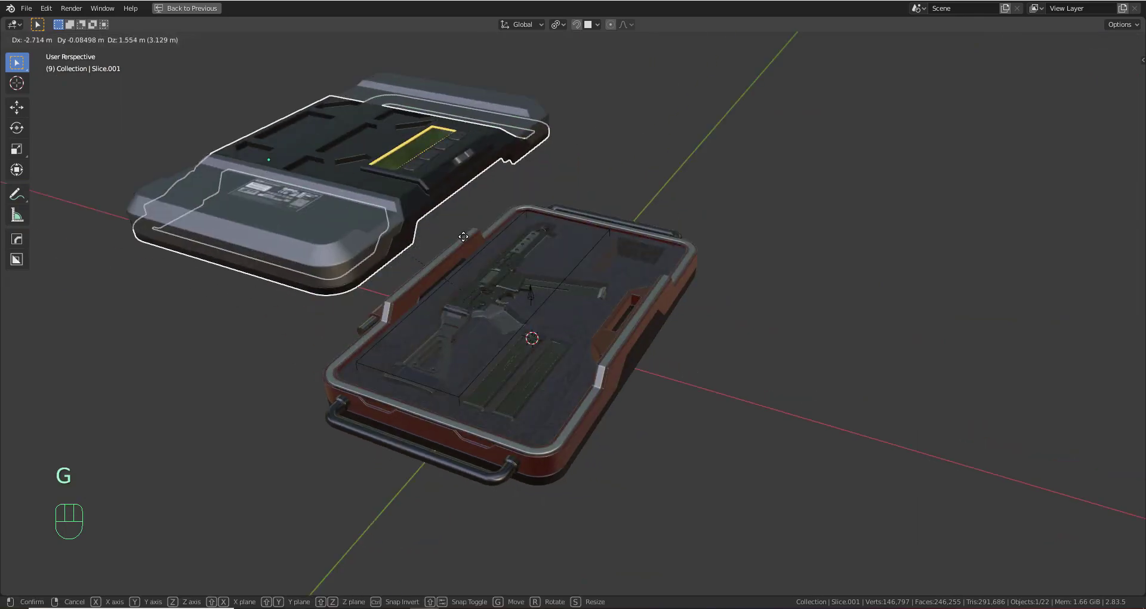
right_click(464, 236)
middle_drag(465, 235, 746, 385)
click(670, 433)
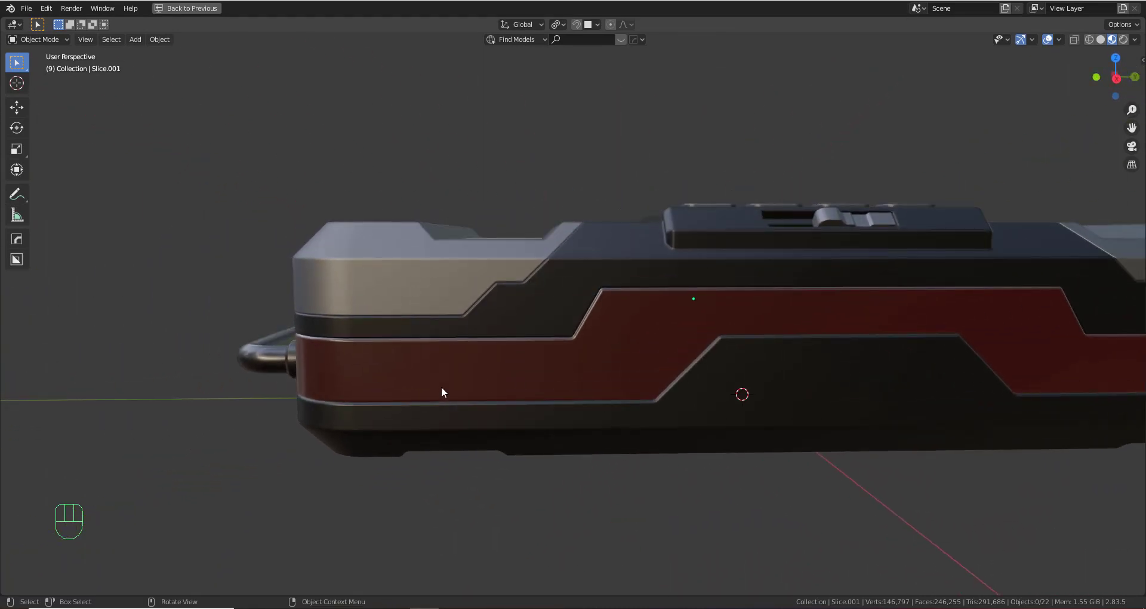
Insert the dimpled grip decal from the Examples library onto one end of the red side strip, reposition it and enlarge it to fill the strip's height
key(d)
click(163, 305)
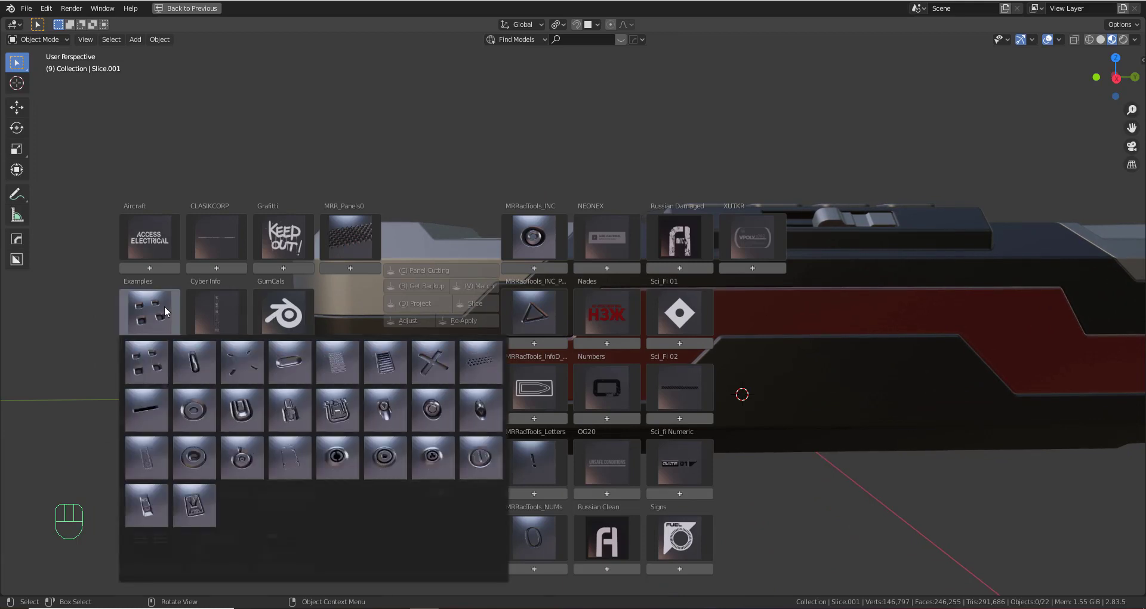
click(142, 317)
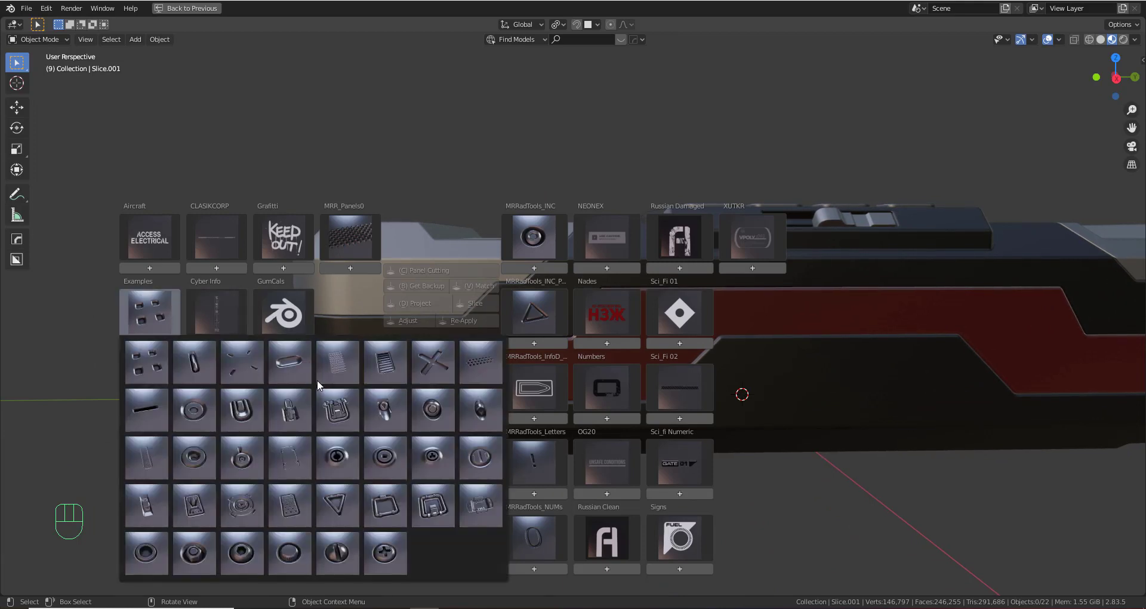
click(481, 362)
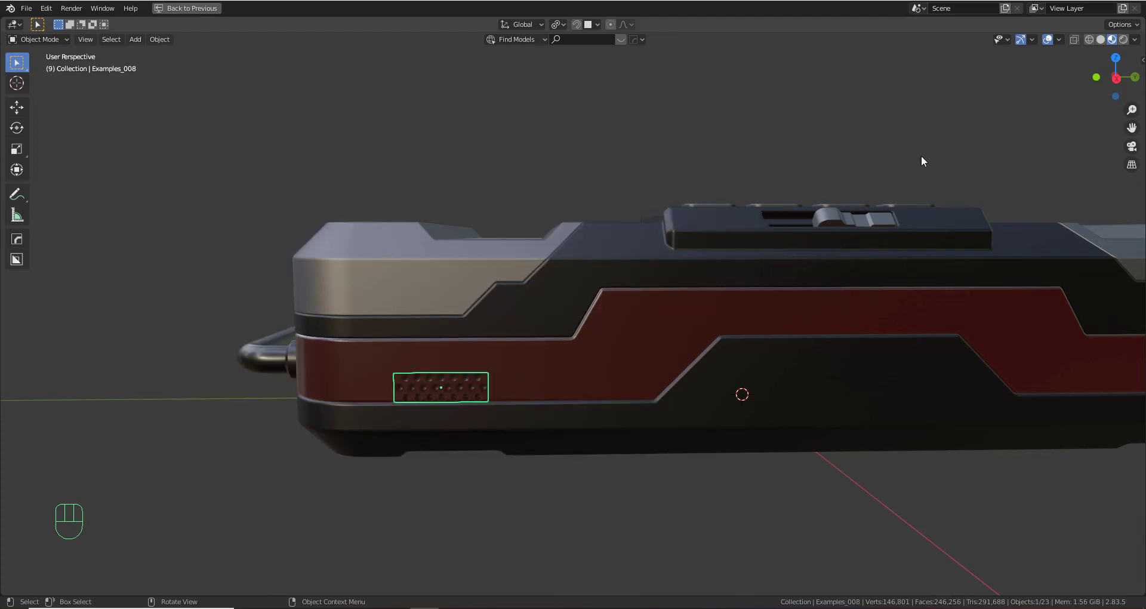
click(1116, 79)
key(g)
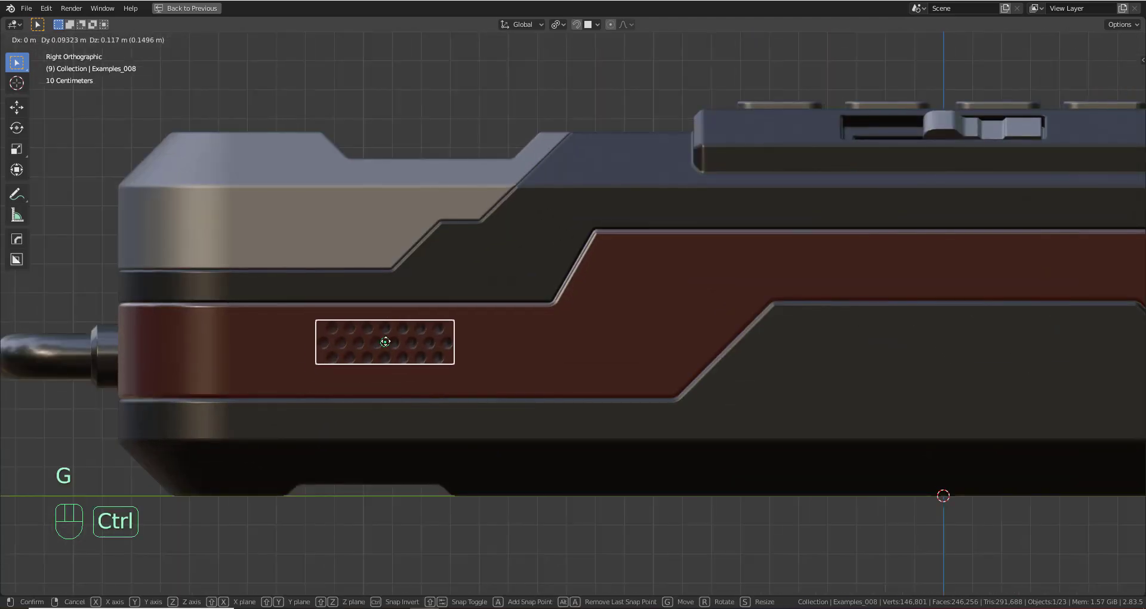
key(s)
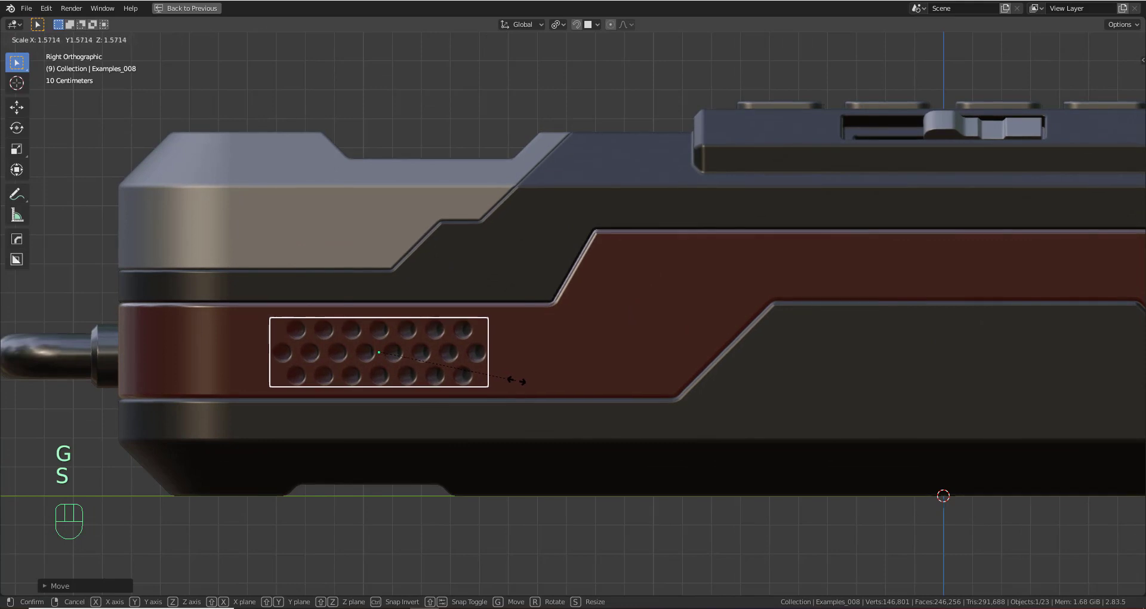
click(521, 390)
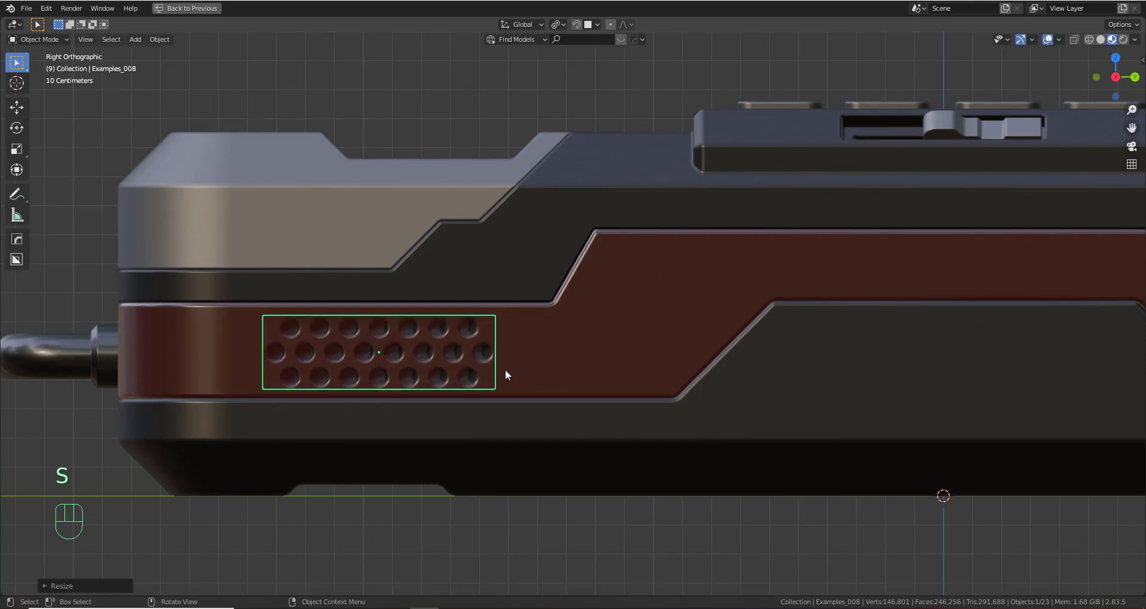
Mirror the dimpled decal across the Y axis to the opposite end of the red side strip, using the strip as reference
scroll(504, 368, down, 3)
shift+click(573, 323)
key(alt+x)
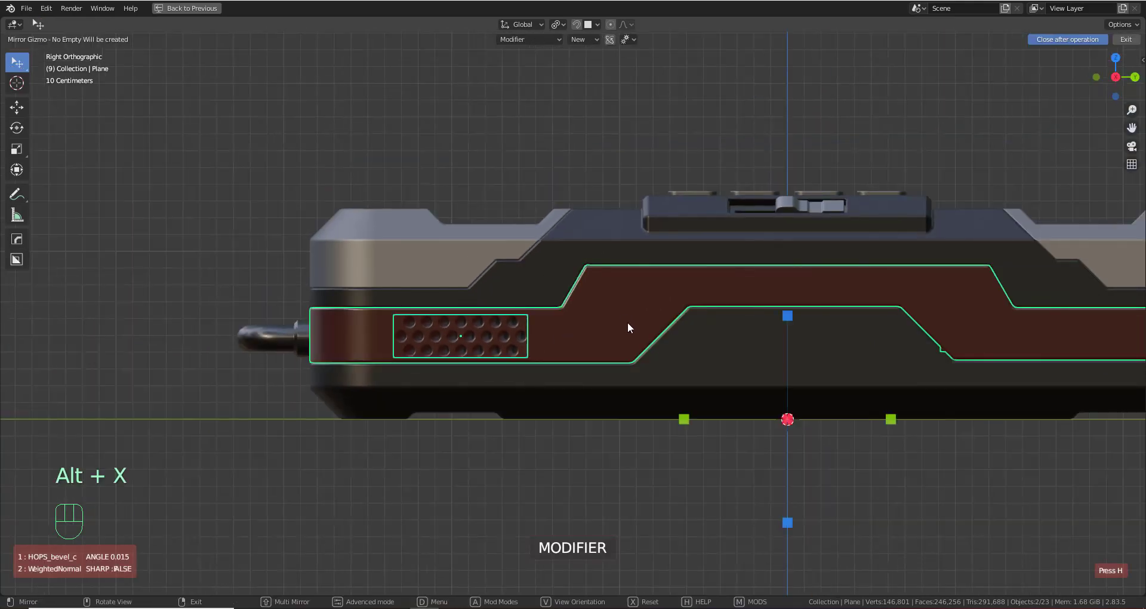
click(679, 422)
click(671, 434)
Insert the triangular Stellar Technology Industries decal from Labels & Stickers between the recessed lid panels and scale it to about half size
shift+middle_drag(671, 435, 623, 504)
click(1110, 68)
scroll(628, 385, up, 5)
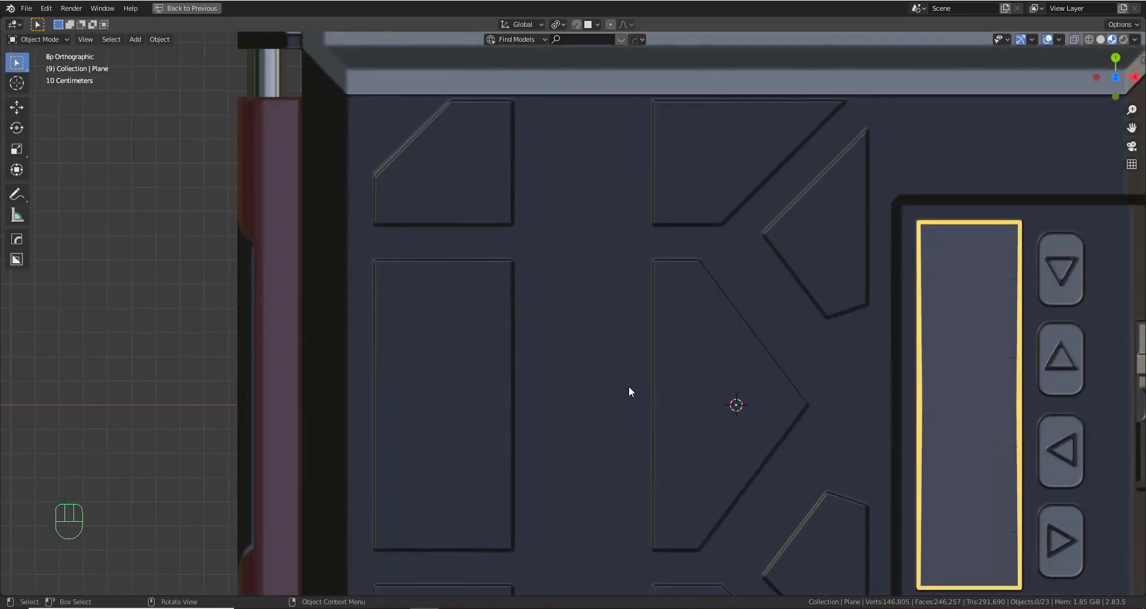
key(d)
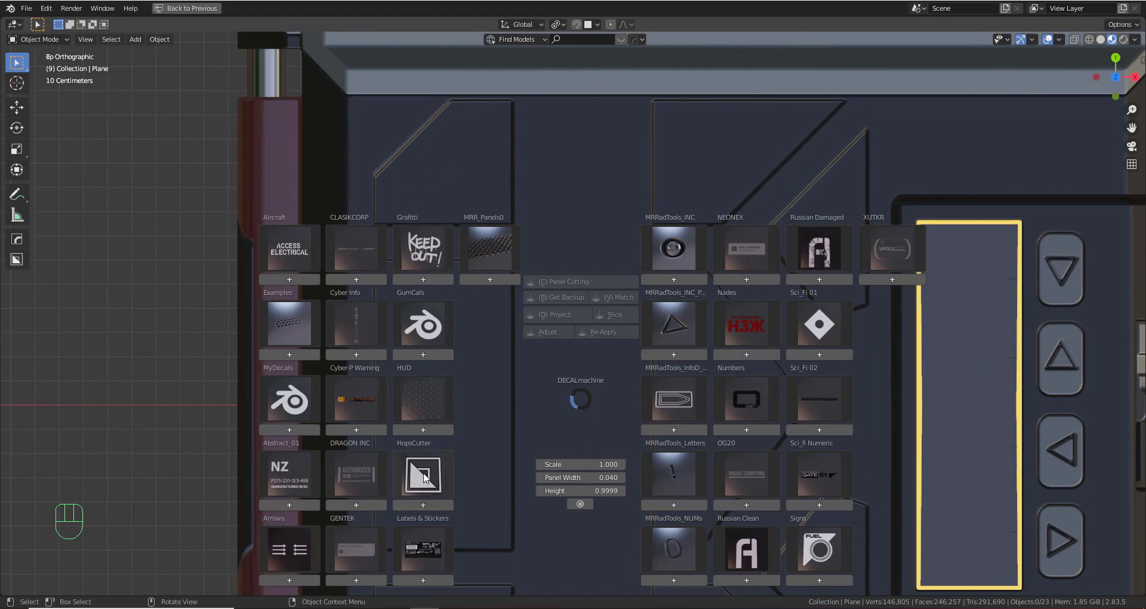
click(424, 549)
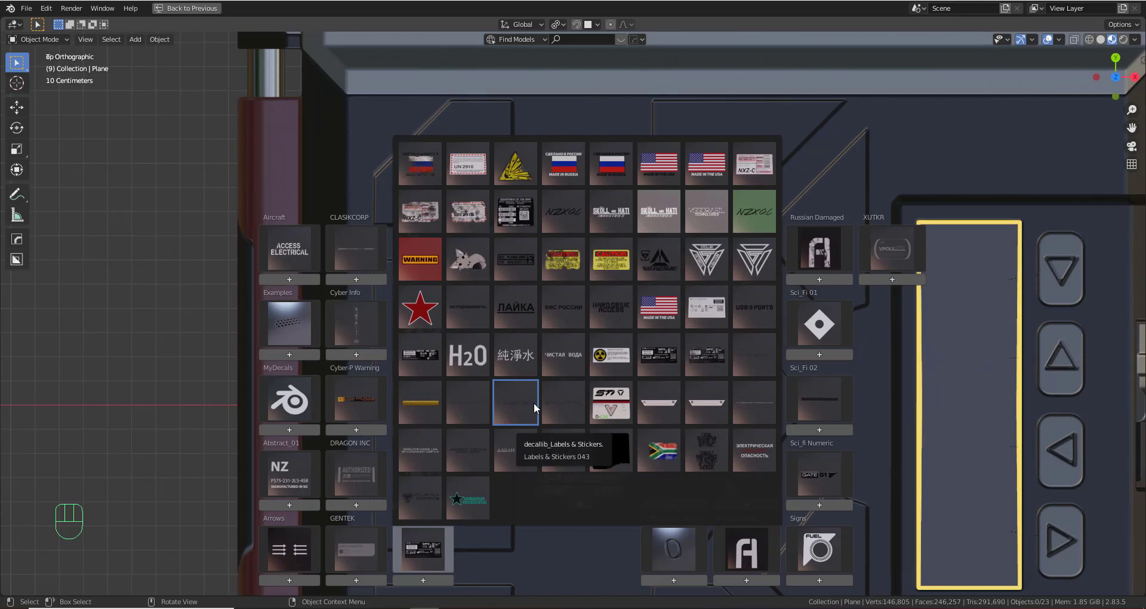
click(714, 252)
key(s)
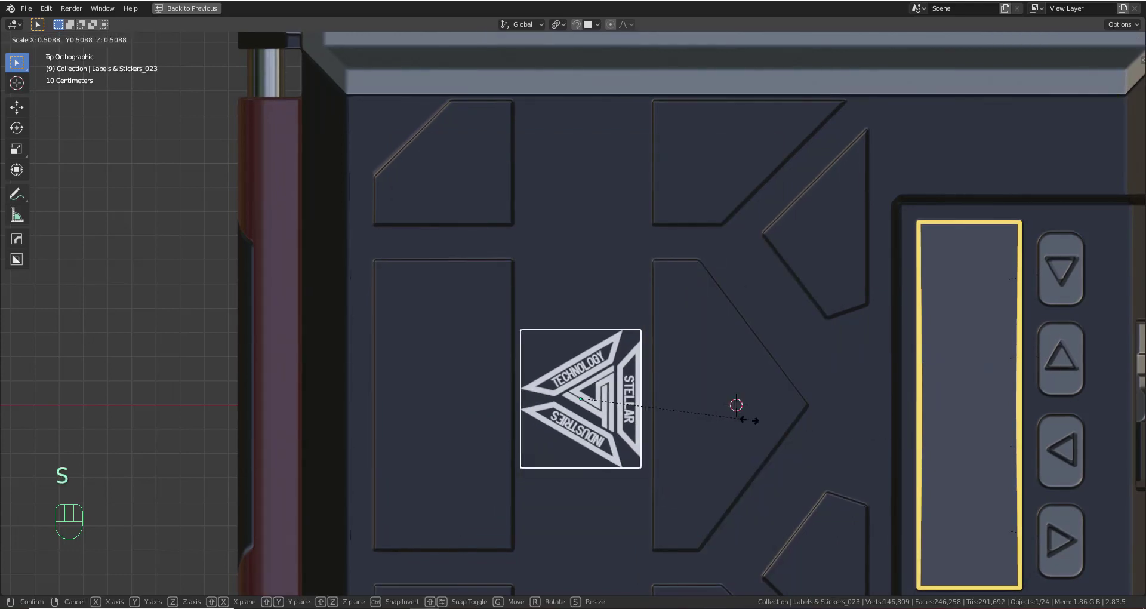
click(783, 454)
Rotate the triangular logo decal 180 degrees and adjust its position between the recessed lid panels
text(r)
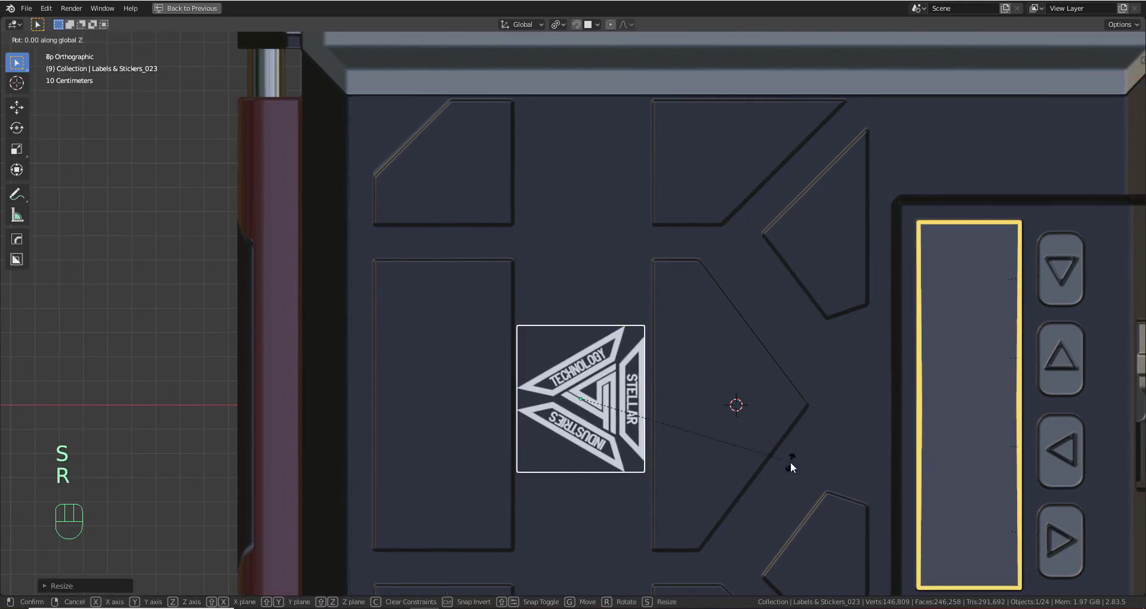
text(180)
key(Return)
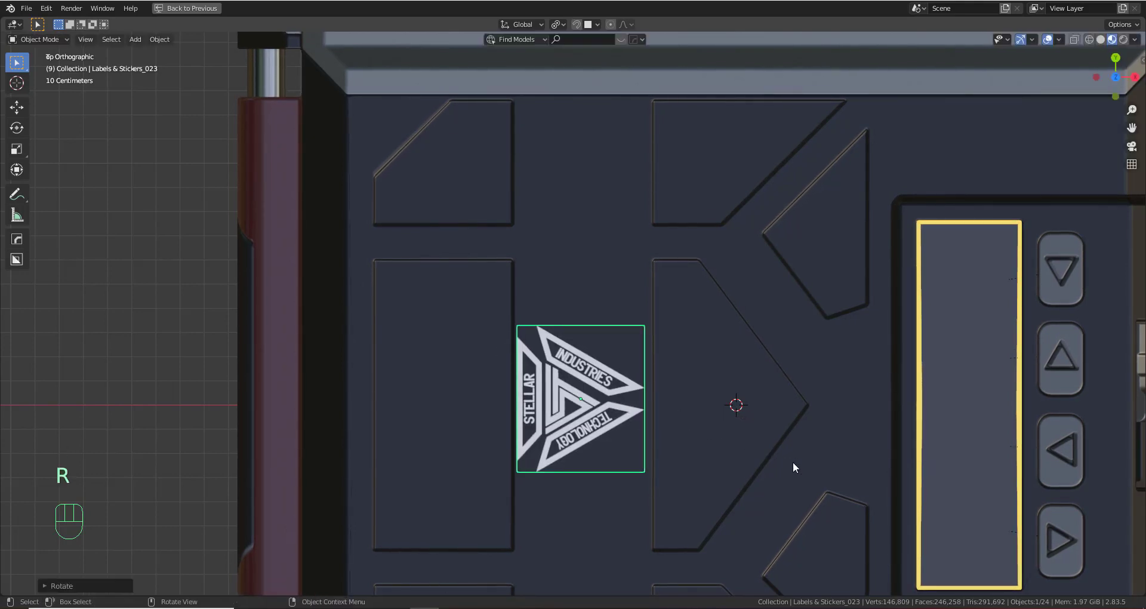
key(g)
key(y)
key(x)
click(821, 460)
scroll(819, 460, down, 5)
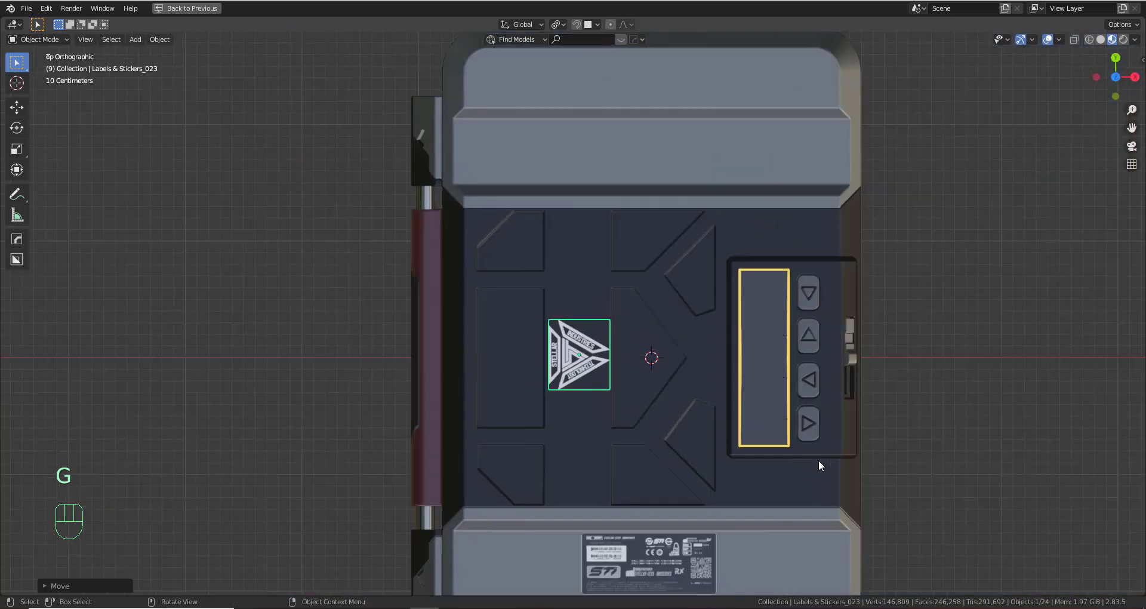
click(858, 422)
Parent the triangular logo decal to the dark lid body
middle_drag(858, 422, 703, 347)
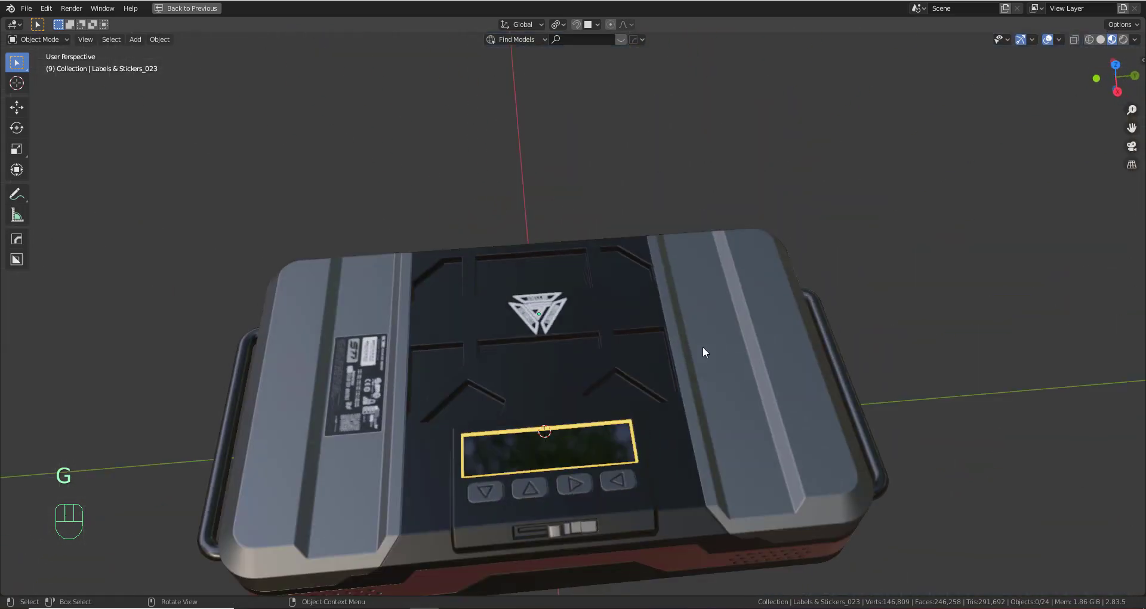
shift+click(589, 317)
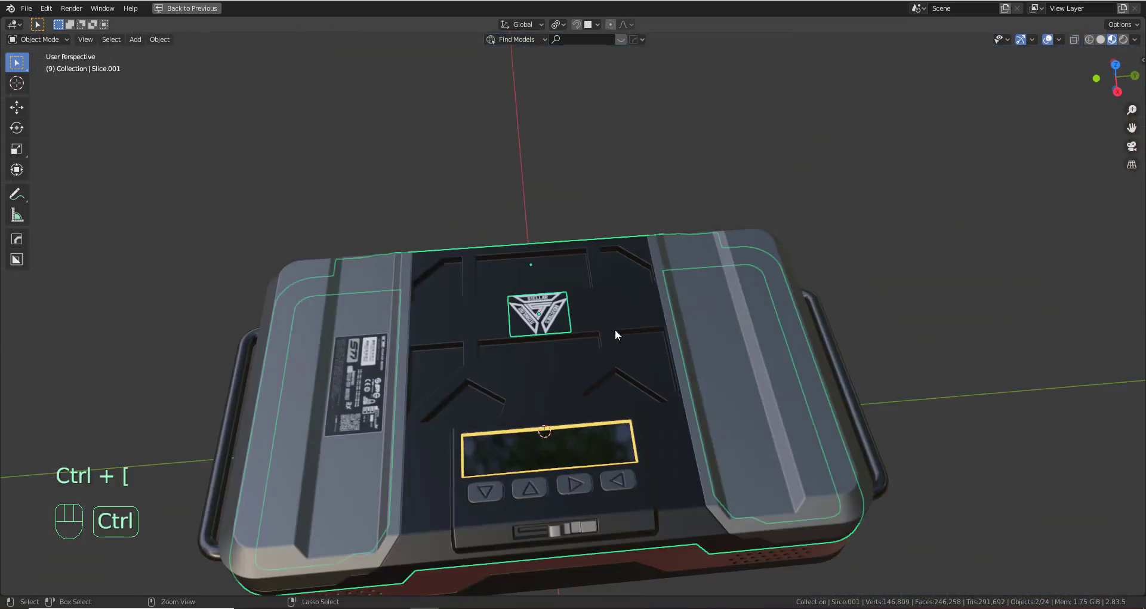
key(ctrl+p)
click(618, 332)
scroll(618, 330, down, 2)
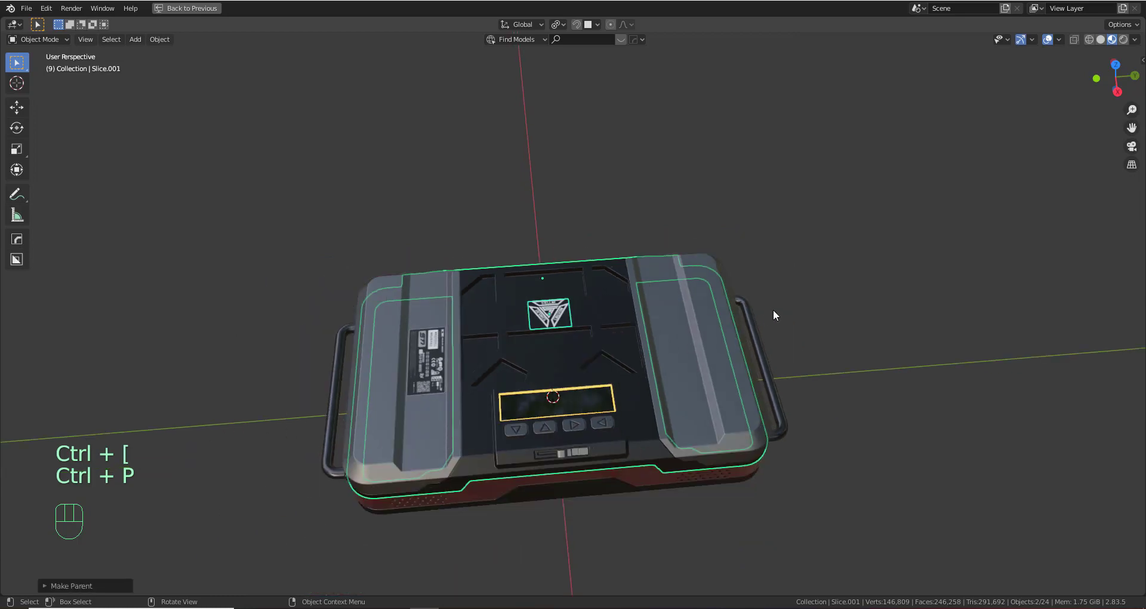
click(772, 311)
Examine the closed case and its decals on the lid and red side strip from several angles
scroll(767, 363, down, 2)
middle_drag(697, 425, 749, 382)
scroll(704, 435, up, 1)
middle_drag(725, 445, 754, 421)
scroll(714, 456, up, 3)
scroll(755, 421, down, 1)
scroll(755, 424, down, 4)
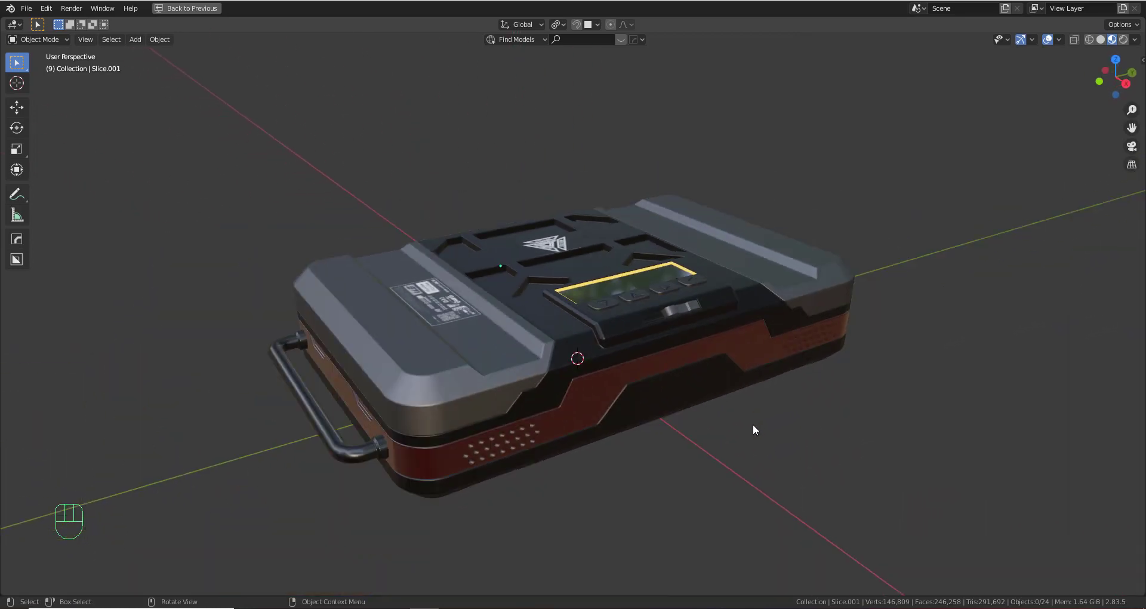
Adjust the HardOps Lookdev+ environment to studio.exr with the background rotated to 157 degrees and To_Render enabled
key(q)
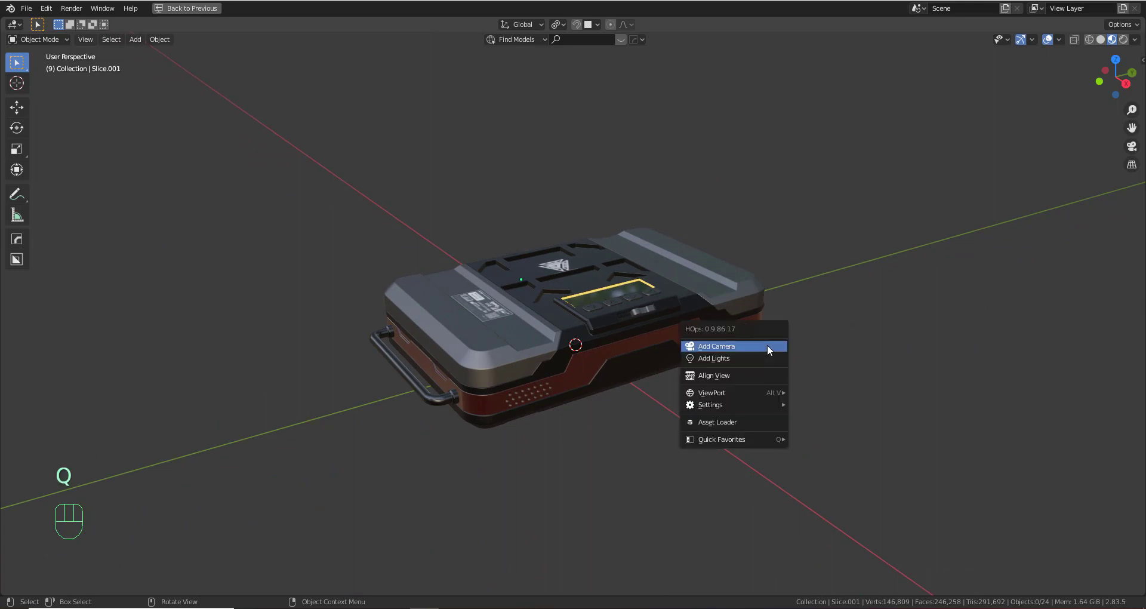
mouse_move(774, 389)
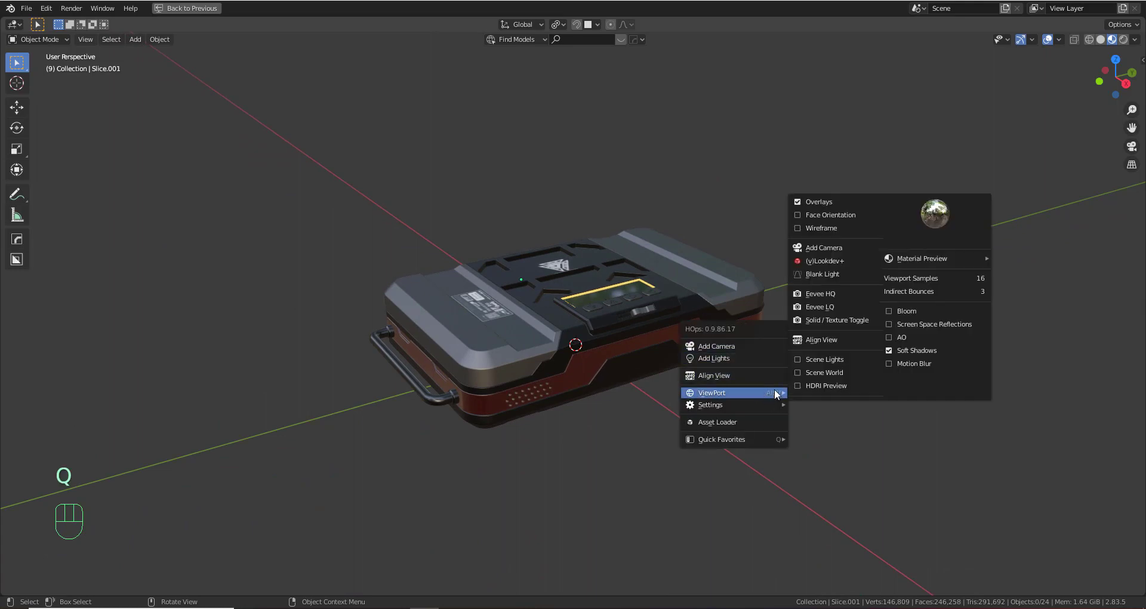
click(837, 260)
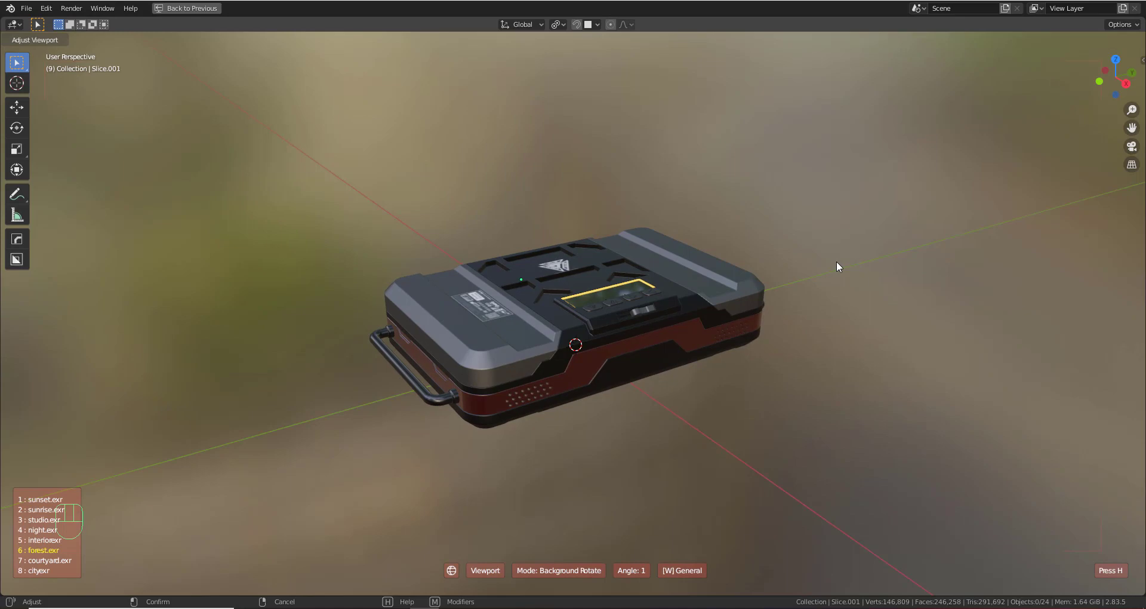
shift+scroll(836, 260, up, 3)
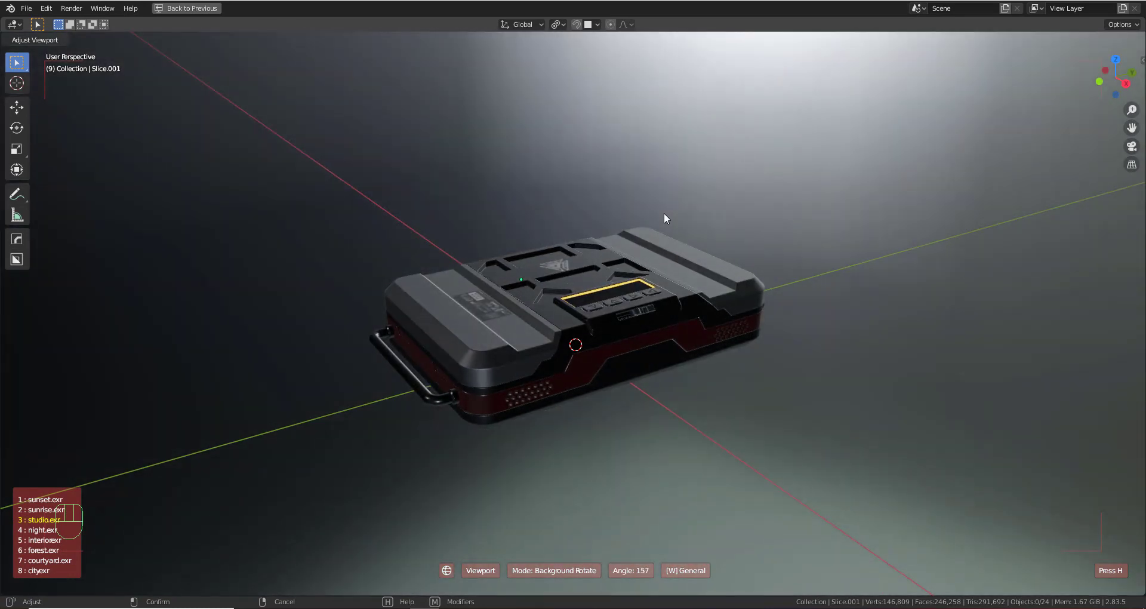
key(r)
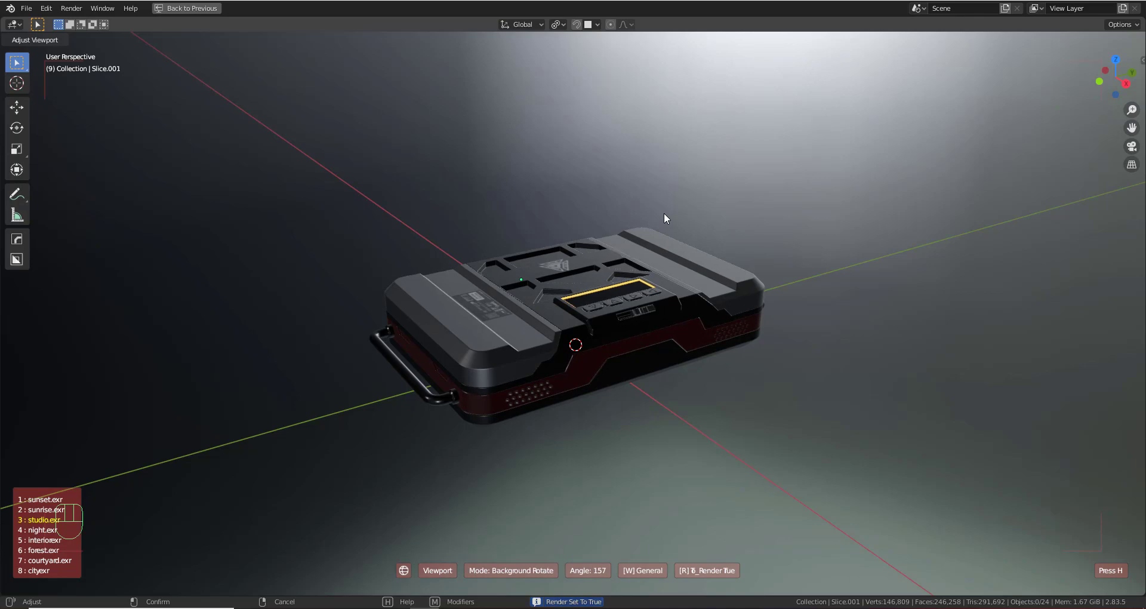
click(664, 214)
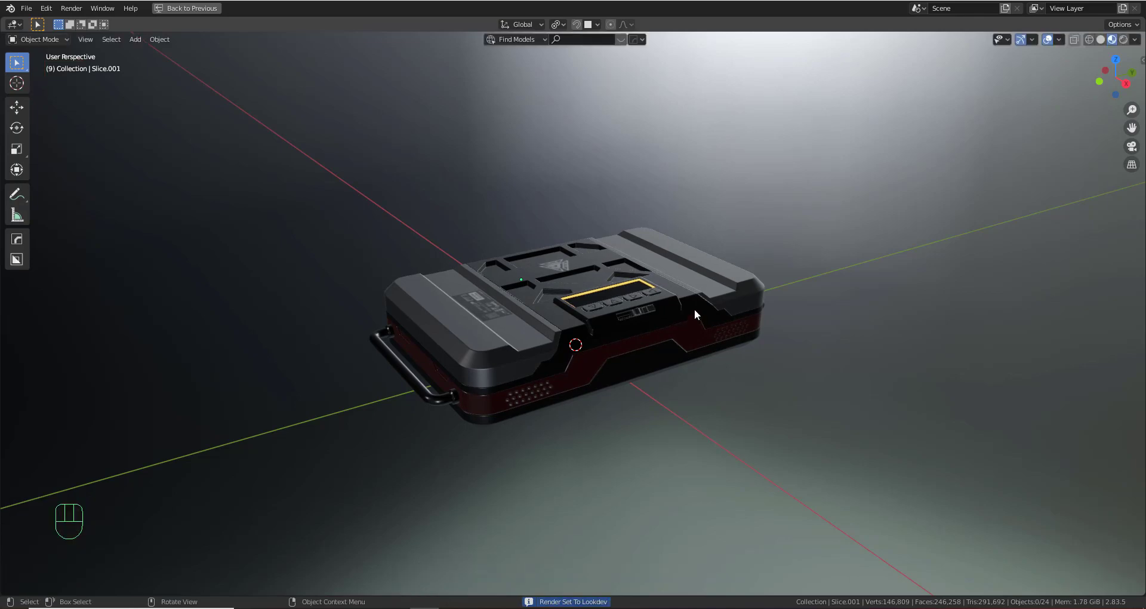
Switch the viewport to Rendered shading with the Eevee HQ setup and save the file
click(1123, 39)
mouse_move(884, 220)
middle_down()
mouse_move(665, 317)
mouse_move(551, 309)
mouse_move(429, 266)
mouse_move(656, 272)
mouse_move(686, 325)
mouse_move(703, 317)
mouse_move(688, 354)
mouse_move(697, 342)
middle_up()
key(q)
mouse_move(768, 355)
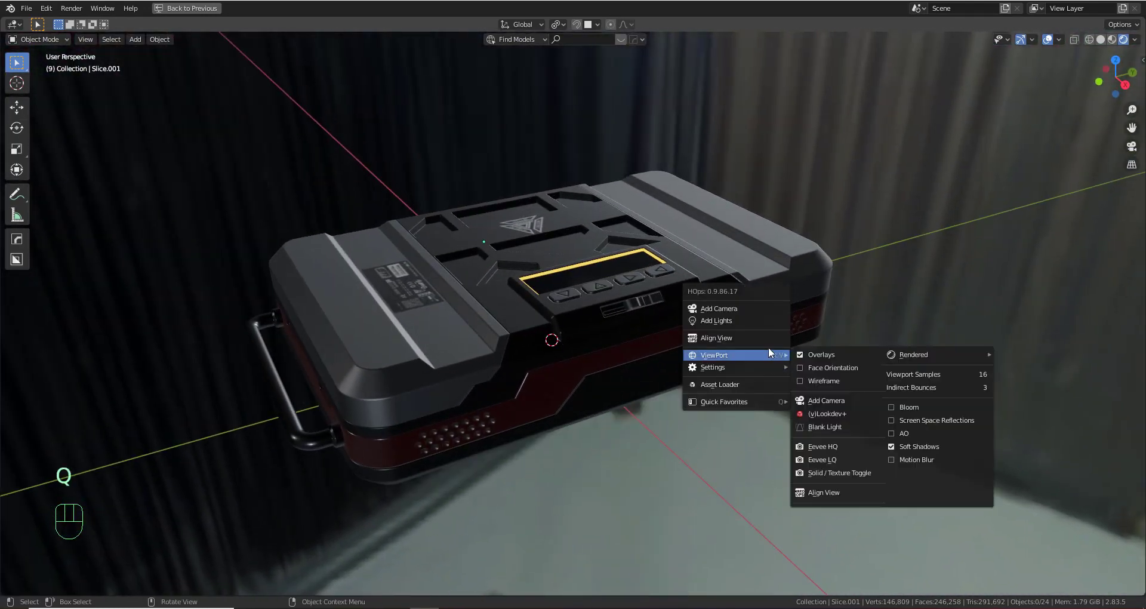
click(848, 445)
mouse_move(848, 444)
middle_down()
mouse_move(794, 439)
mouse_move(864, 445)
mouse_move(852, 424)
middle_up()
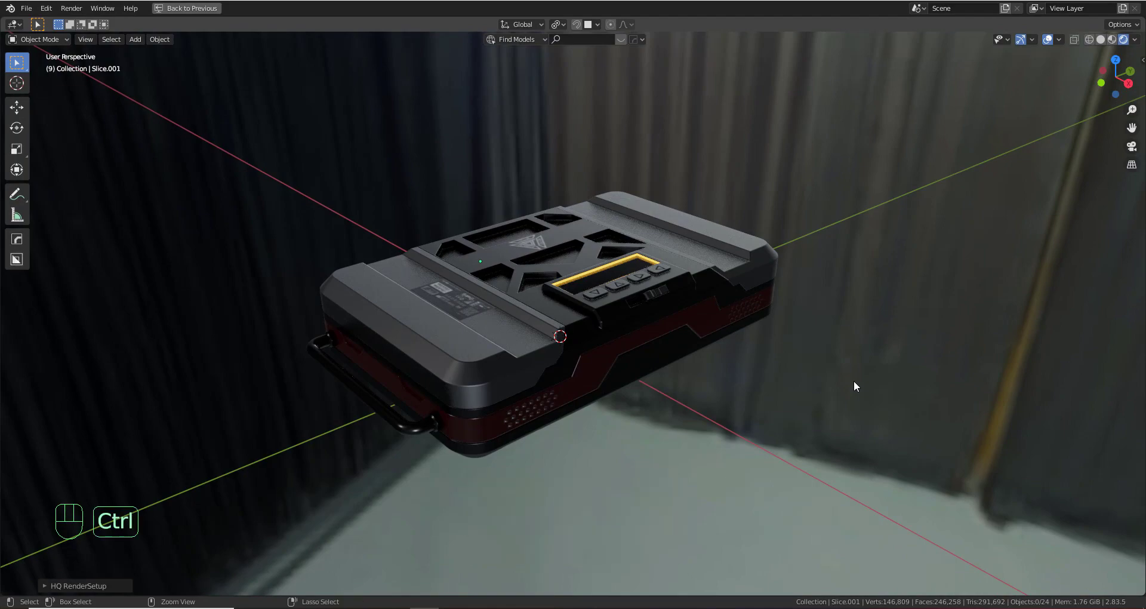
key(ctrl+s)
Add a HardOps turntable camera from the current view and preview the case animation through it
middle_drag(512, 376, 646, 352)
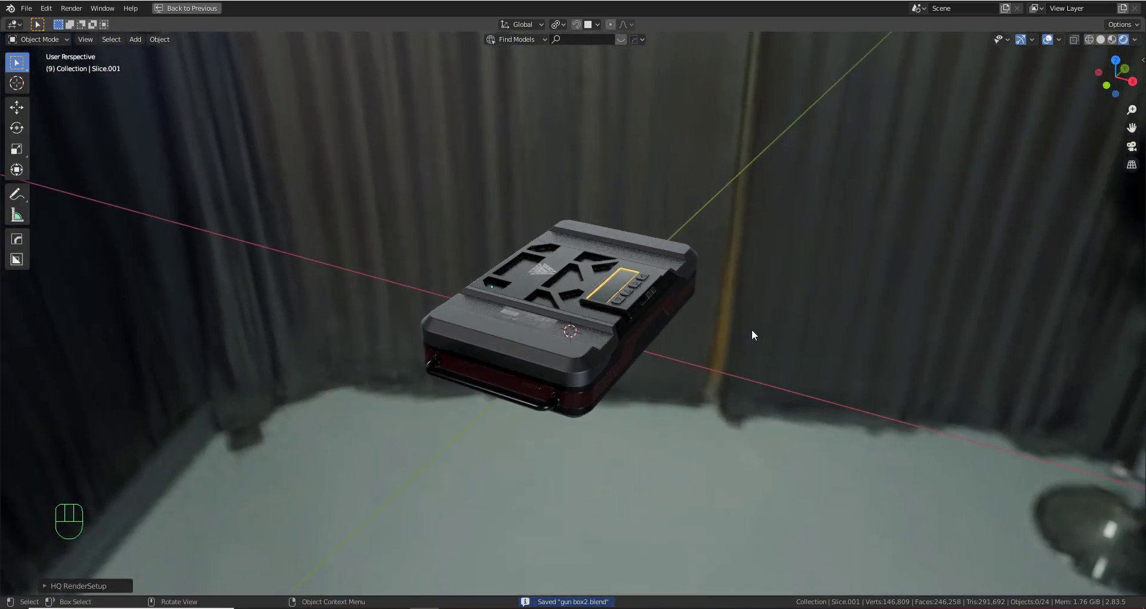
key(a)
key(a)
key(a)
key(q)
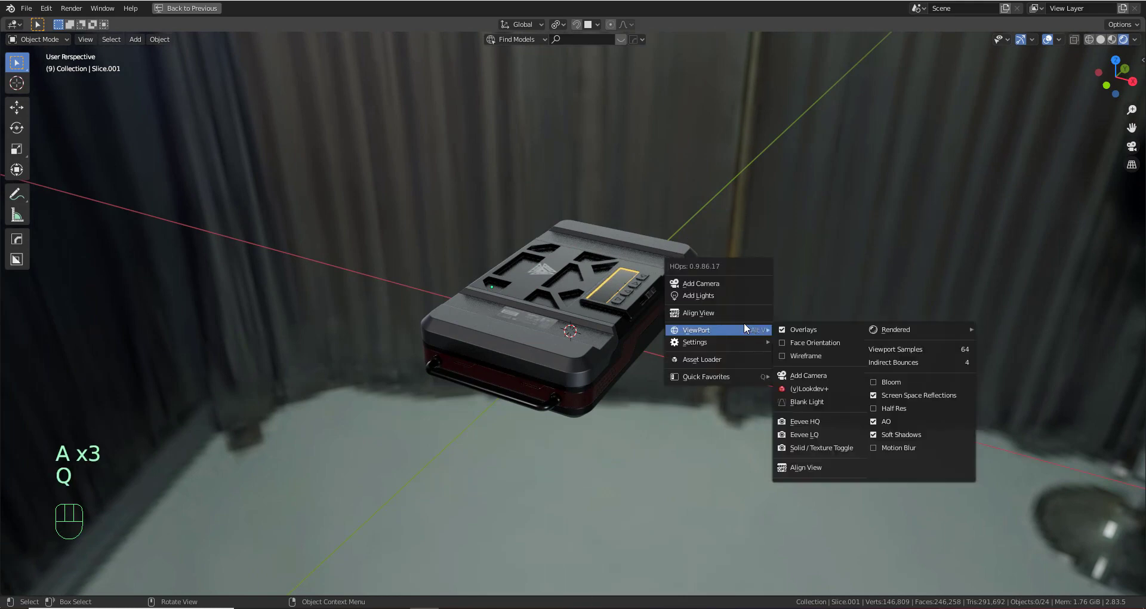
click(728, 283)
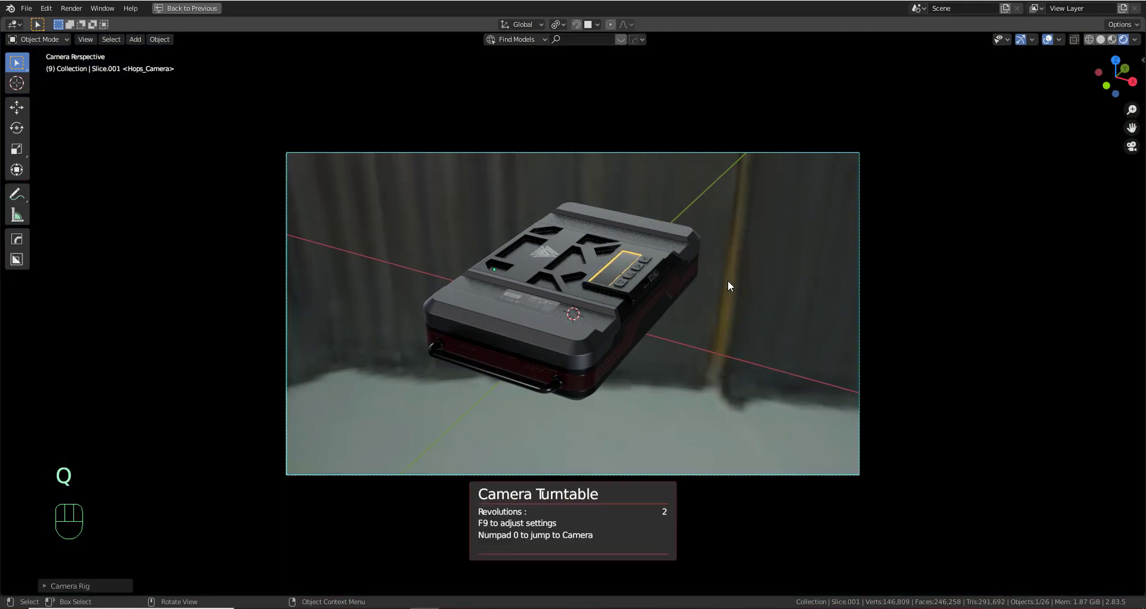
key(space)
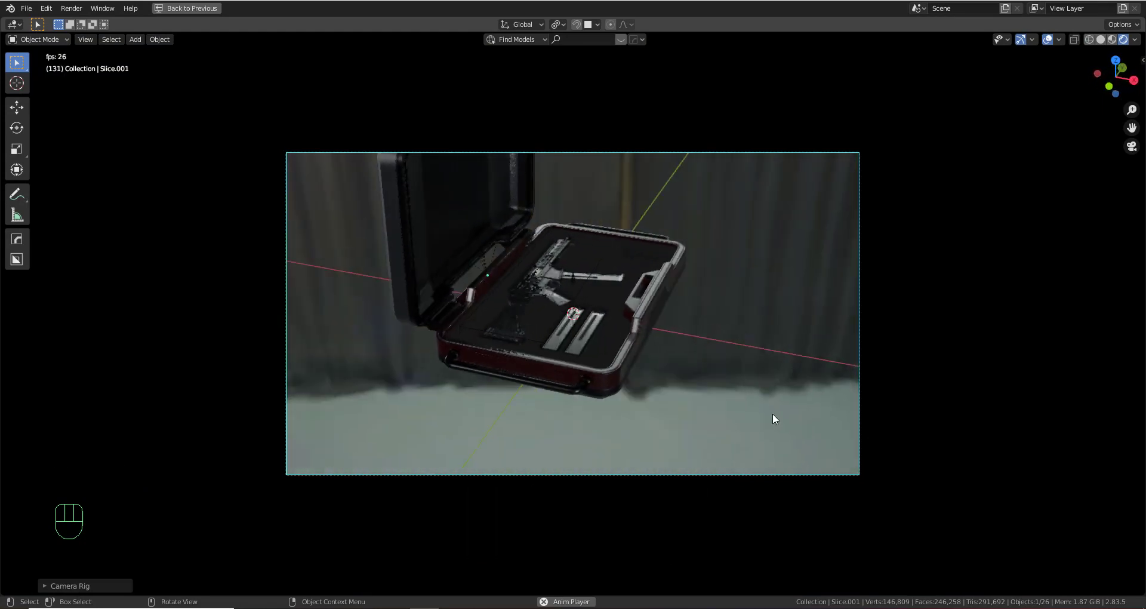
key(space)
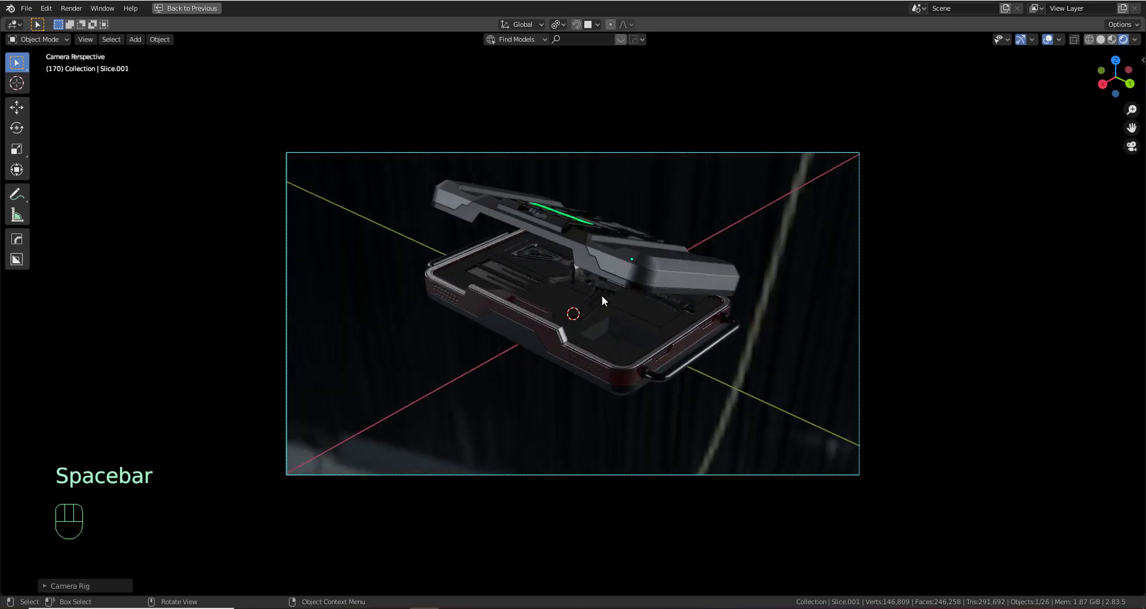
Select the camera rig's empty and raise it about 0.74 m along Z to reframe the case in the camera view
middle_drag(602, 294, 622, 334)
scroll(622, 334, up, 4)
click(557, 378)
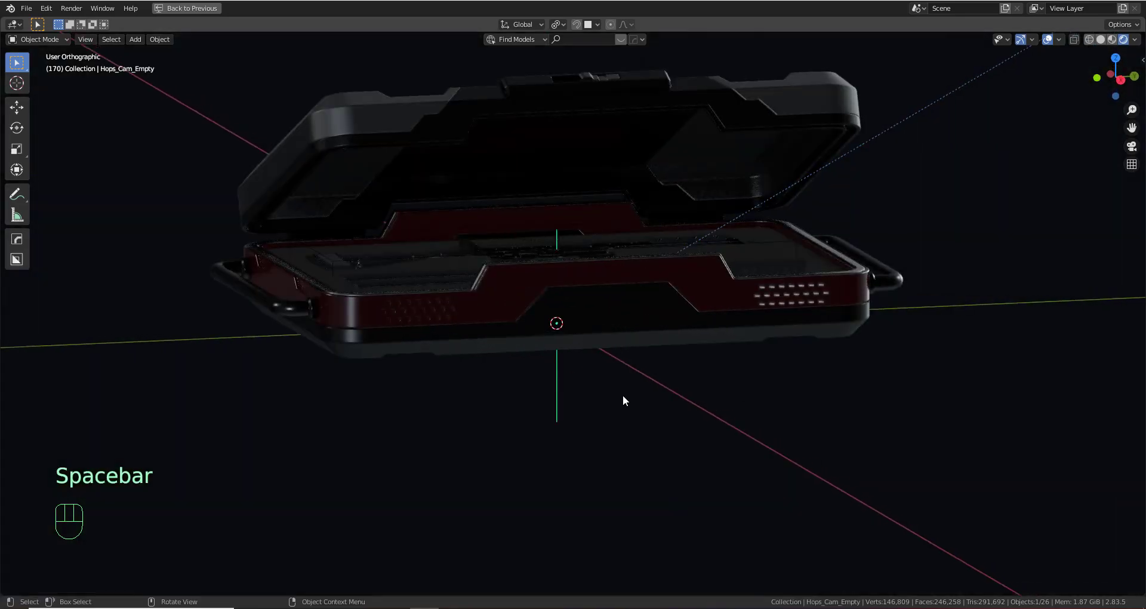
key(KP_0)
key(g)
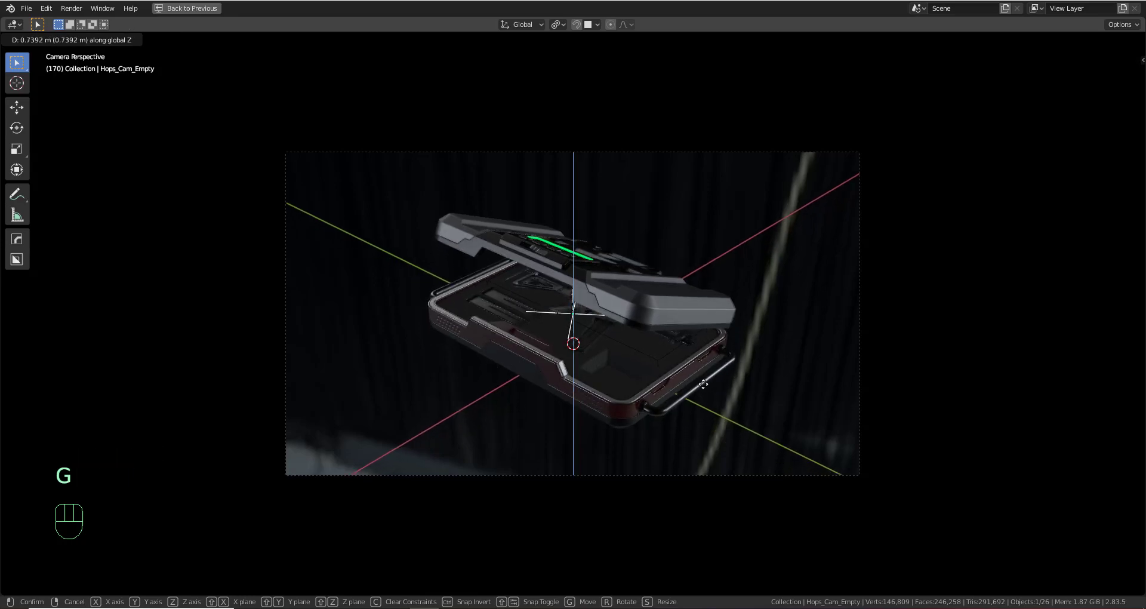
click(707, 389)
Play back the turntable animation through the camera and inspect the lid, buttons and latch up close
key(space)
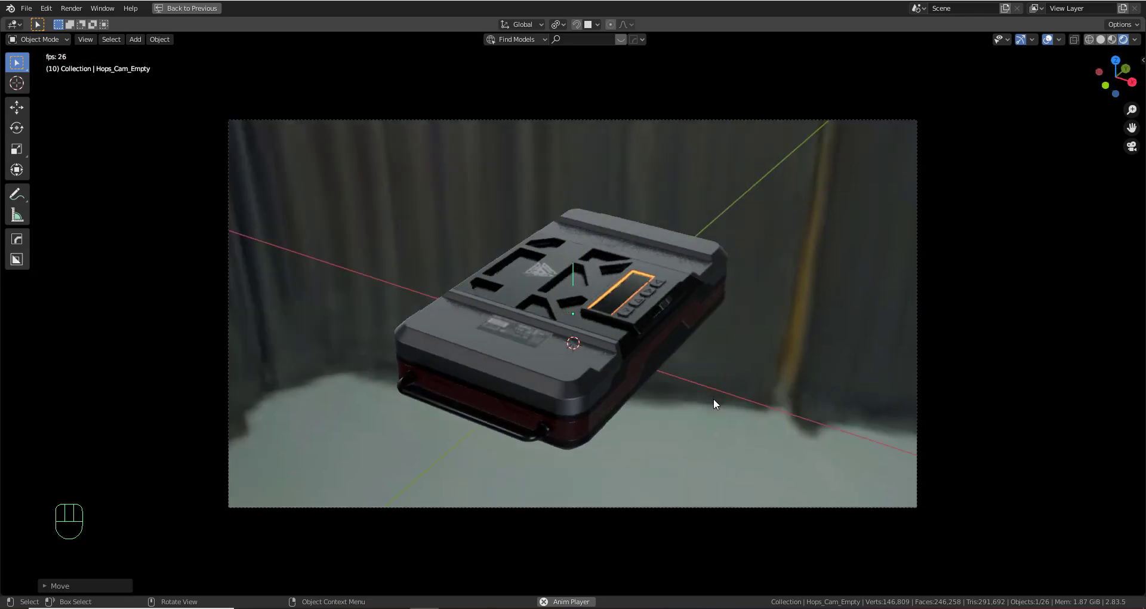
key(space)
scroll(713, 398, up, 2)
middle_drag(713, 395, 678, 410)
scroll(678, 410, up, 7)
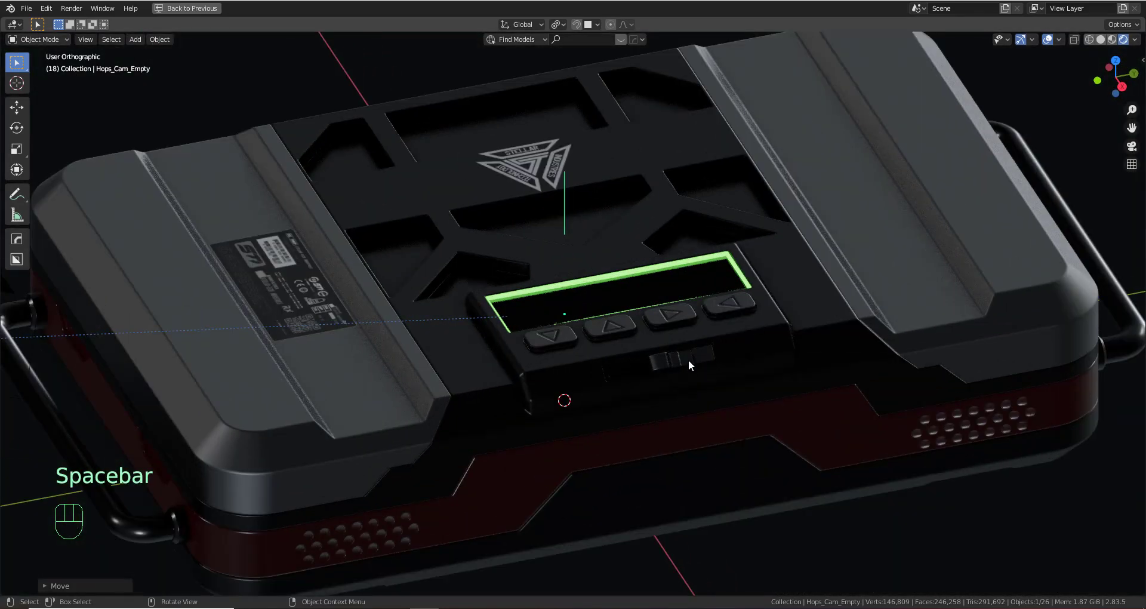
Switch to the Layout workspace with the timeline, show the viewport overlays and select the slider latch below the display buttons
click(685, 356)
click(204, 9)
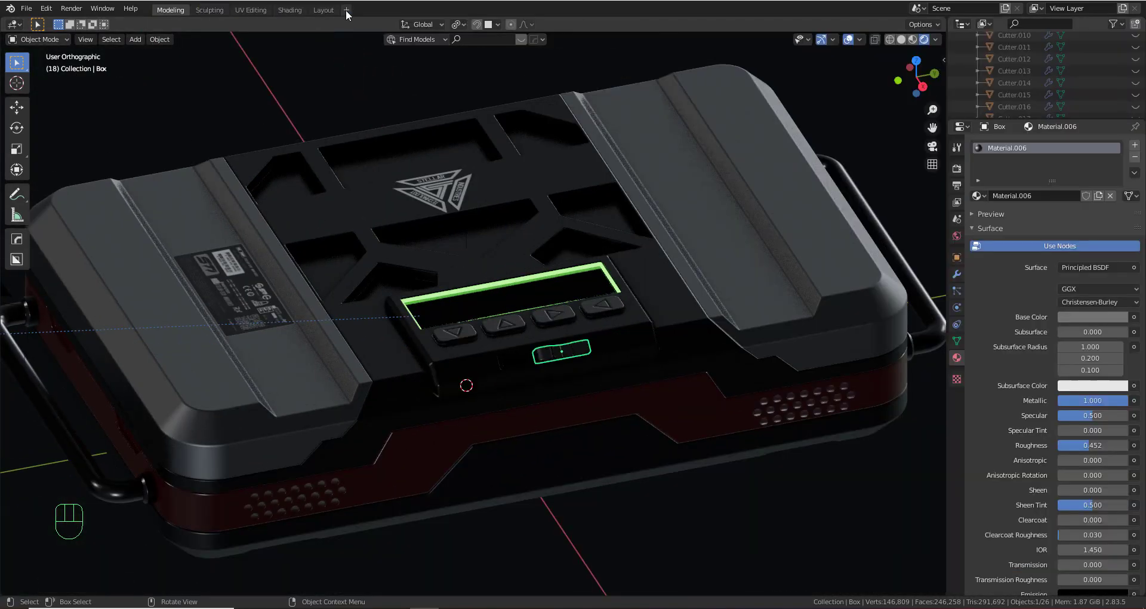
click(325, 11)
scroll(577, 372, up, 4)
scroll(577, 370, down, 8)
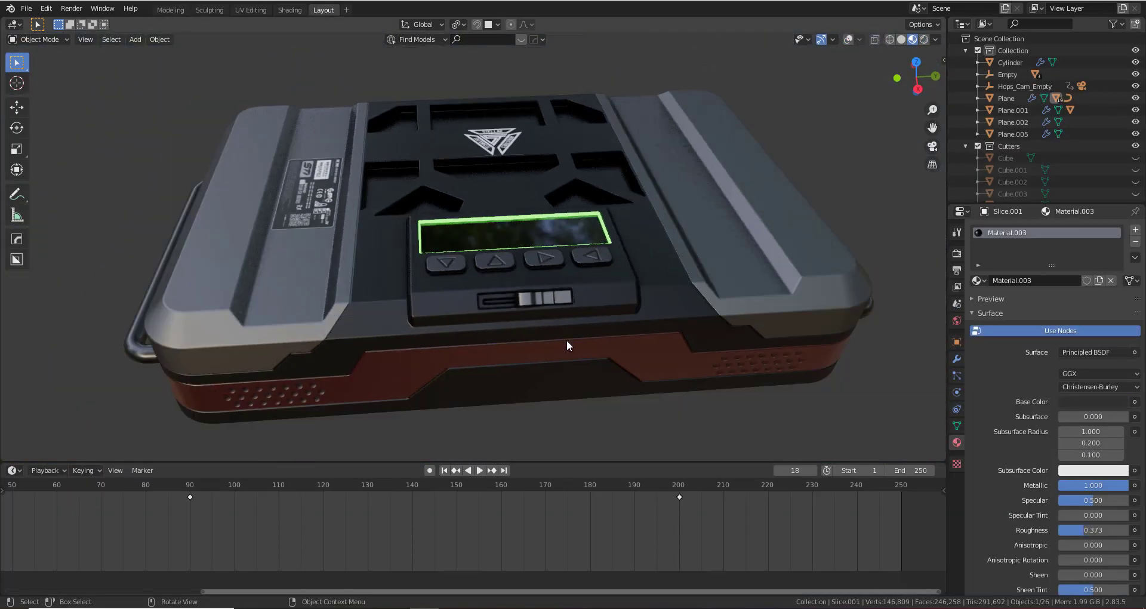
click(549, 339)
scroll(549, 339, down, 2)
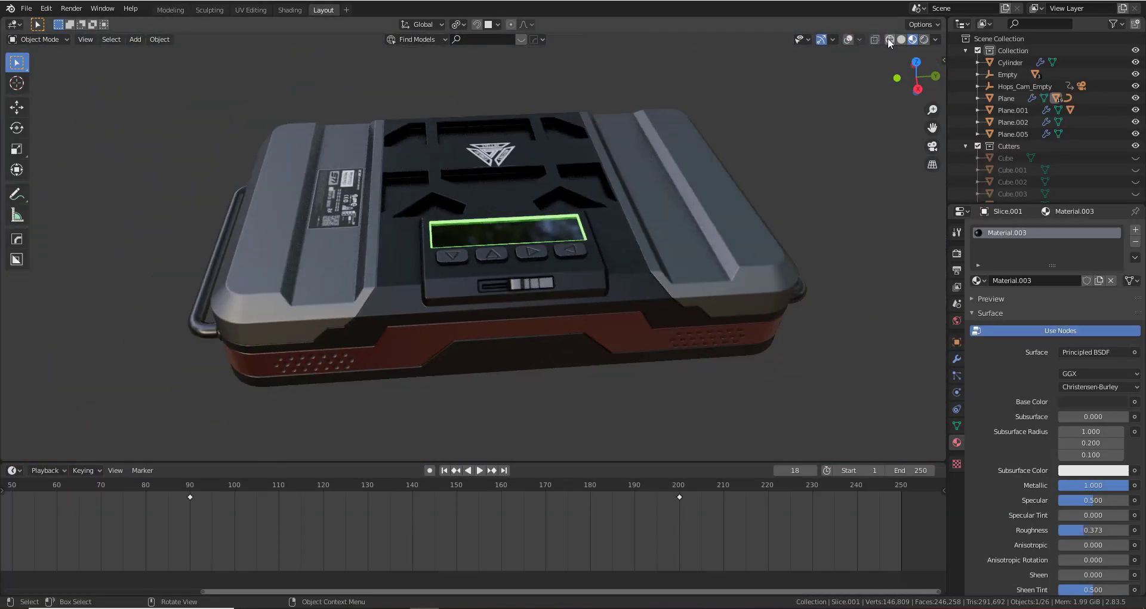
click(847, 39)
scroll(550, 300, up, 3)
click(550, 306)
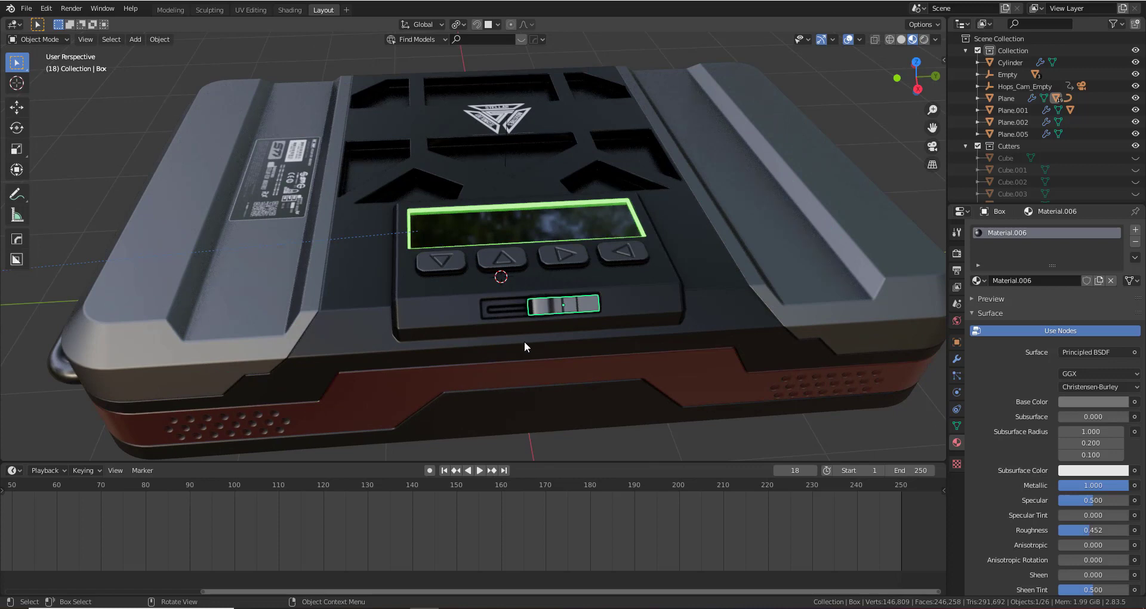
Insert a Location keyframe for the slider latch at frame 1
scroll(275, 525, down, 3)
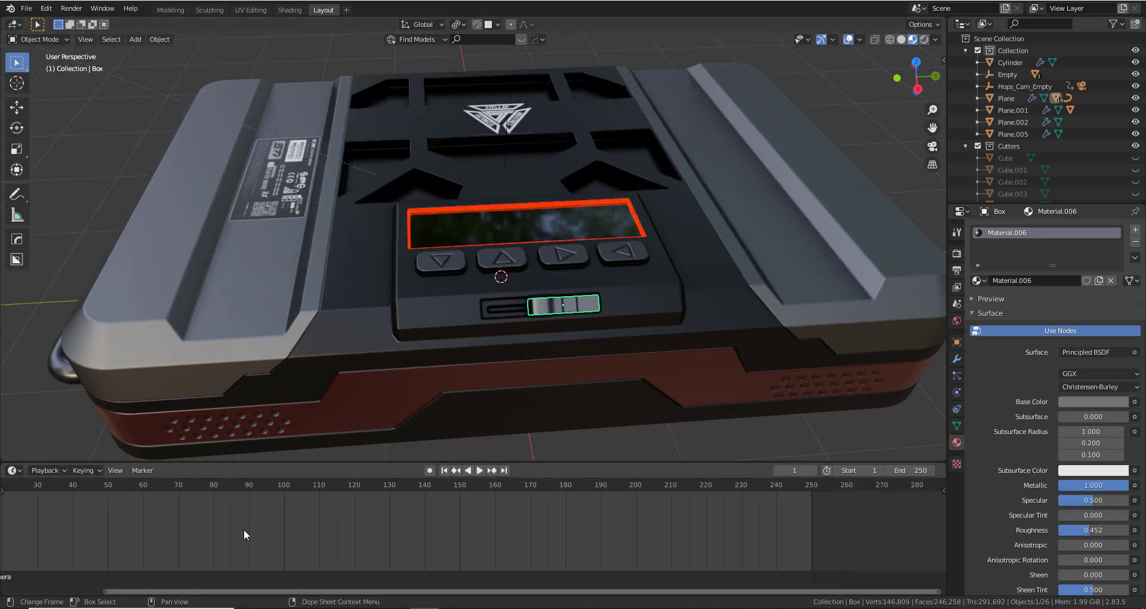
scroll(528, 364, up, 2)
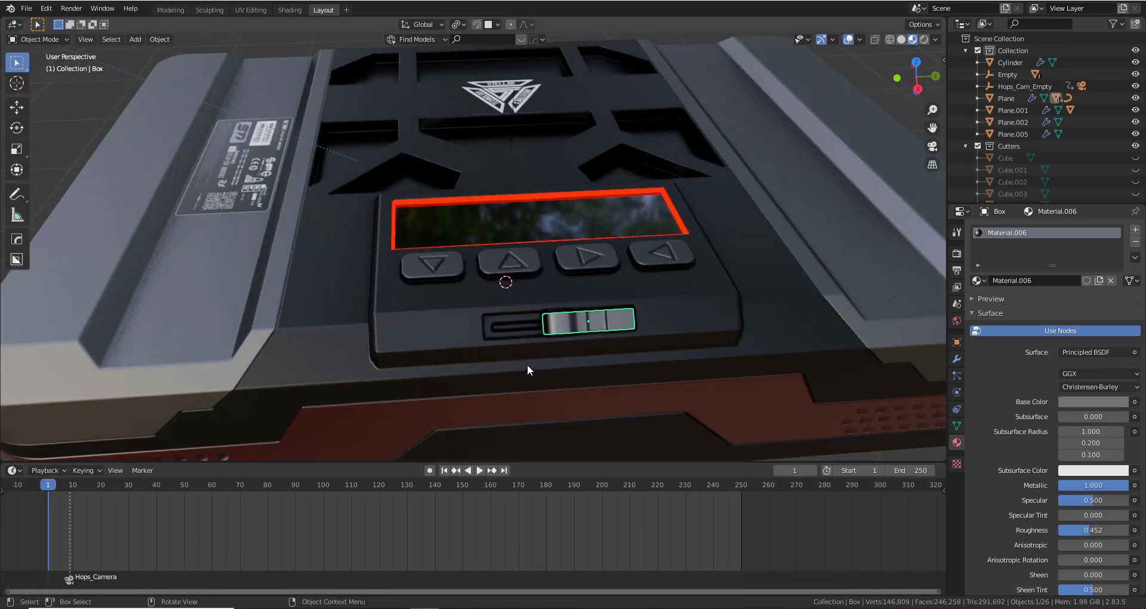
key(i)
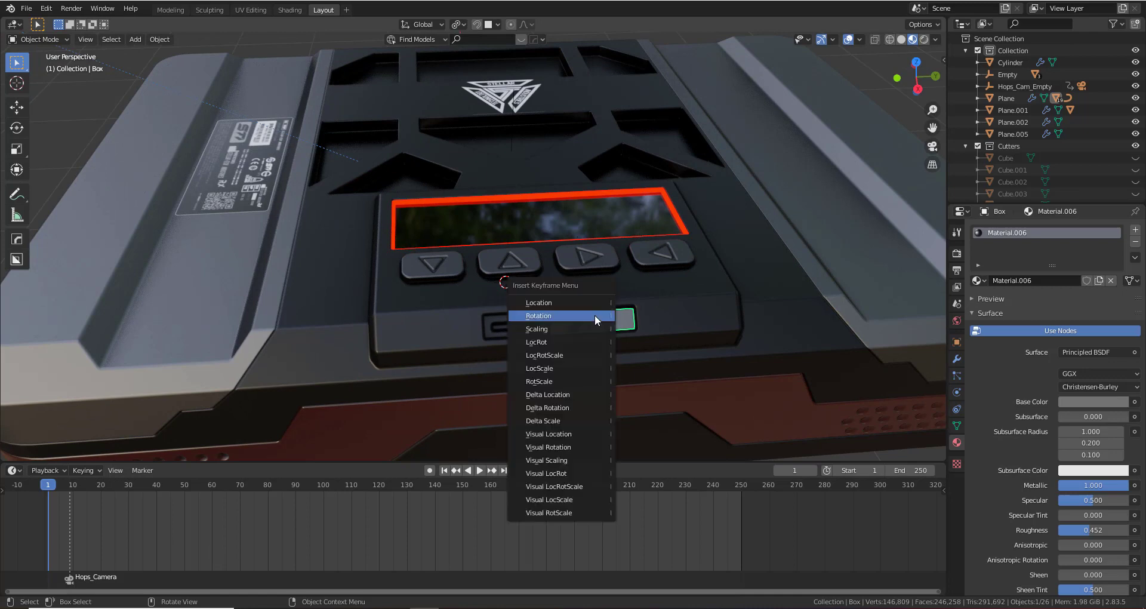
click(585, 300)
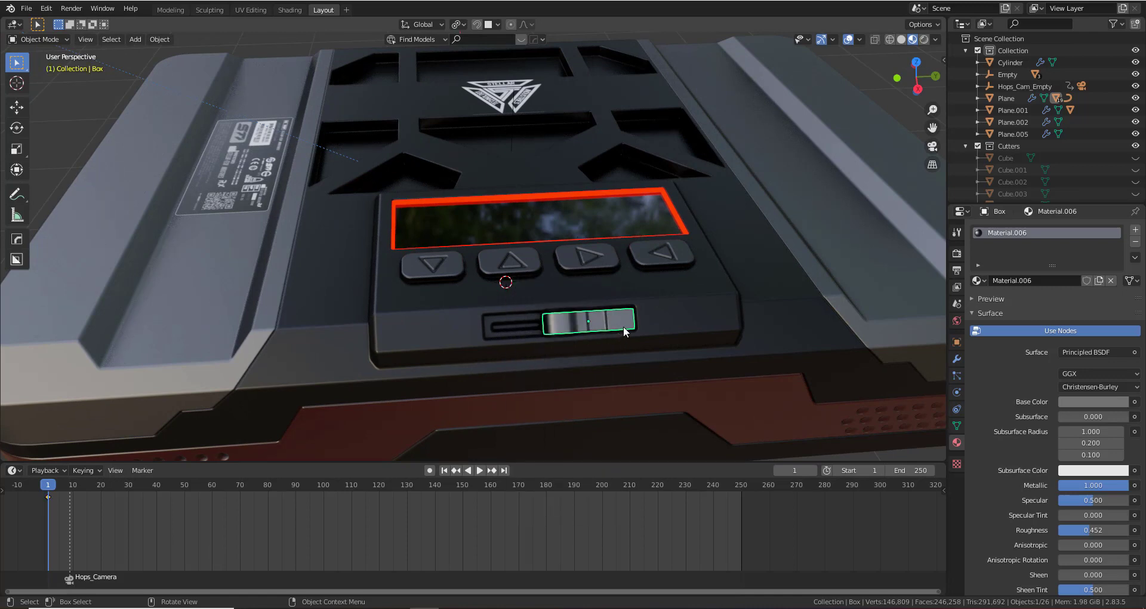
At frame 29, slide the latch along negative Y to the opposite end of its slot and insert a Location keyframe
key(space)
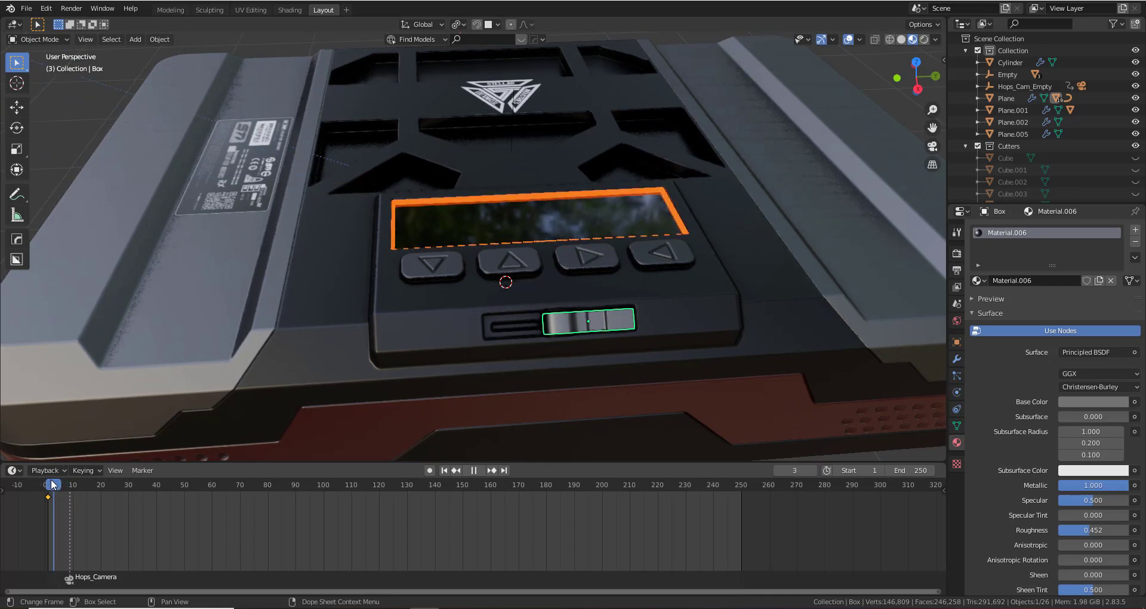
drag(53, 485, 126, 486)
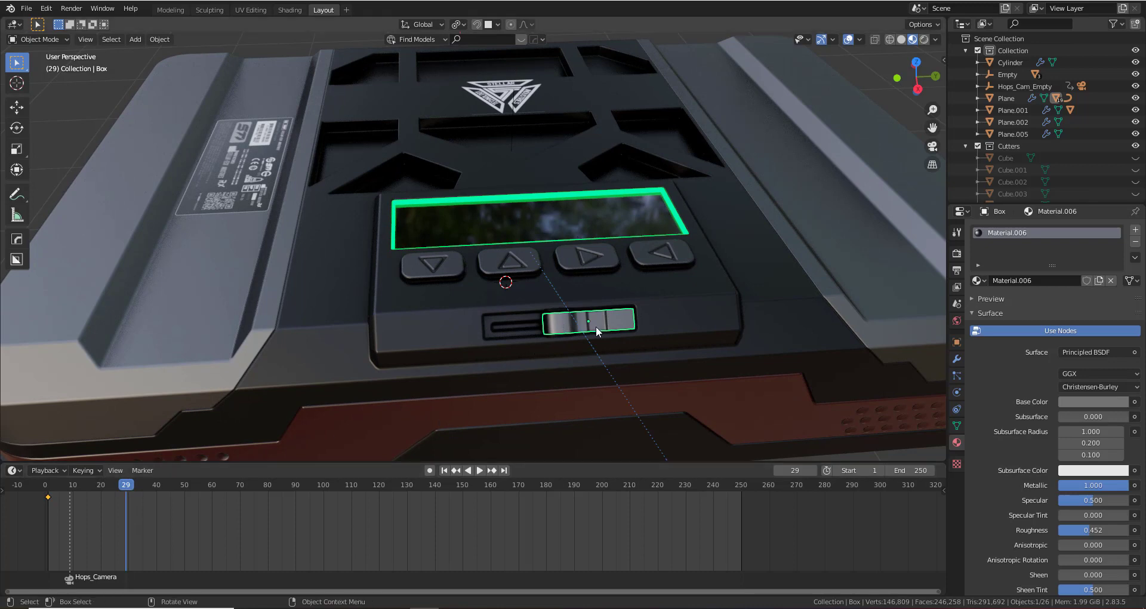
key(g)
key(y)
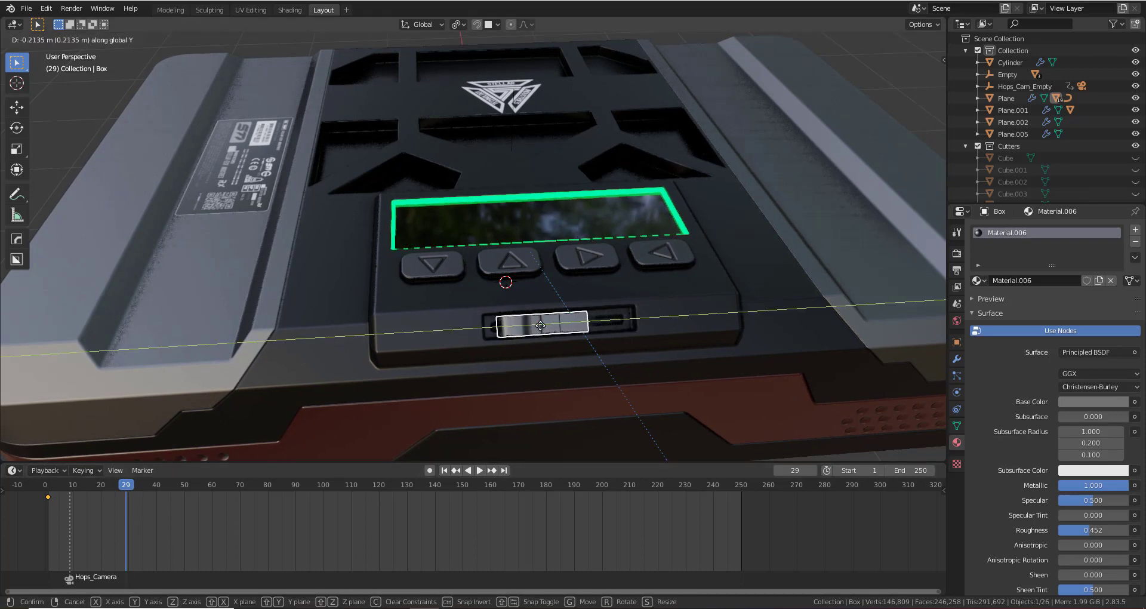
click(538, 324)
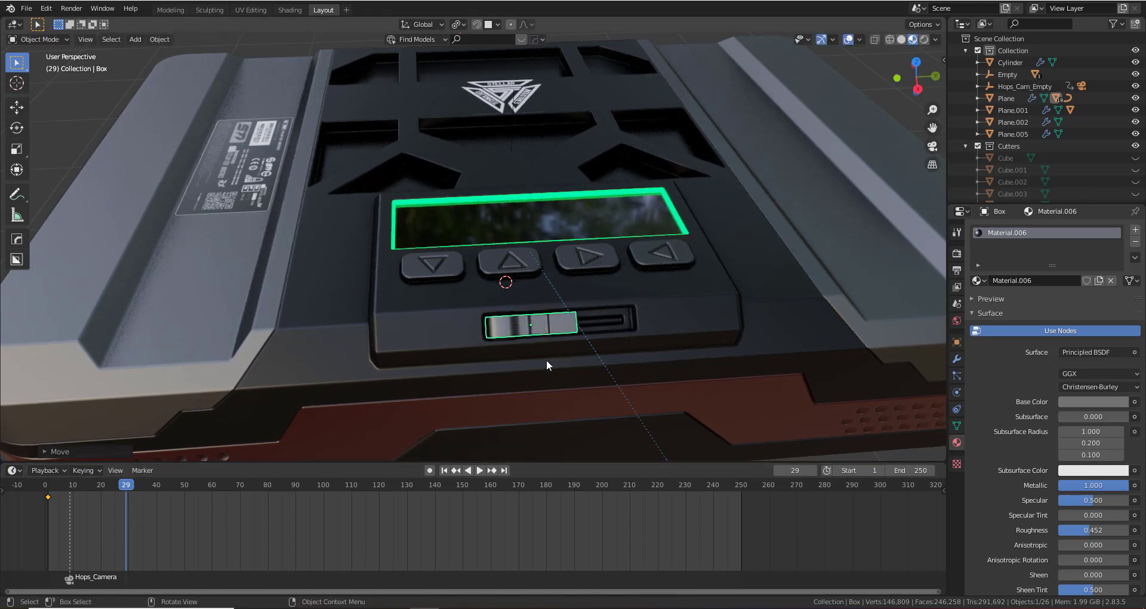
key(i)
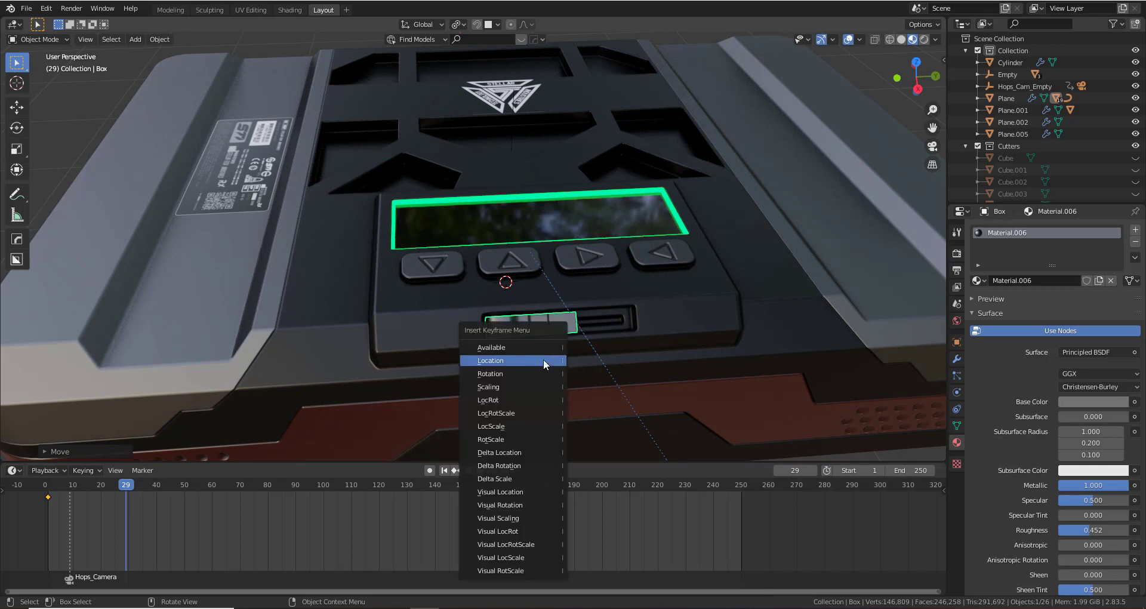
click(543, 359)
Insert another Location keyframe at frame 202 to hold the latch in its shifted position
scroll(543, 360, down, 5)
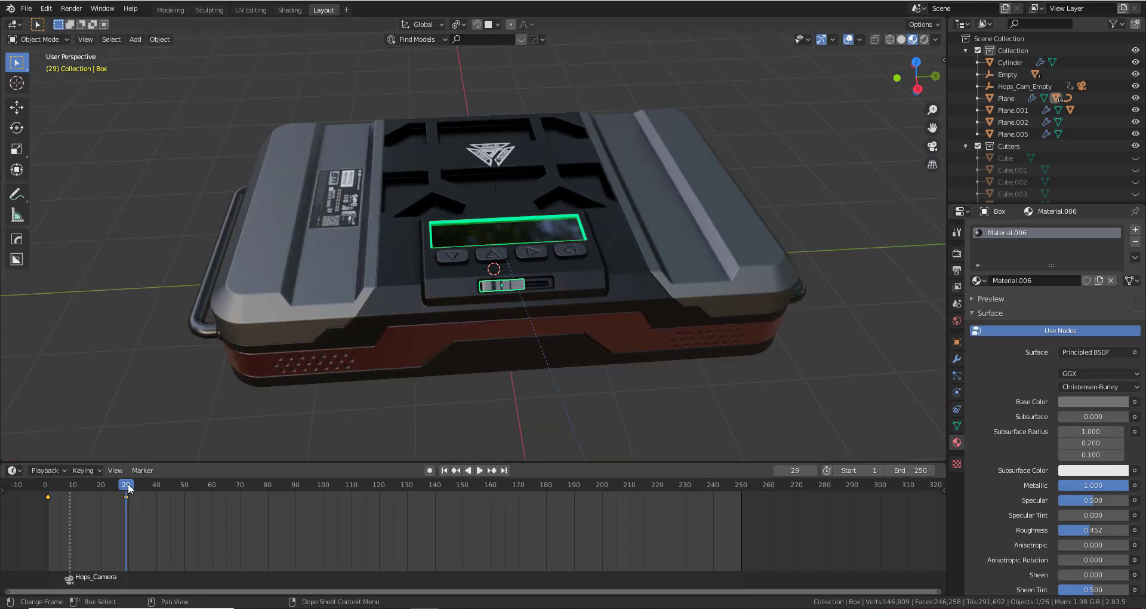
drag(128, 482, 608, 518)
scroll(564, 357, up, 2)
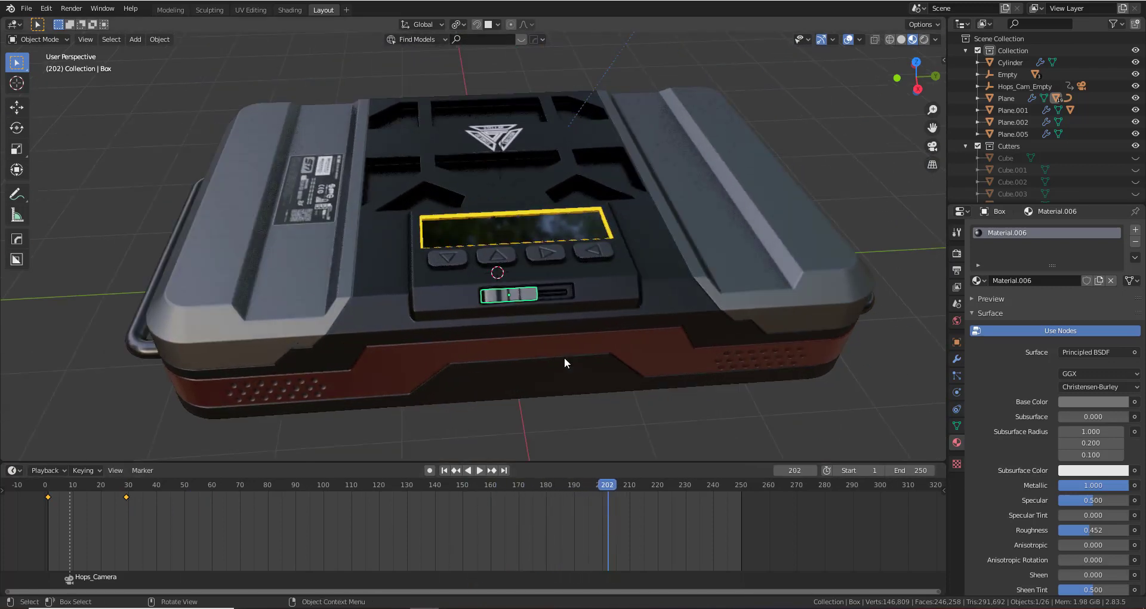
scroll(564, 357, up, 1)
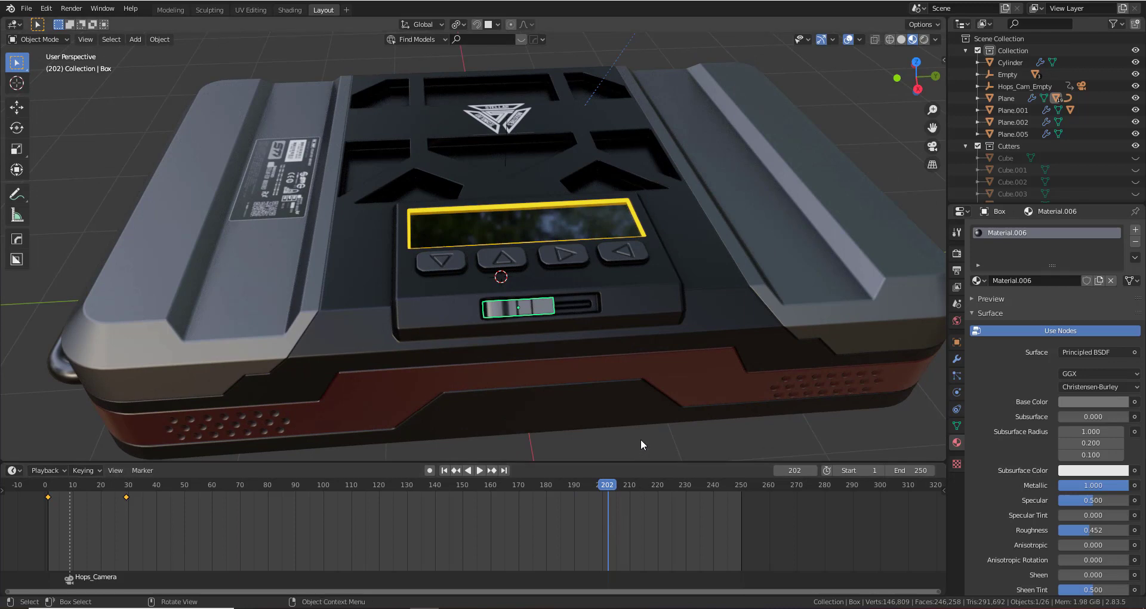
key(i)
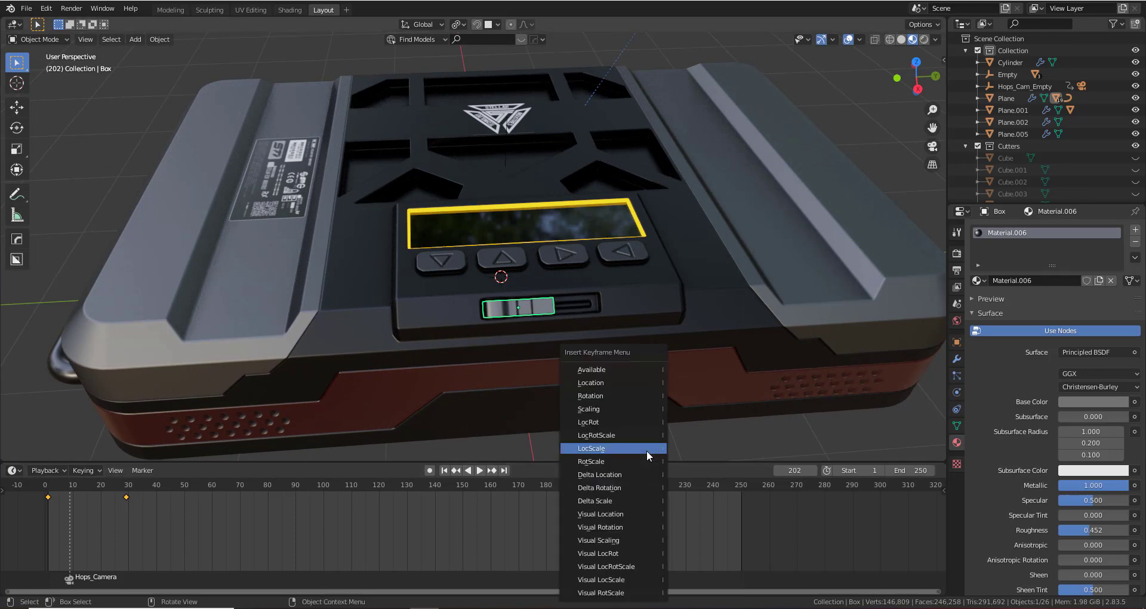
click(639, 383)
At frame 210, slide the latch along positive Y back to its starting end of the slot and insert a Location keyframe
key(space)
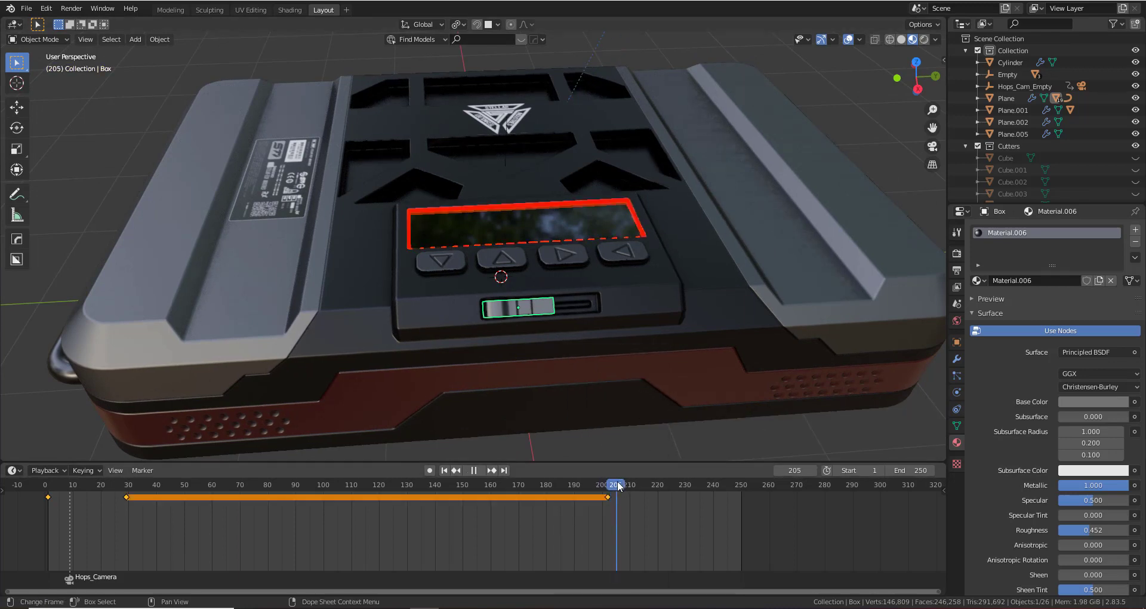
key(space)
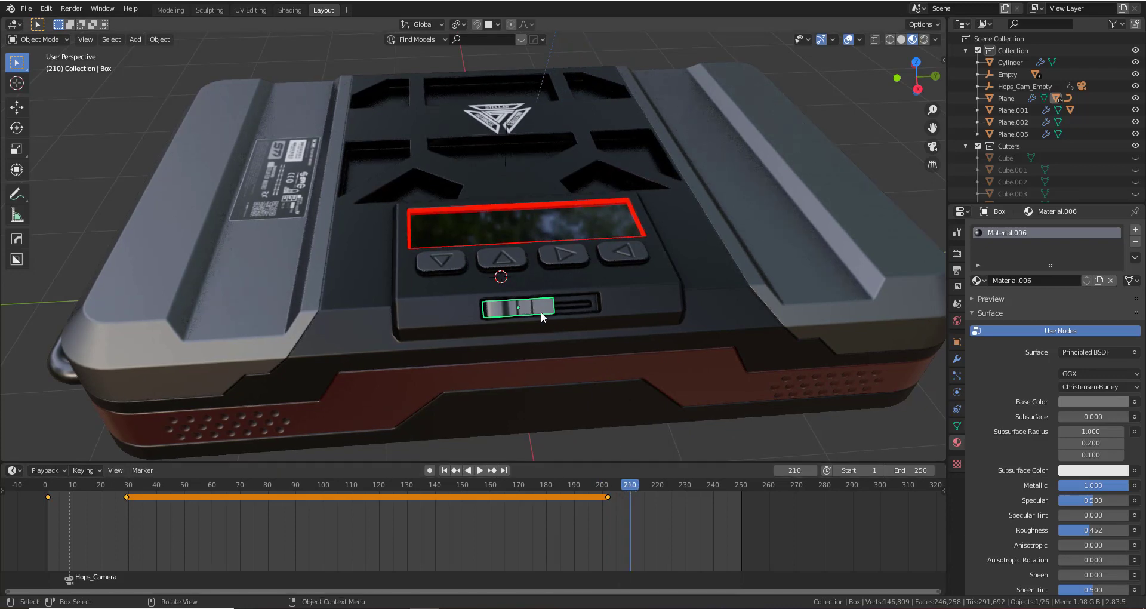
key(g)
key(y)
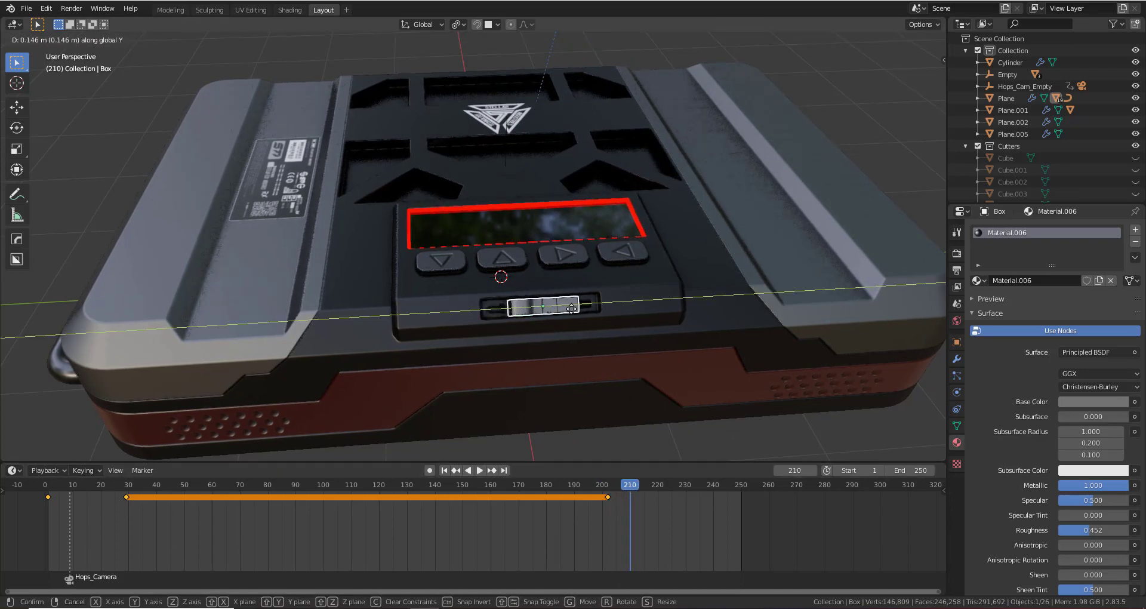
click(580, 308)
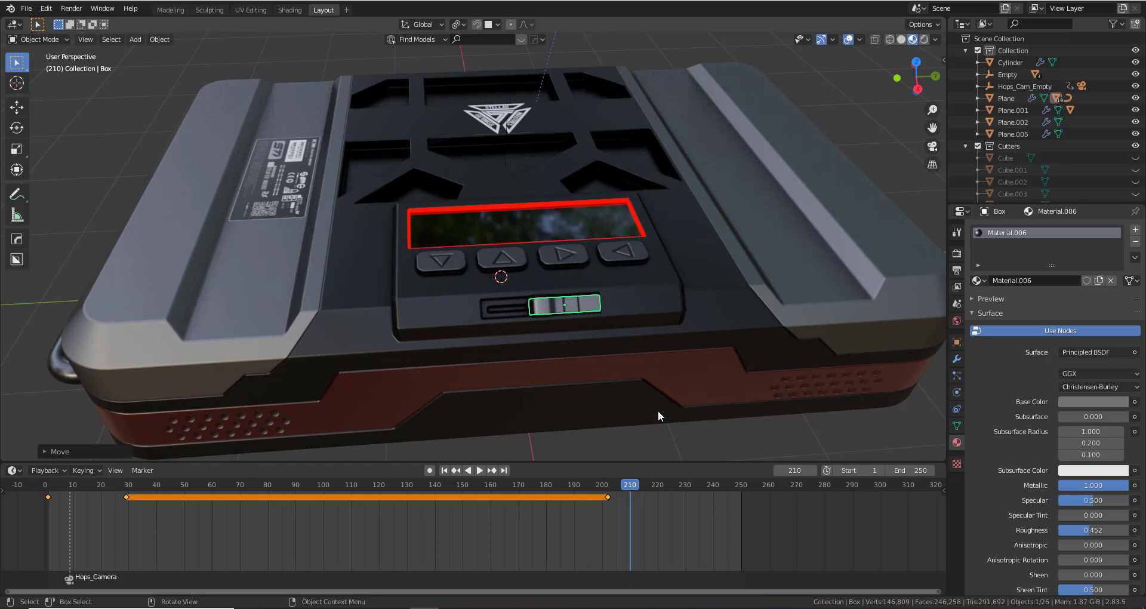
key(i)
click(648, 382)
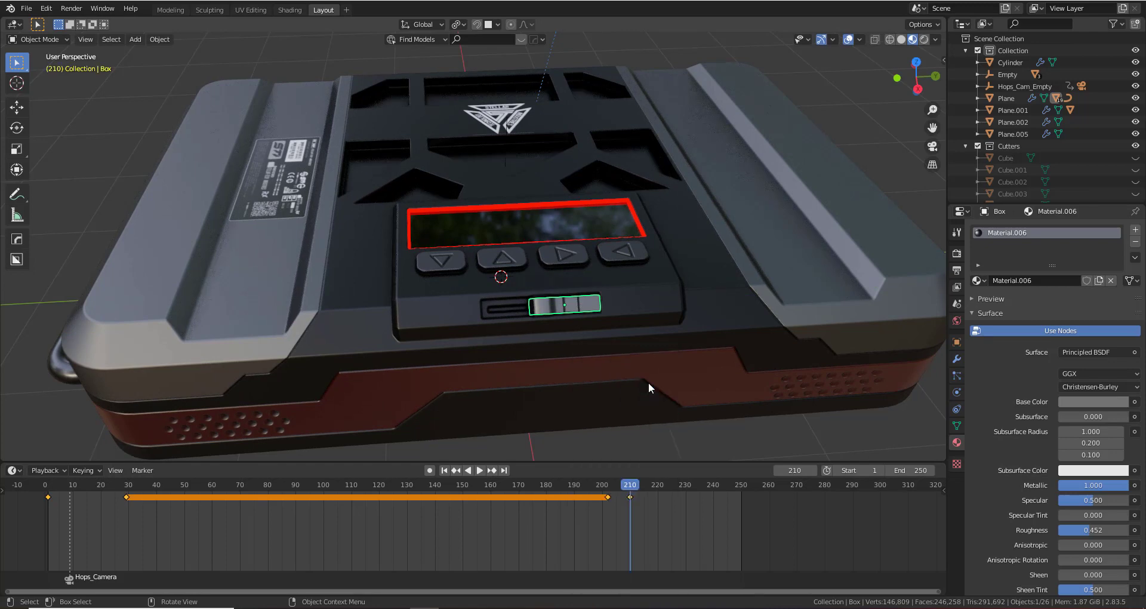
Play the animation from the first frame and examine the latch and lid motion from several angles
scroll(648, 382, down, 2)
click(444, 470)
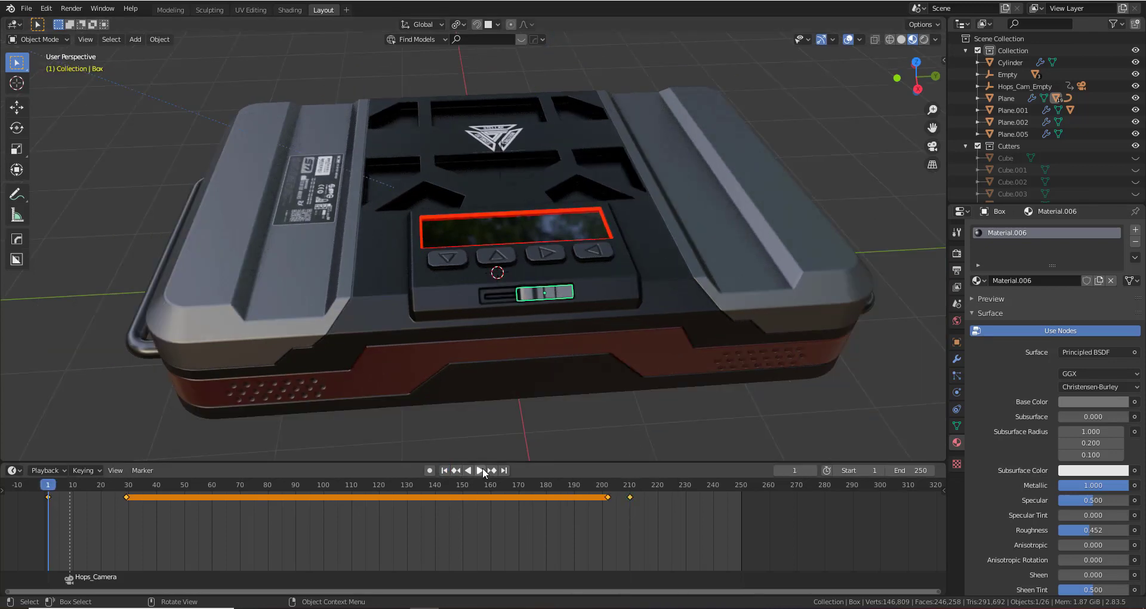
click(481, 470)
middle_drag(503, 307, 630, 178)
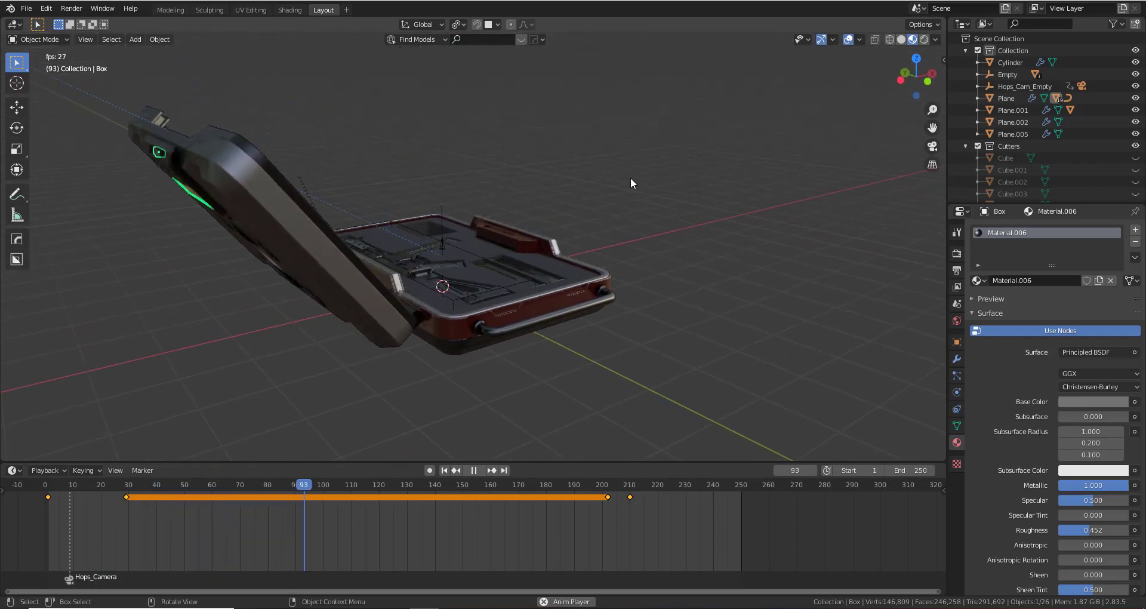
middle_drag(597, 220, 554, 324)
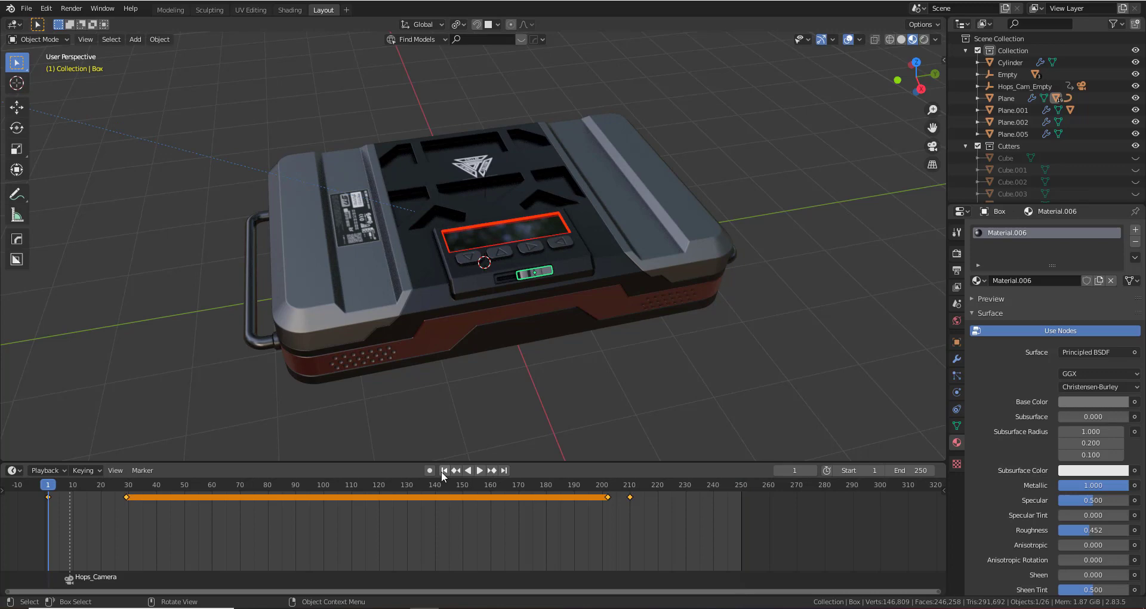
middle_drag(477, 334, 578, 281)
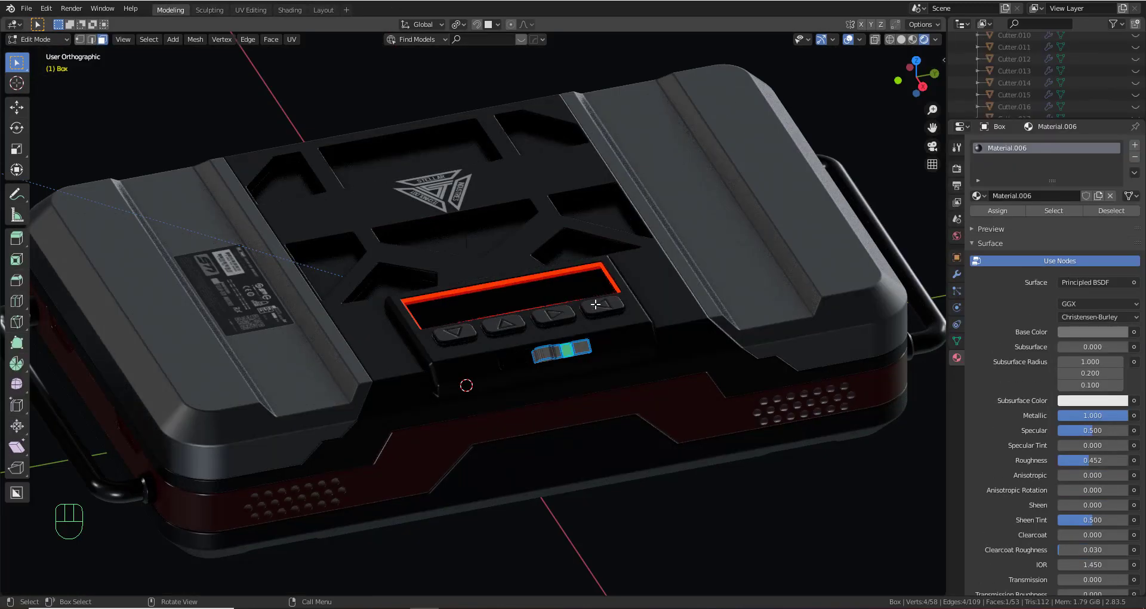
Return the latch to Object Mode in the Modeling workspace and switch the view to perspective
key(Tab)
scroll(579, 326, up, 3)
key(KP_5)
scroll(578, 327, down, 8)
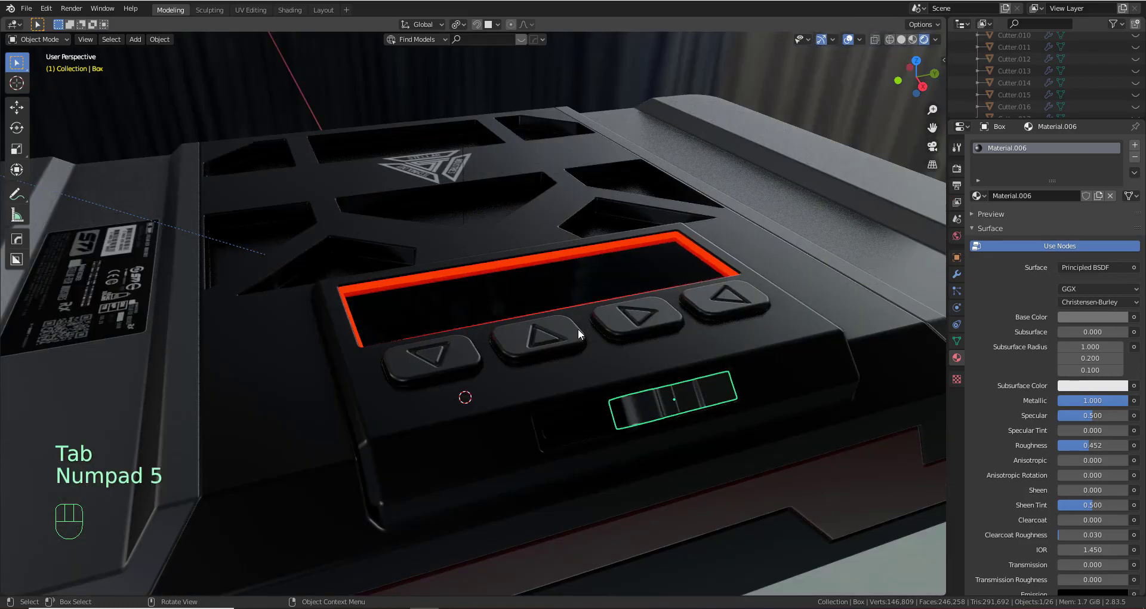
middle_drag(578, 328, 575, 351)
scroll(557, 327, up, 3)
scroll(577, 358, down, 3)
Deselect everything, add a HardOps light rig with four area lights and cycle to a cool blue and pink lighting variation
key(q)
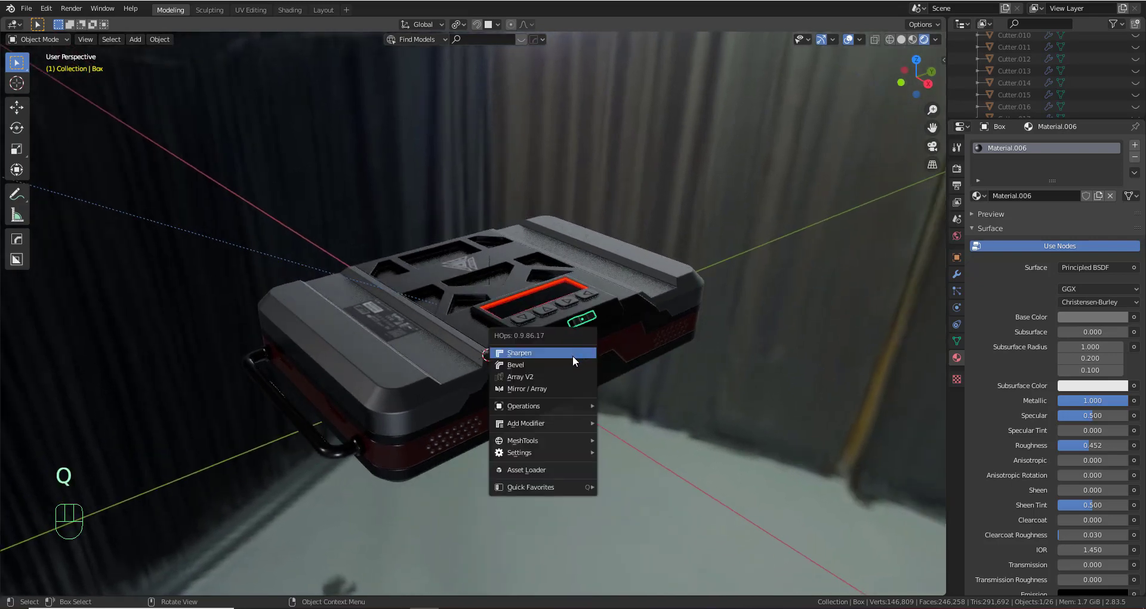
key(a)
key(a)
key(a)
key(q)
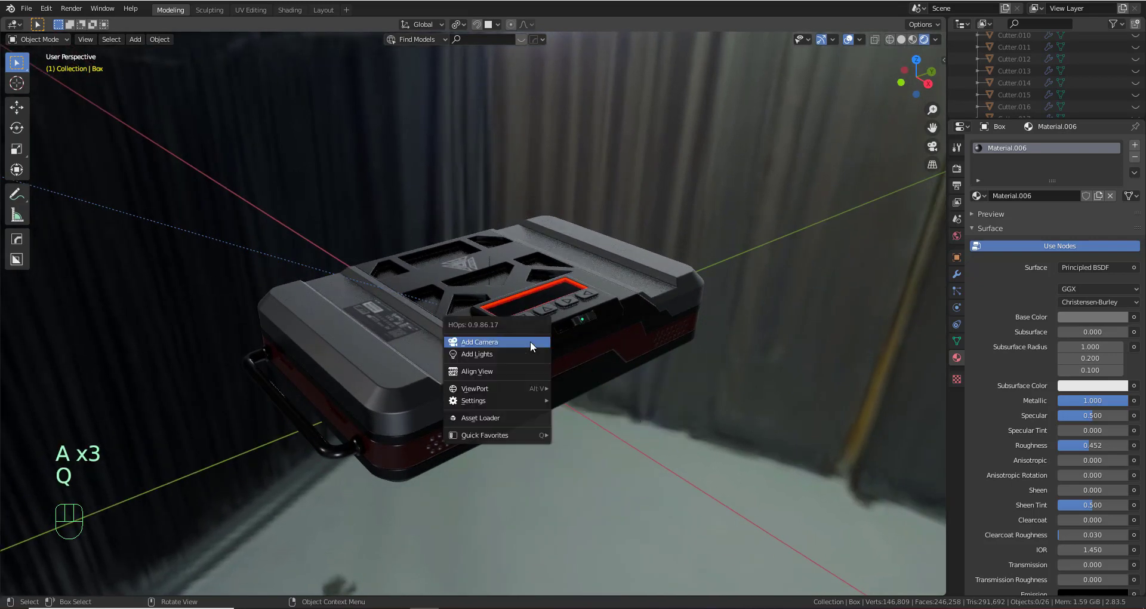
click(518, 354)
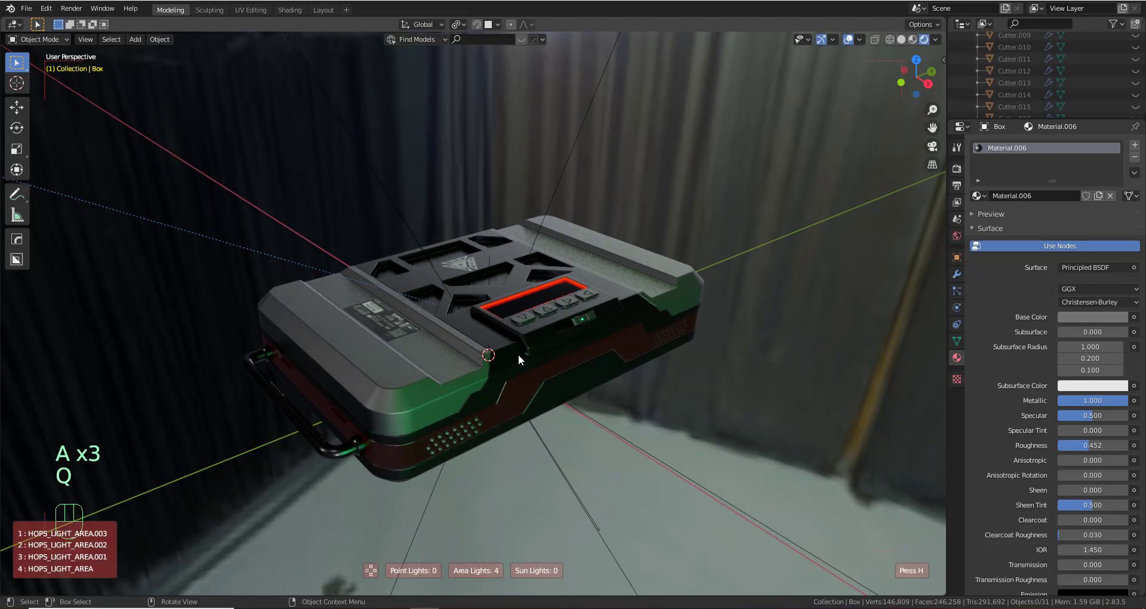
scroll(518, 354, down, 3)
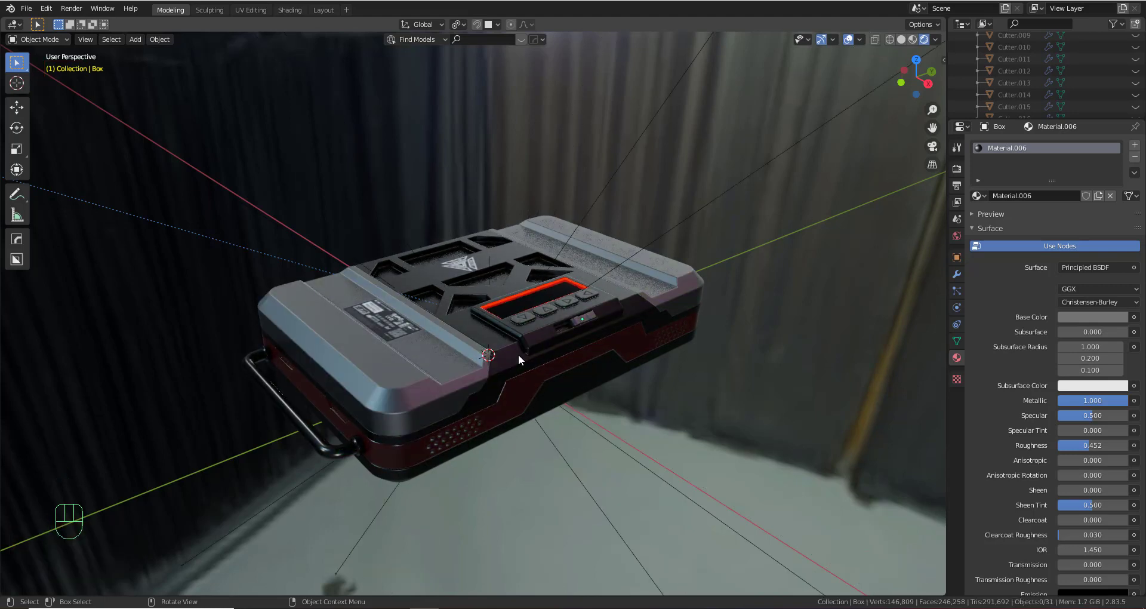
middle_drag(517, 353, 591, 378)
scroll(590, 373, up, 3)
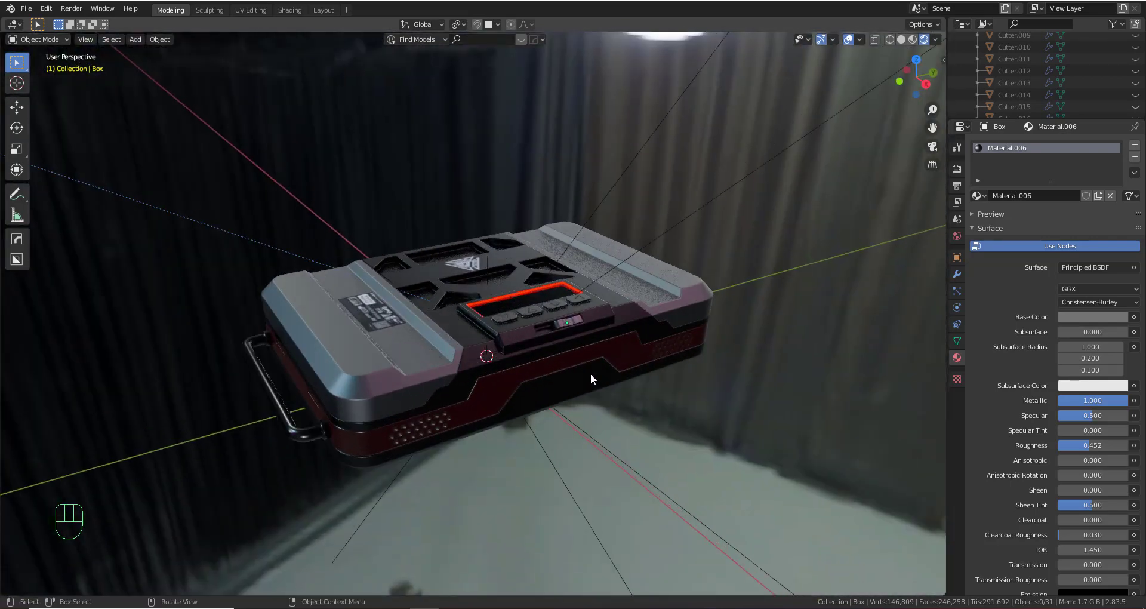
scroll(590, 373, down, 5)
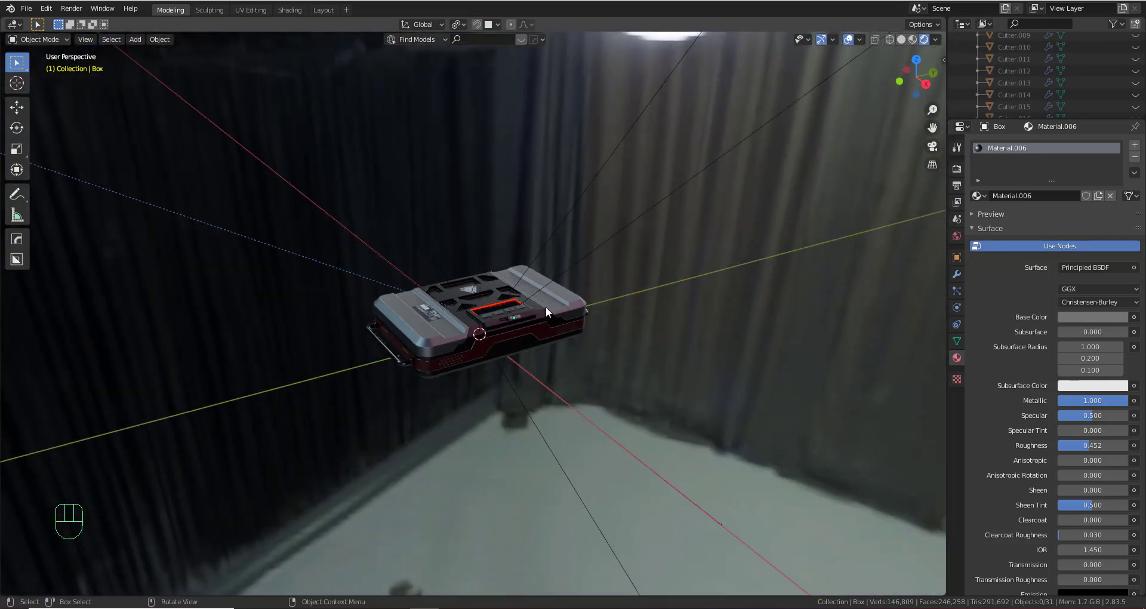
Add a plane mesh beneath the case and scale it up uniformly as a ground surface
key(shift+a)
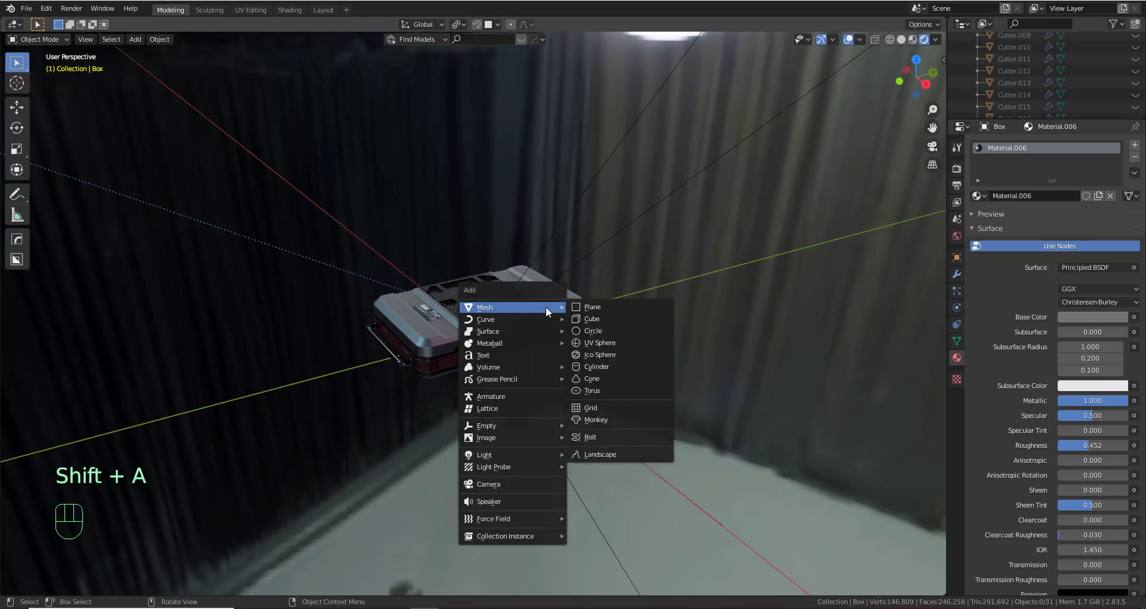
click(606, 306)
key(s)
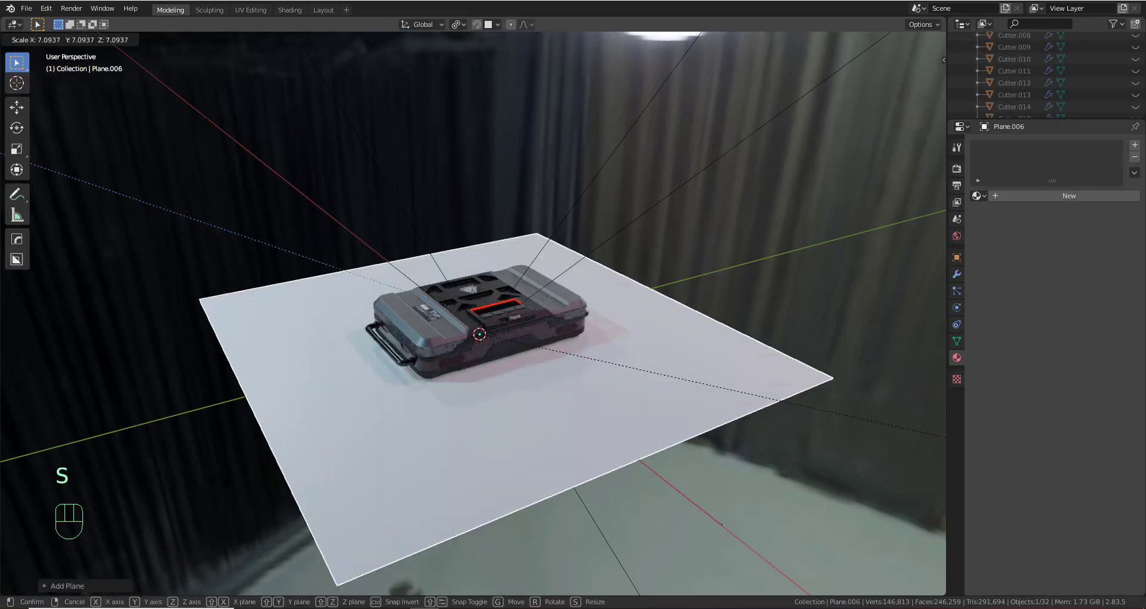
click(911, 58)
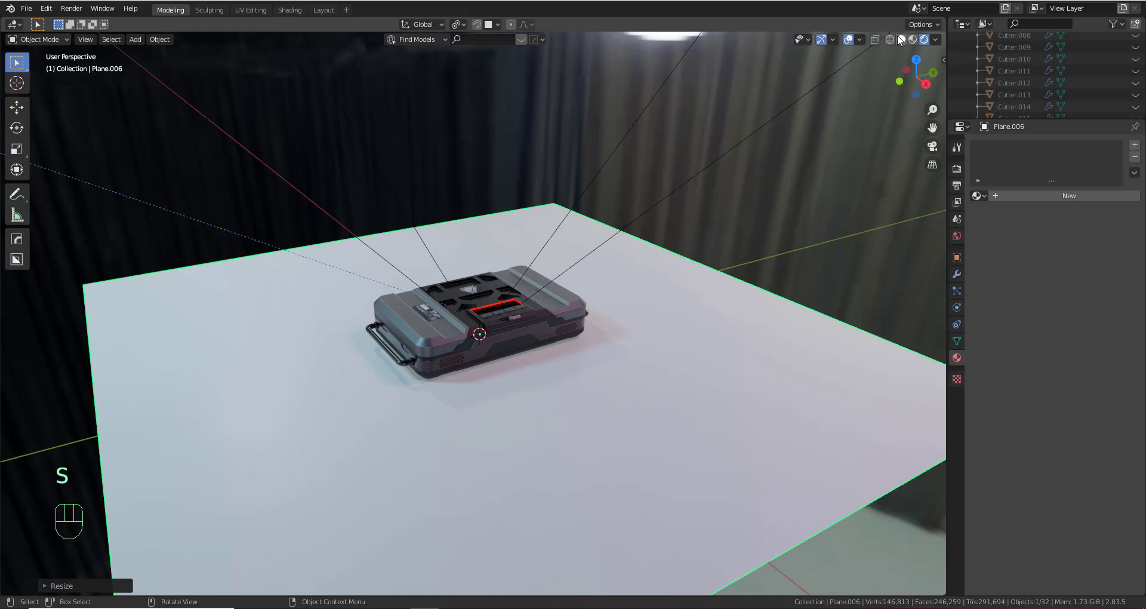
Switch the viewport to solid shading and enlarge the ground plane further until it spreads widely around the case
click(901, 40)
scroll(397, 315, down, 3)
middle_drag(399, 327, 501, 325)
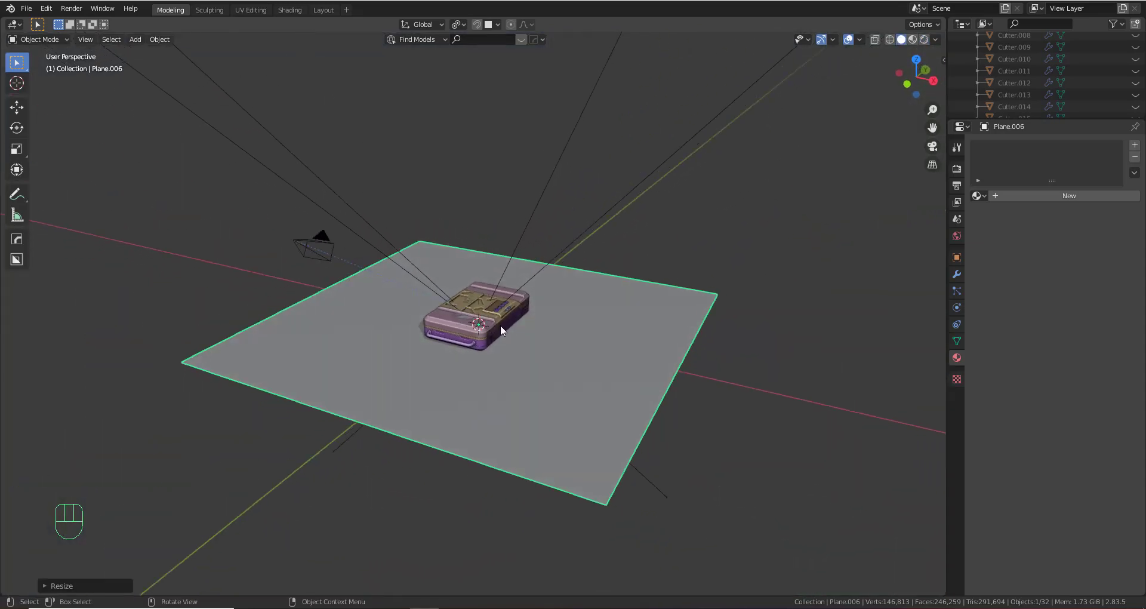
key(s)
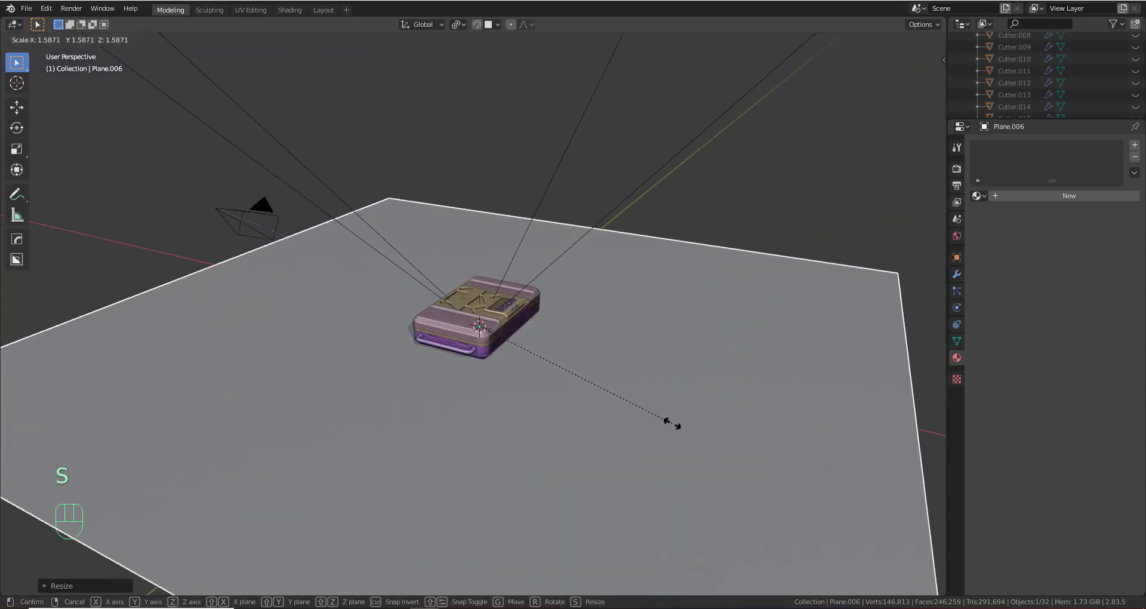
click(660, 425)
scroll(660, 425, down, 3)
key(s)
click(662, 404)
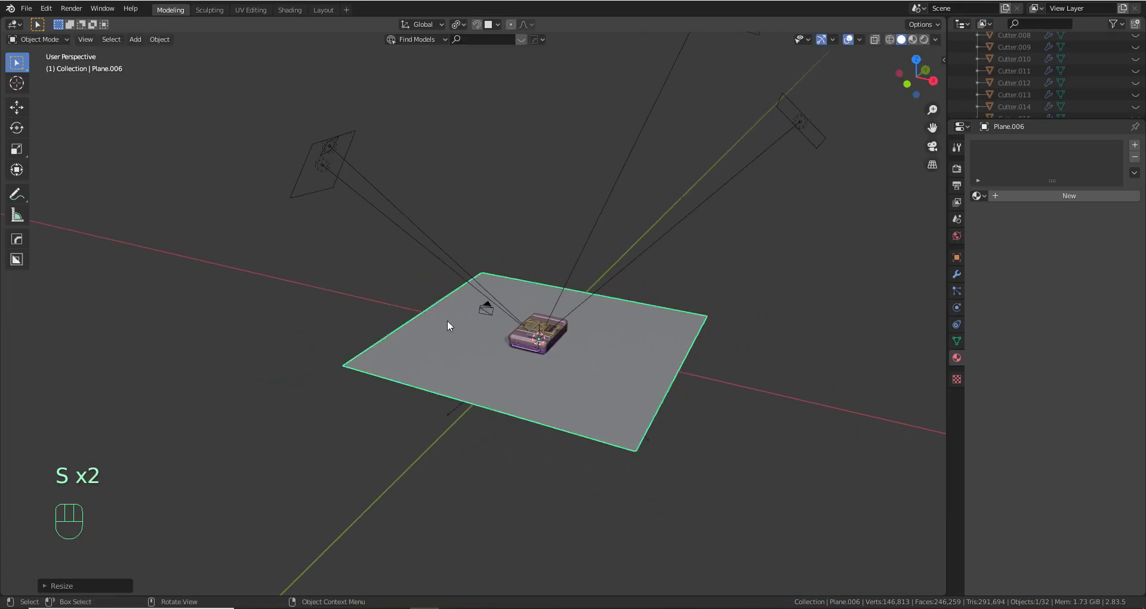
In Edit Mode, extrude the ground plane's back edge straight up to form a vertical backdrop wall
key(Tab)
click(412, 317)
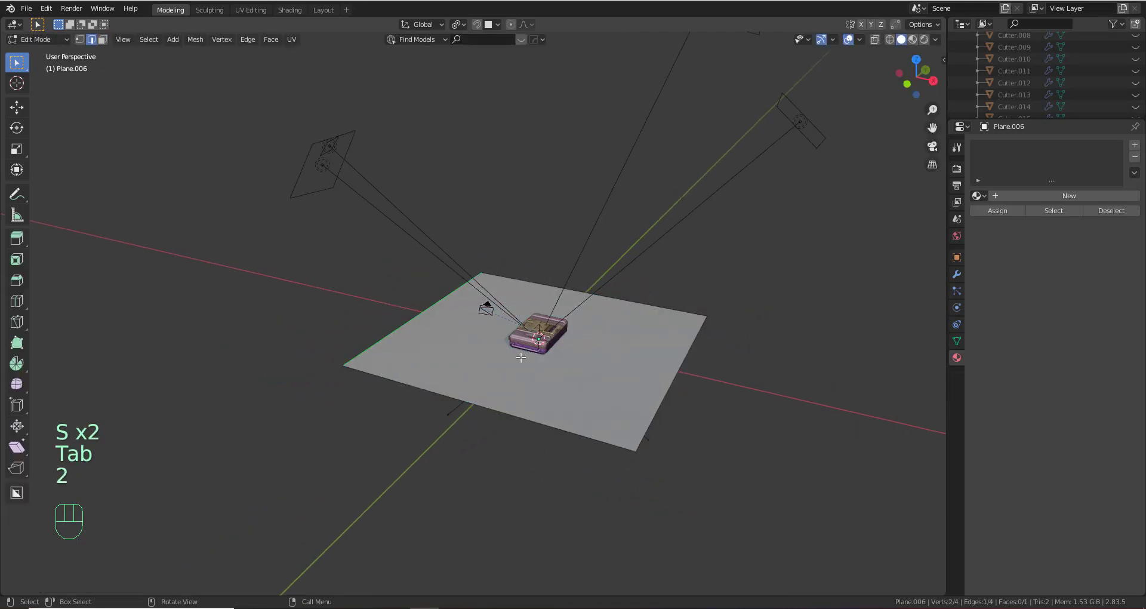
middle_drag(521, 357, 561, 374)
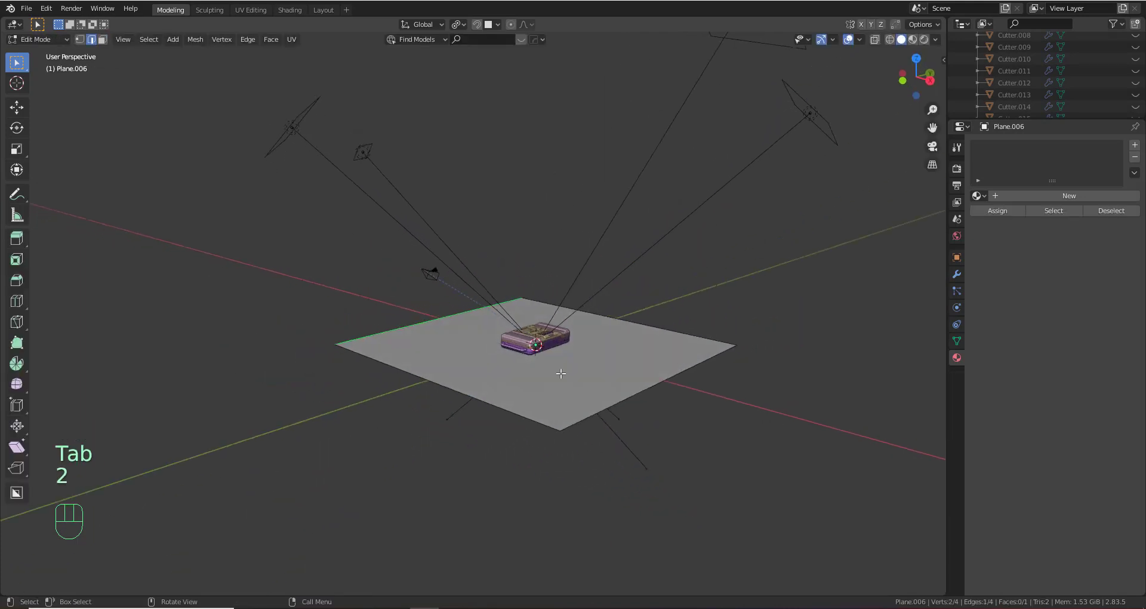
click(552, 214)
Bevel the edge between floor and wall into a wide multi-segment curve and return to Object Mode
key(ctrl+b)
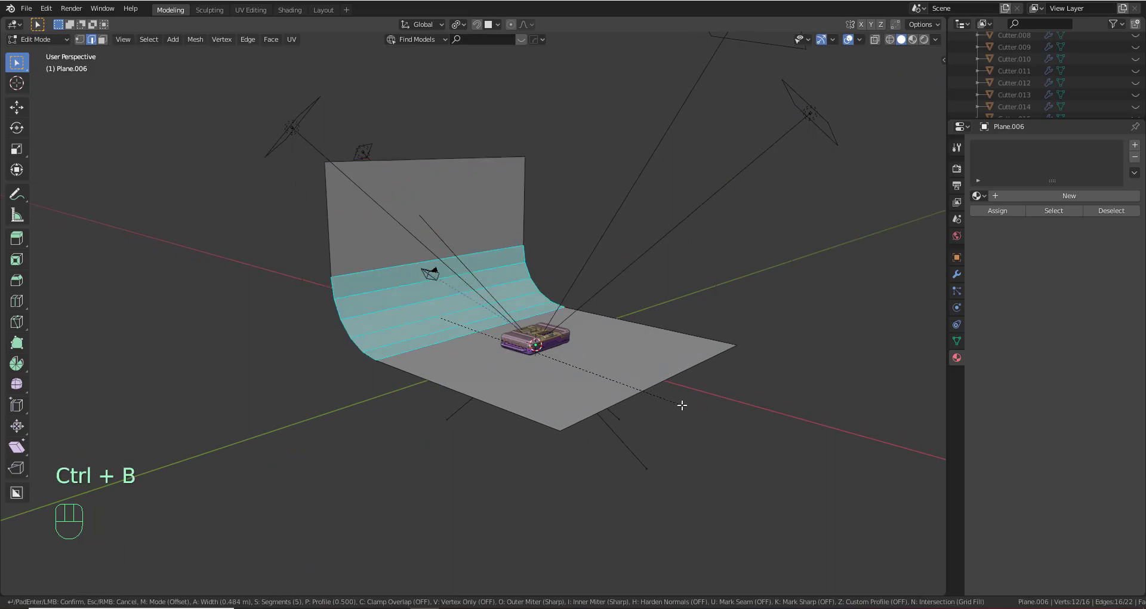
click(683, 406)
scroll(682, 407, down, 3)
middle_drag(680, 405, 614, 389)
key(Tab)
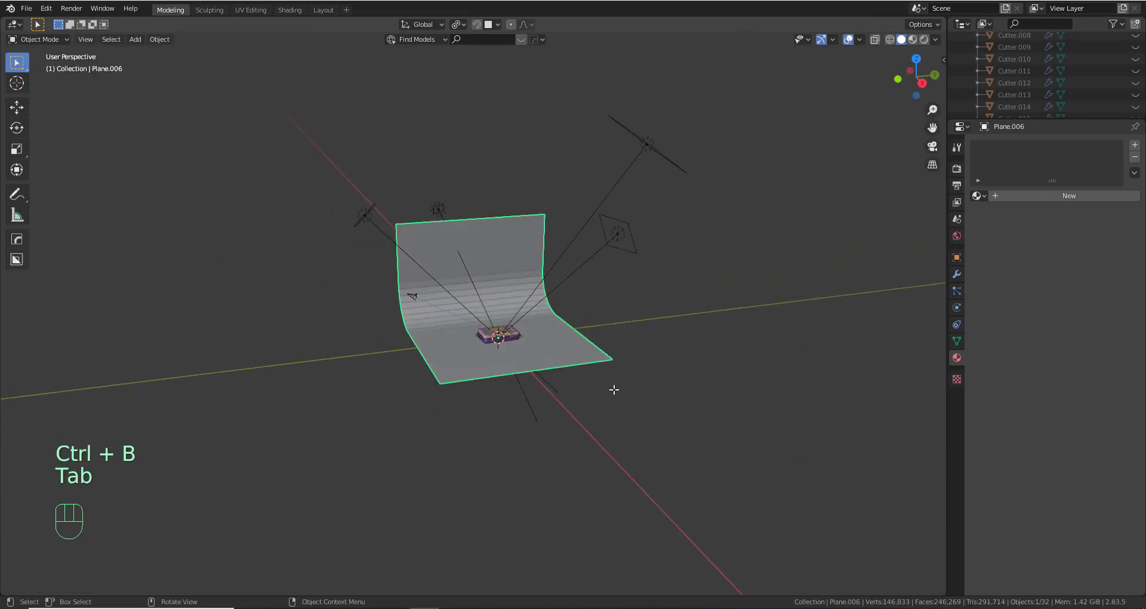
Stretch the curved backdrop to about 3.2 times its width along Y and shade it smooth
key(s)
key(x)
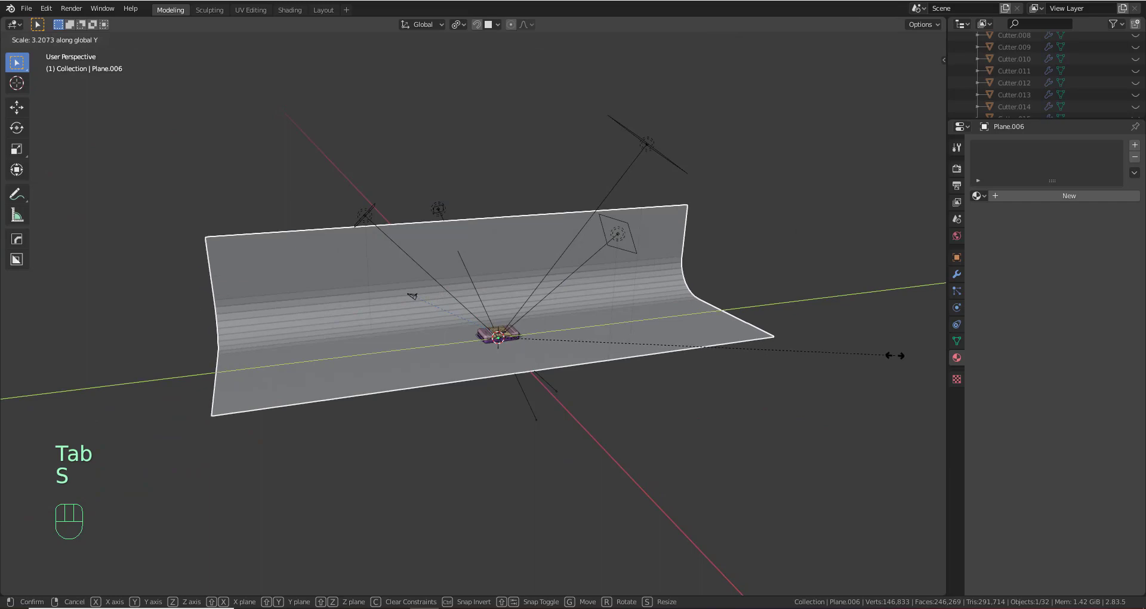
click(895, 355)
scroll(592, 327, up, 2)
right_click(641, 288)
click(641, 288)
scroll(658, 360, up, 4)
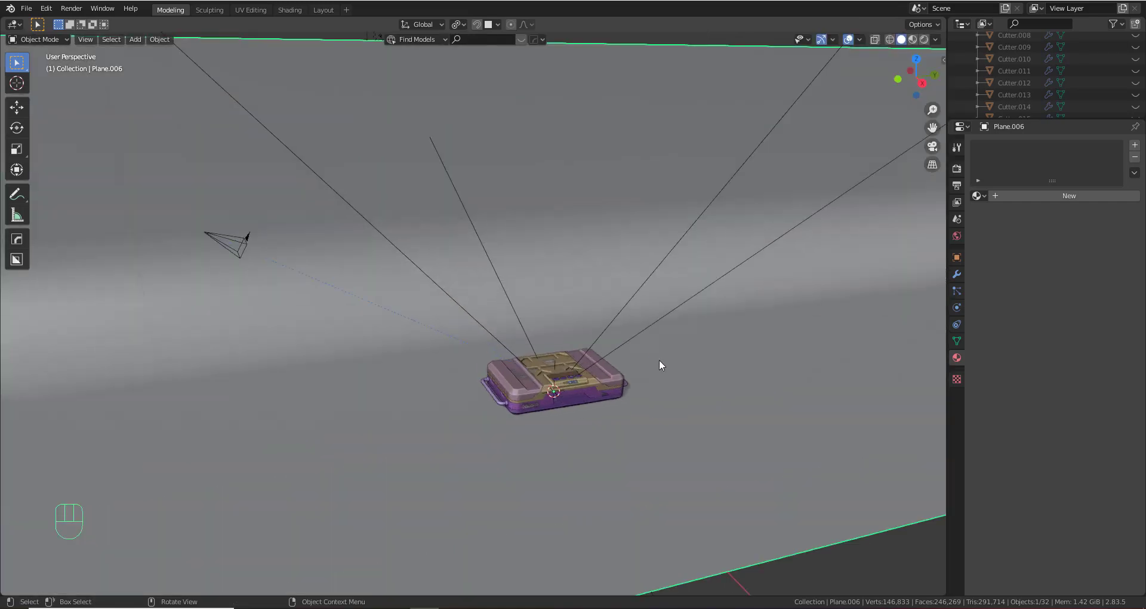
Check how the case and backdrop are framed through the camera and in the Layout workspace, with the backdrop back in Object Mode
key(KP_0)
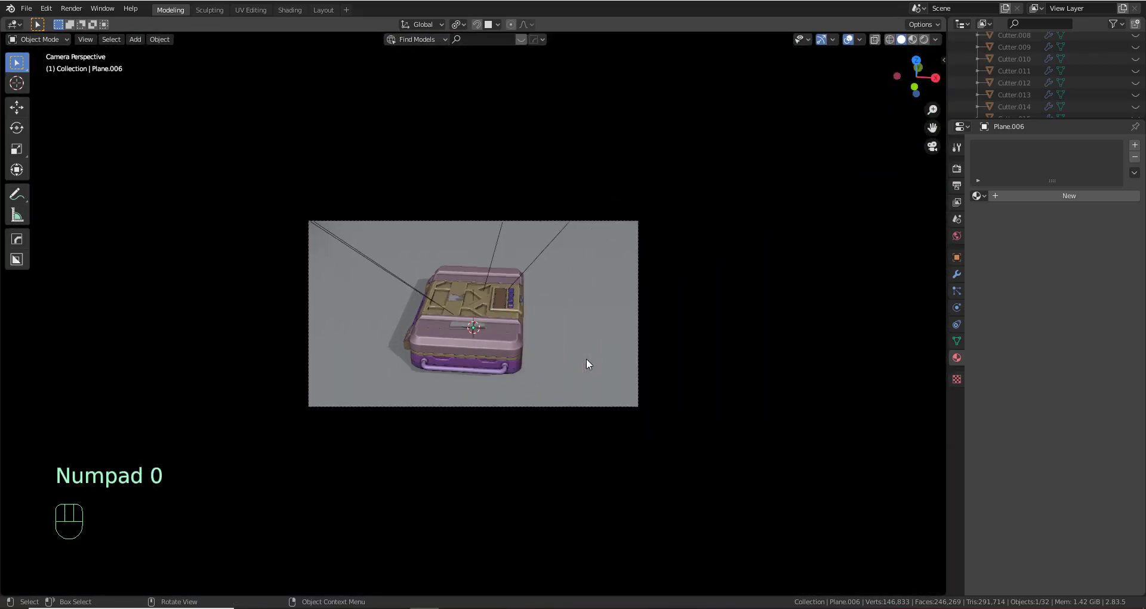
click(324, 10)
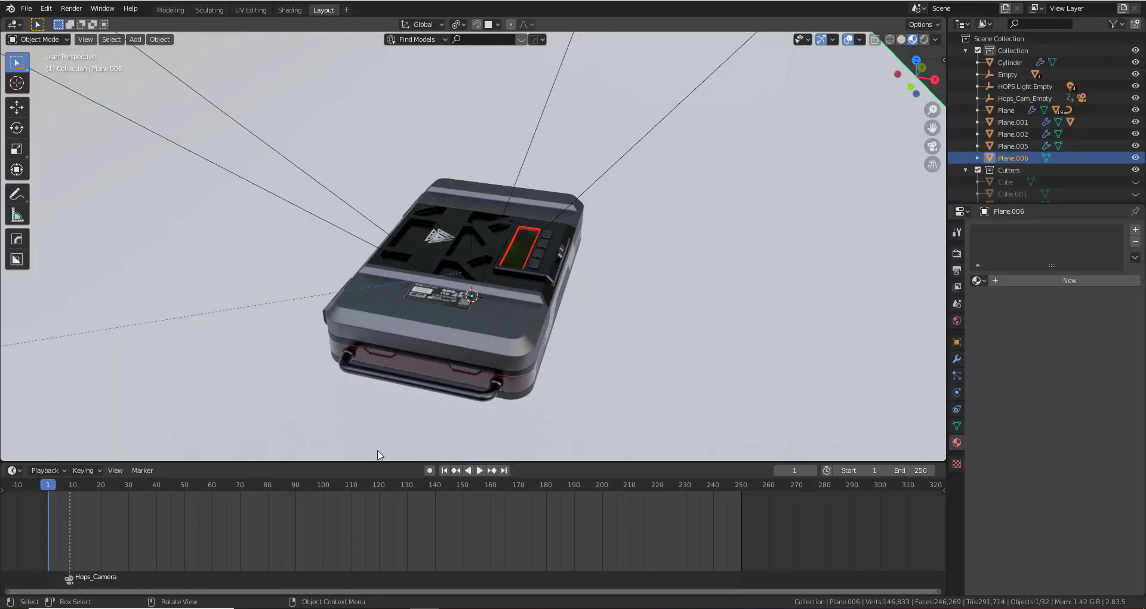
scroll(510, 229, down, 7)
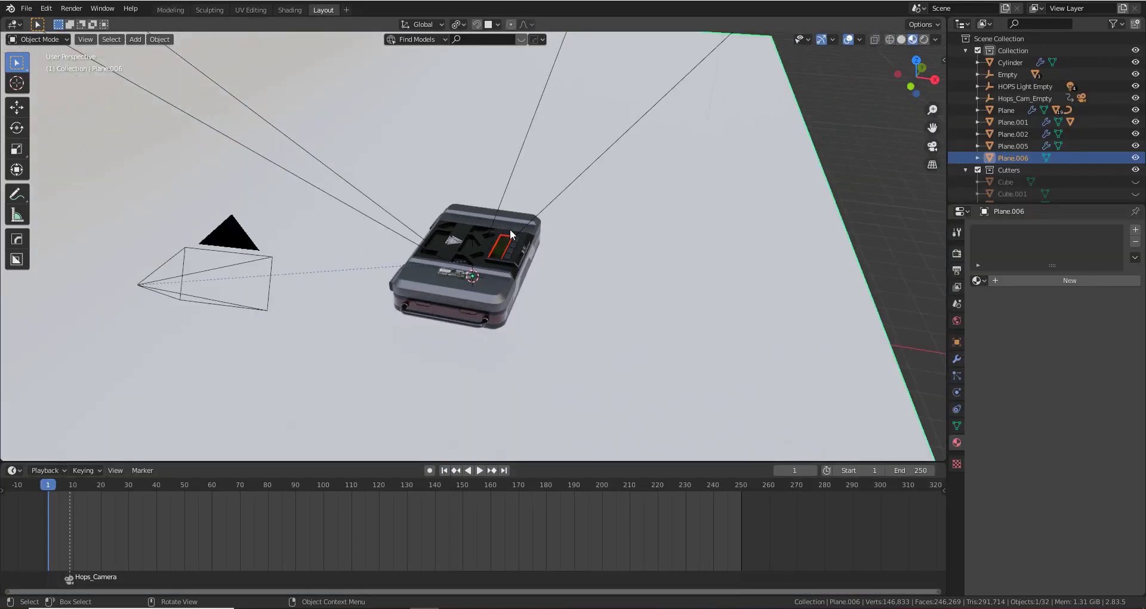
click(173, 10)
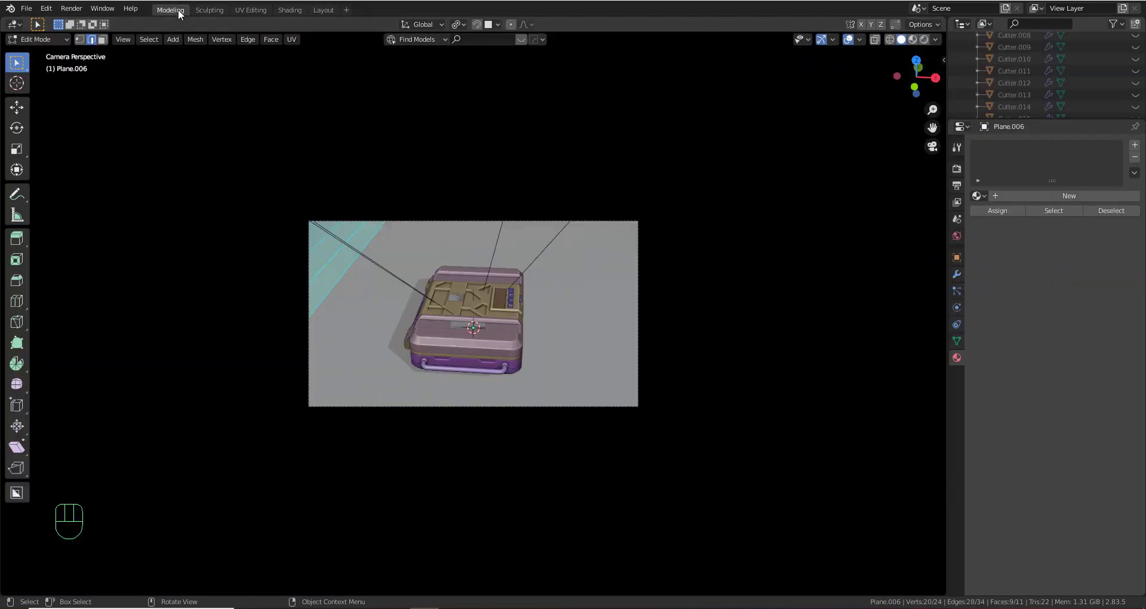
scroll(530, 377, up, 3)
key(Tab)
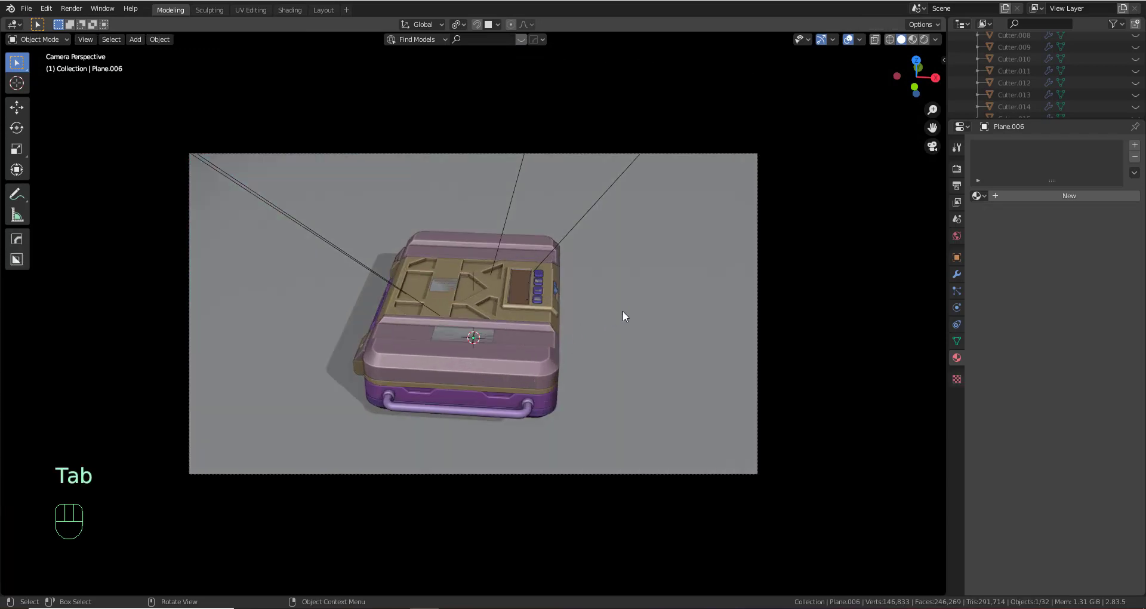
scroll(623, 311, up, 1)
scroll(623, 312, down, 5)
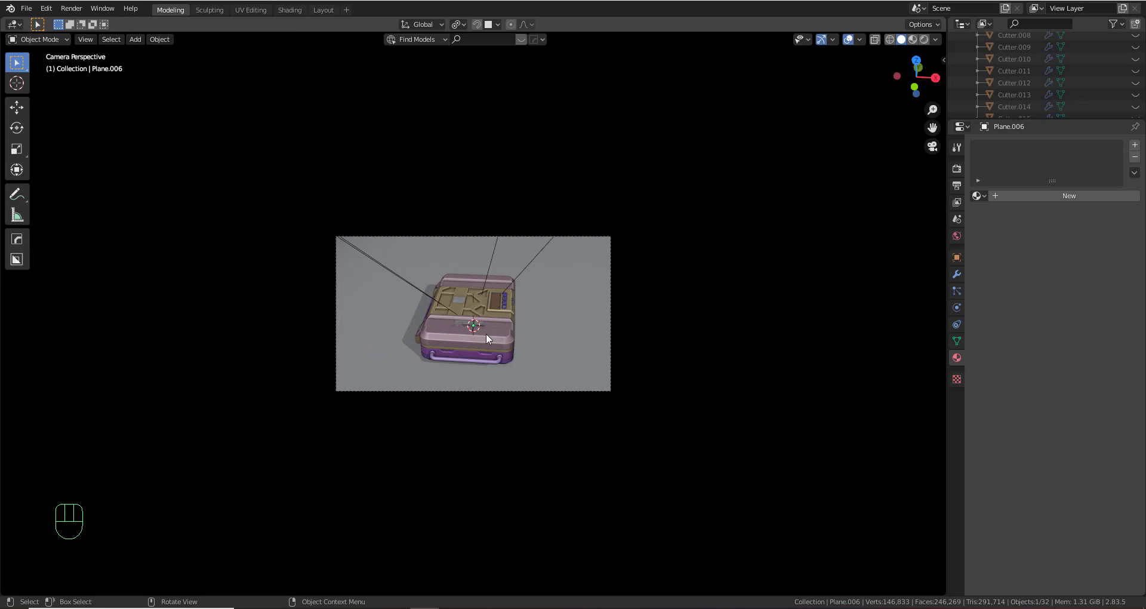
scroll(485, 333, up, 3)
scroll(554, 321, down, 3)
text(a)
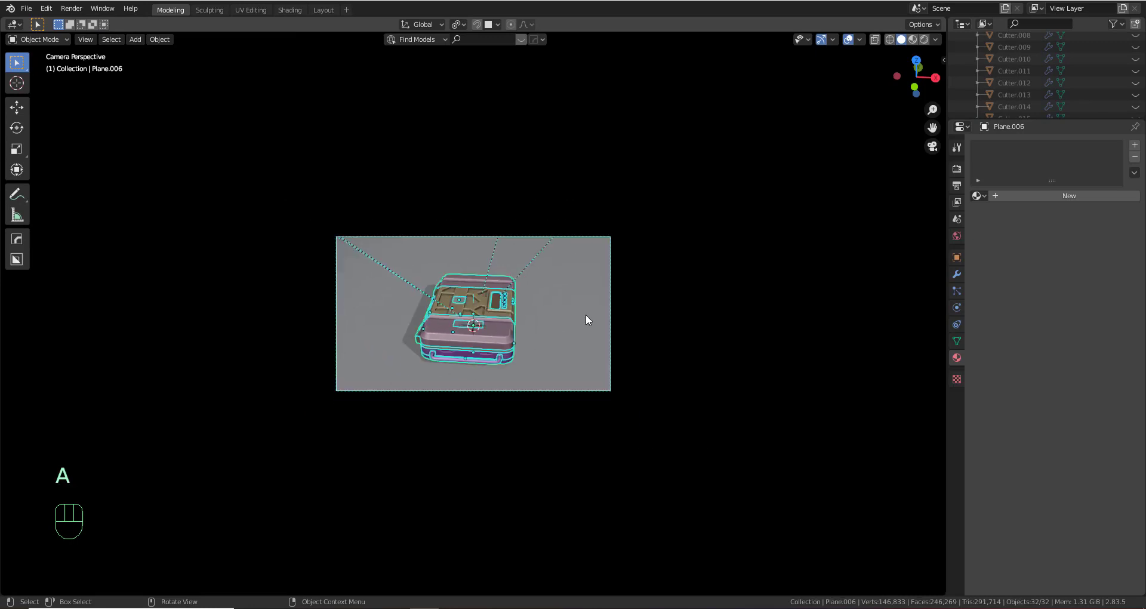
text(rz90)
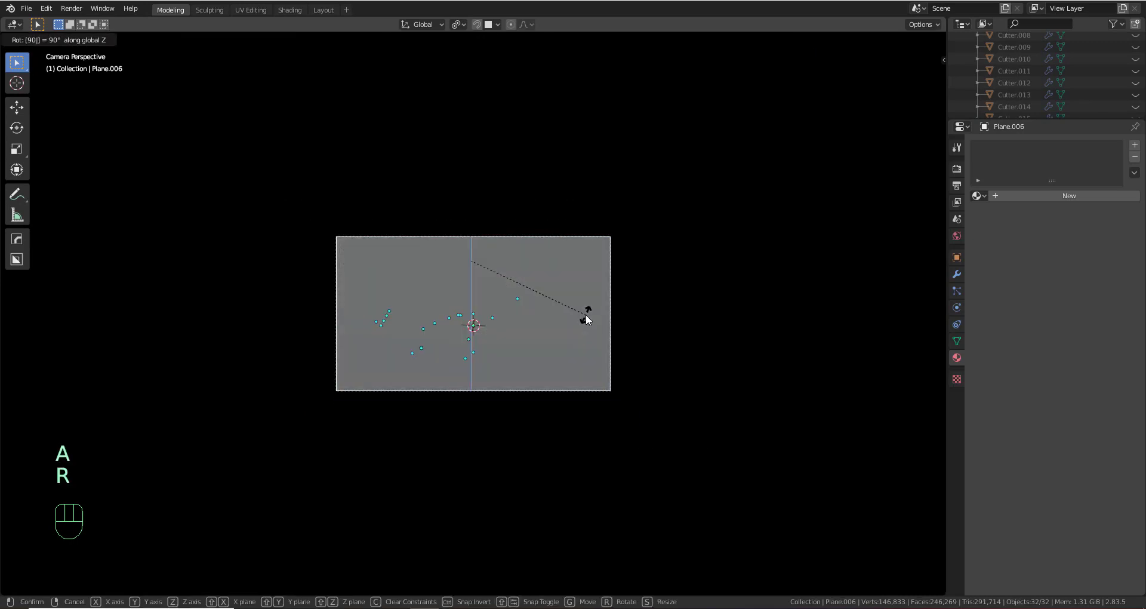
key(minus)
key(Return)
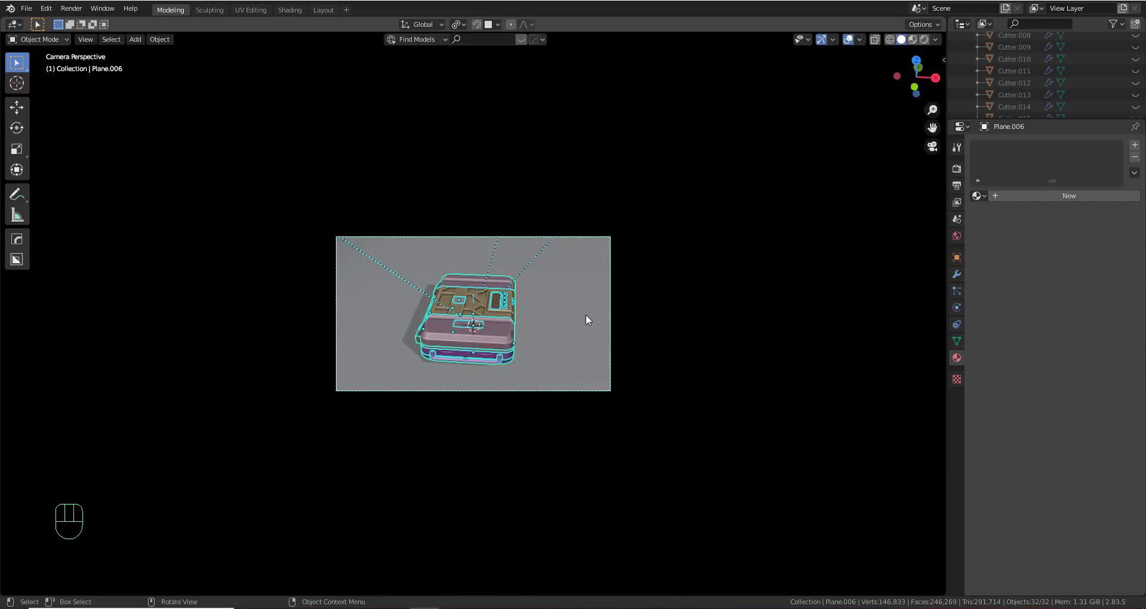
key(Tab)
middle_drag(585, 313, 549, 339)
key(Tab)
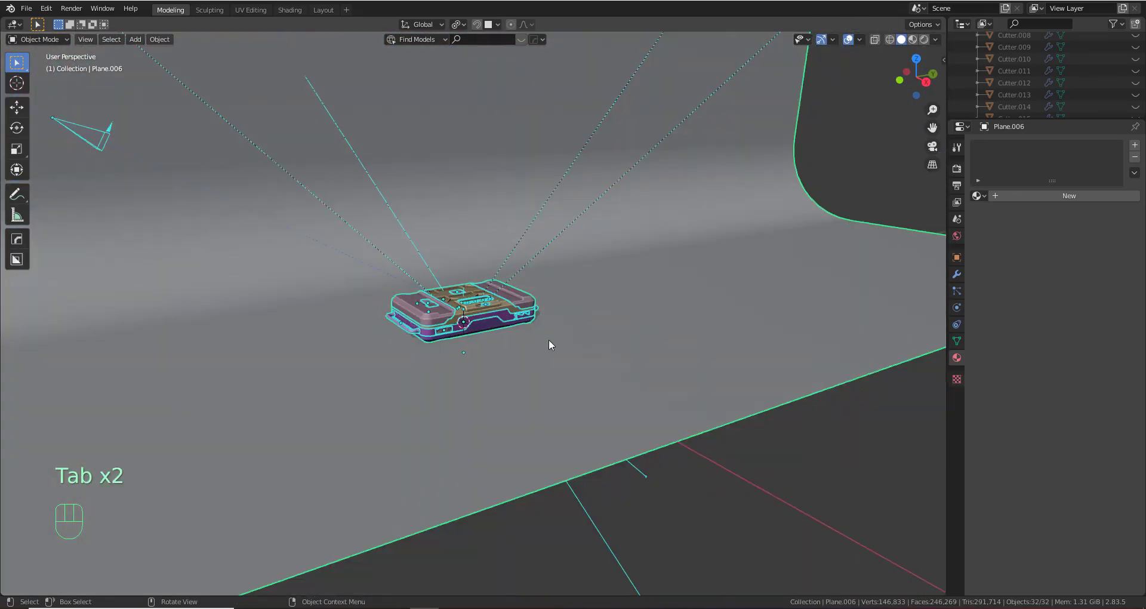
click(500, 352)
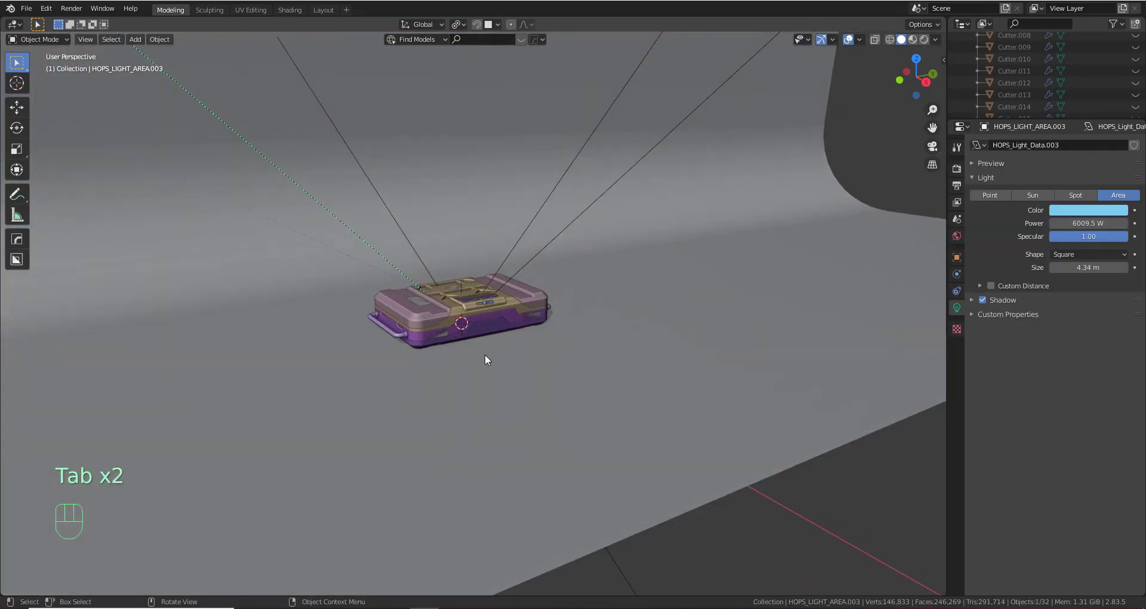
Play the turntable animation through the camera and examine how the backdrop covers the frame
key(KP_0)
key(space)
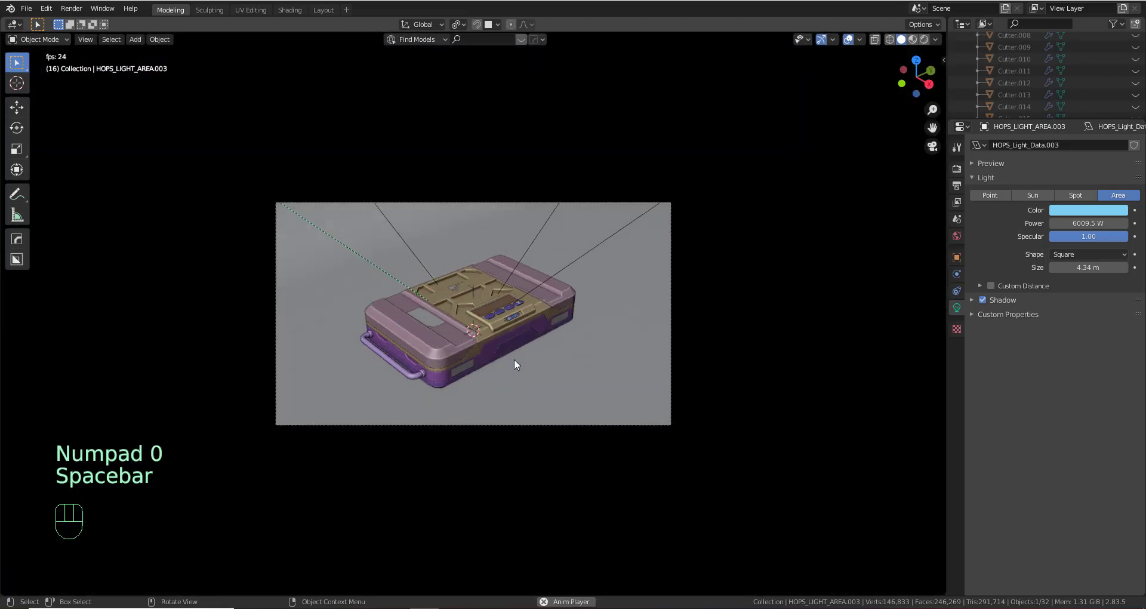
scroll(513, 359, up, 2)
scroll(514, 359, up, 1)
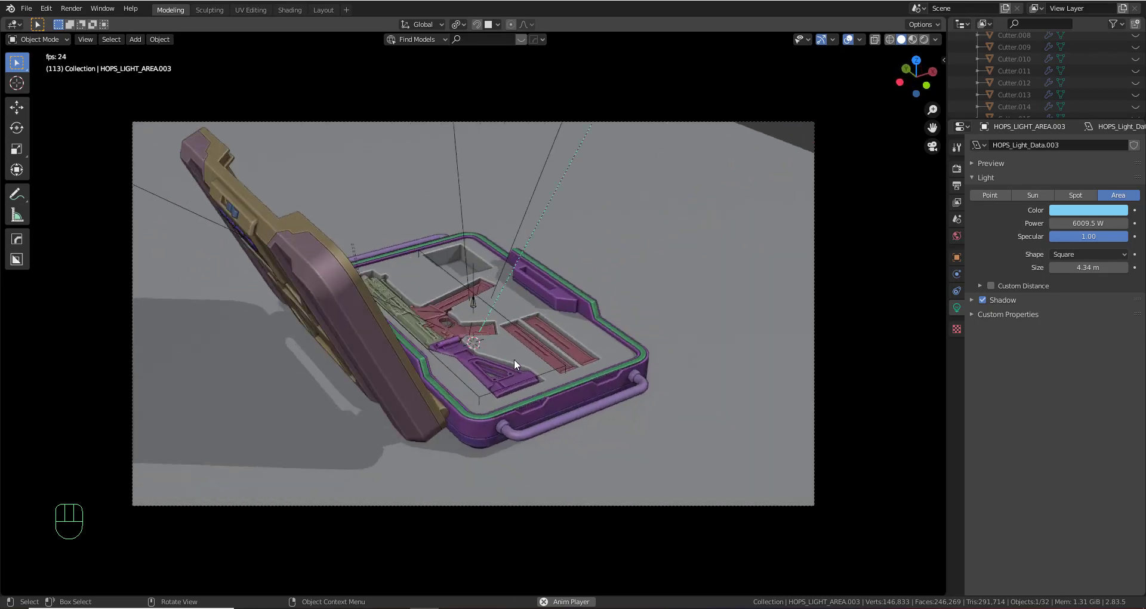
key(space)
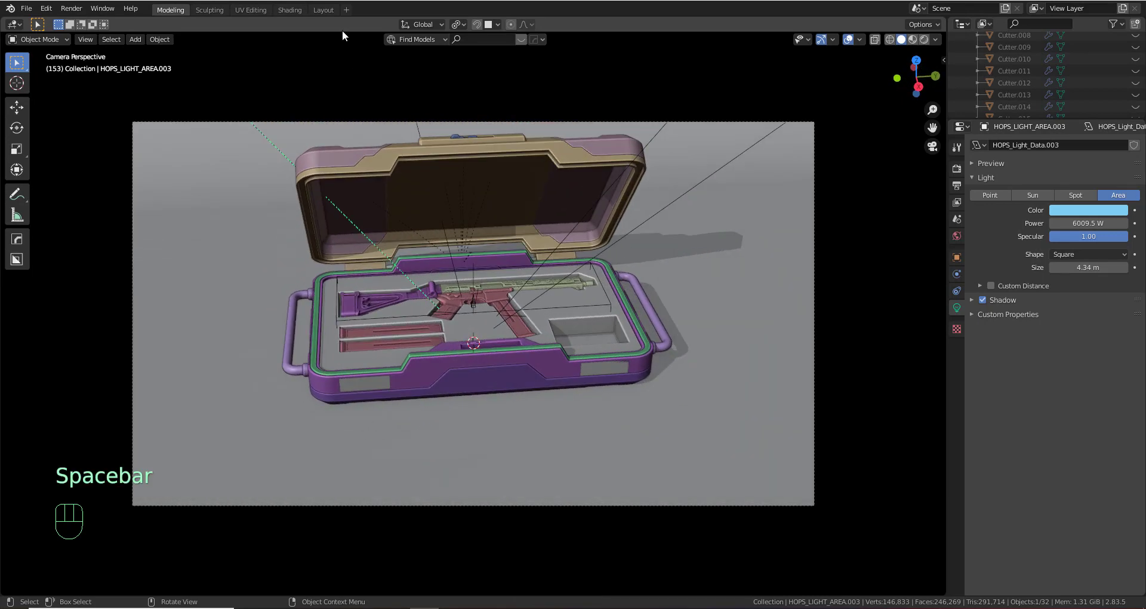
Switch to the Layout workspace, move the timeline to frame 0 and bring the case and camera into view
click(324, 10)
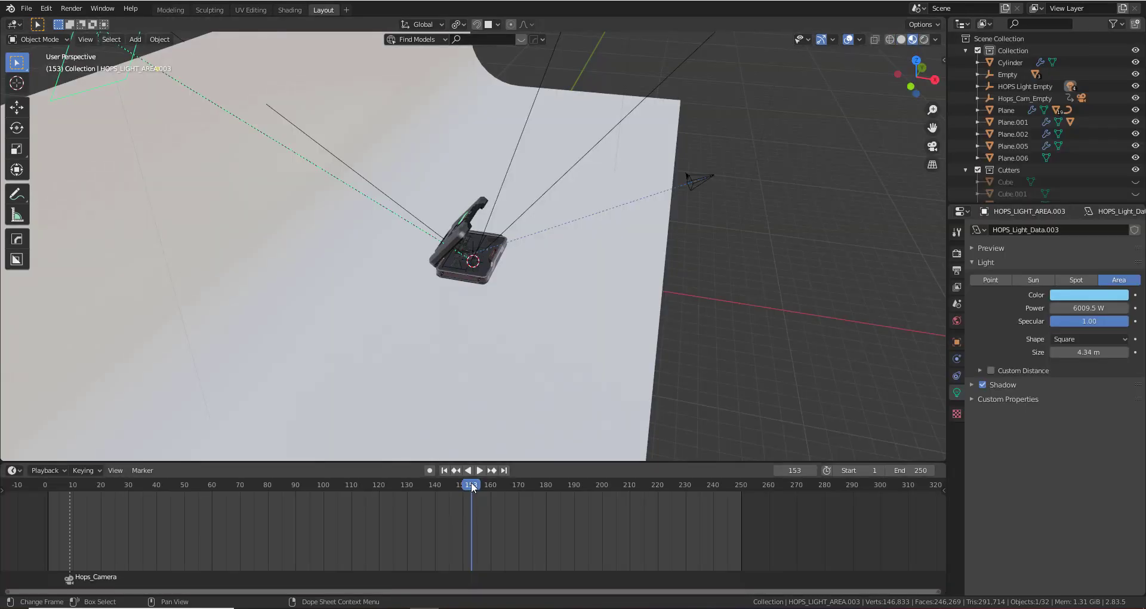
drag(68, 478, 35, 478)
scroll(561, 221, up, 2)
middle_drag(614, 262, 497, 317)
scroll(506, 282, up, 5)
scroll(495, 319, down, 4)
scroll(172, 150, down, 3)
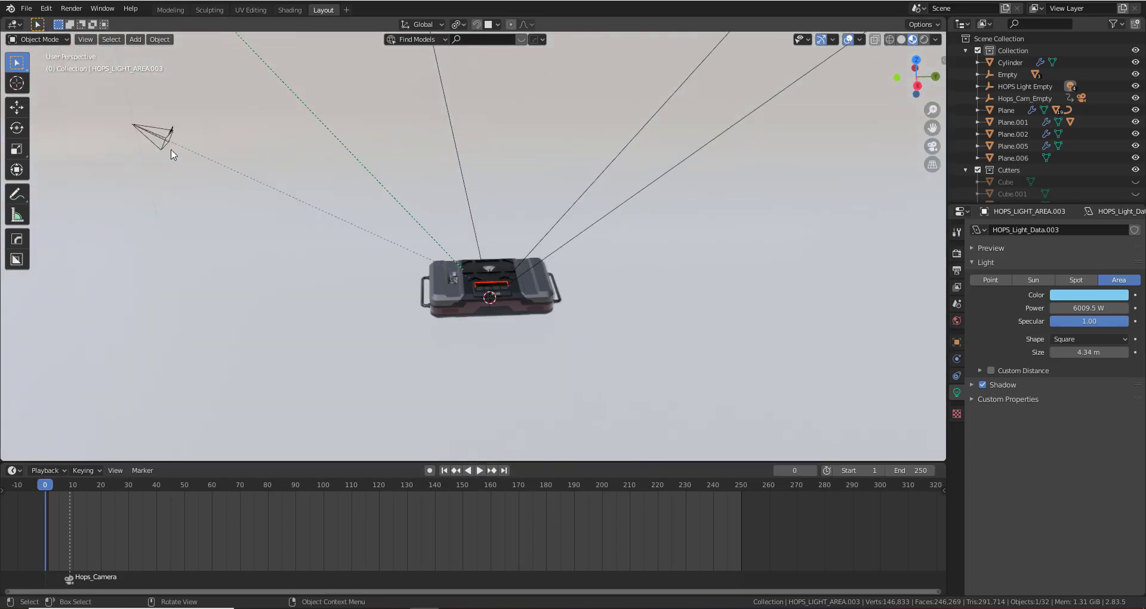
Parent the backdrop to the turntable camera with Keep Transform and play the animation through the camera
click(344, 180)
click(273, 175)
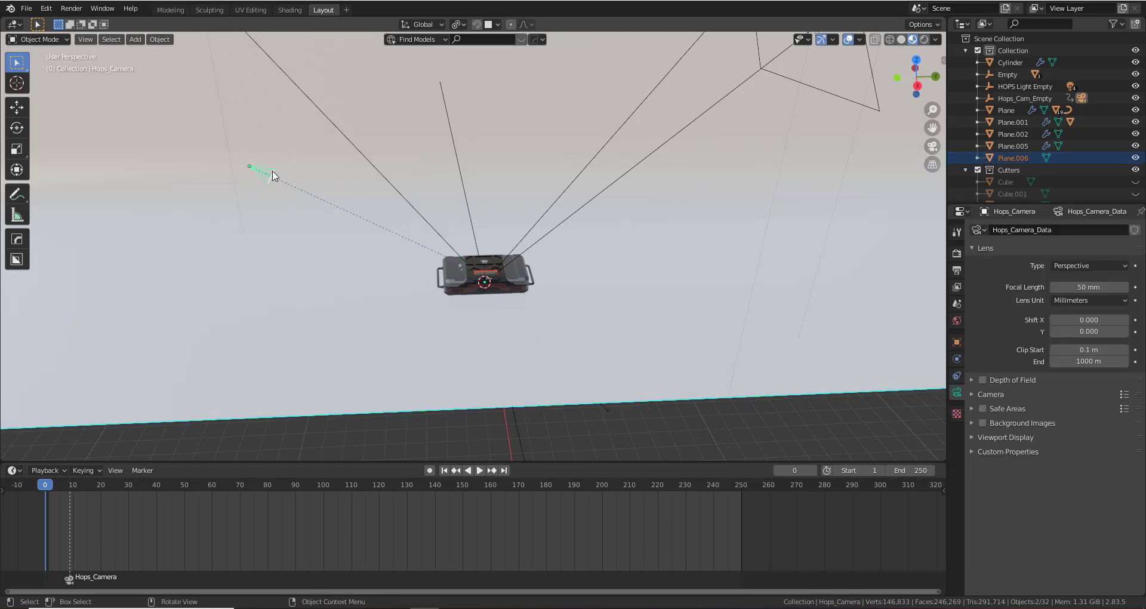
key(ctrl+p)
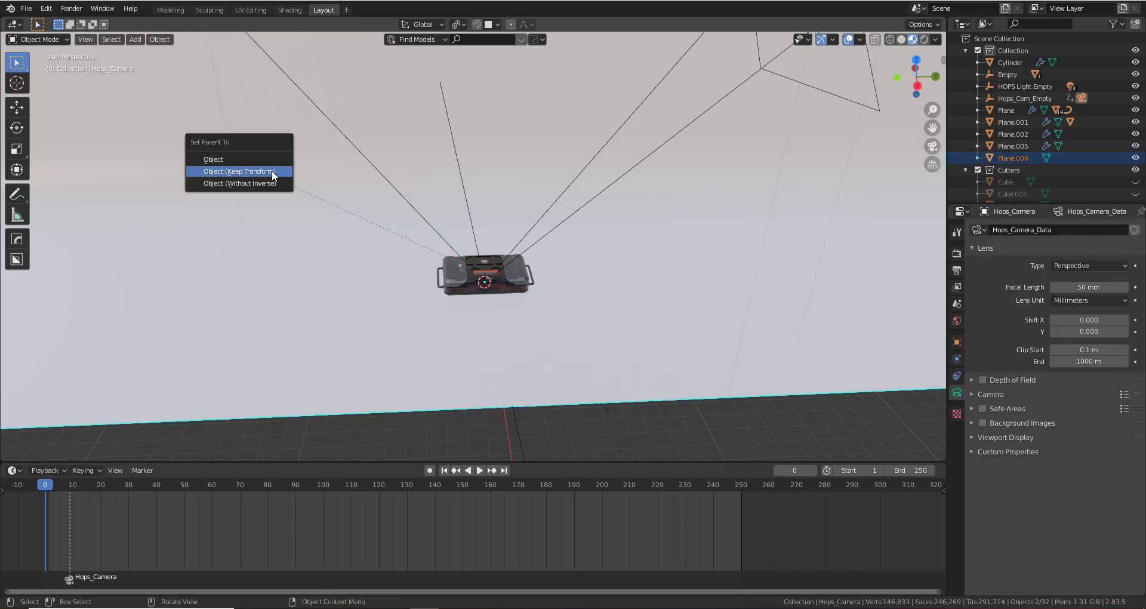
click(270, 171)
key(KP_0)
key(space)
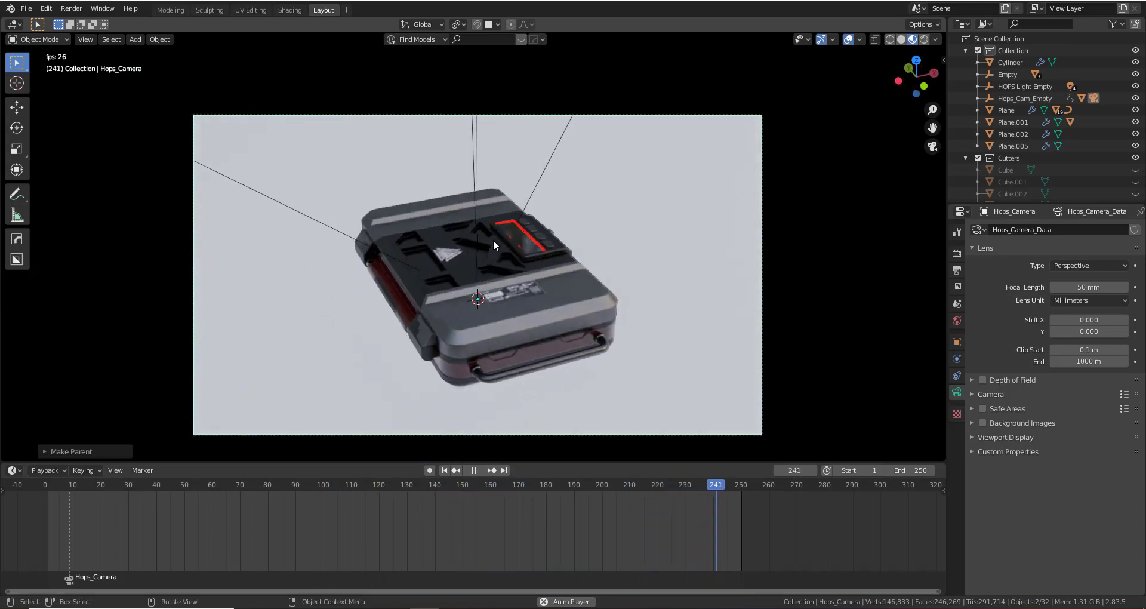
click(477, 239)
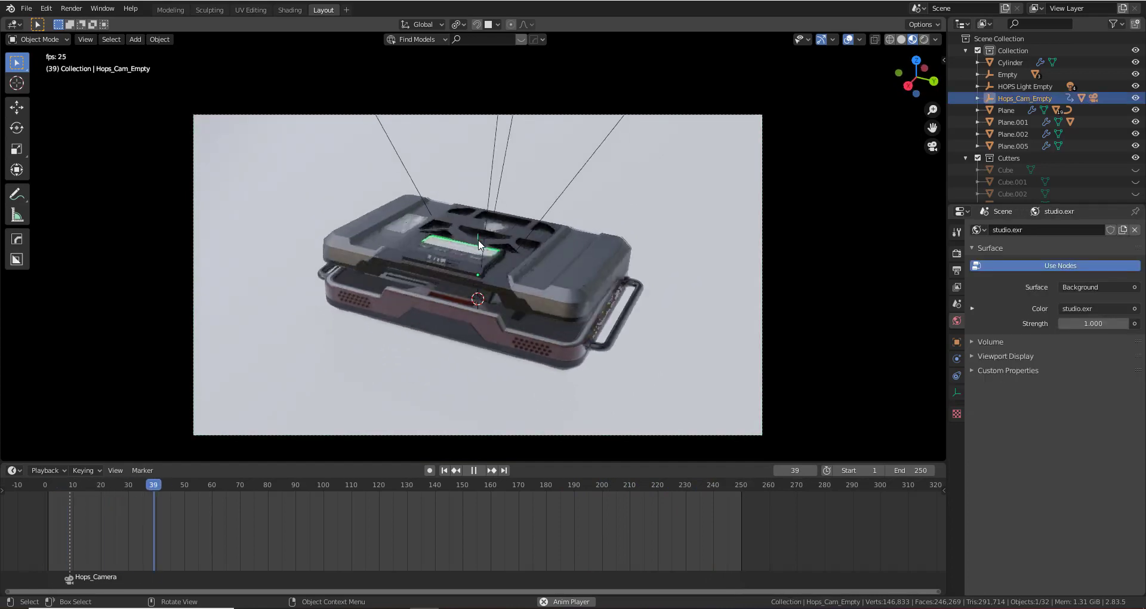
key(g)
key(z)
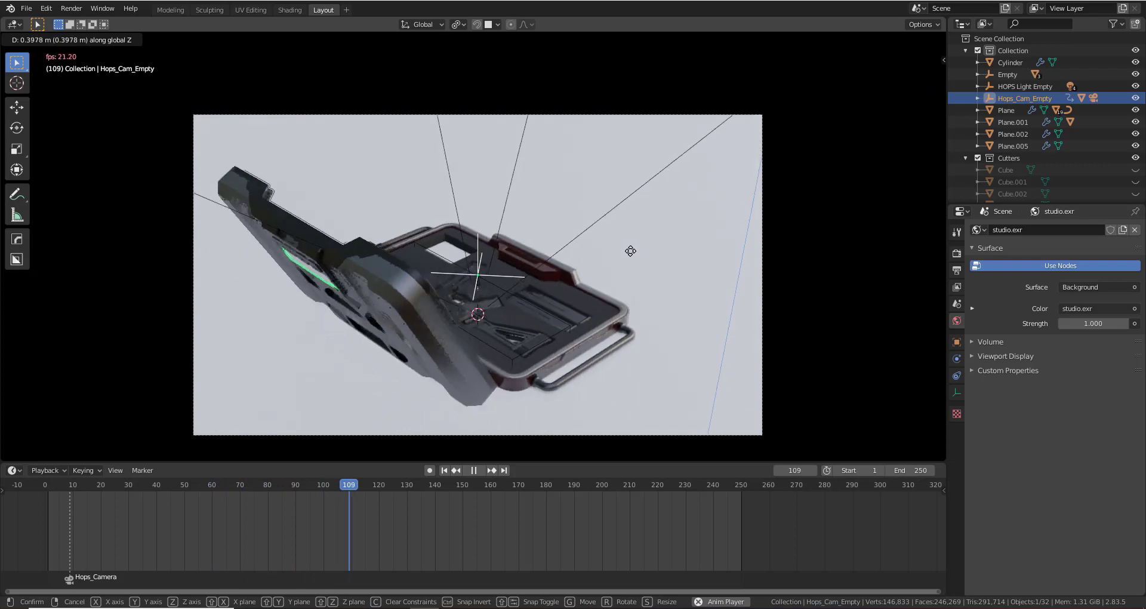
right_click(628, 230)
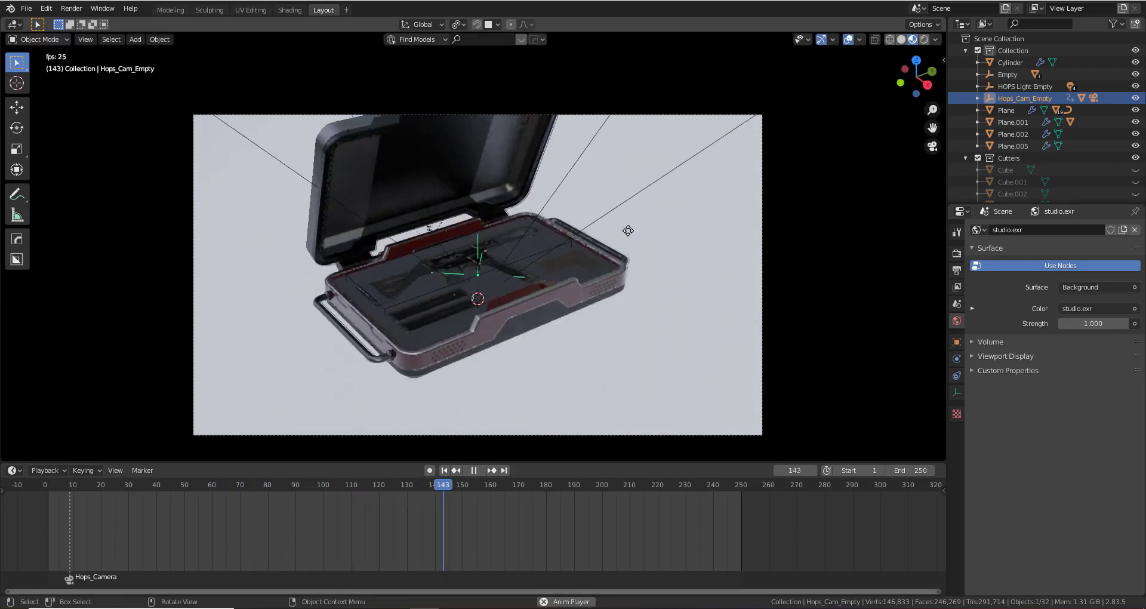
scroll(507, 230, down, 3)
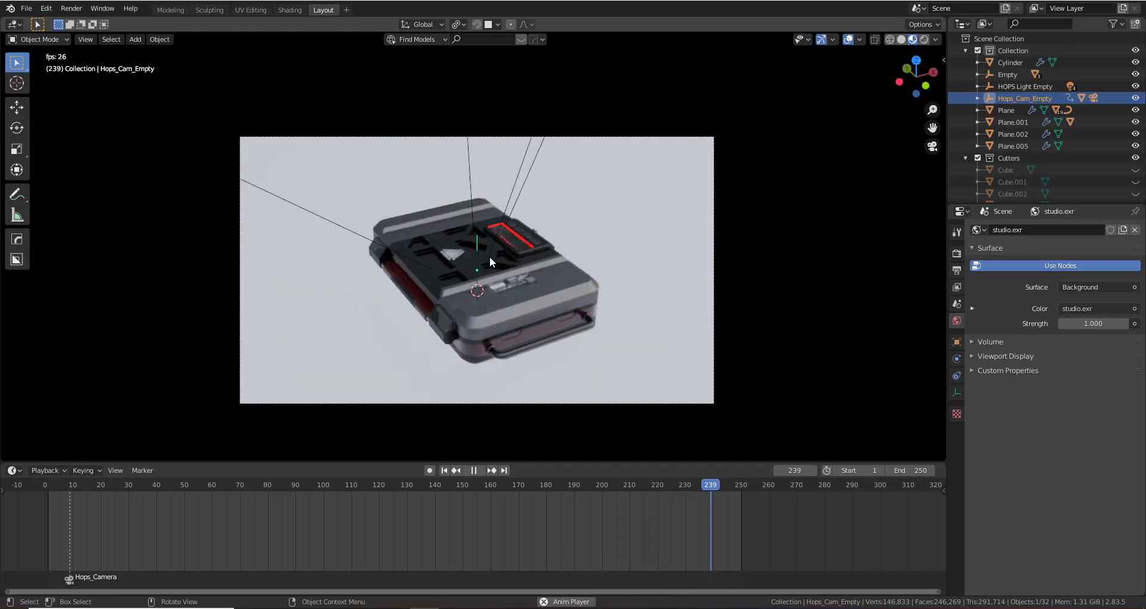
Look at the moving backdrop from outside the camera, stop playback and undo its parenting to the camera
middle_drag(490, 256, 493, 256)
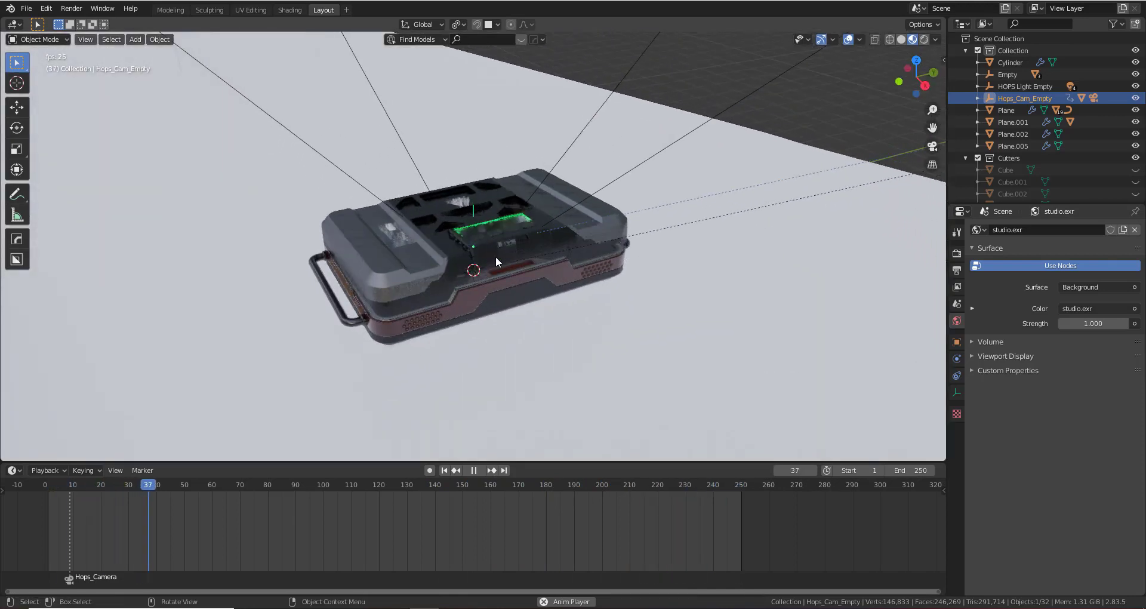
scroll(501, 257, down, 3)
scroll(531, 266, up, 3)
key(space)
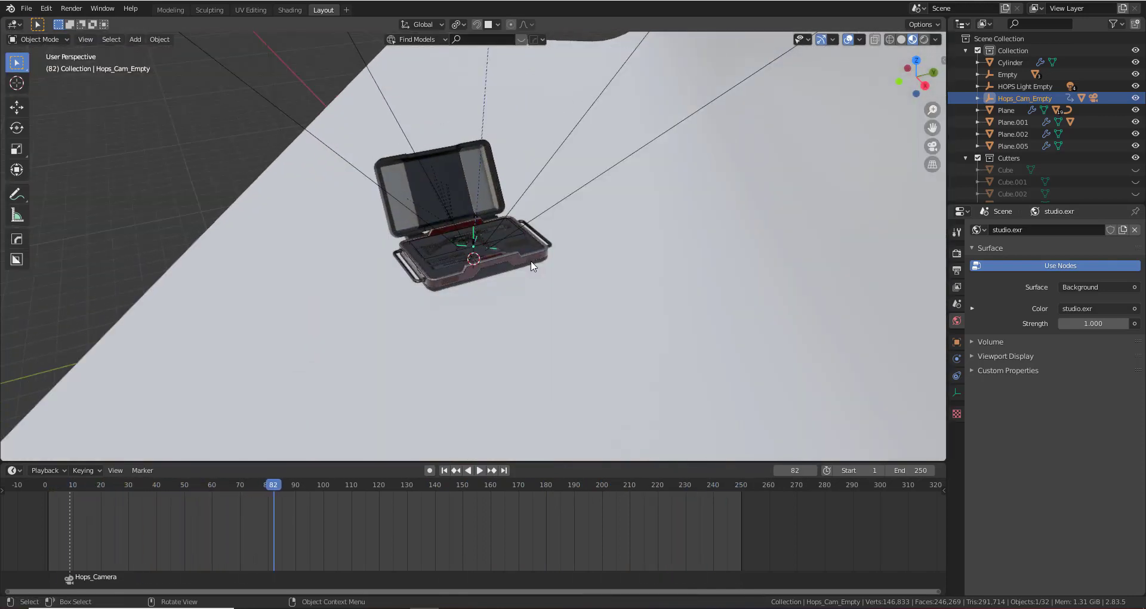
key(ctrl+z)
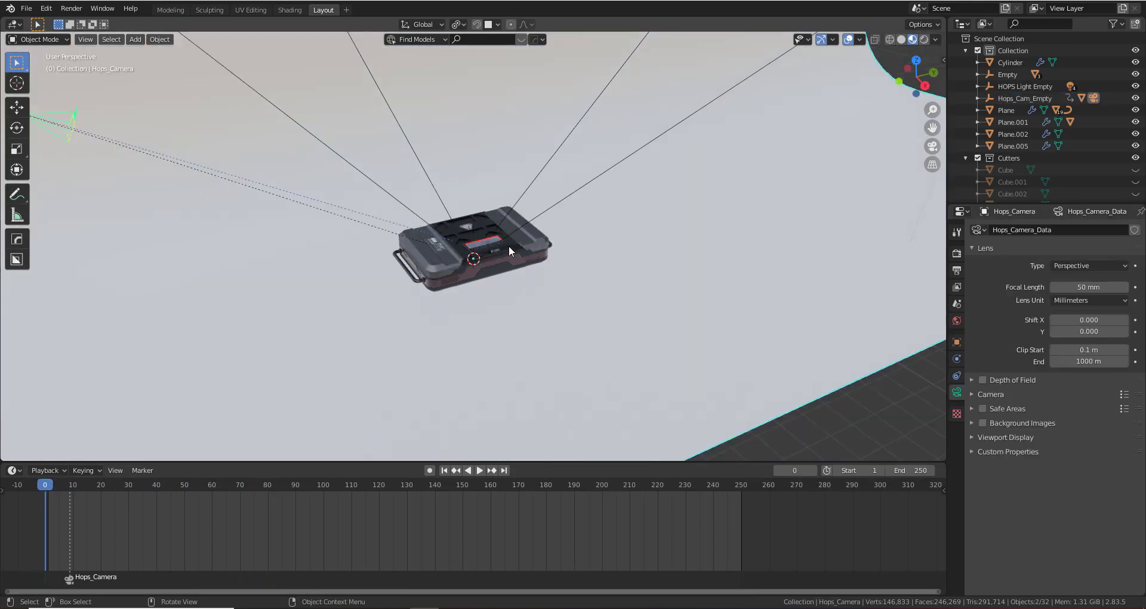
key(ctrl+z)
scroll(485, 227, up, 3)
scroll(474, 234, down, 2)
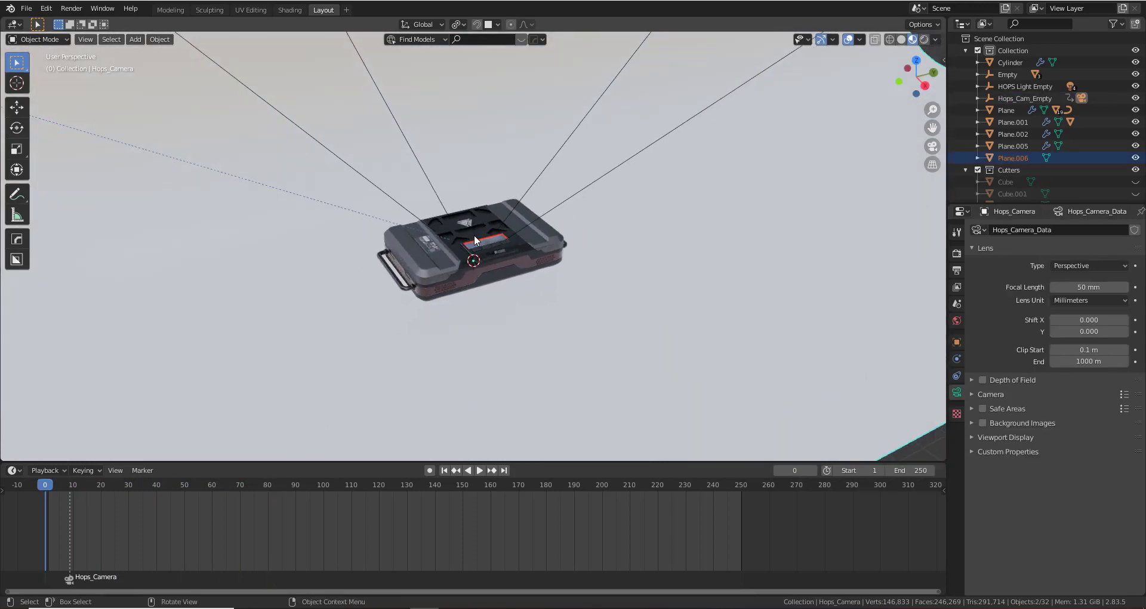
Play the animation through the camera to frame 68 and raise the camera empty about 0.91 m along global Z
scroll(475, 240, down, 2)
click(473, 234)
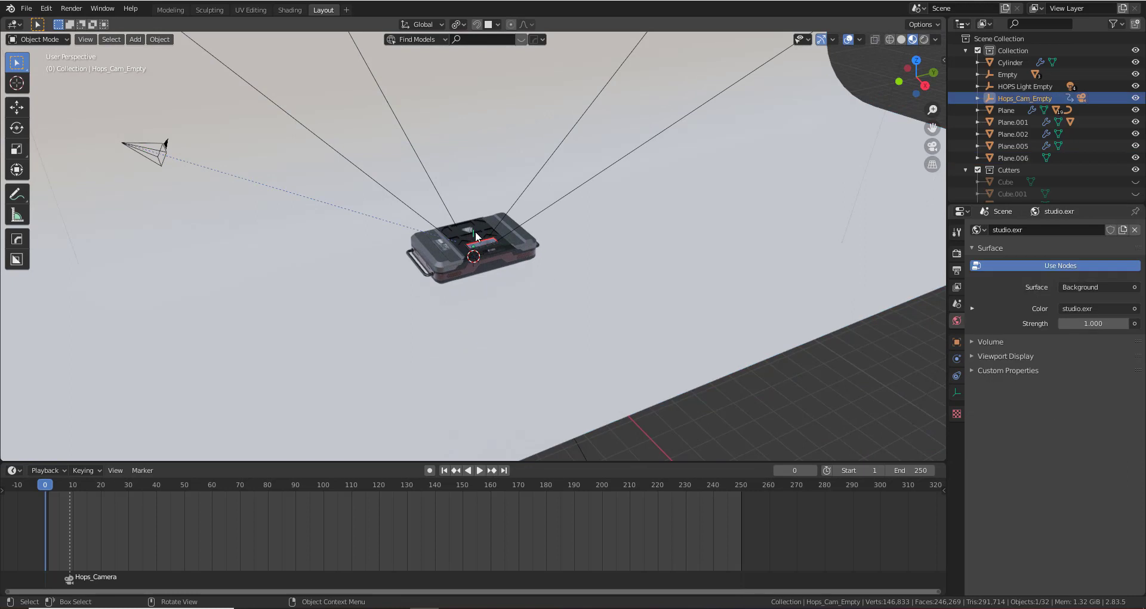
key(KP_0)
key(space)
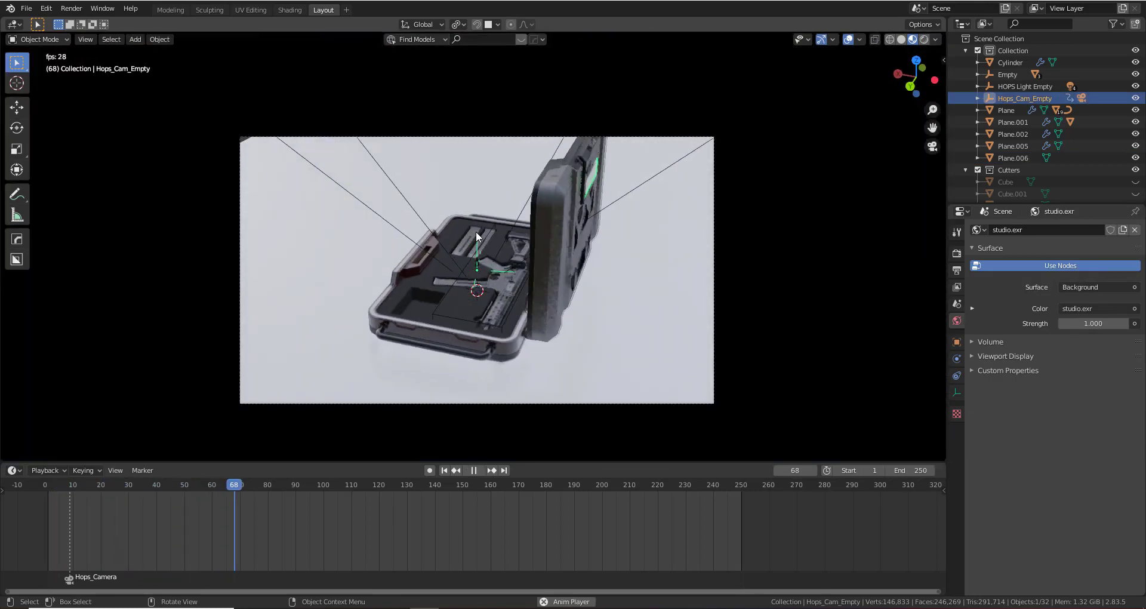
key(space)
key(g)
key(z)
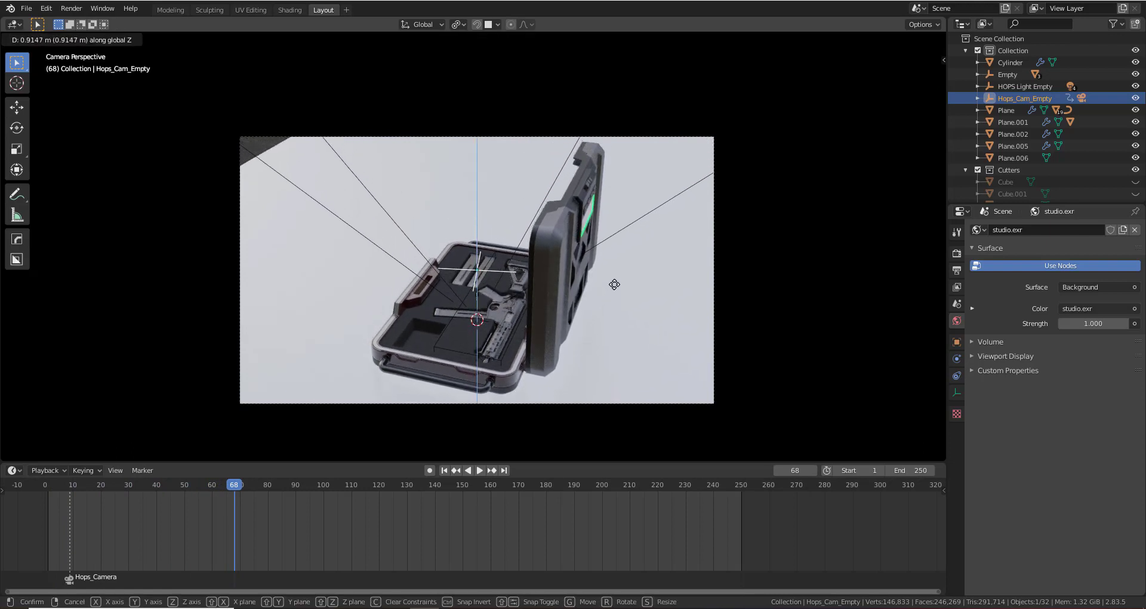
click(611, 285)
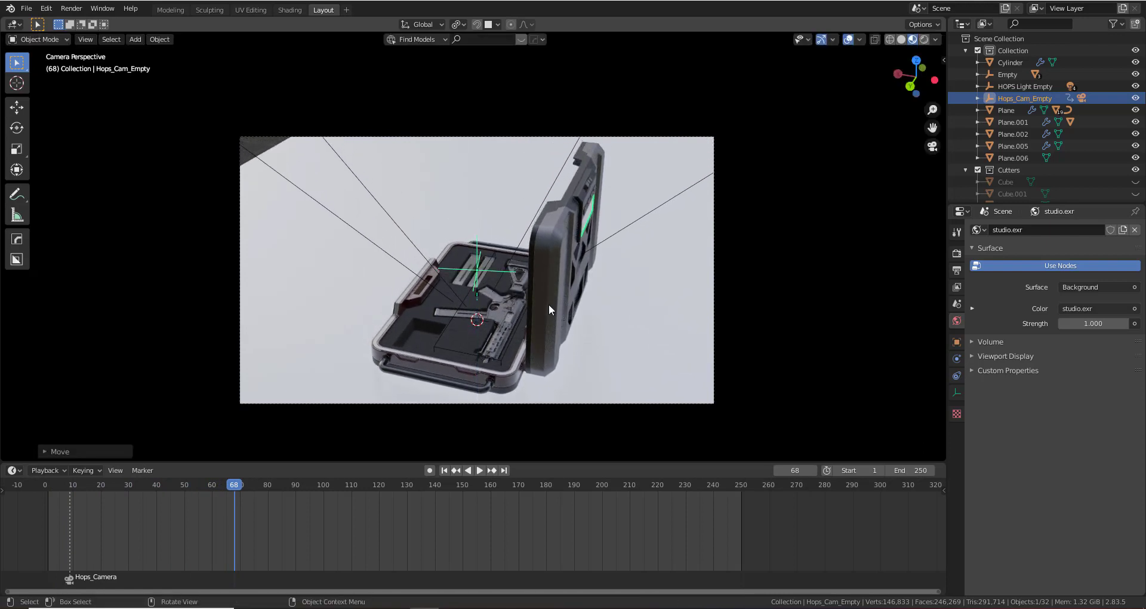
Return to frame 1 and parent the backdrop to the turntable camera with Keep Transform
click(443, 470)
scroll(514, 349, up, 3)
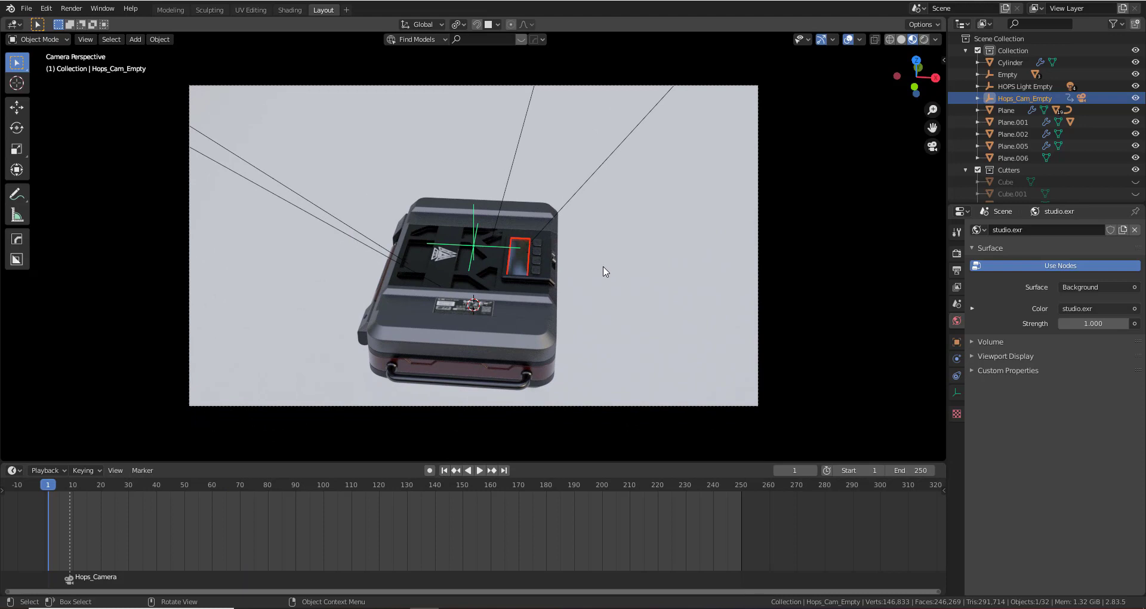
scroll(603, 267, down, 2)
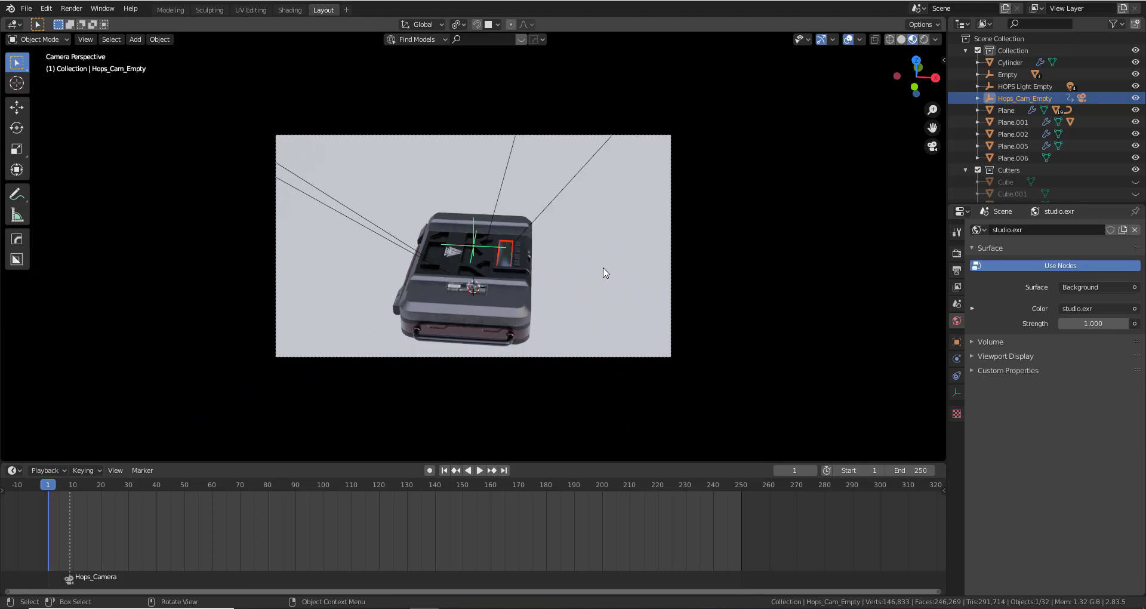
middle_drag(603, 268, 527, 259)
scroll(597, 259, down, 6)
click(573, 250)
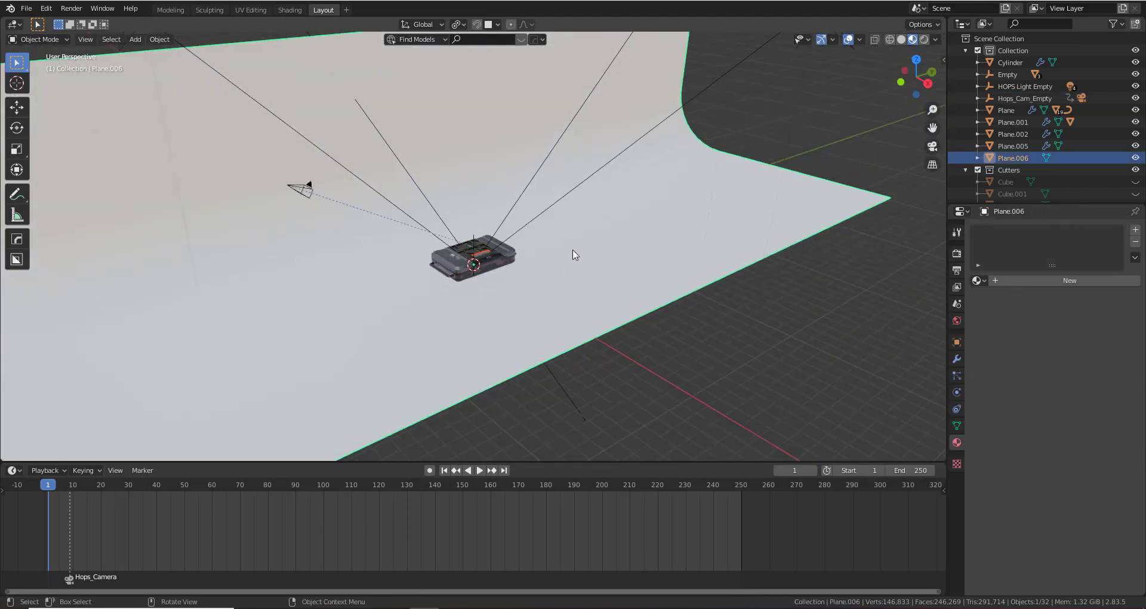
click(311, 187)
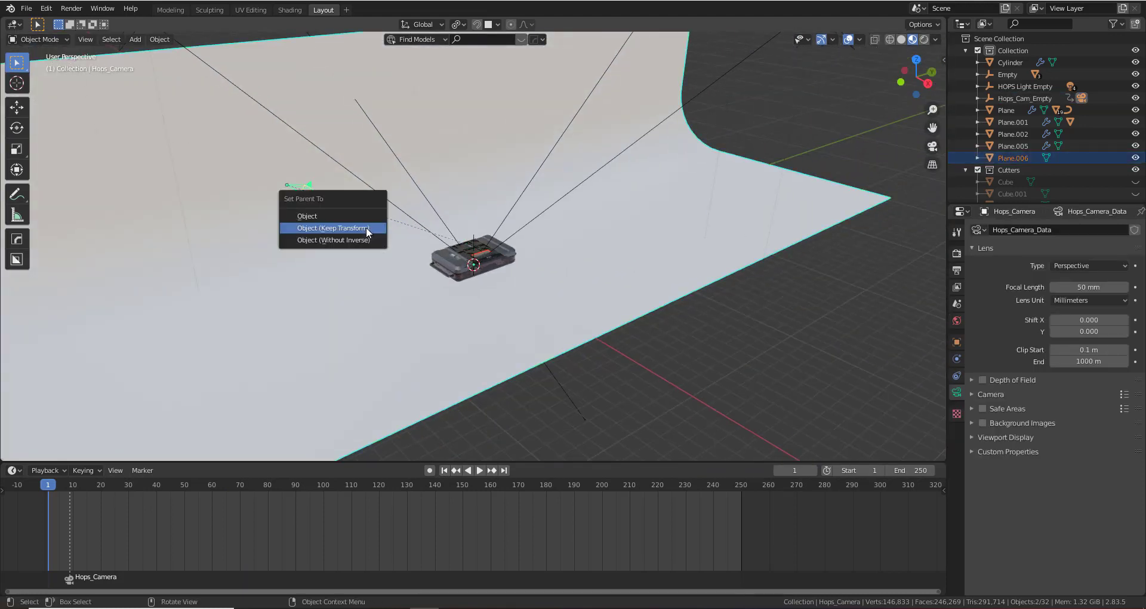
click(366, 228)
key(KP_0)
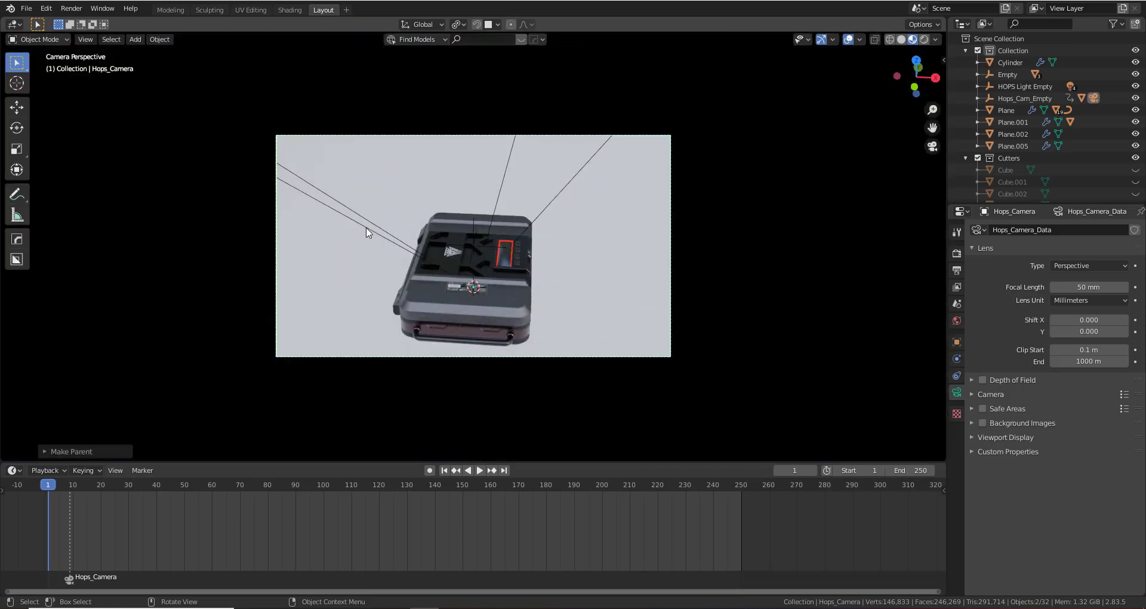
Give the backdrop a new material and darken its Base Color to near black
click(361, 197)
click(983, 280)
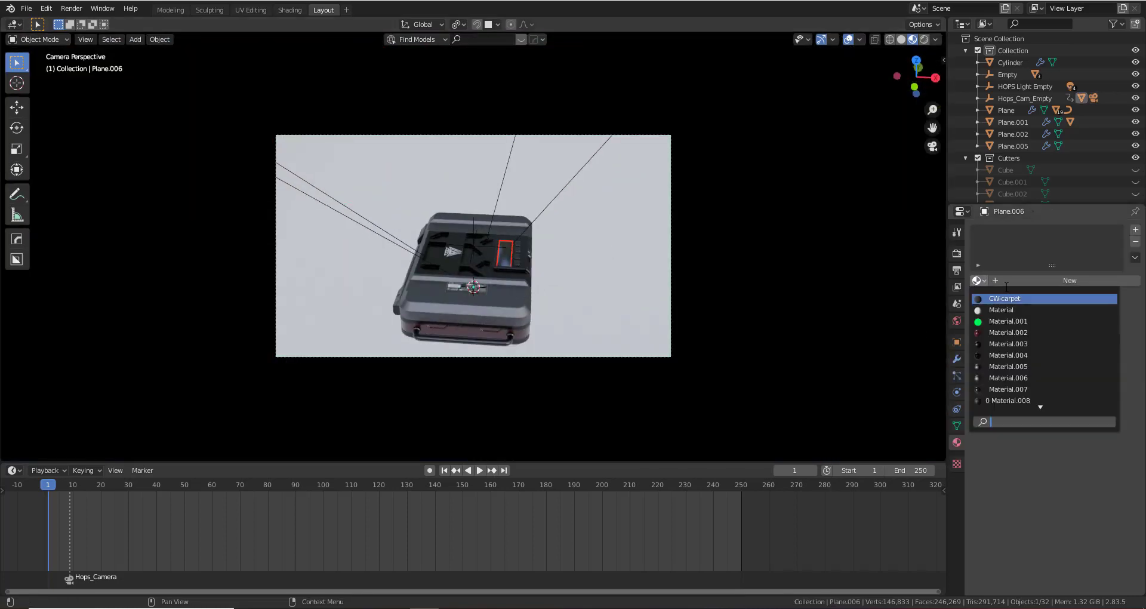
click(1032, 277)
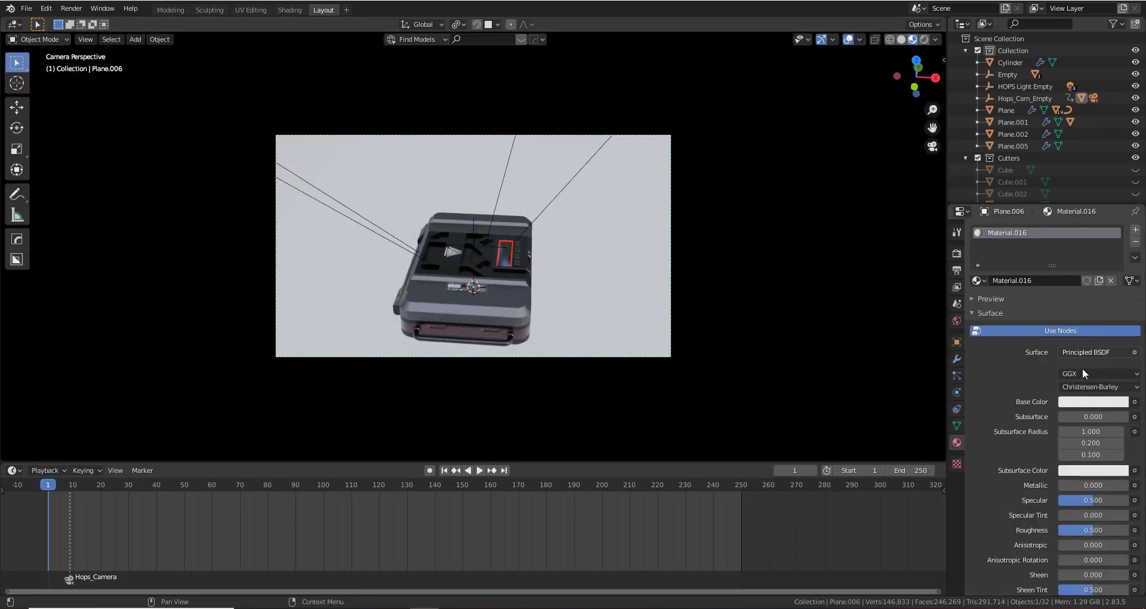
click(1090, 401)
drag(1119, 239, 1116, 314)
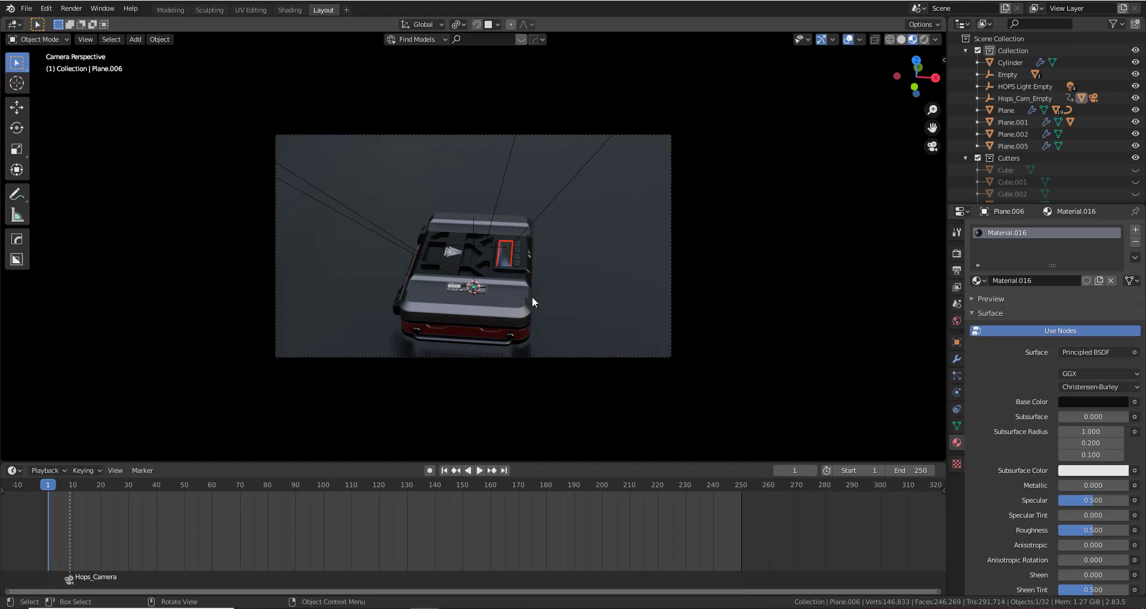
Set the backdrop material's Specular to 0.133 and Roughness to 0.617, and play the animation
scroll(532, 296, up, 3)
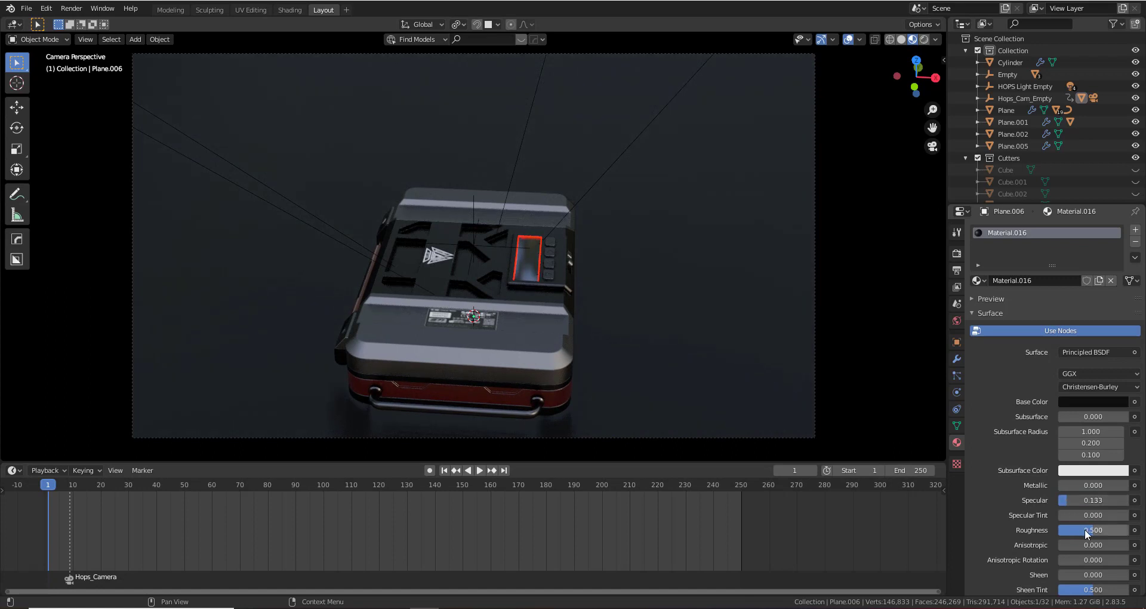
mouse_move(1092, 529)
mouse_down()
mouse_move(1076, 530)
mouse_move(1097, 530)
mouse_up()
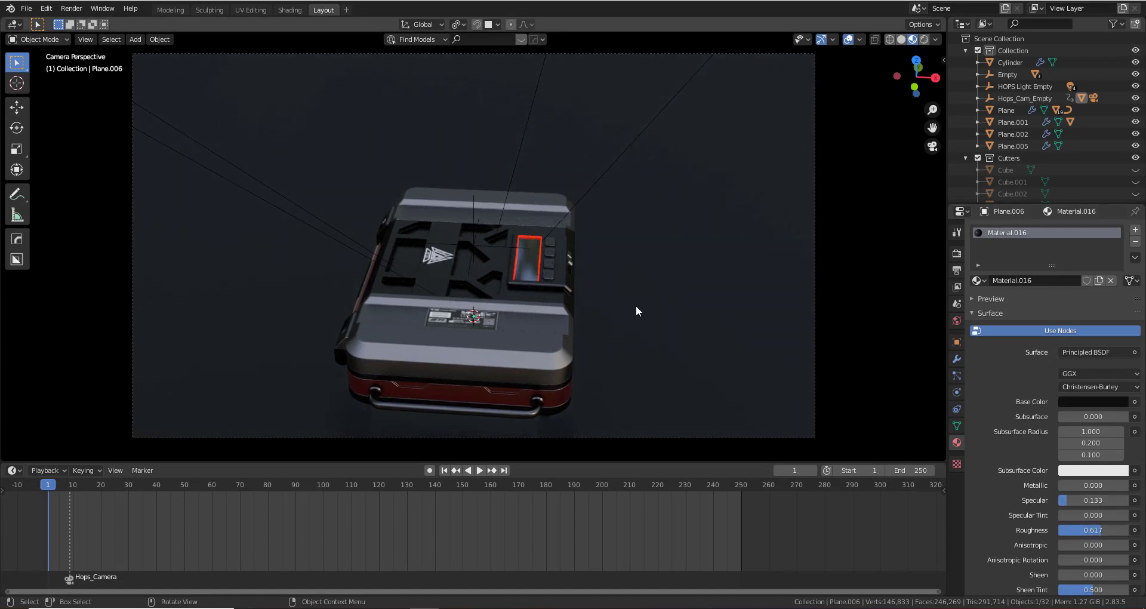
key(space)
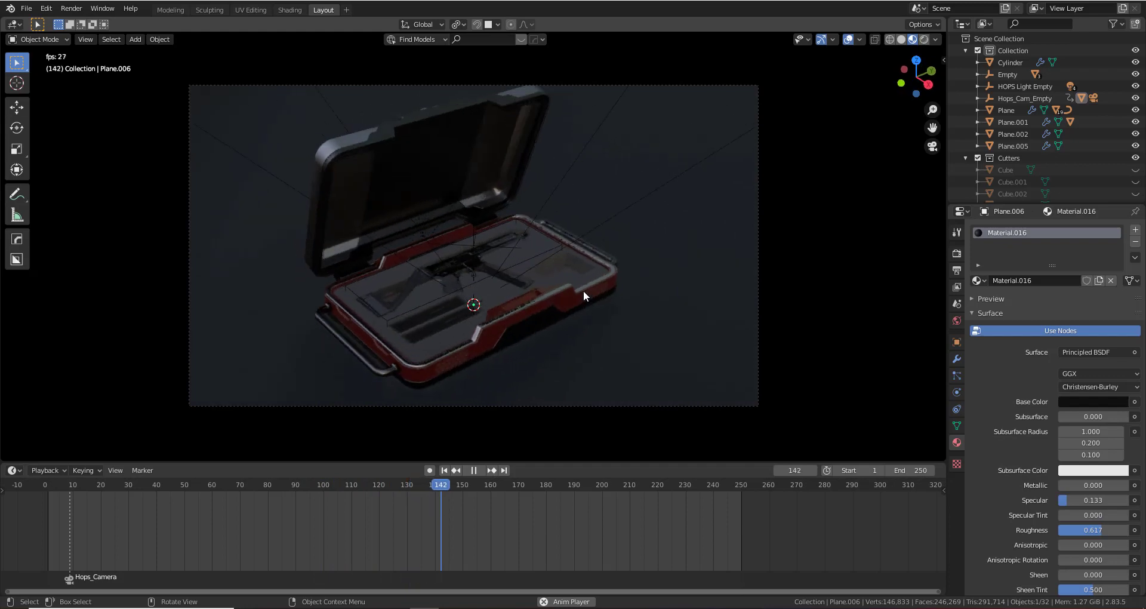
Set the scene's Color Management Look to High Contrast and check it during playback, stopping at frame 17
click(956, 254)
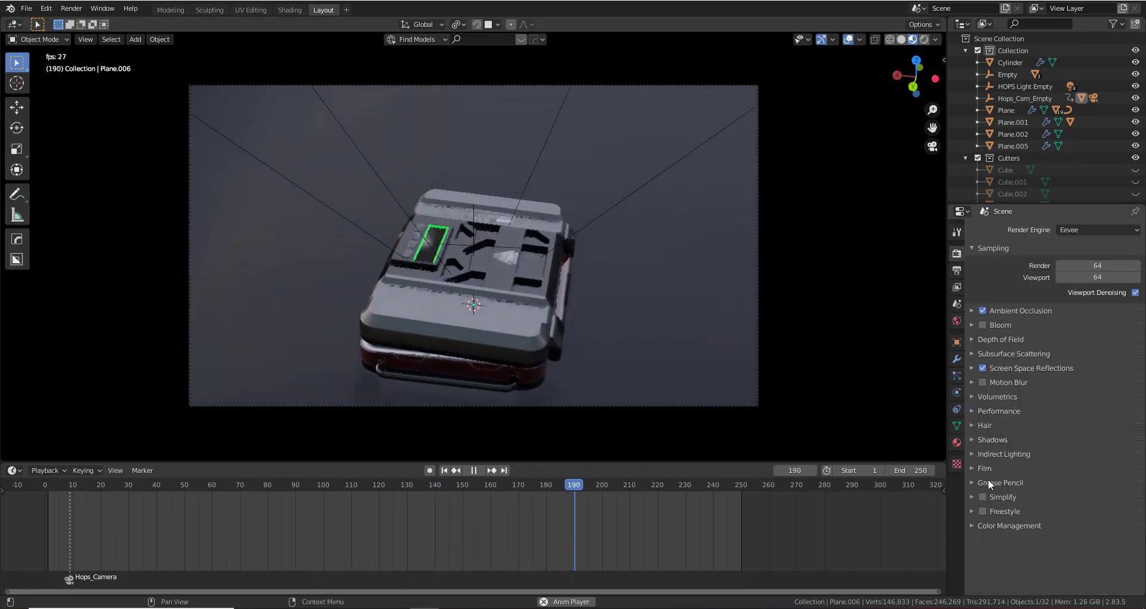
click(973, 469)
click(972, 469)
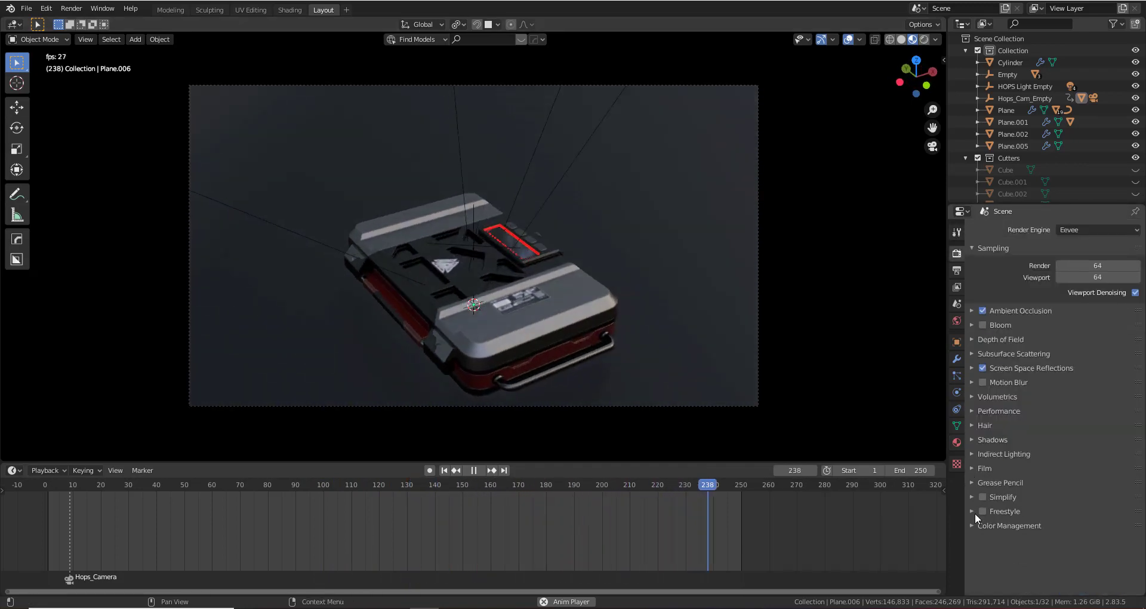
click(972, 525)
scroll(1014, 507, down, 2)
click(1097, 525)
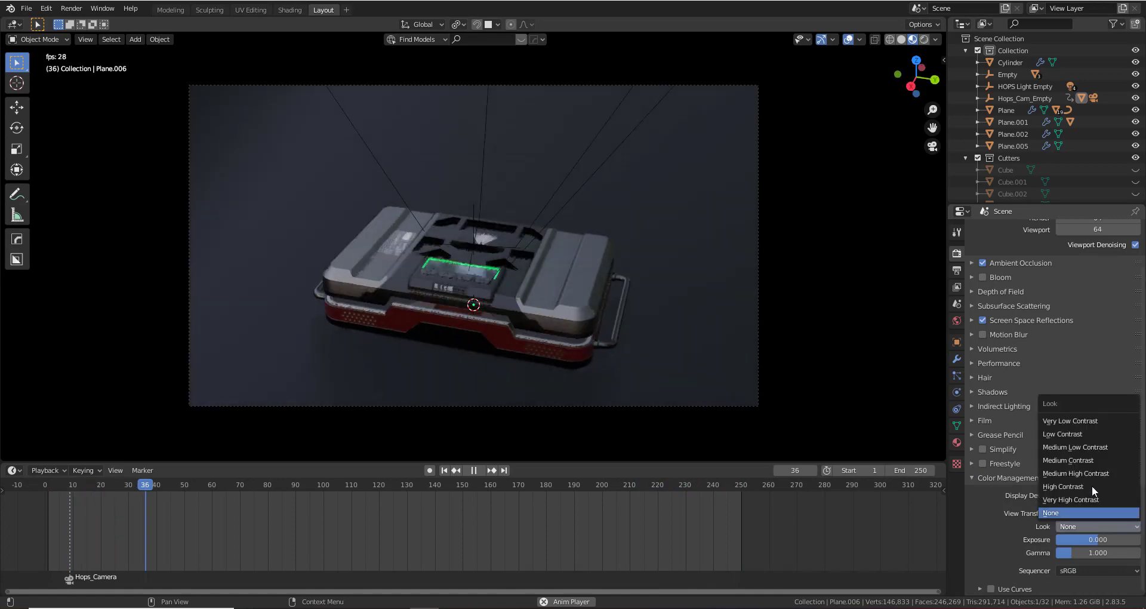
click(1081, 487)
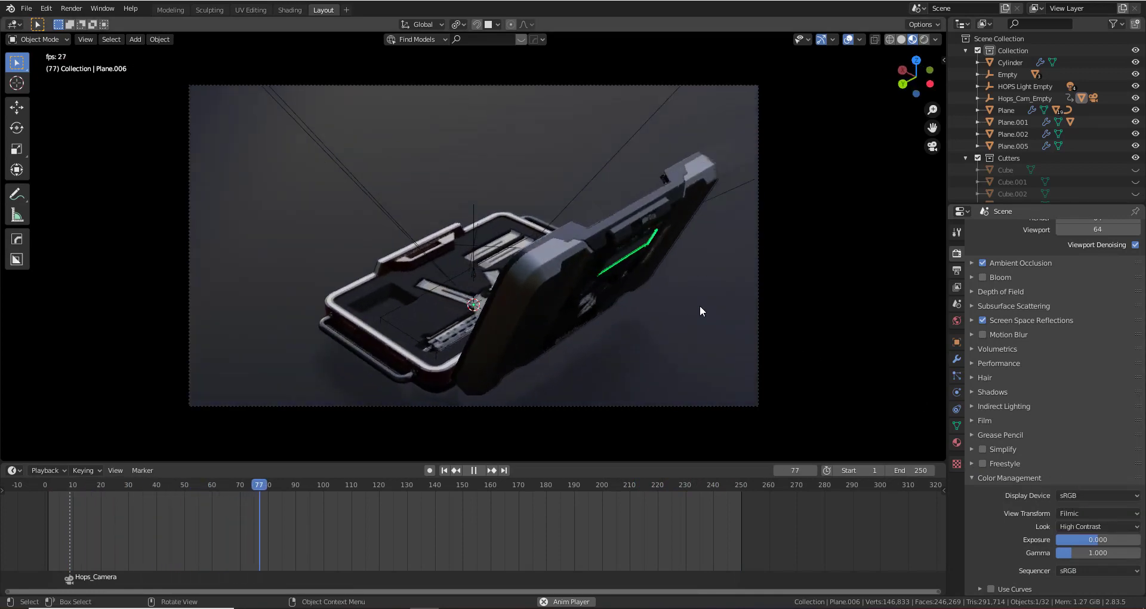
scroll(663, 300, up, 1)
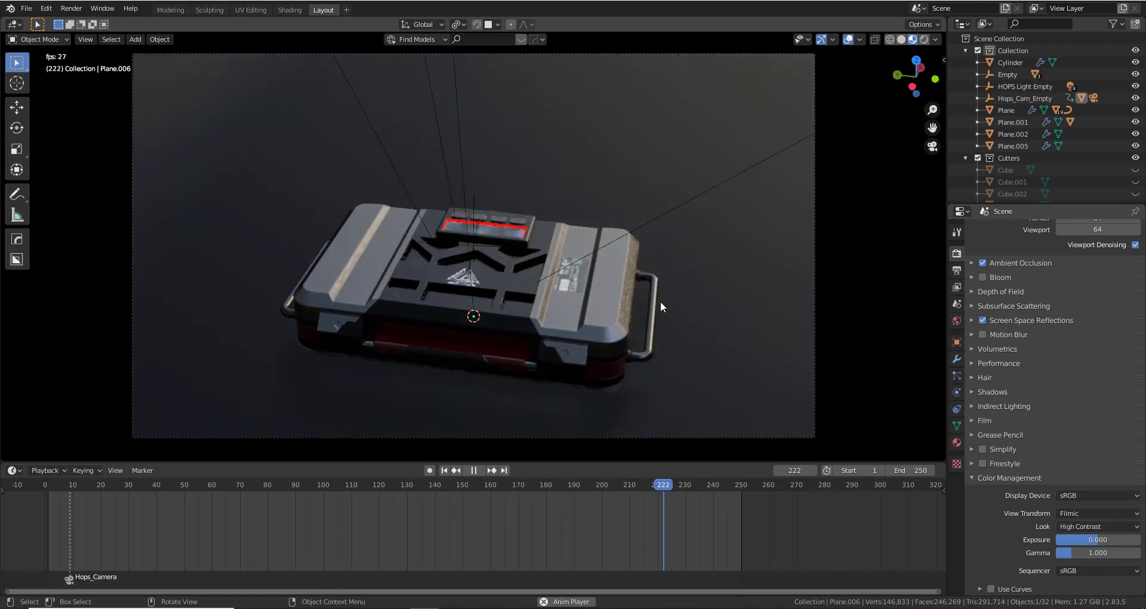
key(space)
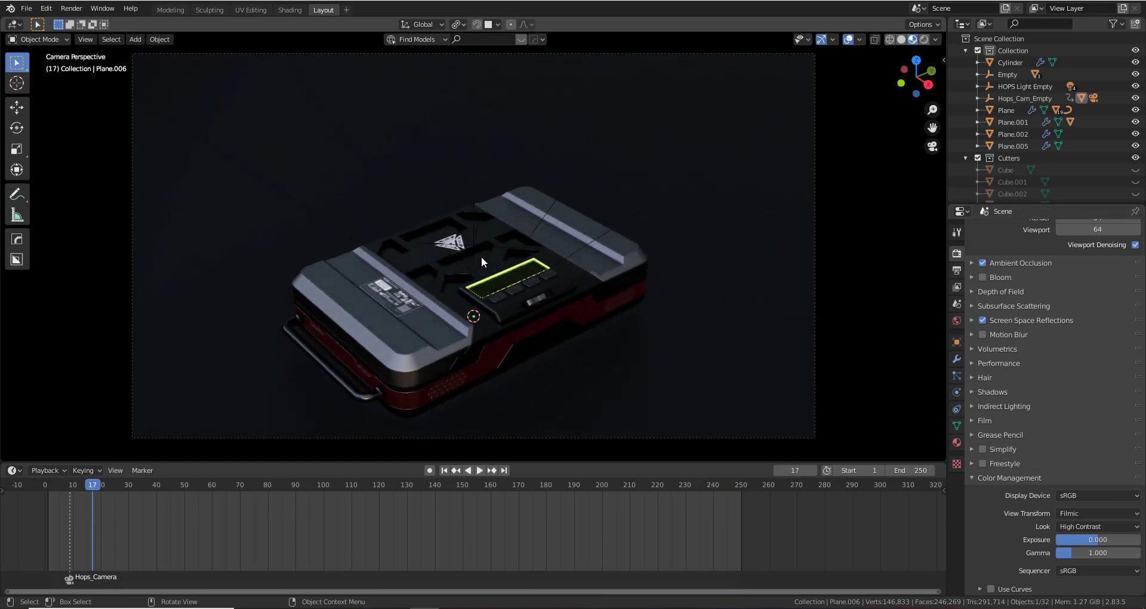
Try adjusting the triangular logo decal and the label decal on the case lid with DECALmachine's Adjust
key(d)
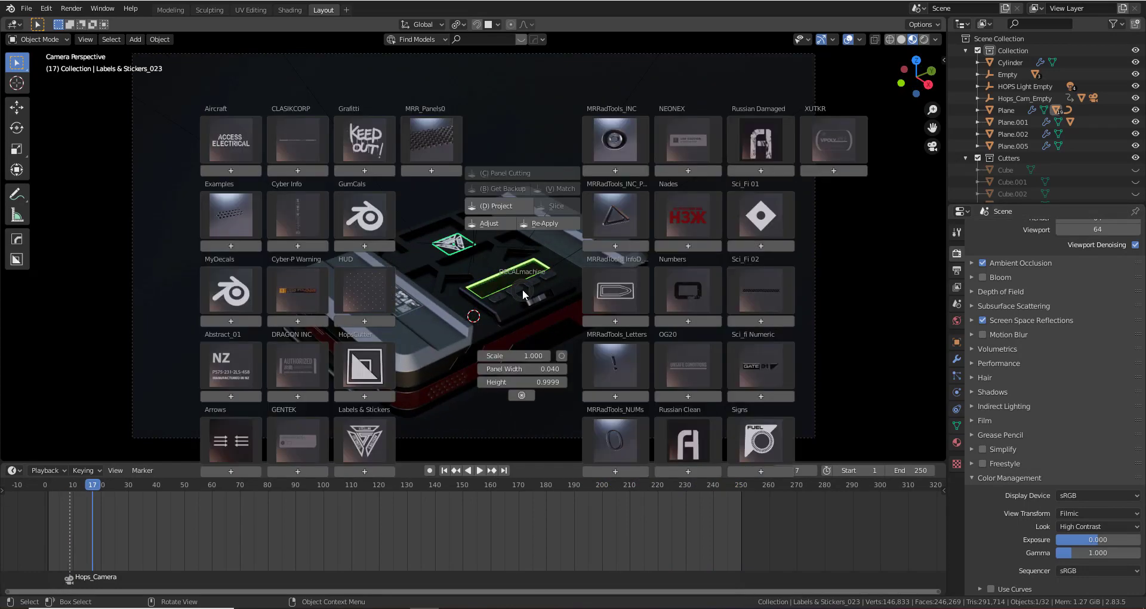
key(a)
right_click(550, 297)
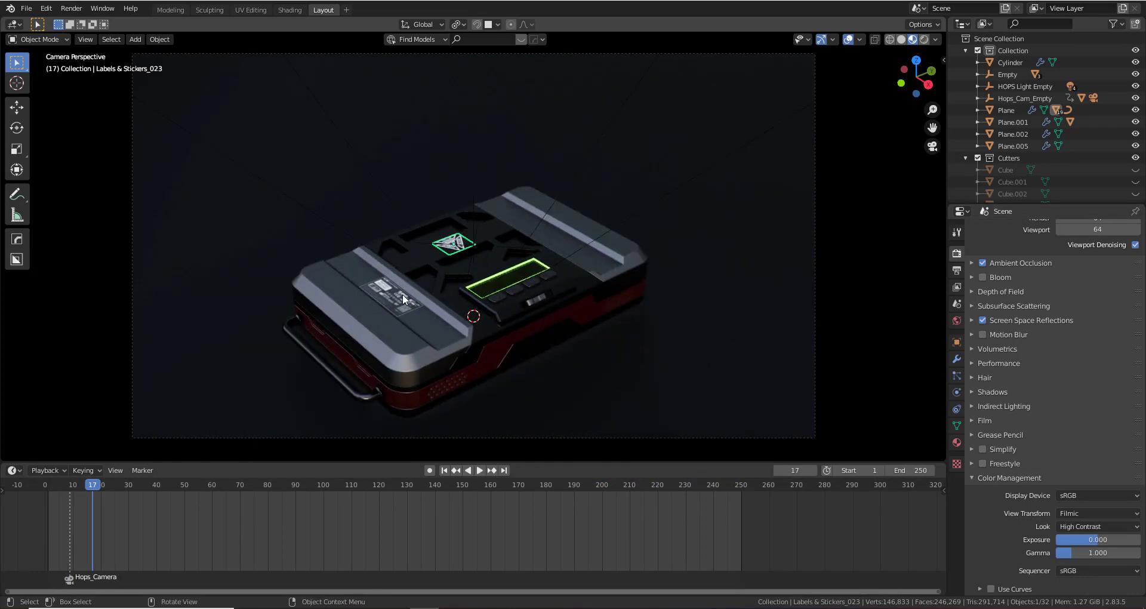
key(d)
key(a)
right_click(560, 304)
Play the turntable animation, move the timeline to frame 126 and examine the weapon inside the open case
key(space)
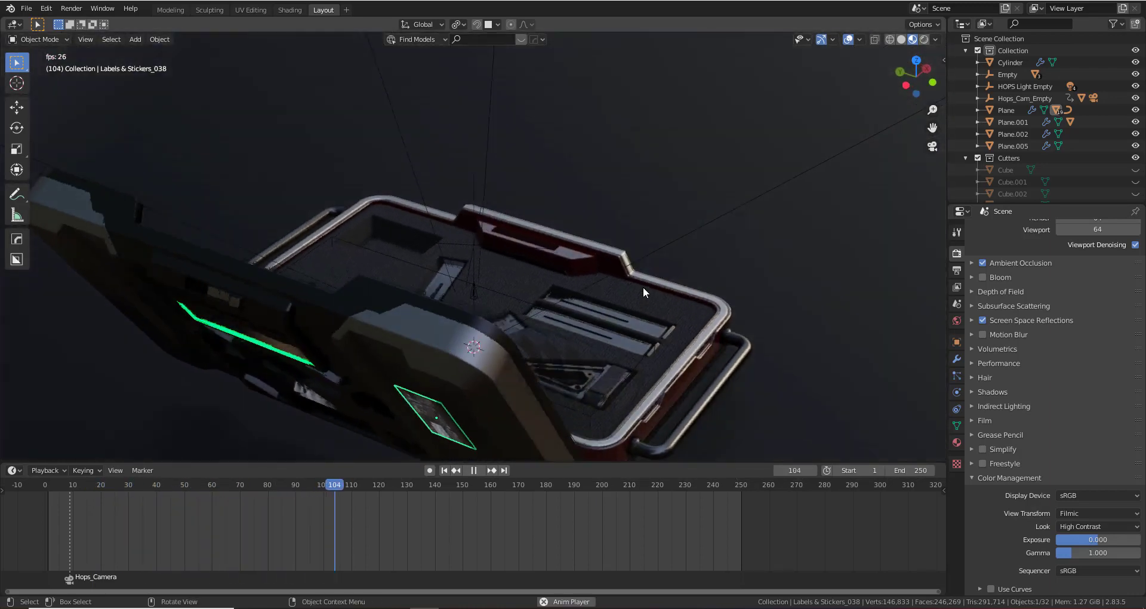
scroll(643, 288, down, 2)
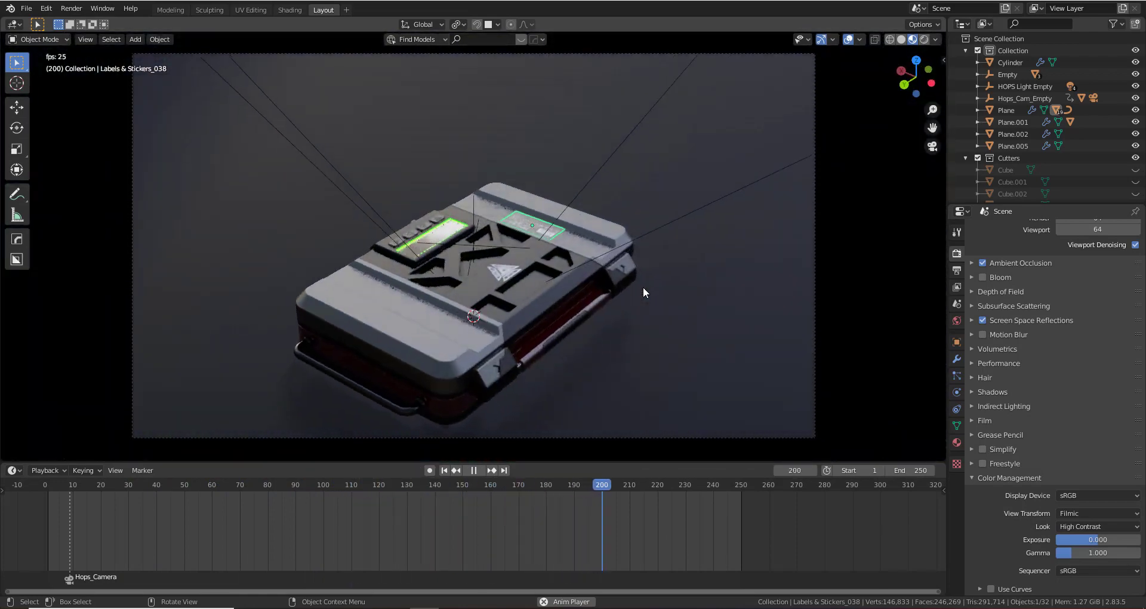
click(473, 470)
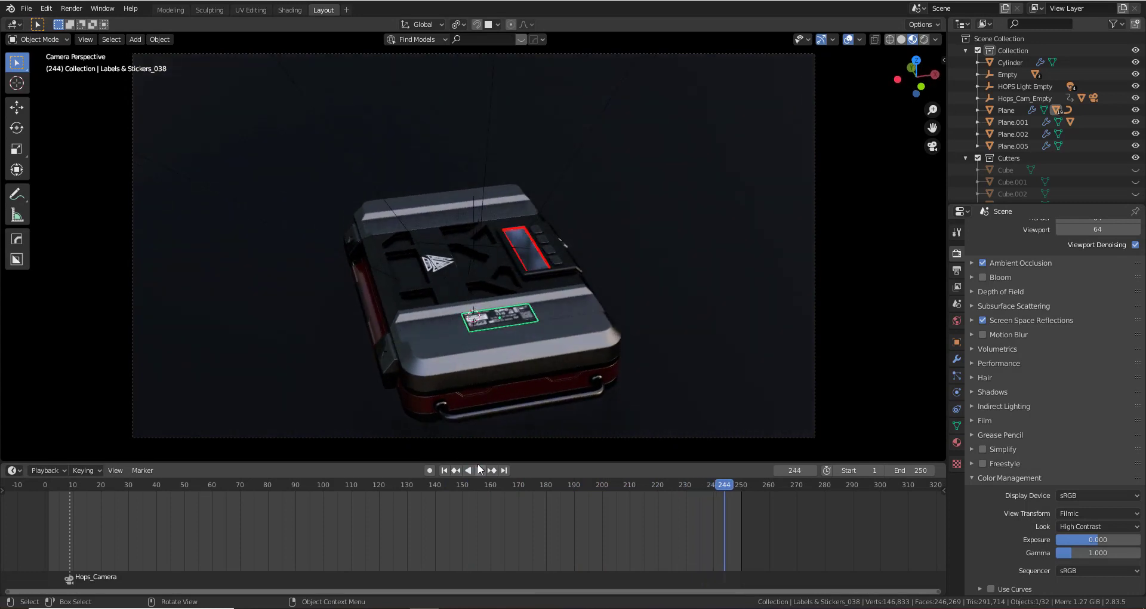
middle_drag(620, 328, 591, 324)
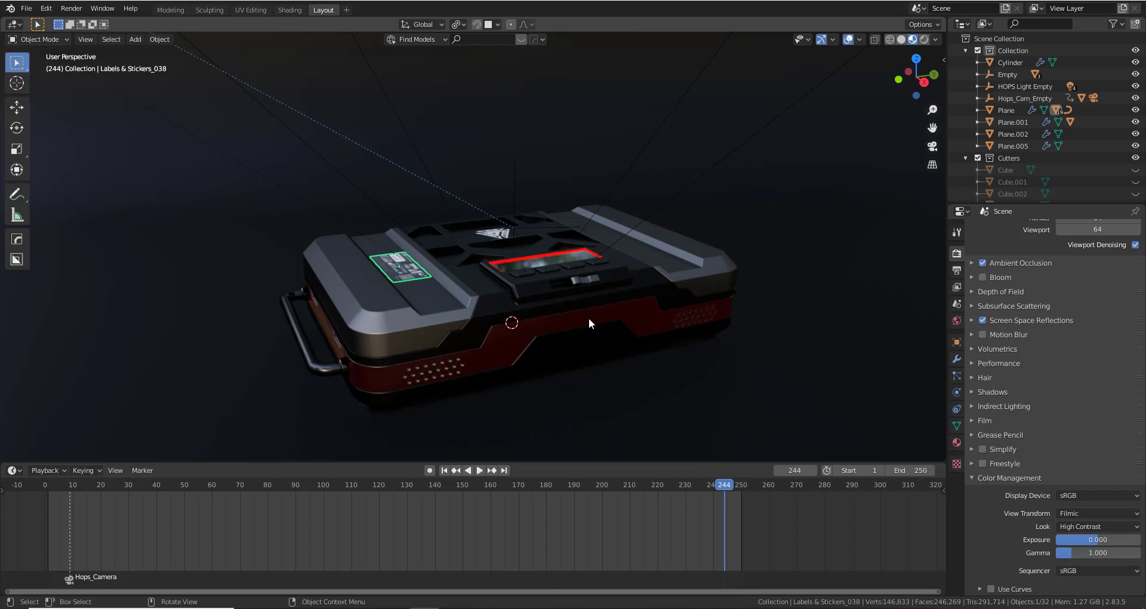
key(space)
drag(686, 490, 397, 506)
scroll(491, 304, up, 6)
middle_drag(487, 308, 541, 276)
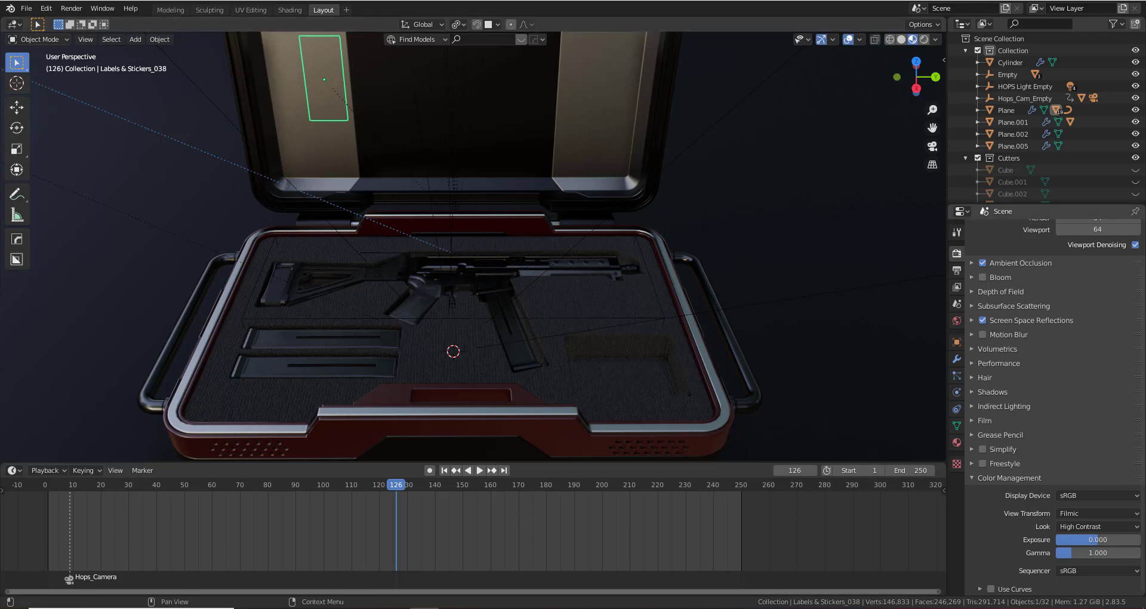
Play the animation through the camera in a full-window viewport with the overlays hidden
key(space)
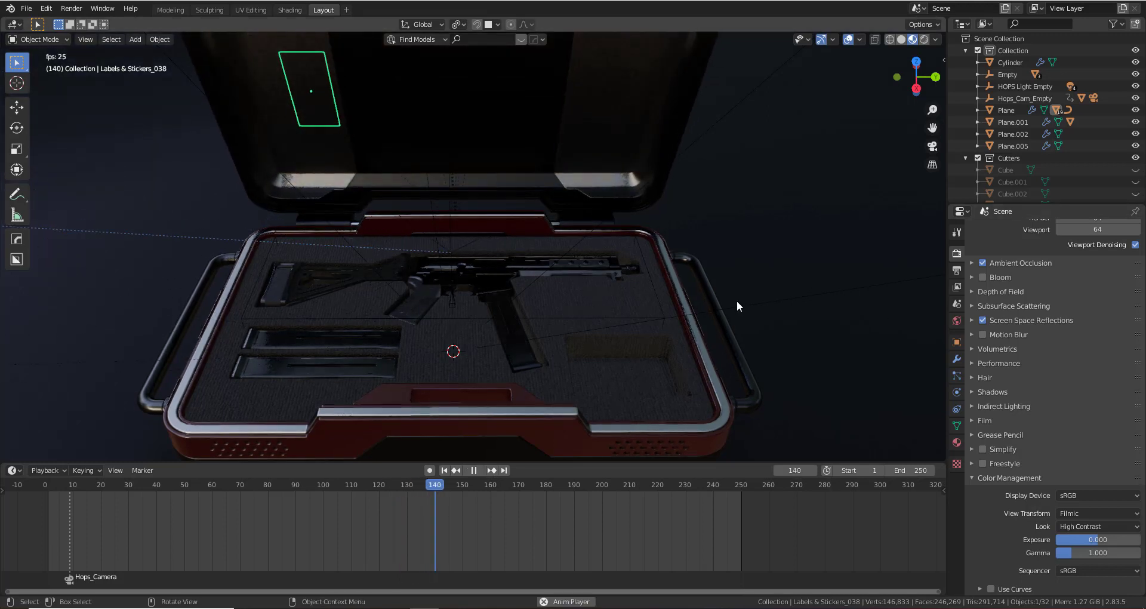
key(ctrl+alt+space)
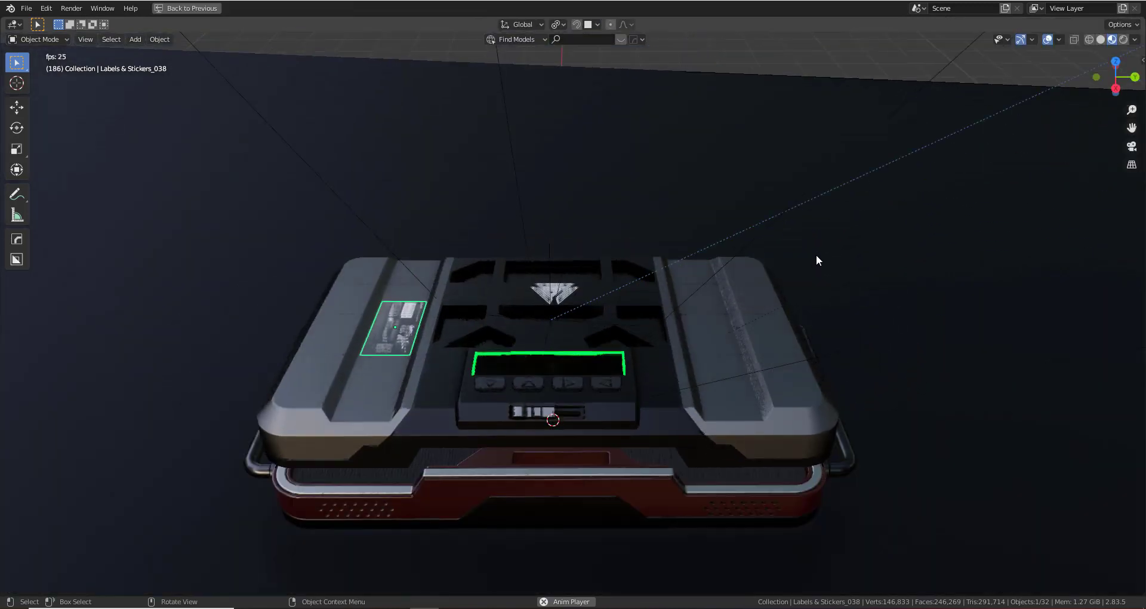
key(KP_0)
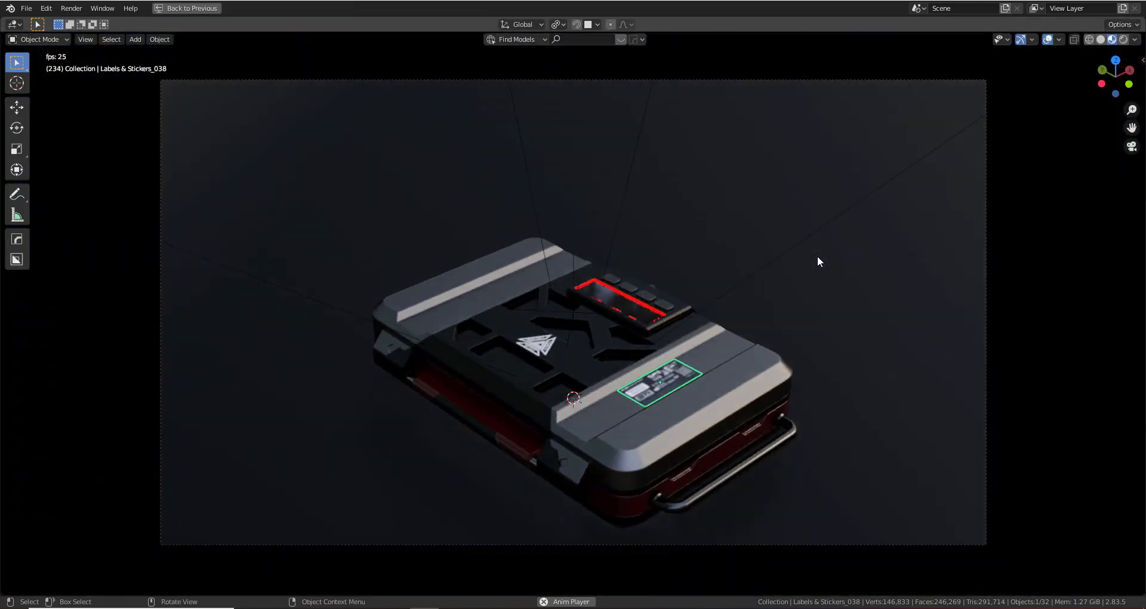
click(1047, 39)
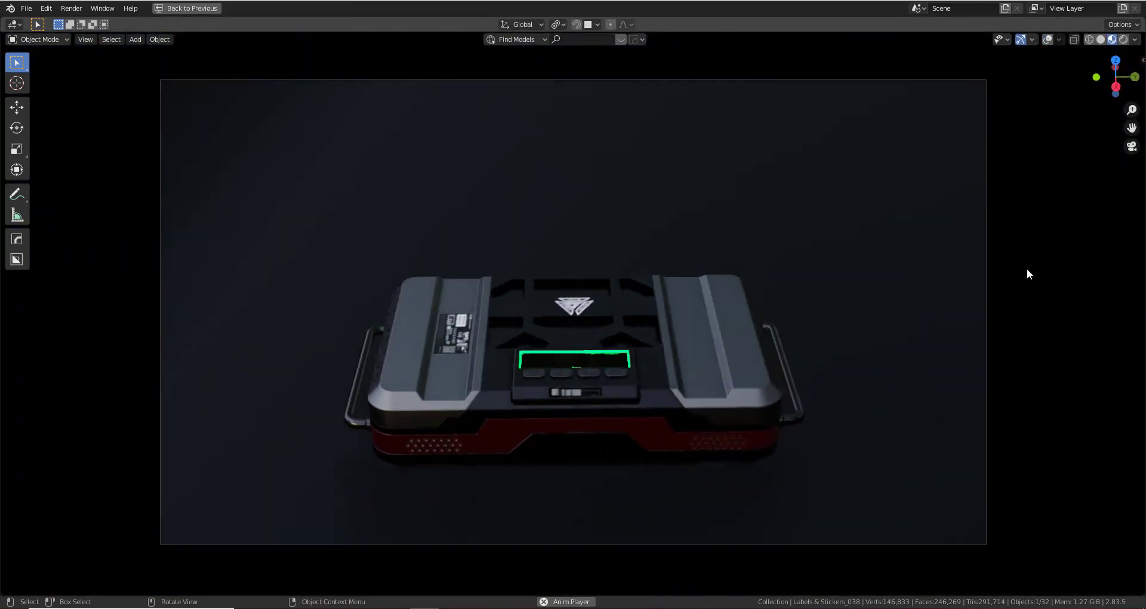